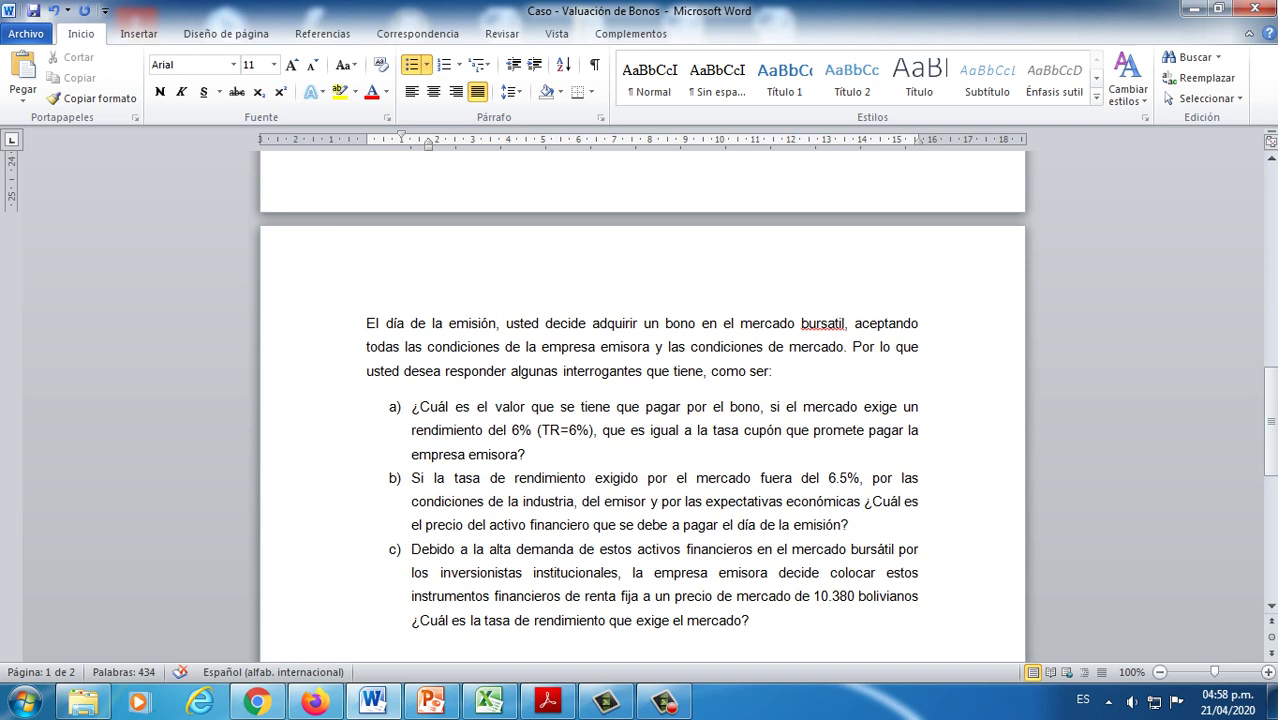
Step: Read questions a to c of the bond case, marking the 6.5% required yield and the 10.380 market price
scroll(642, 400, "down", 1)
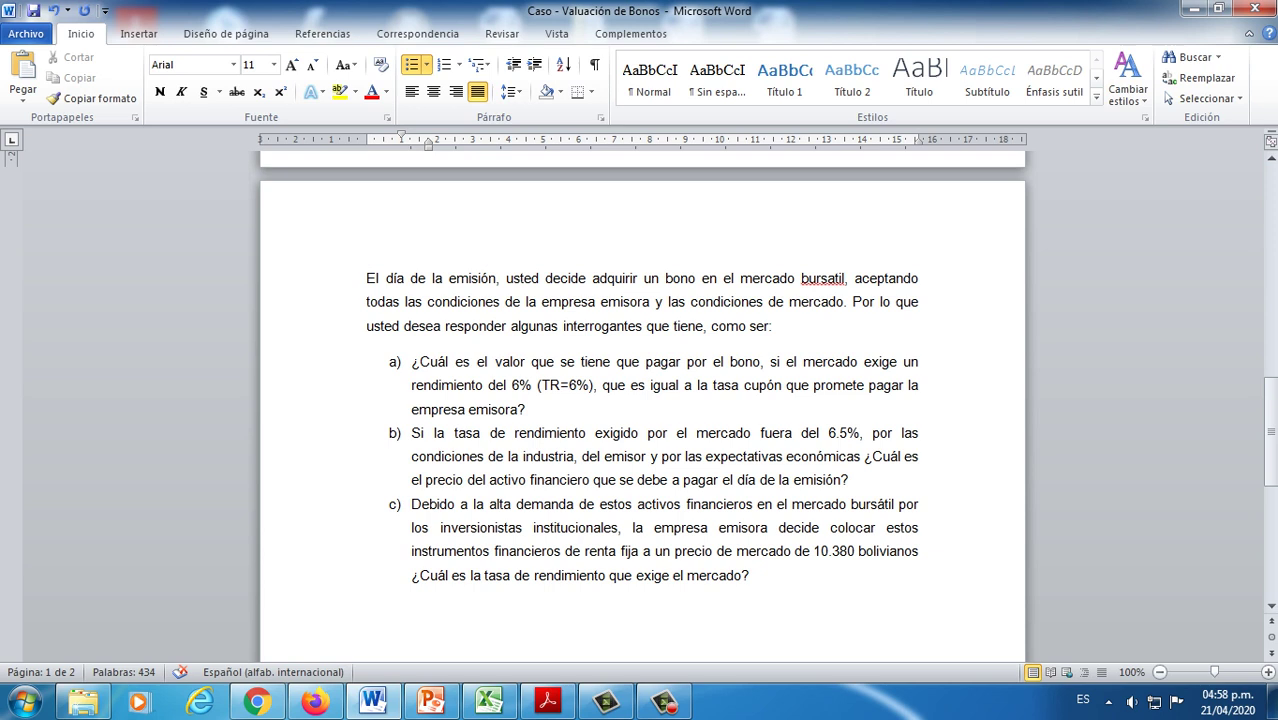
scroll(642, 400, "down", 1)
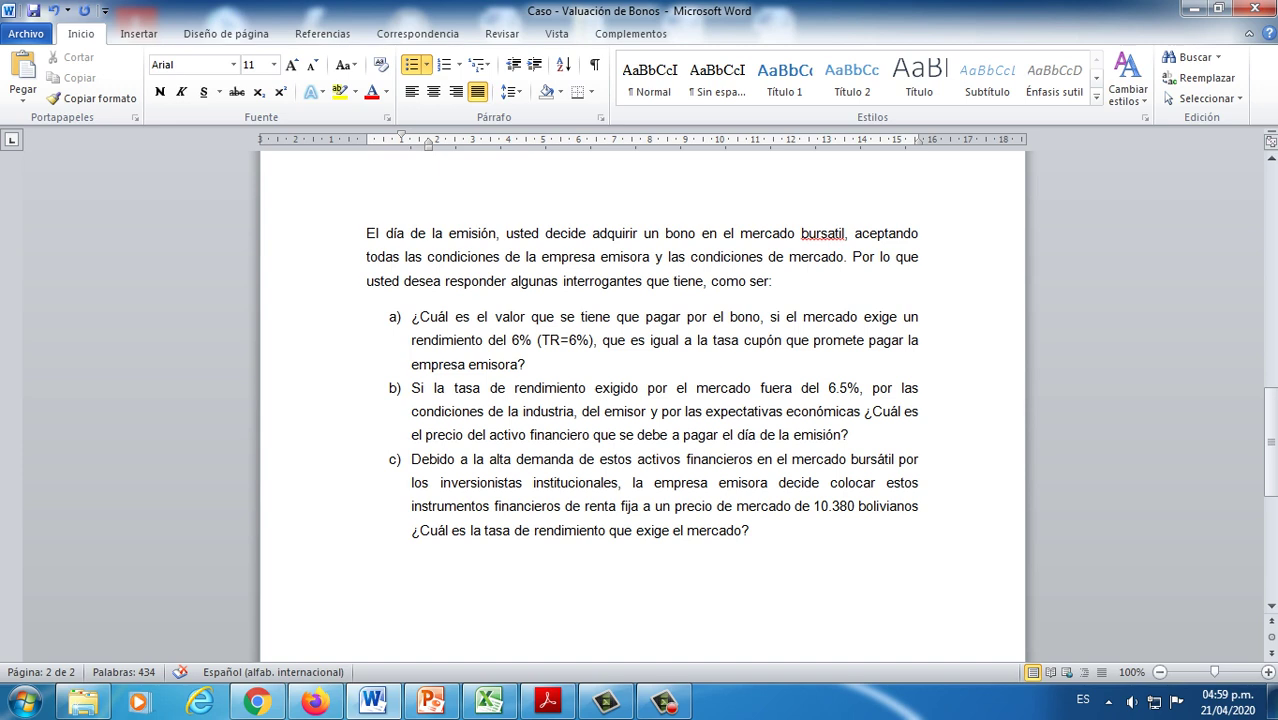
scroll(640, 400, "down", 1)
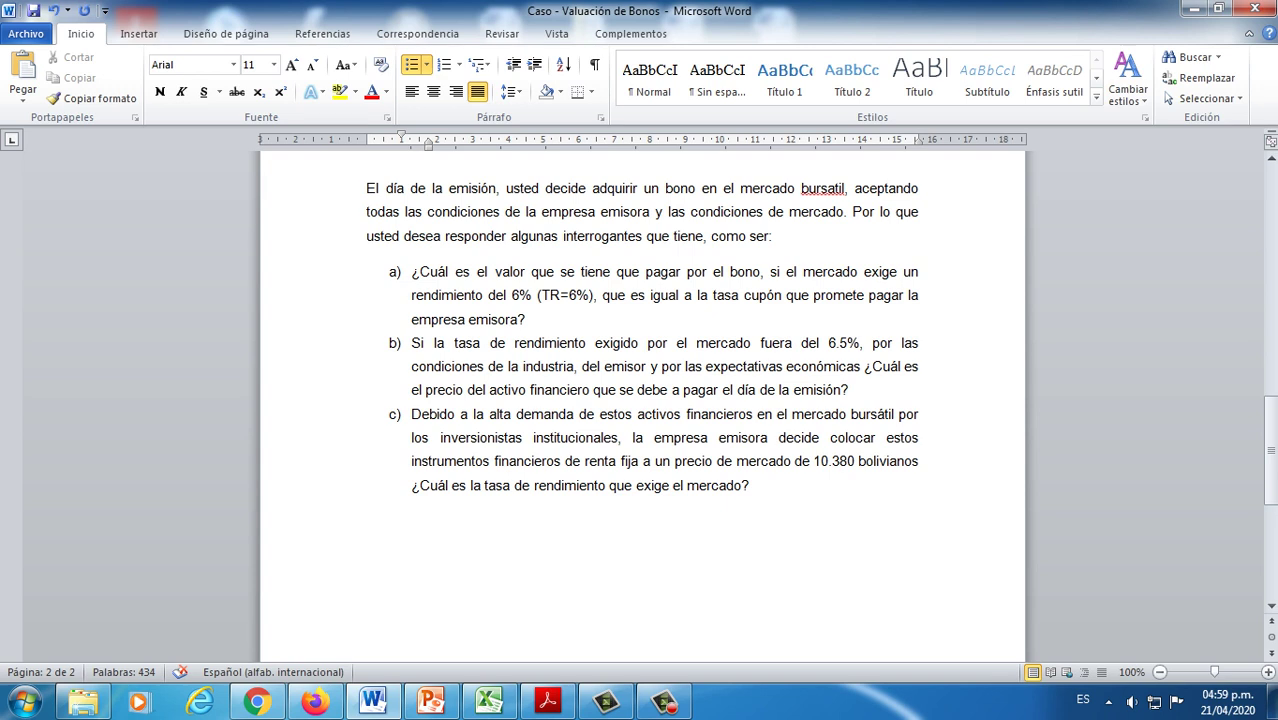
left_click_drag(828, 344, 847, 344)
scroll(640, 400, "down", 1)
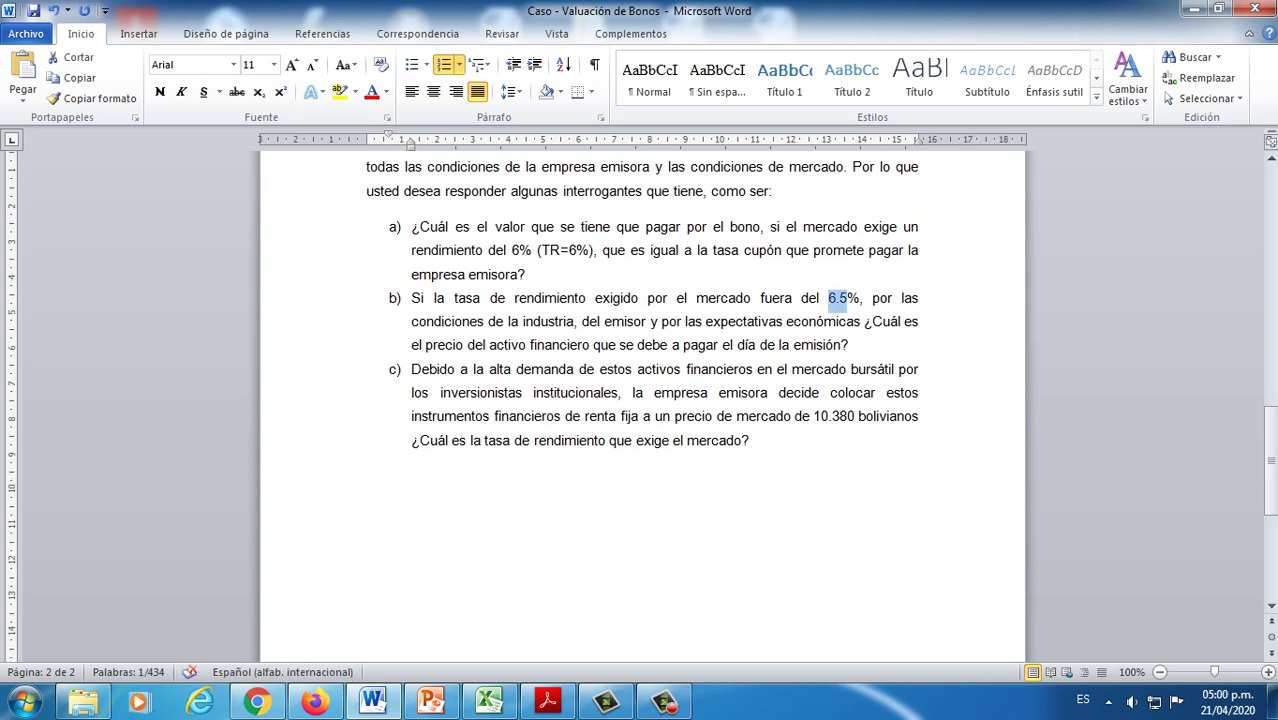
left_click(411, 369)
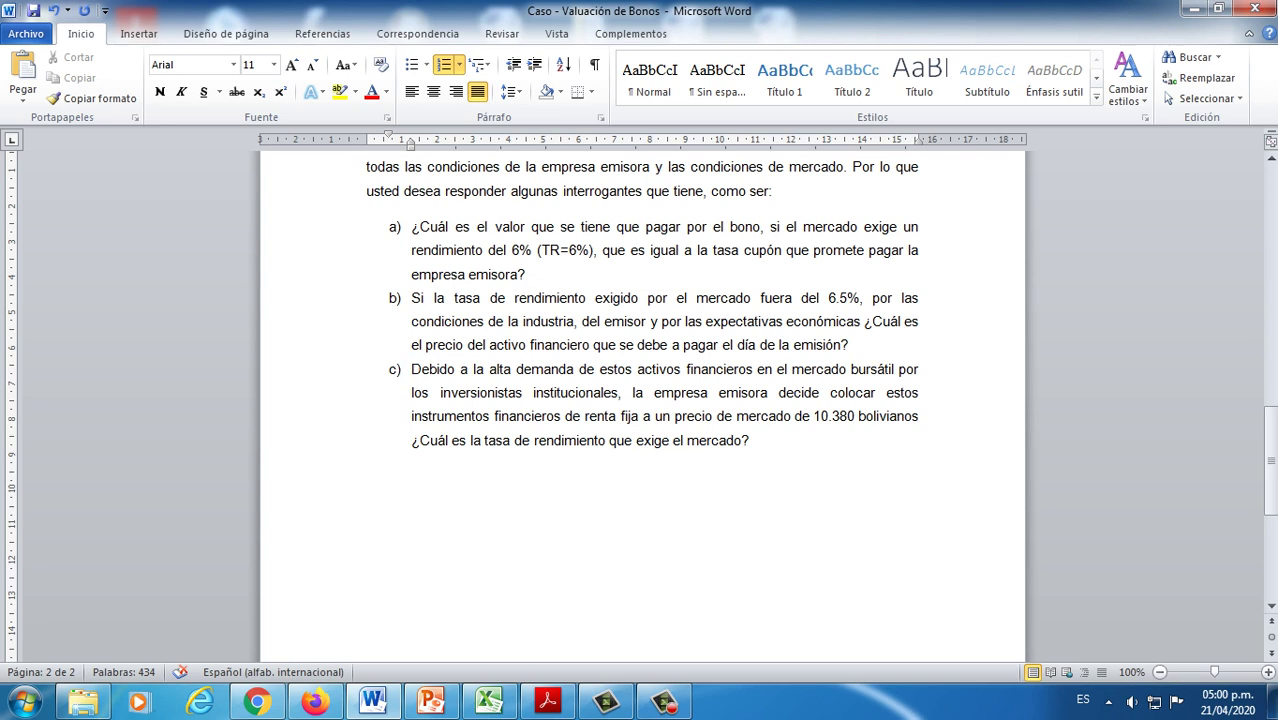
left_click_drag(813, 416, 856, 416)
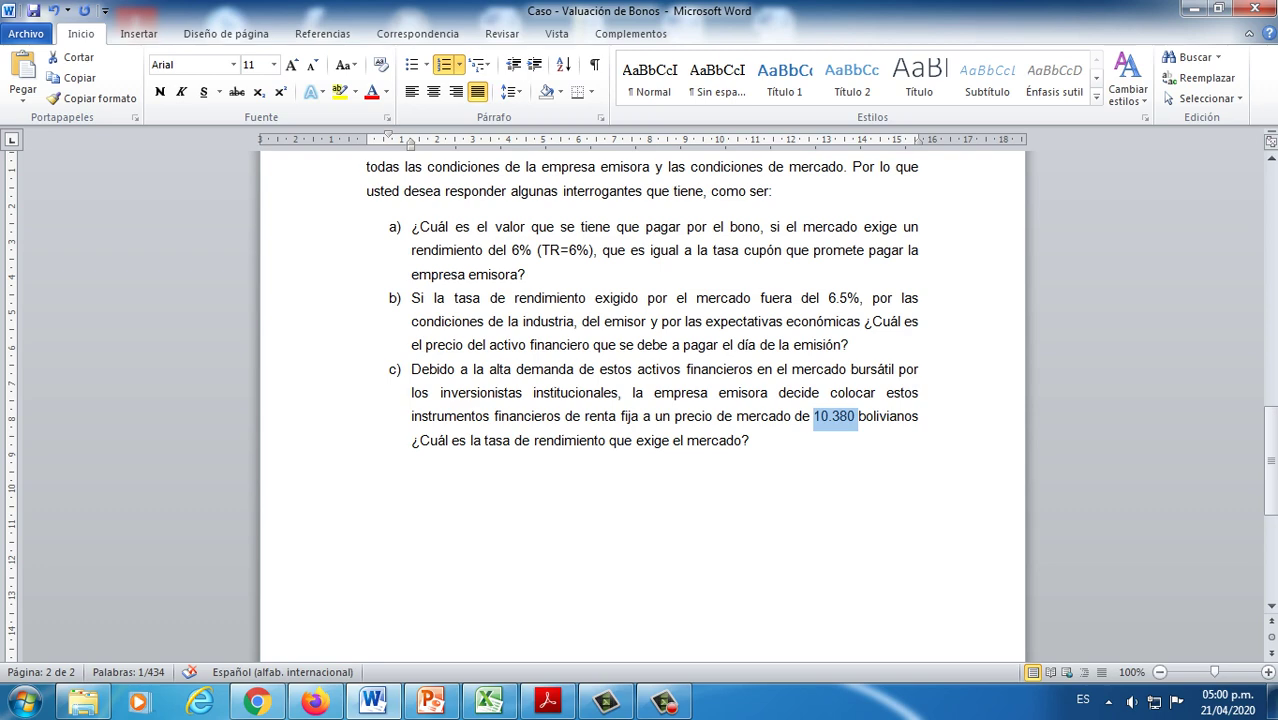
Step: Compare the bond's nominal value in the characteristics list with the market price given in question c
scroll(642, 400, "up", 10)
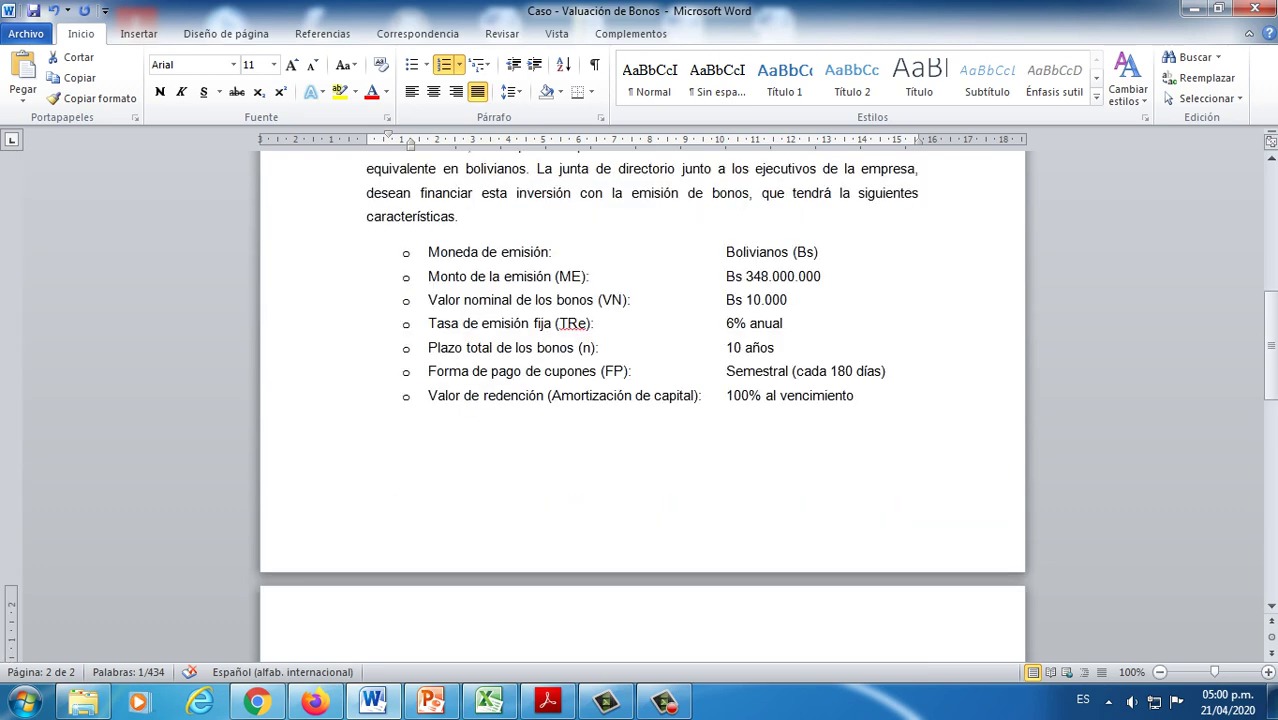
left_click_drag(748, 300, 788, 300)
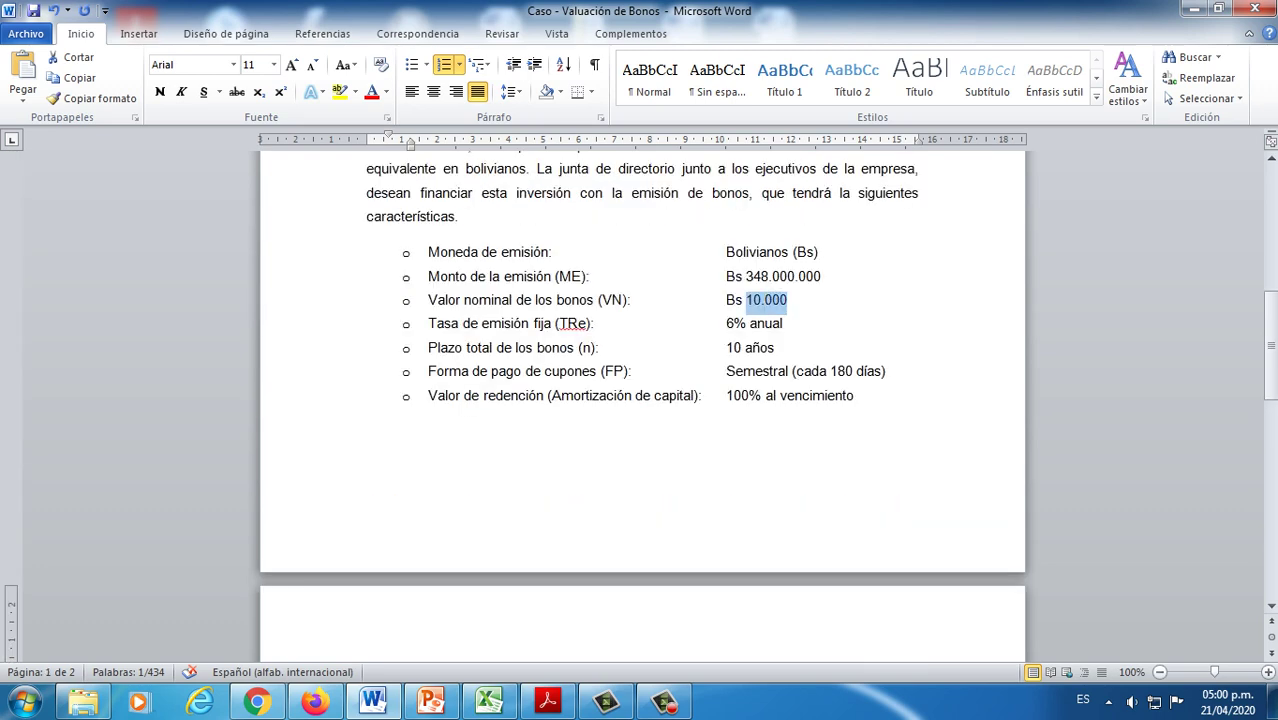
scroll(788, 300, "down", 5)
scroll(642, 400, "down", 6)
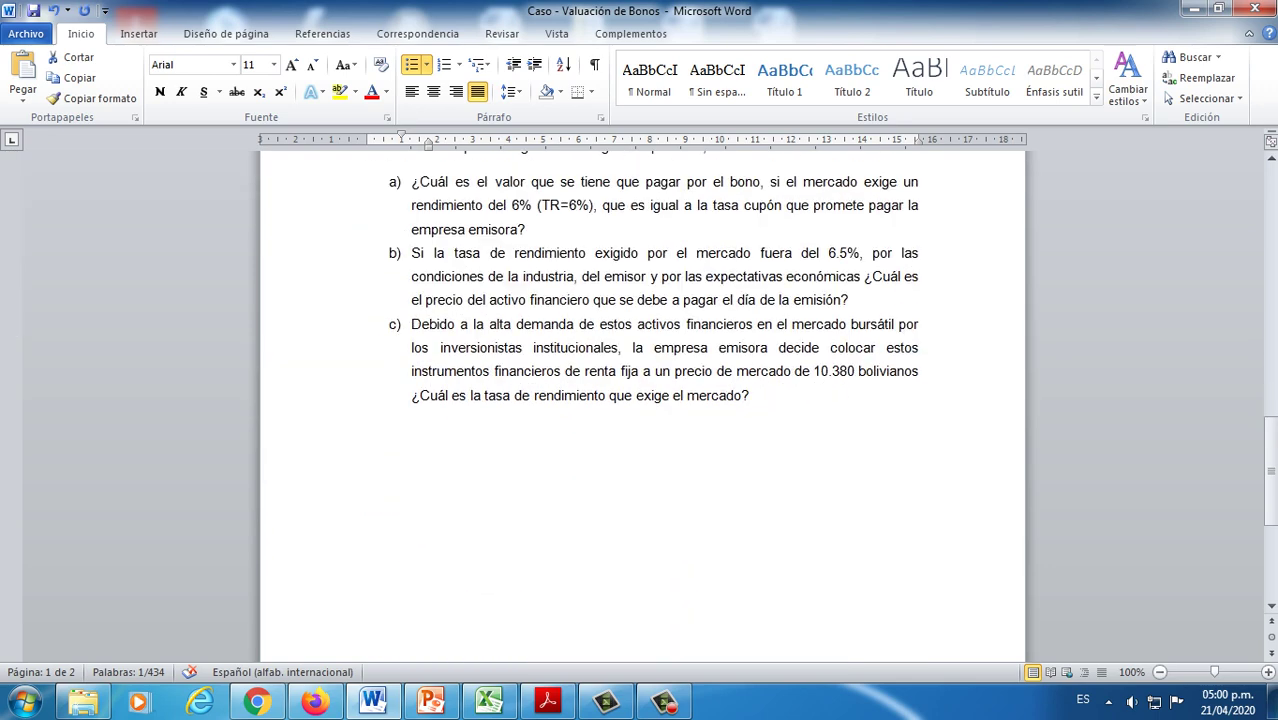
left_click_drag(813, 371, 857, 371)
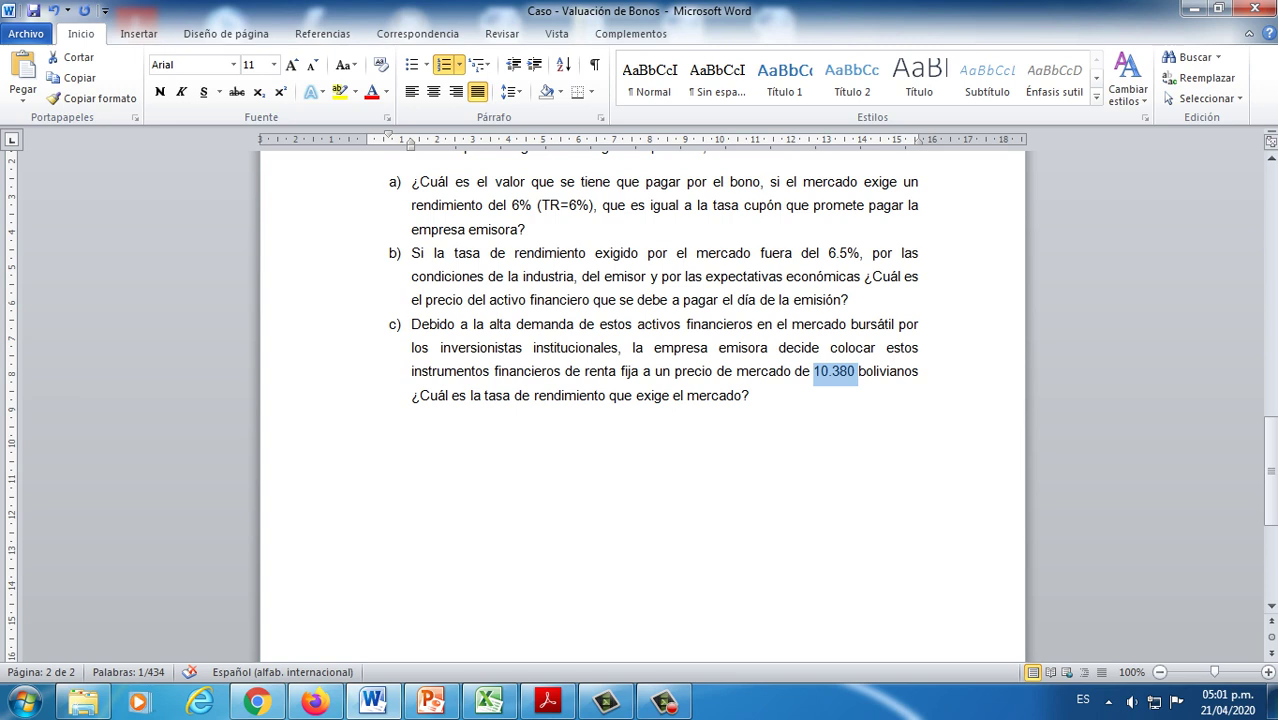
left_click_drag(760, 398, 411, 324)
left_click(572, 371)
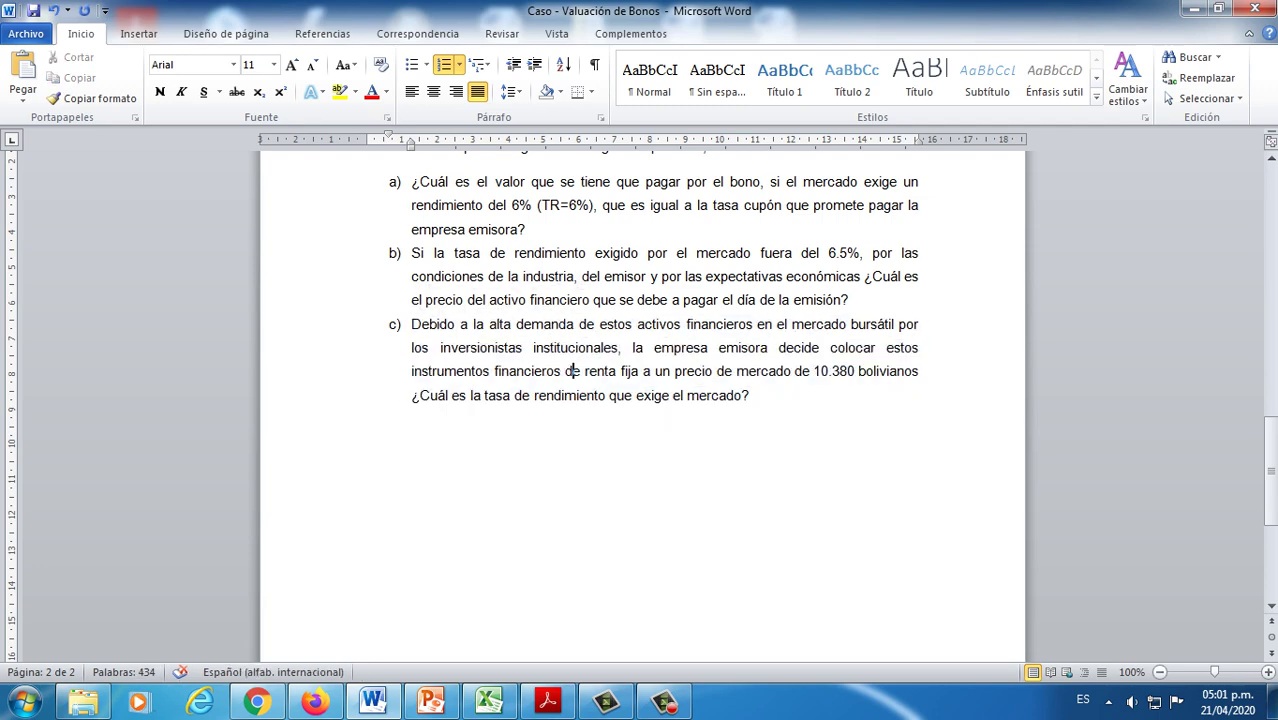
Step: Review the whole case again, from the questions through the bond characteristics back to the background section
scroll(572, 371, "up", 3)
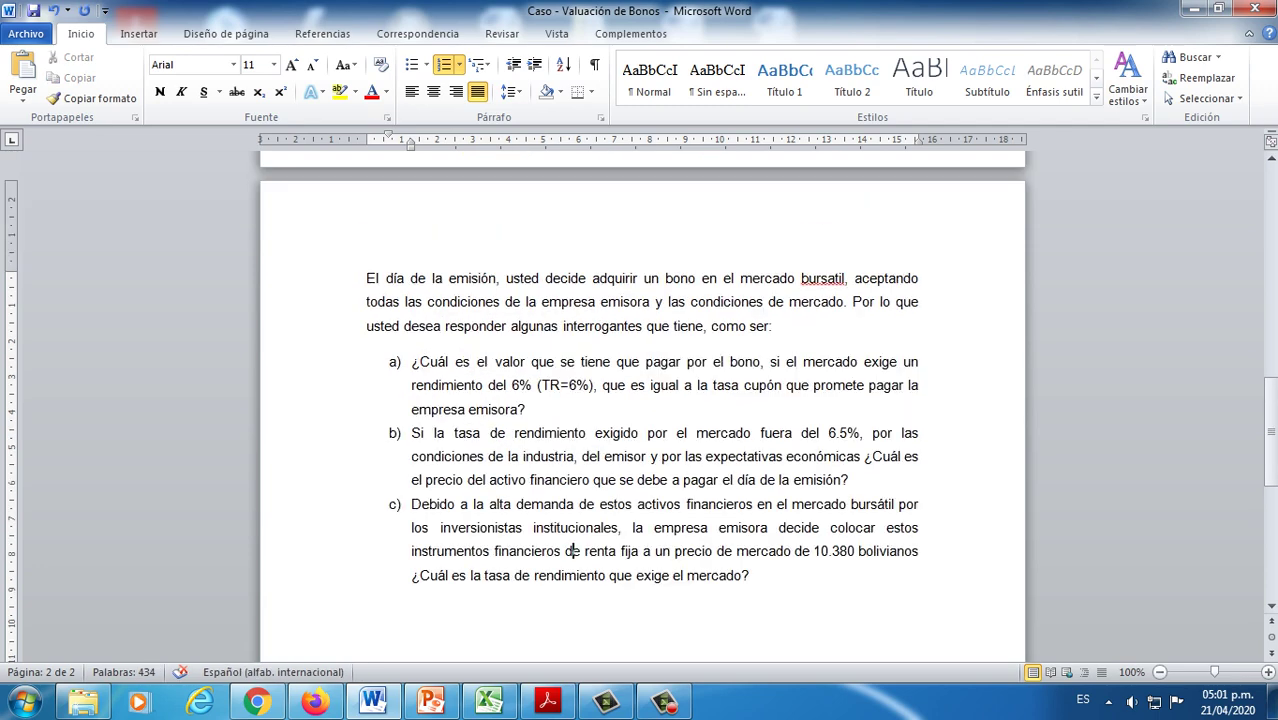
scroll(572, 551, "up", 7)
scroll(640, 400, "down", 7)
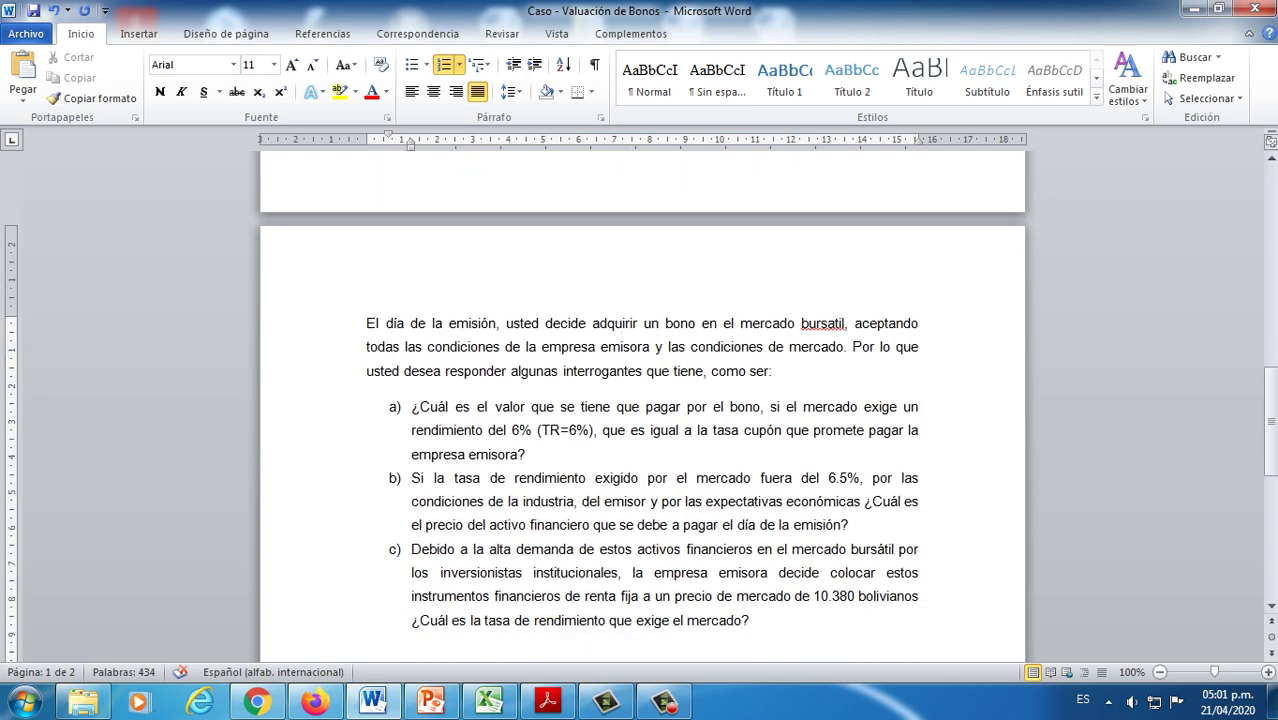
scroll(640, 400, "down", 1)
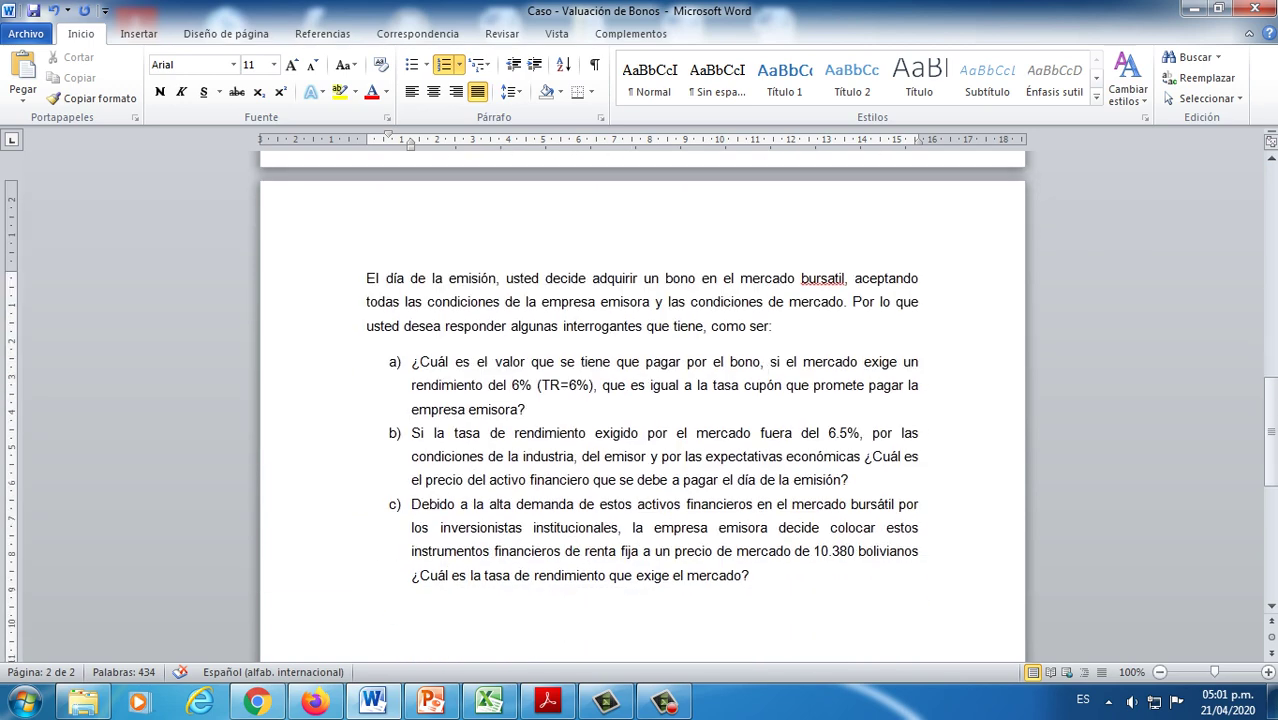
scroll(572, 551, "up", 7)
scroll(572, 551, "up", 3)
scroll(640, 400, "up", 10)
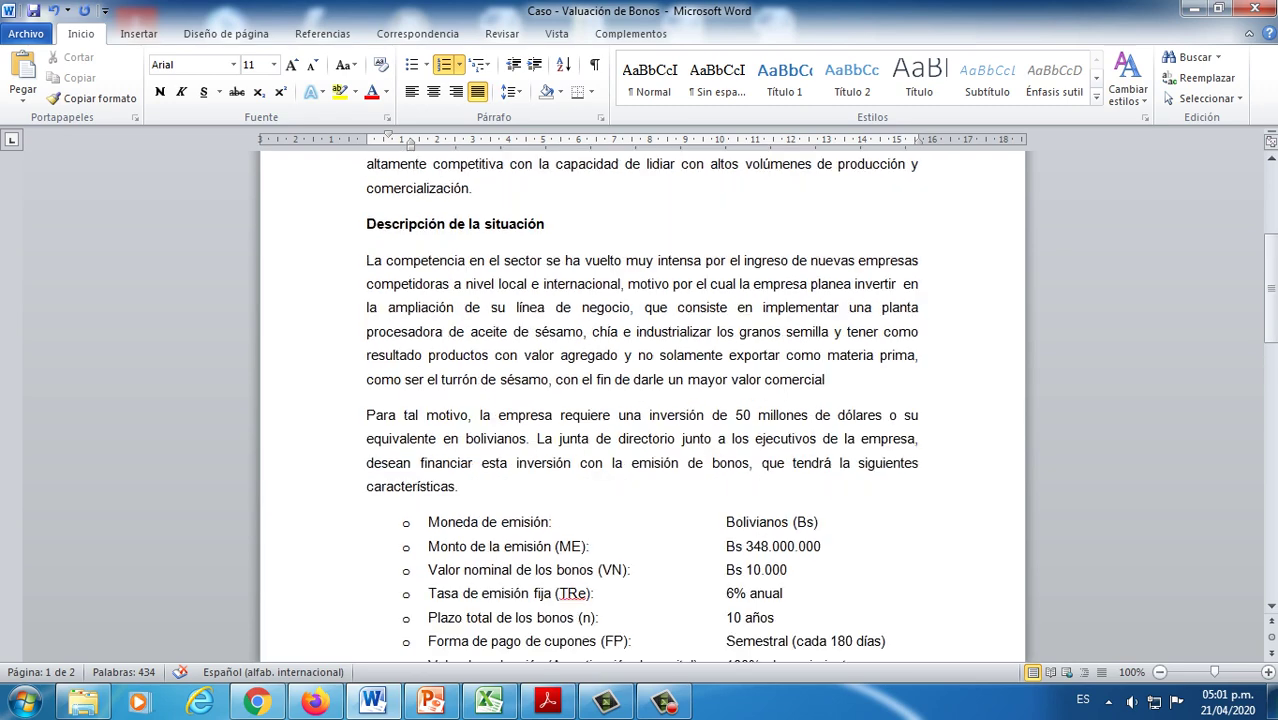
scroll(640, 400, "down", 6)
scroll(640, 400, "down", 3)
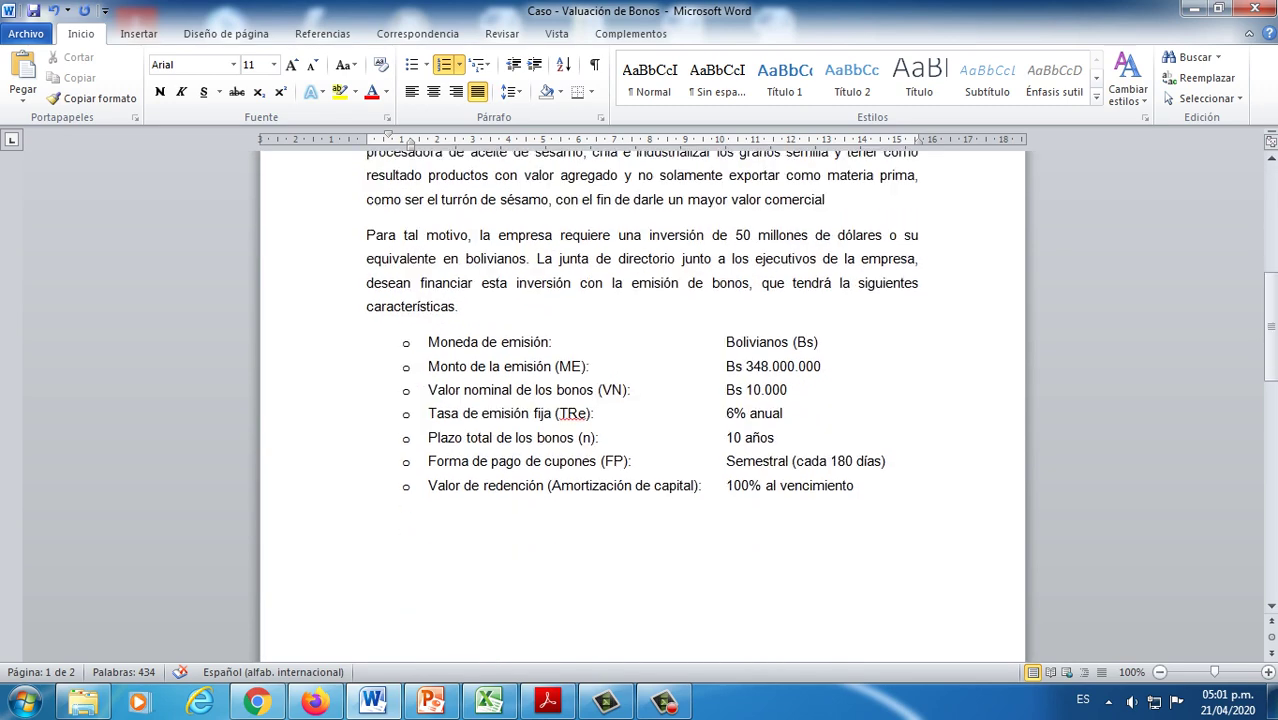
scroll(573, 505, "down", 10)
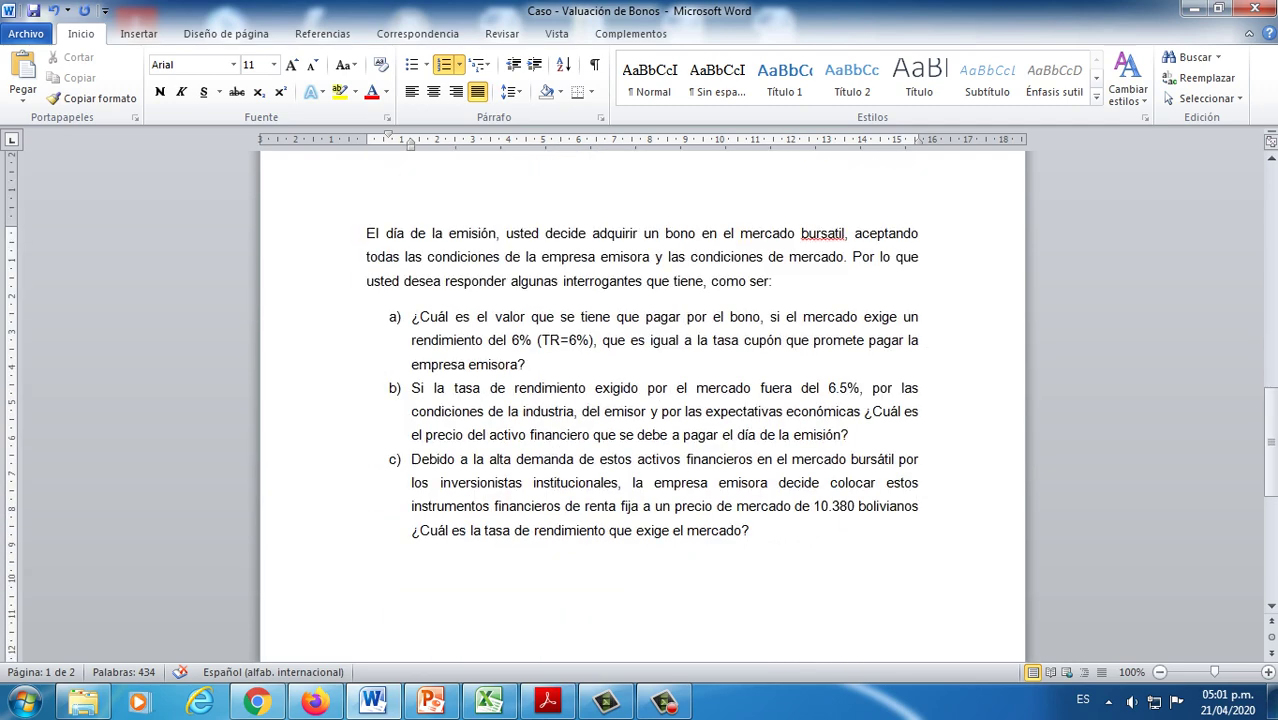
scroll(573, 505, "up", 7)
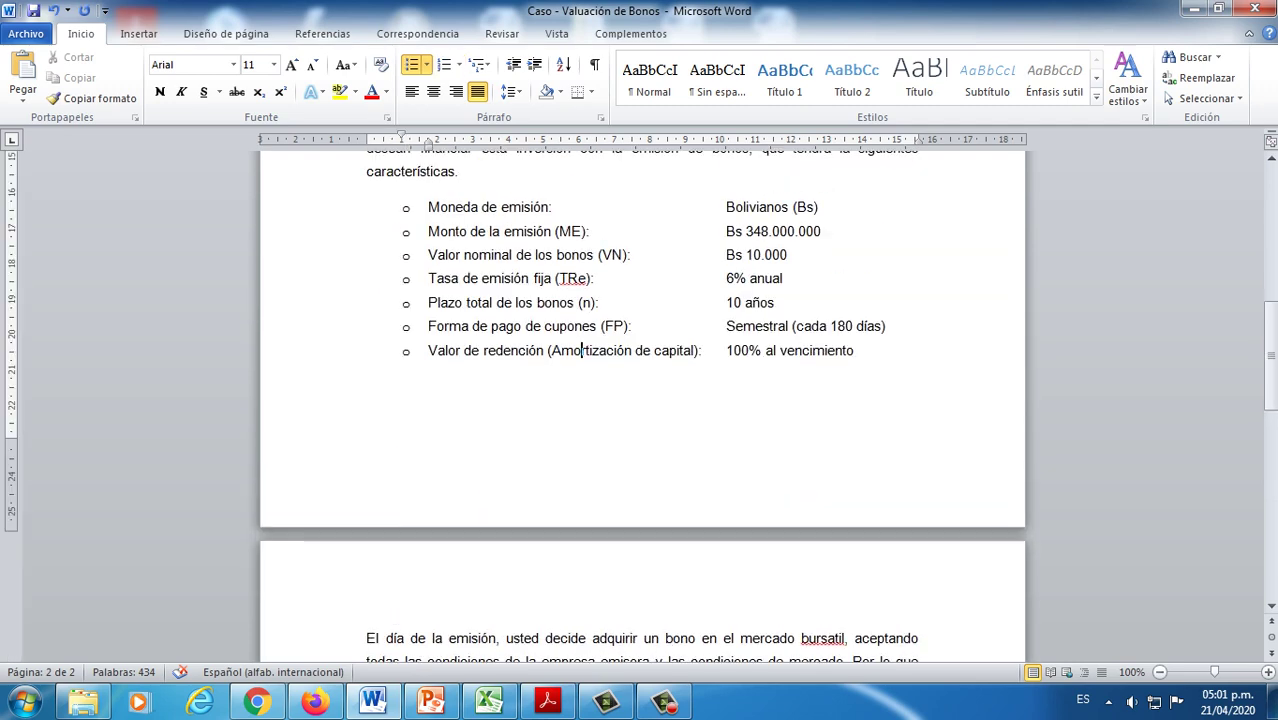
scroll(642, 400, "up", 8)
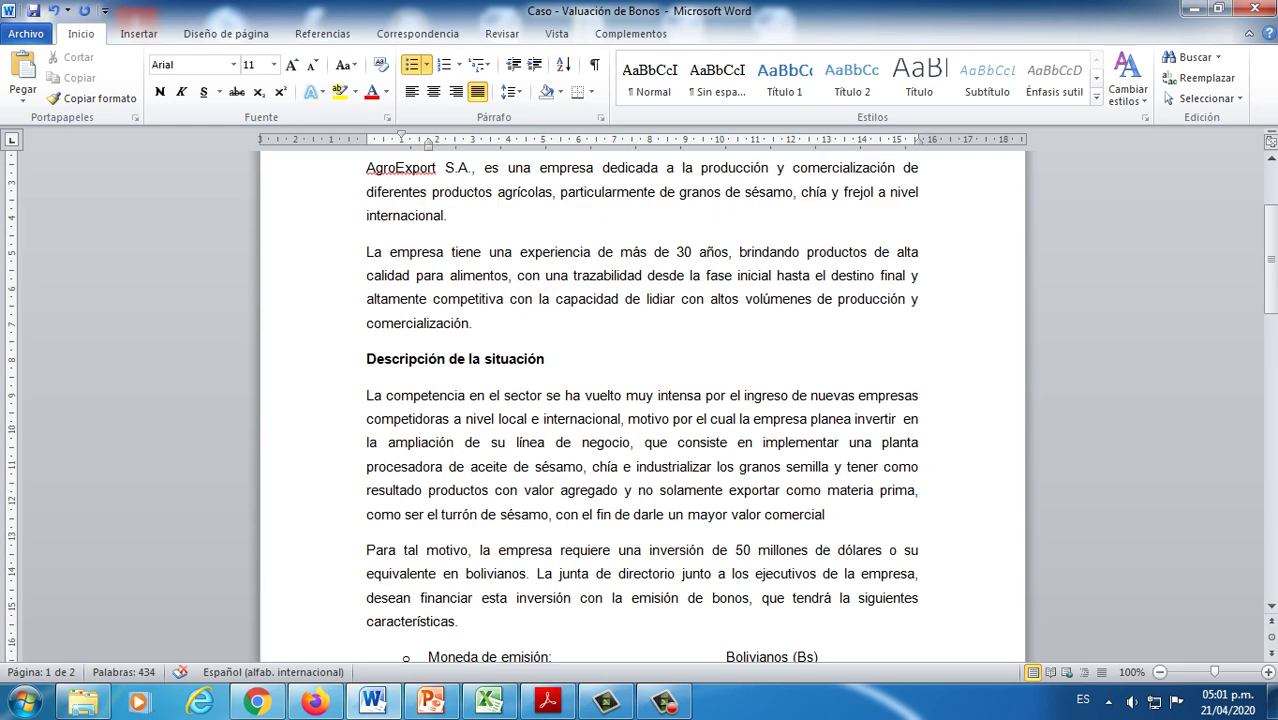
scroll(642, 400, "up", 3)
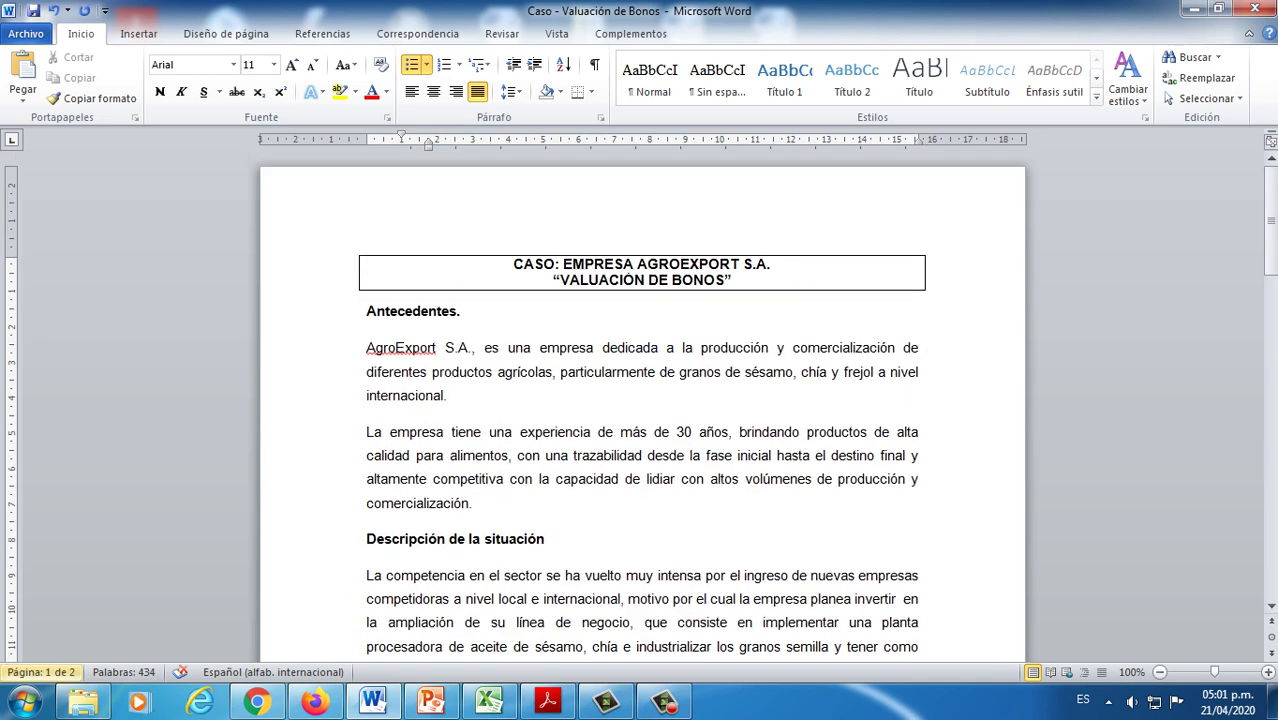
Step: Switch to Excel with a new blank workbook
left_click(24, 702)
left_click(98, 299)
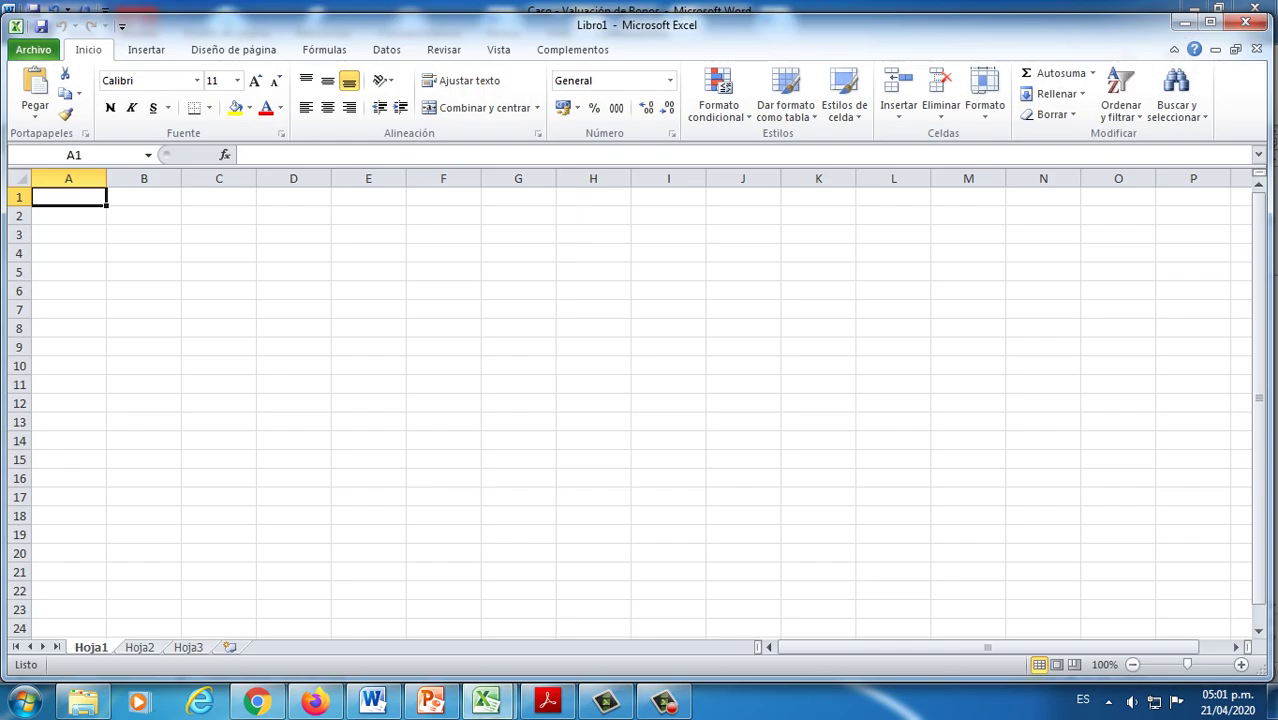
left_click(593, 309)
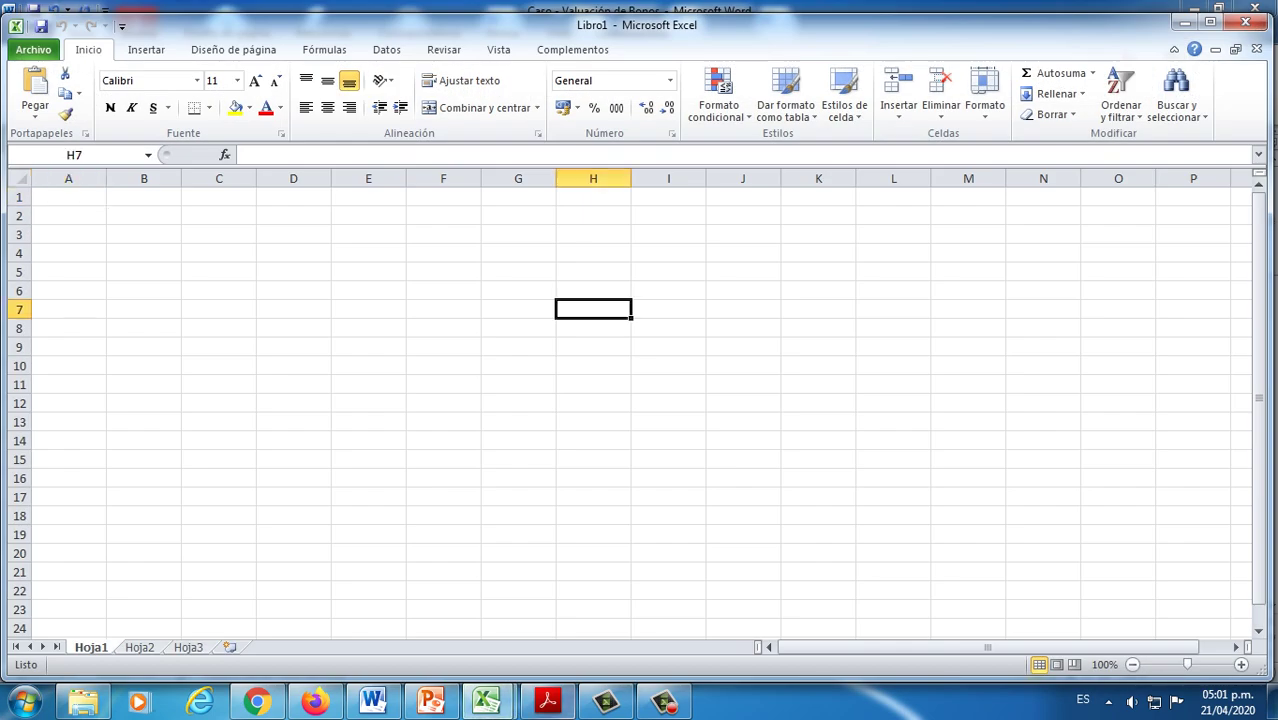
left_click(664, 702)
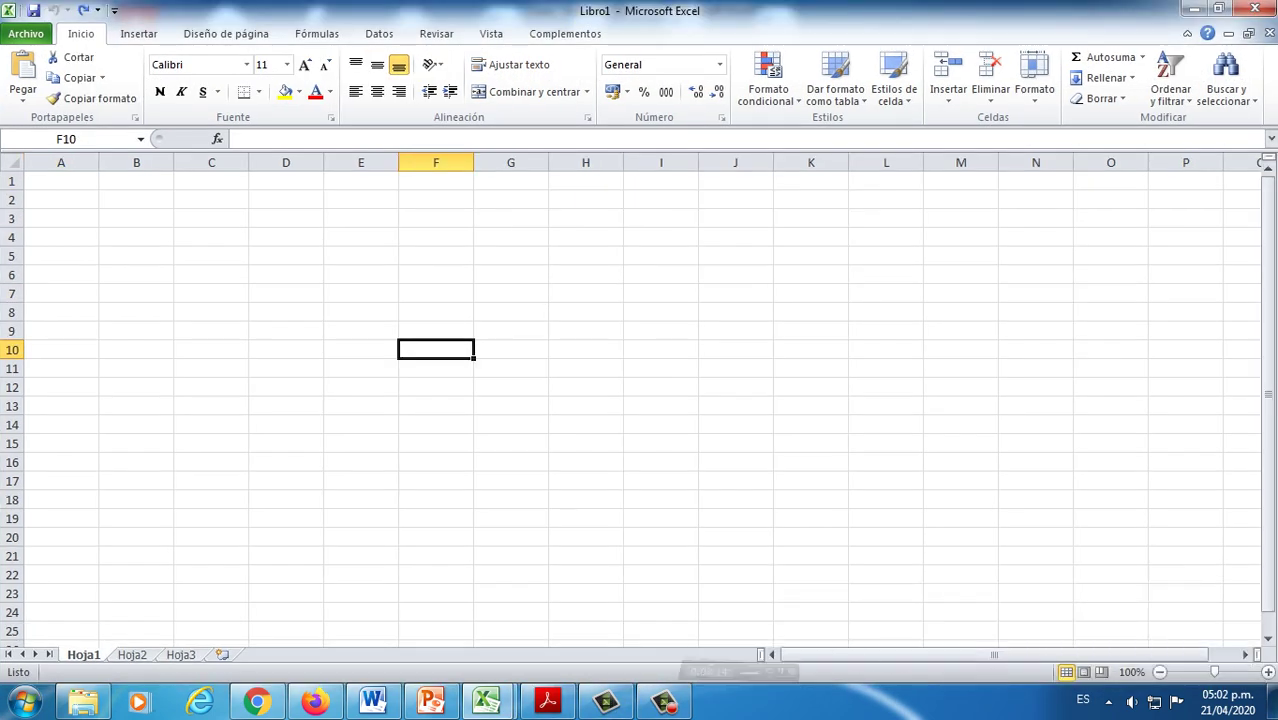
Step: Narrow column A and hide the gridlines of sheet Hoja1
left_click_drag(99, 162, 50, 162)
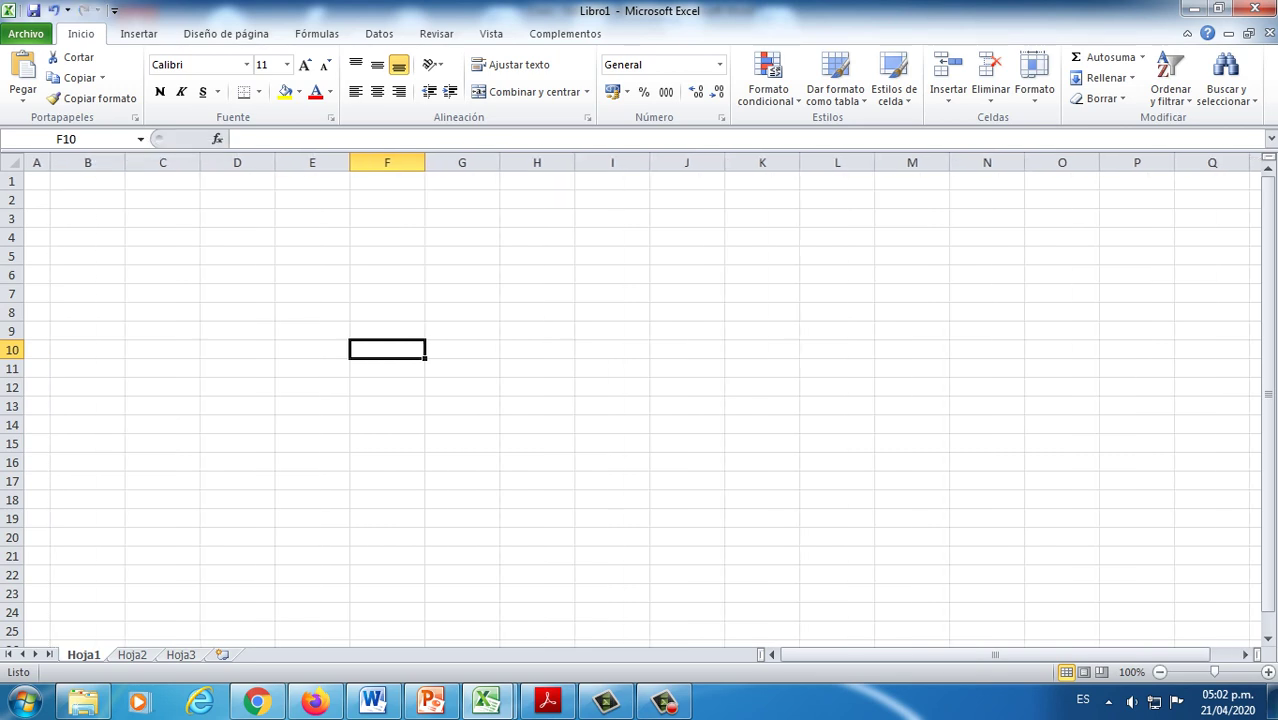
left_click(491, 33)
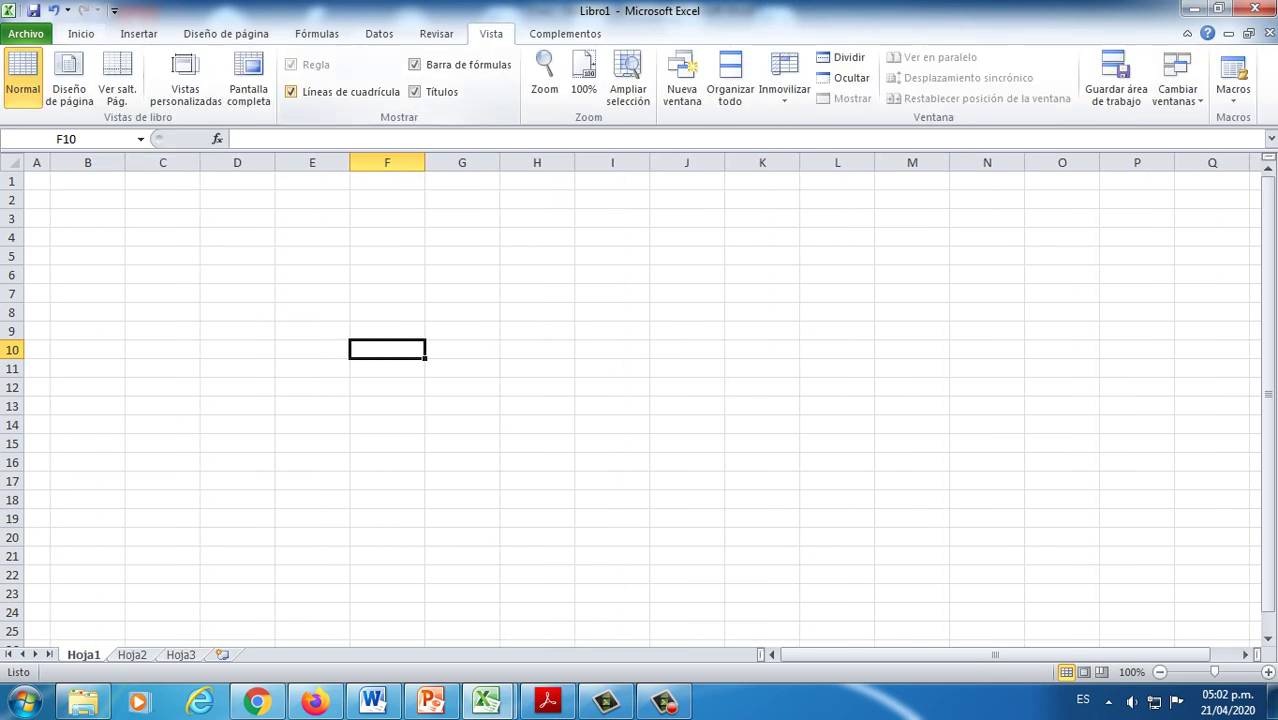
left_click(291, 91)
Step: Format all cells of Hoja1 as numbers with 2 decimals and a thousands separator, and centre their contents
left_click(12, 162)
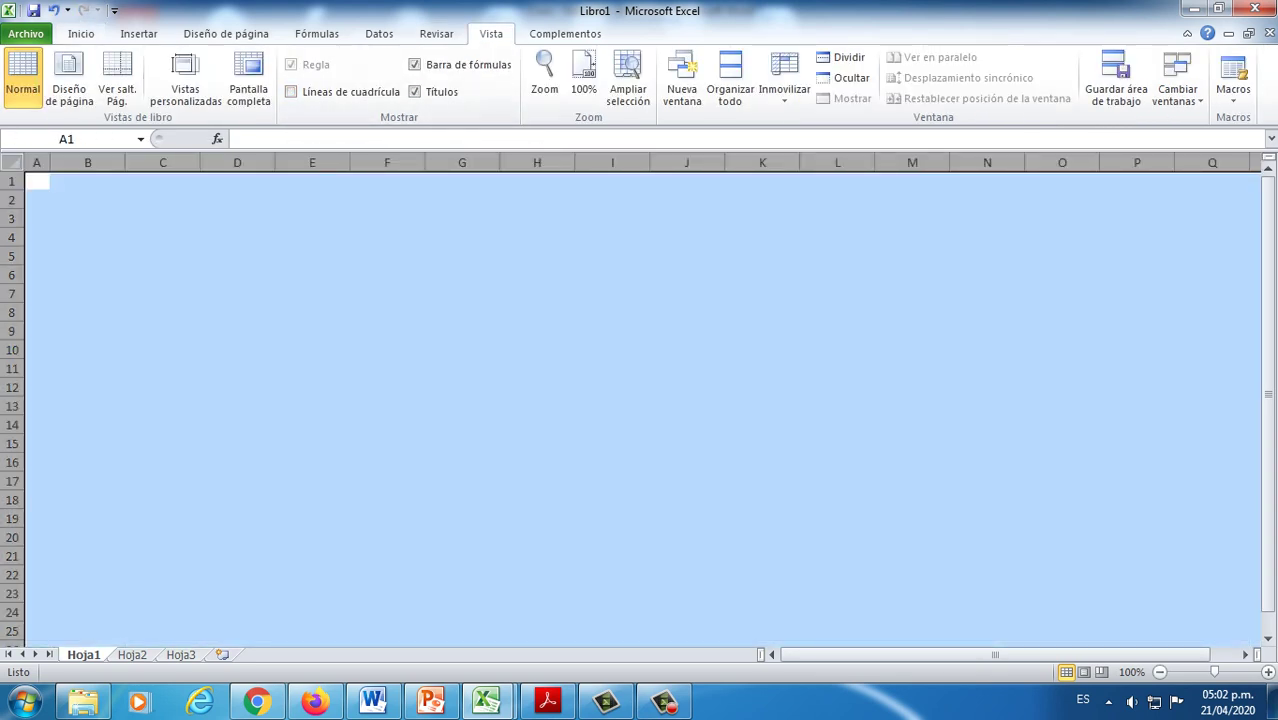
left_click(81, 33)
left_click(719, 64)
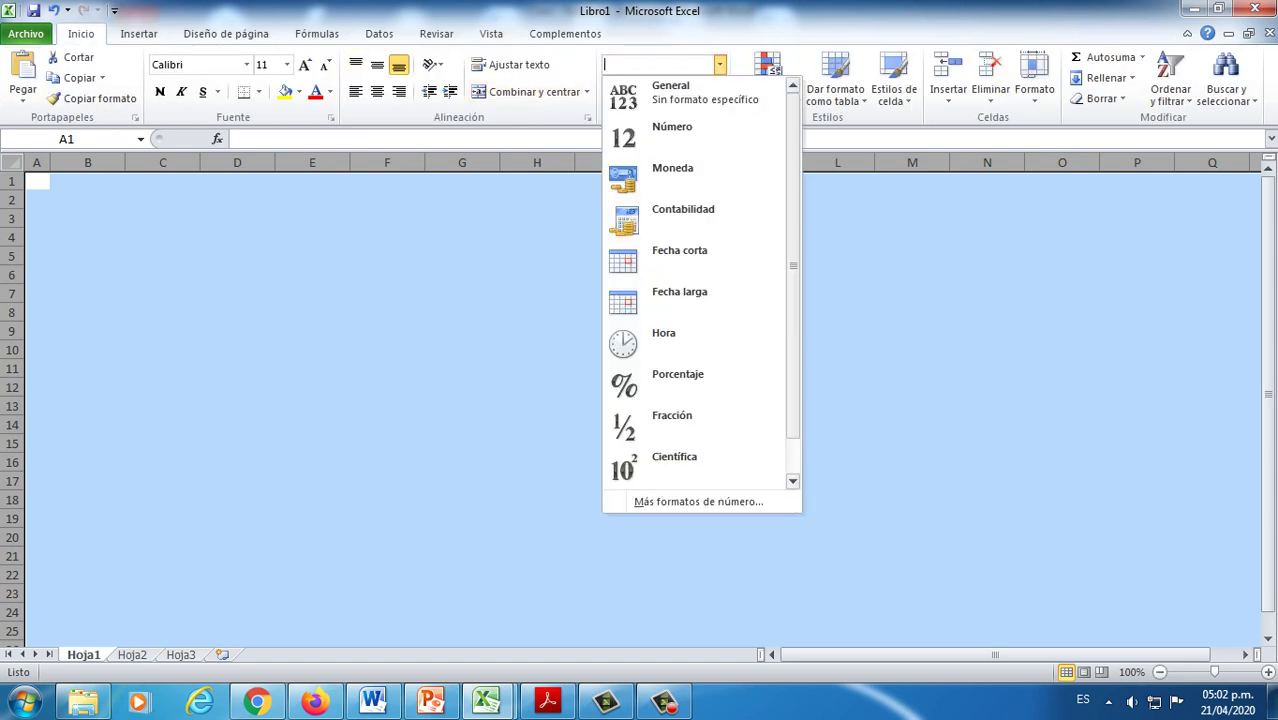
key("Up")
key("Up")
key("Up")
key("Down")
key("Down")
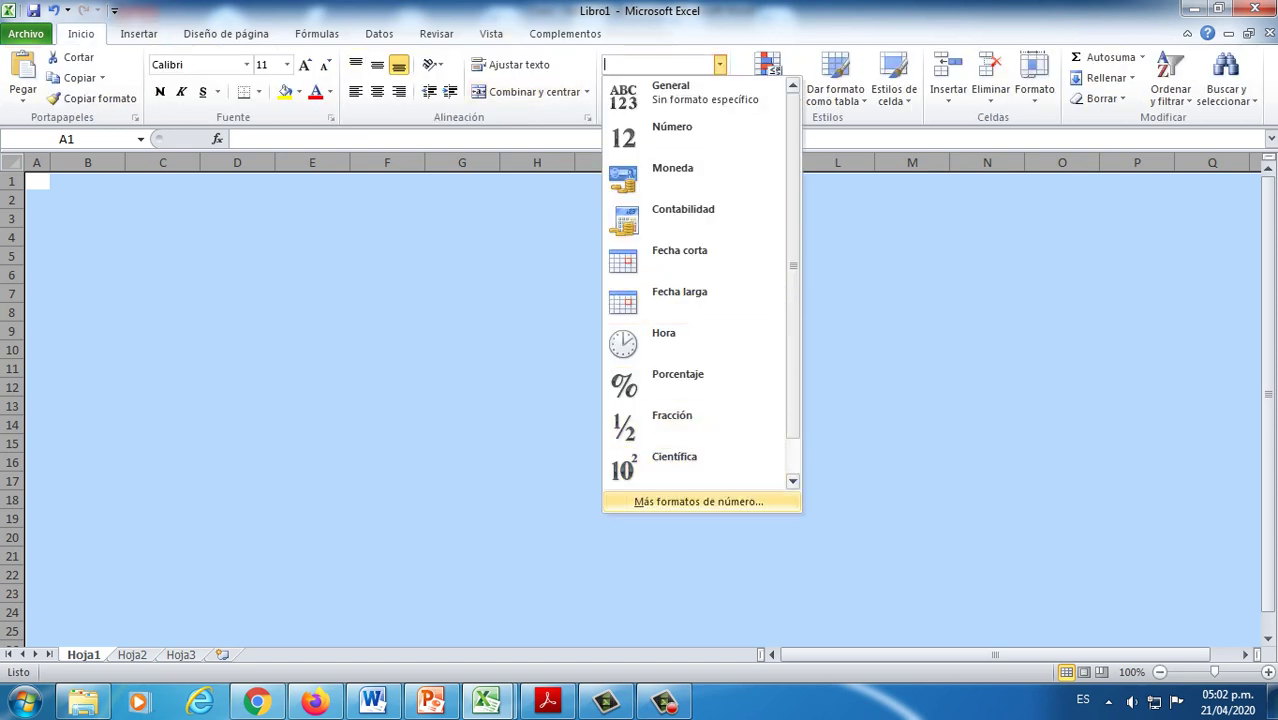
key("Return")
left_click(401, 107)
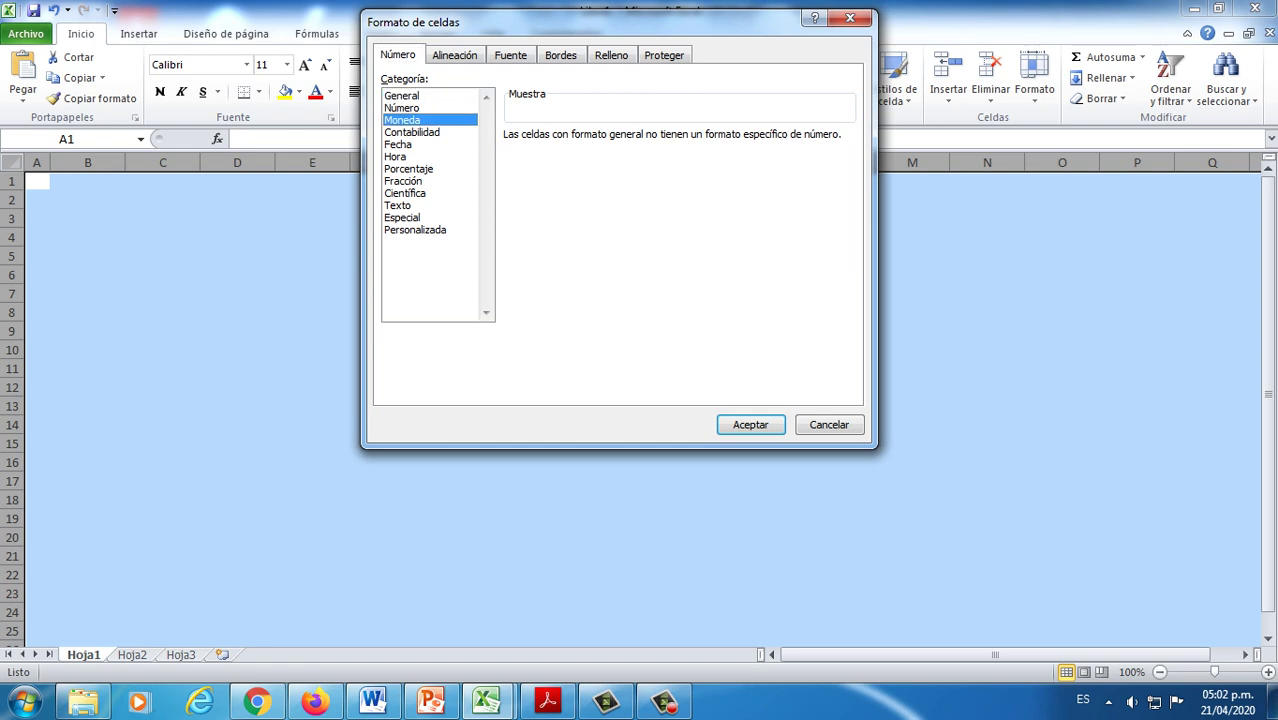
key("alt+u")
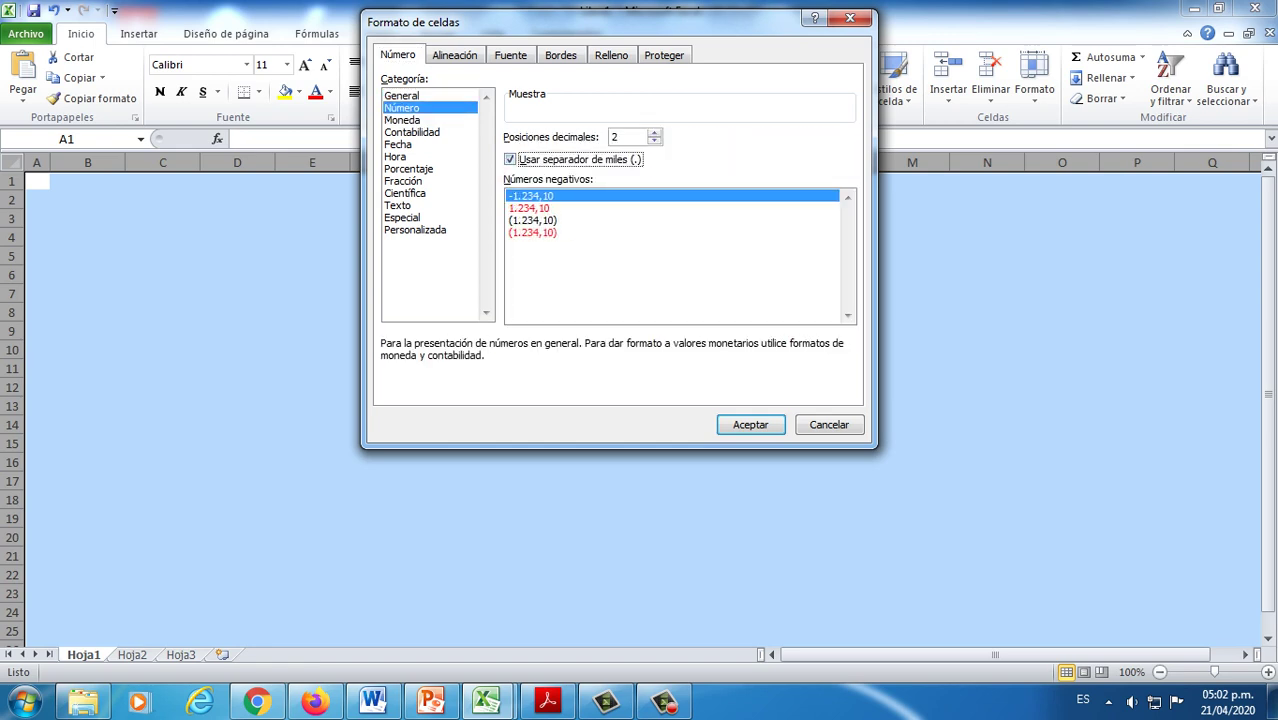
key("Return")
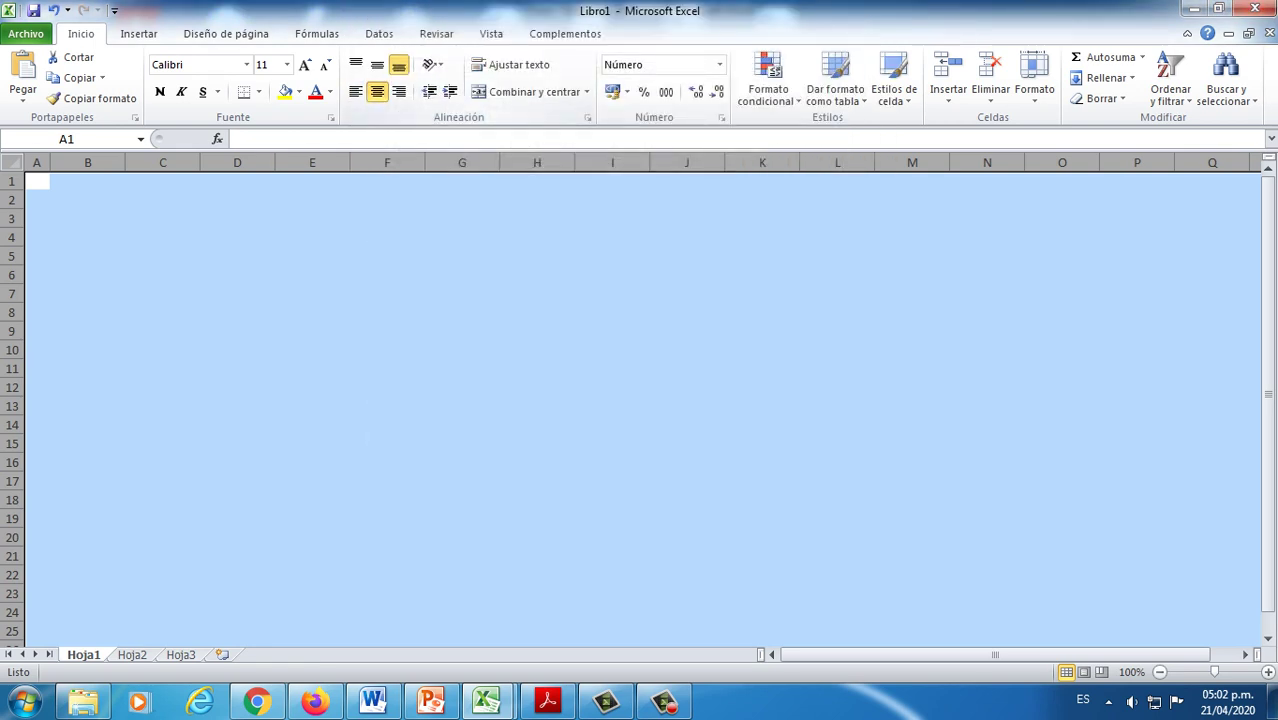
left_click(163, 238)
left_click(51, 162)
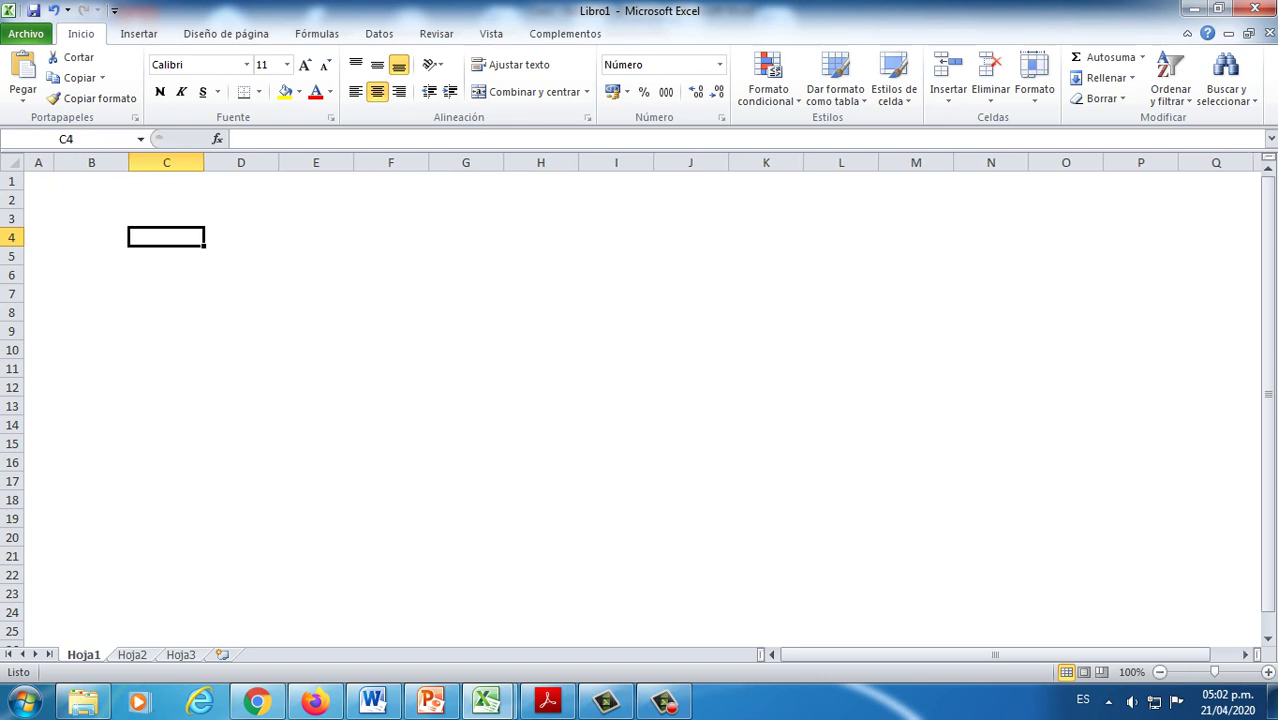
Step: Check the bond characteristics list in the Word case document, and return to the Libro1 workbook in Excel
left_click(373, 701)
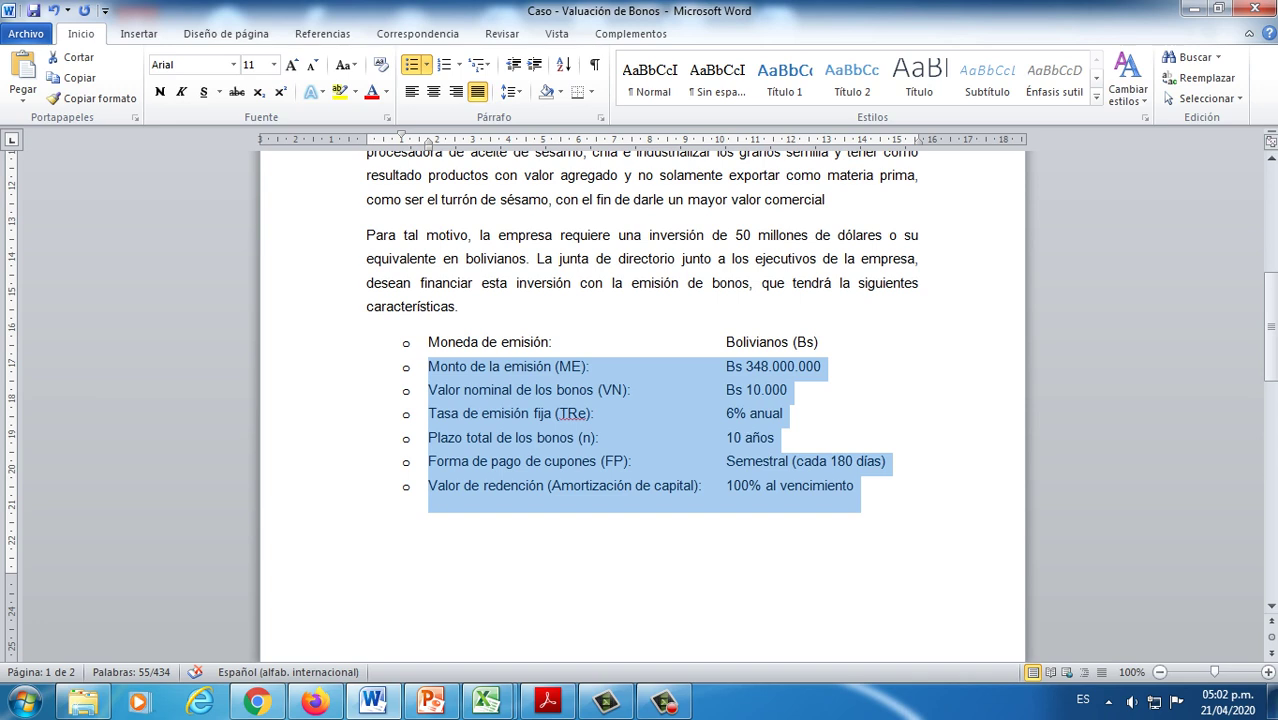
mouse_move(487, 702)
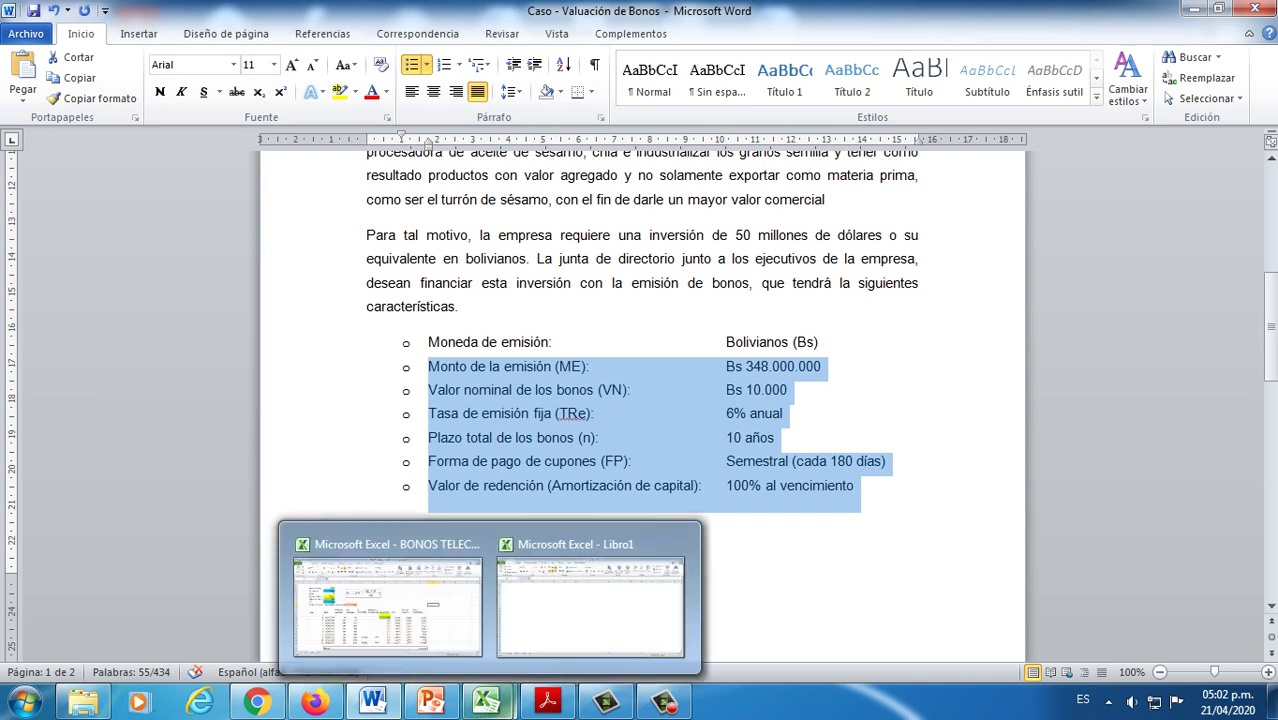
left_click(590, 600)
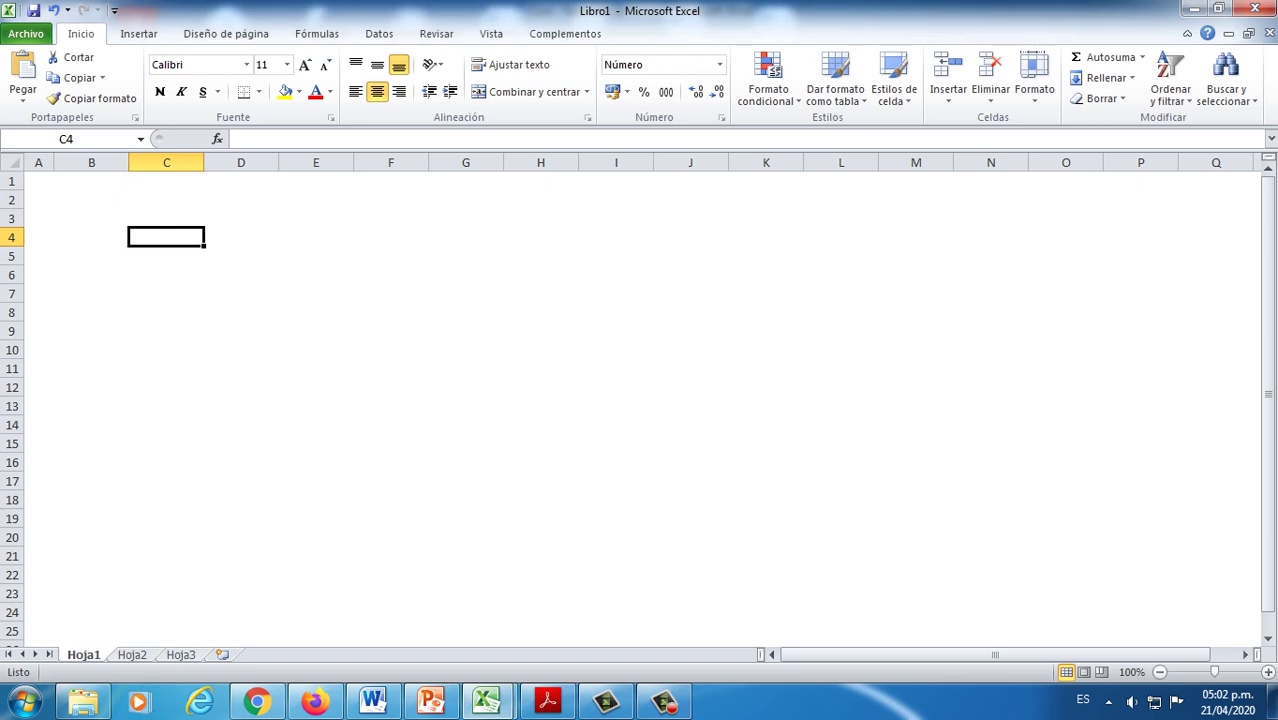
Step: Enter the label "Monto de emisión" in cell B3
key("Up")
key("Up")
key("Left")
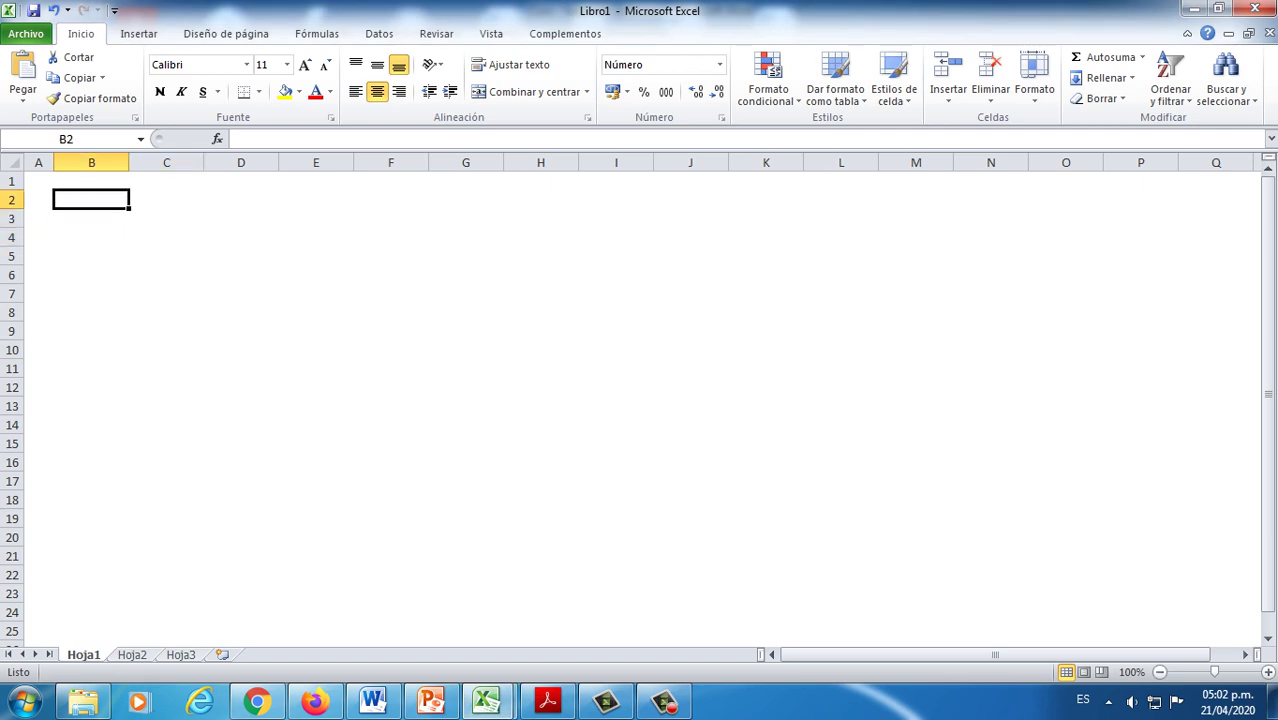
key("Down")
type("M")
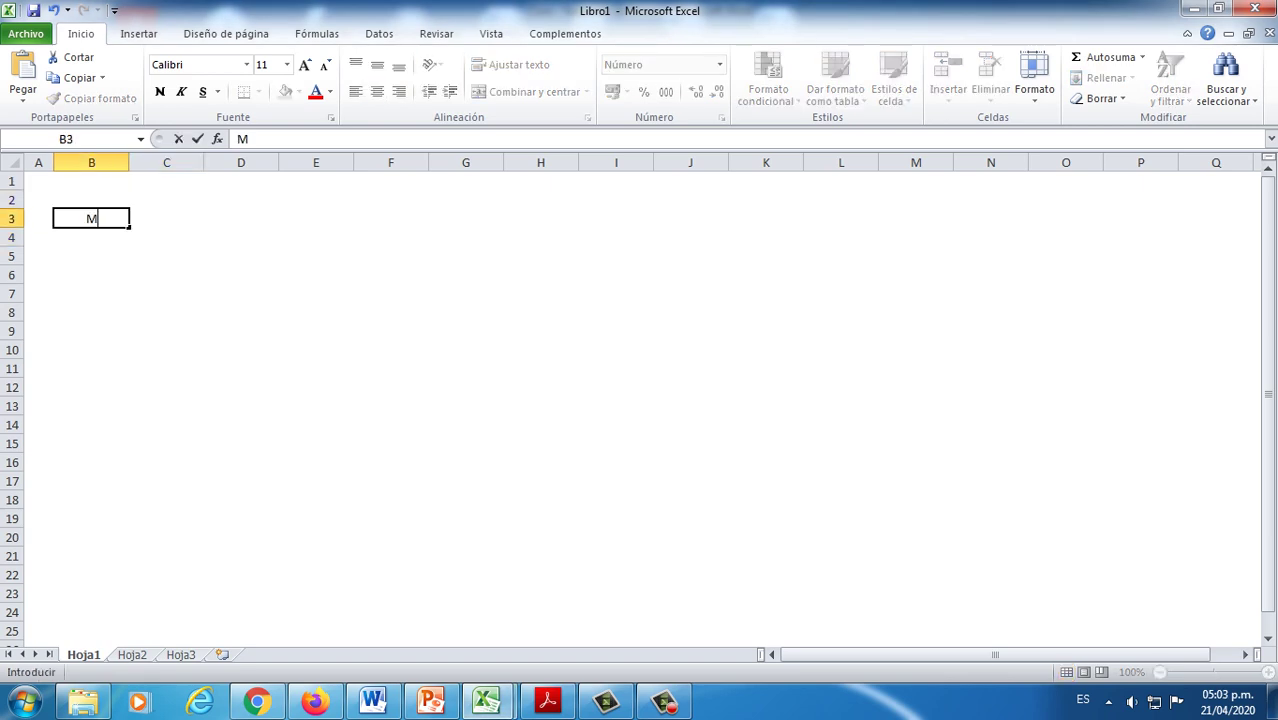
type("onto de e")
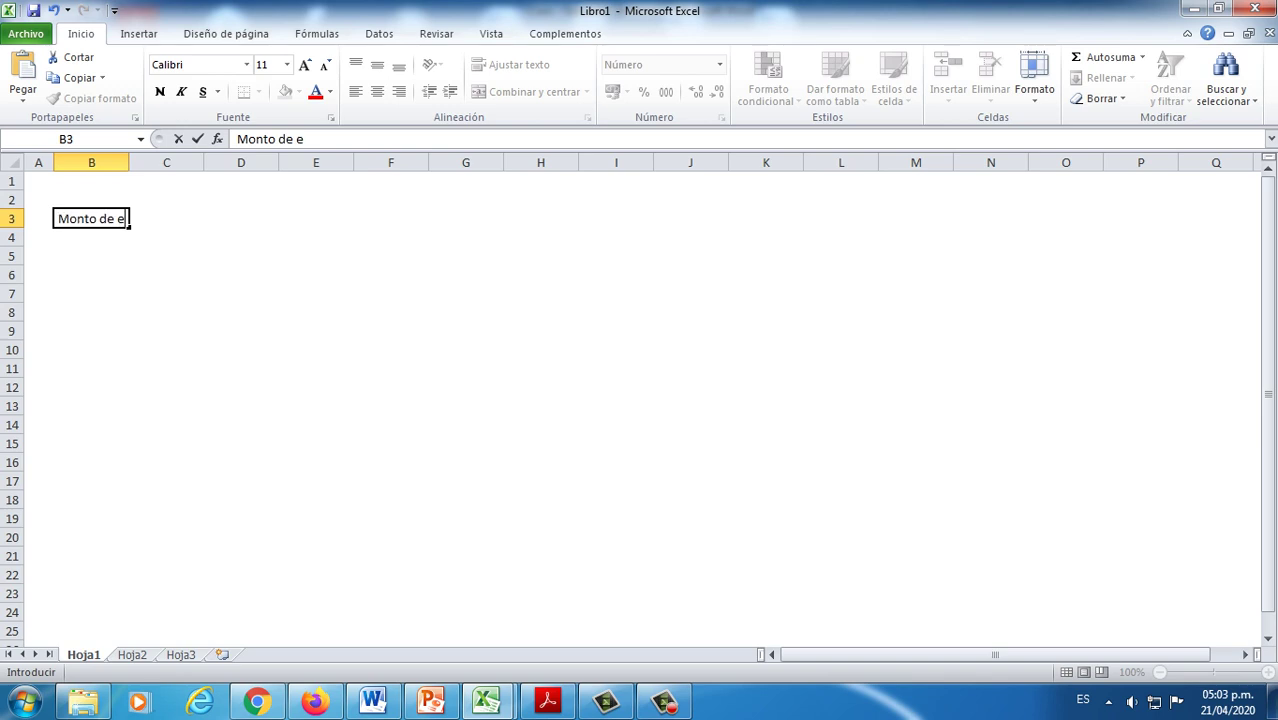
type("misión")
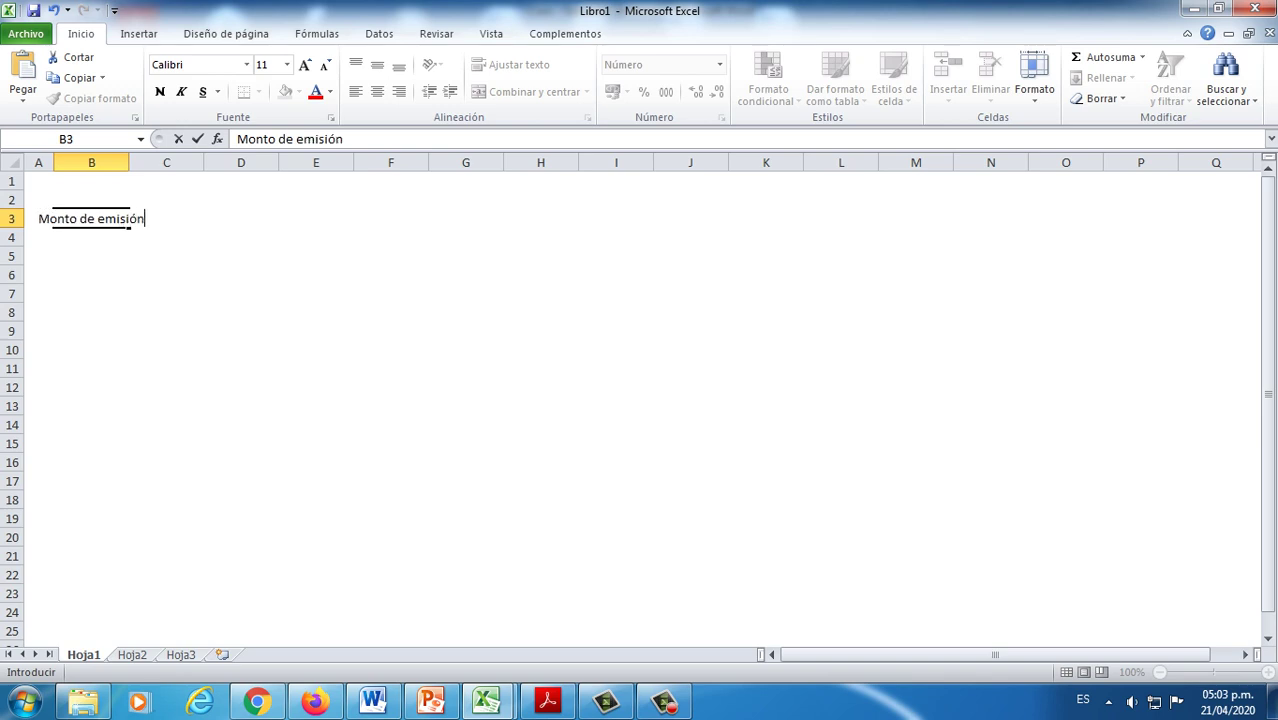
key("Tab")
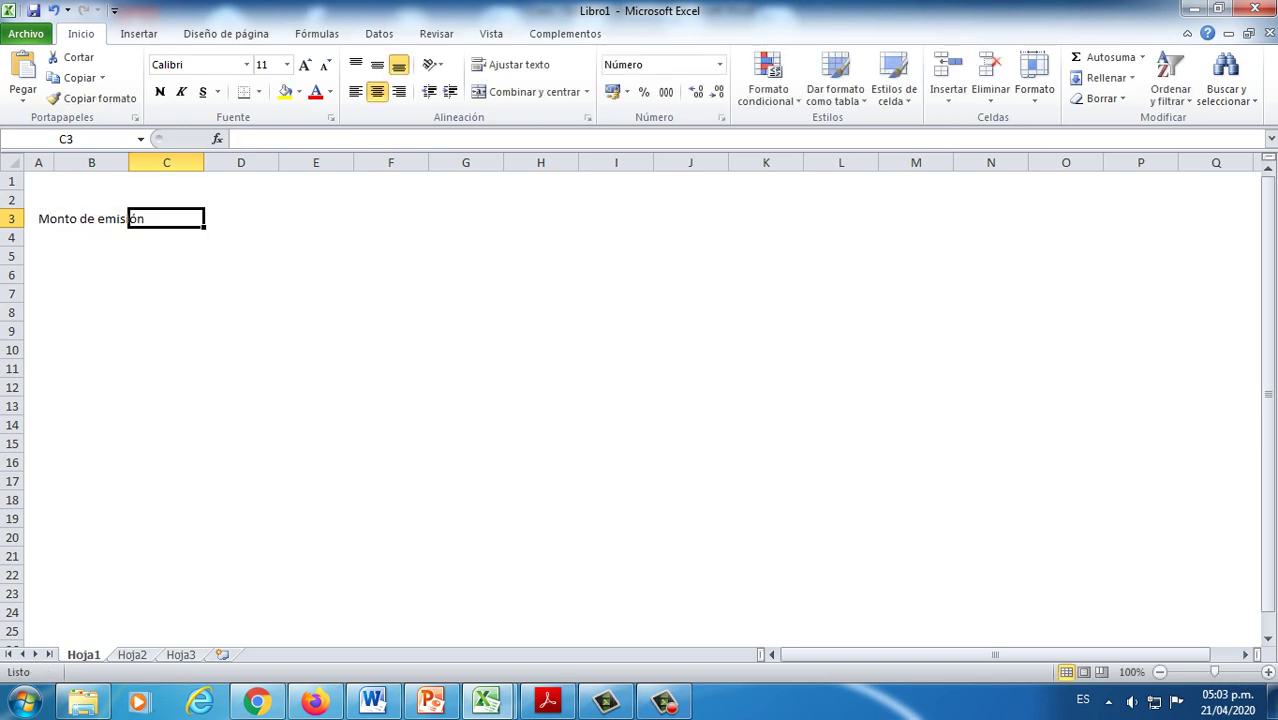
Step: Left-align column B and apply the thousands-separator accounting format to it
left_click(91, 162)
left_click(355, 91)
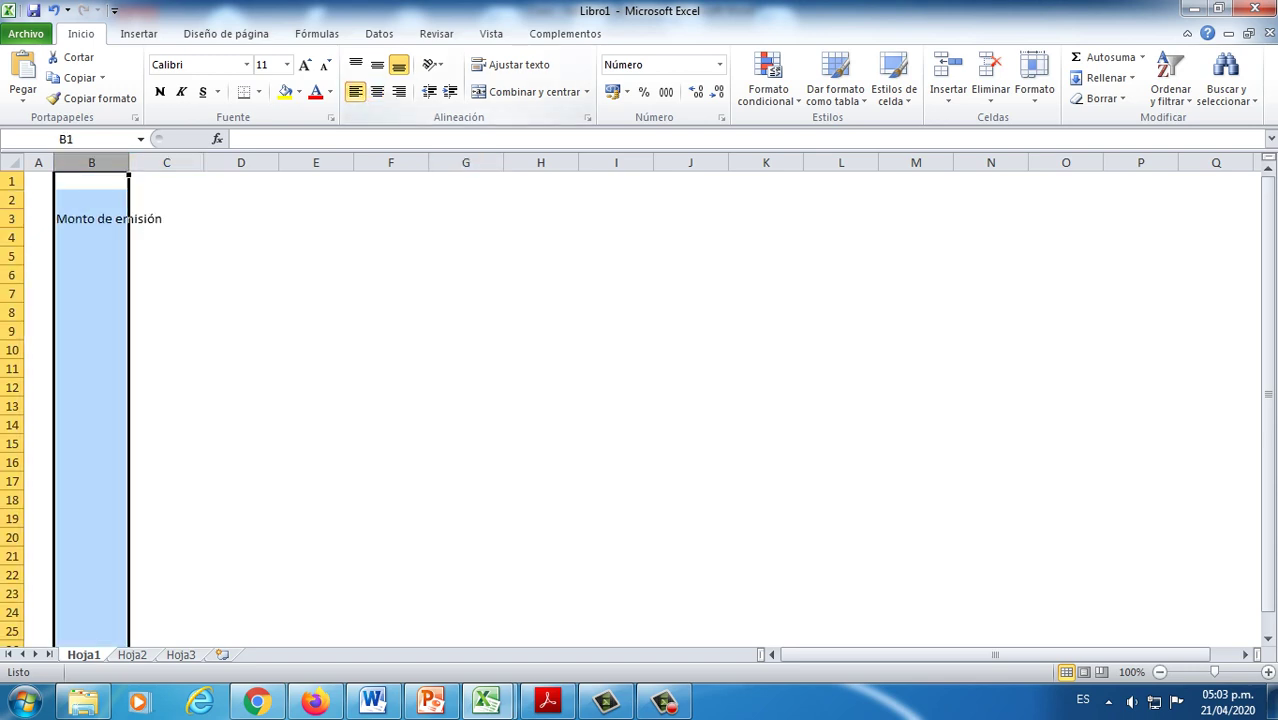
left_click(665, 91)
Step: Enter the table headings DETALLE, IMPORTE and UM in B2:D2, and widen column B to fit its labels
left_click(91, 199)
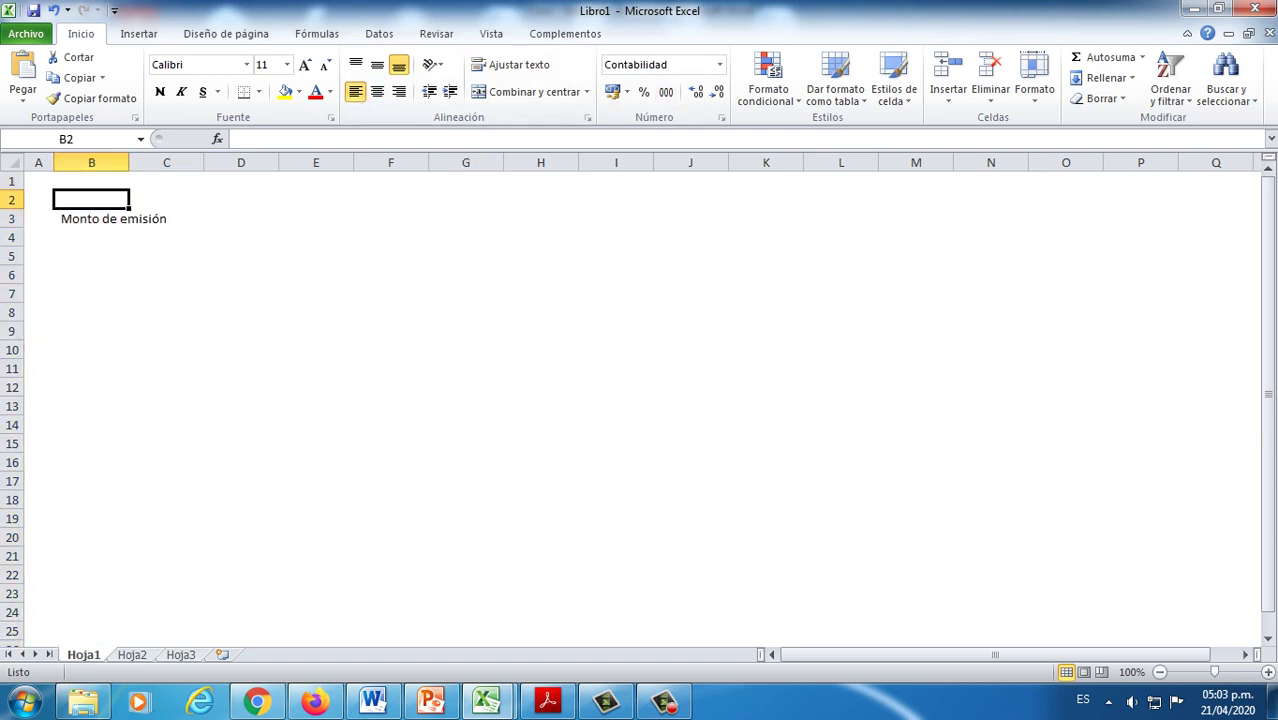
type("DETALLE")
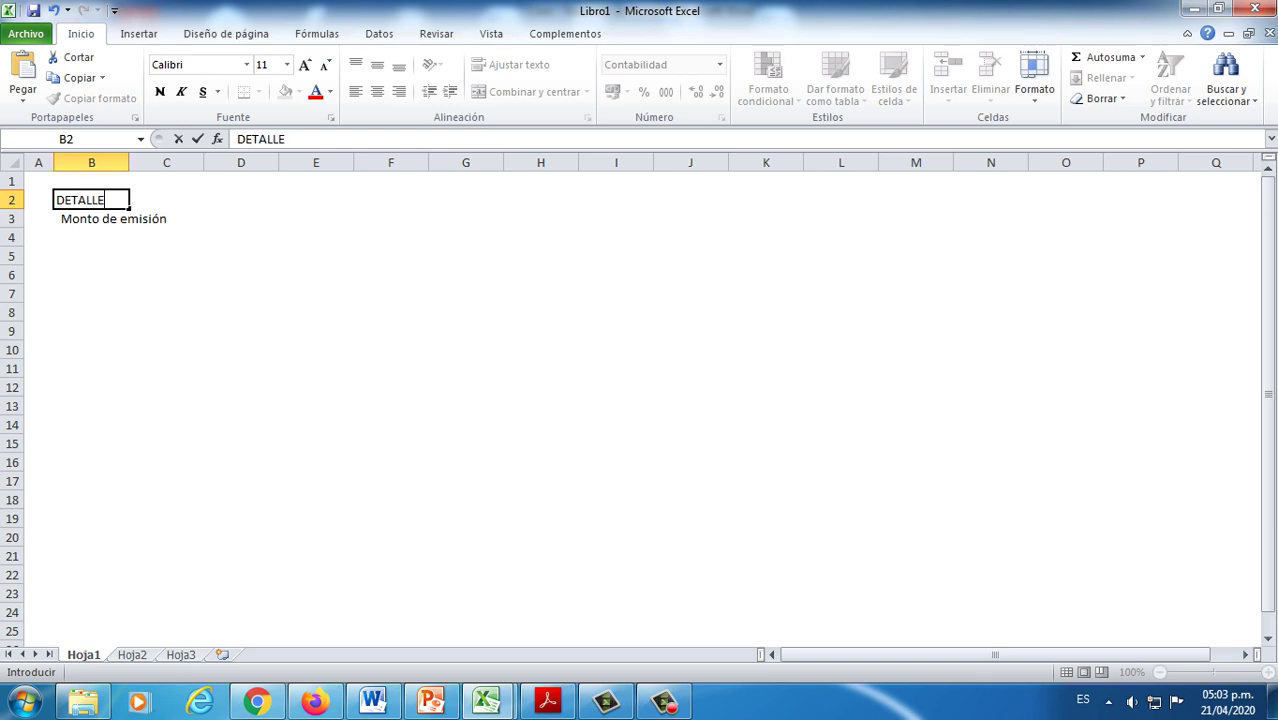
key("Tab")
type("IMPORTE")
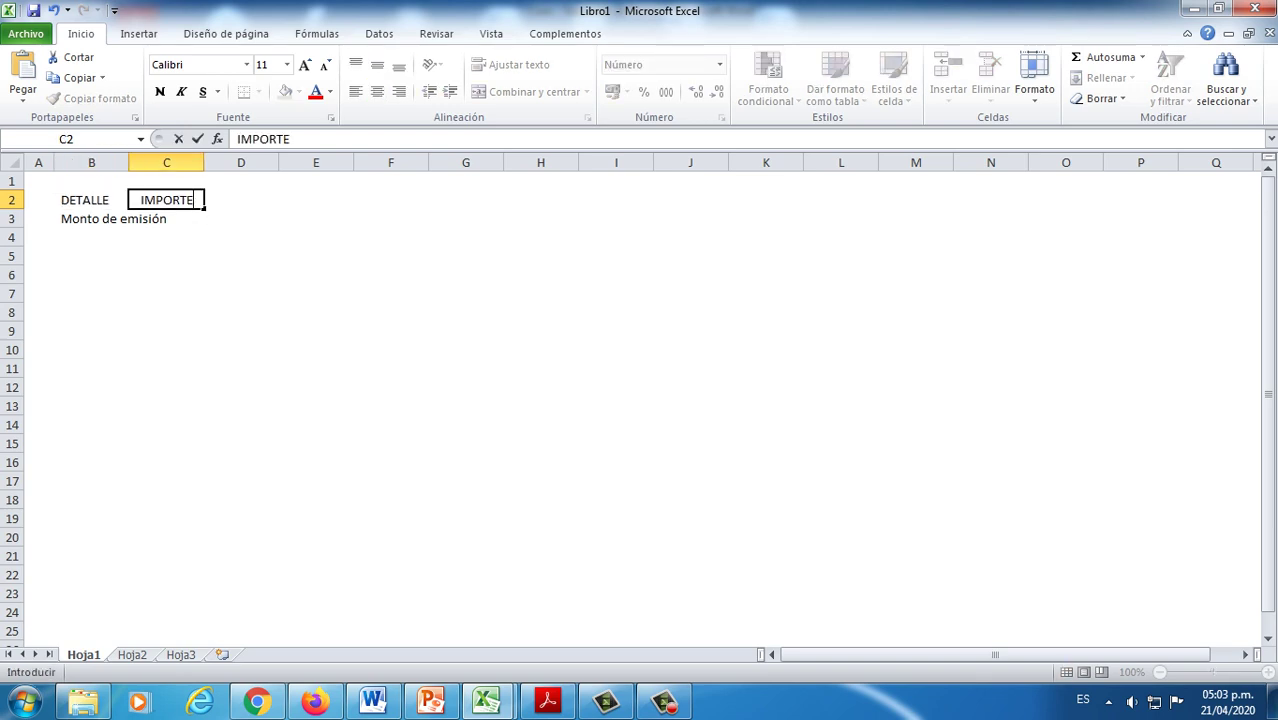
key("Tab")
type("UM")
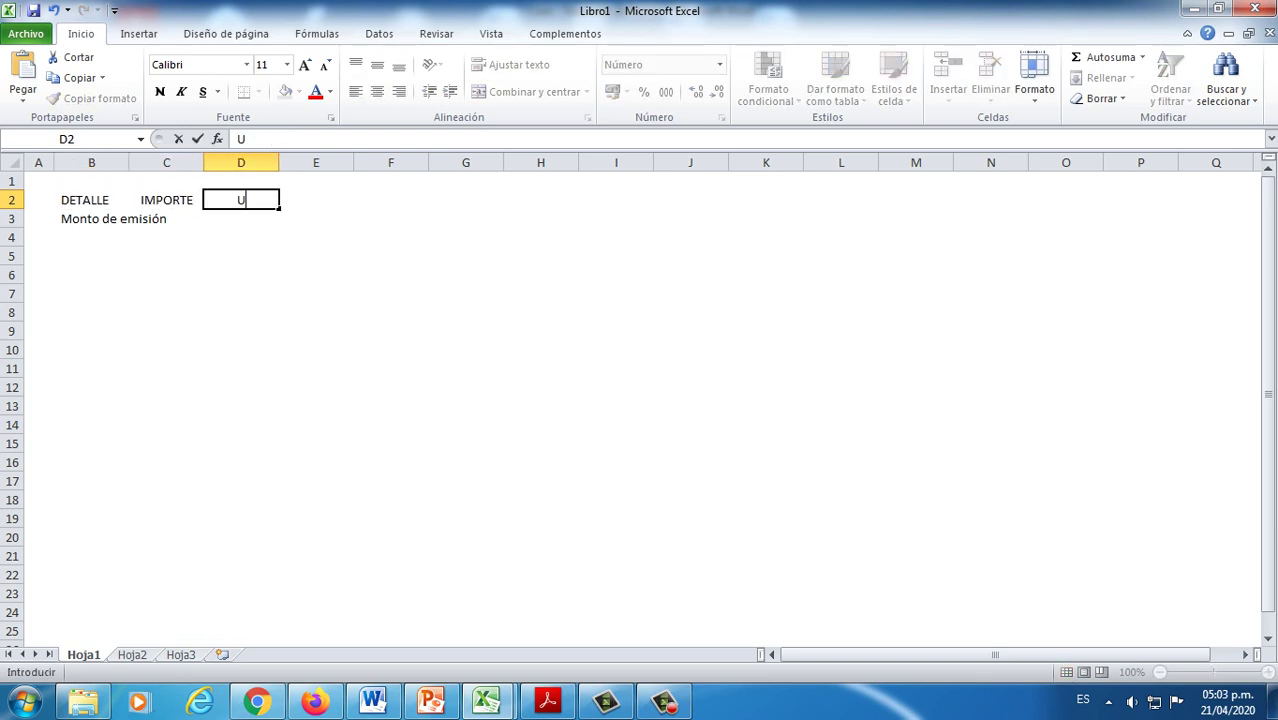
key("Down")
left_click_drag(128, 162, 199, 162)
Step: Format the headings in B2:D2 as bold, red and centred, with a top and thick bottom border
left_click(120, 200)
key("shift+Right")
key("shift+Right")
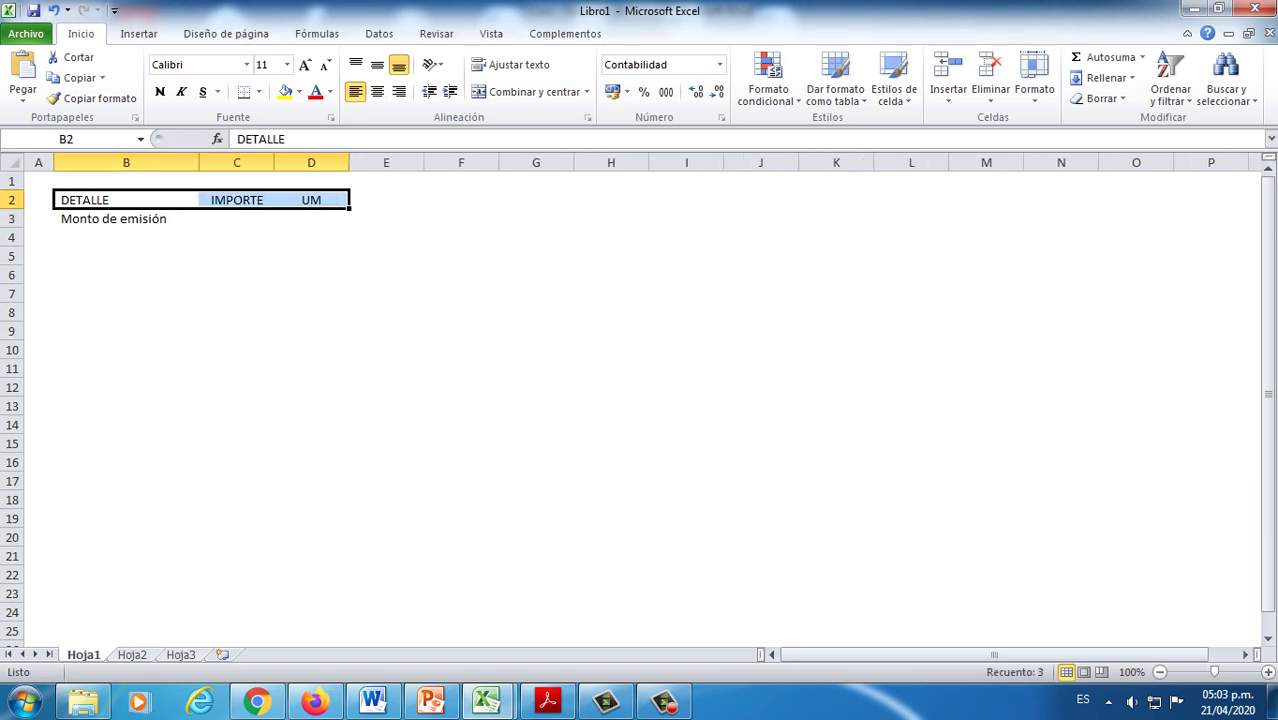
left_click(159, 91)
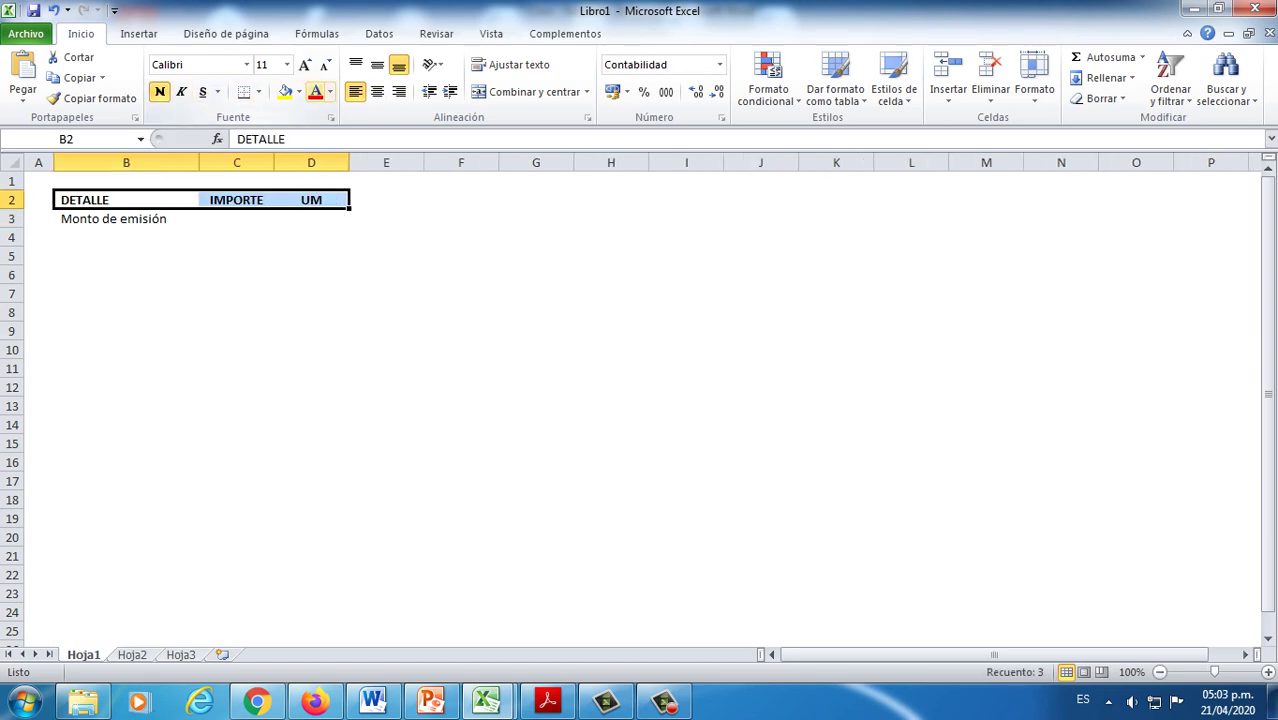
left_click(315, 91)
left_click(377, 91)
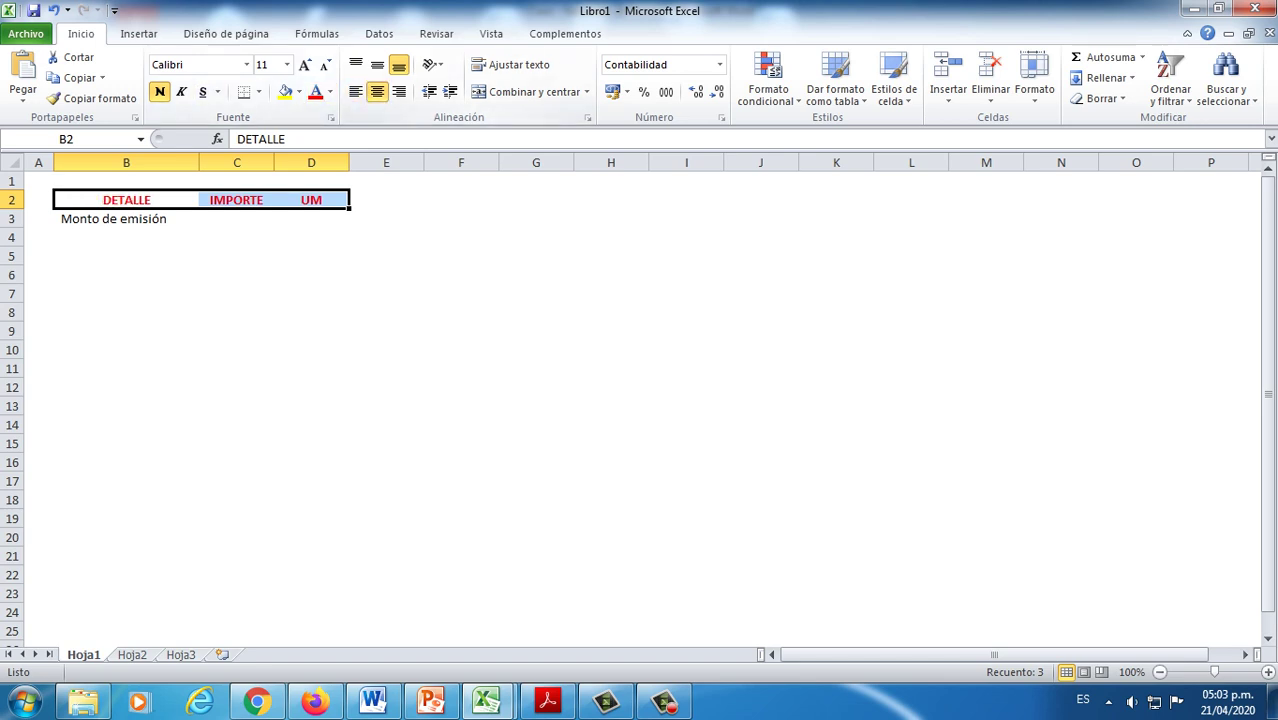
left_click(258, 91)
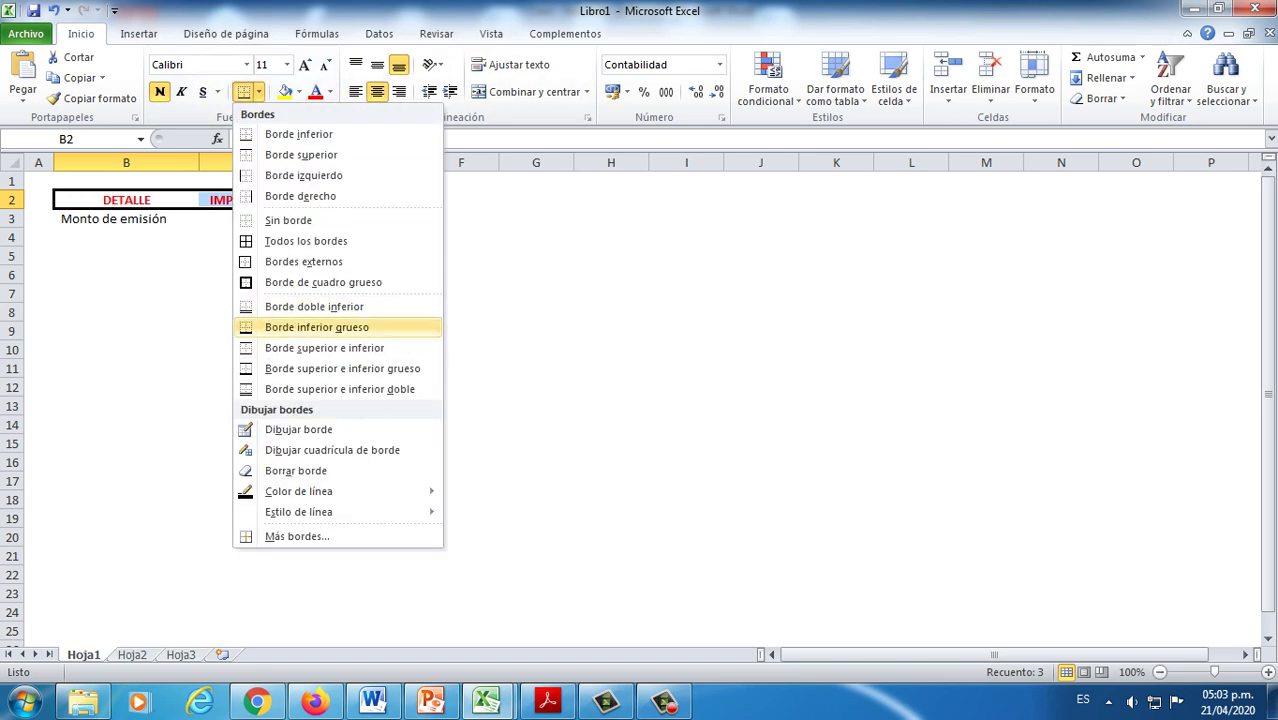
left_click(342, 368)
Step: Widen column C, and enter the issue amount from the Word case, 348000000, in C3 with the unit Bs in D3
left_click(236, 275)
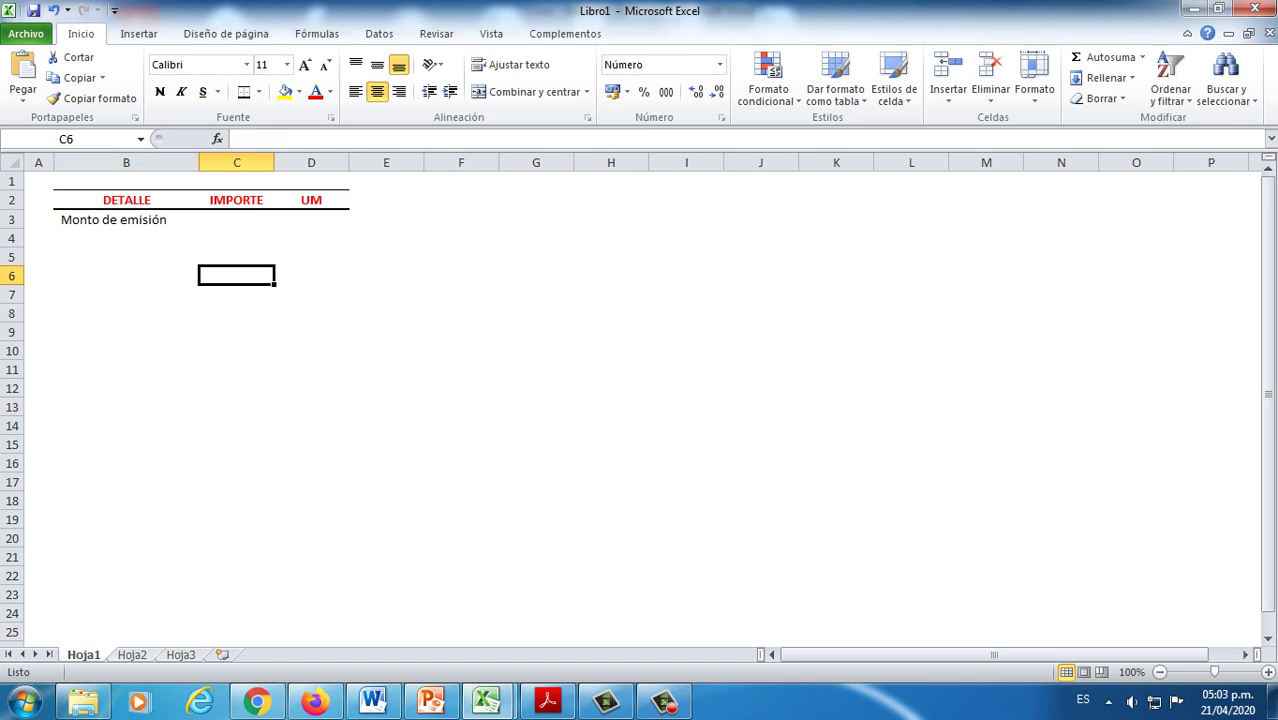
left_click_drag(274, 163, 302, 163)
left_click(248, 219)
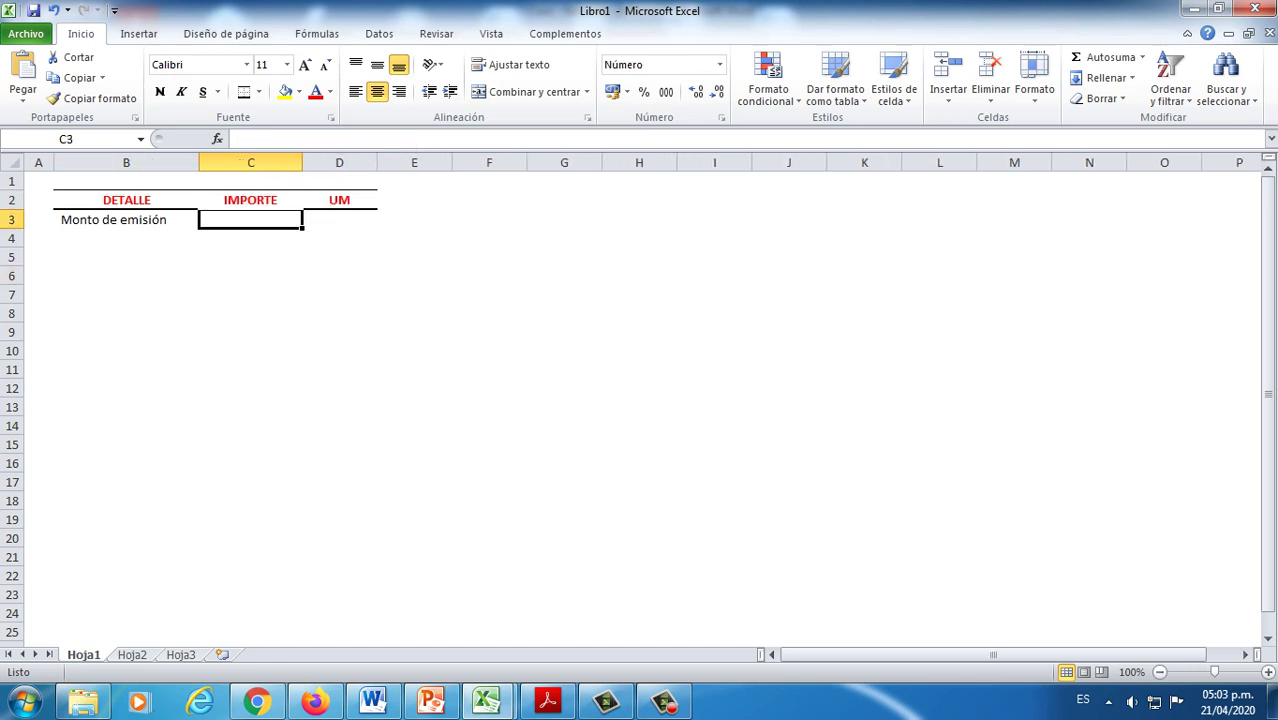
left_click(372, 701)
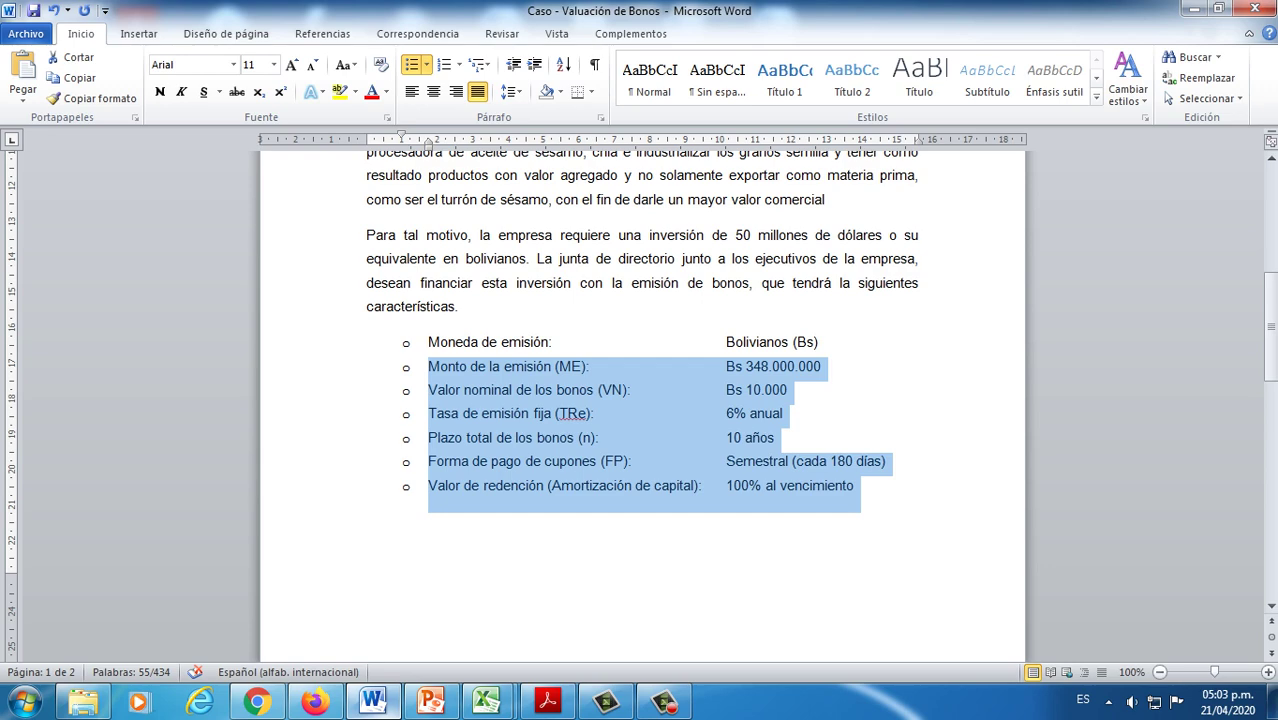
key("alt+Tab")
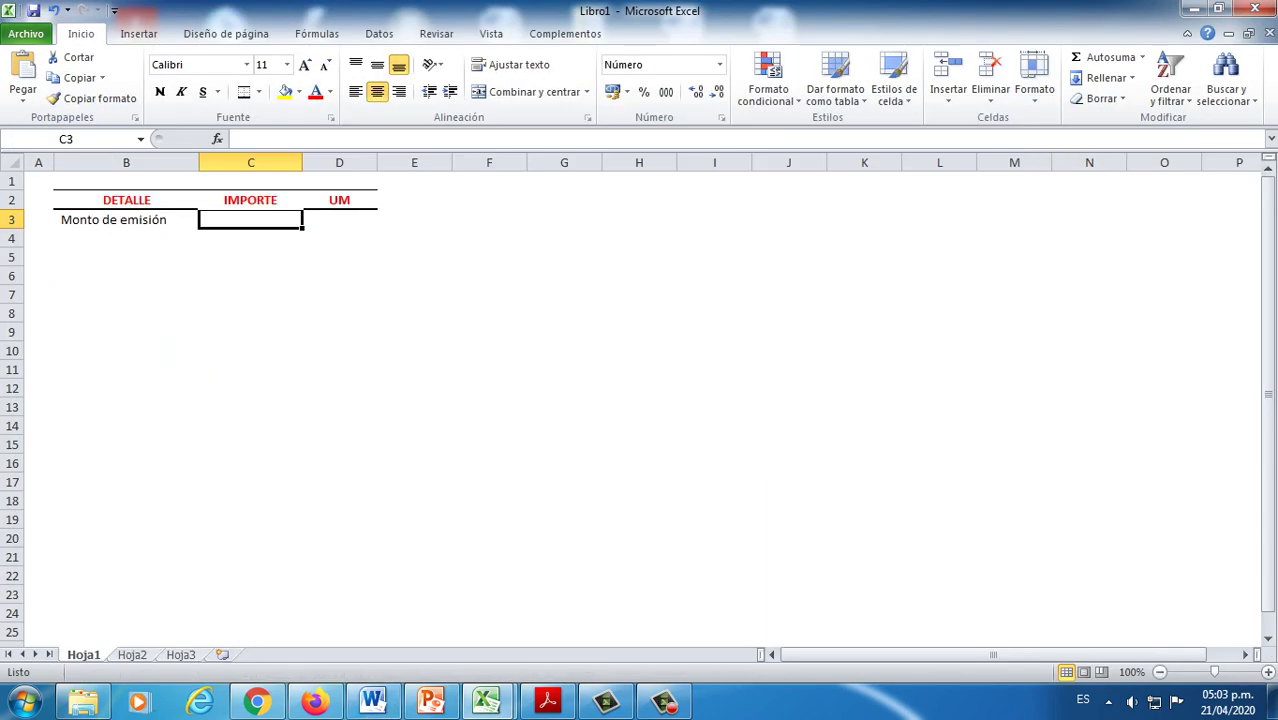
type("348.000.")
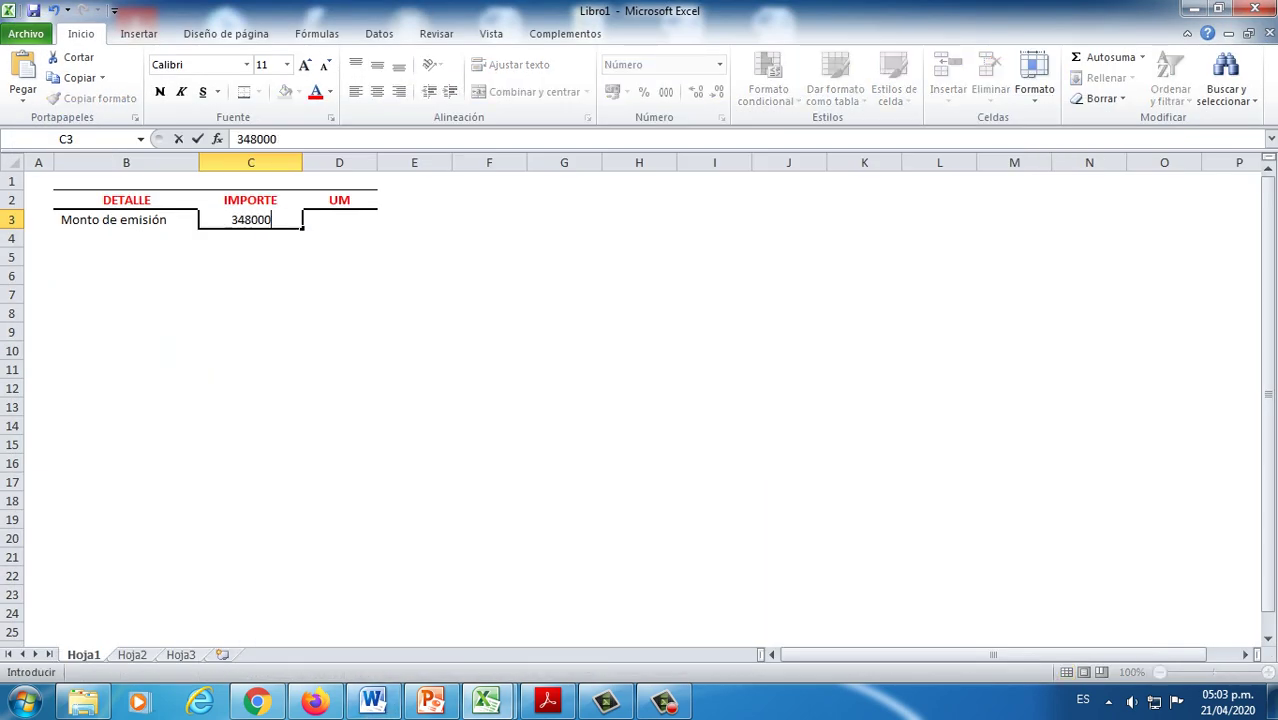
type("000")
key("Tab")
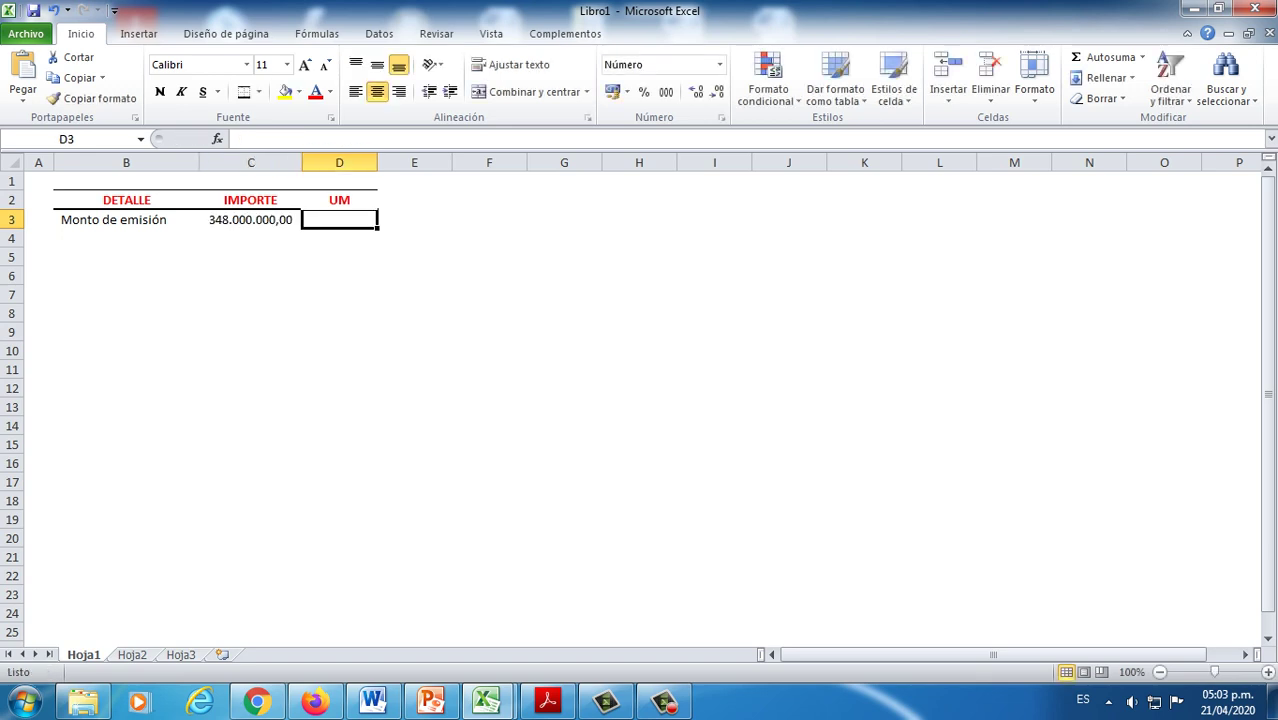
type("Bs")
key("Return")
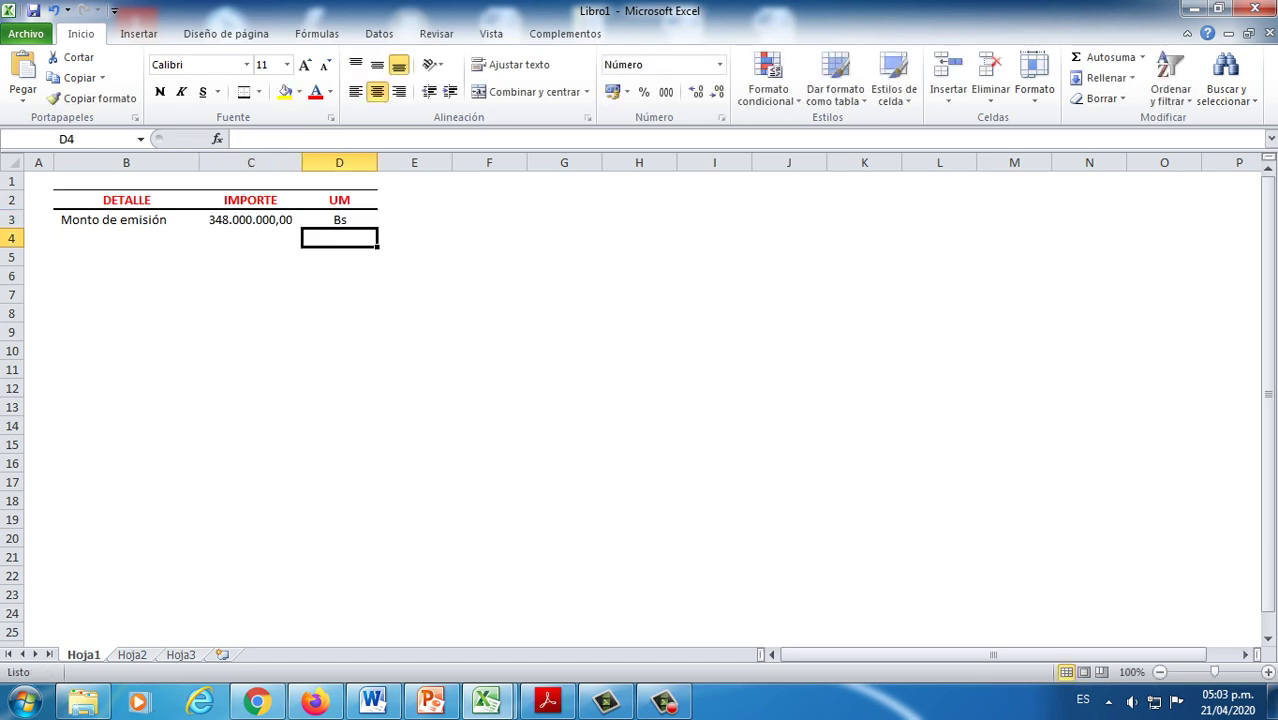
Step: Look up the bonds' nominal value in the Word case and fill Excel row 4 with "Valor nominal (Vn)", 10000 and Bs
left_click(372, 701)
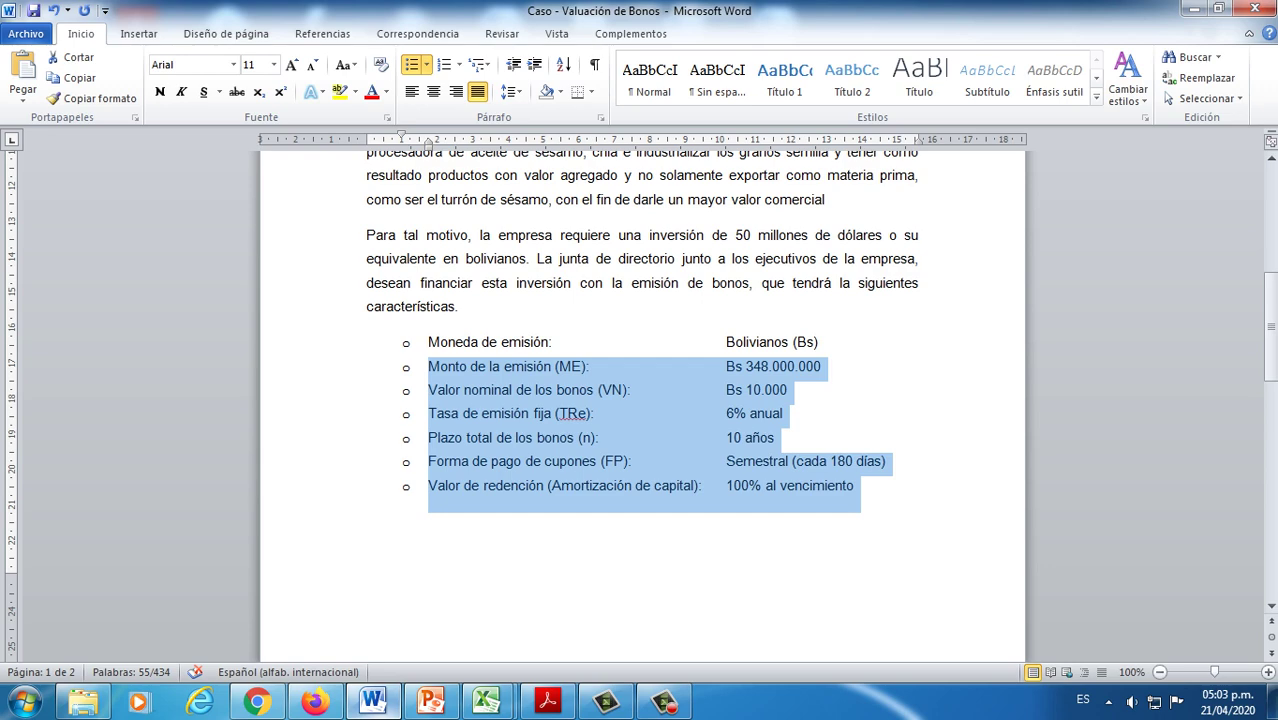
left_click(340, 390)
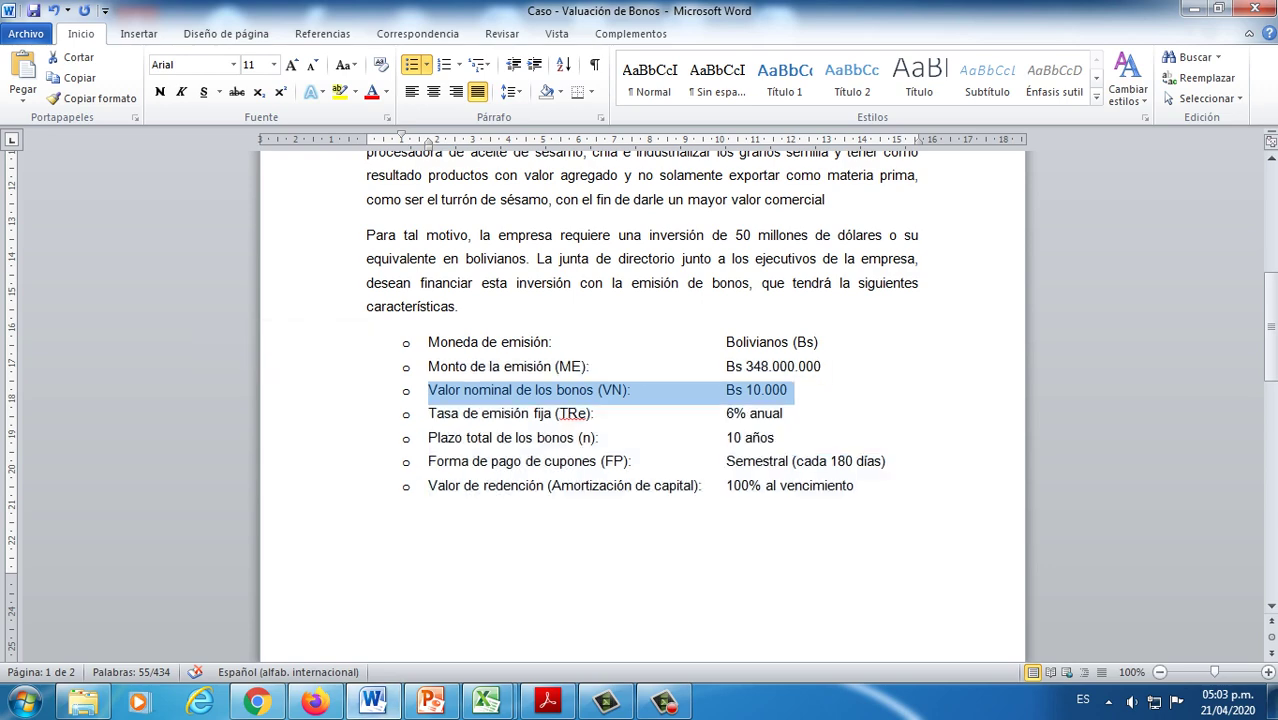
left_click(335, 236)
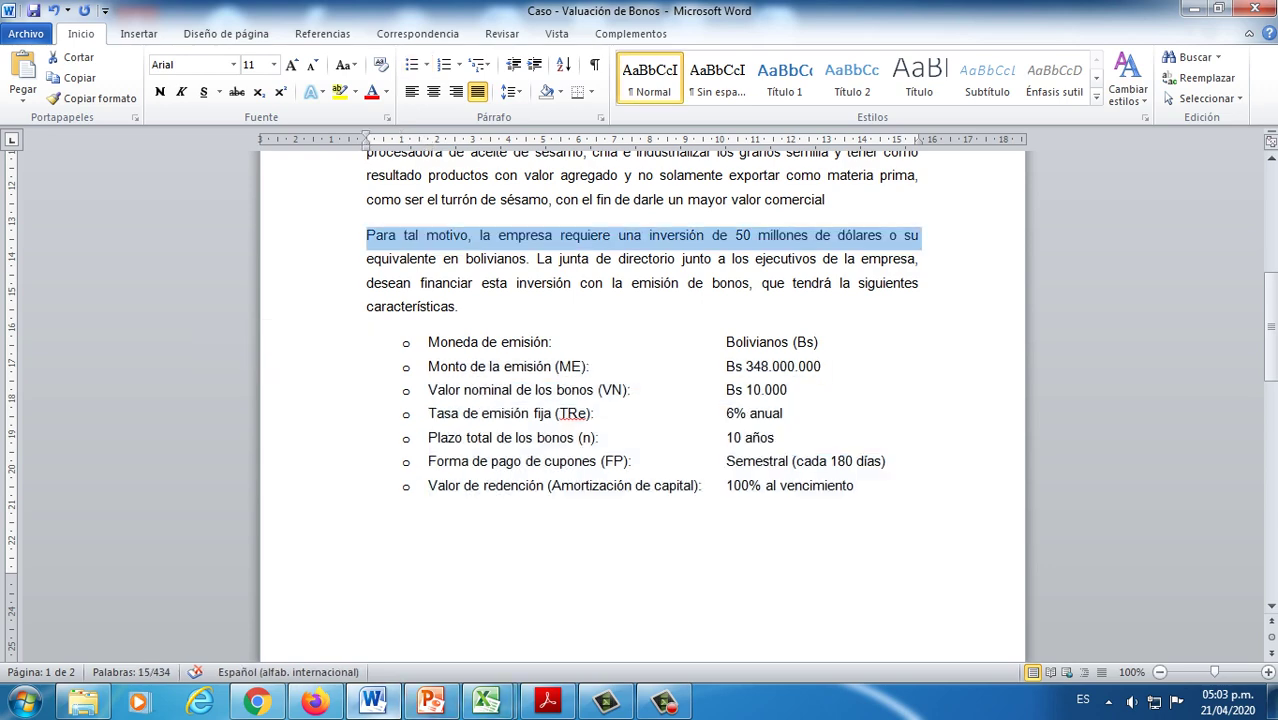
left_click(486, 701)
left_click(126, 237)
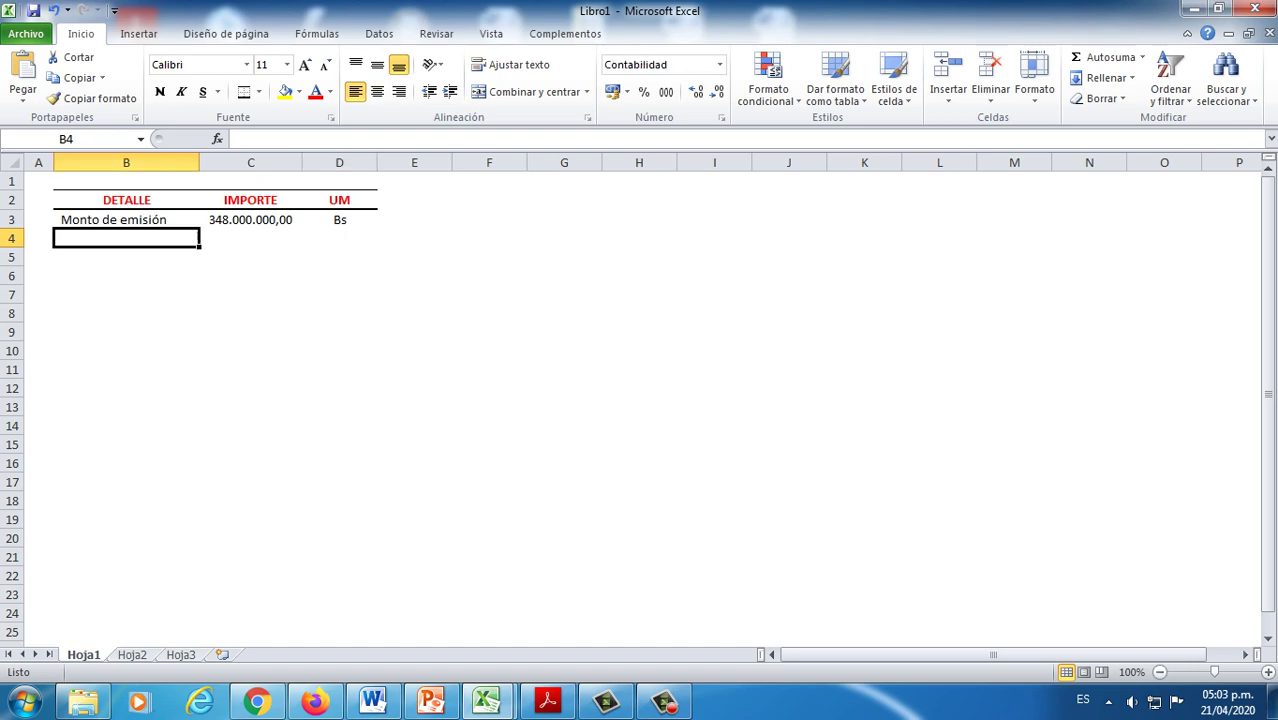
type("Valor nom")
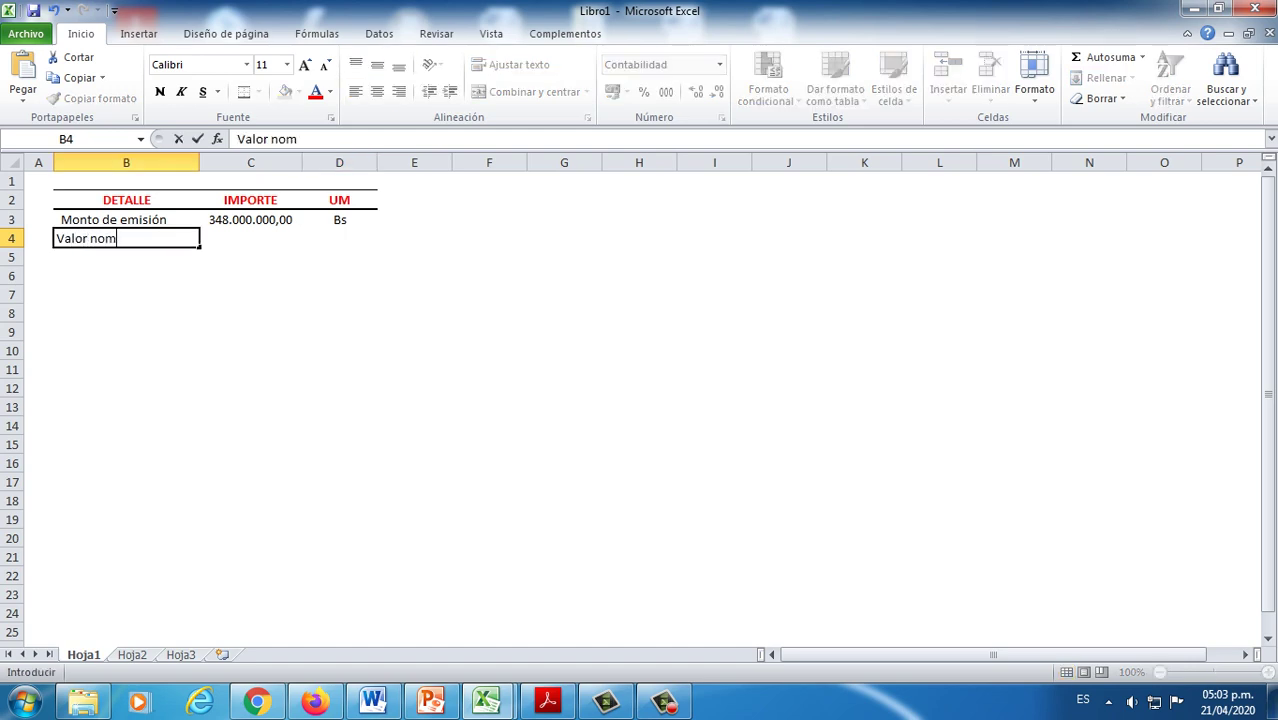
type("inal (Vn)")
left_click(250, 238)
type("10000")
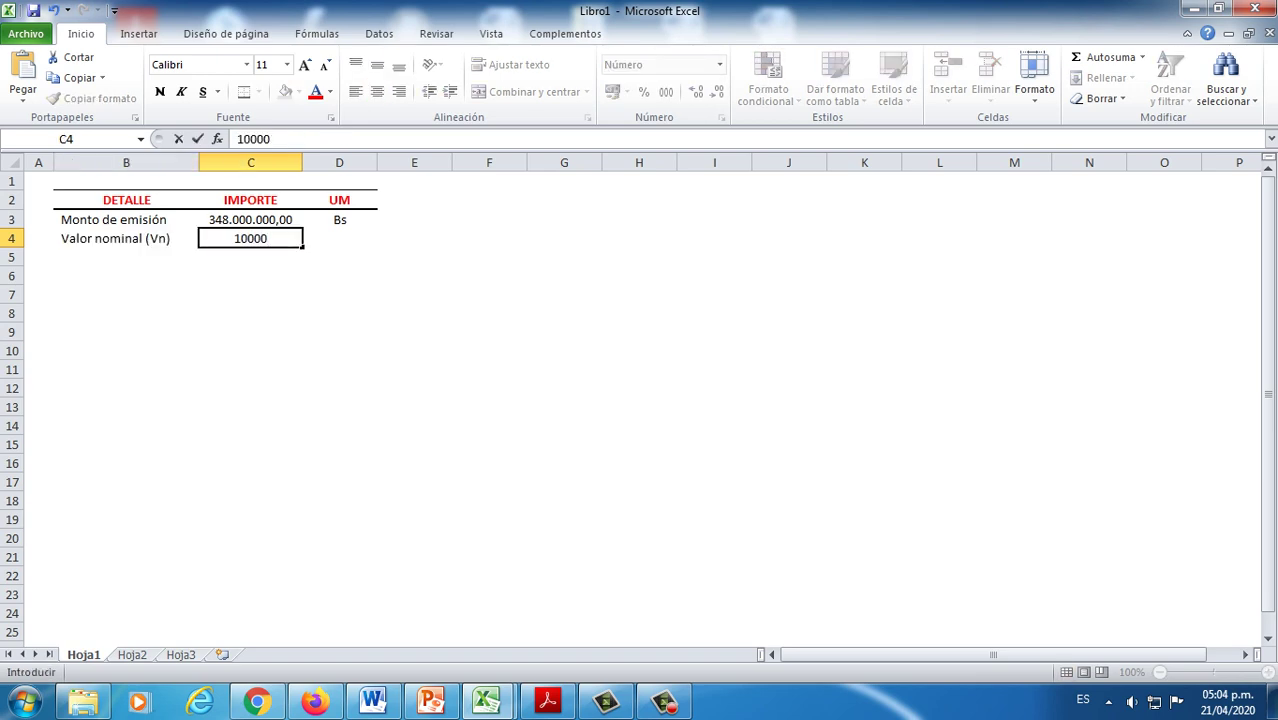
key("Tab")
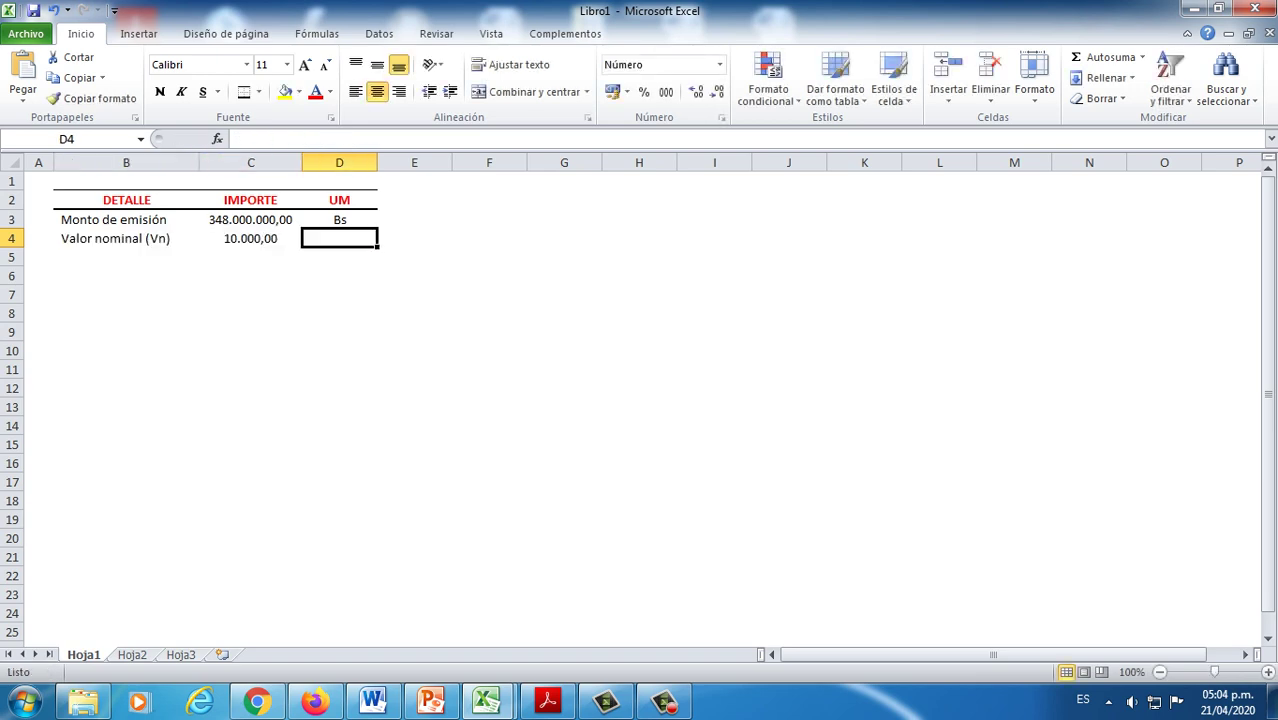
type("Bs")
key("Return")
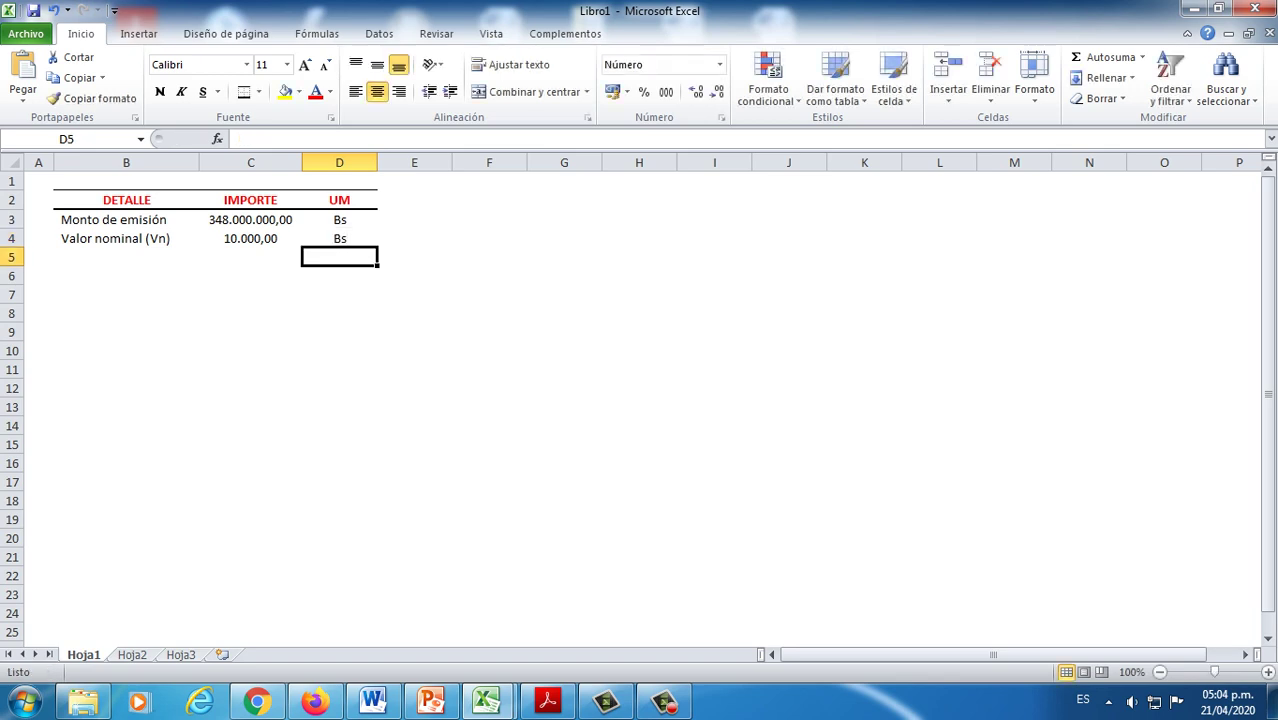
left_click(664, 701)
left_click(340, 239)
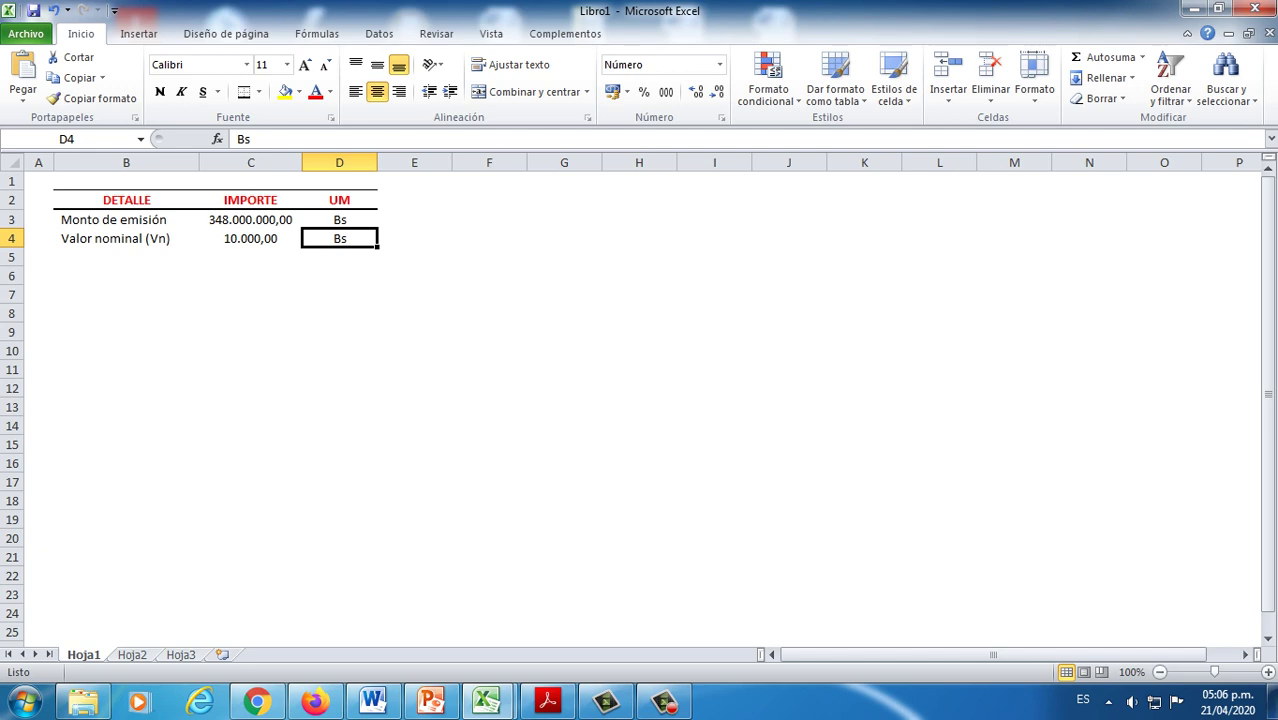
left_click(126, 257)
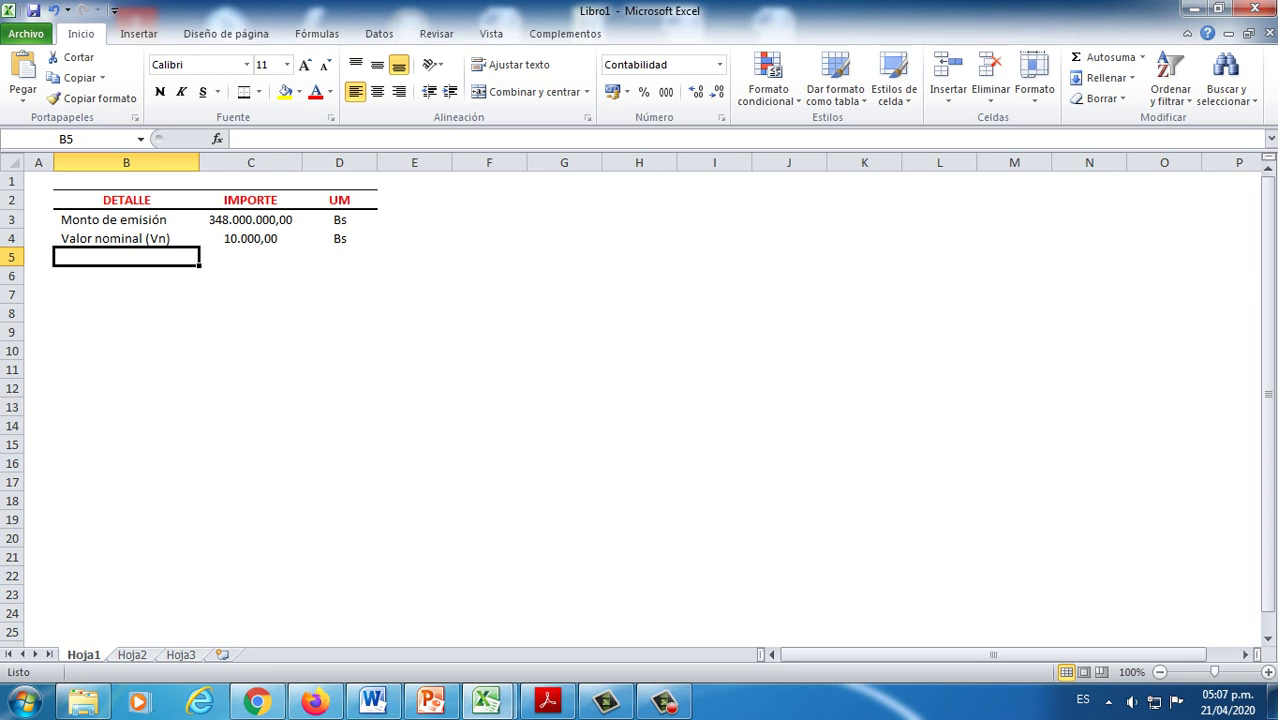
left_click_drag(115, 238, 339, 238)
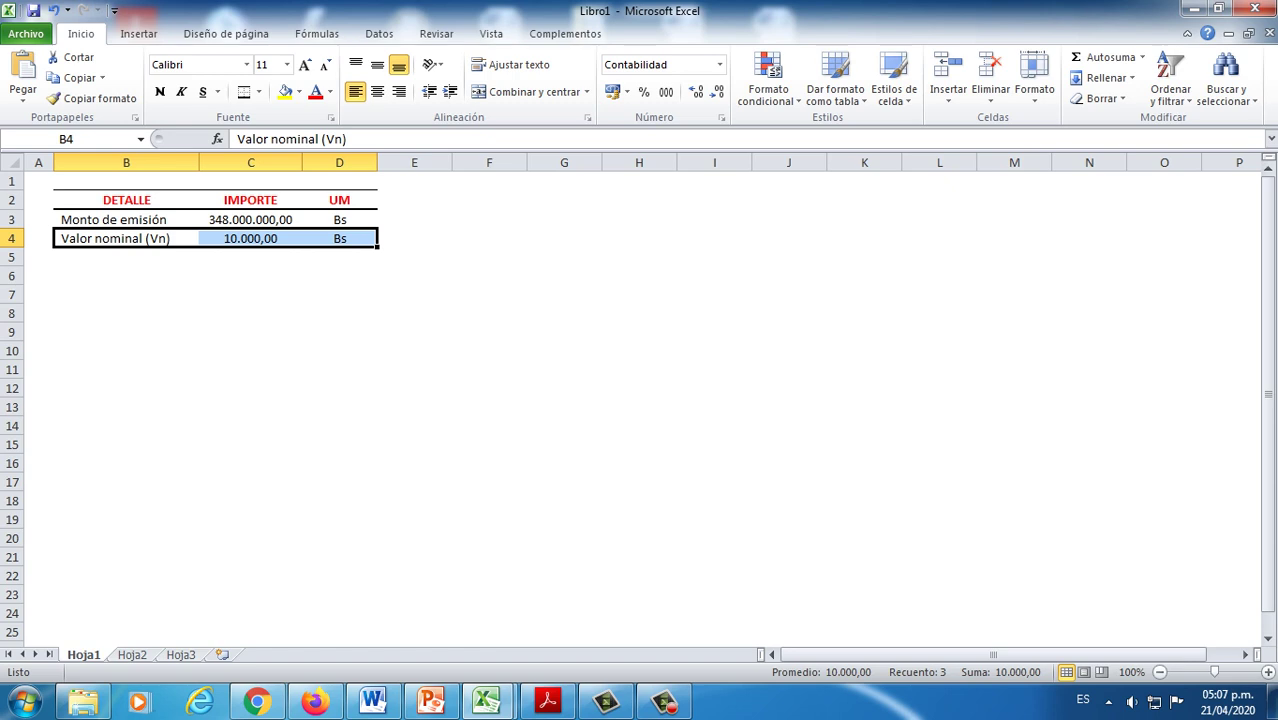
left_click(250, 257)
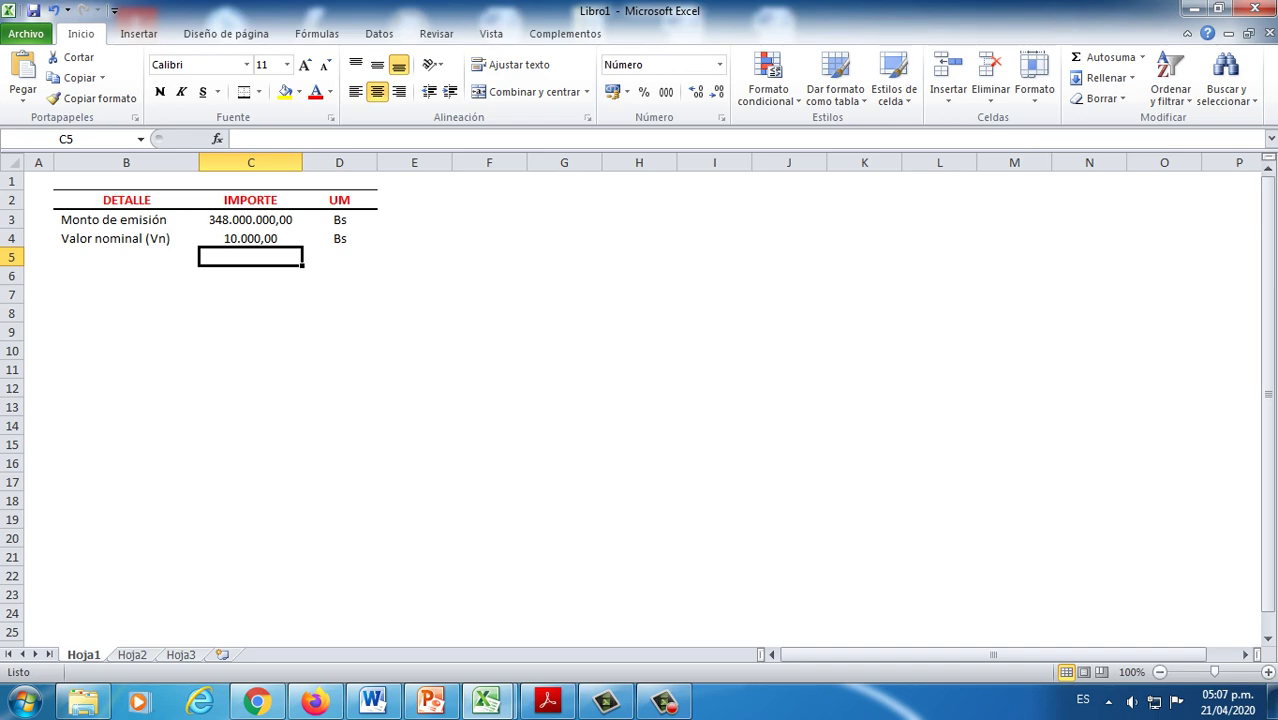
Step: Look up the fixed issue rate in the Word case and fill Excel row 5 with "Tasa de emisión fija (Tre)", 6% and Anual
left_click(372, 701)
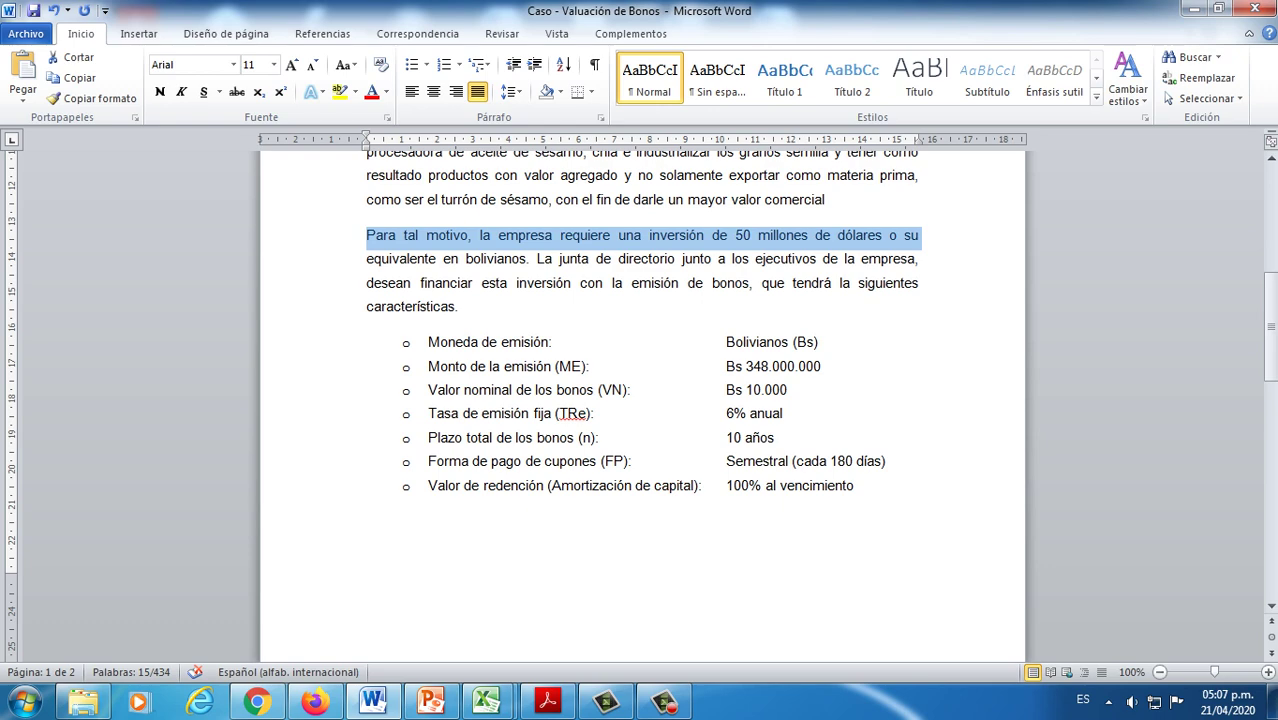
left_click(486, 701)
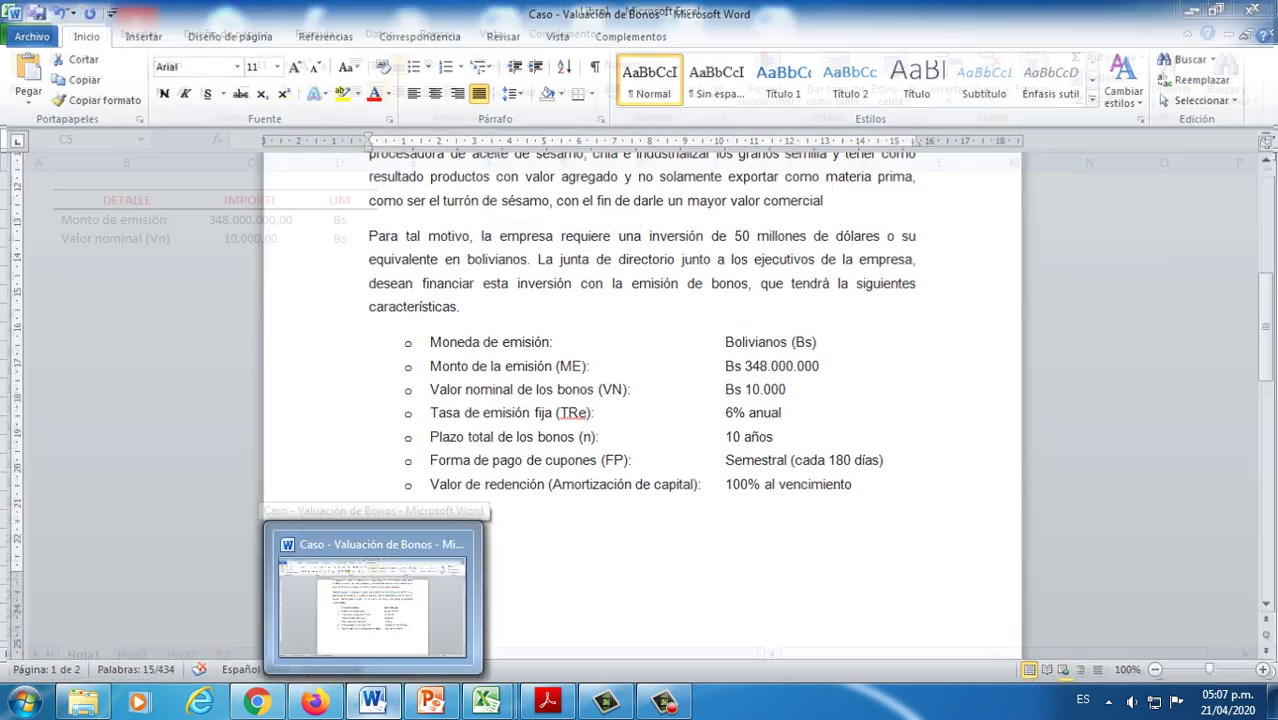
left_click(126, 257)
type("T")
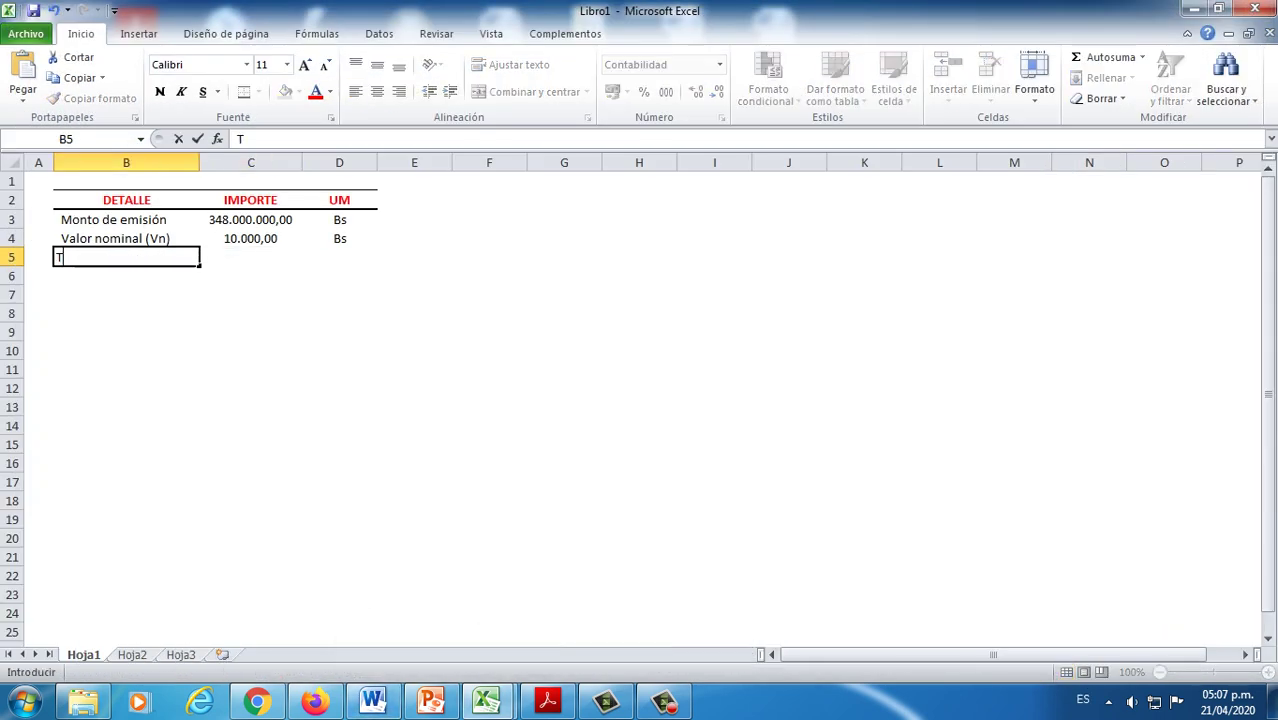
type("asa de em")
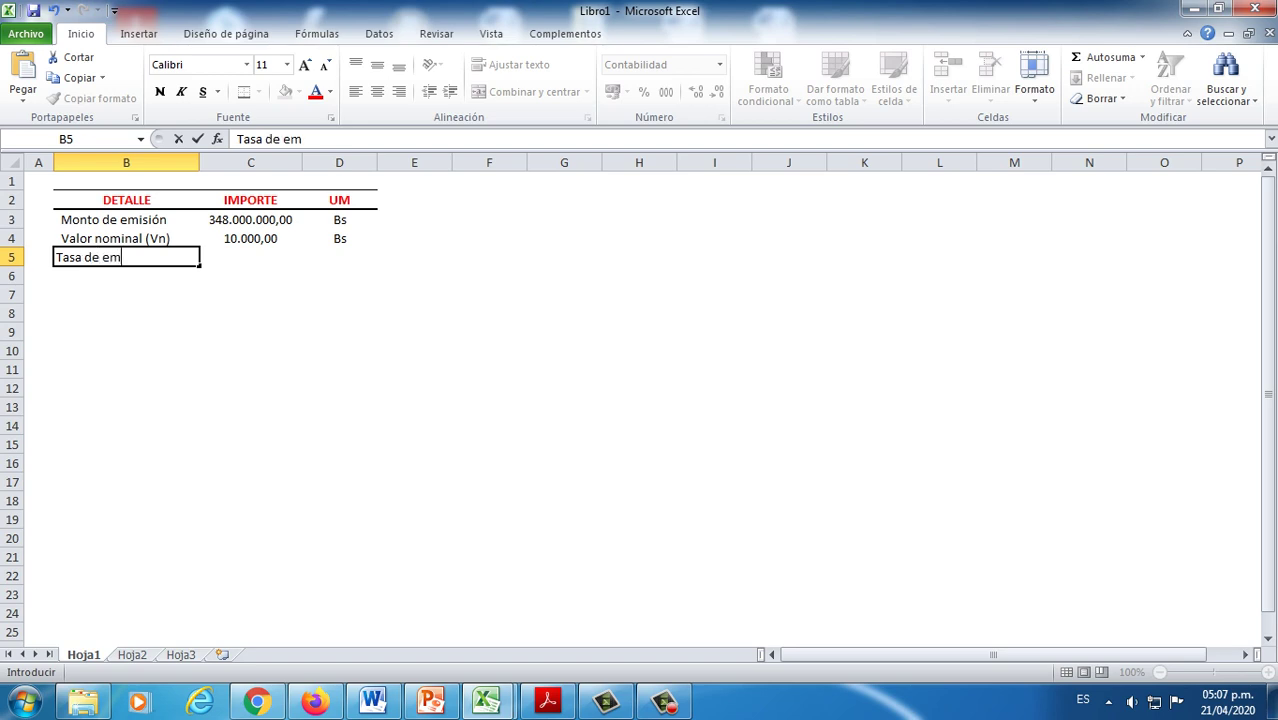
type("isión fija ")
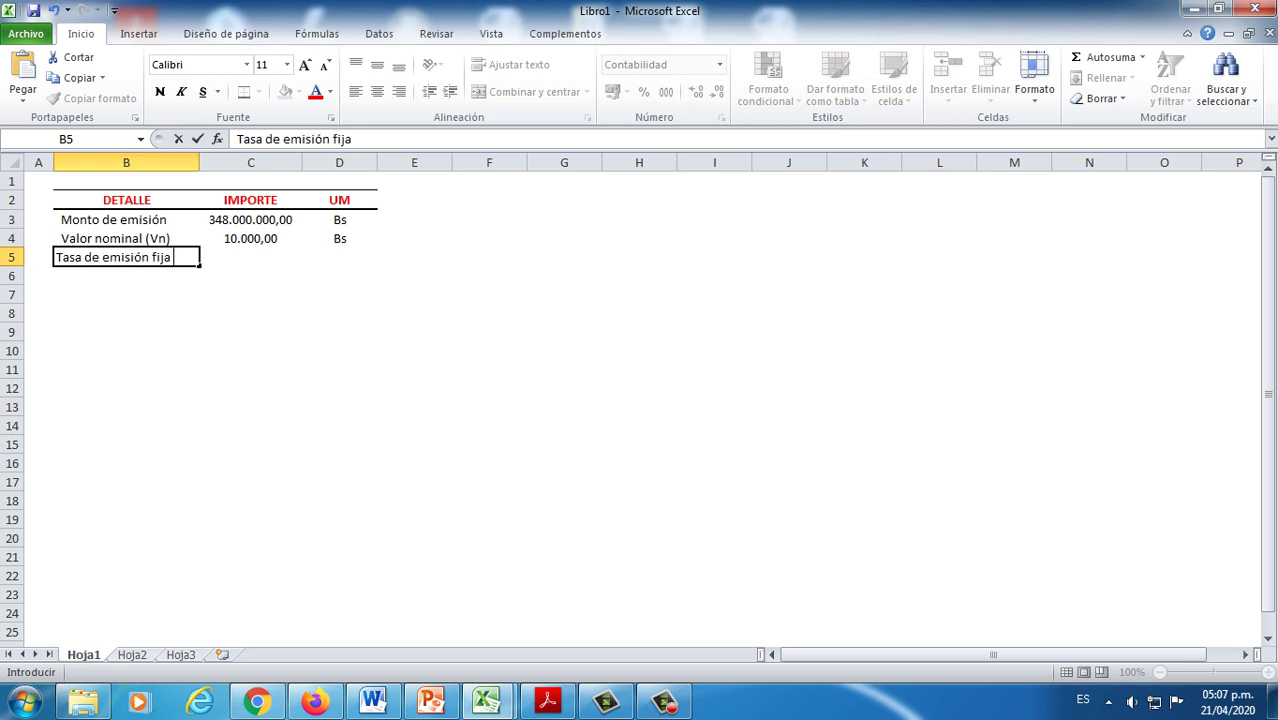
type("(Tre)")
key("Tab")
type("6%")
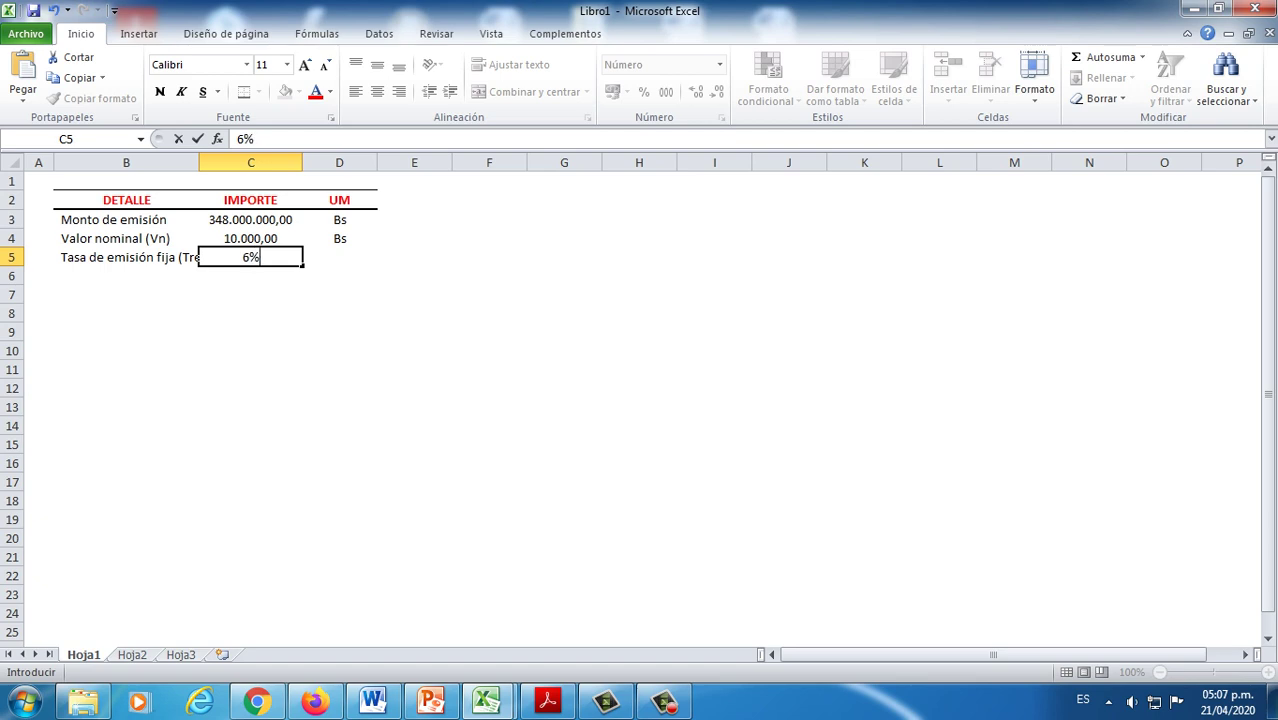
key("Tab")
type("aNUAL")
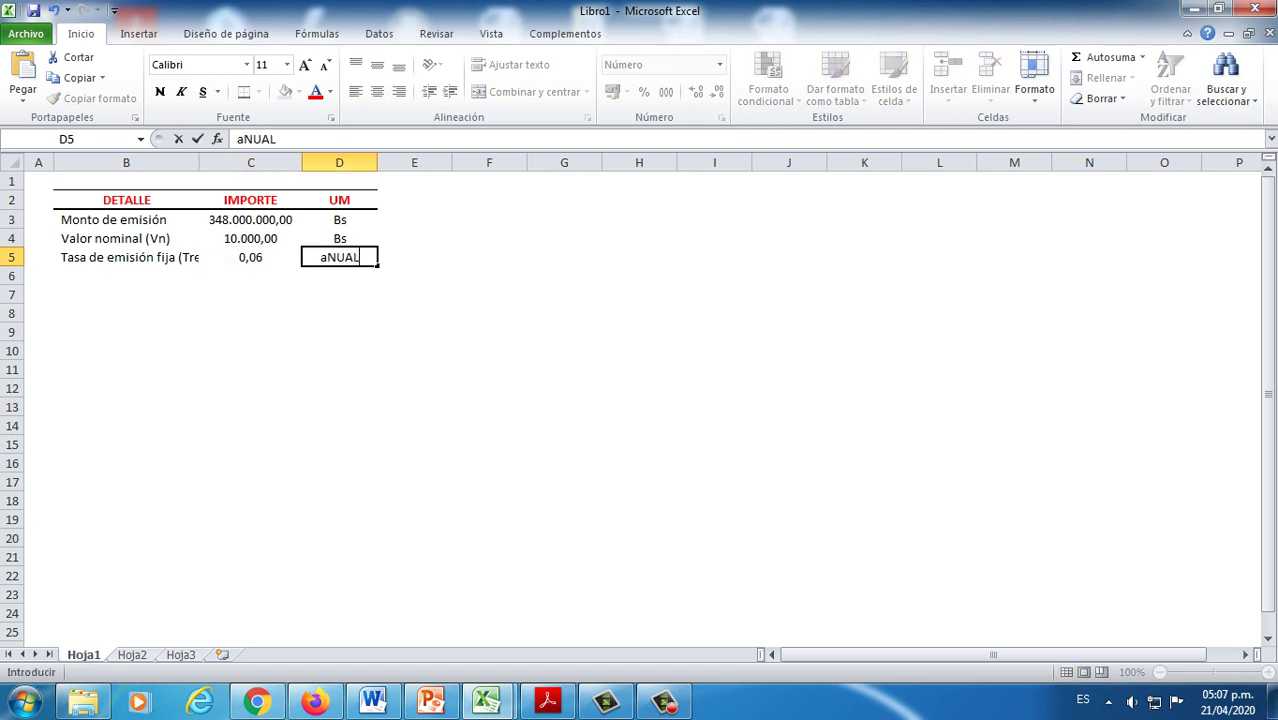
key("Return")
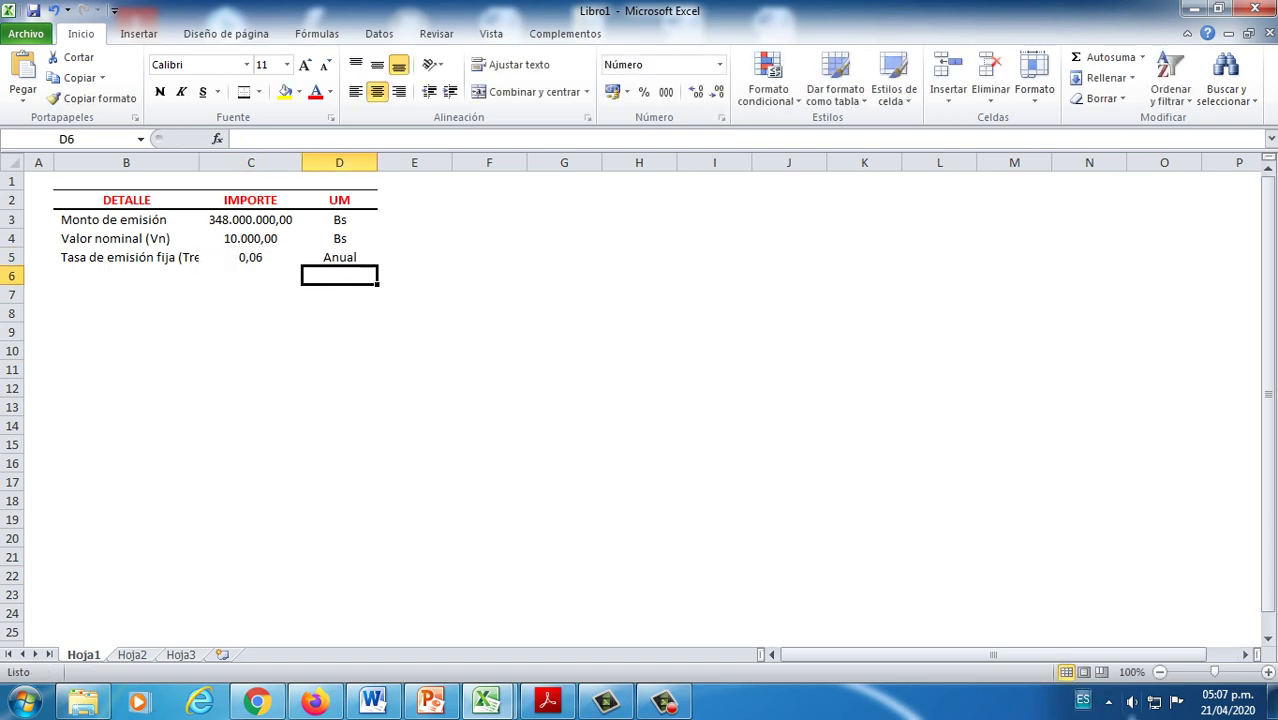
Step: Look up the bonds' total term in the Word case and fill Excel row 6 with "Plazo total", 10 and Años
left_click(664, 702)
left_click(372, 701)
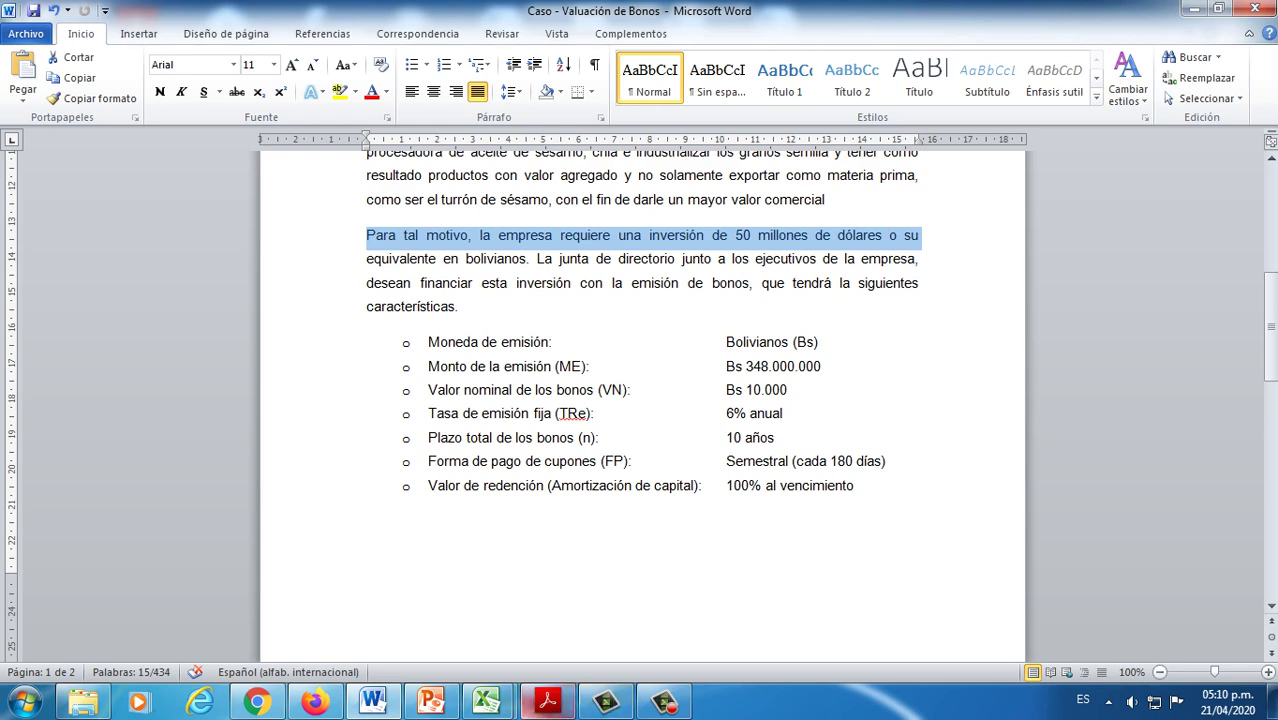
mouse_move(487, 701)
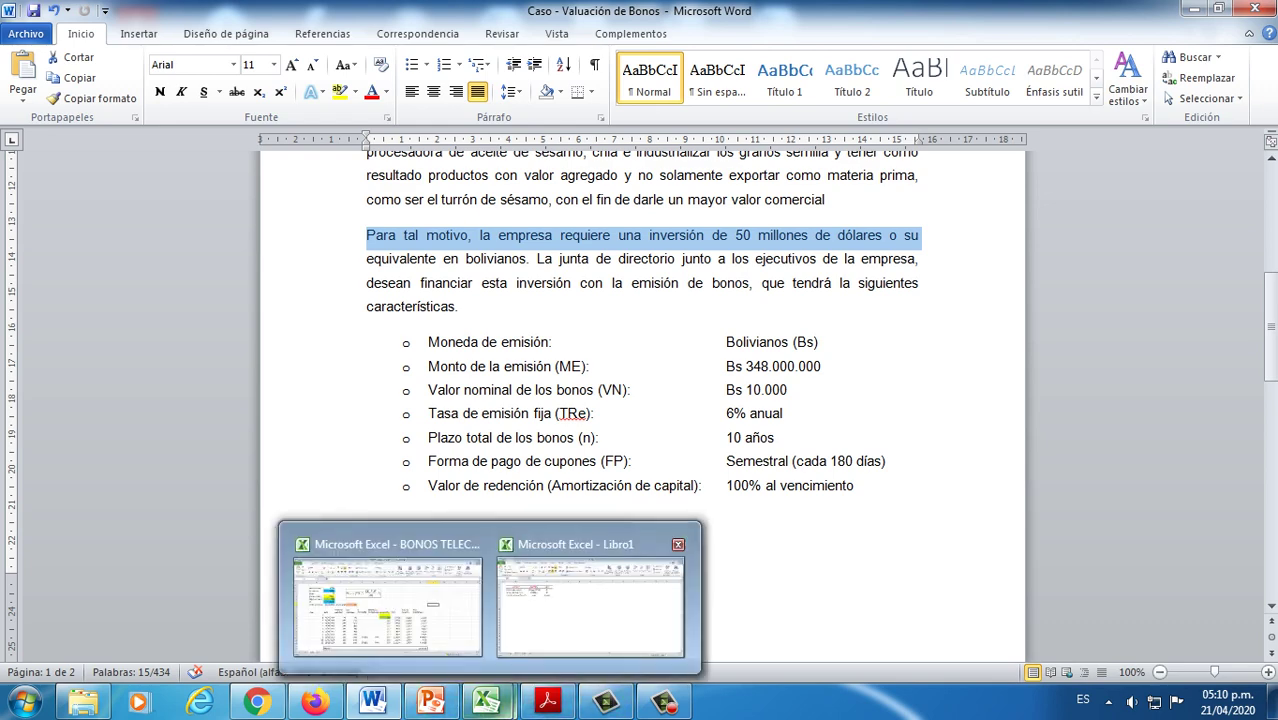
left_click(600, 585)
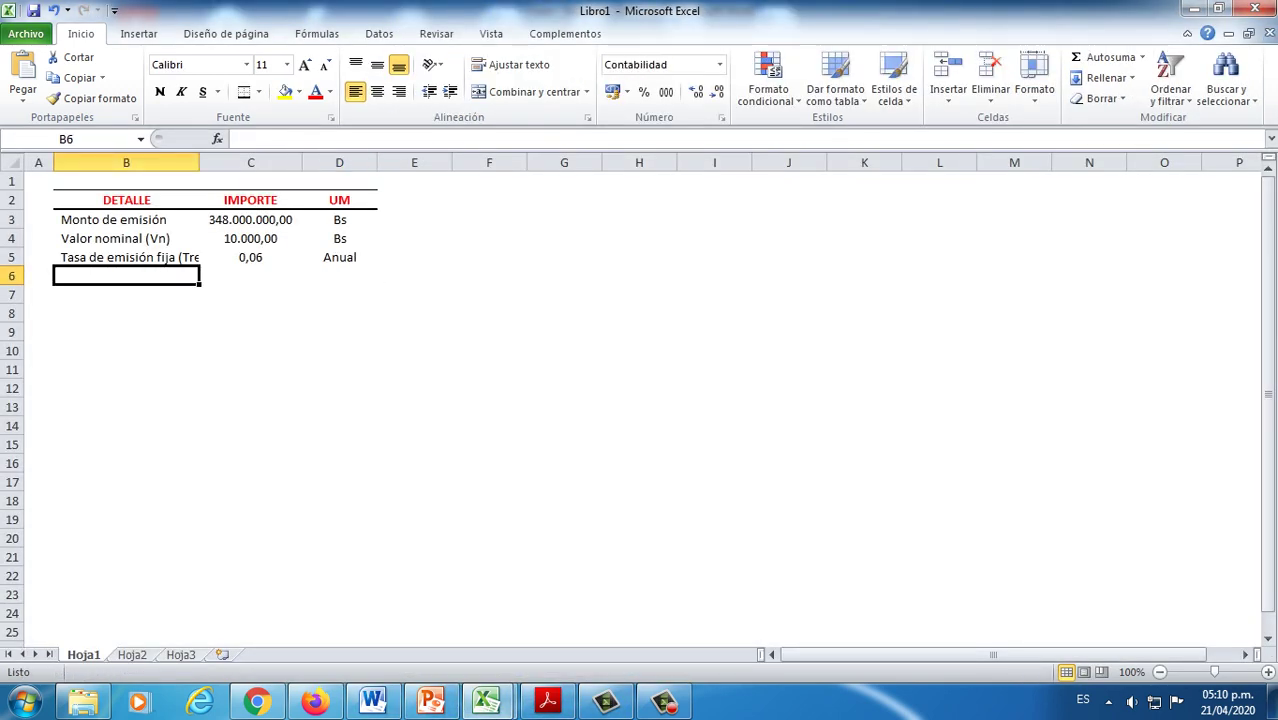
type("Plazo to")
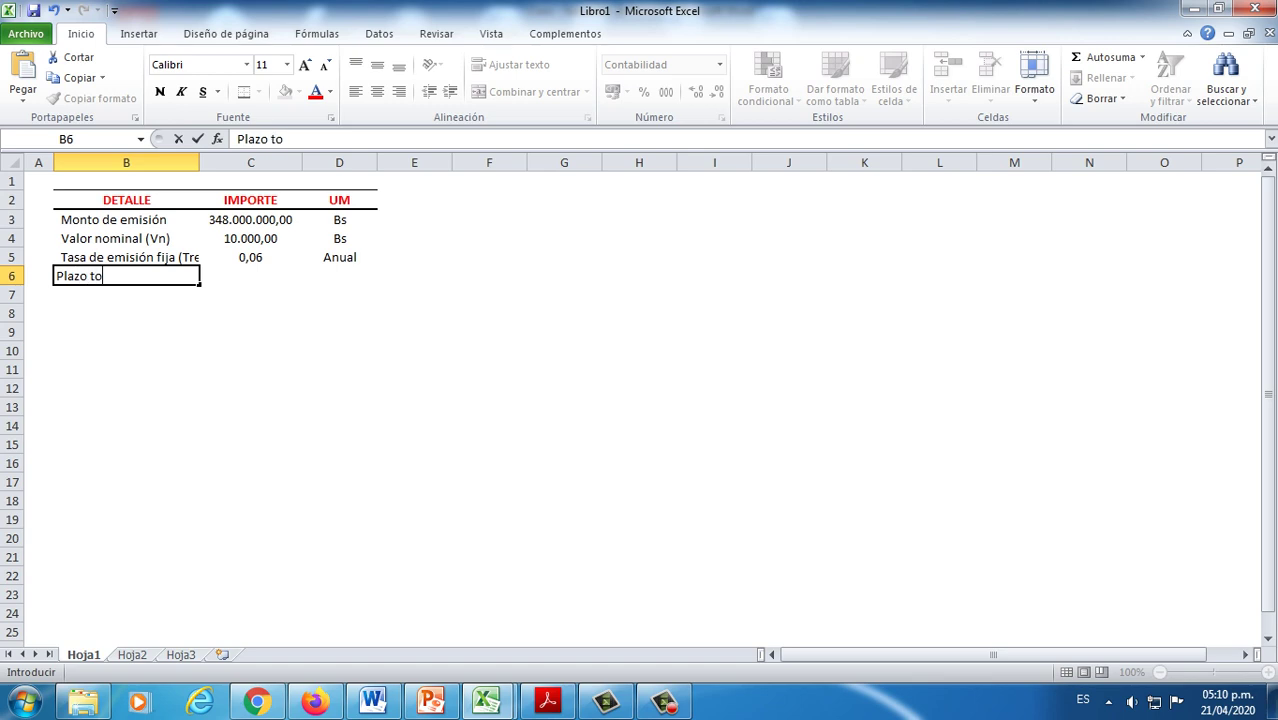
type("tal")
key("Tab")
type("1")
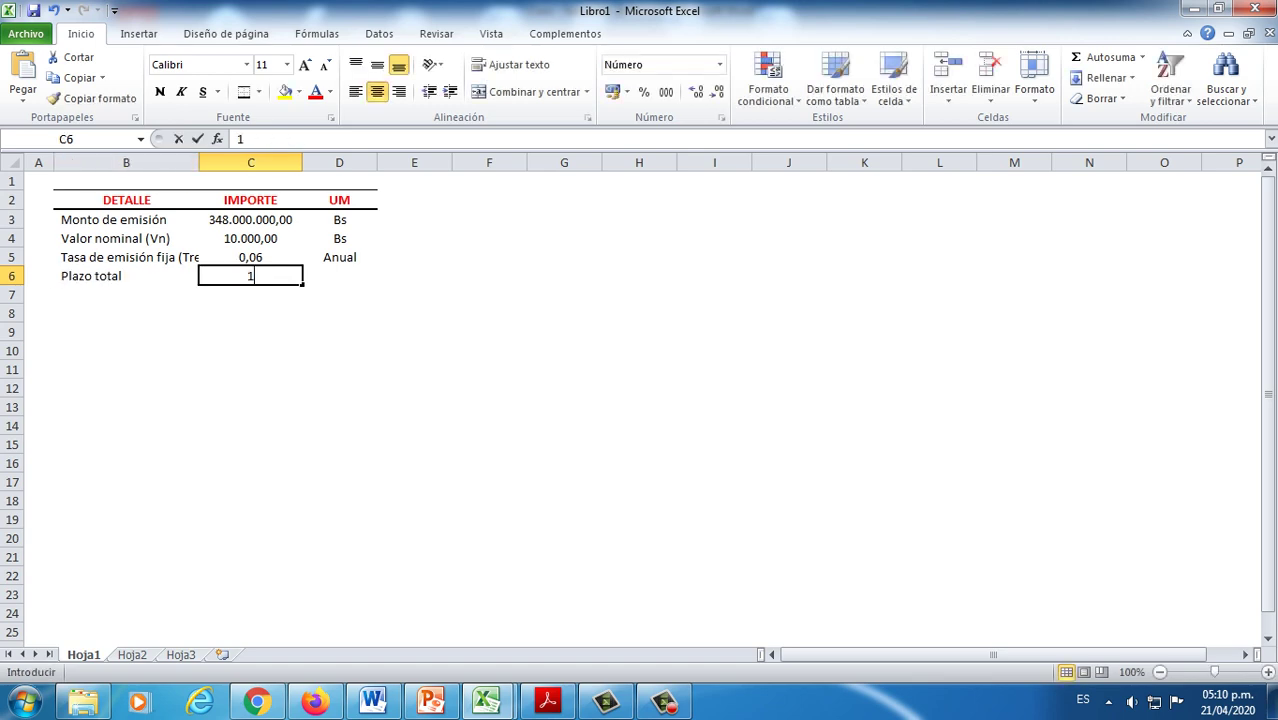
type("0")
key("Tab")
type("Añ")
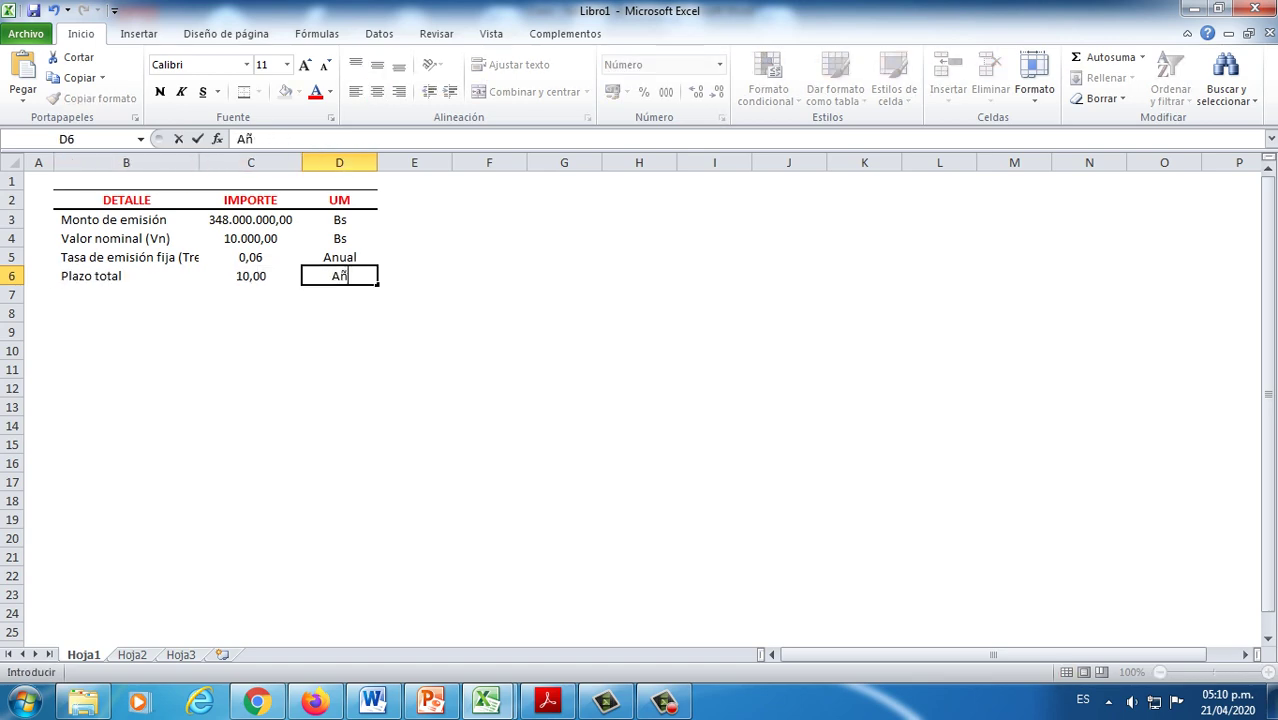
type("os")
key("Return")
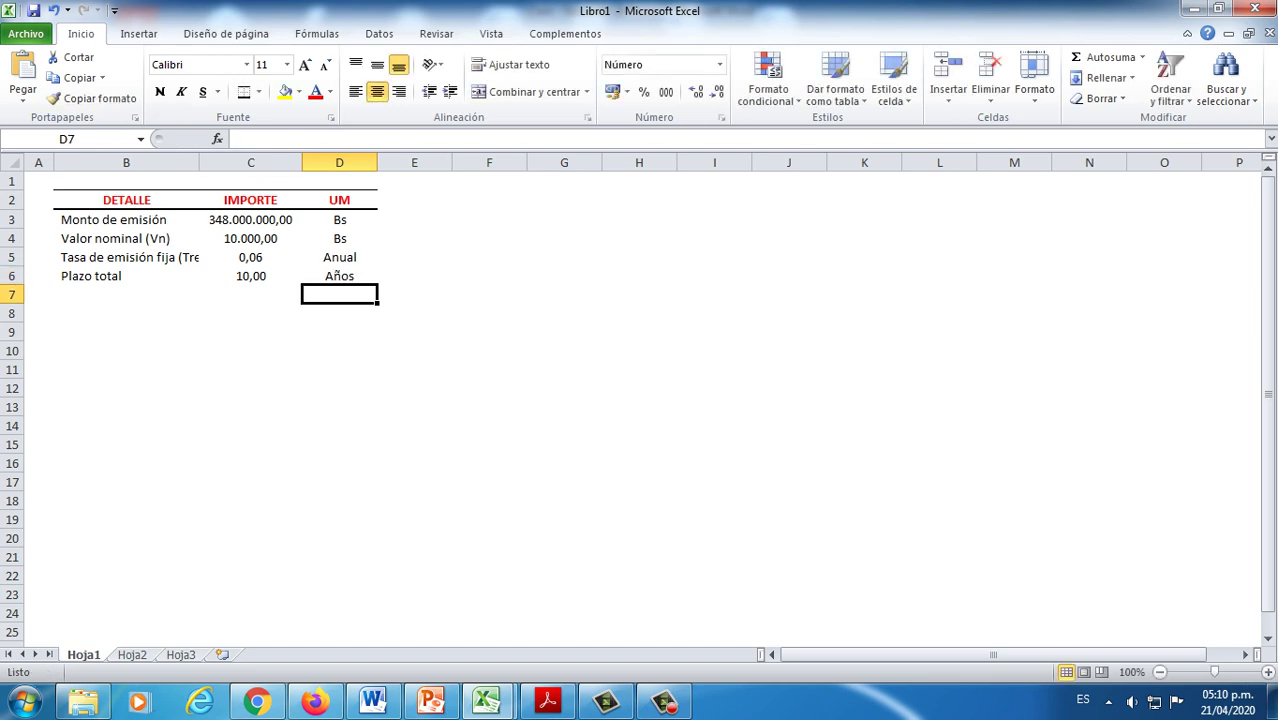
Step: Widen column B to fit the issue rate label, and complete the B6 label as "Plazo total (n)" after checking the Word case
mouse_move(199, 162)
left_mouse_down()
mouse_move(240, 162)
mouse_move(223, 162)
left_mouse_up()
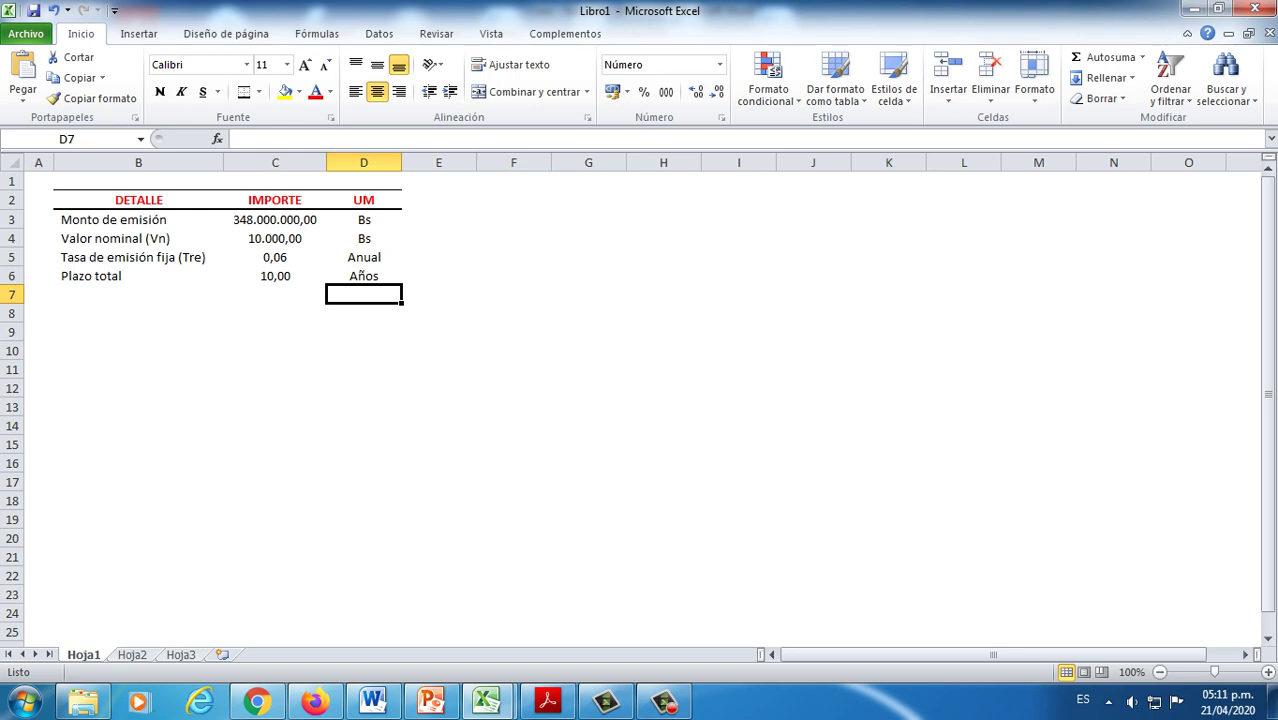
left_click(138, 294)
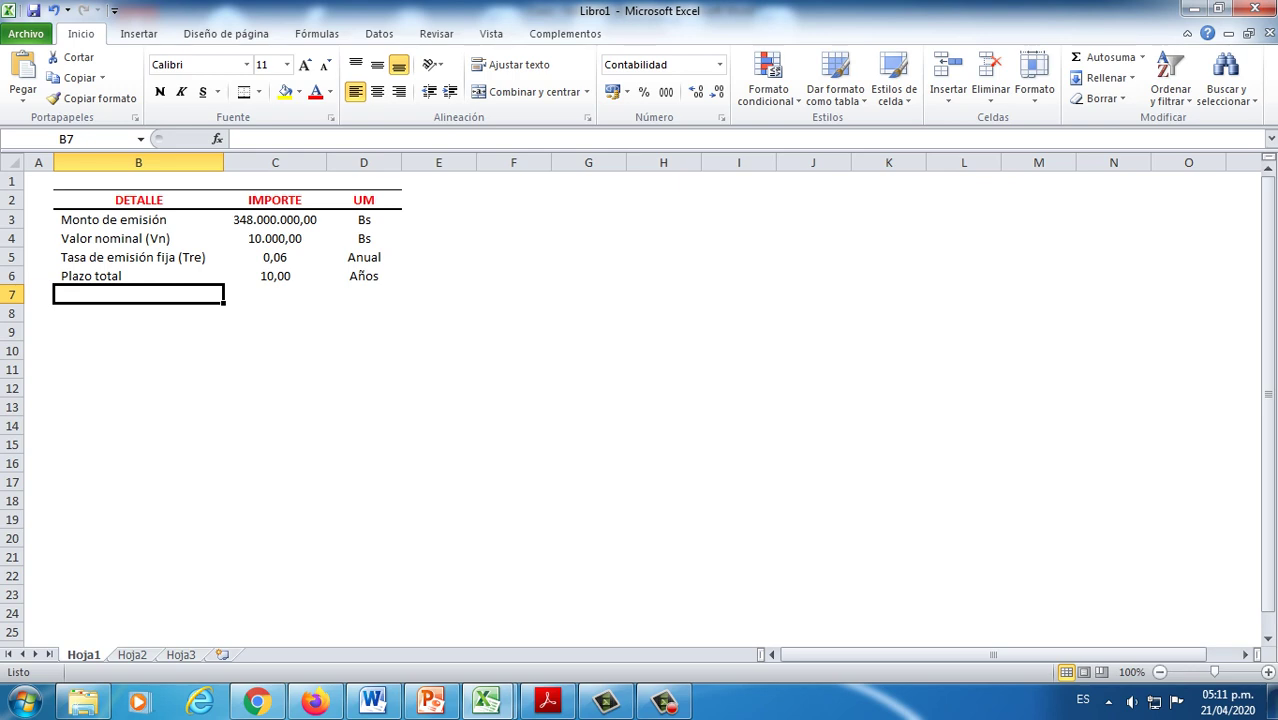
left_click(390, 703)
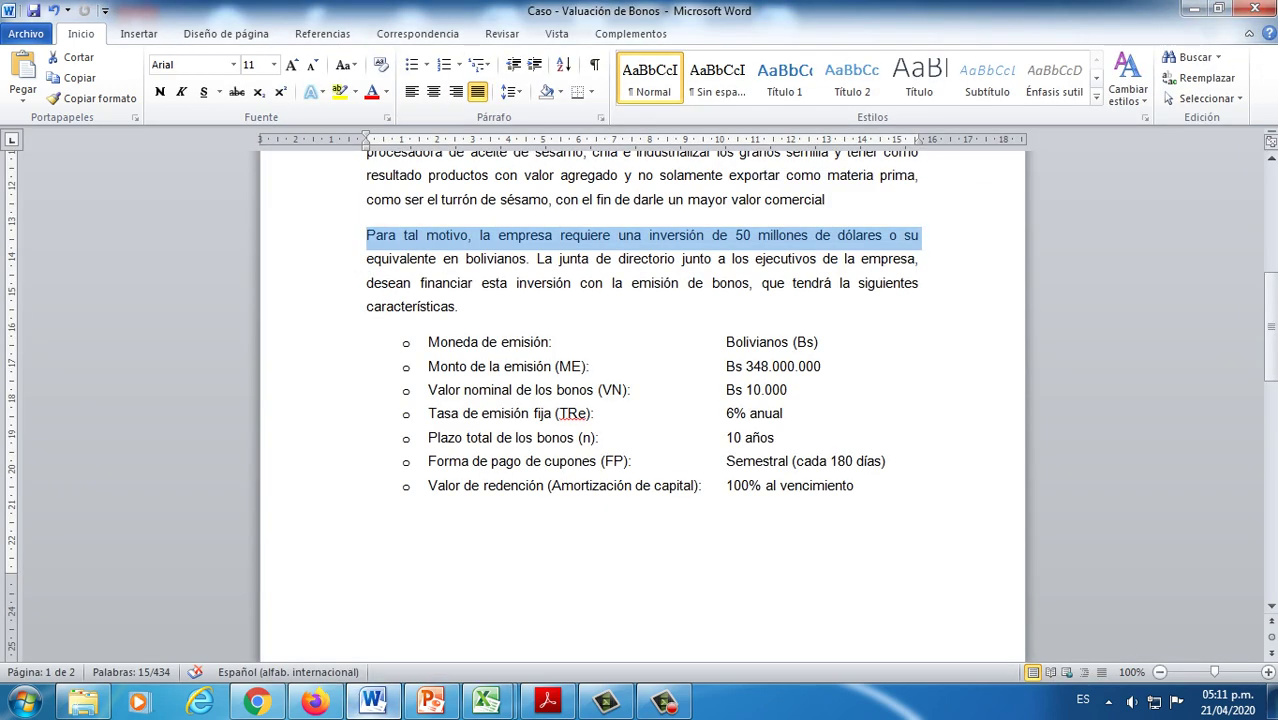
left_click(373, 702)
double_click(138, 276)
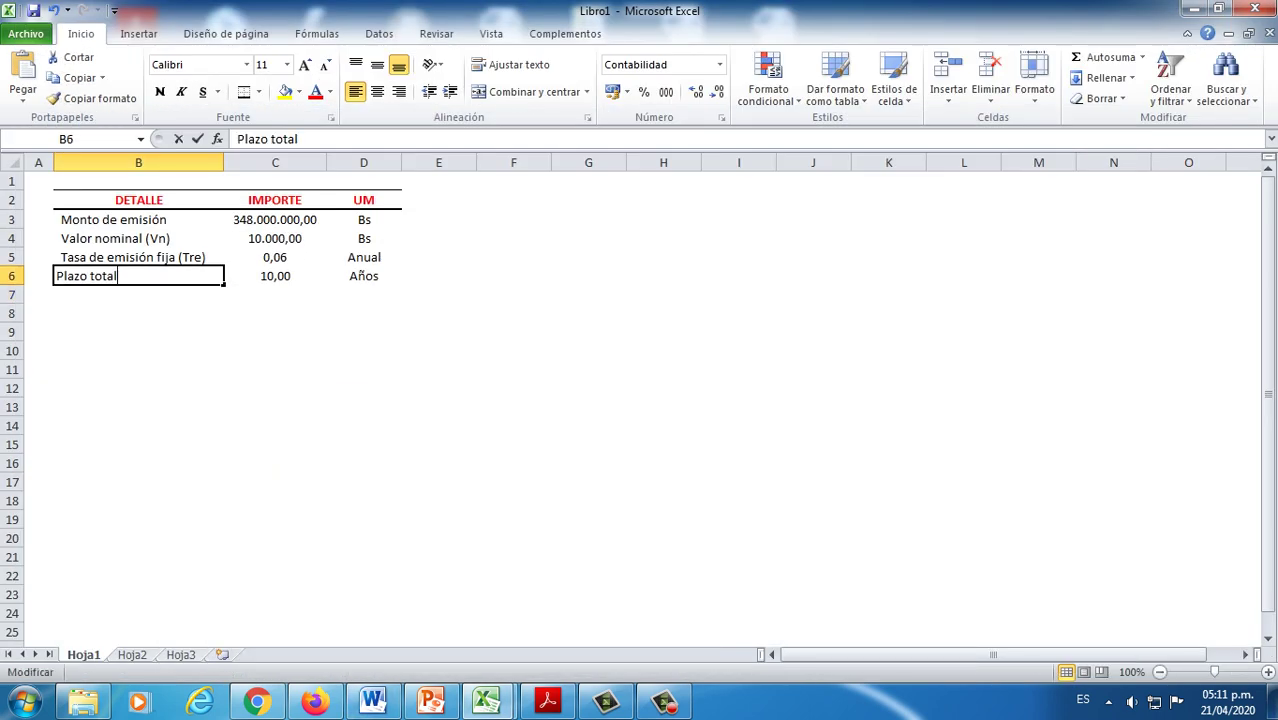
type("(n)")
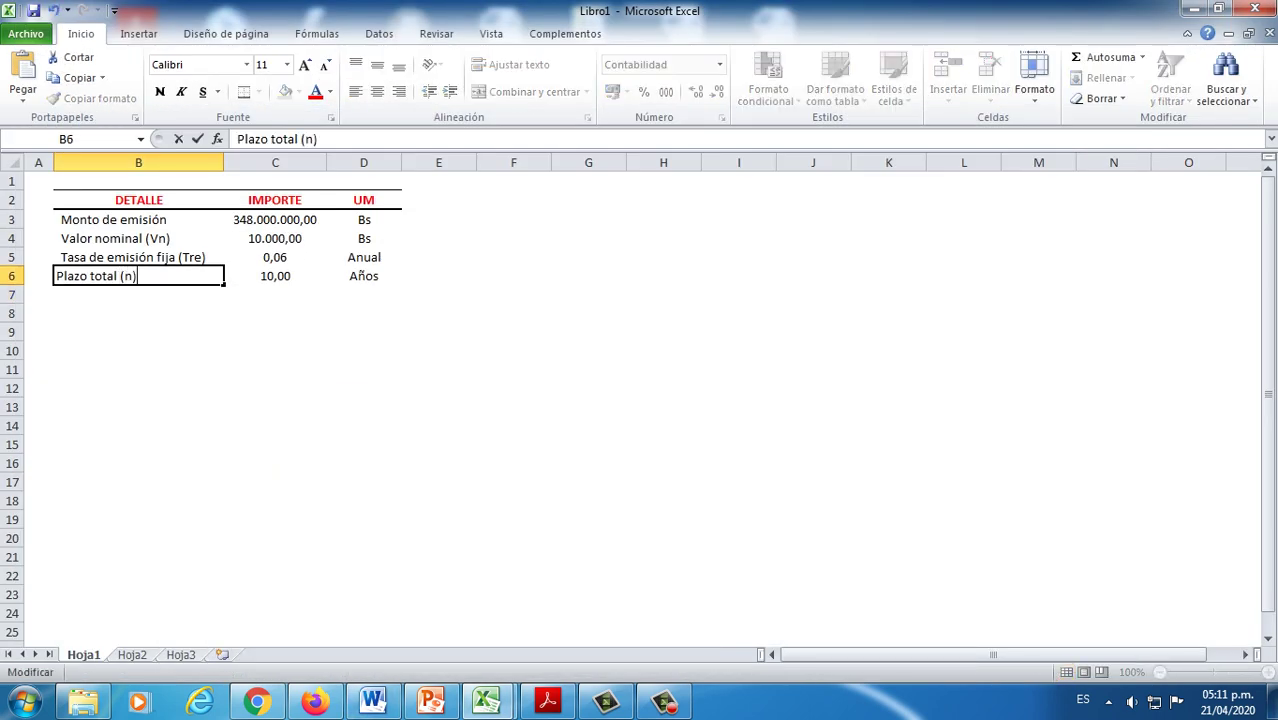
key("Return")
Step: Enter the label "Forma de pago de cupones (FP)" in B7
type("Fo")
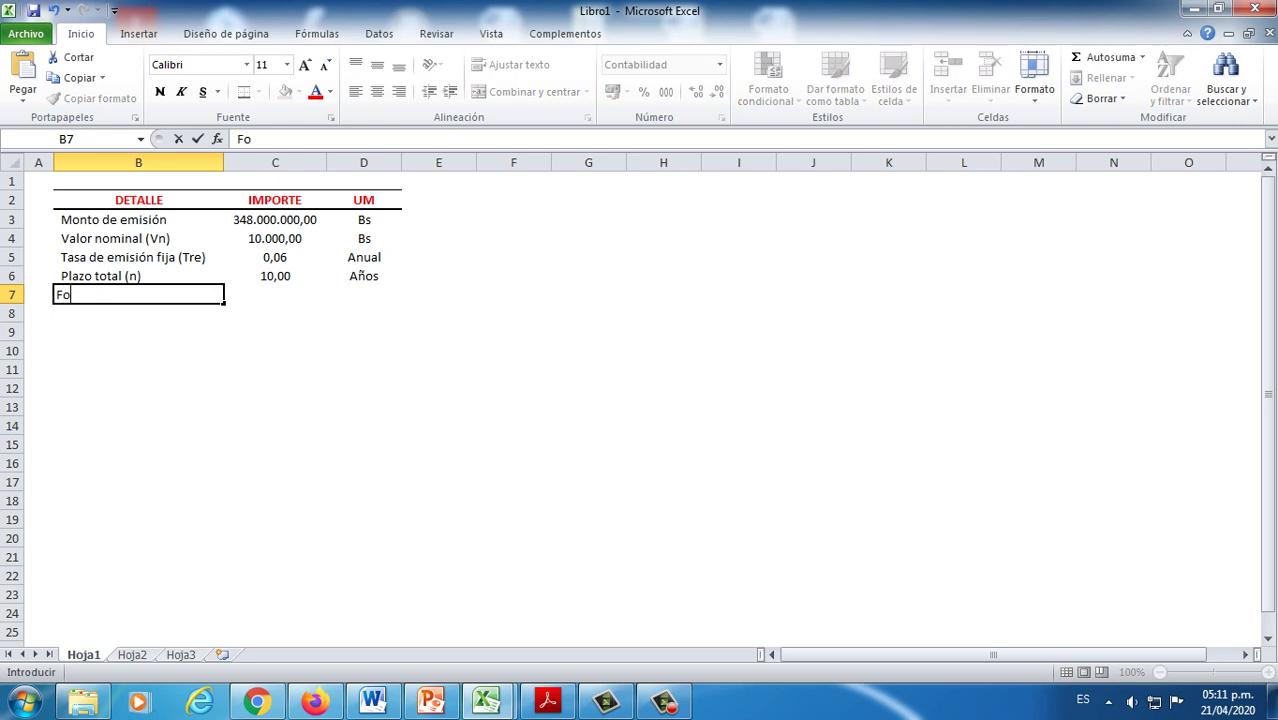
type("rma de pag")
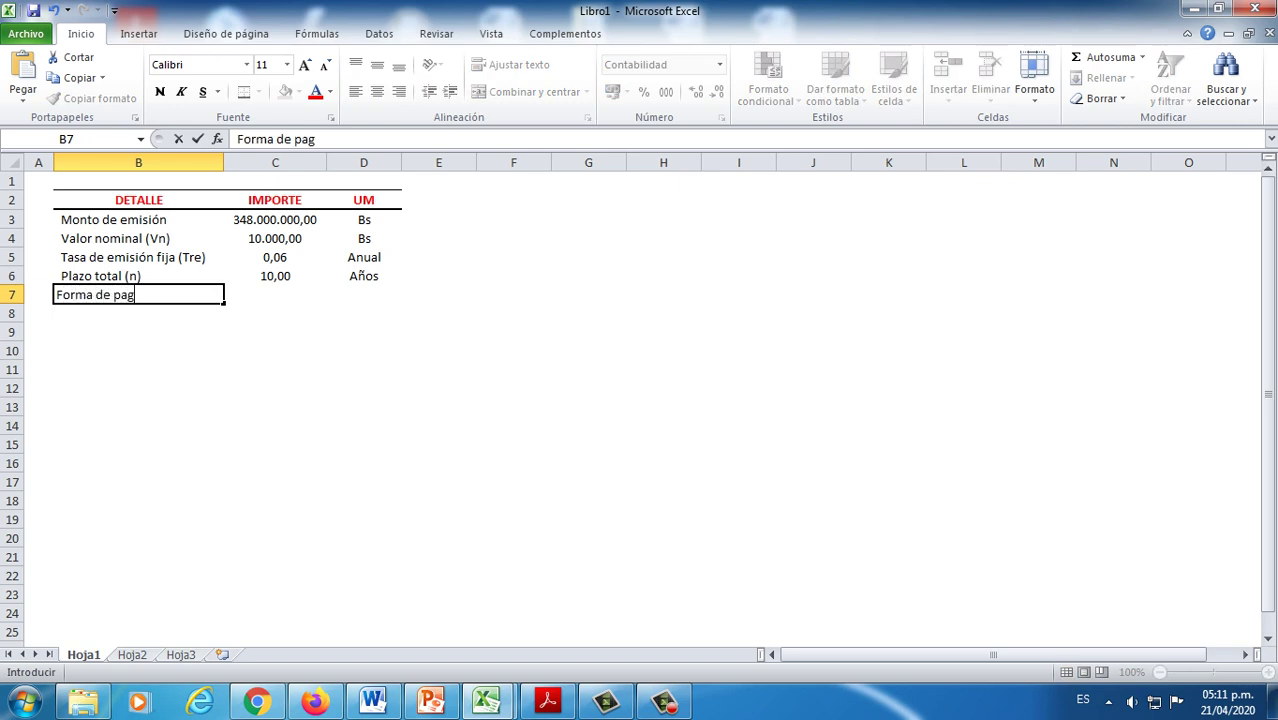
type("o de cupones")
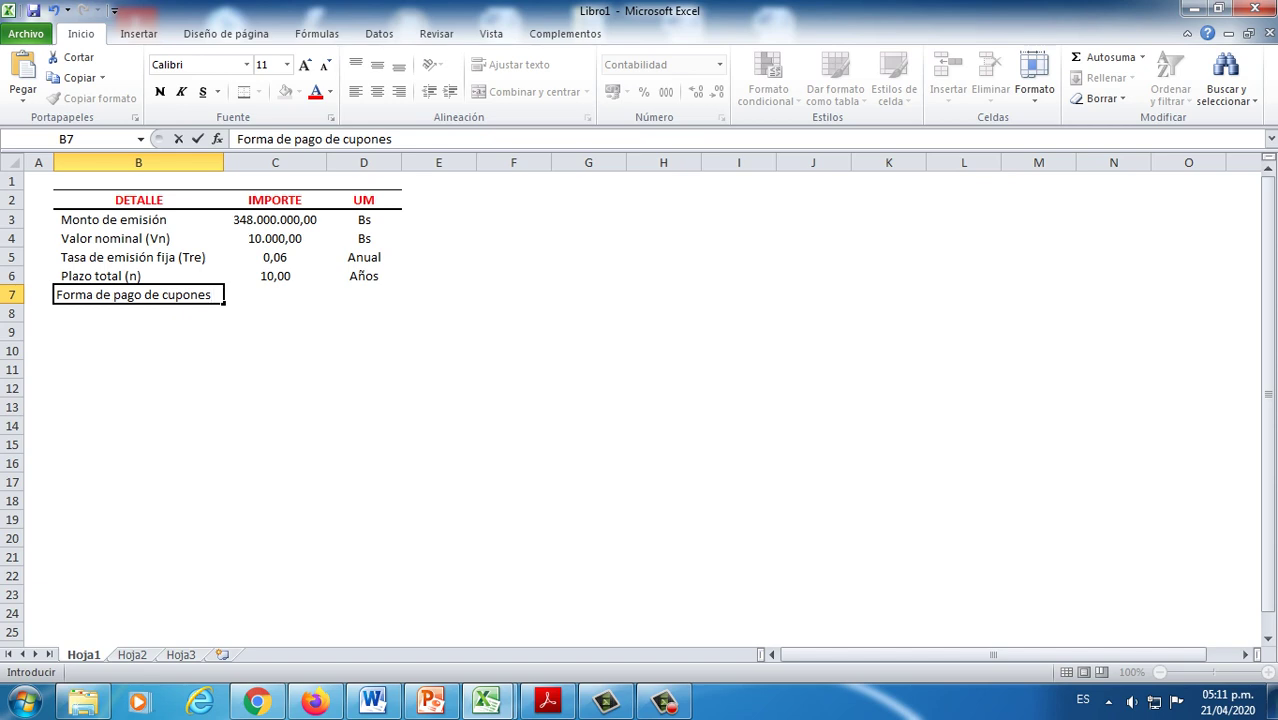
type(" (FP)")
key("Return")
key("Up")
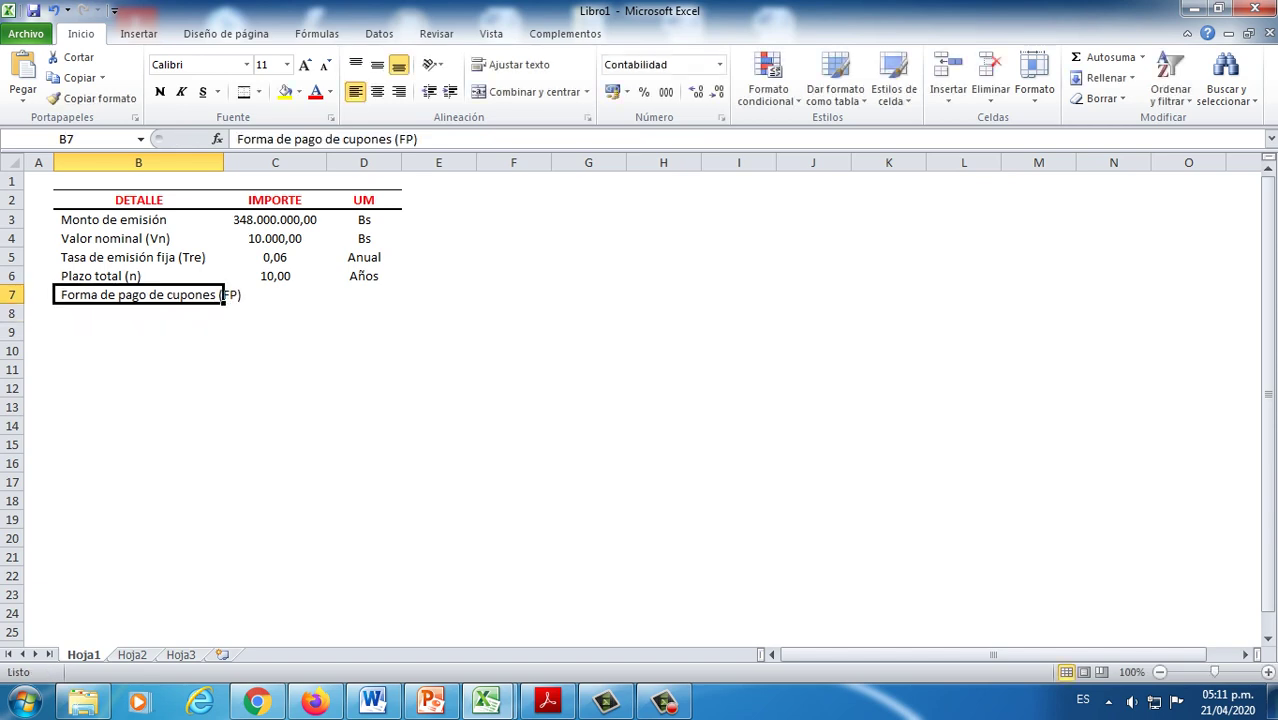
key("Right")
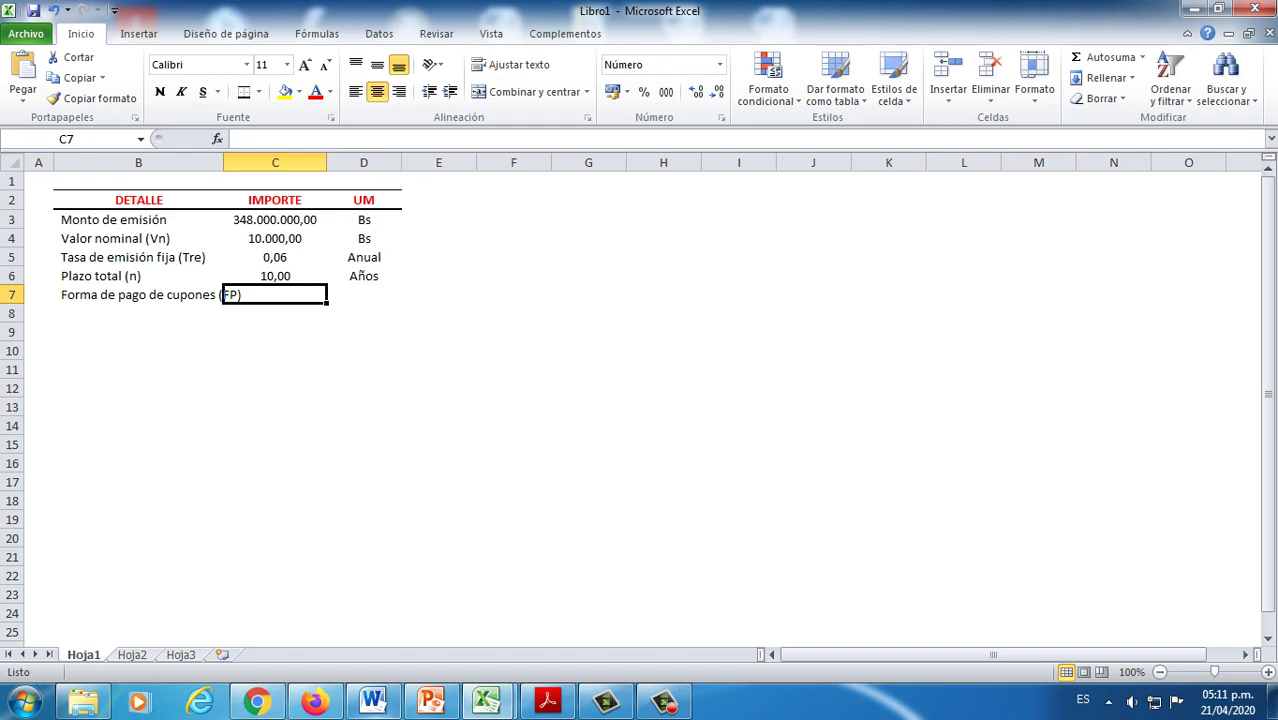
Step: Check the coupon frequency in the Word case, enter 2 in C7 and Veces/Año in D7 in Excel, and widen column B to fit its labels
left_click(370, 600)
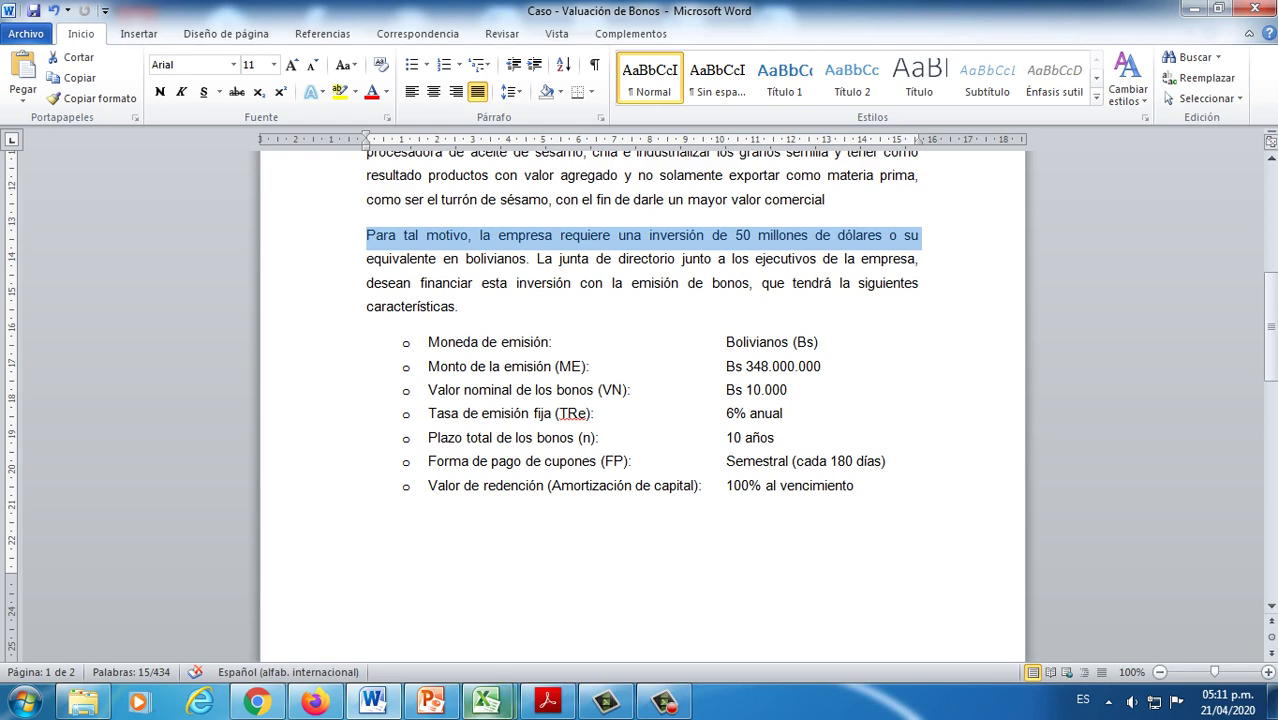
mouse_move(486, 703)
left_click(585, 590)
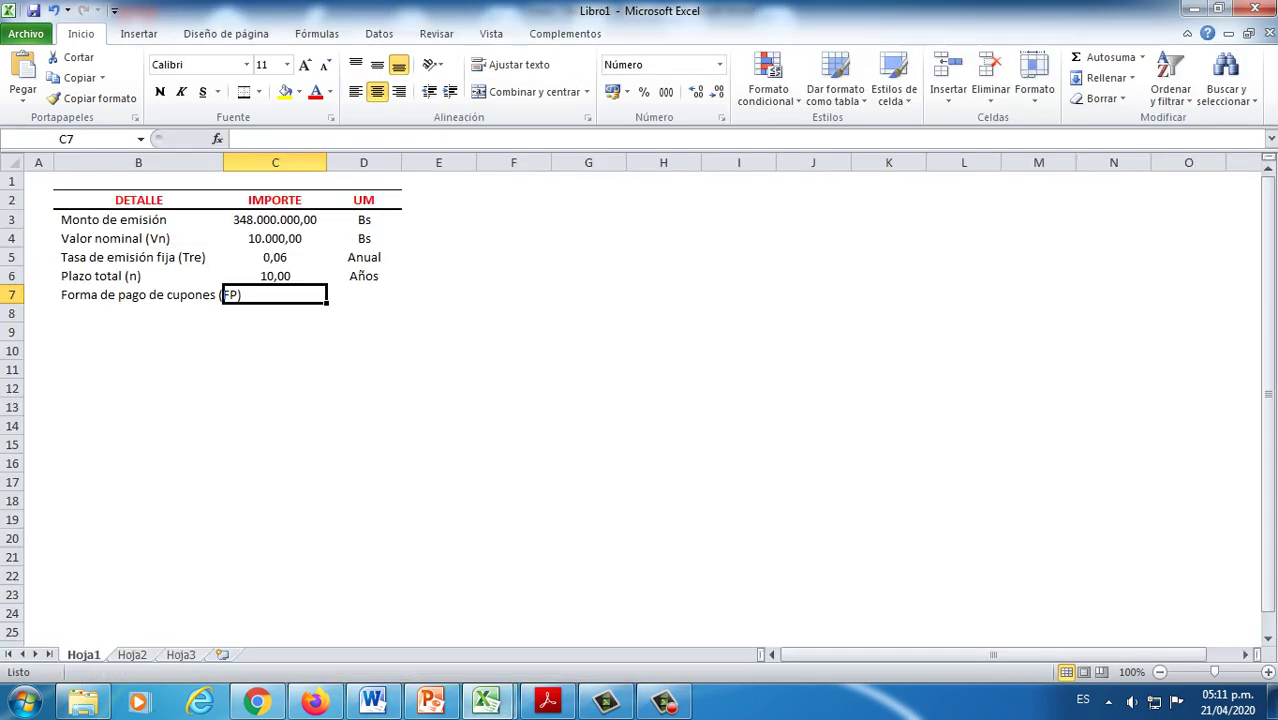
type("2")
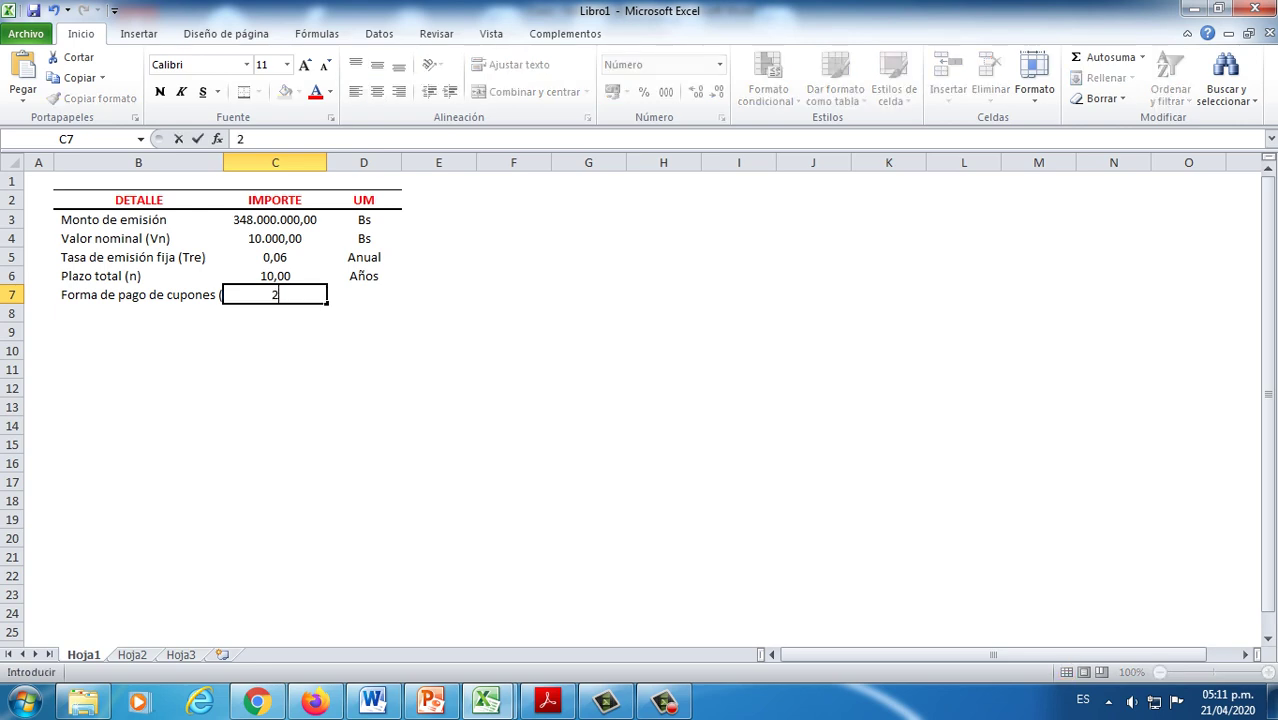
key("Tab")
type("vECES")
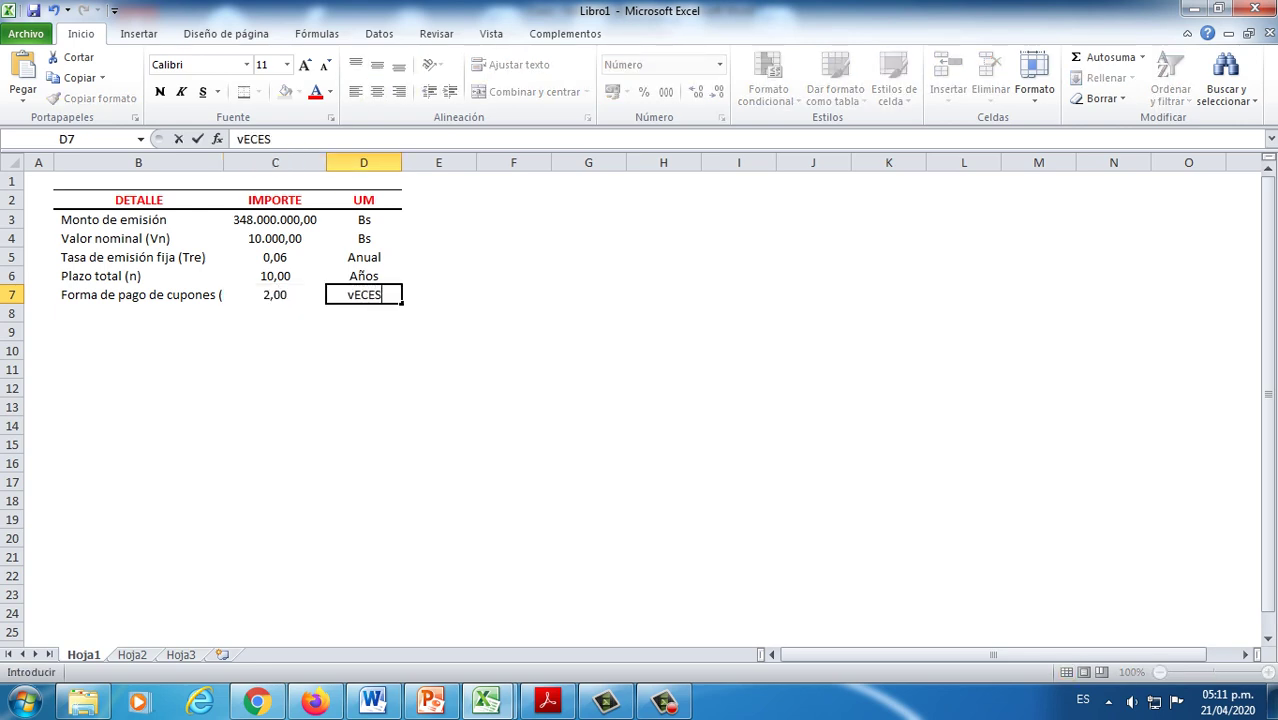
type("/Año")
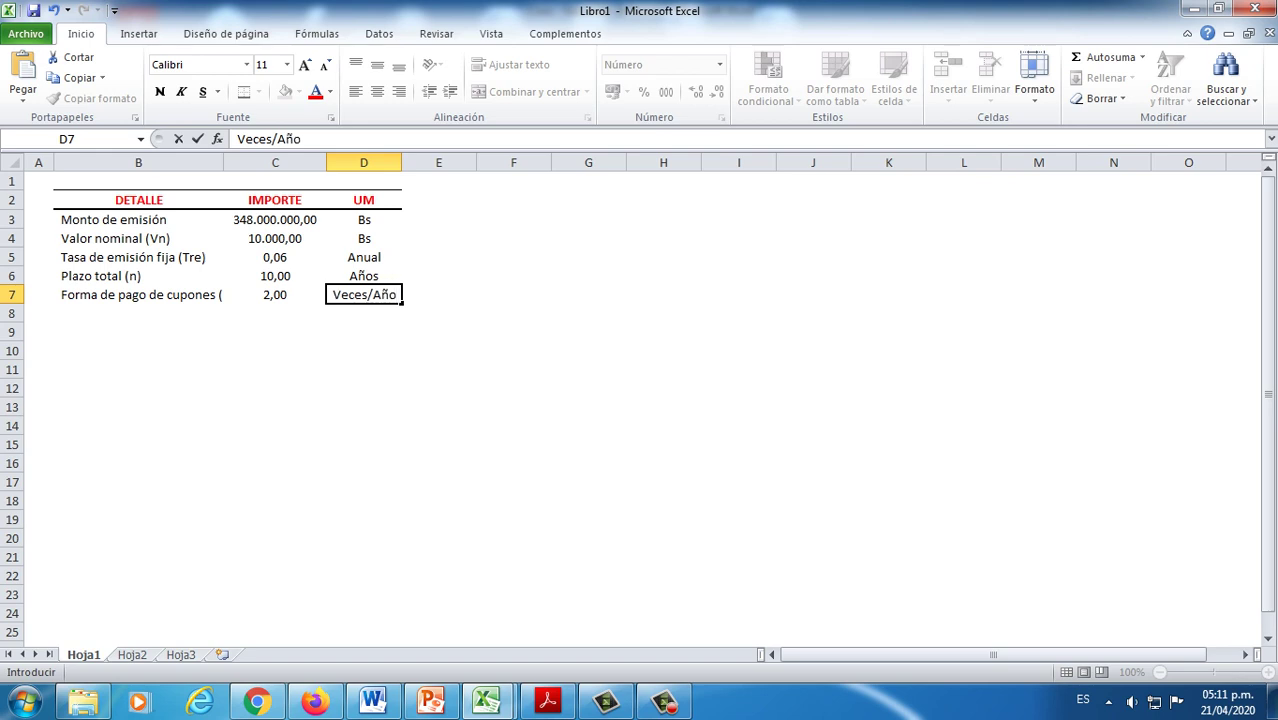
key("Return")
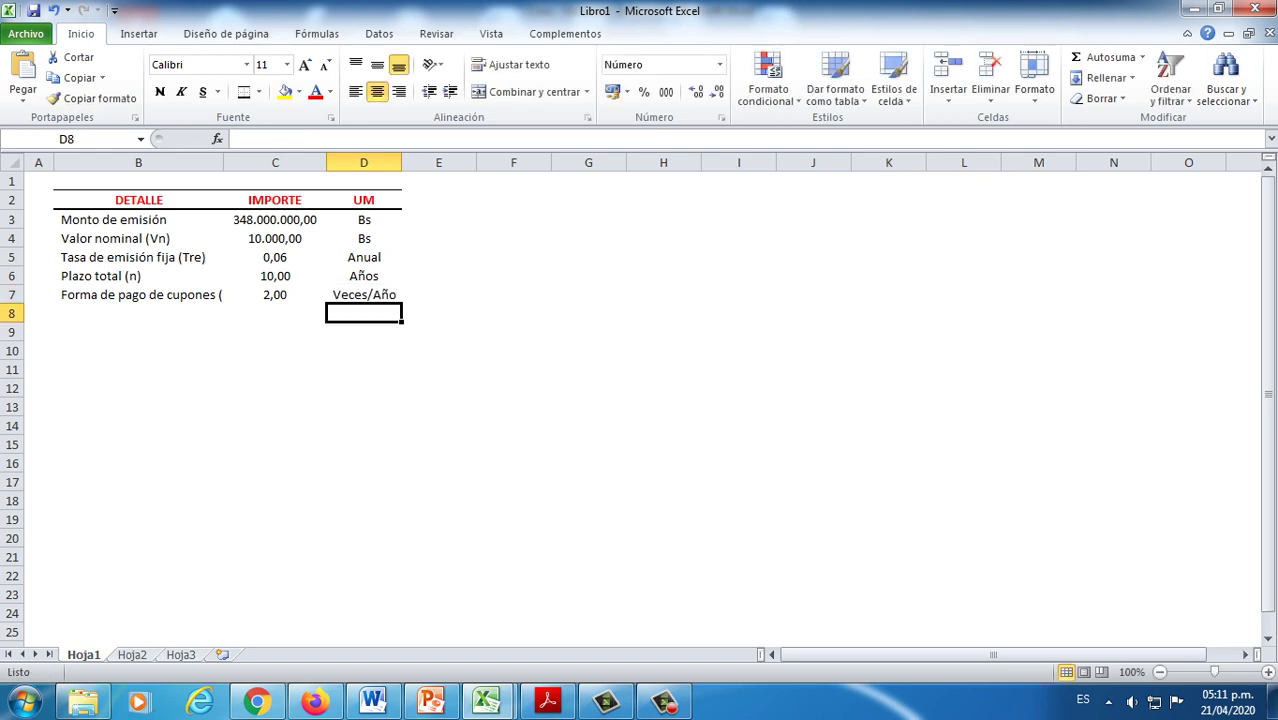
left_click_drag(223, 162, 254, 162)
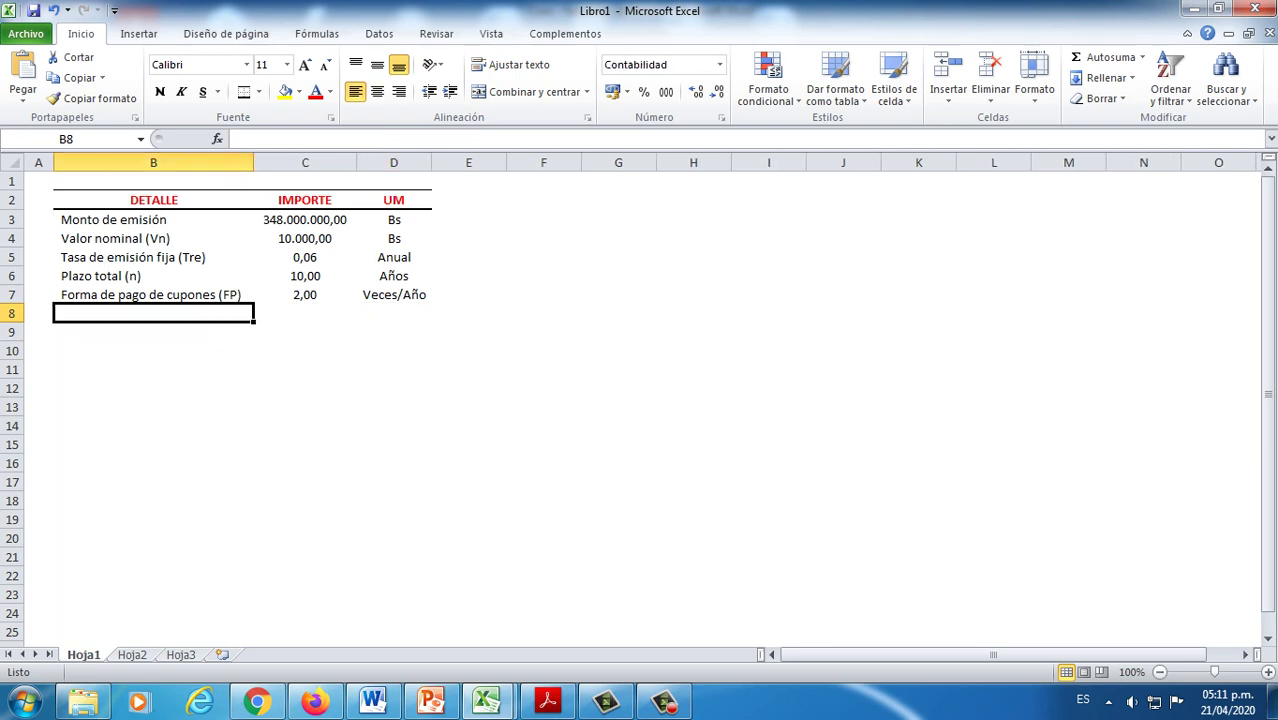
Step: Check the redemption item in the Word case, enter "Valor de redención (Amortización de capital)" in Excel cell B8, and widen column B to fit it
left_click(372, 701)
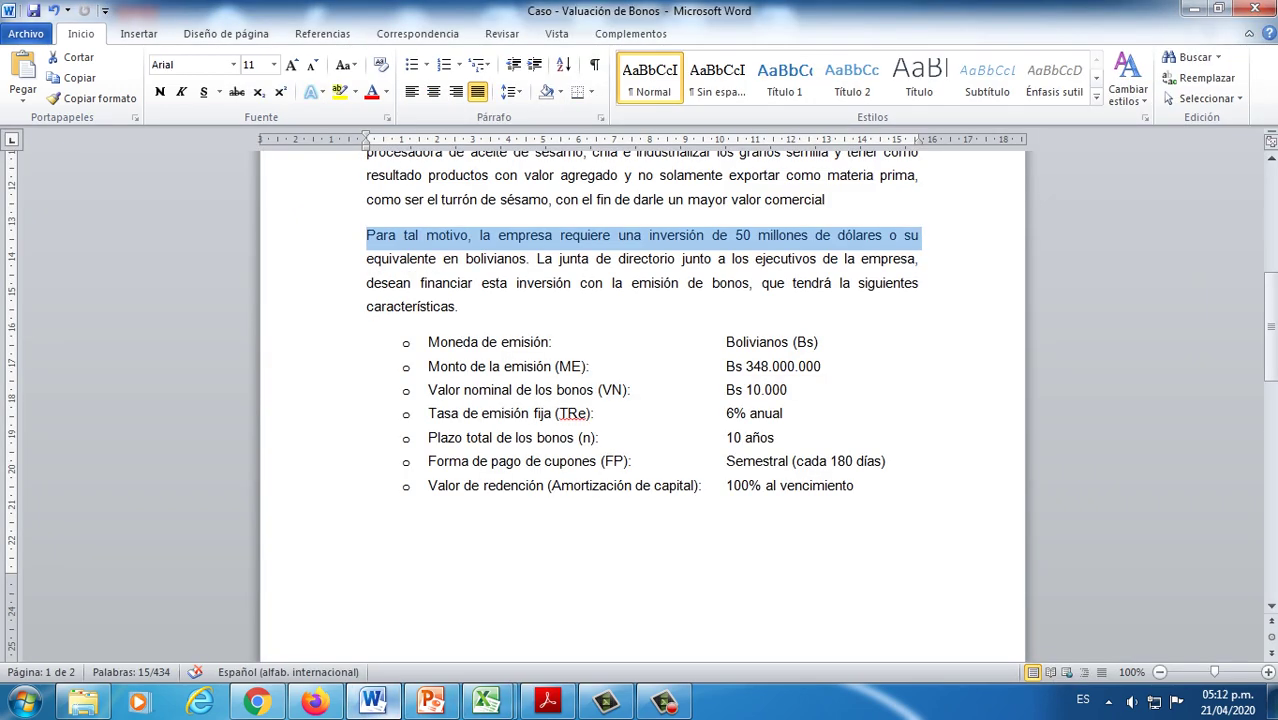
key("alt+Tab")
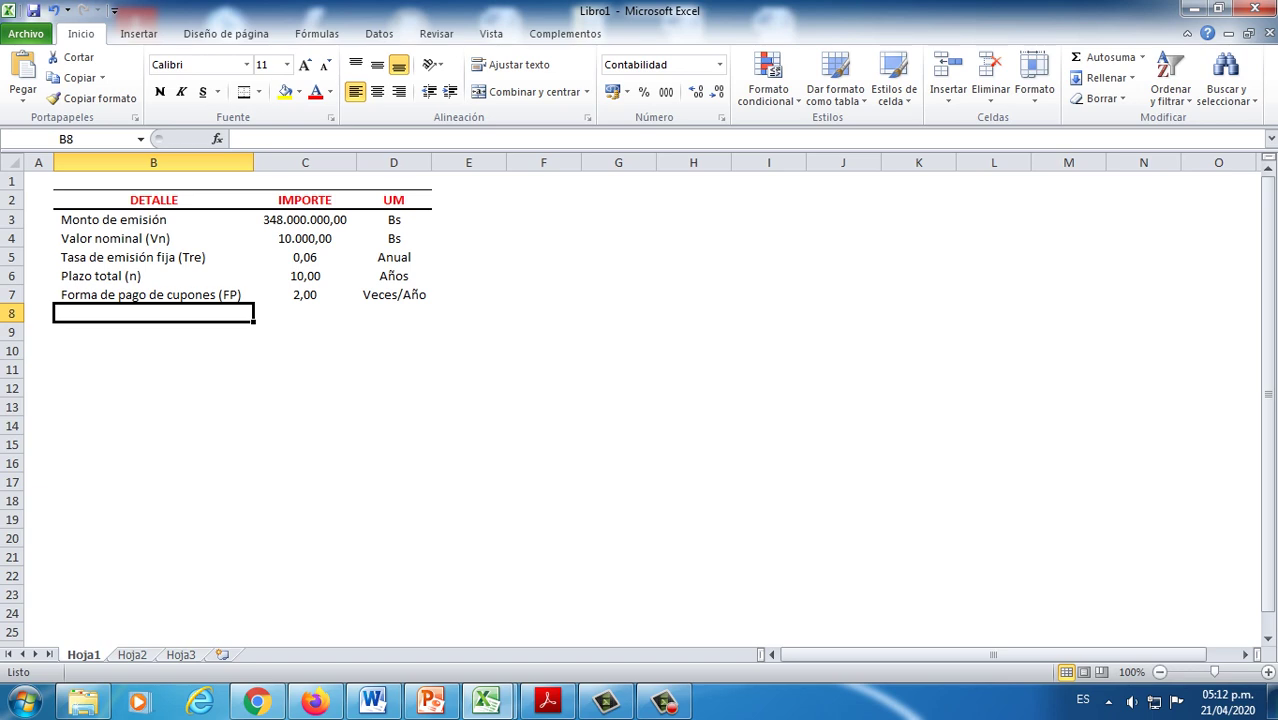
type("Valor de ")
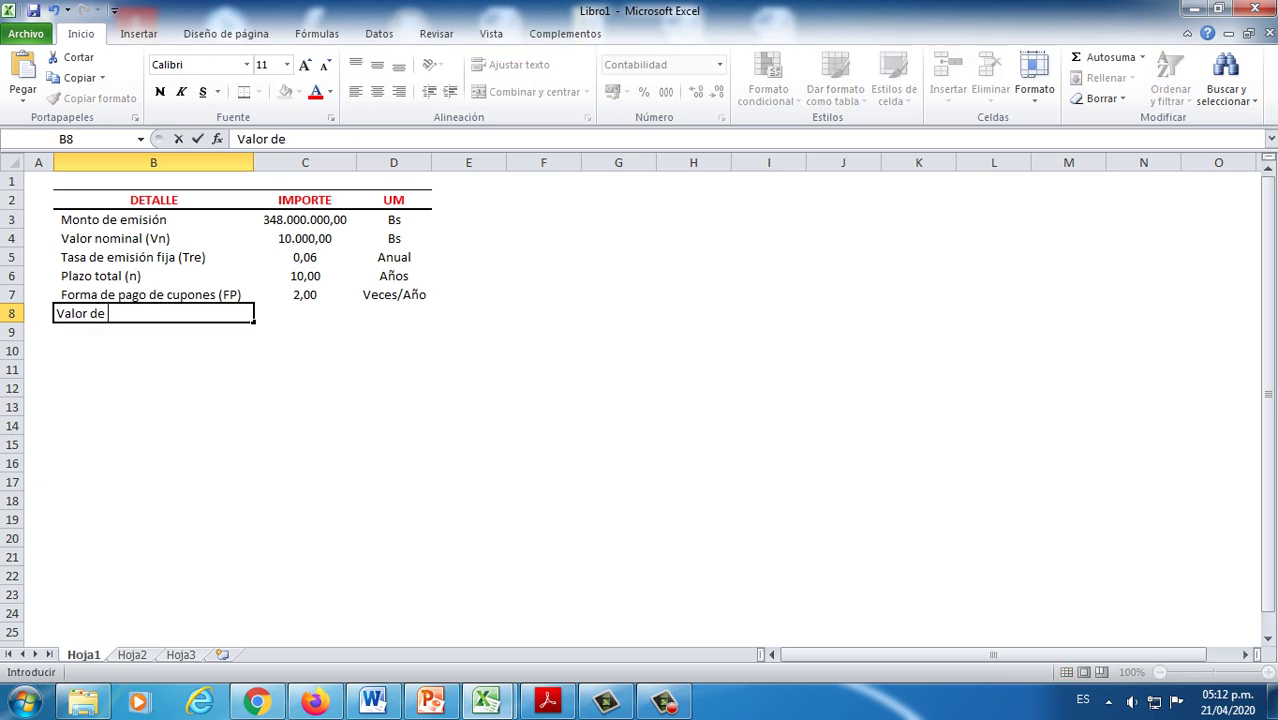
type("redención (")
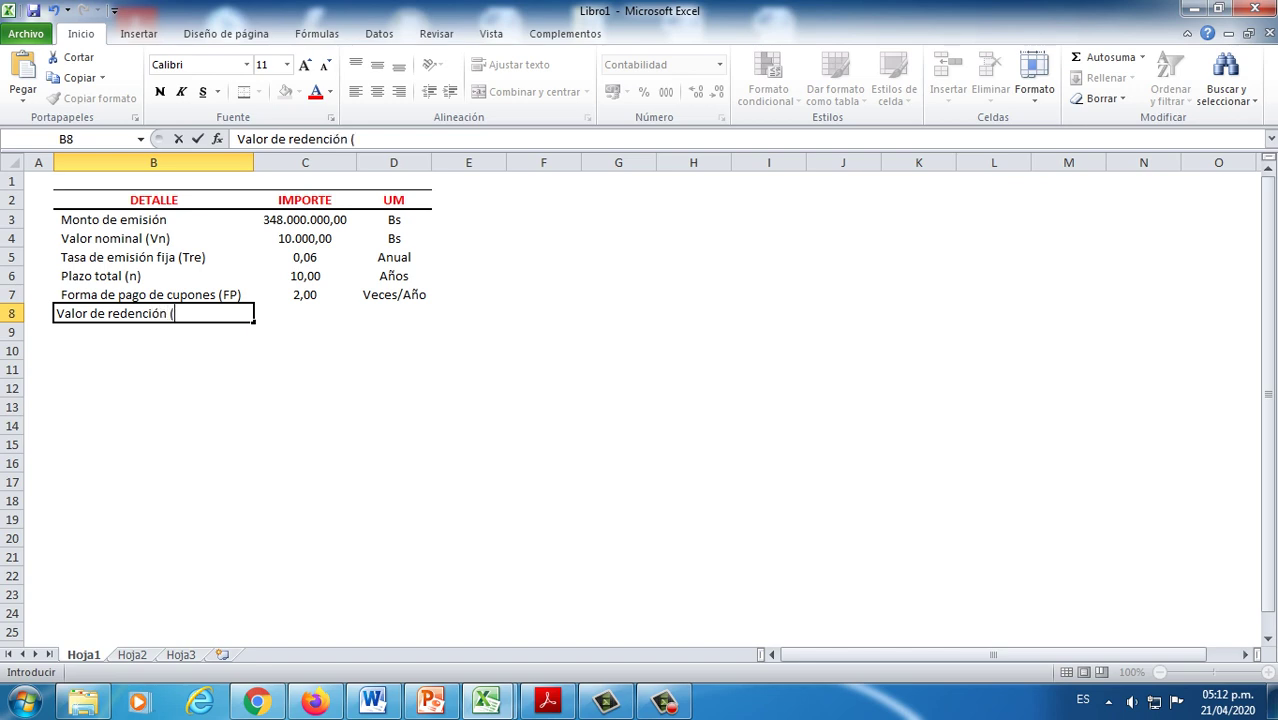
type("Amortización d")
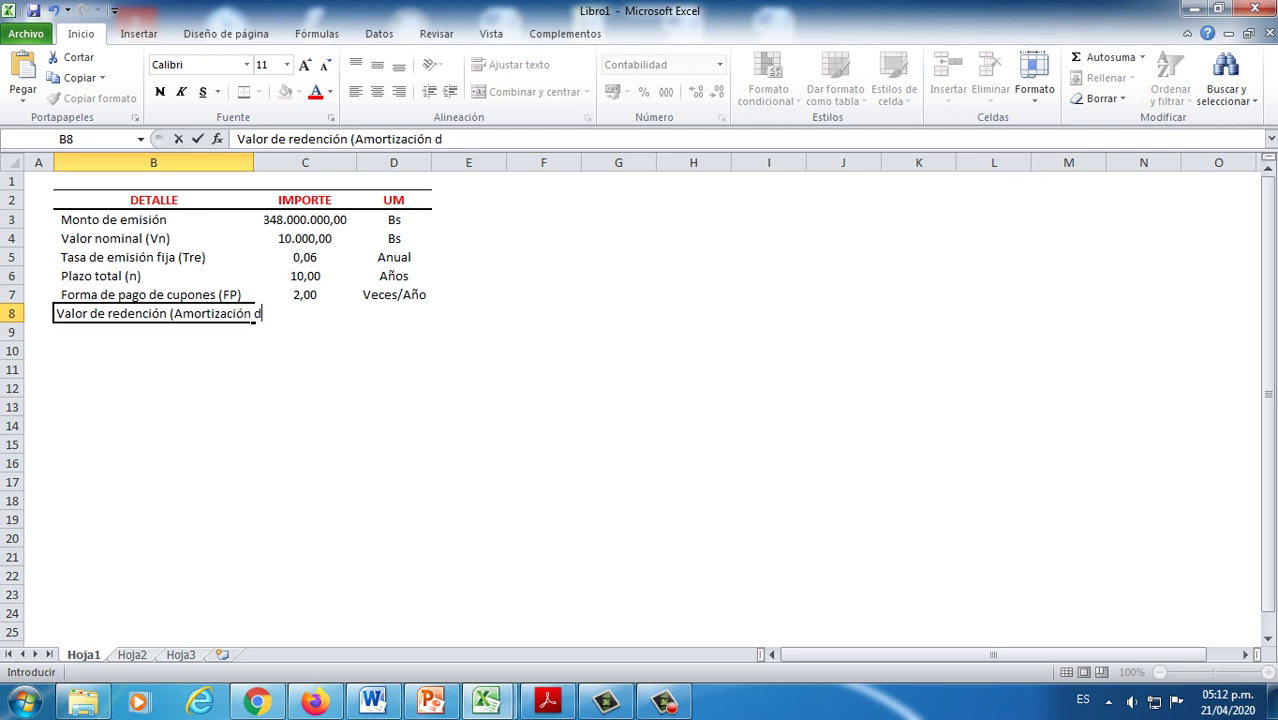
type("e capital)")
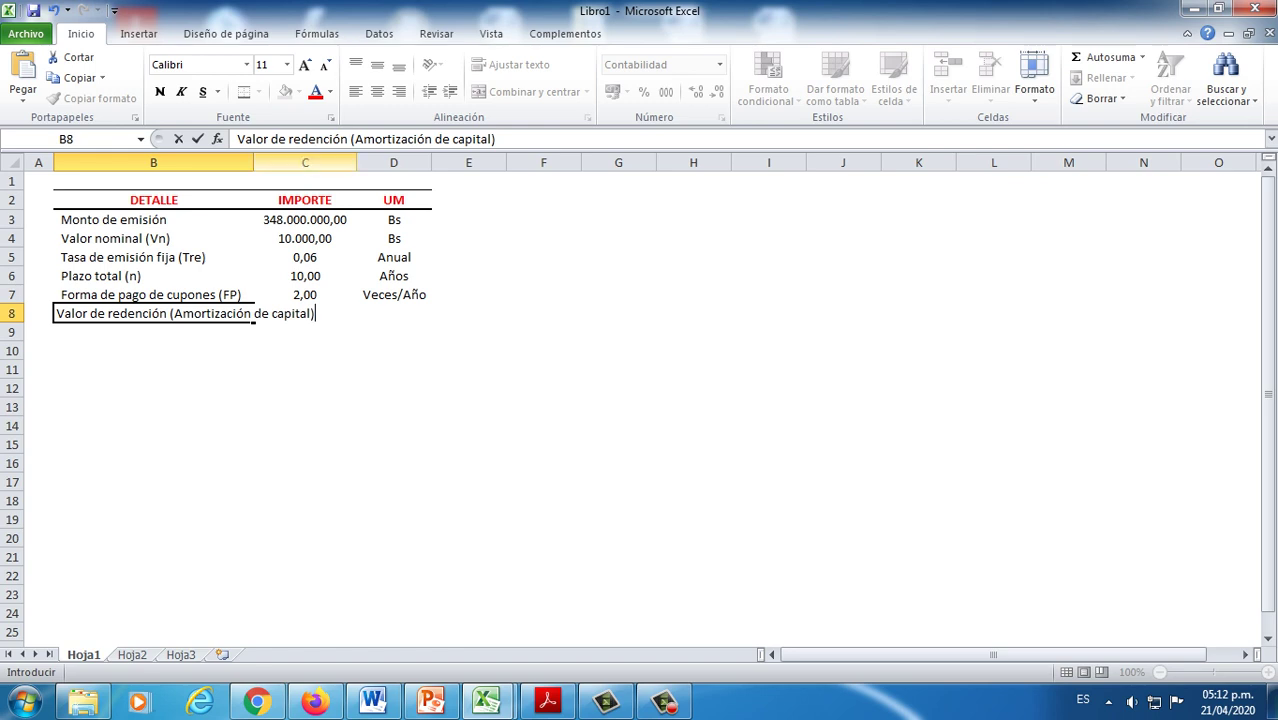
left_click(304, 163)
left_click(153, 332)
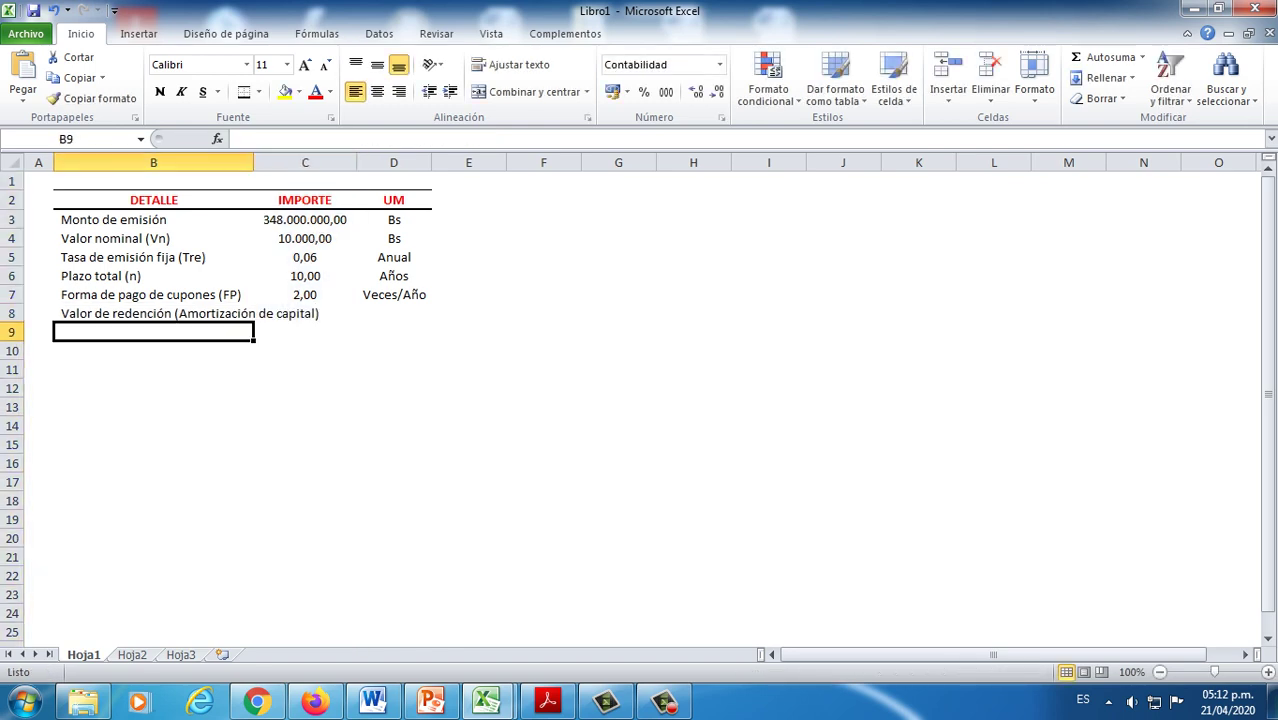
left_click_drag(254, 163, 328, 163)
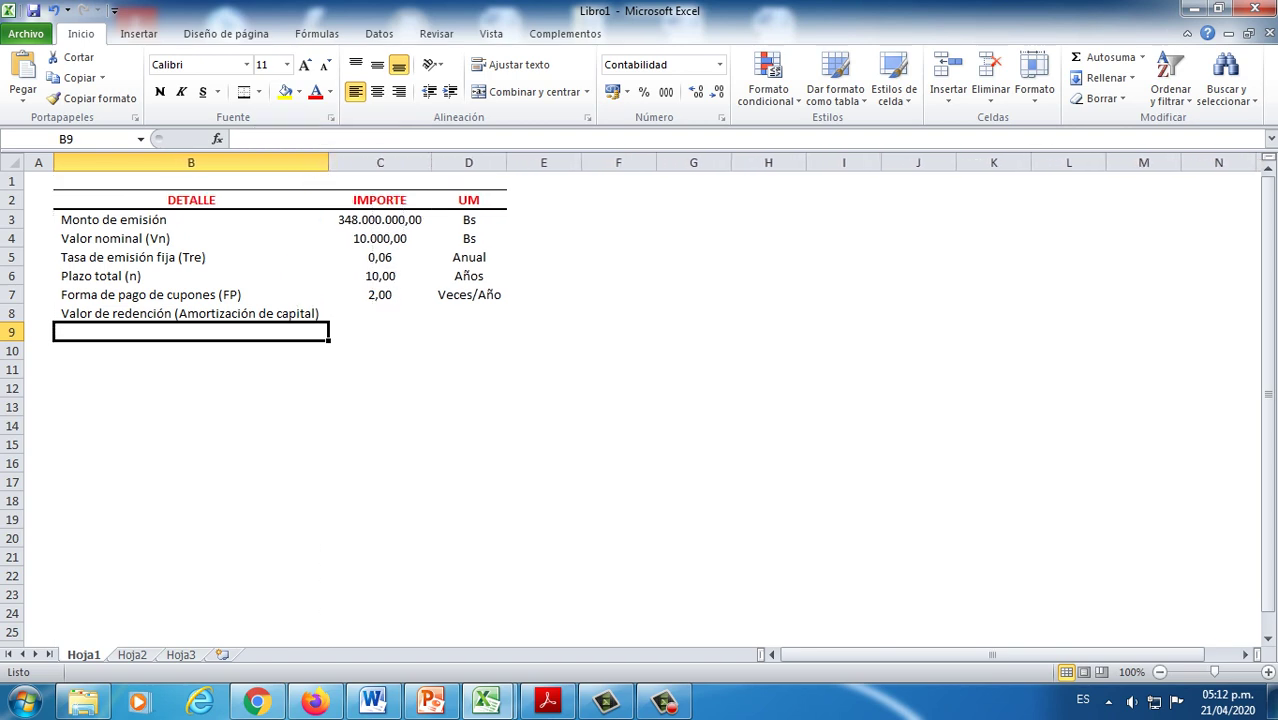
Step: Enter 100% as the redemption value in C8 and format the cell as a percentage
left_click(380, 314)
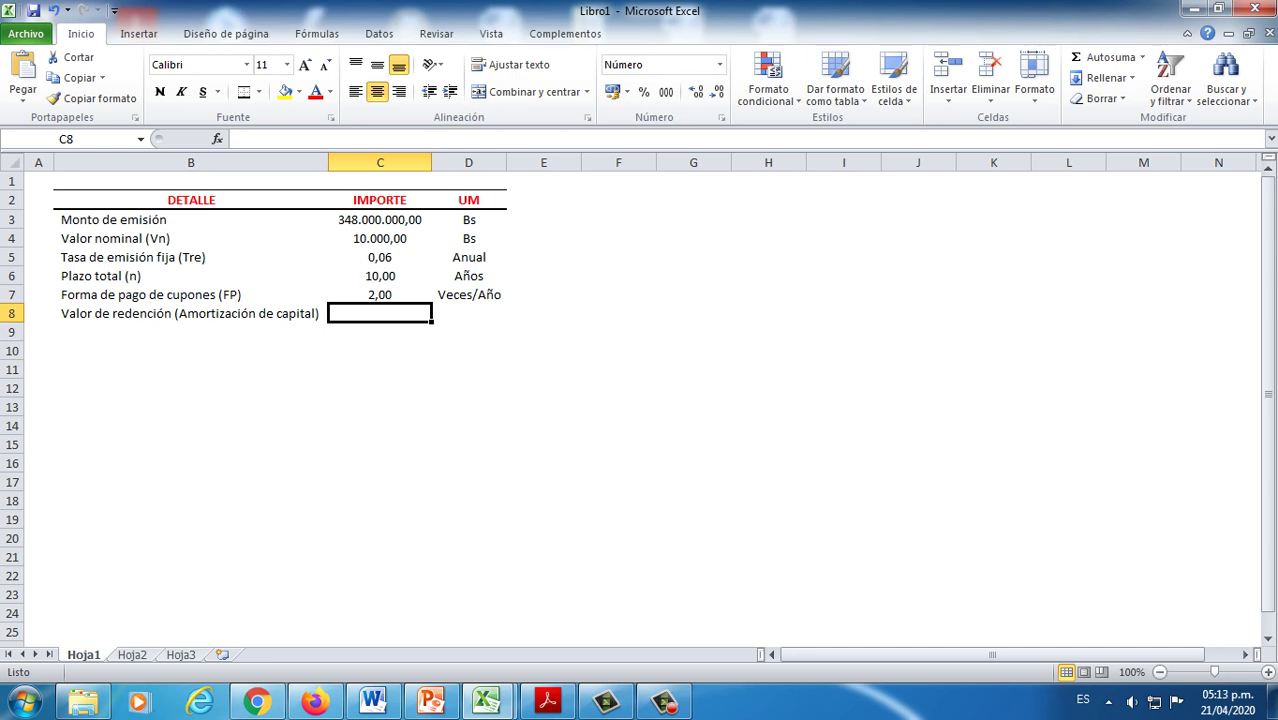
type("100")
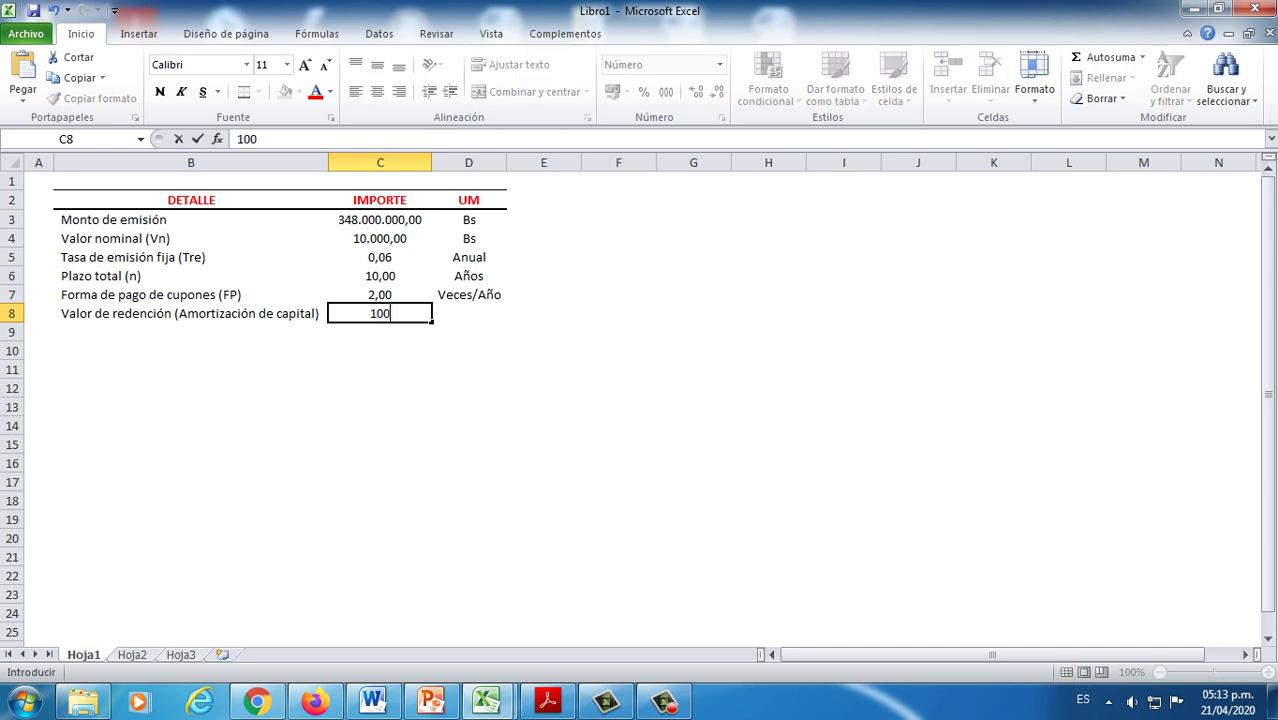
type("%")
key("Tab")
left_click(380, 313)
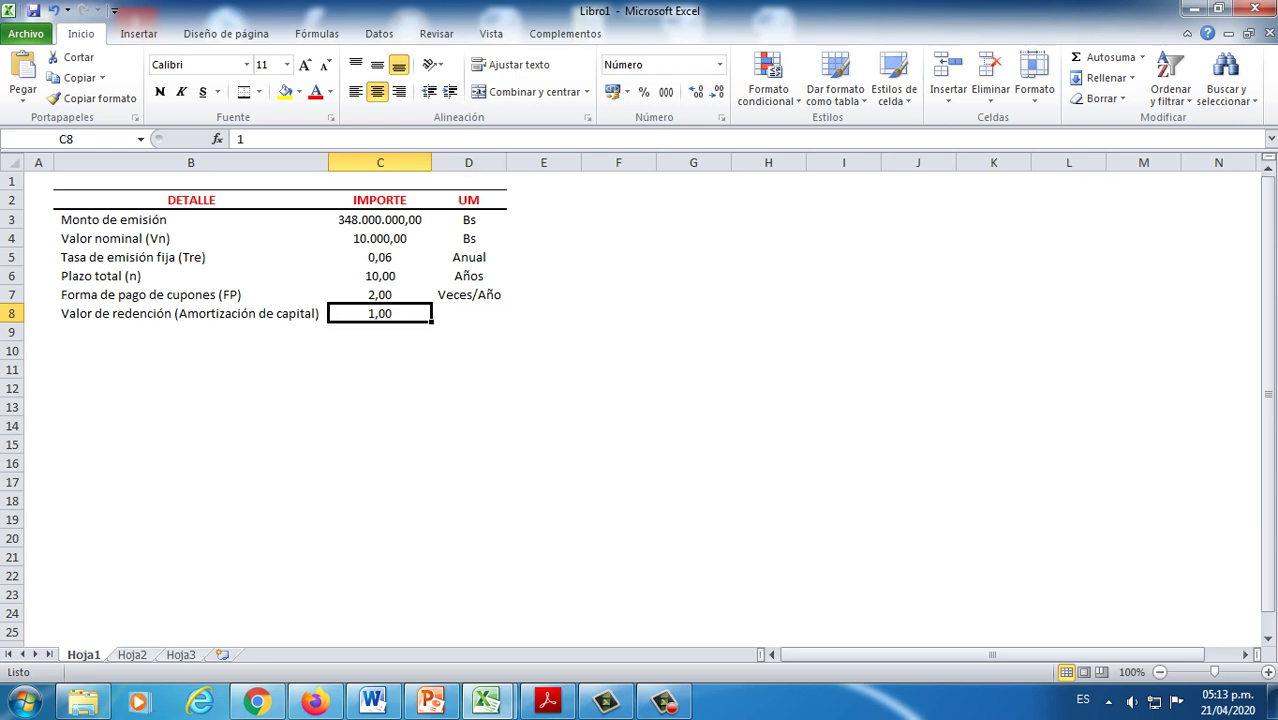
type("100%")
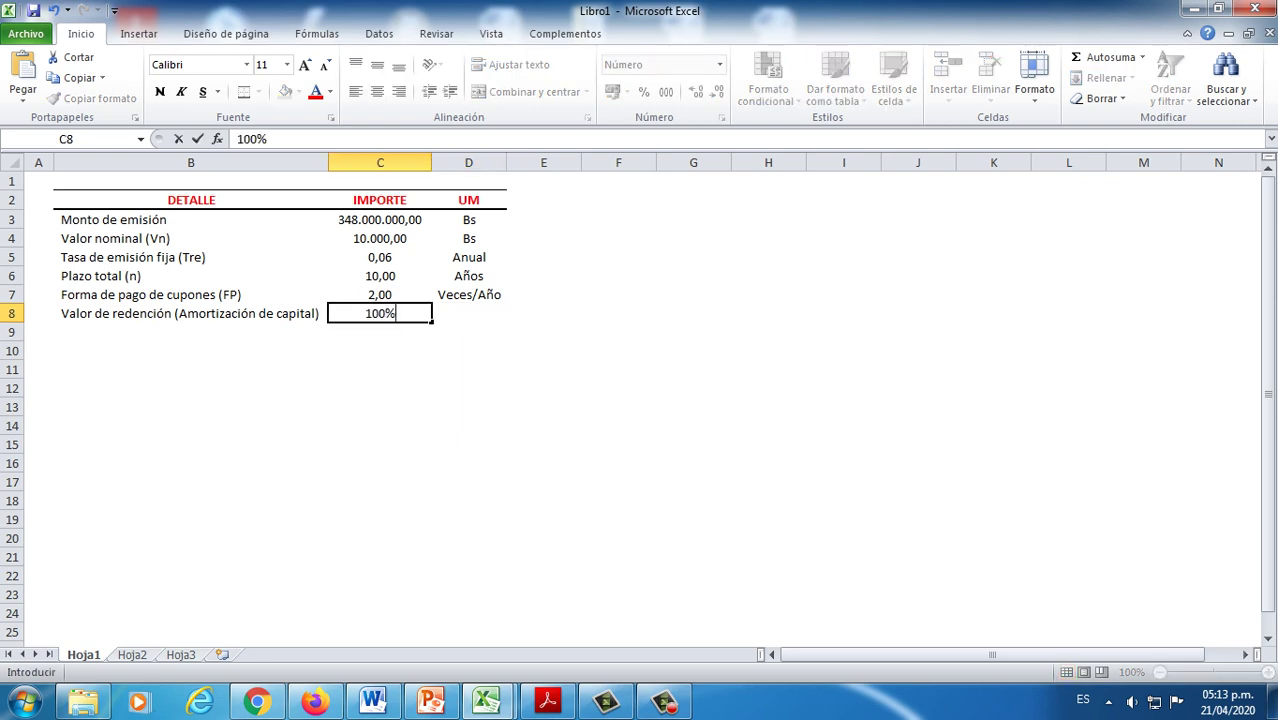
key("Tab")
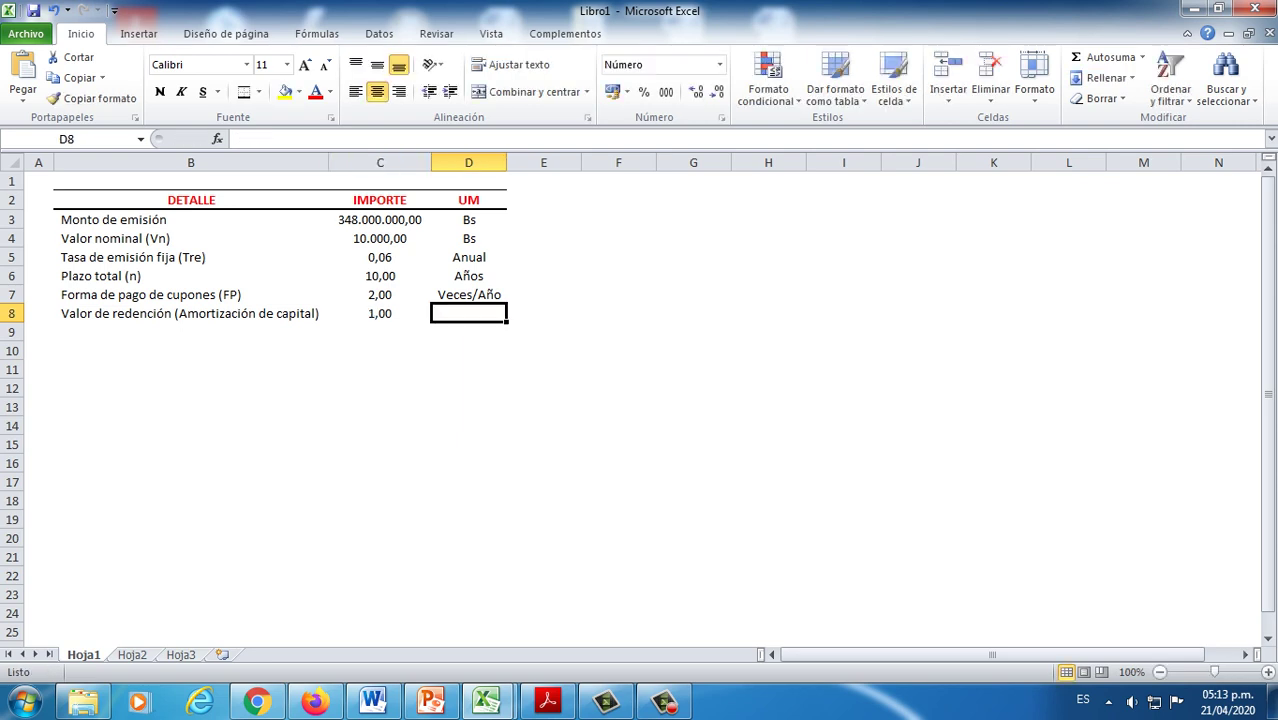
left_click(380, 313)
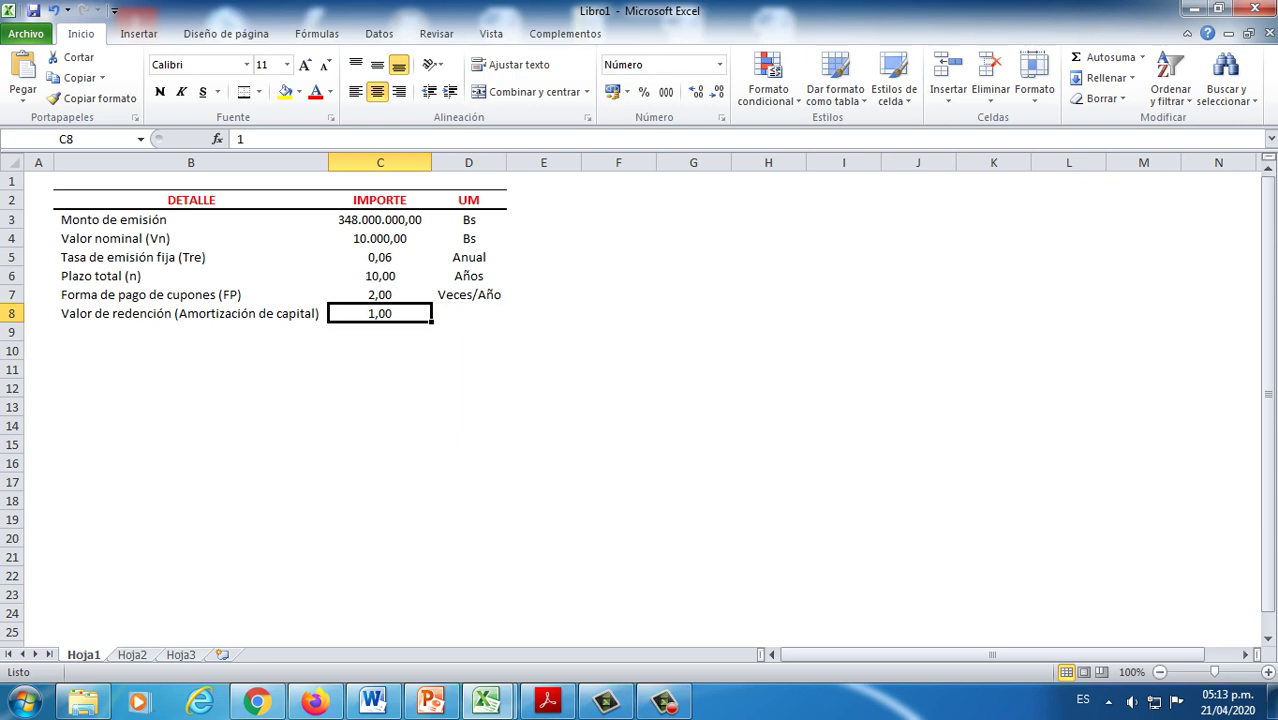
type("100%")
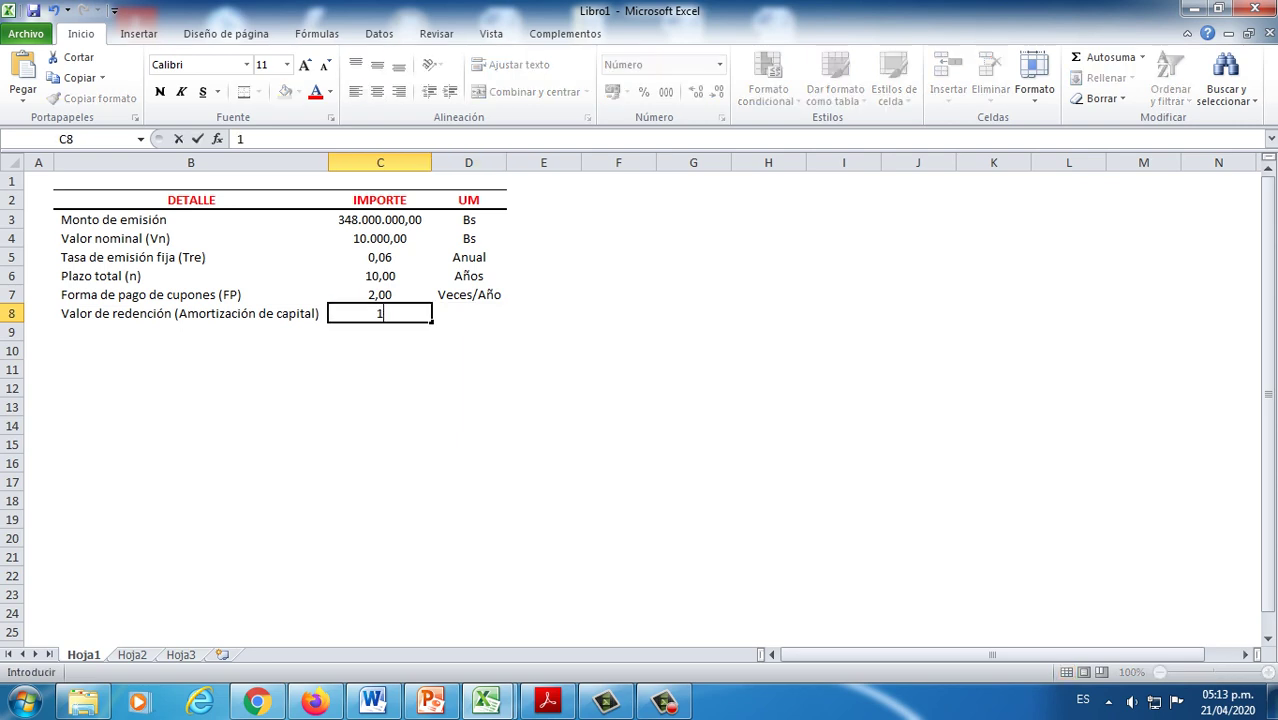
key("Return")
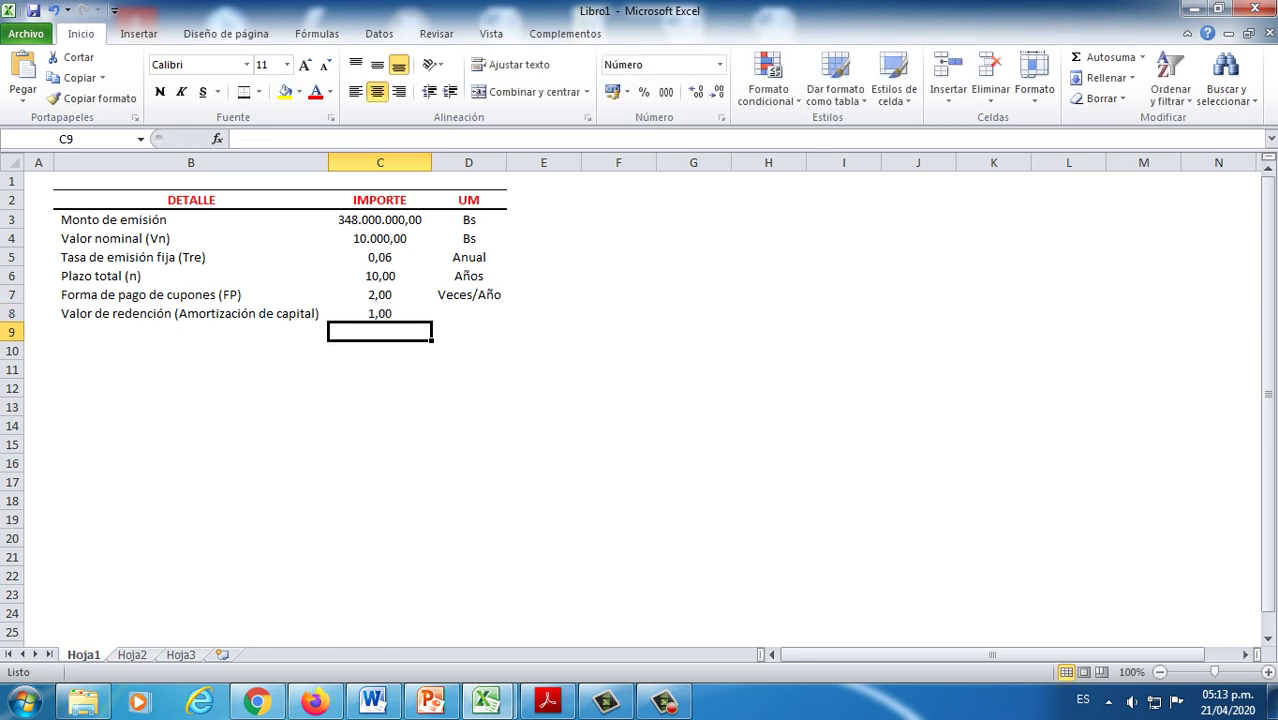
left_click(380, 313)
left_click(644, 91)
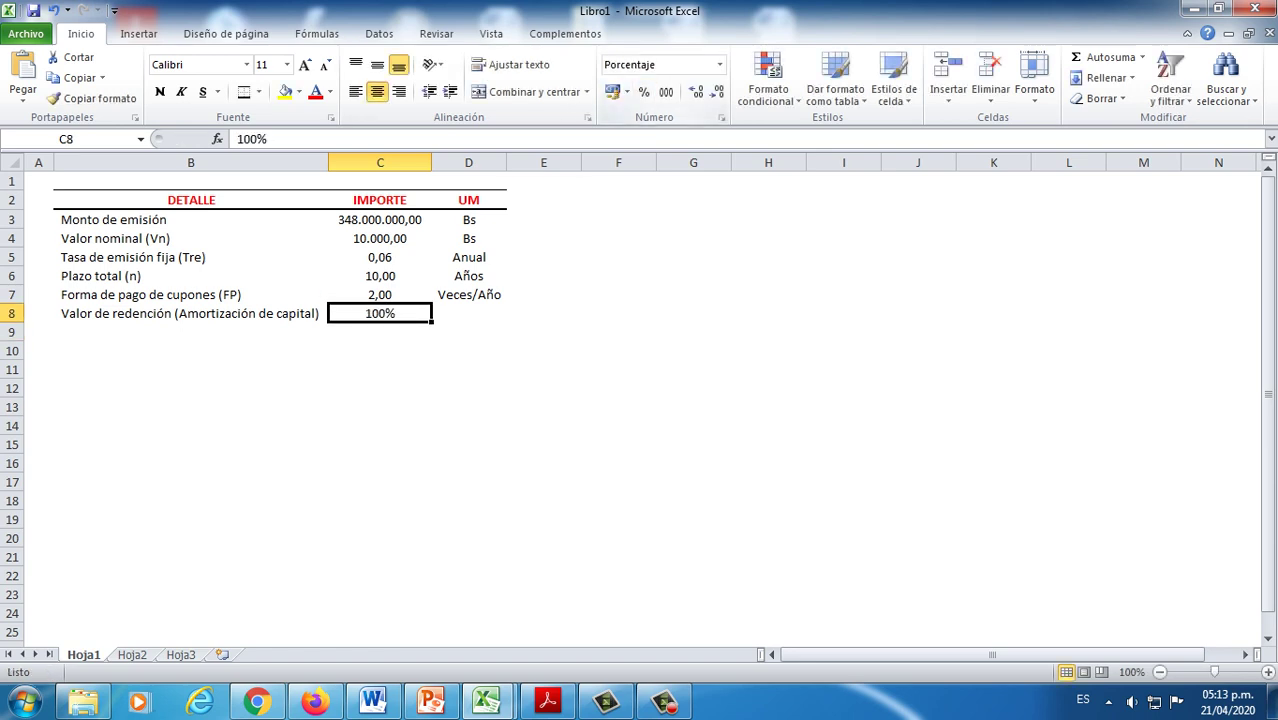
Step: Enter % as the redemption value's unit in D8 and check the entries against the bond characteristics in the Word case
left_click(468, 313)
type("%")
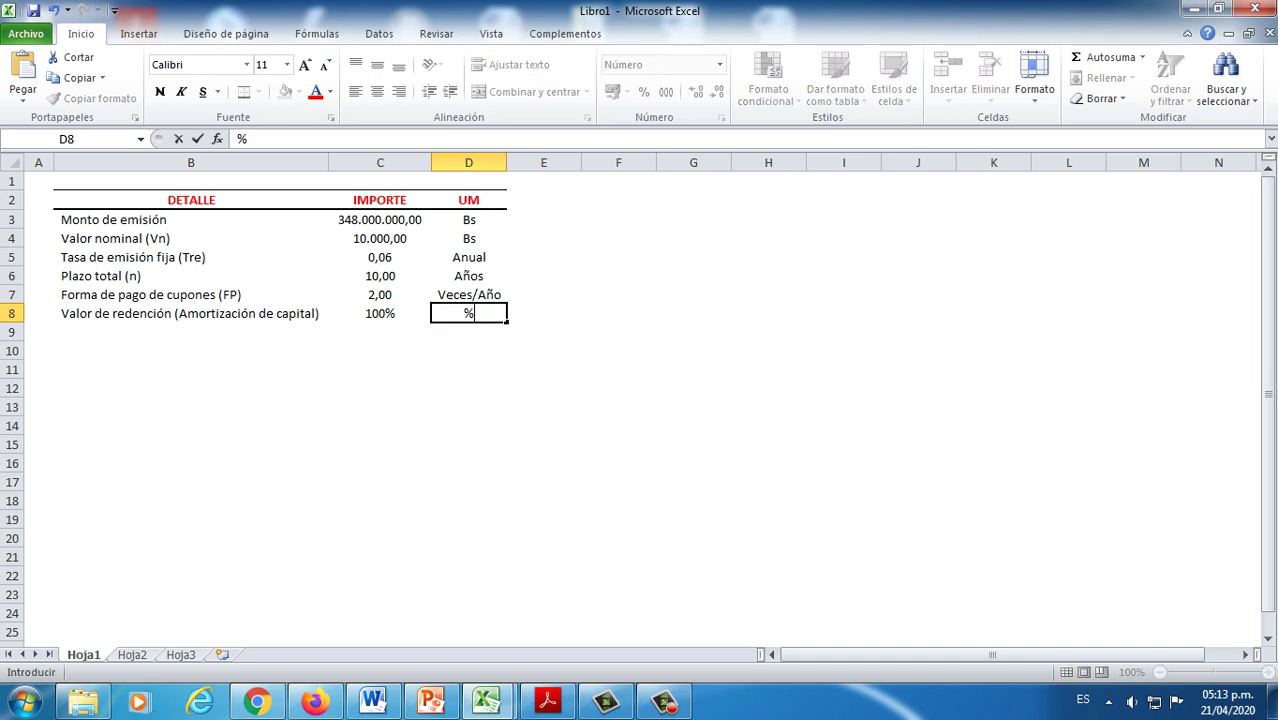
key("Return")
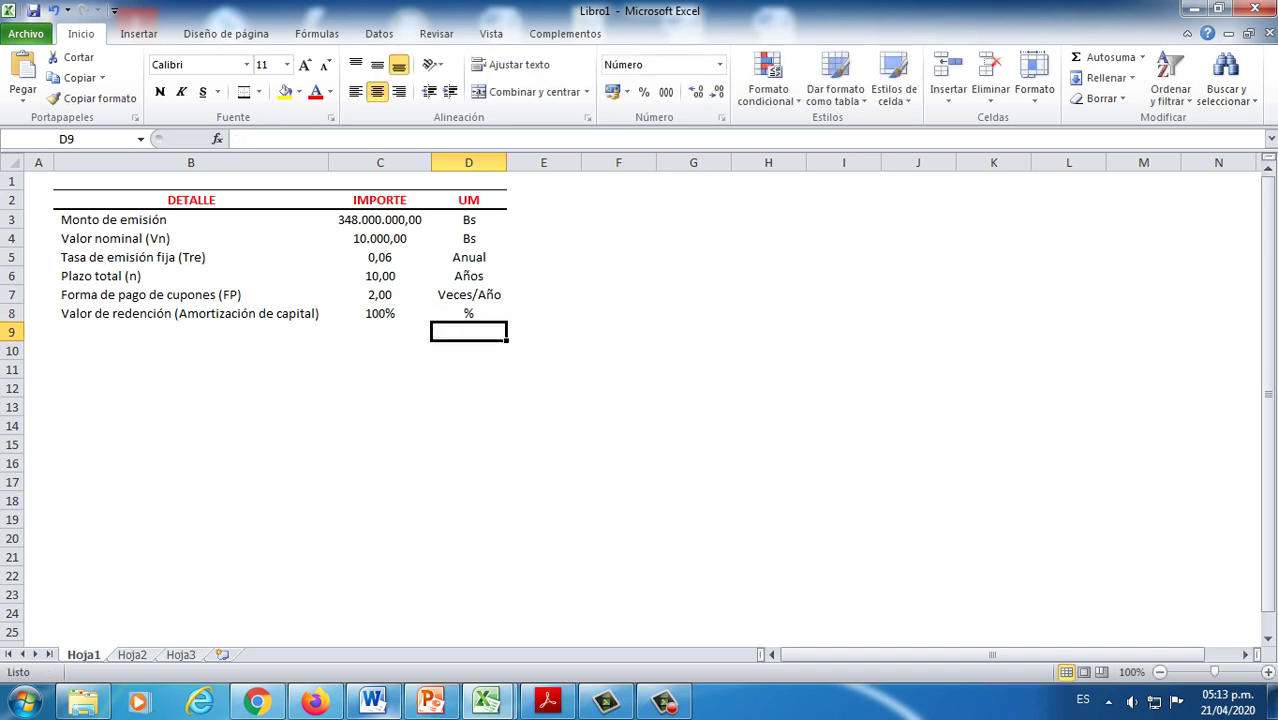
left_click(372, 702)
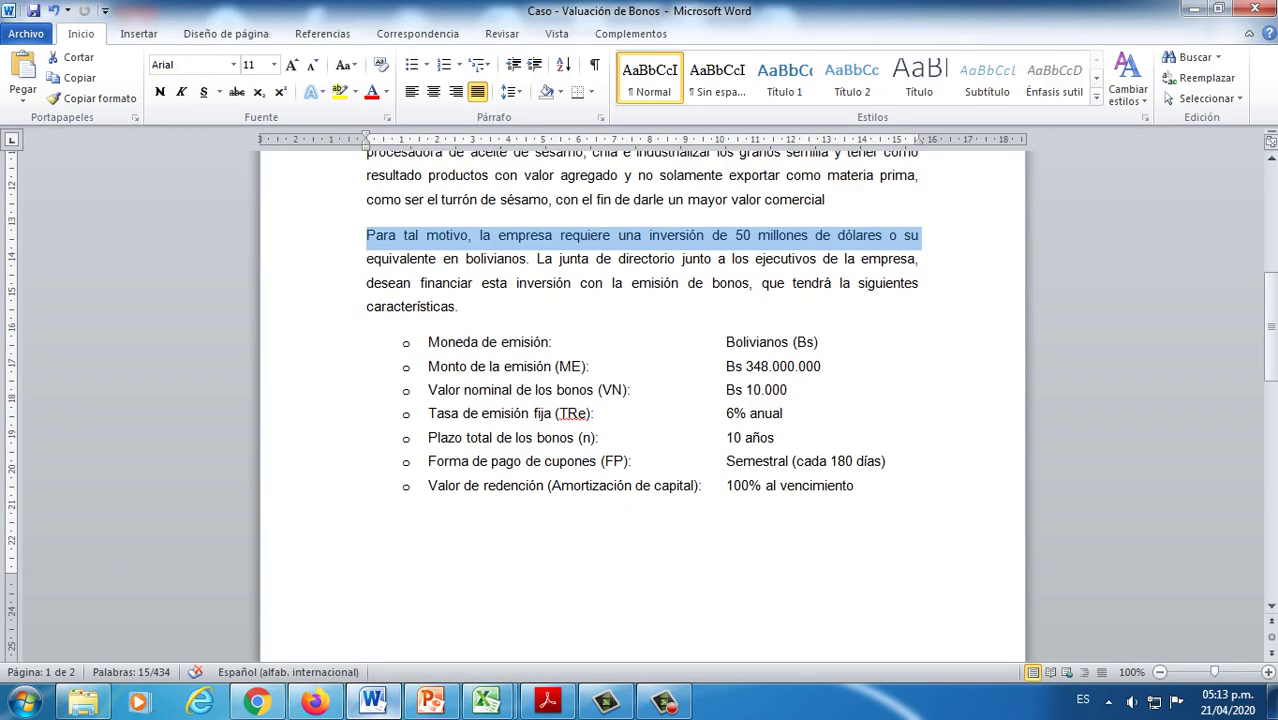
left_click(372, 702)
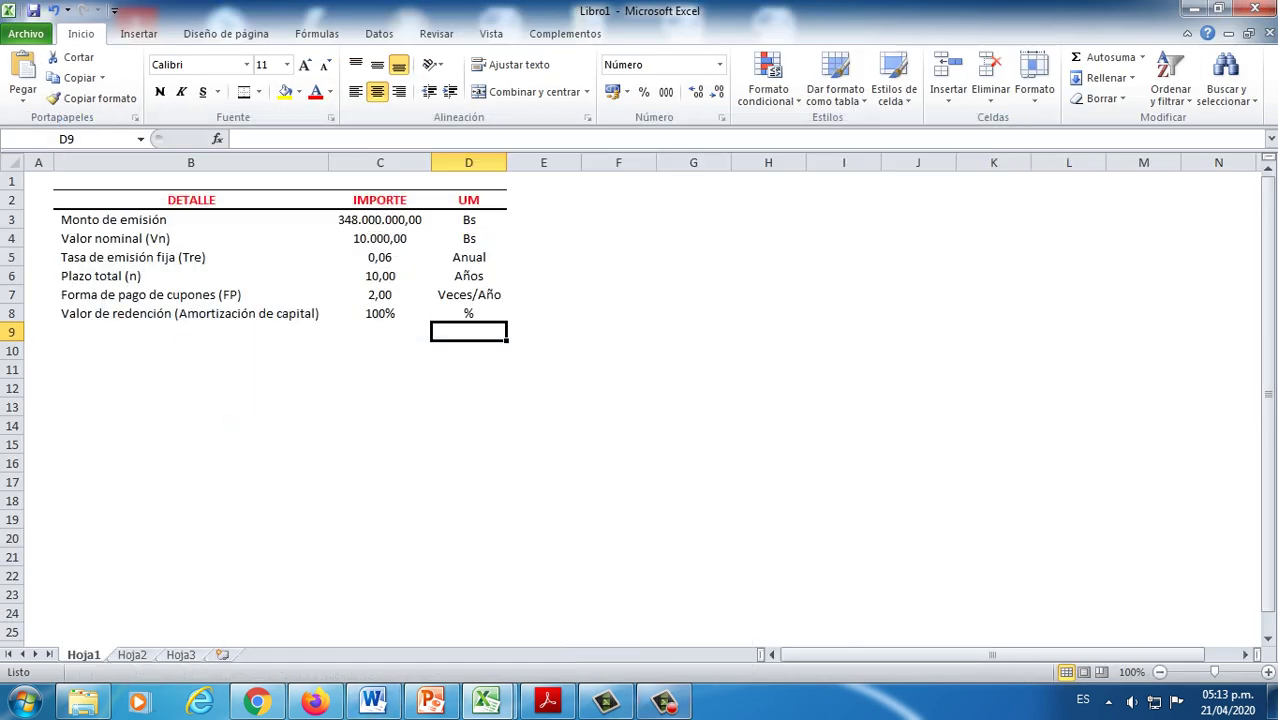
Step: Apply outside borders around the IMPORTE column range C2:C9 in Excel
left_click(664, 702)
left_click_drag(380, 200, 380, 318)
left_click(258, 91)
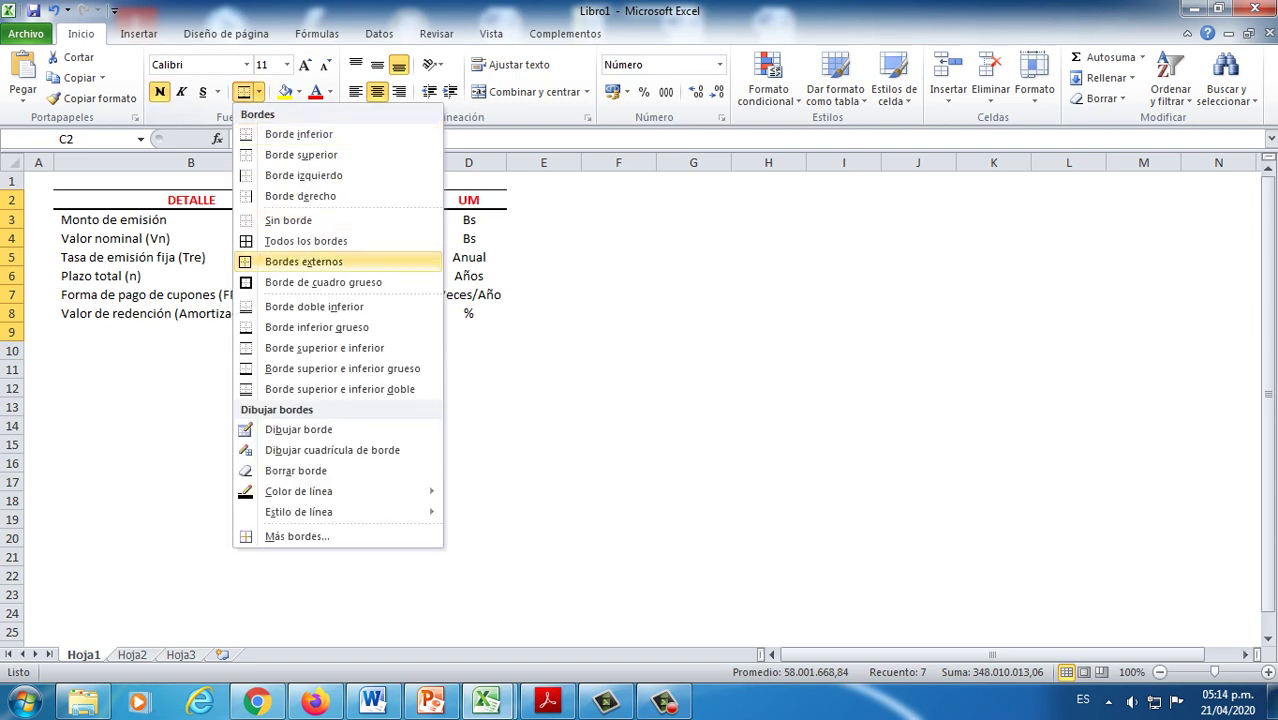
left_click(303, 261)
left_click(543, 444)
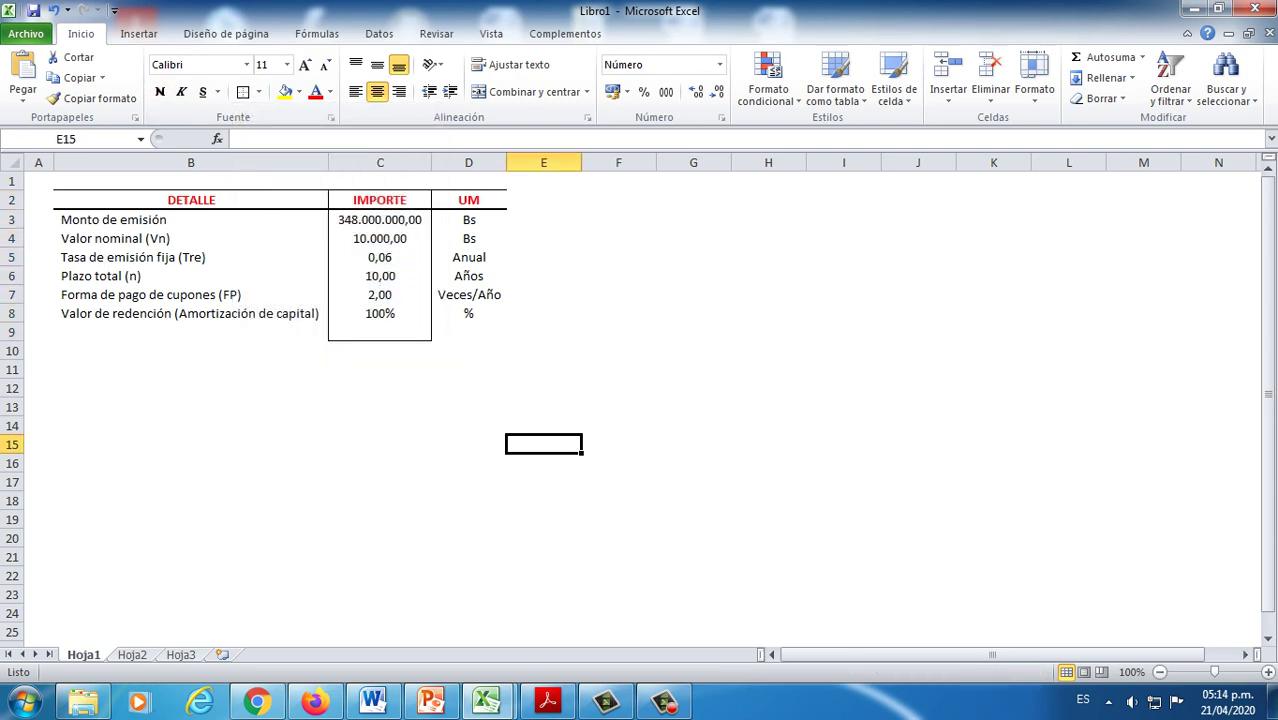
Step: Apply a top and thick bottom border to the table's empty last row, B9:D9
left_click_drag(190, 332, 468, 332)
left_click(258, 91)
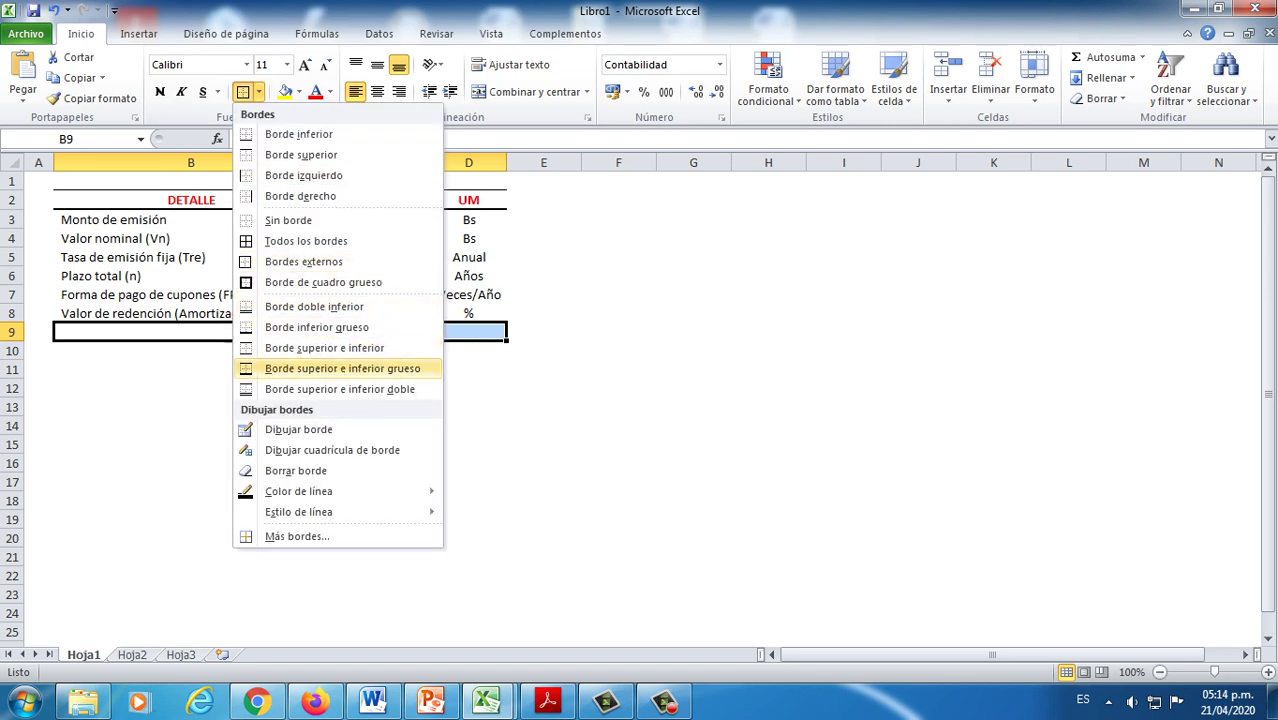
left_click(342, 368)
left_click(380, 351)
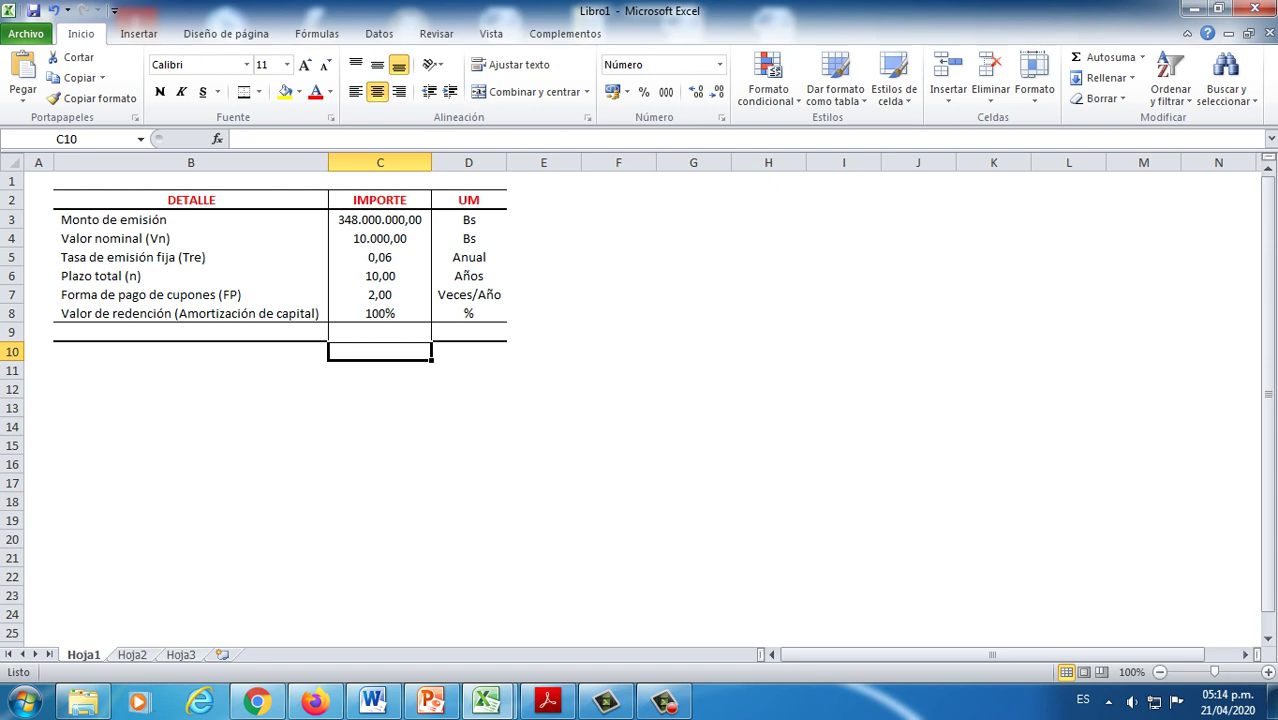
Step: Fill the header row B2:D2 with a dark tan theme color
left_click_drag(150, 200, 470, 200)
left_click(298, 91)
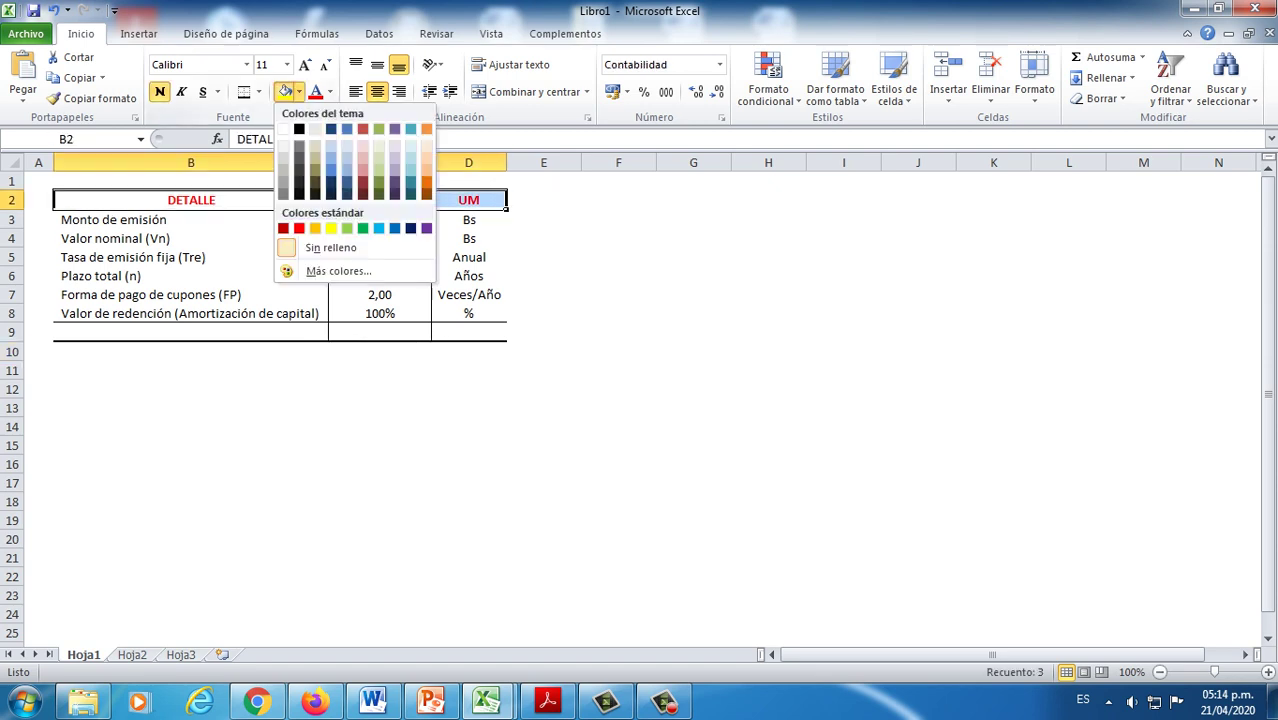
left_click(315, 157)
left_click(190, 426)
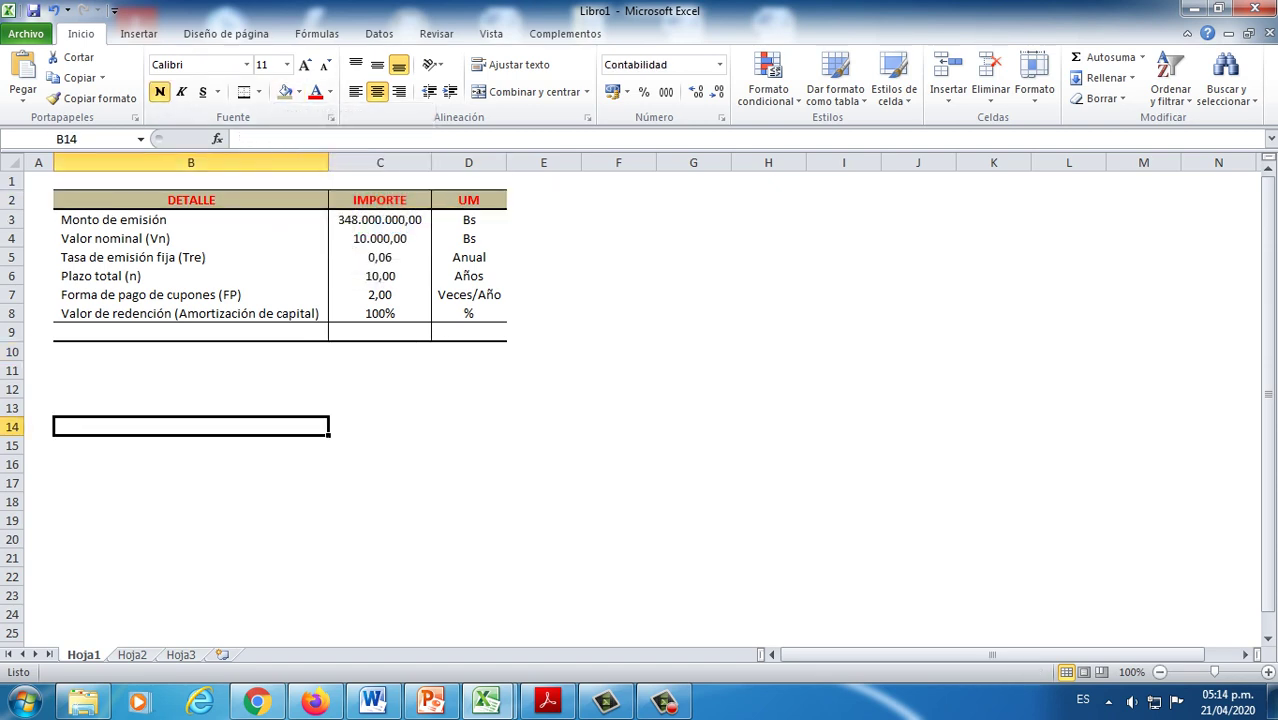
Step: Enter the label "Cupón (I)" in B9
left_click(190, 332)
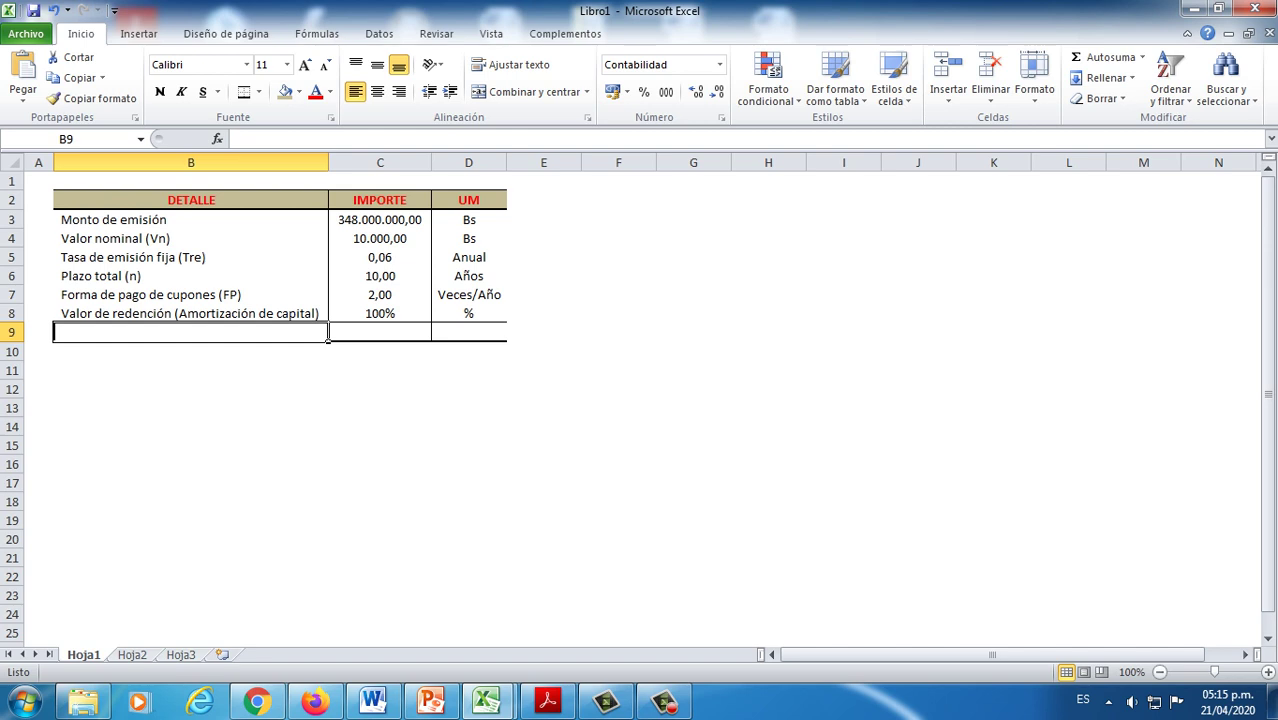
type("C")
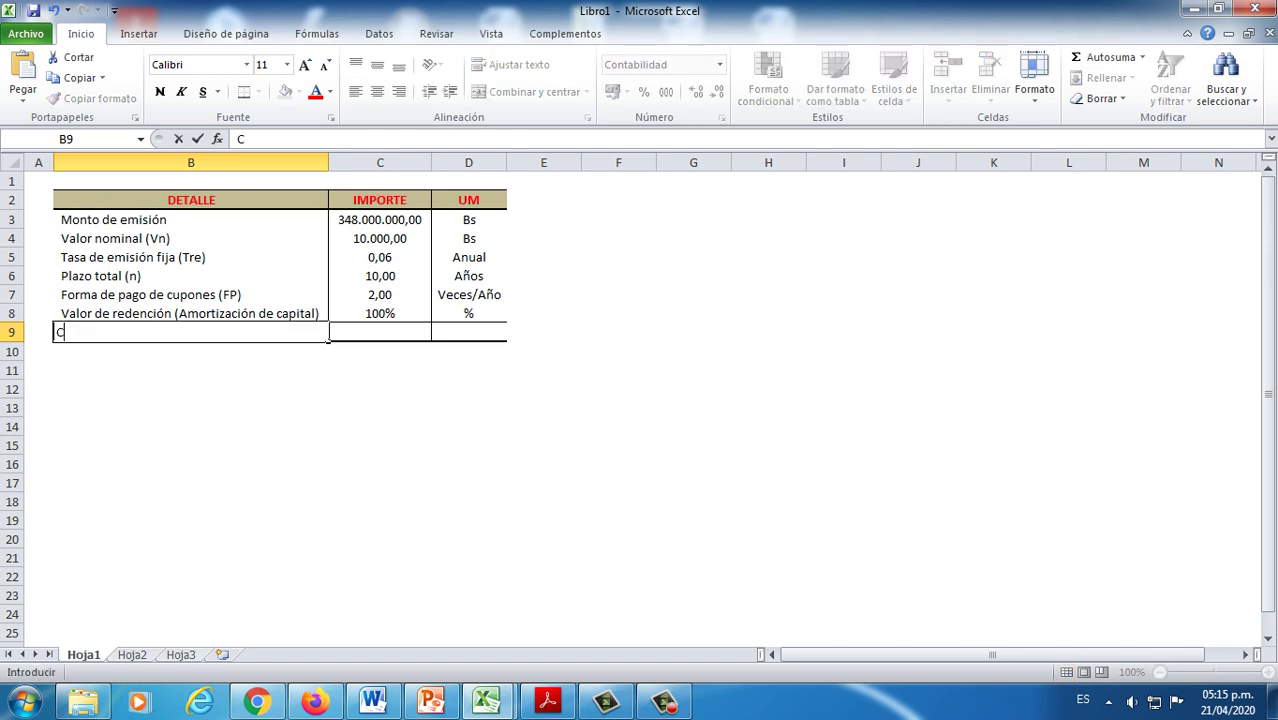
type("upón (I)")
key("Return")
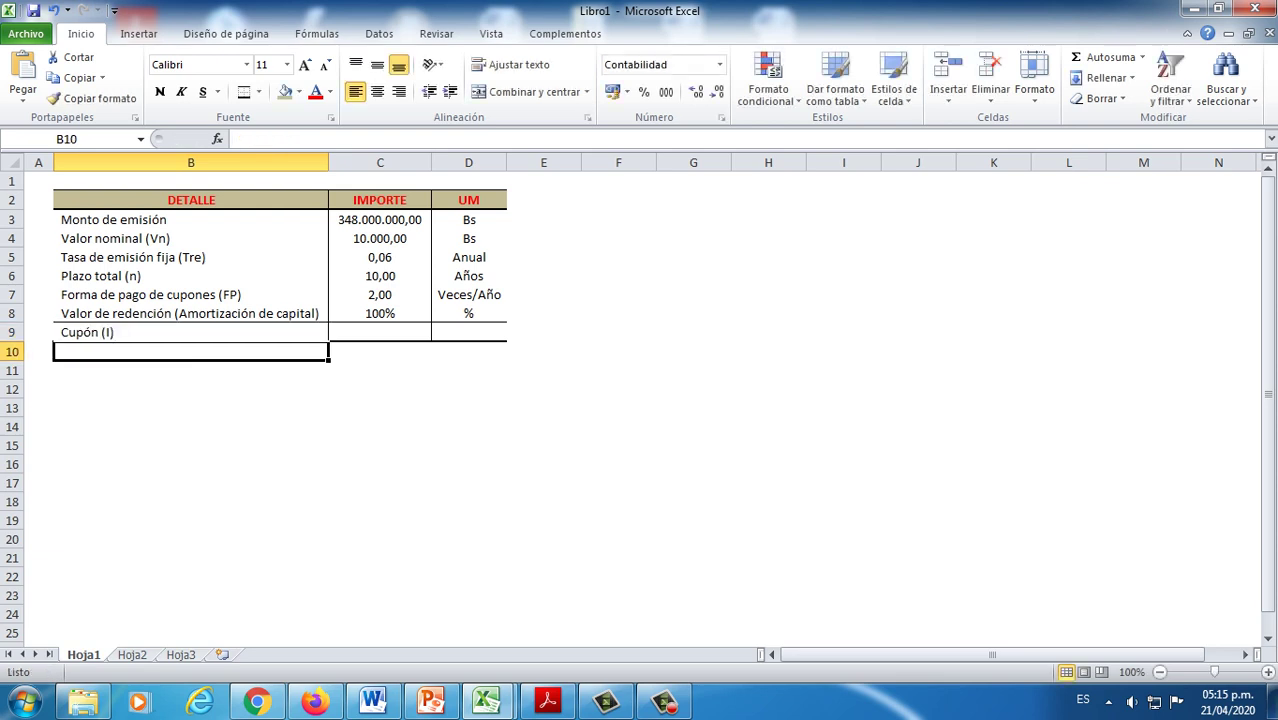
Step: Make the coupon row B9:D9 bold and fill it with the light tan theme color
key("Up")
key("shift+Right")
key("shift+Right")
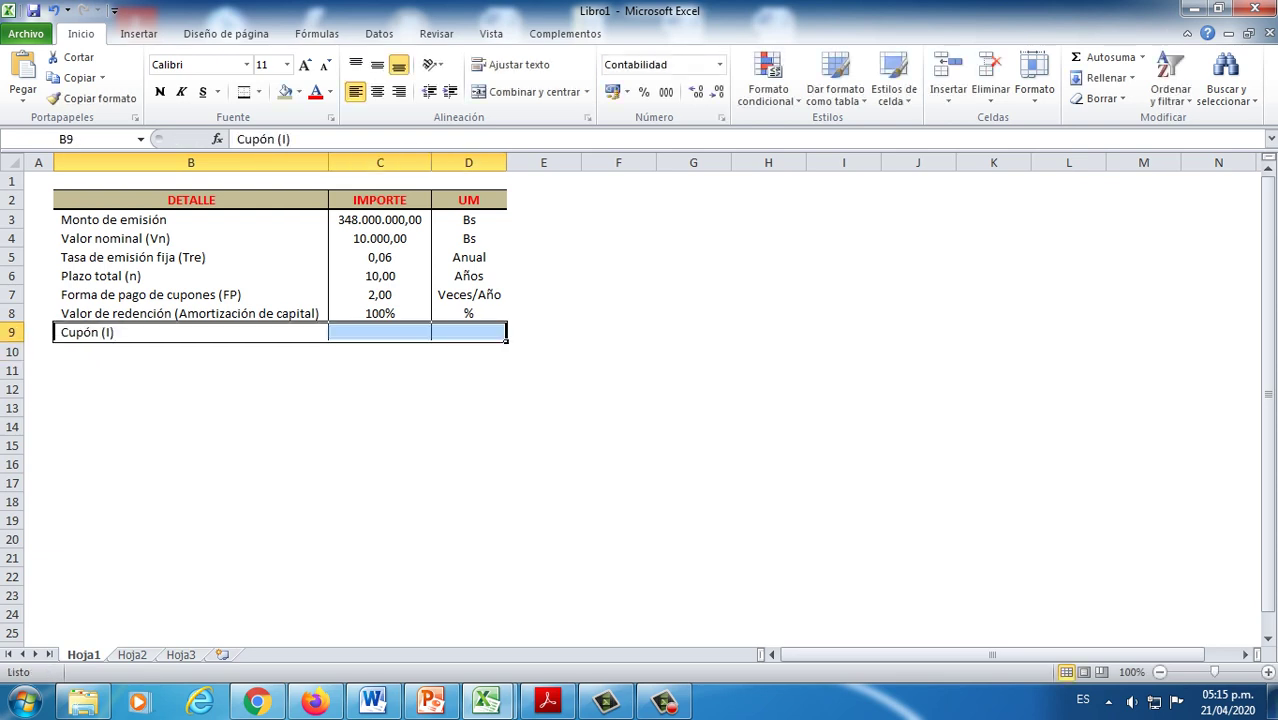
key("ctrl+n")
left_click(298, 91)
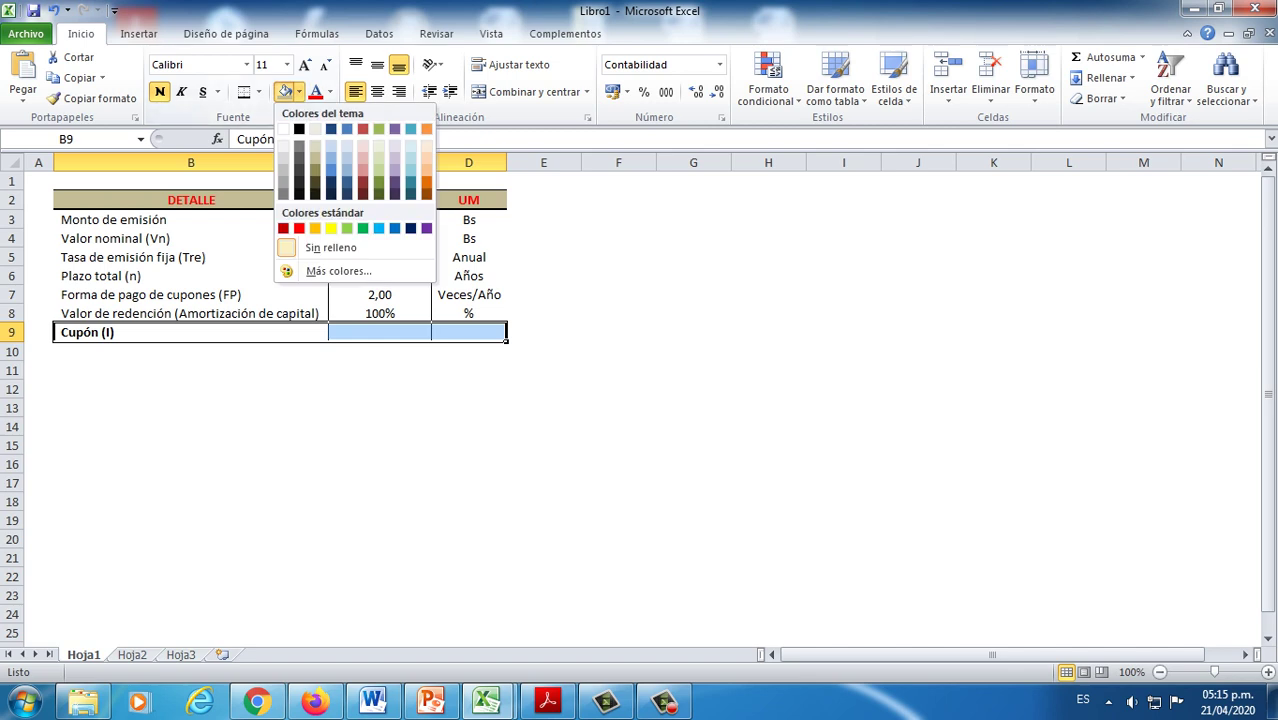
left_click(314, 129)
left_click(380, 426)
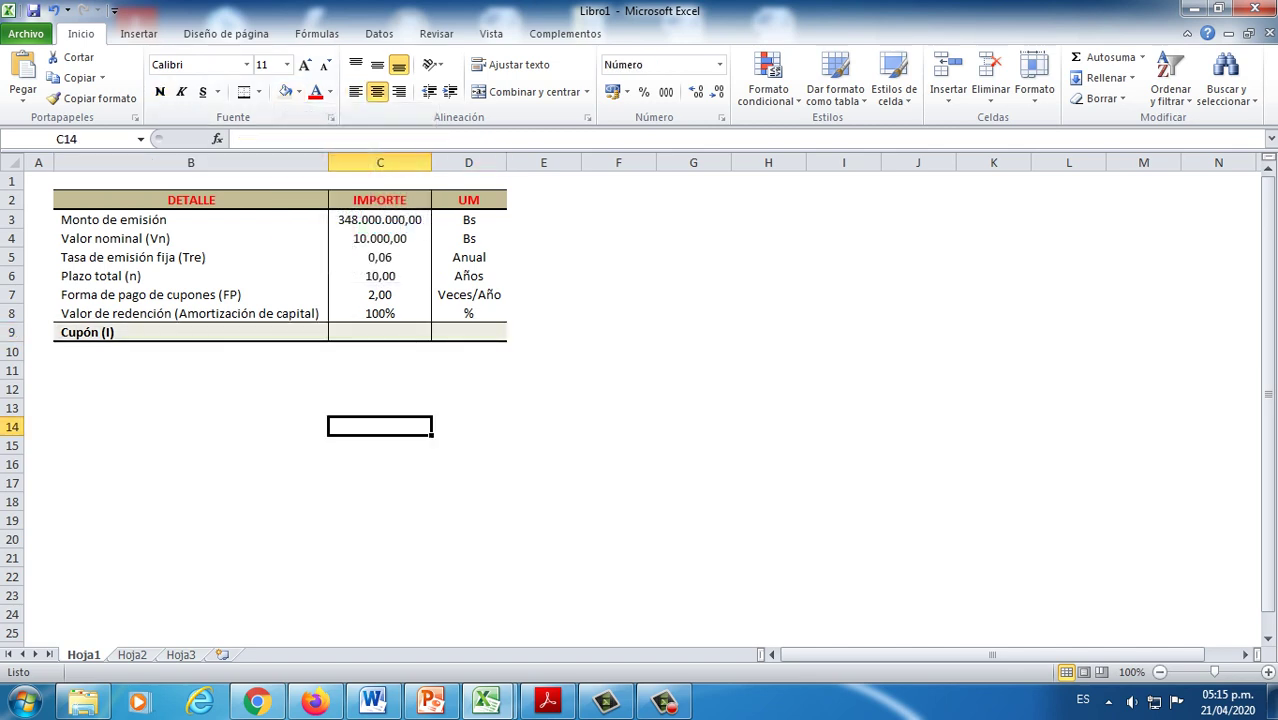
Step: Calculate the coupon in C9 by multiplying the nominal value by the fixed issue rate with the formula =C4*C5
left_click(380, 332)
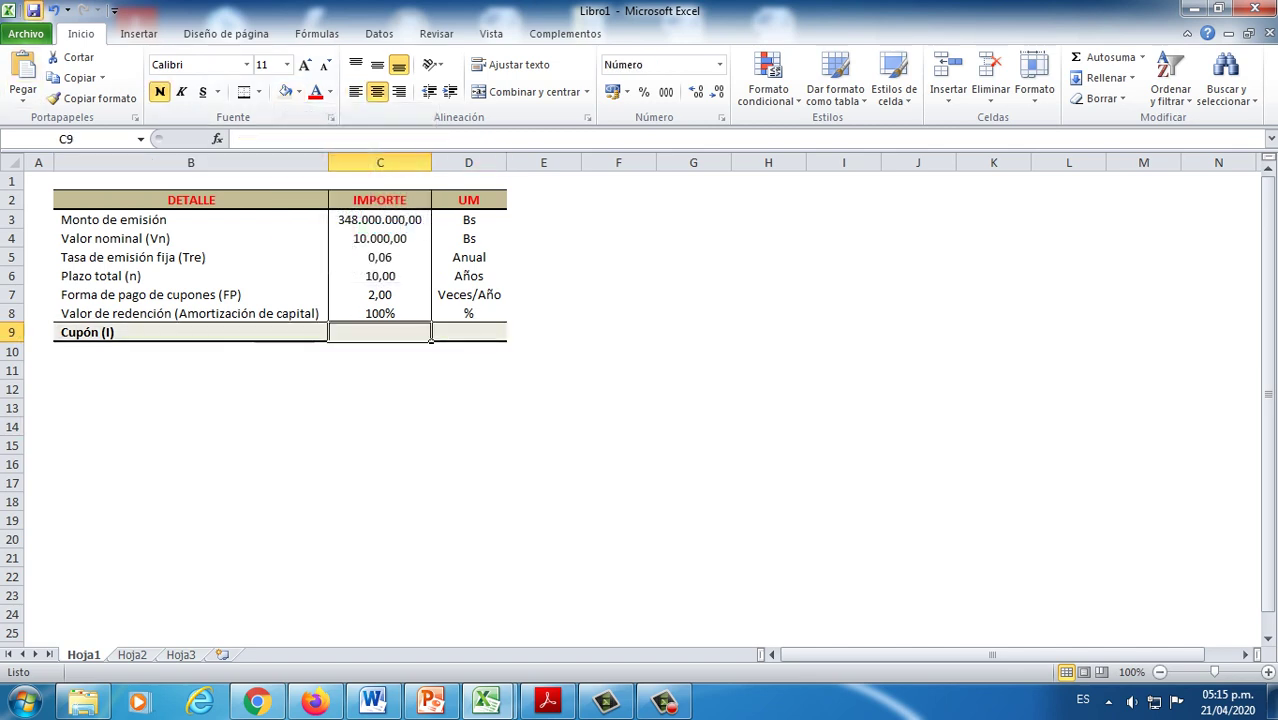
key("ctrl+g")
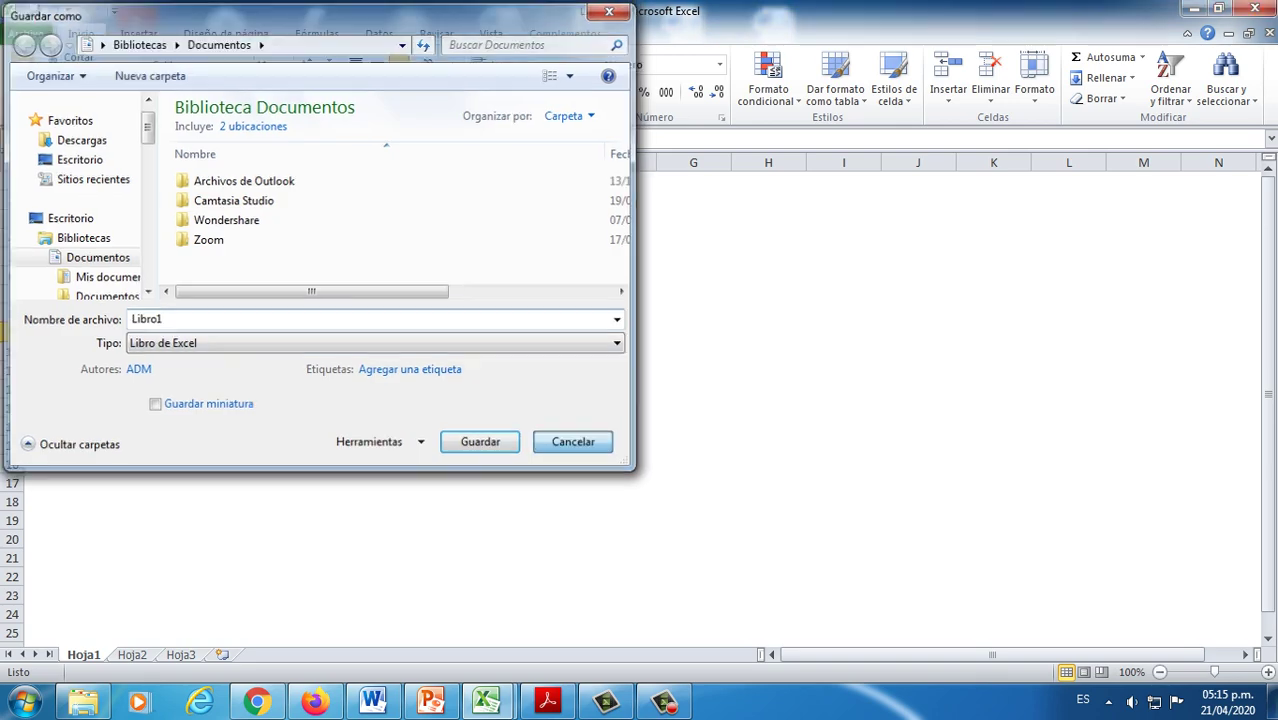
key("Escape")
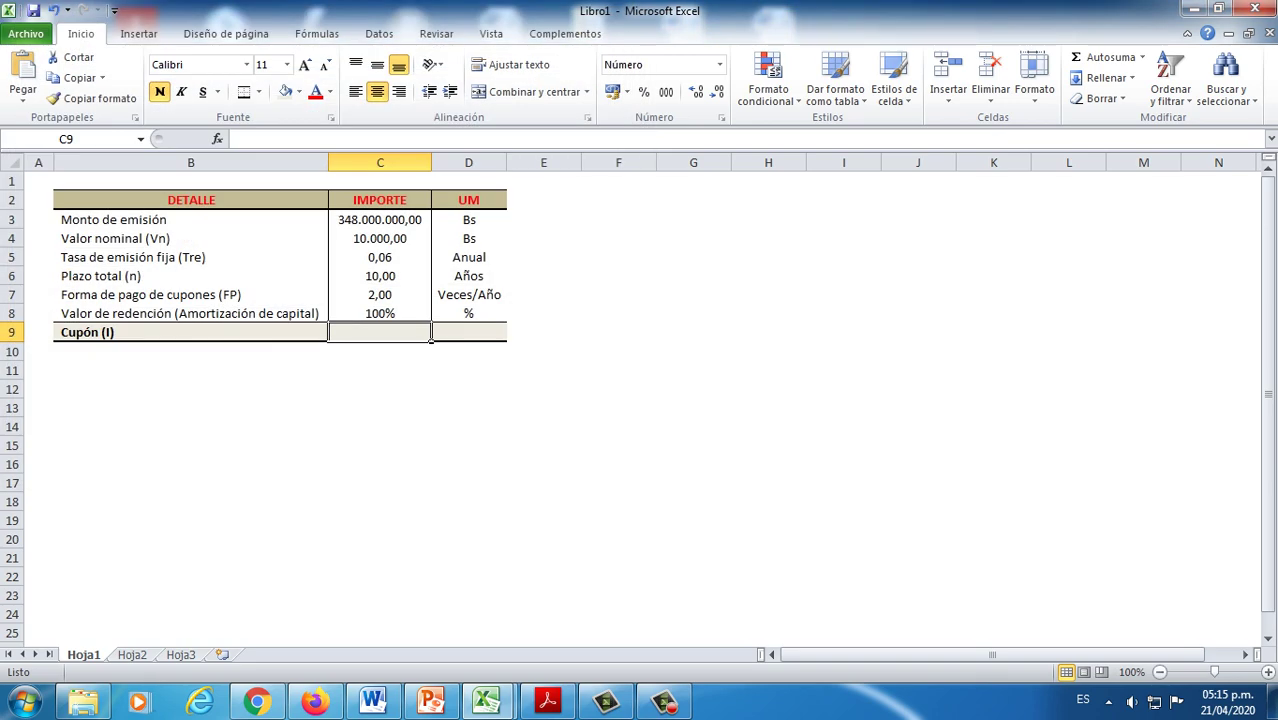
type("=")
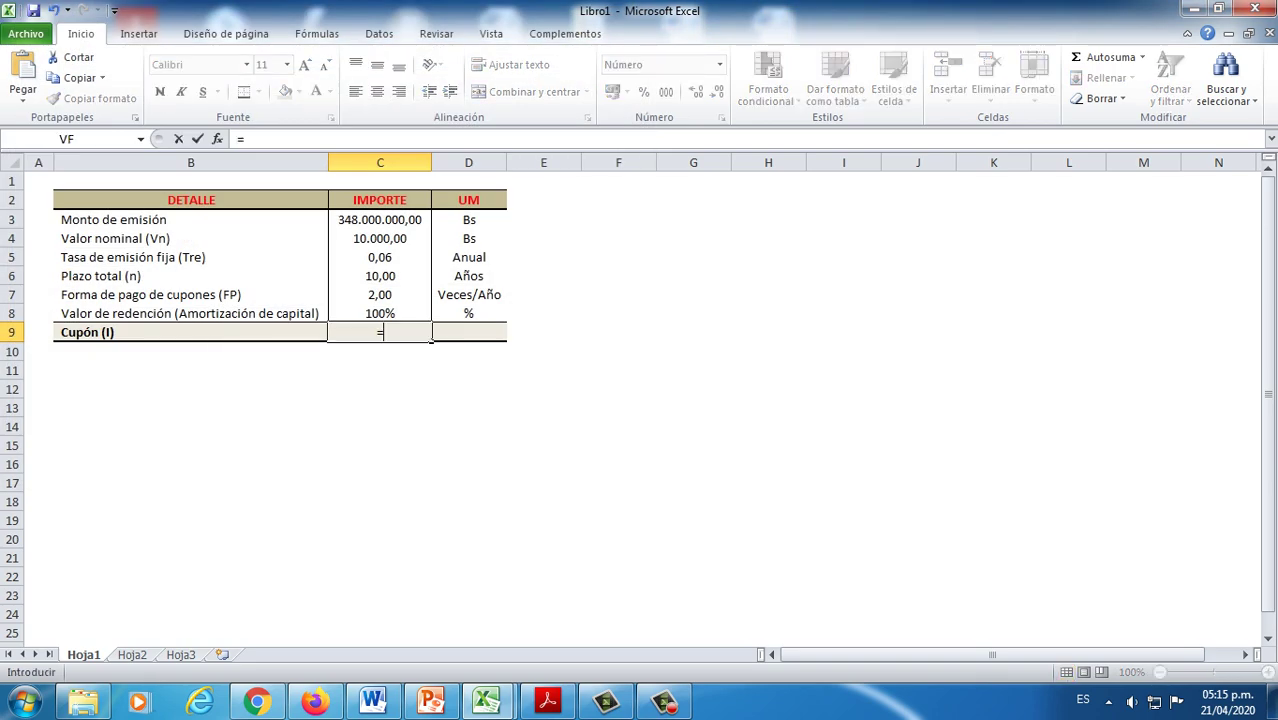
left_click(380, 238)
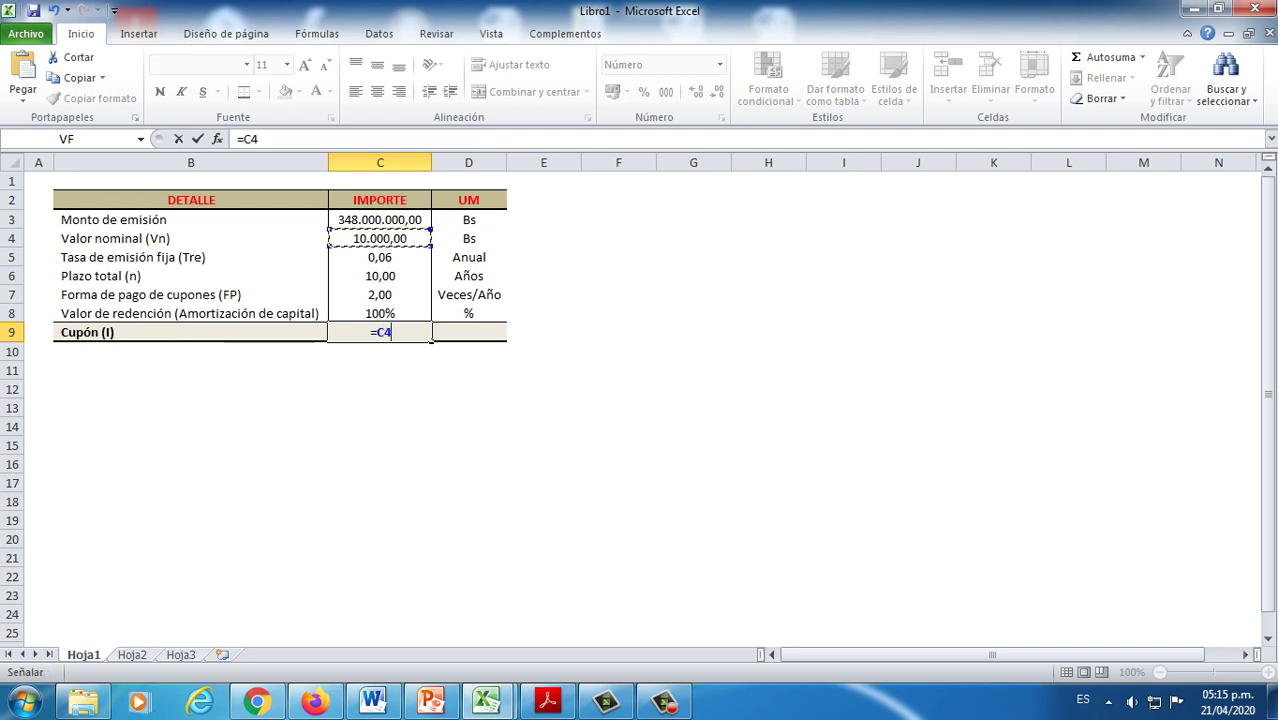
type("*")
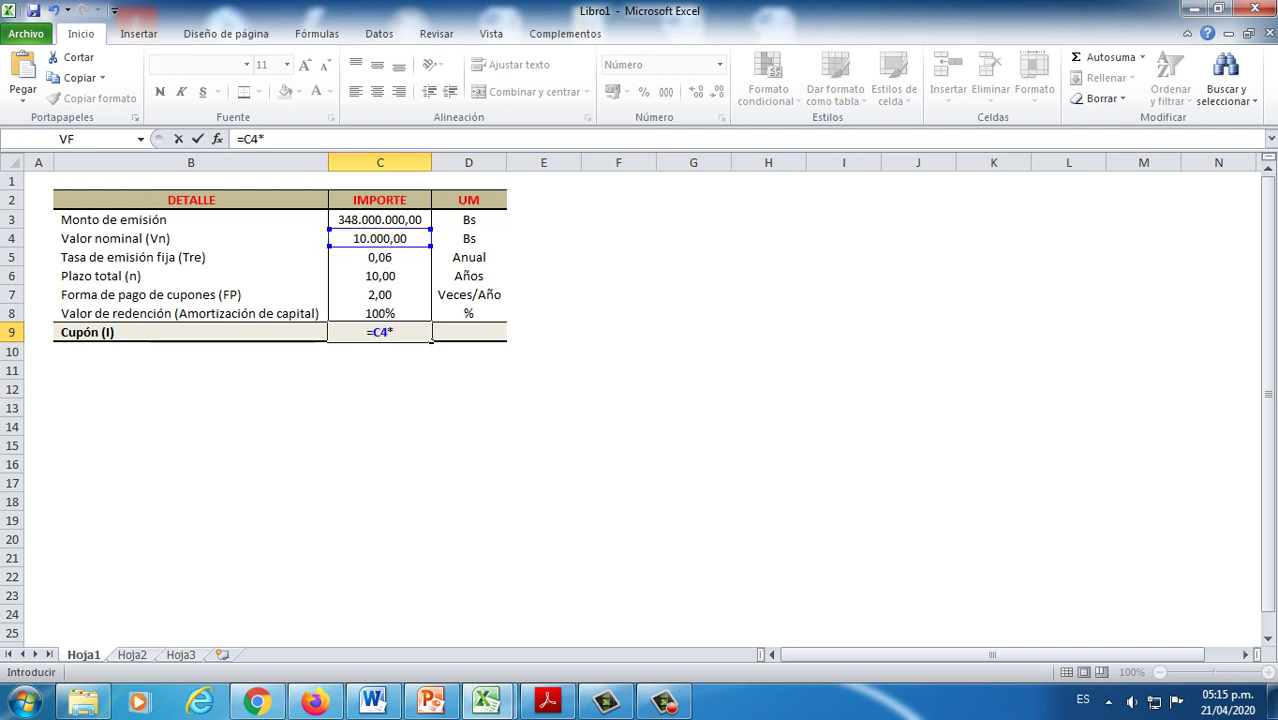
type("C5")
key("Return")
Step: Format the fixed issue rate in C5 as a percentage with two decimals
left_click(380, 257)
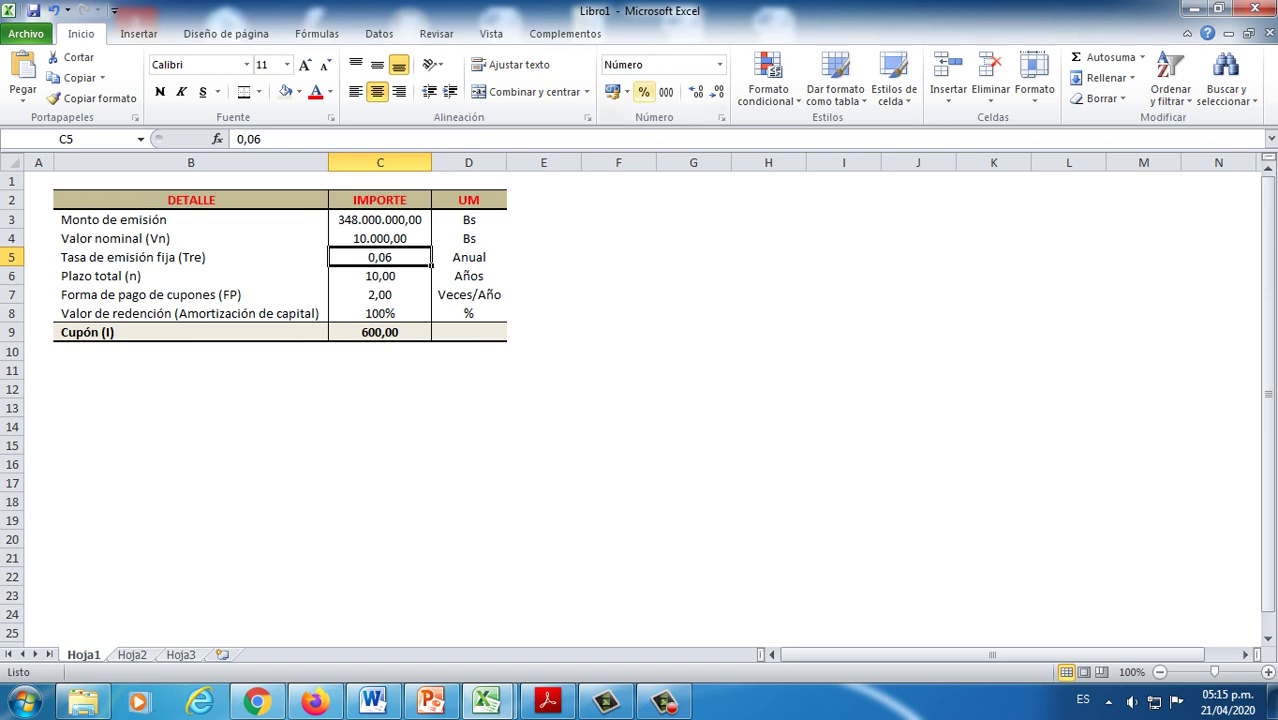
left_click(644, 91)
left_click(695, 91)
left_click(695, 91)
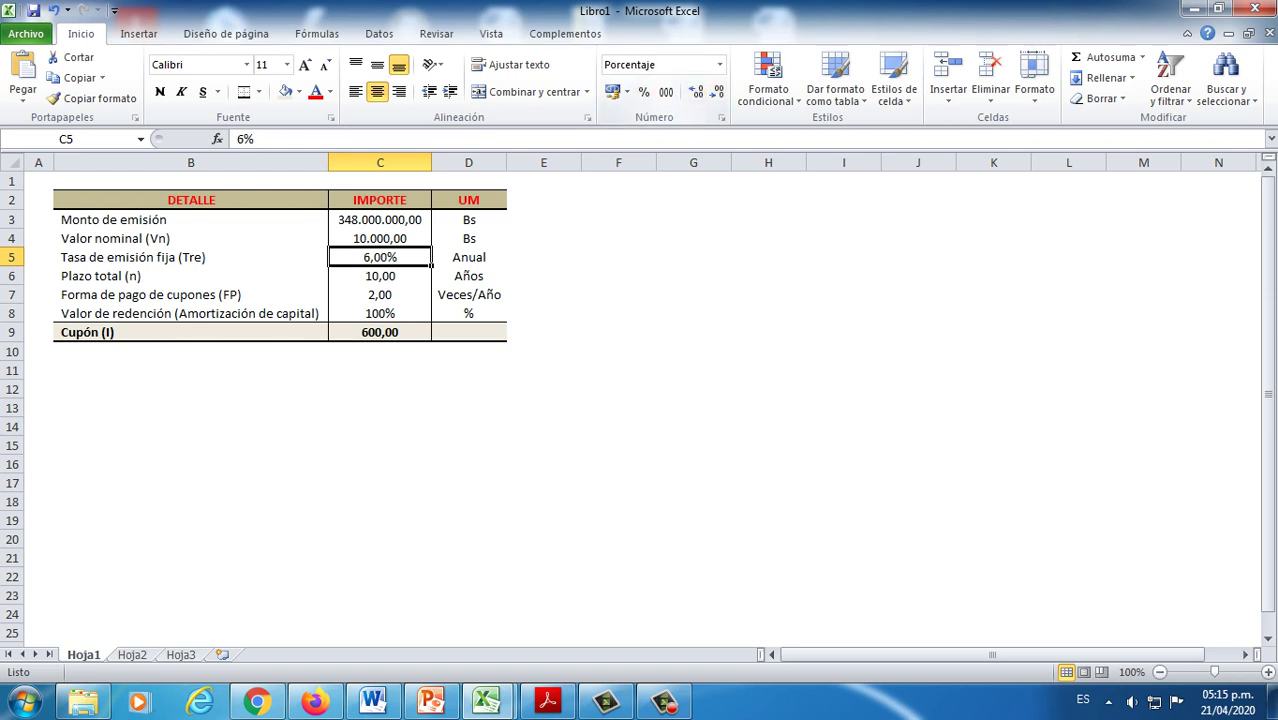
Step: Enter "Bs/Año" as the coupon row's unit of measure in D9
left_click(380, 332)
left_click(469, 332)
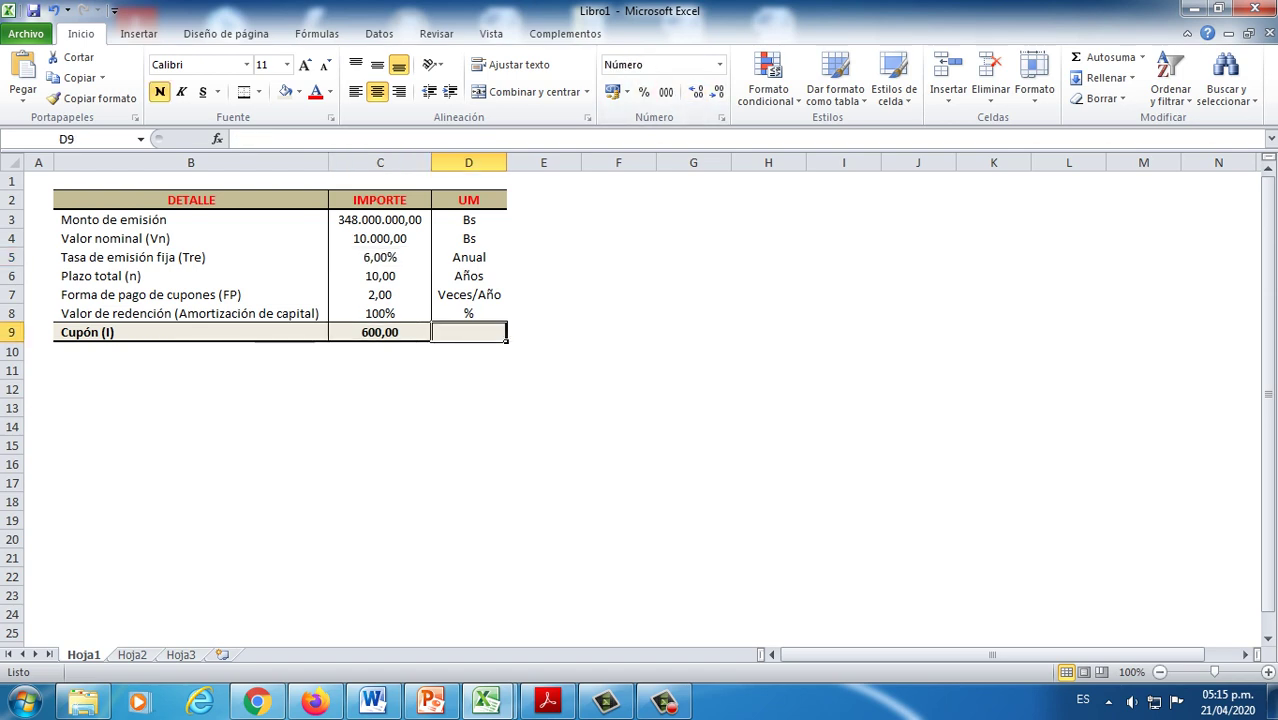
type("Bs")
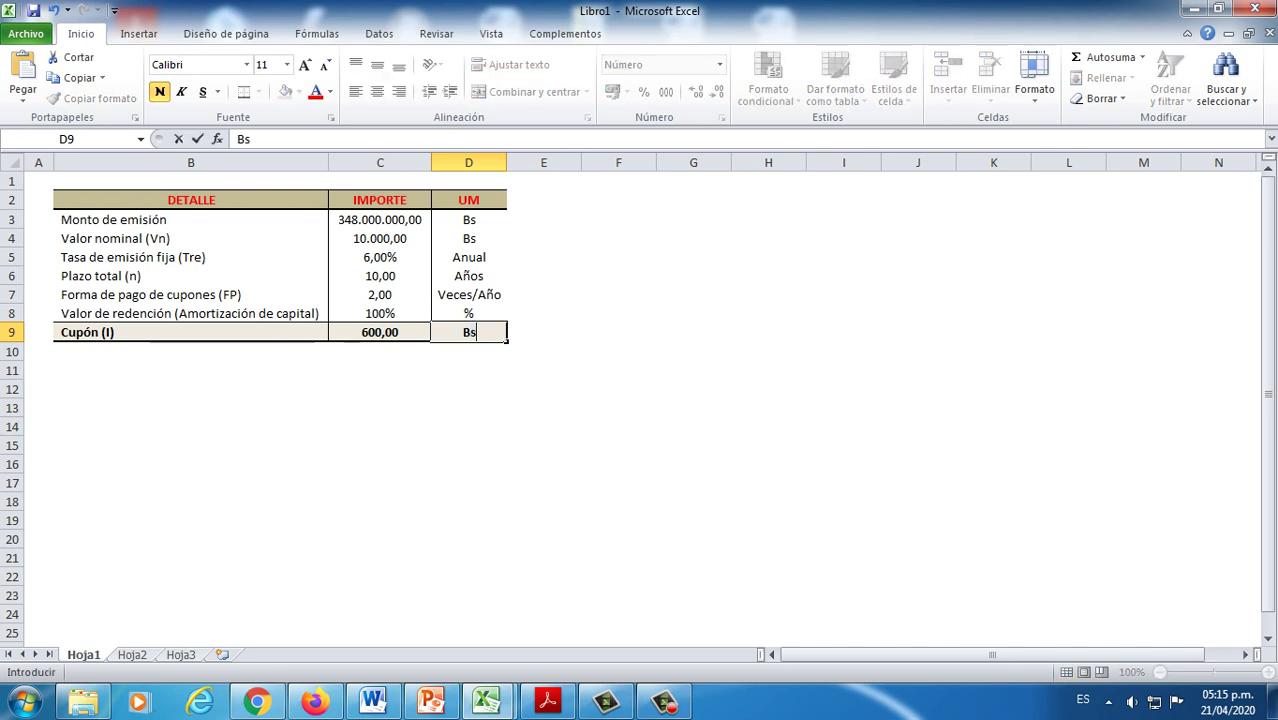
type("/Añp")
key("BackSpace")
type("o")
left_click(191, 370)
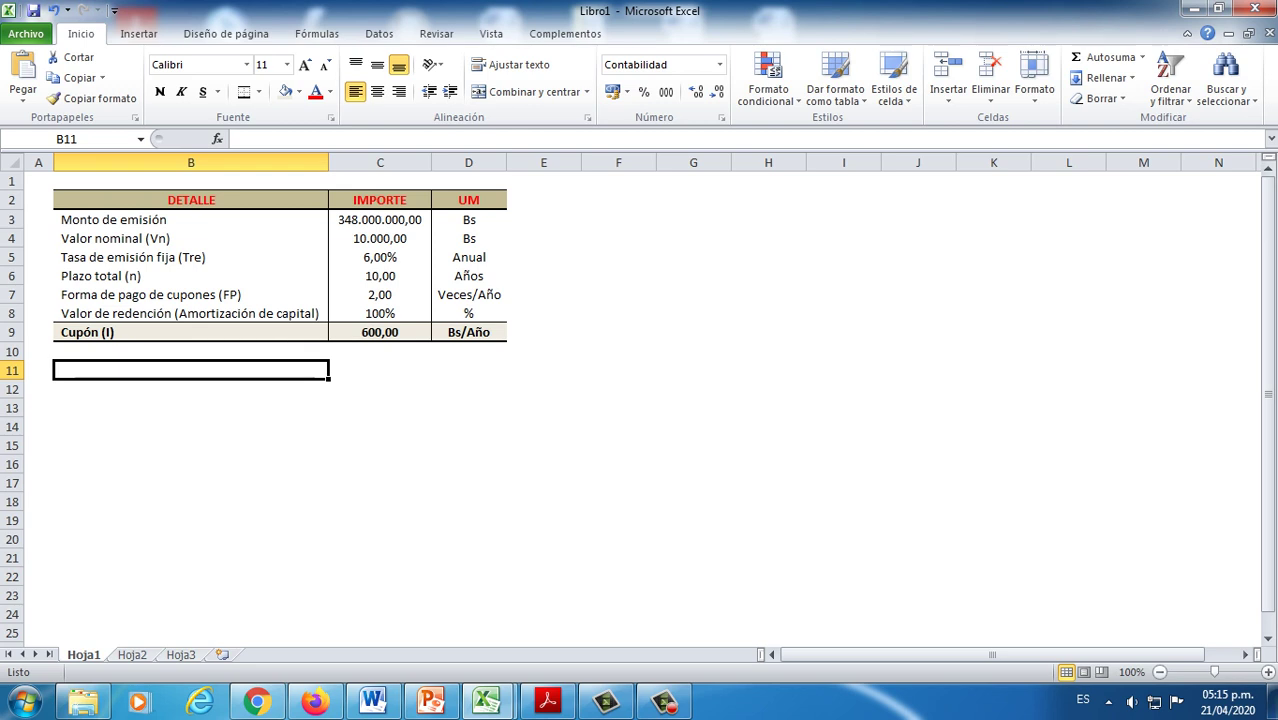
Step: Slightly reduce the height of empty row 1 above the bond data table
left_click_drag(12, 190, 12, 182)
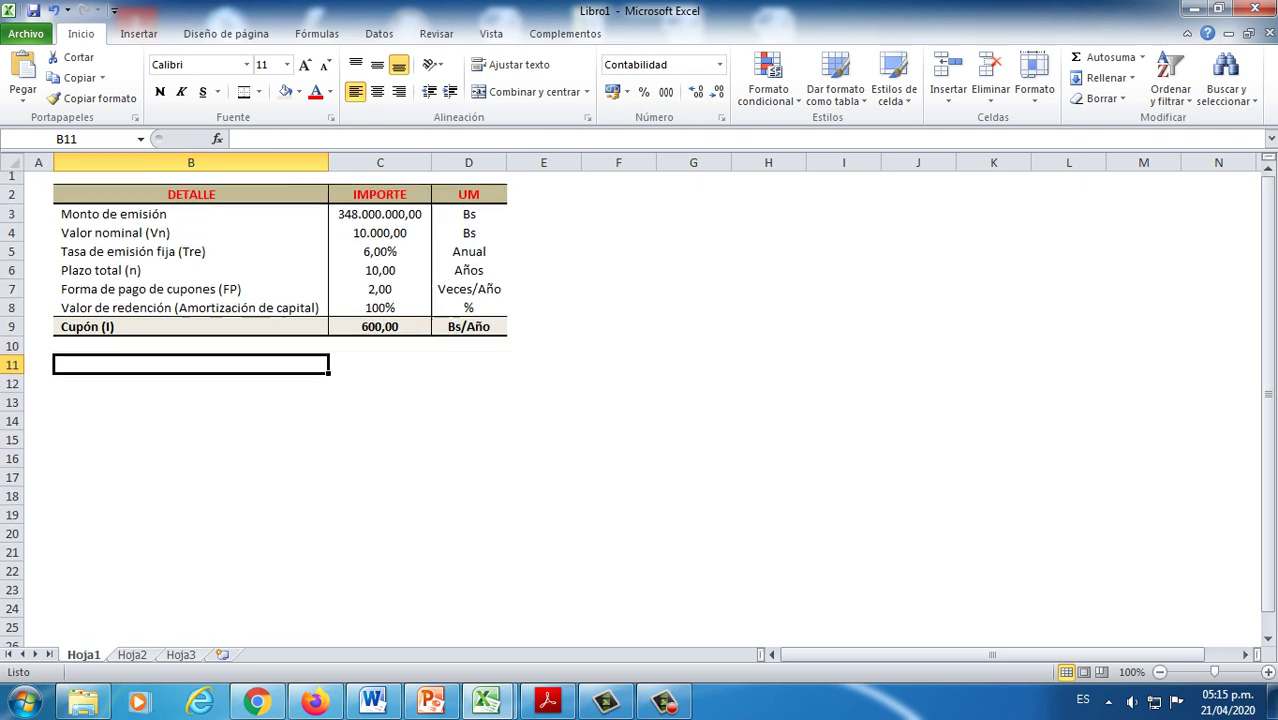
left_click_drag(191, 194, 469, 308)
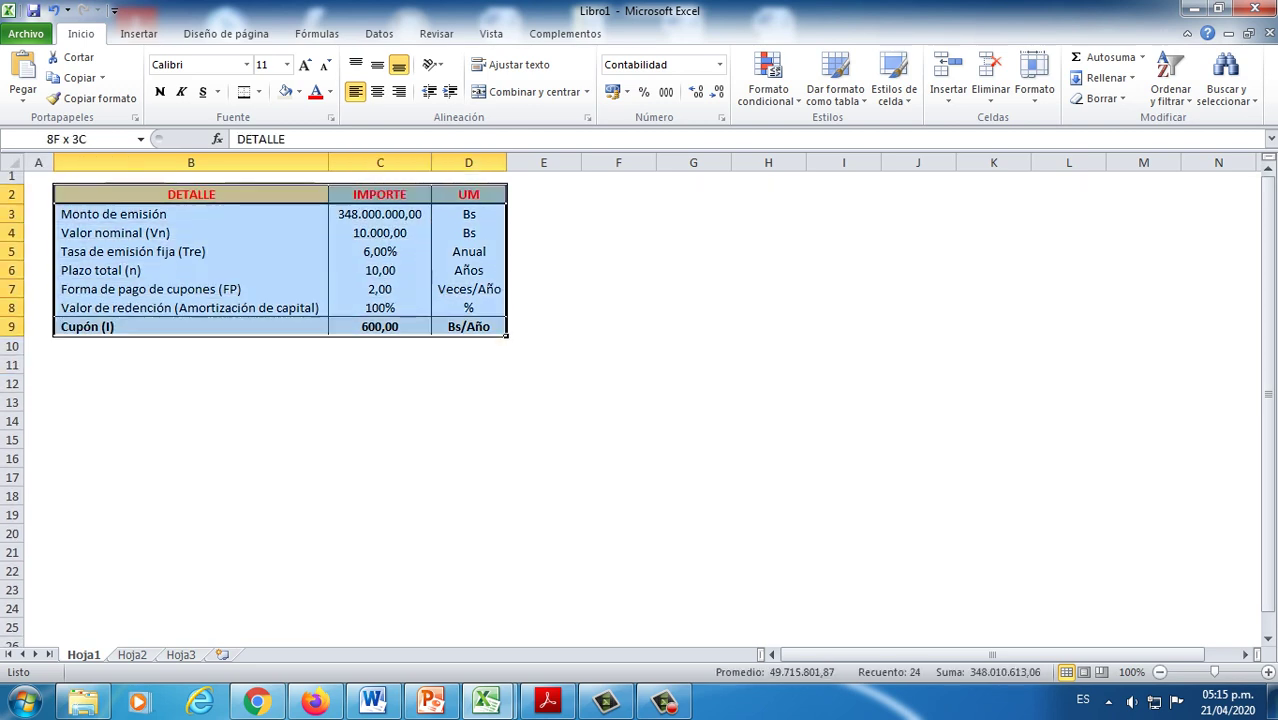
left_click(380, 289)
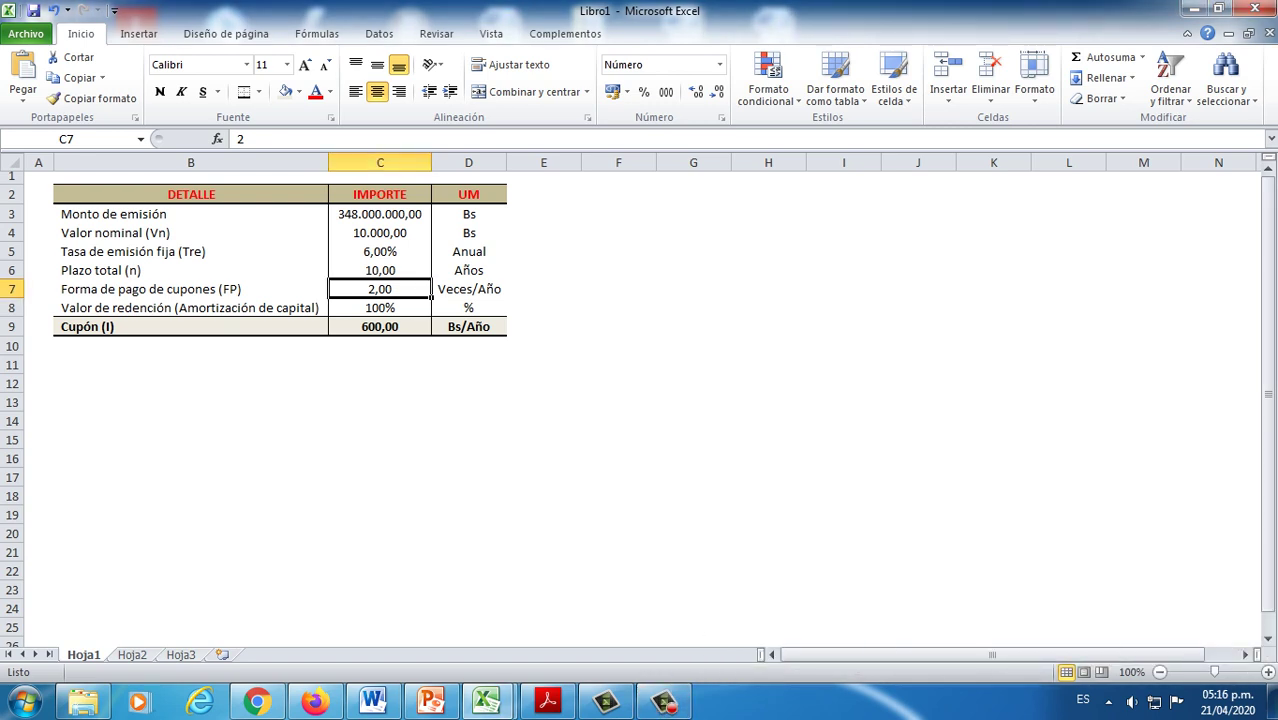
left_click(190, 364)
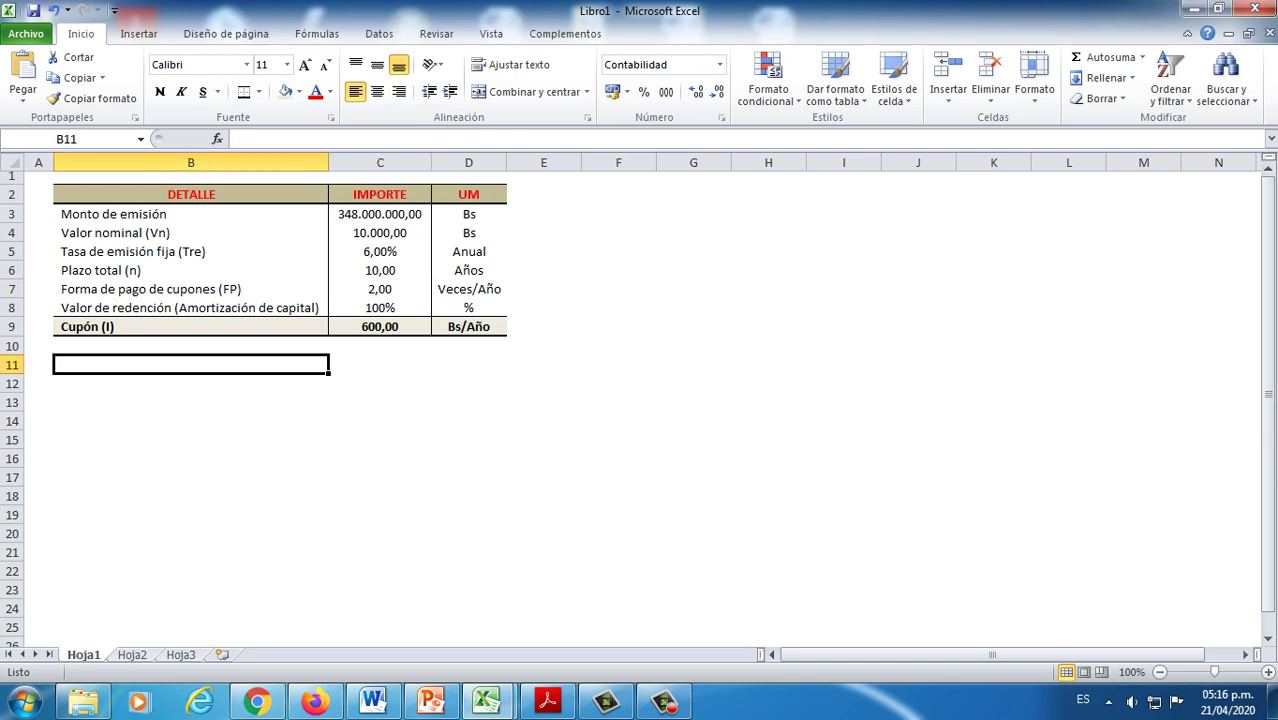
Step: Switch to the Word document "Caso - Valuación de Bonos" and copy question a) about the bond's value at a 6% yield
mouse_move(372, 700)
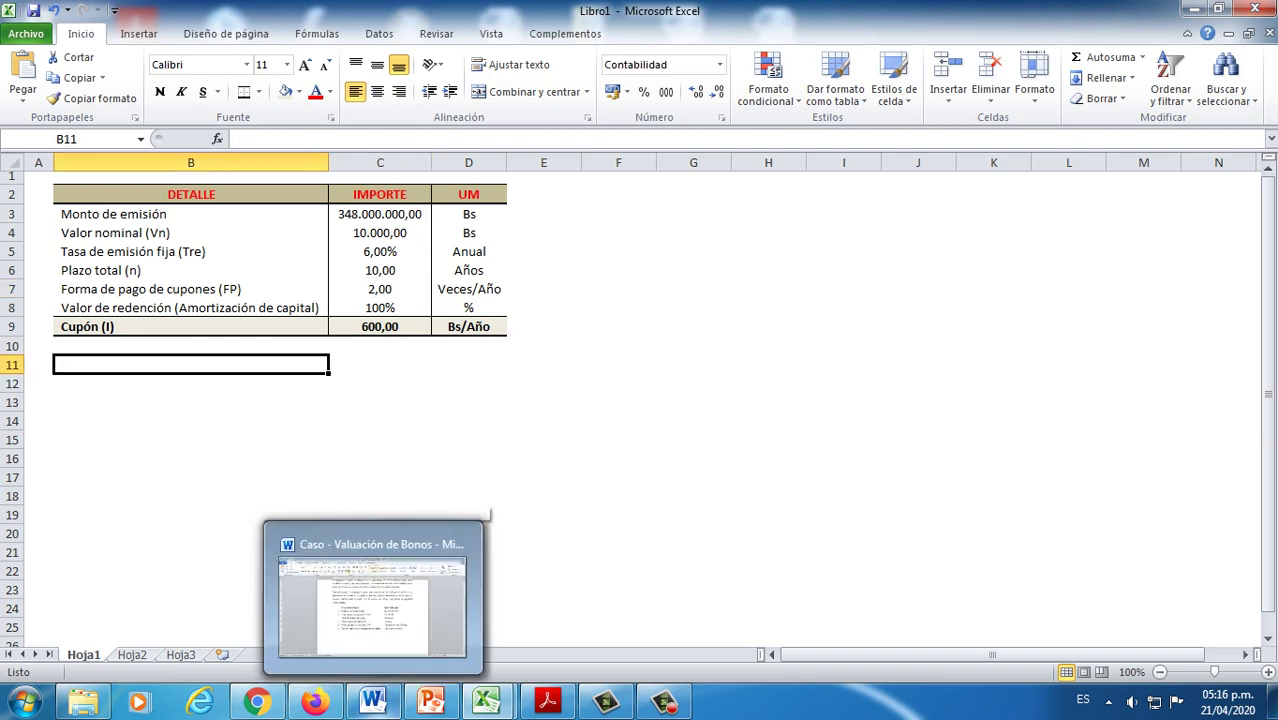
left_click(372, 600)
scroll(640, 400, "down", 10)
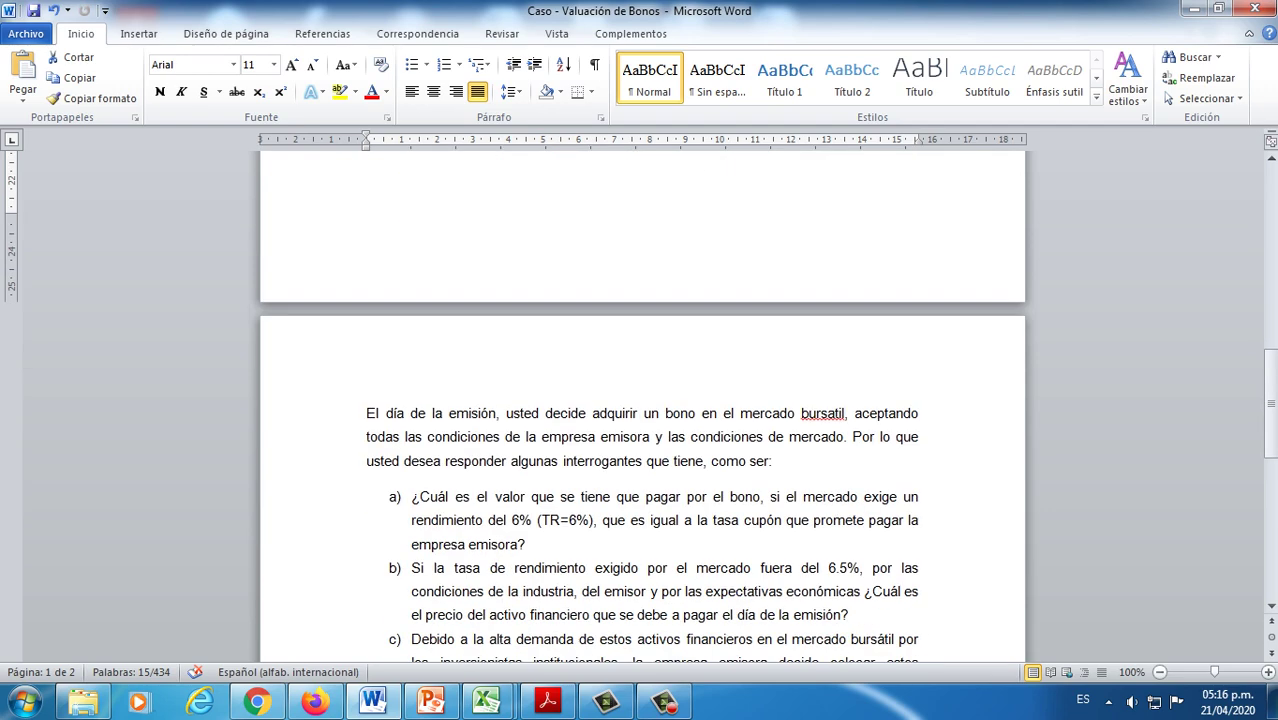
left_click_drag(525, 410, 411, 362)
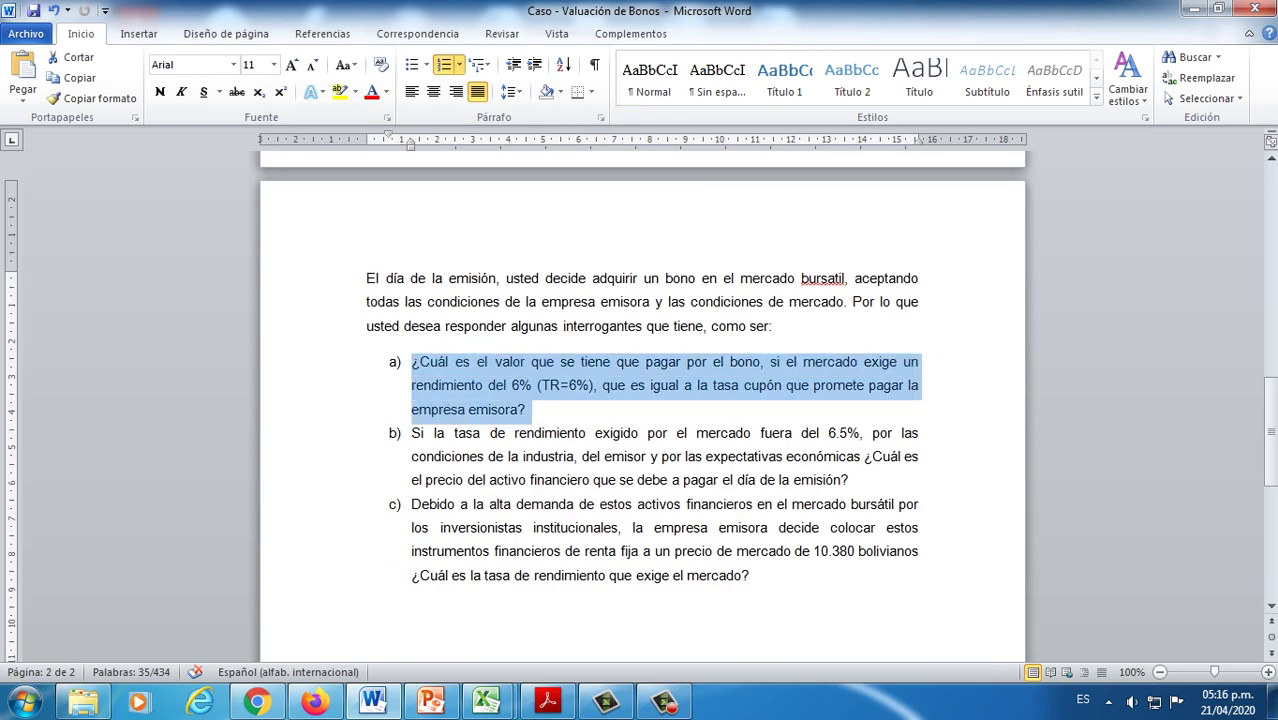
key("ctrl+c")
Step: Return to the Excel workbook Libro1 and merge and center B11:D13, with middle vertical alignment and wrapped text
left_click(487, 700)
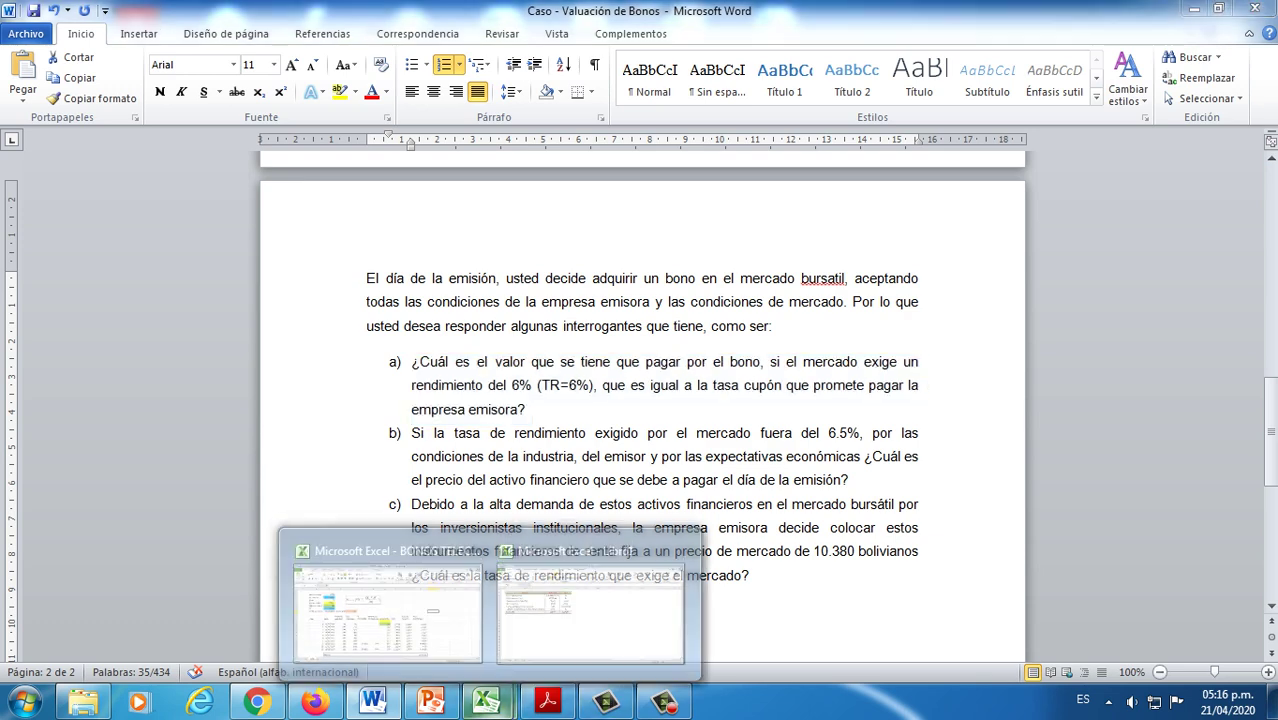
left_click(590, 605)
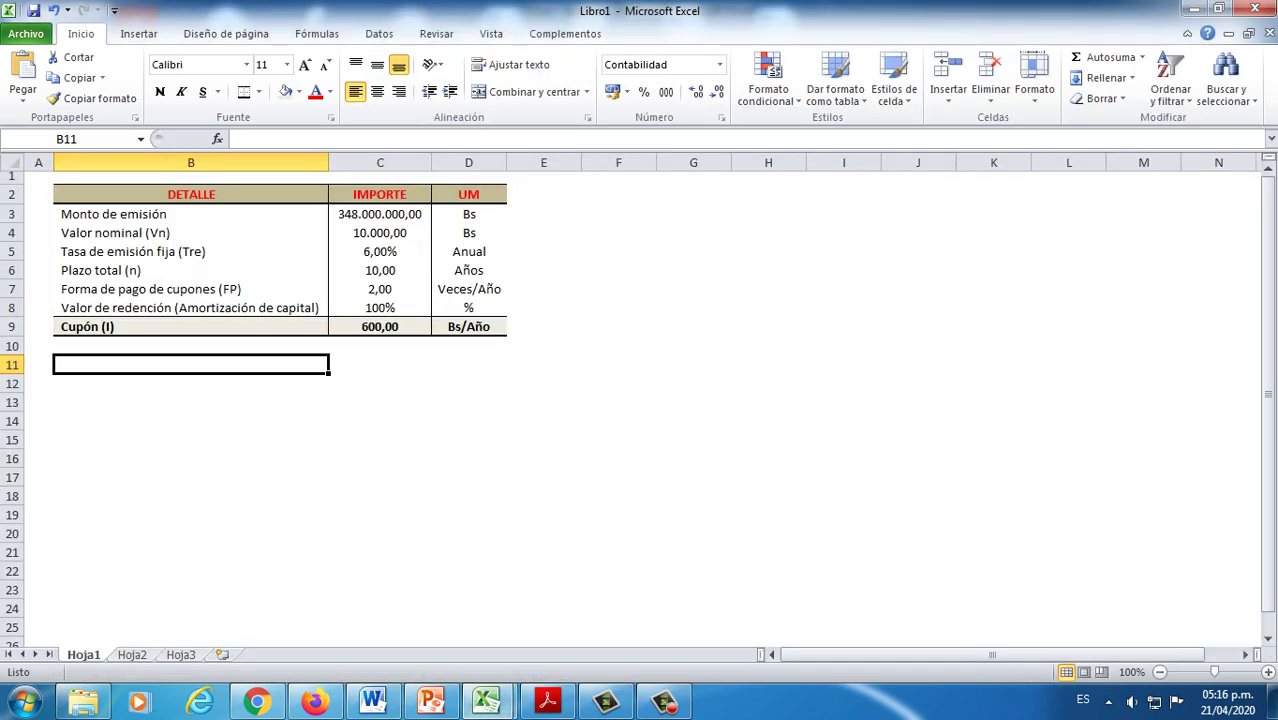
left_click_drag(190, 364, 470, 404)
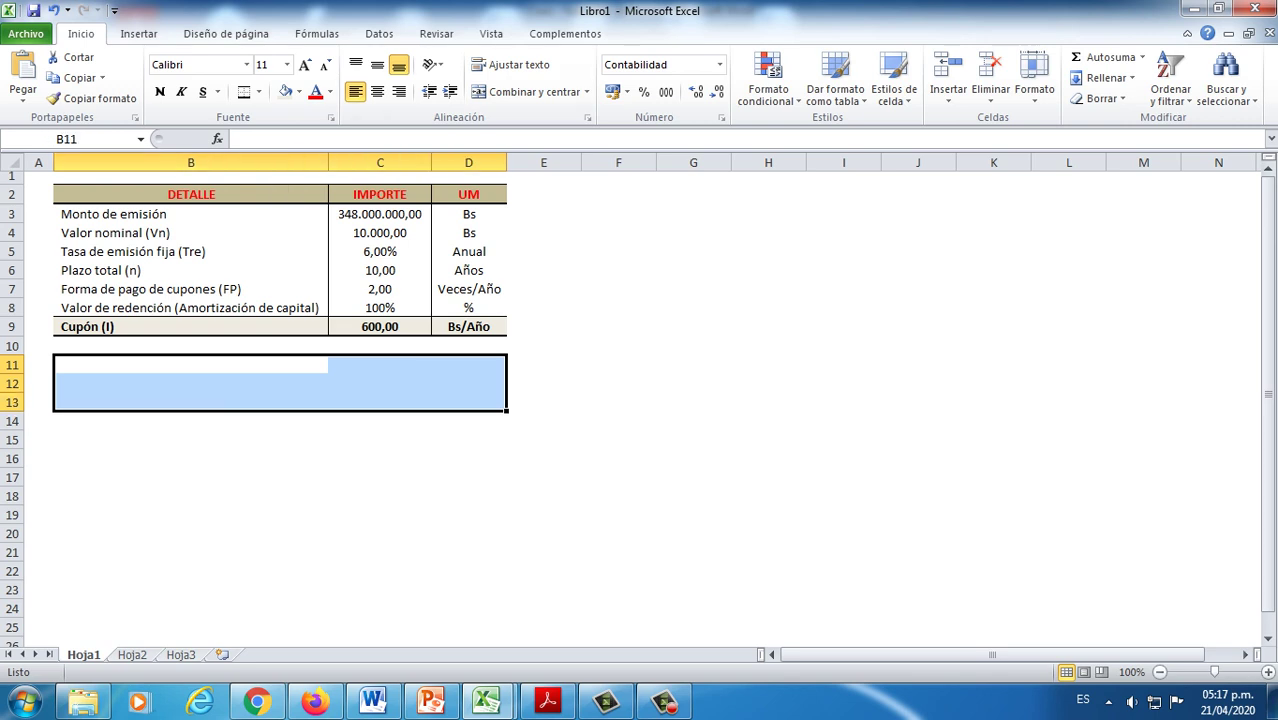
left_click(528, 91)
left_click(377, 64)
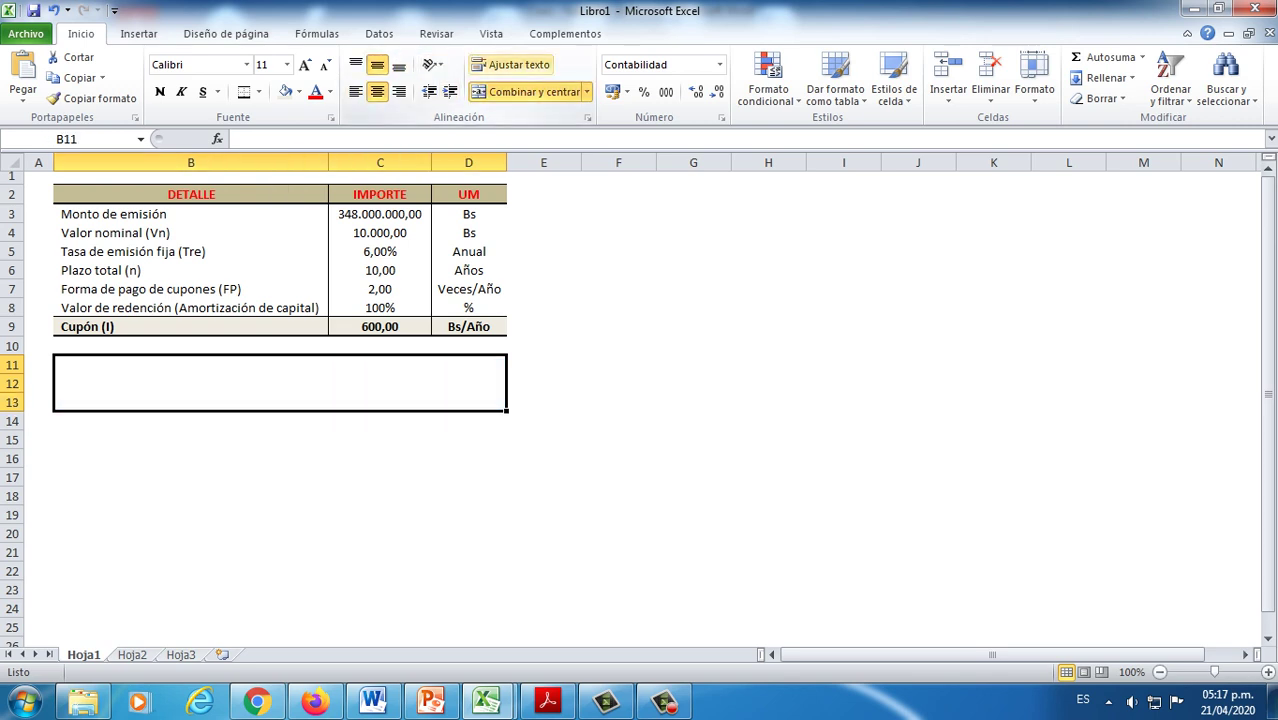
left_click(510, 64)
Step: Paste the copied text of question a) into the merged cell B11:D13
key("ctrl+v")
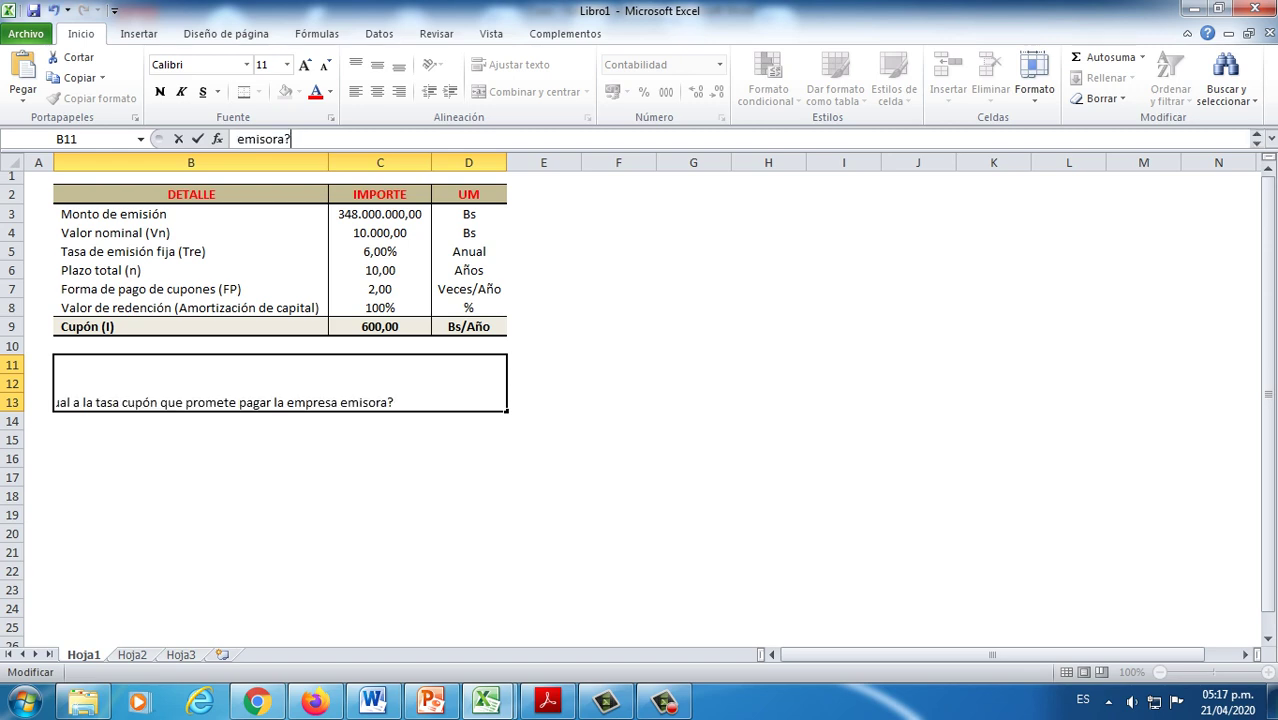
key("Return")
key("Up")
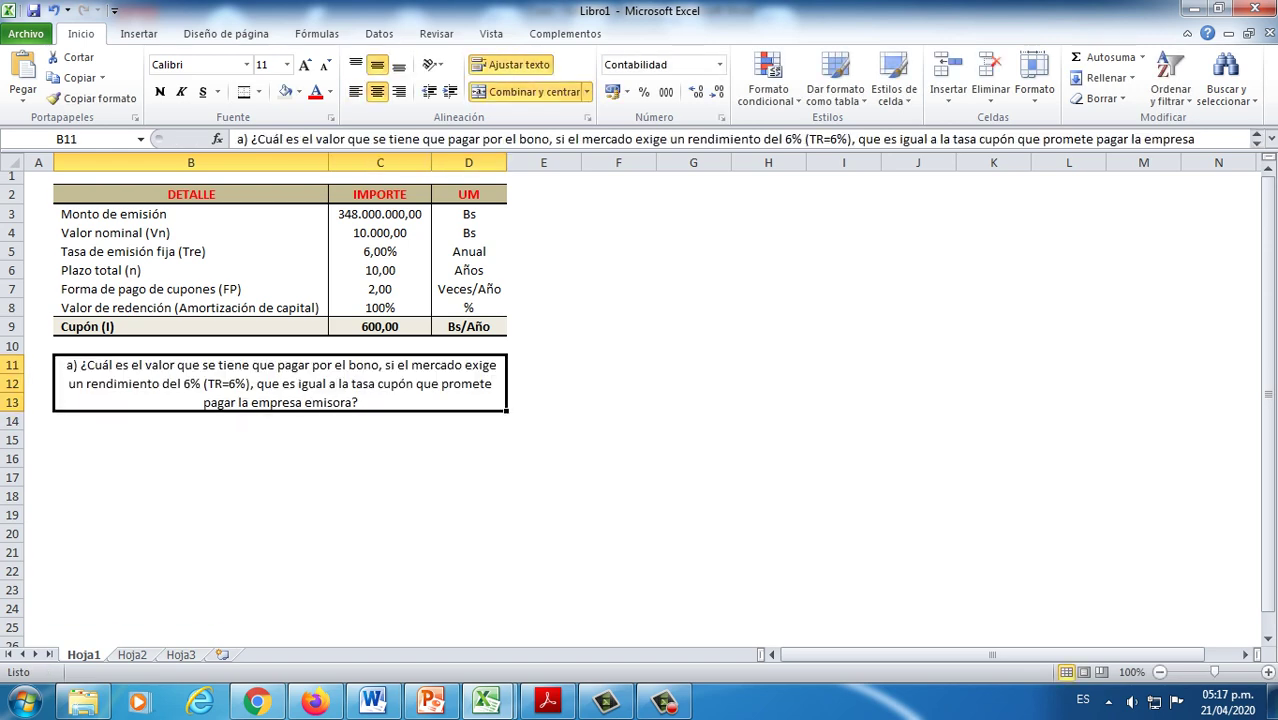
Step: Try to make only the "a)" marker at the start of the question bold and red
double_click(78, 365)
left_click_drag(55, 365, 69, 365)
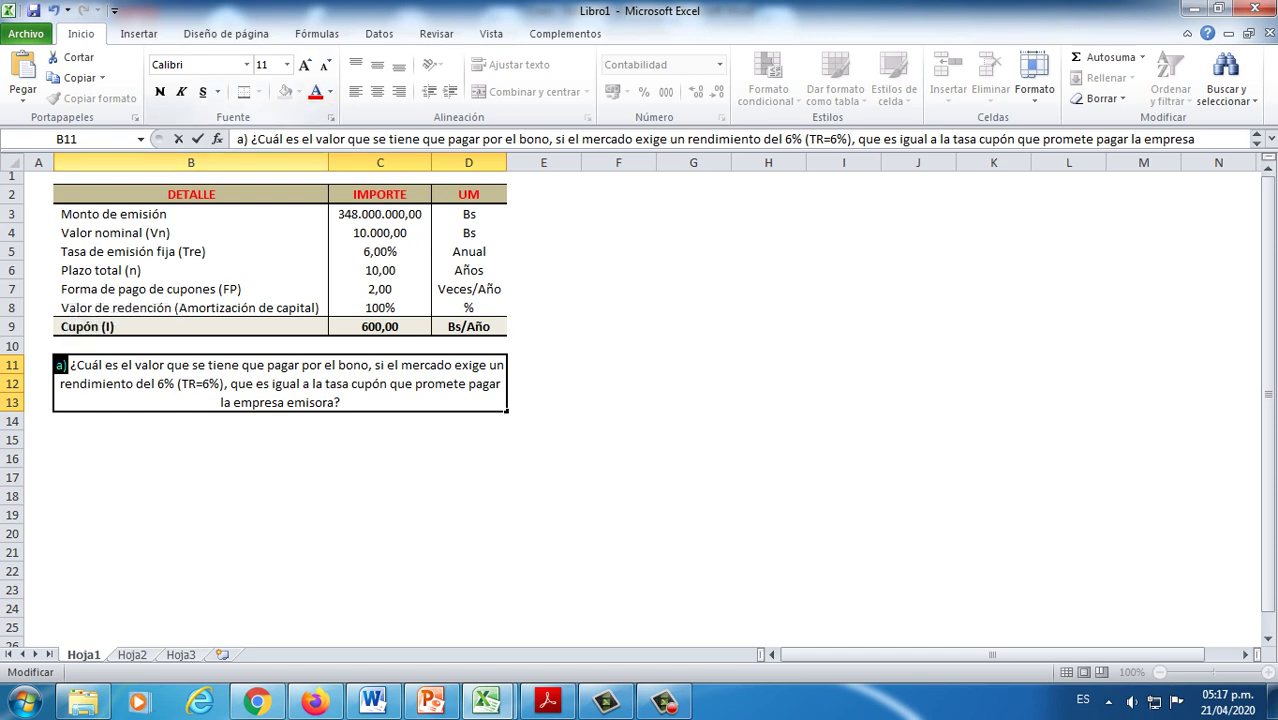
key("ctrl+n")
left_click(191, 458)
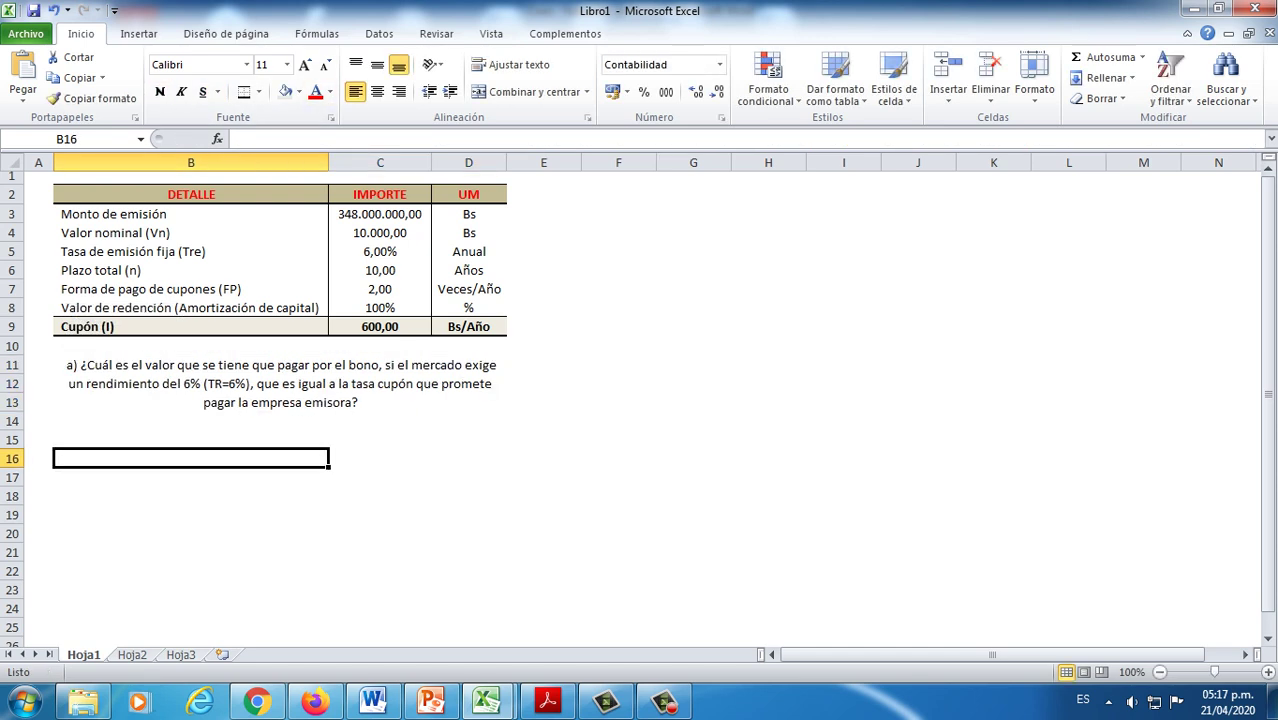
Step: Replace the "a)" marker at the start of the question in B11 with "A)"
double_click(78, 365)
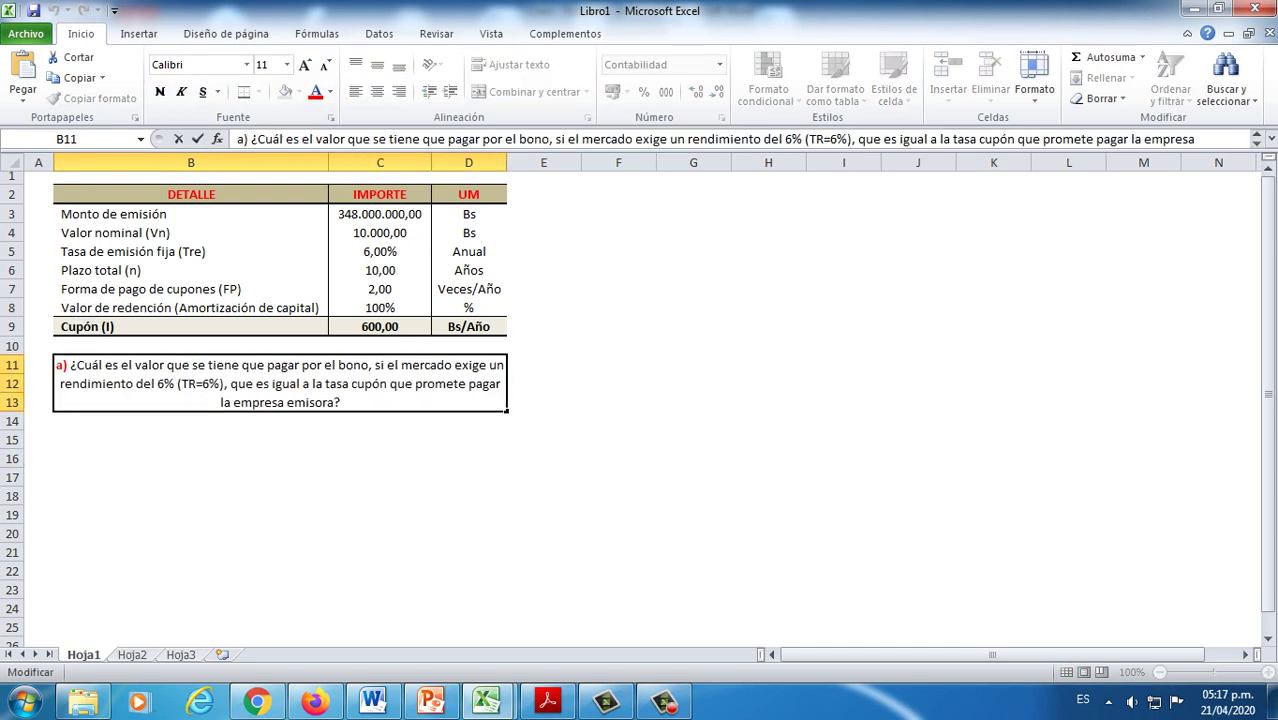
key("shift+Home")
key("BackSpace")
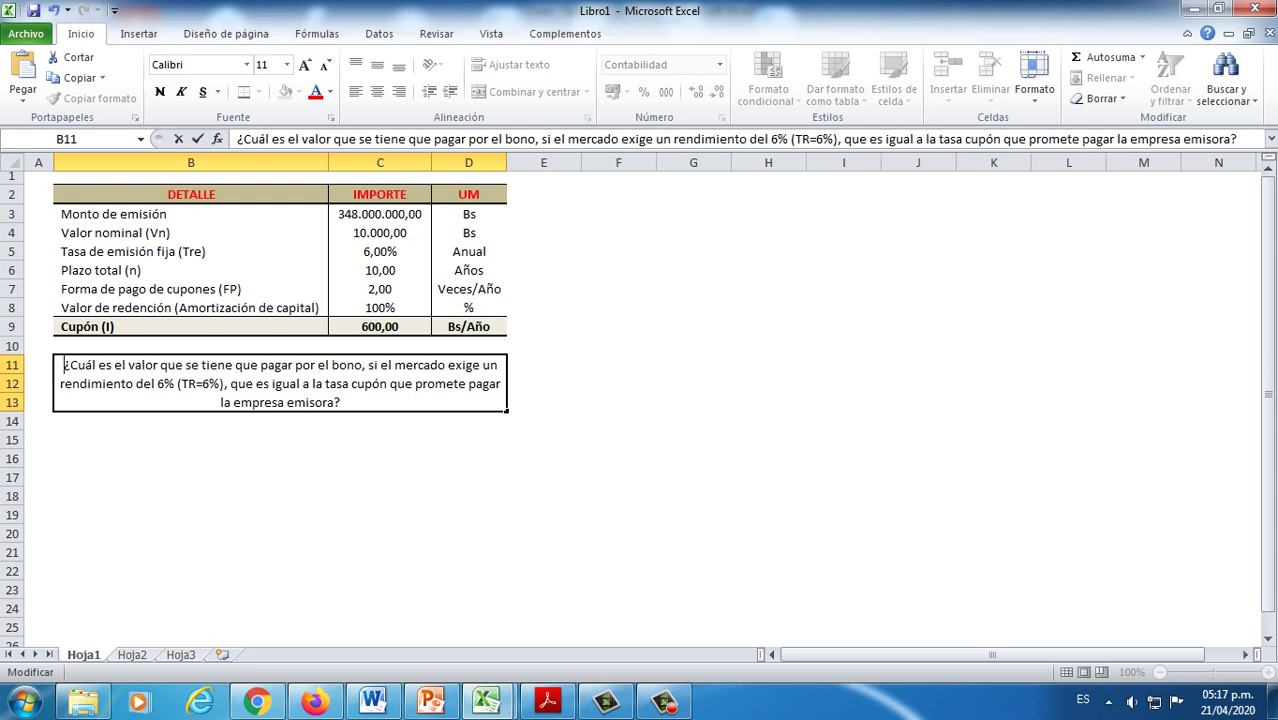
type("A)")
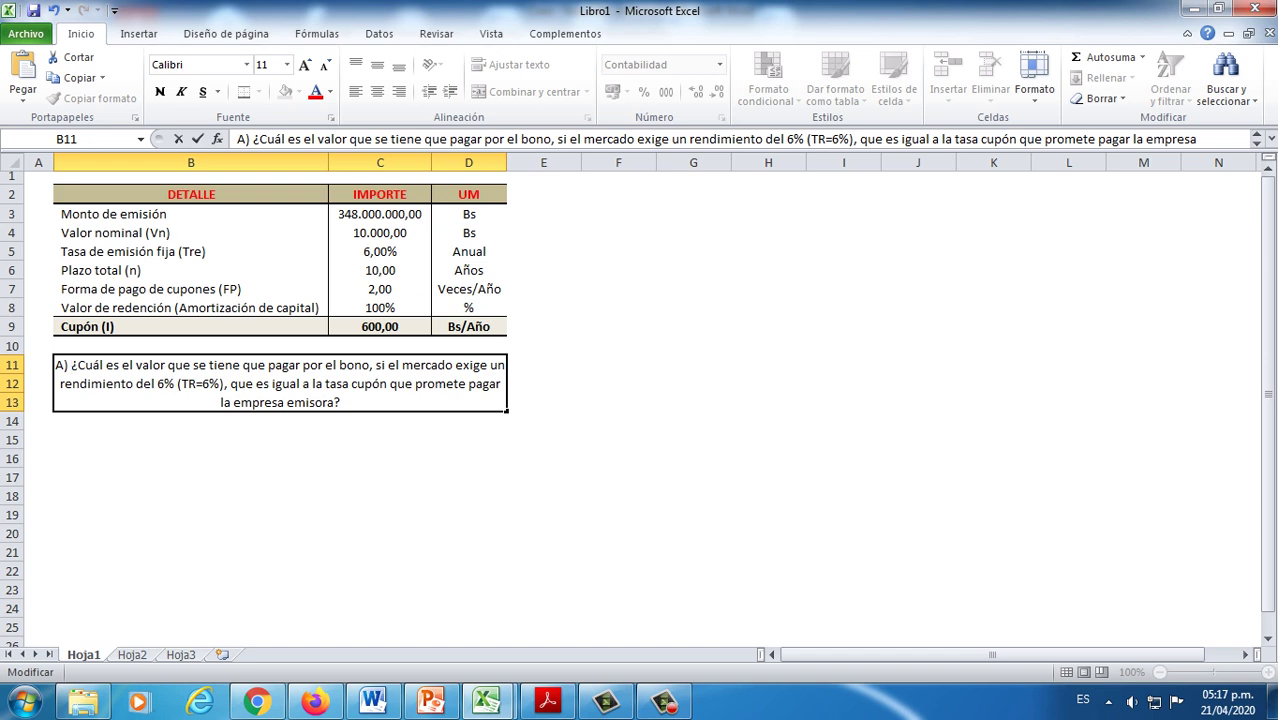
key("Return")
key("Up")
Step: Try to format only the "A)" marker of the question in B11 as bold red
double_click(71, 366)
left_click_drag(56, 366, 69, 366)
left_click(315, 91)
left_click(159, 91)
left_click(190, 515)
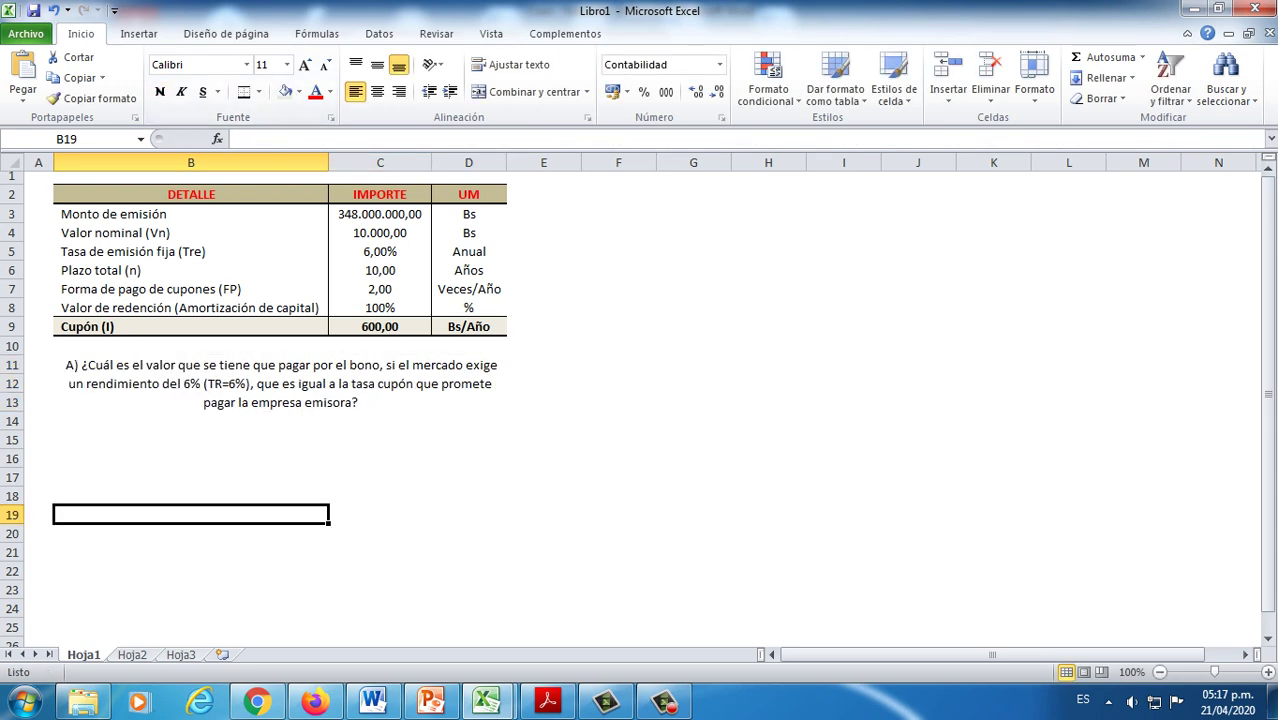
Step: Compare the 6% market yield in question a) with the fixed issue rate in C5
left_click(280, 383)
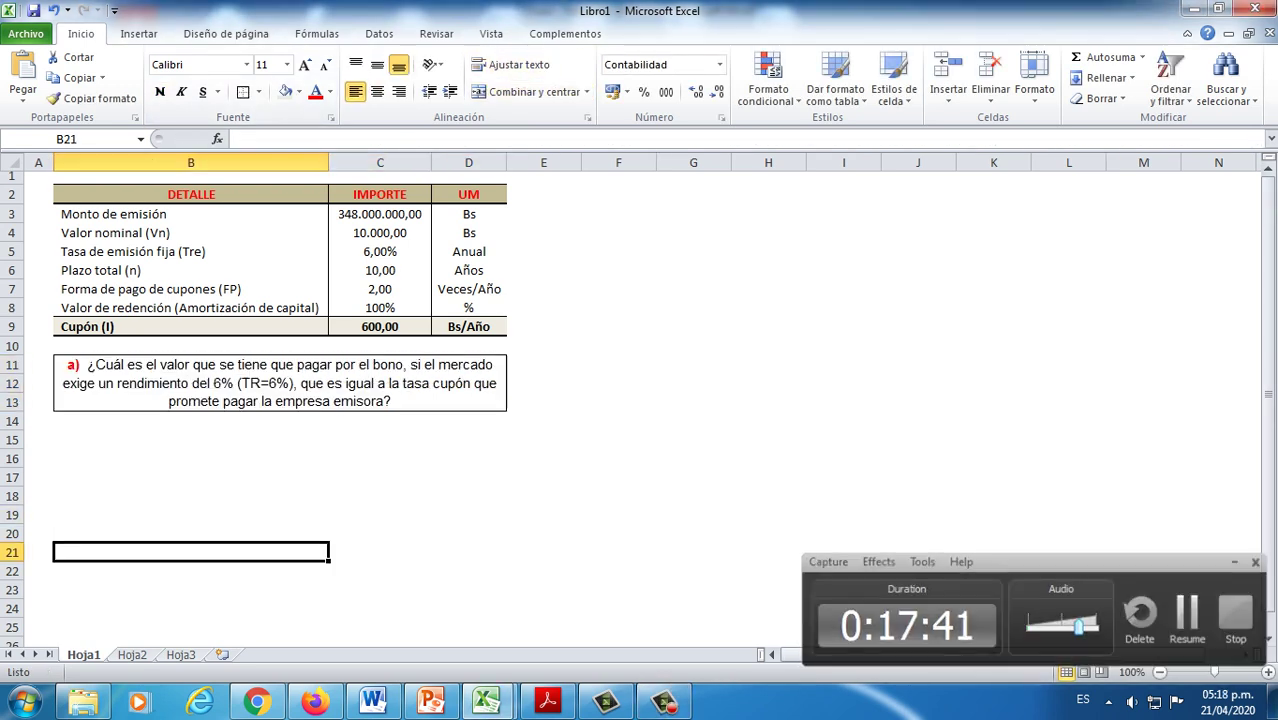
left_click(280, 383)
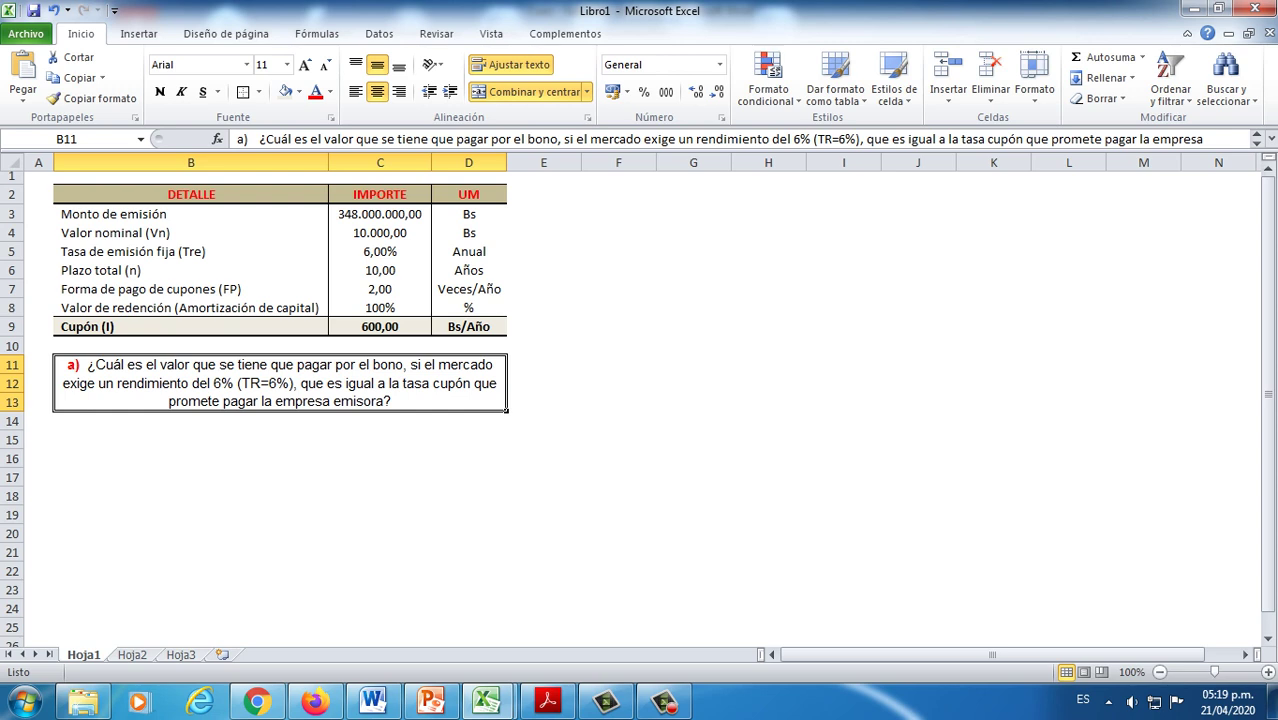
key("F2")
left_click_drag(214, 384, 234, 384)
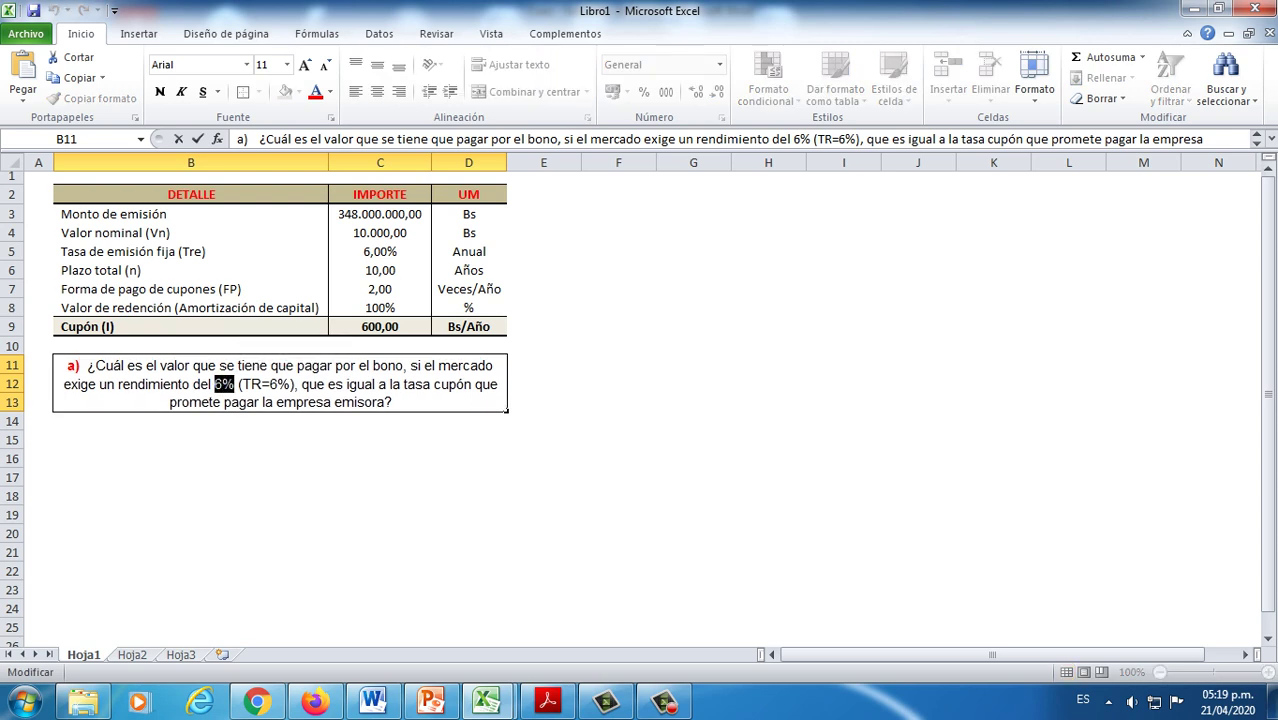
left_click(380, 252)
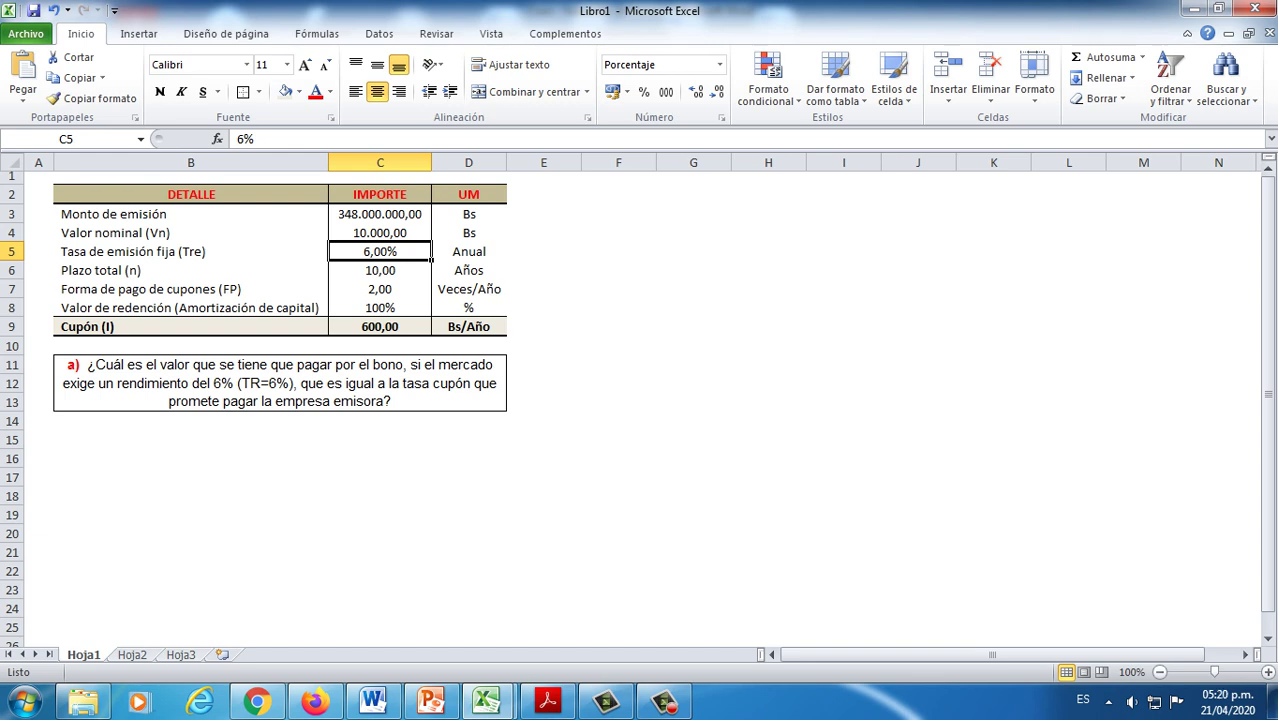
left_click(280, 383)
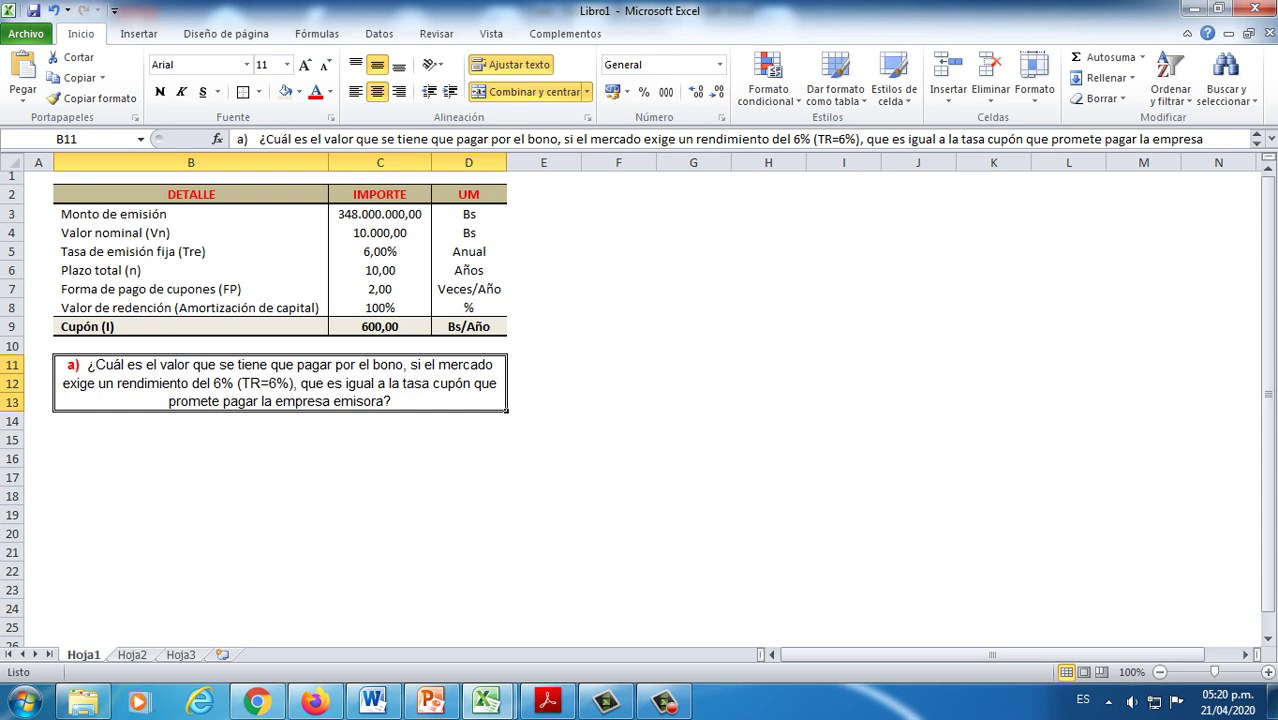
Step: Narrow column E to a slim gap beside the bond table and enter the header "Cupón" in F2
left_click(618, 194)
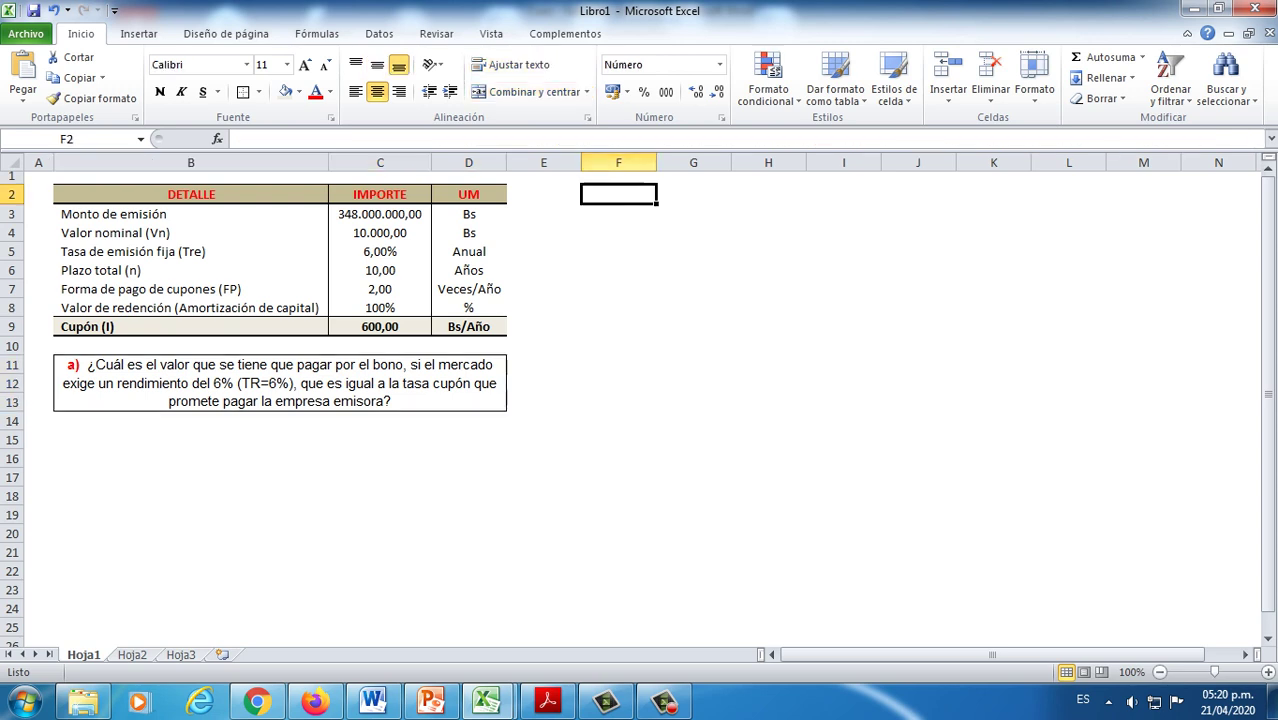
left_click_drag(581, 162, 537, 162)
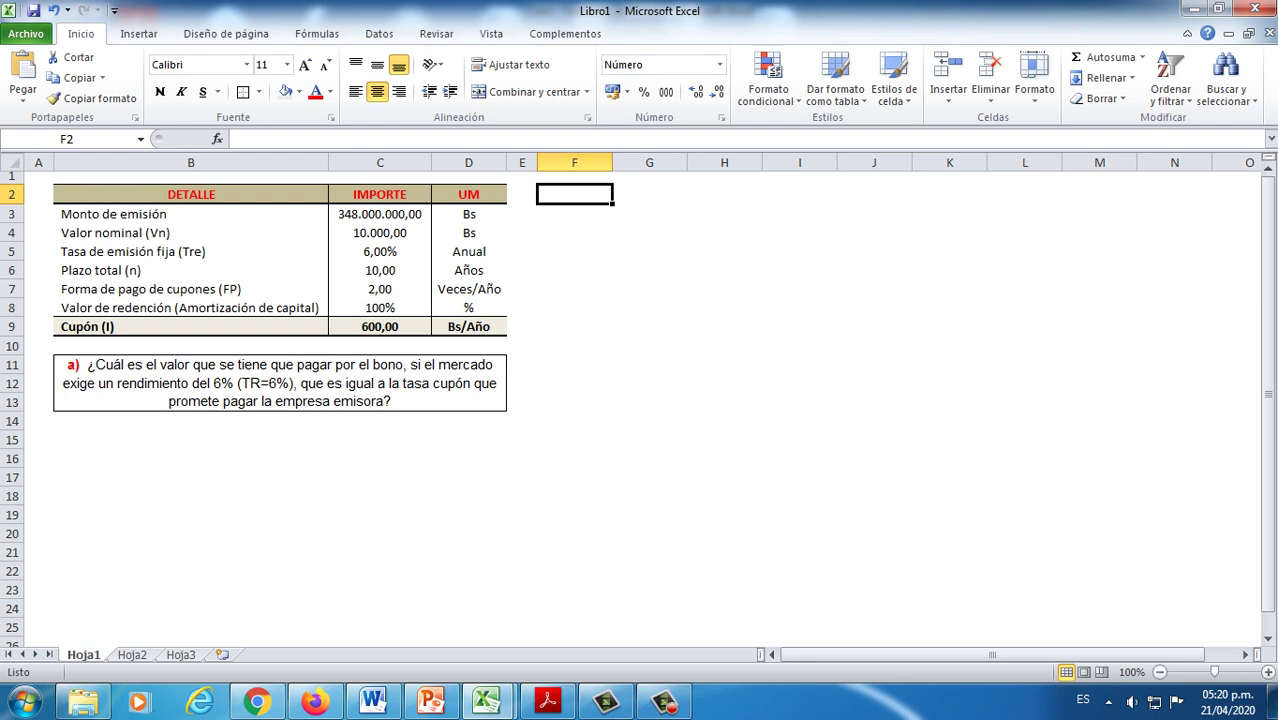
type("Cupo")
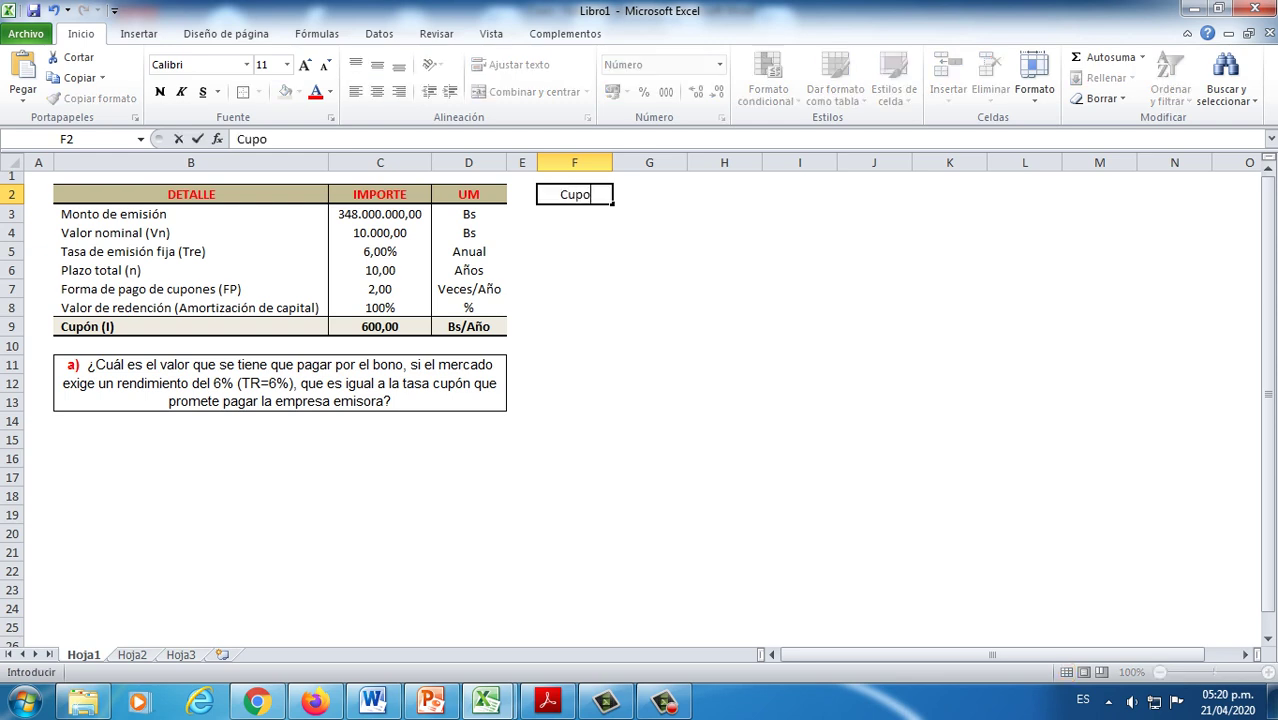
type("nes")
key("BackSpace")
key("BackSpace")
key("BackSpace")
key("BackSpace")
type("ón")
key("Tab")
Step: Enter the headers "Fecha" in G2 and "Periodo de pago (días)" in H2
type("Fecha")
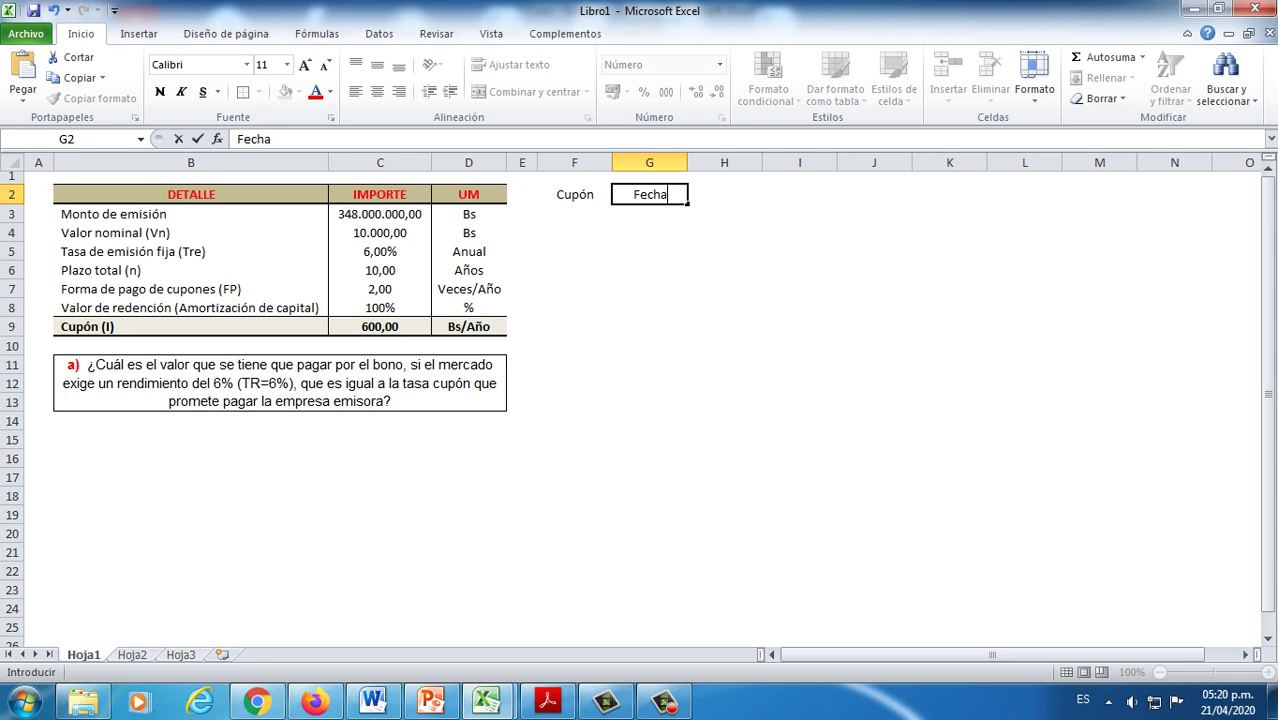
key("Tab")
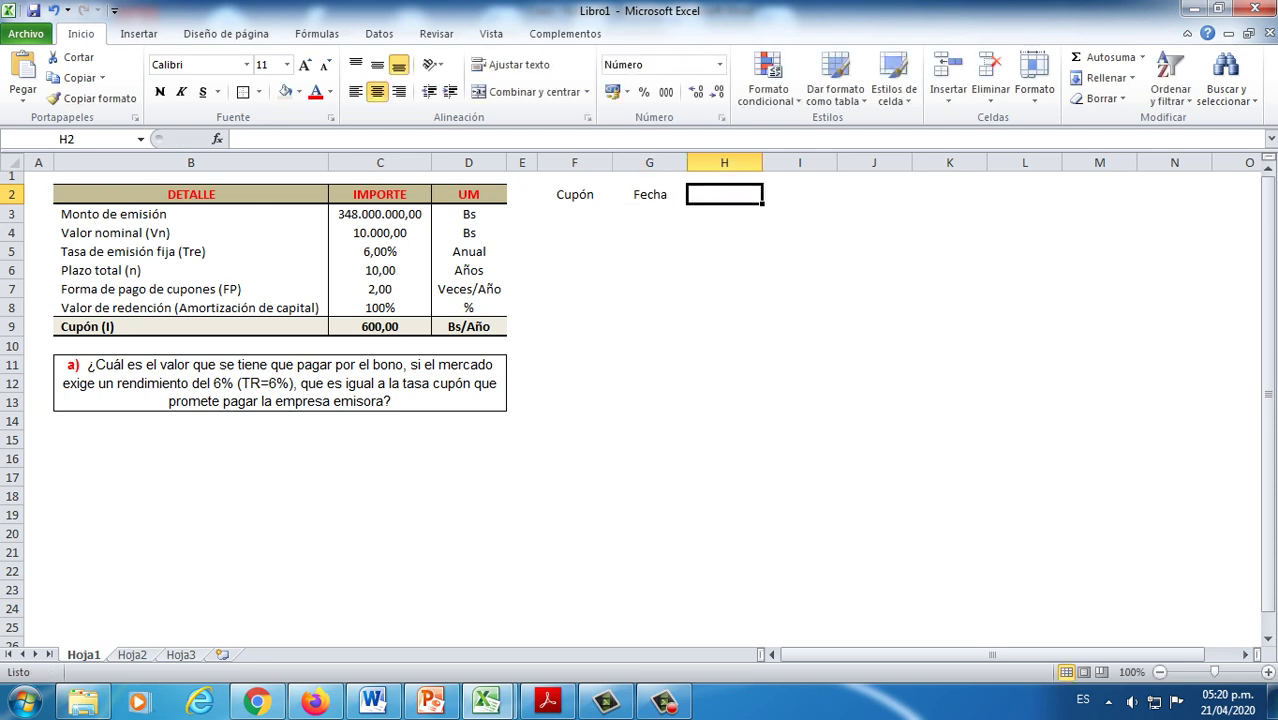
type("P")
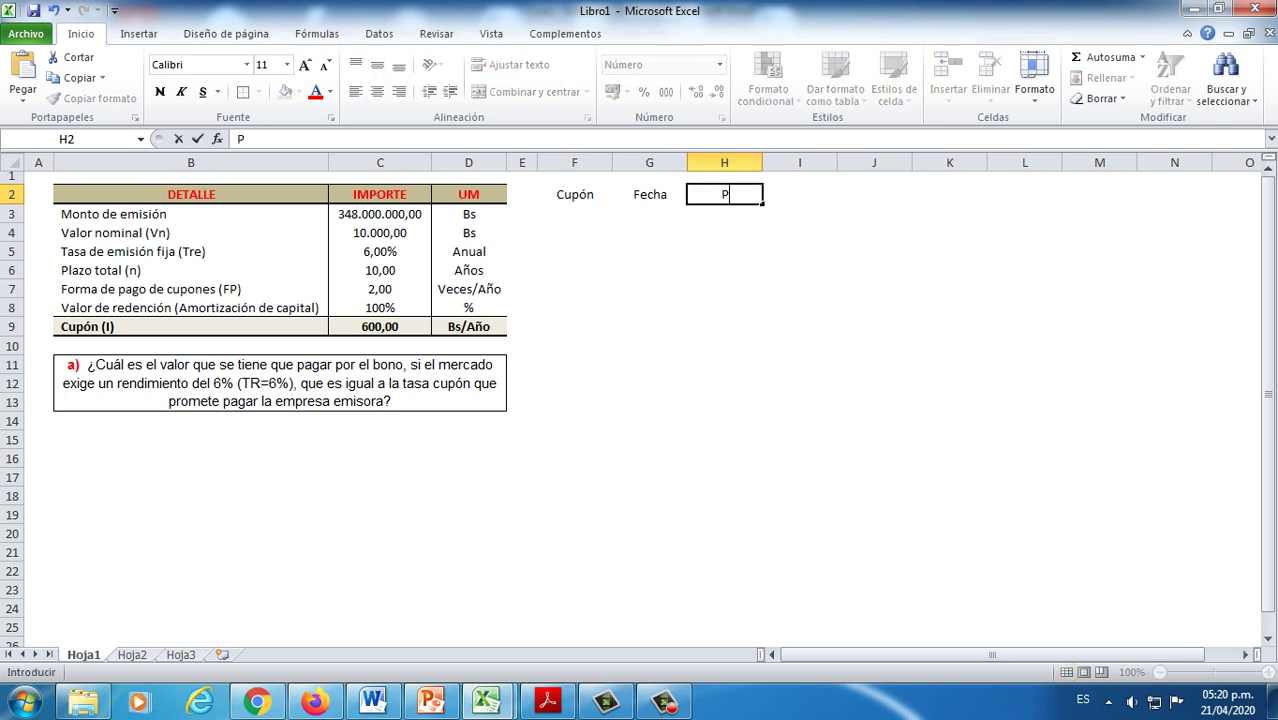
type("eriodo de pag")
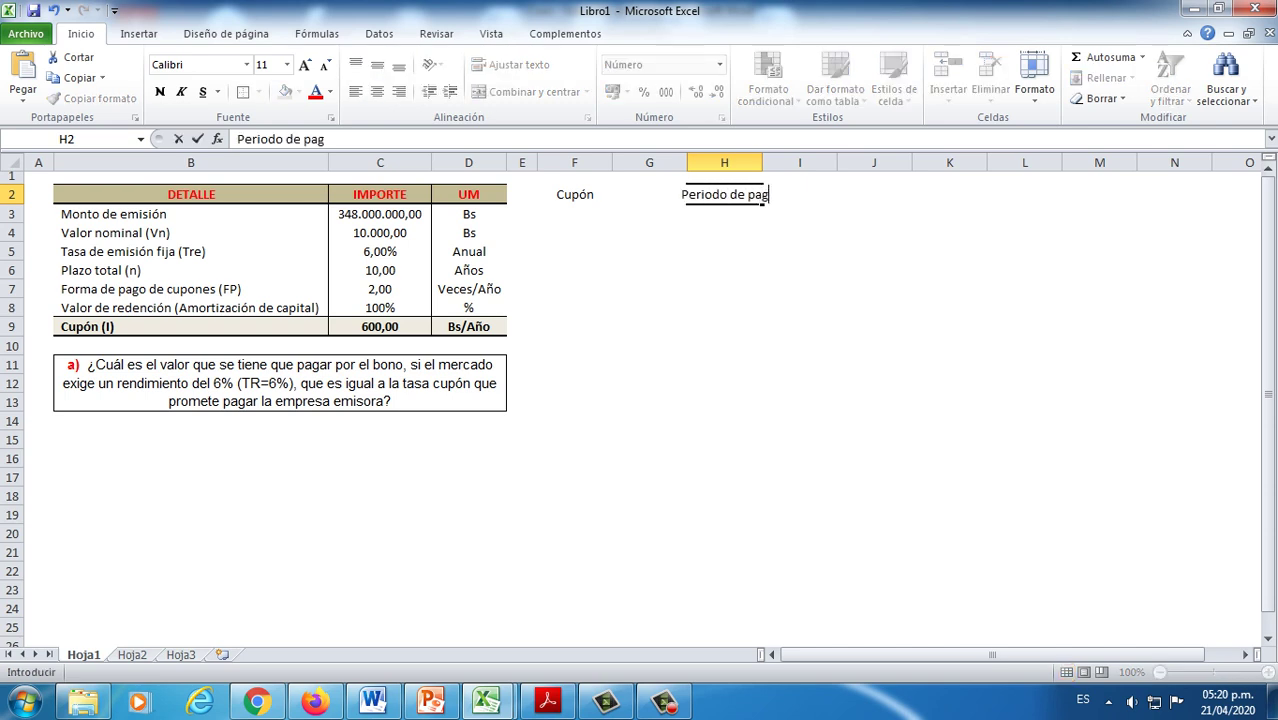
type("o (días)")
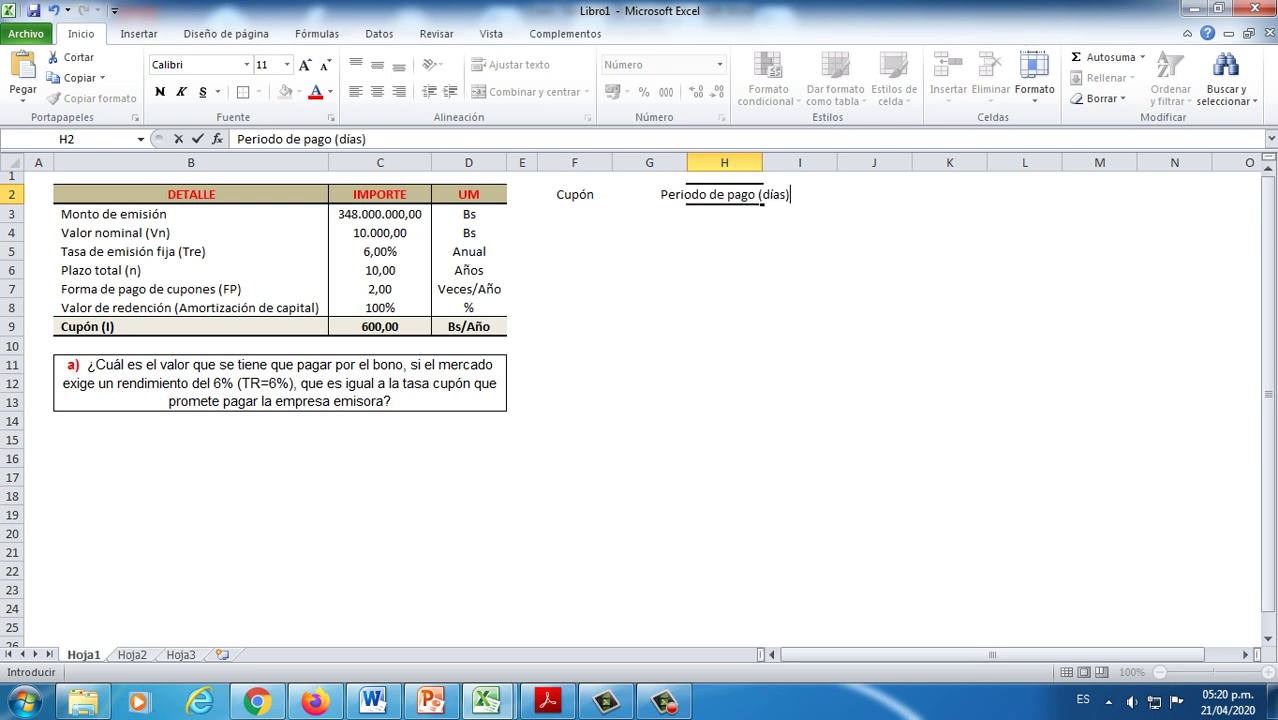
key("Return")
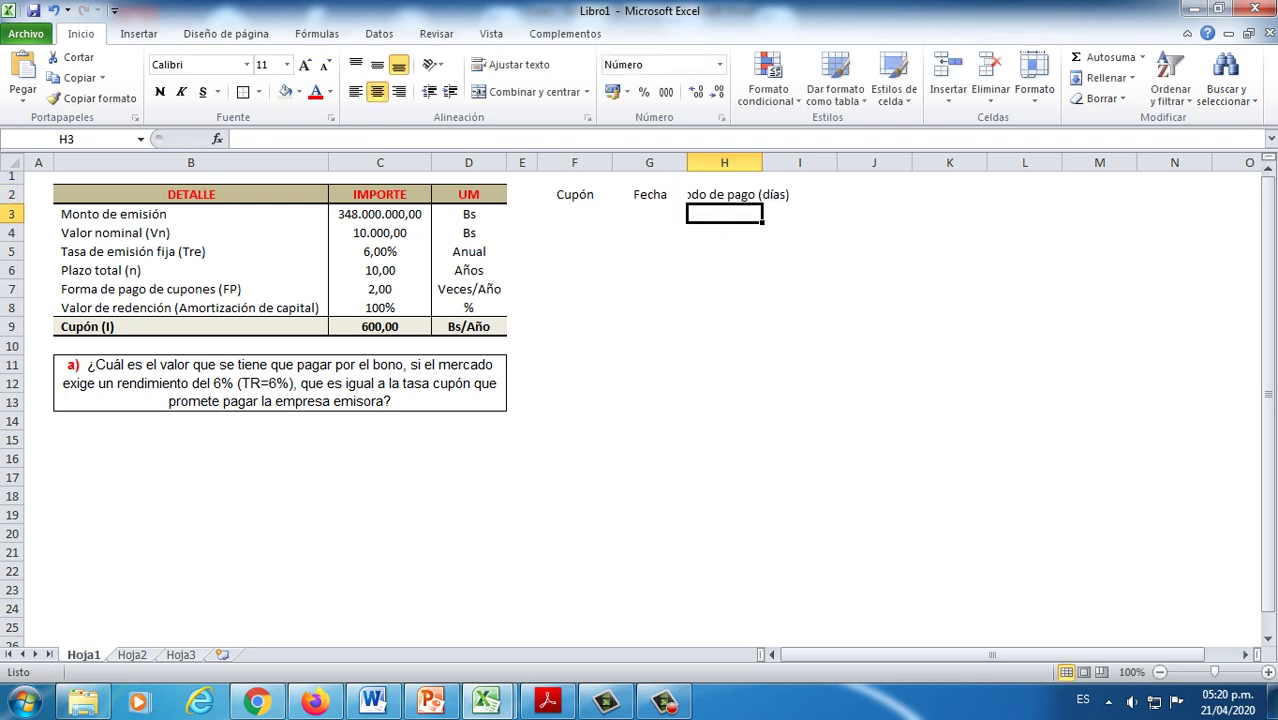
left_click(799, 195)
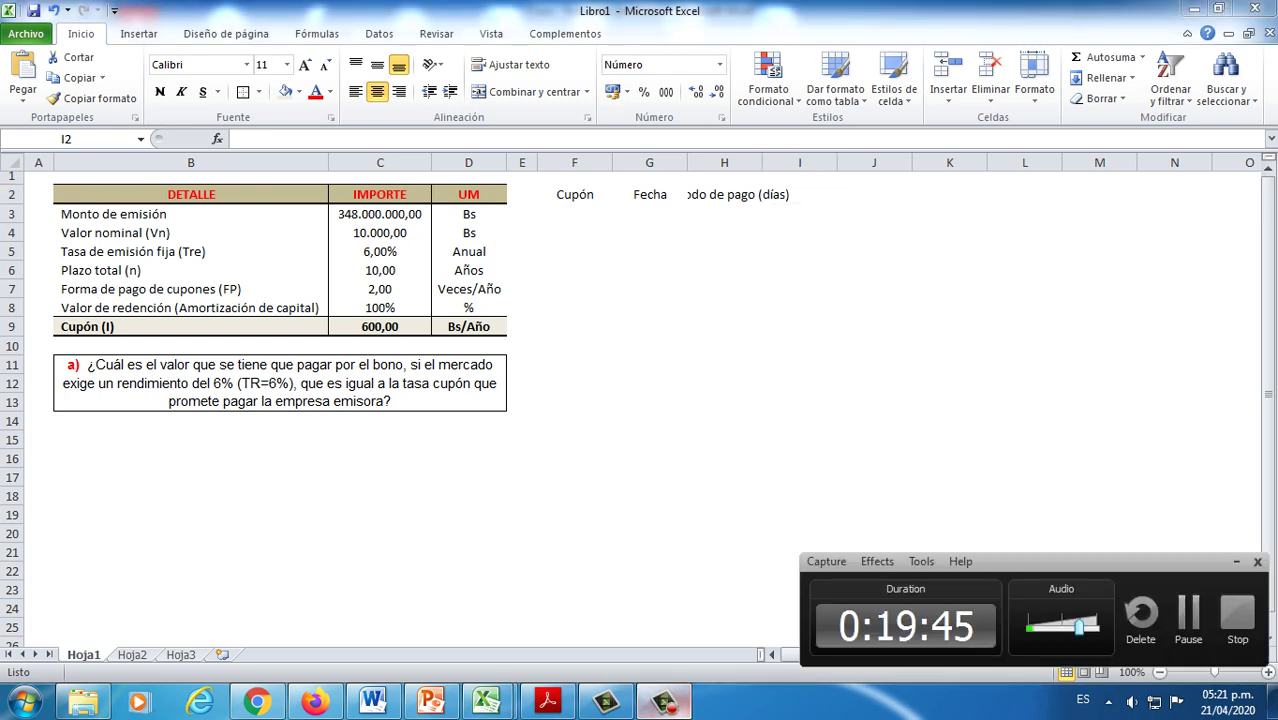
Step: Widen column H slightly and wrap the text of the "Periodo de pago (días)" header in H2
left_click(724, 194)
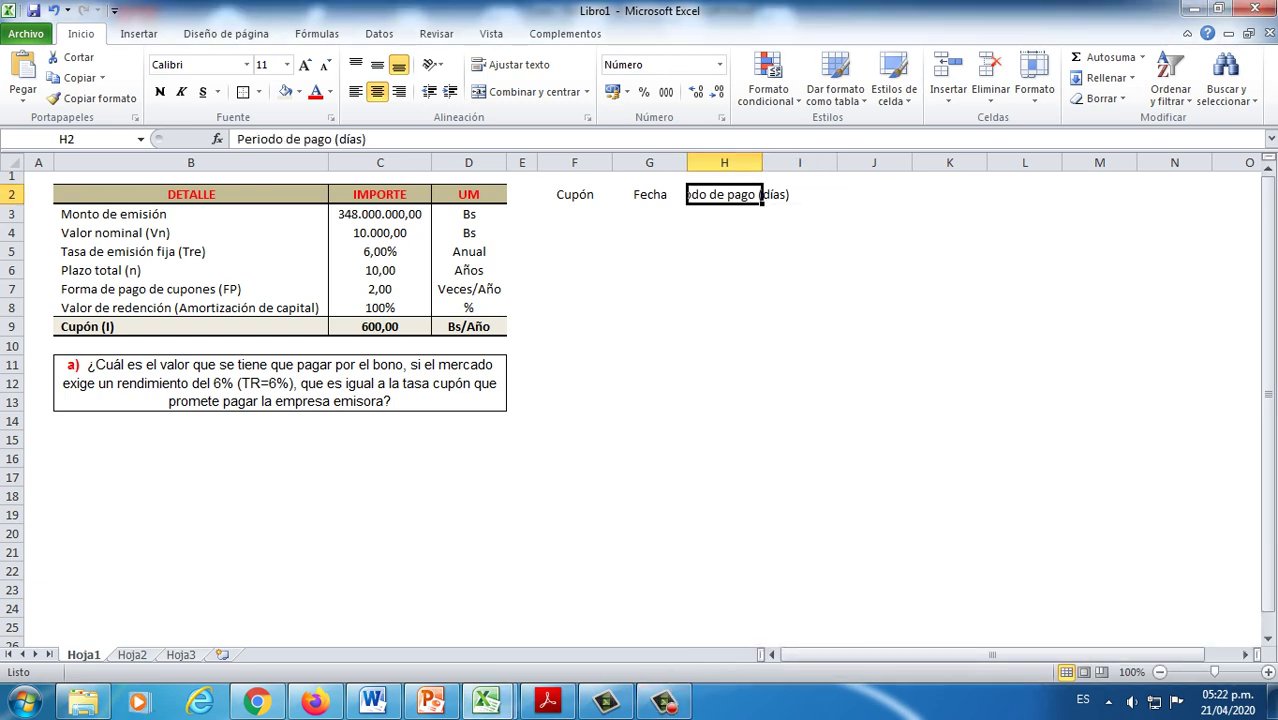
left_click_drag(762, 162, 790, 162)
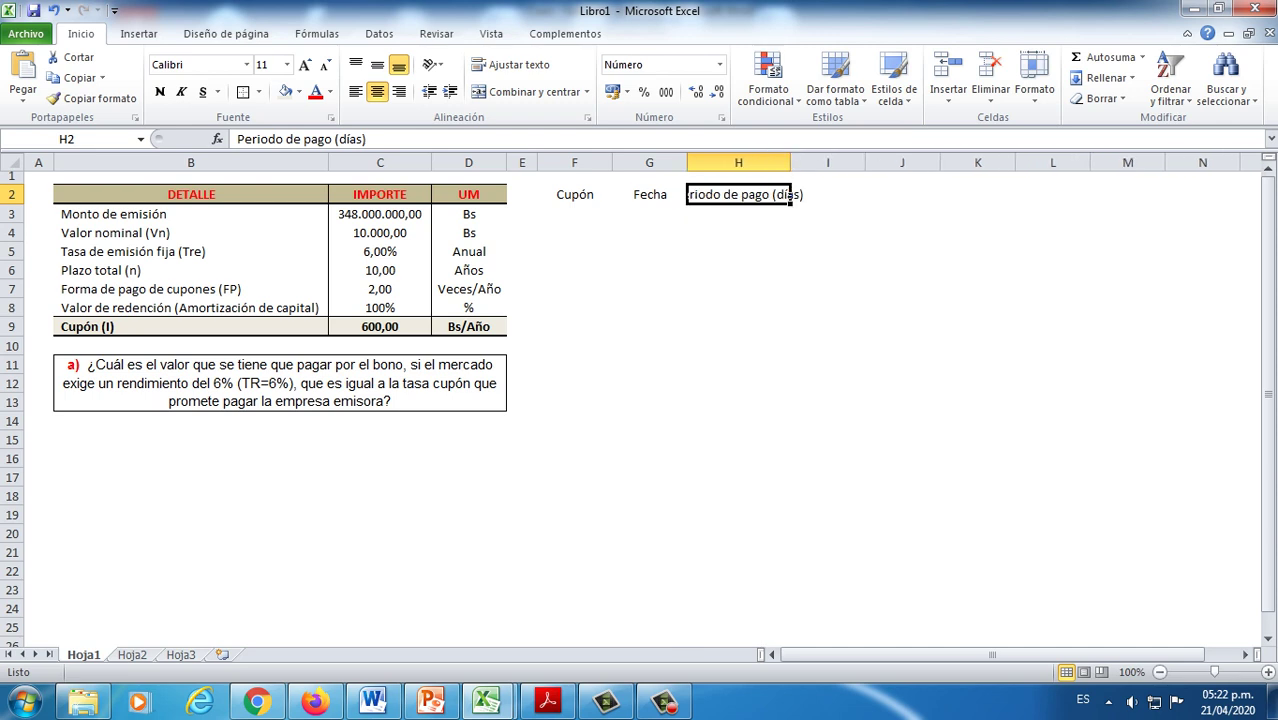
left_click(512, 64)
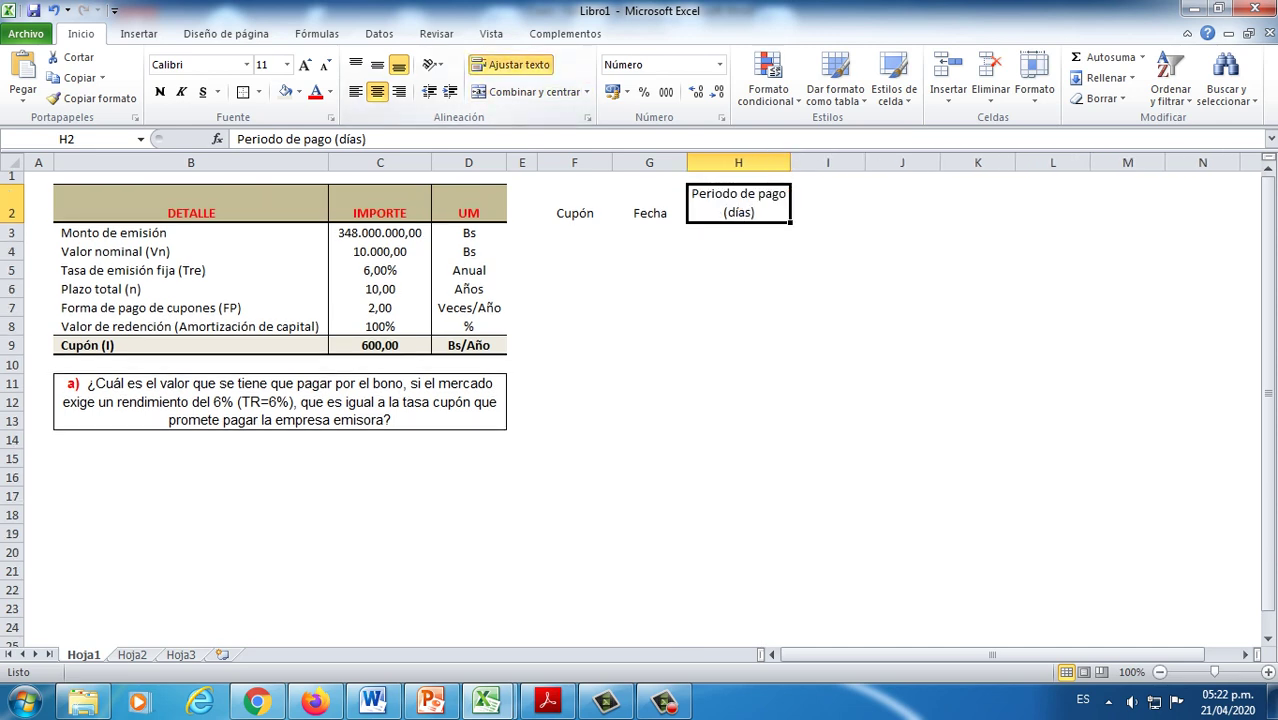
Step: Centre the headers in F2:H2 and B2:D2 vertically within row 2
left_click_drag(574, 203, 738, 203)
left_click(377, 64)
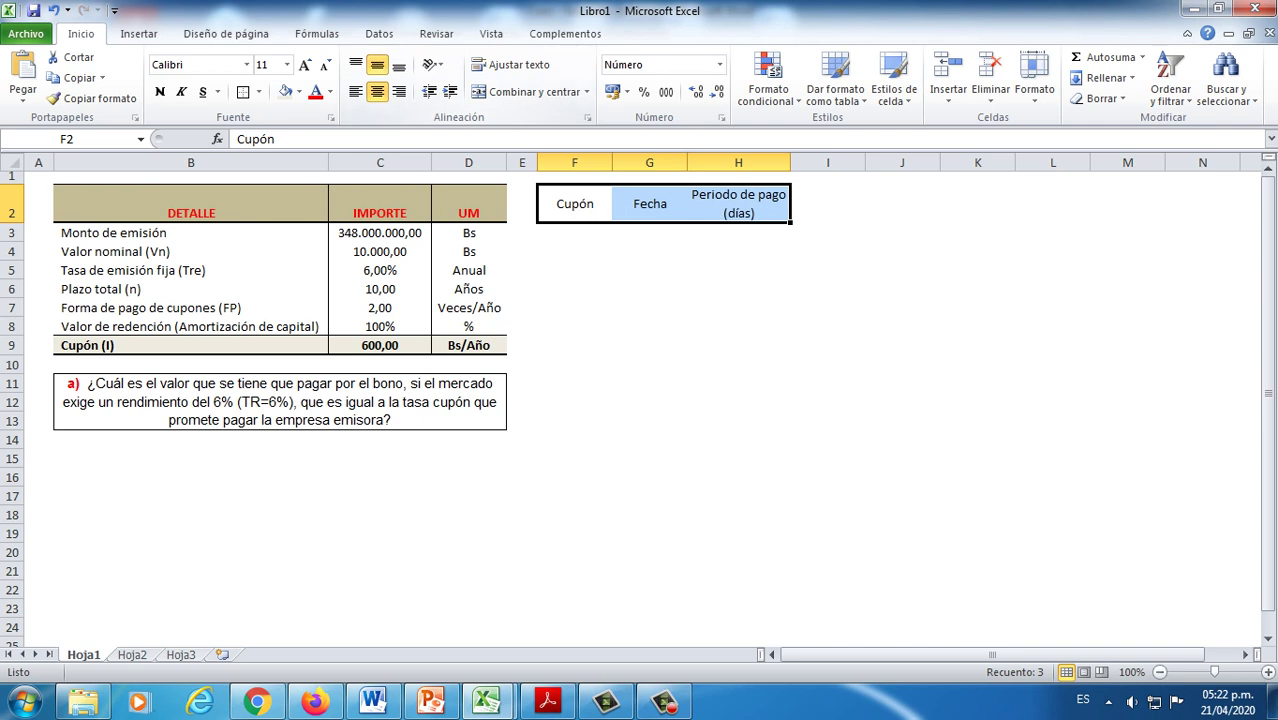
left_click_drag(191, 203, 469, 203)
left_click(377, 64)
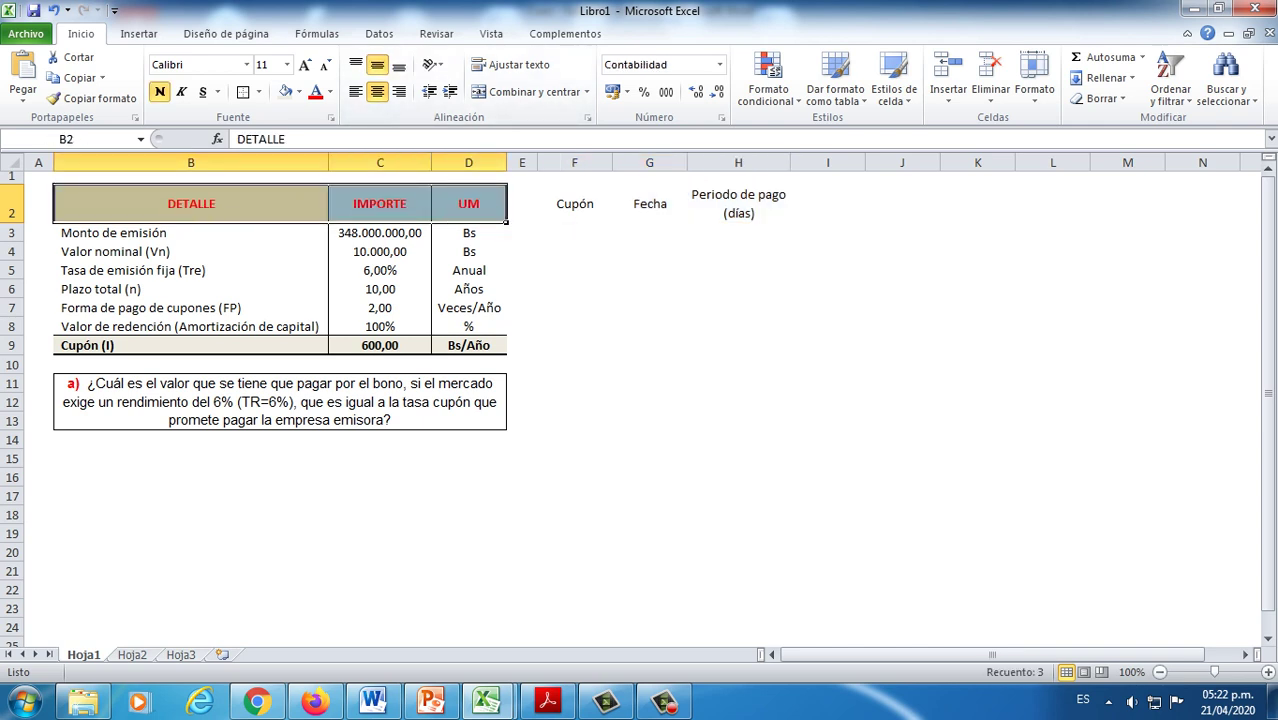
Step: Enter the header "Días acumulados" in I2, with column I slightly wider and the text wrapped
left_click(828, 203)
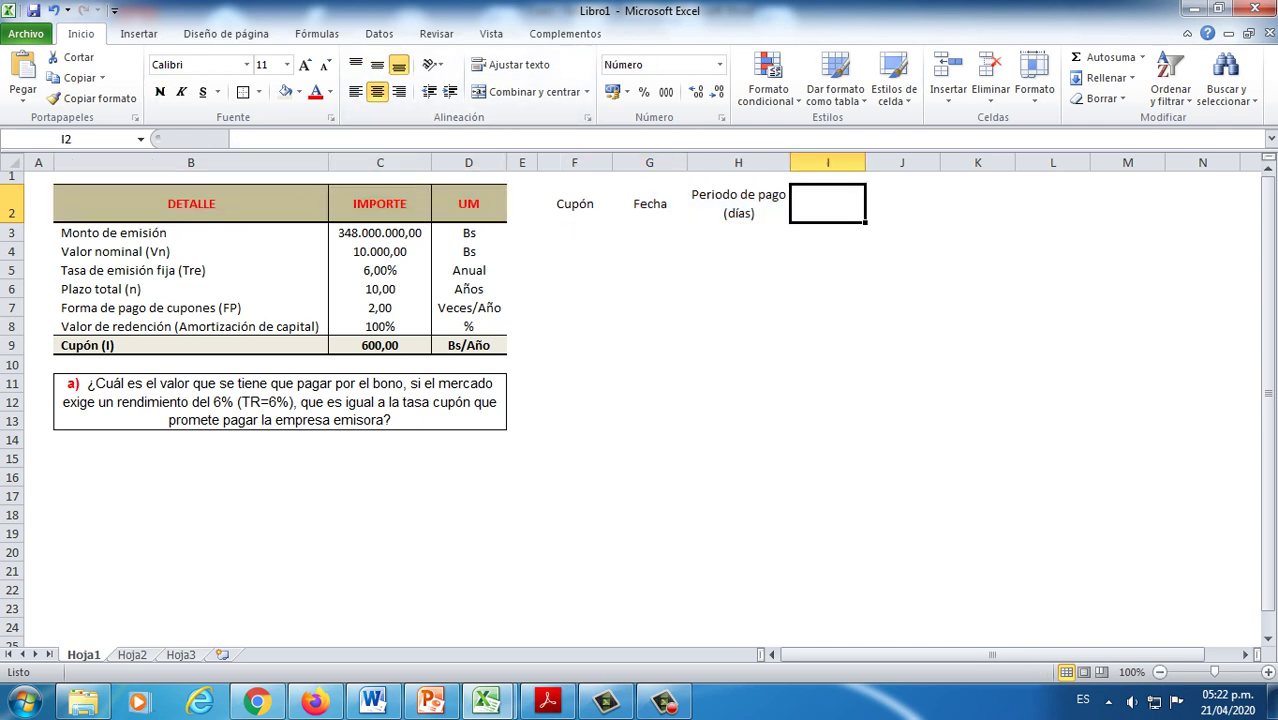
type("Días a")
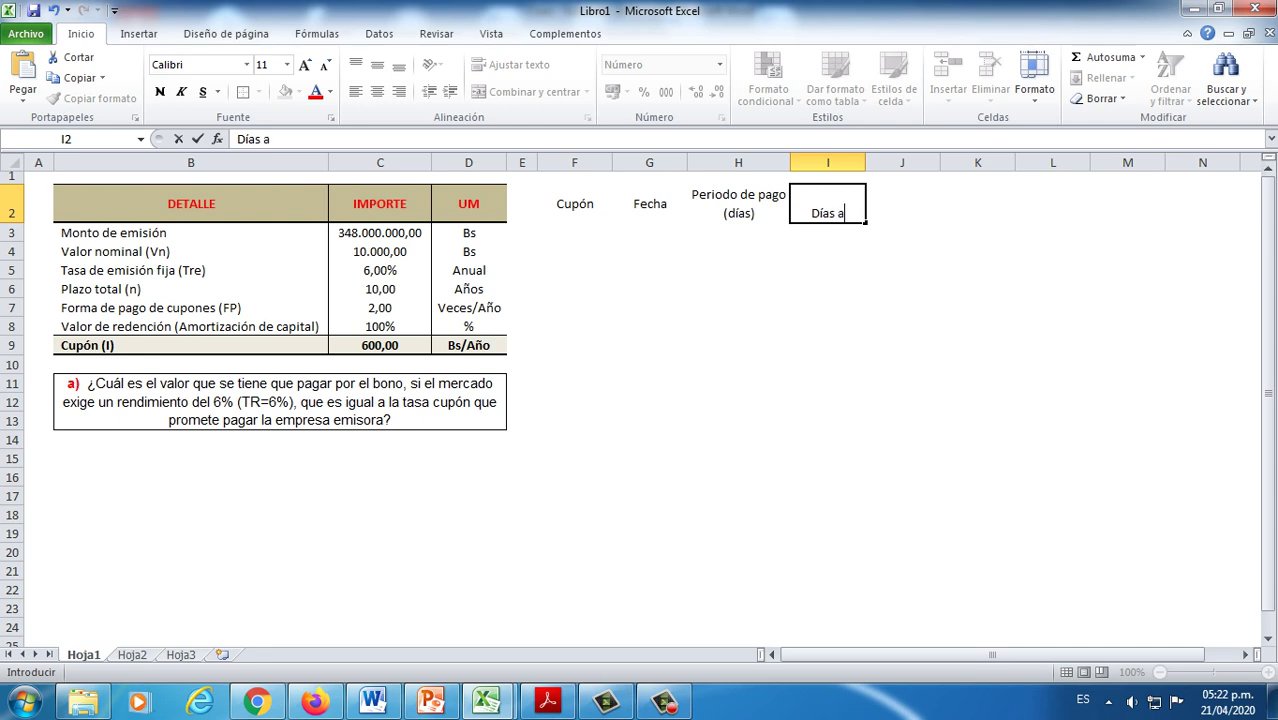
type("cumulados")
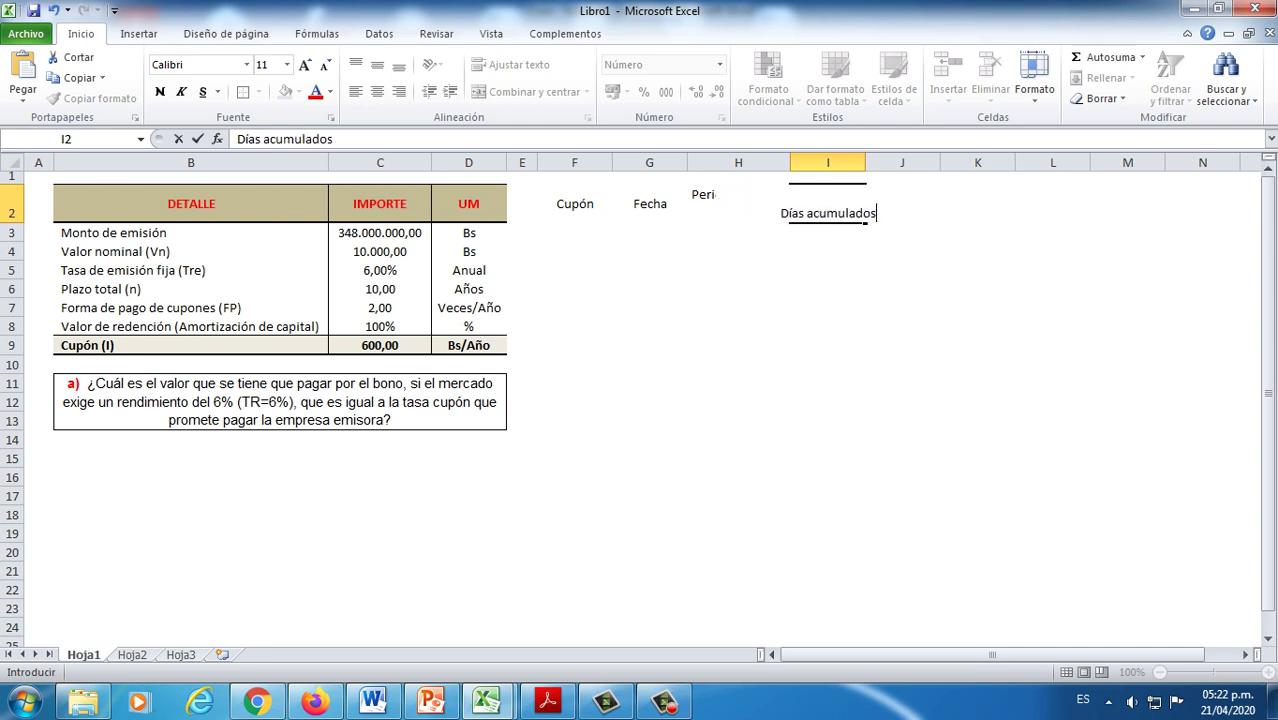
key("Tab")
left_click_drag(865, 162, 881, 162)
left_click(835, 205)
left_click(510, 64)
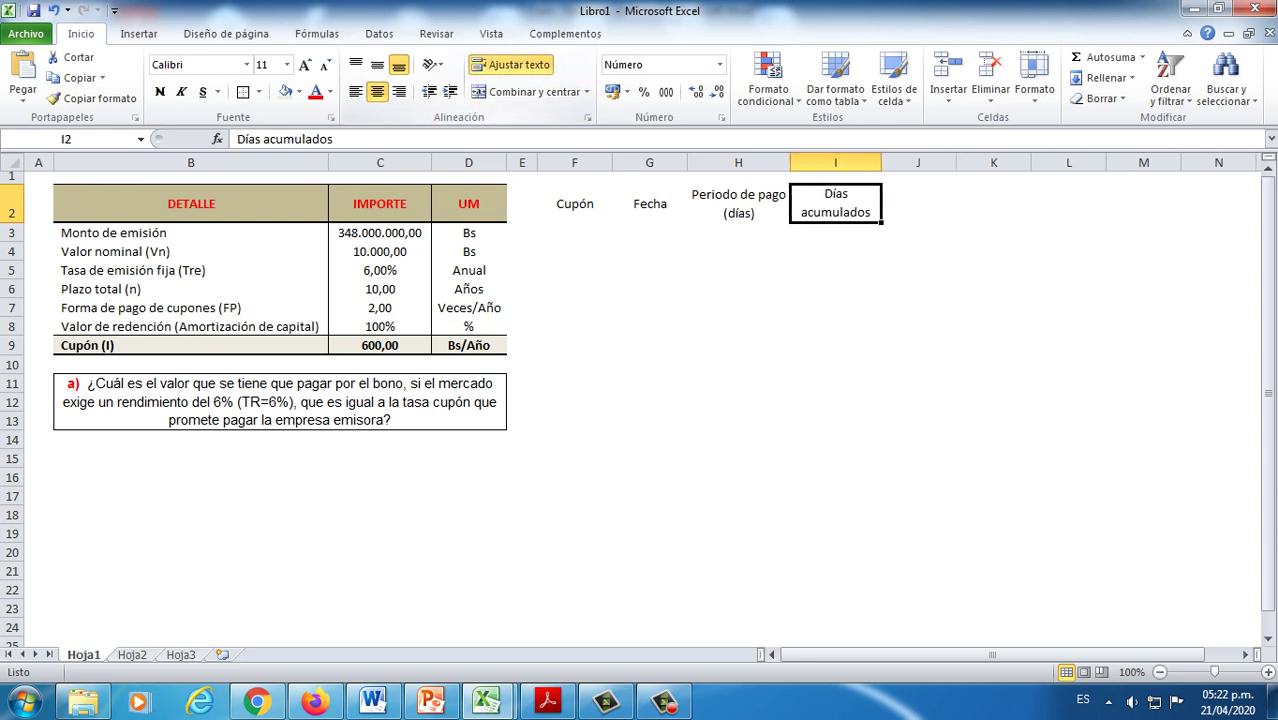
Step: Enter the header "Amortización de Capital" in J2, wrapped over two lines, and adjust column J's width so it breaks after "Amortización"
left_click(918, 203)
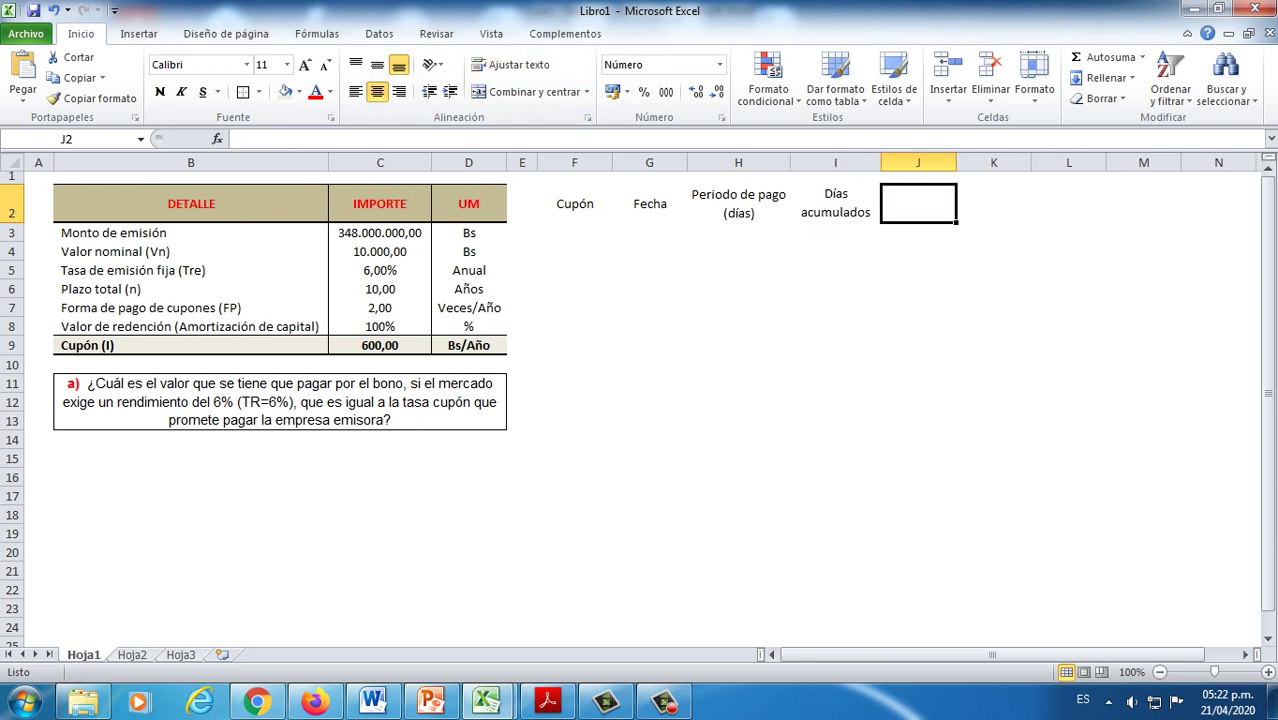
left_click_drag(956, 162, 977, 162)
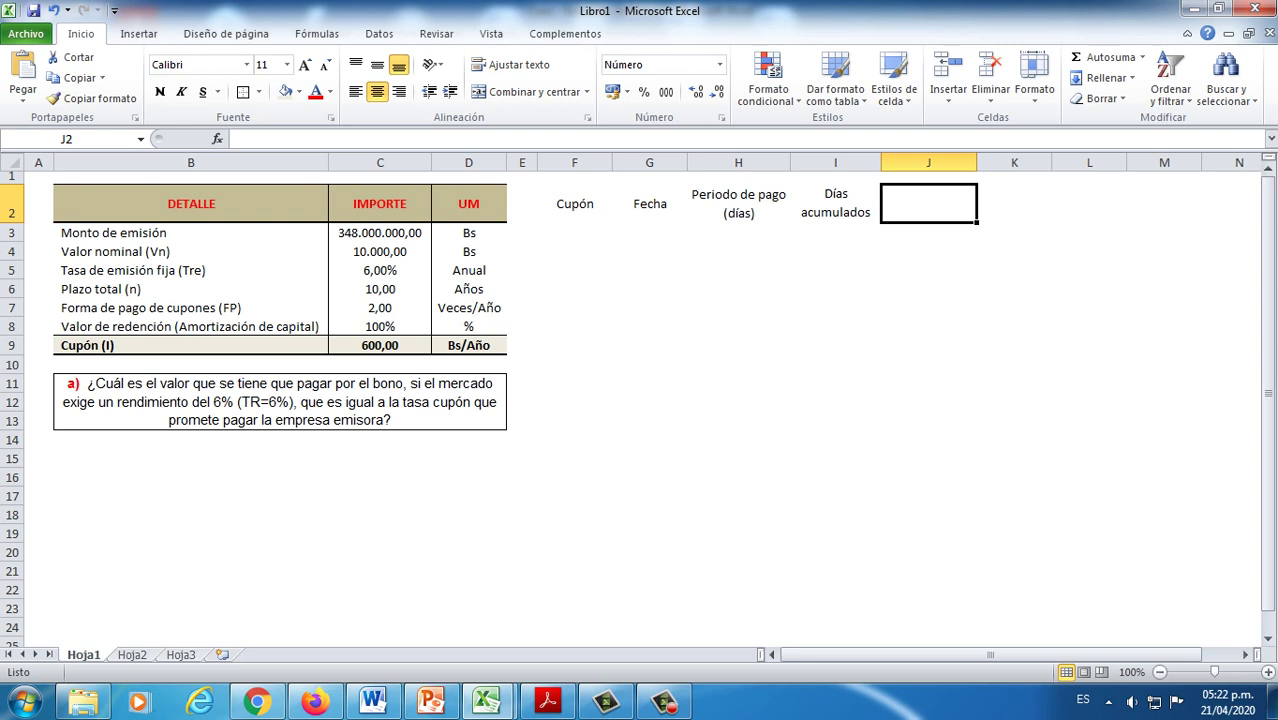
type("Amortiza")
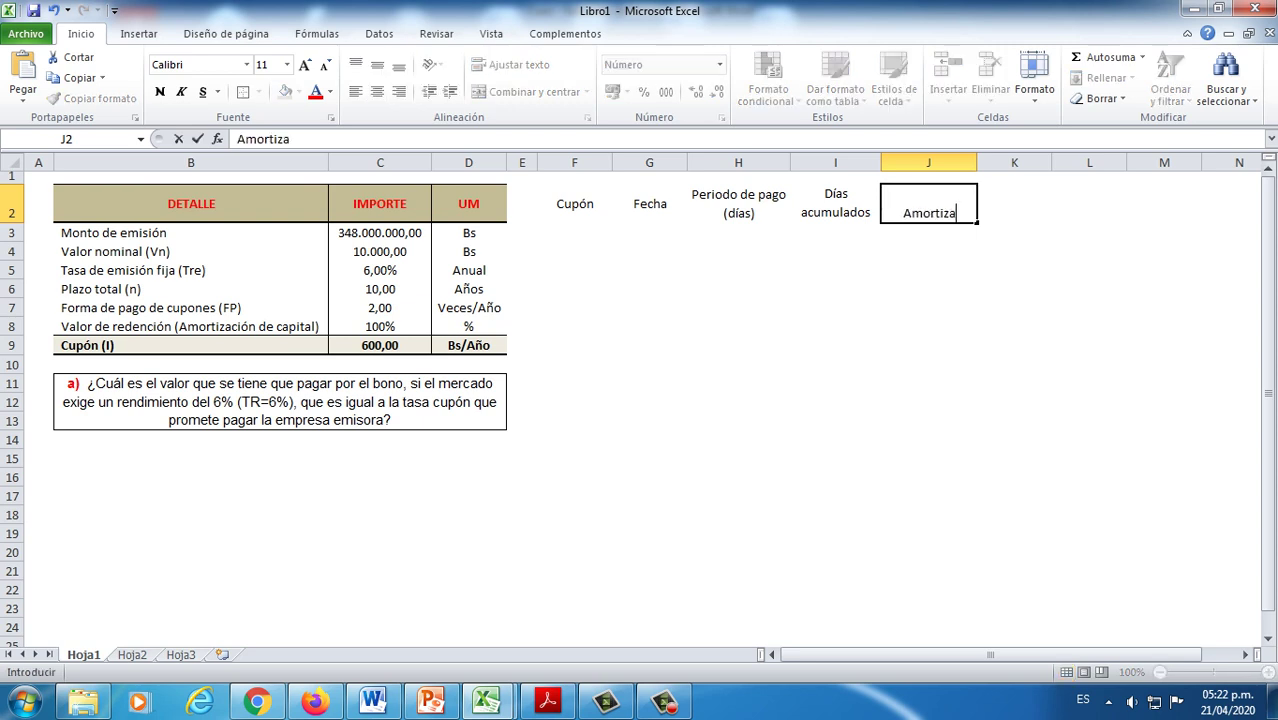
type("ción de")
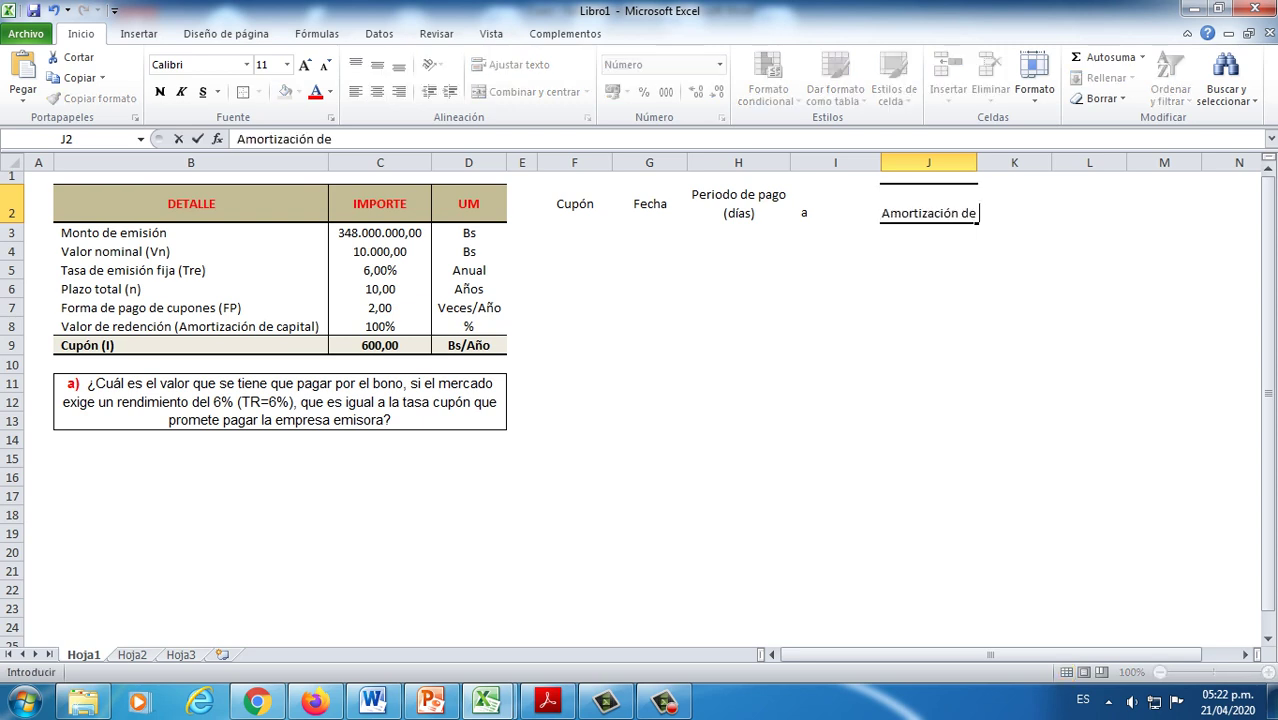
type(" Capitañ")
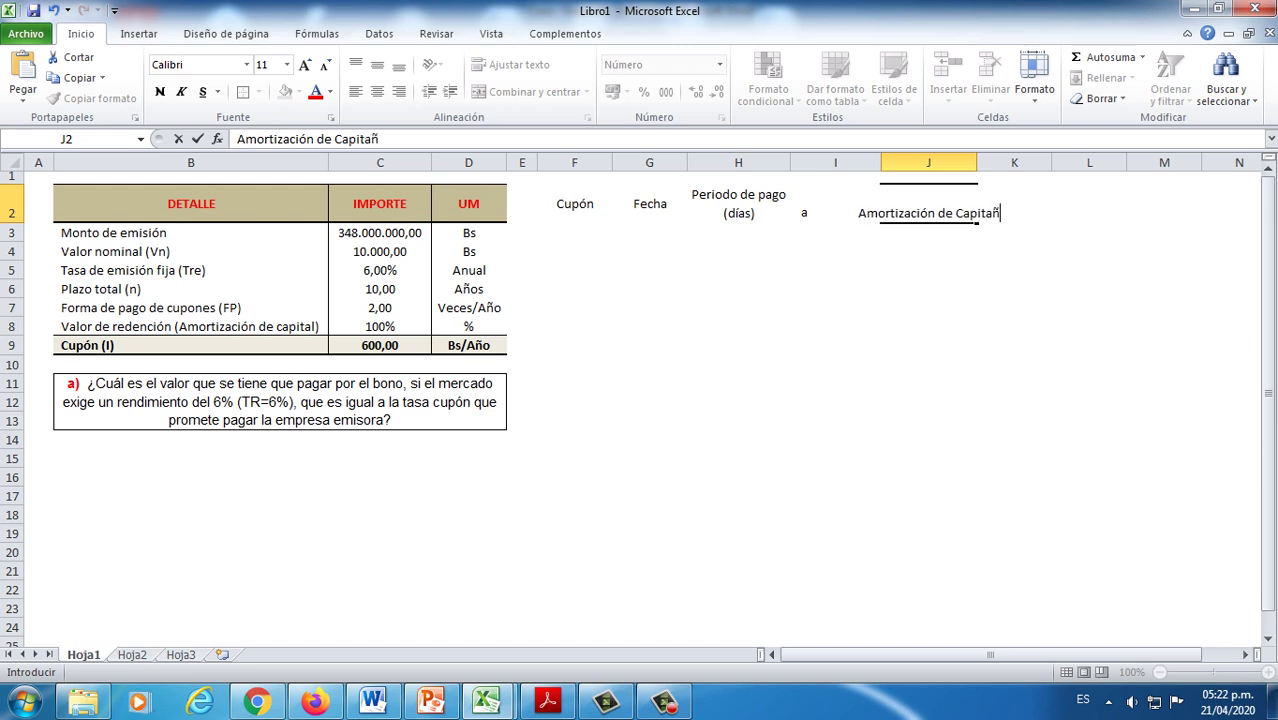
key("BackSpace")
type("l")
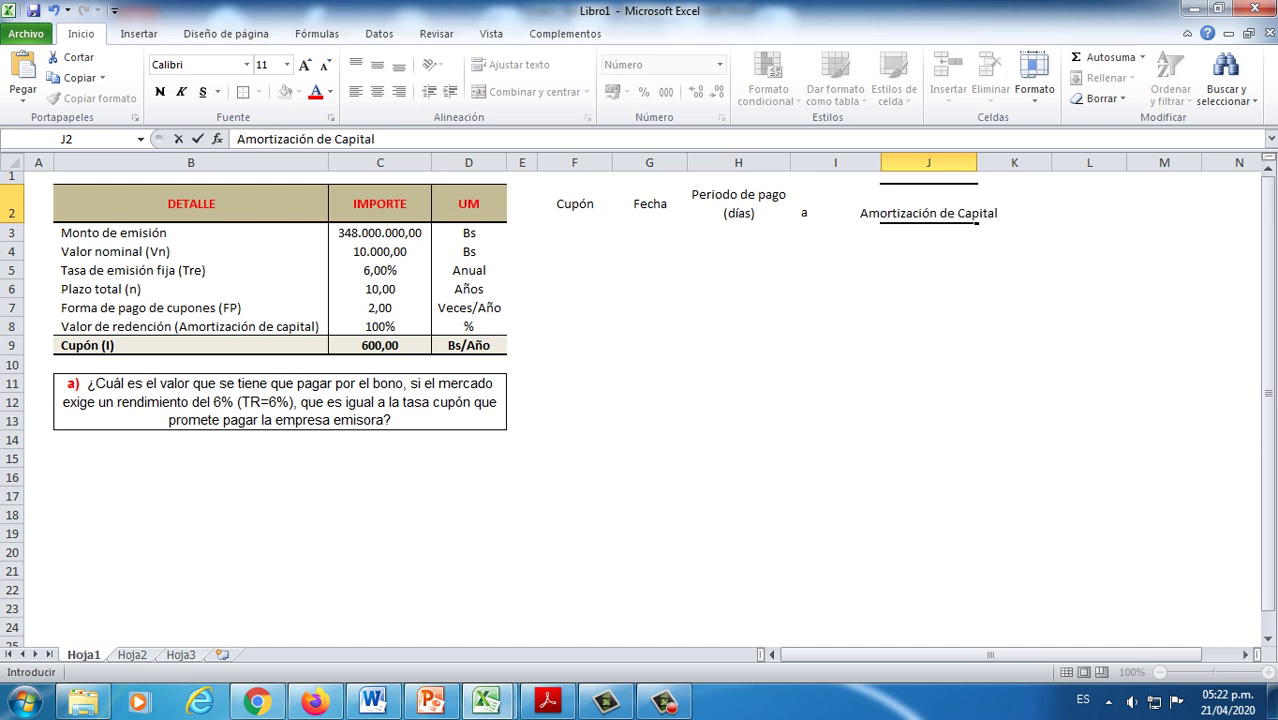
left_click(928, 250)
left_click(928, 204)
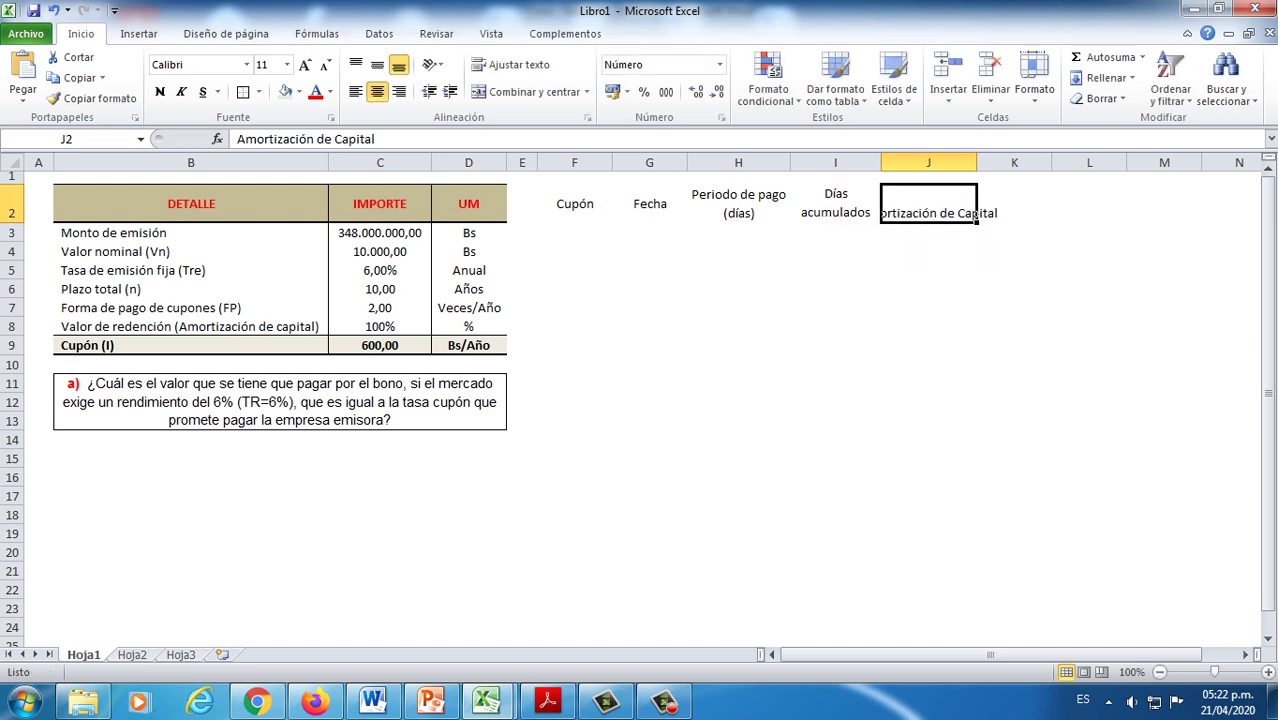
left_click(511, 64)
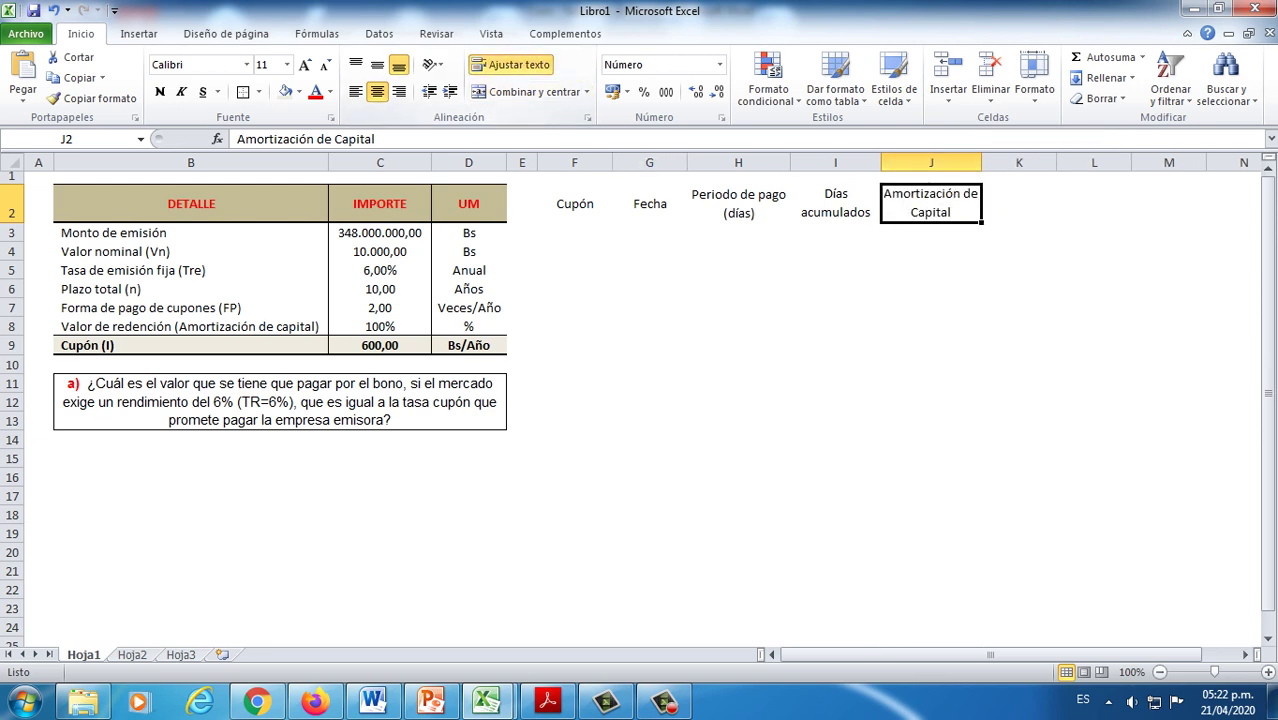
left_click_drag(981, 162, 970, 162)
Step: Enter the header "Cupón (Interés)" in K2 and wrap its text over two lines
left_click(1009, 204)
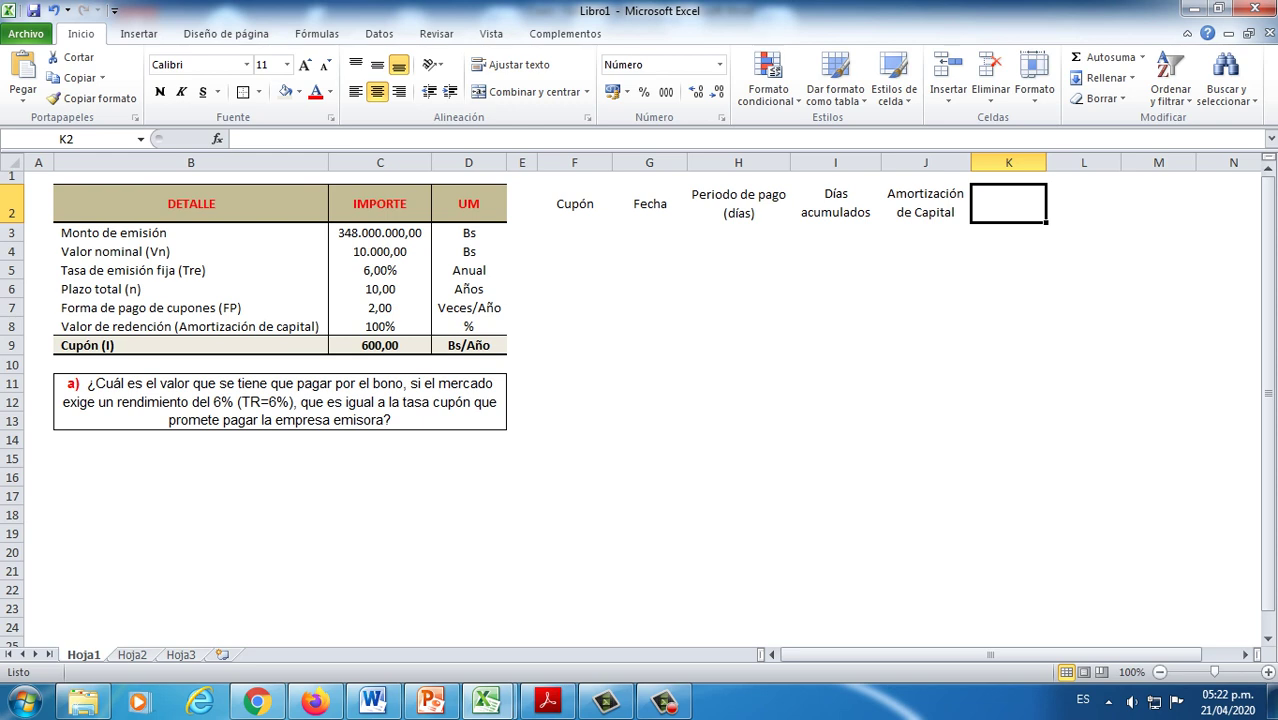
type("Cu")
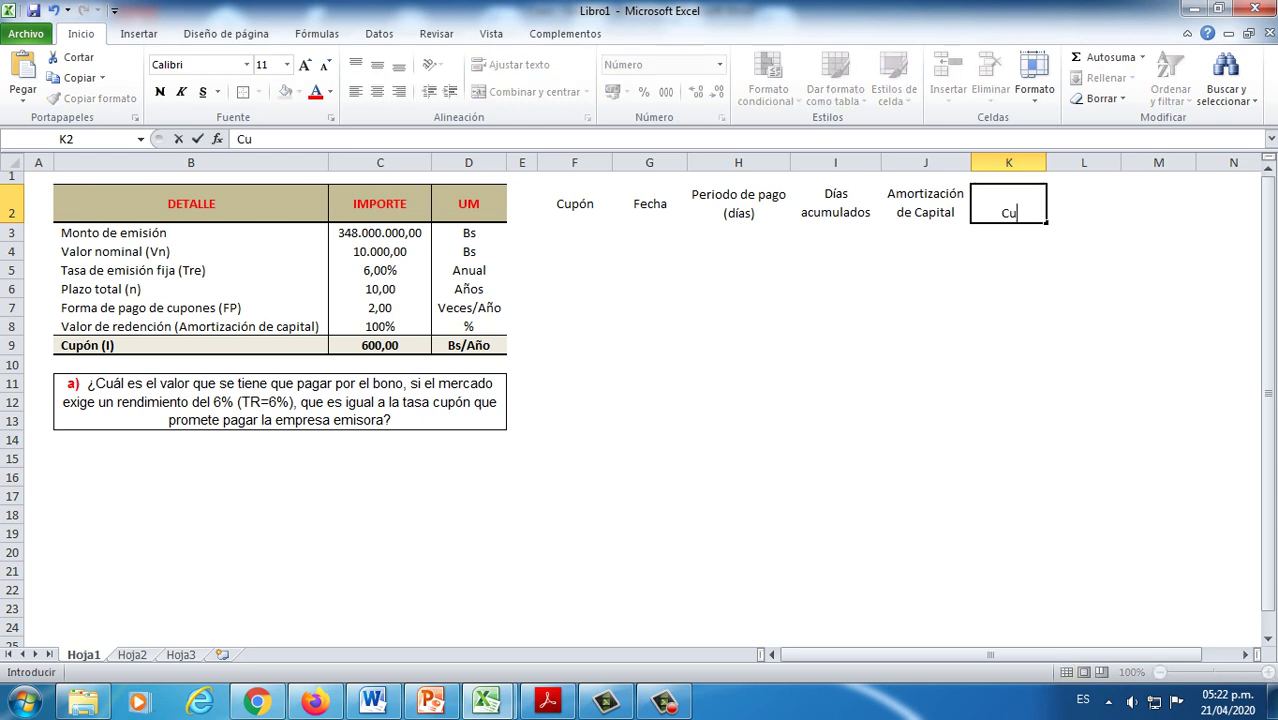
type("pón (Inte")
key("BackSpace")
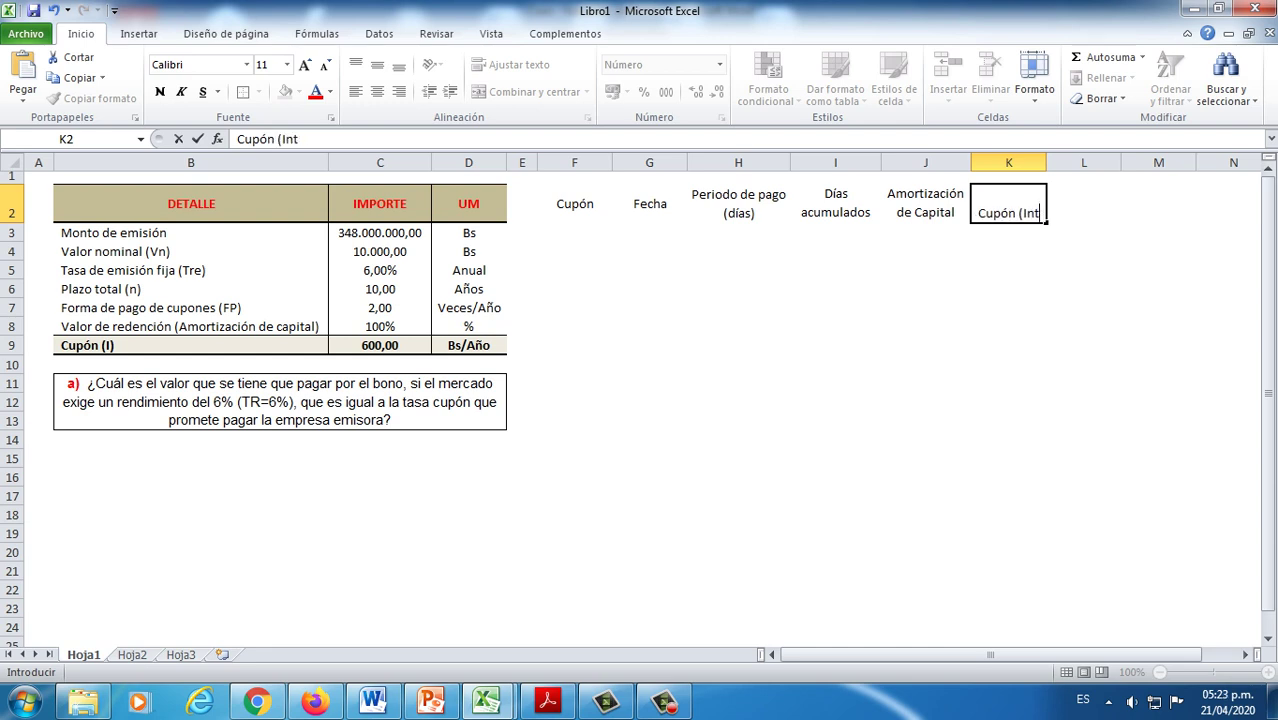
type("erés)")
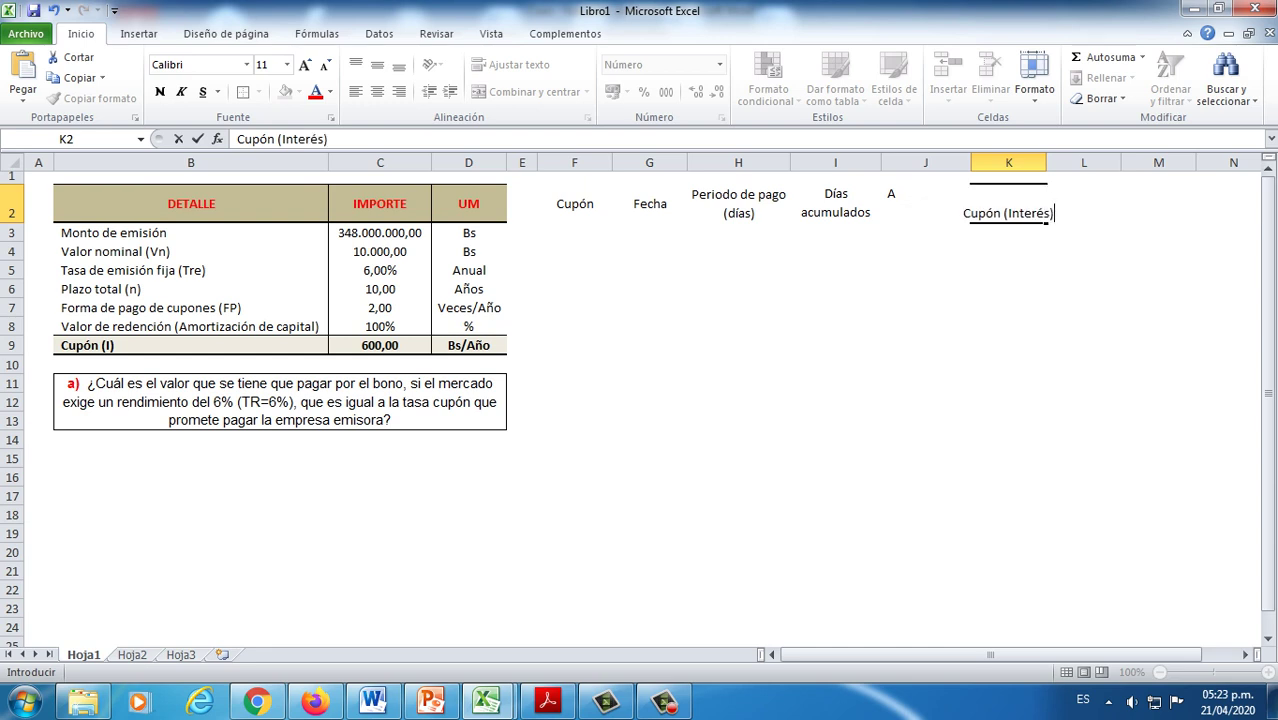
key("Return")
key("Up")
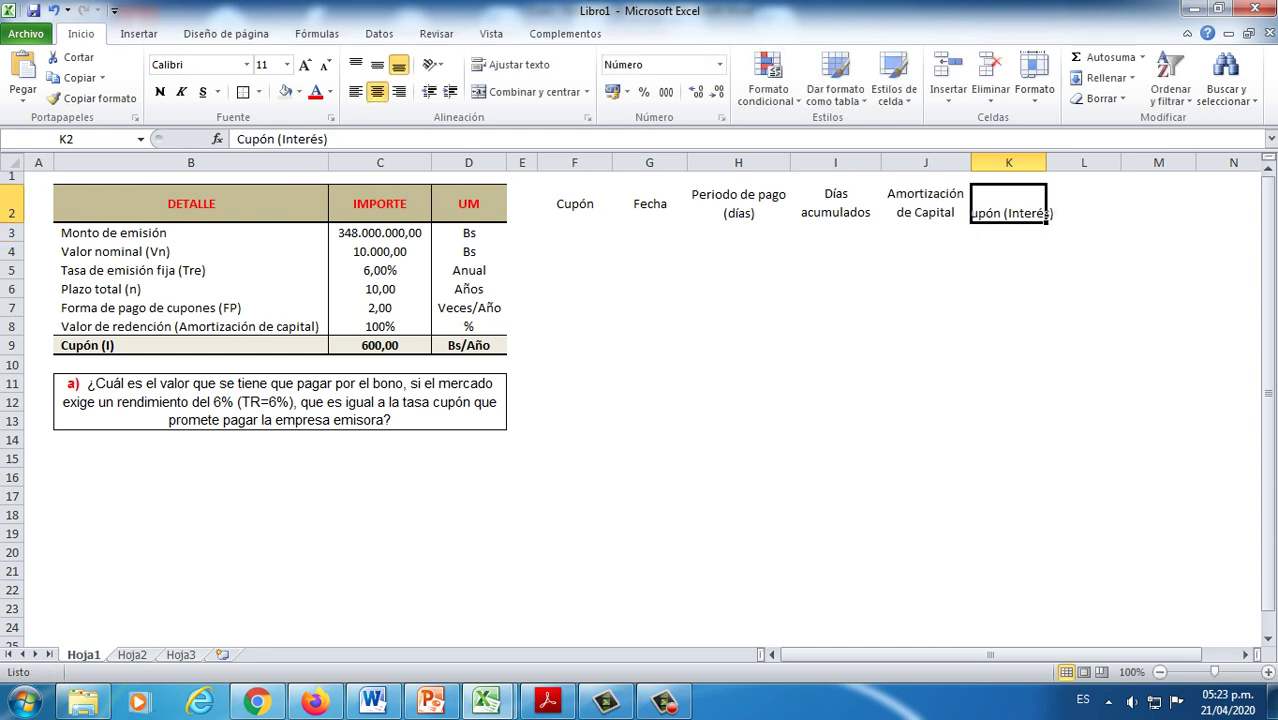
left_click(511, 64)
Step: Enter the header "Flujo" in L2
left_click(1083, 204)
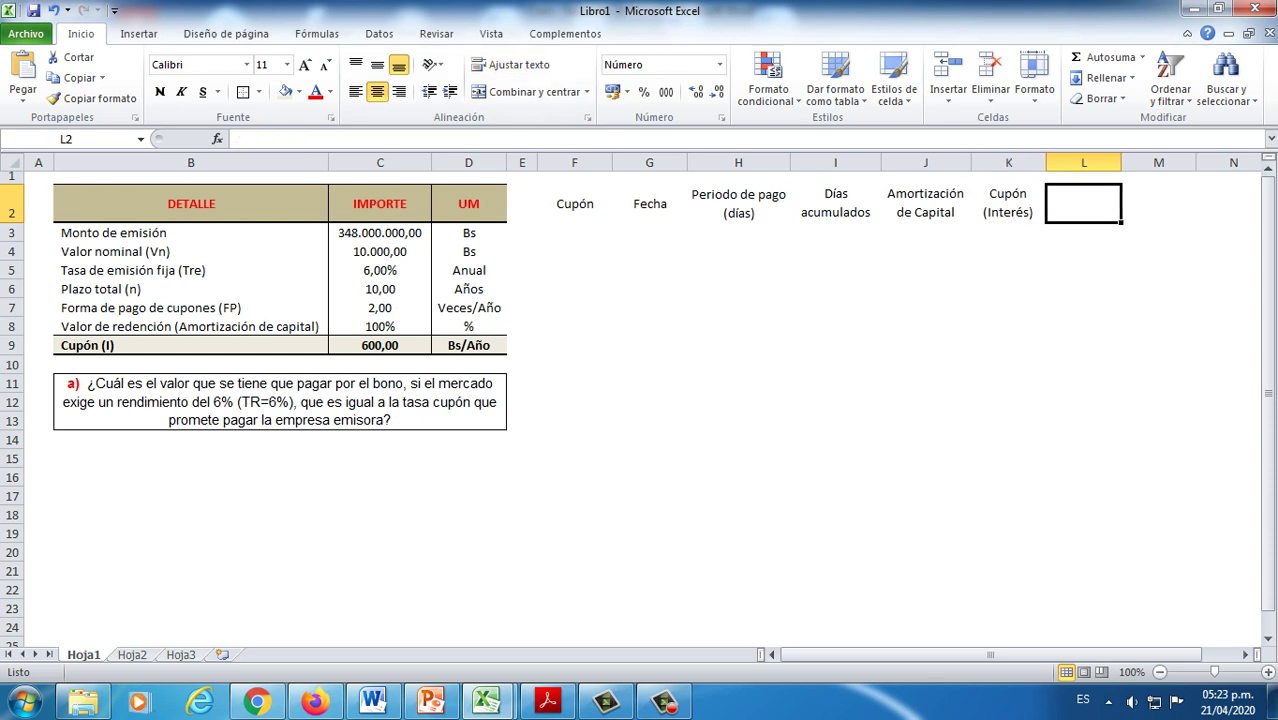
type("Flujo")
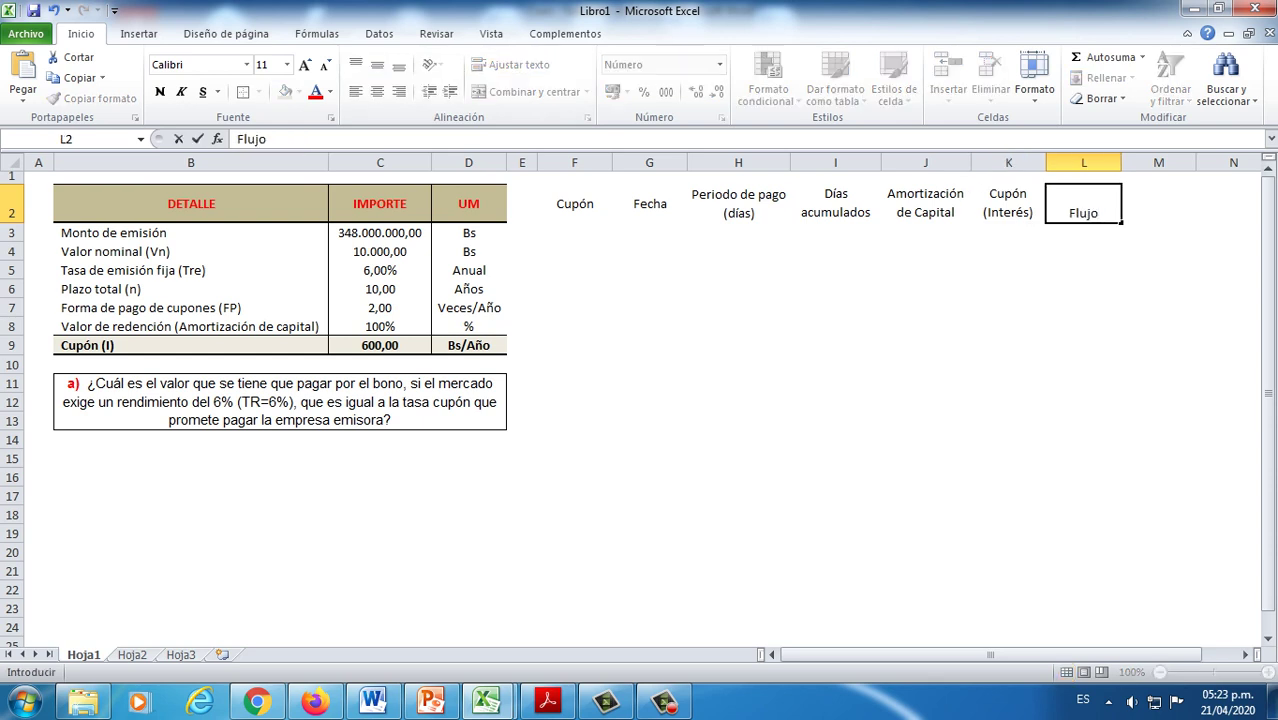
left_click(1008, 384)
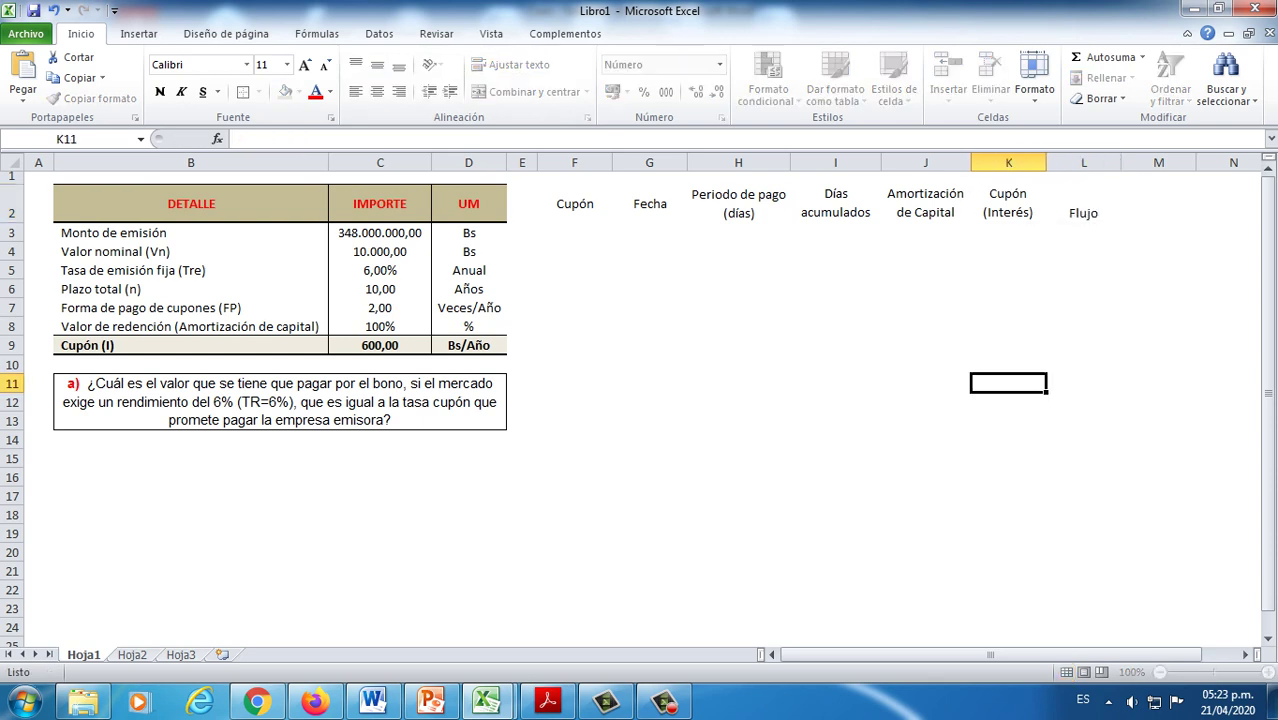
Step: Middle-align the "Flujo" header in L2 and make the schedule headers in F2:L2 bold
left_click(1083, 204)
left_click(377, 64)
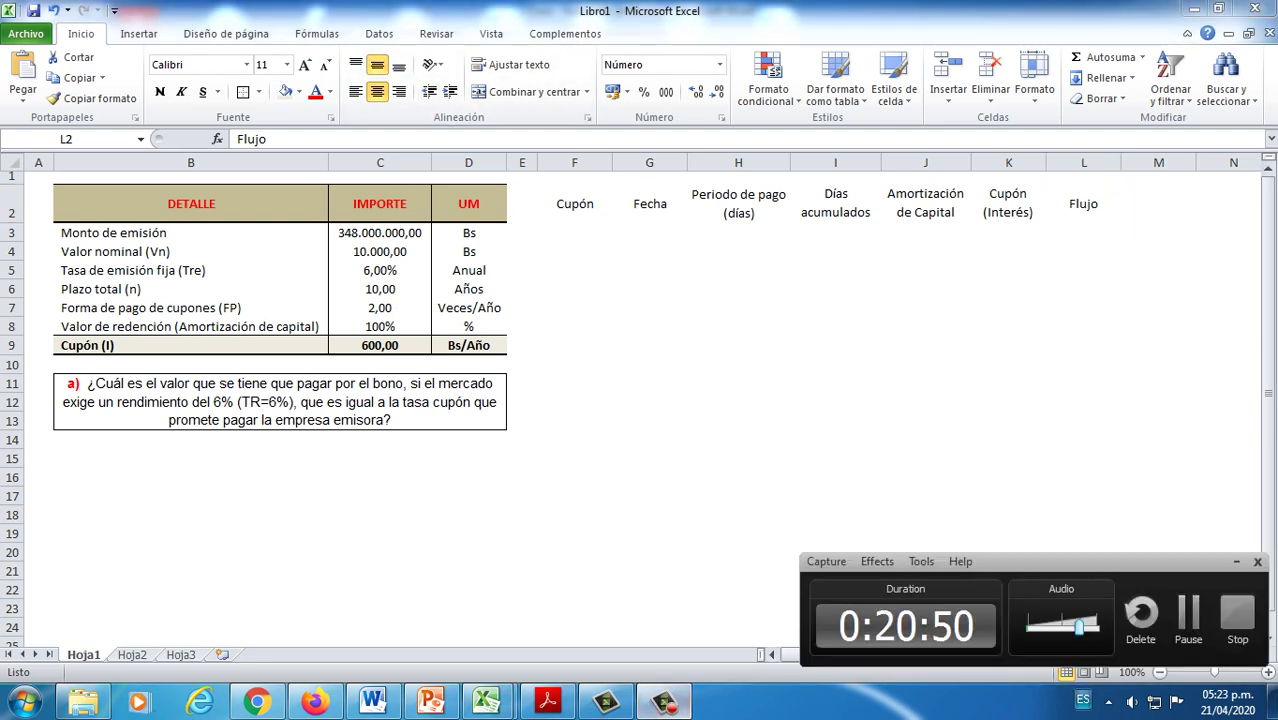
left_click(1008, 204)
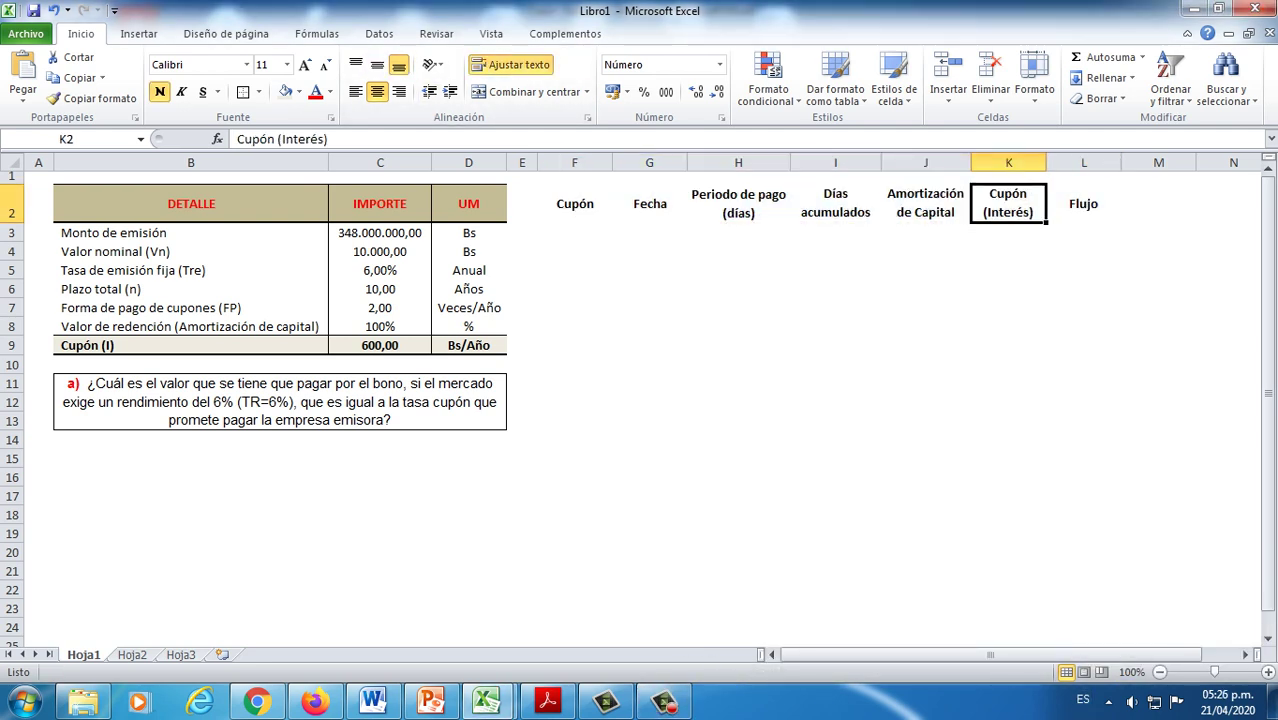
Step: Change the header in F2 to "Nº de Cupón"
left_click(575, 204)
double_click(556, 204)
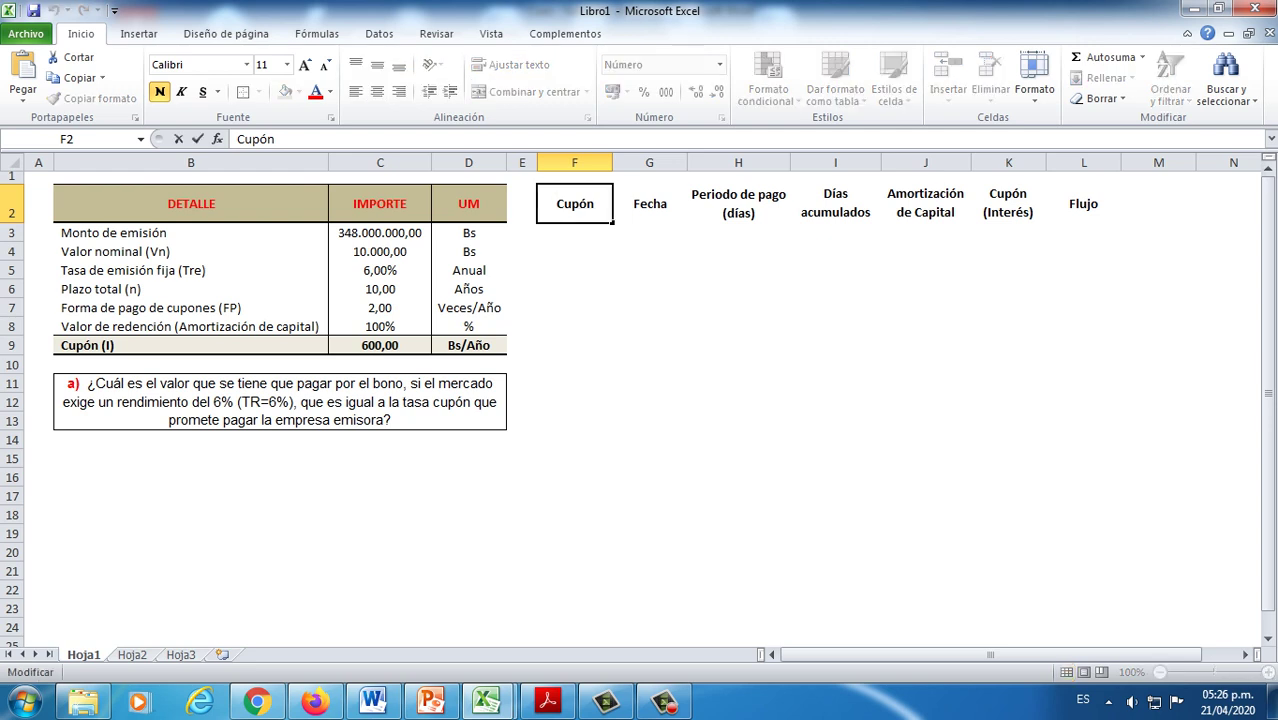
type("Nº ")
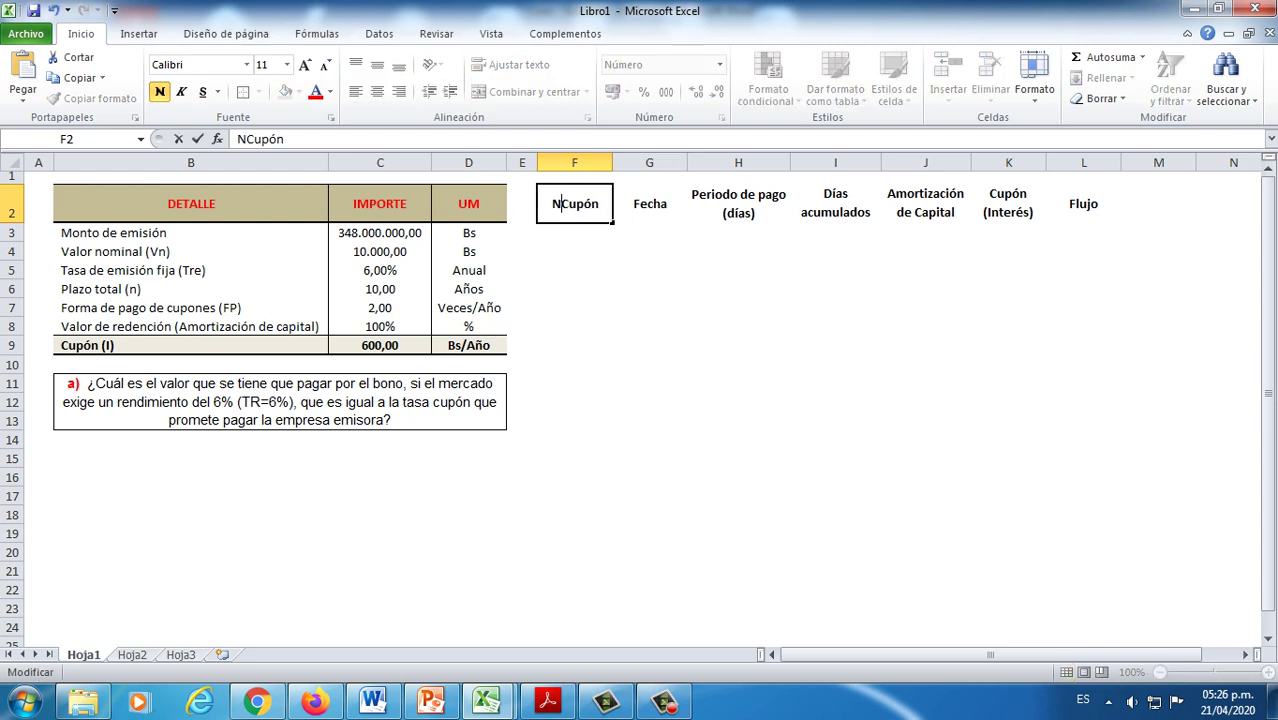
type("DE")
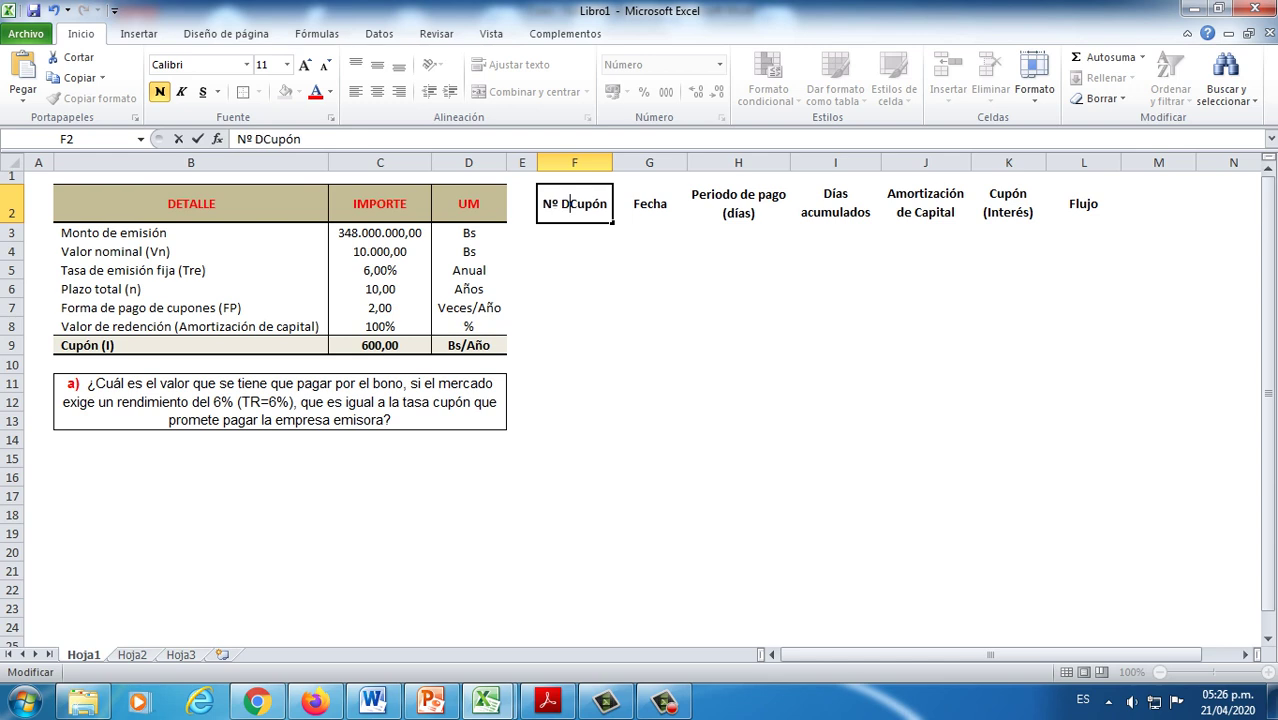
key("BackSpace")
key("BackSpace")
type("de")
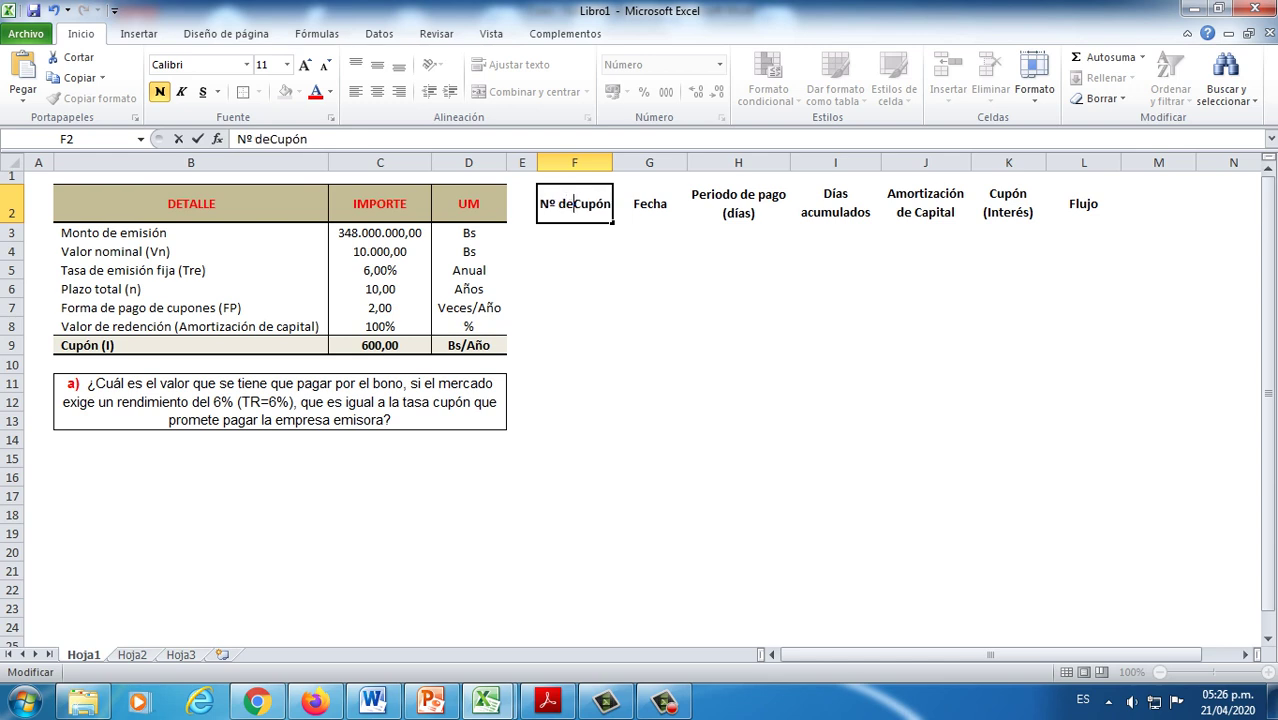
key("Return")
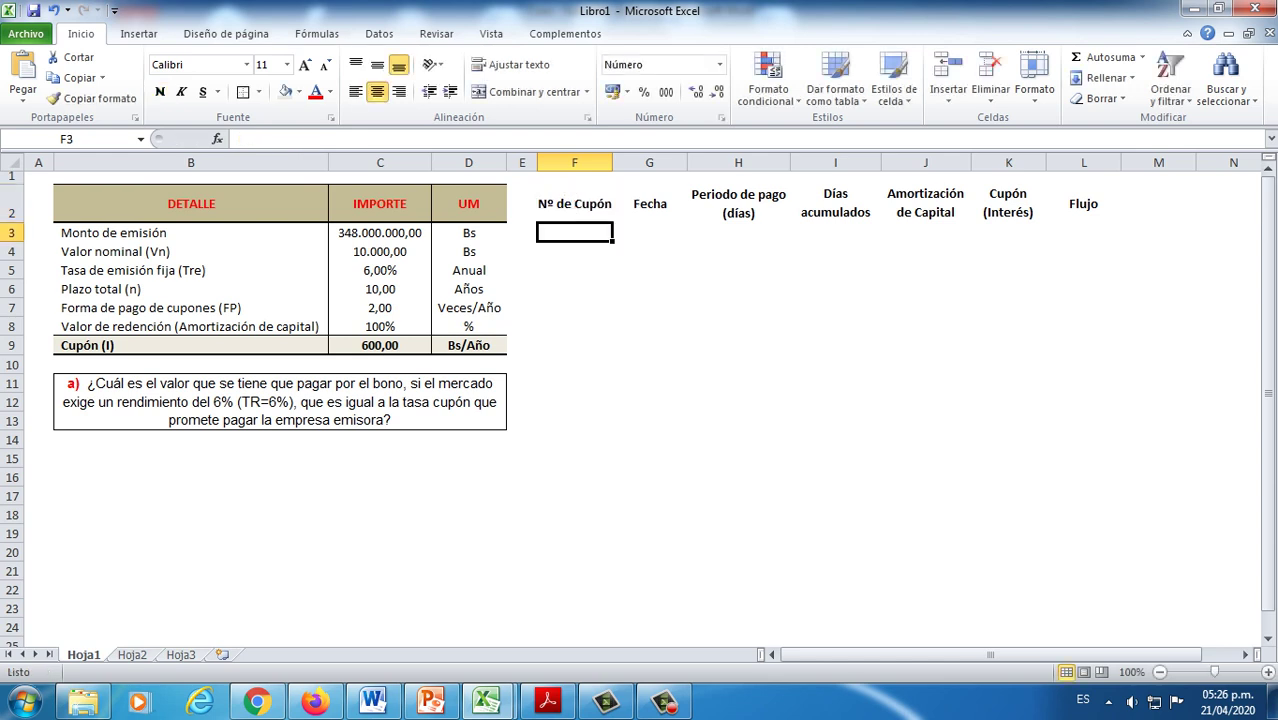
Step: Wrap the "Nº de Cupón" header over two lines and make column F narrower
key("Up")
left_click(512, 64)
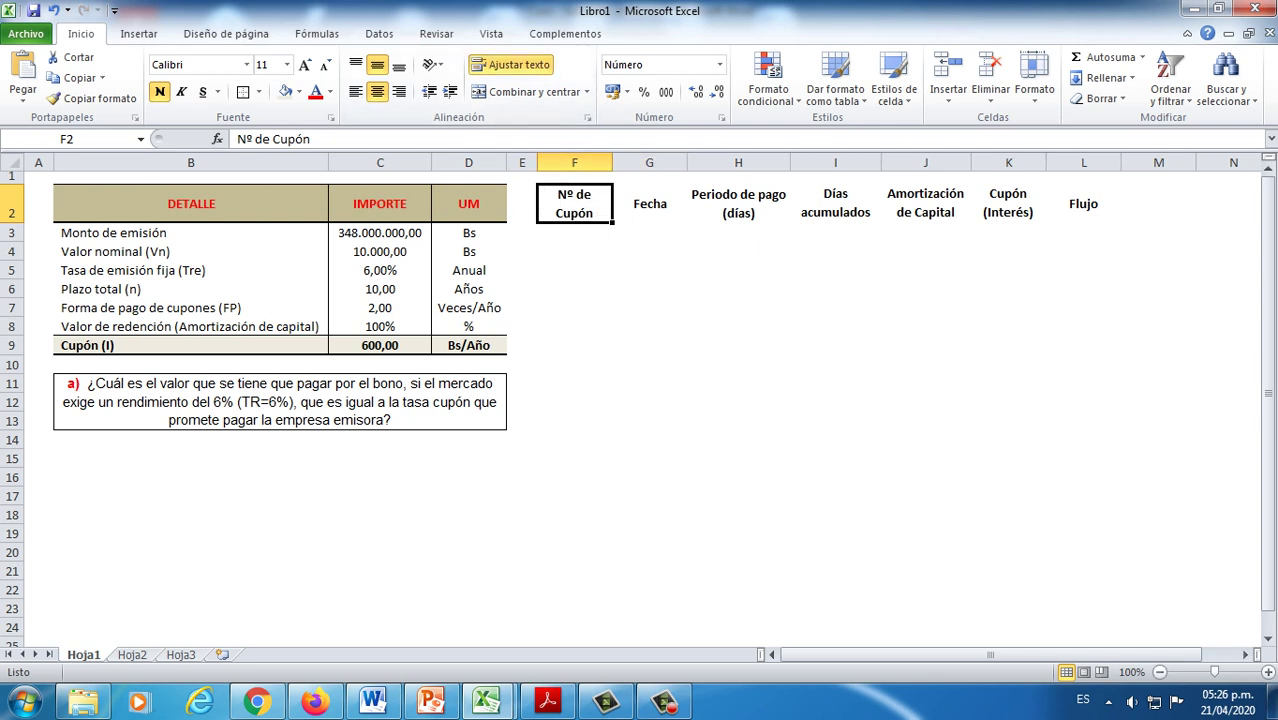
left_click_drag(612, 162, 665, 162)
left_click(722, 270)
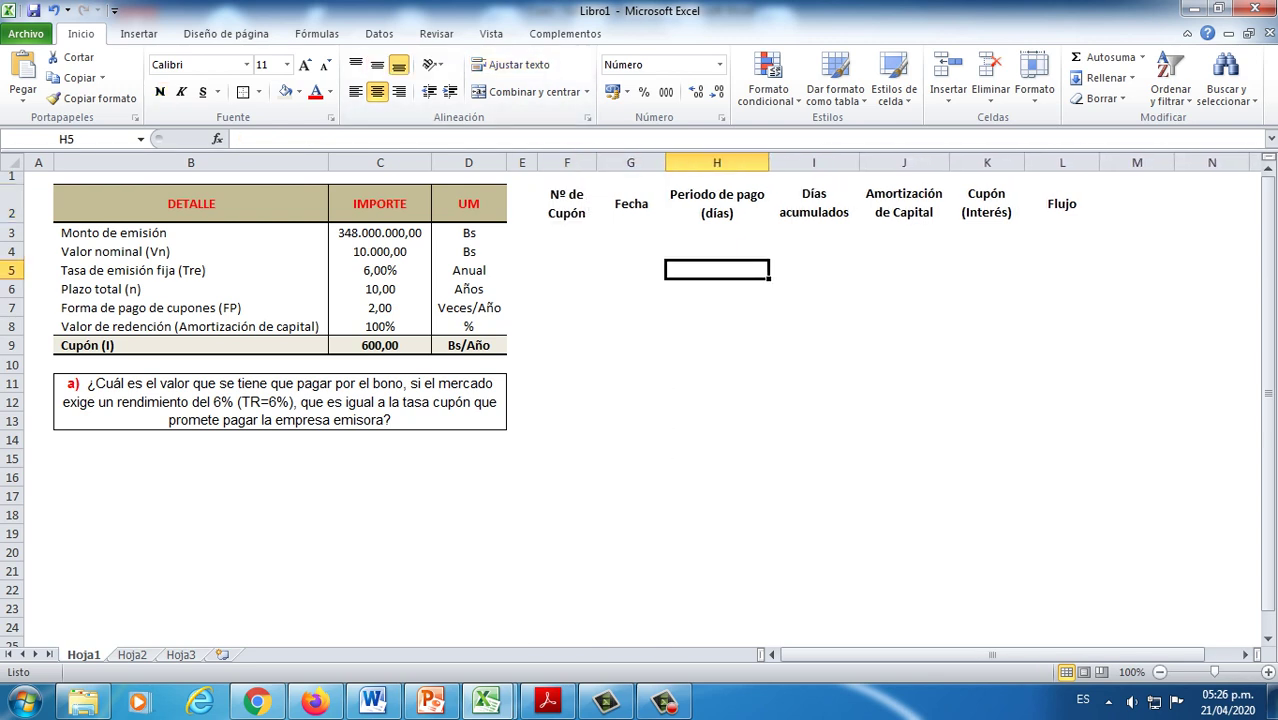
Step: Enter the coupon numbers 1 to 5 in F3:F7 and extend the series down to 20 in F22
left_click(566, 232)
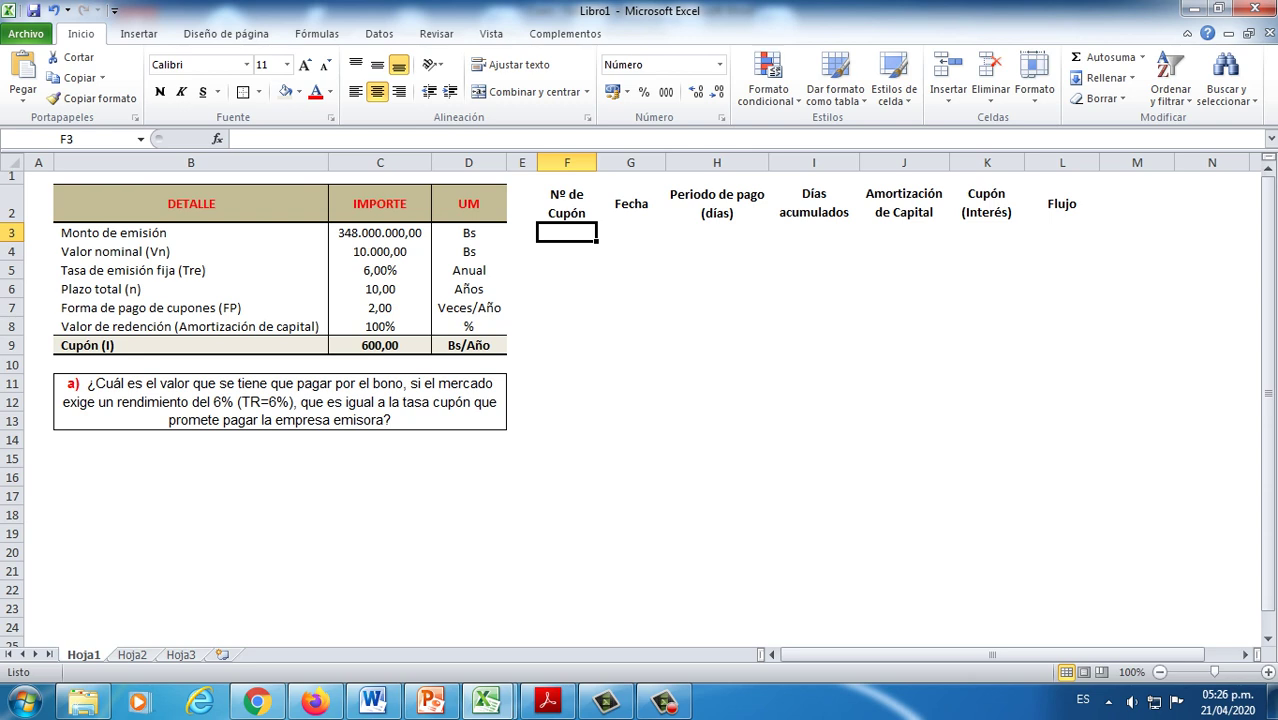
type("1")
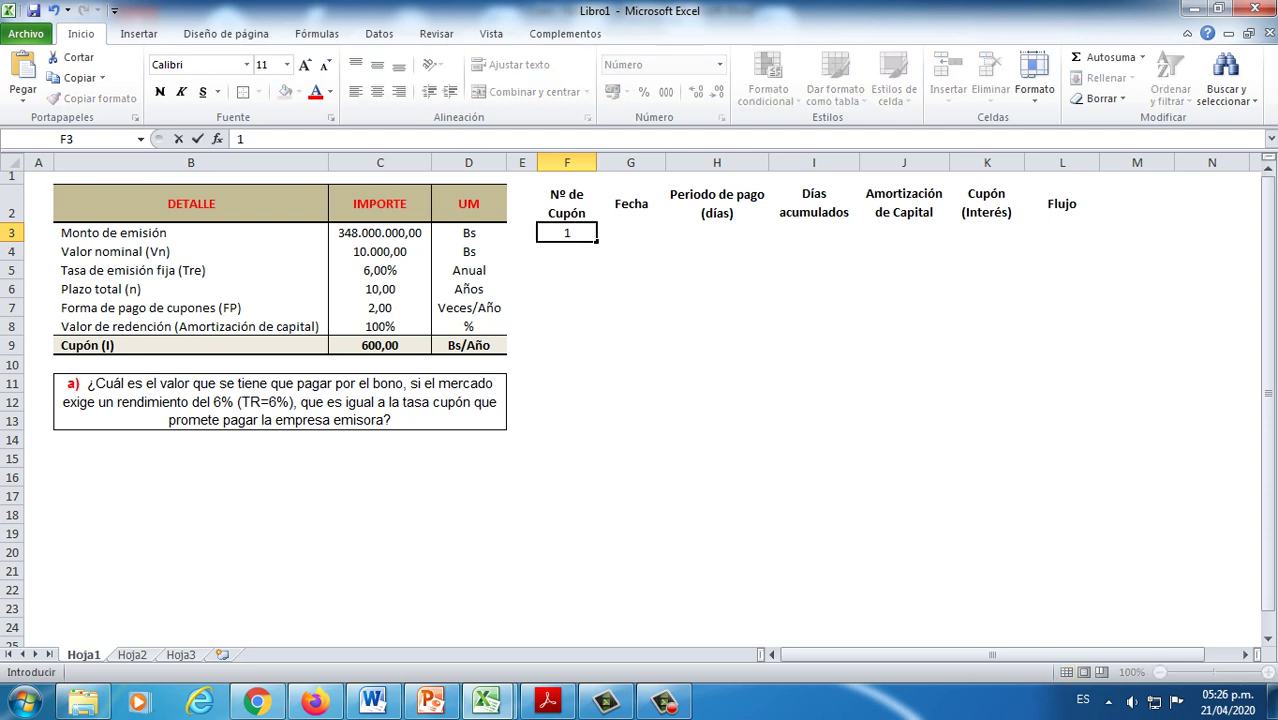
key("Return")
type("2")
key("Return")
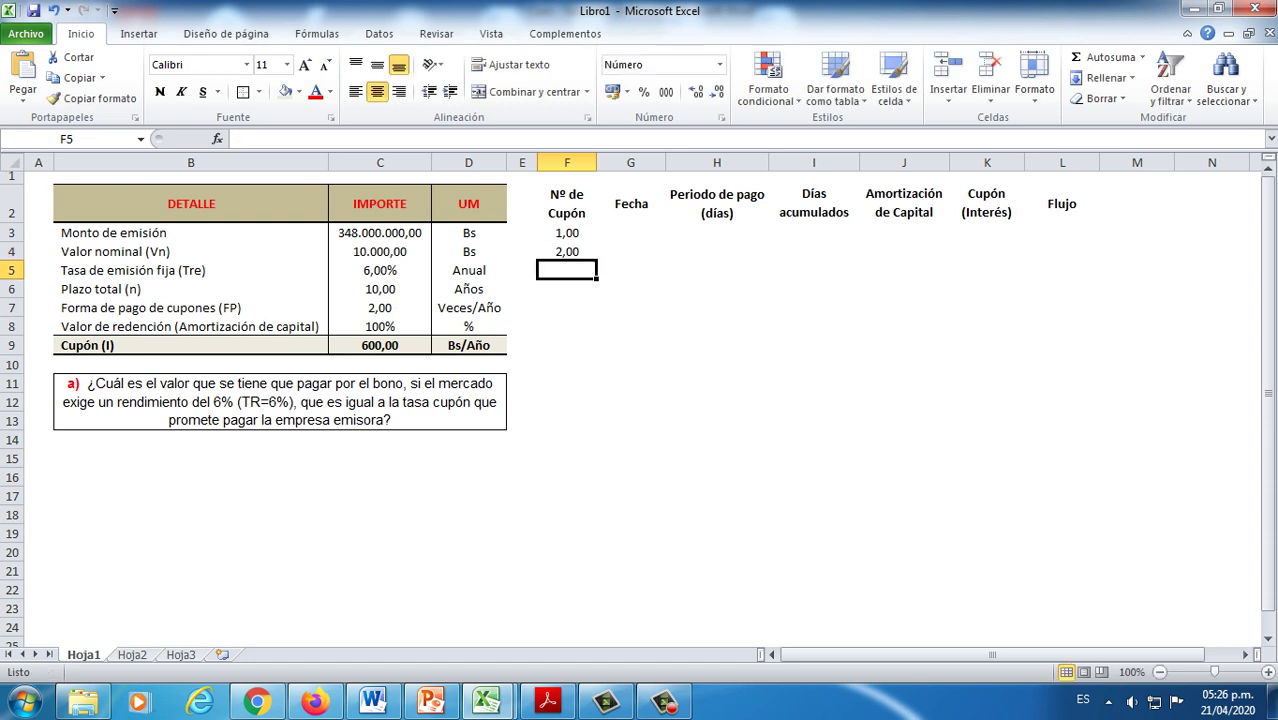
type("3")
key("Return")
type("4")
key("Return")
type("5")
key("Return")
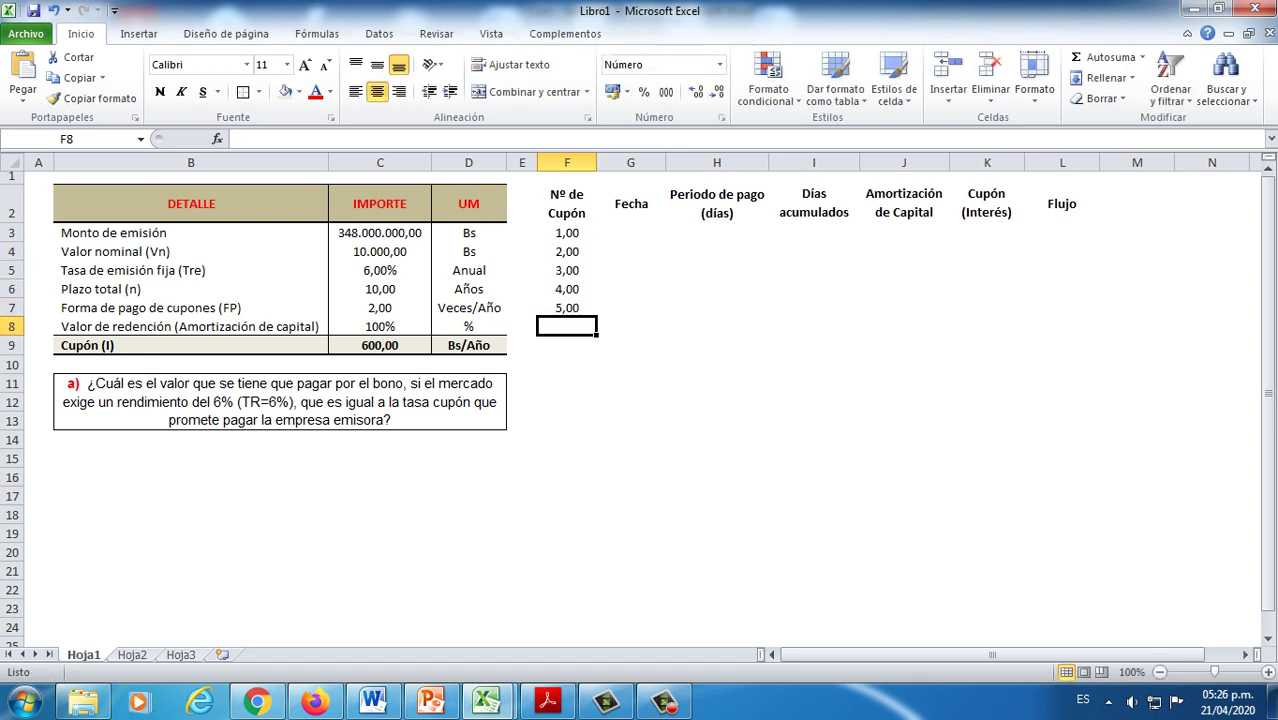
left_click_drag(567, 233, 567, 308)
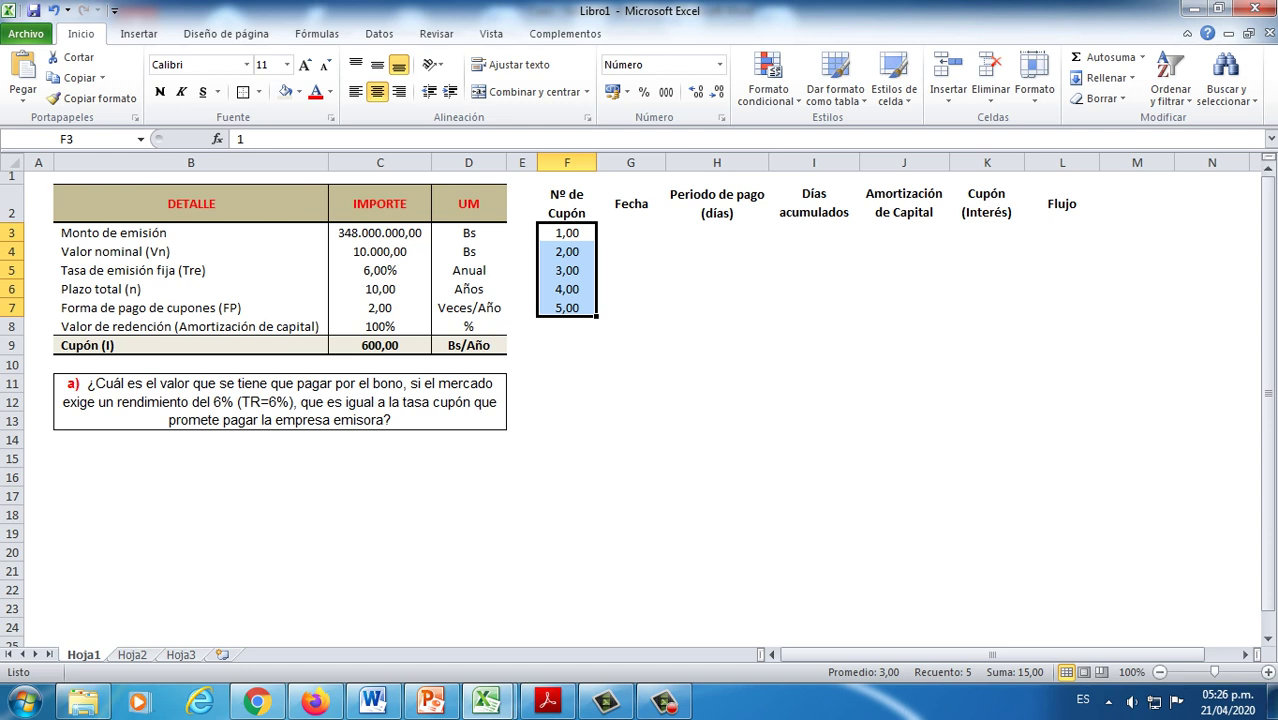
left_click_drag(596, 317, 597, 557)
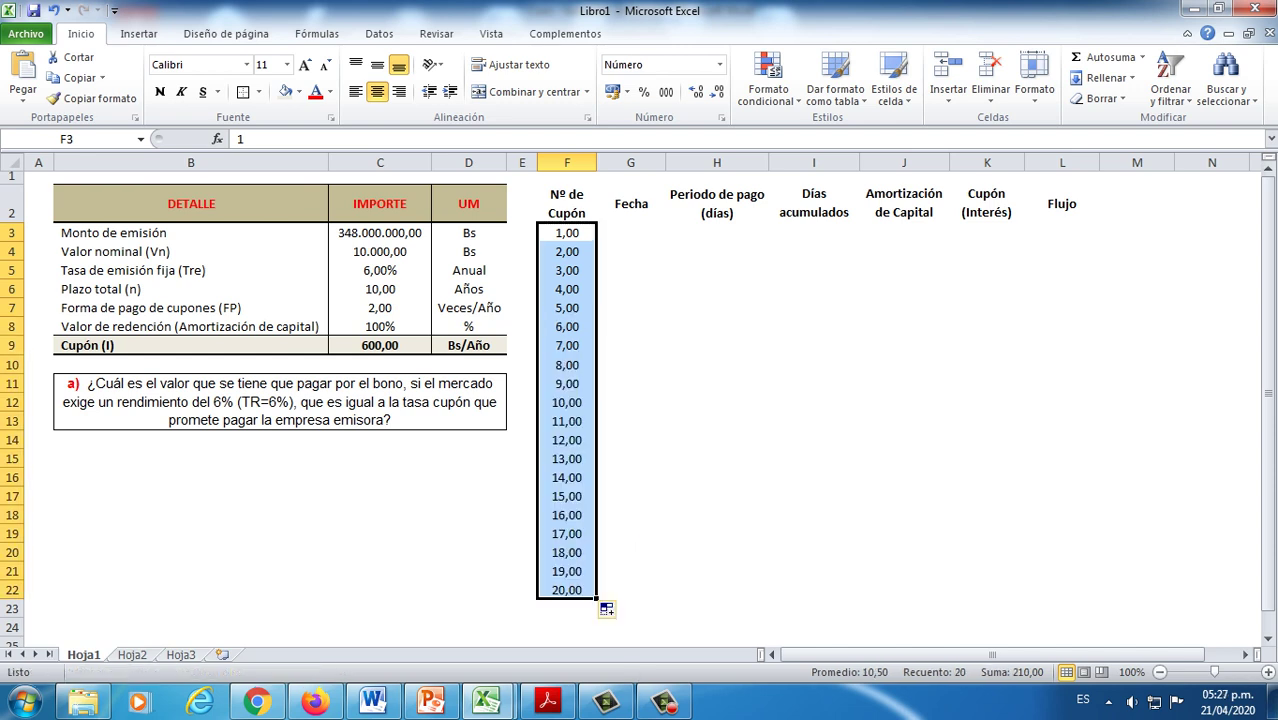
Step: Format the coupon numbers in F3:F22 without decimals and in bold
left_click(716, 91)
left_click(716, 91)
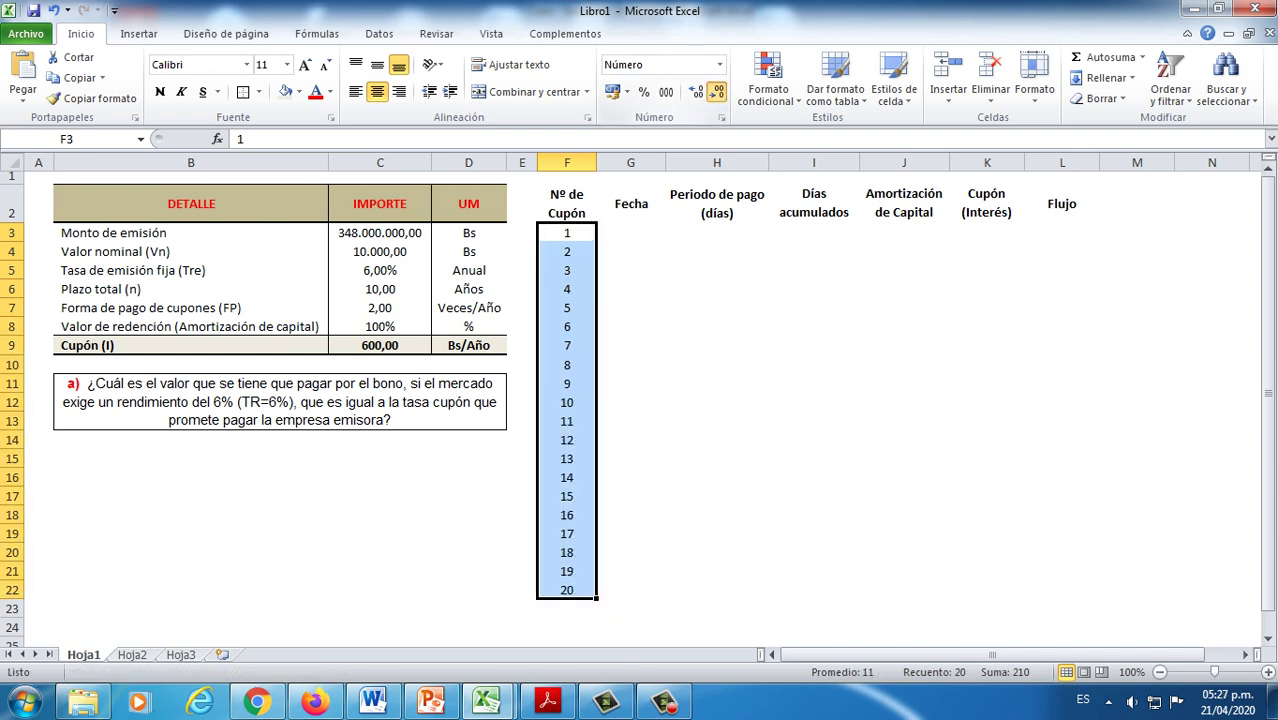
left_click(160, 91)
left_click(630, 308)
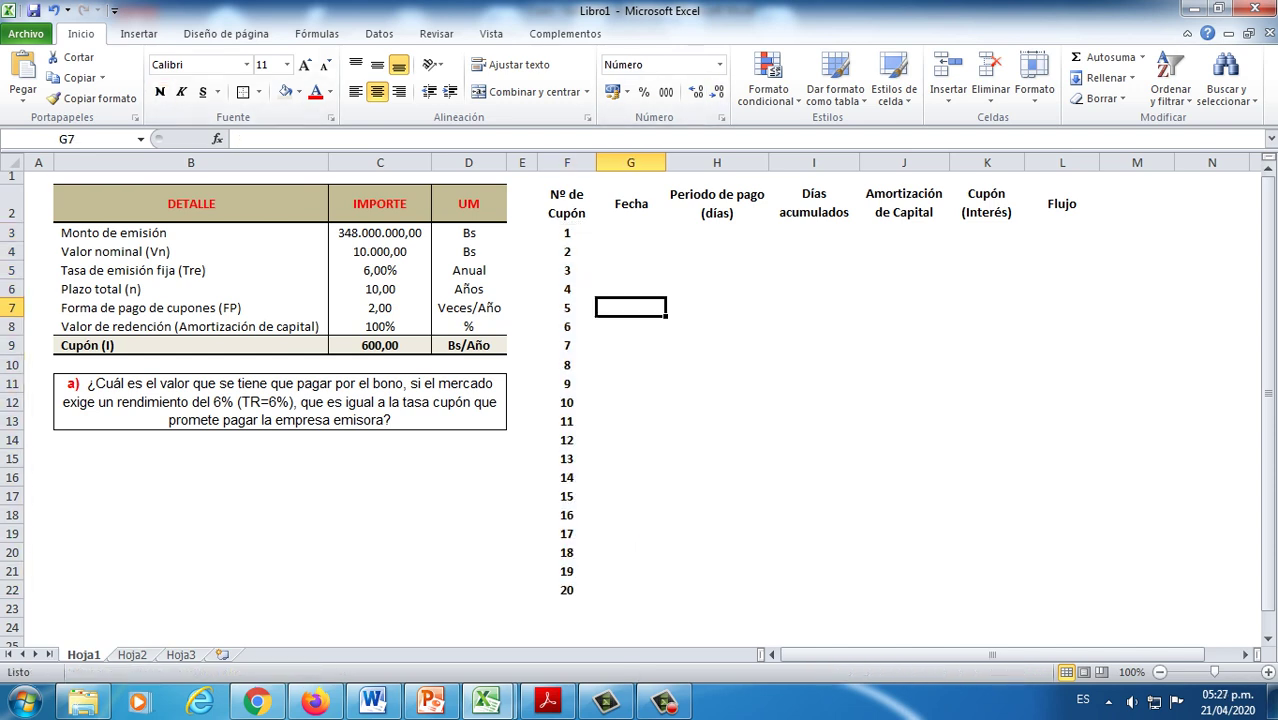
left_click(630, 232)
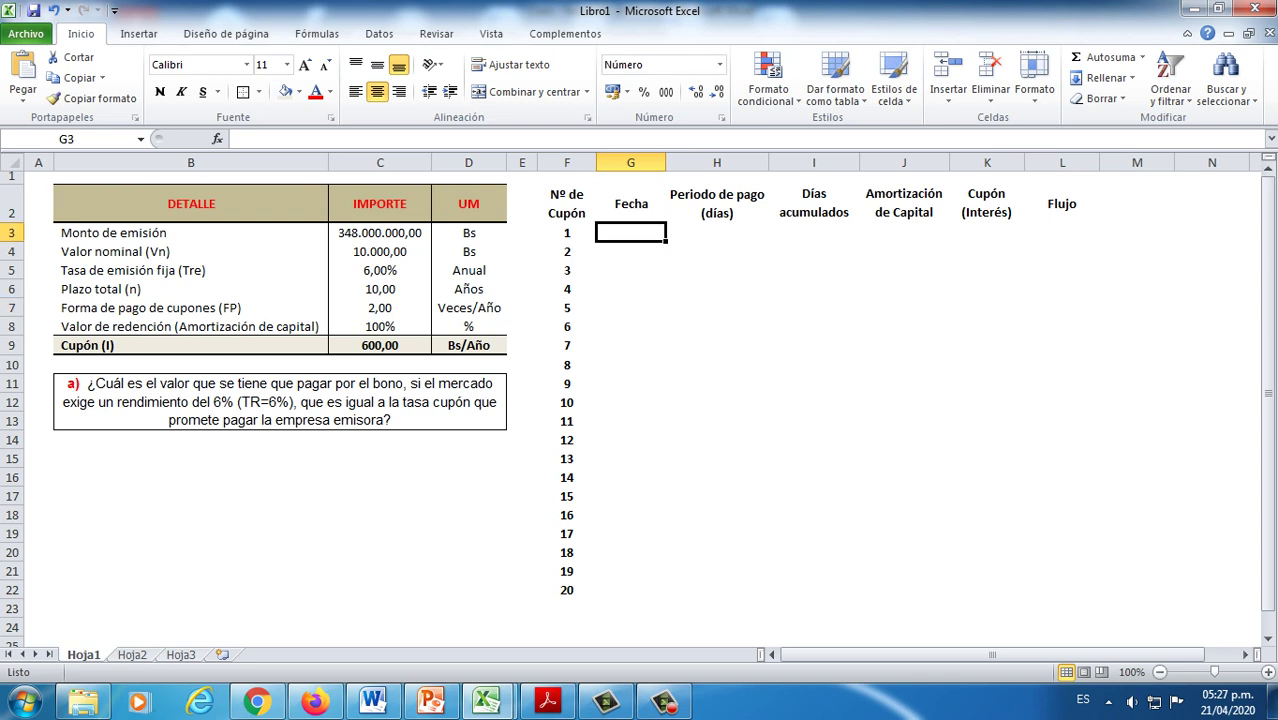
left_click(664, 702)
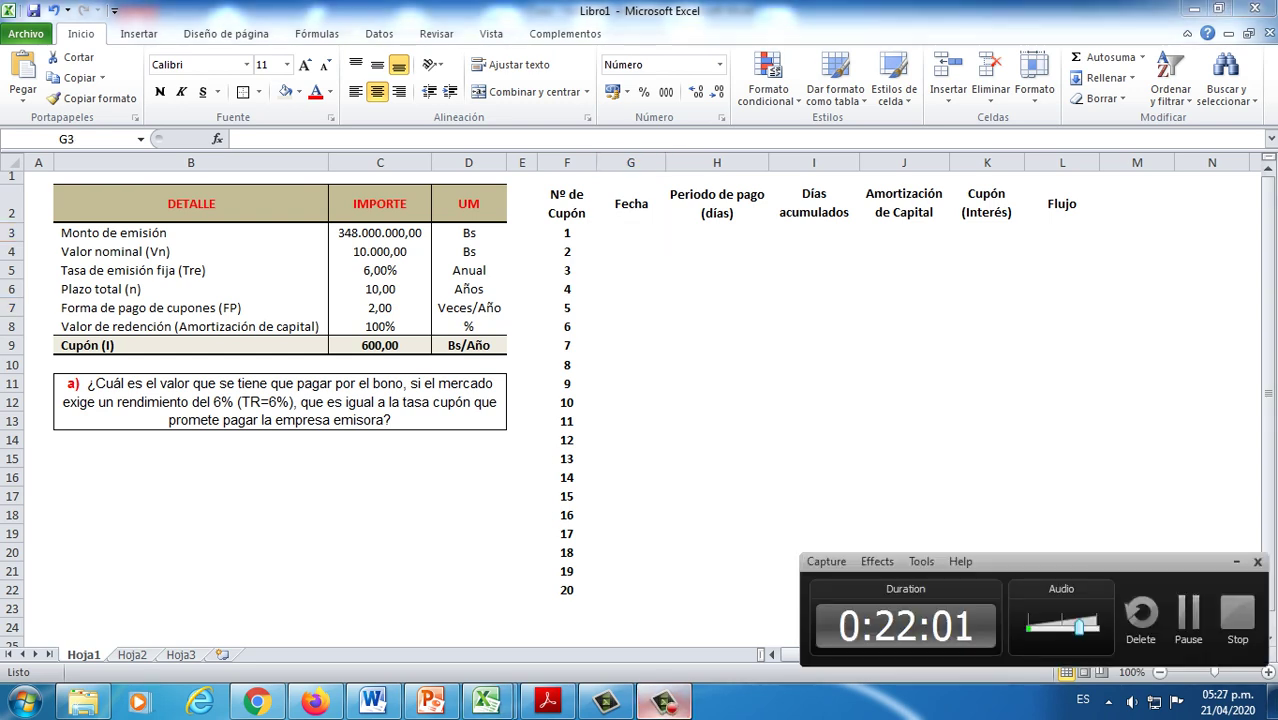
key("F9")
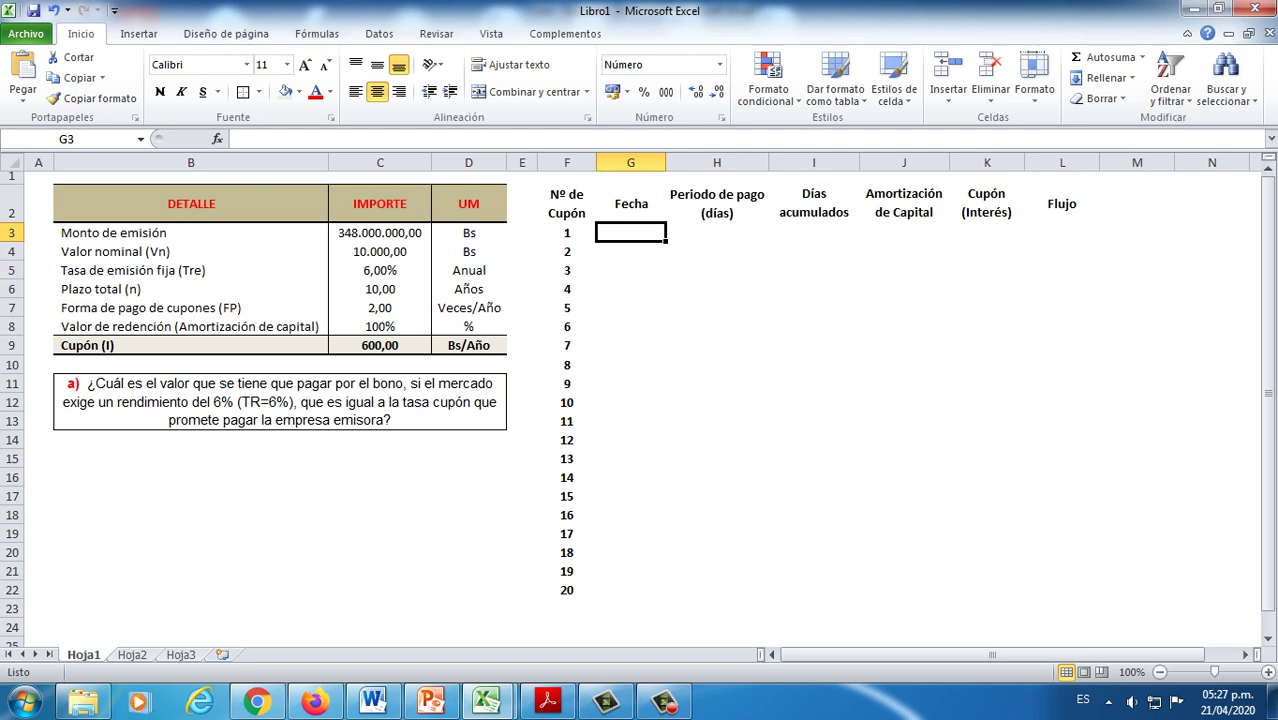
Step: Insert a blank row above "Monto de emisión" and apply the "Monto de emisión" row's formatting to it
right_click(14, 232)
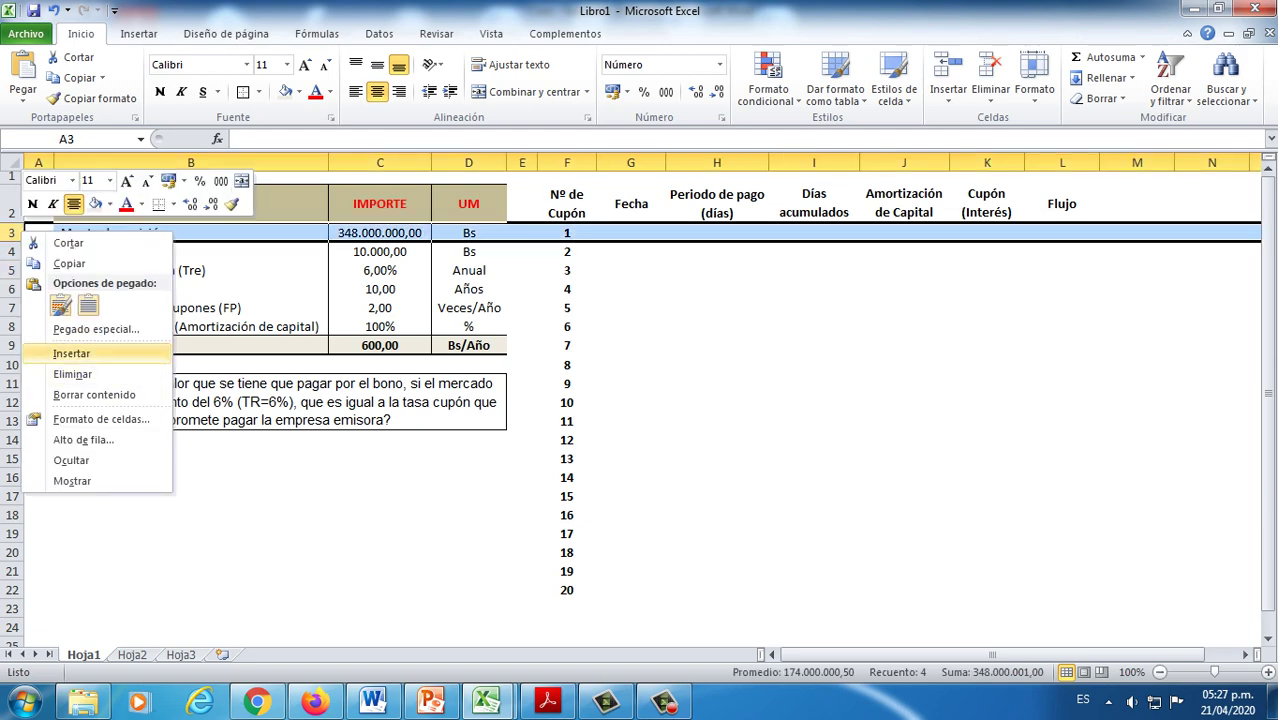
left_click(57, 351)
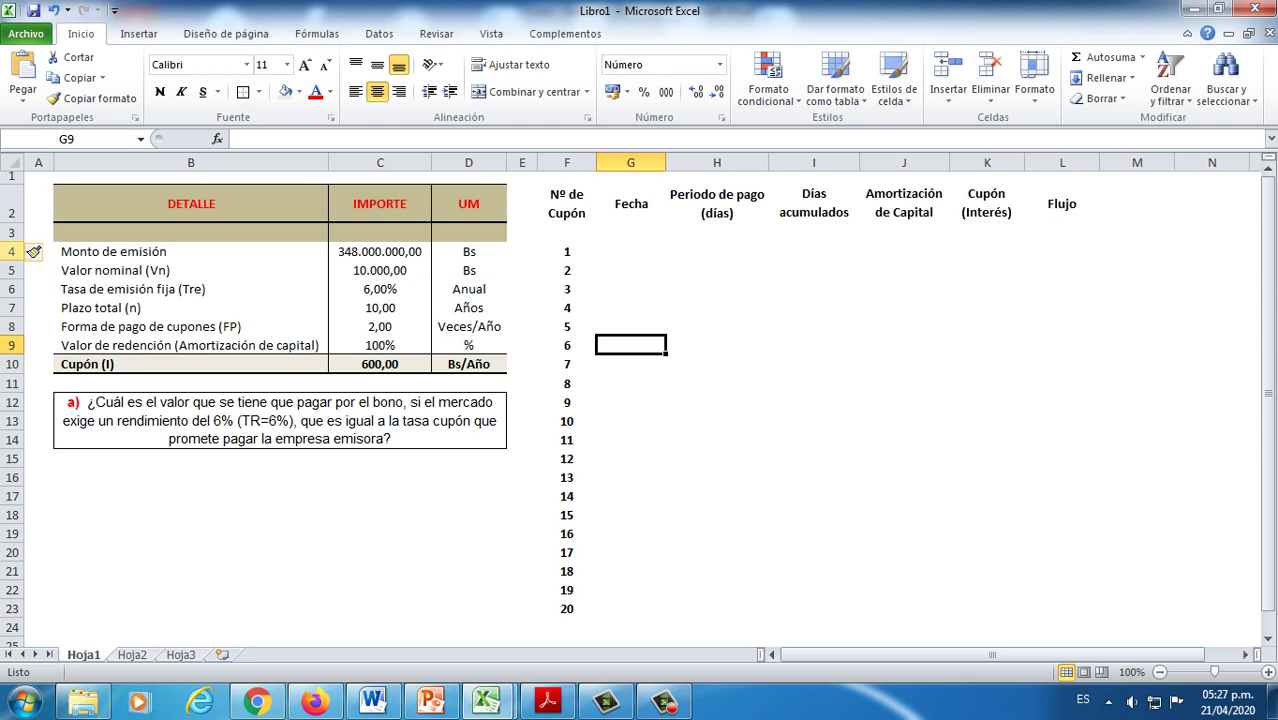
right_click(14, 251)
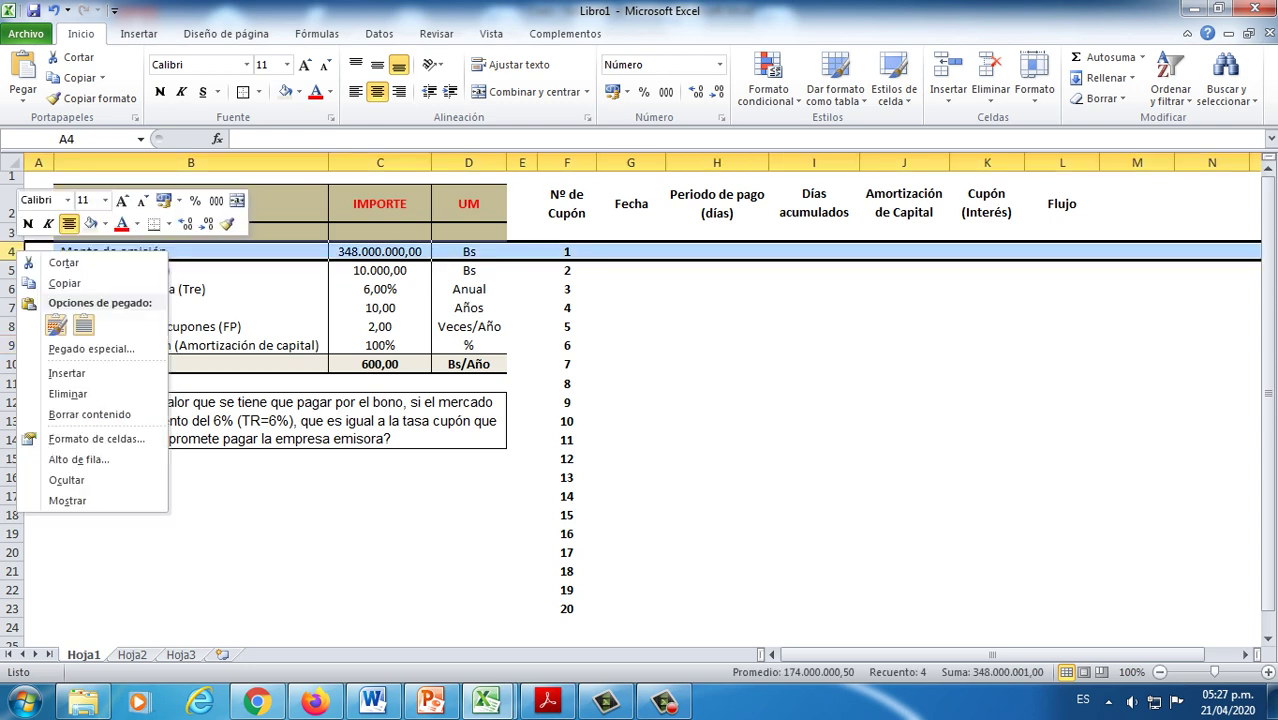
left_click(228, 223)
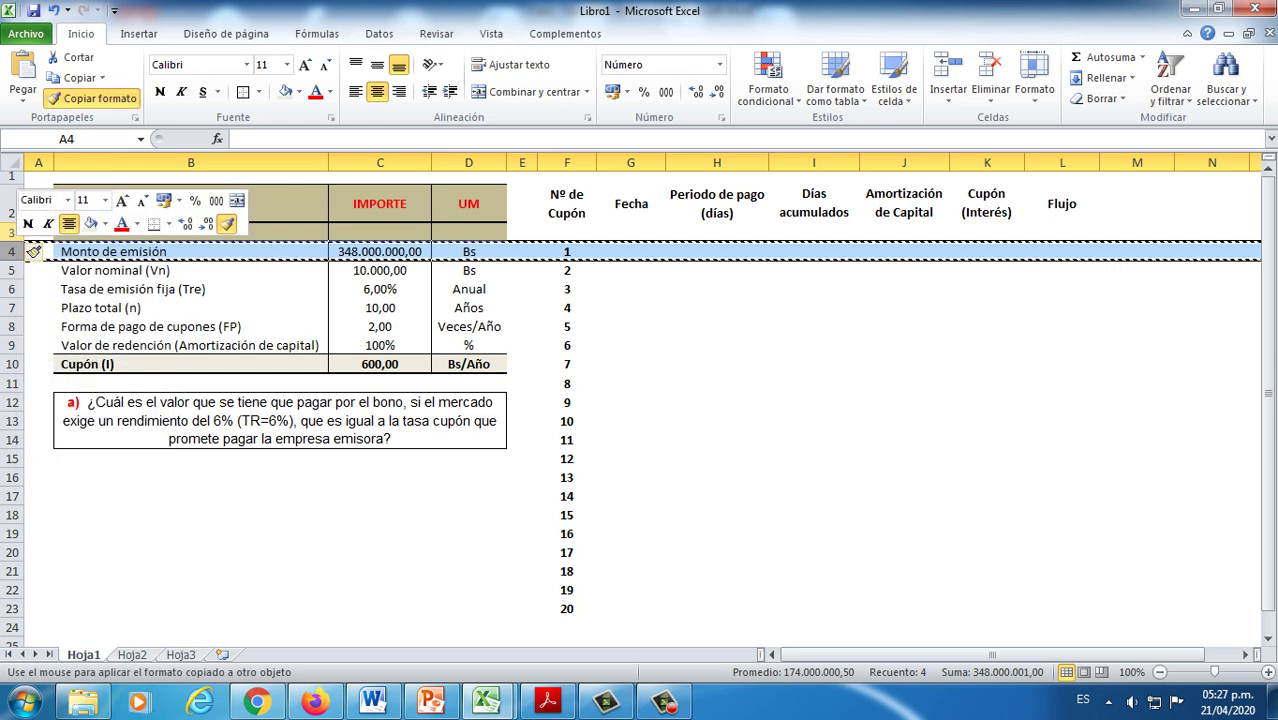
left_click(12, 232)
left_click(190, 270)
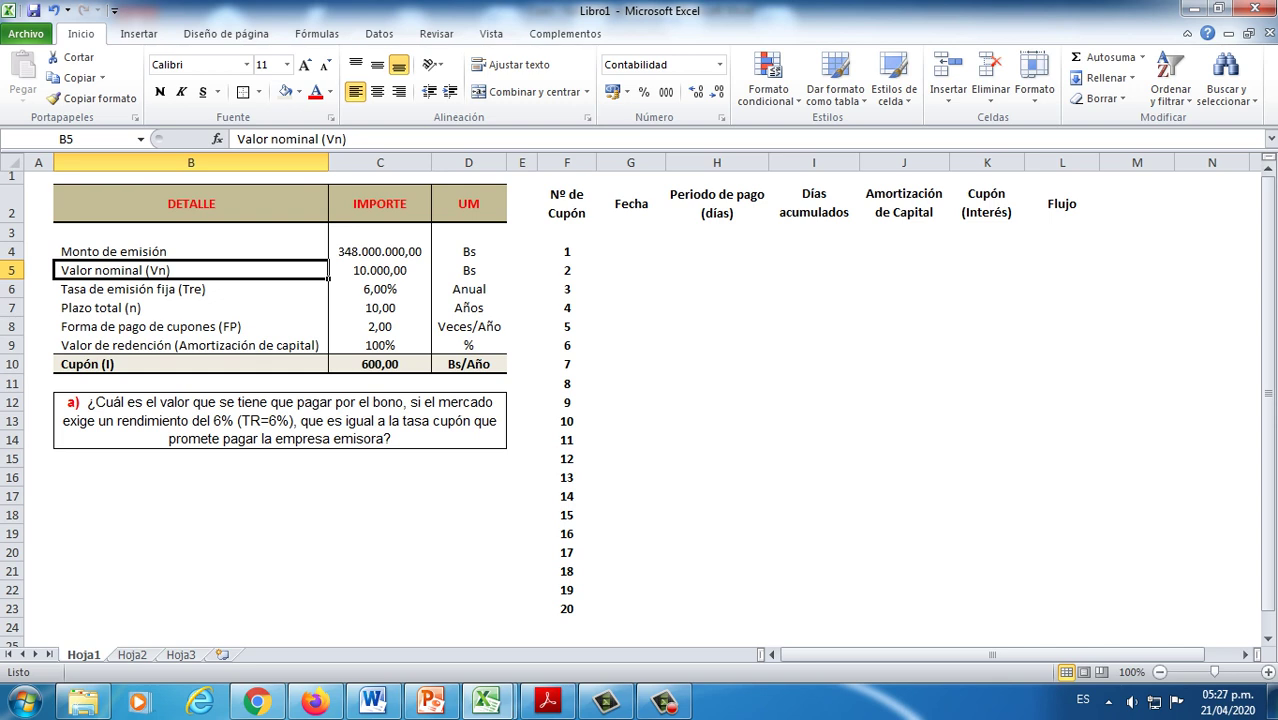
left_click(190, 232)
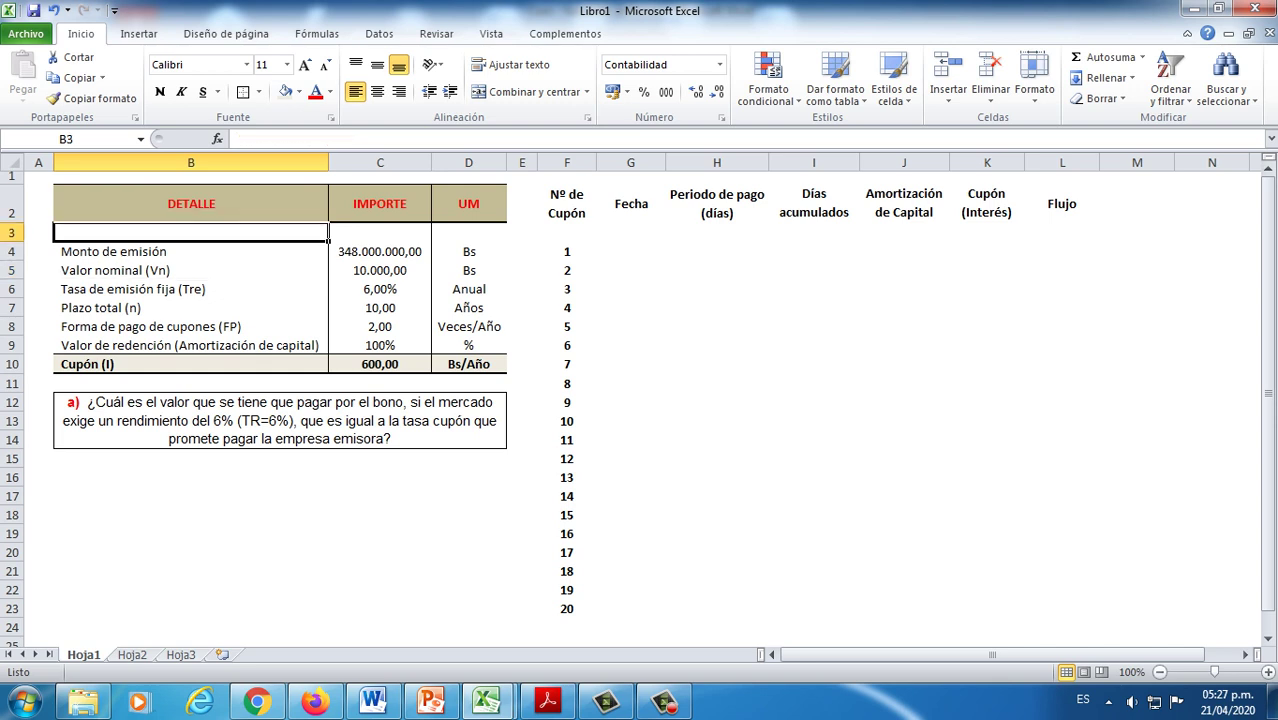
Step: Move the coupon numbers 1 to 20 up one row into F3:F22, directly below their header
left_click_drag(567, 251, 567, 608)
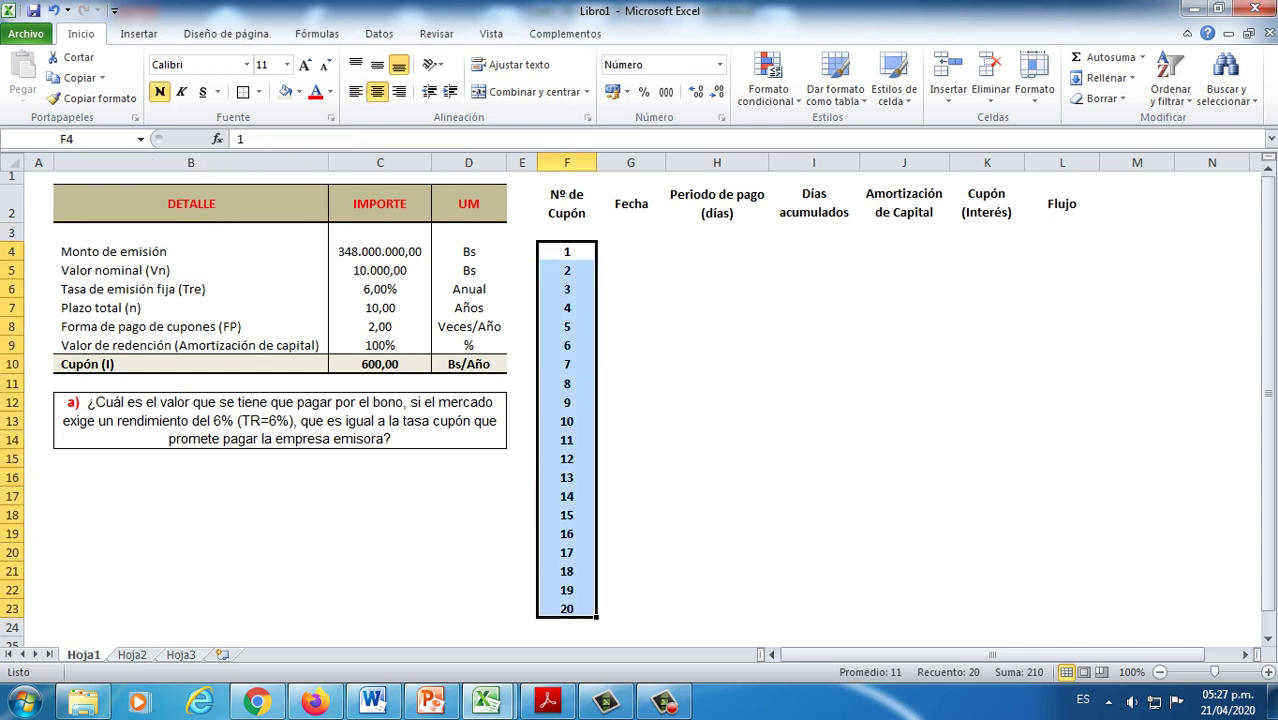
left_click_drag(597, 251, 597, 232)
left_click(716, 364)
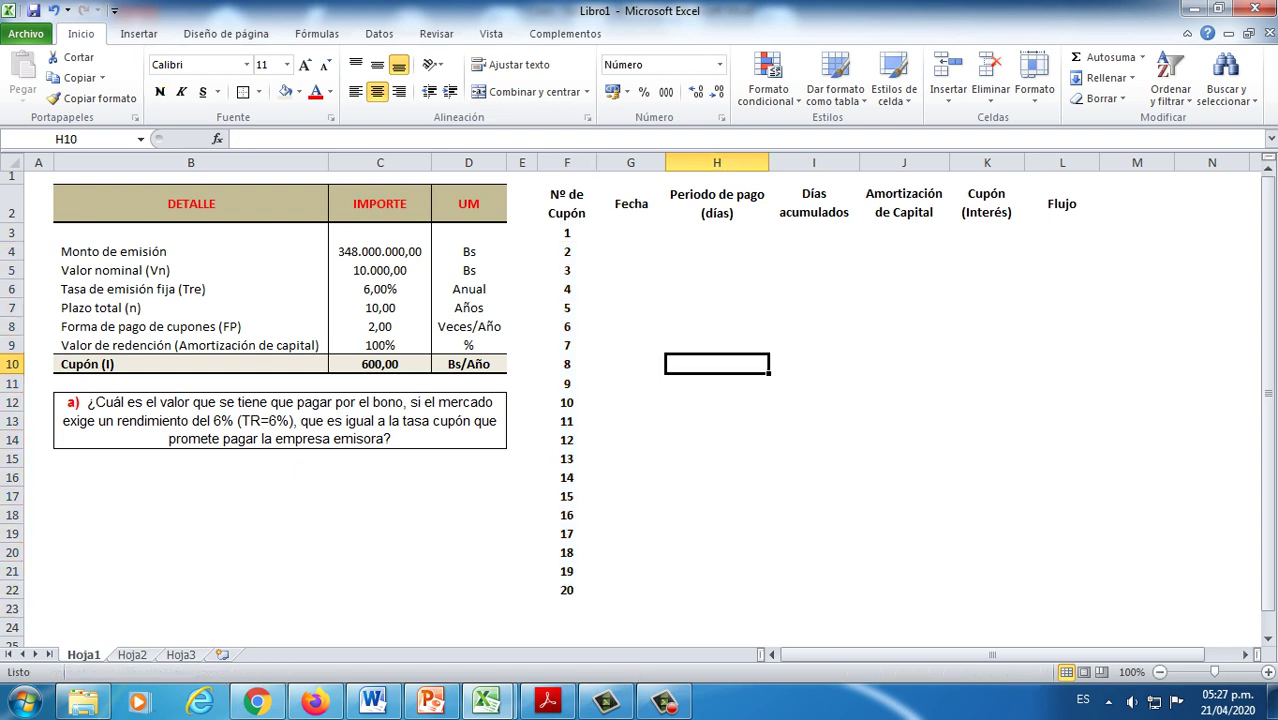
Step: Enter the label "Fecha de emisión" in B3
left_click(190, 232)
type("F")
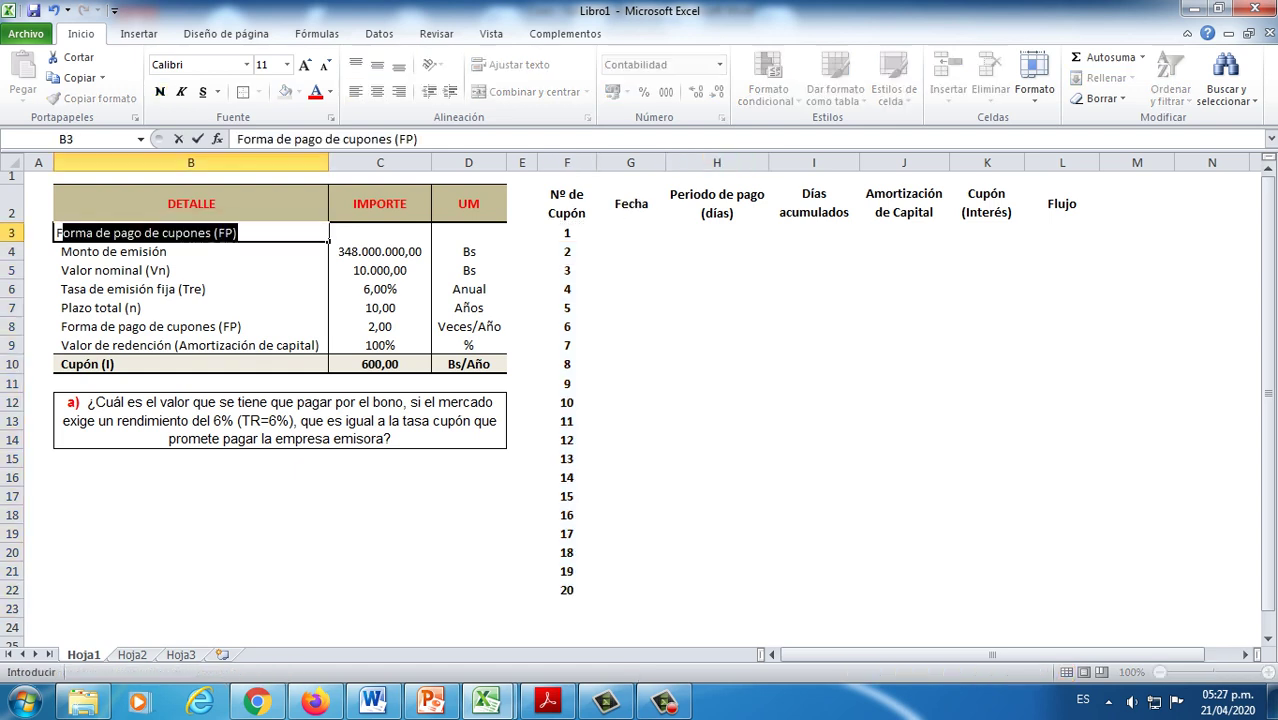
type("echa de e")
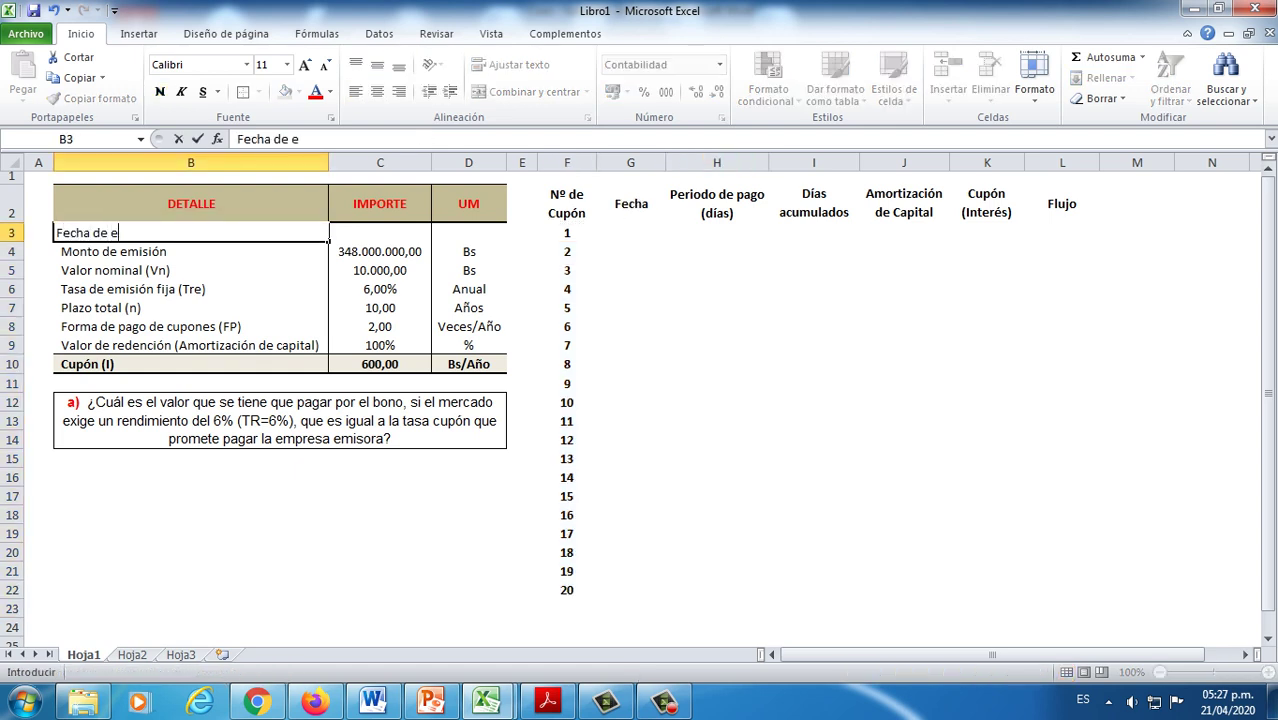
type("misión")
key("Tab")
Step: Enter today's date as the issue date in C3 with the formula =HOY()
type("=ho")
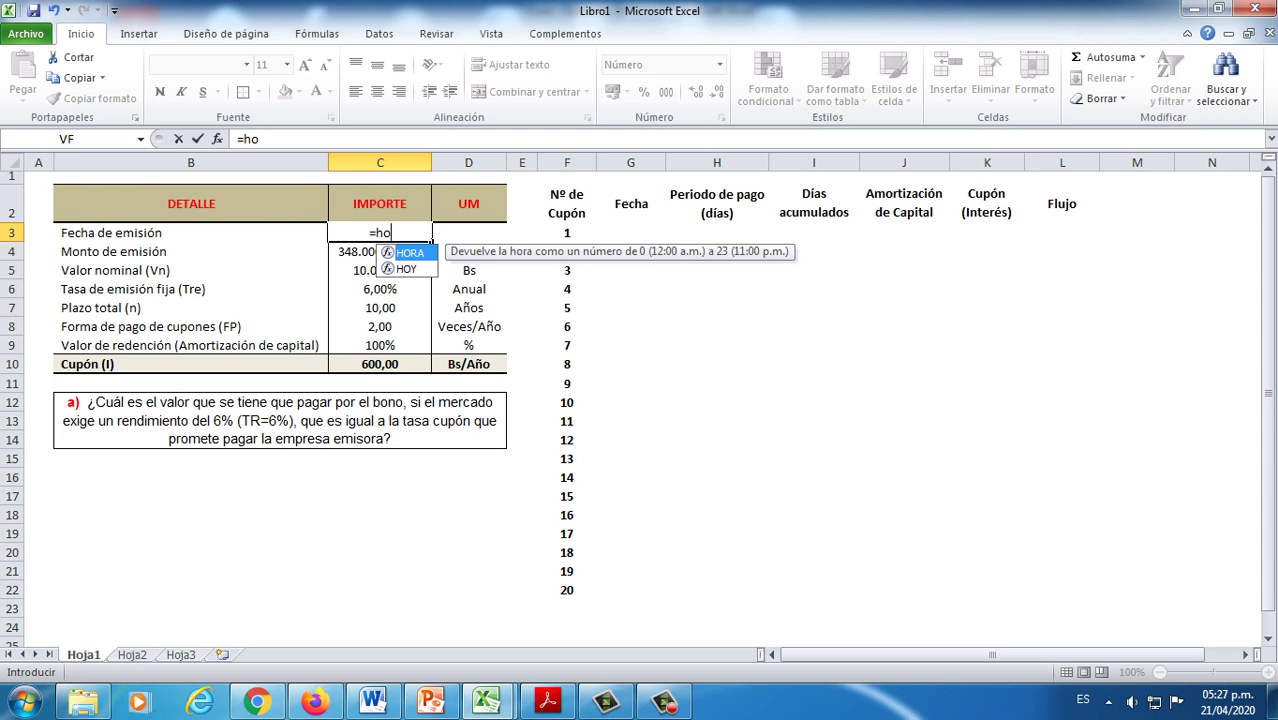
key("BackSpace")
key("BackSpace")
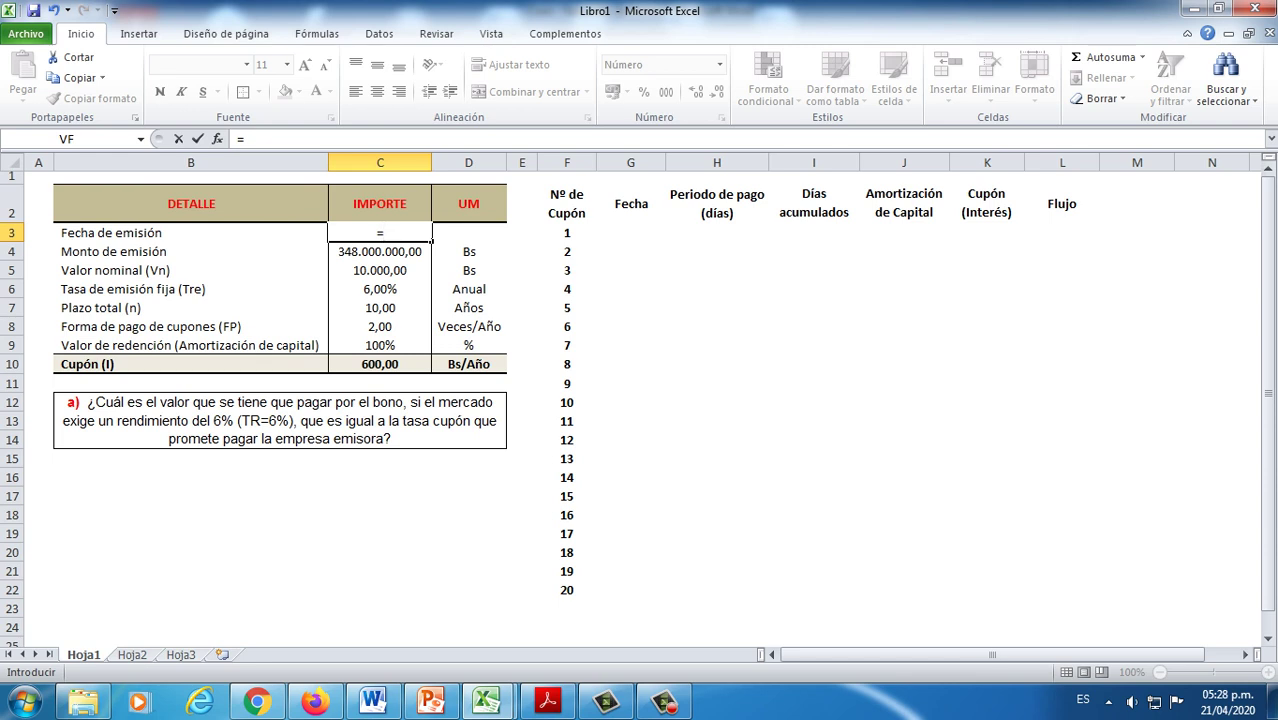
type("ho")
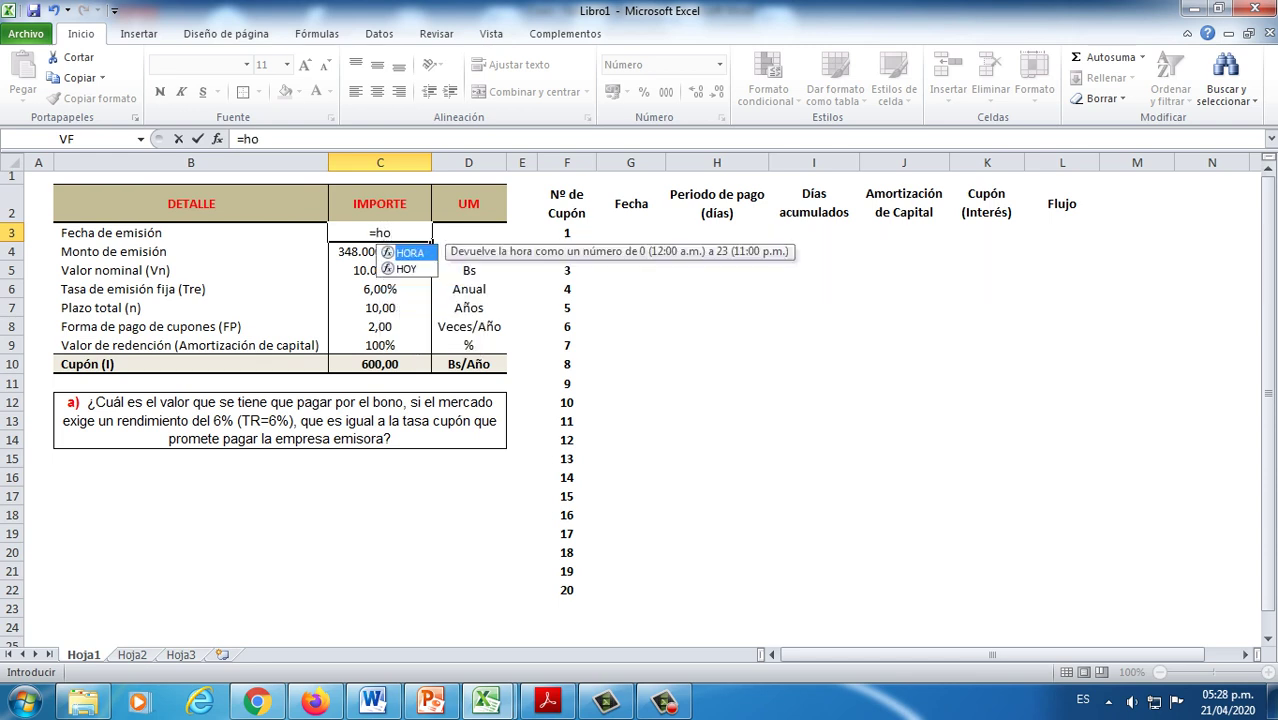
key("Down")
key("Tab")
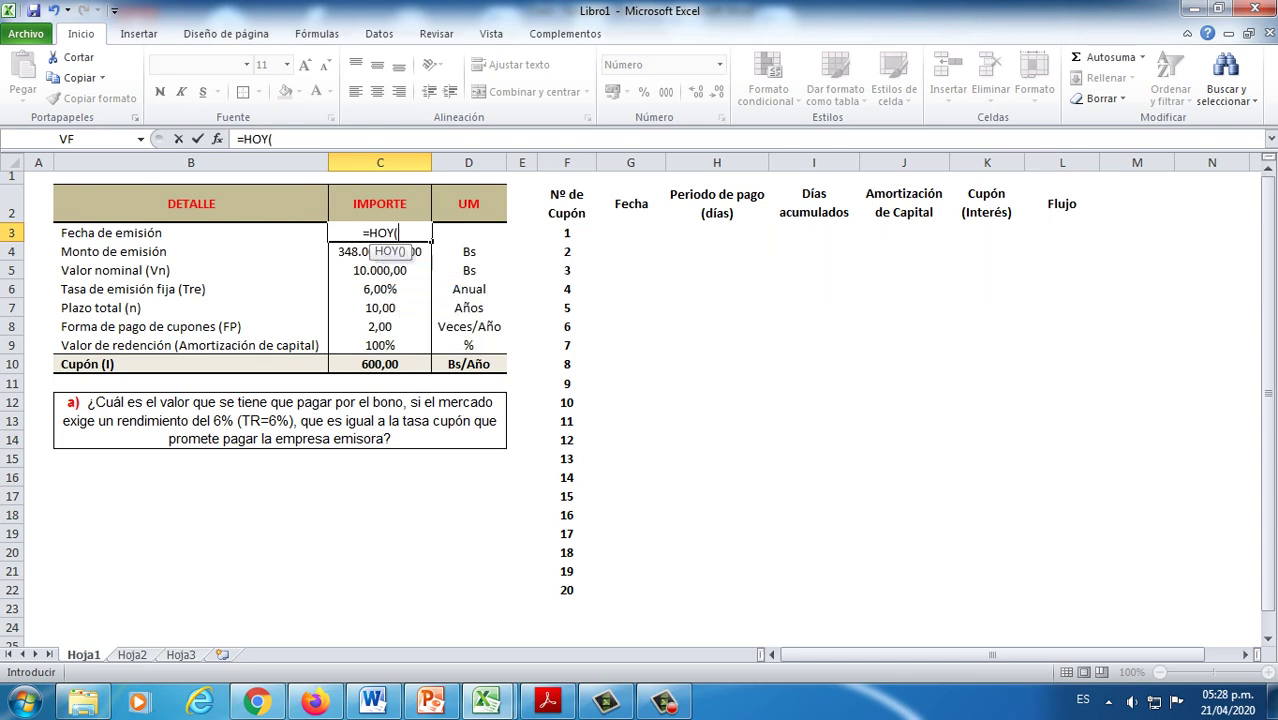
type(")")
key("Return")
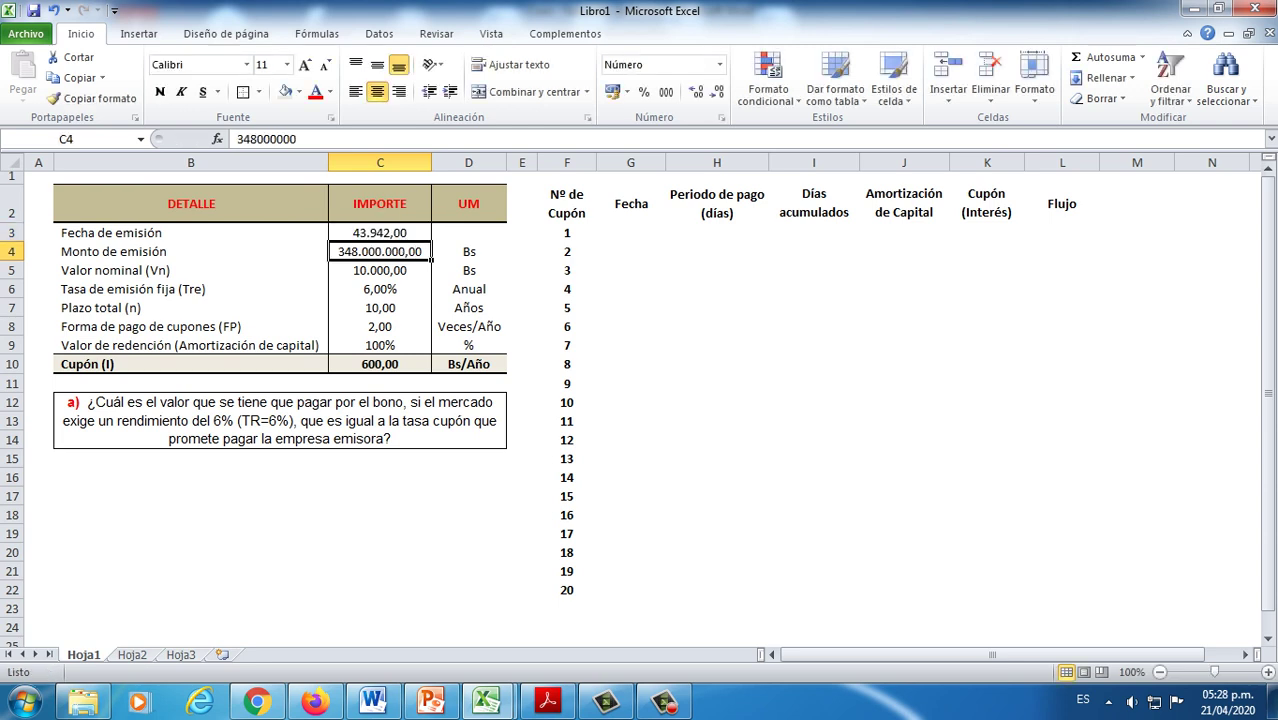
Step: Format the issue date in C3 as a short date and slightly widen the "Fecha" column of the coupon schedule
left_click(379, 232)
left_click(719, 64)
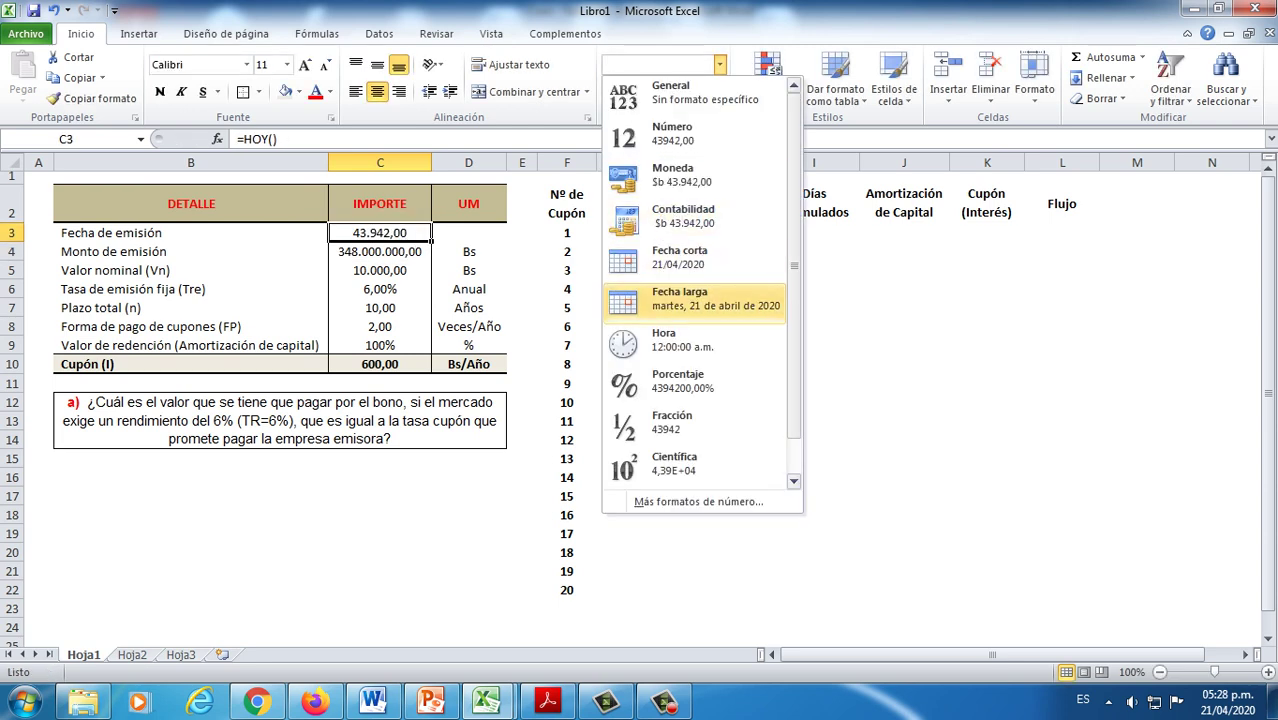
left_click(690, 263)
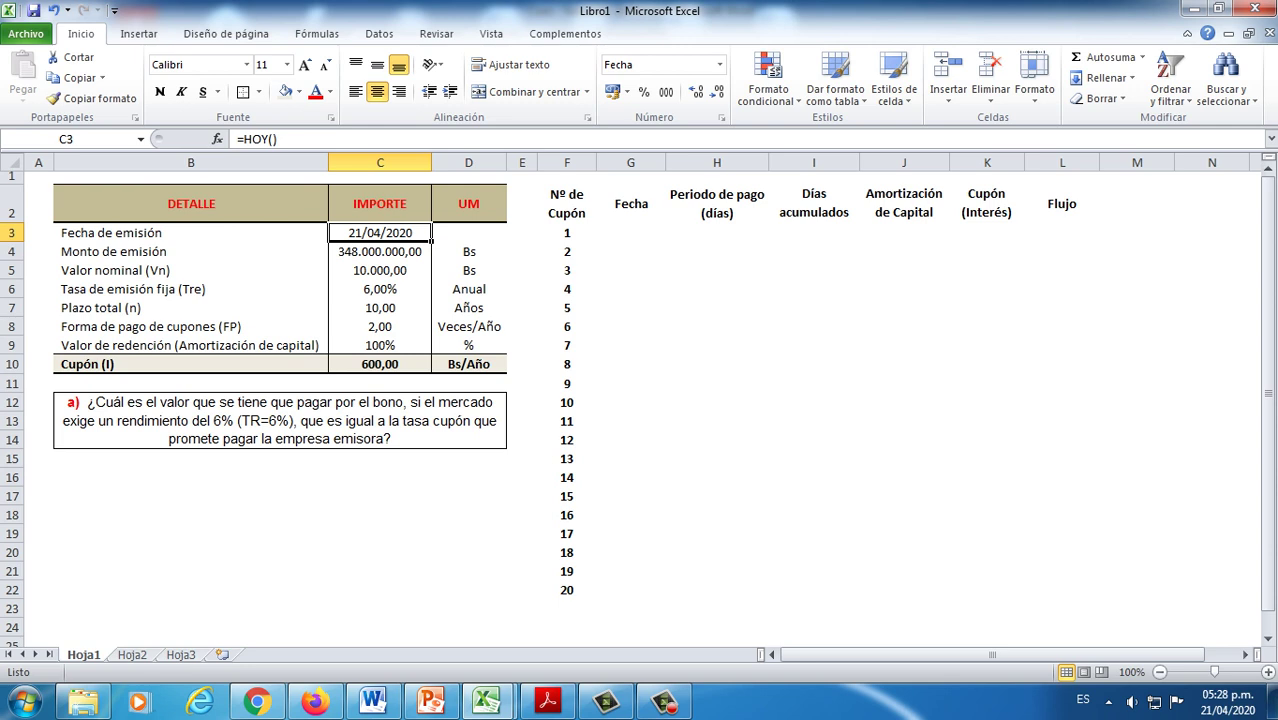
left_click(630, 232)
left_click_drag(666, 162, 667, 162)
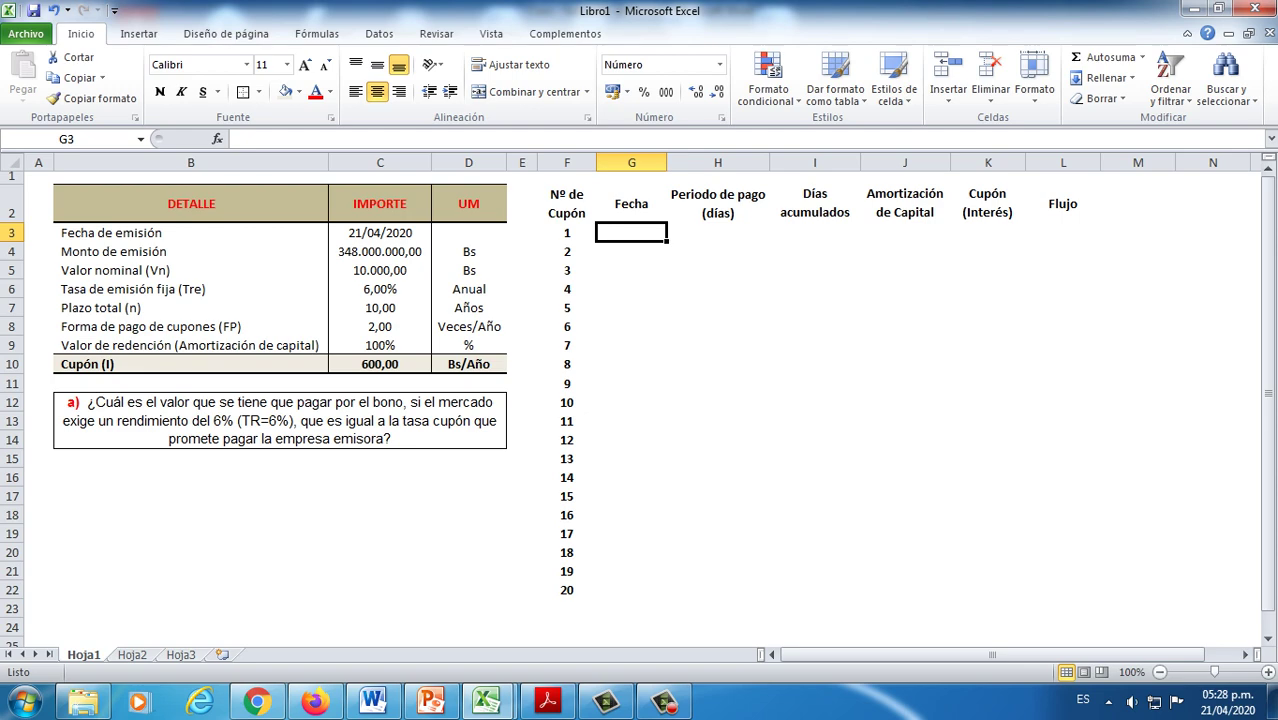
Step: Change the coupon payment terms in the Word case document to "Semestral (cada 180 días vencidos)" on one line, save, and return to Excel
left_click(372, 702)
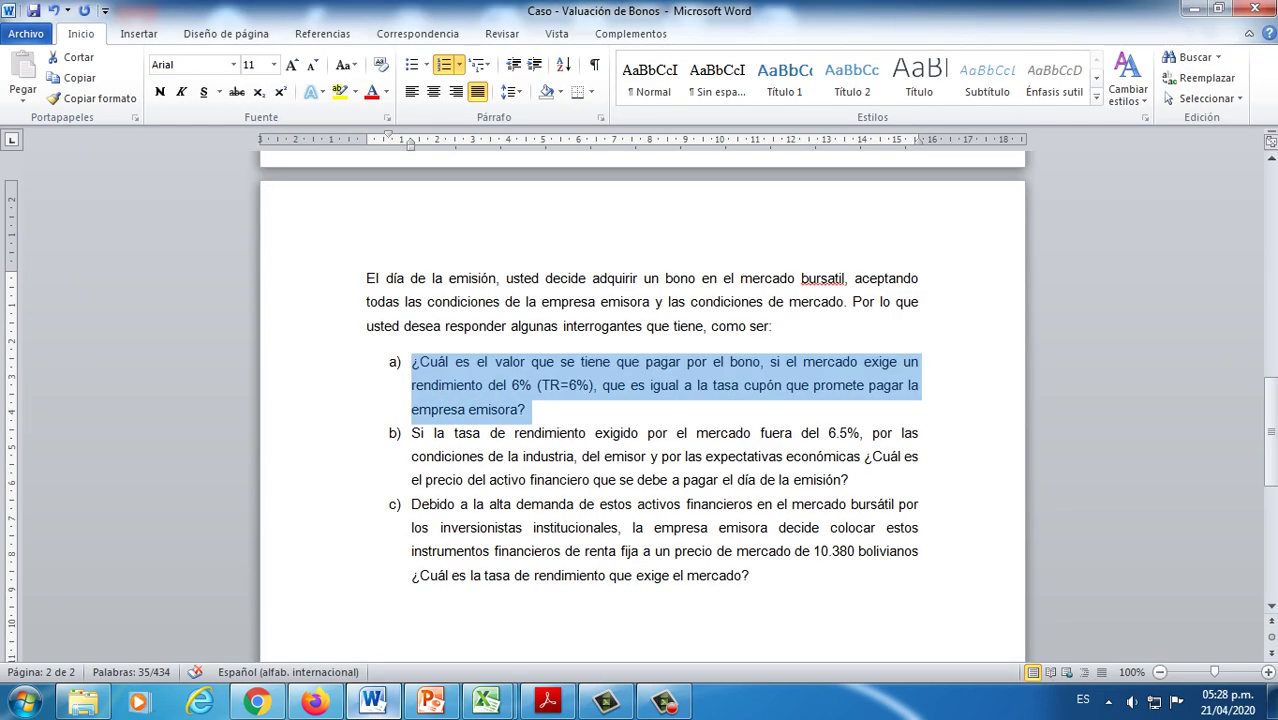
left_click(372, 702)
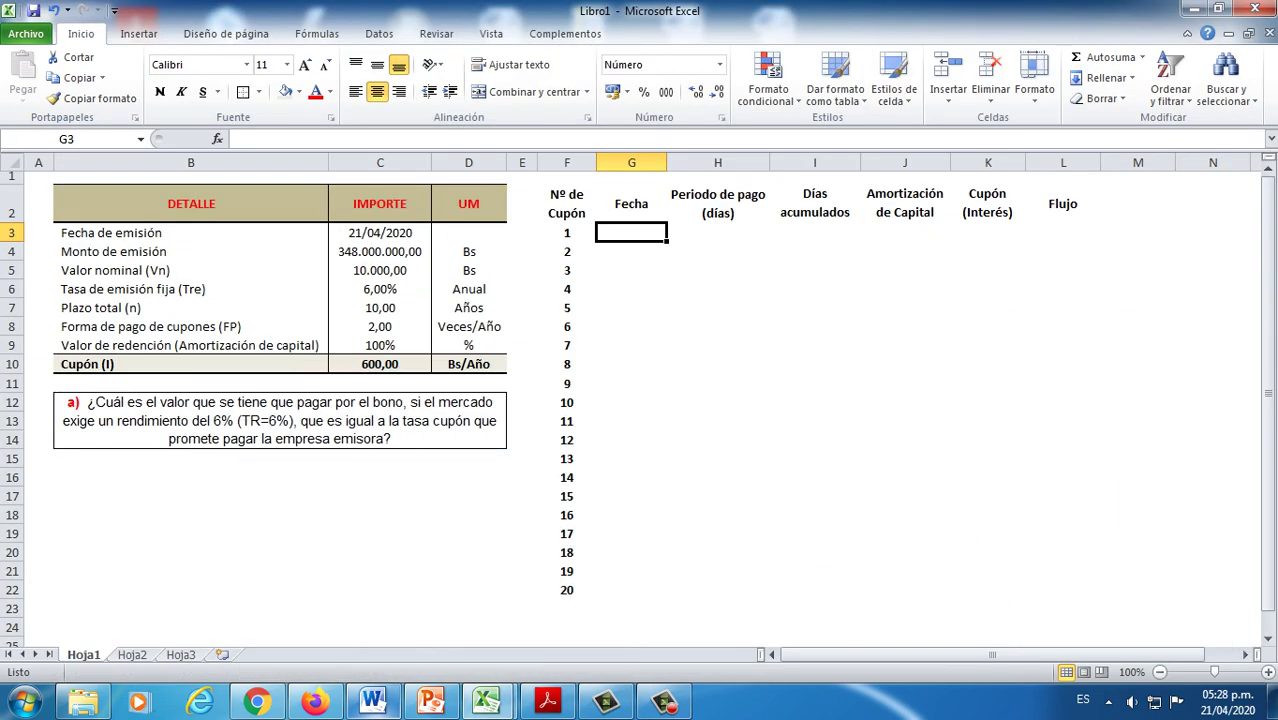
left_click(372, 702)
scroll(640, 400, "up", 8)
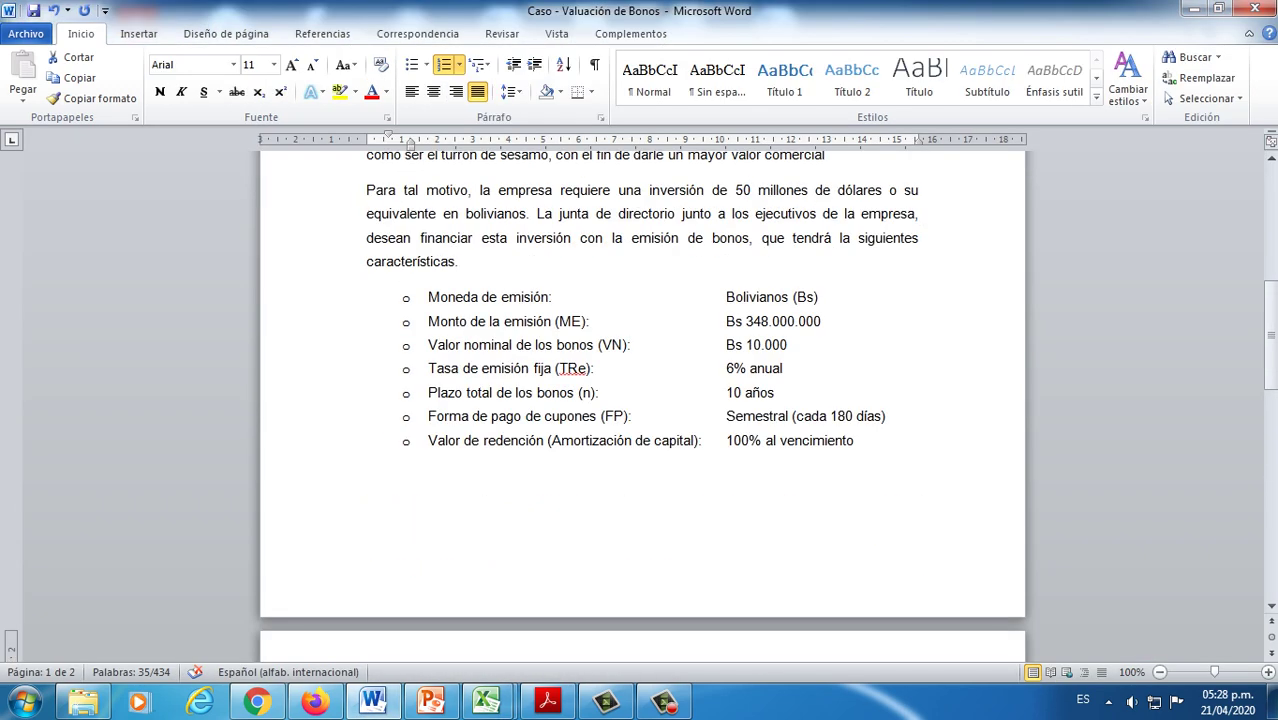
left_click_drag(726, 416, 788, 416)
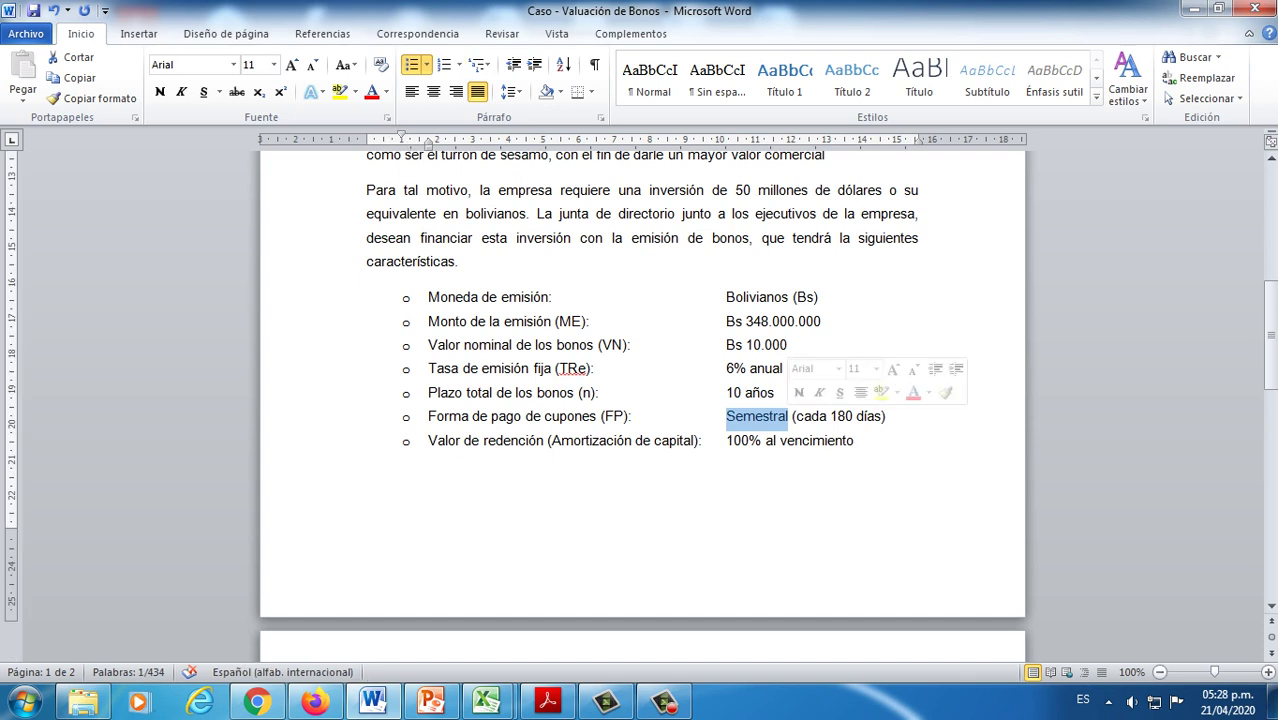
left_click(880, 416)
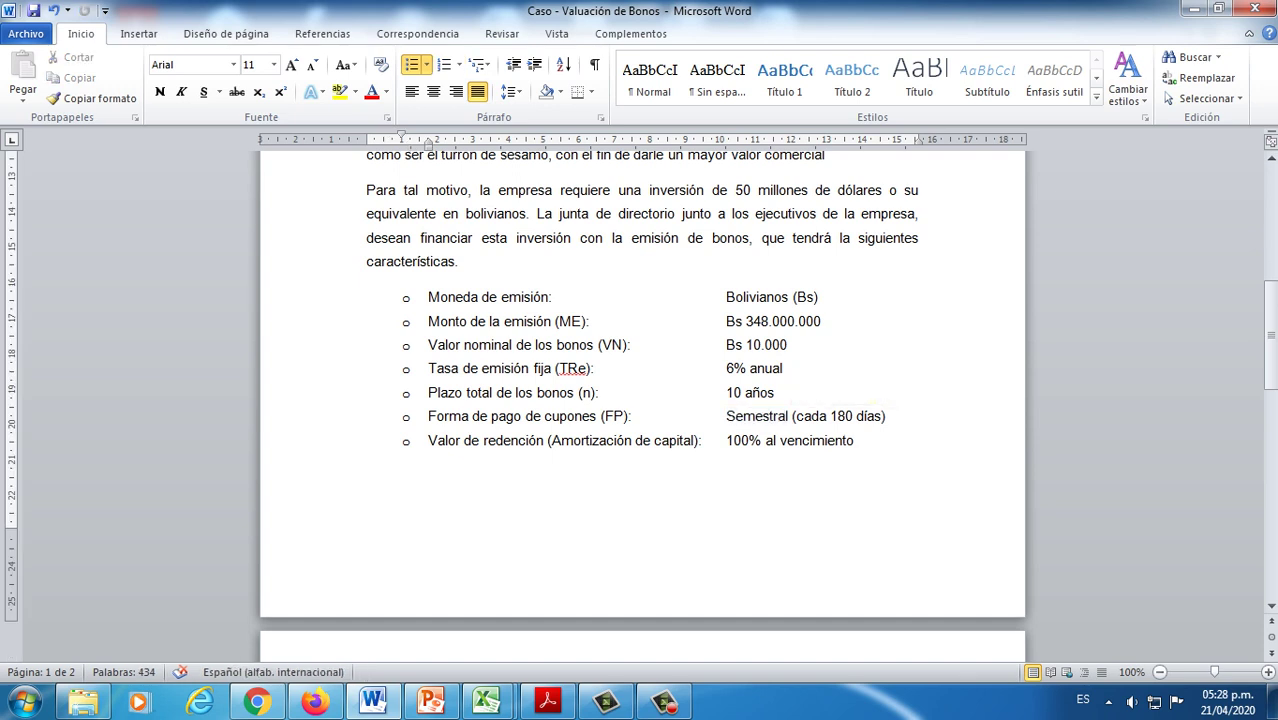
type("vencidos")
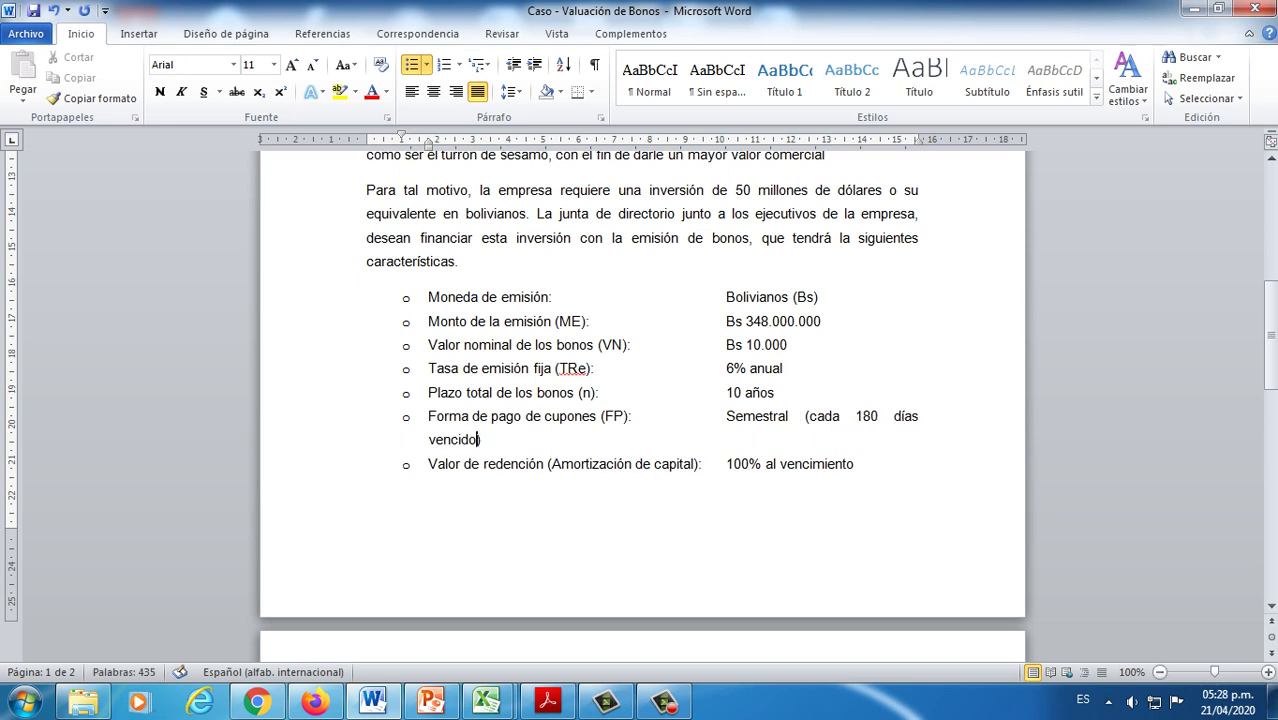
left_click(725, 416)
key("BackSpace")
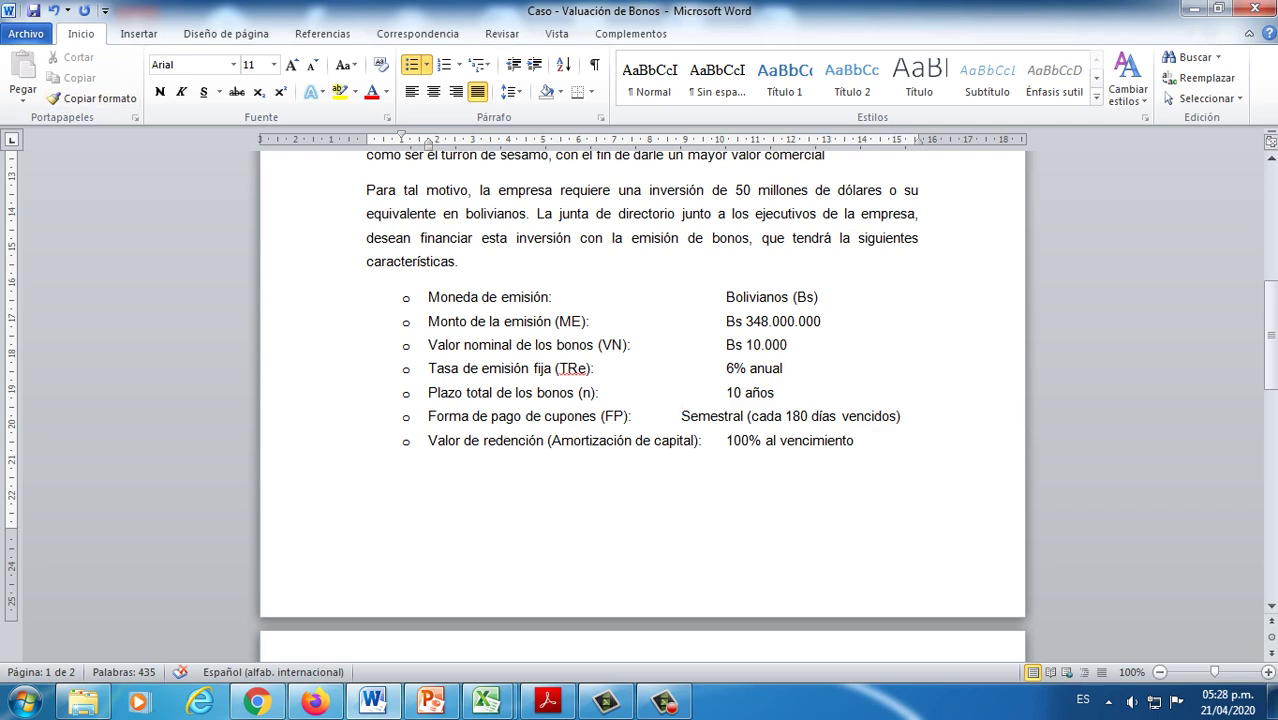
left_click(33, 11)
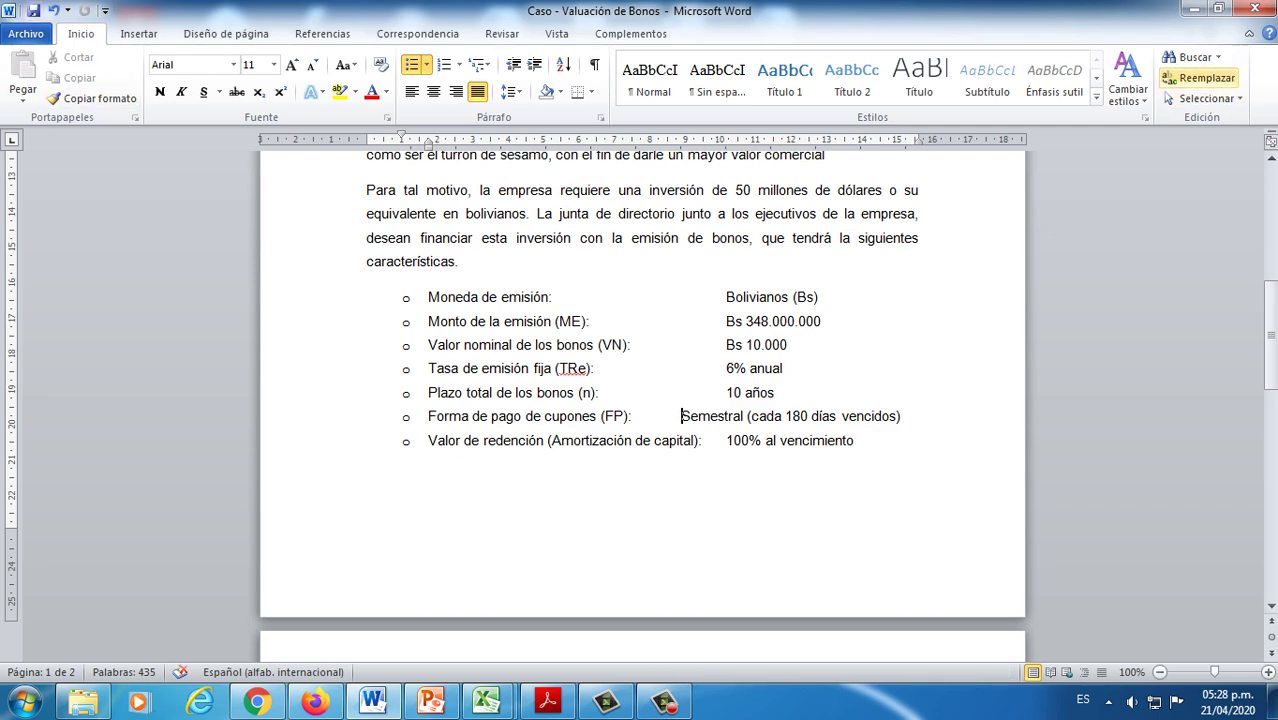
mouse_move(487, 702)
left_click(590, 610)
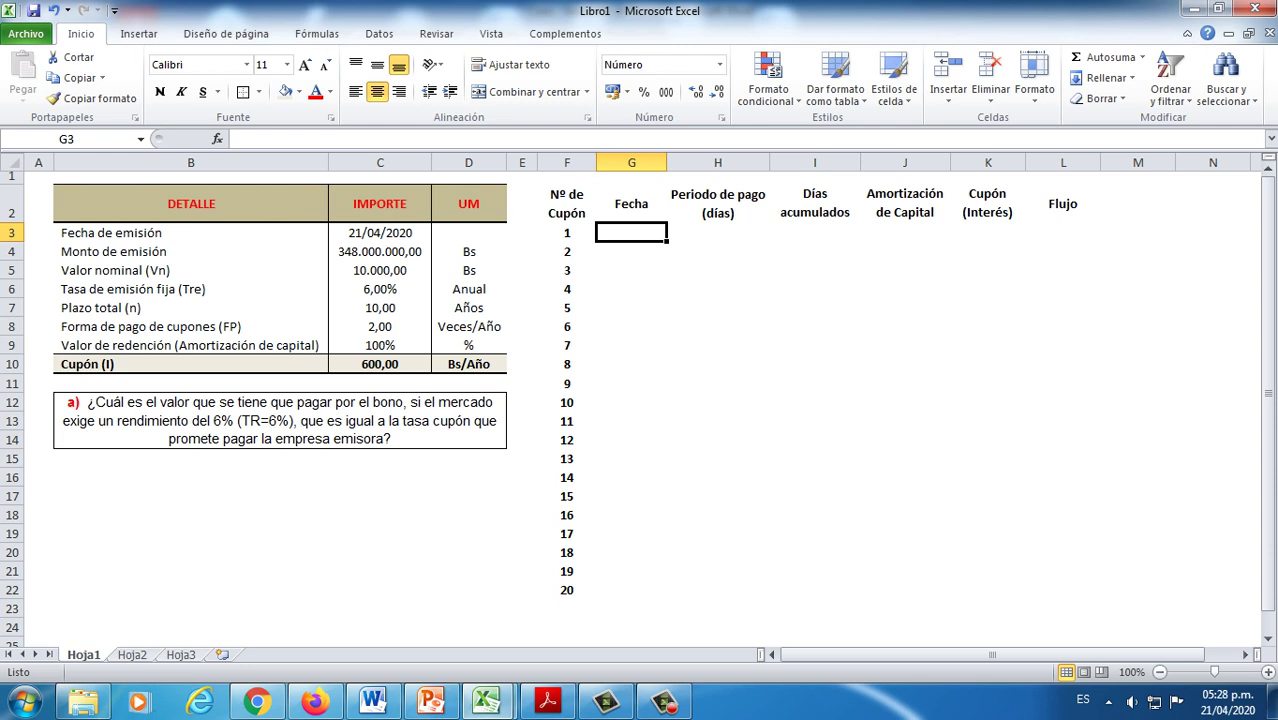
Step: Calculate the first coupon's date in G3 with the formula =C3+180
type("=")
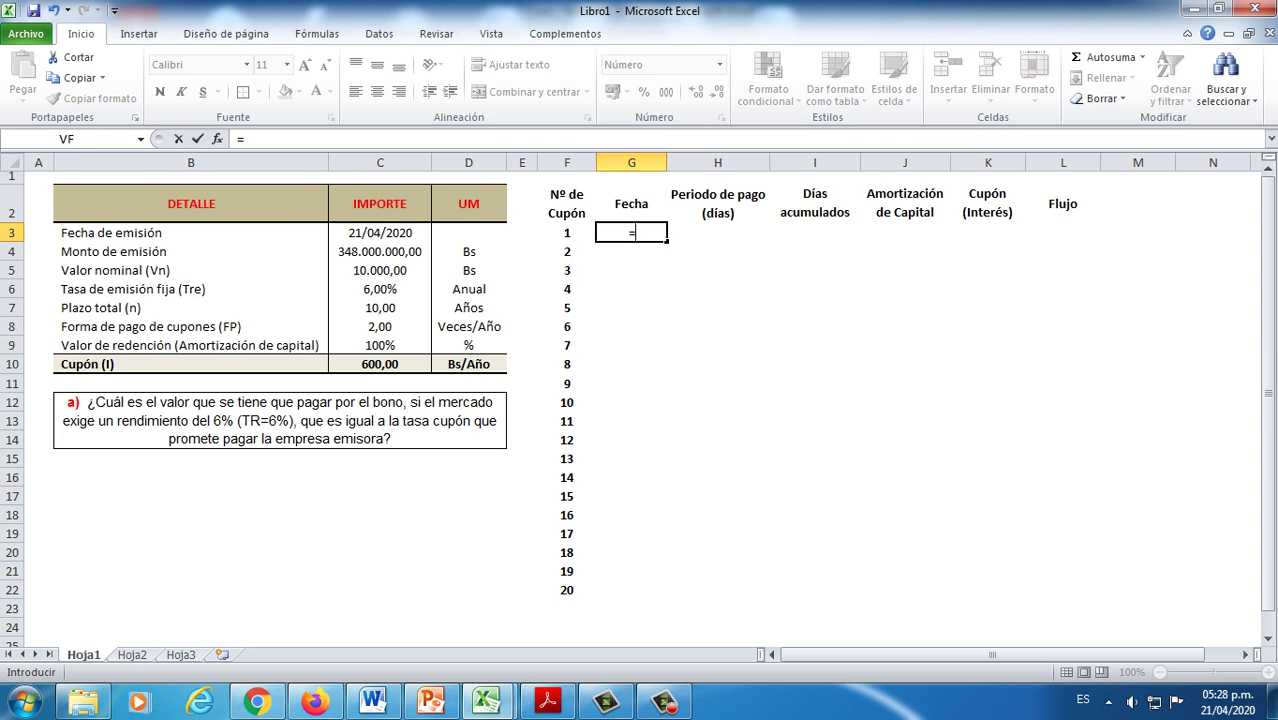
left_click(380, 232)
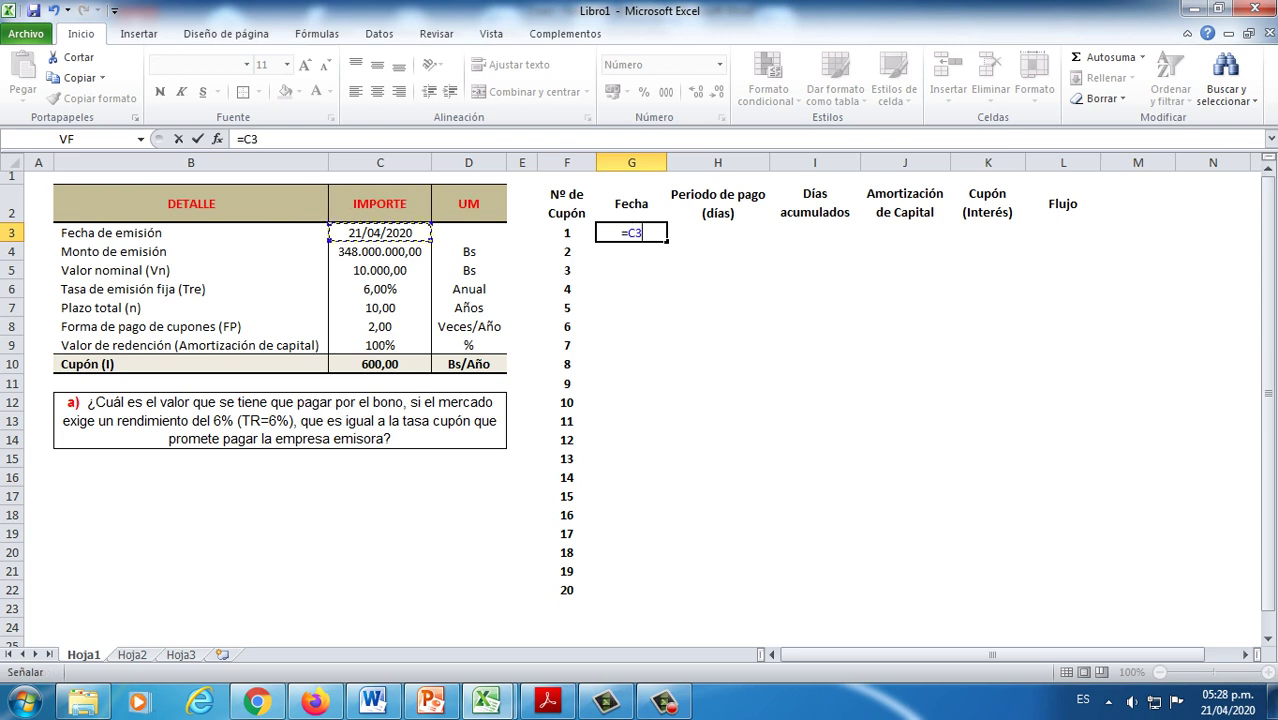
type("+180")
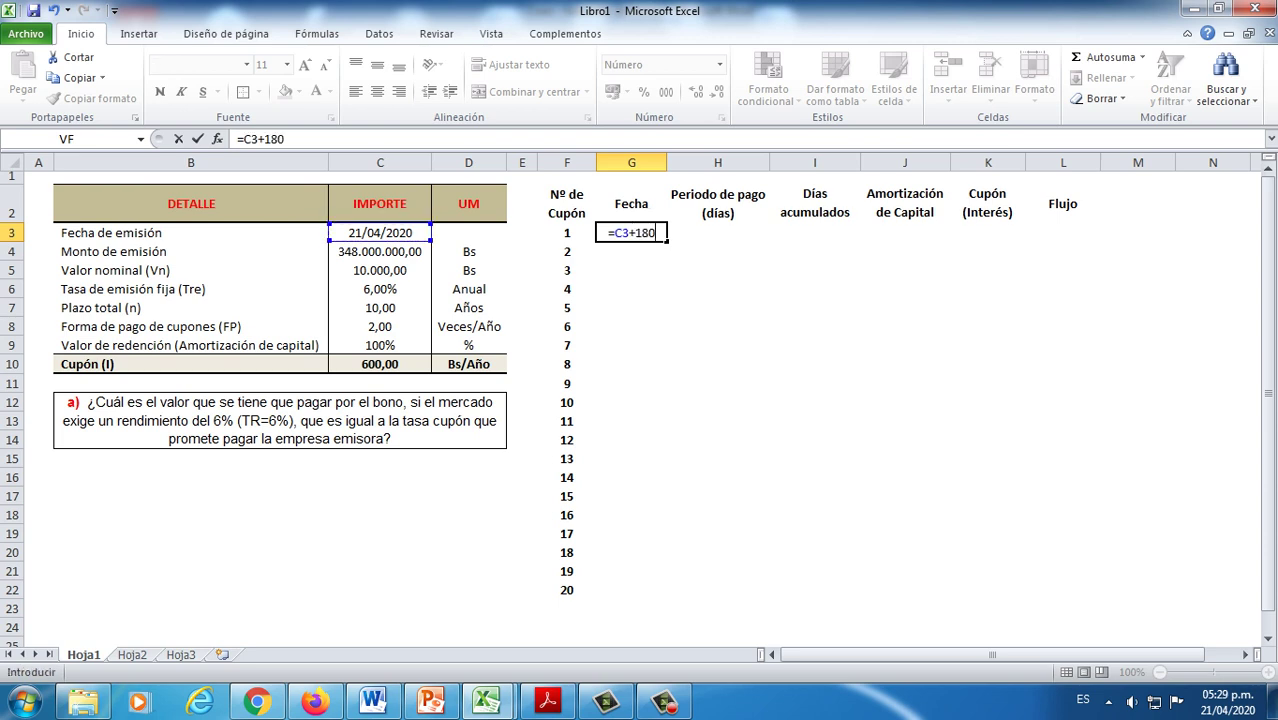
key("Return")
Step: Format the first coupon's date in G3 as a short date
left_click(631, 232)
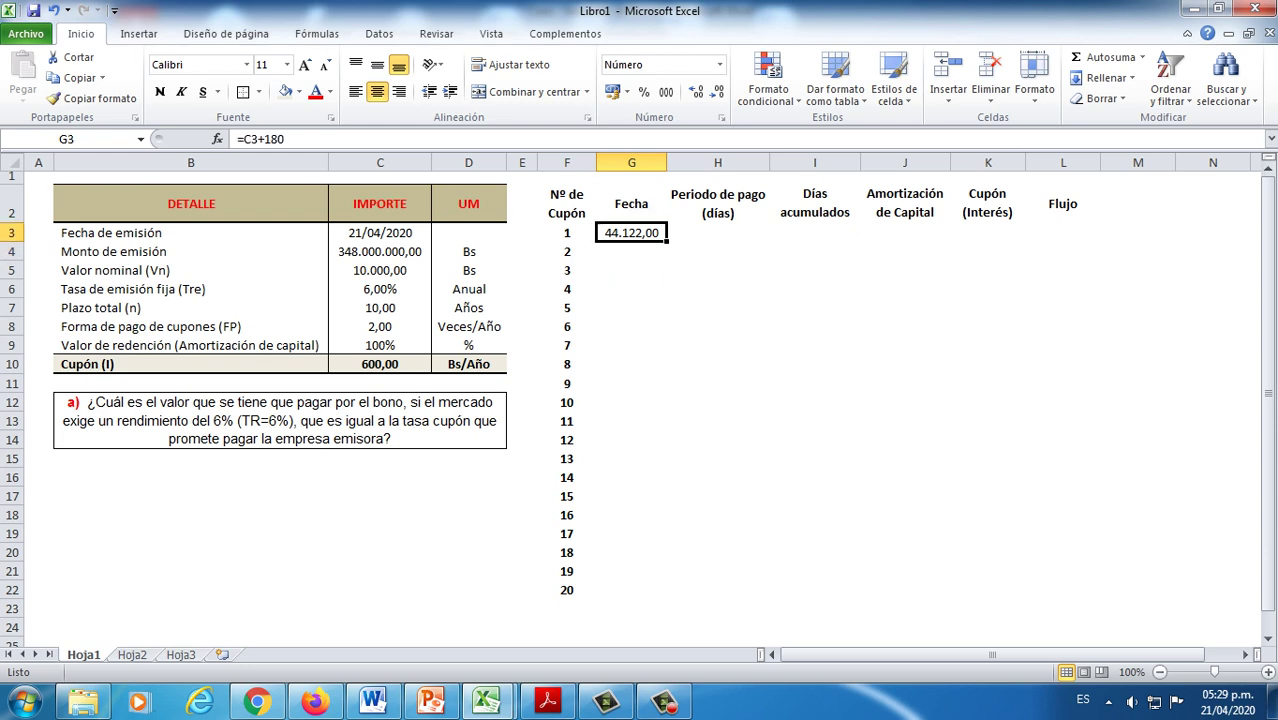
left_click(644, 91)
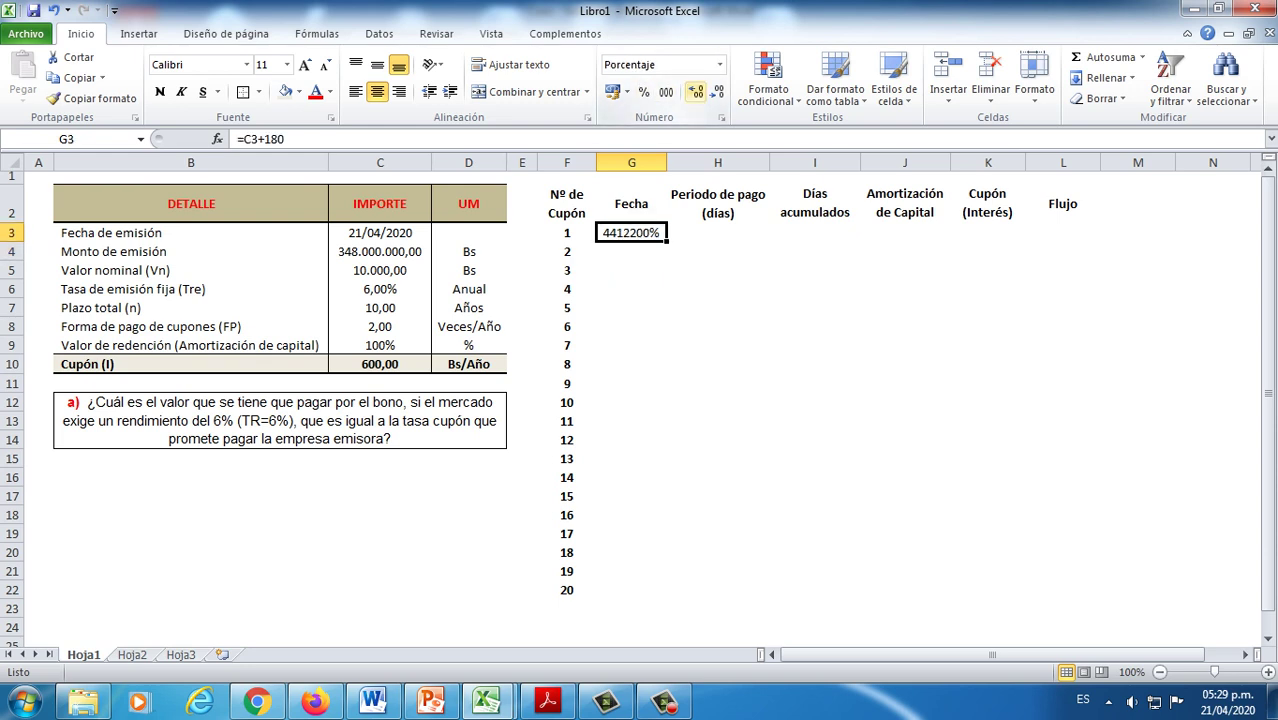
key("ctrl+z")
left_click(719, 64)
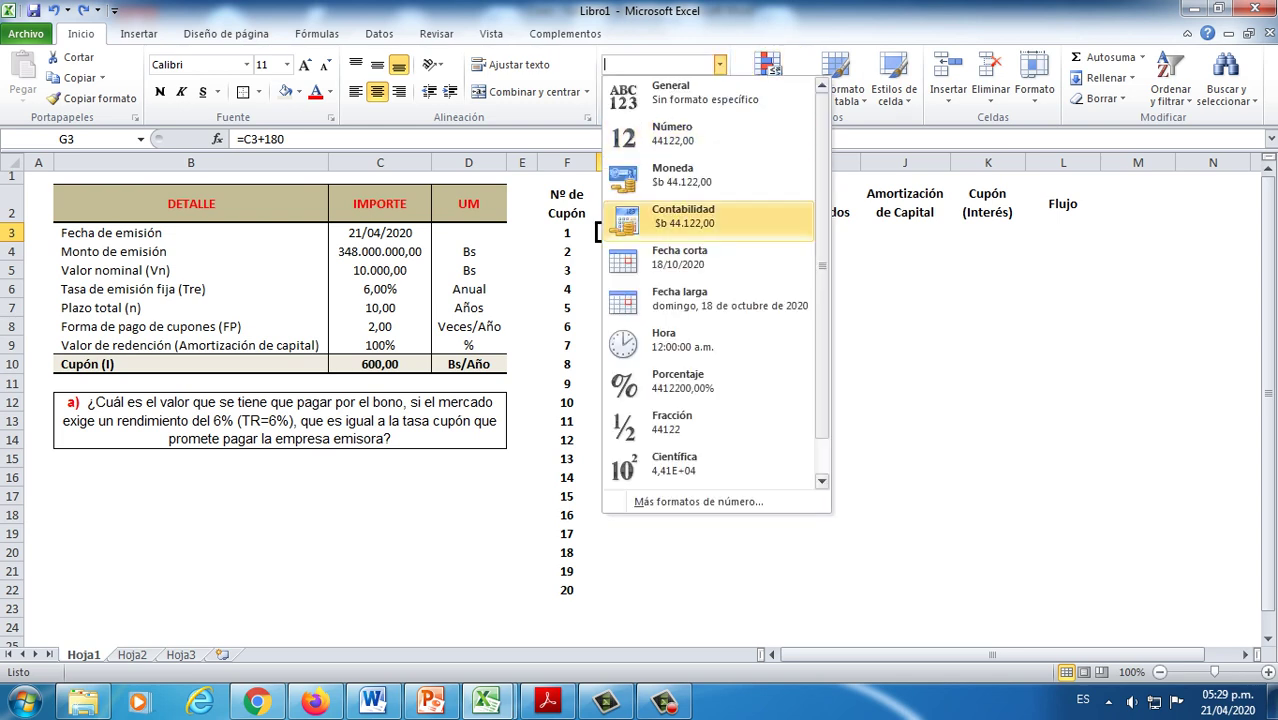
left_click(690, 257)
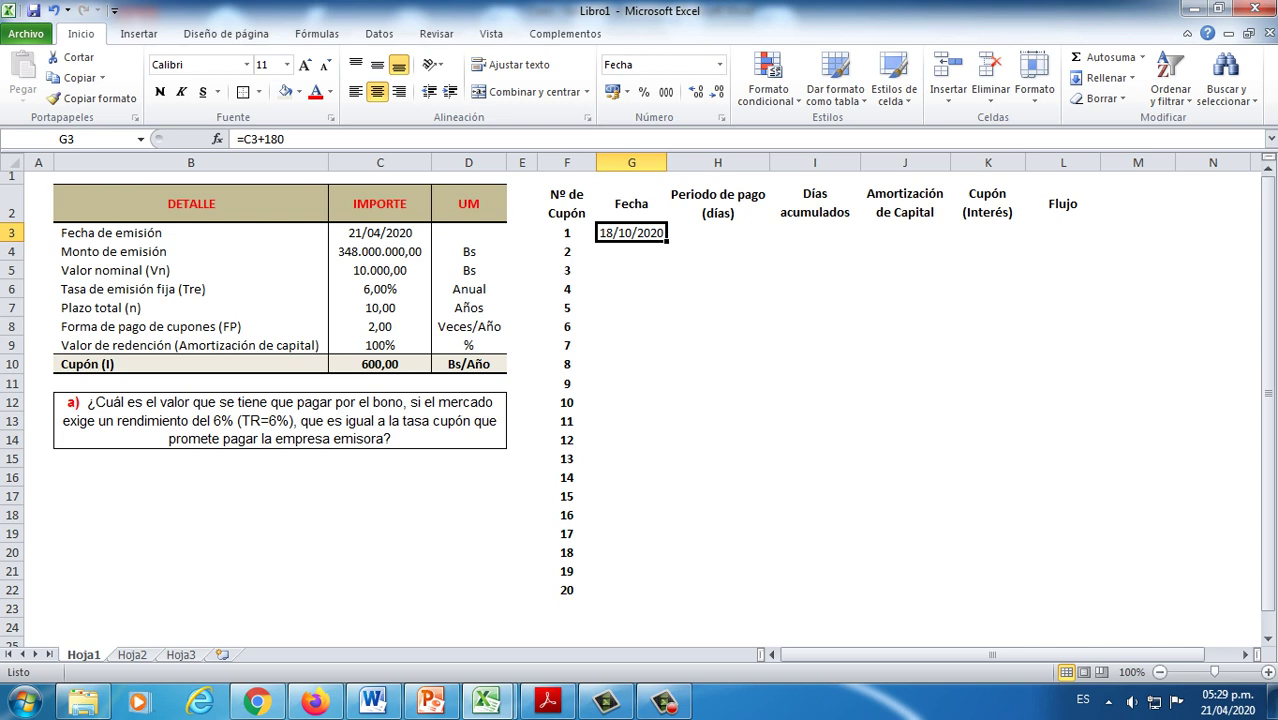
left_click(631, 251)
type("=")
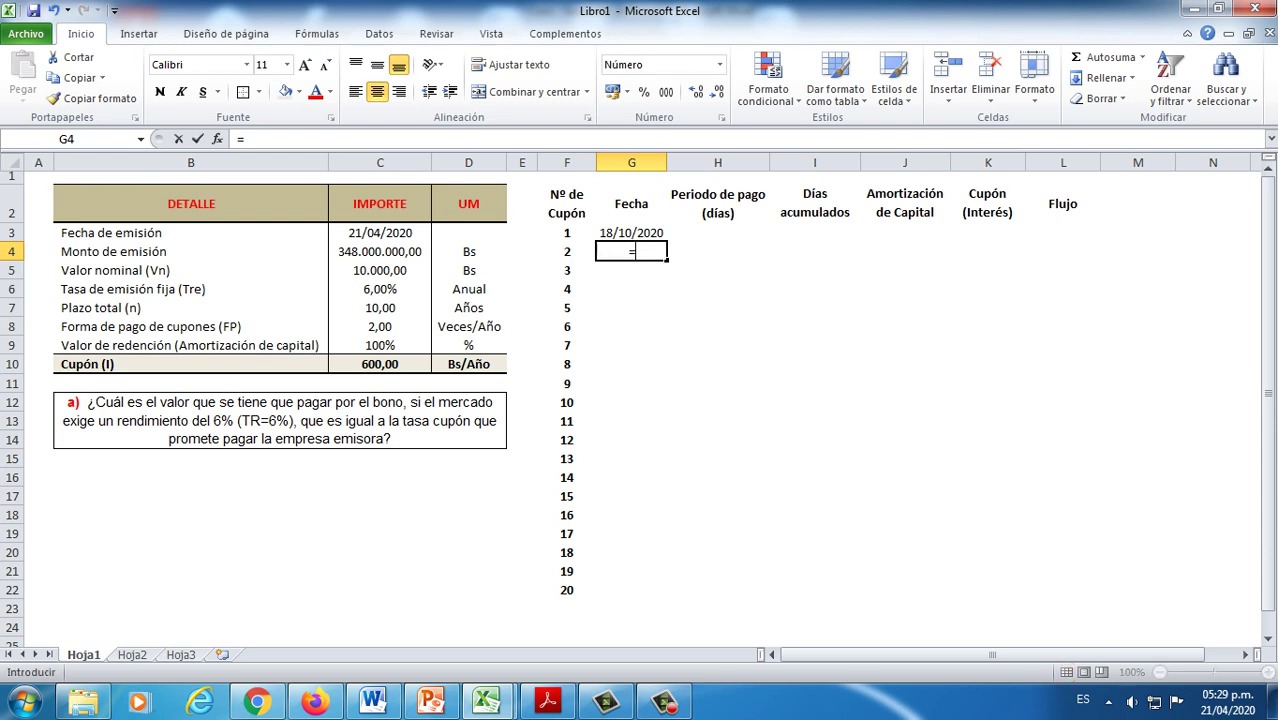
key("Up")
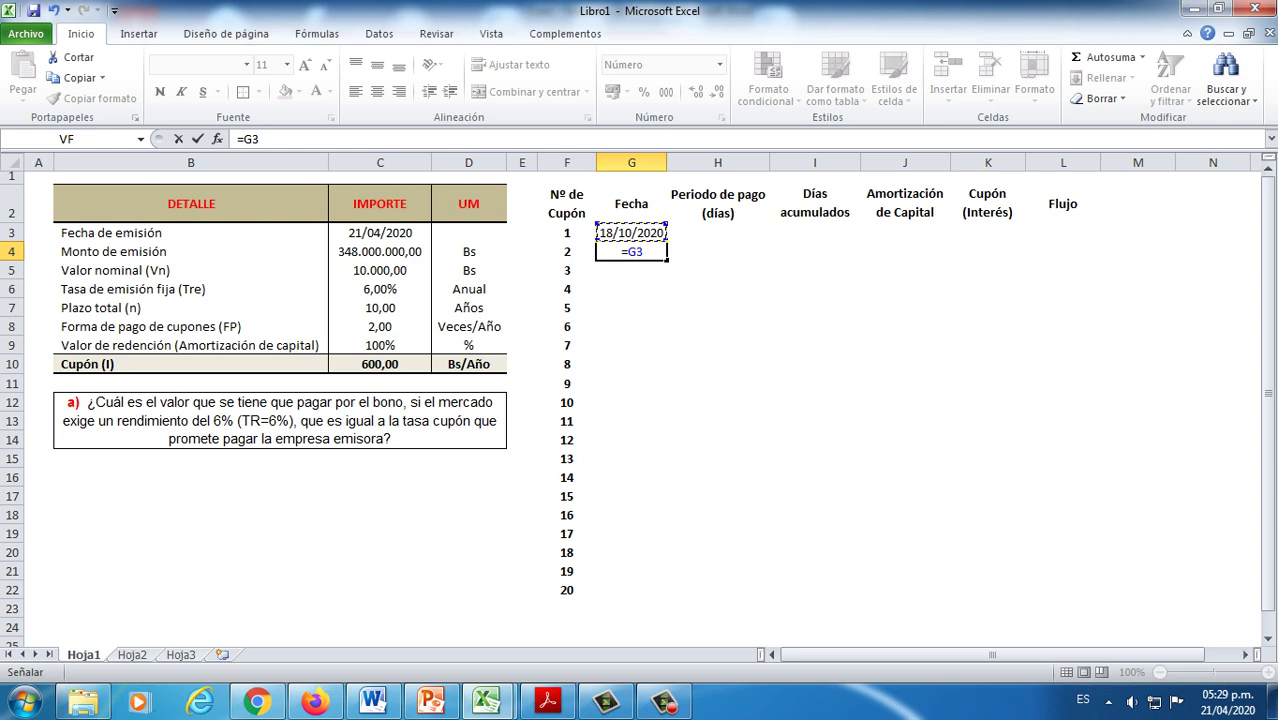
key("Escape")
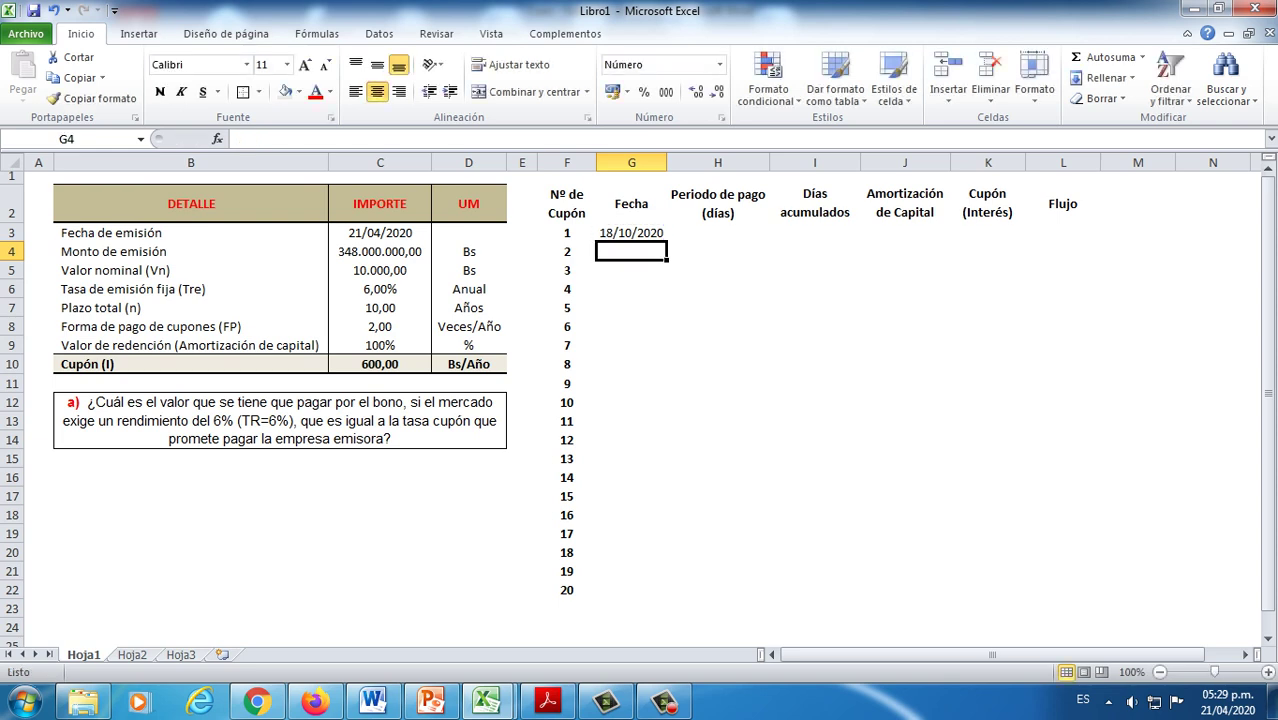
Step: Enter 180 in H3 as the first coupon's payment period in days
left_click(718, 233)
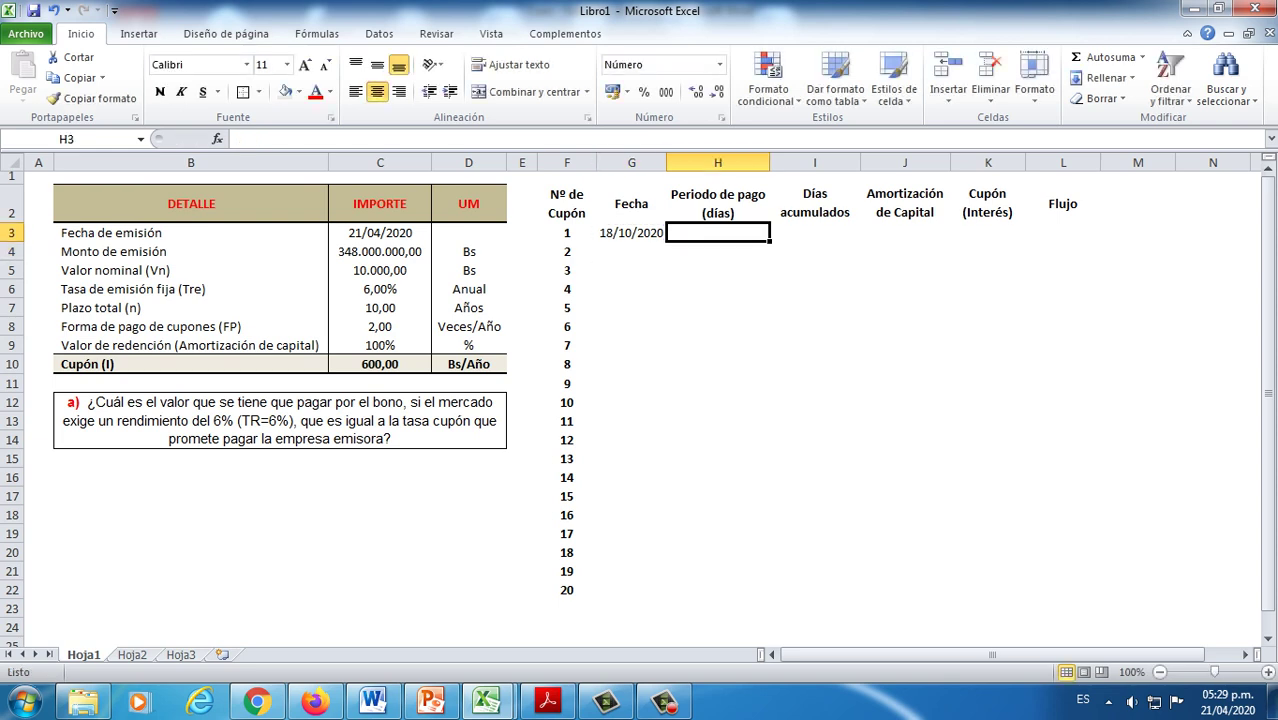
type("180")
key("Return")
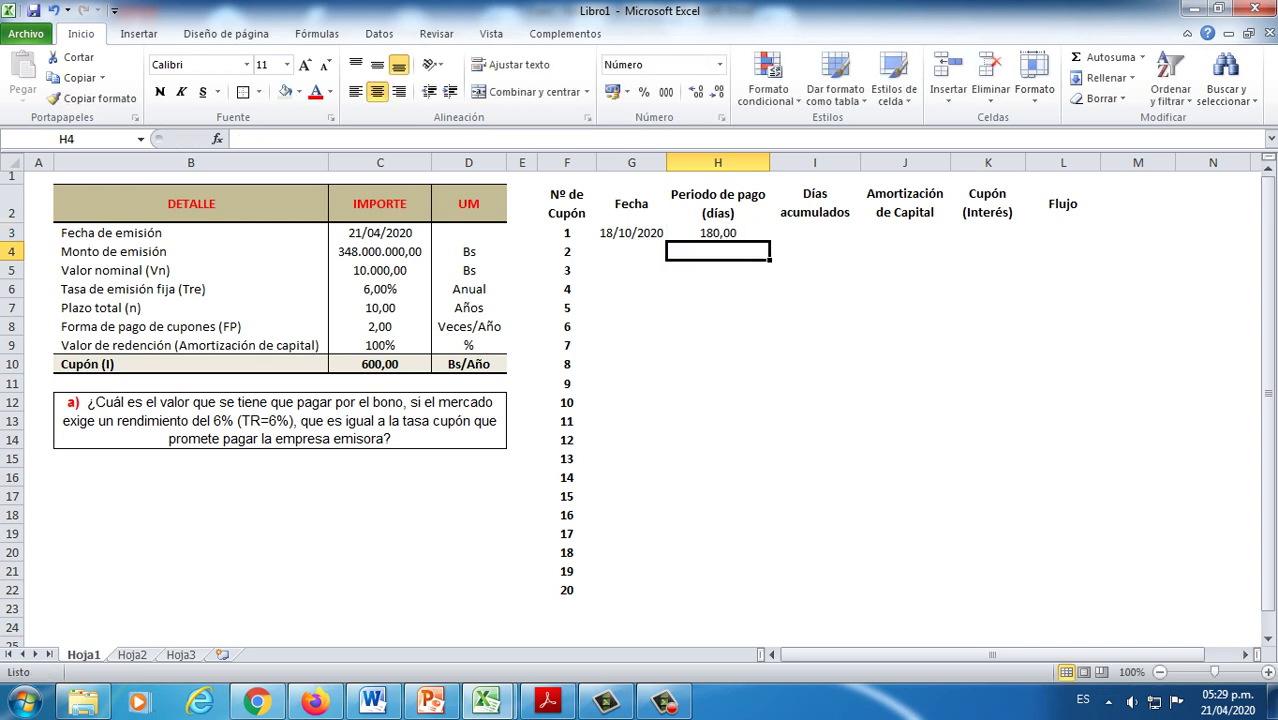
Step: Replace the first coupon's date formula in G3 with =C3+H3, adding the payment period to the issue date
left_click(631, 233)
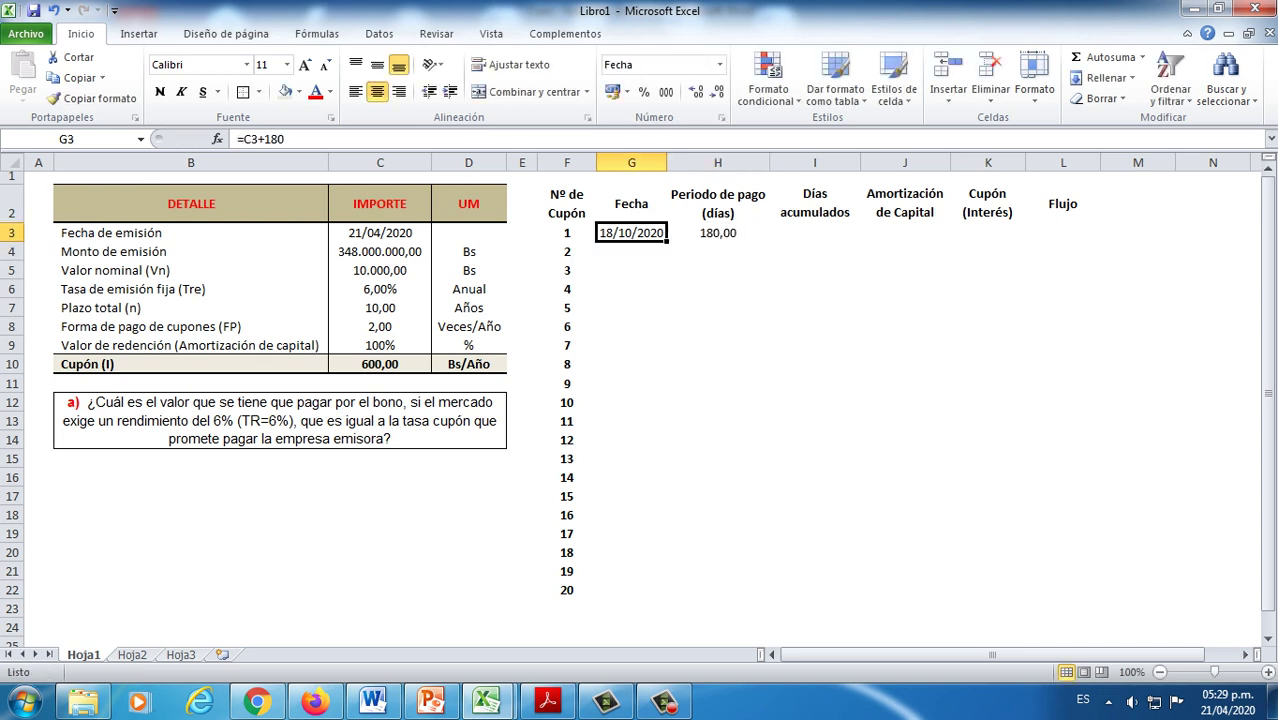
type("=")
key("Left")
key("Left")
key("Left")
key("Left")
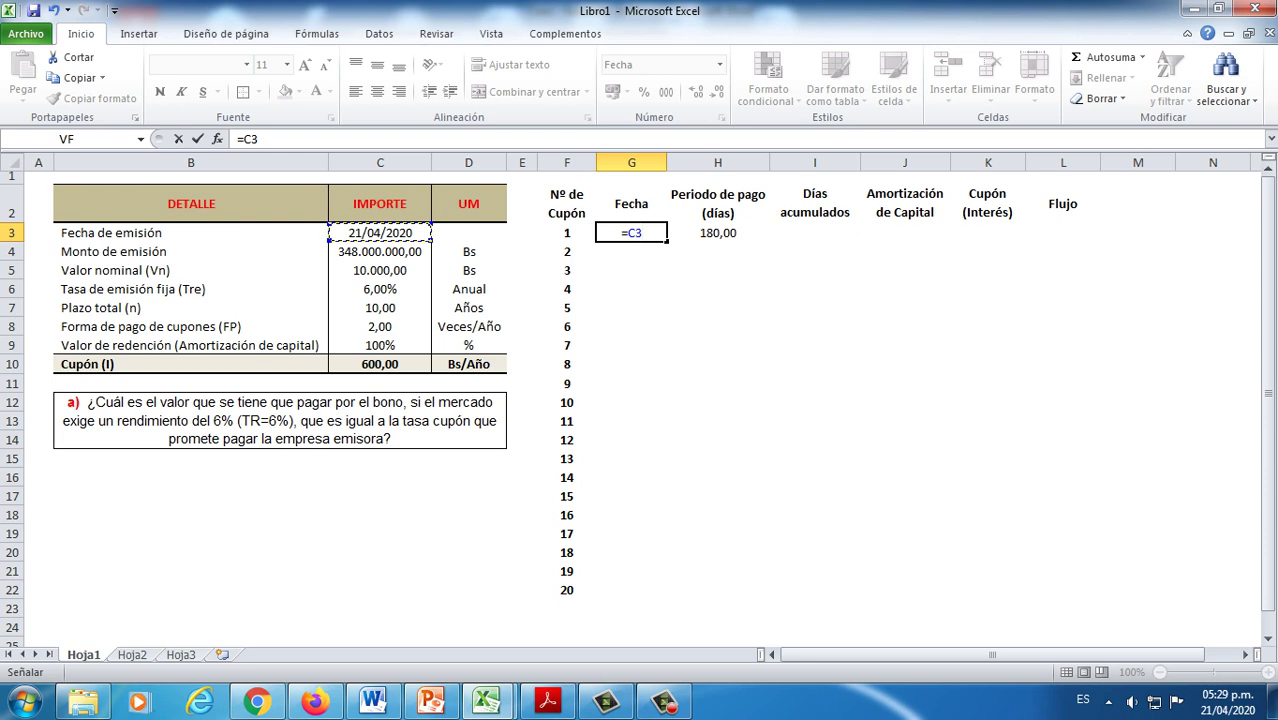
type("+")
key("Right")
key("Return")
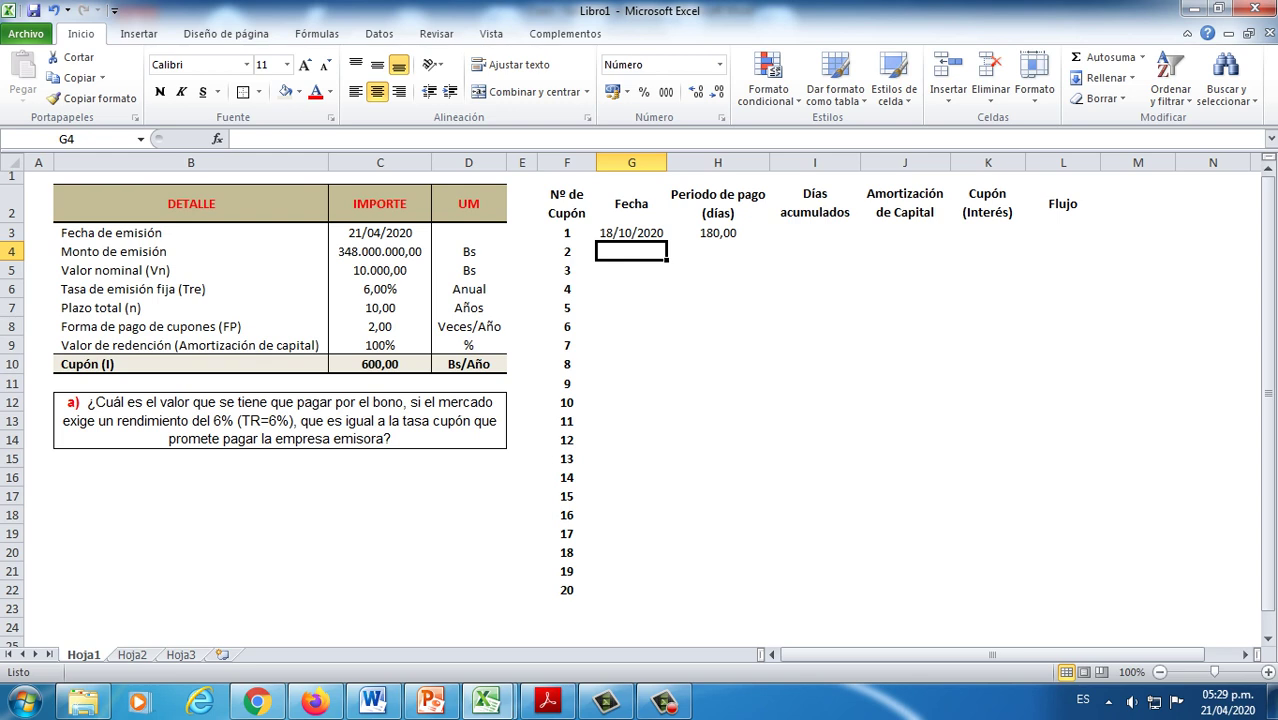
Step: Enter 180 days as coupon 2's payment period in H4 and fill it down through coupon 20 in H22
key("Right")
type("180")
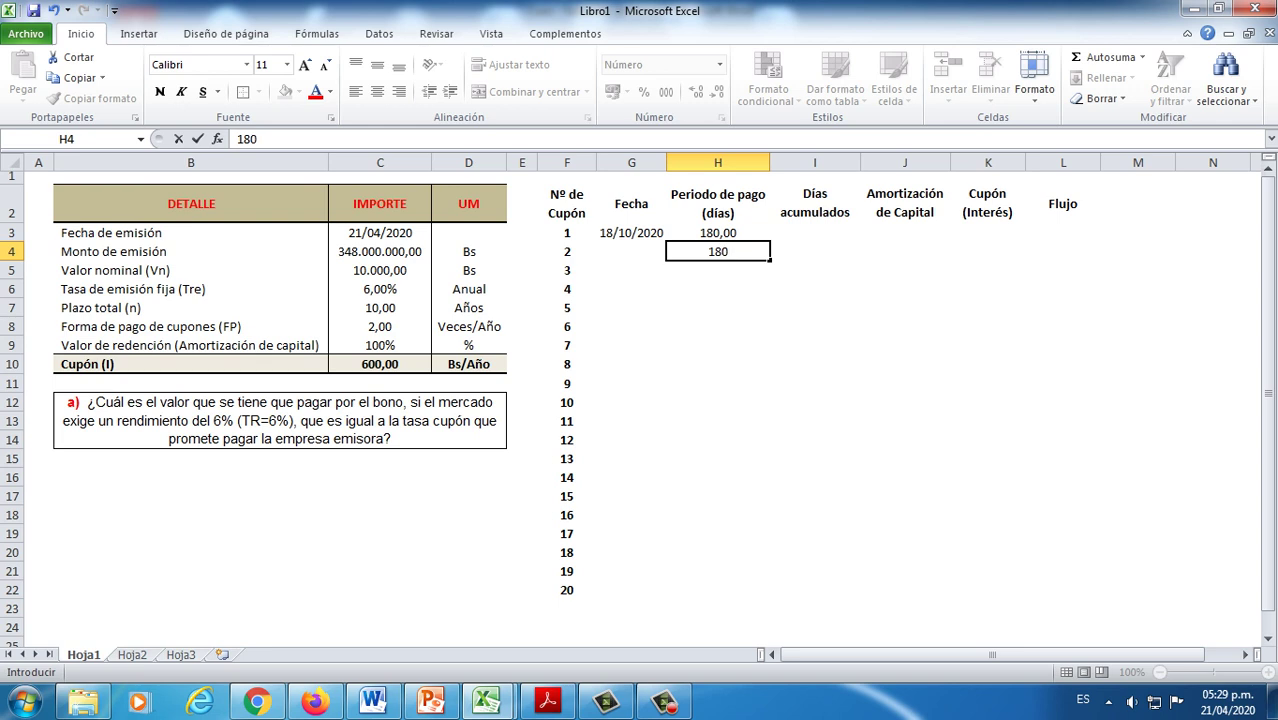
key("Return")
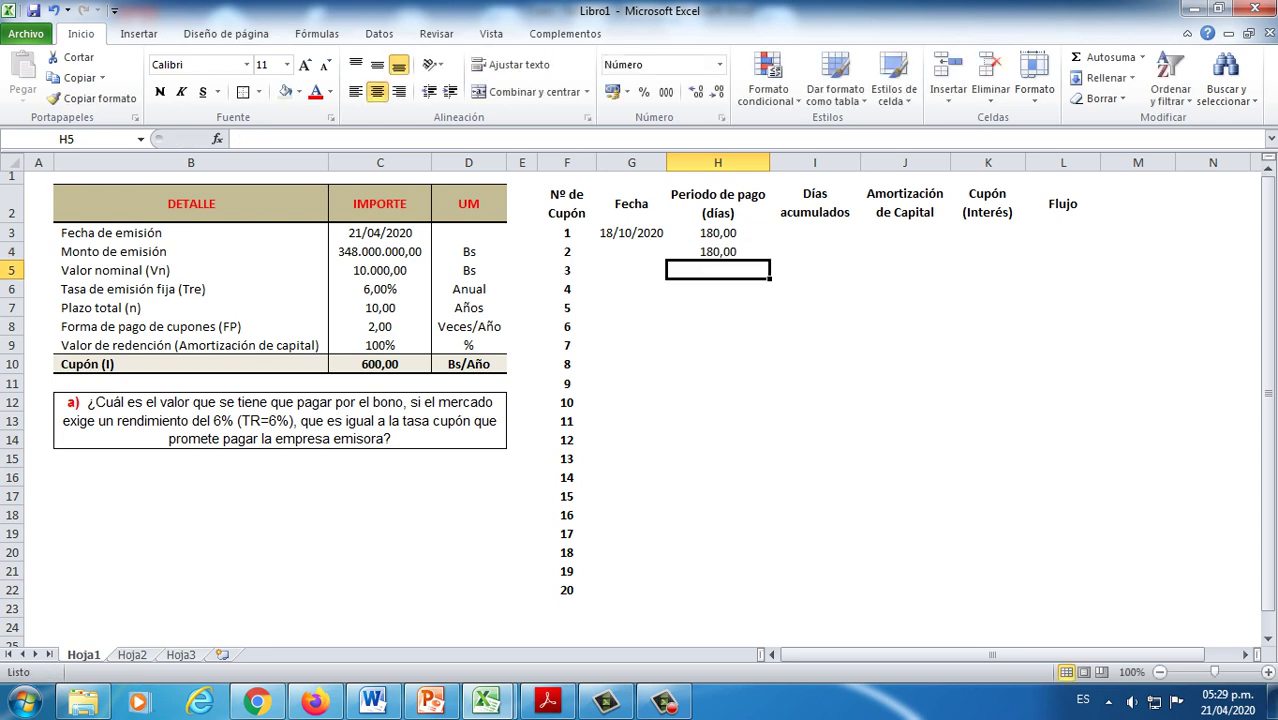
key("Up")
left_click_drag(769, 259, 770, 597)
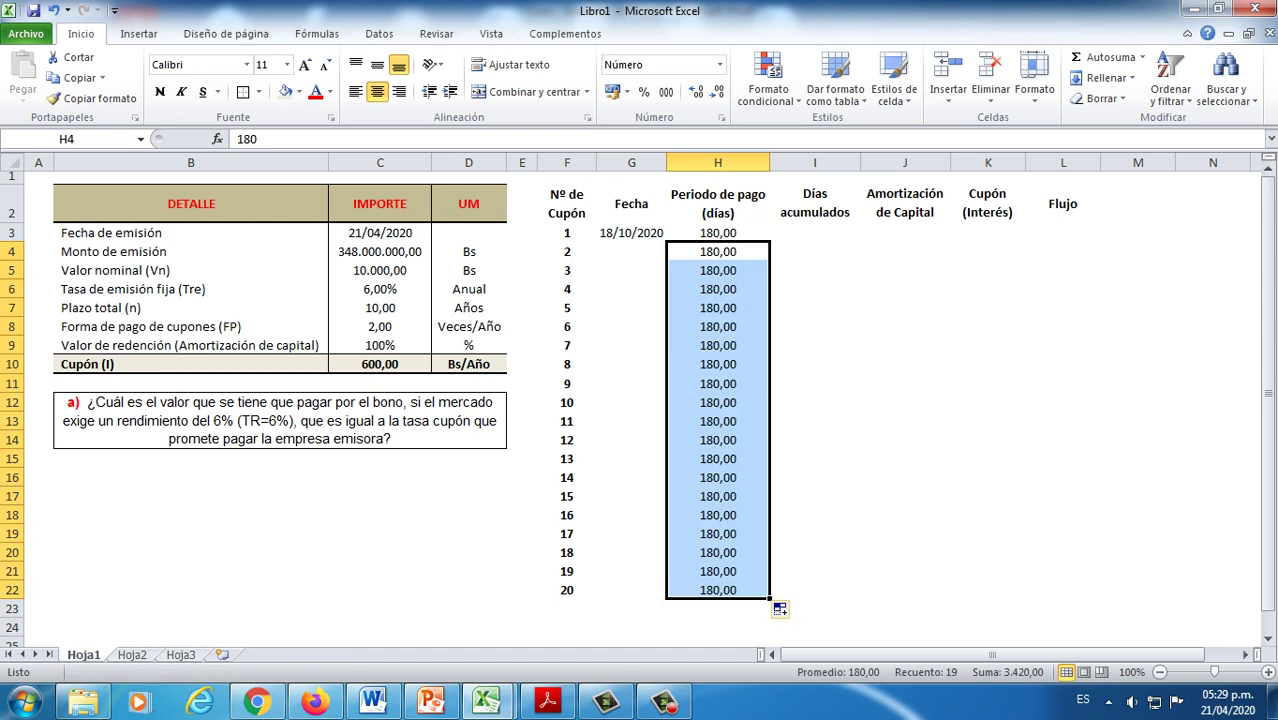
left_click_drag(718, 233, 718, 590)
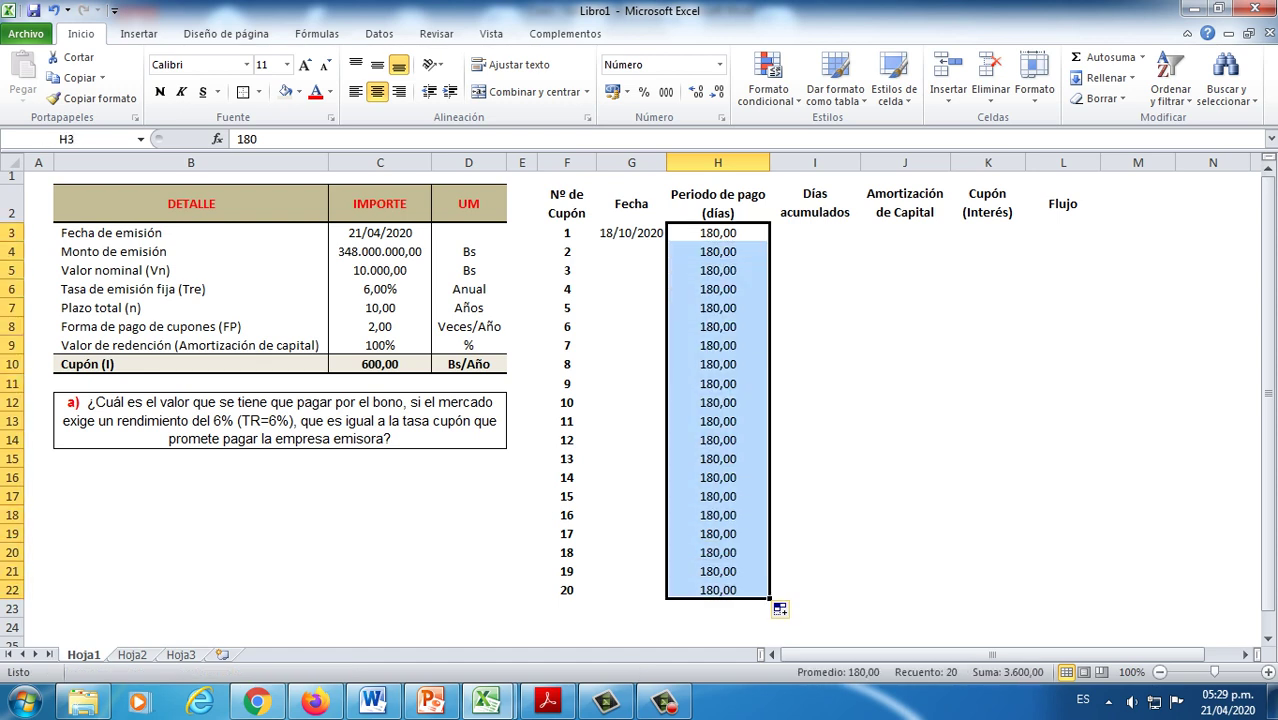
left_click(718, 327)
left_click(718, 233)
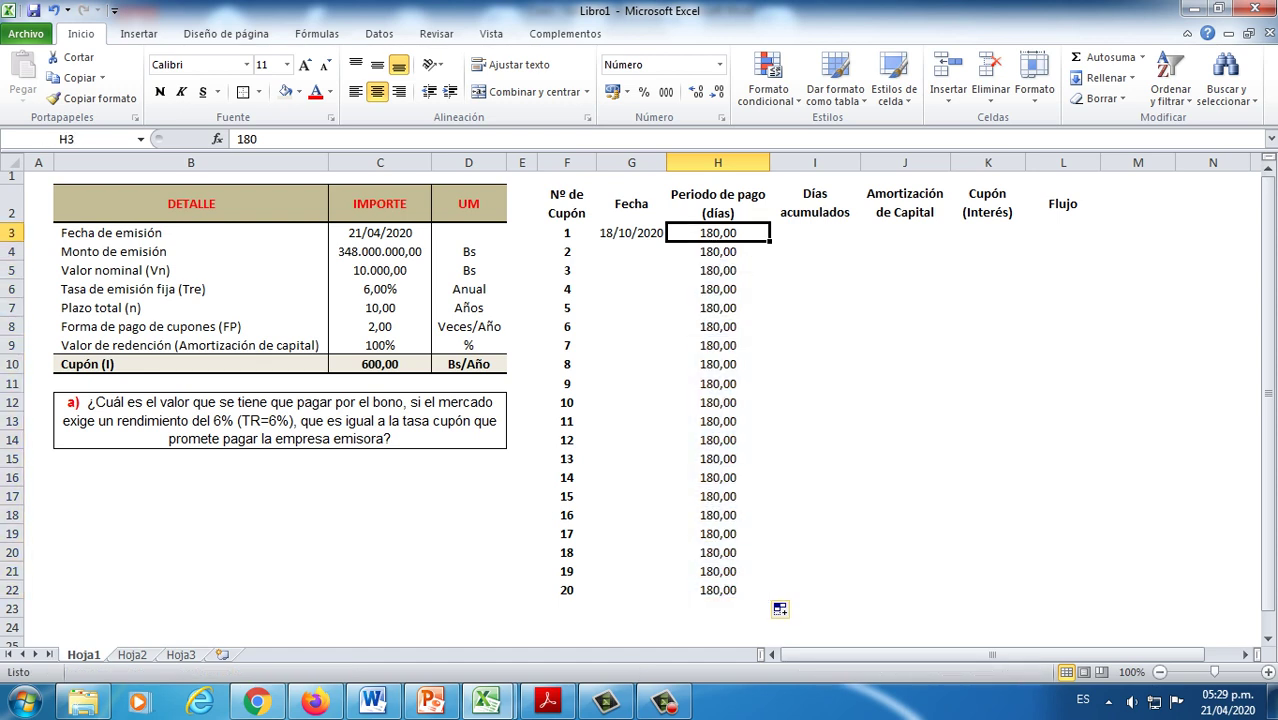
left_click(718, 251)
left_click(718, 270)
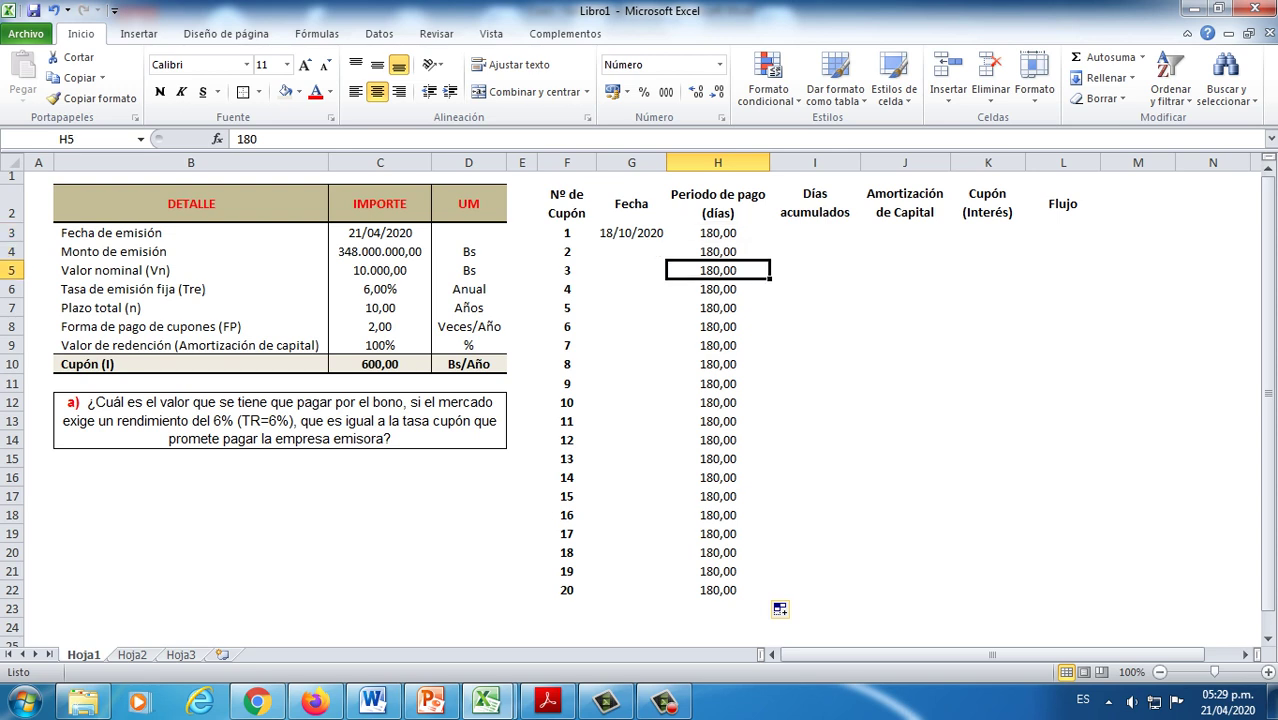
left_click(718, 289)
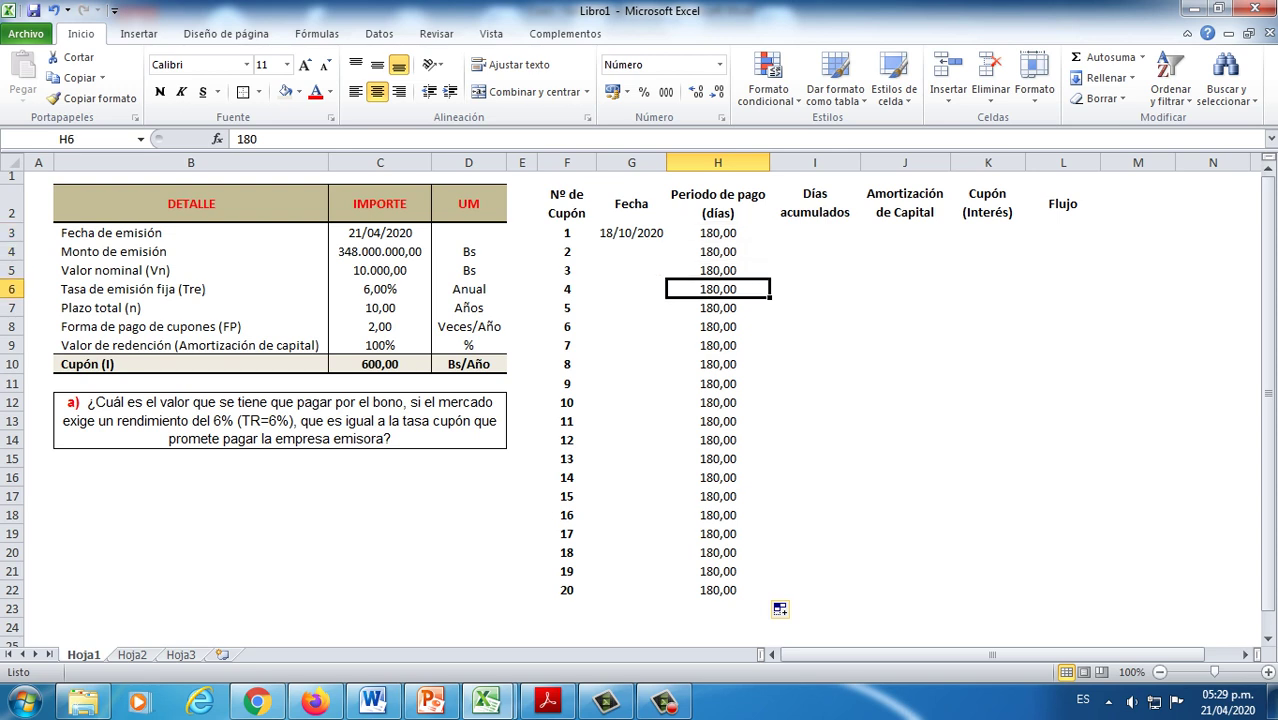
Step: Enter =G3+H4 in G4 to calculate coupon 2's date from the previous date and its payment period
left_click(631, 251)
type("=")
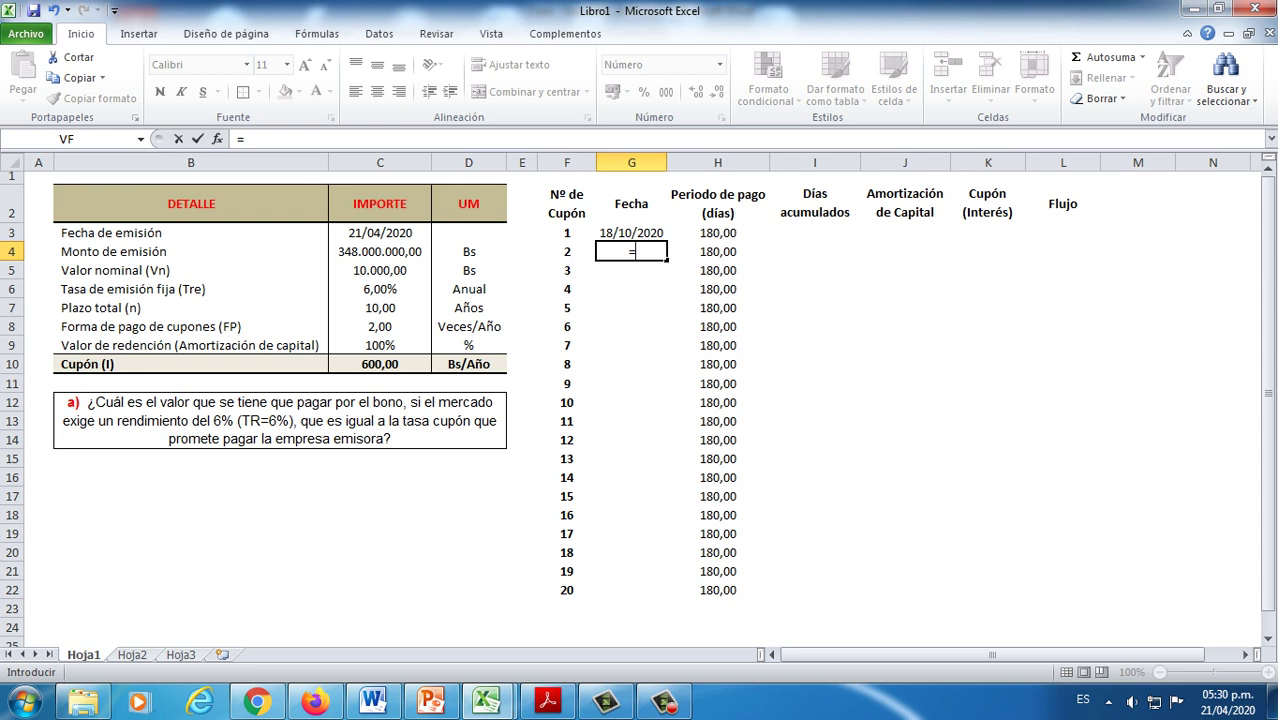
key("Up")
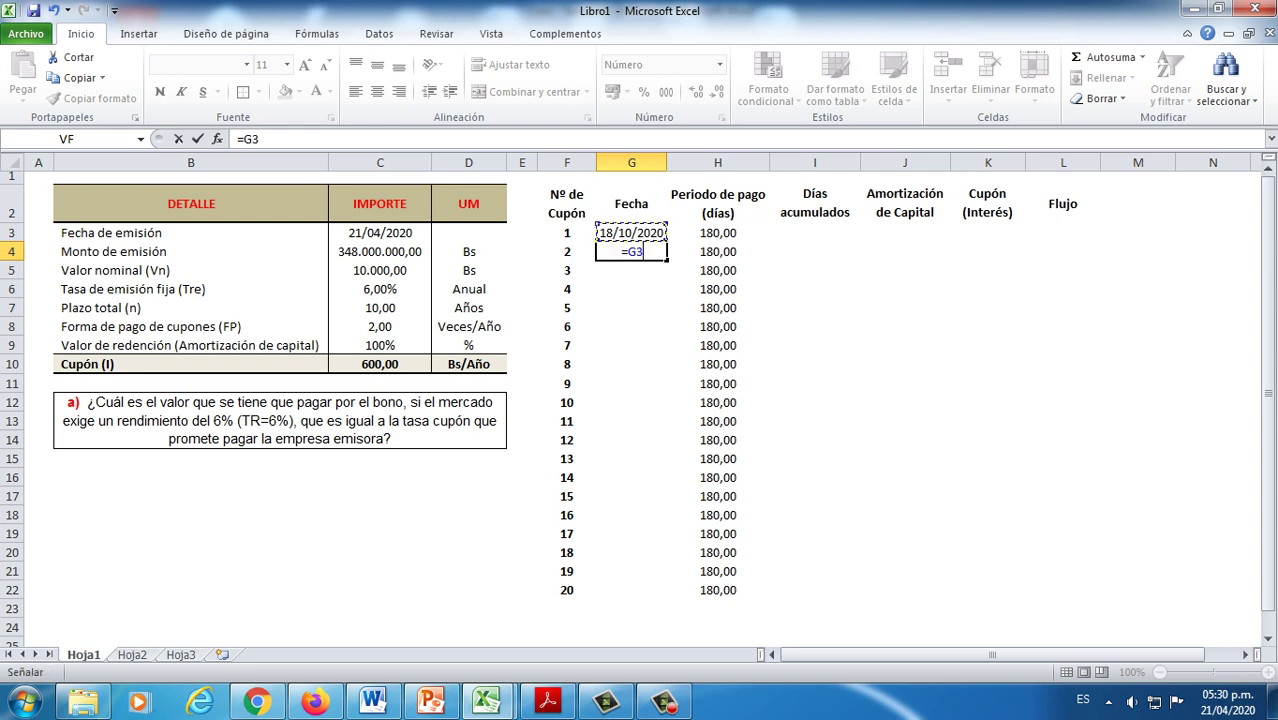
type("+")
key("Right")
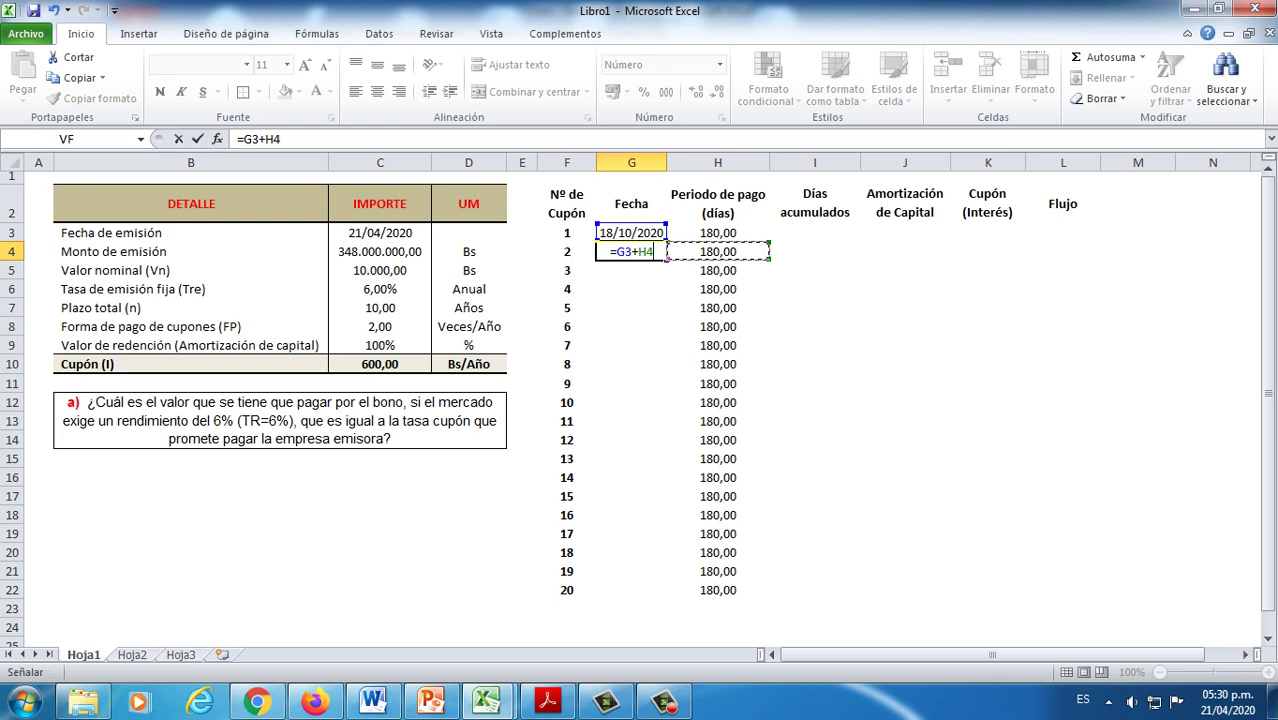
key("Return")
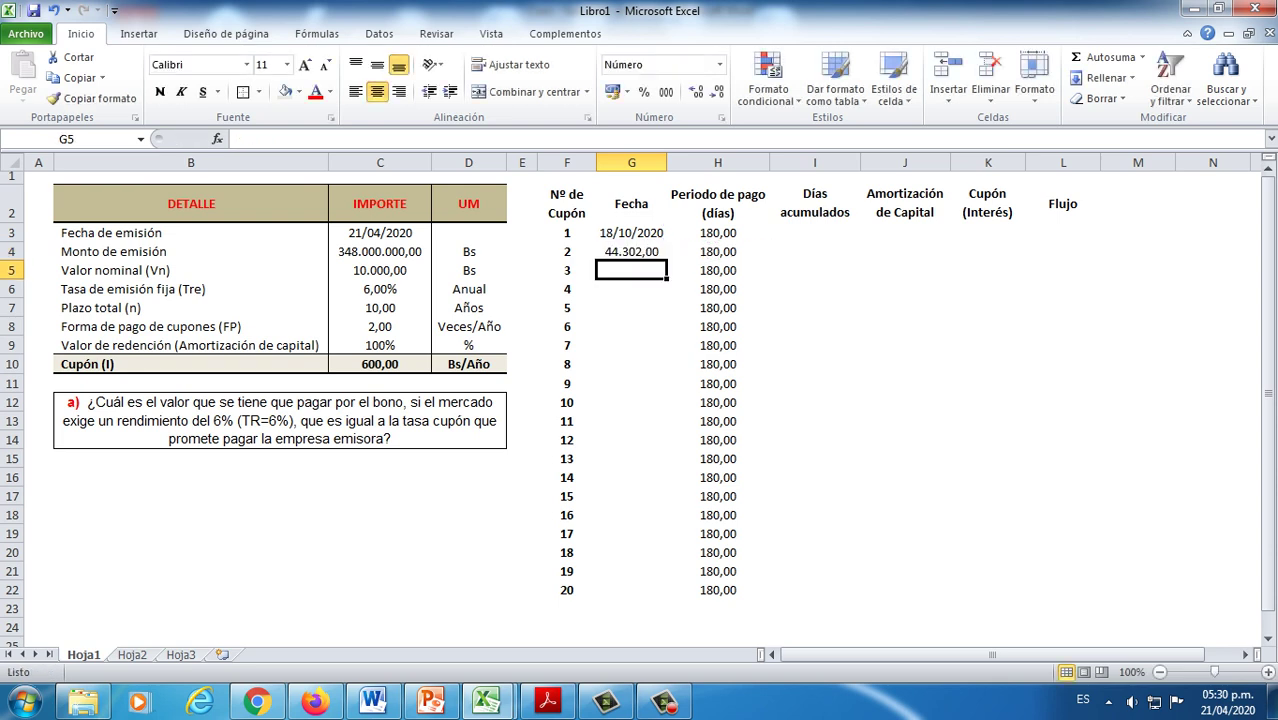
Step: Copy the date format from G3 to the remaining coupon date cells, G4 through G22
right_click(631, 232)
left_click(845, 209)
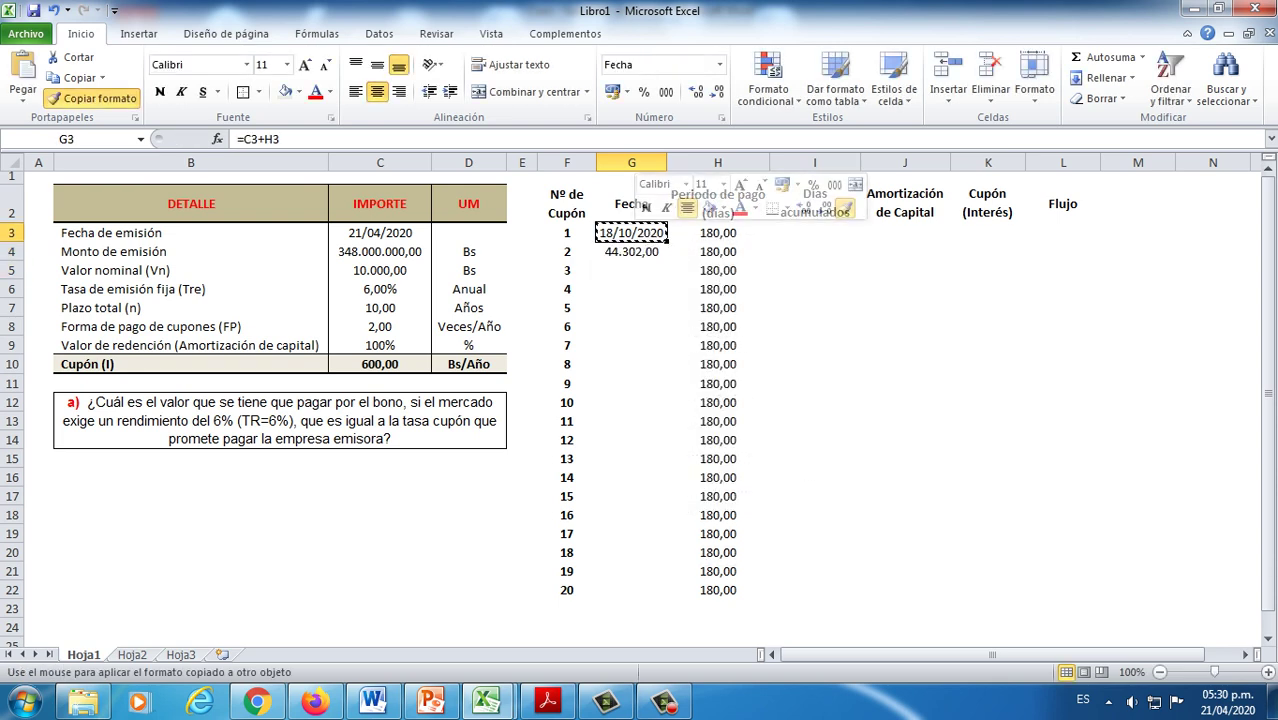
left_click(631, 251)
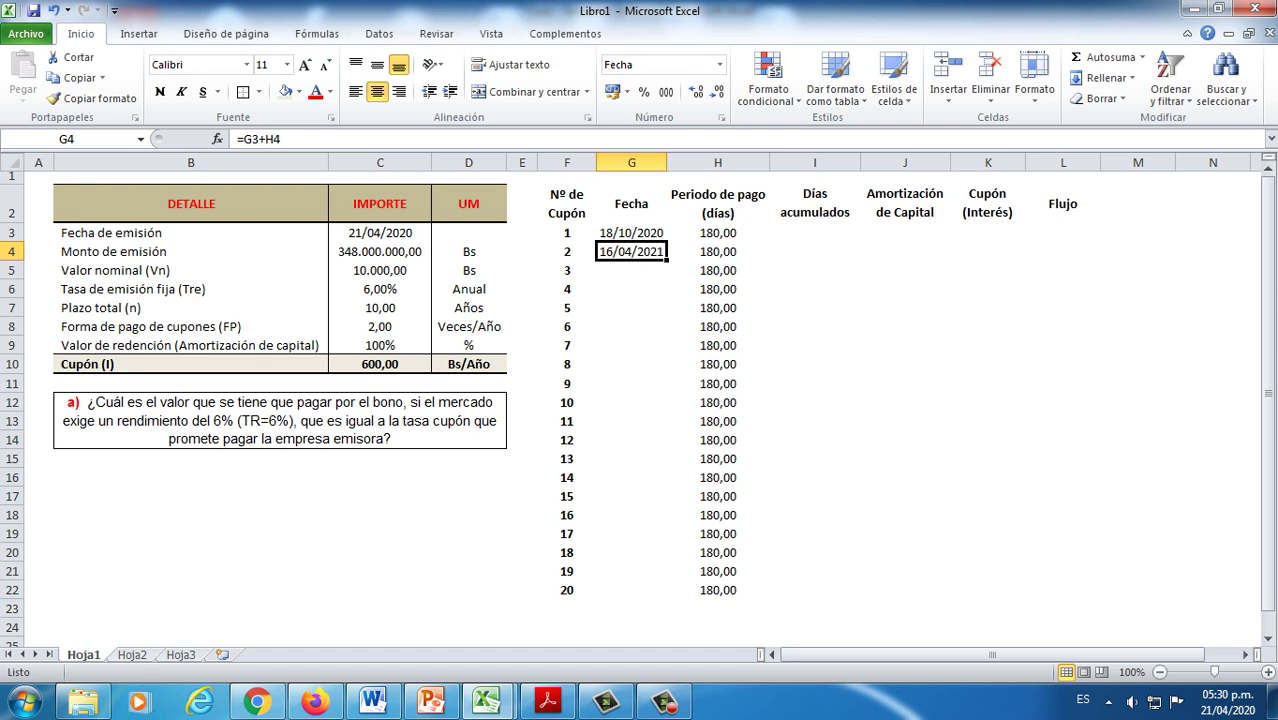
right_click(630, 251)
left_click(845, 207)
left_click_drag(631, 270, 631, 590)
Step: Fill coupon 2's date formula in G4 down through coupon 20 in G22
left_click(631, 251)
key("Down")
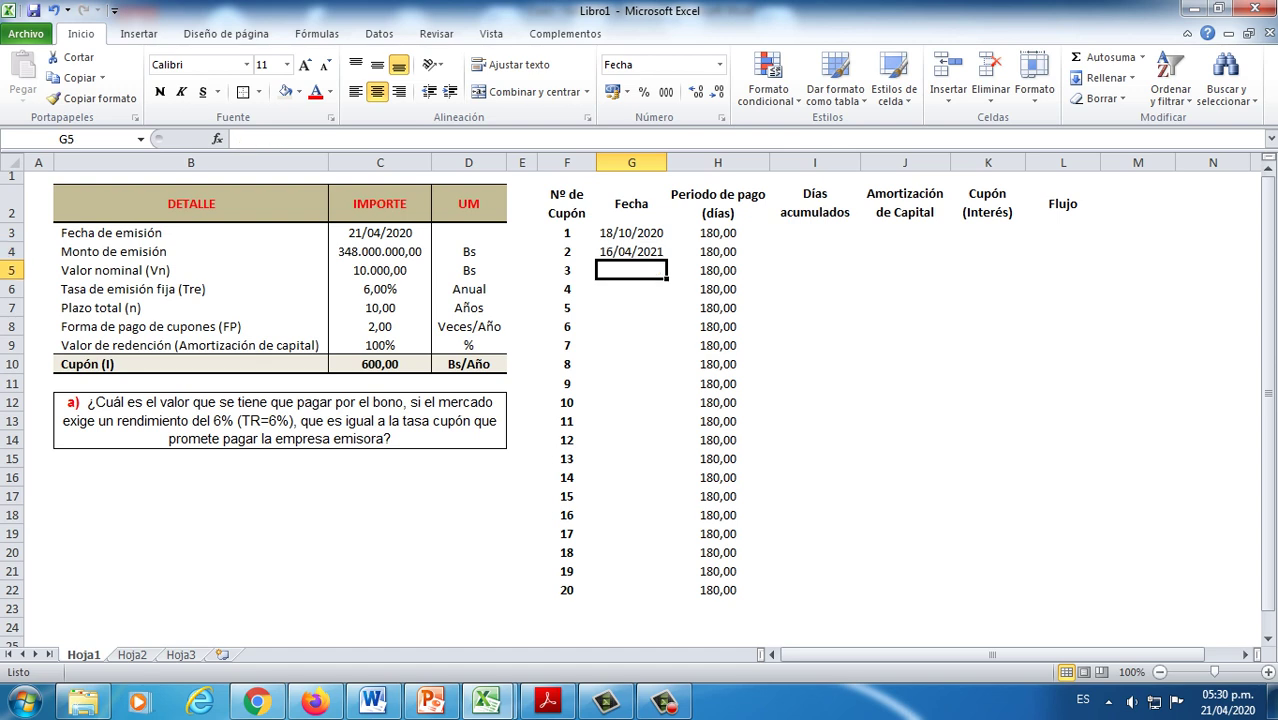
key("Up")
left_click_drag(666, 260, 666, 596)
left_click(905, 270)
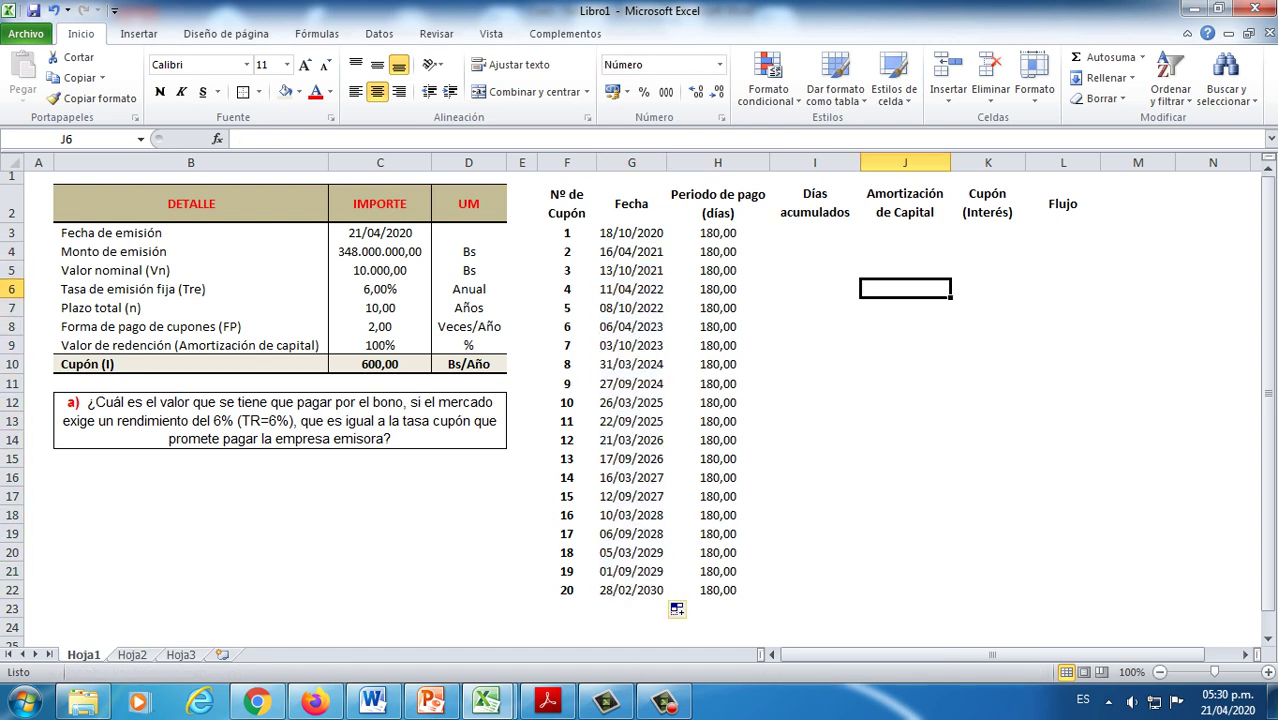
Step: Inspect the filled date formulas for several coupons in column G, including coupons 3, 4, 5, 19 and 20
left_click(631, 270)
double_click(640, 270)
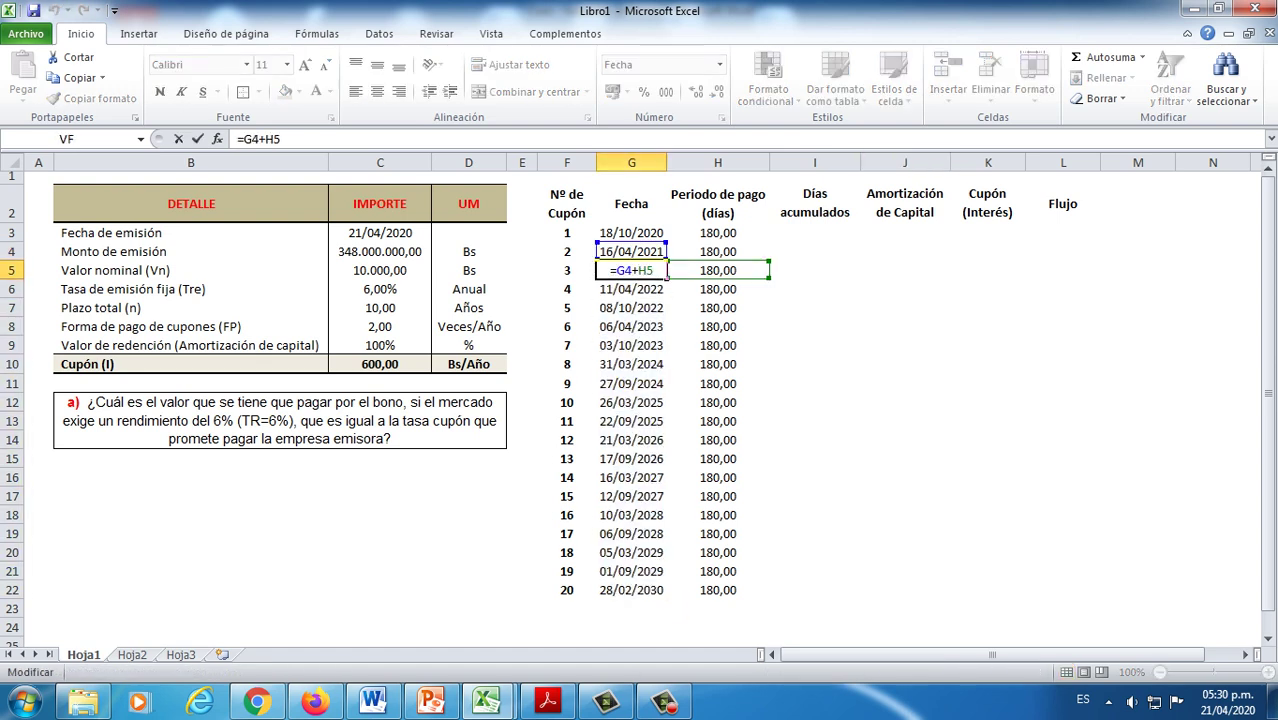
key("Escape")
double_click(638, 289)
key("Escape")
double_click(638, 308)
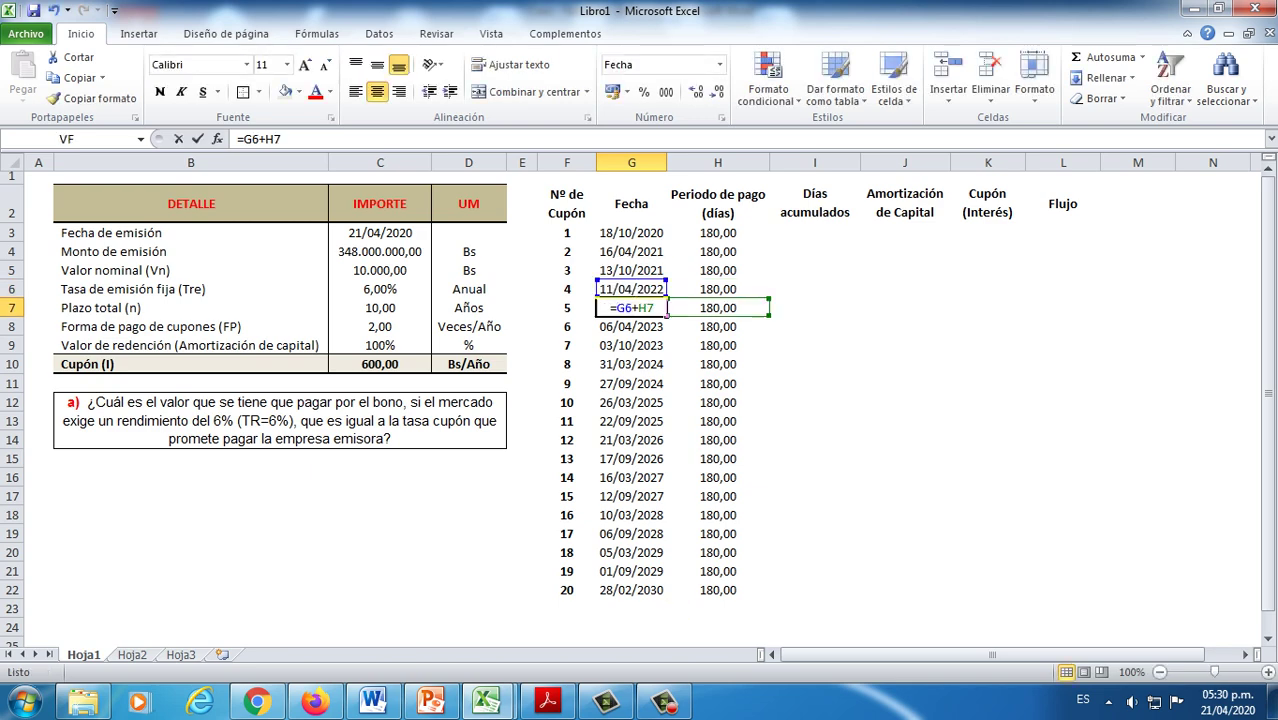
key("Escape")
left_click(631, 364)
left_click(631, 590)
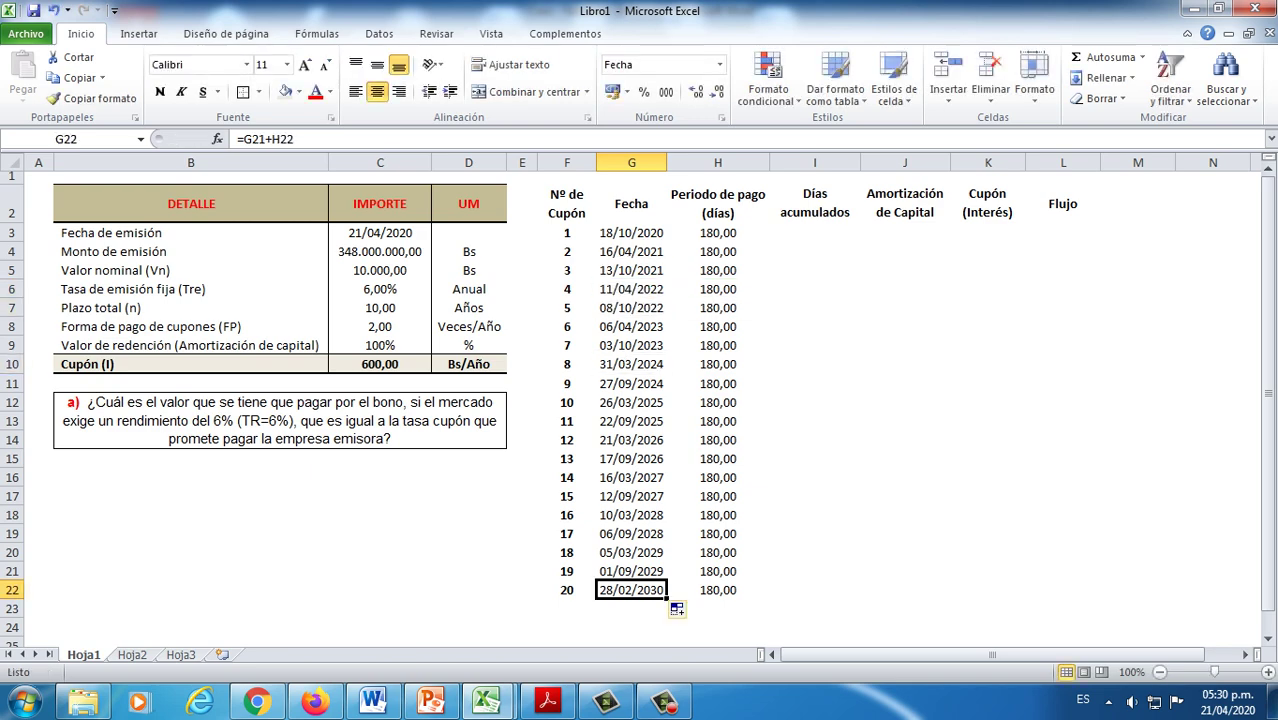
double_click(638, 590)
key("Escape")
key("Up")
key("F2")
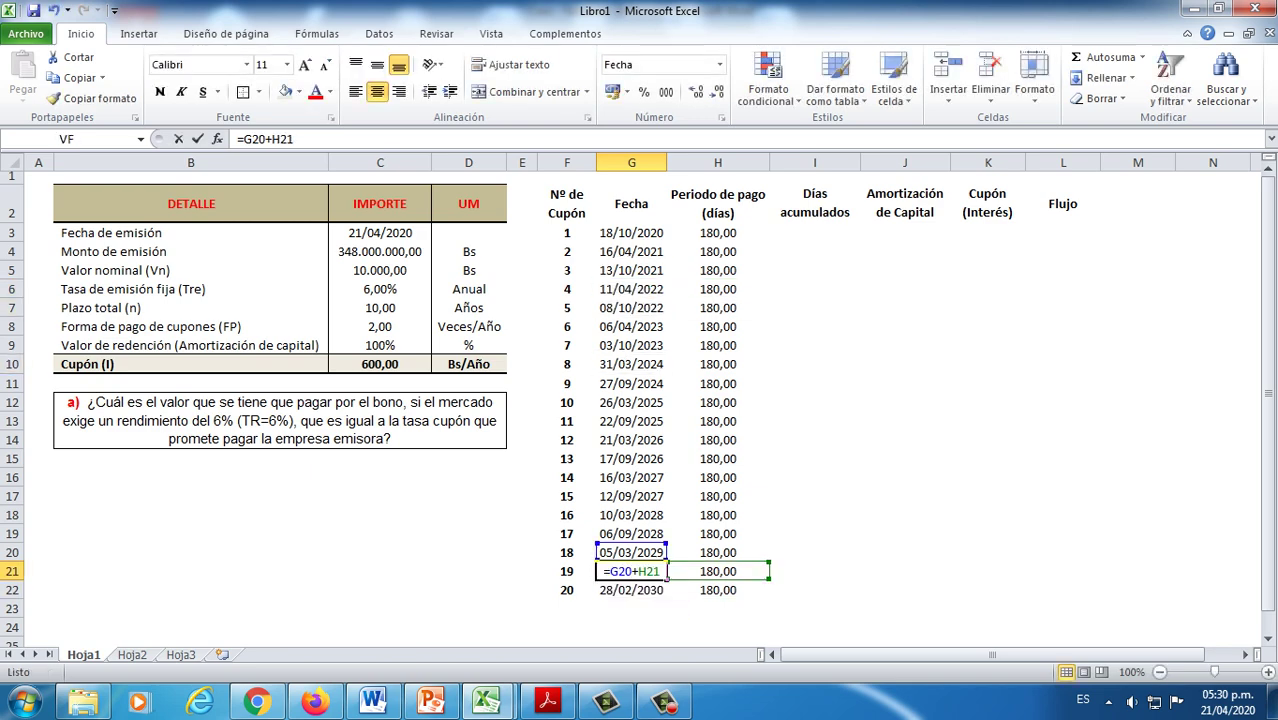
key("Escape")
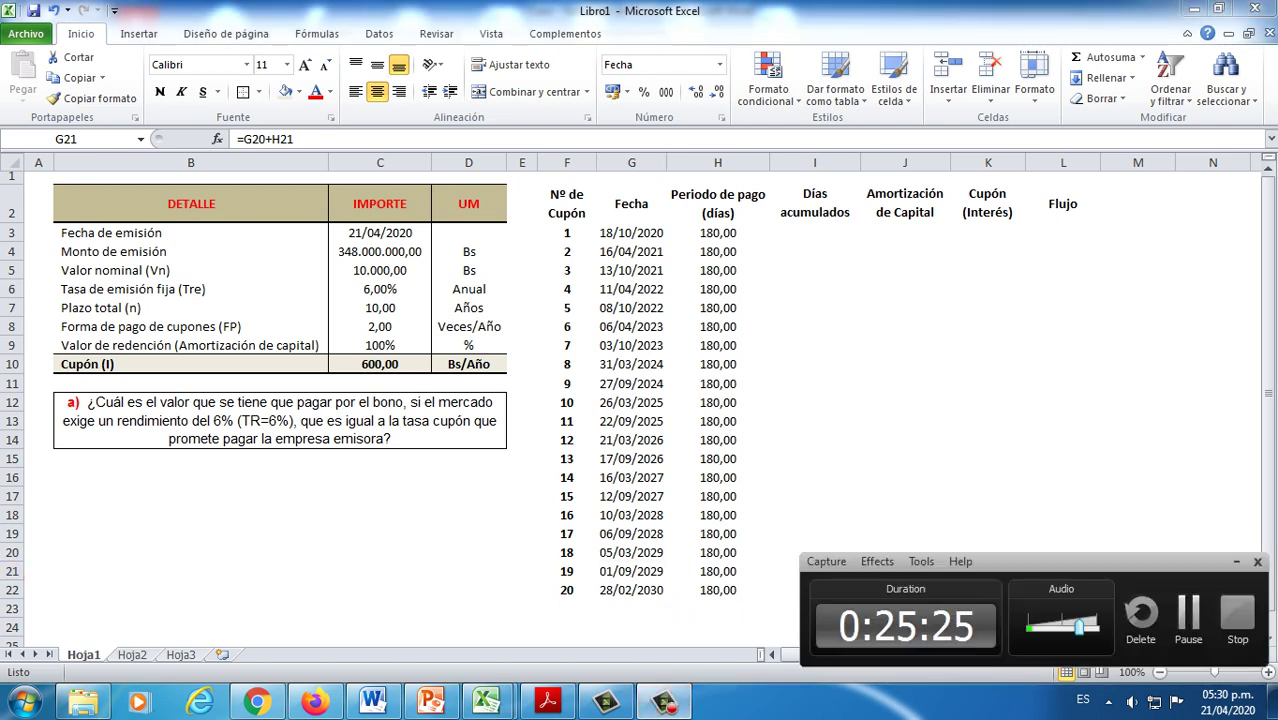
left_click(631, 251)
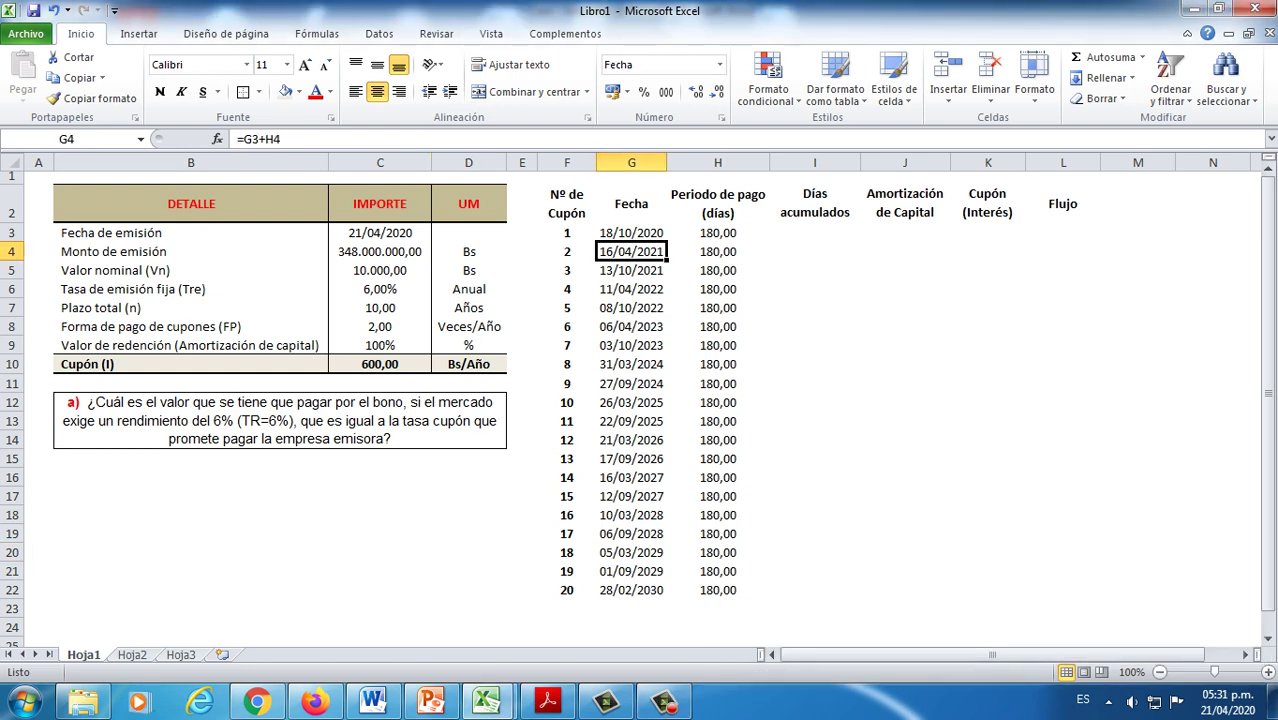
Step: Calculate the days between the issue date and coupon 20's date in D20 with =G22-C3
left_click(468, 552)
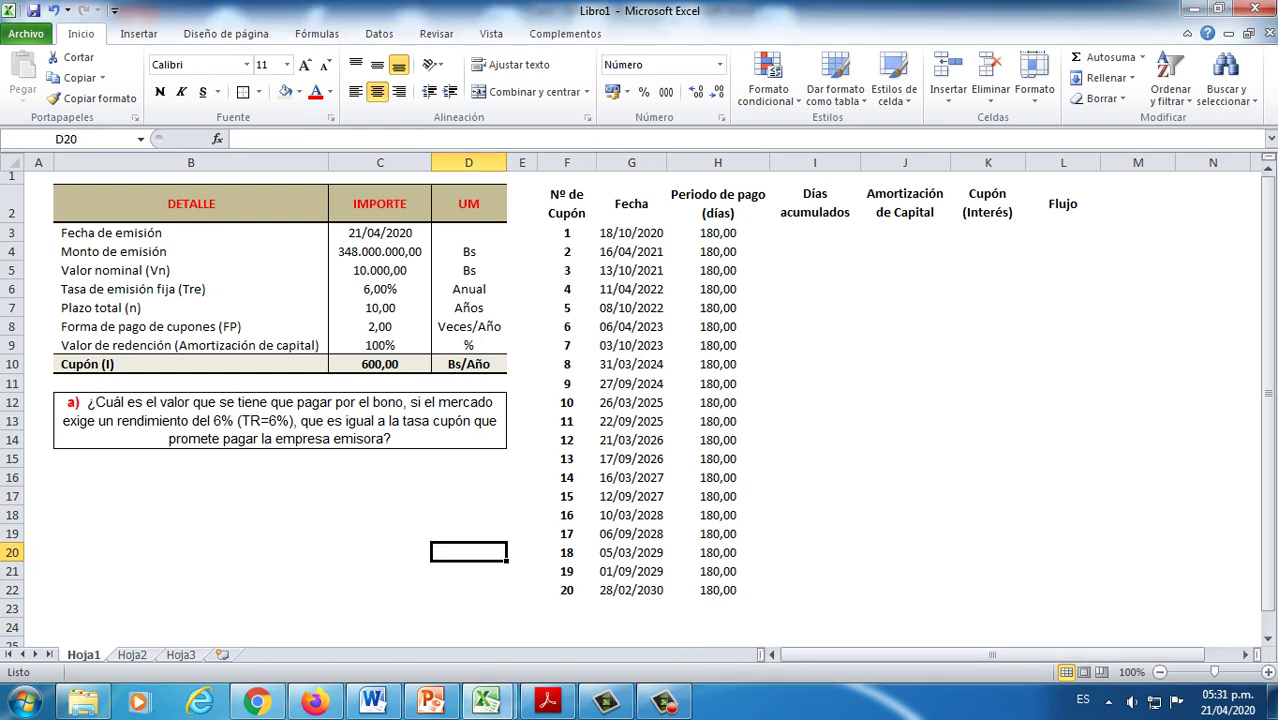
type("=")
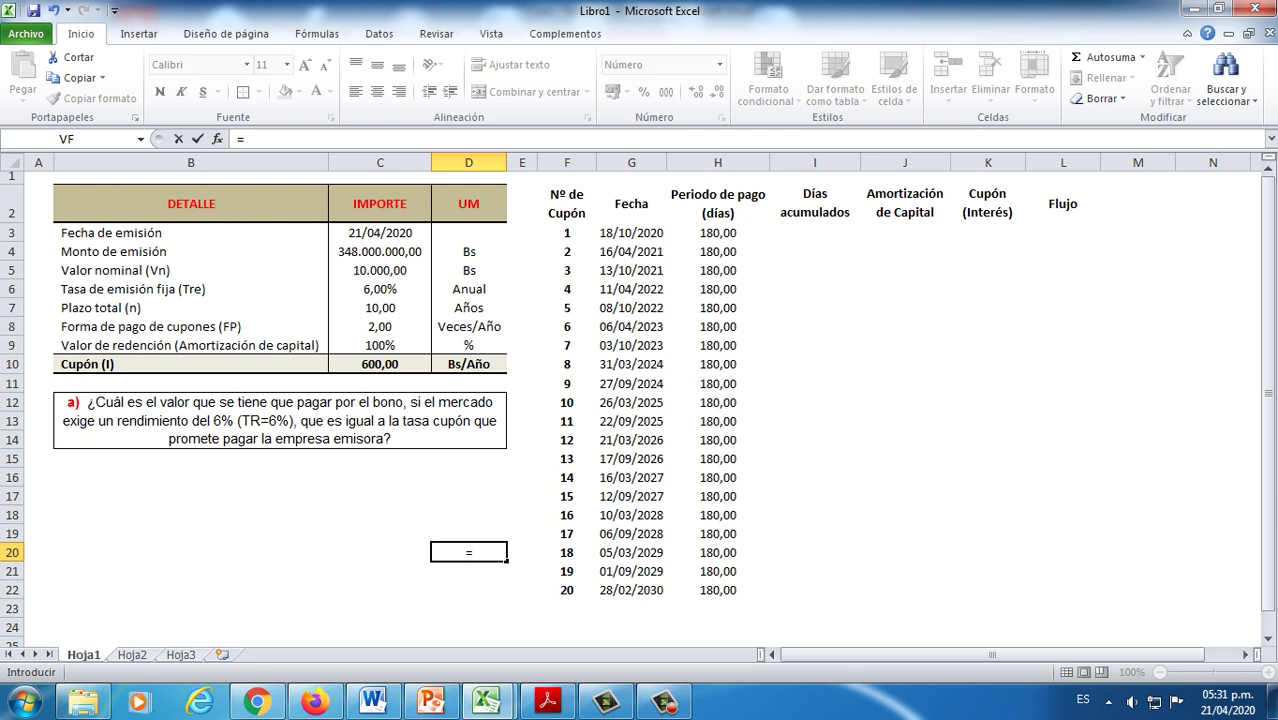
left_click(631, 590)
type("-")
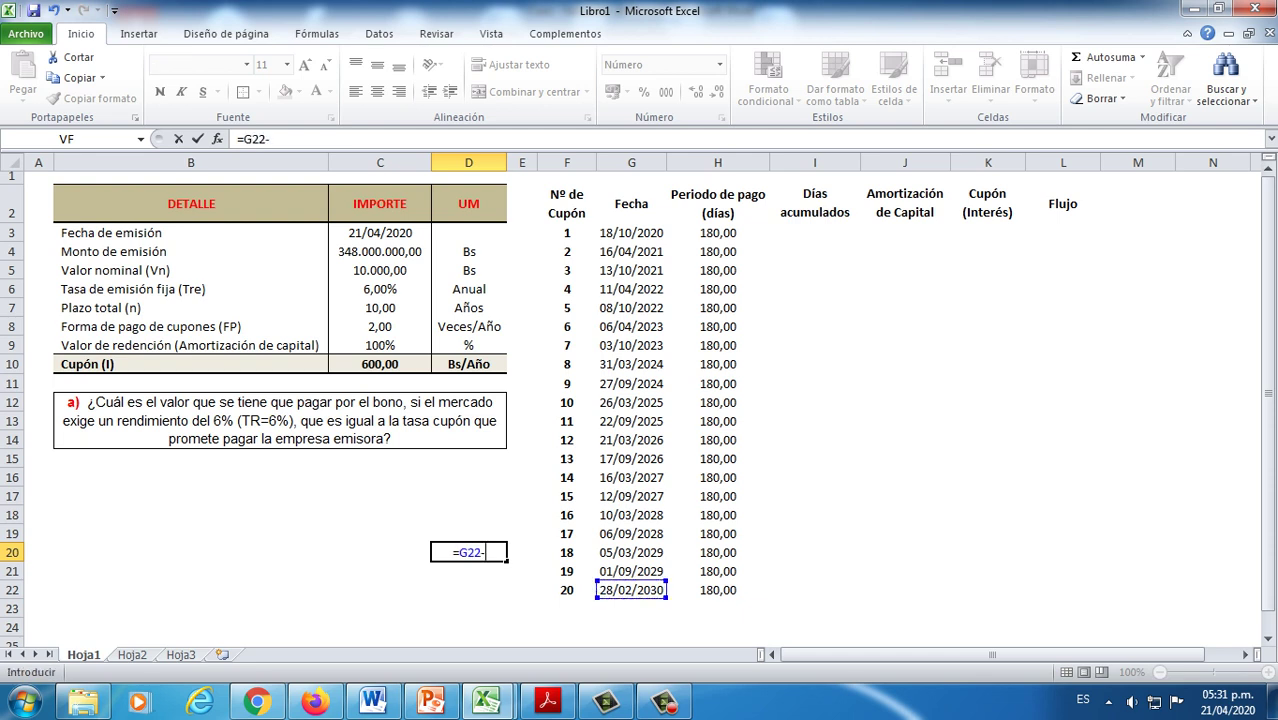
left_click(380, 232)
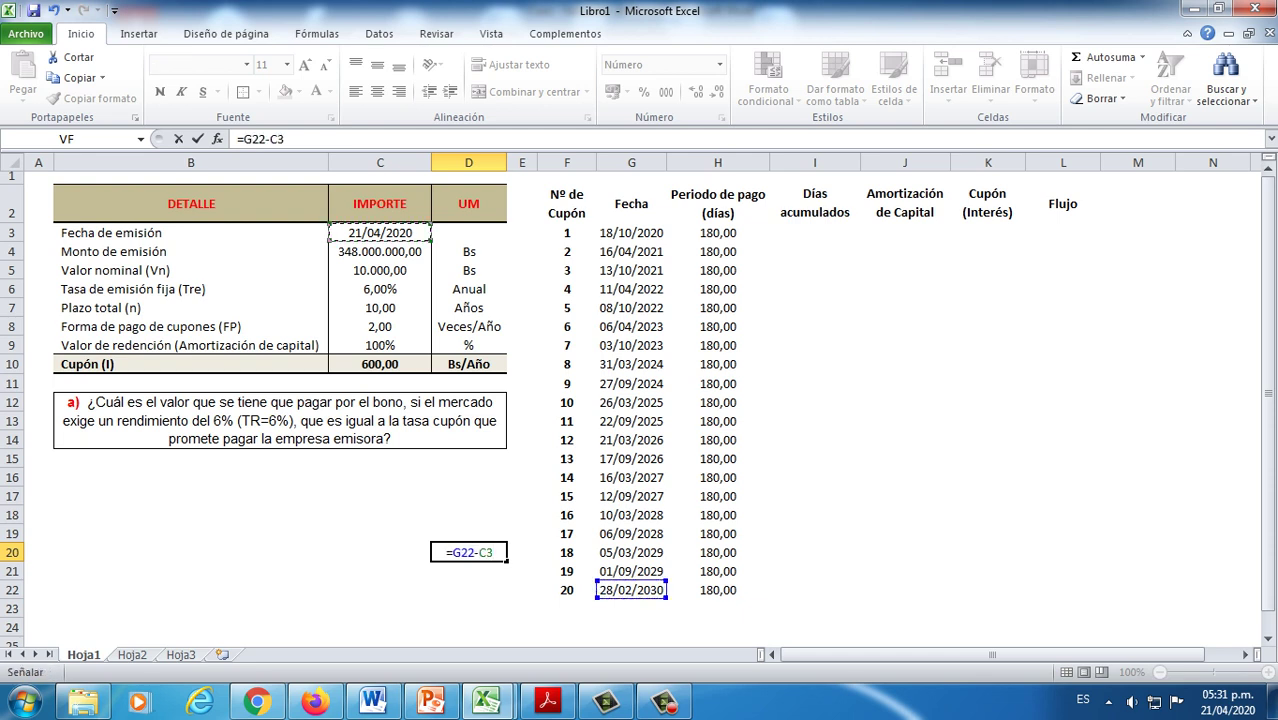
key("Return")
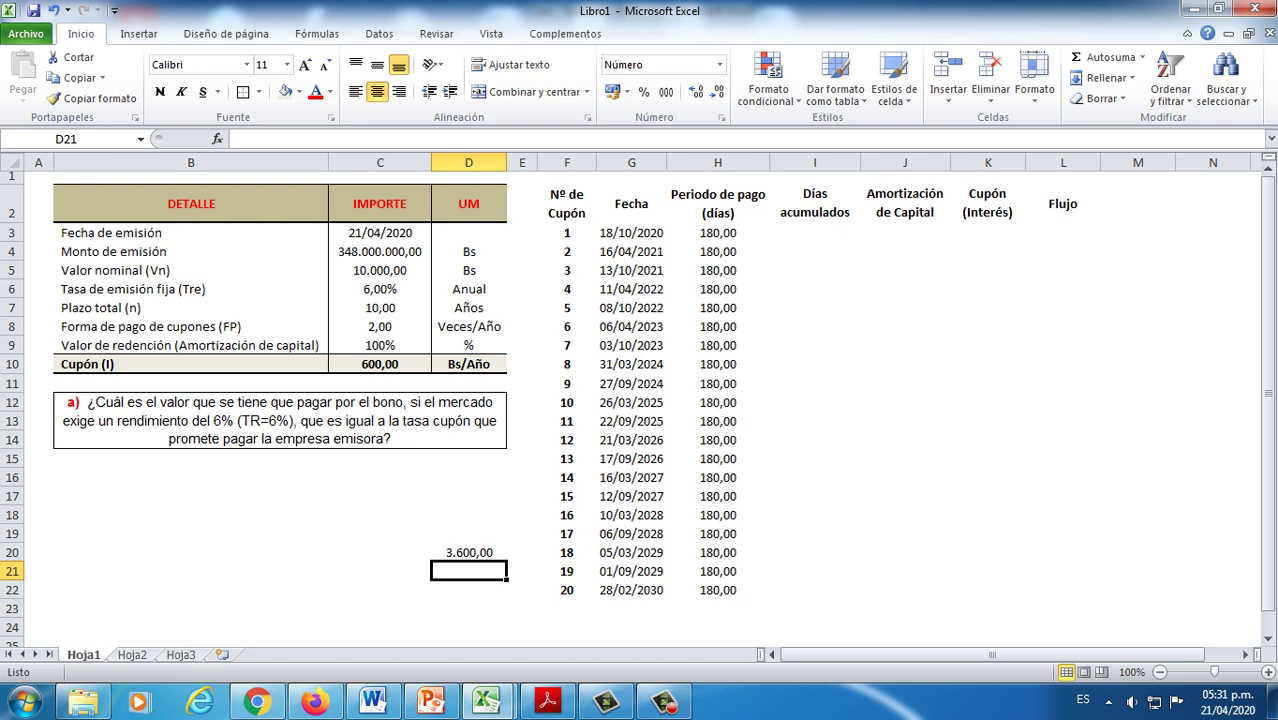
Step: Convert the day difference to years in D21 with =D20/360 and compare it with the total term in C7
type("=")
key("Up")
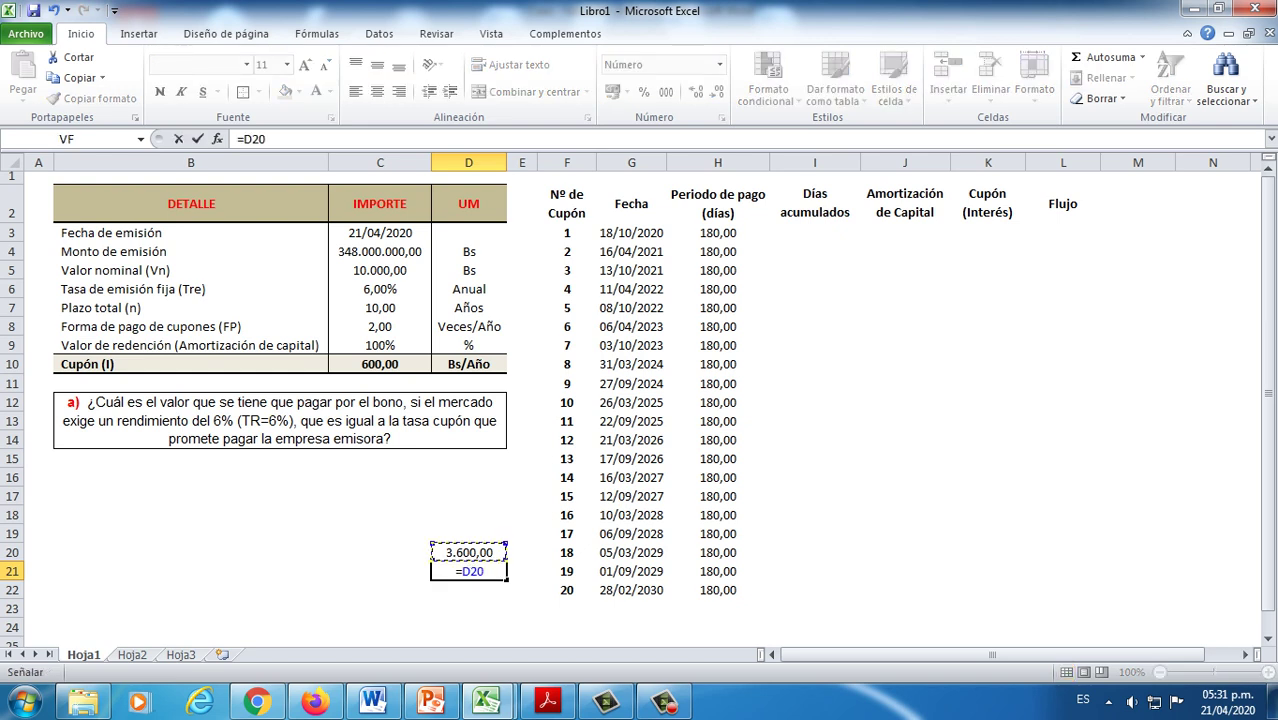
type("/360")
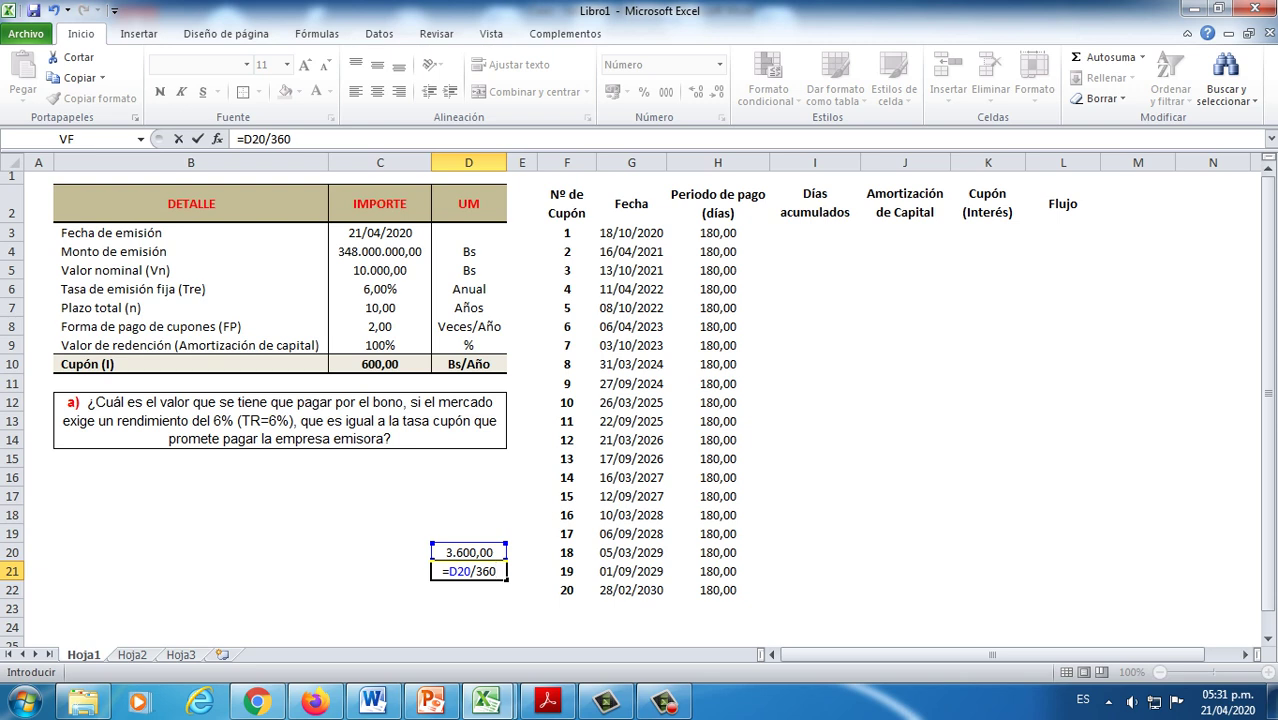
key("Return")
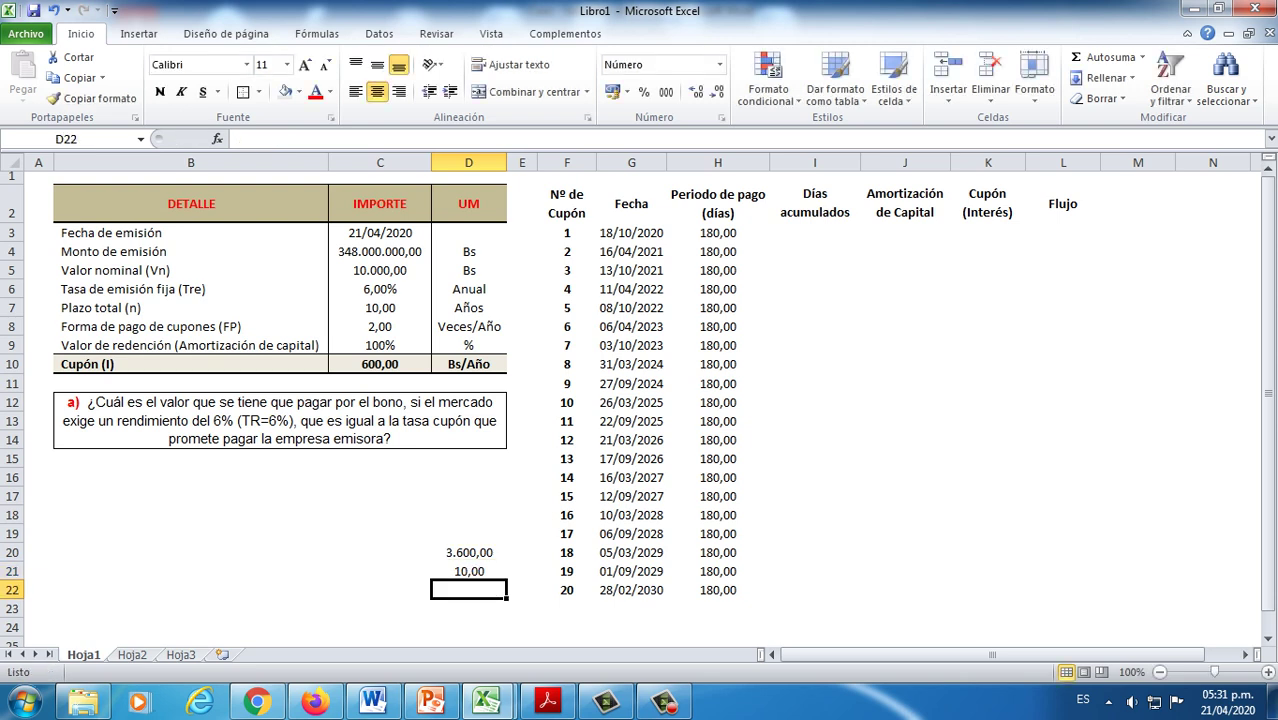
left_click(468, 571)
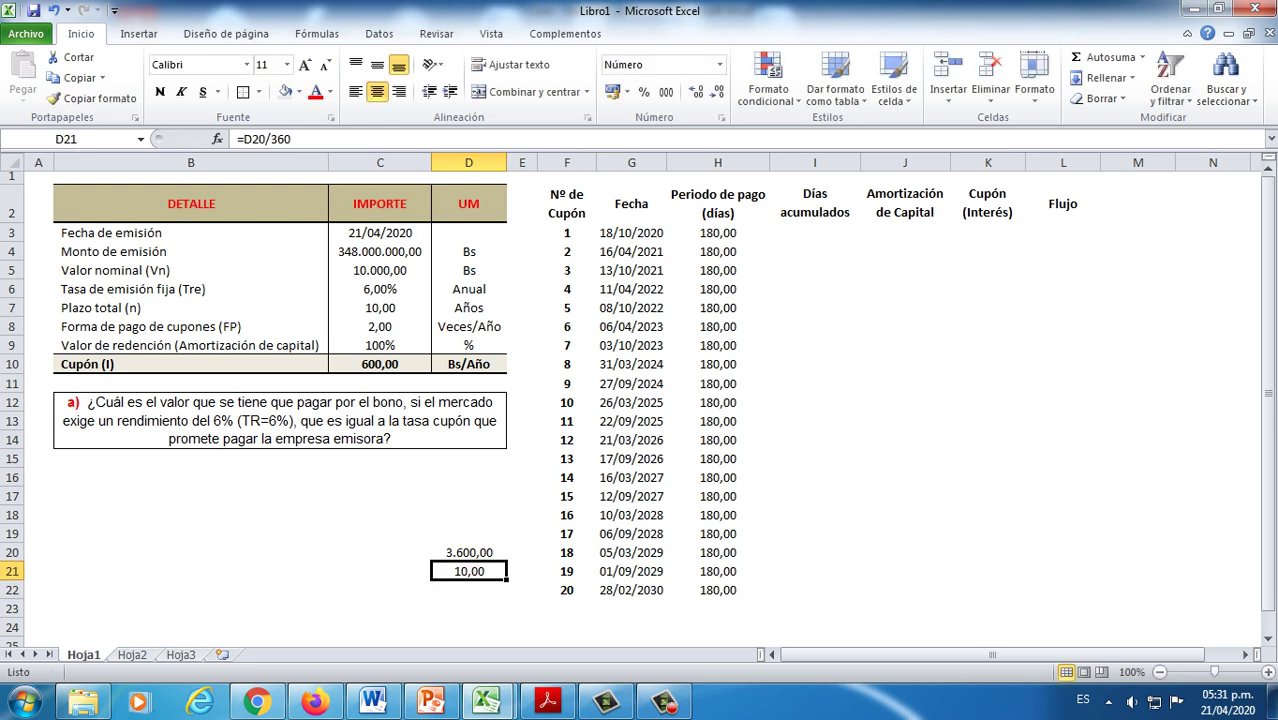
left_click(380, 308)
Step: Clear the temporary term calculations from D20:D21
left_click(469, 552)
left_click(469, 571, "shift")
key("Delete")
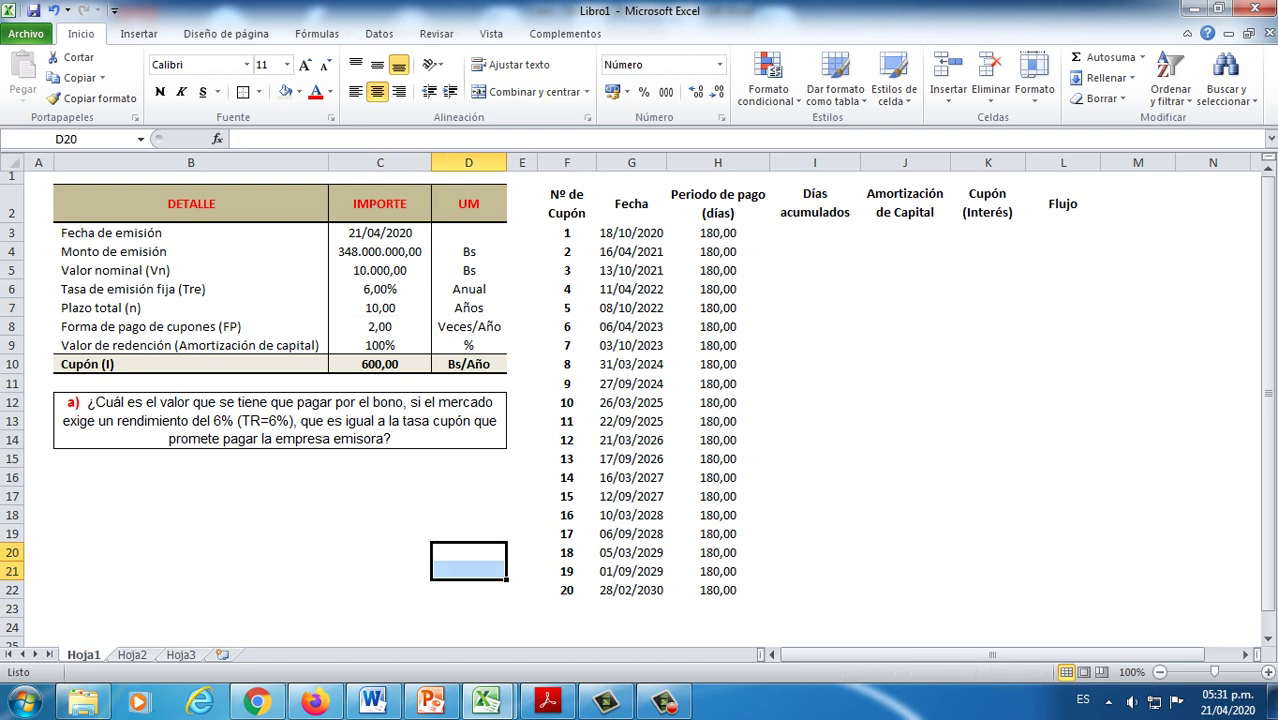
Step: Enter =H3 in I3 as the first coupon's accumulated days
left_click(905, 364)
left_click(814, 232)
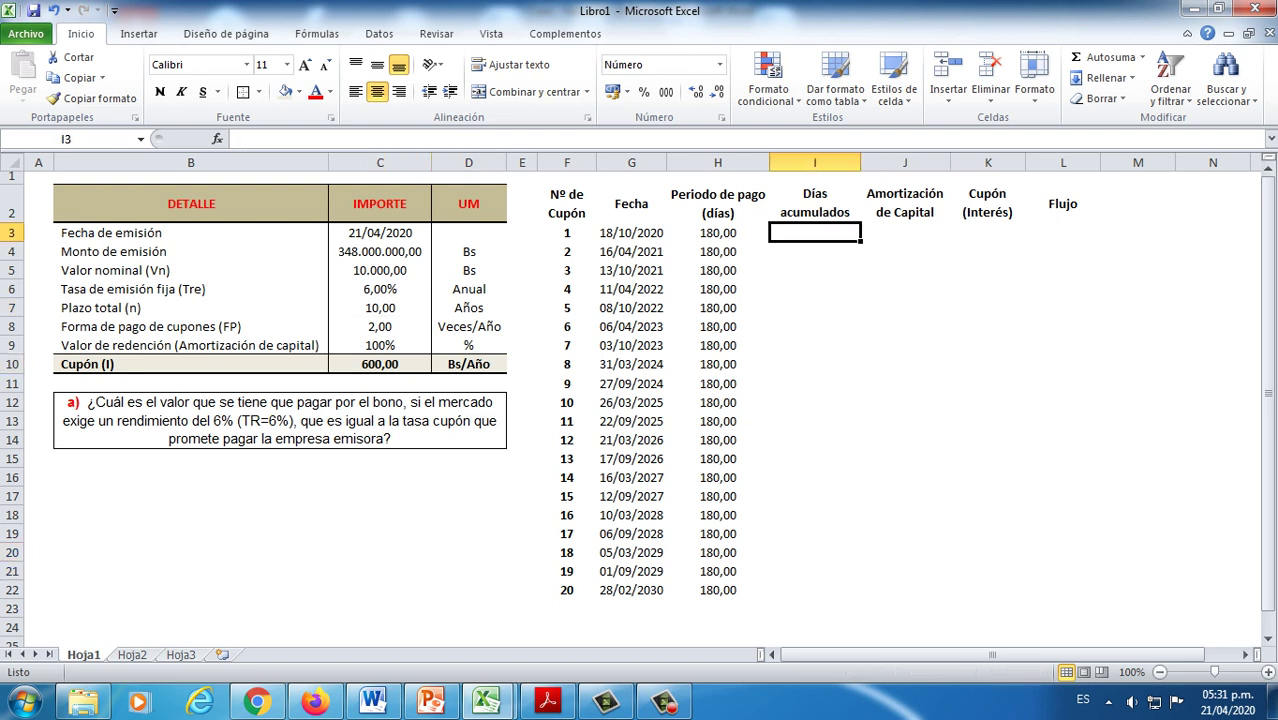
type("=")
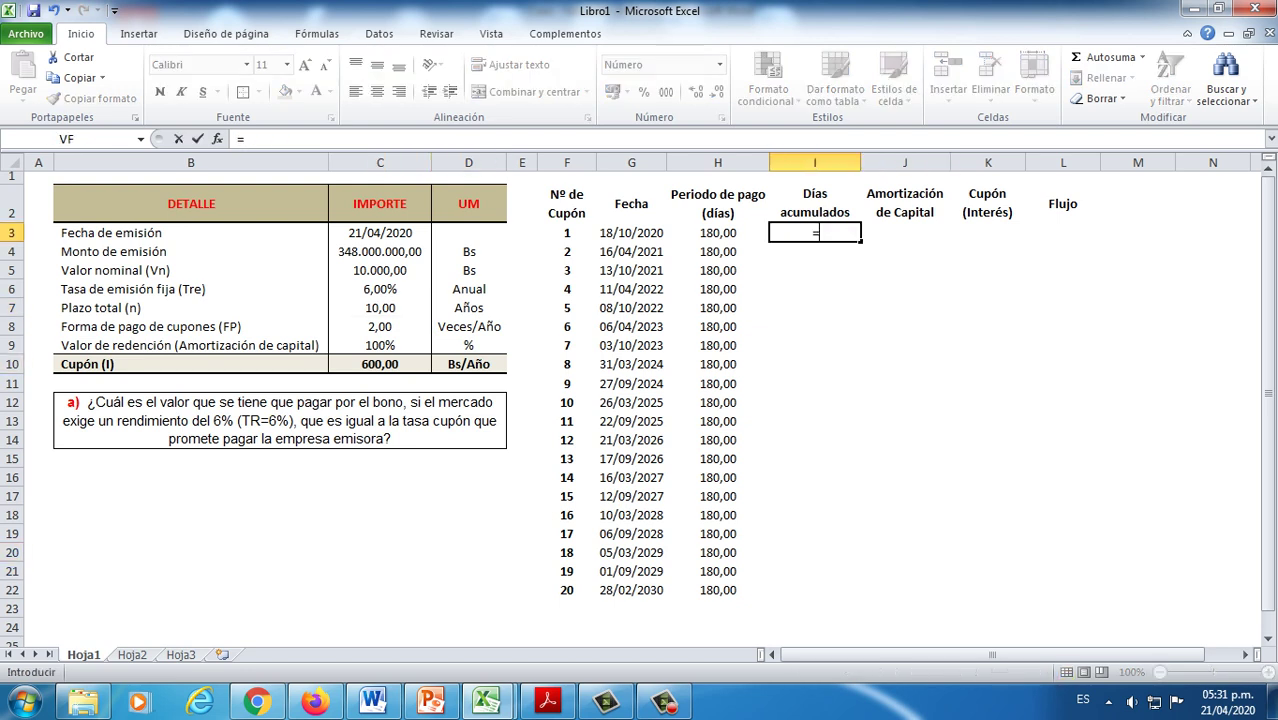
key("Left")
key("Return")
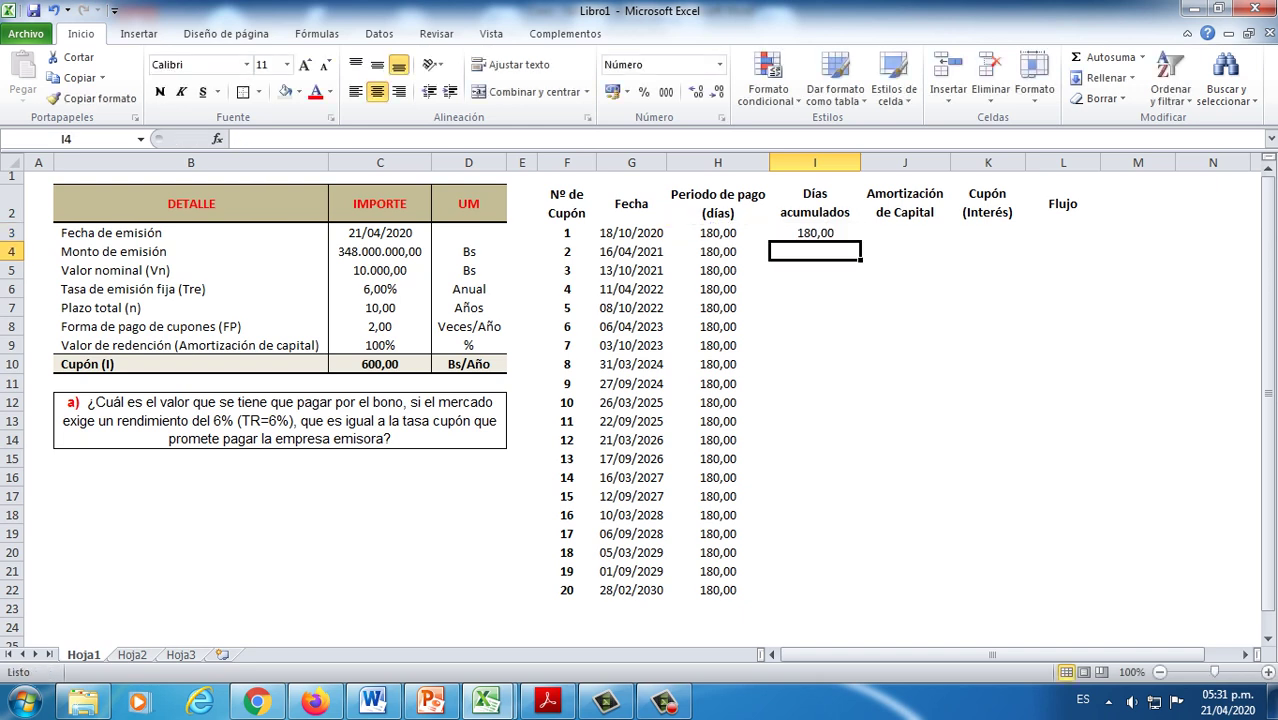
Step: Enter =I3+H4 in I4 to add coupon 2's payment period to the previous accumulated days
type("=")
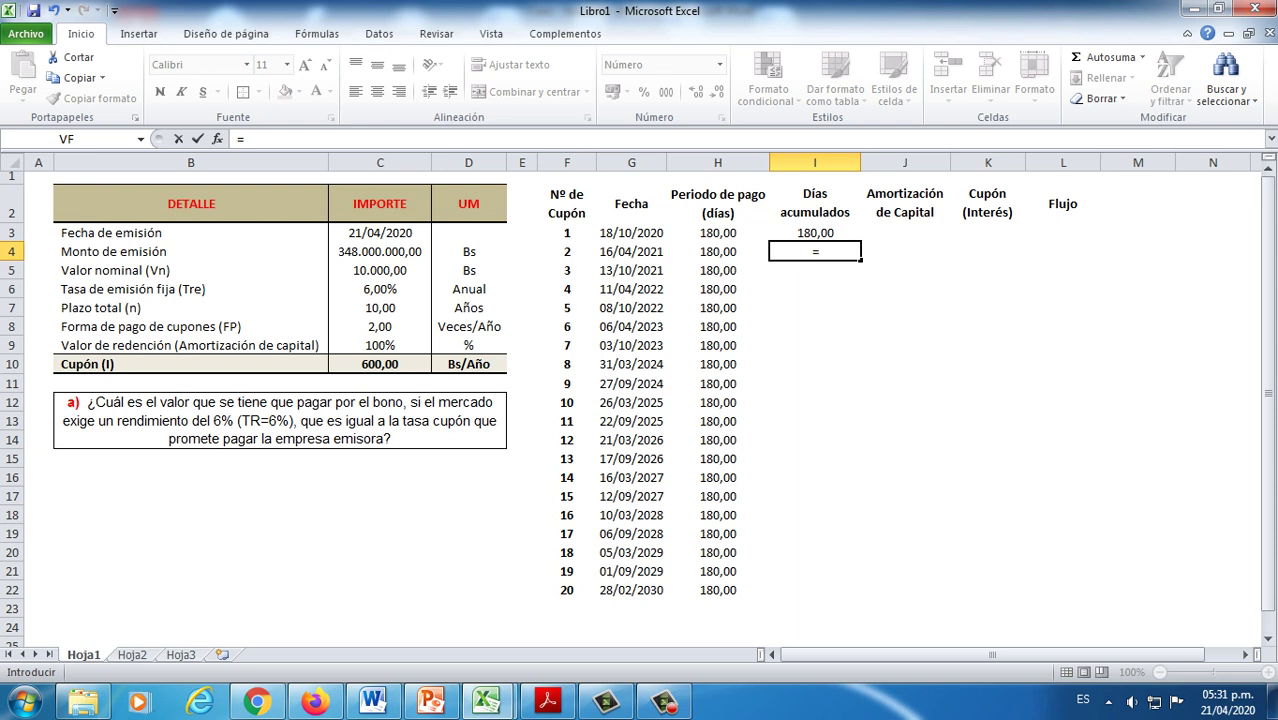
key("Up")
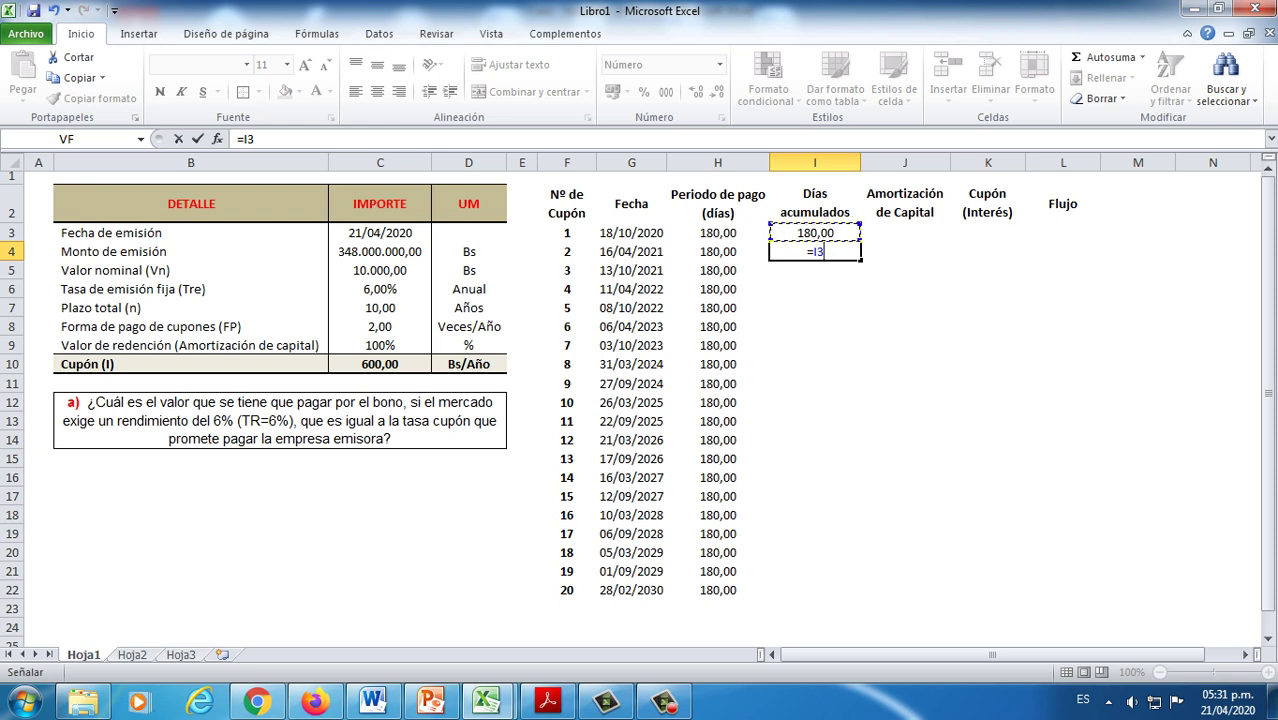
type("+")
key("Left")
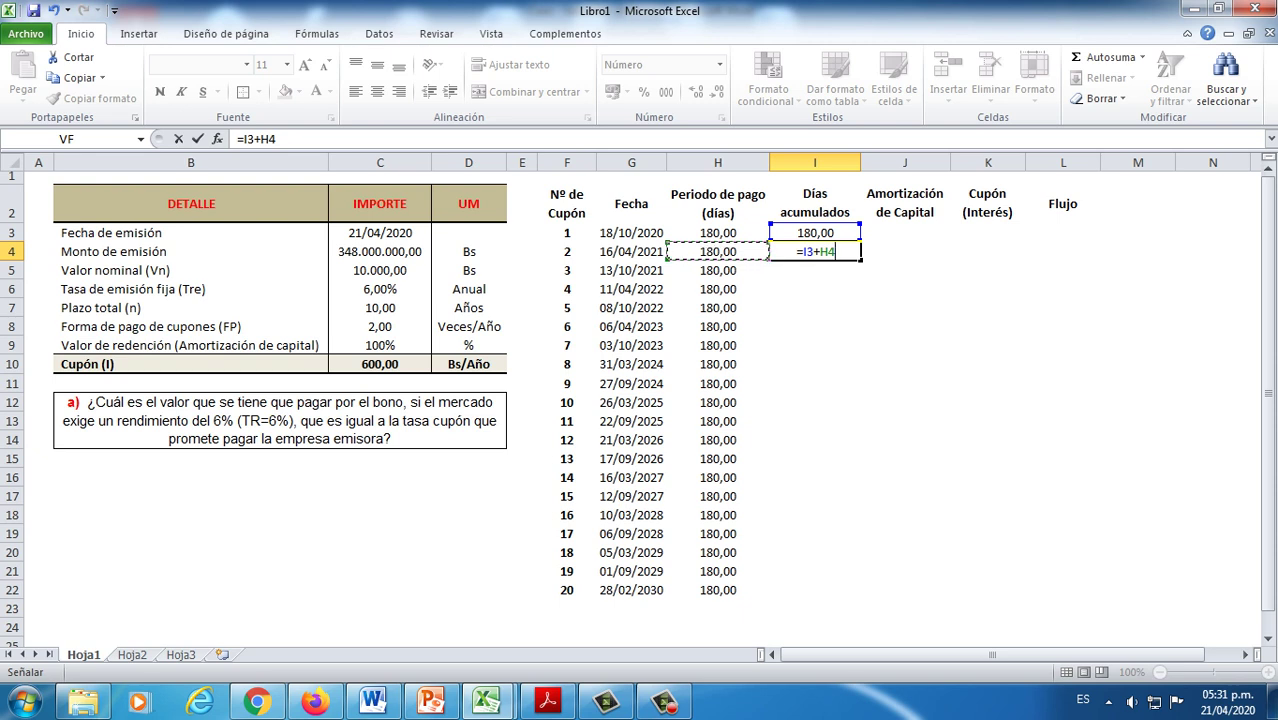
key("Return")
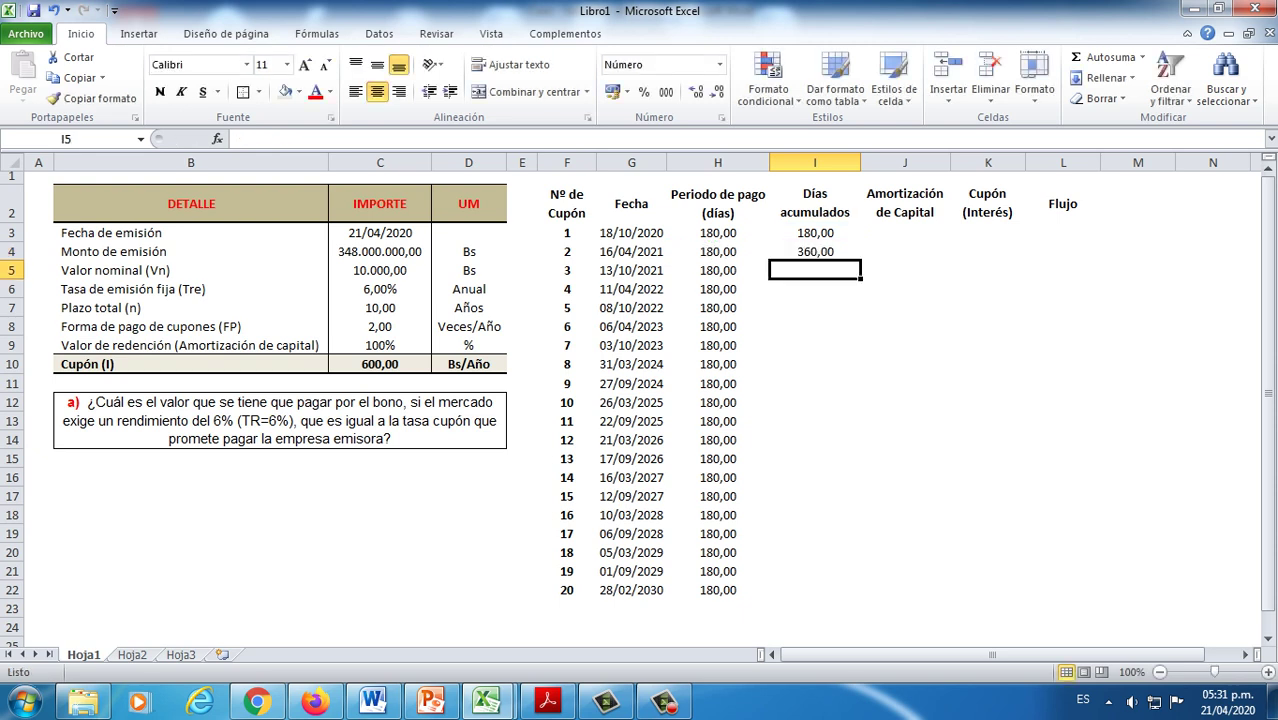
Step: Check the accumulated days formula in I4 and fill it down through coupon 20 in I22
left_click(815, 252)
key("F2")
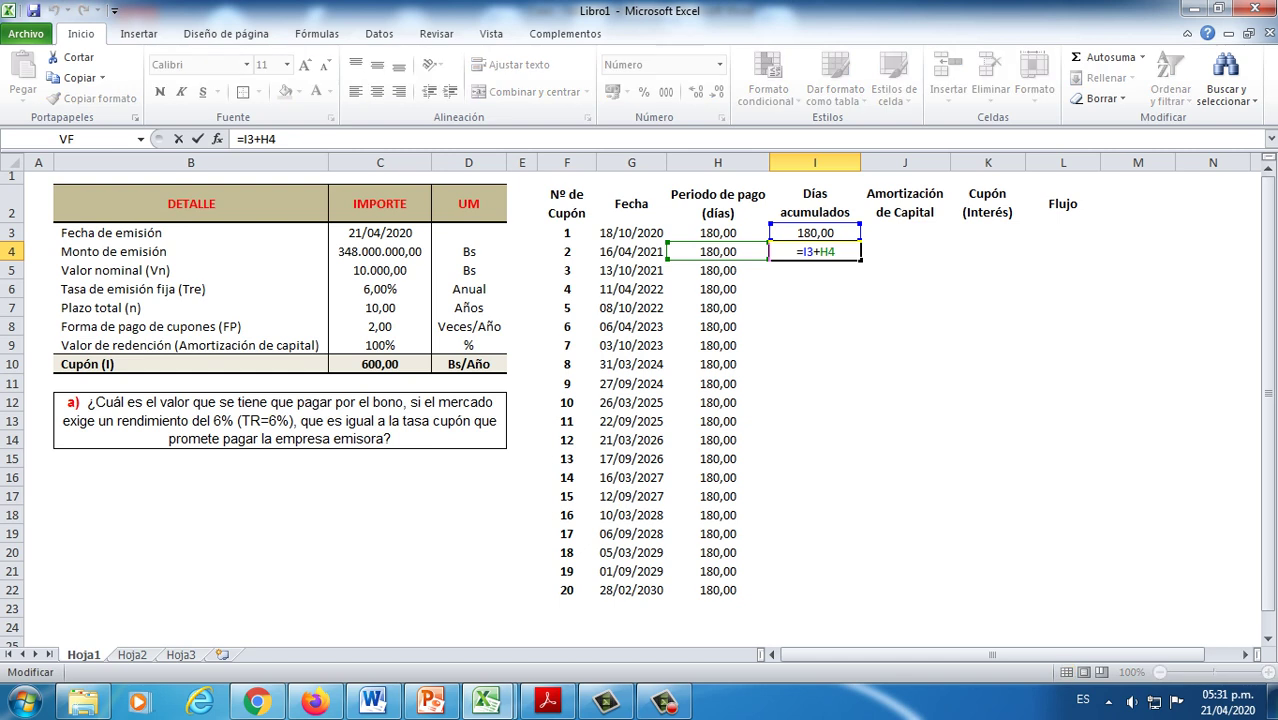
key("Escape")
left_click_drag(860, 260, 860, 598)
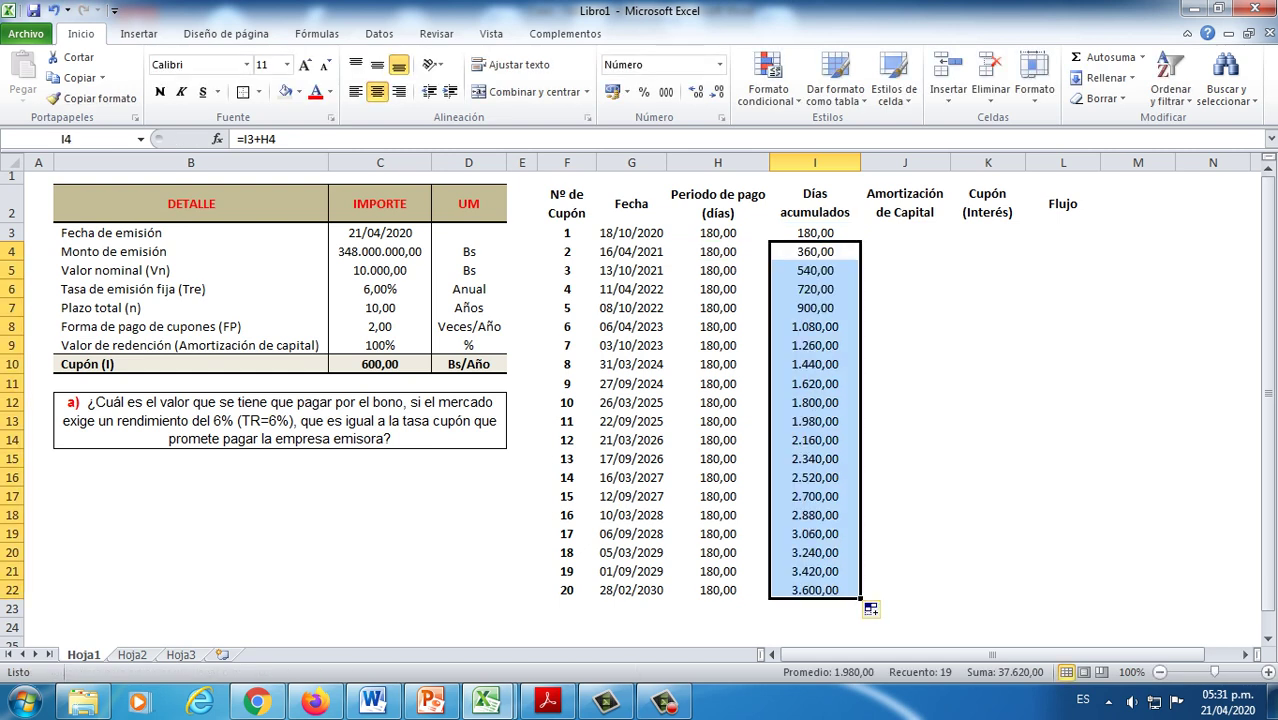
left_click(469, 533)
Step: Review the accumulated days in column I from coupon 20 back up to coupon 1
left_click(814, 590)
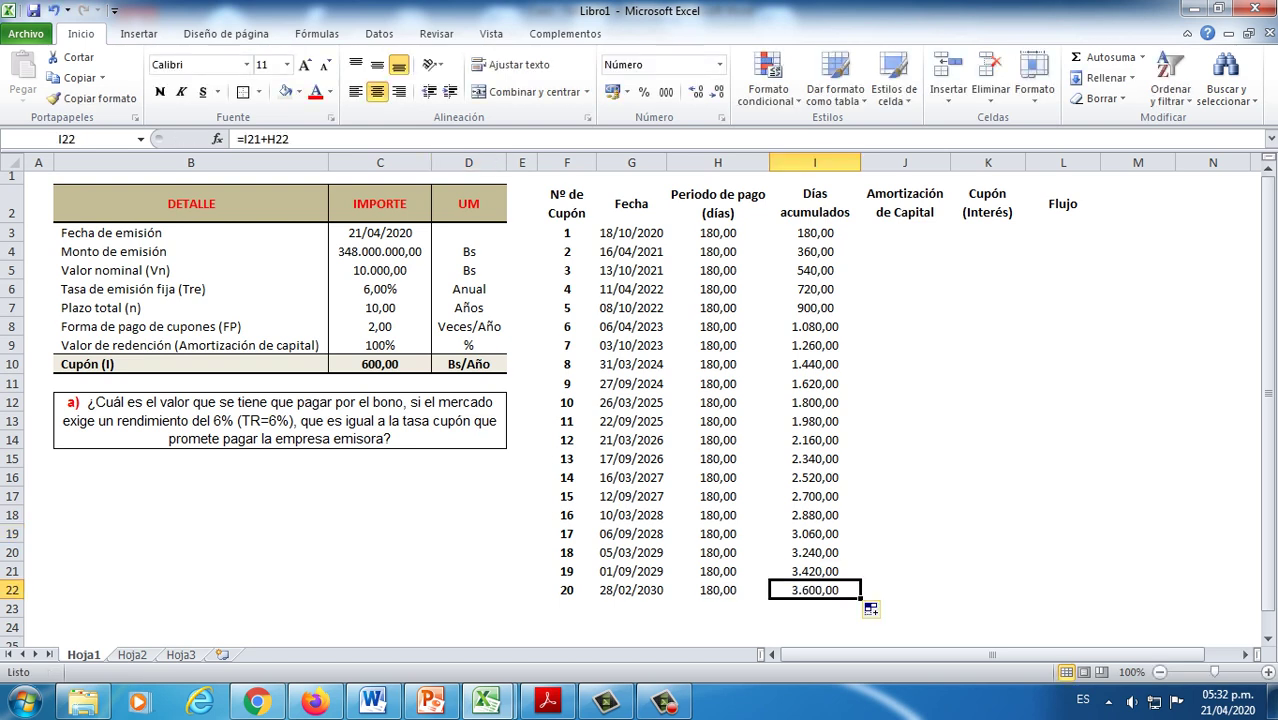
key("Up")
key("Up")
key("Up")
key("Up")
key("Up")
key("Up")
key("Up")
key("Up")
key("Up")
key("Up")
key("Up")
key("Up")
key("Up")
key("Up")
key("Up")
key("Up")
key("Up")
key("Up")
key("Up")
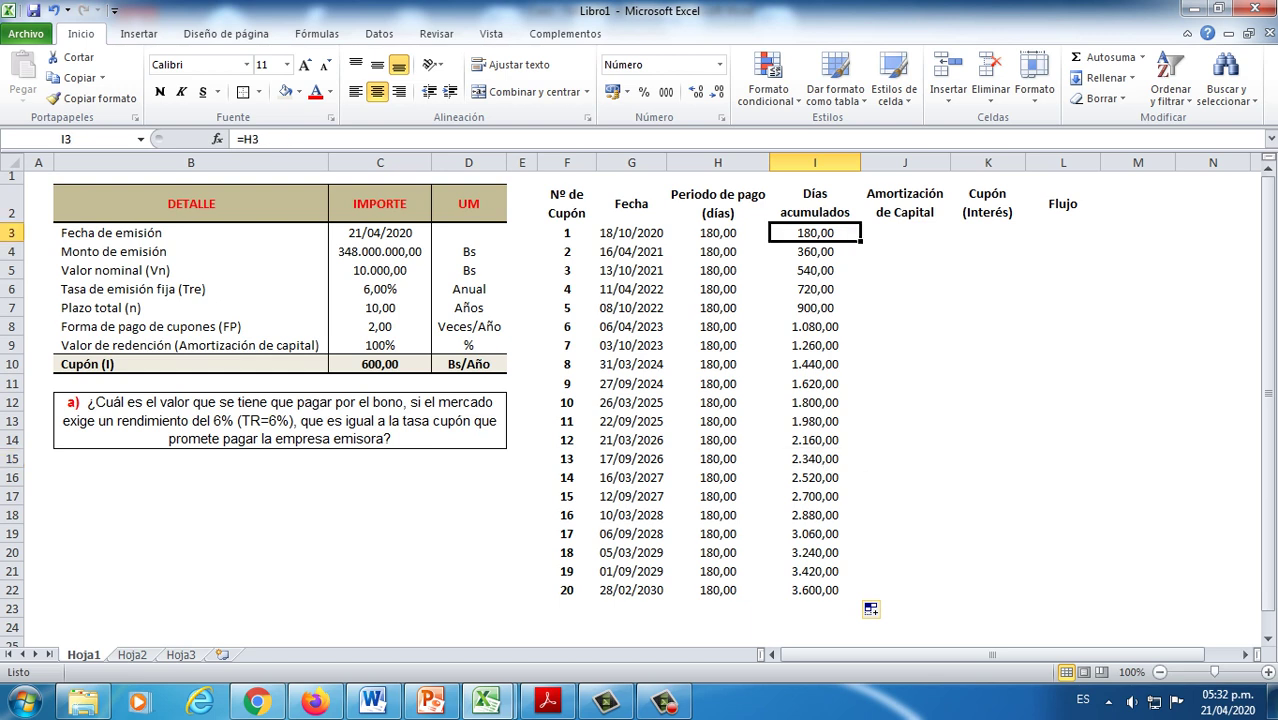
Step: Check the accumulated days for coupons 1 to 5, and consult the bond characteristics in the Word case document
key("Down")
key("Down")
key("Down")
key("Down")
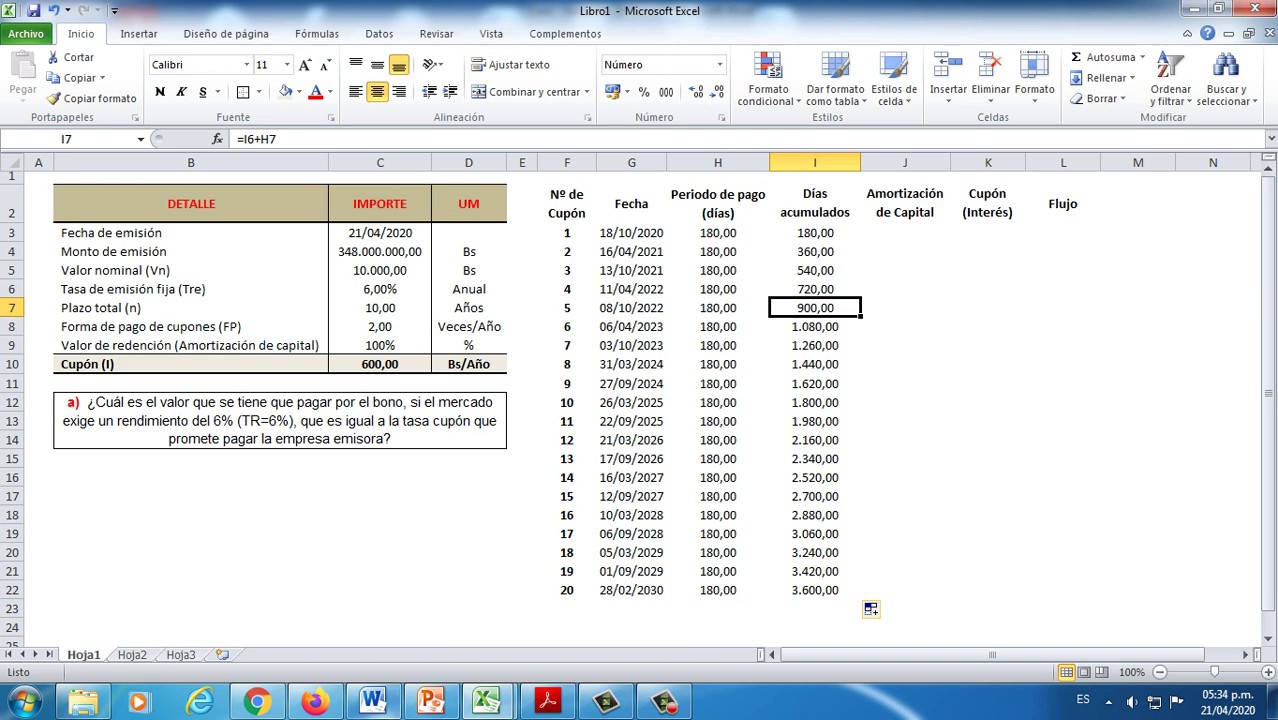
left_click(372, 700)
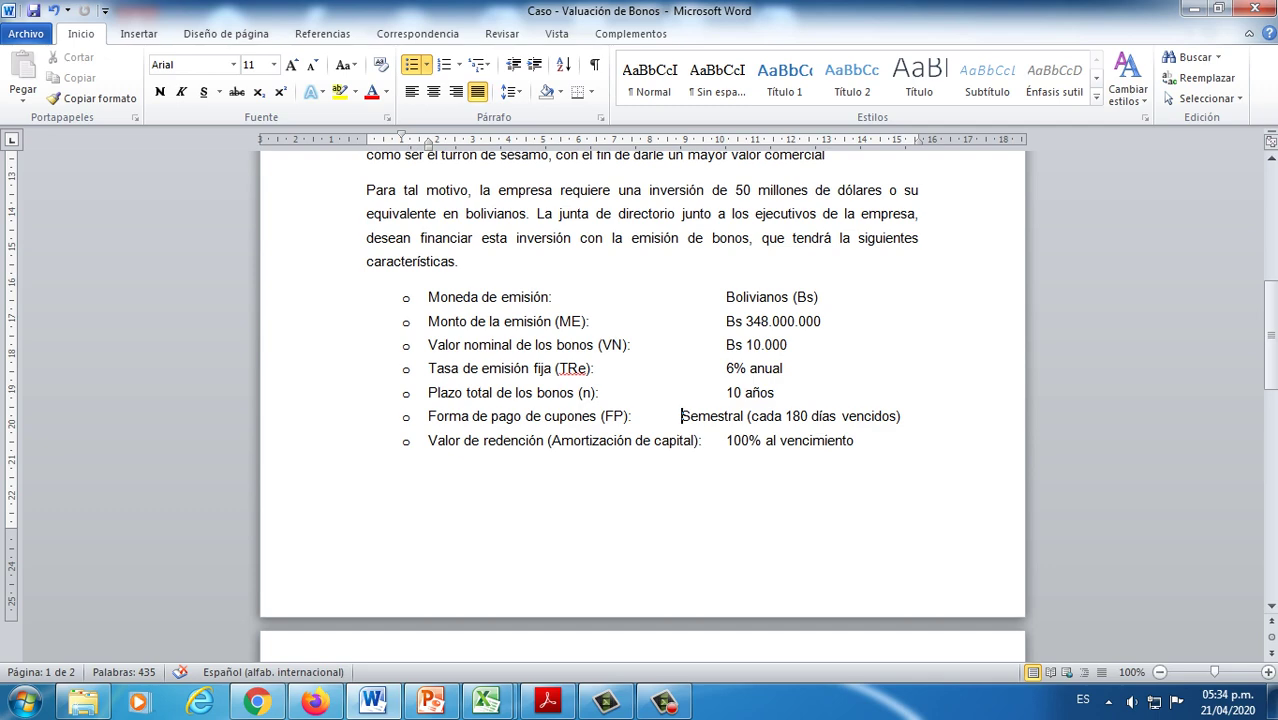
Step: Switch back to Excel, enter =C5 in J22 as coupon 20's capital amortization, and check it against the nominal value cell
left_click(487, 700)
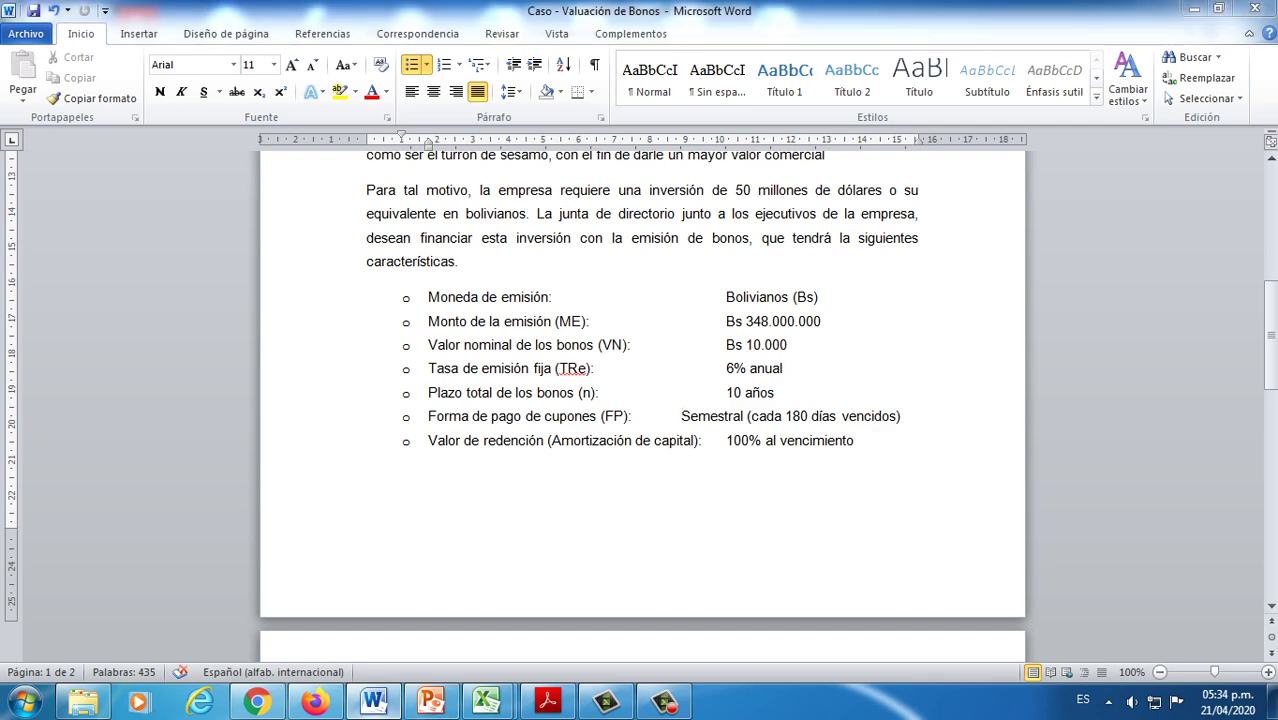
left_click(905, 589)
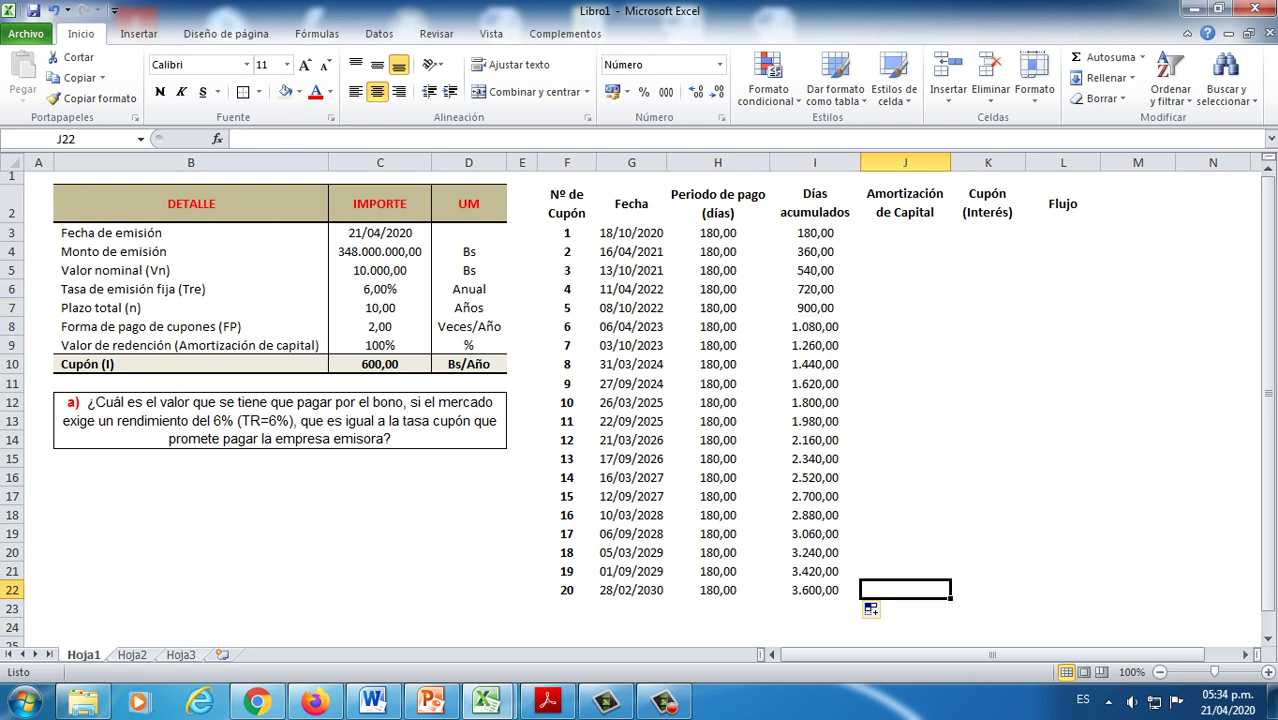
type("=")
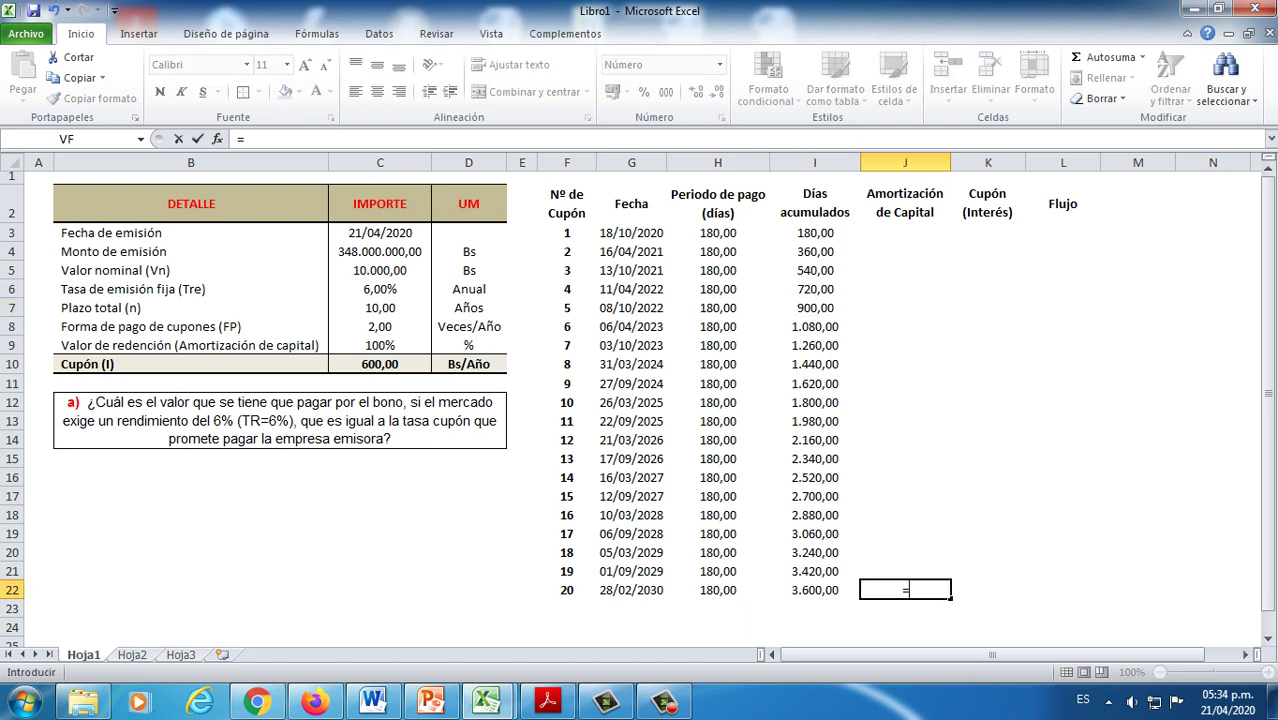
left_click(380, 270)
key("Return")
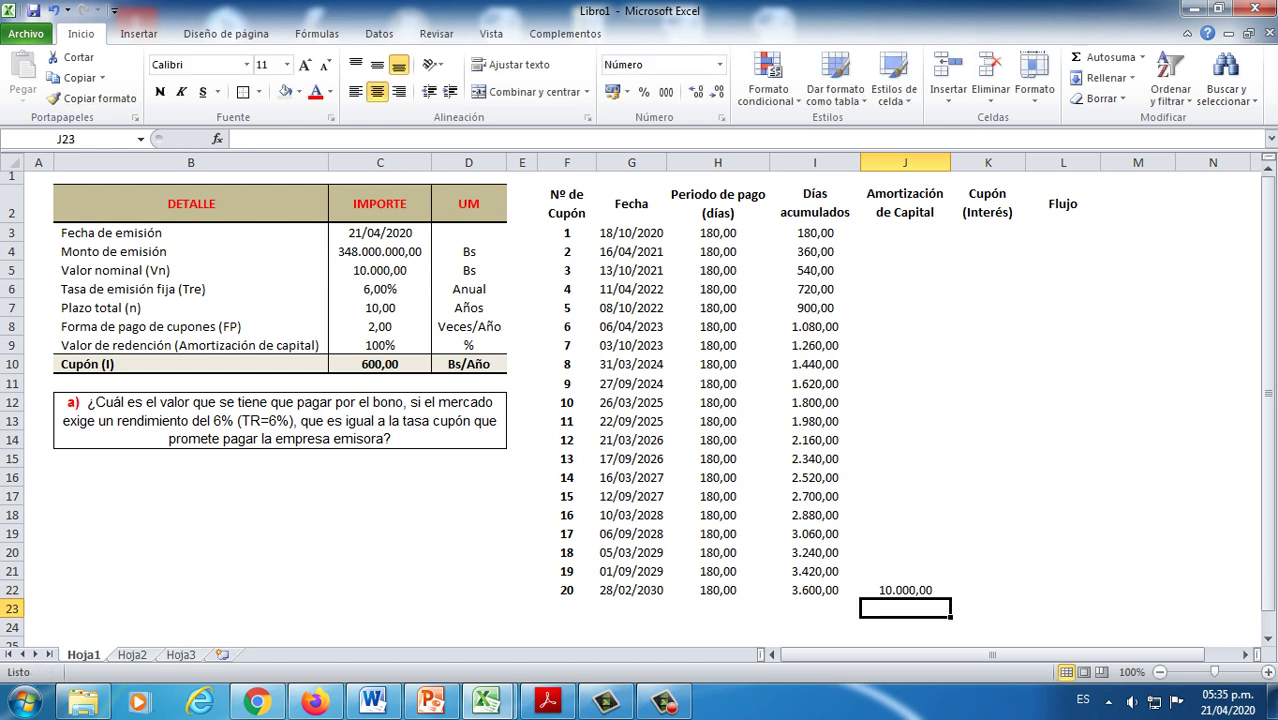
key("Up")
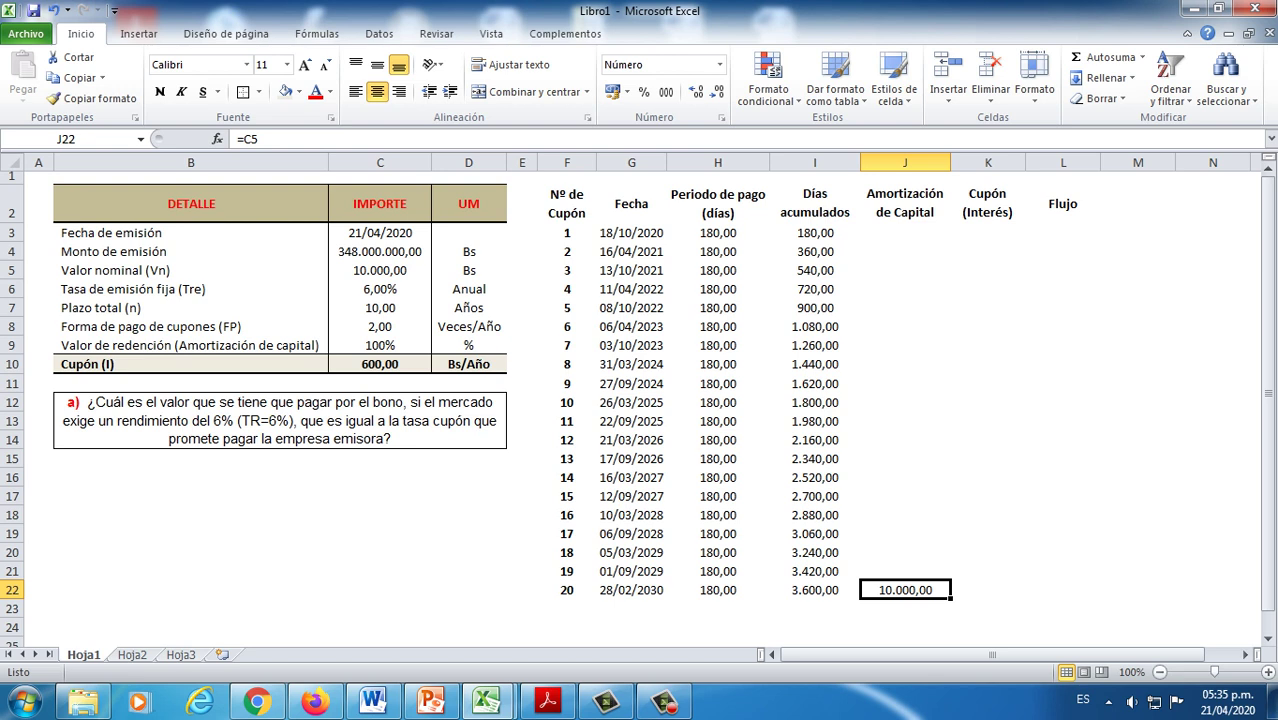
left_click(380, 271)
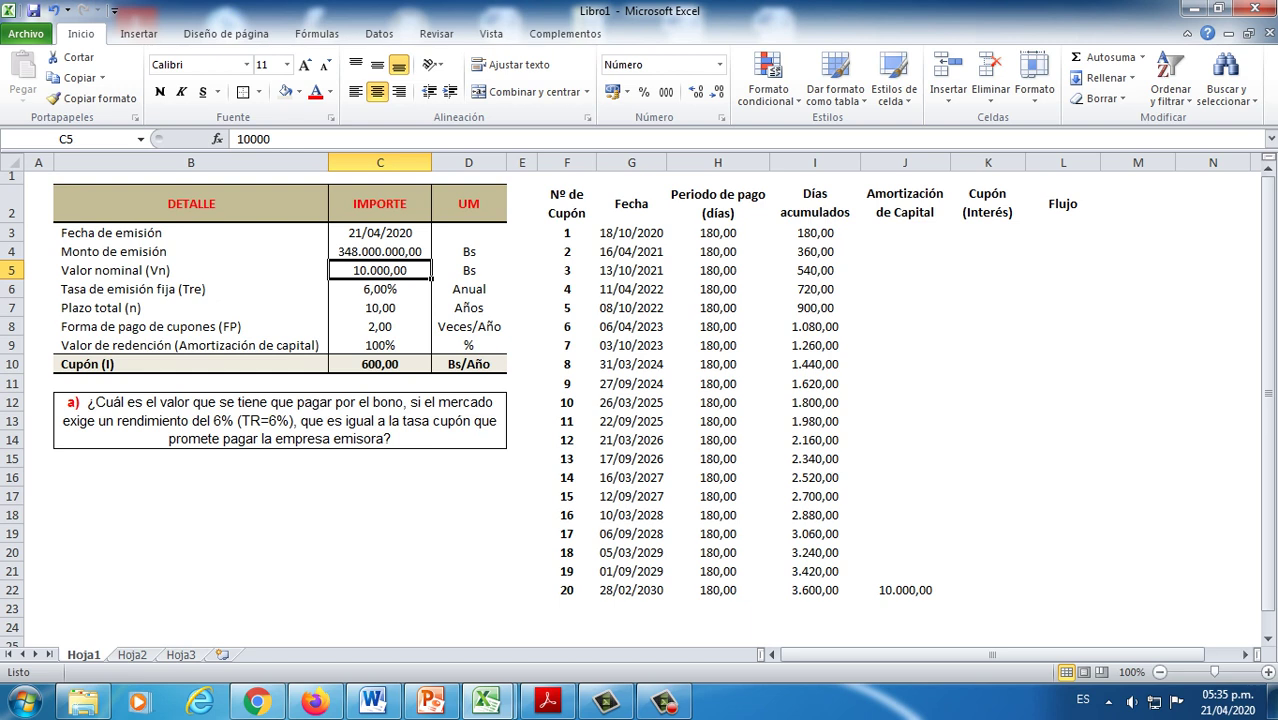
left_click(905, 590)
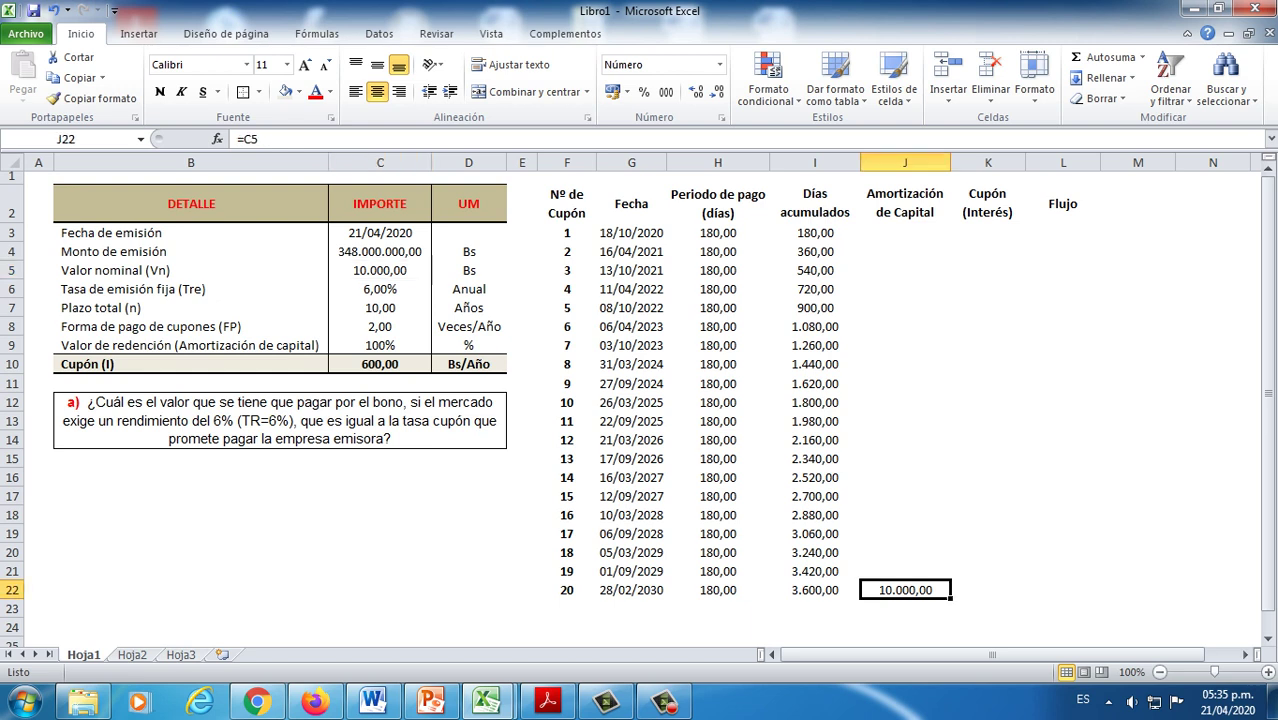
Step: Enter =$C$10/$C$8 in K3 to divide the annual coupon by the payments per year for the first coupon's interest
left_click(988, 233)
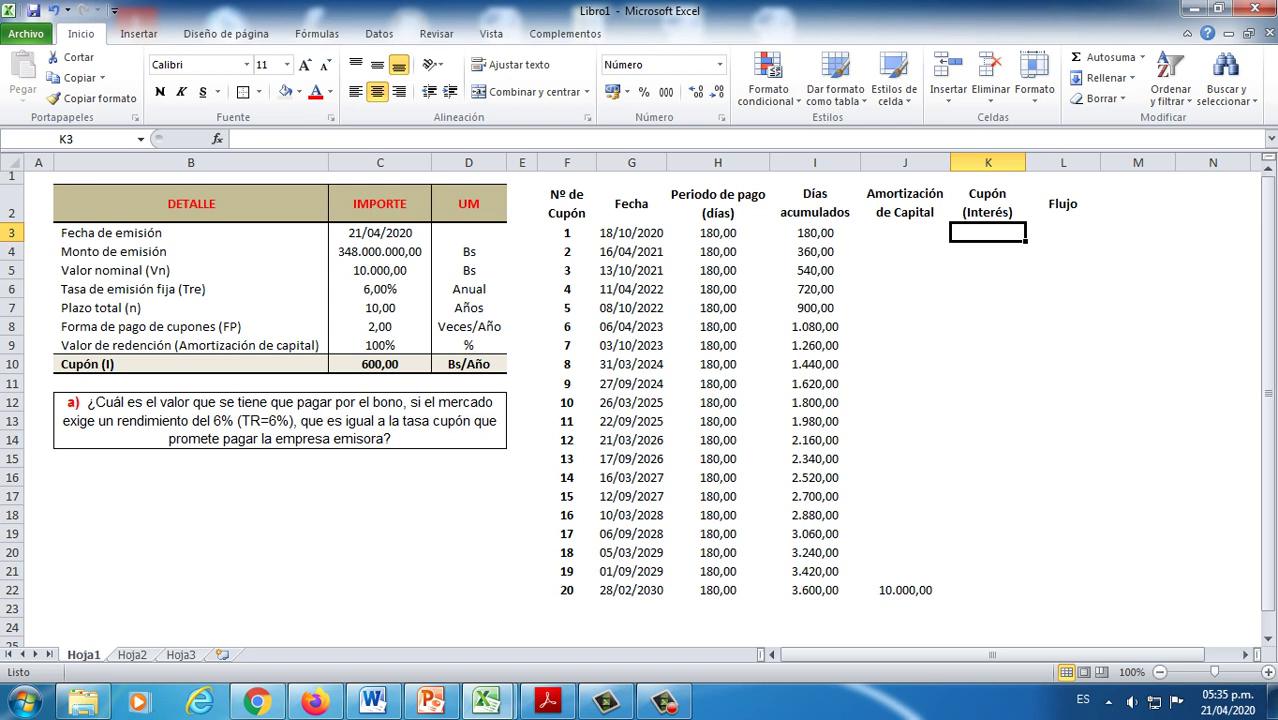
left_click(429, 366)
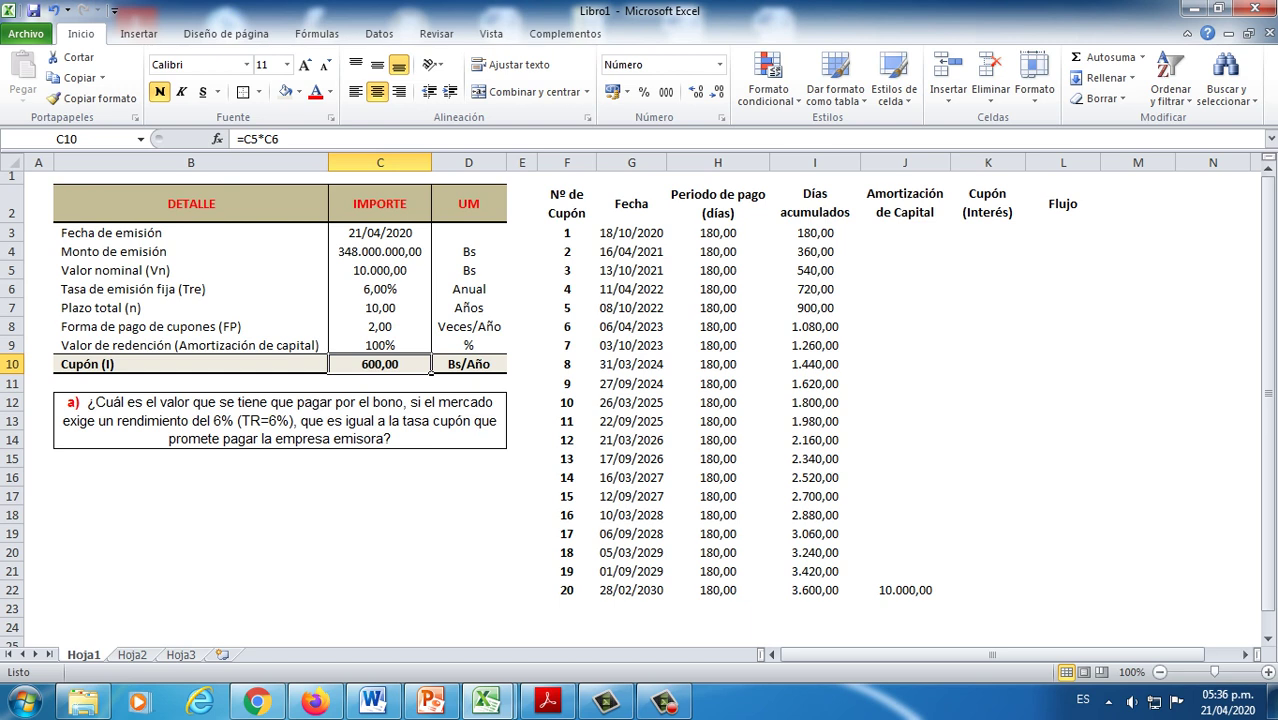
left_click(380, 327)
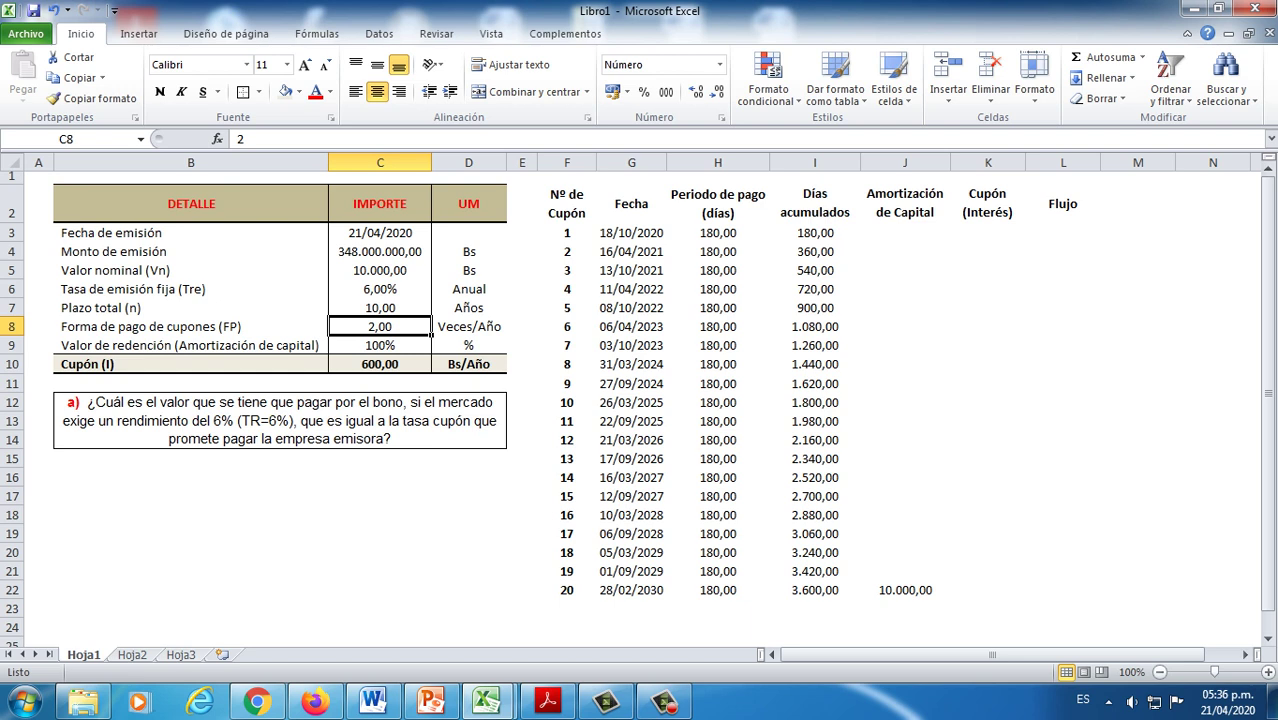
left_click(988, 233)
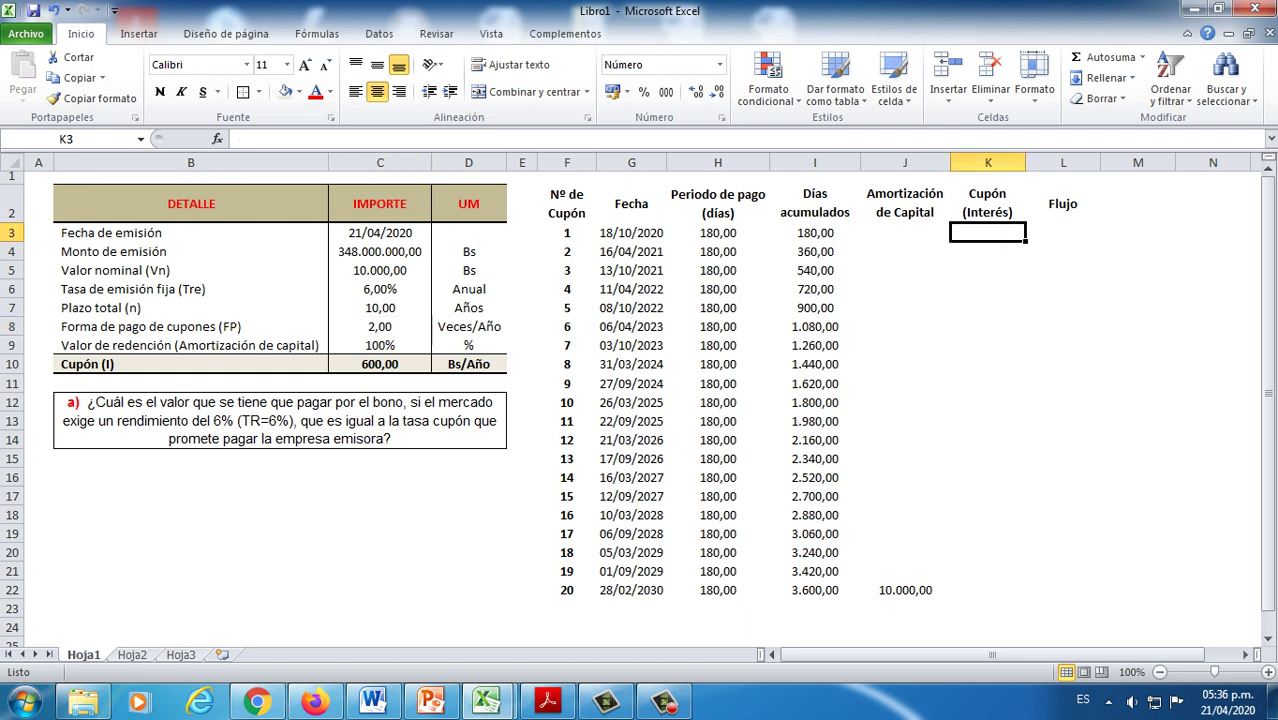
type("=")
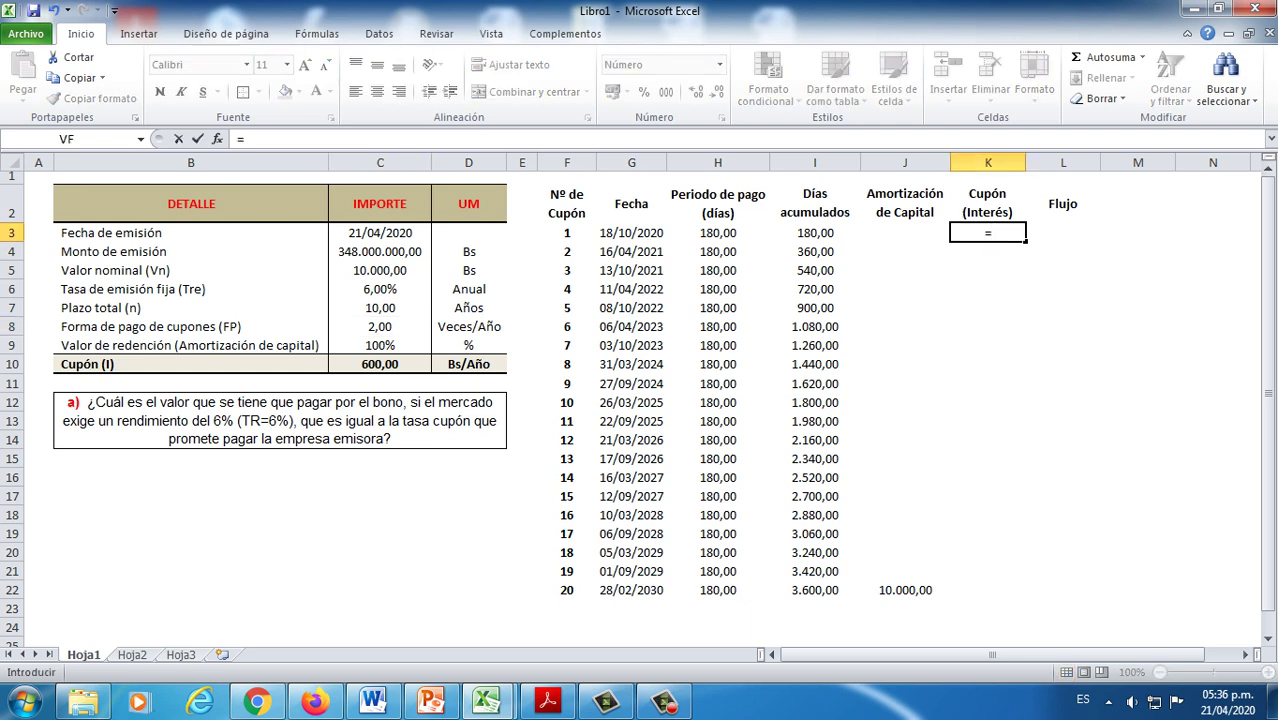
left_click(380, 364)
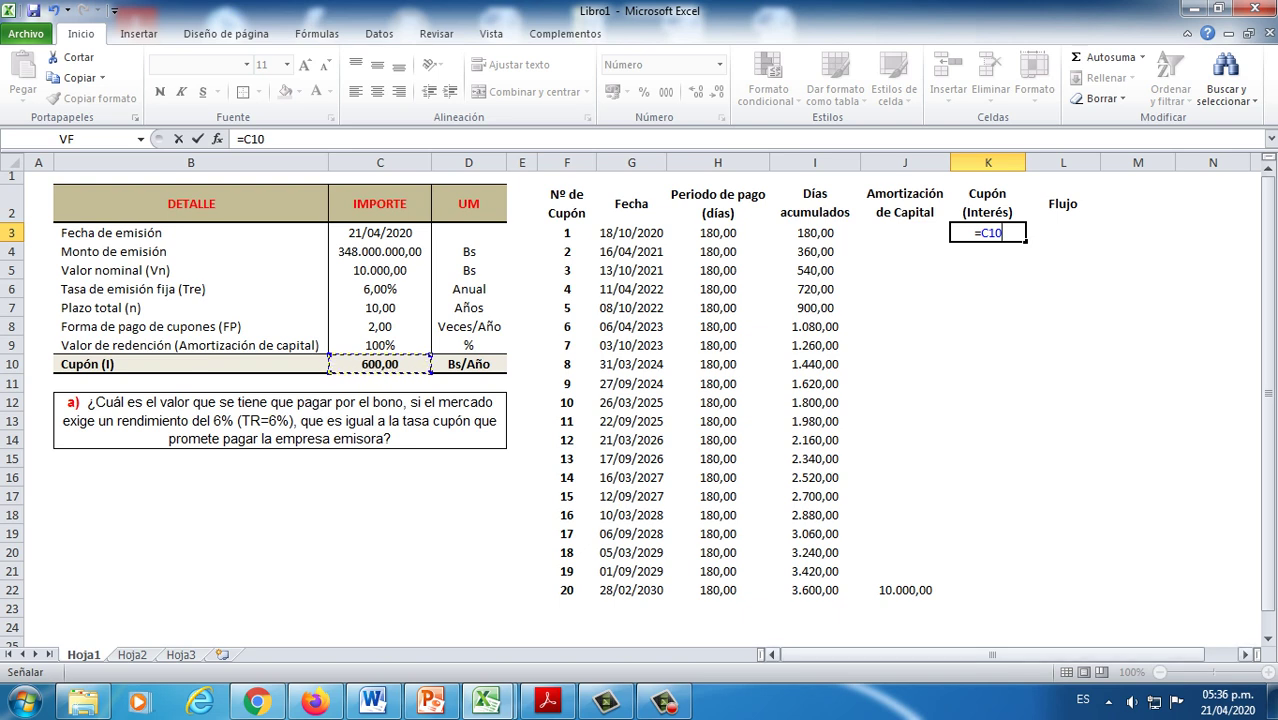
key("F4")
type("/")
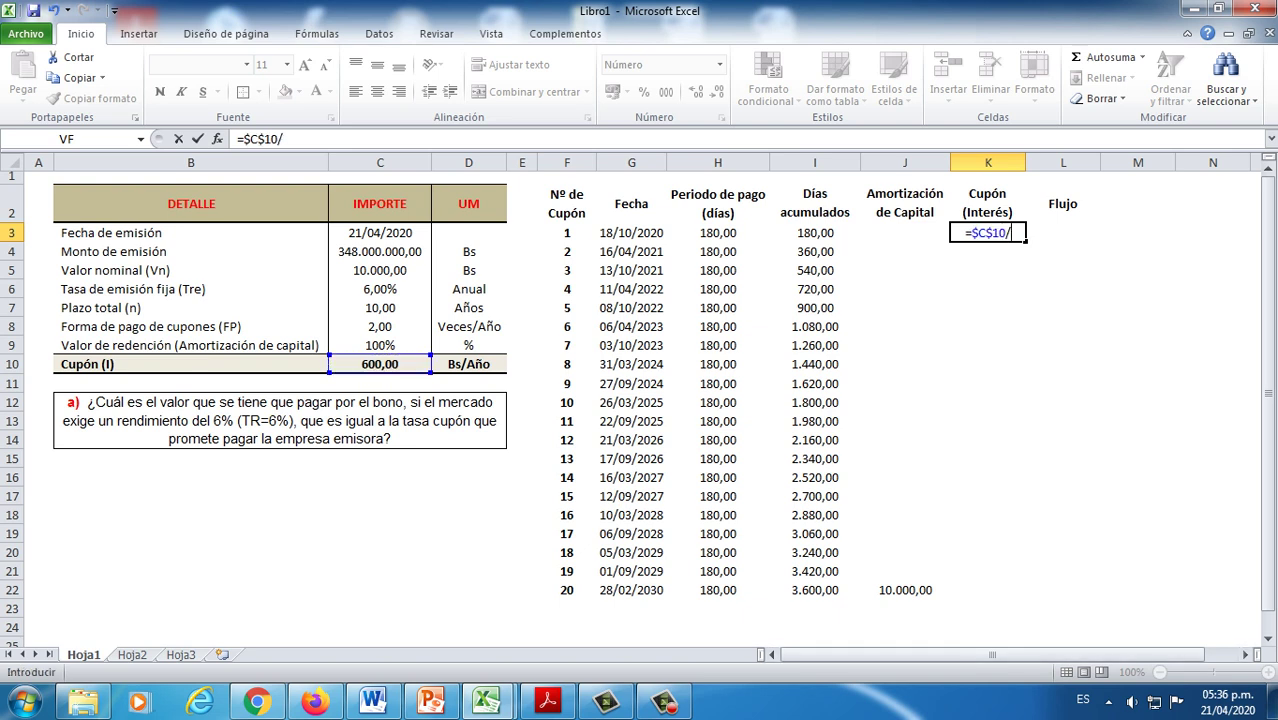
left_click(380, 327)
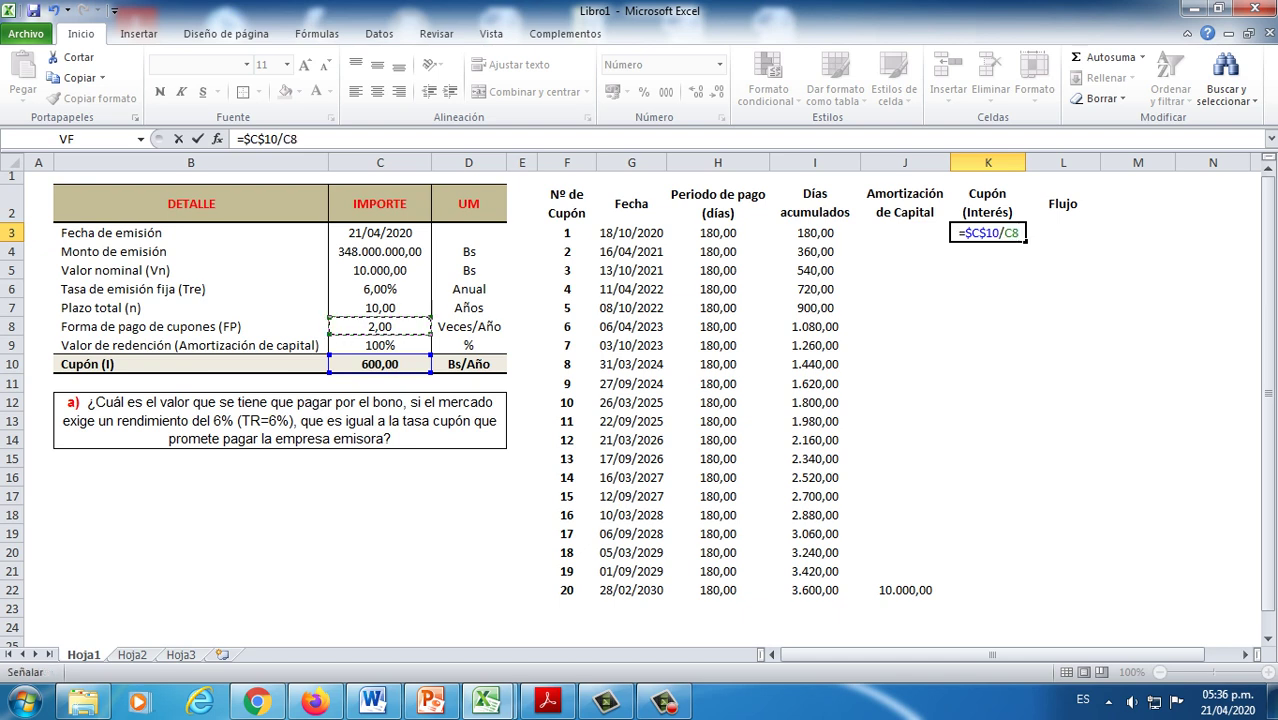
key("F4")
key("Return")
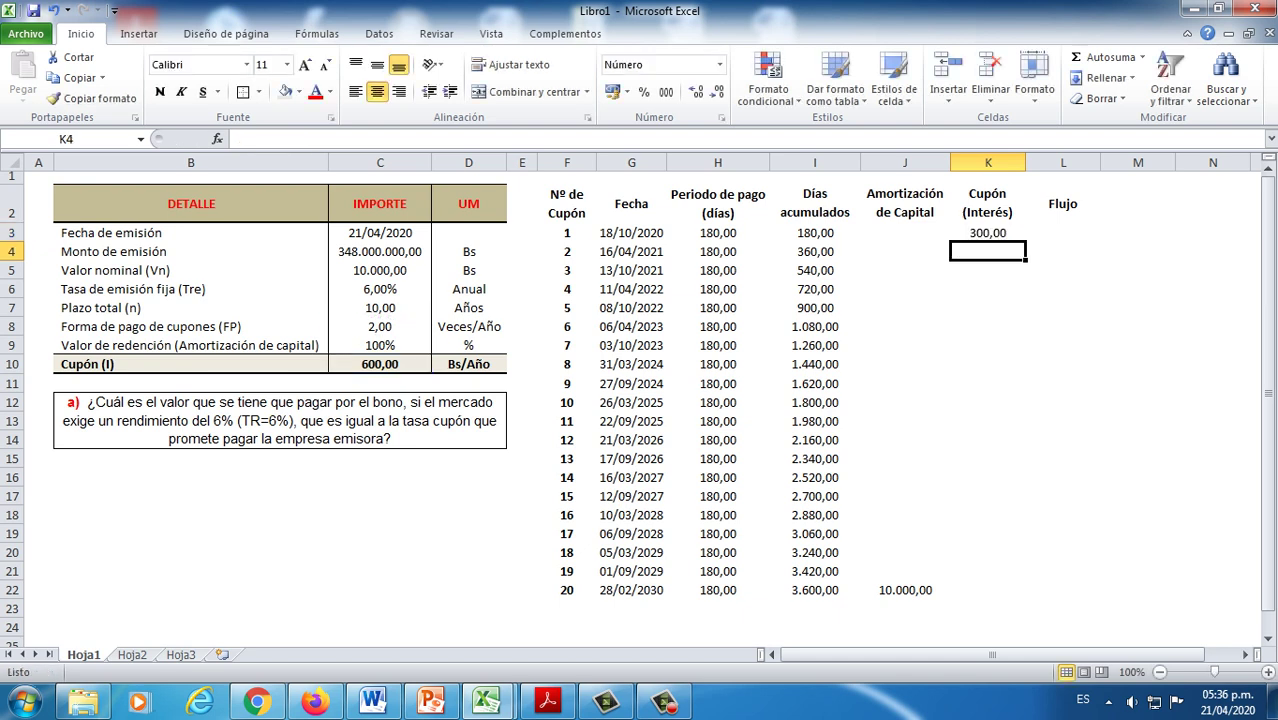
Step: Fill the coupon interest formula from K3 down through coupon 20 in K22 and recheck the formula in K3
left_click(987, 232)
left_click_drag(1025, 241, 1025, 596)
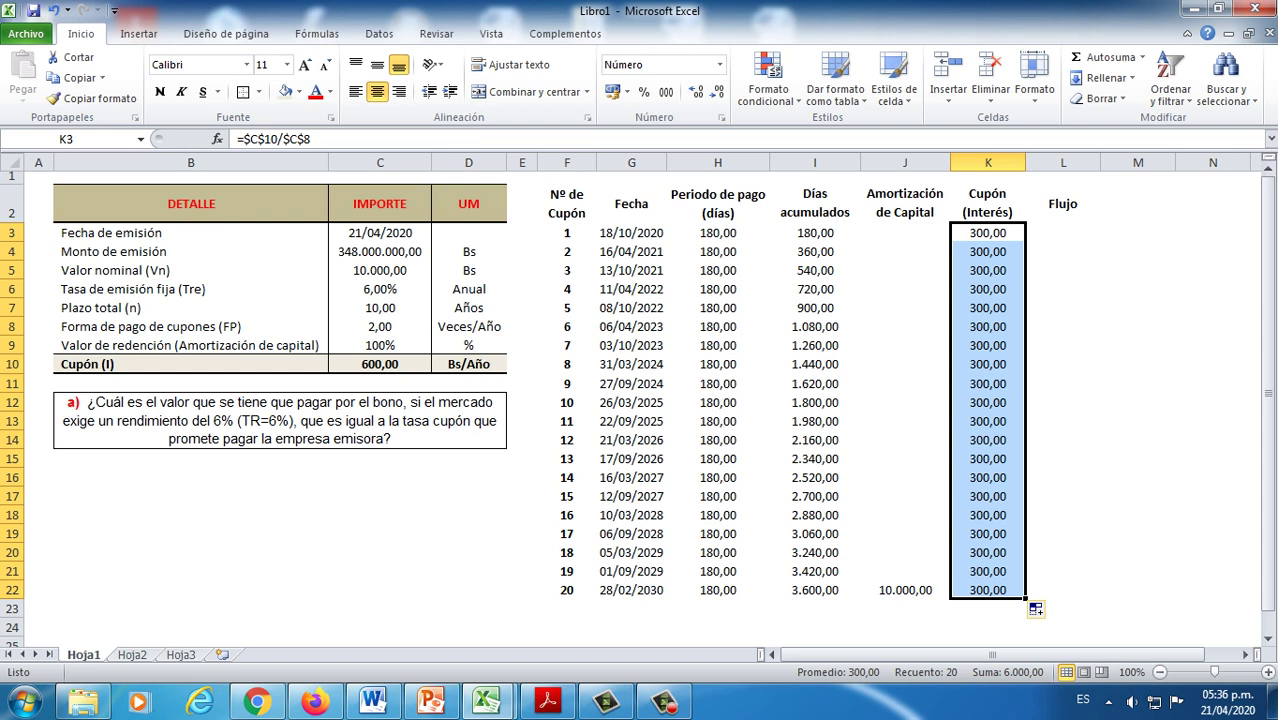
left_click(1062, 270)
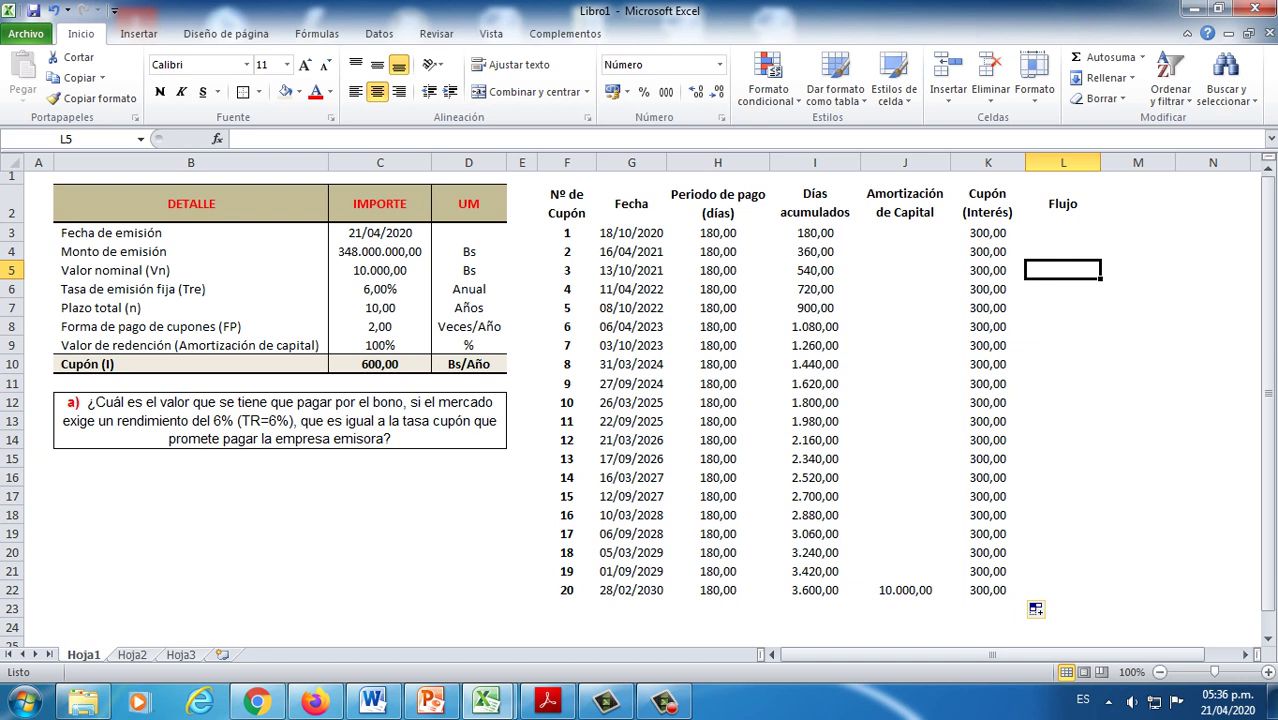
left_click(988, 232)
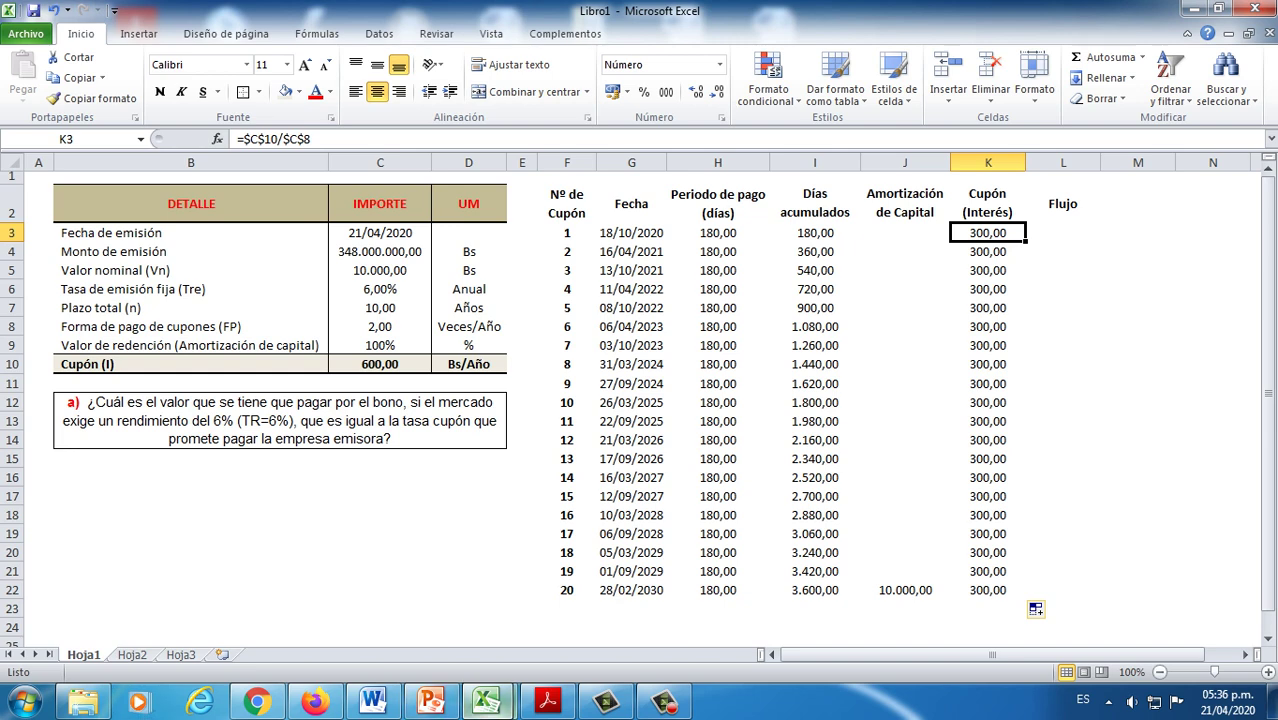
Step: Open a new blank Word document in a maximized window and insert a new empty equation in it
left_click(22, 701)
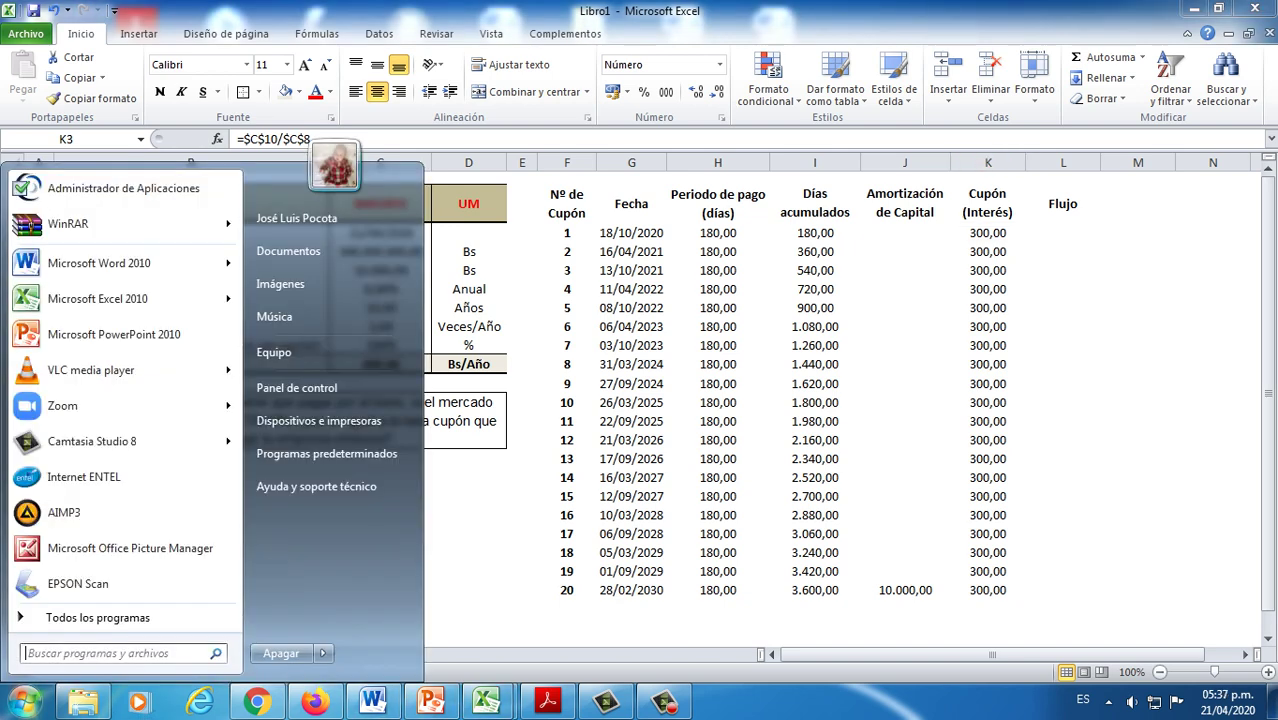
left_click(90, 252)
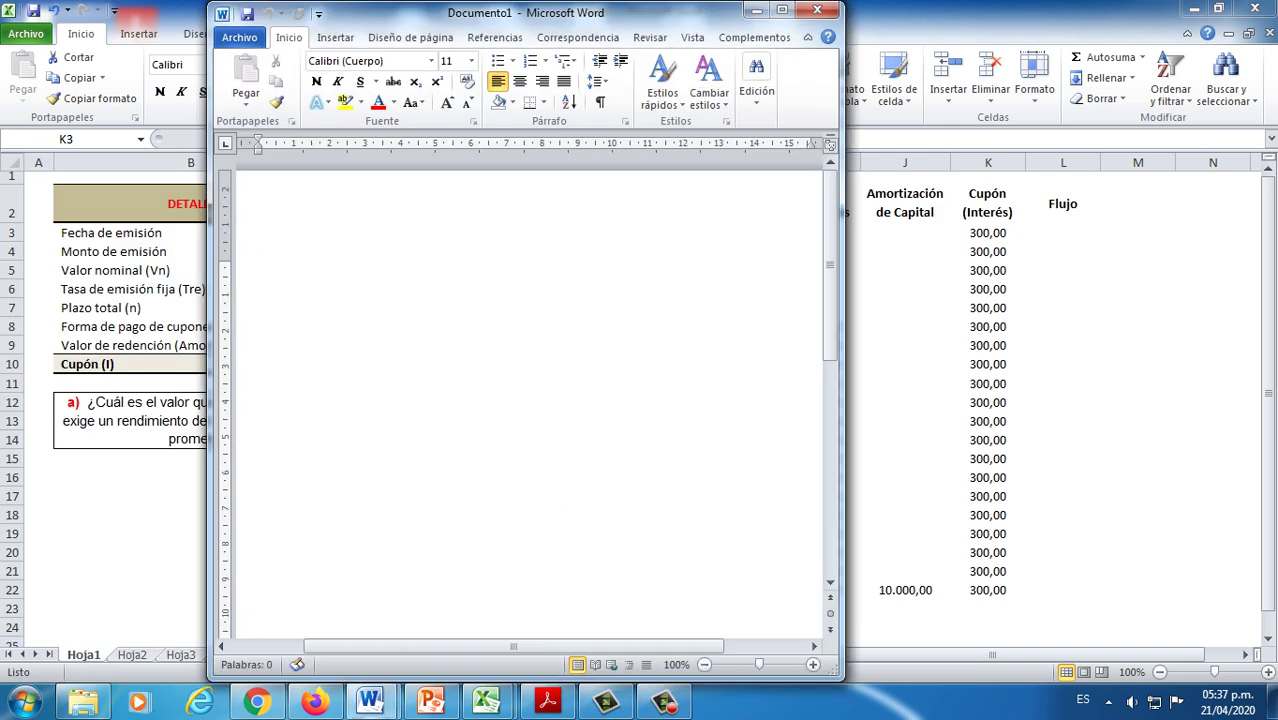
left_click(778, 10)
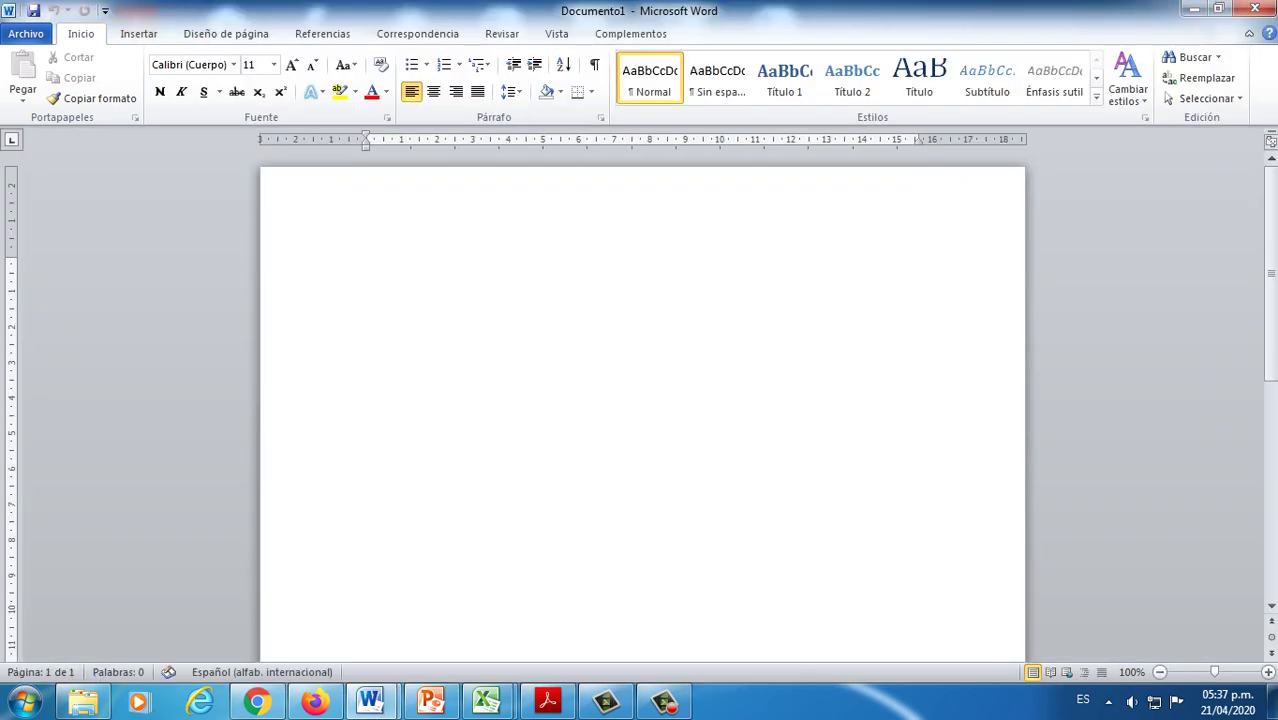
left_click(138, 33)
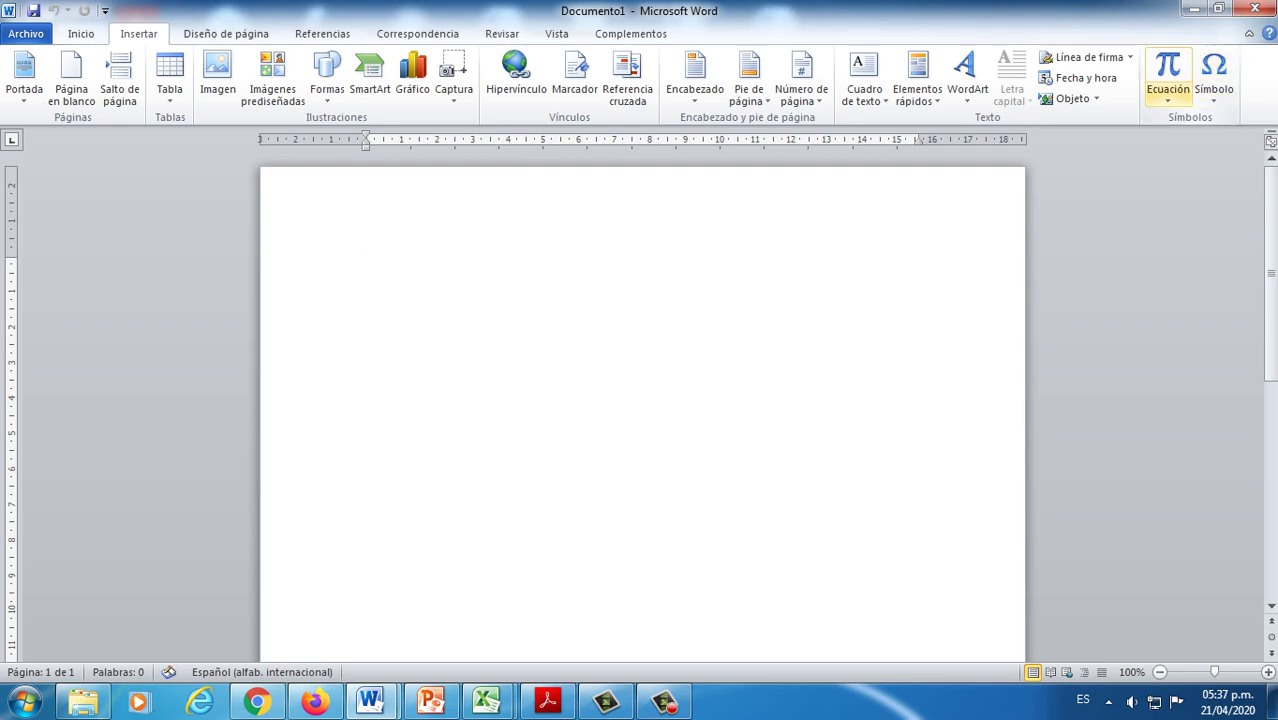
left_click(1168, 100)
left_click(975, 517)
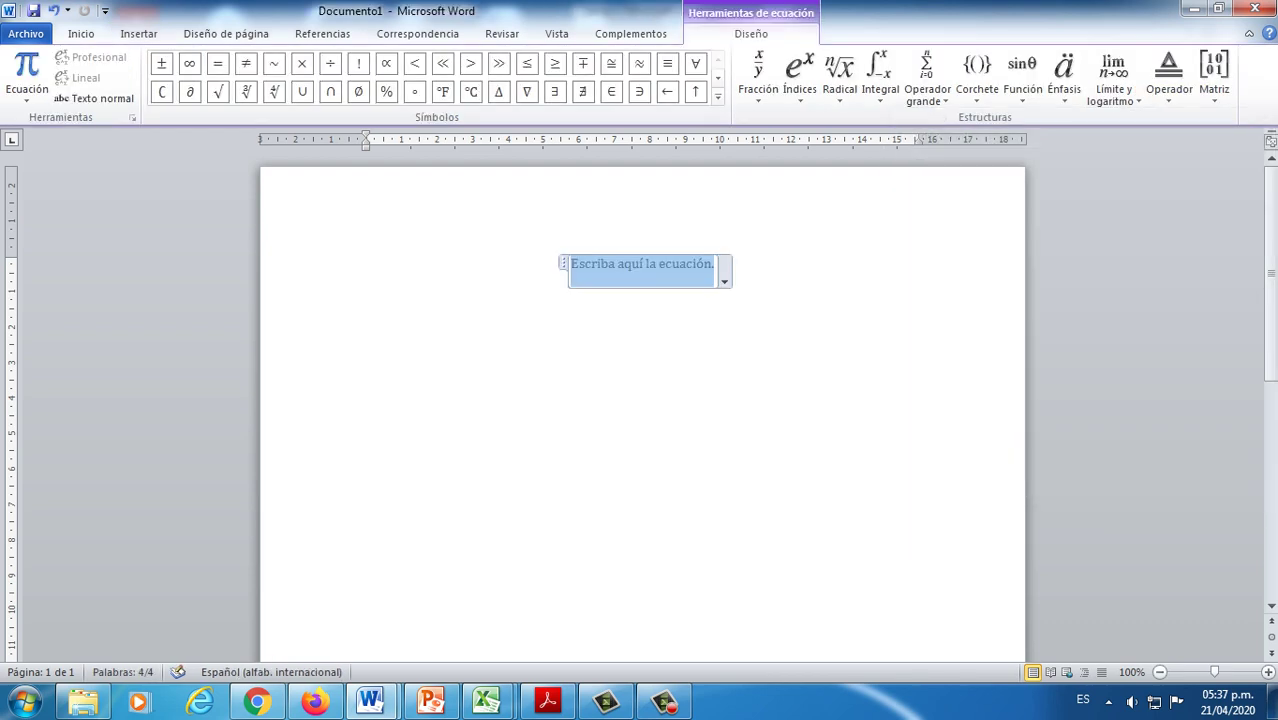
type("t =")
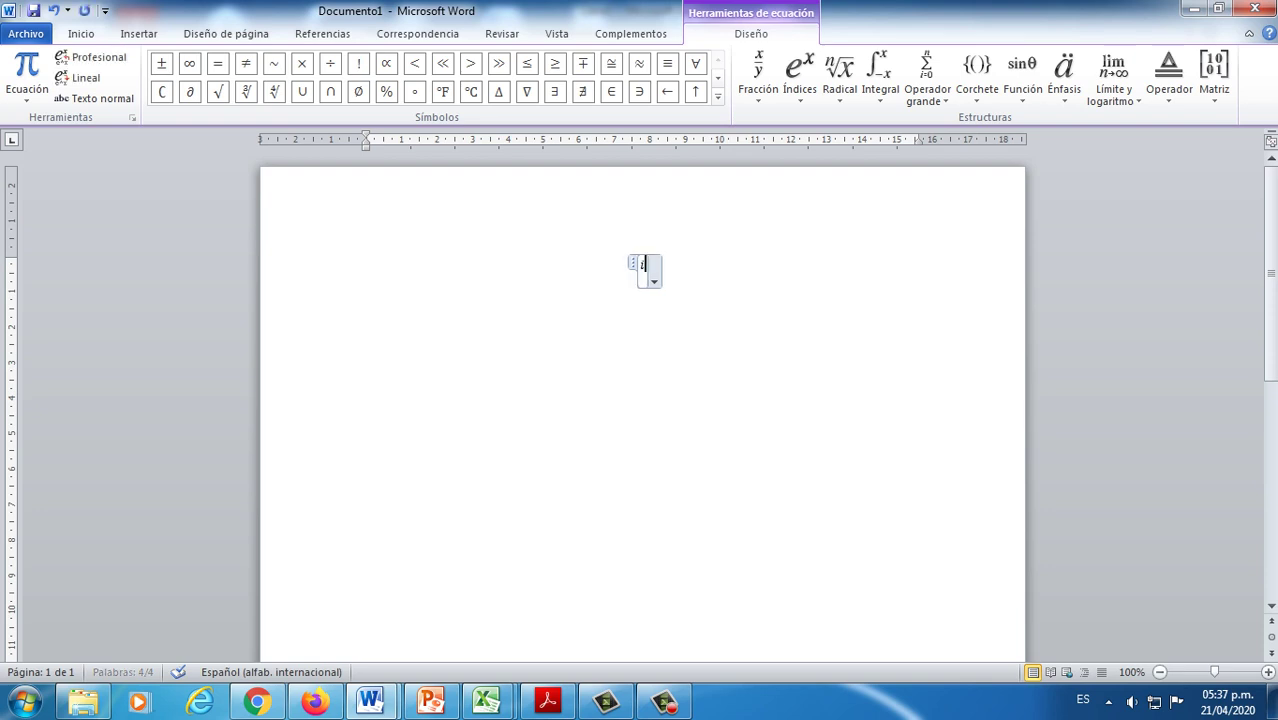
key("BackSpace")
key("BackSpace")
key("BackSpace")
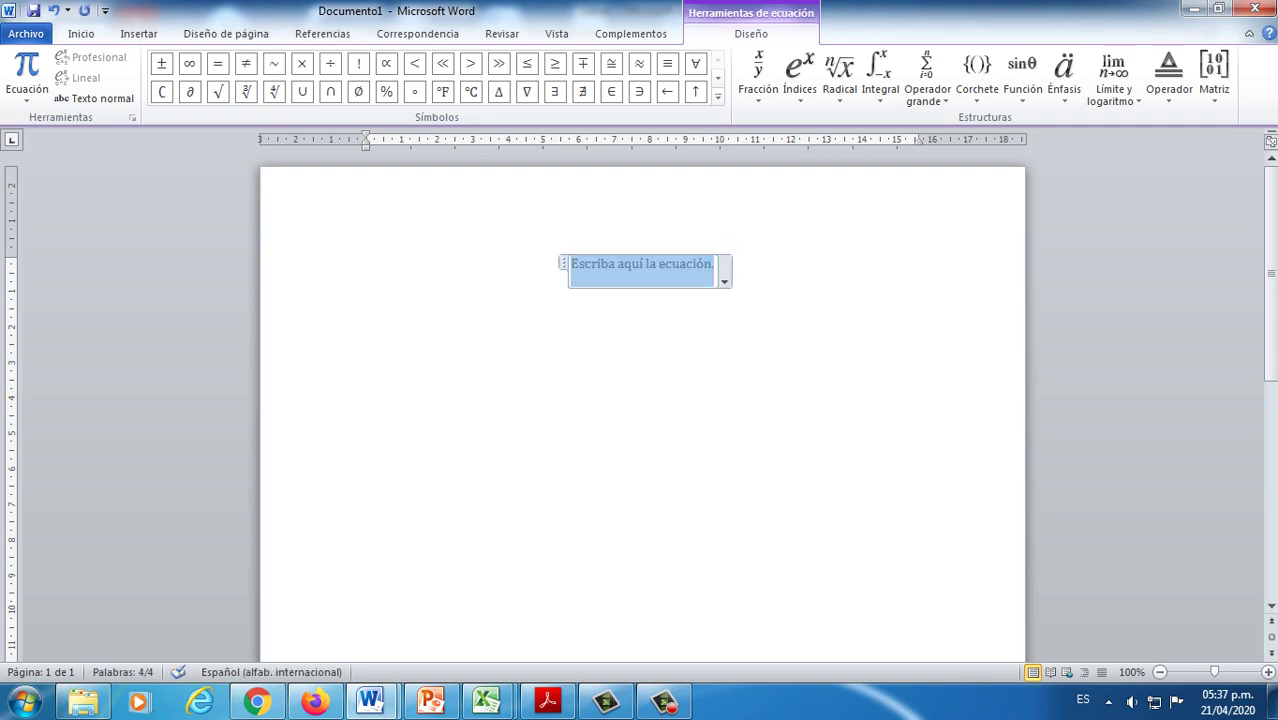
key("BackSpace")
key("BackSpace")
key("BackSpace")
Step: Write the coupon formula I = VN × TRe in the equation, using the multiplication symbol
type("I = ")
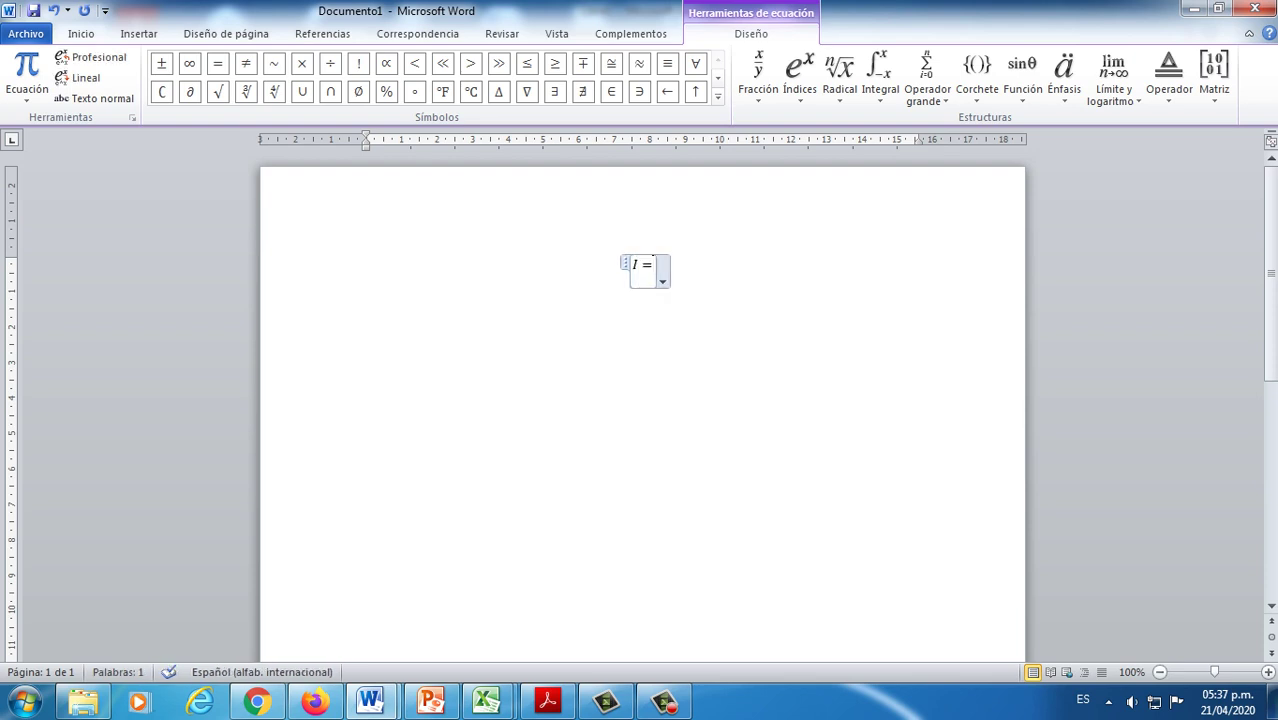
type("VN")
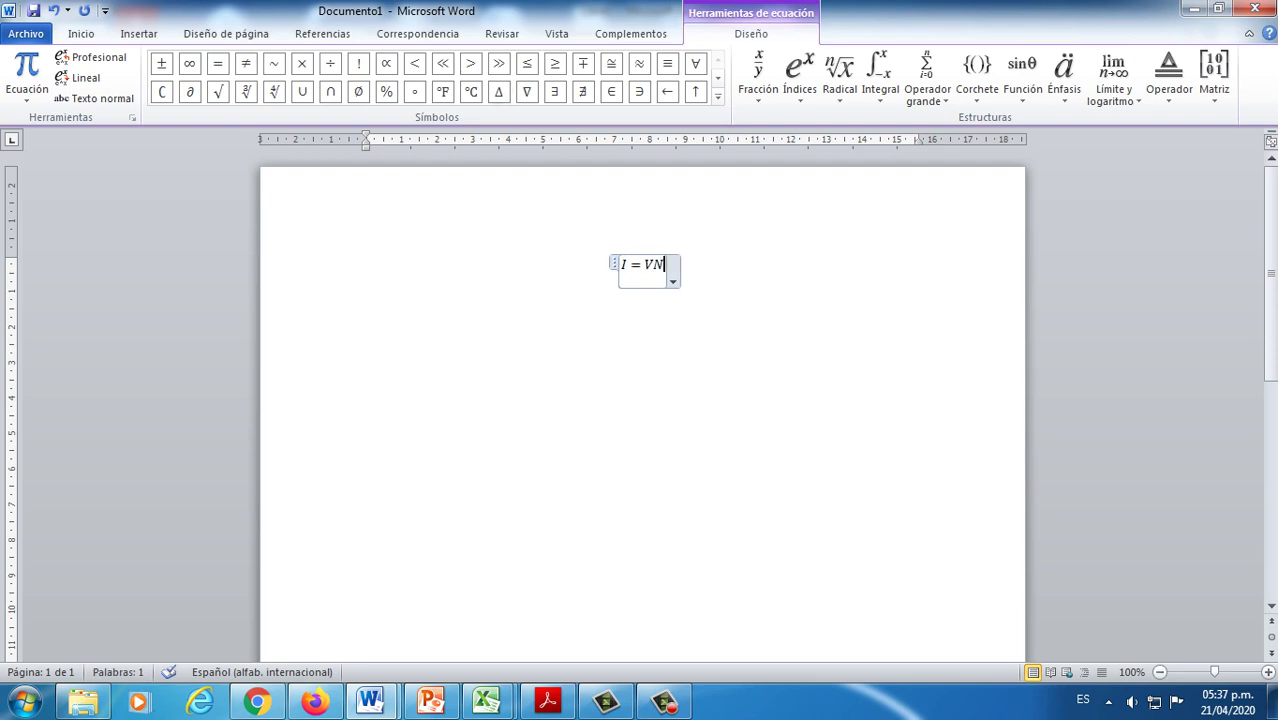
left_click(301, 63)
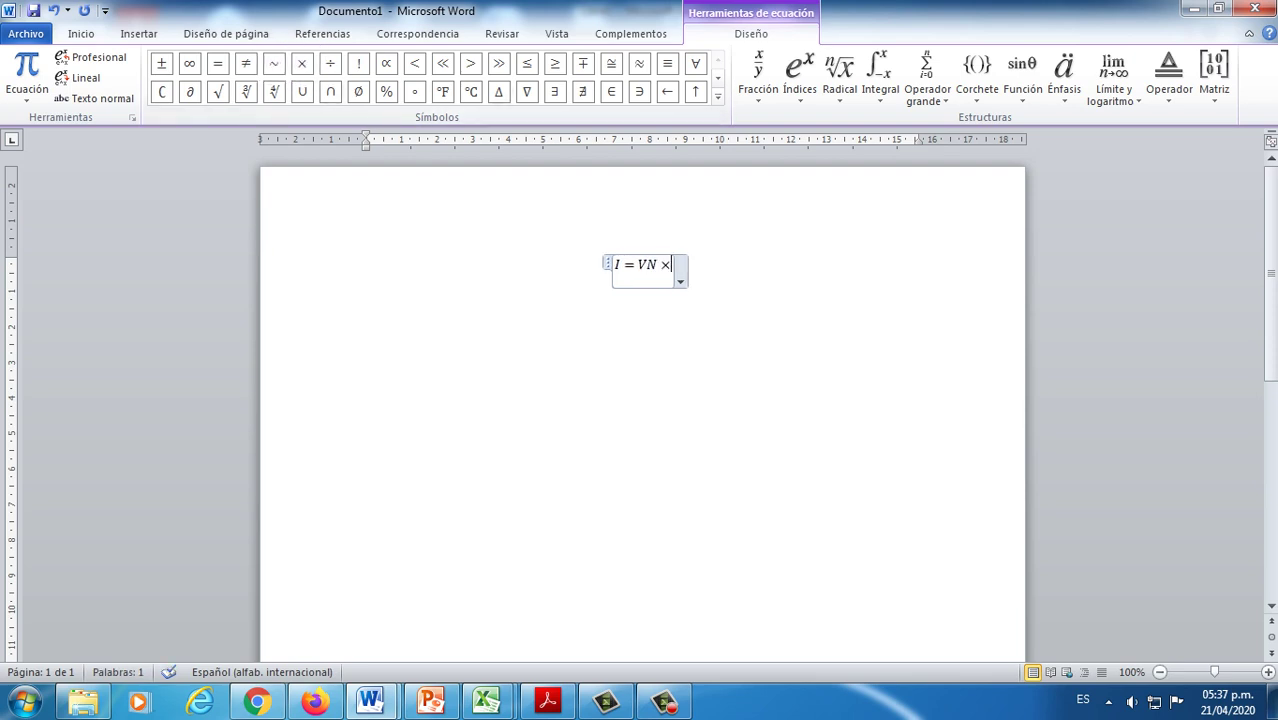
type("T")
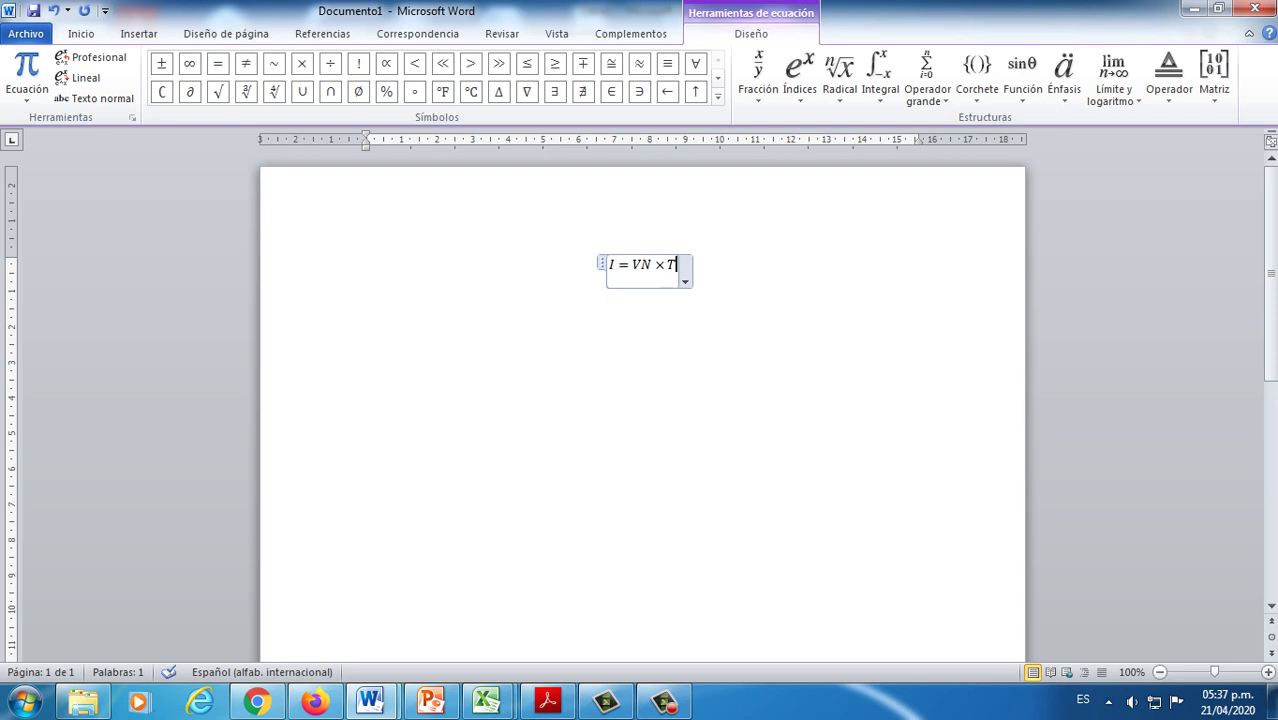
type("Re")
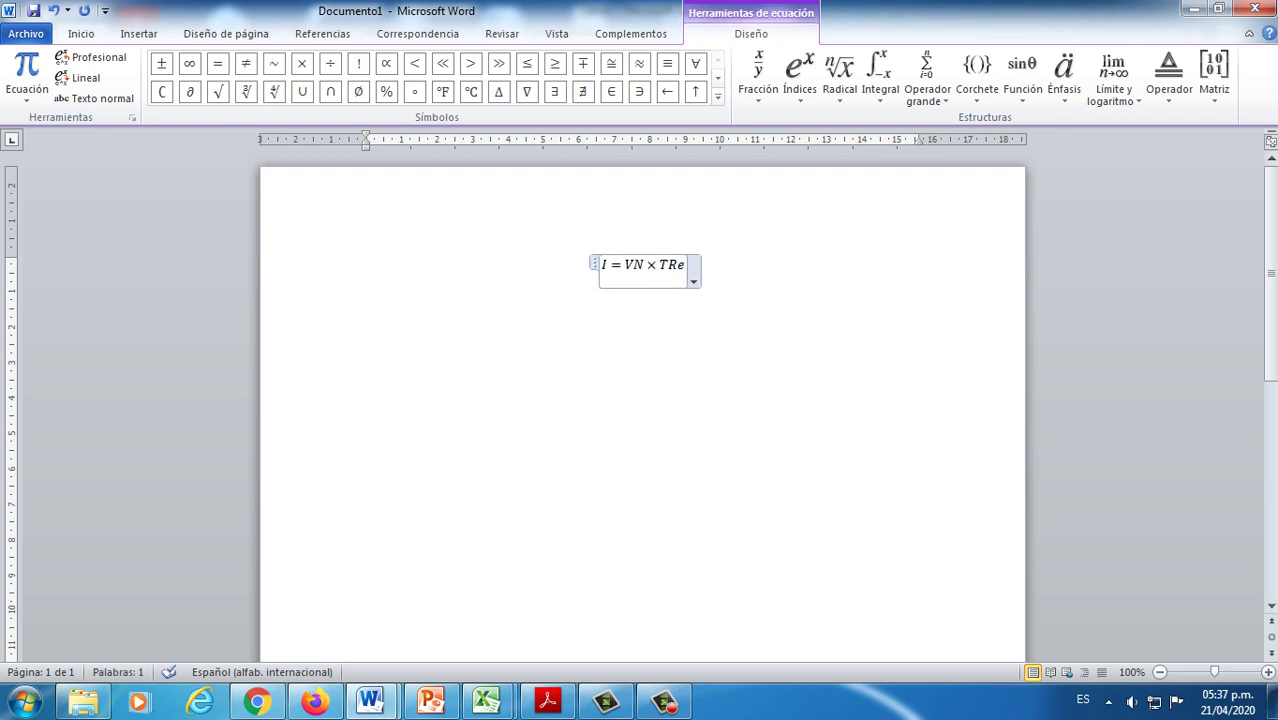
Step: Copy the whole I = VN × TRe equation into the Libro1 Excel workbook at M2, and shift the picture slightly toward column N
key("Right")
key("ctrl+a")
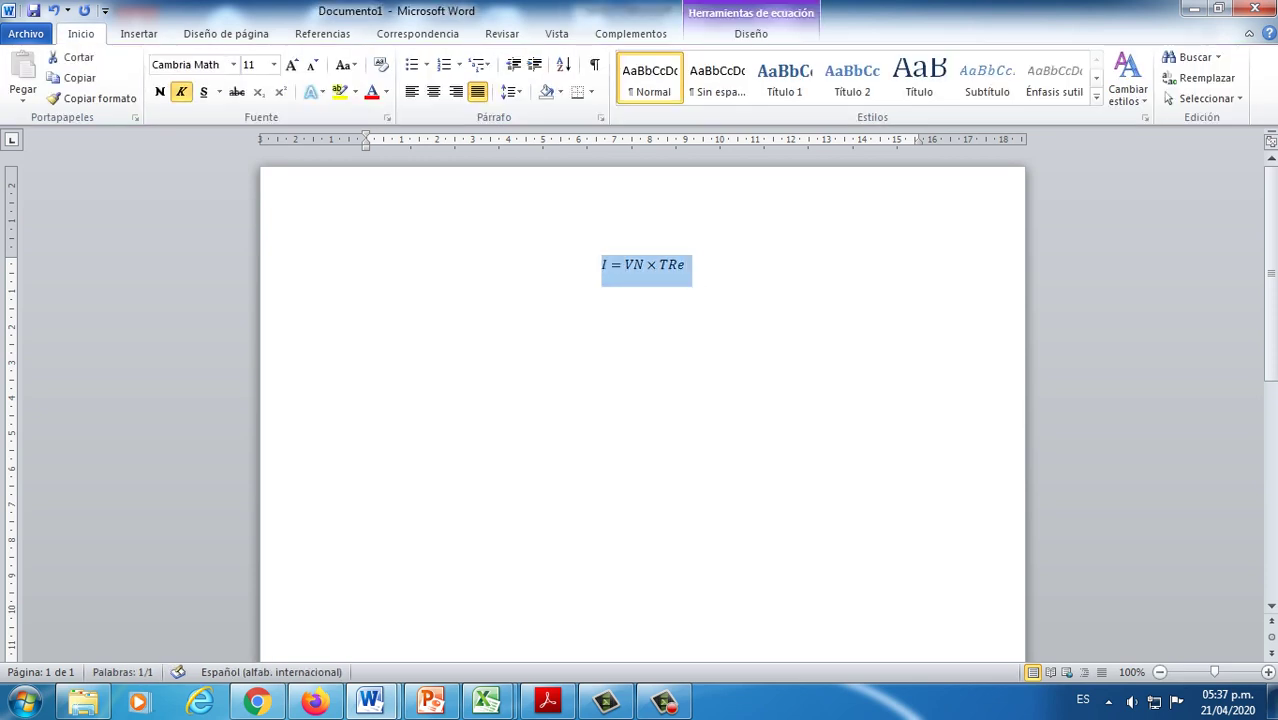
left_click(487, 702)
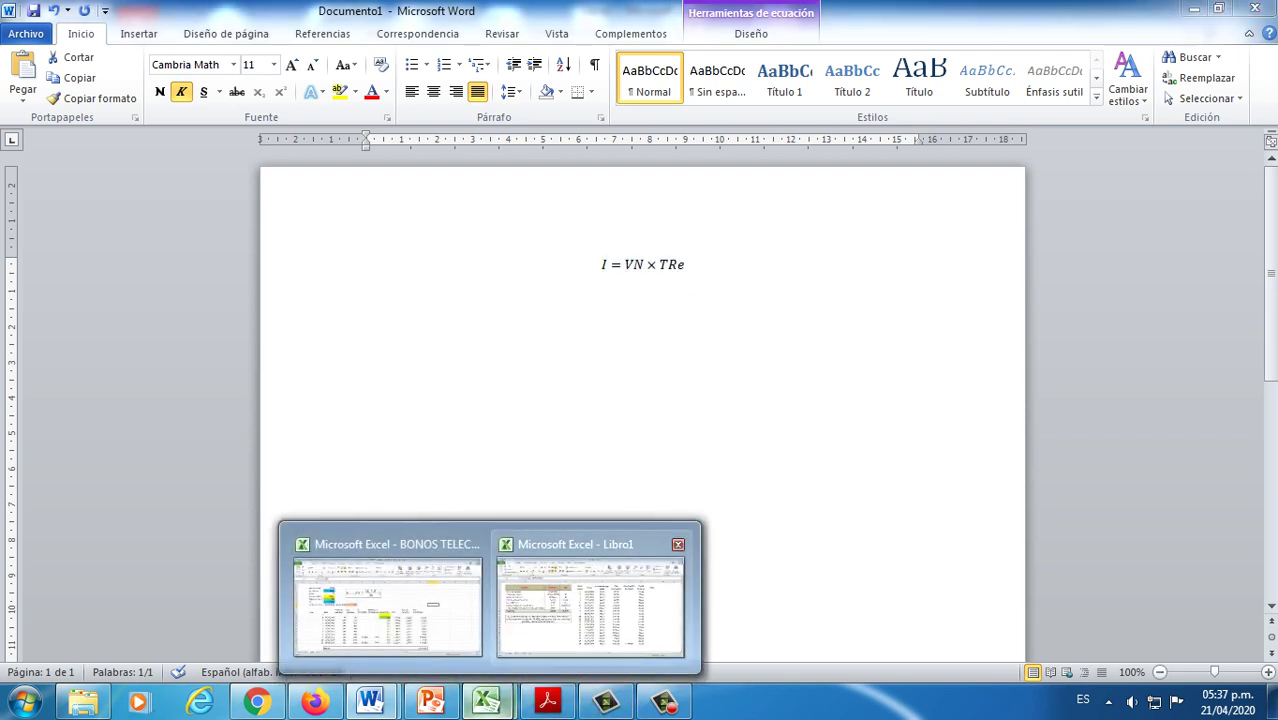
left_click(590, 605)
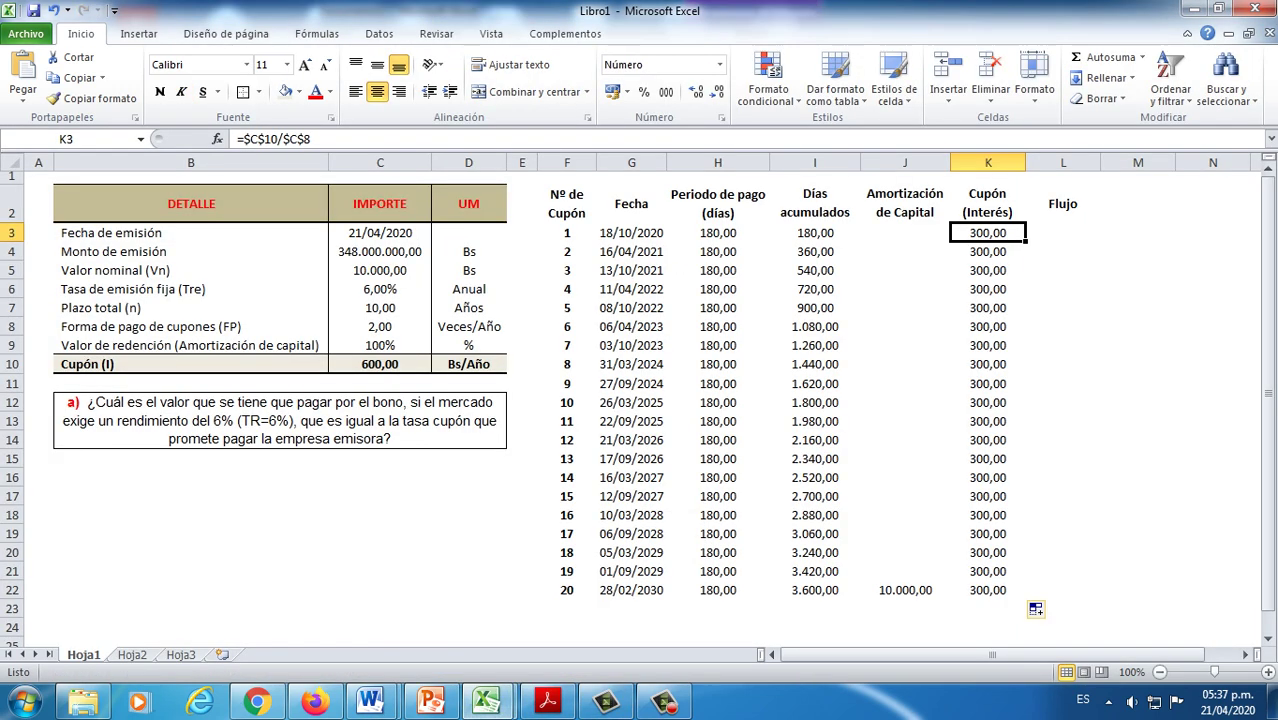
left_click(380, 383)
left_click(1138, 203)
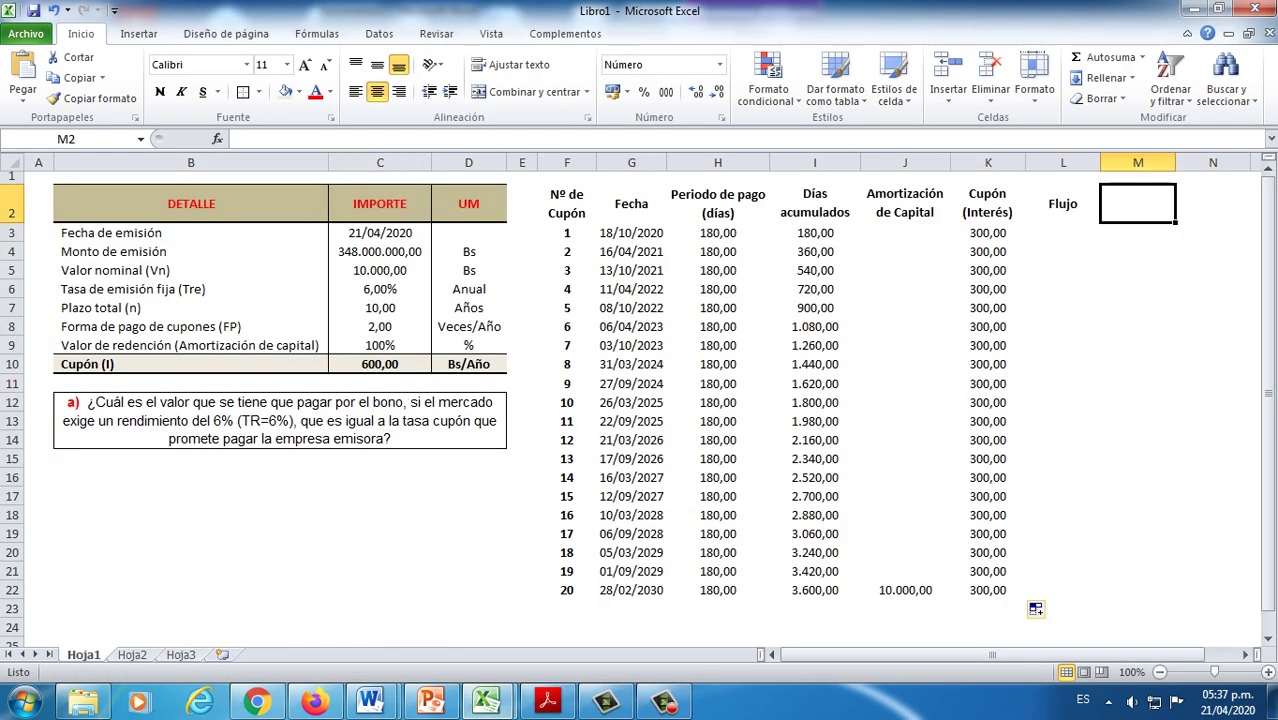
left_click(1245, 654)
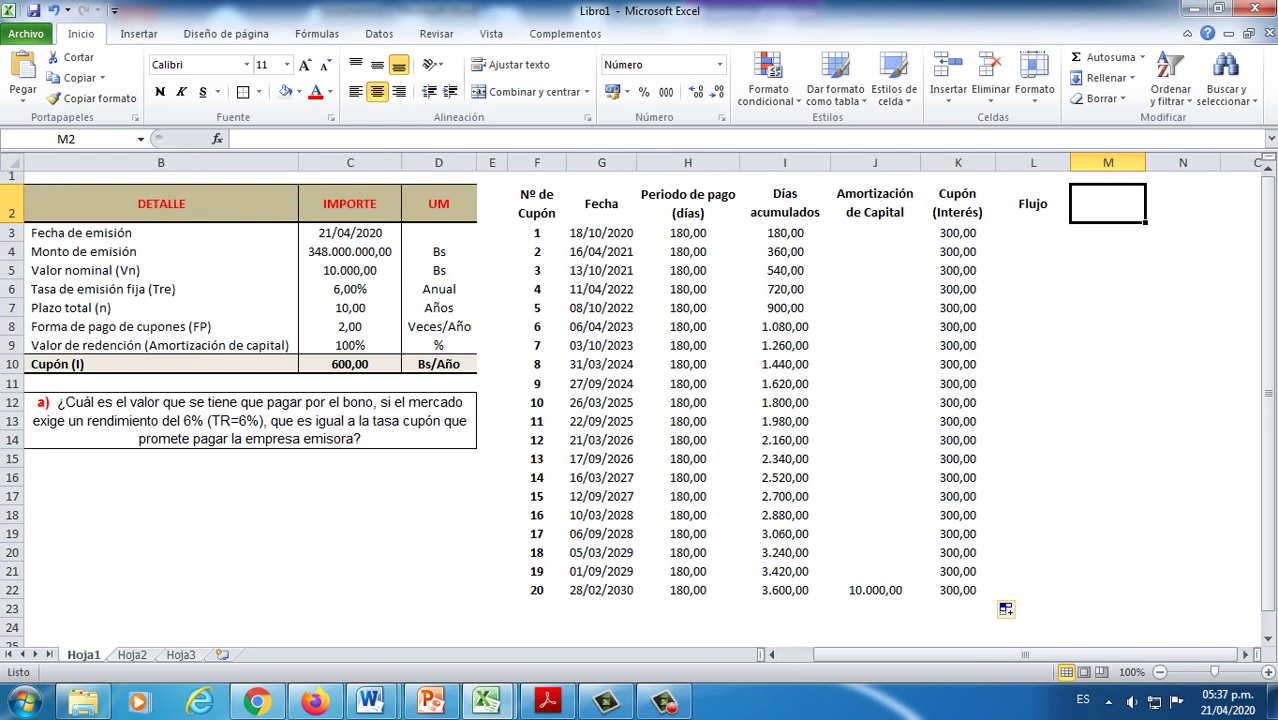
key("ctrl+v")
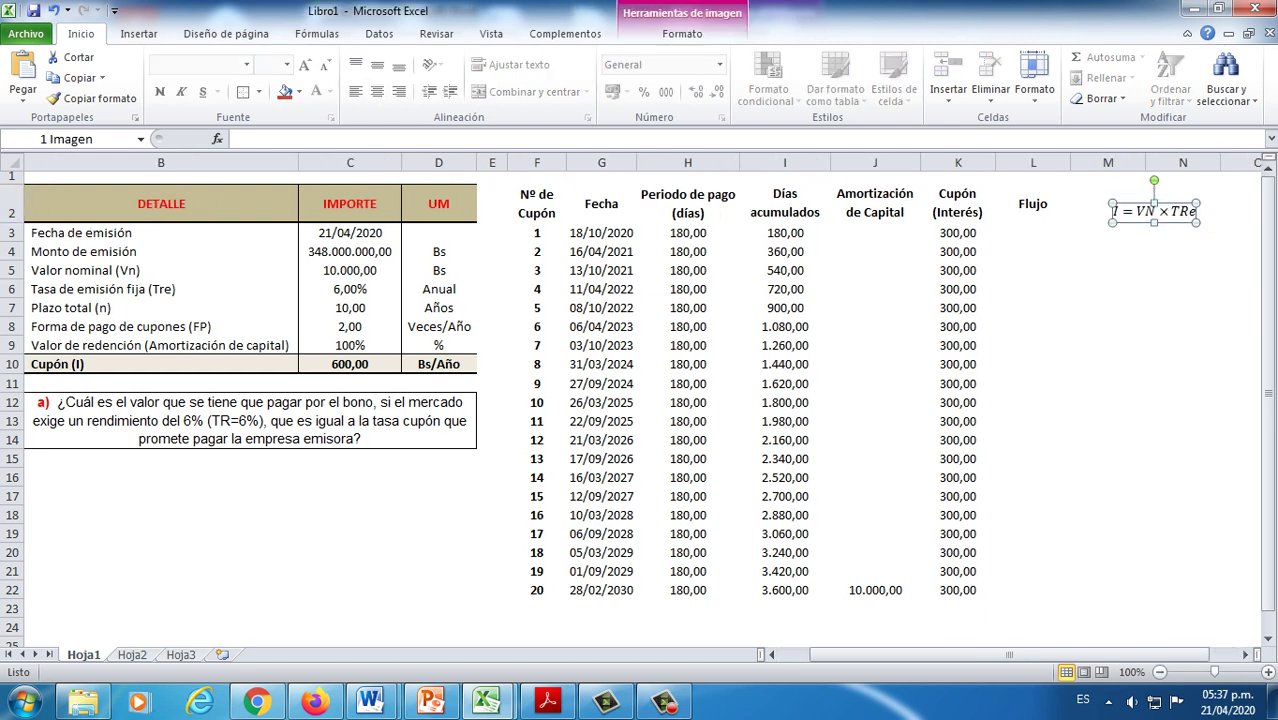
left_click_drag(1157, 212, 1181, 212)
Step: Switch back to Documento1 in Word and insert a new empty equation on the line below I = VN × TRe
mouse_move(371, 702)
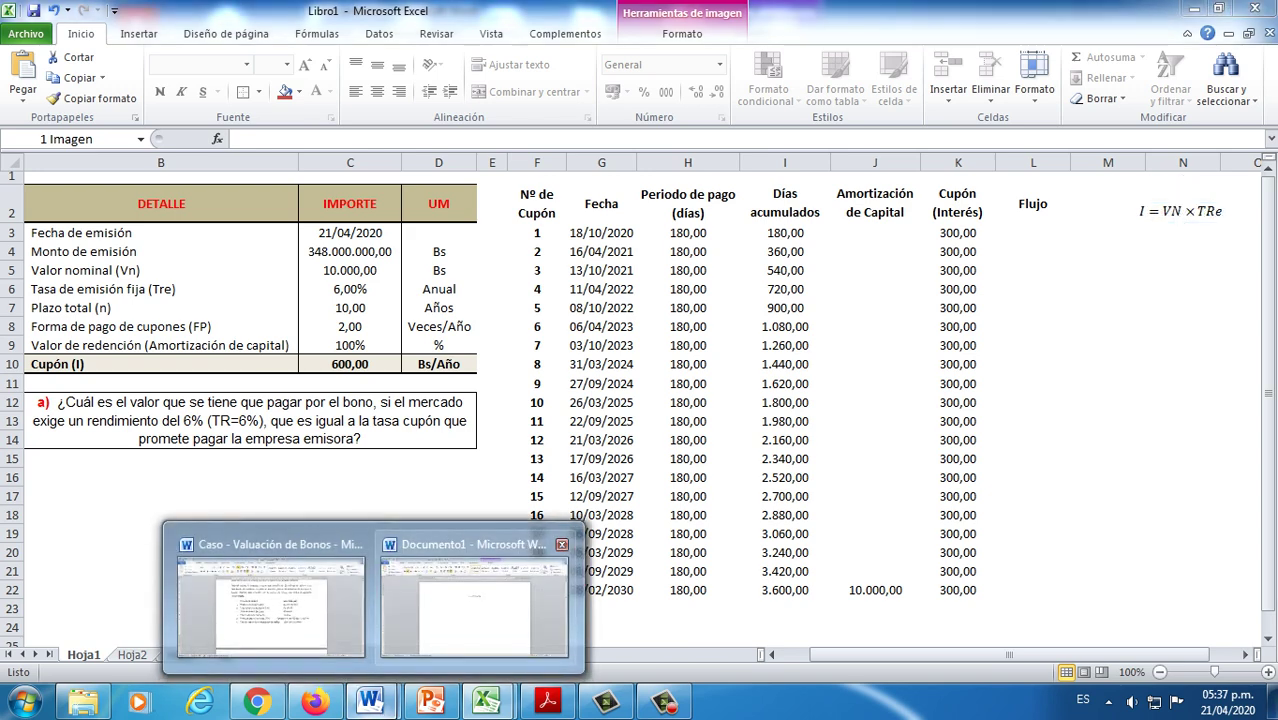
left_click(475, 600)
left_click(686, 265)
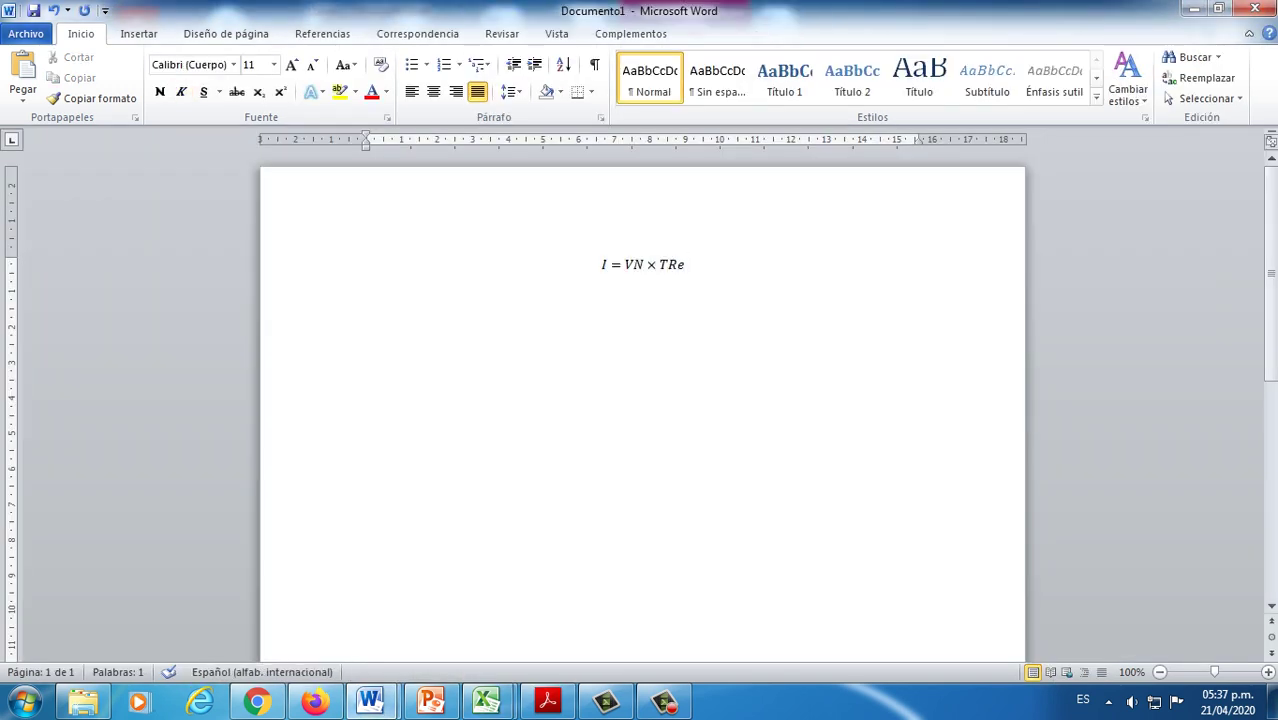
key("Return")
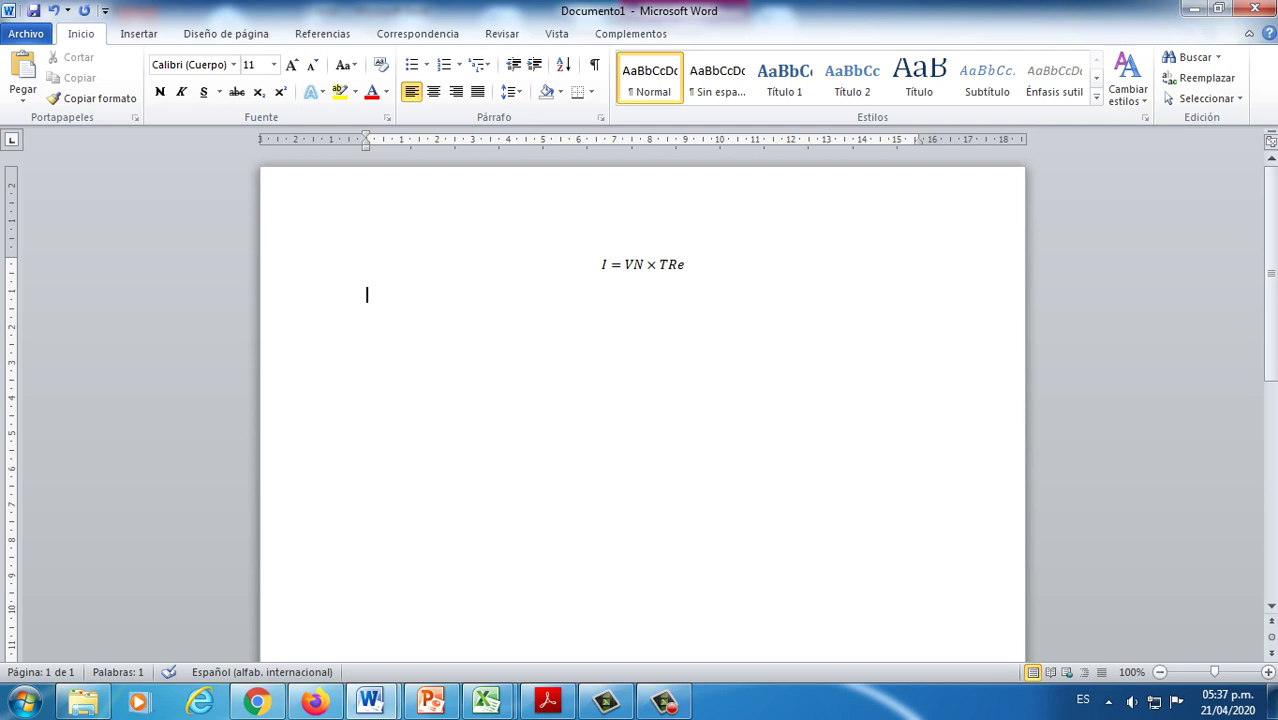
type("=")
key("BackSpace")
left_click(138, 33)
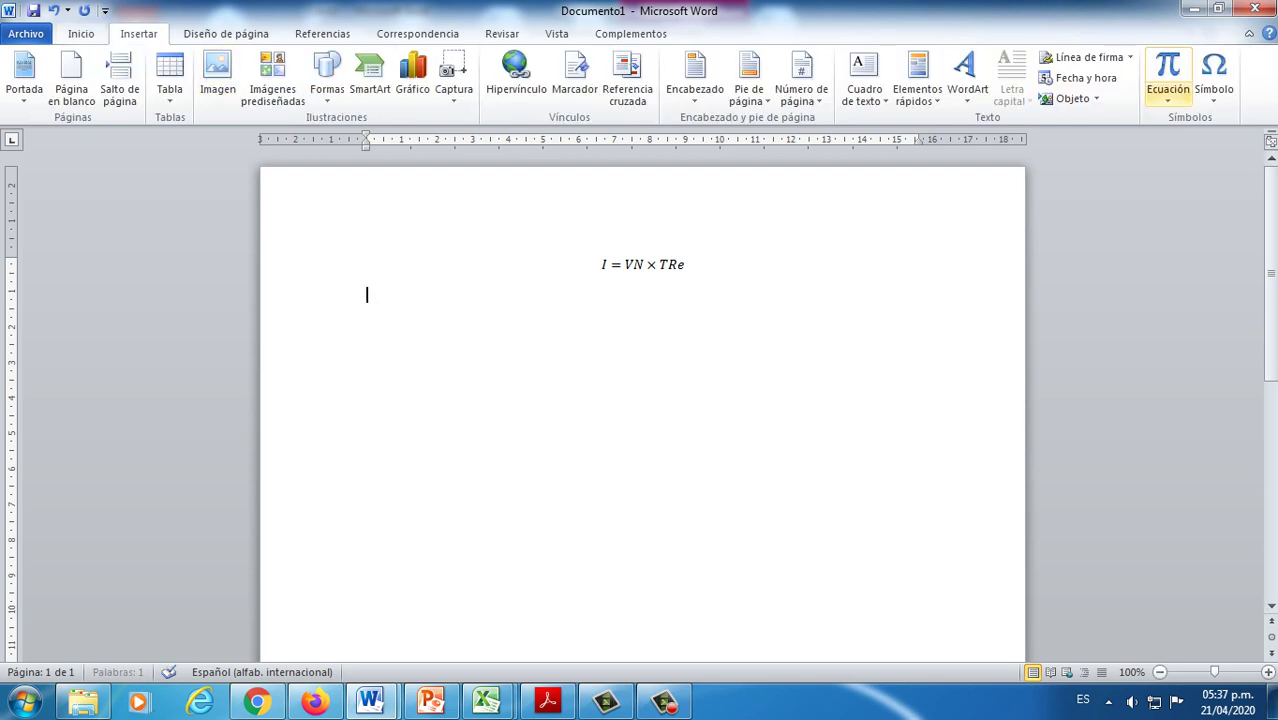
left_click(1168, 95)
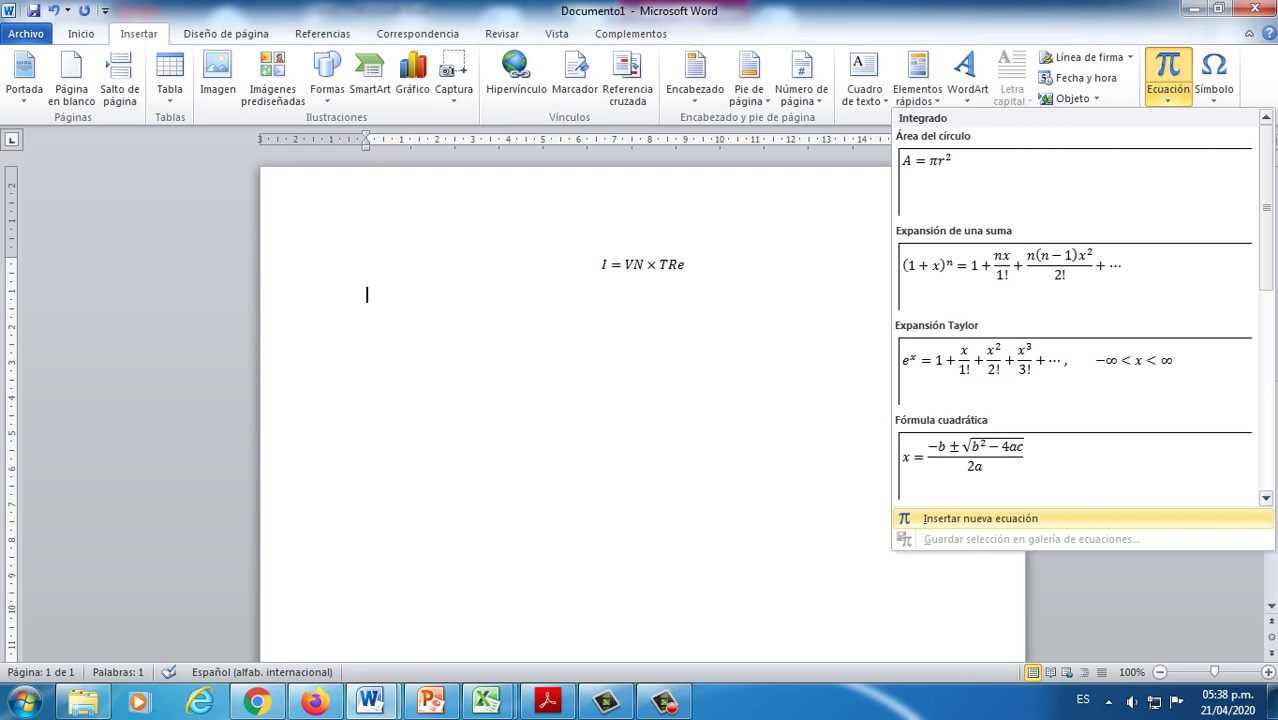
left_click(980, 518)
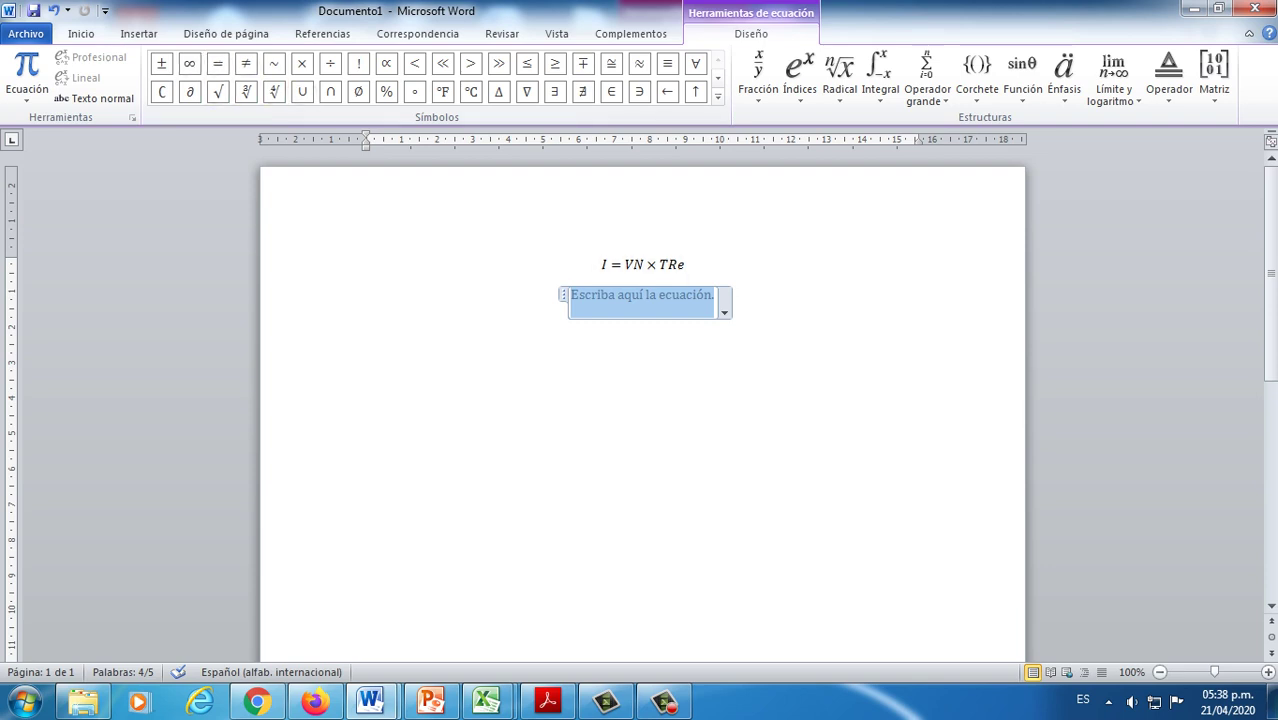
Step: Write I = VN × Pl/360 in the new equation, using the multiplication symbol and a stacked fraction with Pl over 360
type("I = ")
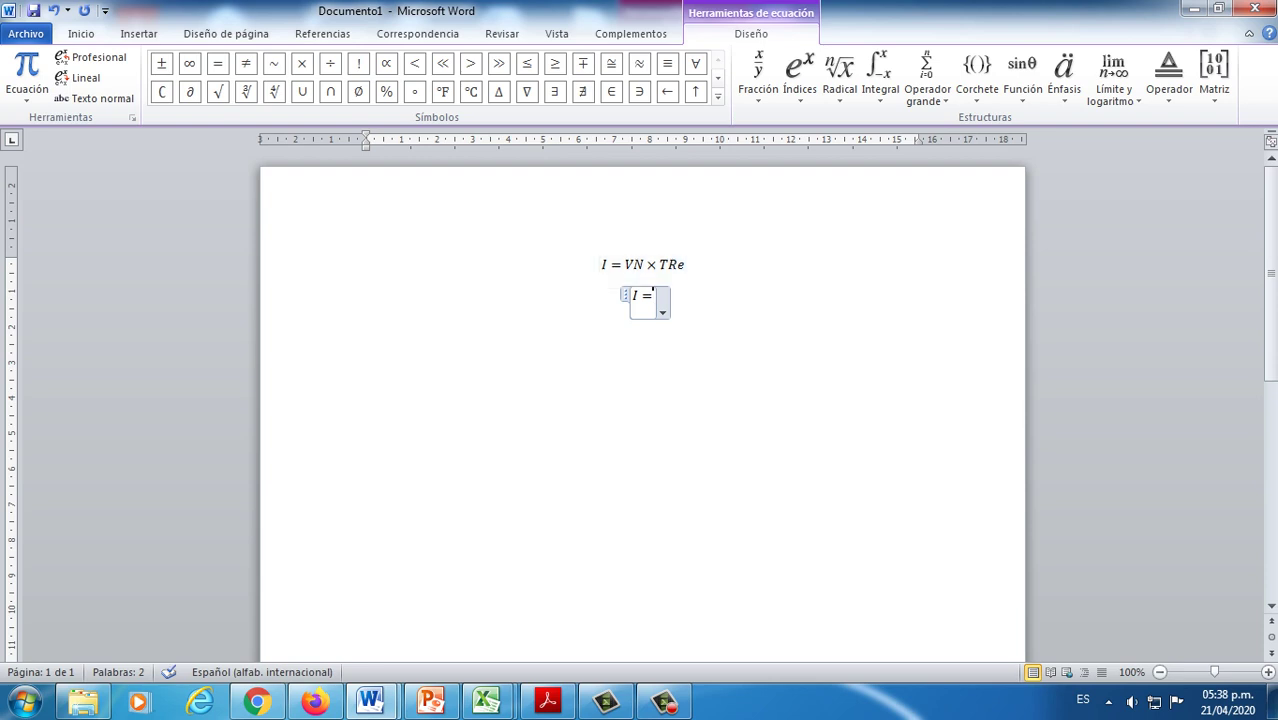
type("VN")
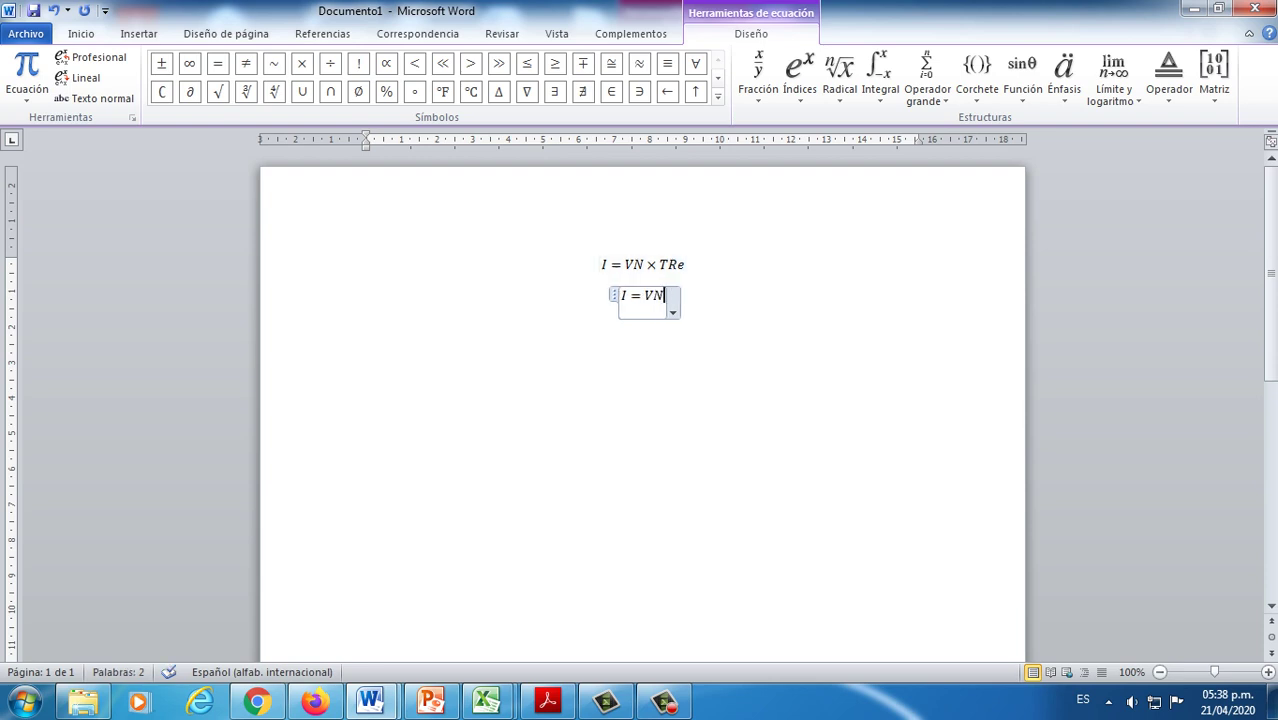
left_click(302, 63)
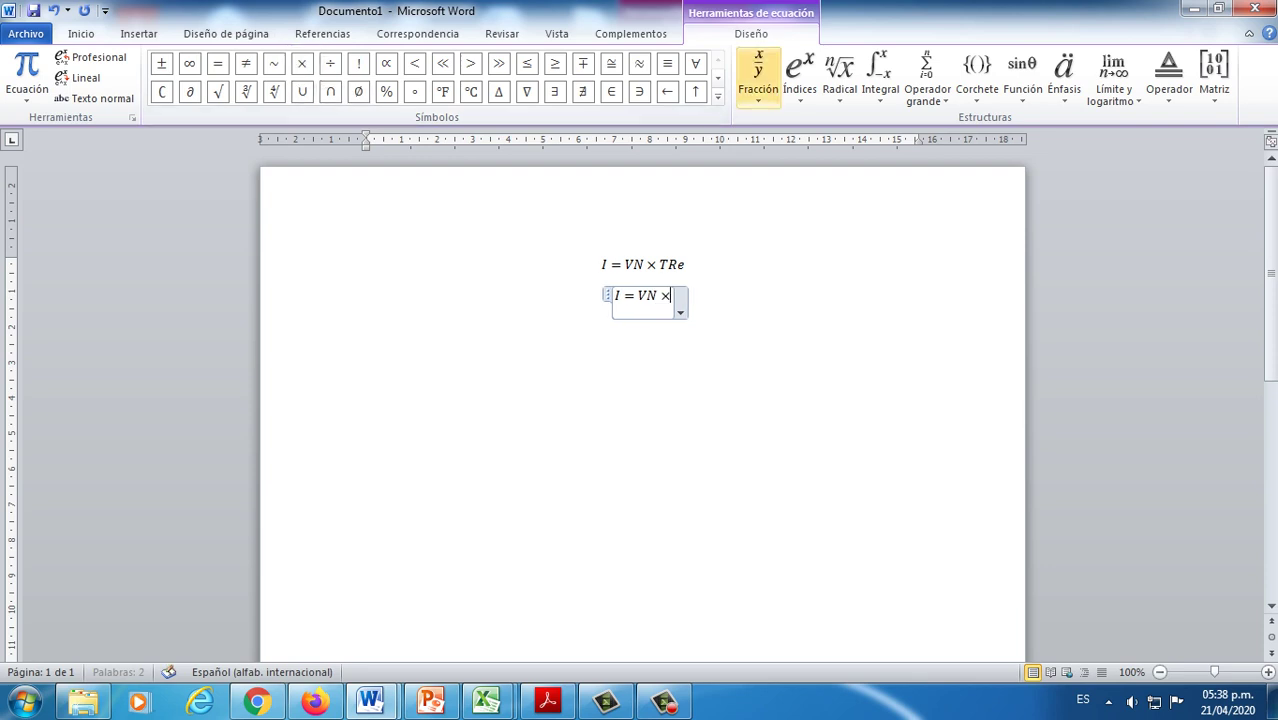
left_click(758, 75)
left_click(770, 177)
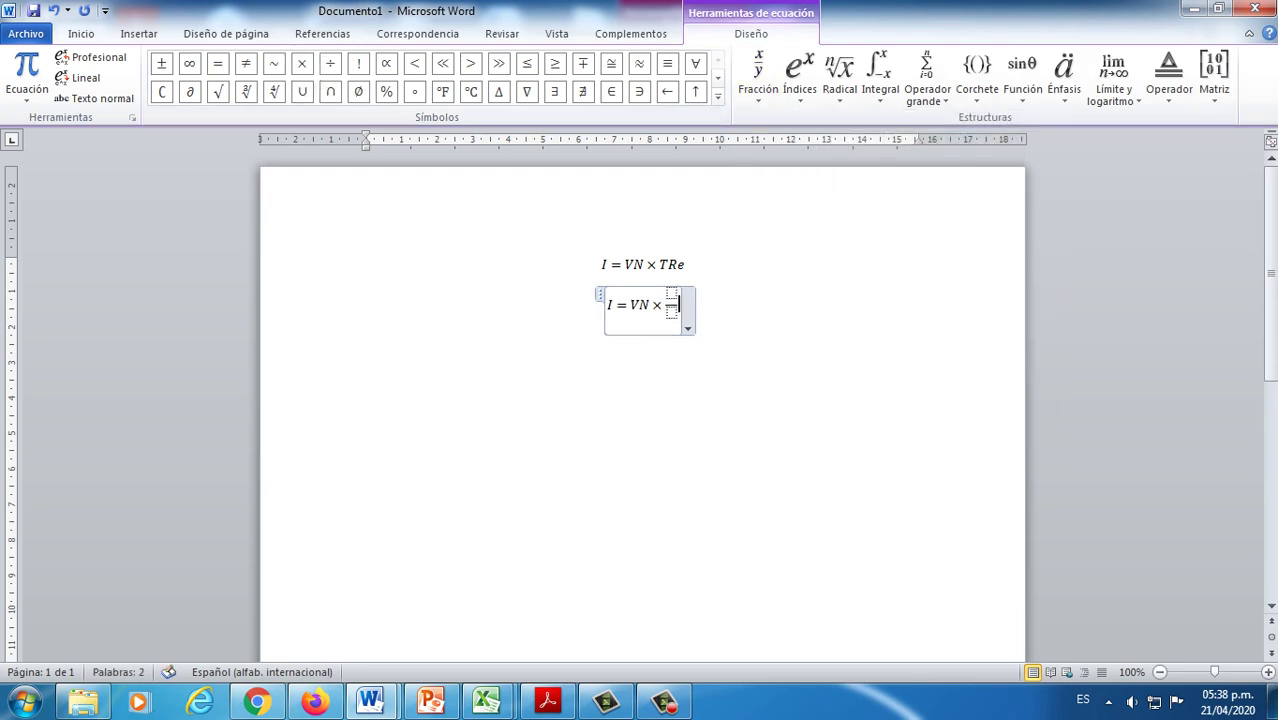
type("P")
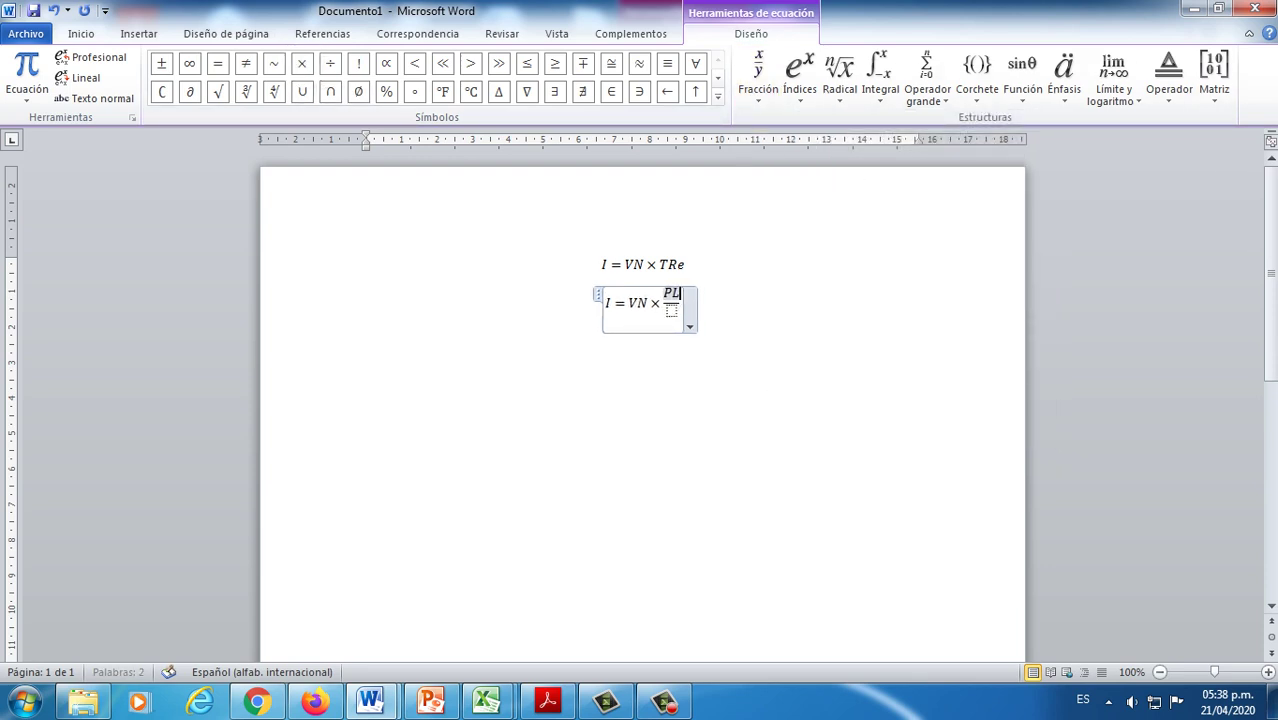
type("l")
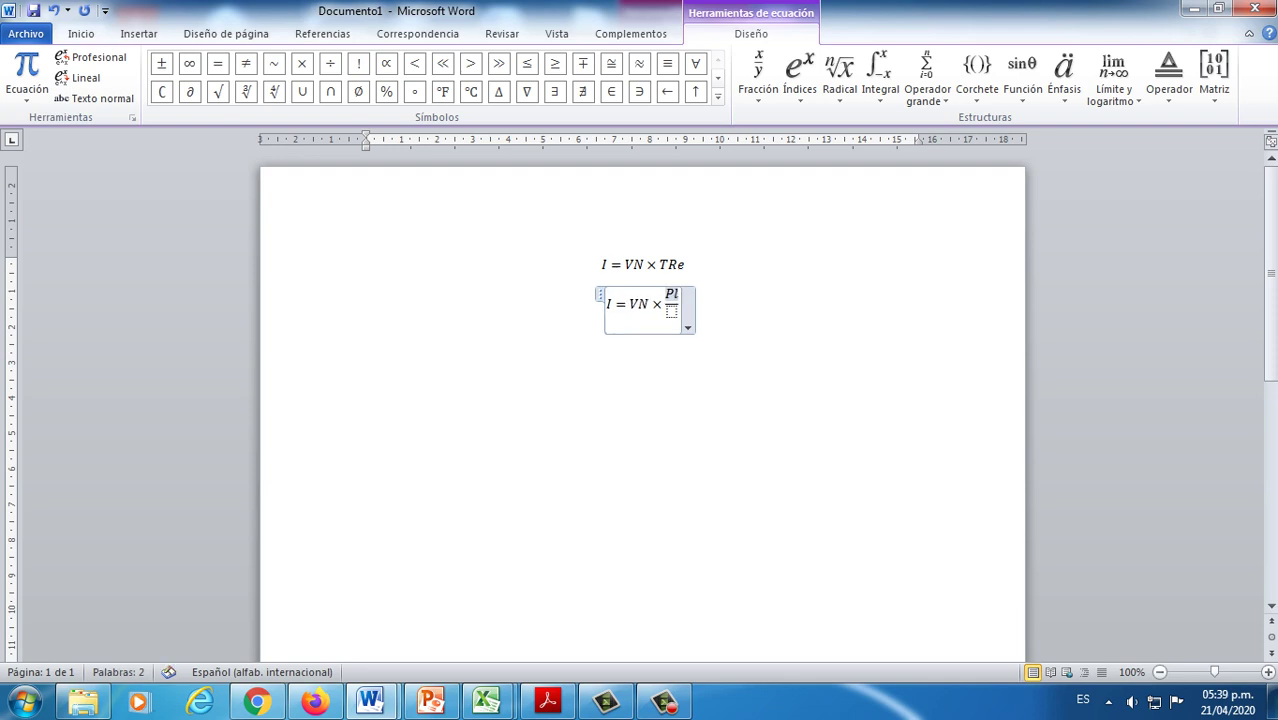
left_click(672, 312)
type("360")
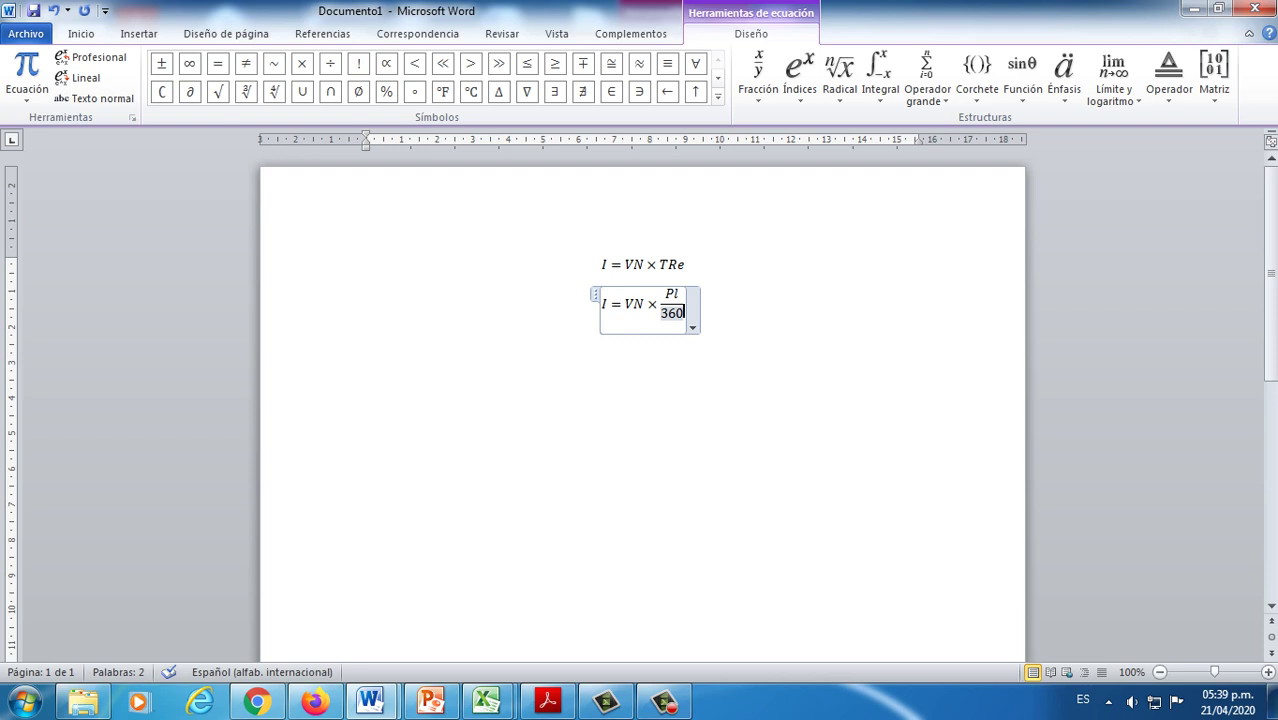
Step: Insert TRe and a multiplication sign before the Pl/360 fraction in the second equation
left_click(685, 304)
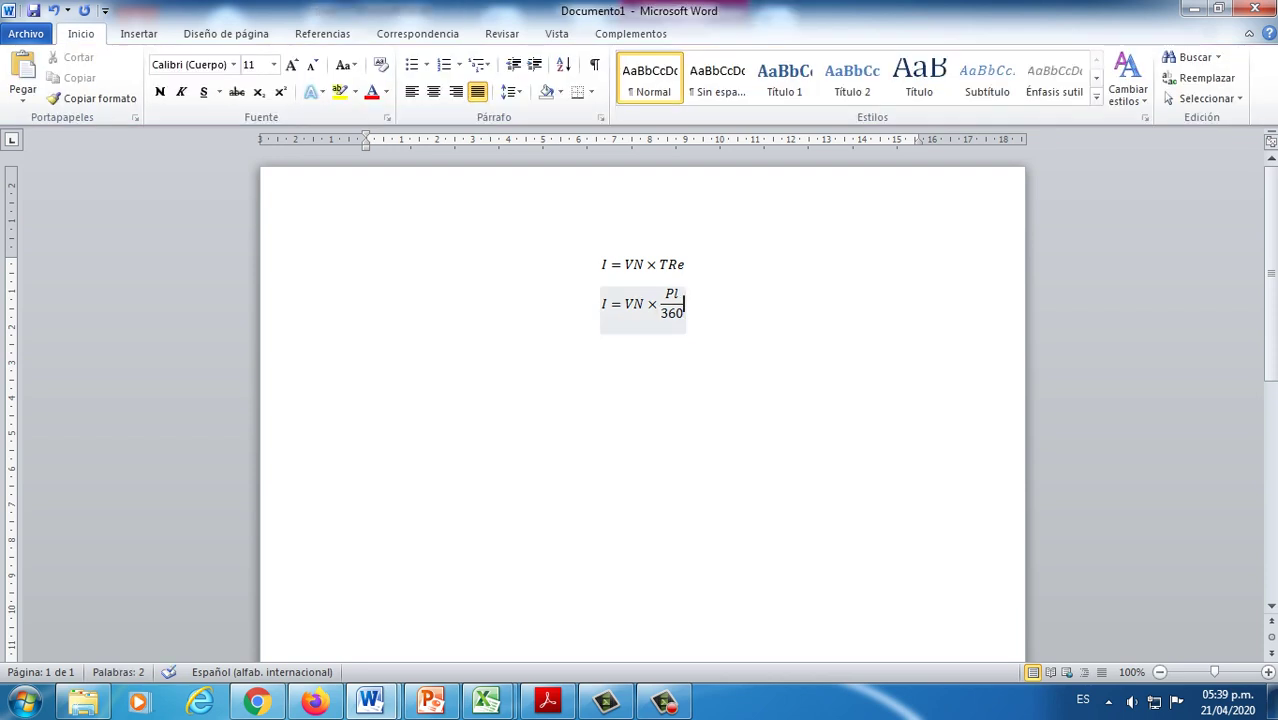
left_click(658, 304)
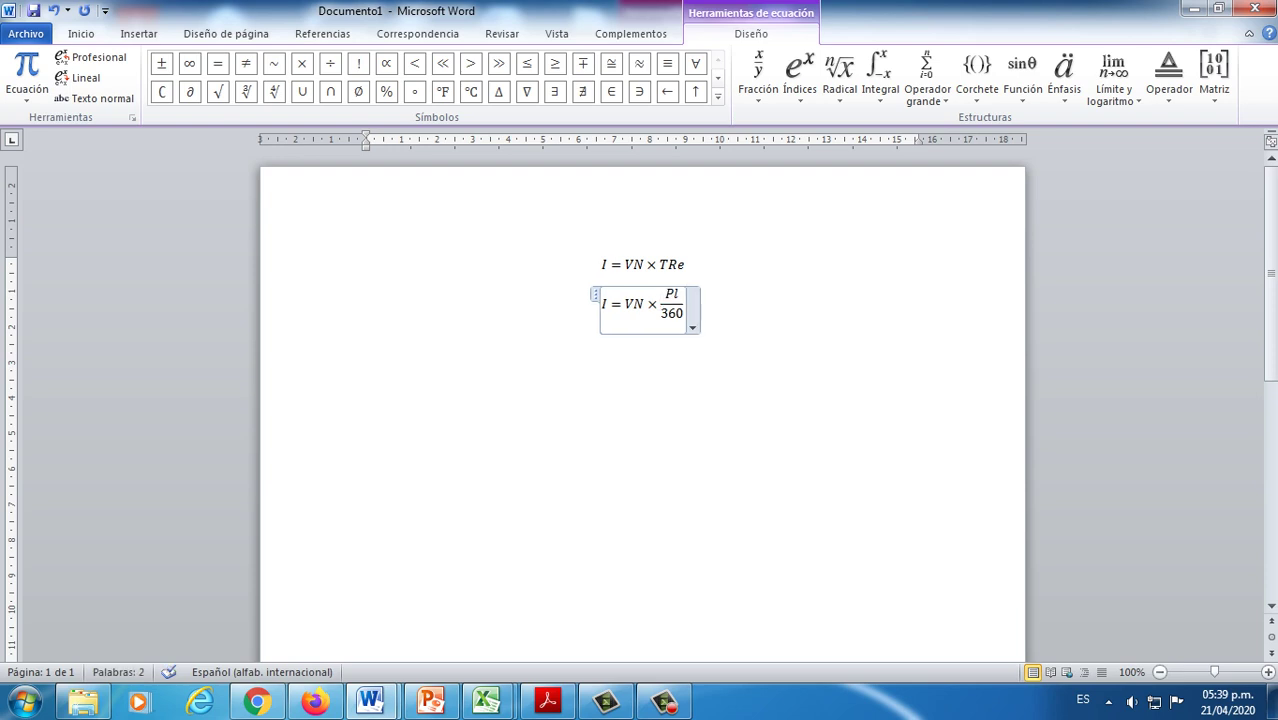
type("TRe")
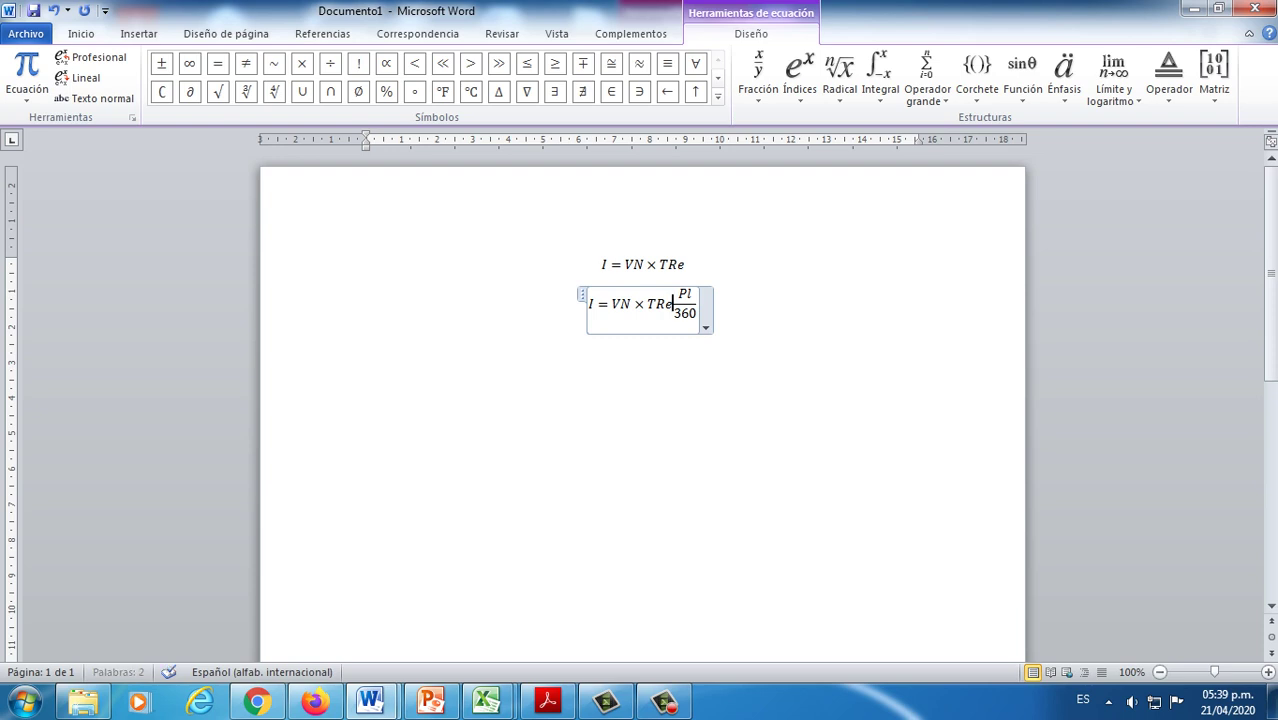
left_click(302, 63)
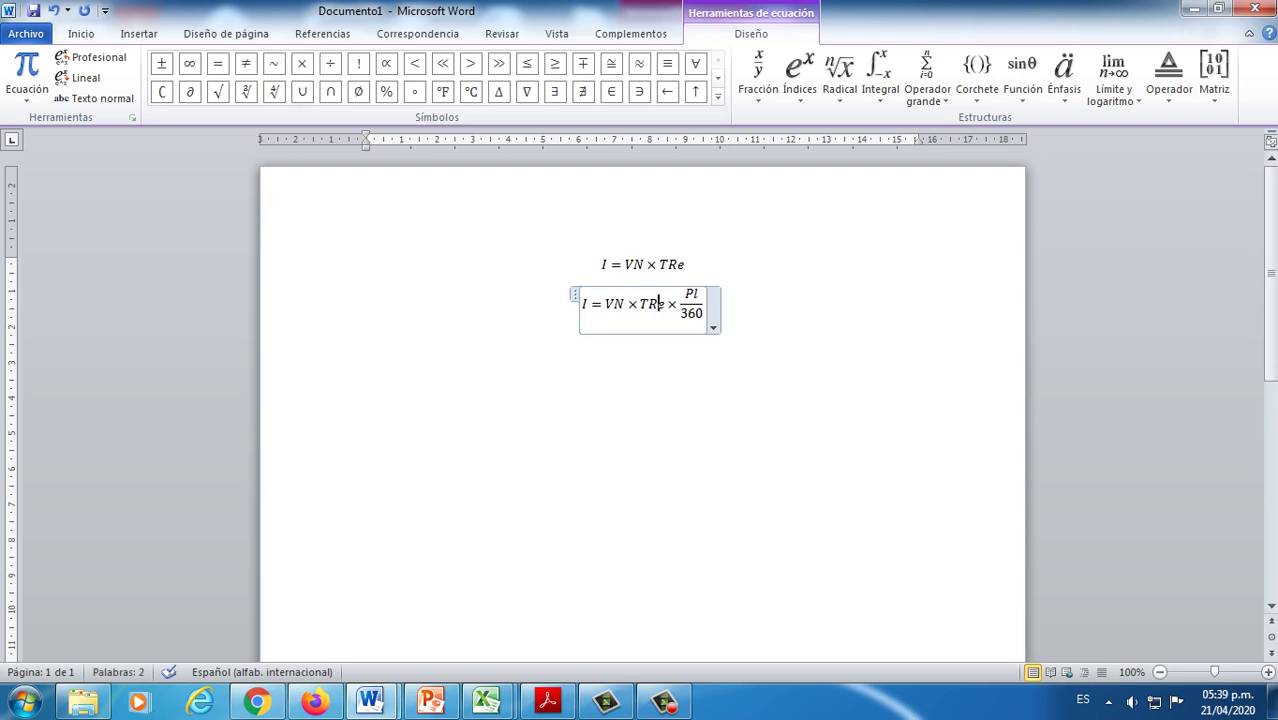
left_click(745, 322)
Step: Copy the completed second equation into the Excel sheet and position it just below the I = VN × TRe formula
left_click_drag(708, 308, 590, 307)
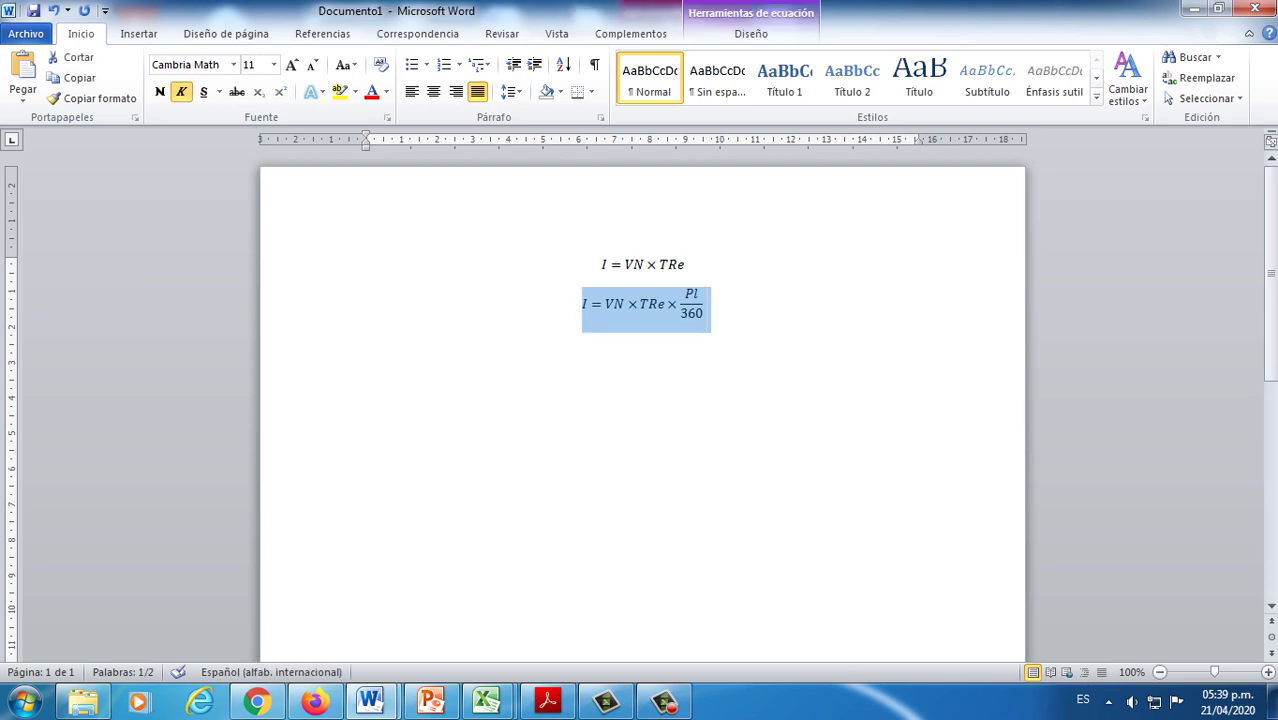
left_click(487, 700)
left_click(585, 600)
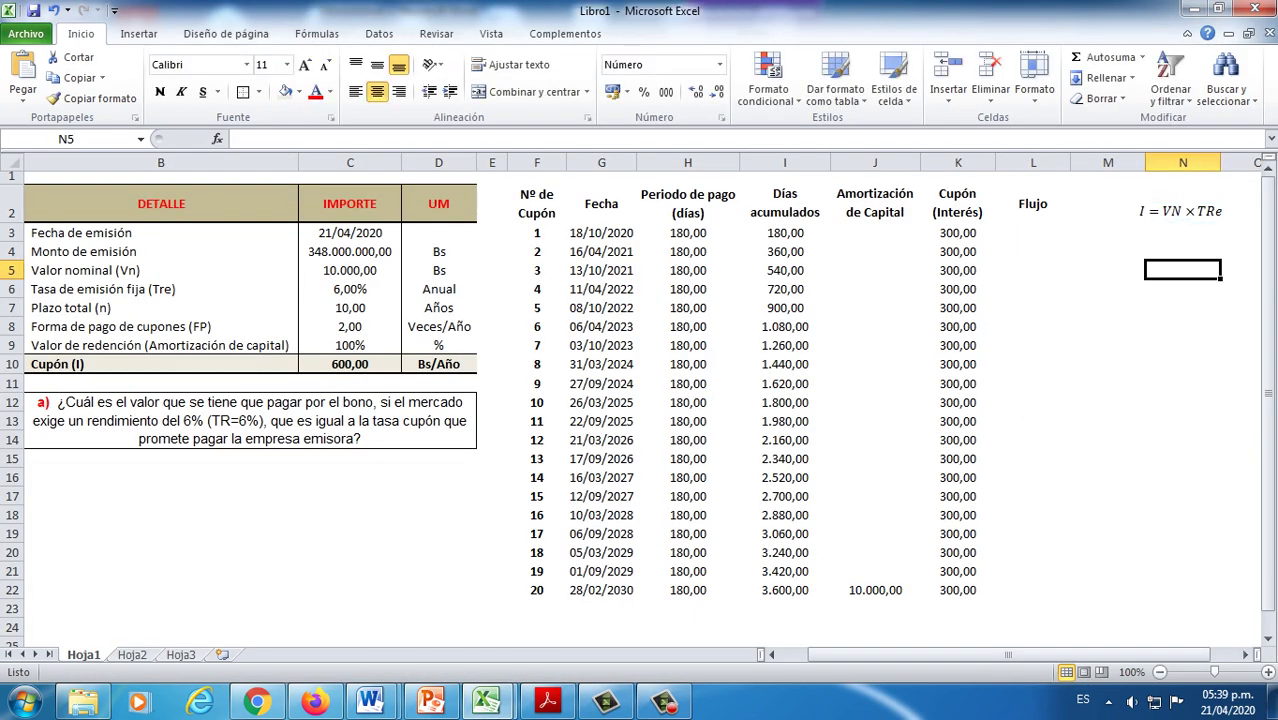
key("ctrl+v")
left_click(1245, 654)
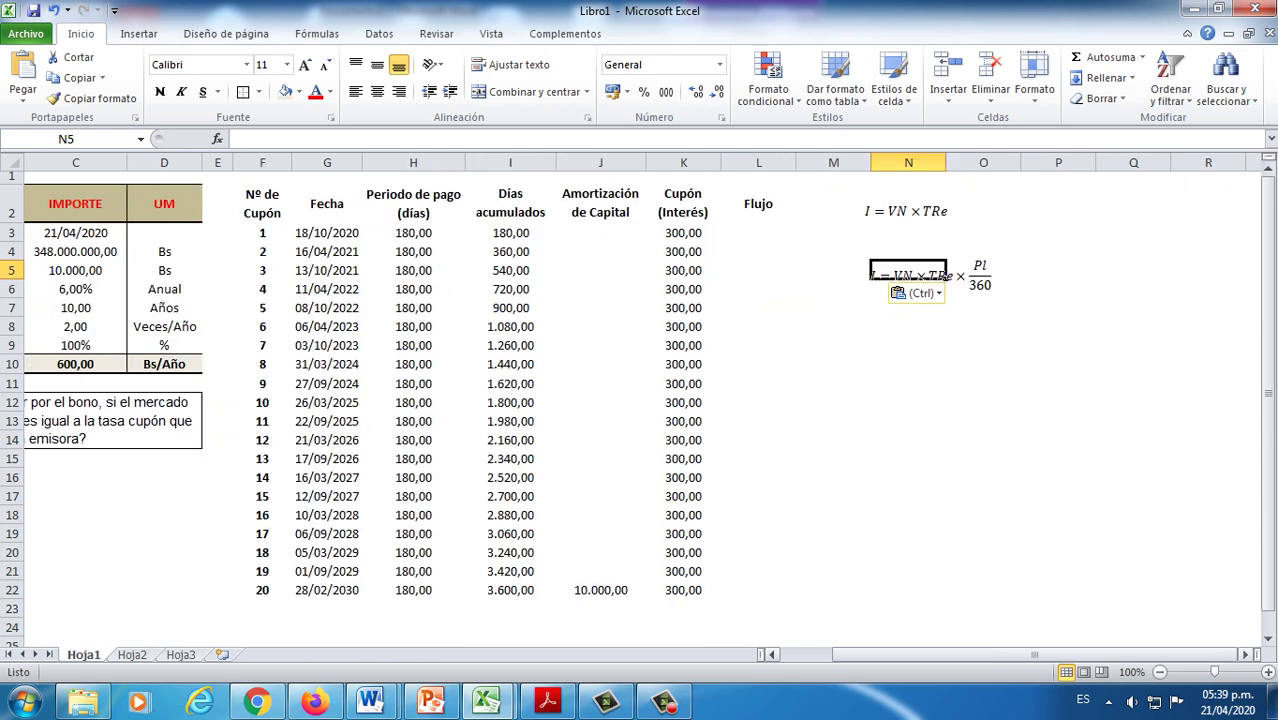
mouse_move(988, 282)
left_mouse_down()
mouse_move(976, 257)
mouse_move(988, 267)
left_mouse_up()
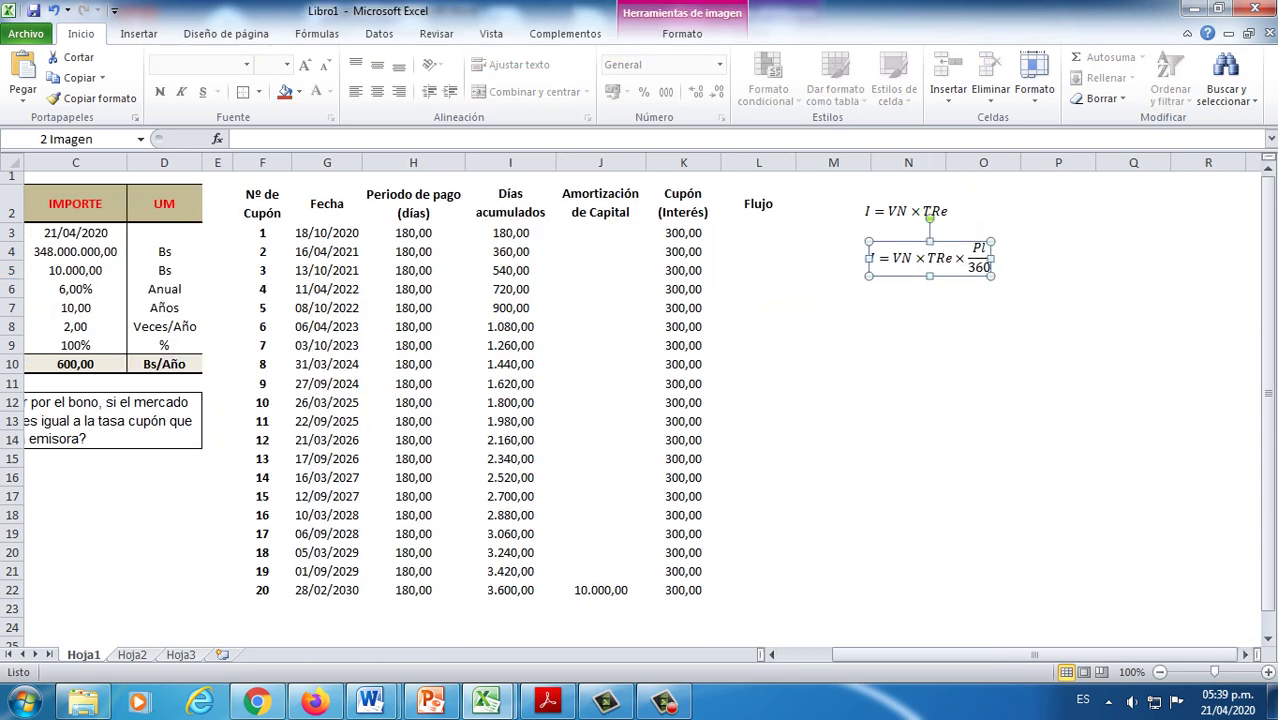
Step: Examine the annual coupon formula in C10, the first coupon's formula in K3 and the payment frequency in C8
left_click(75, 364)
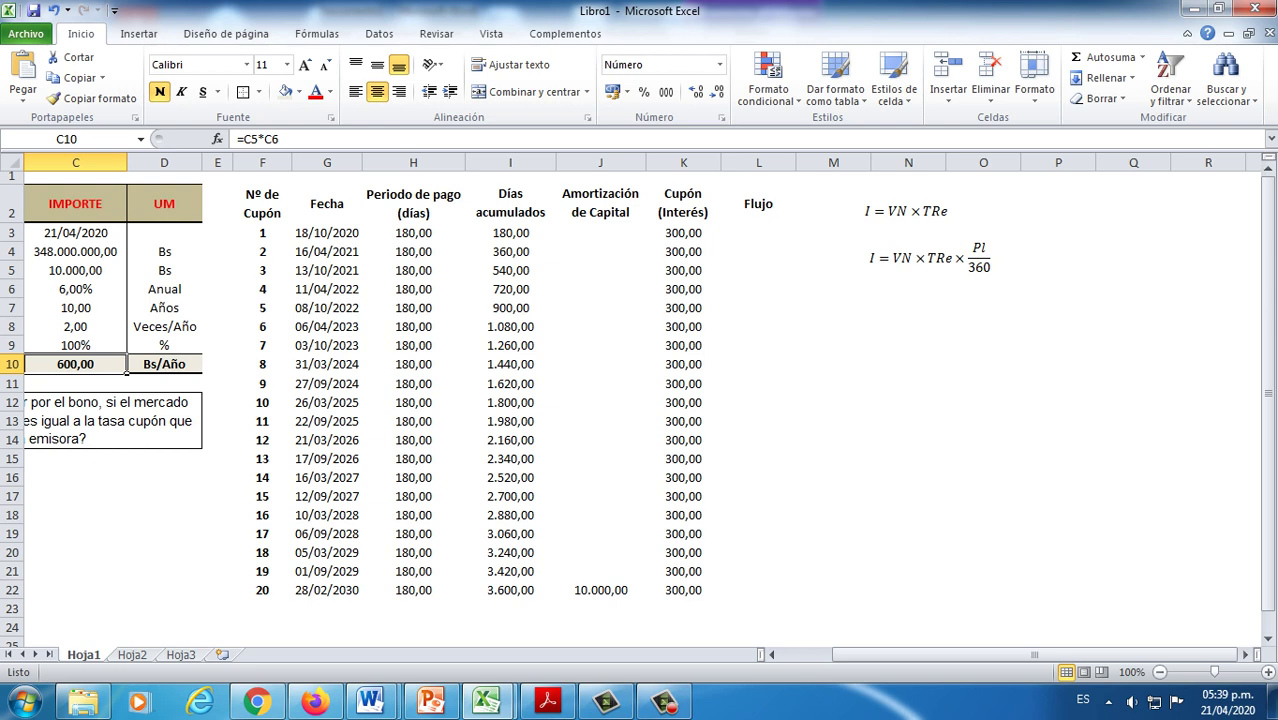
left_click(906, 212)
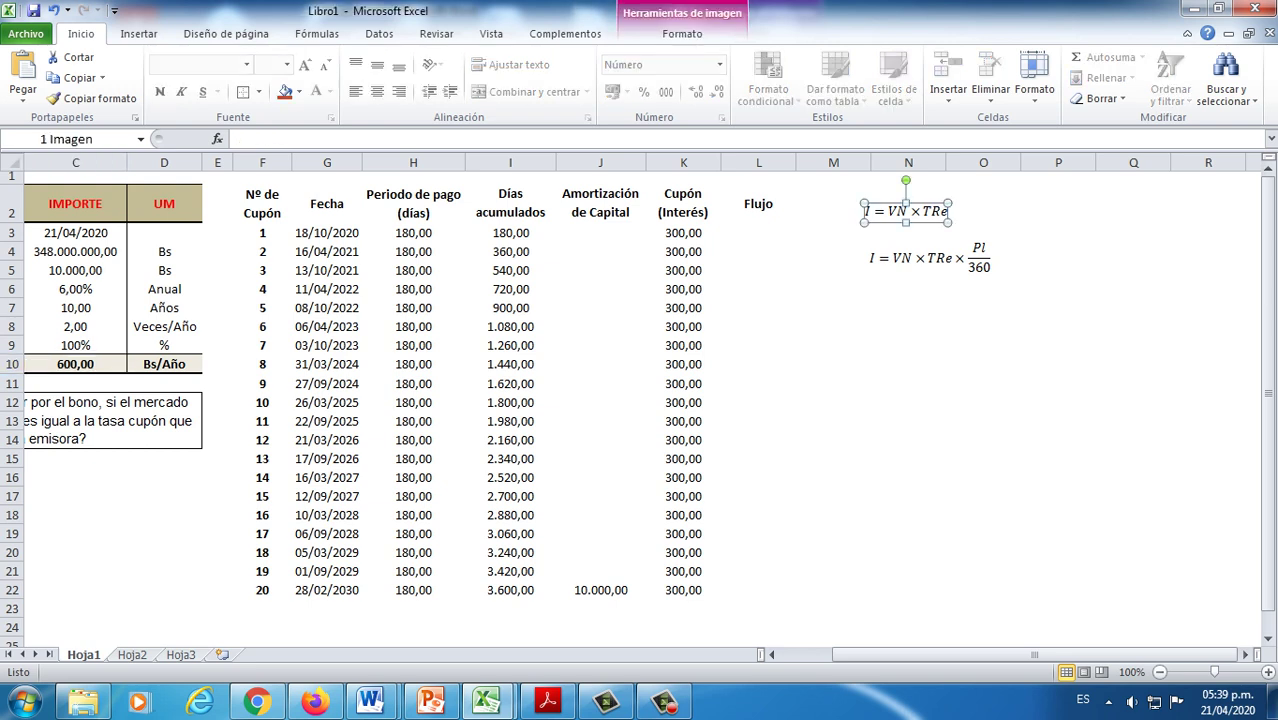
left_click(75, 364)
left_click(683, 233)
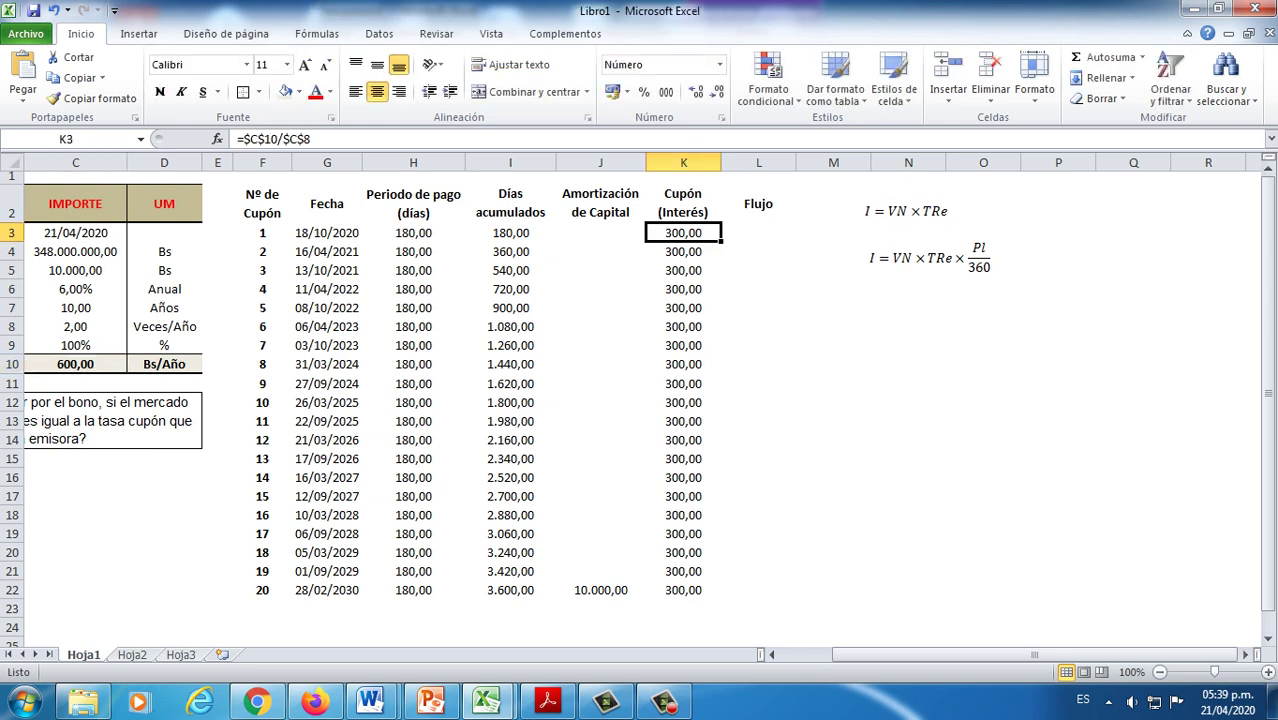
left_click(75, 364)
left_click(75, 326)
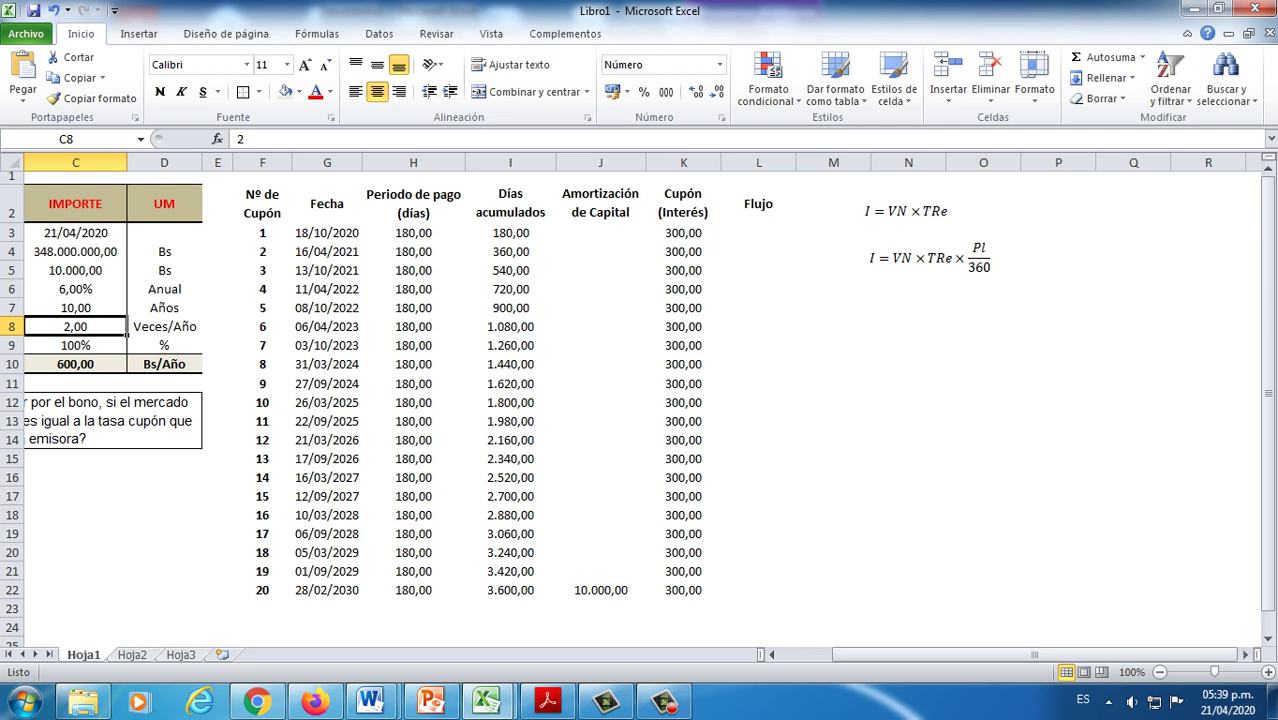
Step: Replace the first coupon's interest formula in K3 with =$C$5*$C$6*H3/360
left_click(683, 232)
type("=")
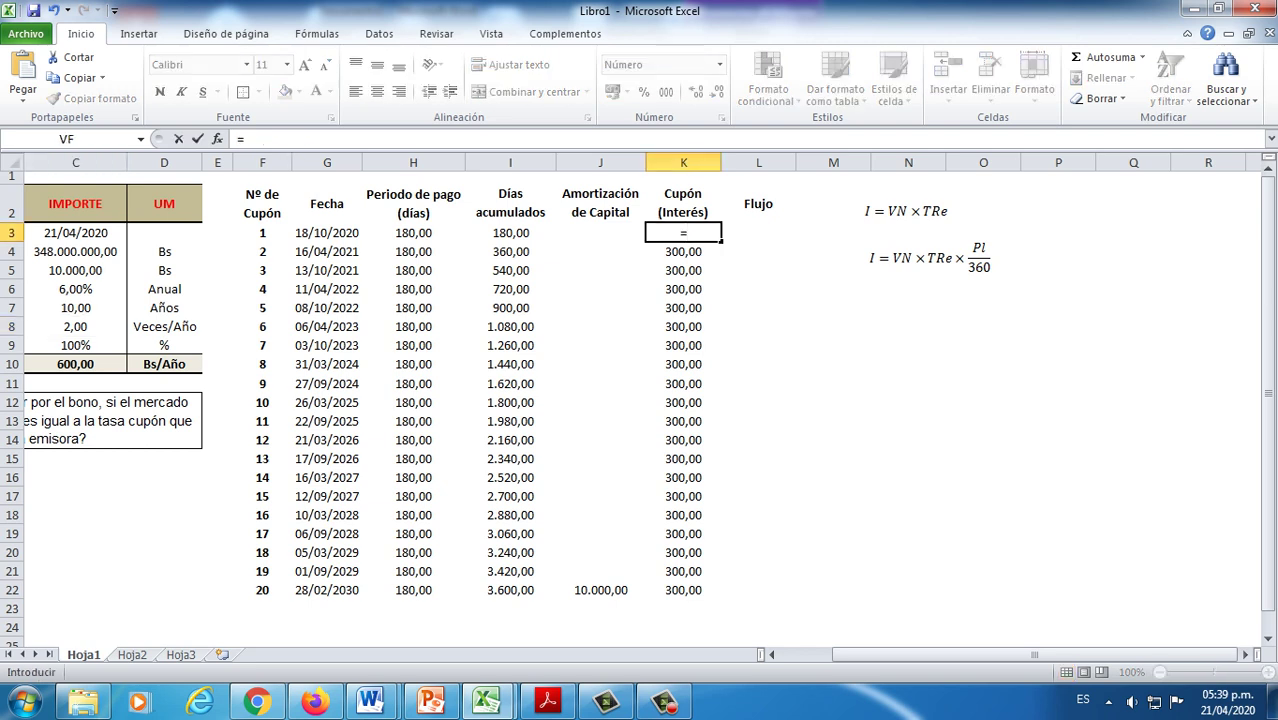
left_click(75, 270)
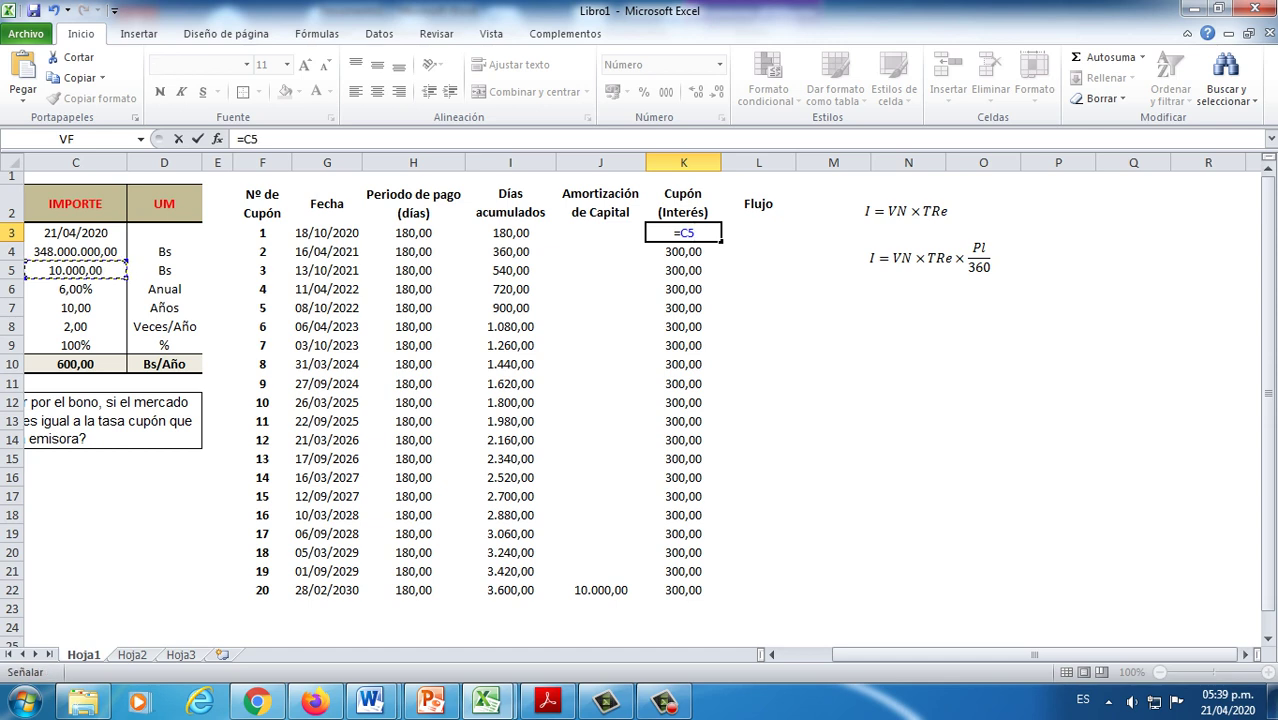
key("F4")
type("*")
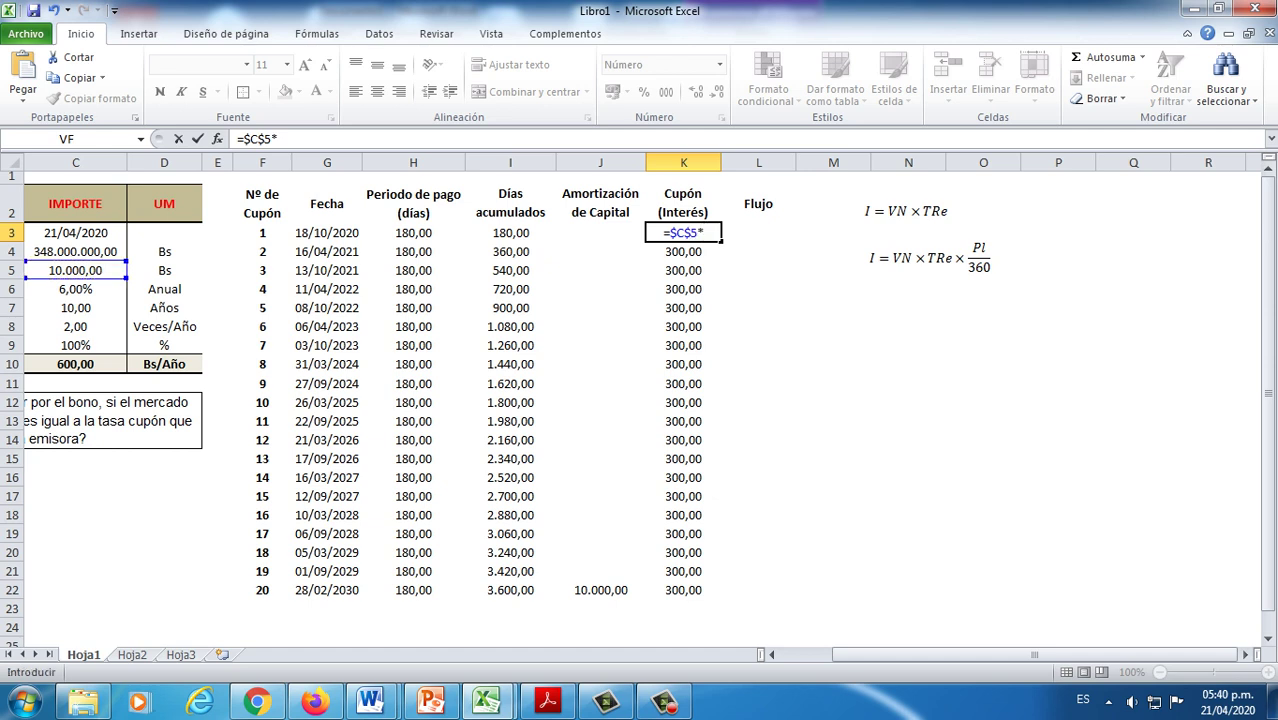
left_click(75, 289)
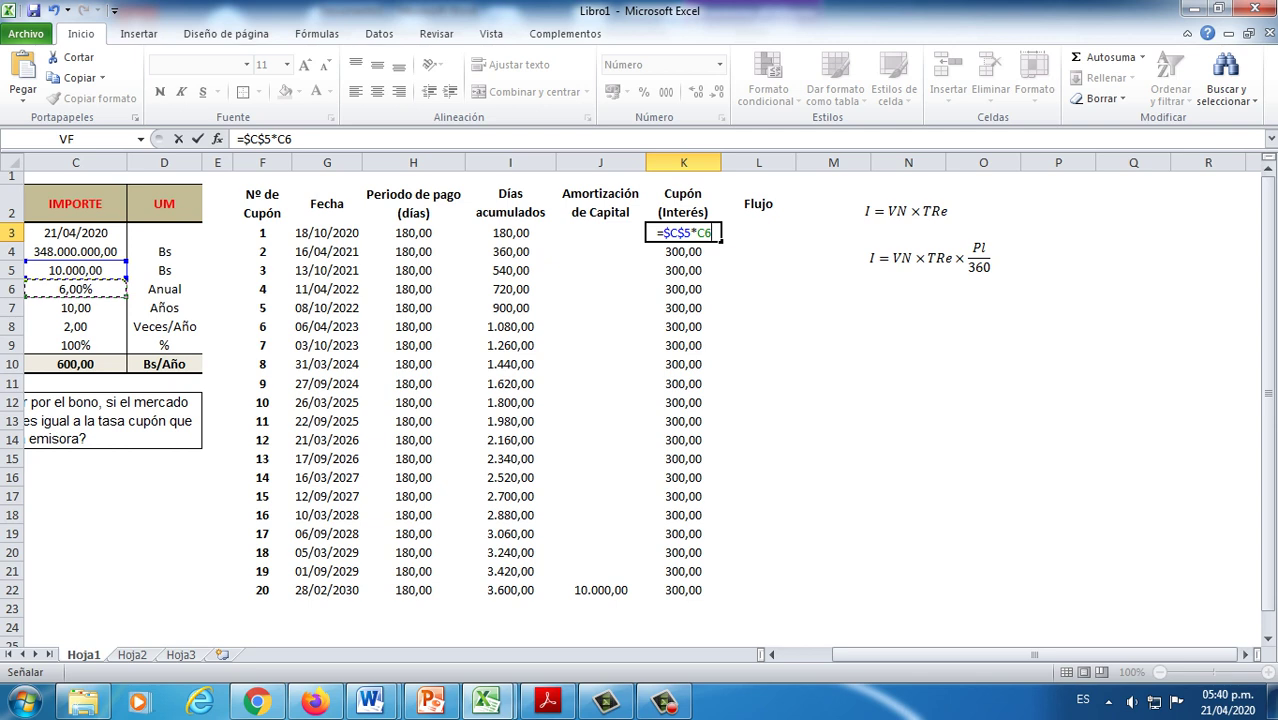
key("F4")
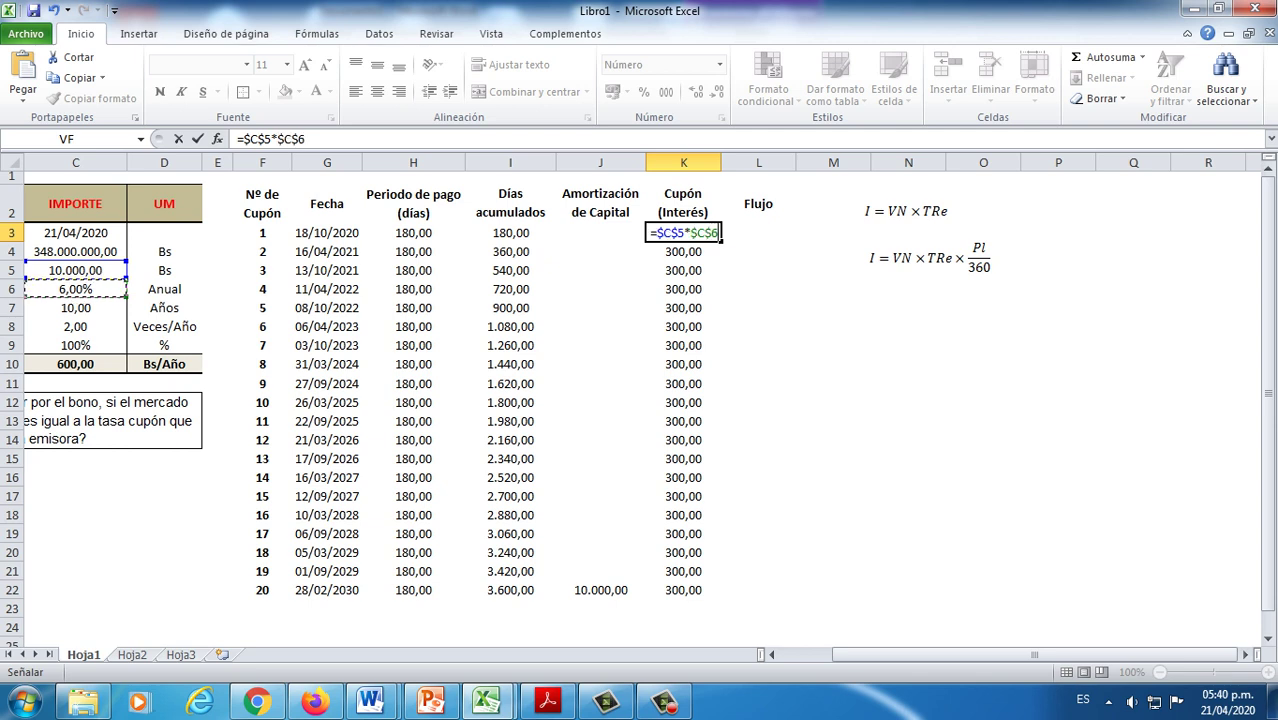
type("*")
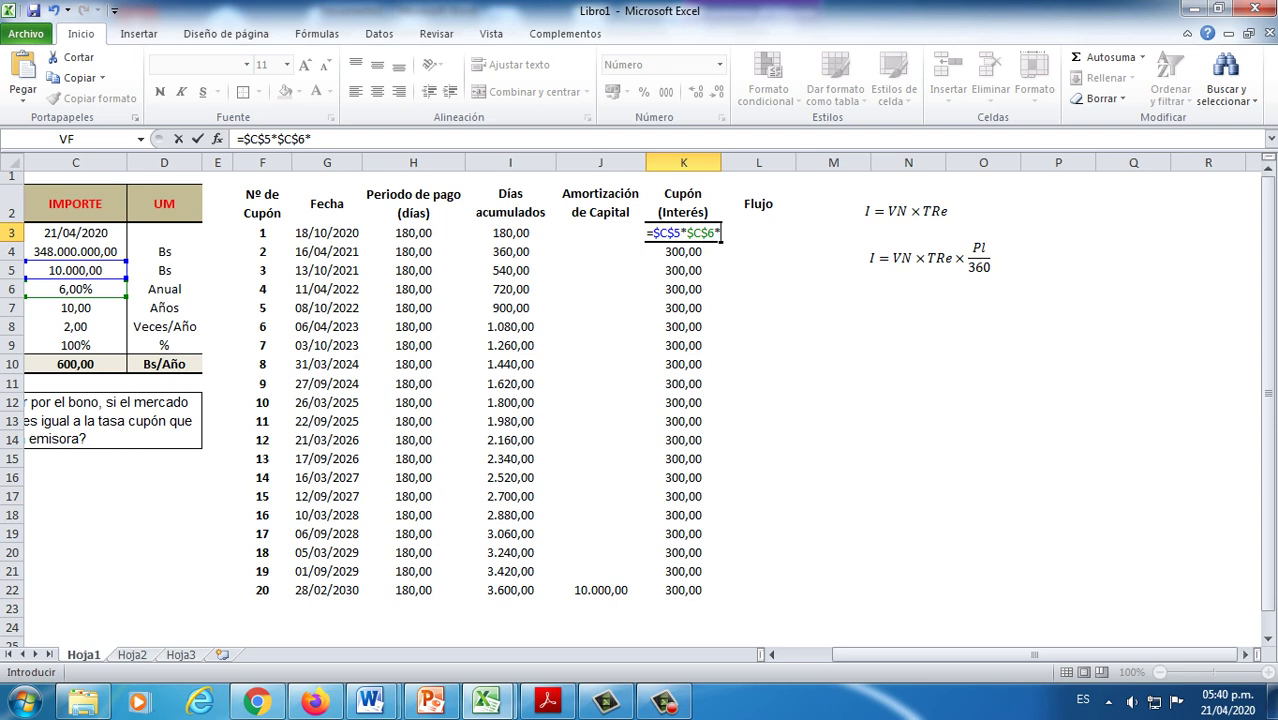
left_click(413, 232)
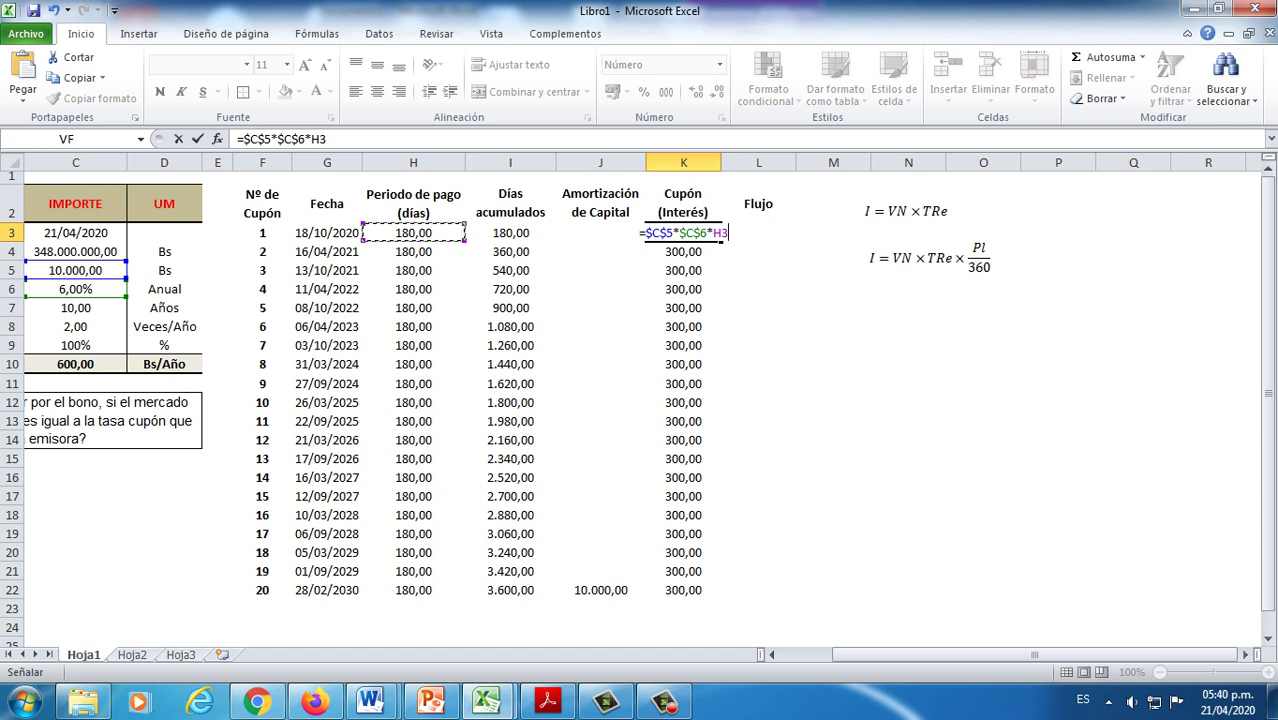
type("/")
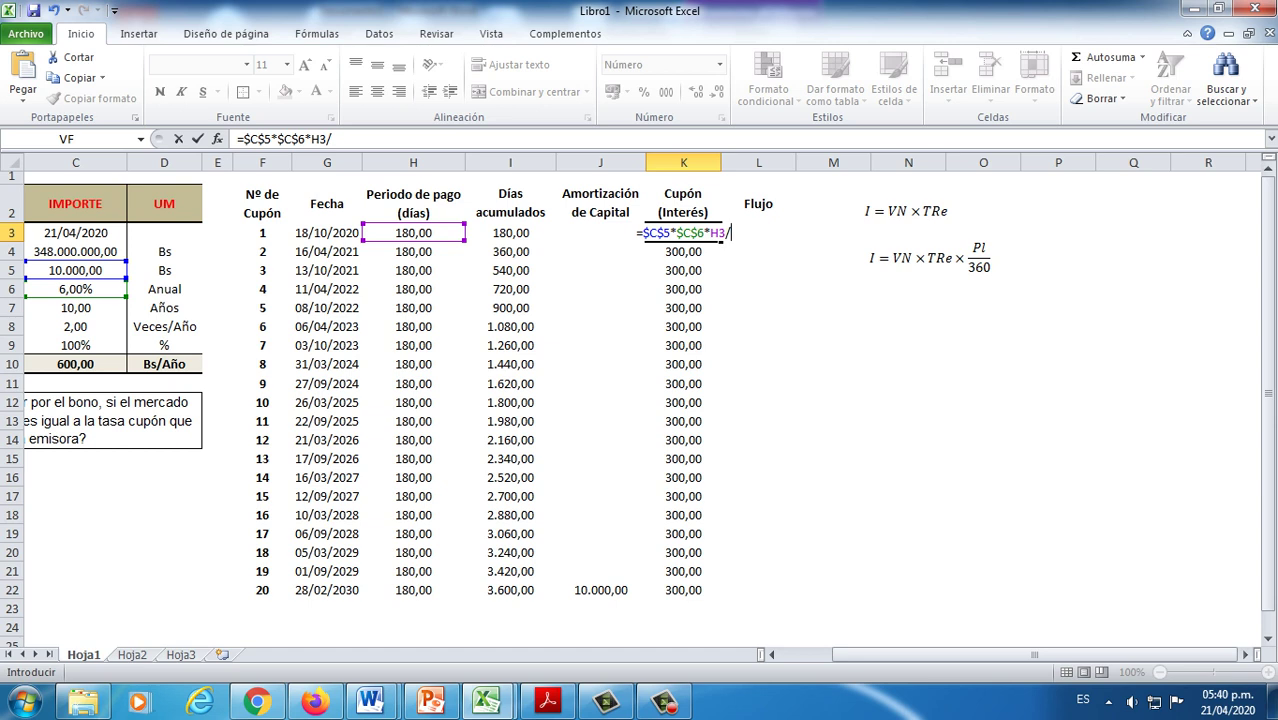
type("360")
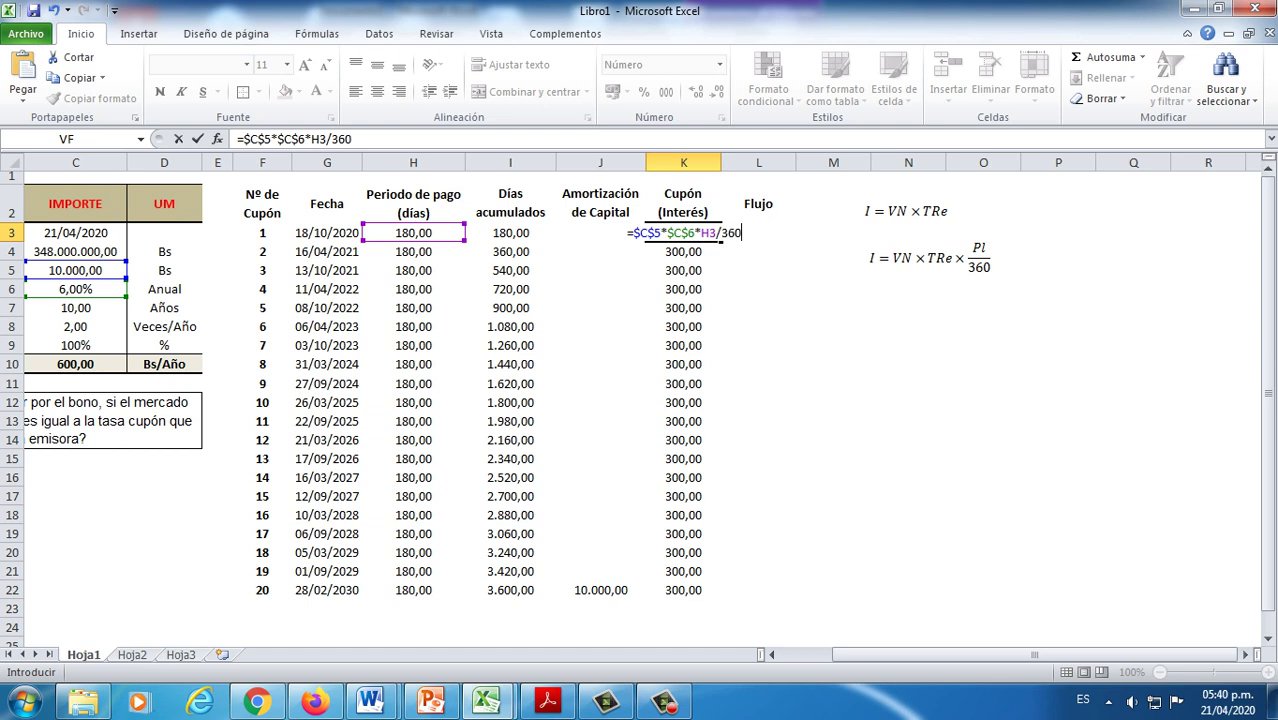
key("Return")
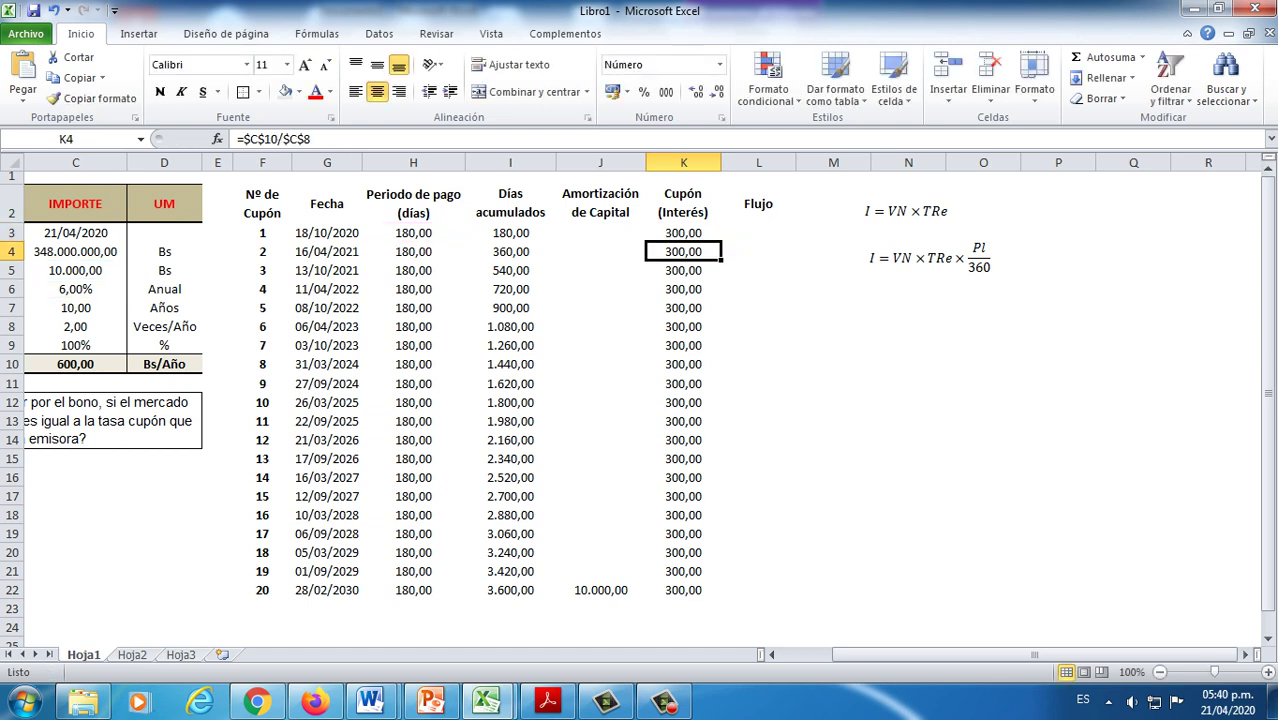
Step: Fill the new interest formula from K3 down to K22 for all coupons
left_click(683, 232)
left_click_drag(720, 241, 720, 598)
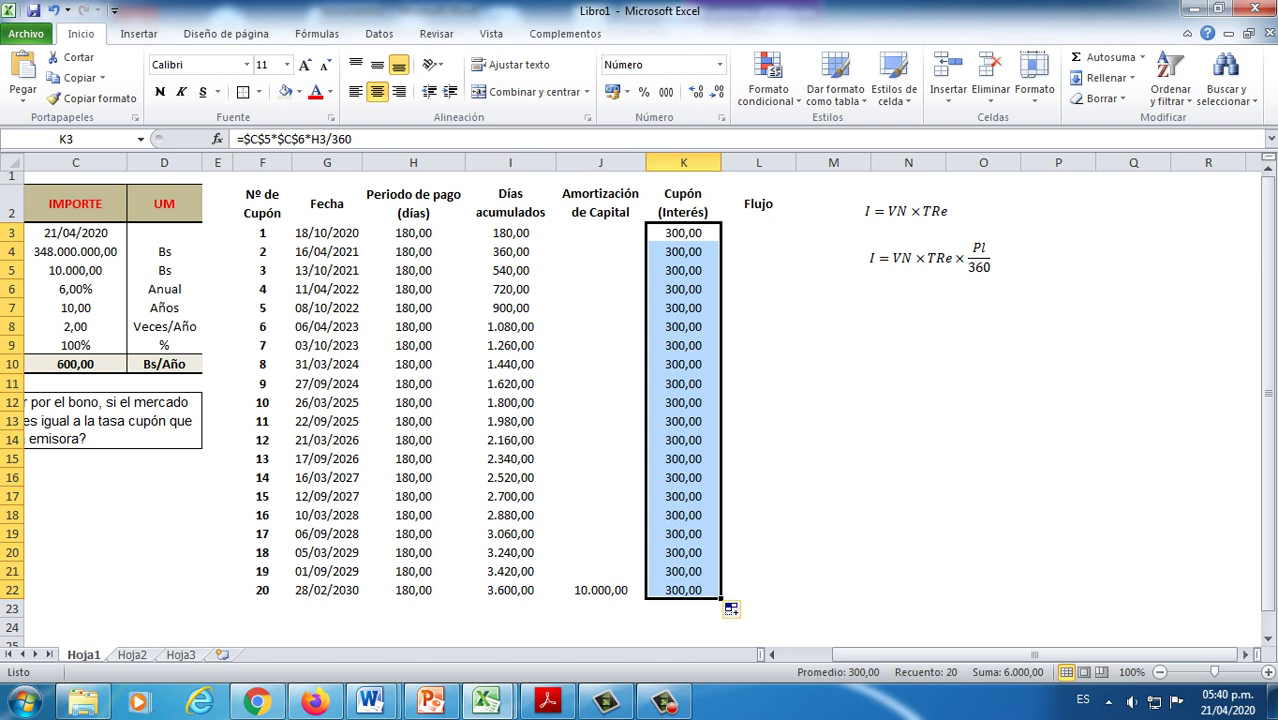
left_click(683, 232)
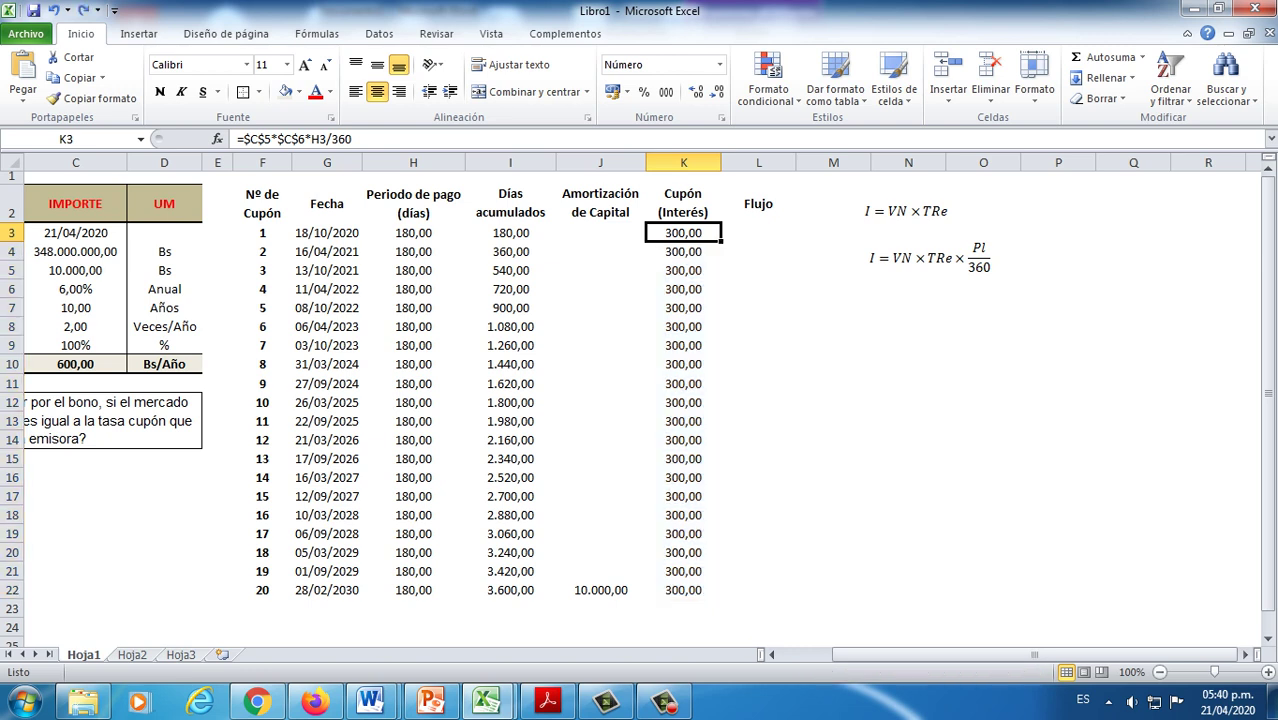
left_click_drag(833, 232, 983, 289)
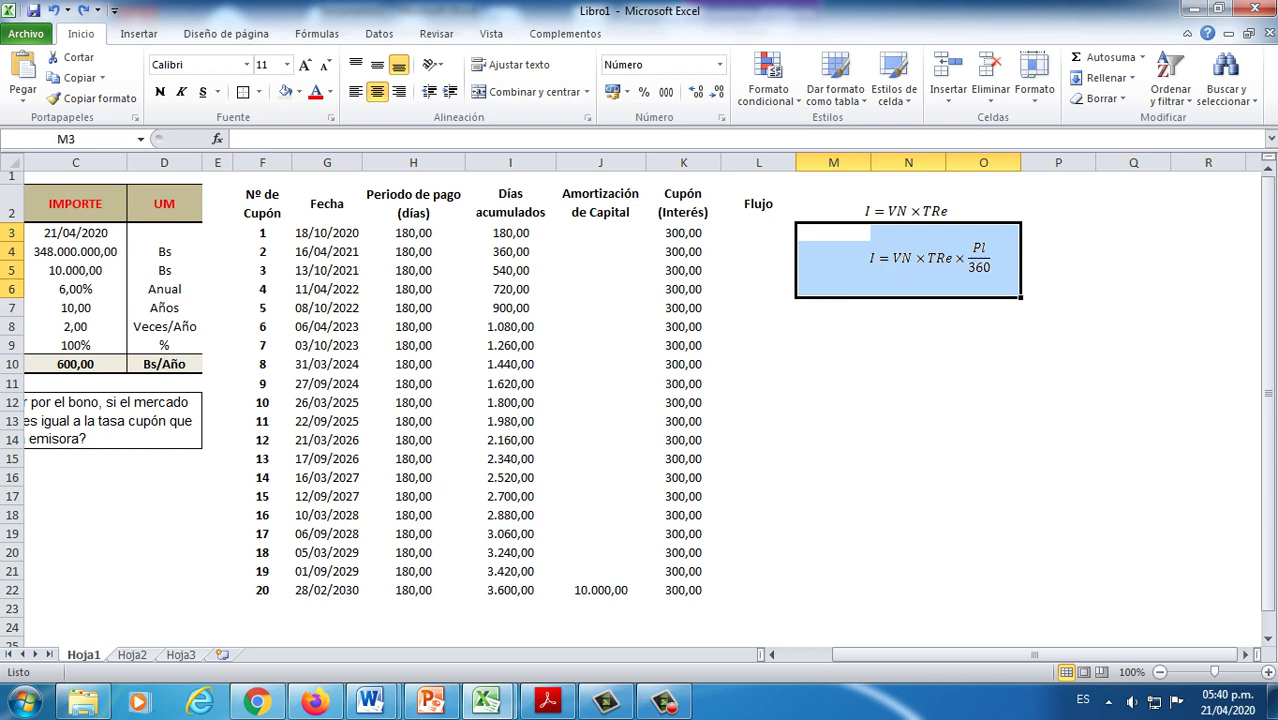
left_click(833, 326)
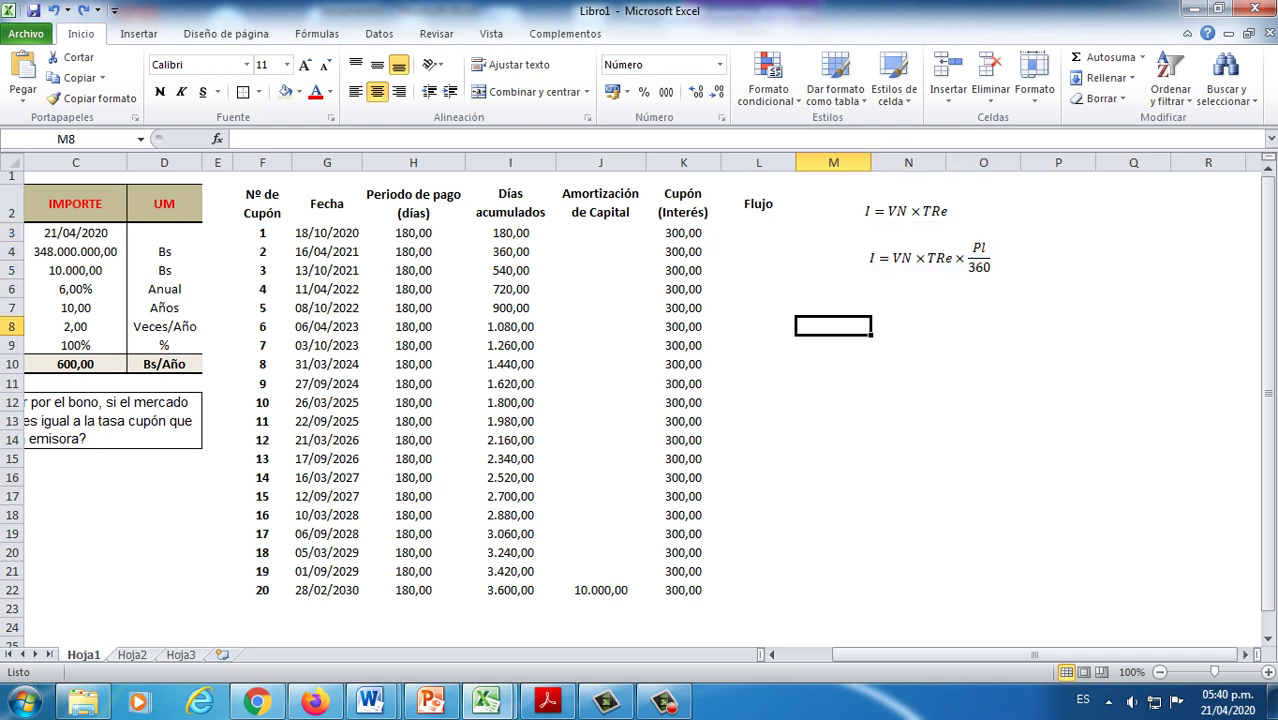
Step: Try payment periods of 182 days for coupon 2 in H4 and 183 days for coupon 4 in H6
left_click_drag(413, 232, 413, 590)
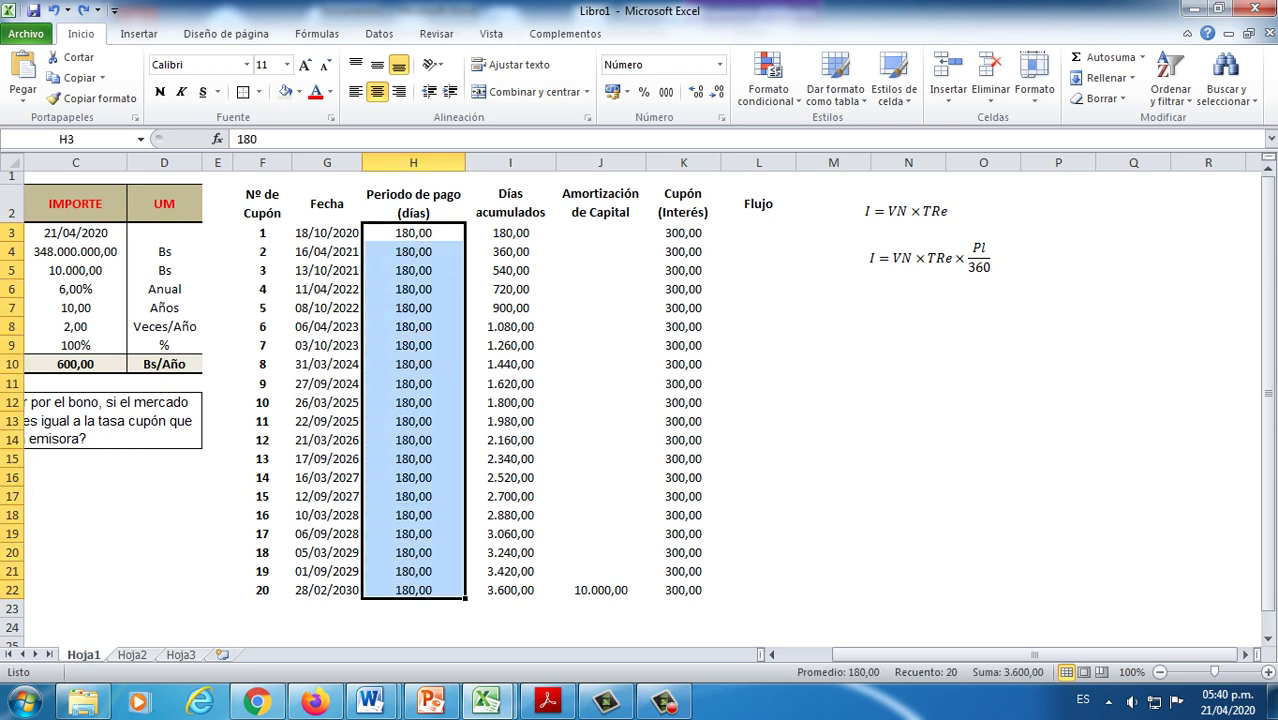
left_click(413, 251)
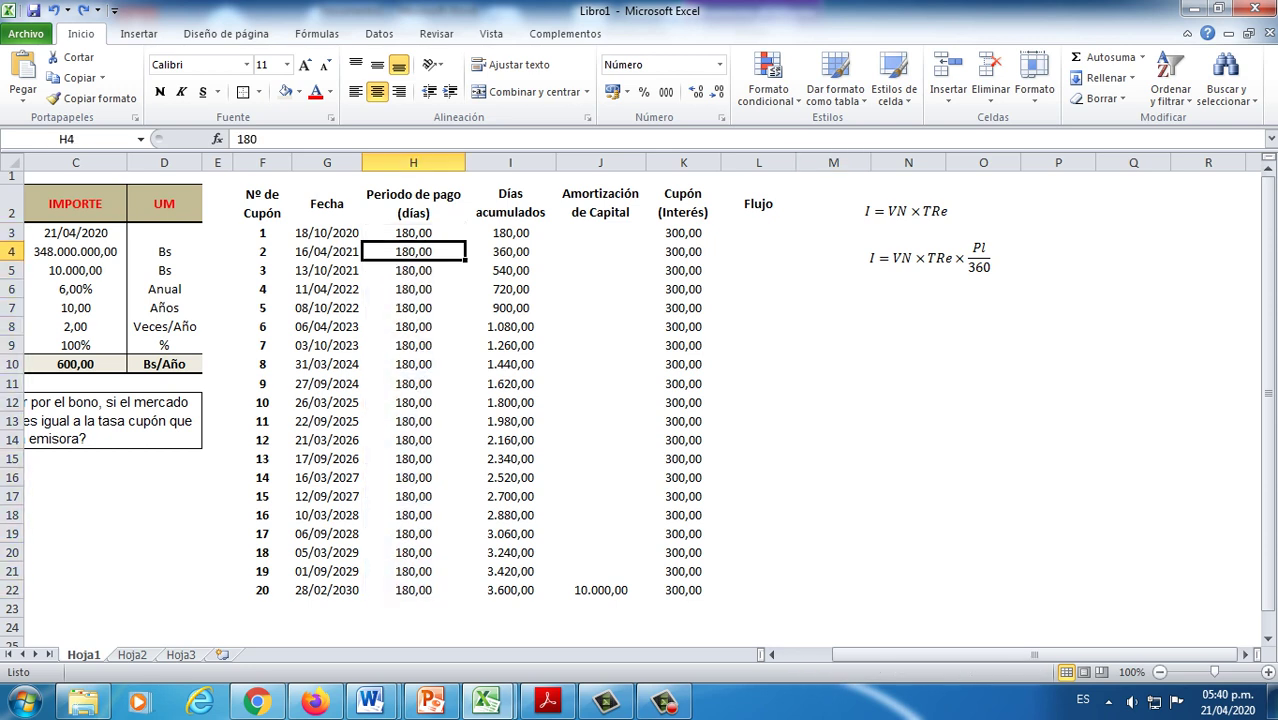
type("182")
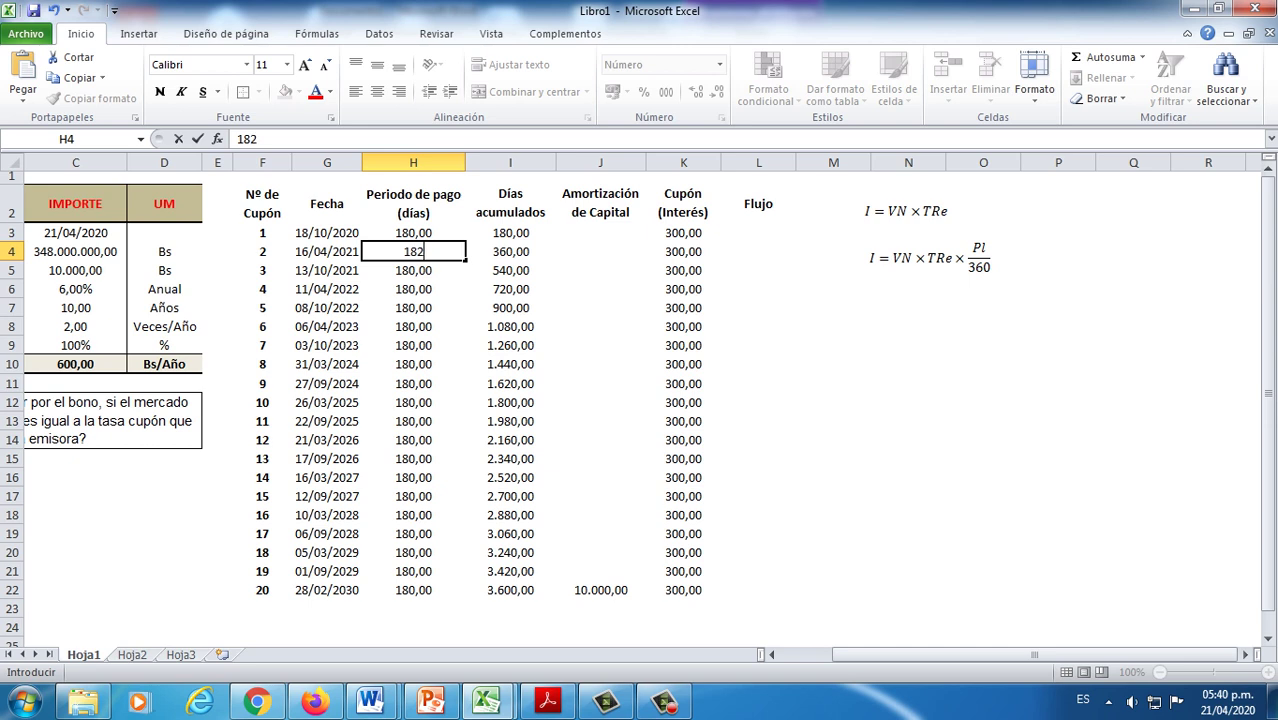
key("Return")
left_click(413, 289)
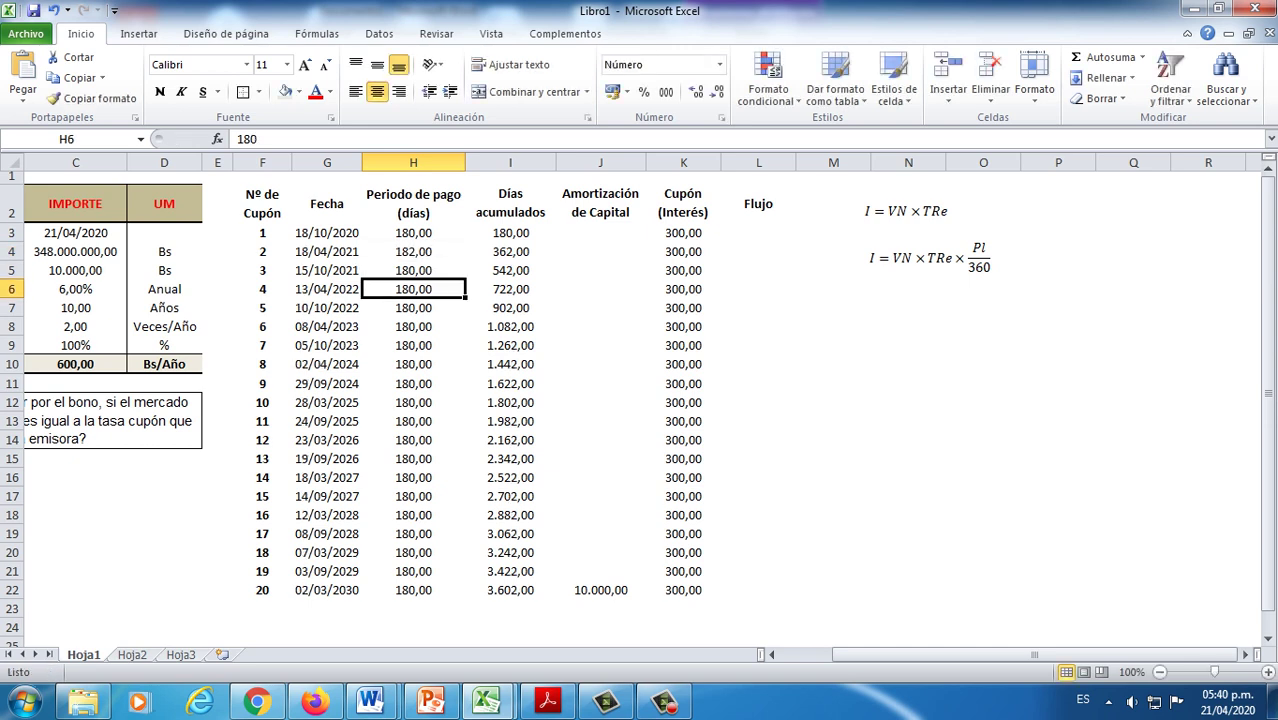
type("183")
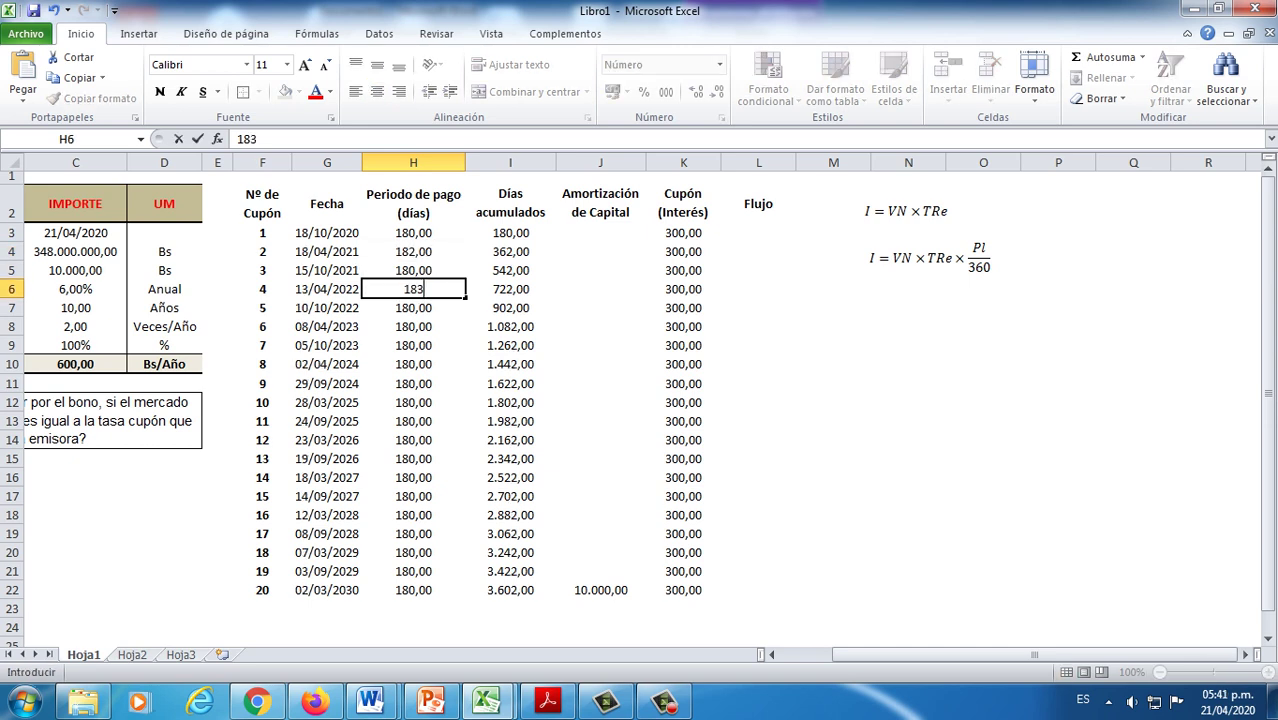
key("Return")
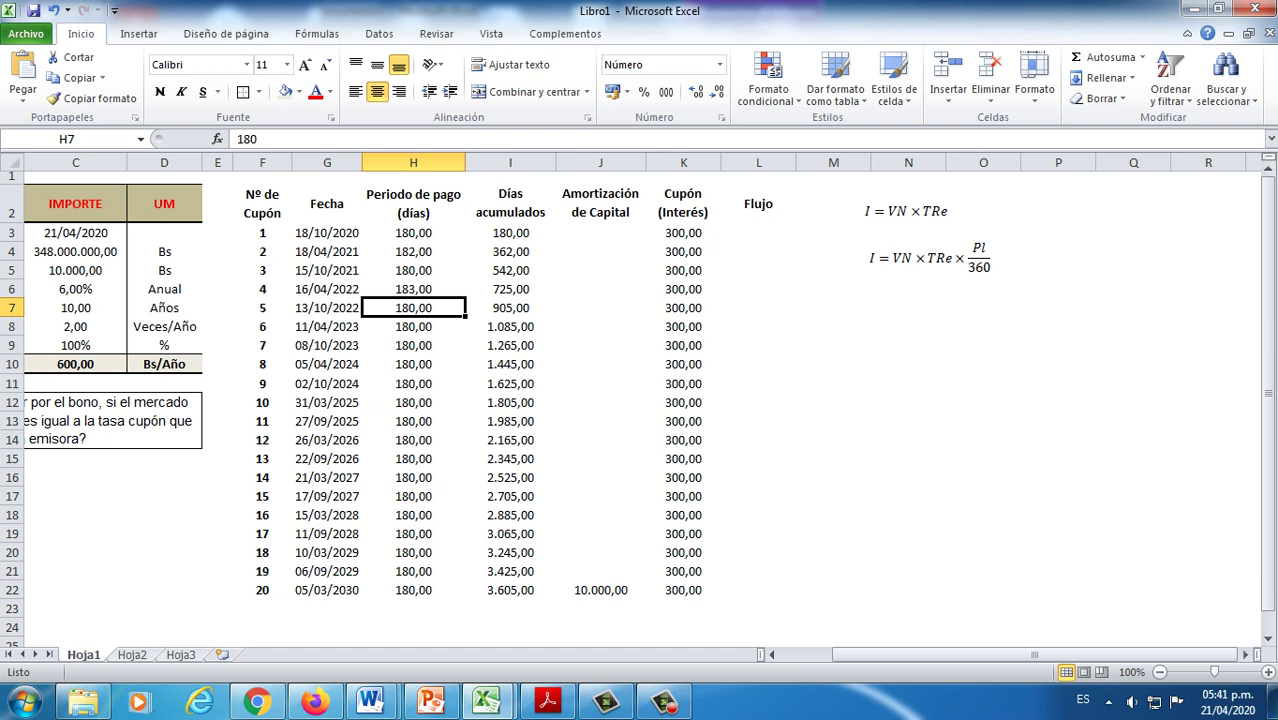
Step: Undo both payment period changes in column H and select an empty cell
key("ctrl+z")
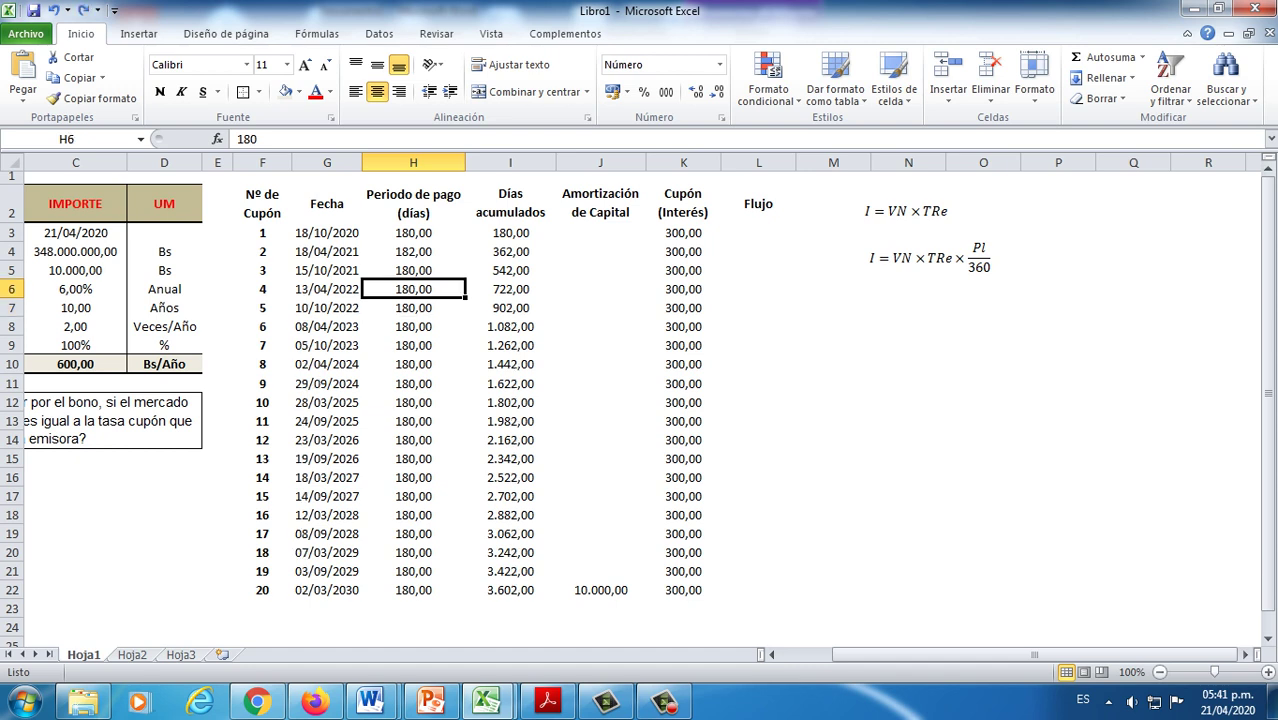
key("ctrl+z")
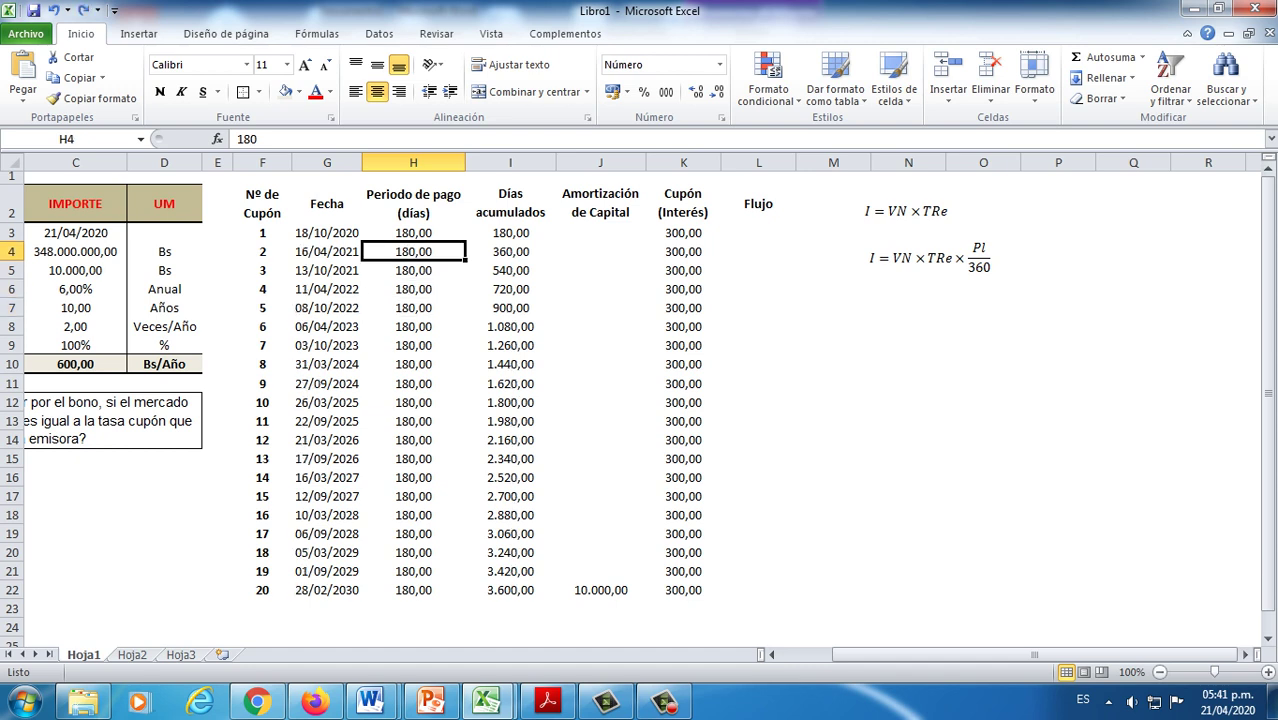
left_click(908, 383)
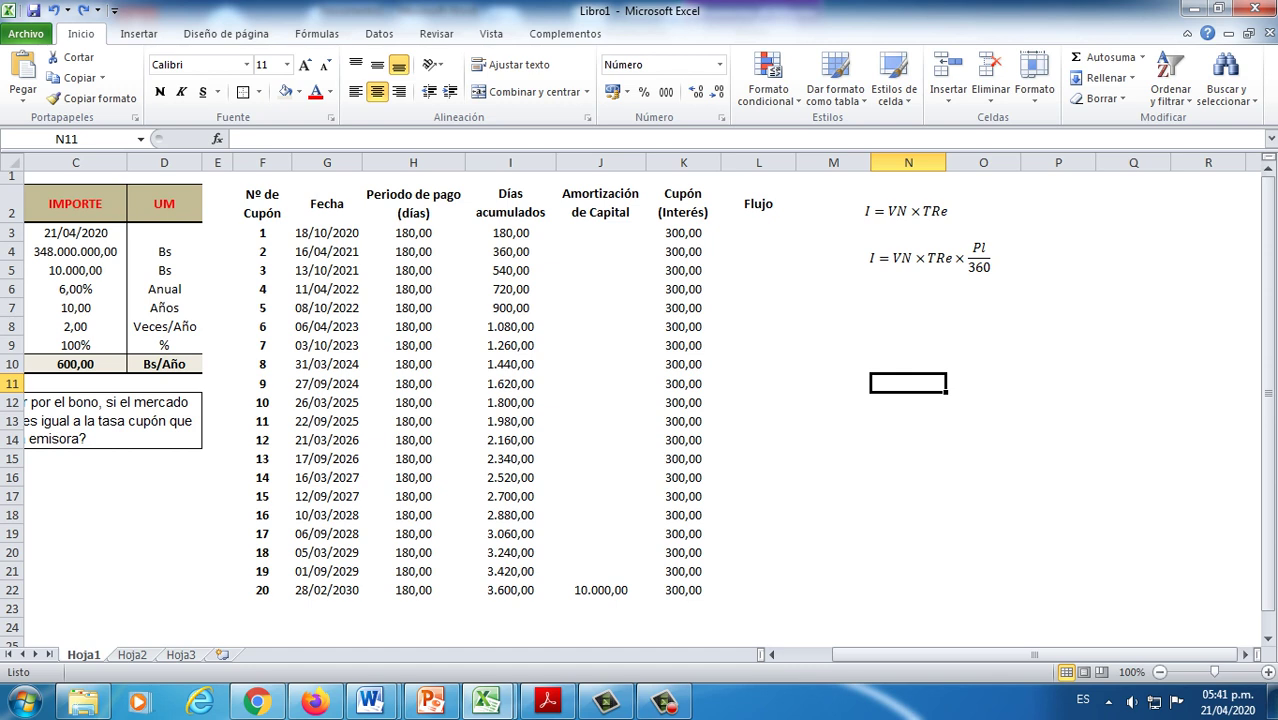
Step: Compare the interest formula of the first coupon in K3 with the formulas of the coupons below it in column K
left_click(758, 270)
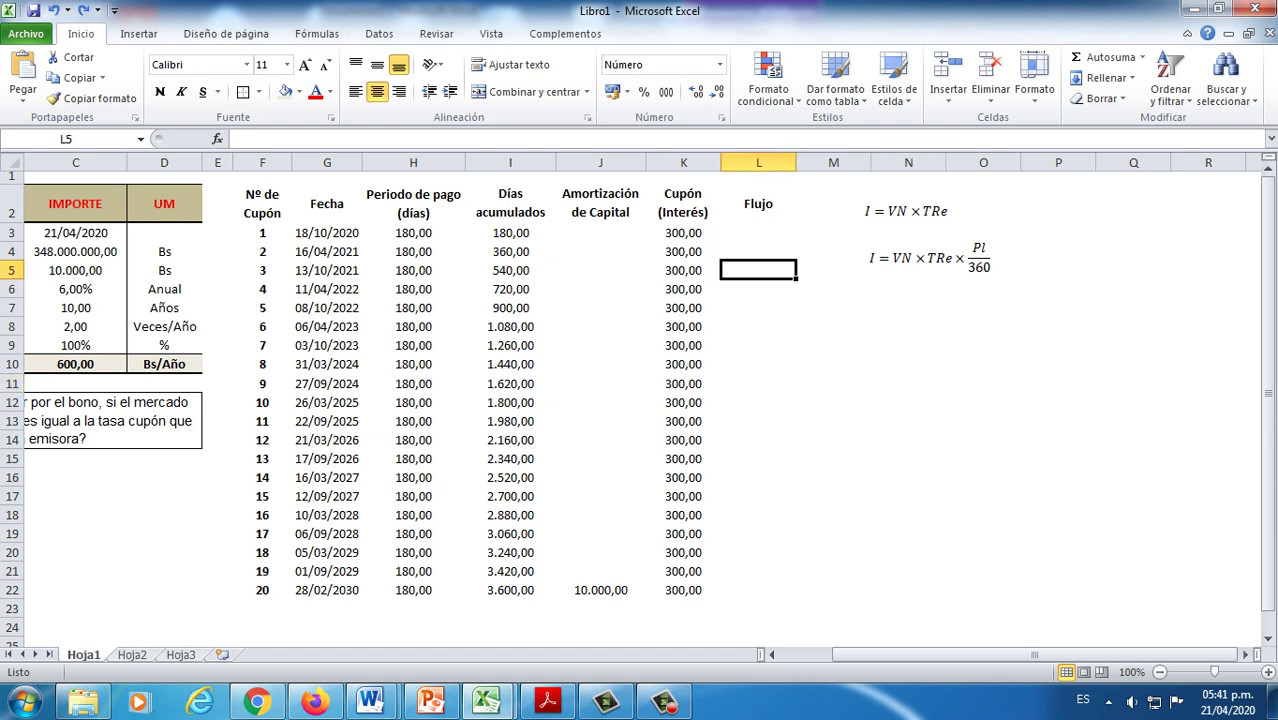
double_click(683, 233)
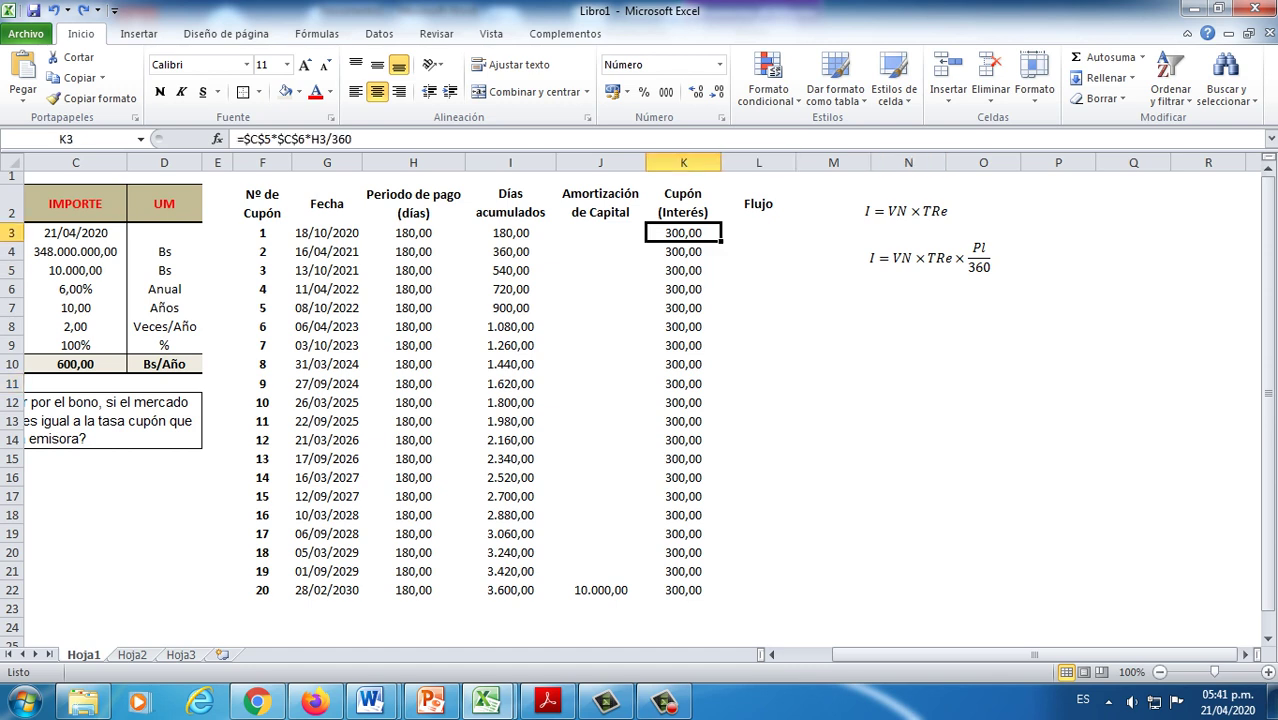
key("Escape")
key("Down")
key("ctrl+Down")
double_click(688, 252)
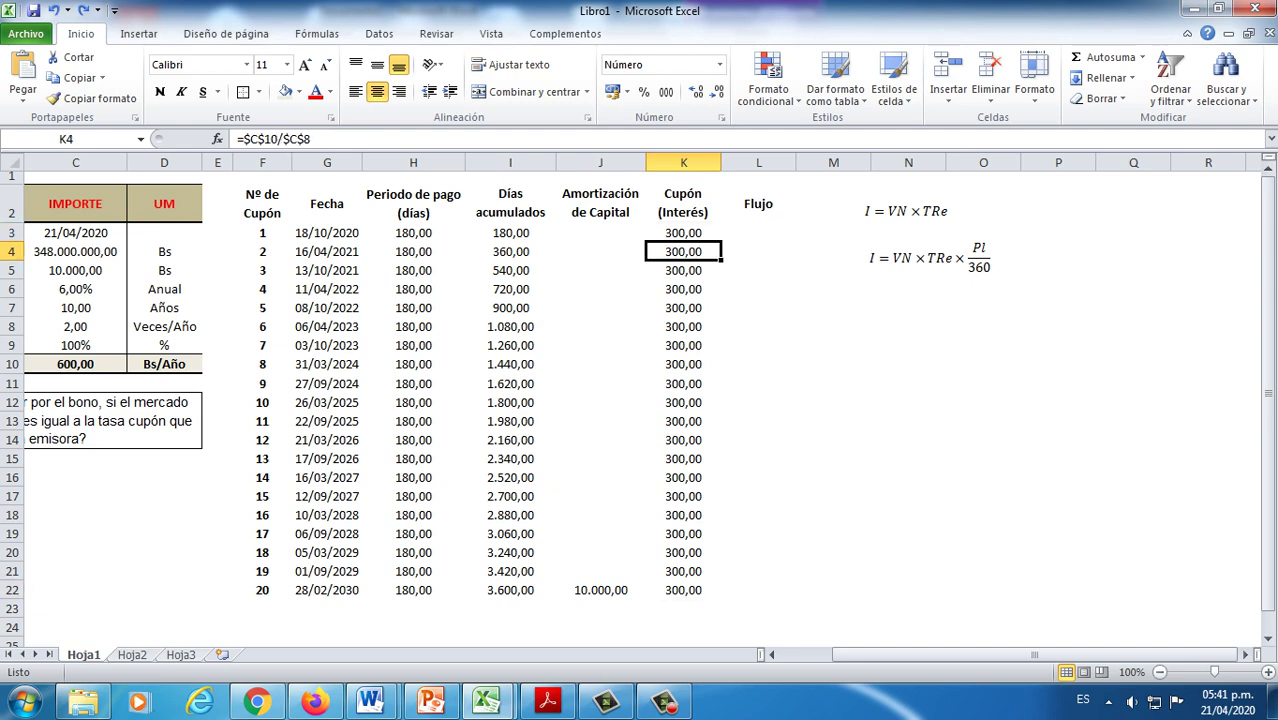
key("Escape")
double_click(688, 289)
key("Escape")
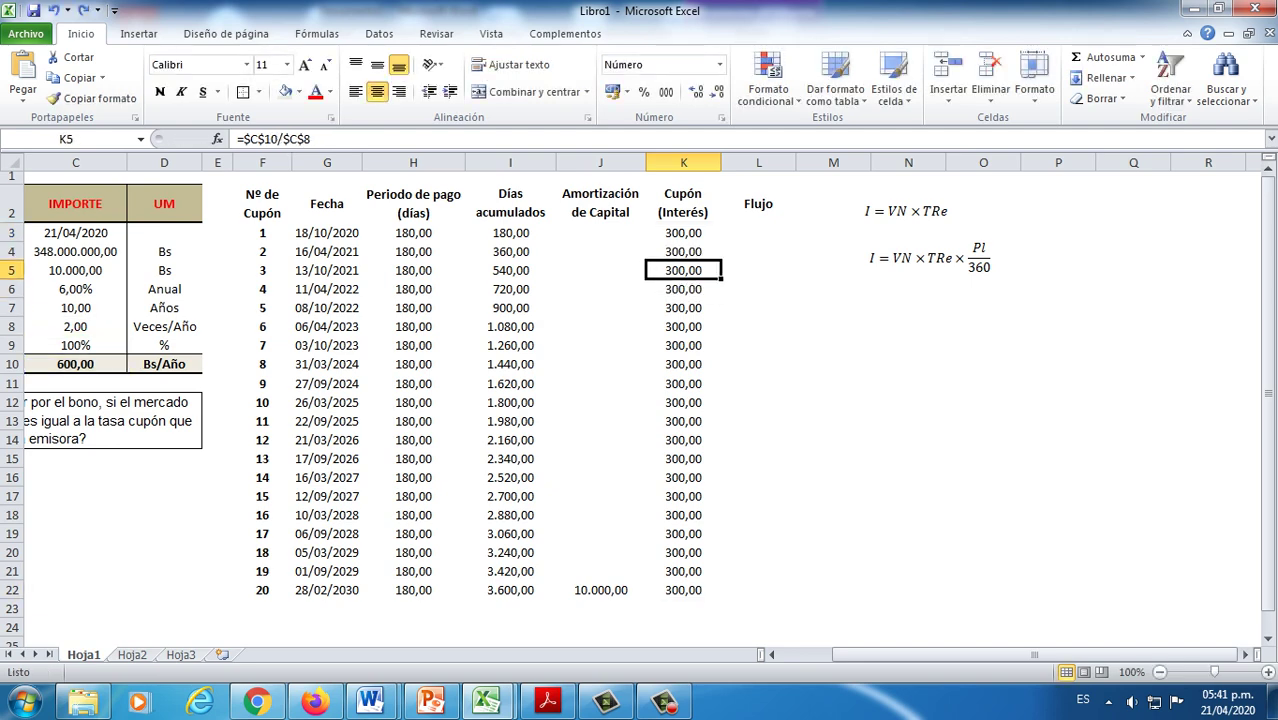
double_click(687, 233)
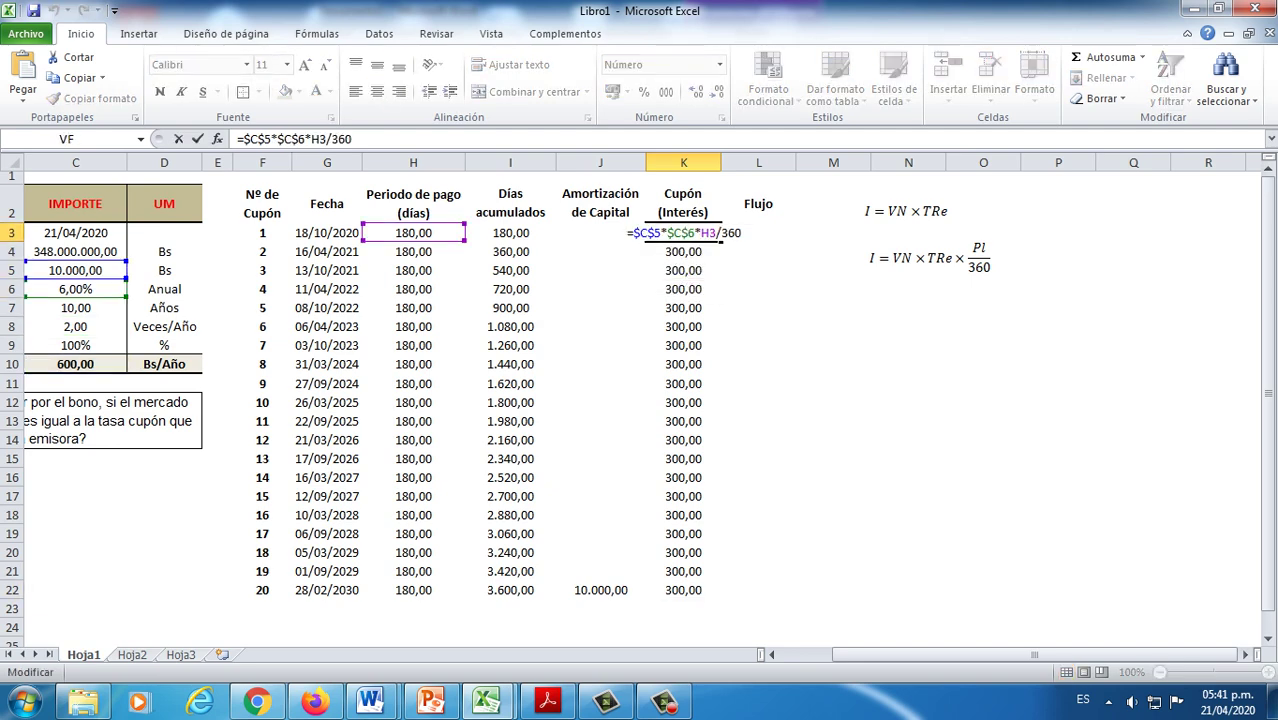
key("Escape")
double_click(689, 326)
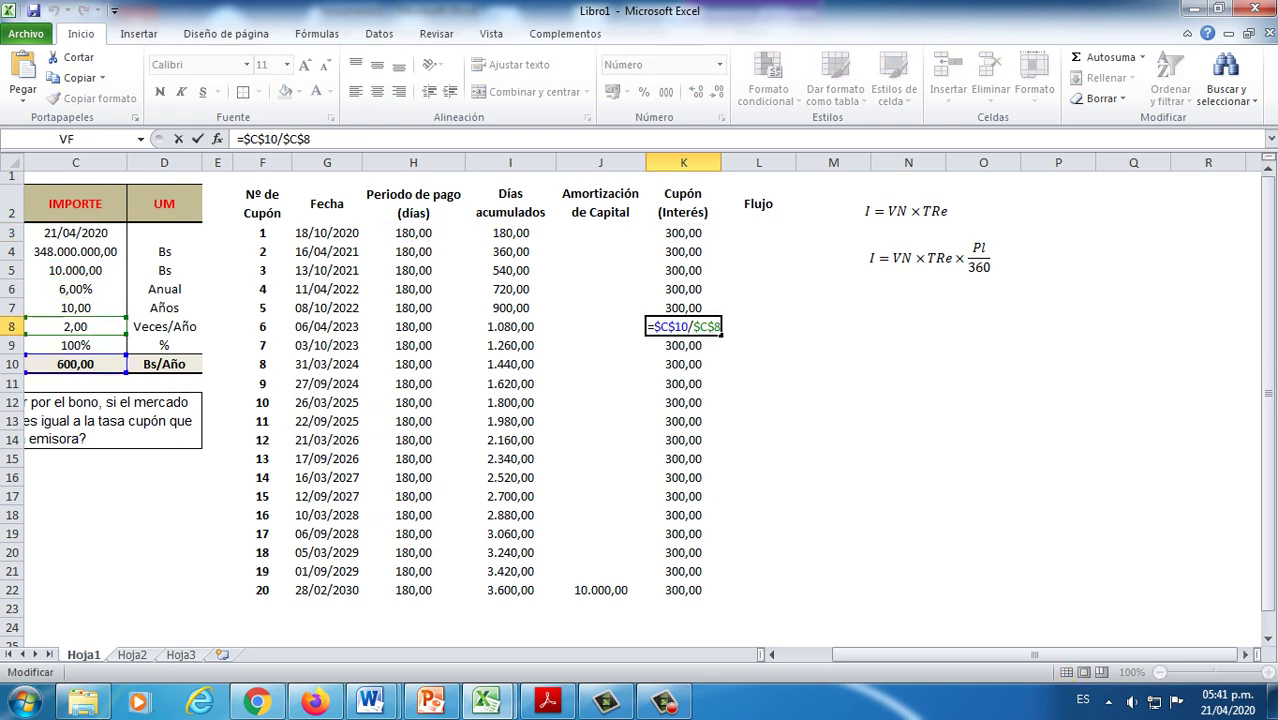
key("Escape")
double_click(689, 233)
key("Escape")
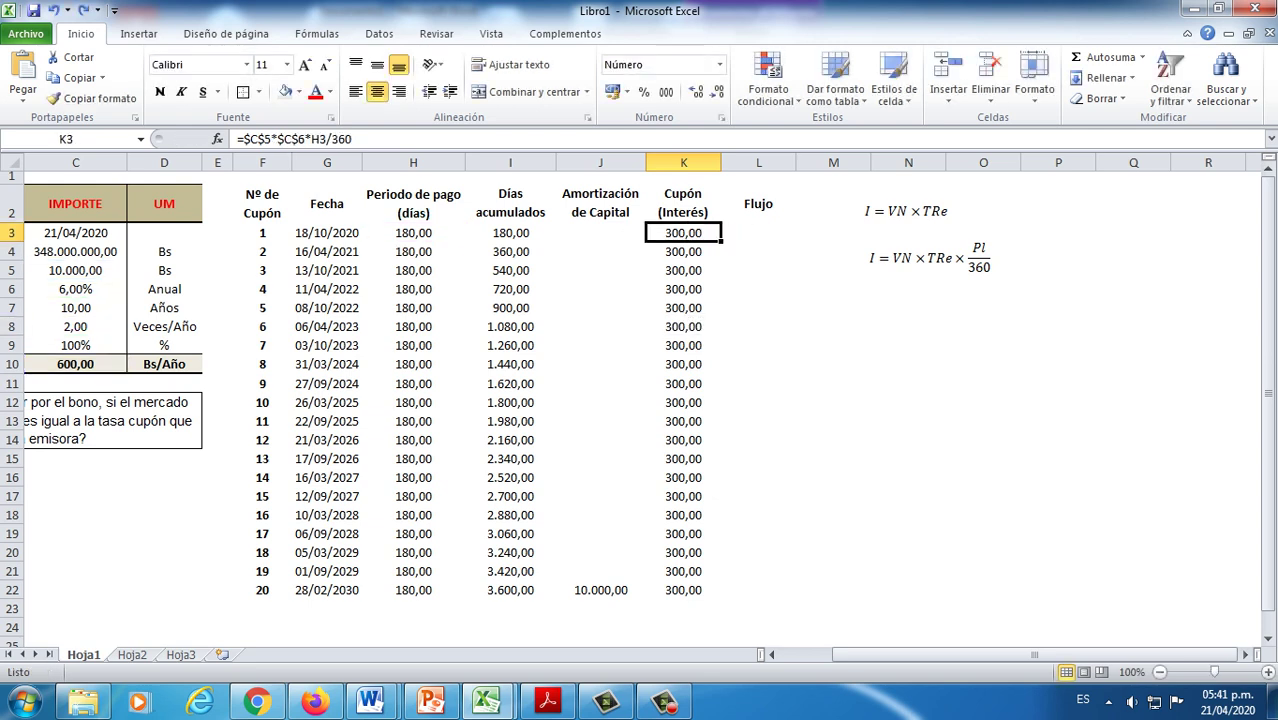
double_click(692, 252)
key("Escape")
double_click(689, 233)
key("Escape")
Step: Fill the interest formula =$C$10/$C$8 from K4 up into K3 for the first coupon
left_click(692, 252)
left_click_drag(720, 261, 698, 235)
left_click(692, 289)
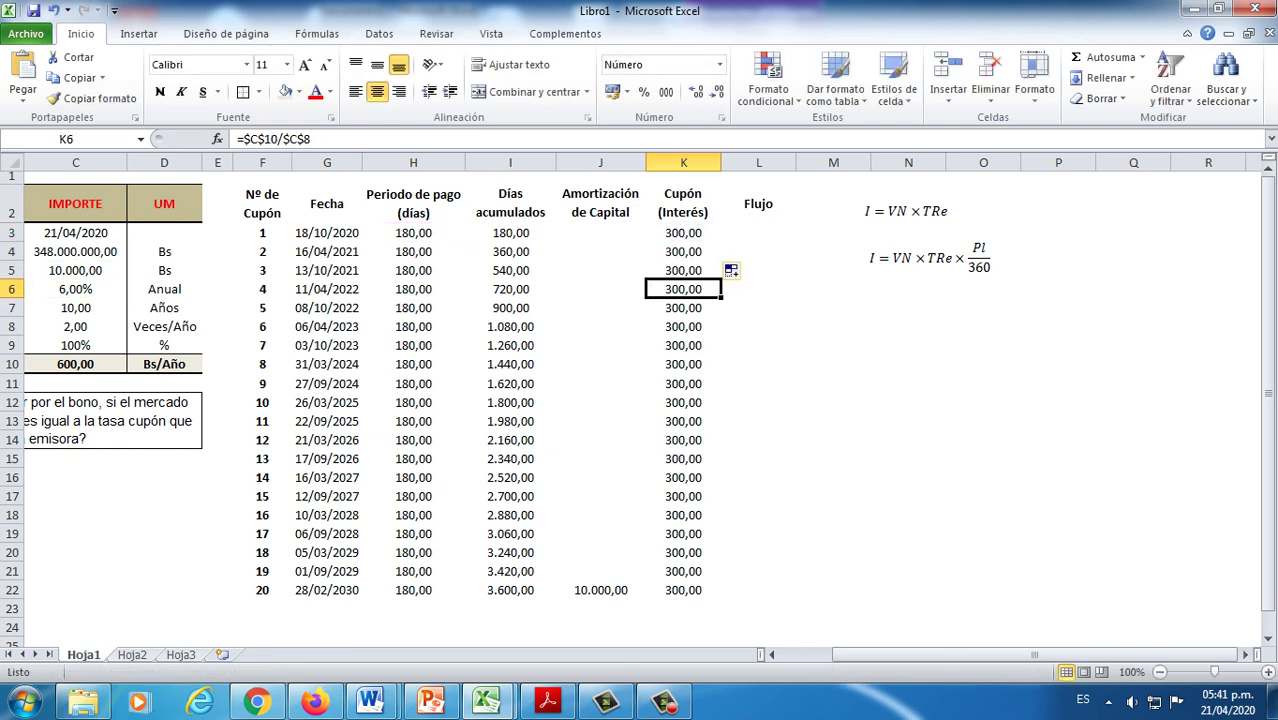
Step: Review the I = VN × TRe equation, the annual coupon formula in C10 and the first coupon's formula in K3
left_click_drag(820, 203, 1005, 203)
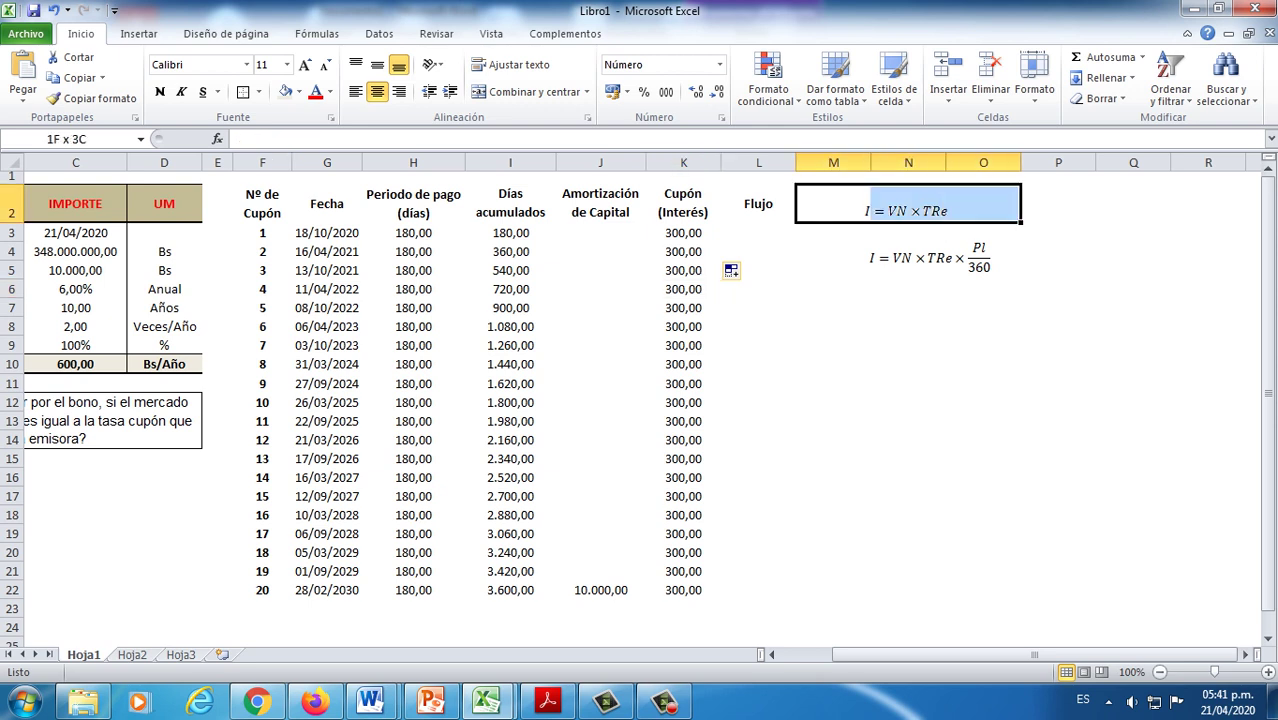
left_click(75, 364)
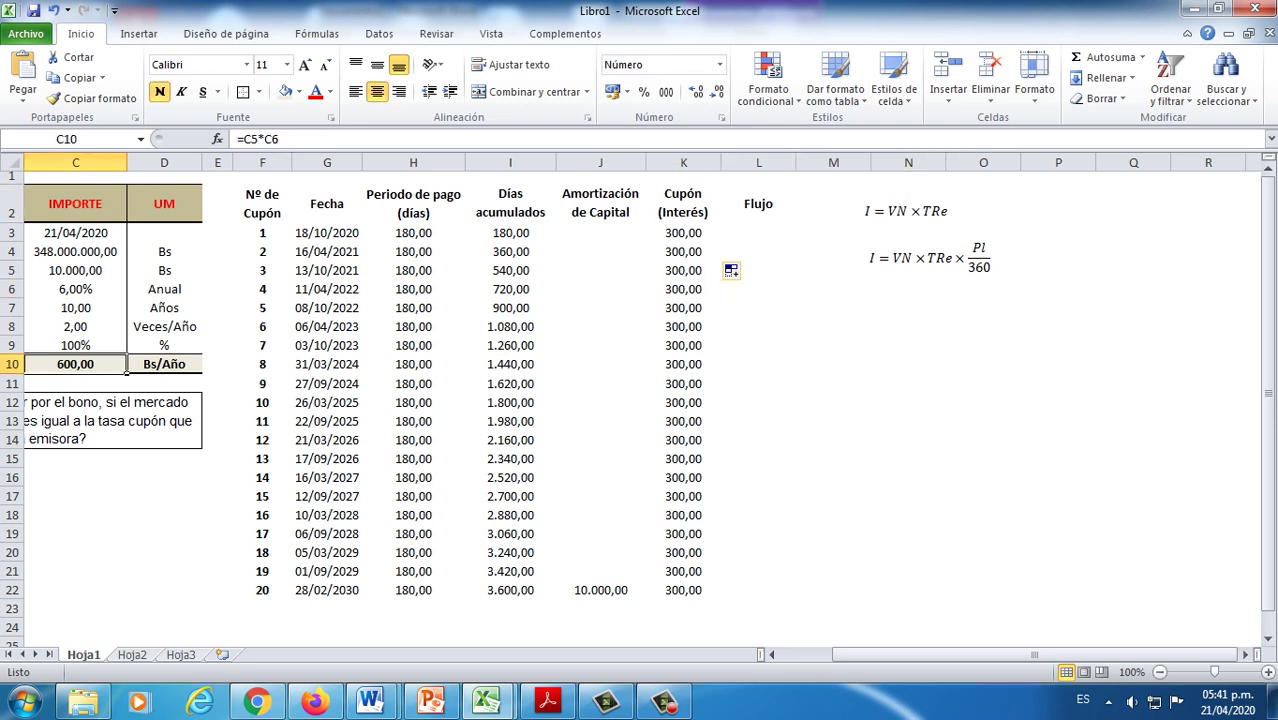
double_click(683, 232)
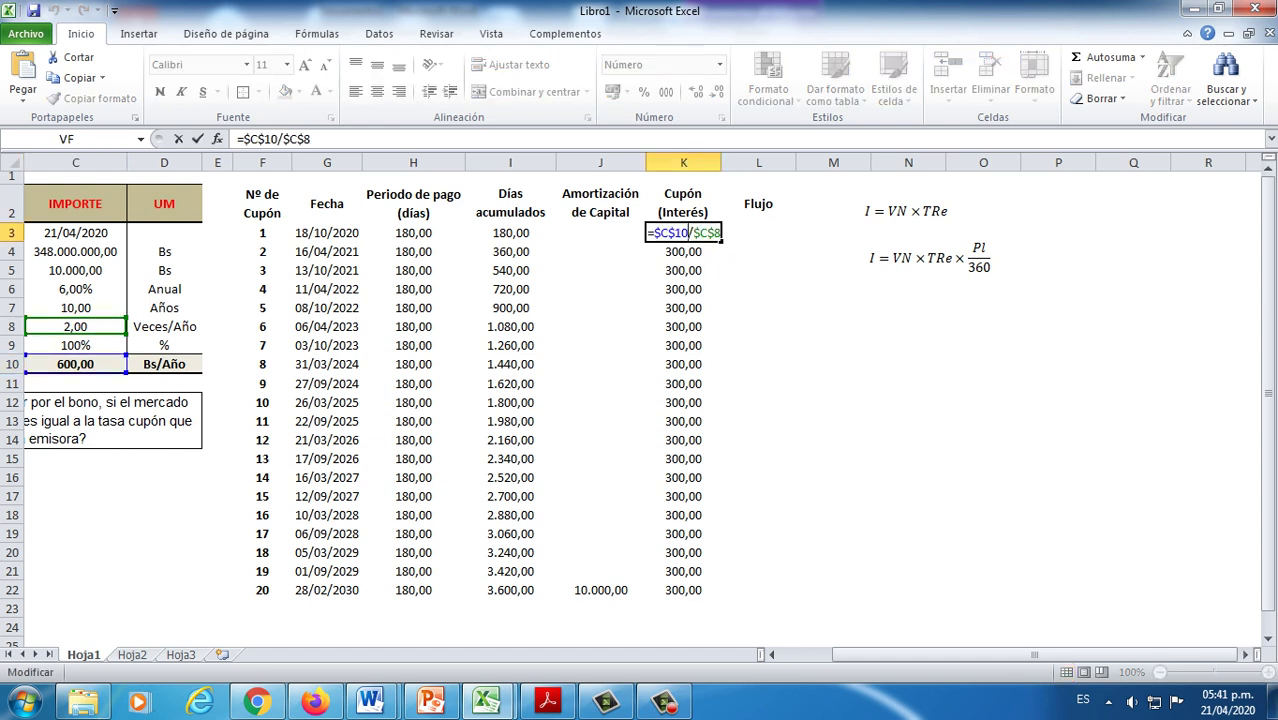
key("Escape")
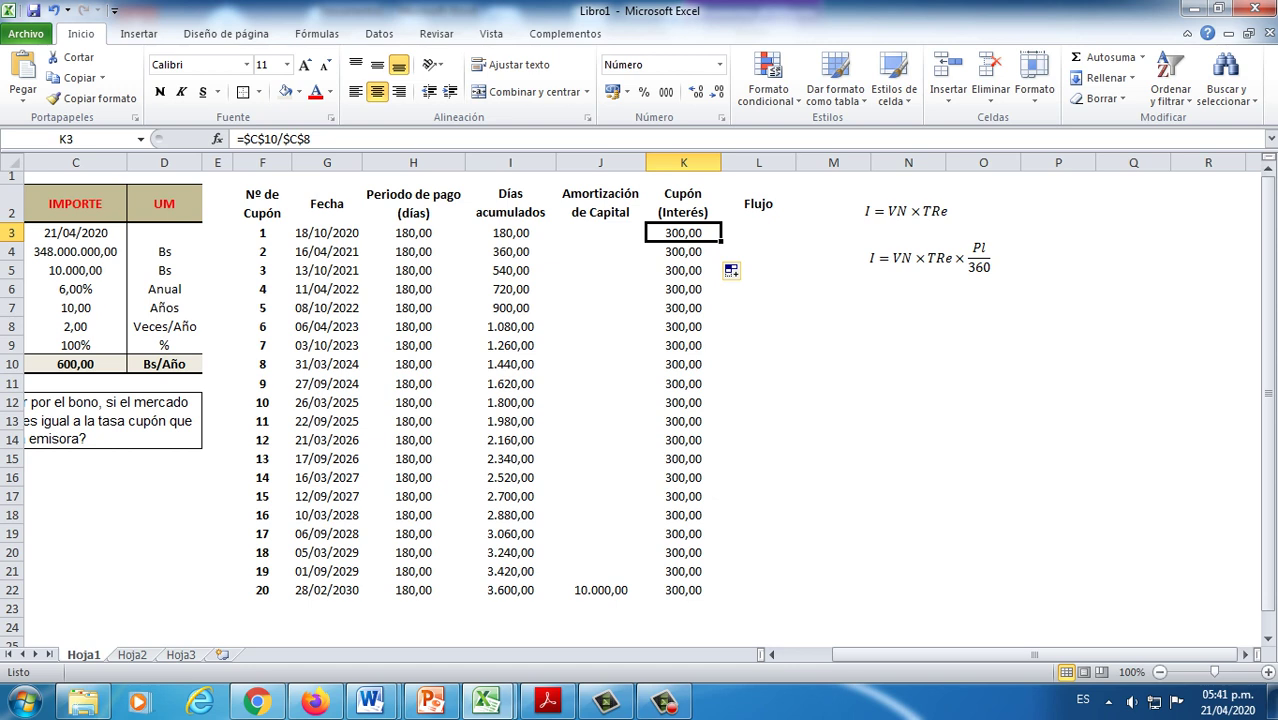
Step: Enter the first coupon's cash flow in L3 as capital amortization plus interest, =J3+K3
left_click(758, 232)
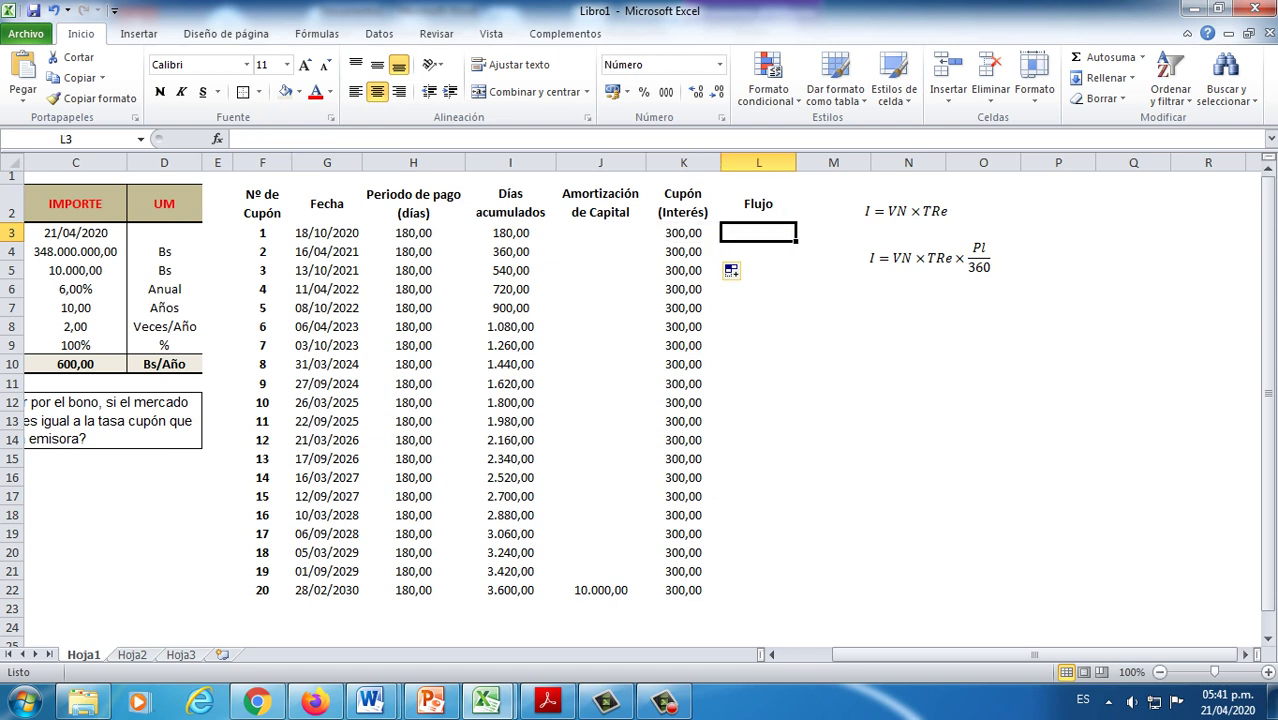
type("=")
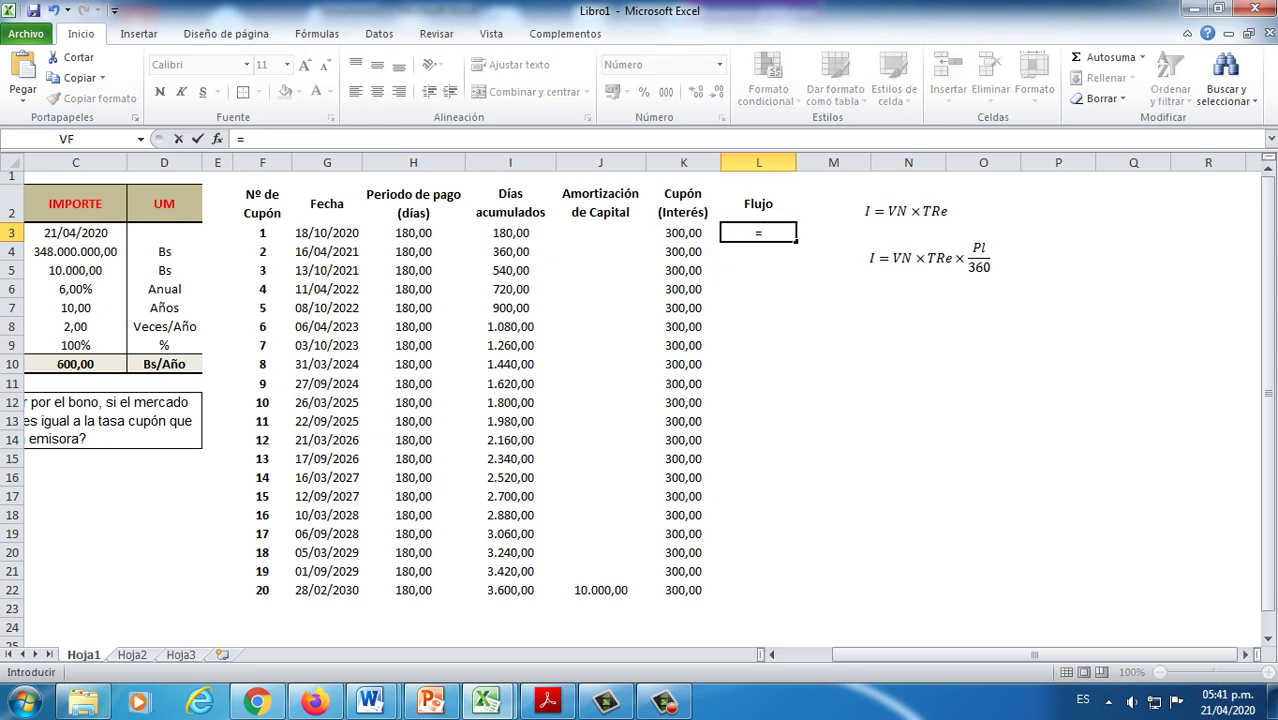
left_click(600, 232)
type("+")
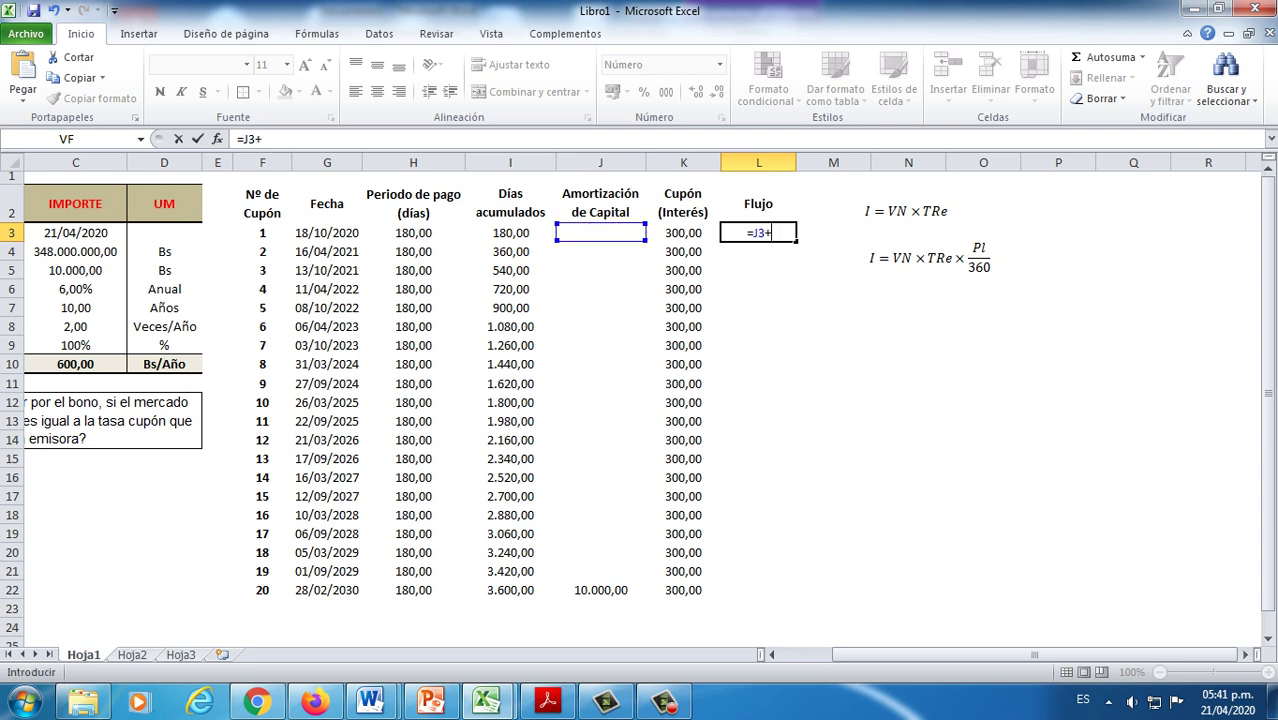
left_click(683, 232)
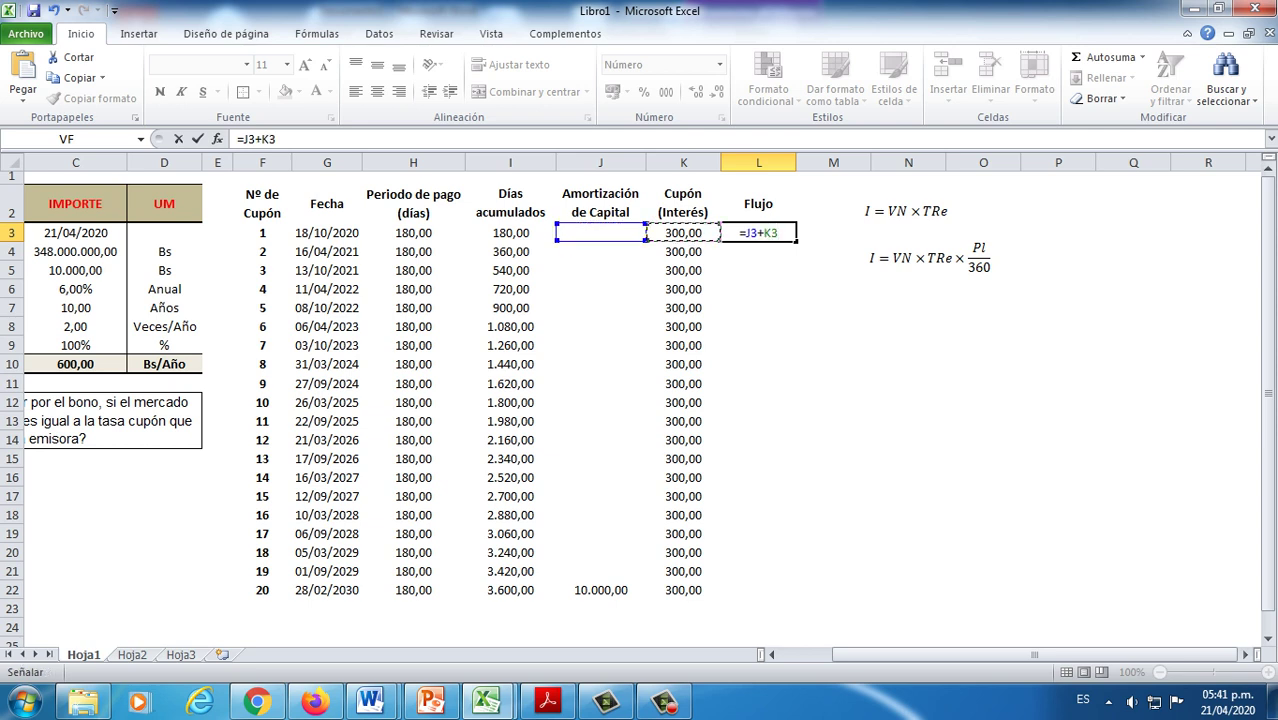
key("Return")
Step: Fill the Flujo formula from L3 down to L22 for all 20 coupons and select the last flow
left_click(758, 232)
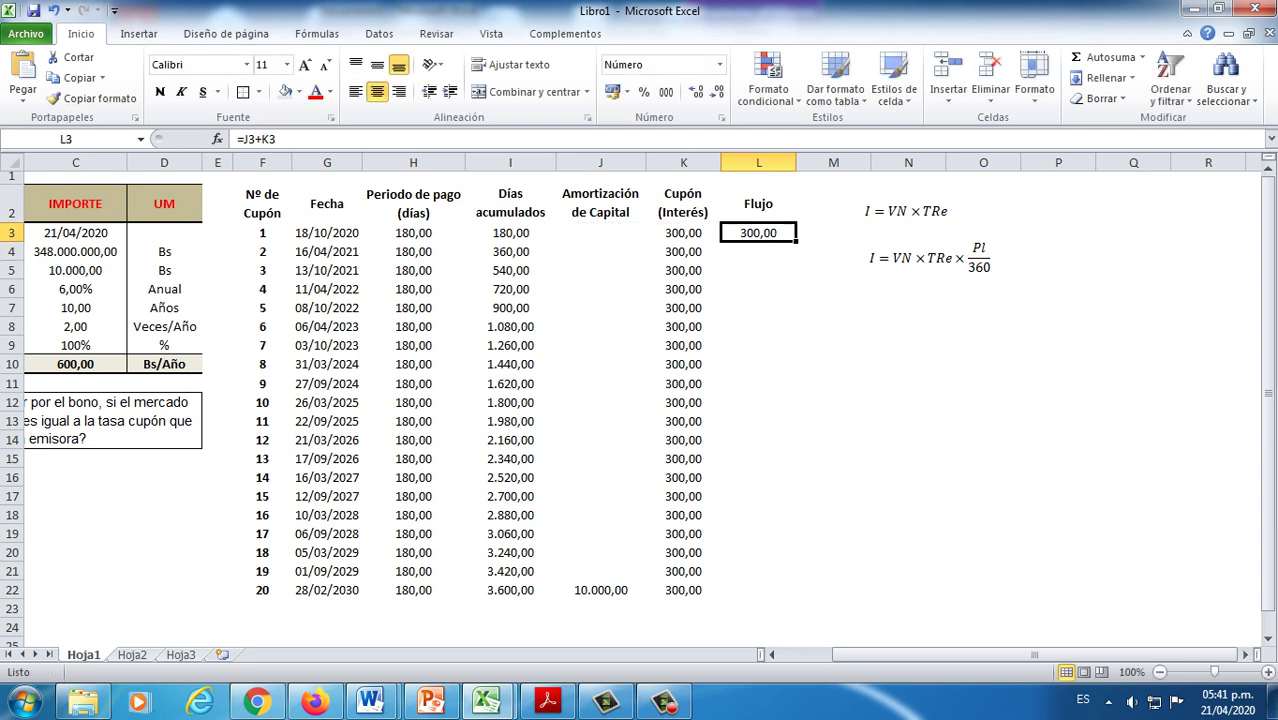
left_click_drag(796, 241, 796, 580)
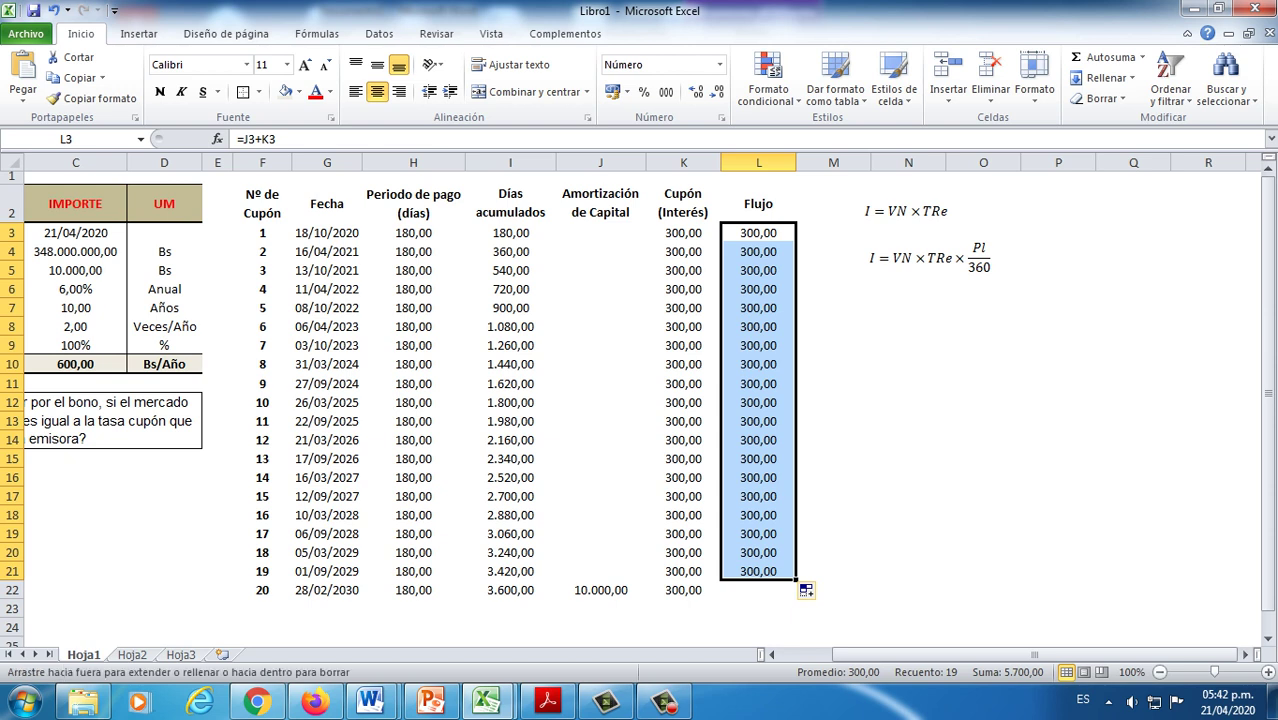
left_click_drag(796, 580, 796, 598)
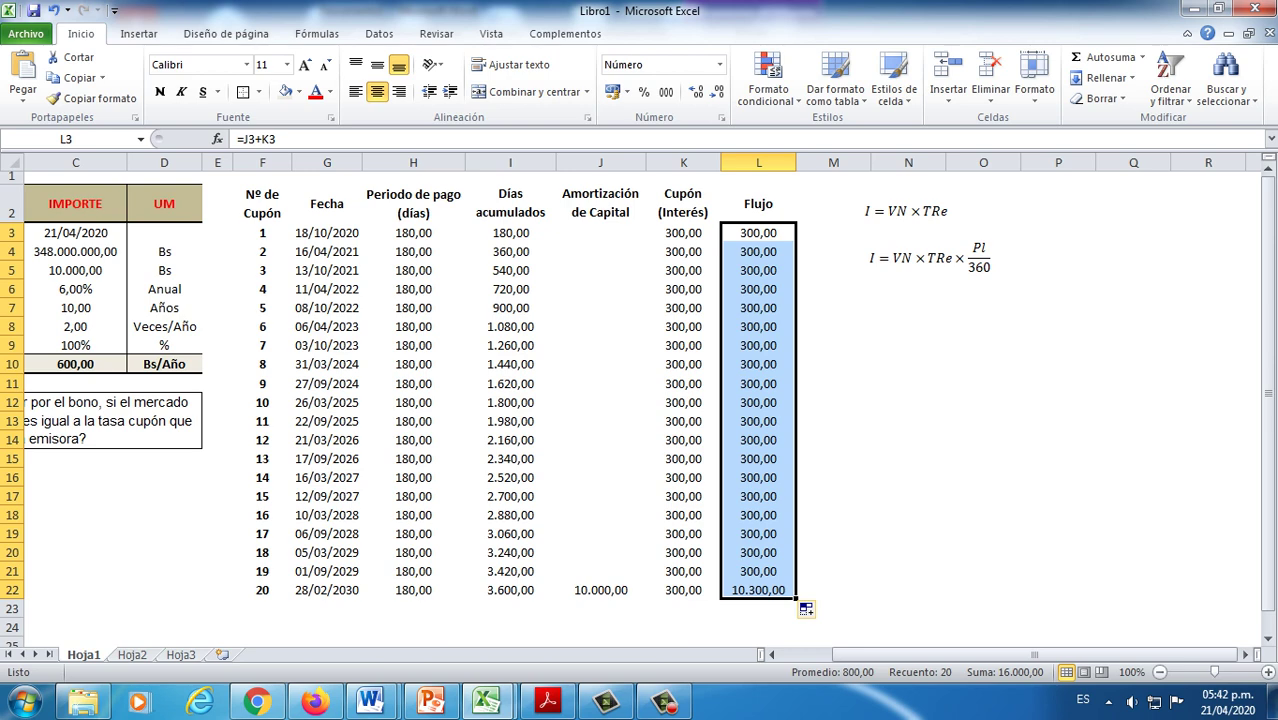
left_click(758, 590)
scroll(758, 590, "down", 2)
scroll(758, 590, "up", 2)
scroll(758, 590, "down", 1)
scroll(758, 590, "up", 1)
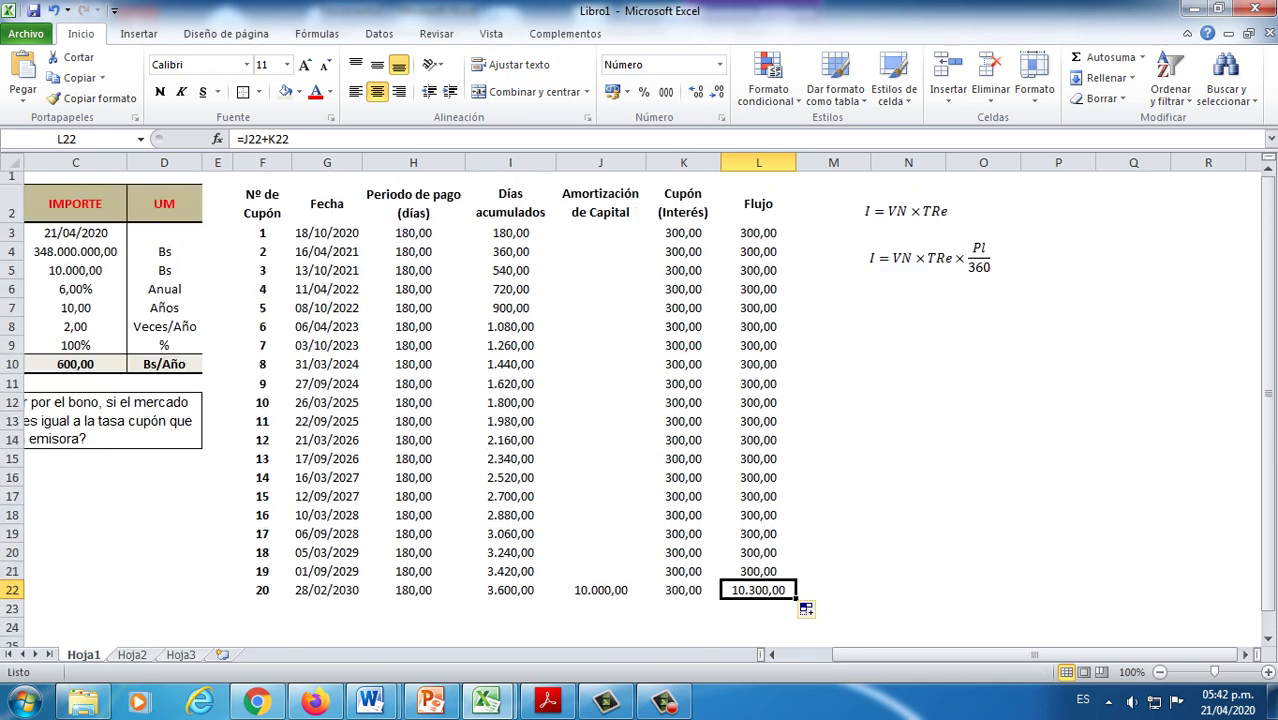
Step: Apply outside borders separately to columns G, H, I, J and K of the schedule, from row 2 to row 22
left_click(262, 203)
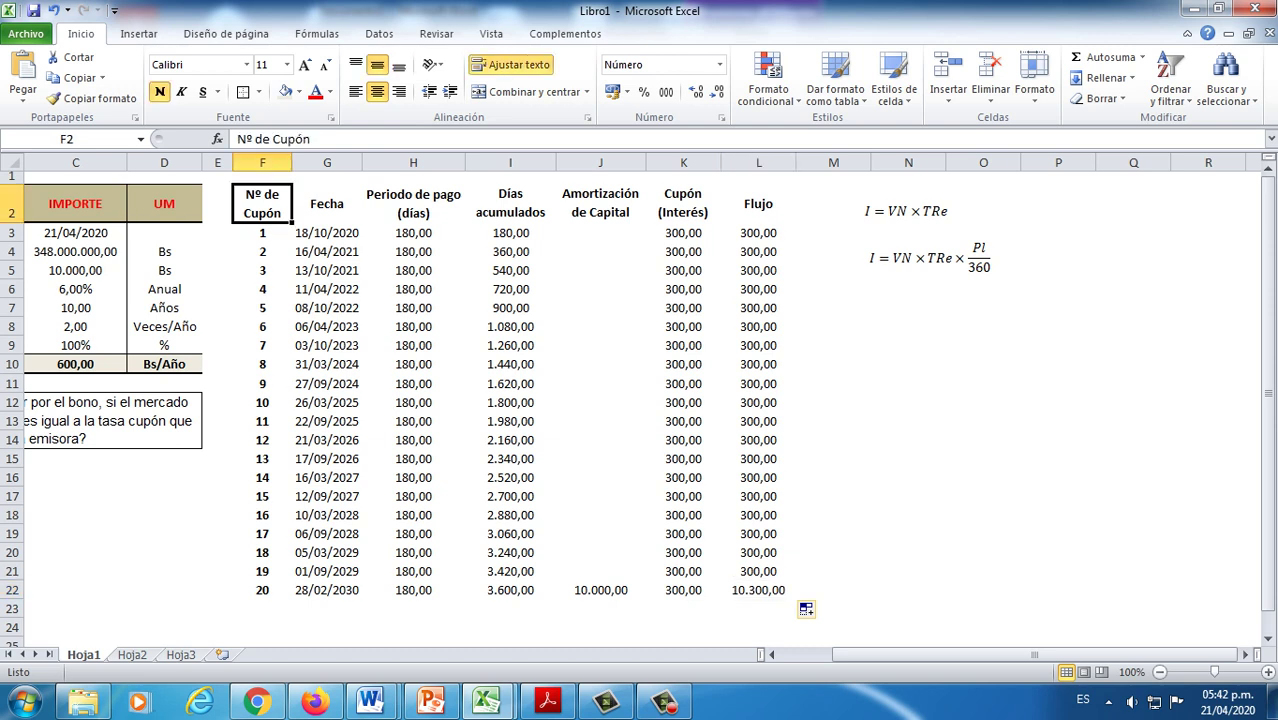
left_click_drag(326, 203, 326, 590)
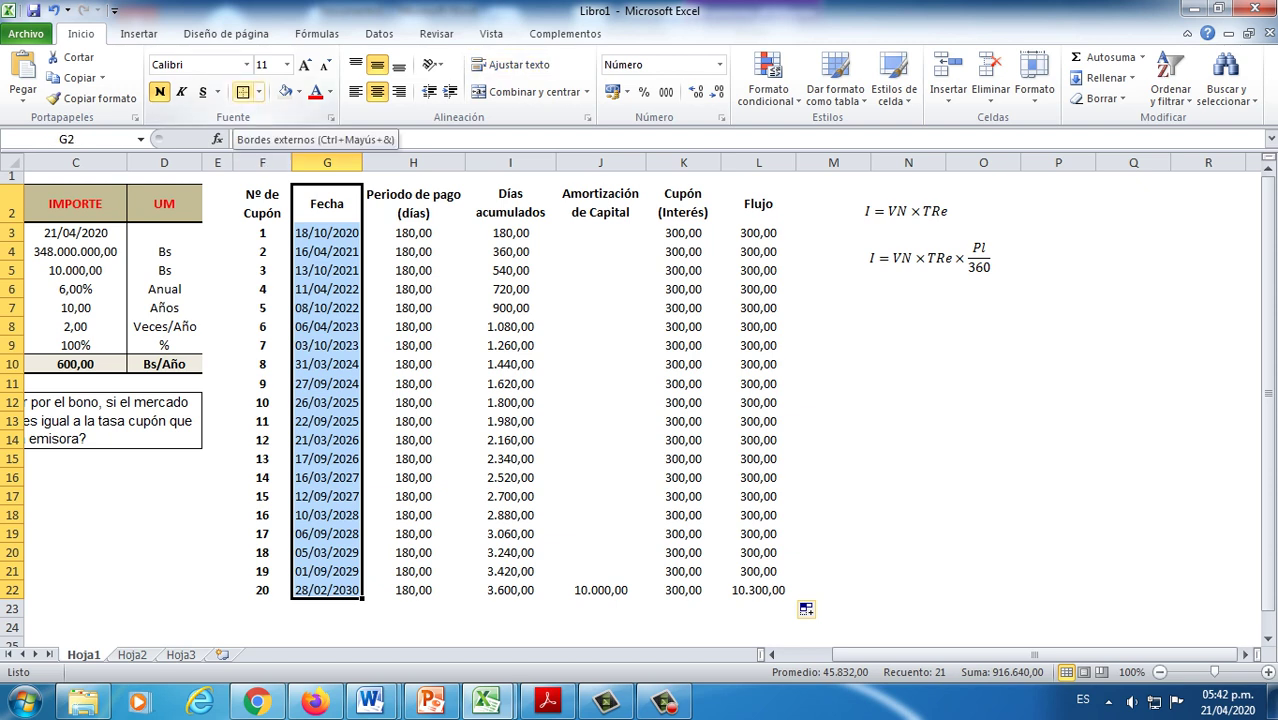
left_click(243, 91)
left_click_drag(413, 203, 413, 590)
left_click(243, 91)
left_click_drag(510, 203, 510, 590)
left_click(243, 91)
left_click_drag(600, 203, 600, 590)
left_click(243, 91)
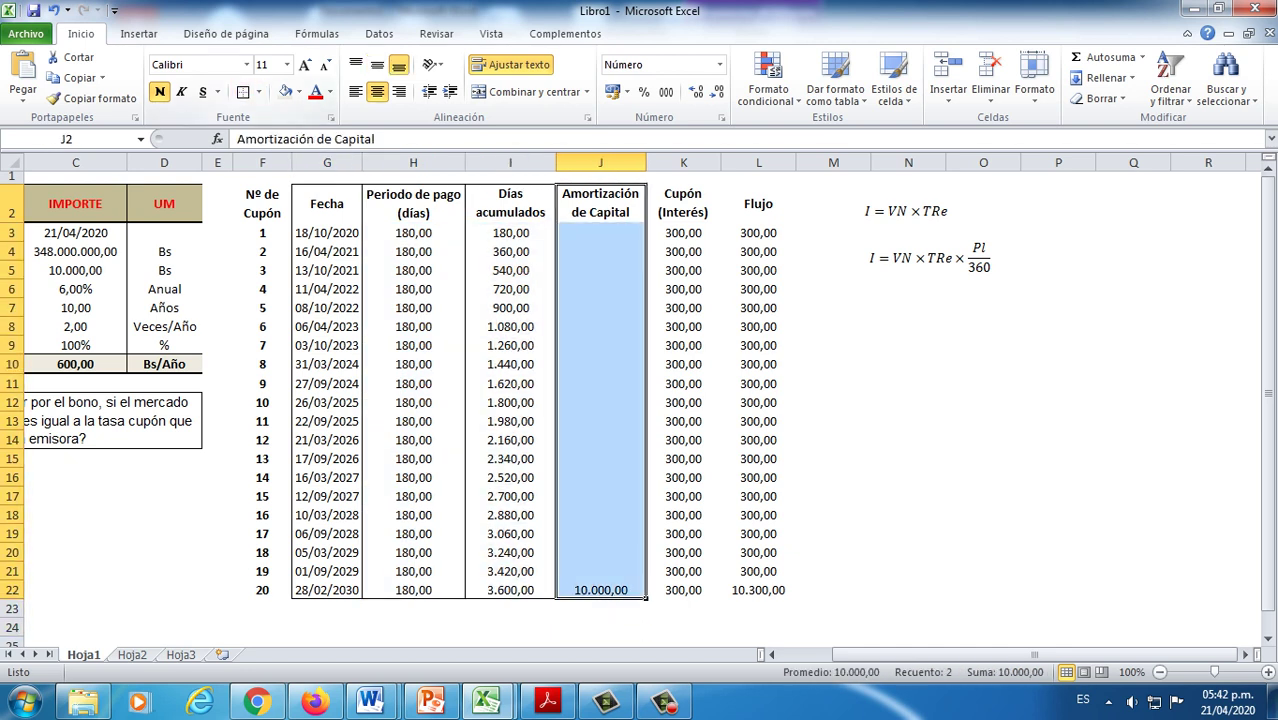
left_click_drag(683, 203, 683, 590)
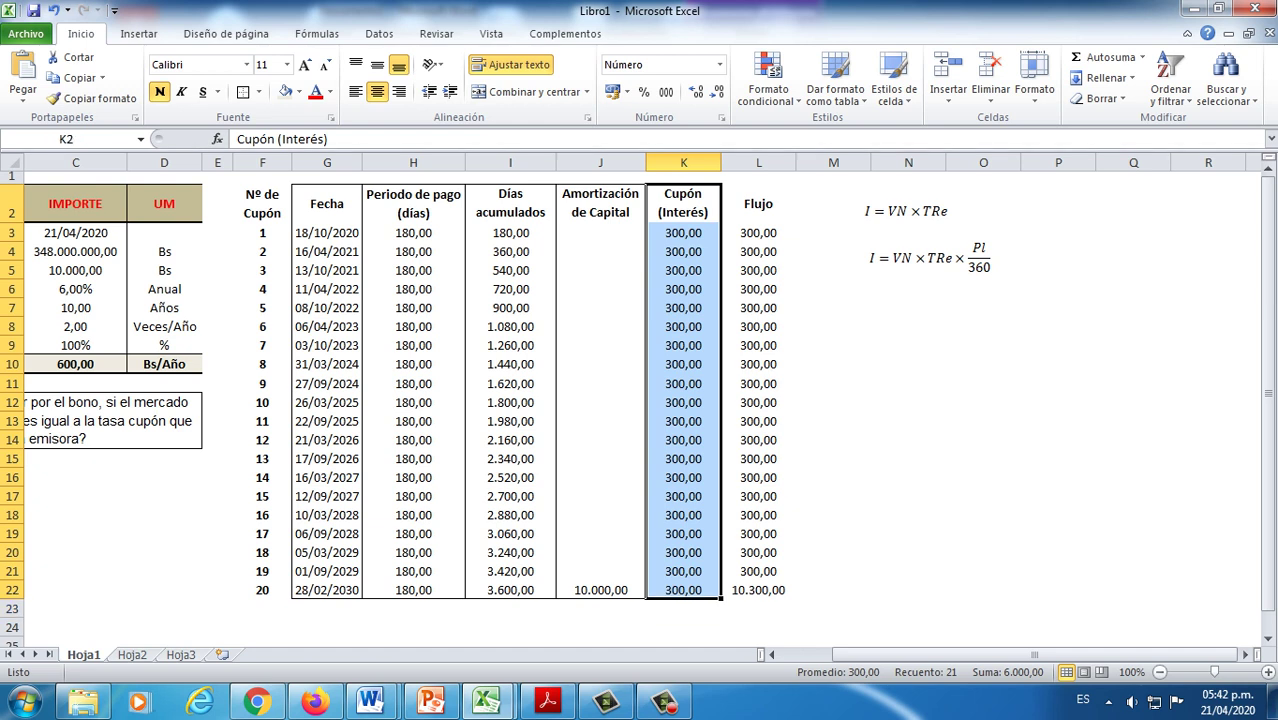
left_click(243, 91)
Step: Apply a top and thick bottom border to the header row F2:L2 and to the empty row F23:L23
left_click_drag(262, 203, 758, 203)
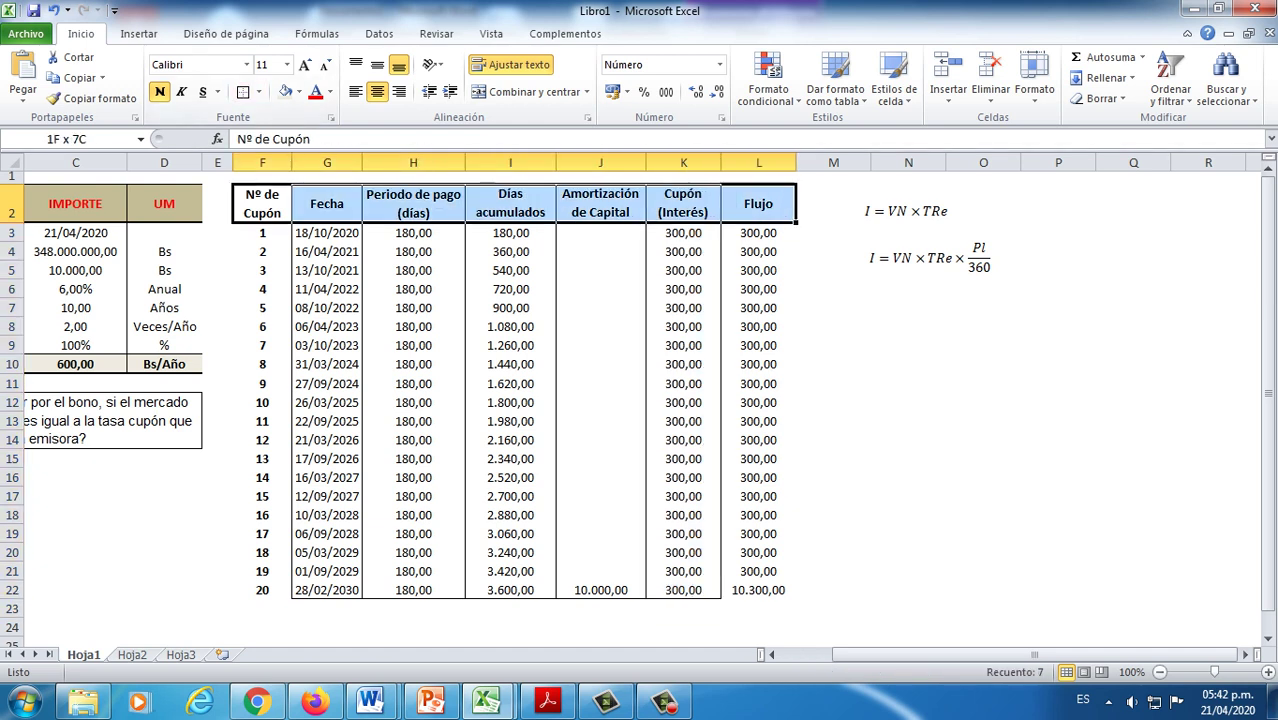
left_click(258, 91)
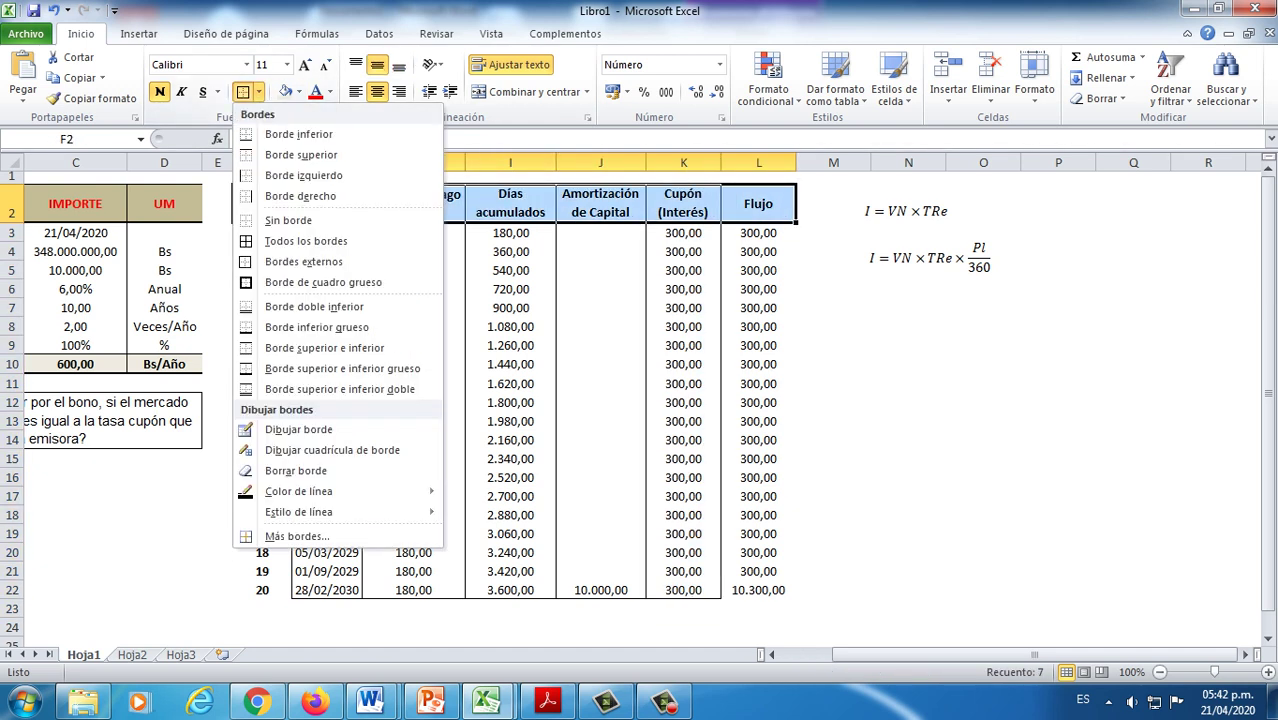
left_click(340, 368)
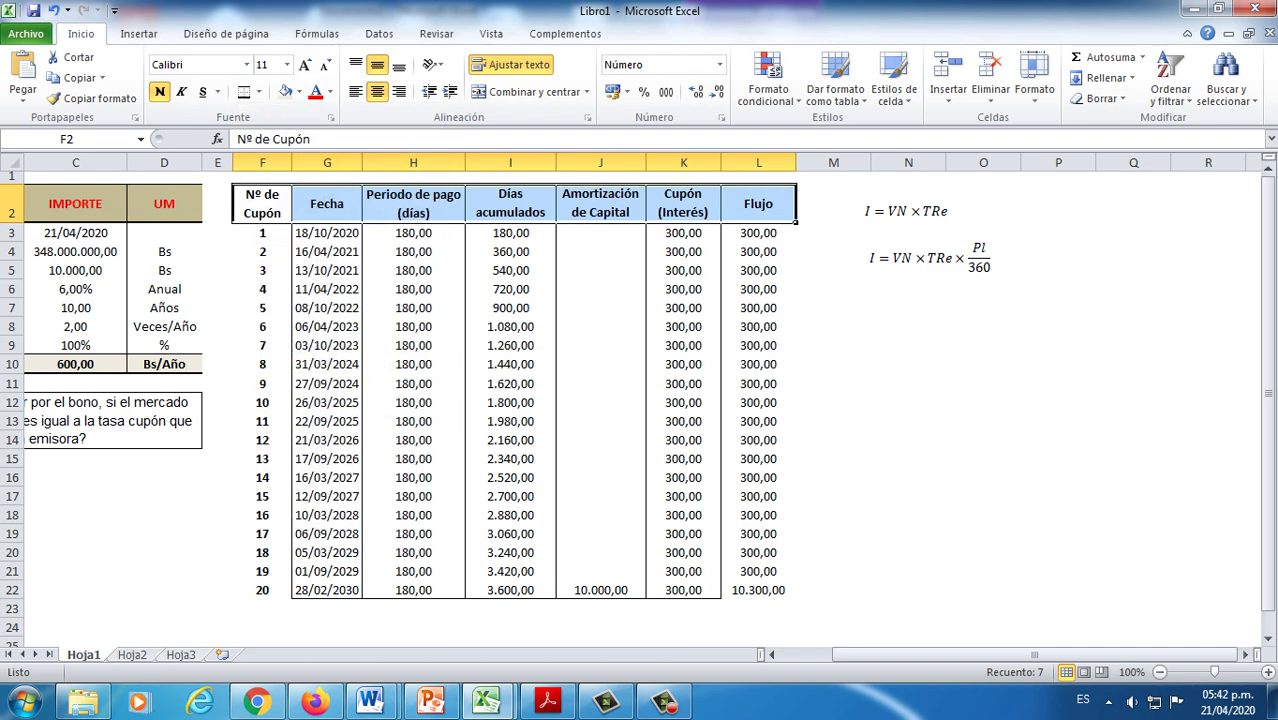
left_click_drag(262, 608, 758, 608)
left_click(244, 92)
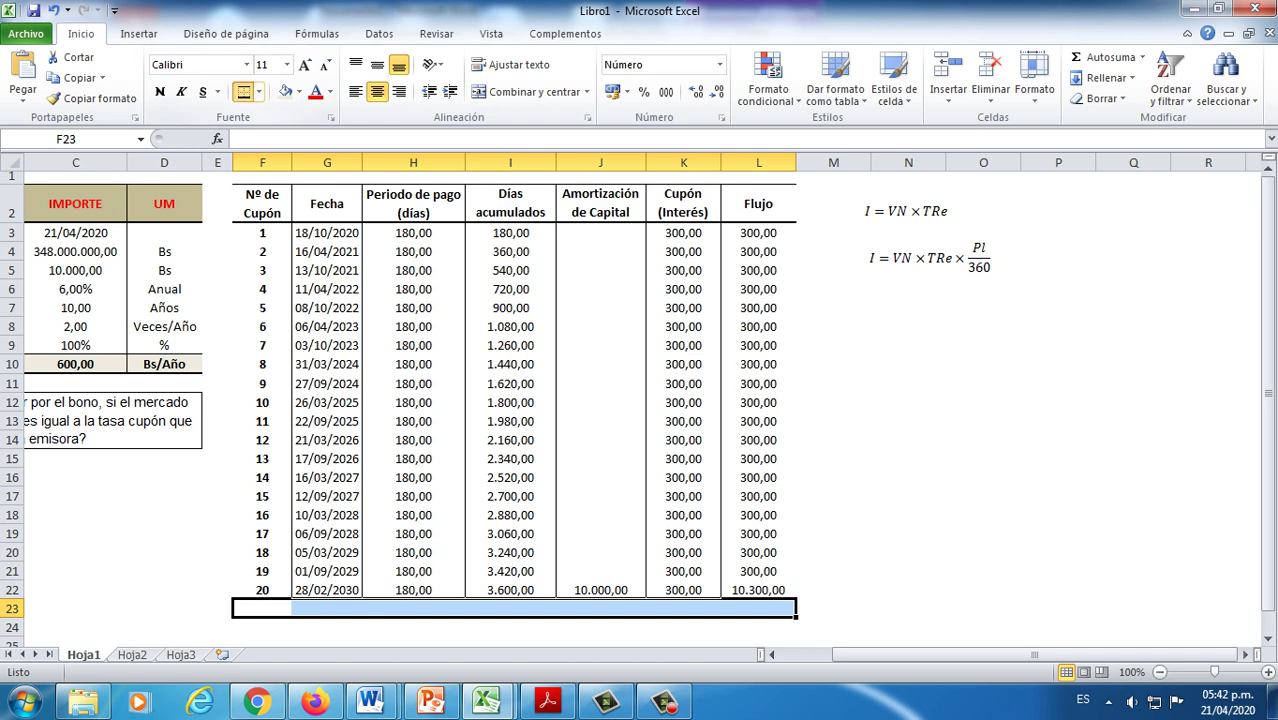
left_click(834, 515)
Step: Extend the Fecha column's outside borders to cover G2:G23
left_click_drag(326, 203, 326, 608)
left_click(258, 91)
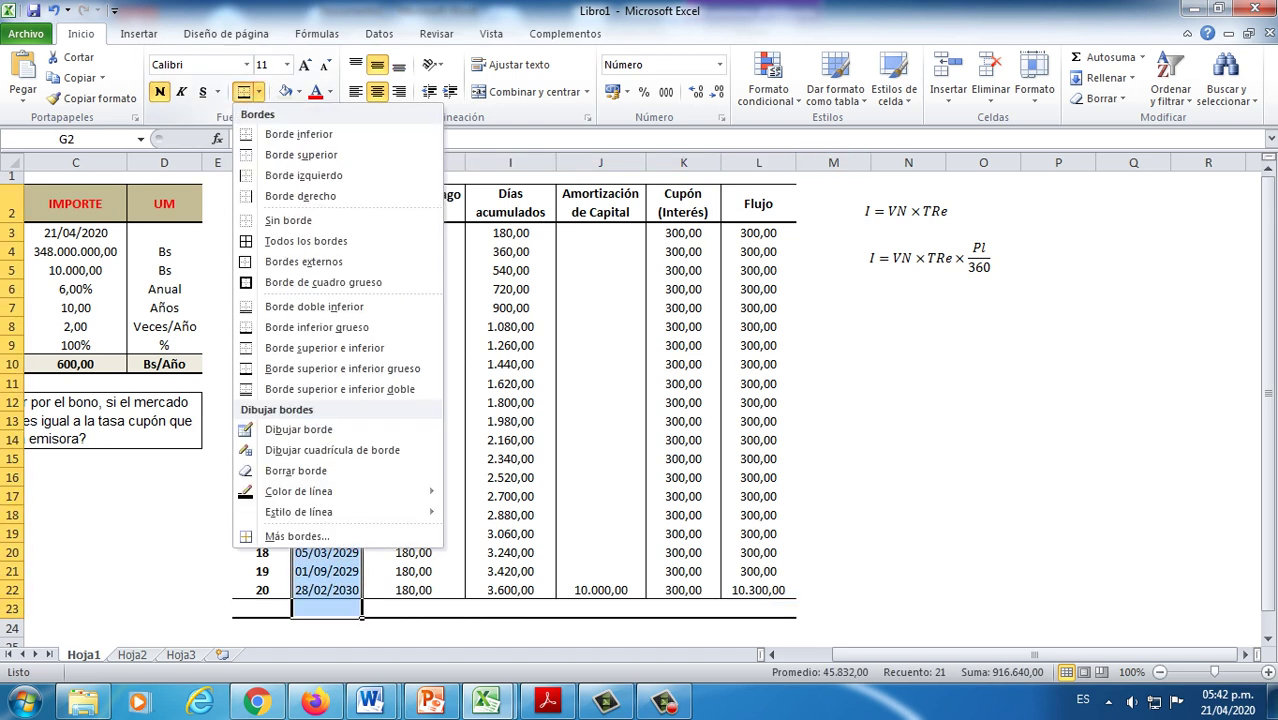
left_click(303, 261)
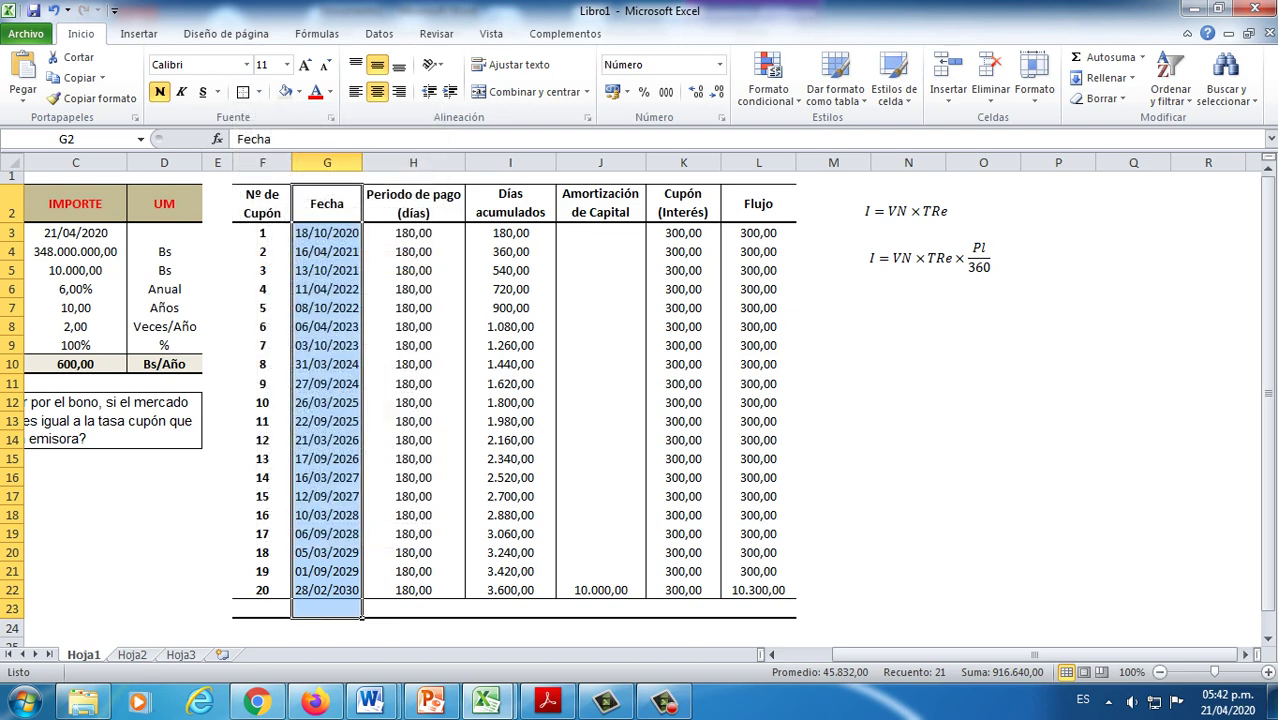
left_click(663, 703)
left_click(758, 383)
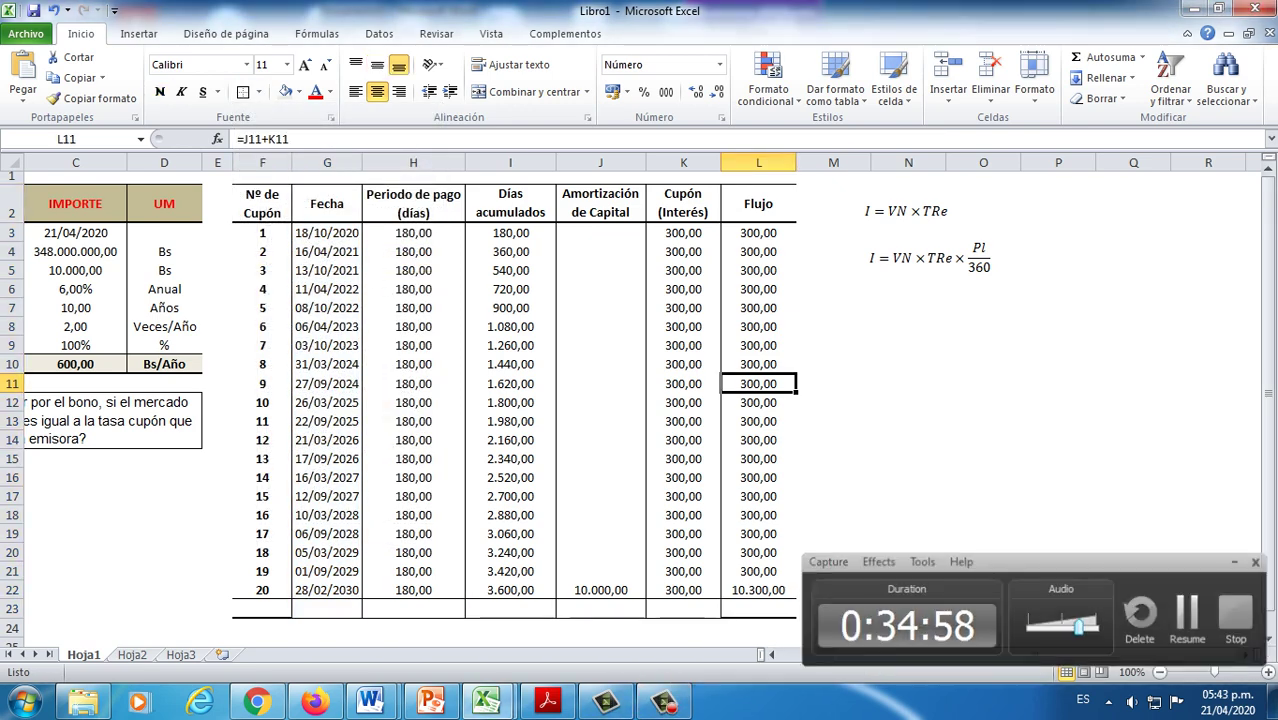
Step: Reapply the top and thick bottom border to the closing row F23:L23 of the schedule
left_click_drag(262, 608, 758, 608)
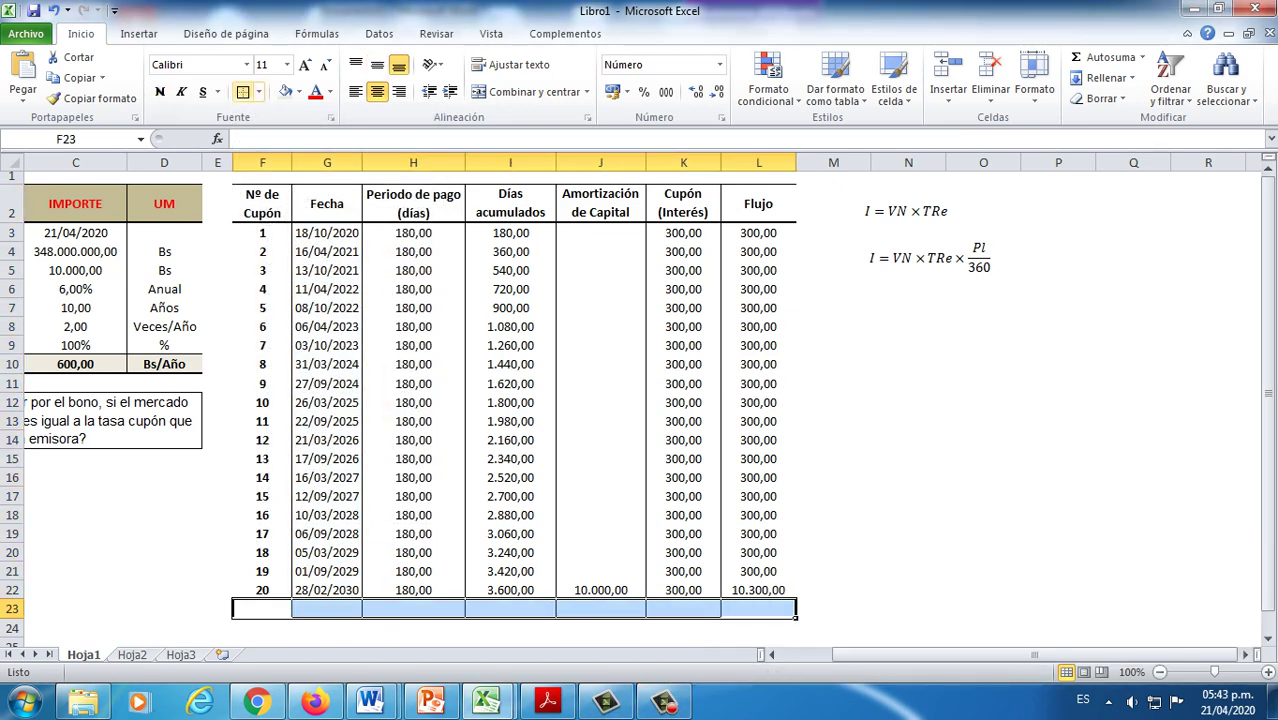
left_click(258, 91)
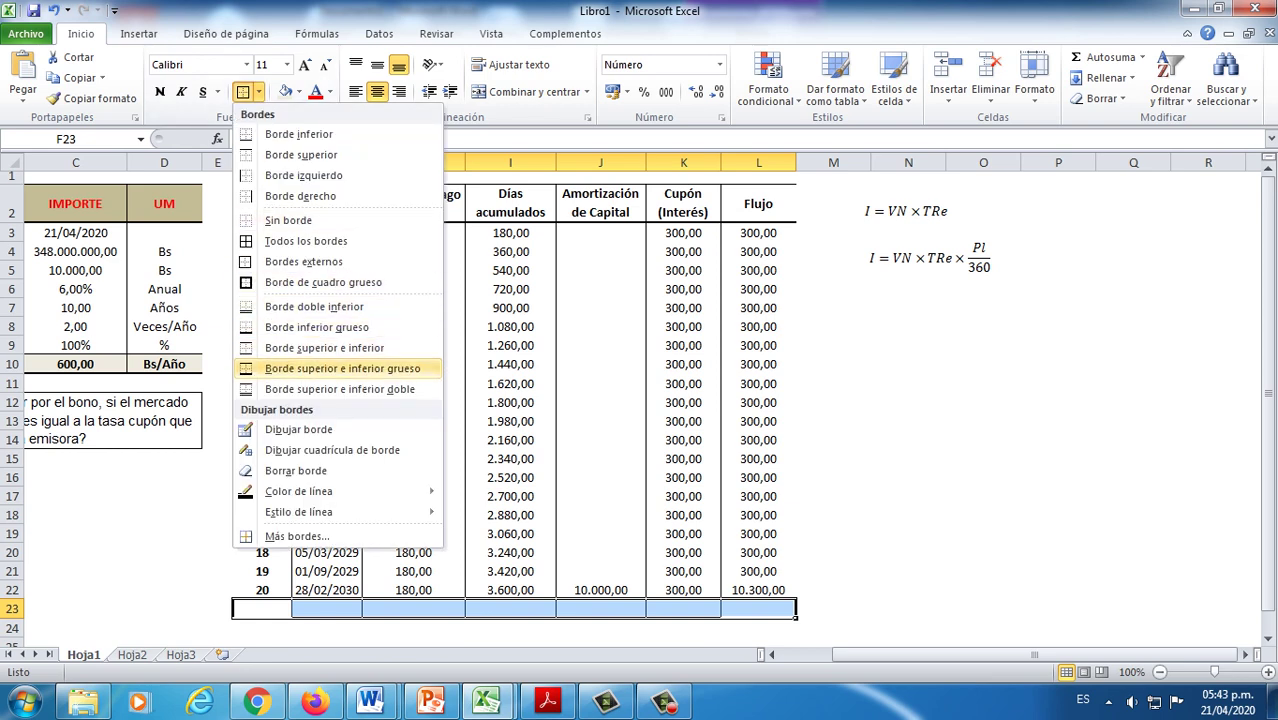
left_click(342, 368)
left_click(683, 440)
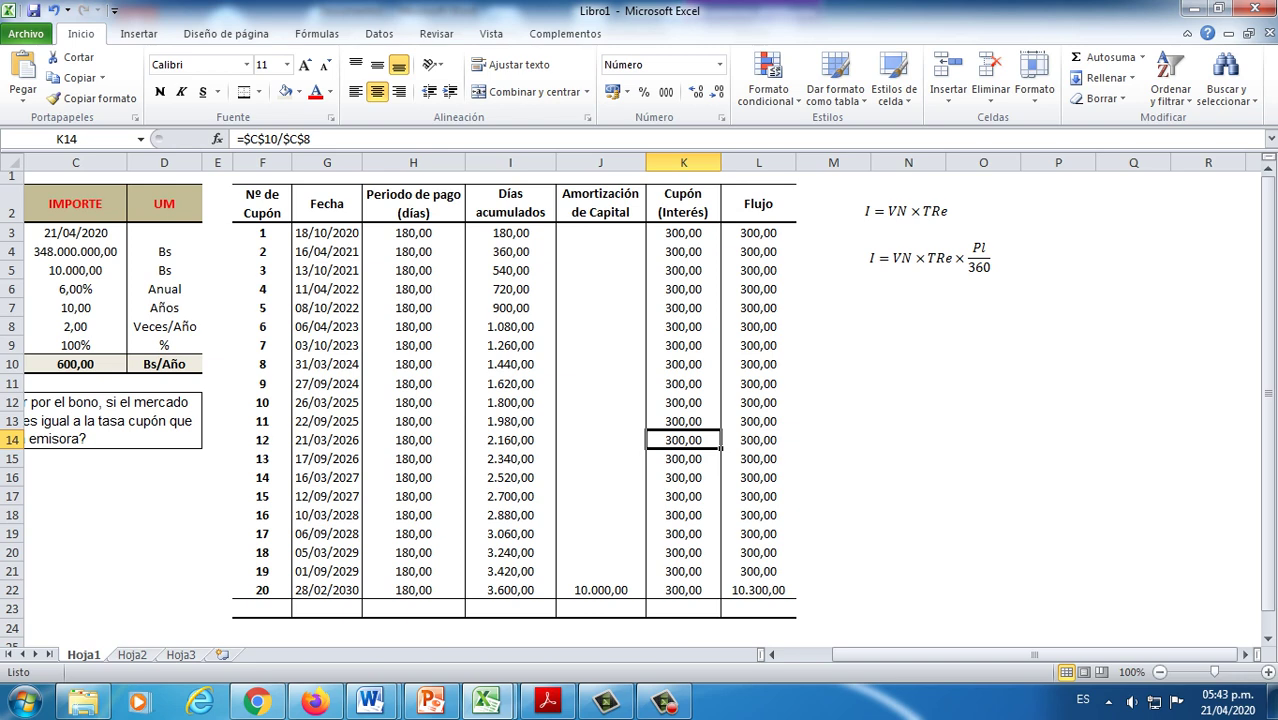
left_click_drag(1035, 654, 980, 654)
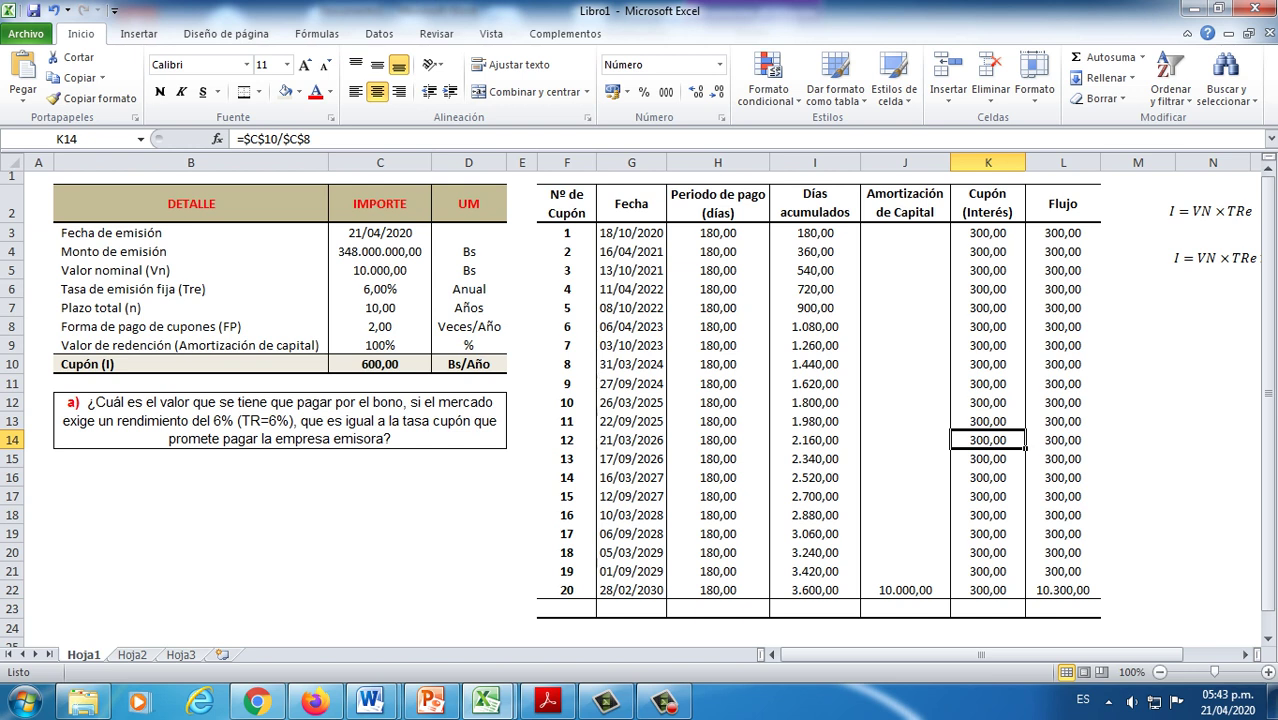
Step: Fill the schedule's header row F2:L2 and its closing row F23:L23 with light blue
left_click_drag(566, 203, 1063, 203)
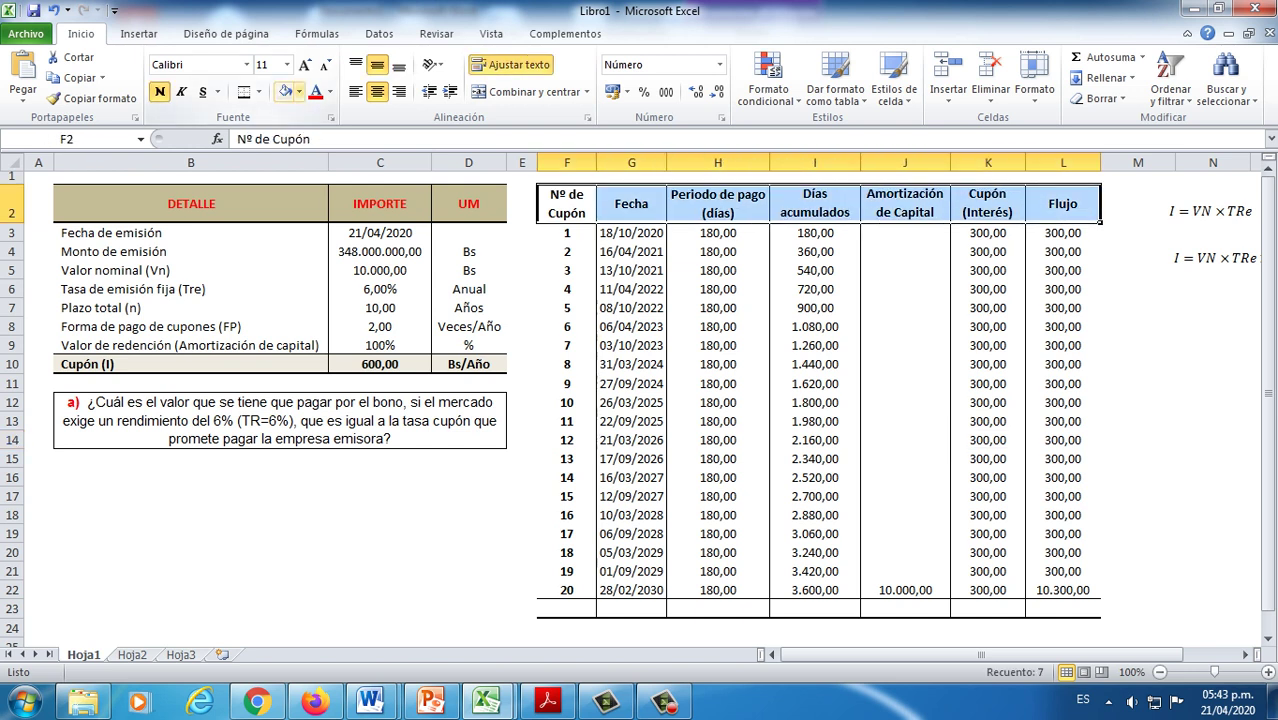
left_click(298, 91)
left_click(410, 145)
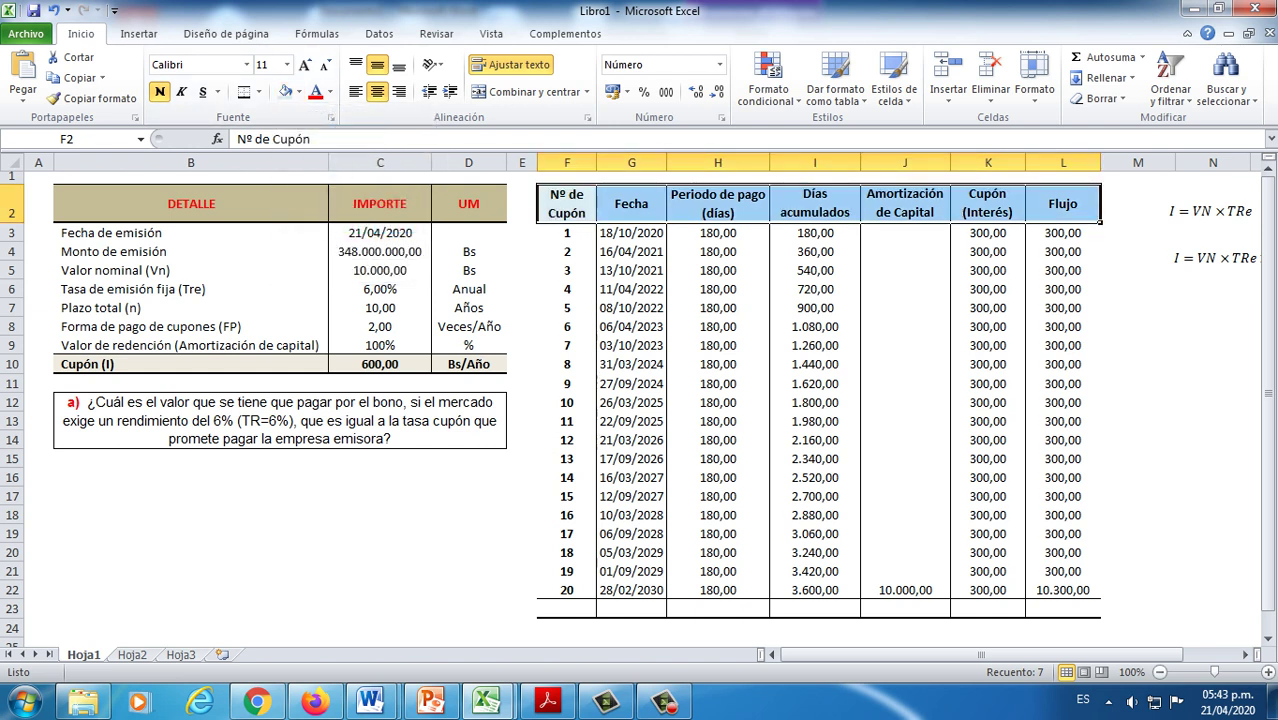
left_click_drag(566, 608, 1063, 608)
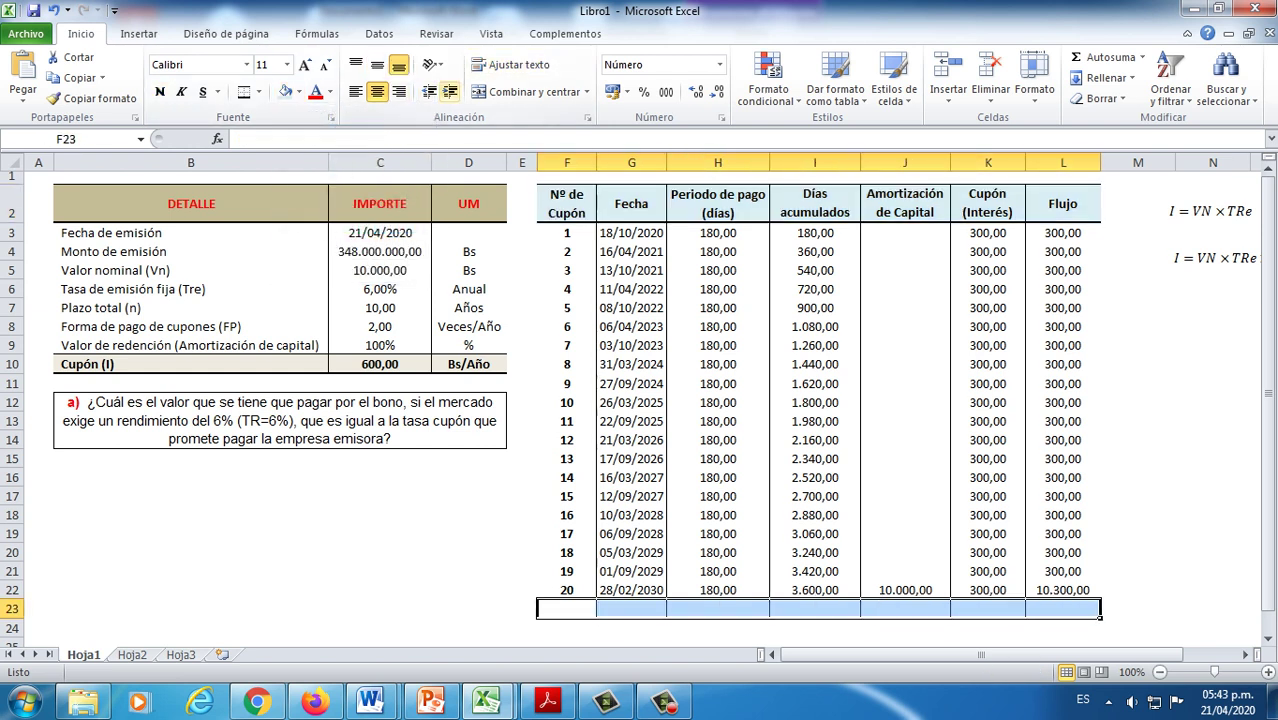
left_click(285, 91)
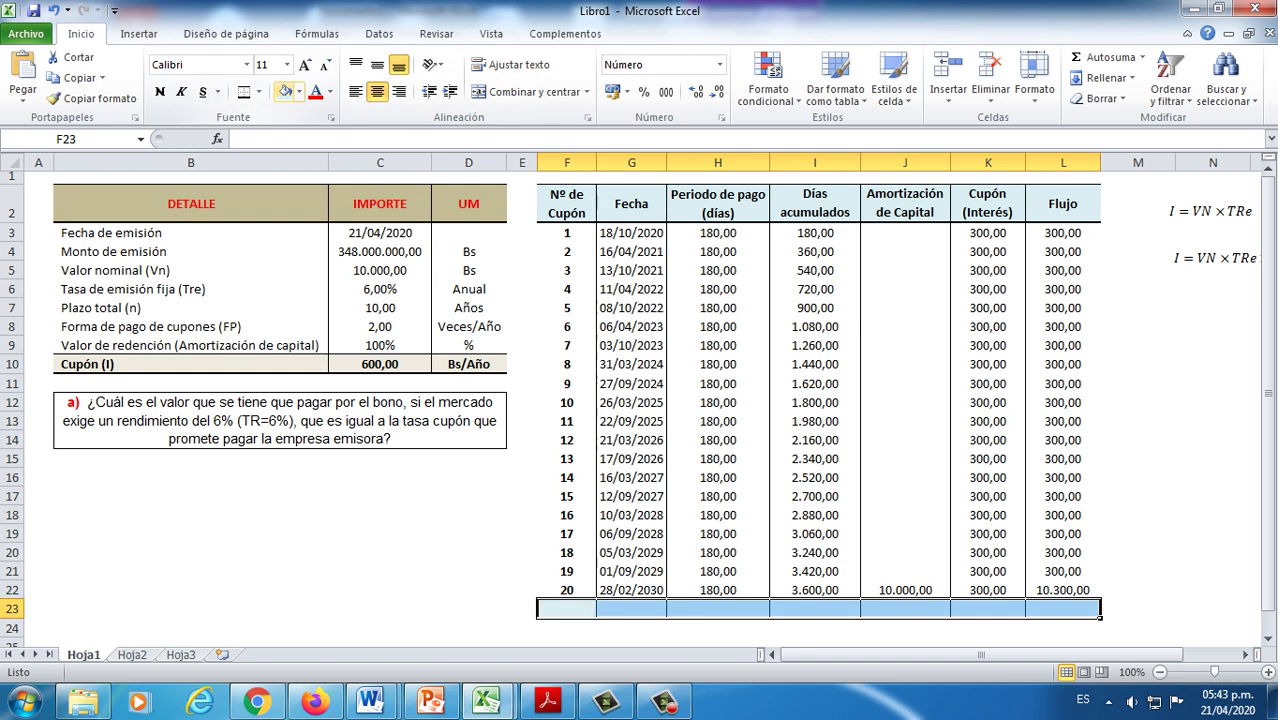
left_click_drag(566, 203, 1100, 221)
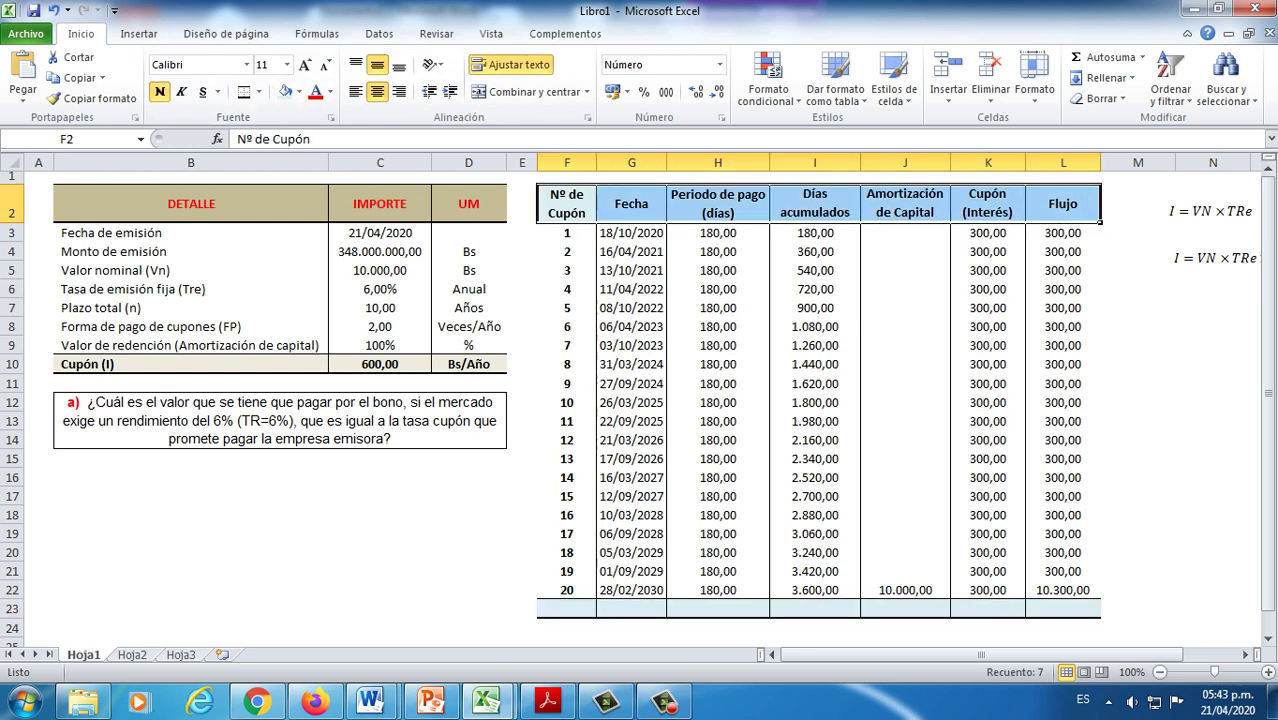
Step: Copy the DETALLE, IMPORTE and UM header row B2:D2 to B16, below question a)
left_click_drag(191, 203, 468, 205)
key("ctrl+c")
left_click(191, 477)
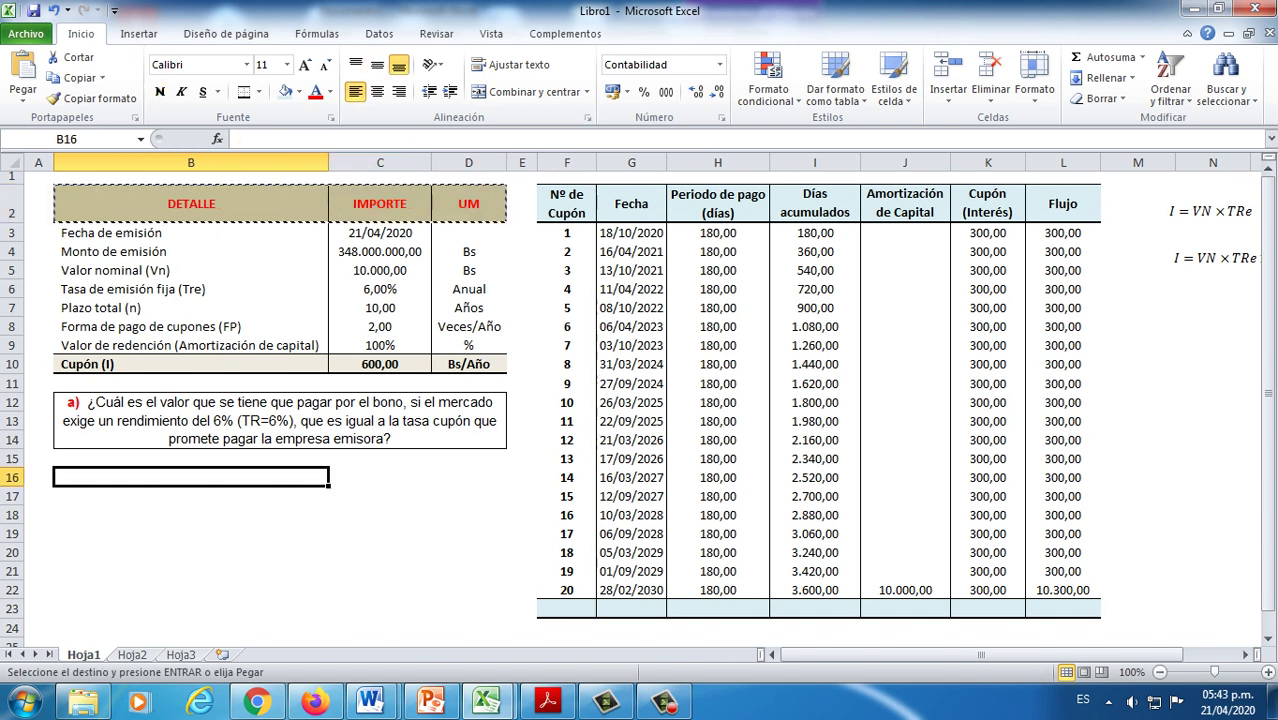
key("ctrl+v")
key("Down")
key("Down")
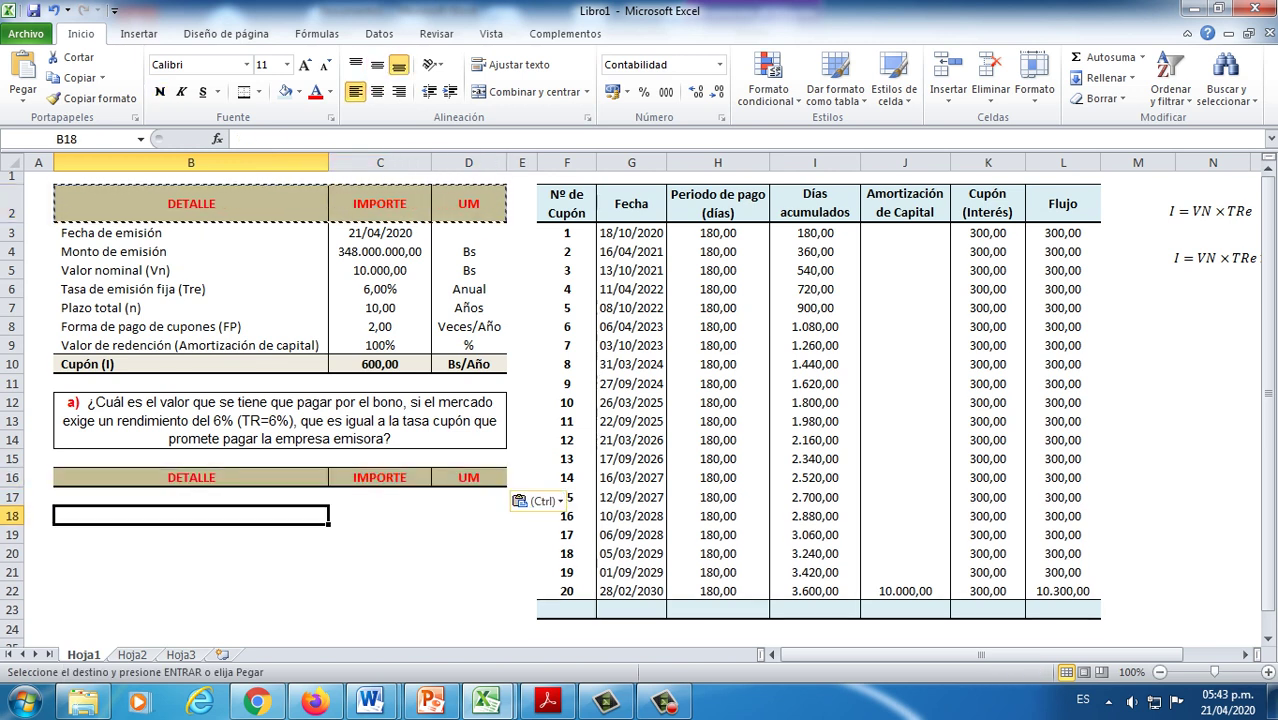
left_click(191, 497)
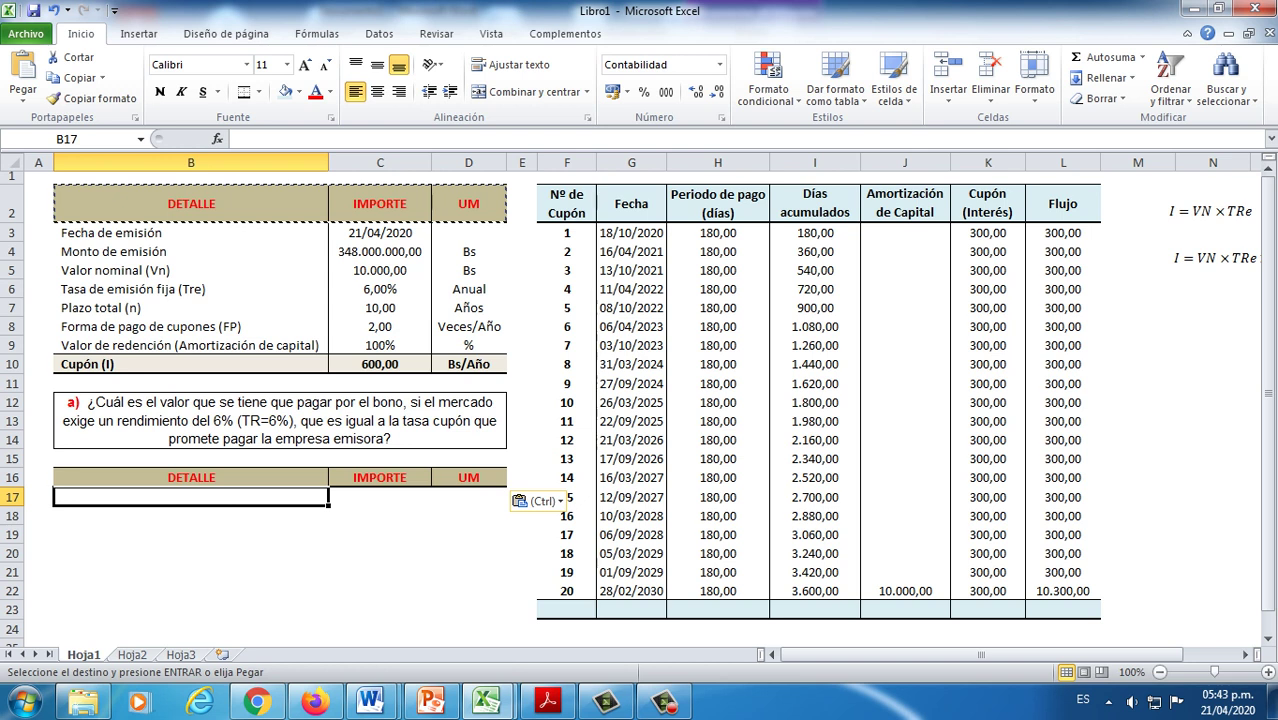
left_click(280, 420)
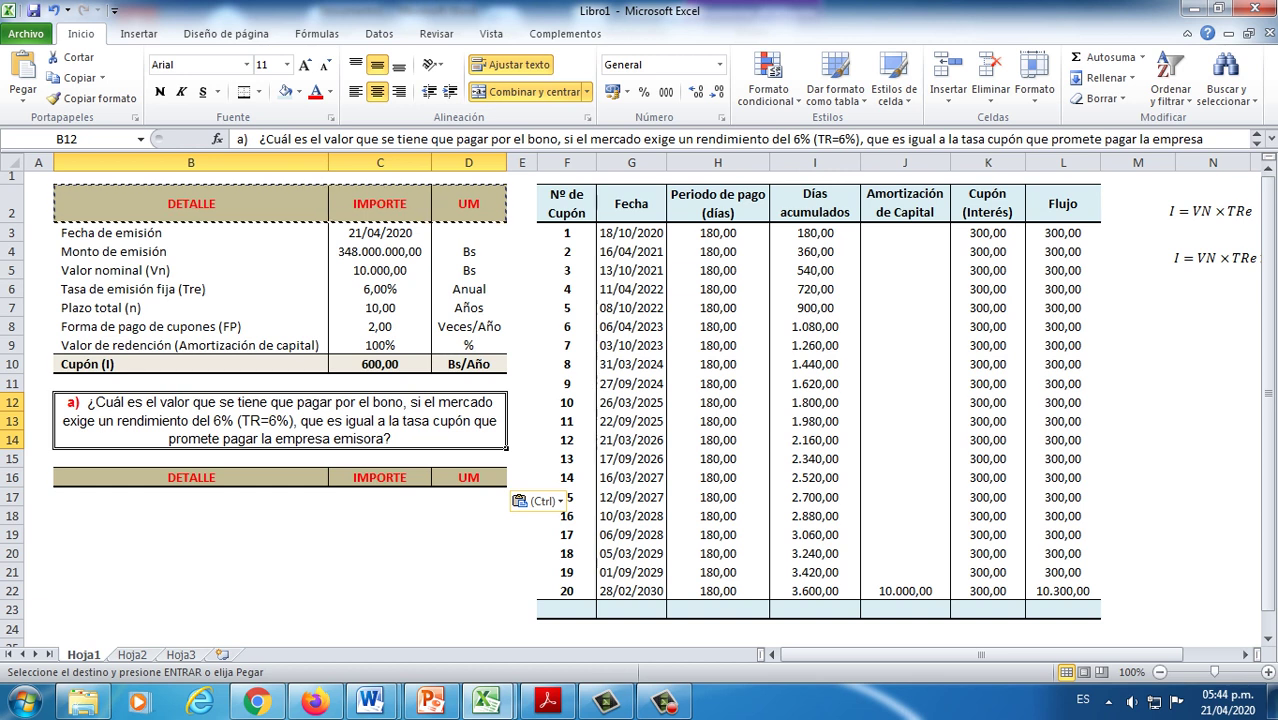
left_click(190, 497)
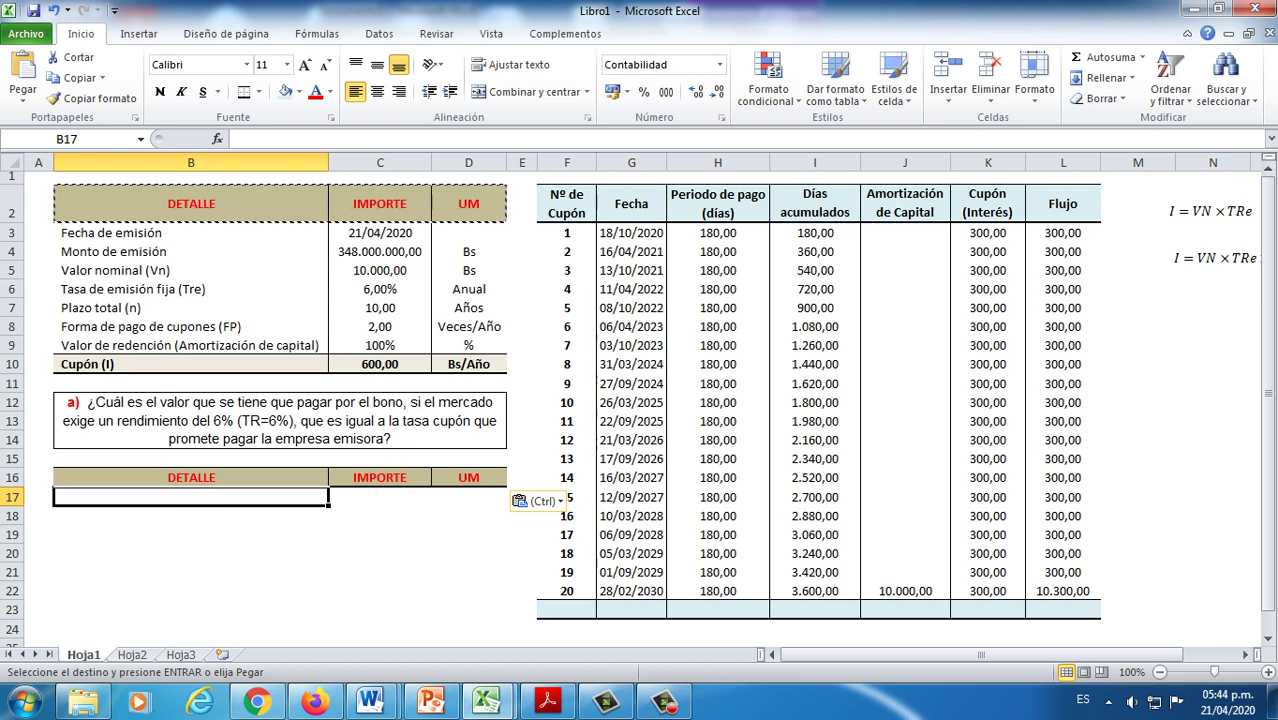
left_click_drag(1062, 232, 1062, 609)
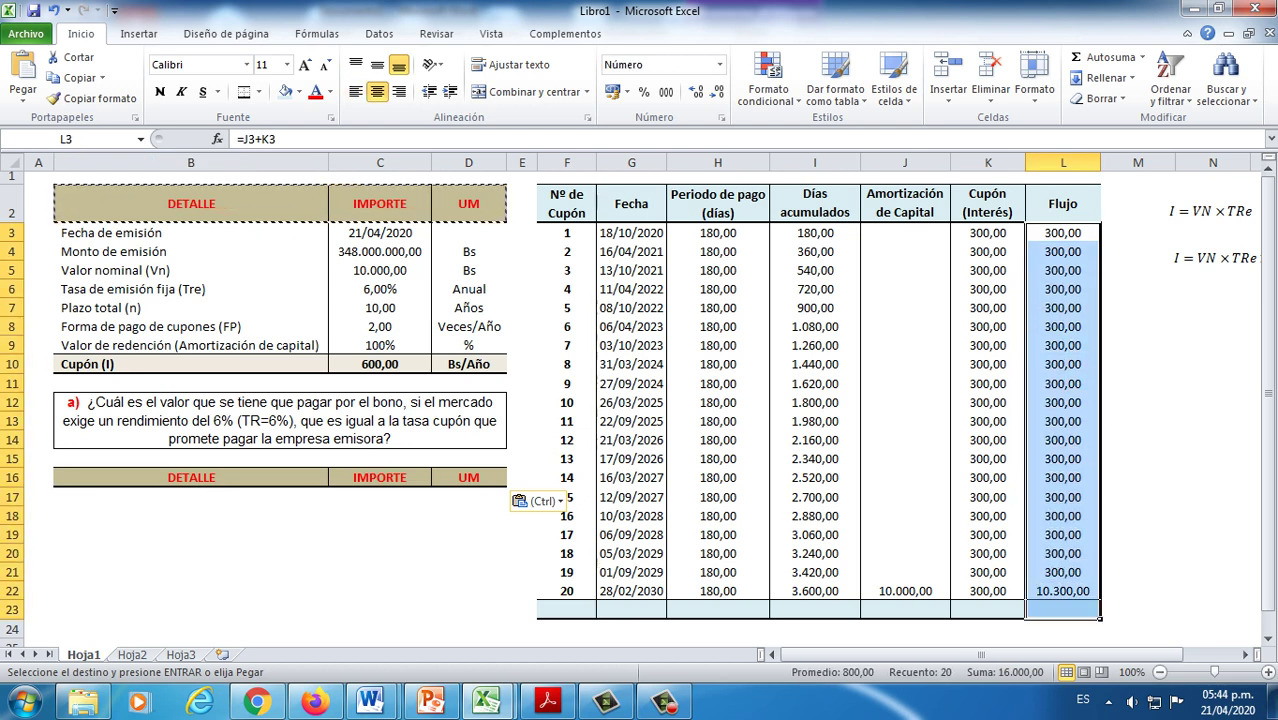
left_click(190, 515)
Step: Enter the label "Tasa de rendimiento" in B17, the first row under the new DETALLE header
left_click(190, 496)
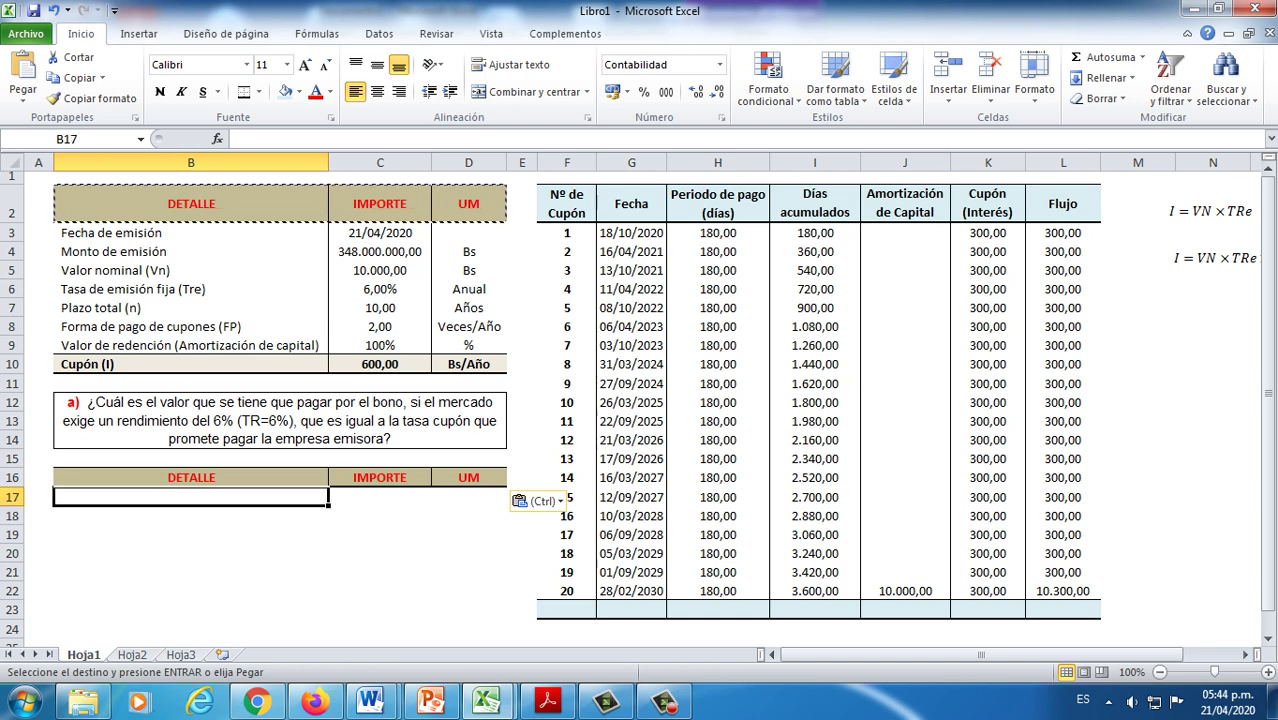
type("Tas")
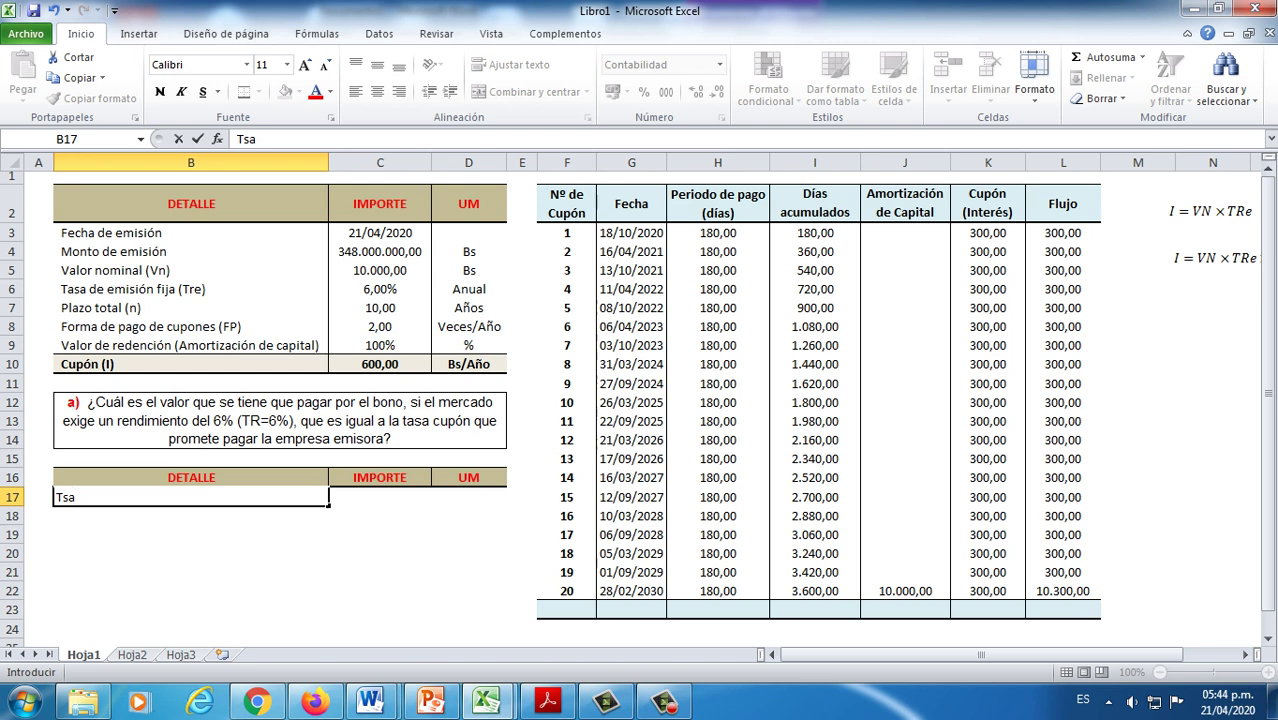
key("BackSpace")
type("sa de rendimiento")
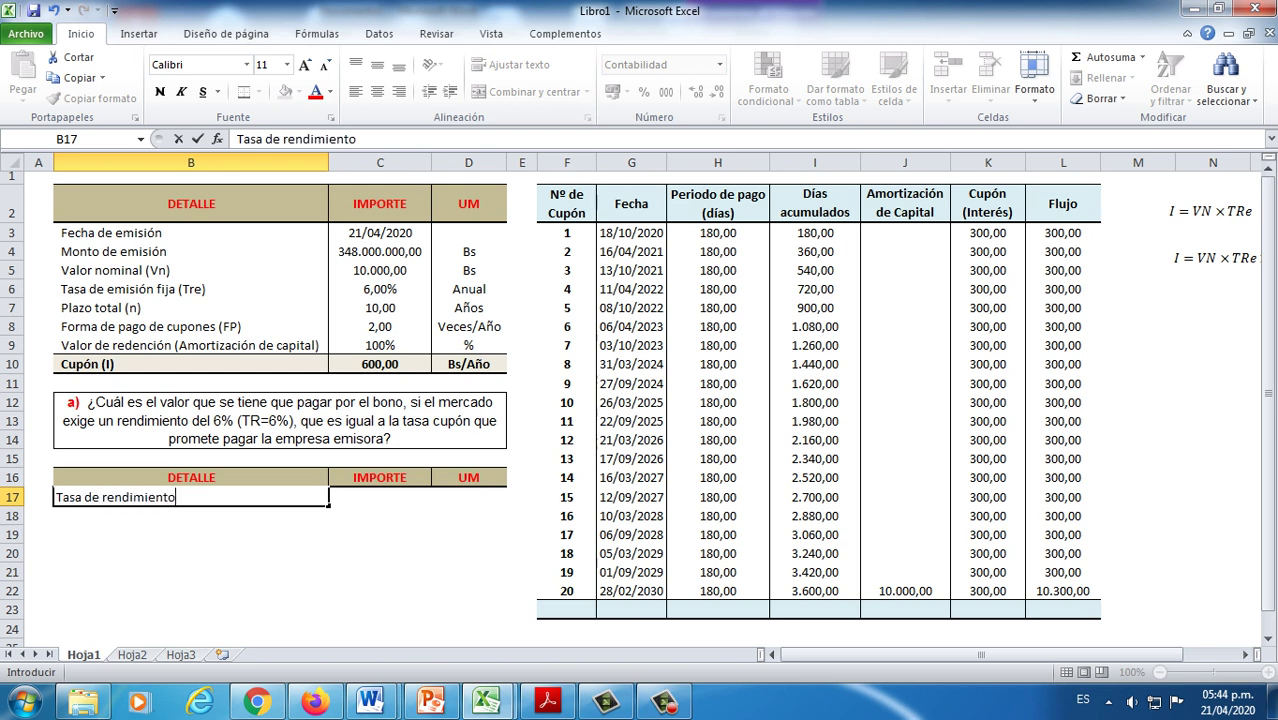
key("Tab")
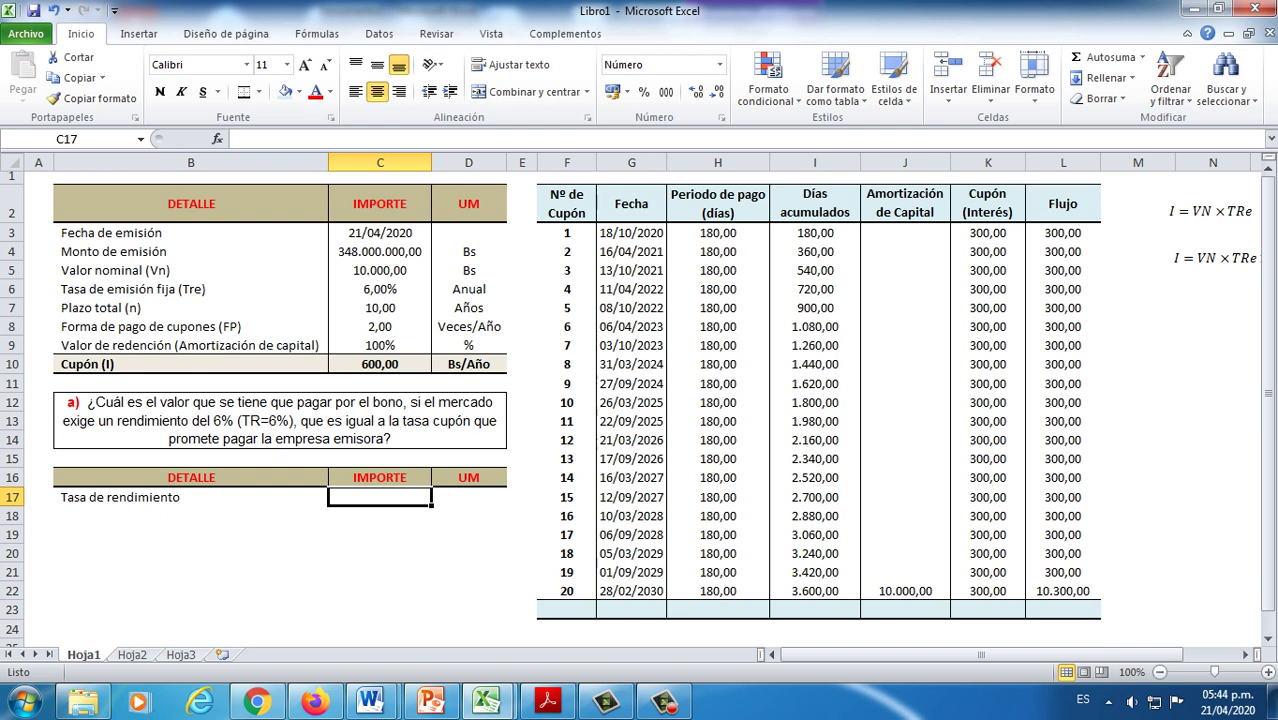
Step: Check question a) in the Word document "Caso - Valuación de Bonos", return to the Excel workbook and enter 0,06 in C17
mouse_move(370, 700)
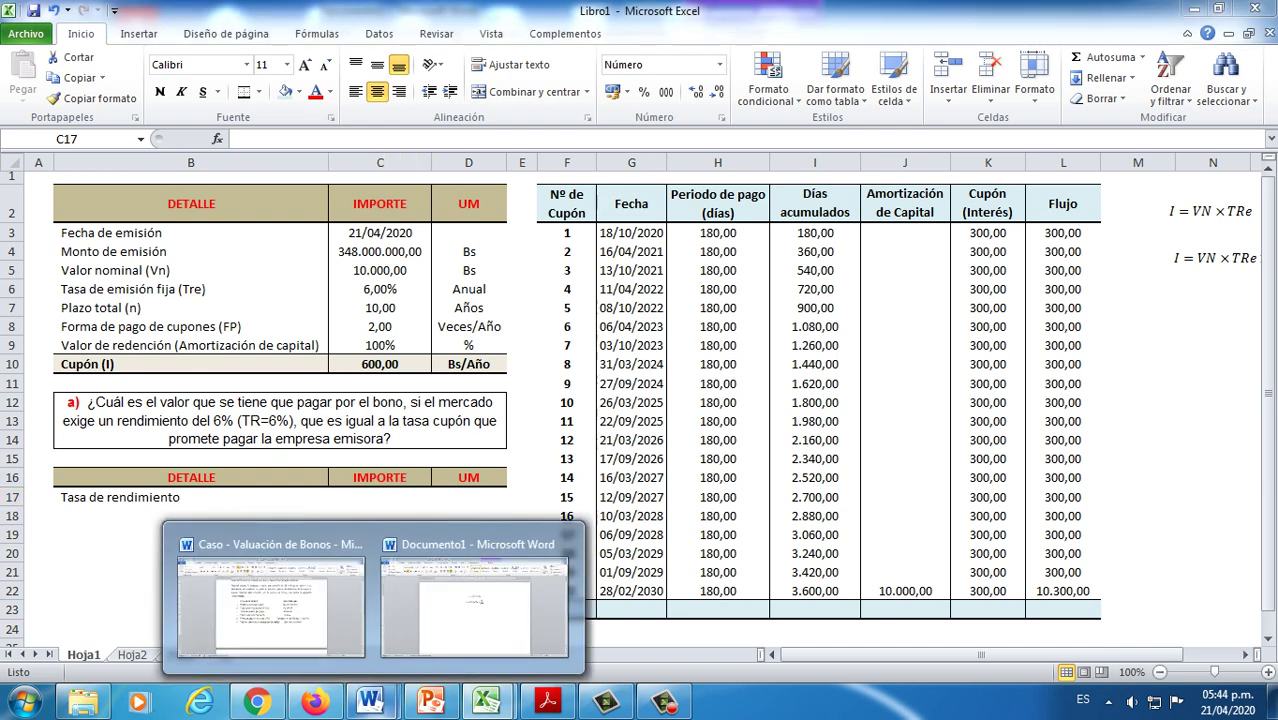
left_click(272, 600)
scroll(642, 400, "down", 7)
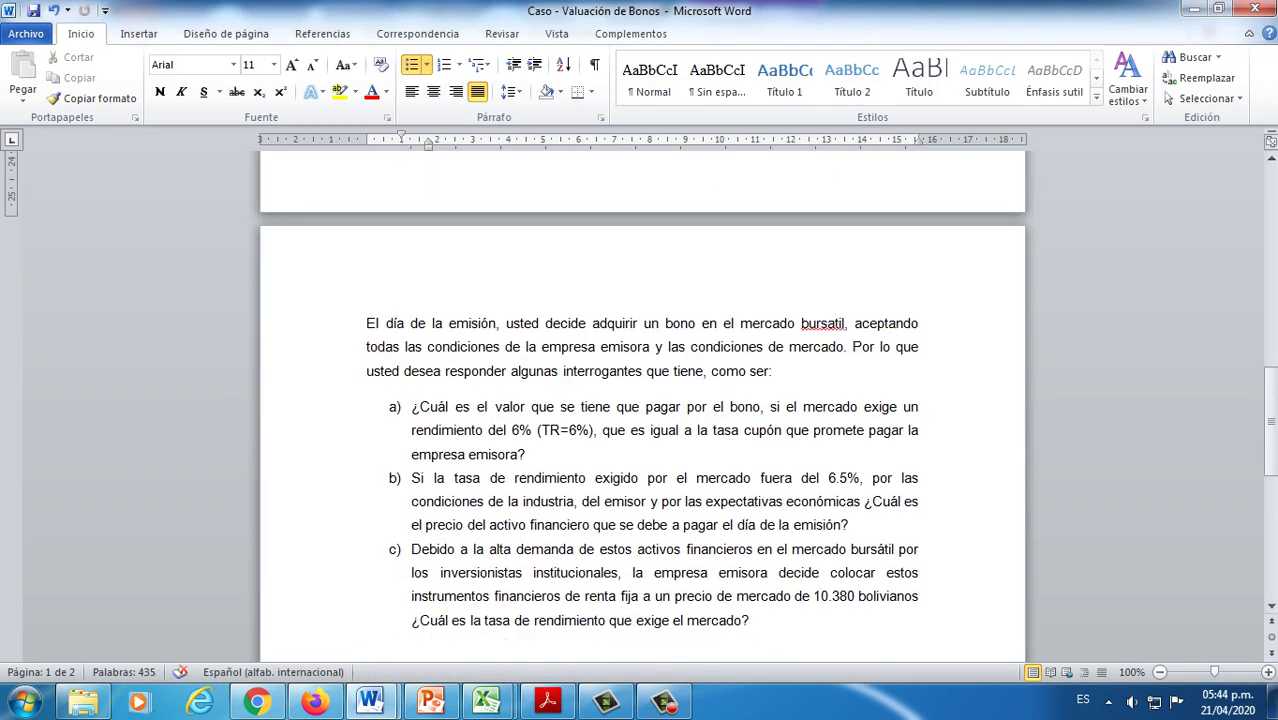
mouse_move(486, 700)
left_click(640, 540)
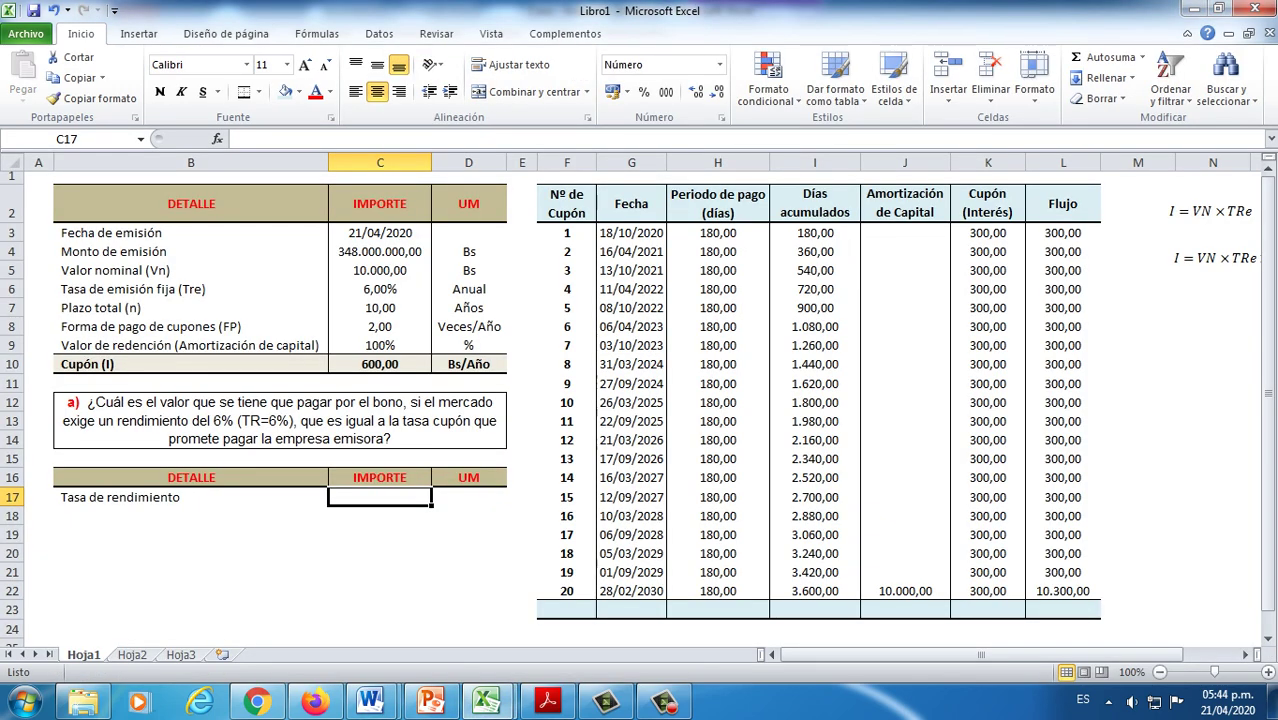
type("0,06")
key("Return")
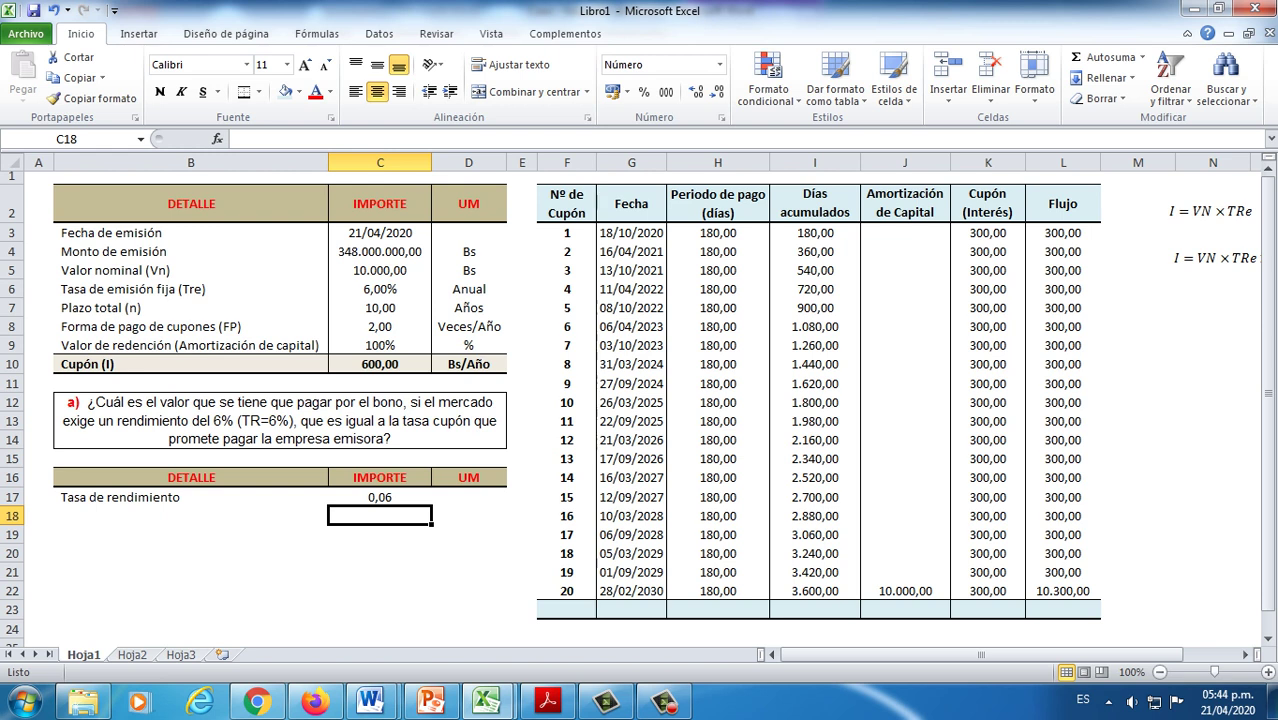
Step: Append "(TR)" to the label in B17 so it reads "Tasa de rendimiento (TR)"
key("Up")
key("Left")
key("F2")
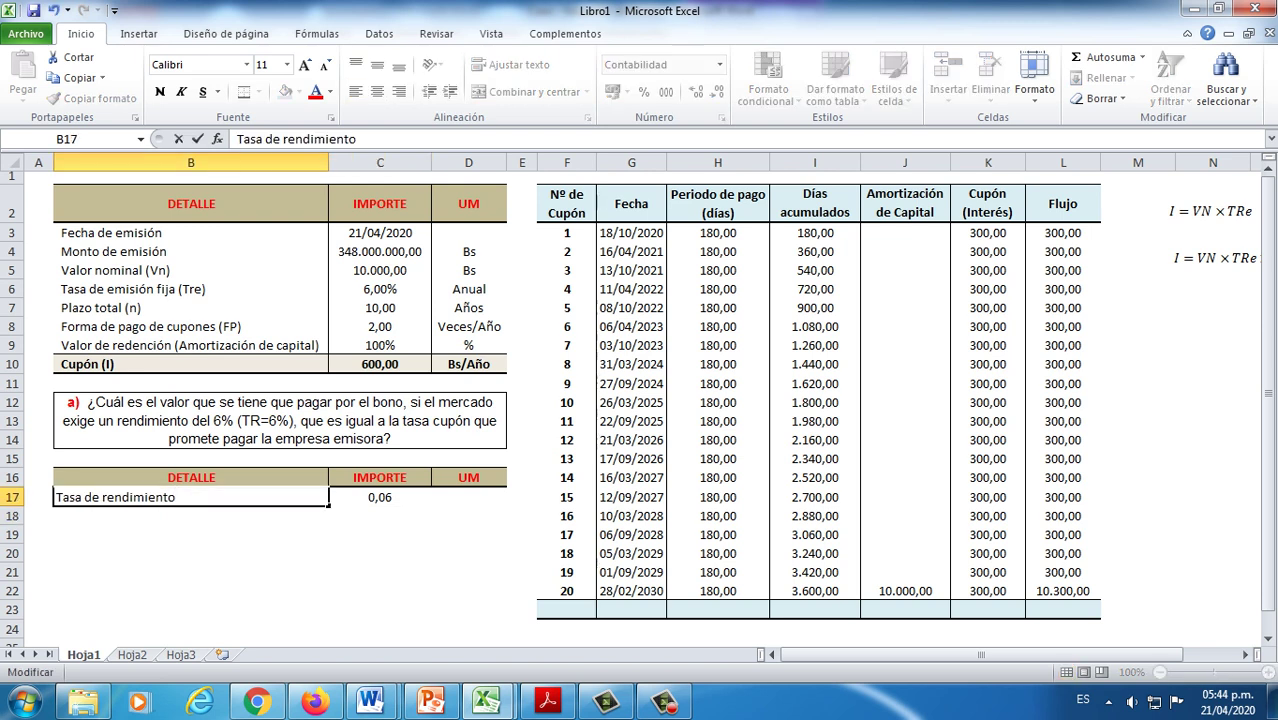
type("(TR)")
key("Return")
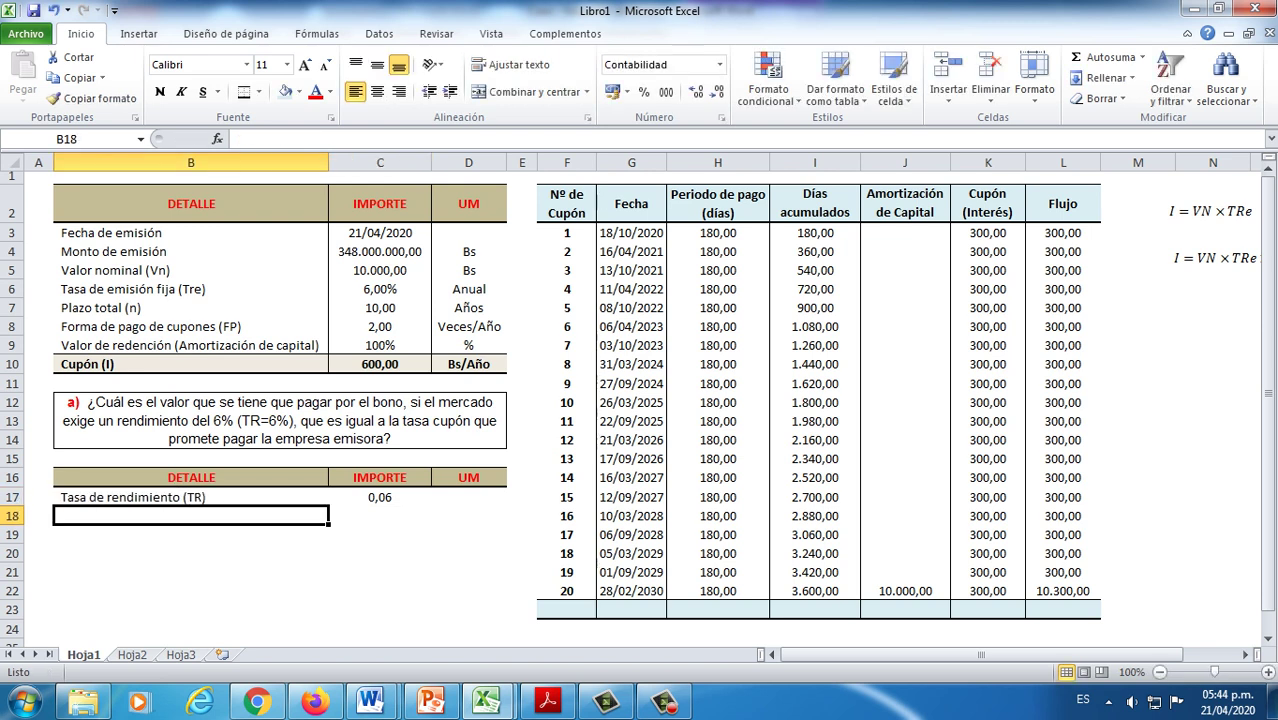
Step: Format the yield rate in C17 as a percentage with two decimal places
left_click(380, 497)
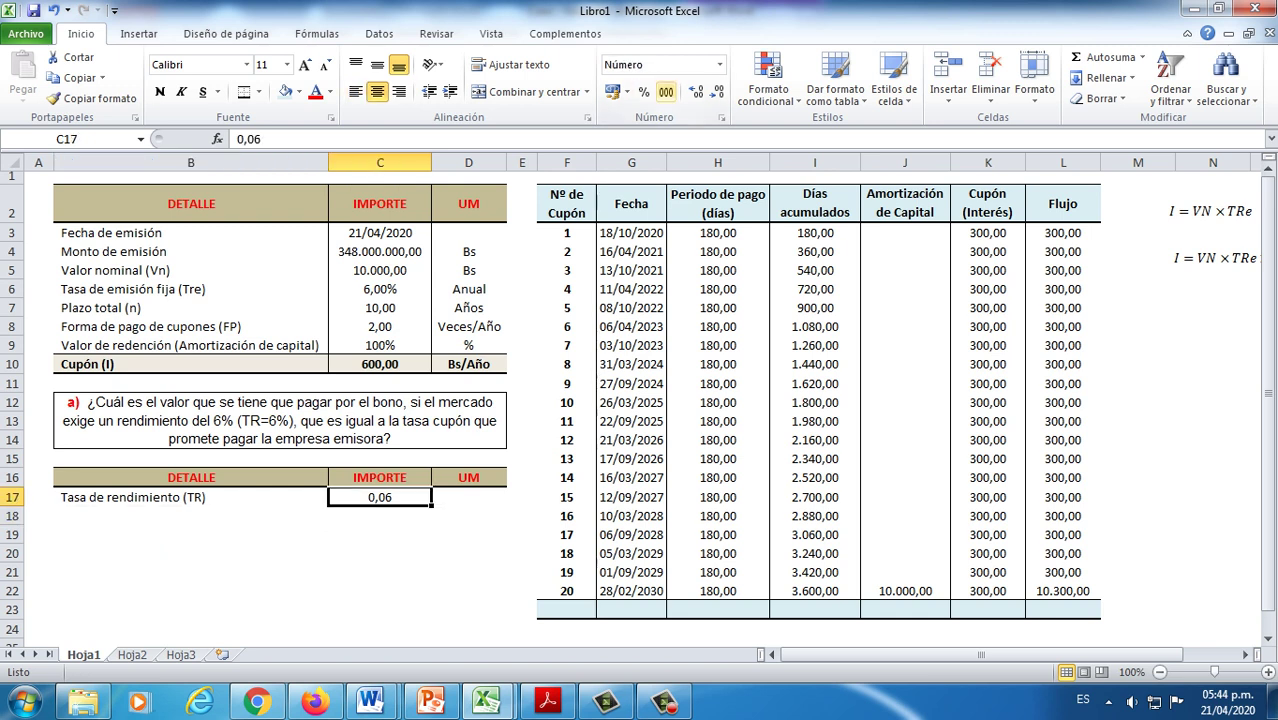
left_click(644, 91)
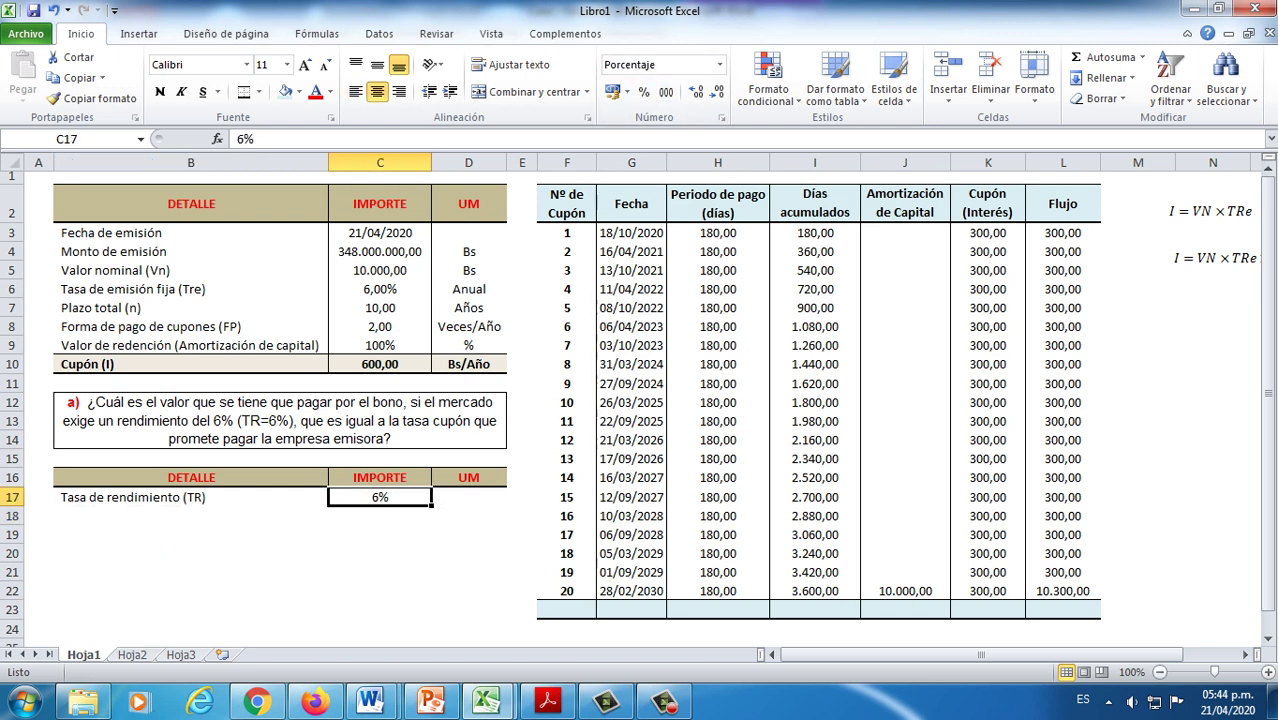
left_click(695, 92)
left_click(695, 92)
Step: Enter "Anual" as the yield rate's unit of measure in D17
left_click(469, 497)
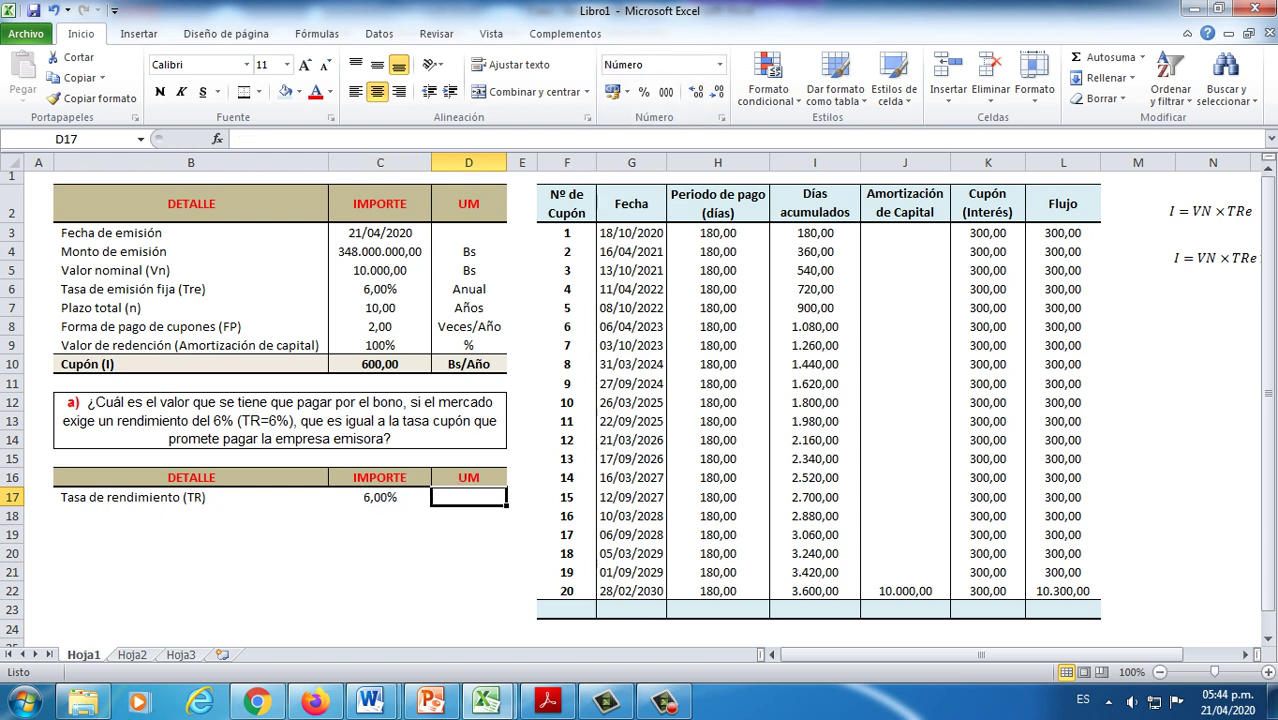
type("%")
key("BackSpace")
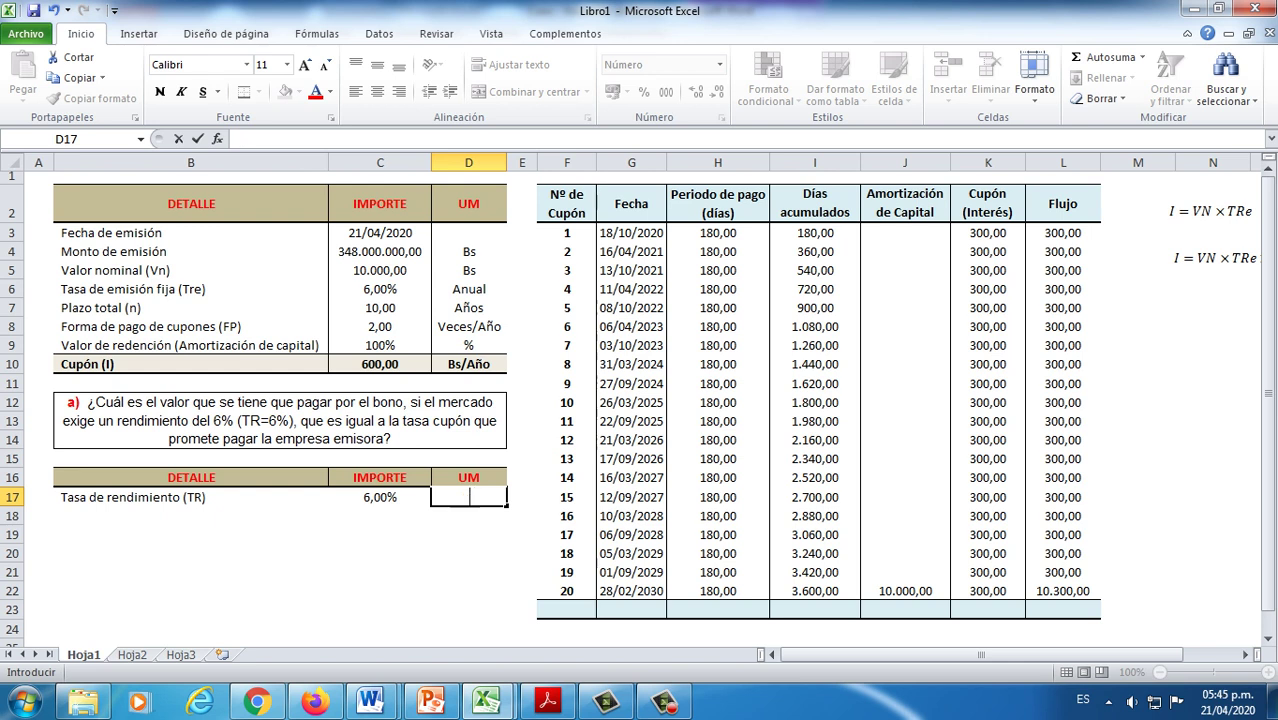
type("aNUAL")
key("Return")
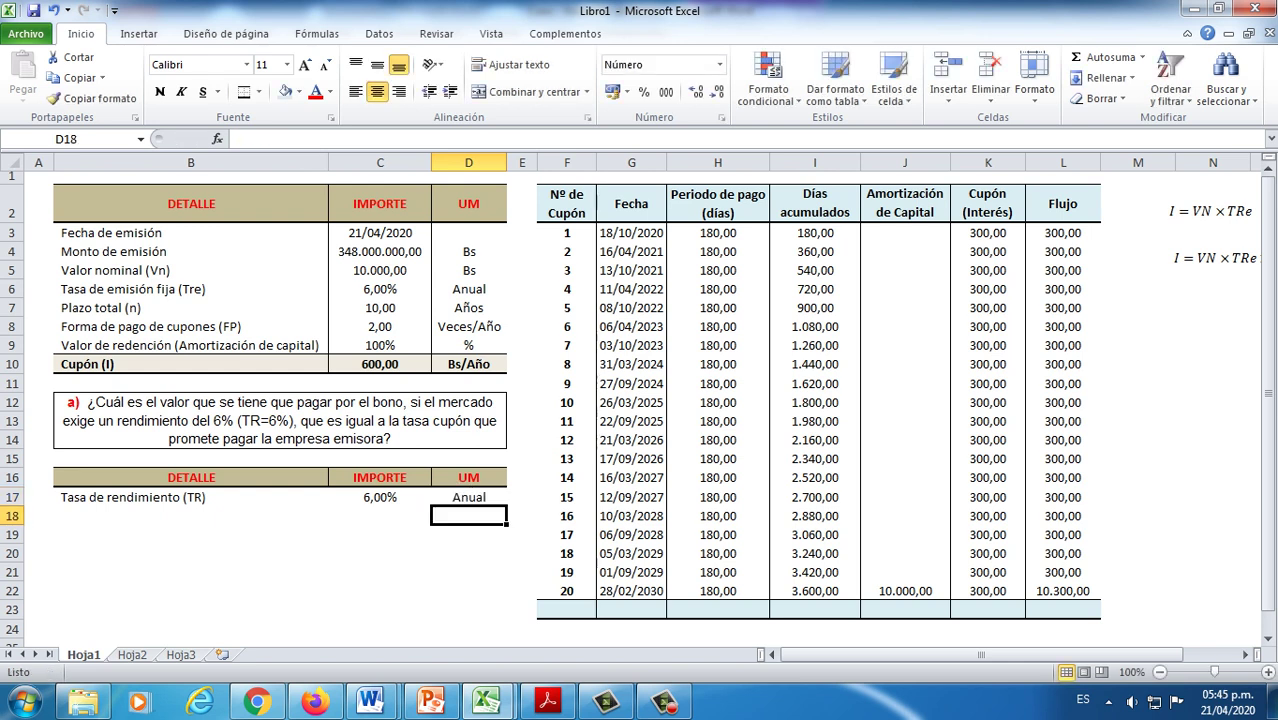
left_click(469, 497)
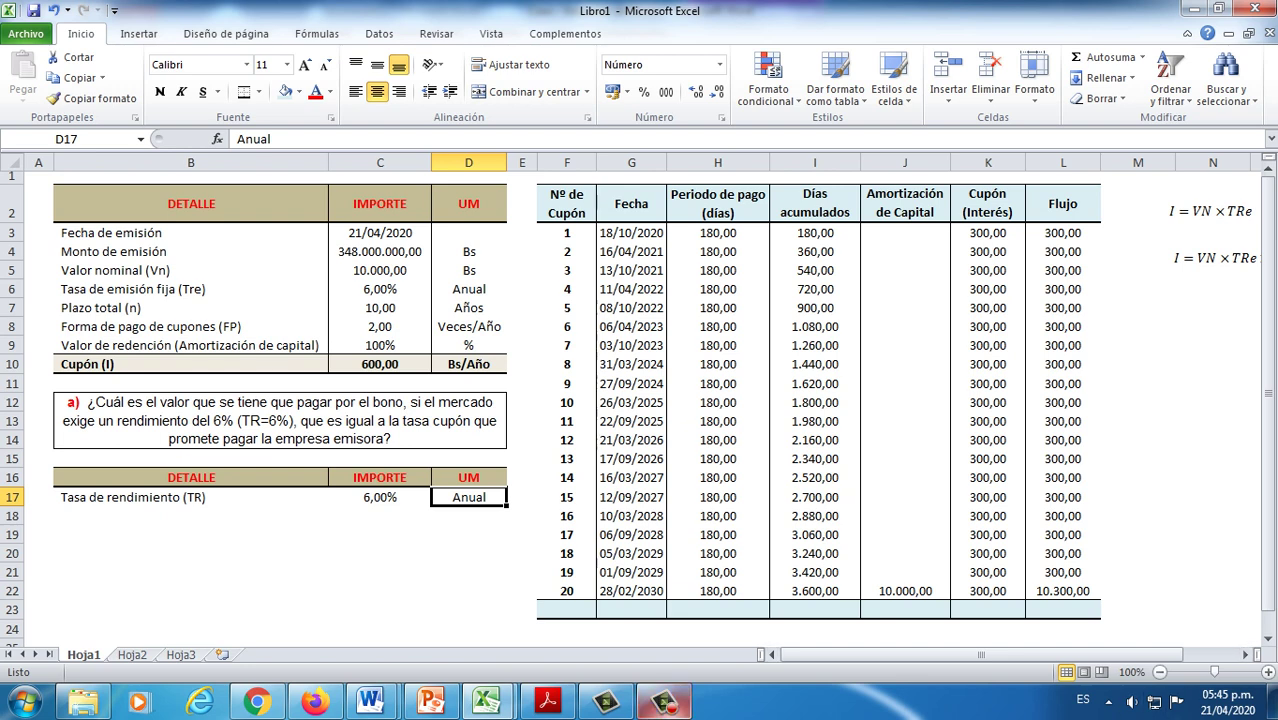
left_click(669, 702)
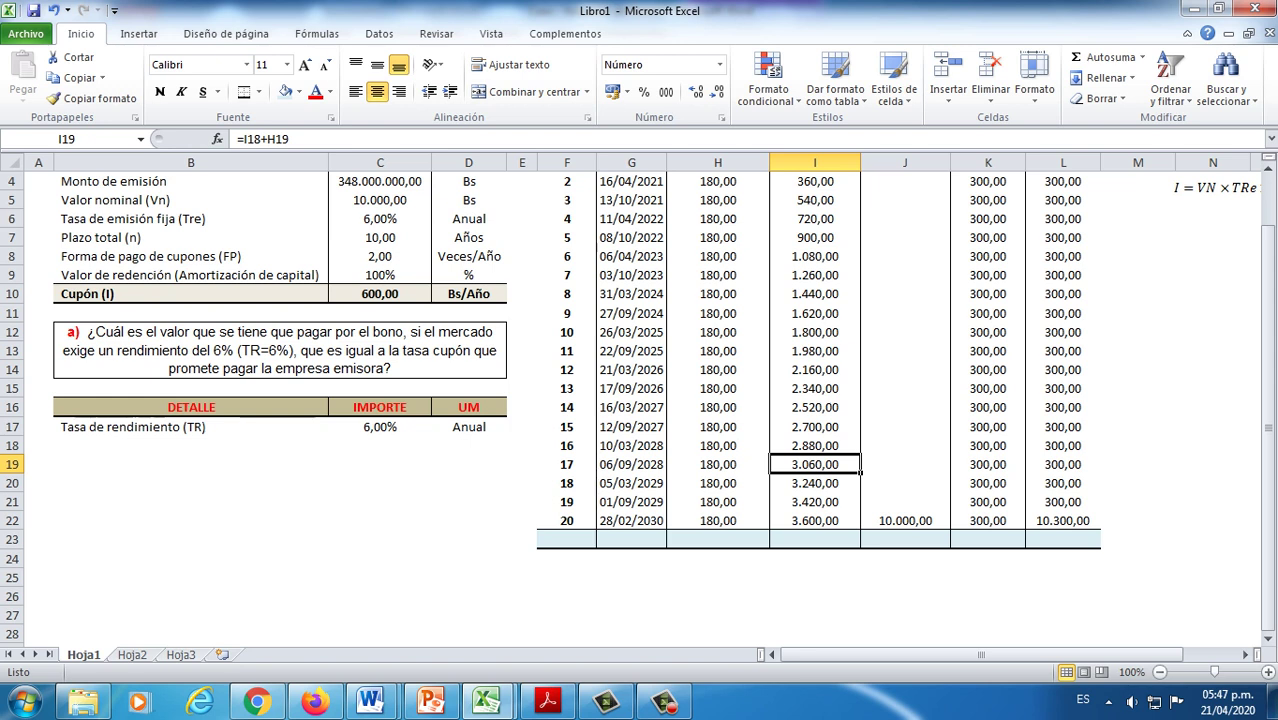
Step: Merge and center F23:K23 in the schedule's closing row and enter the label "Valor presente (Pm)"
left_click_drag(566, 539, 1000, 540)
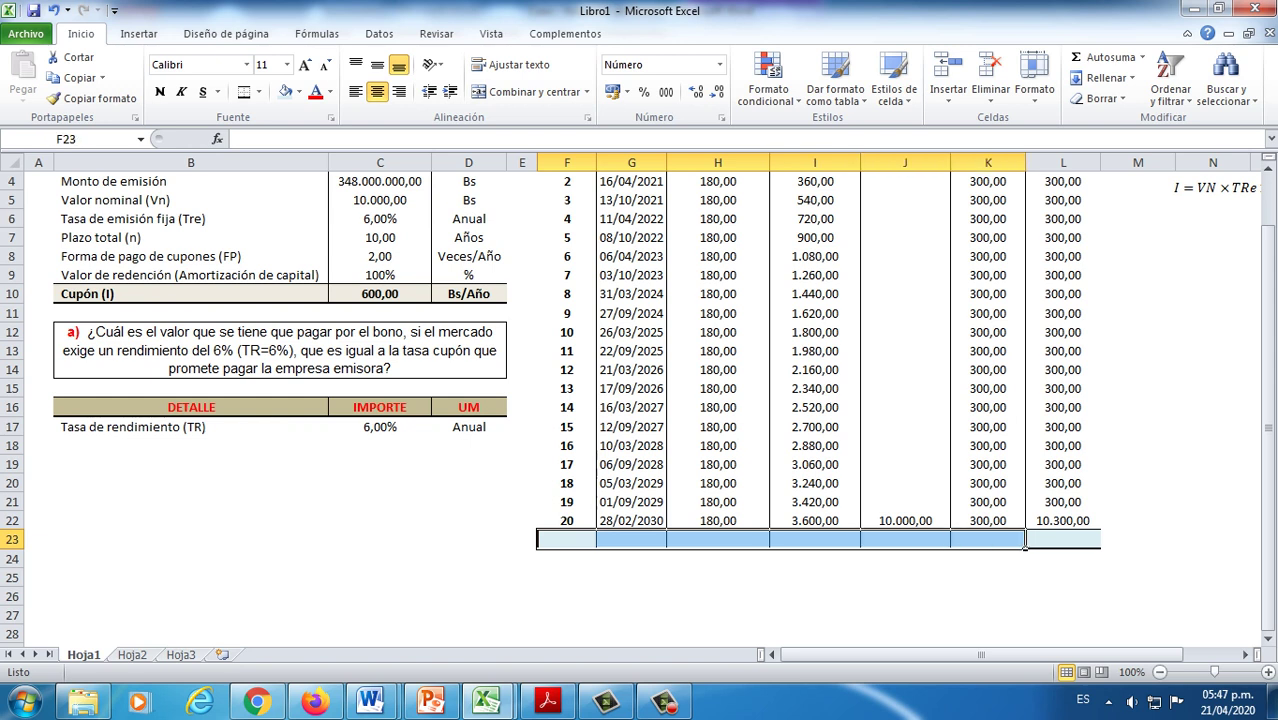
left_click(530, 91)
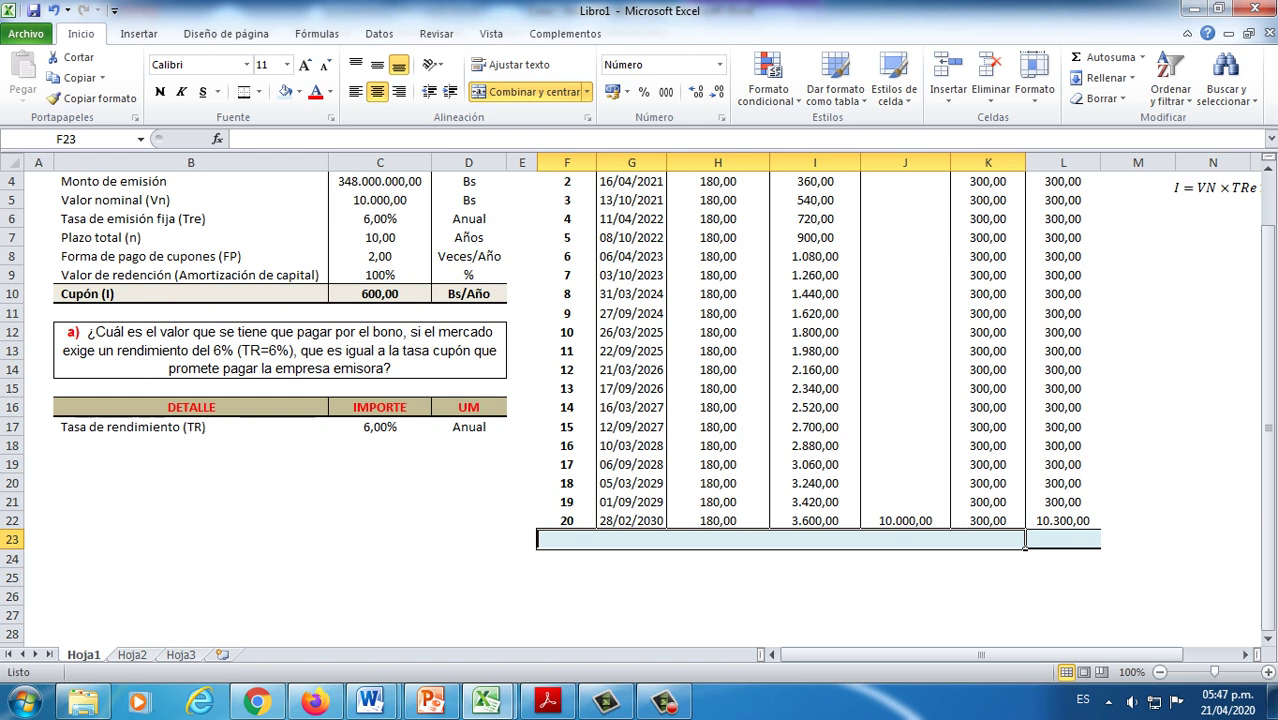
type("Valor presente")
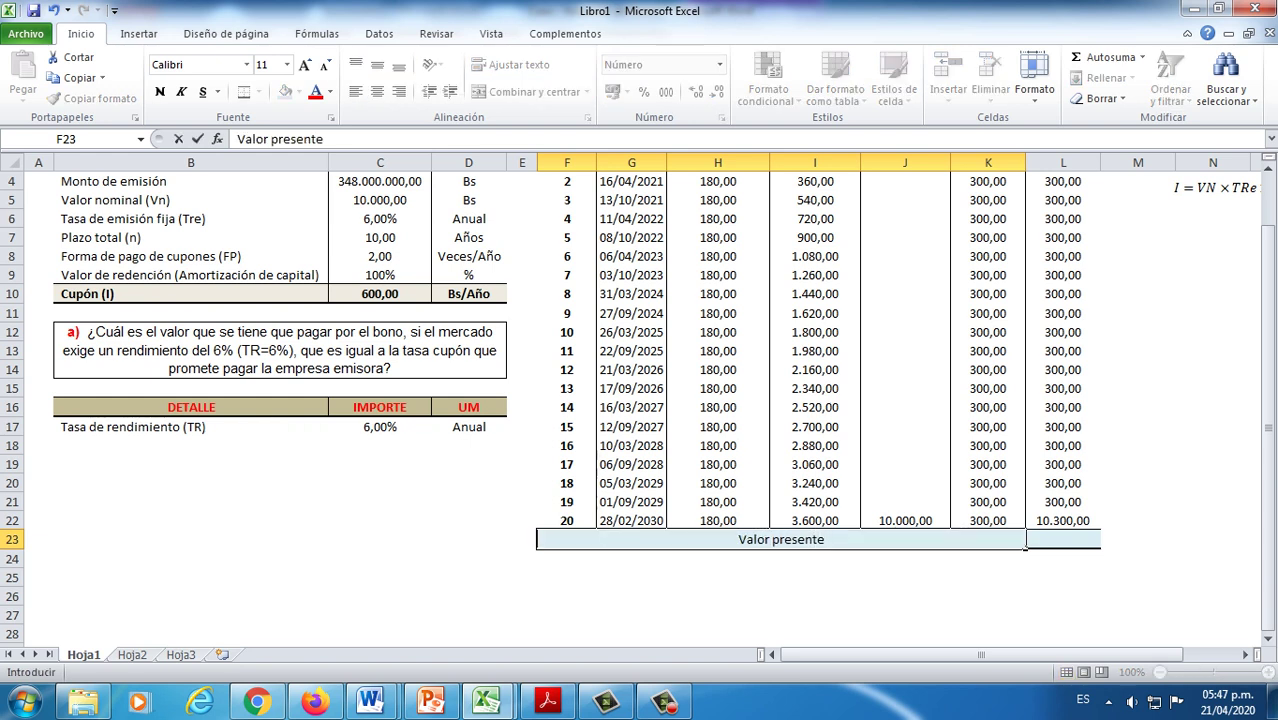
type(" (PM")
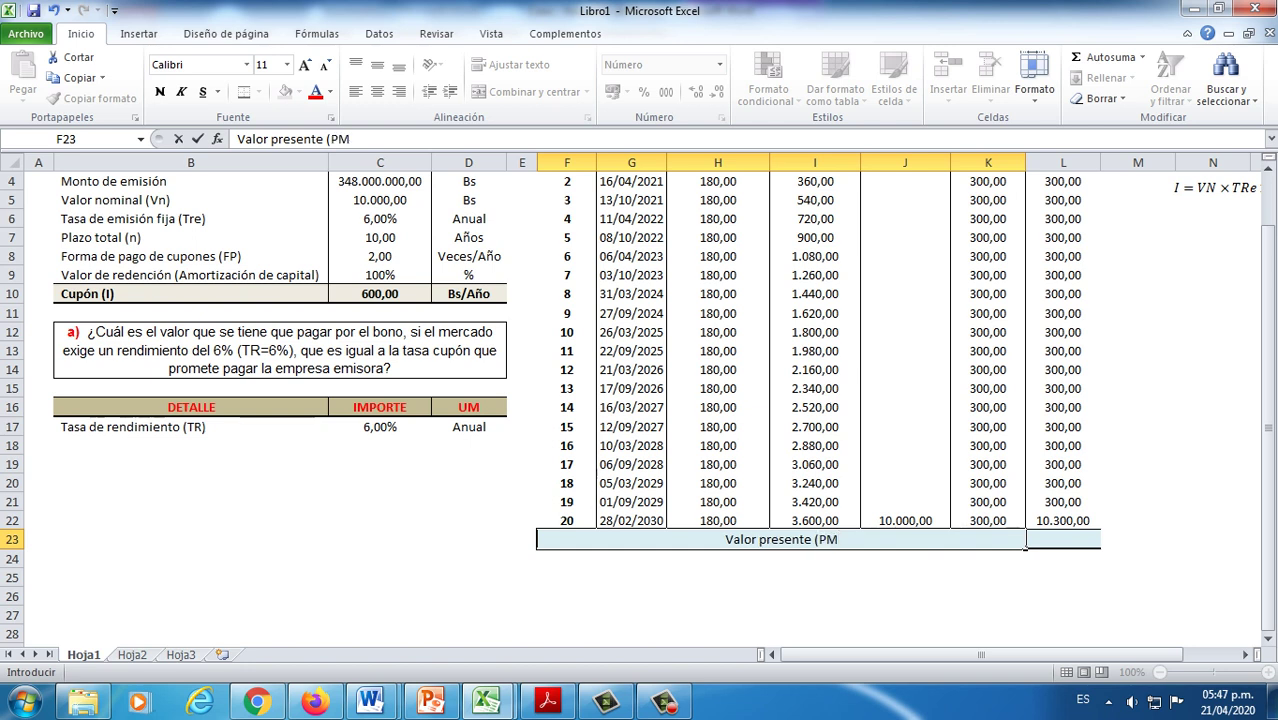
key("BackSpace")
type("m)")
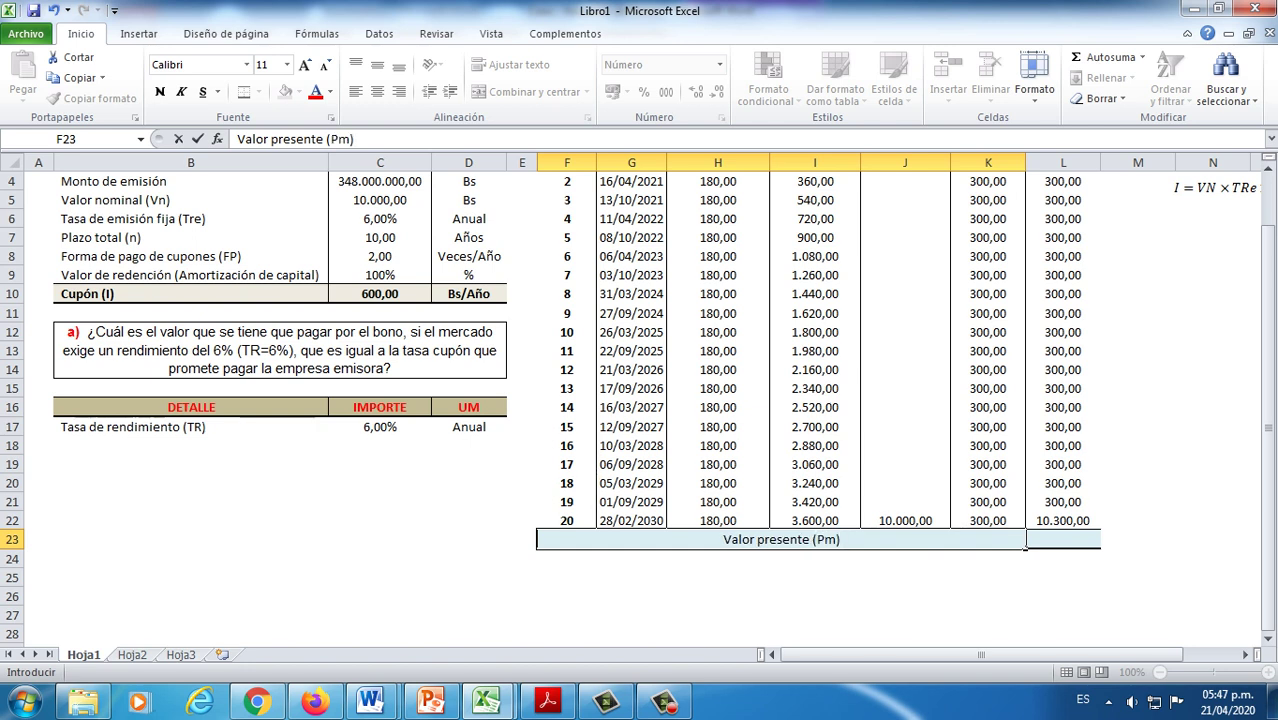
left_click(905, 578)
Step: Make the closing row F23:L23 of the schedule bold
left_click_drag(905, 540, 1062, 540)
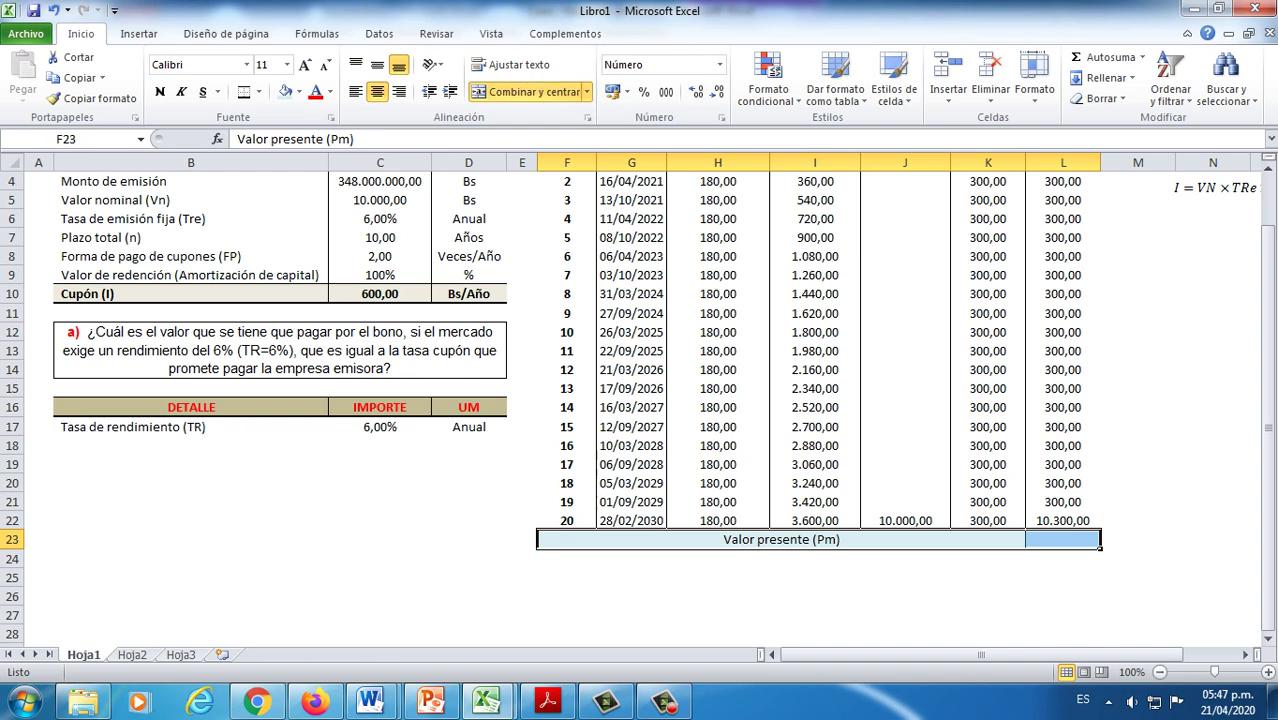
key("ctrl+n")
scroll(640, 400, "up", 1)
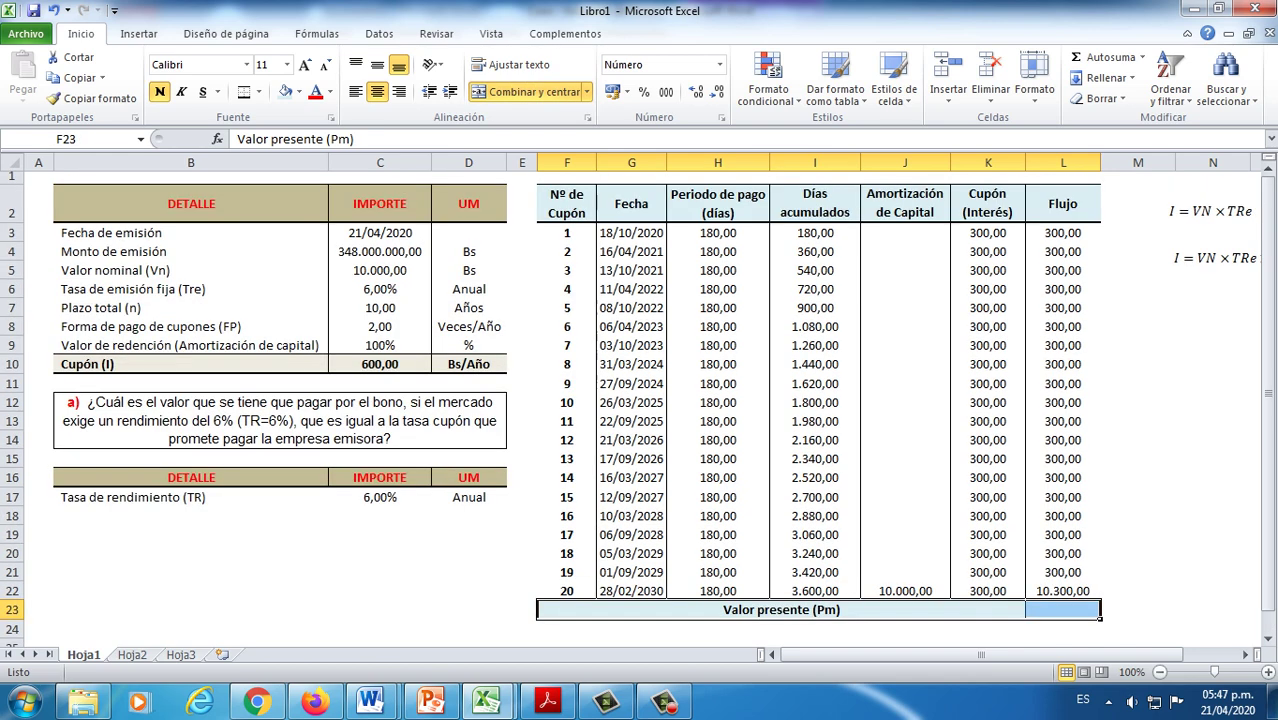
Step: Fill the schedule's header row F2:L2 with the light tan theme color
left_click(1212, 553)
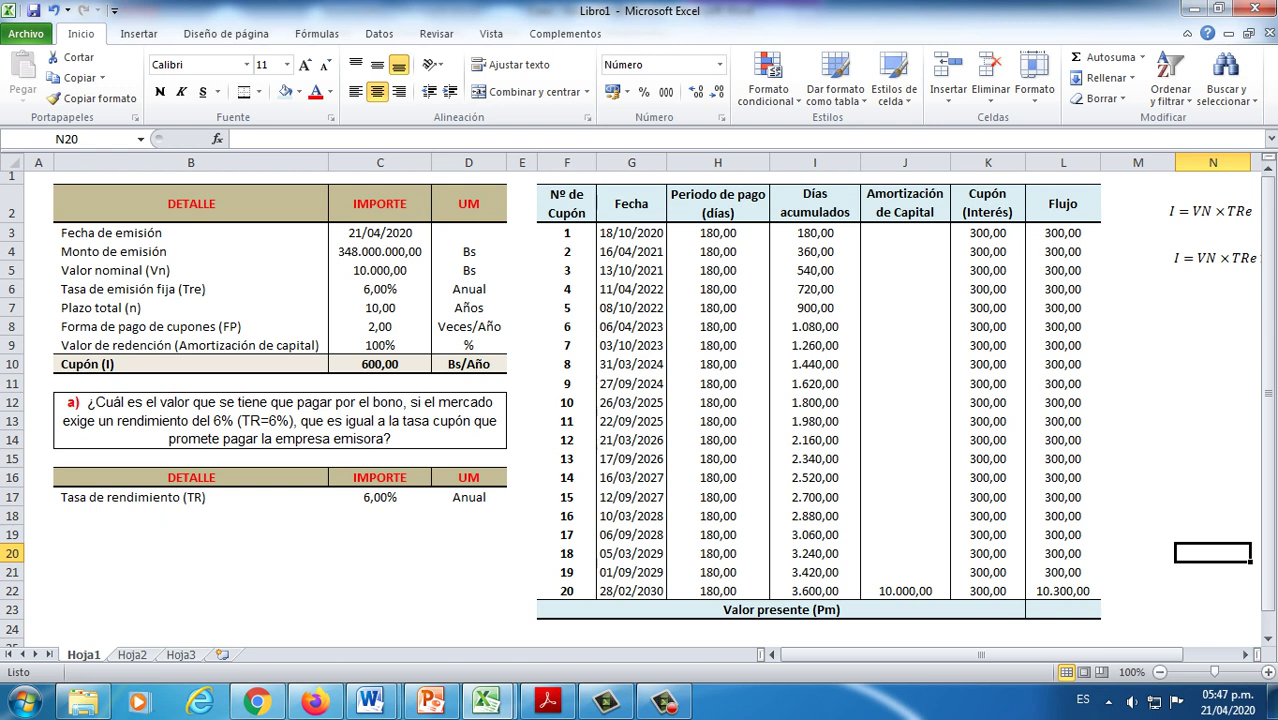
left_click_drag(566, 203, 1062, 203)
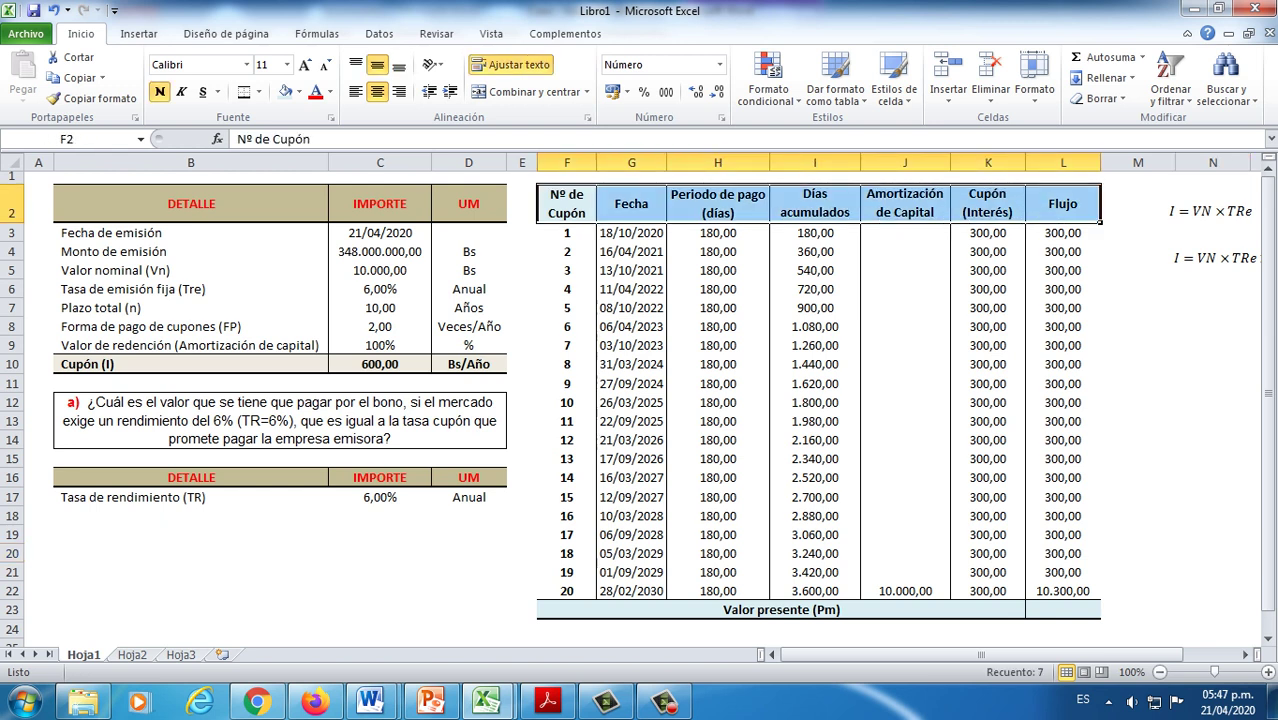
left_click(298, 91)
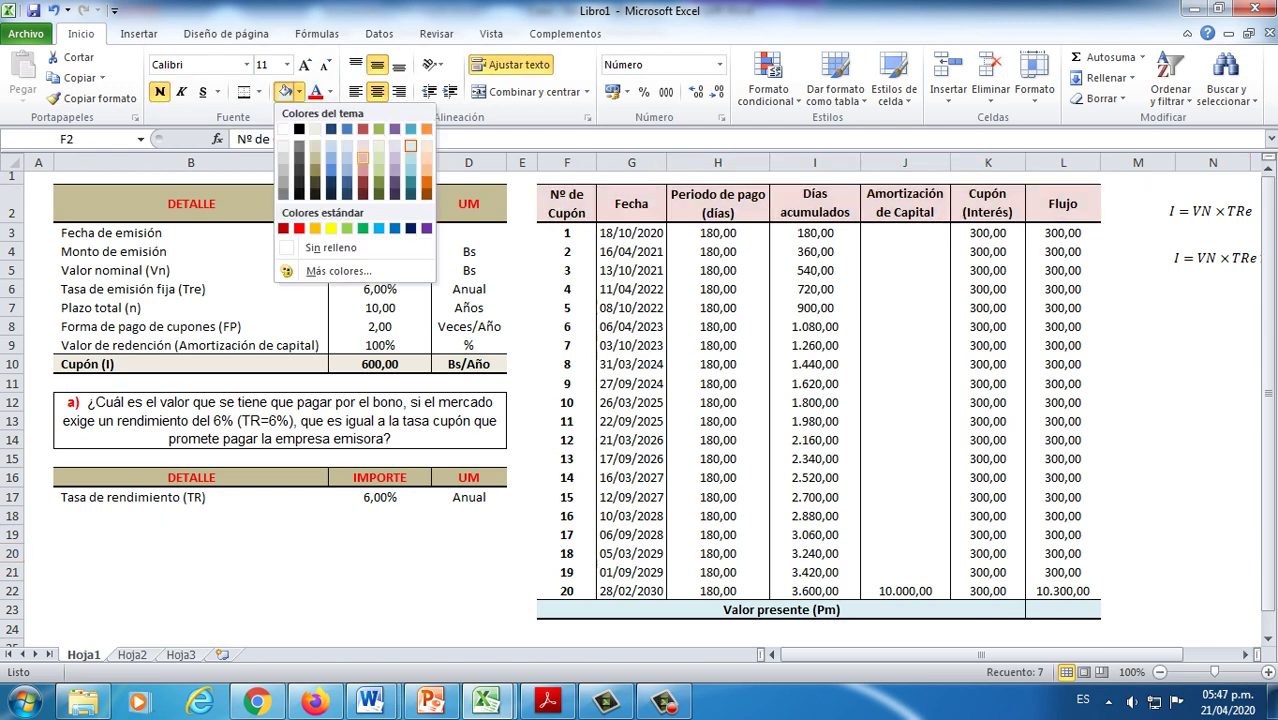
left_click(315, 146)
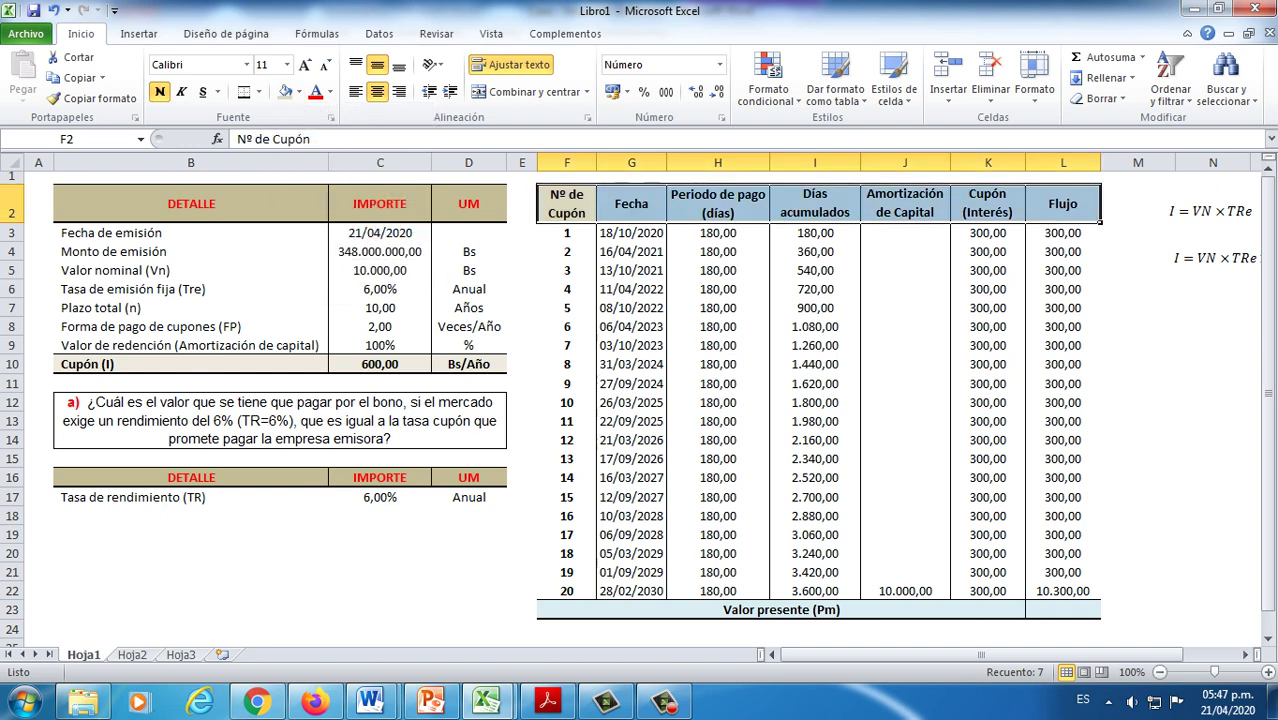
Step: Fill the schedule's closing row F23:L23 with the light tan theme color
left_click(718, 478)
left_click(750, 610)
left_click_drag(1024, 614, 1062, 610)
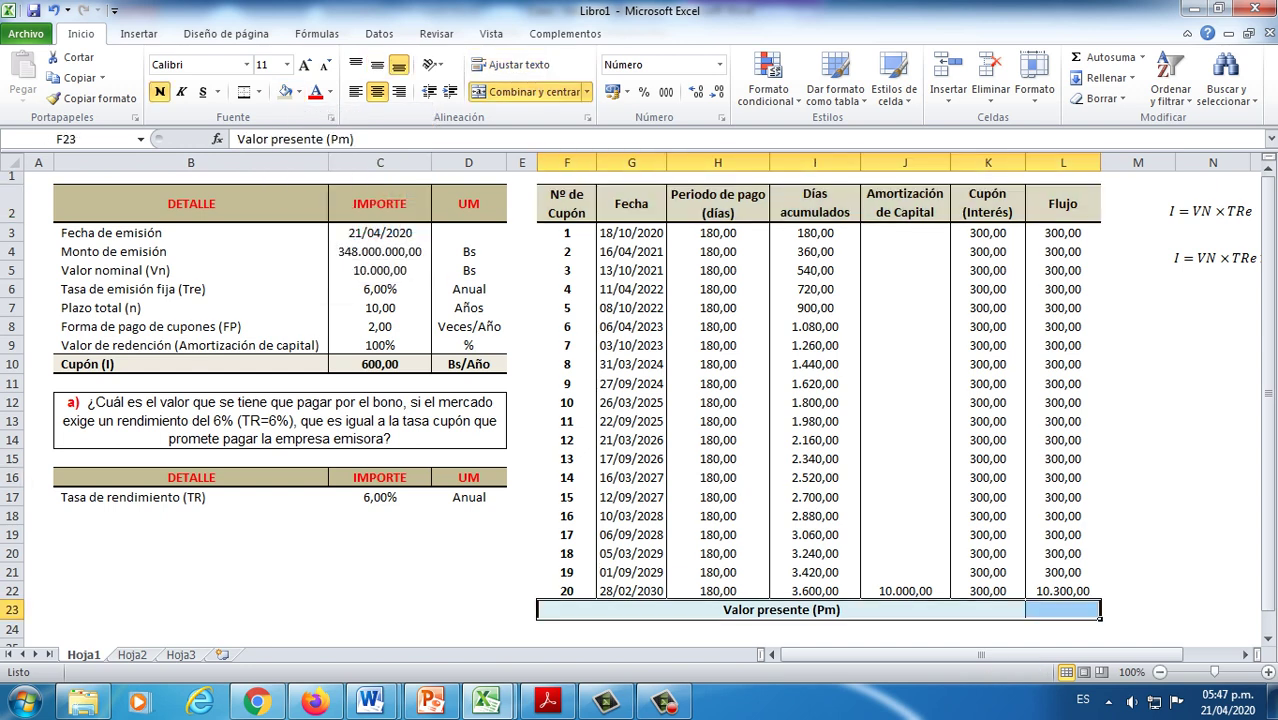
left_click(298, 91)
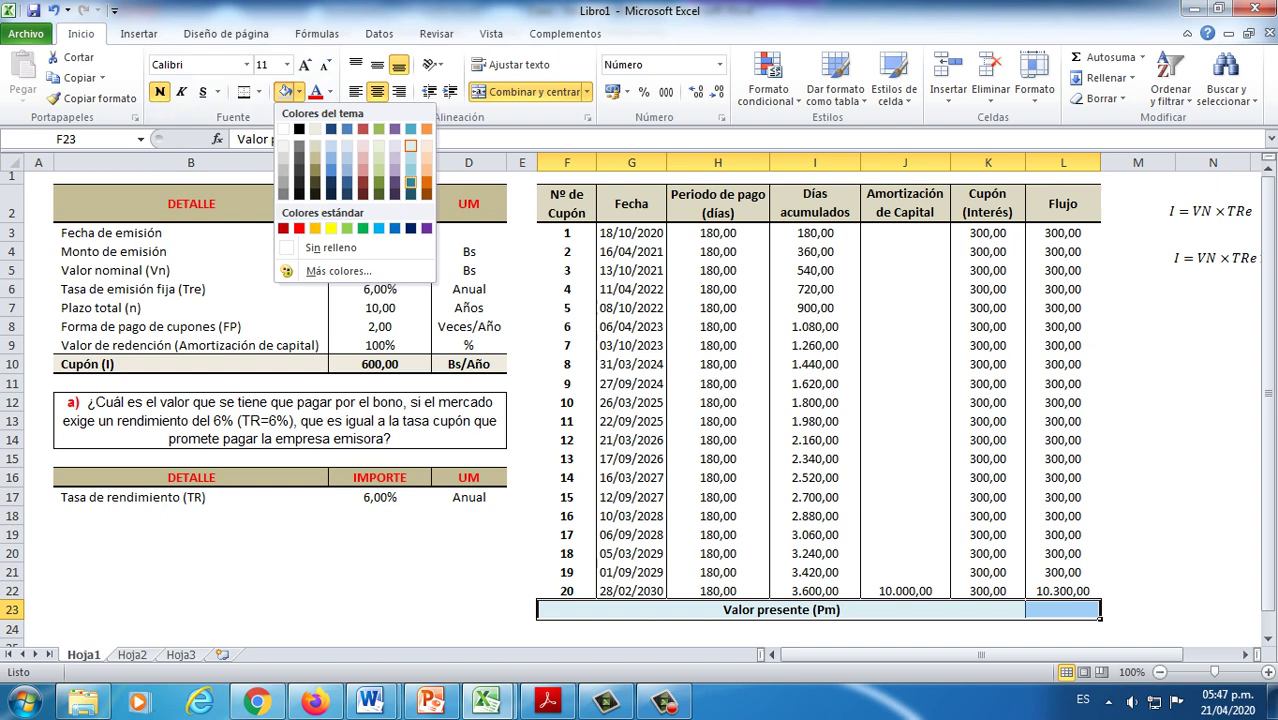
left_click(410, 146)
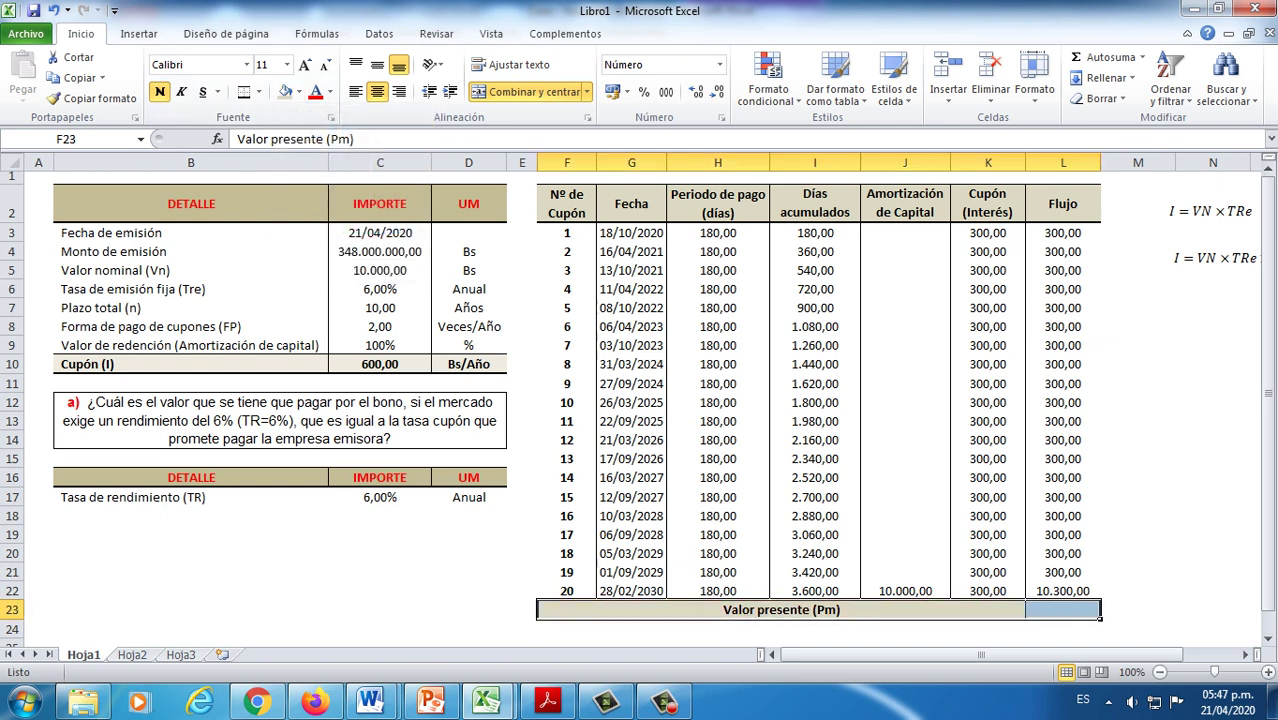
left_click(814, 459)
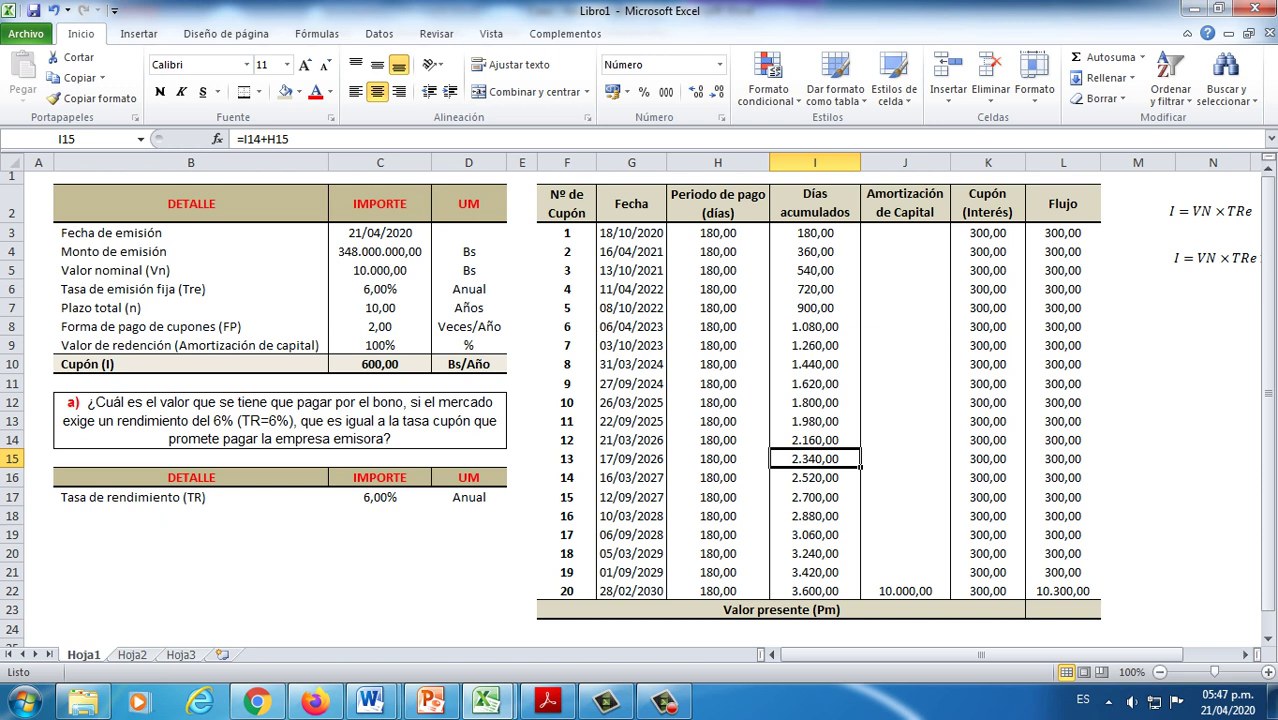
Step: Fill the schedule's header cells F2:L2 with the darker tan used in the DETALLE table headers
left_click_drag(566, 203, 1063, 203)
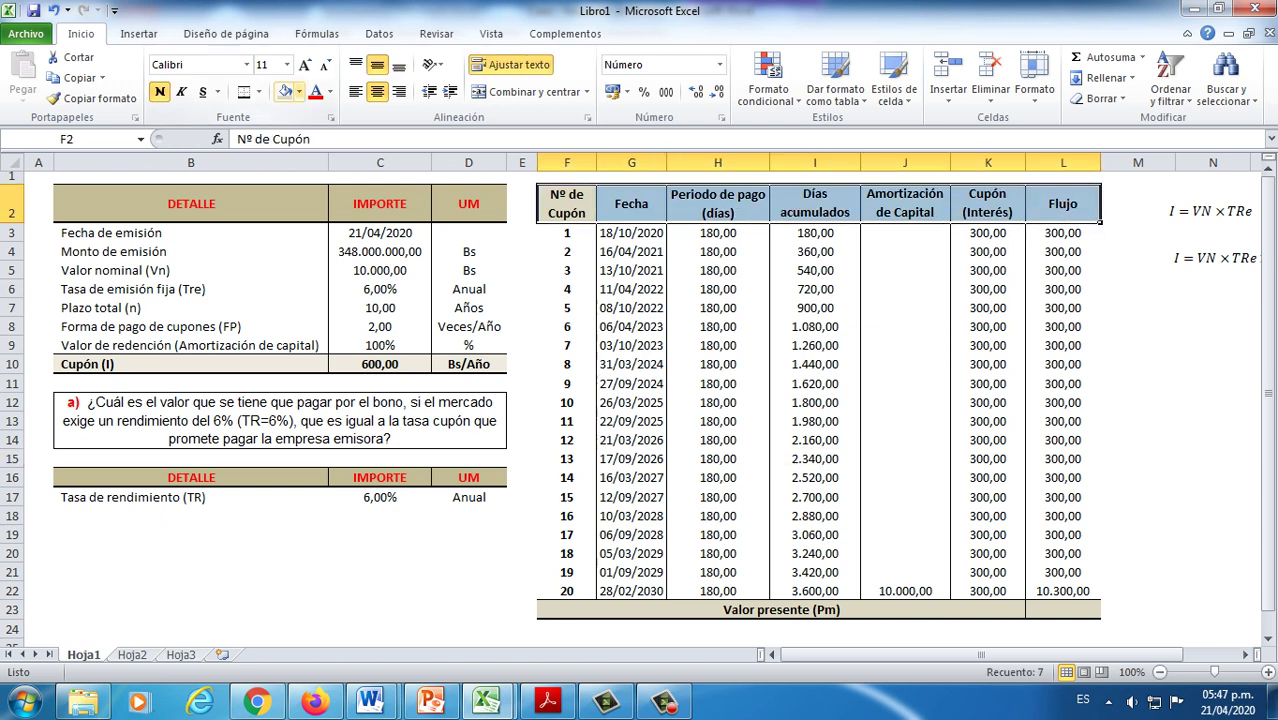
left_click(298, 91)
left_click(905, 421)
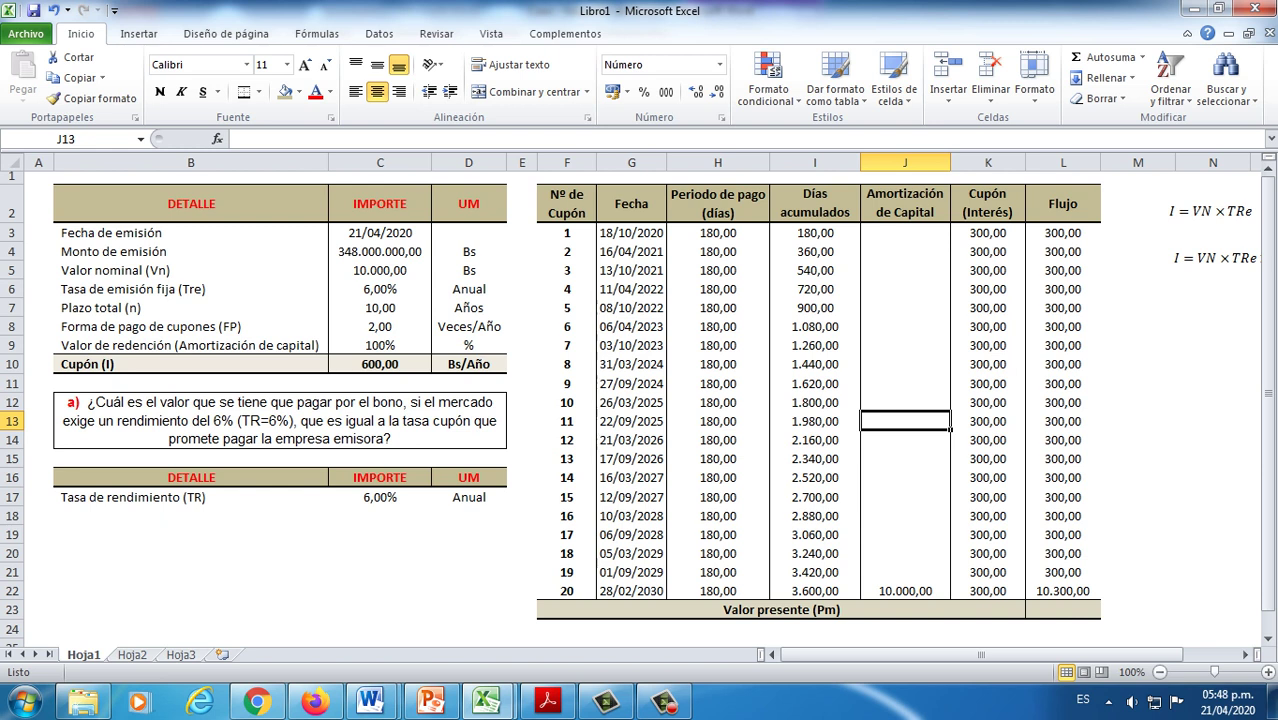
Step: Calculate the bond's present value in L23 with the formula =VNA(C17/C8;L3:L22)
left_click(1063, 609)
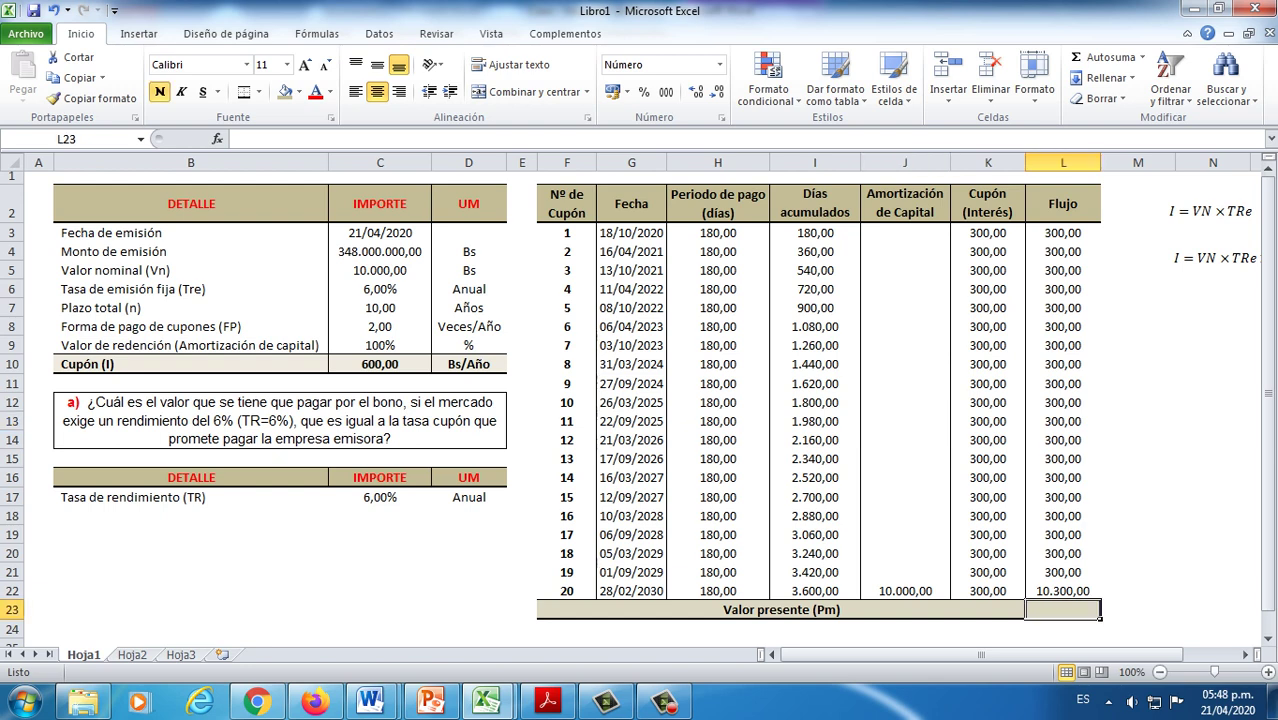
type("=")
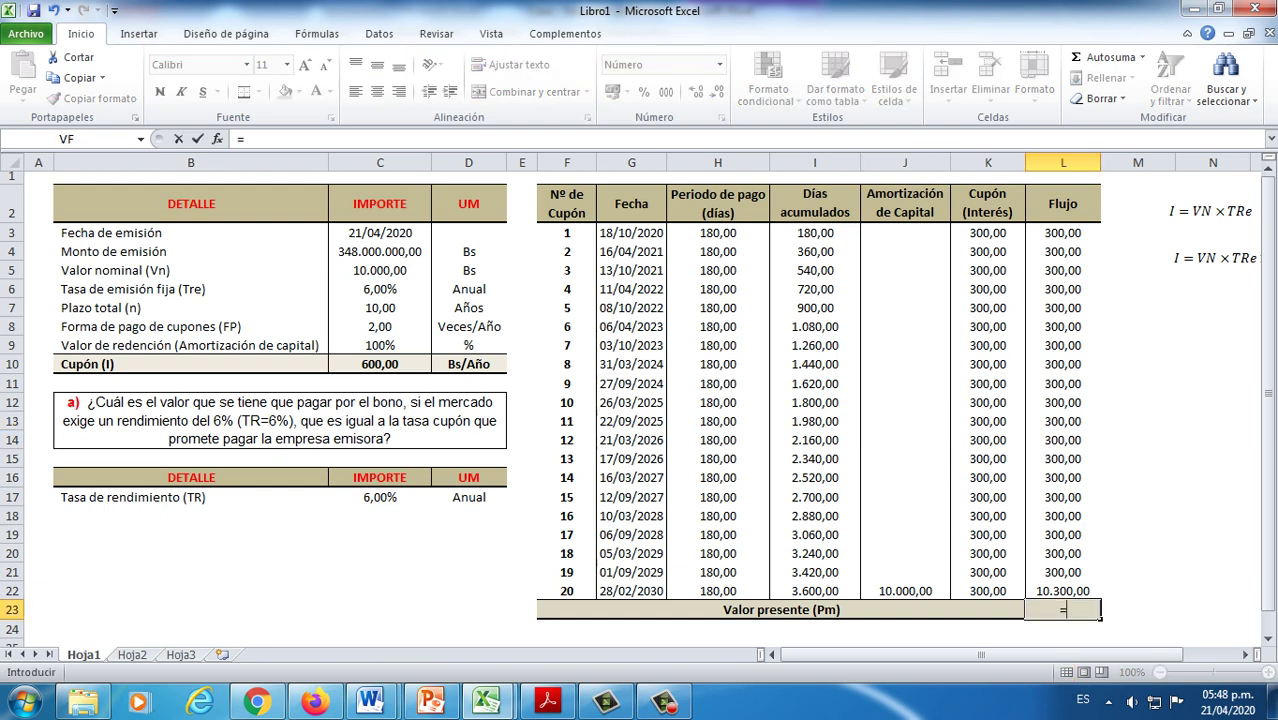
type("vna")
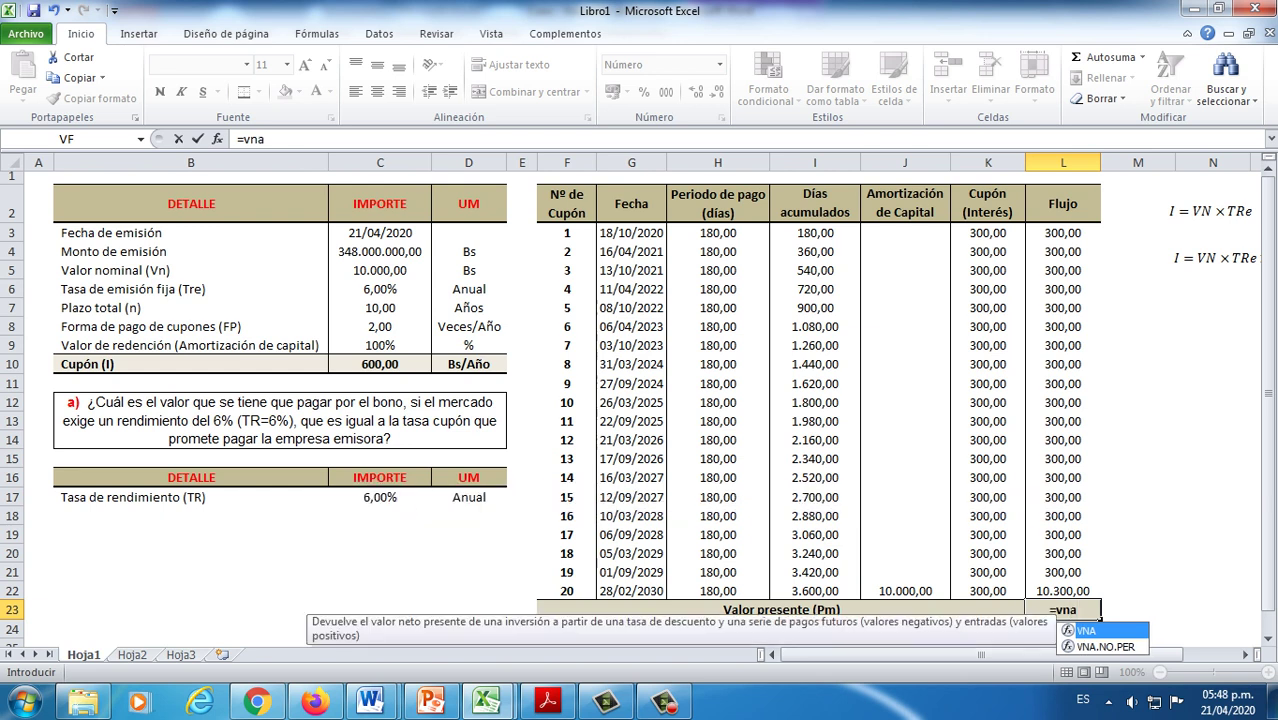
key("Tab")
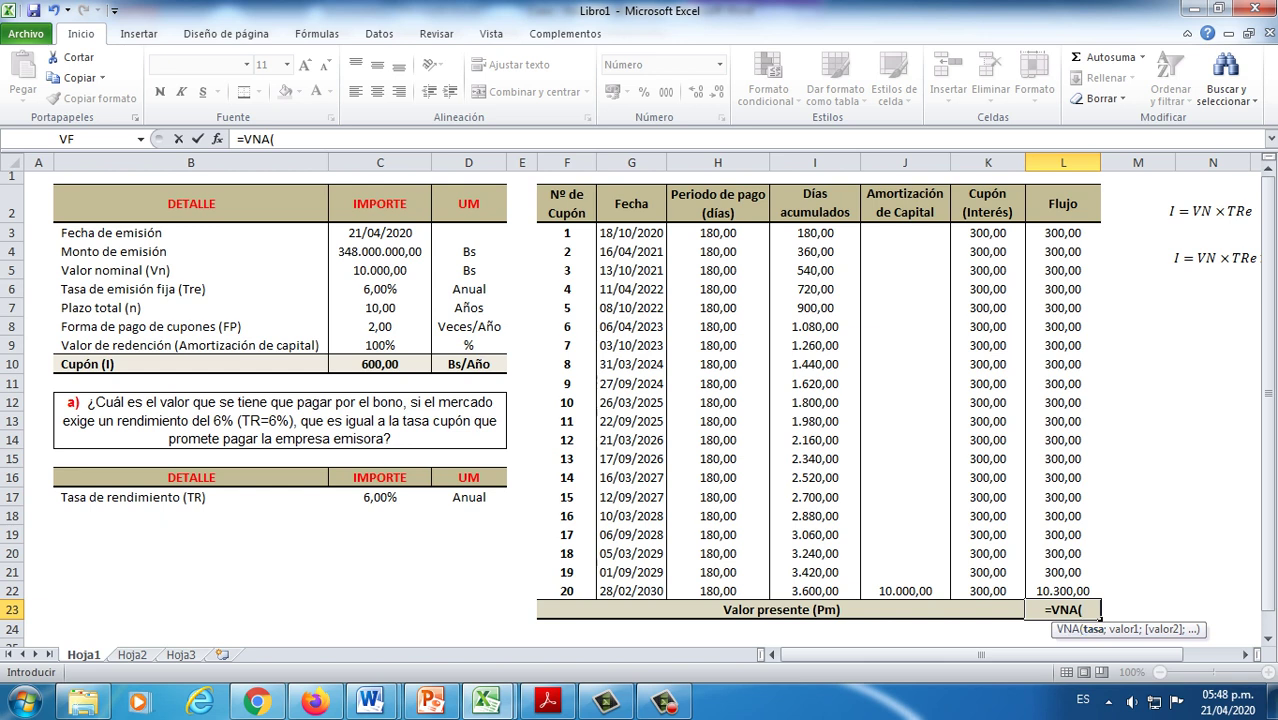
left_click(380, 497)
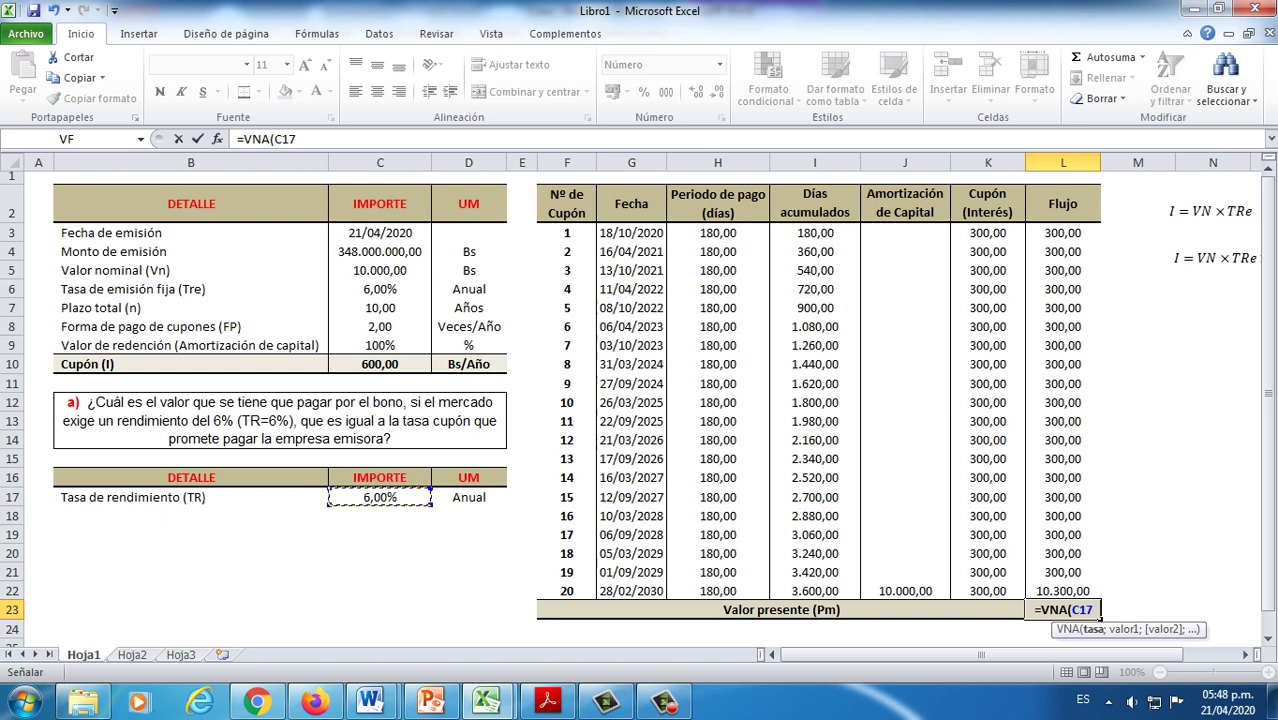
type("/")
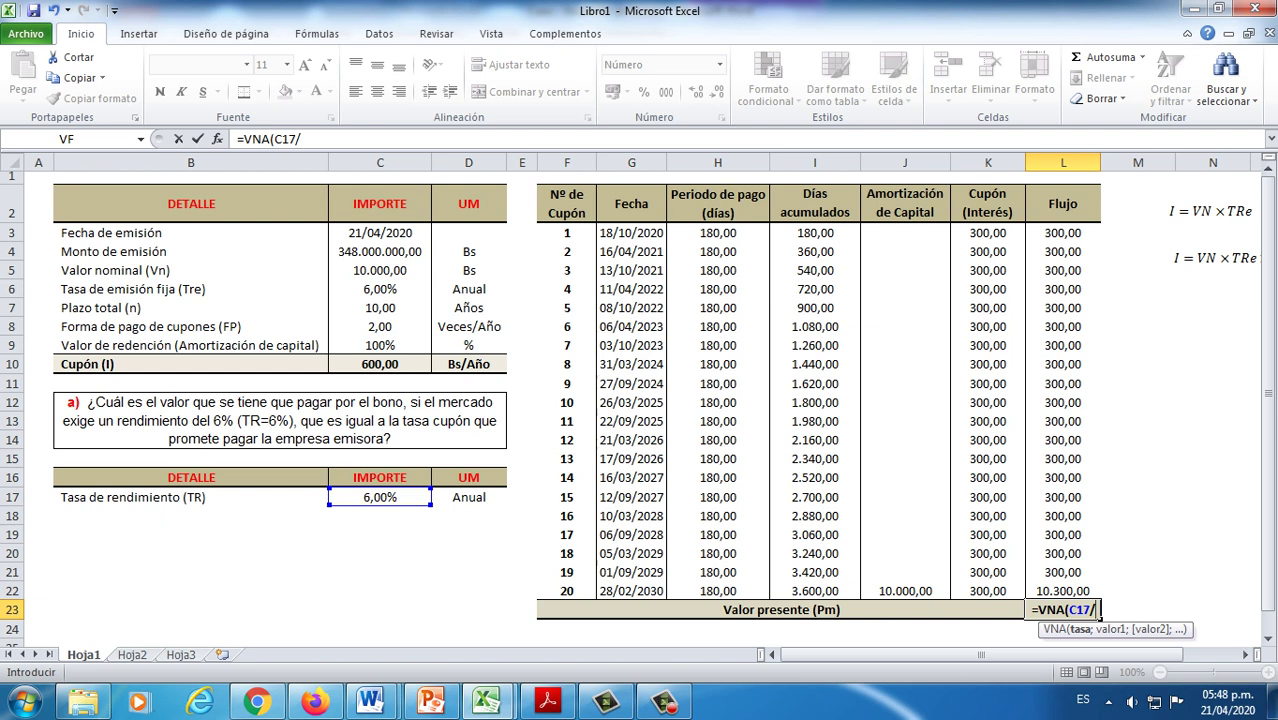
left_click(380, 327)
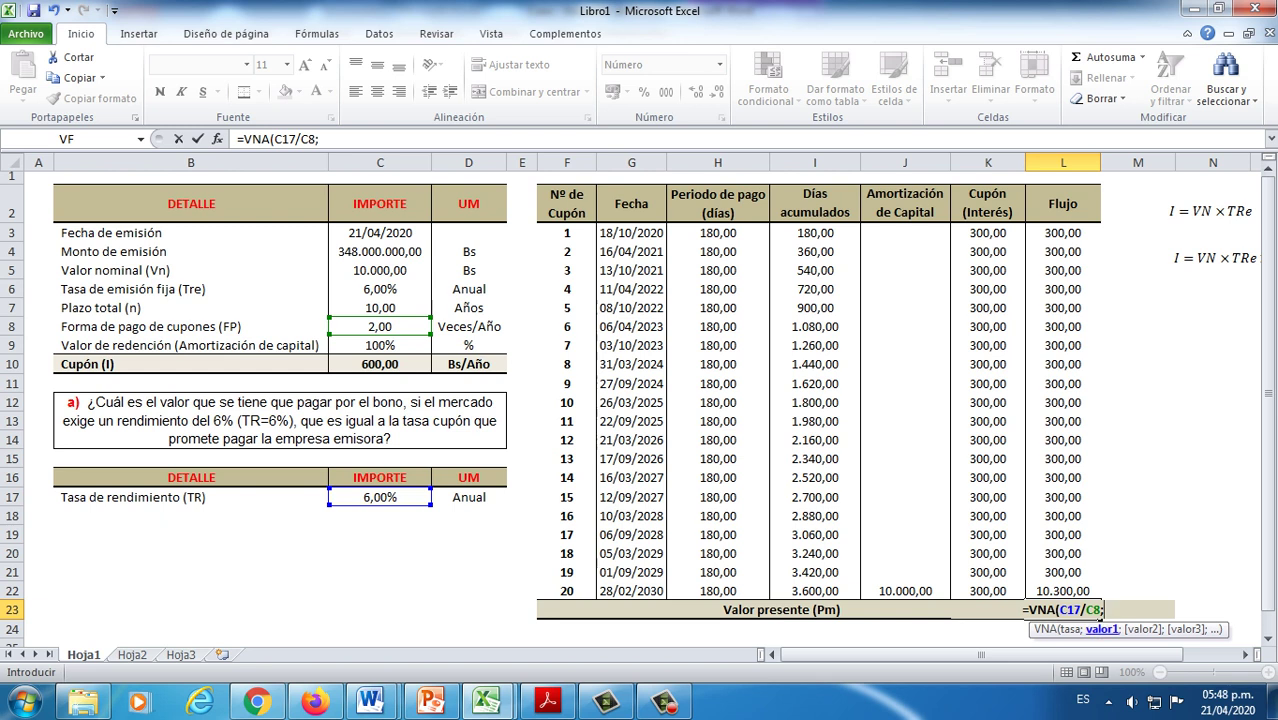
left_click_drag(1063, 233, 1090, 591)
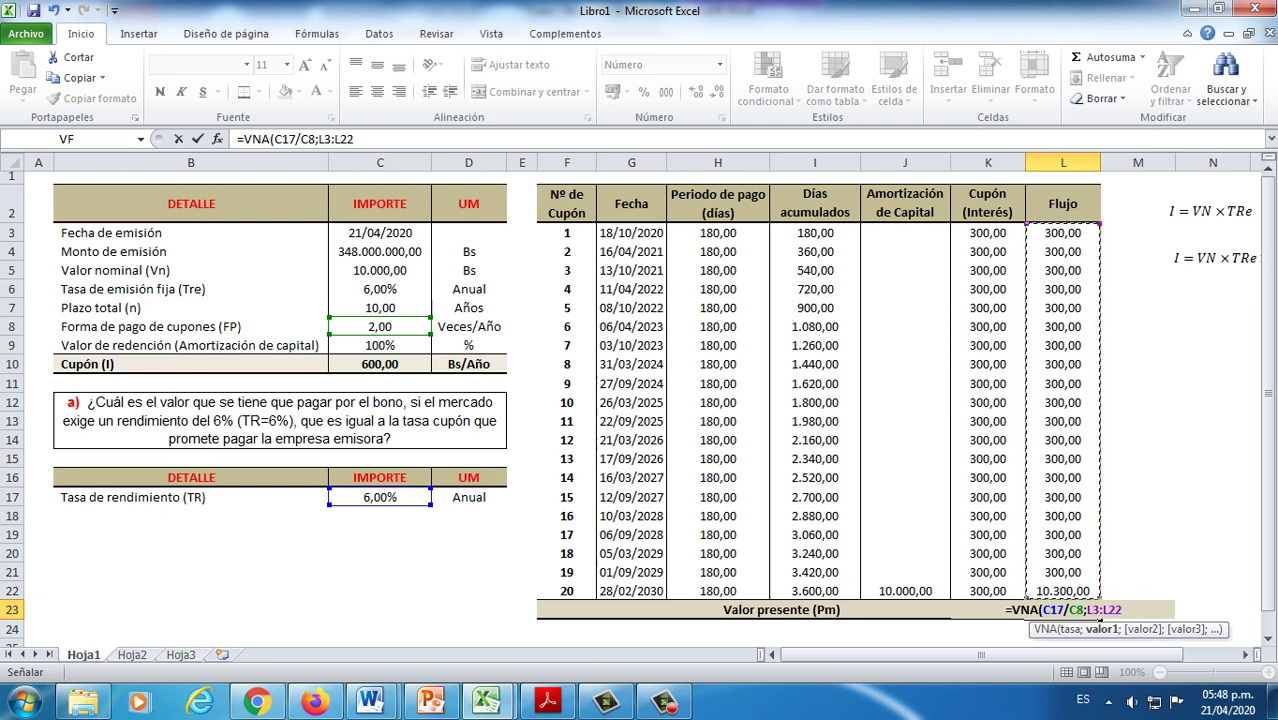
type(")")
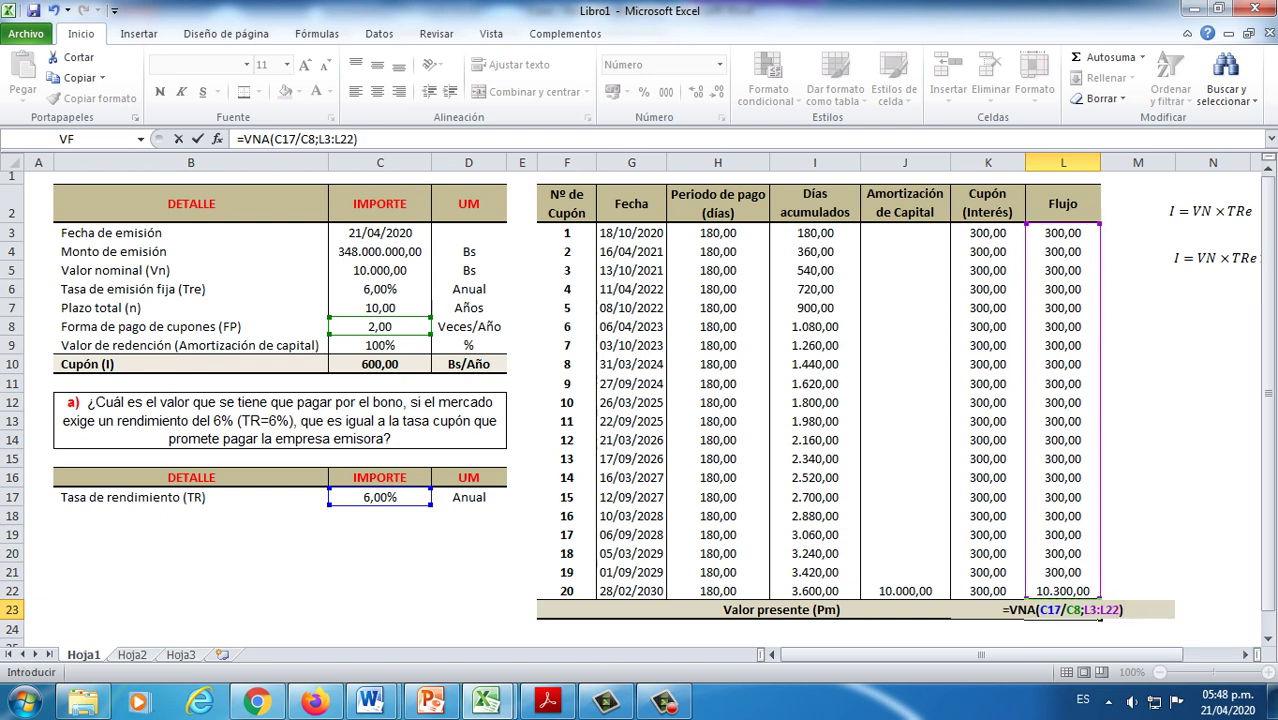
key("Return")
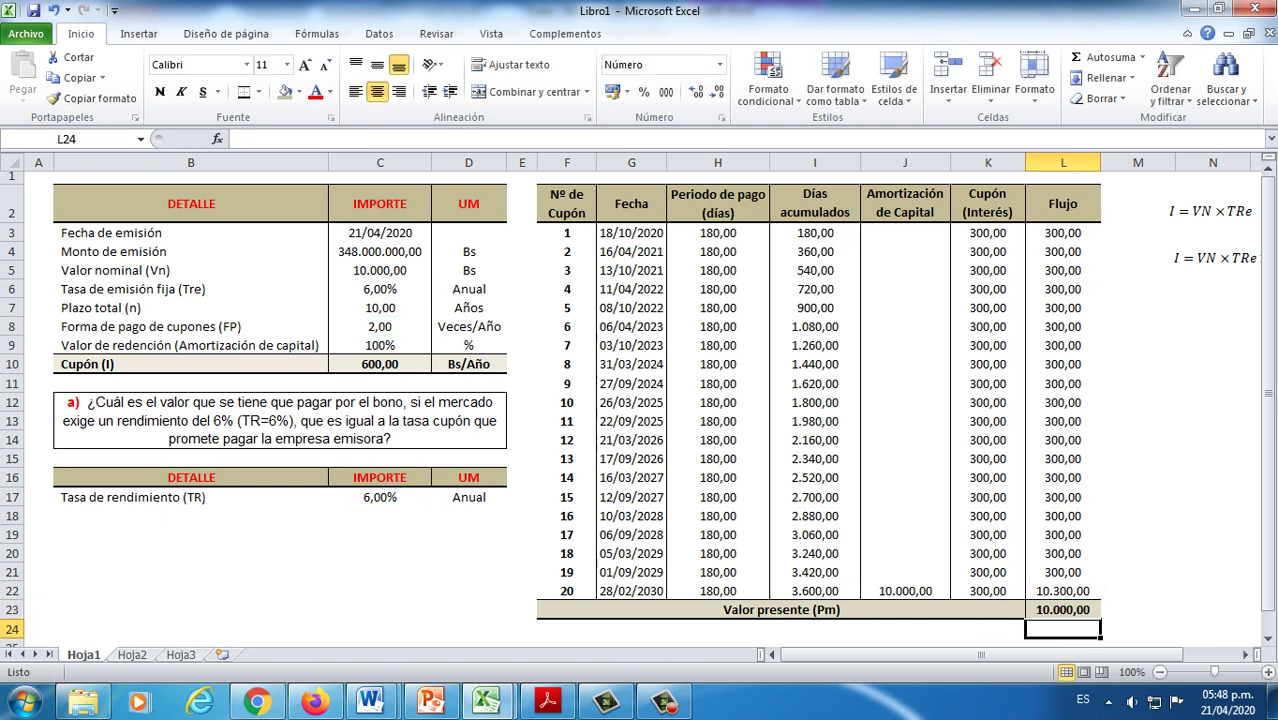
Step: Review the present value formula in L23, the yield rate row B17:D17 and the full payment schedule F2:L23
left_click(1063, 609)
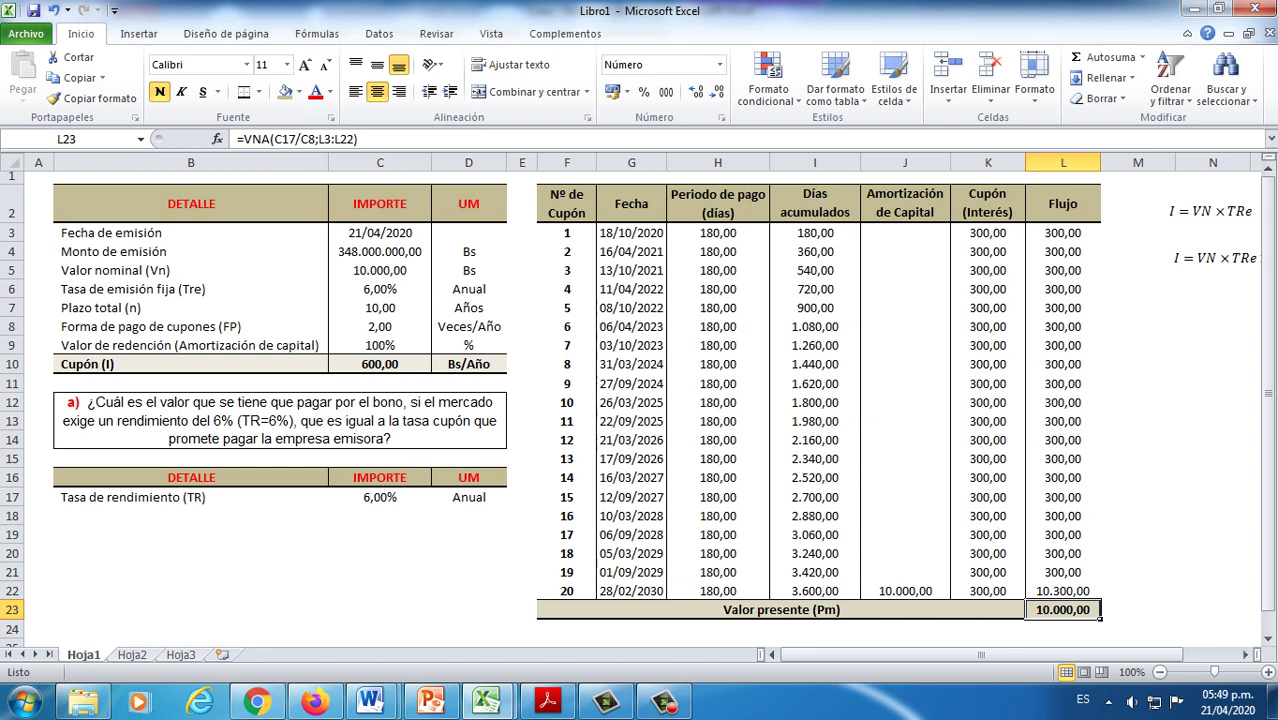
left_click(1138, 478)
scroll(1138, 478, "down", 1)
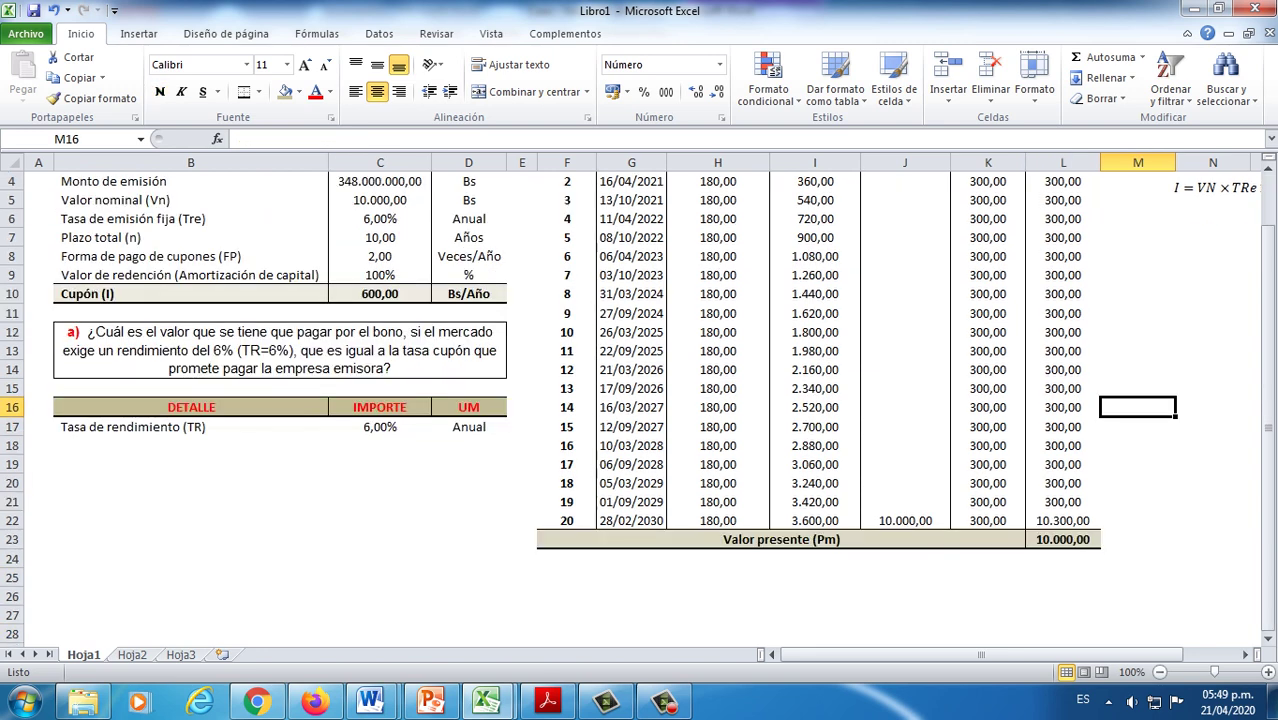
left_click(781, 539)
scroll(781, 539, "up", 1)
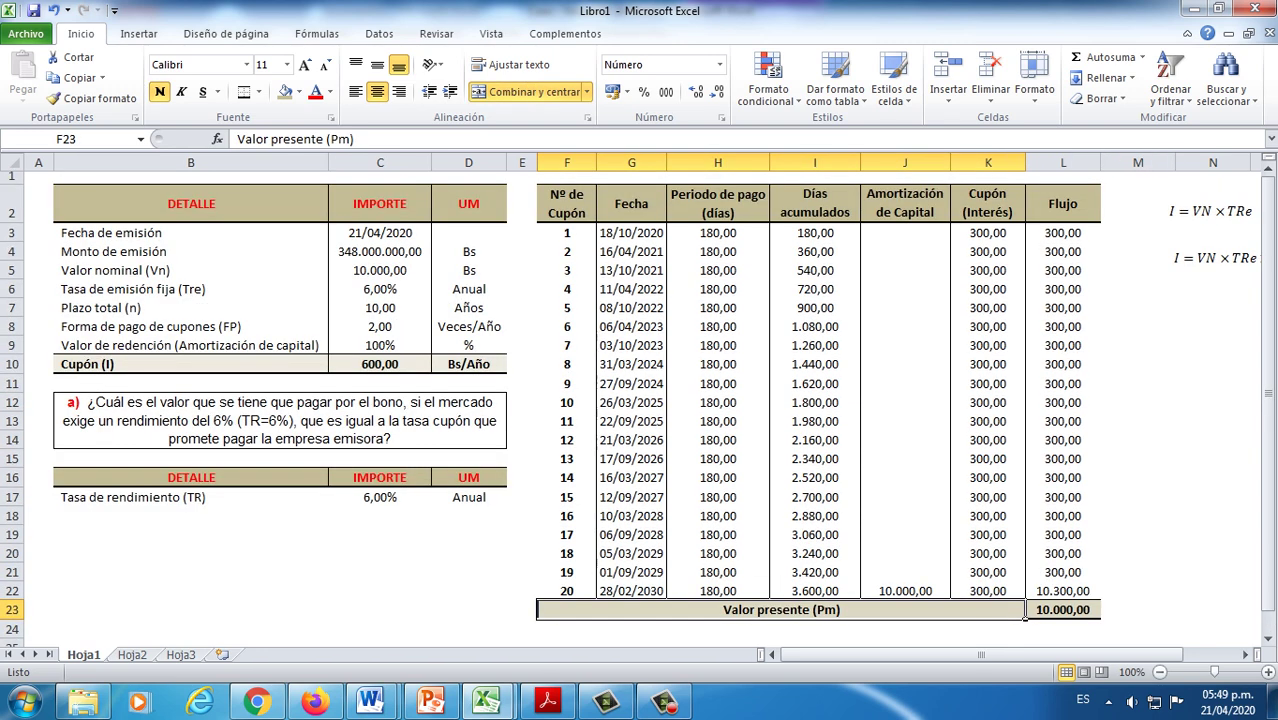
left_click_drag(200, 497, 503, 498)
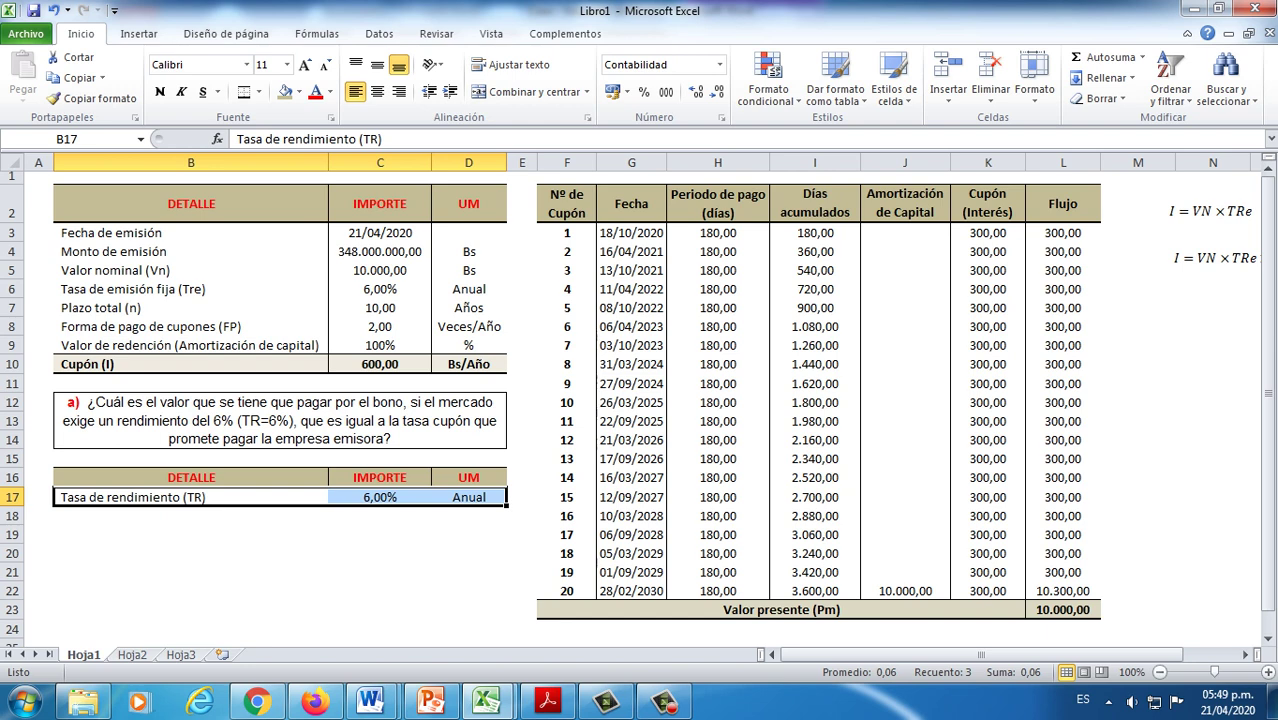
left_click_drag(566, 203, 1063, 609)
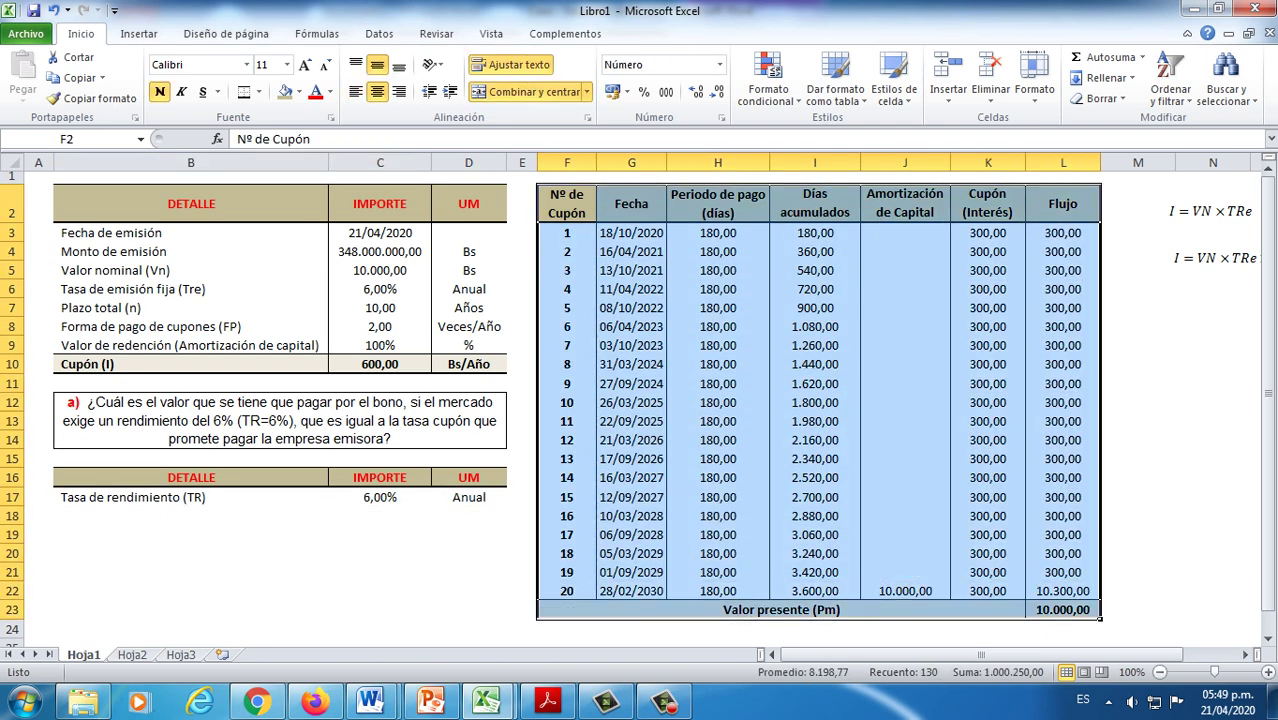
left_click_drag(566, 203, 1063, 609)
left_click_drag(566, 203, 1063, 609)
scroll(1063, 609, "down", 1)
scroll(640, 400, "up", 1)
left_click(521, 534)
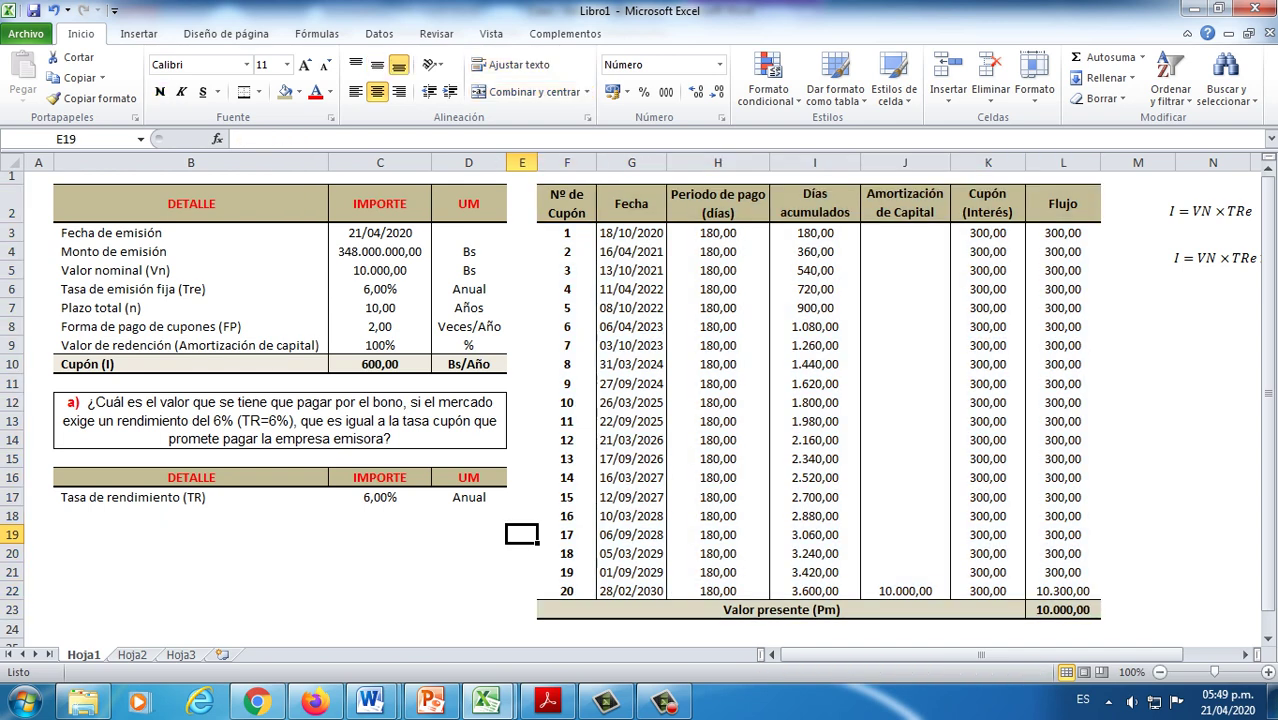
Step: Move the yield rate table, header included, down one row to B17:D18
left_click_drag(120, 477, 470, 525)
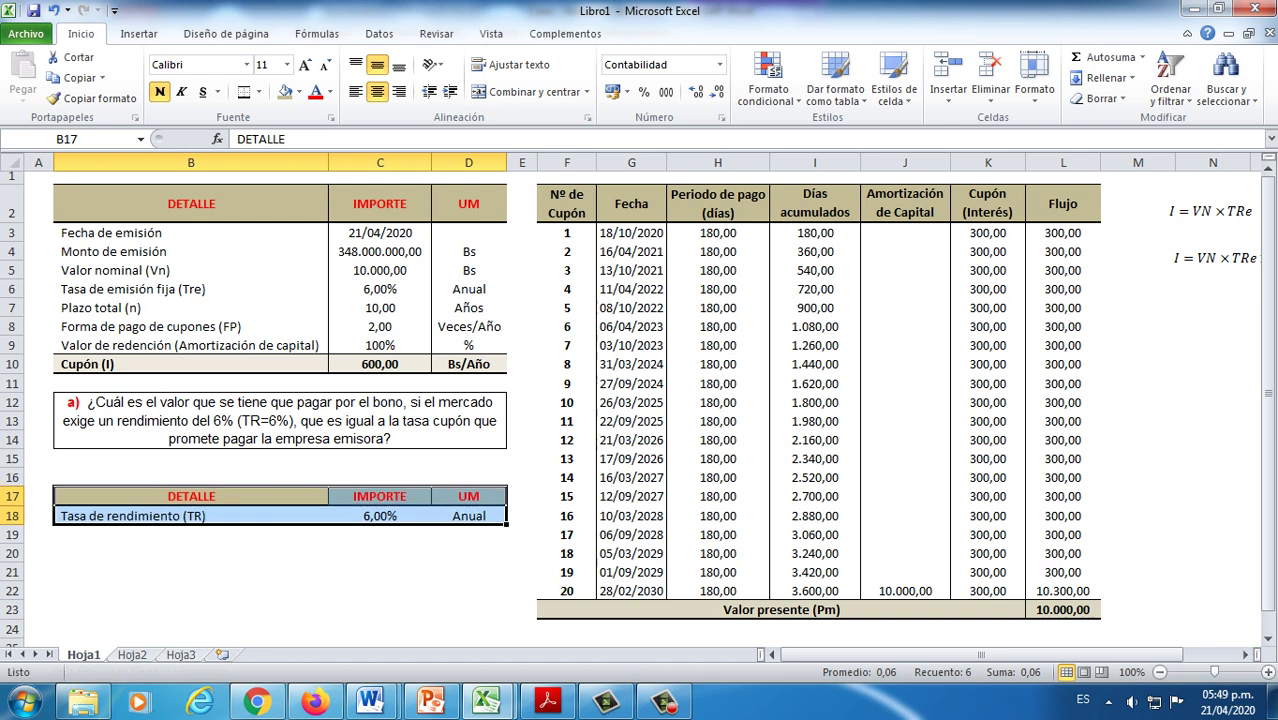
left_click(326, 481)
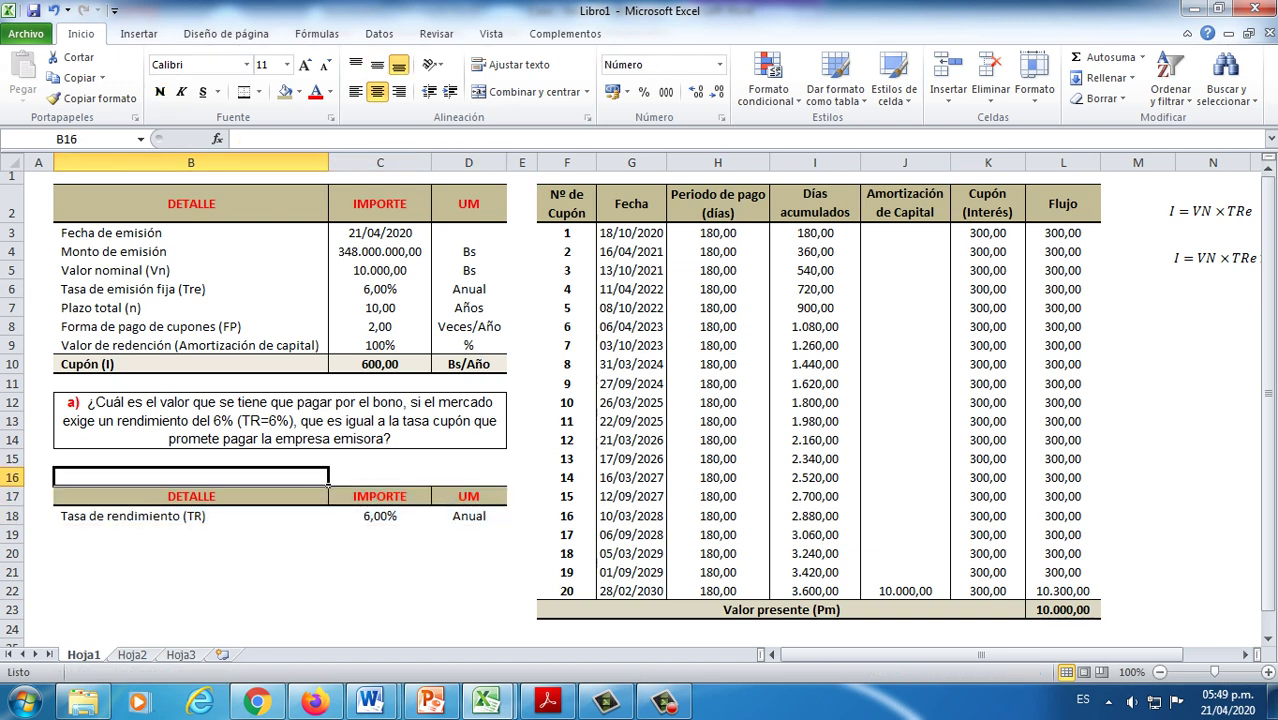
left_click(330, 481)
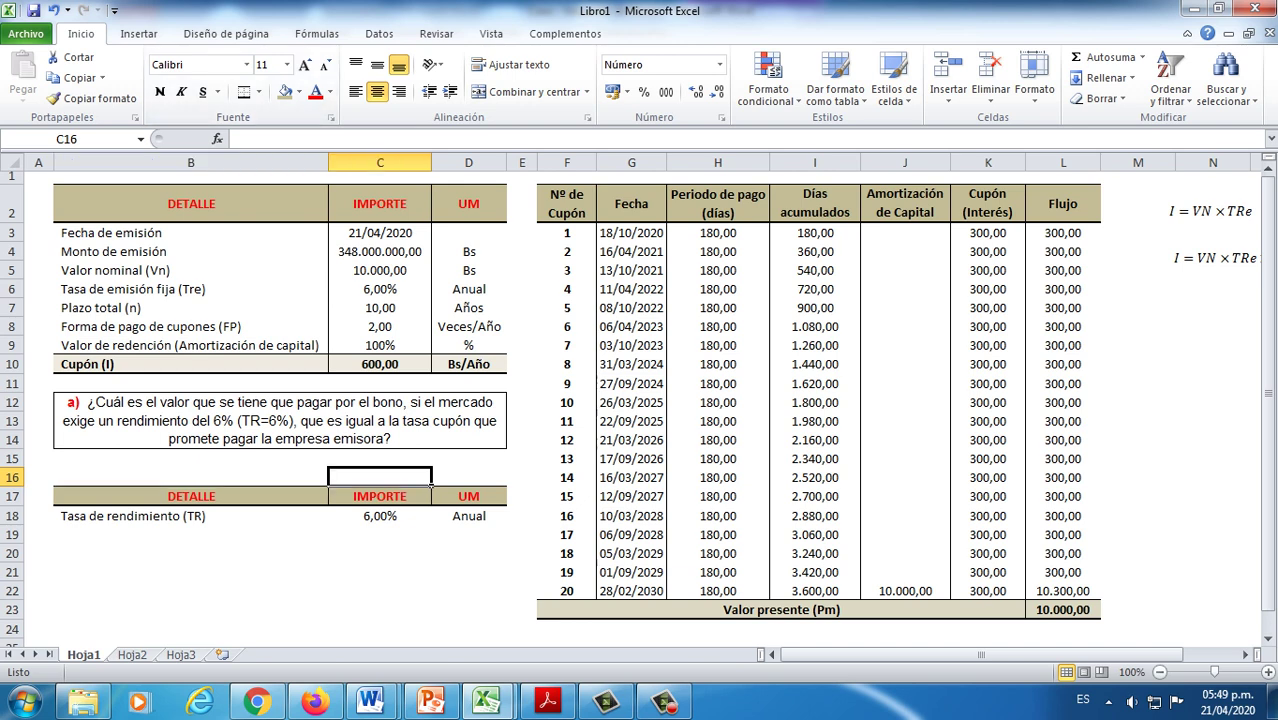
left_click(664, 702)
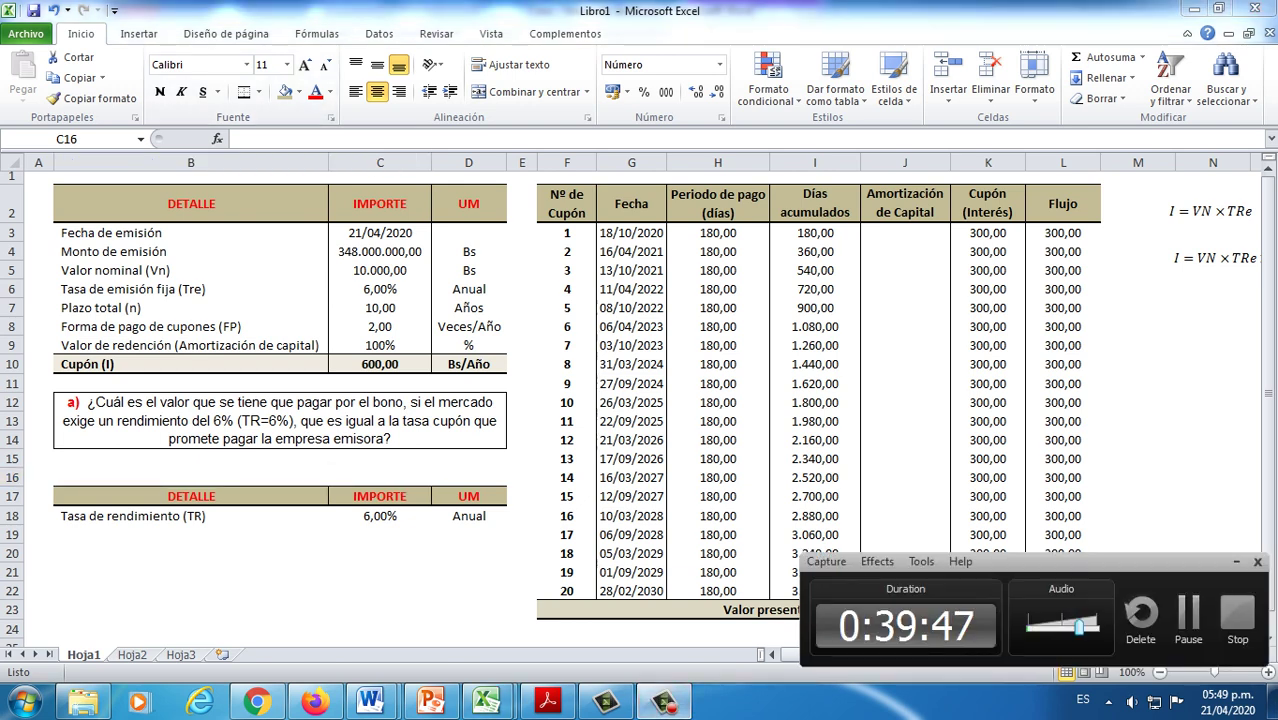
left_click(1188, 614)
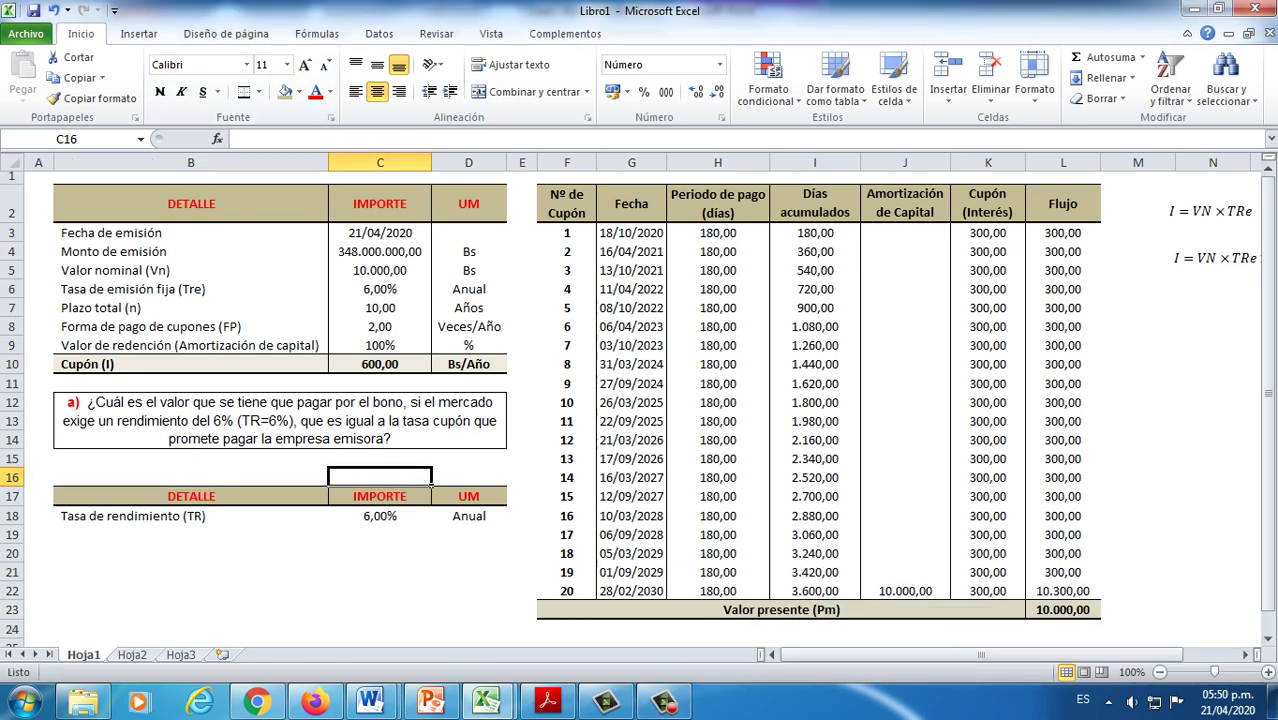
Step: Copy the formatting of empty row 24 onto row 1 so that row 1 takes the same height
right_click(17, 645)
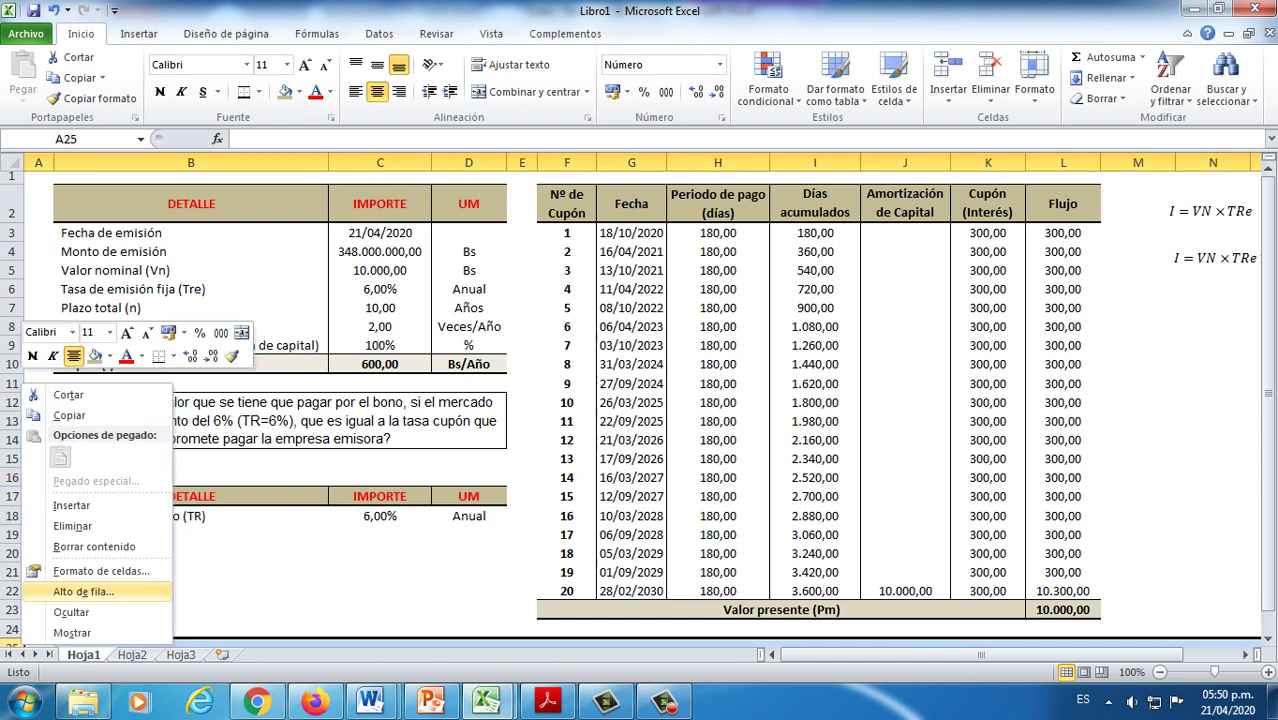
left_click(68, 504)
scroll(640, 400, "up", 4)
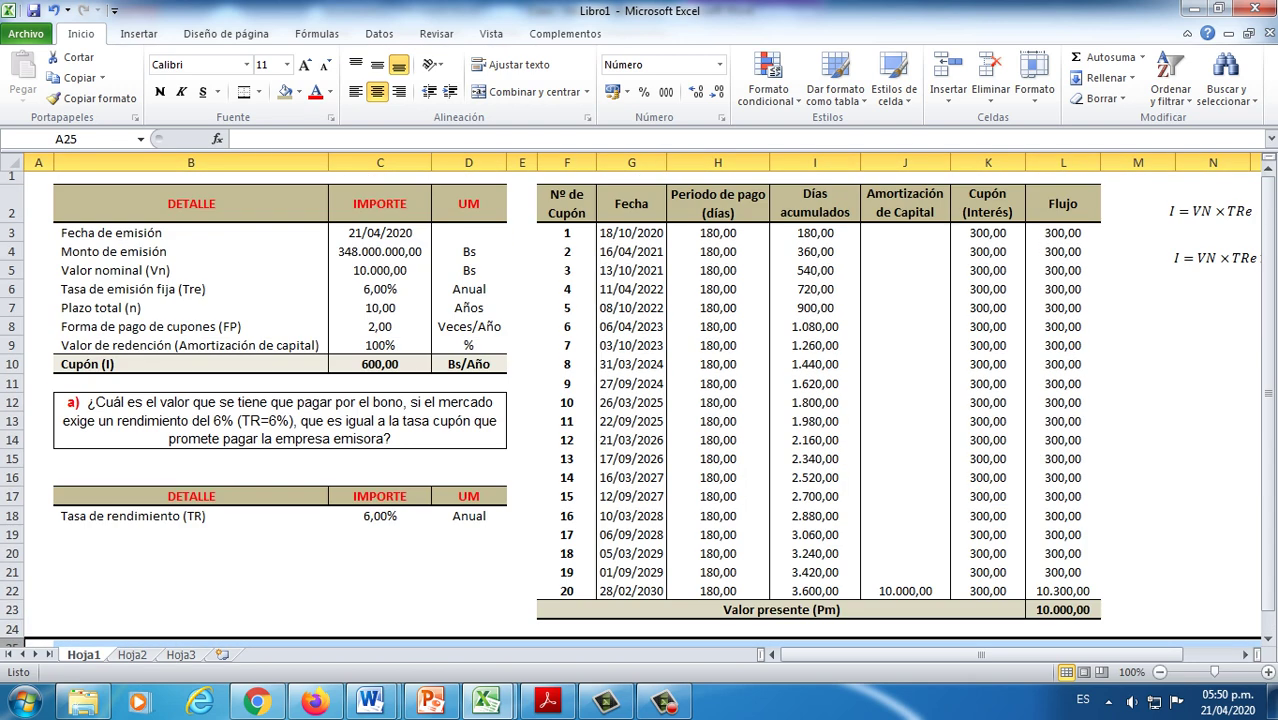
right_click(12, 629)
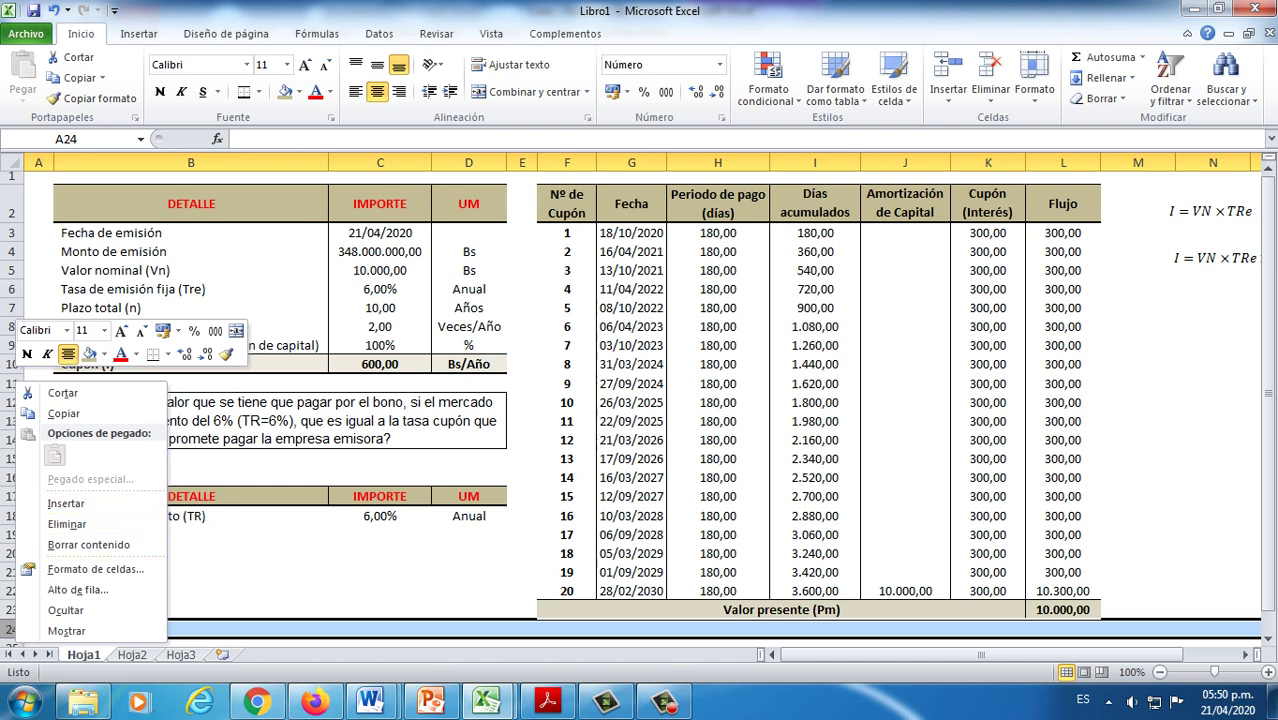
left_click(226, 353)
left_click(12, 177)
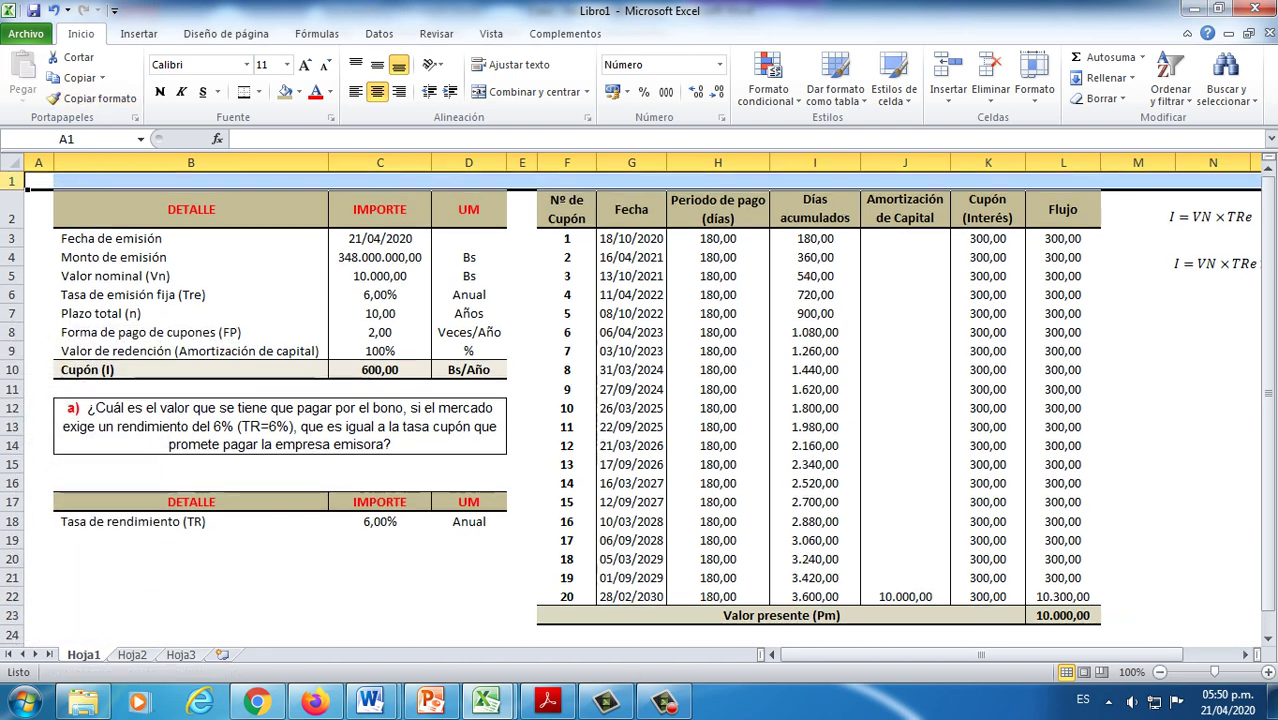
Step: Enter the label "Opción 1" in F1 above the payment schedule and make it bold and red
left_click(588, 182)
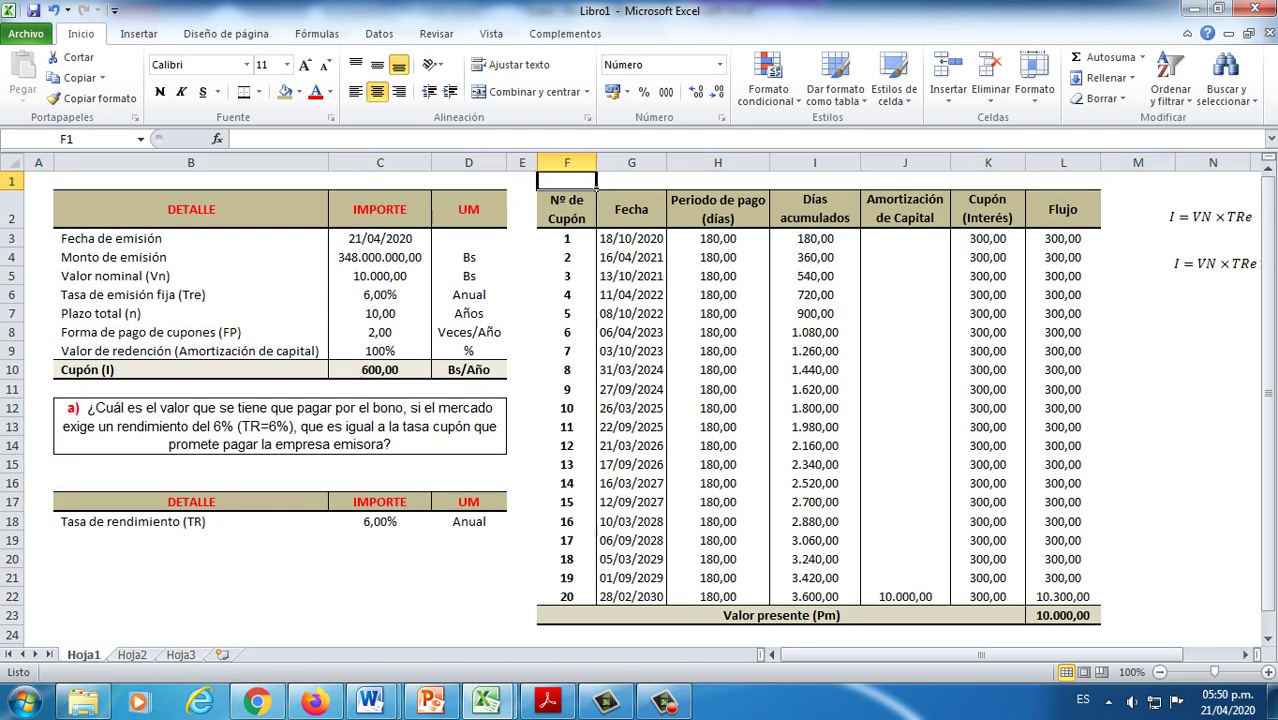
type("Opci")
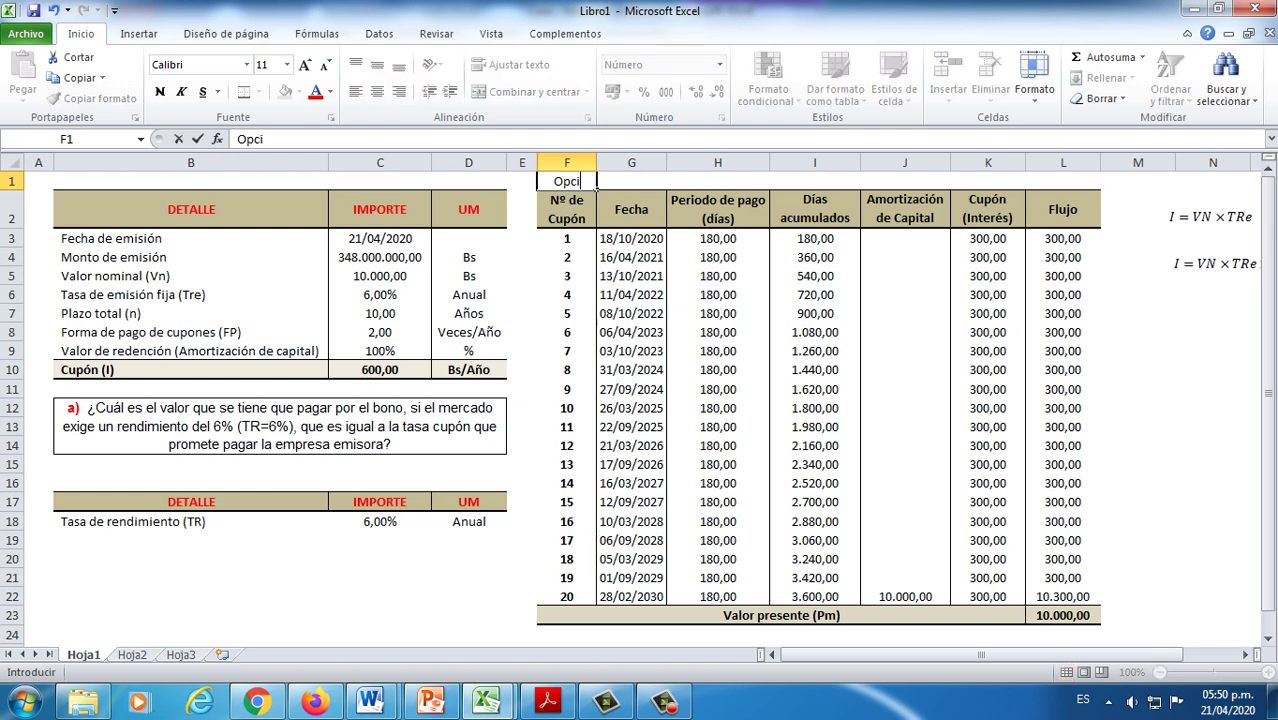
type("ón 1")
left_click(1212, 426)
left_click(594, 186)
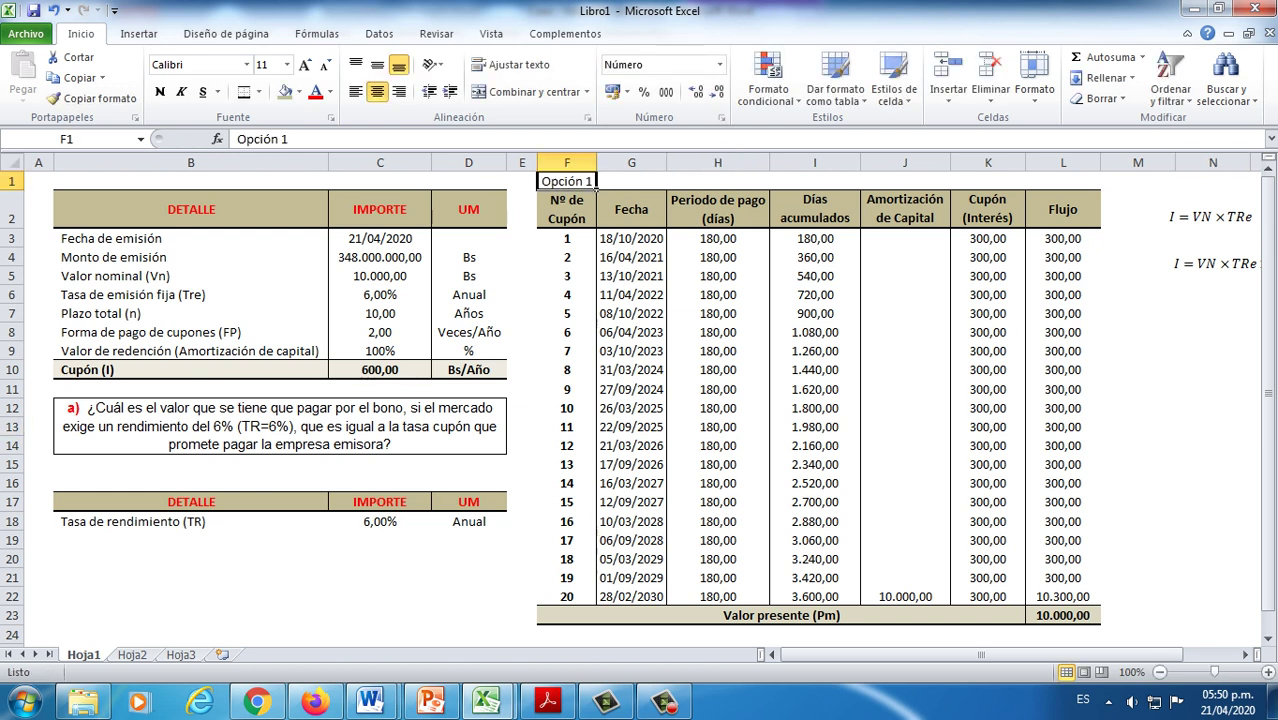
key("ctrl+n")
left_click(315, 91)
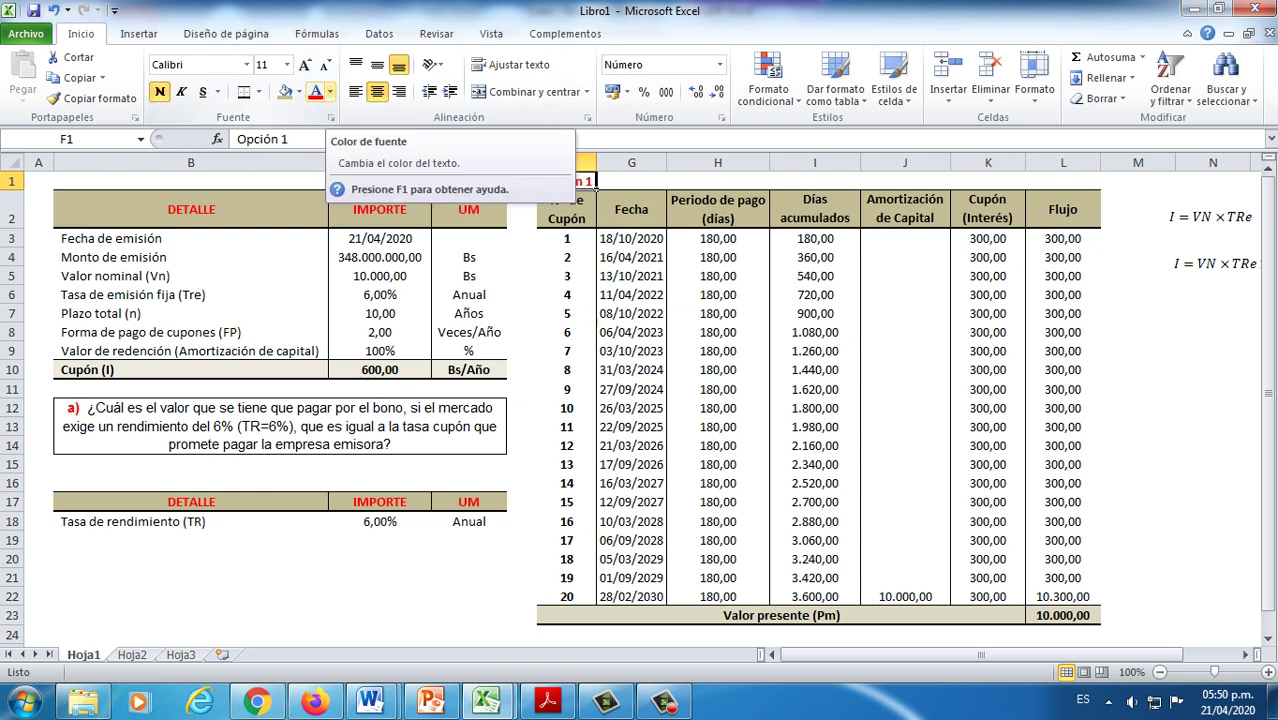
left_click(520, 483)
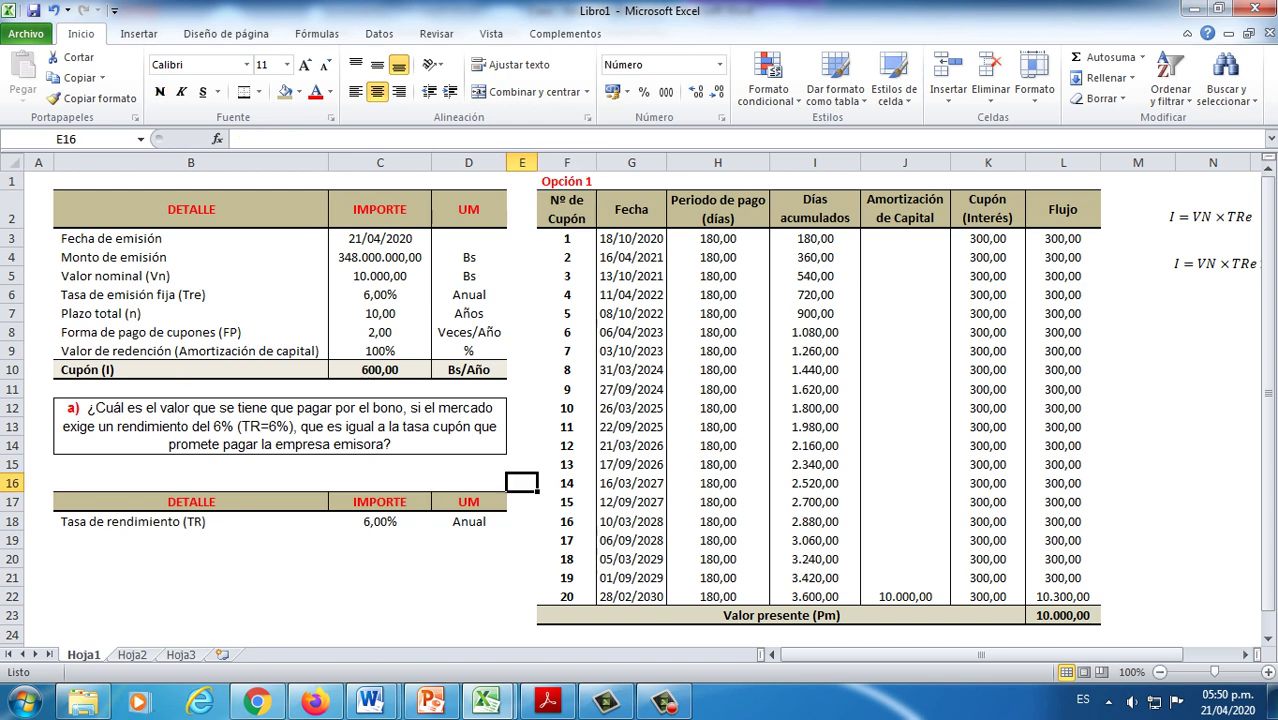
Step: Format the "Opción 1" label in F1 as 12-point Cambria and align it left
left_click(567, 181)
left_click(286, 64)
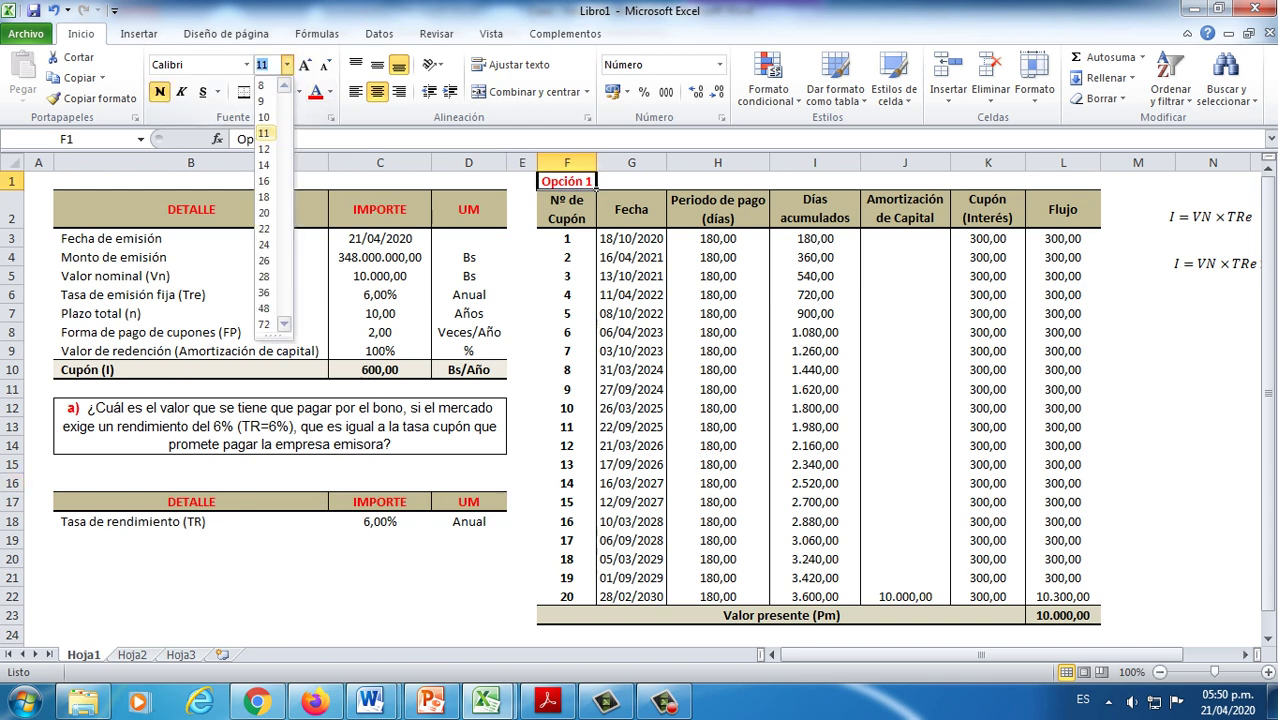
left_click(266, 150)
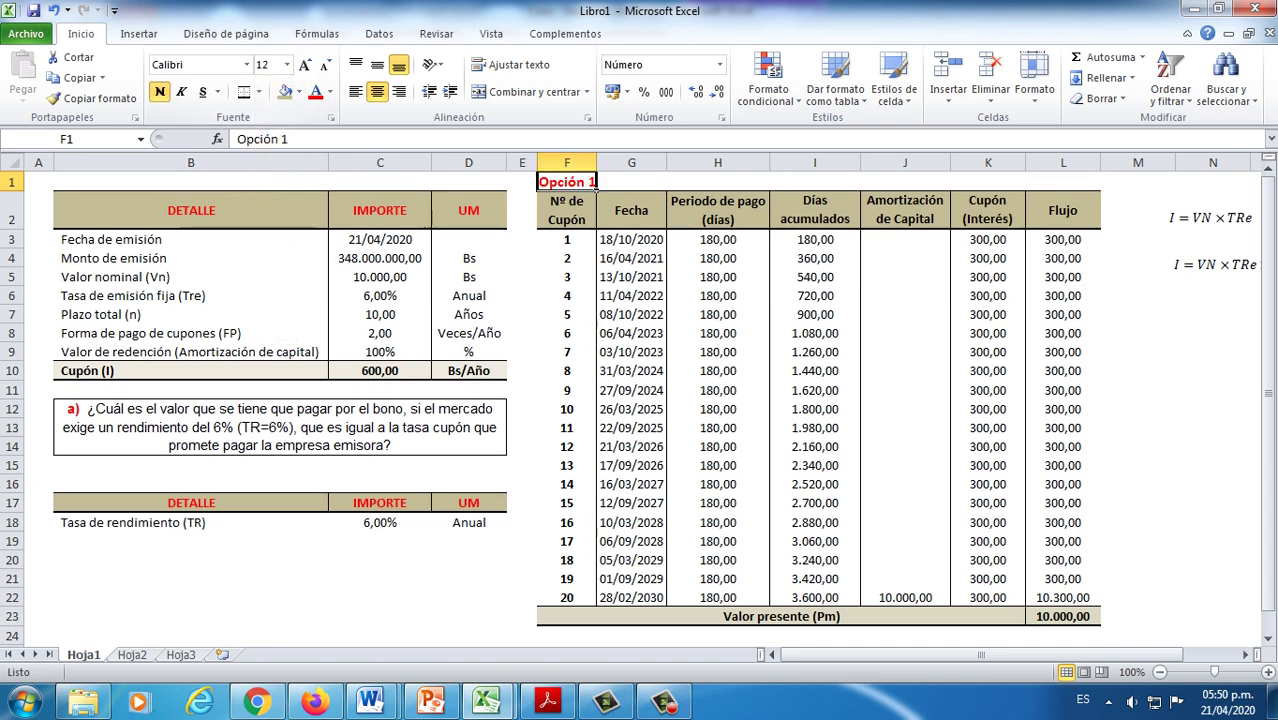
left_click(246, 64)
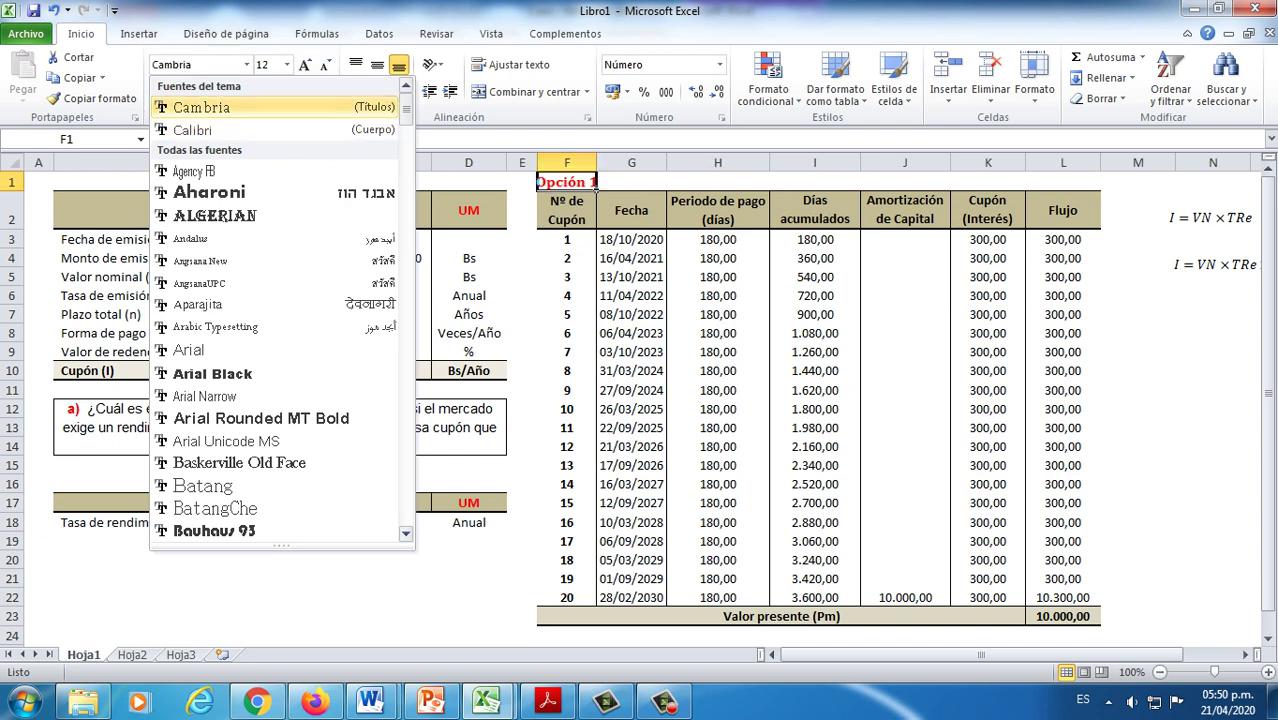
left_click(200, 107)
left_click(468, 295)
left_click(567, 181)
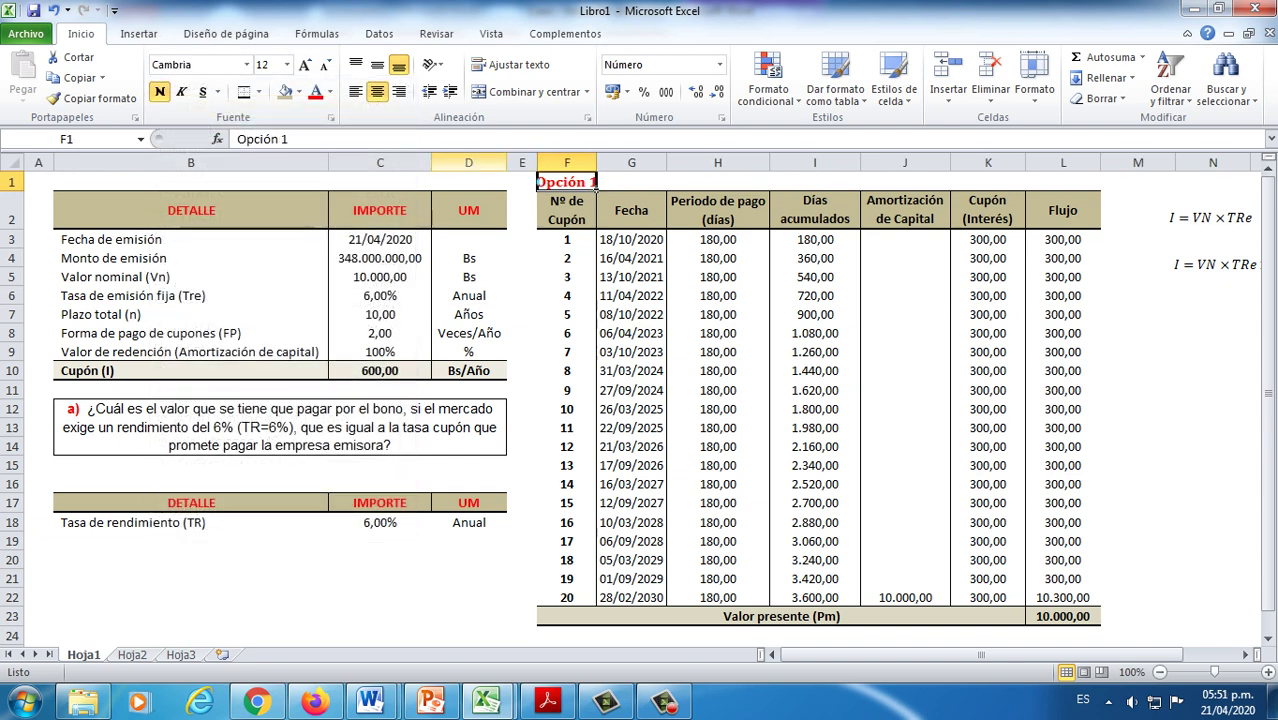
left_click(580, 352)
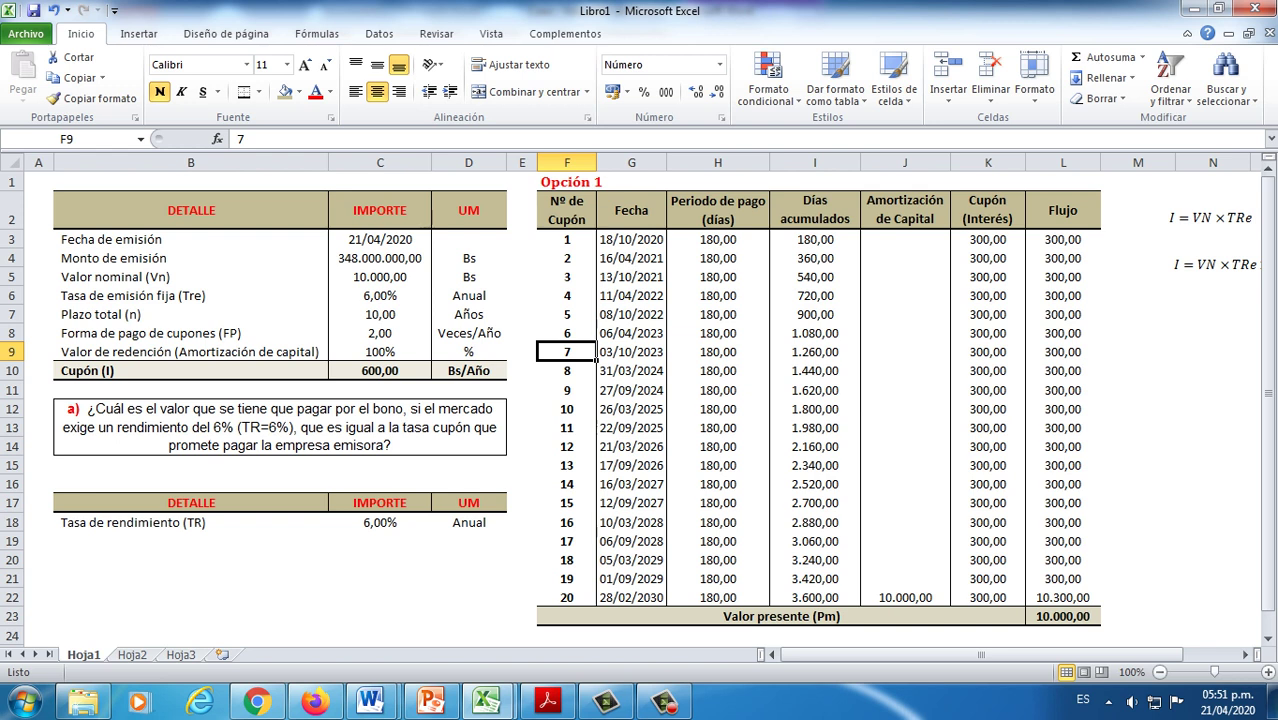
Step: Add top and bottom borders to the empty row B19:D19 beneath the yield rate
left_click(190, 541)
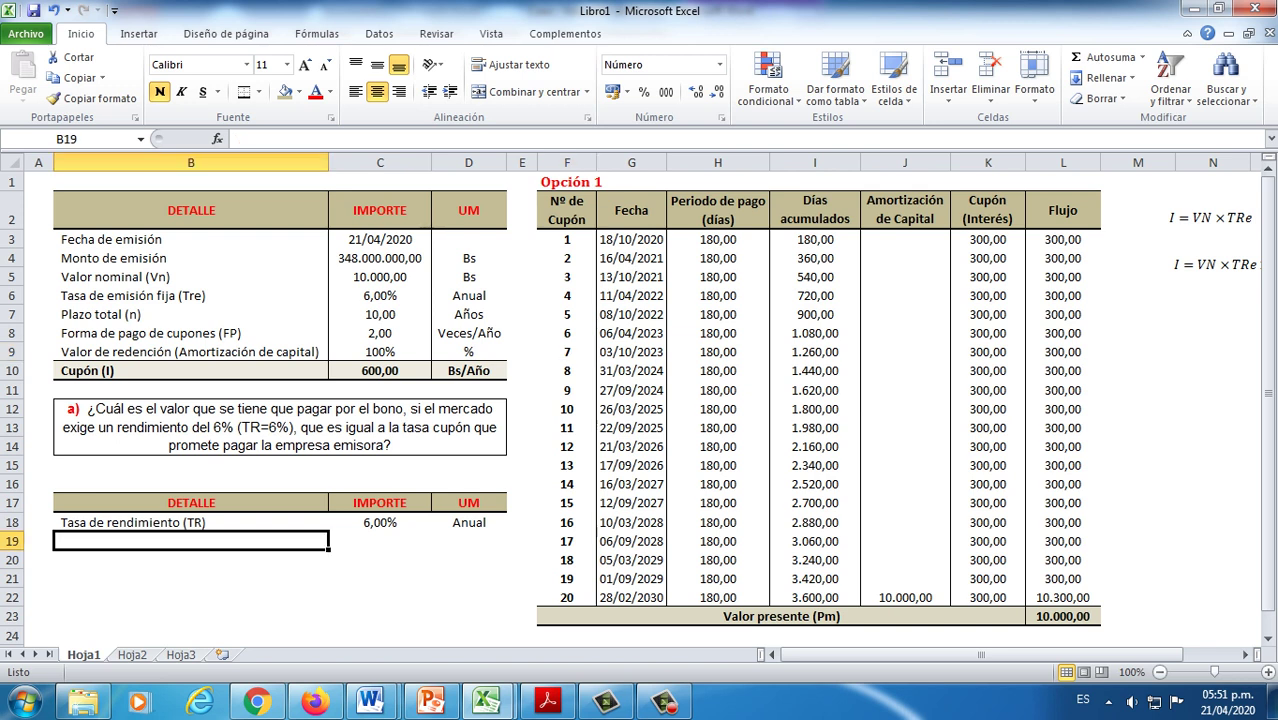
left_click_drag(190, 503, 390, 522)
left_click(190, 541)
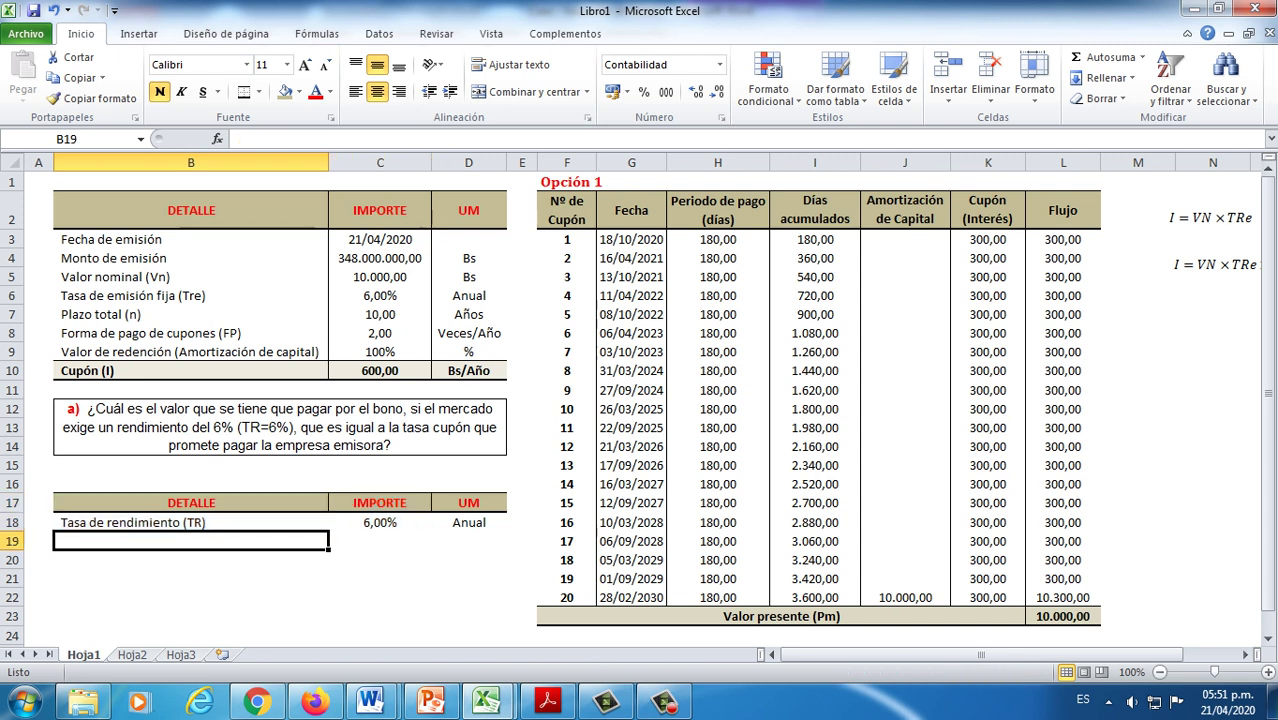
left_click_drag(190, 503, 469, 522)
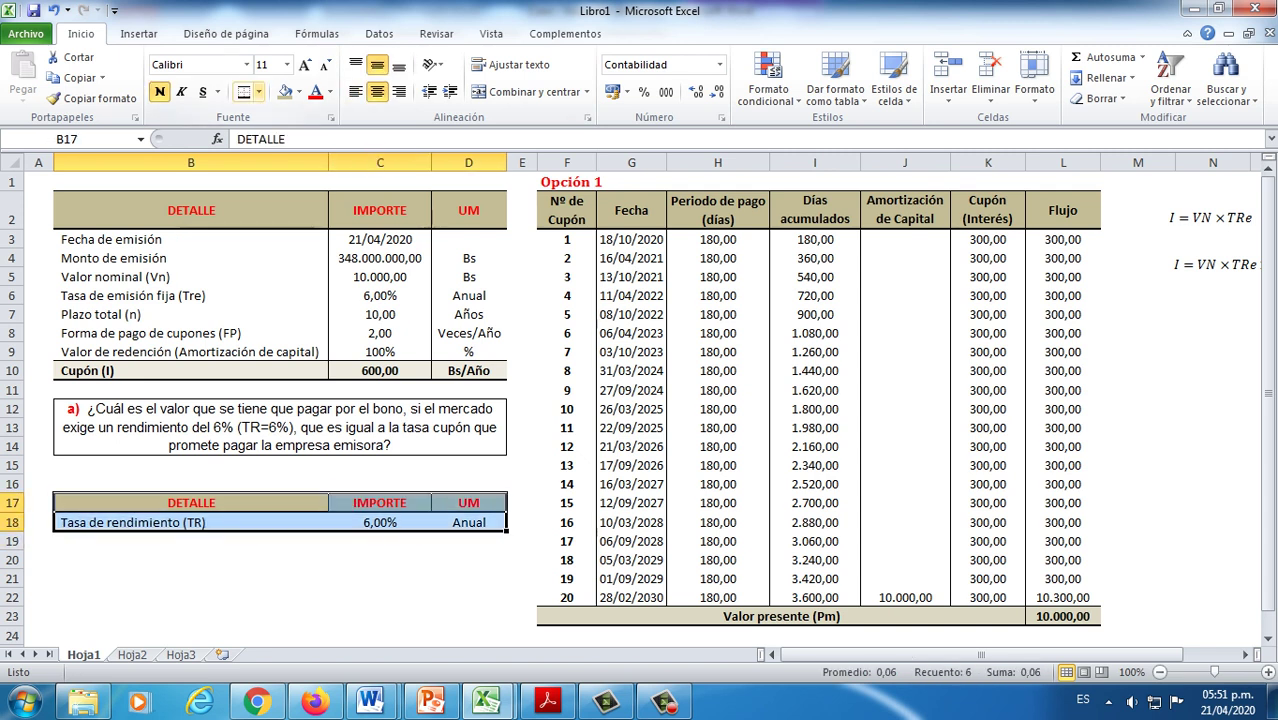
left_click(190, 559)
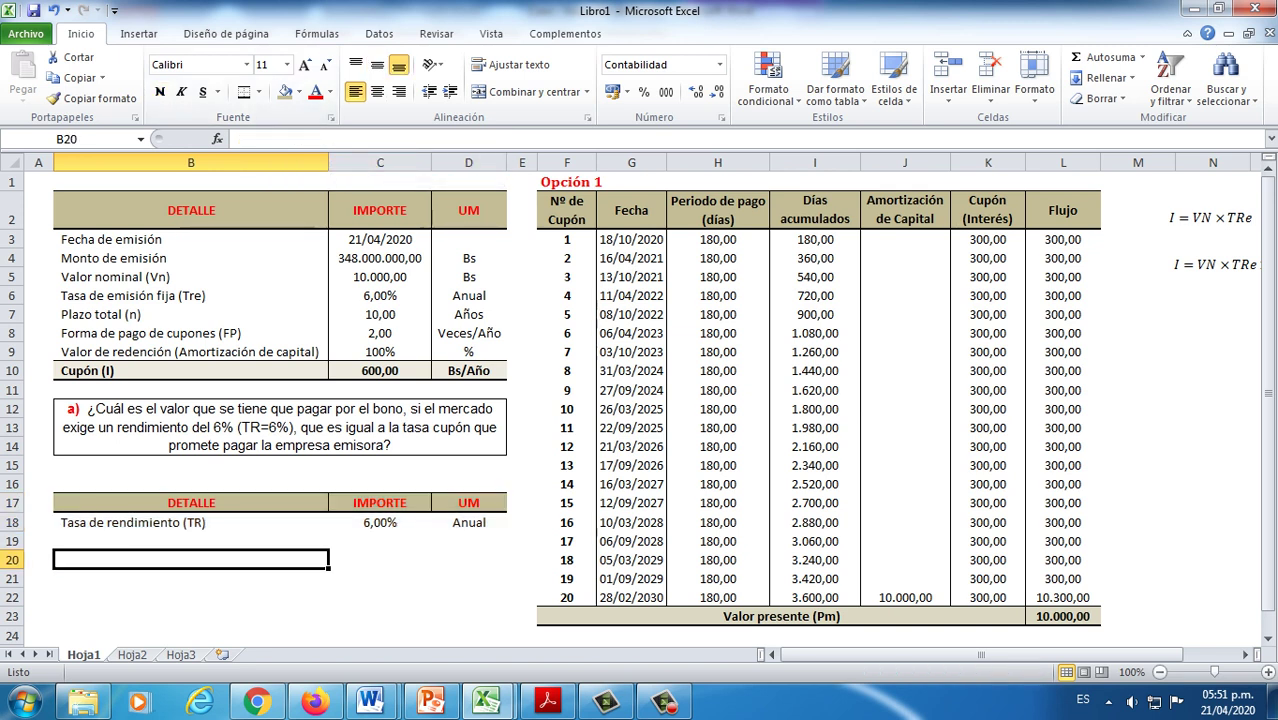
left_click_drag(190, 540, 470, 538)
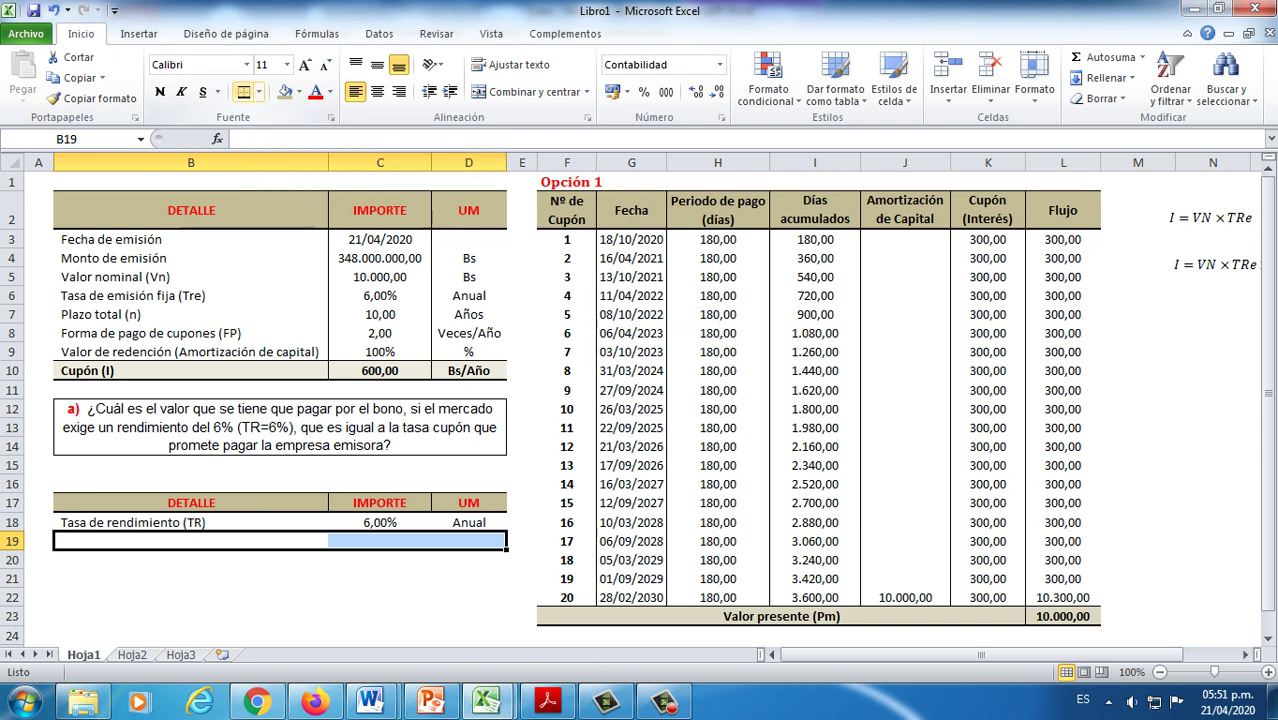
left_click(244, 91)
left_click(380, 617)
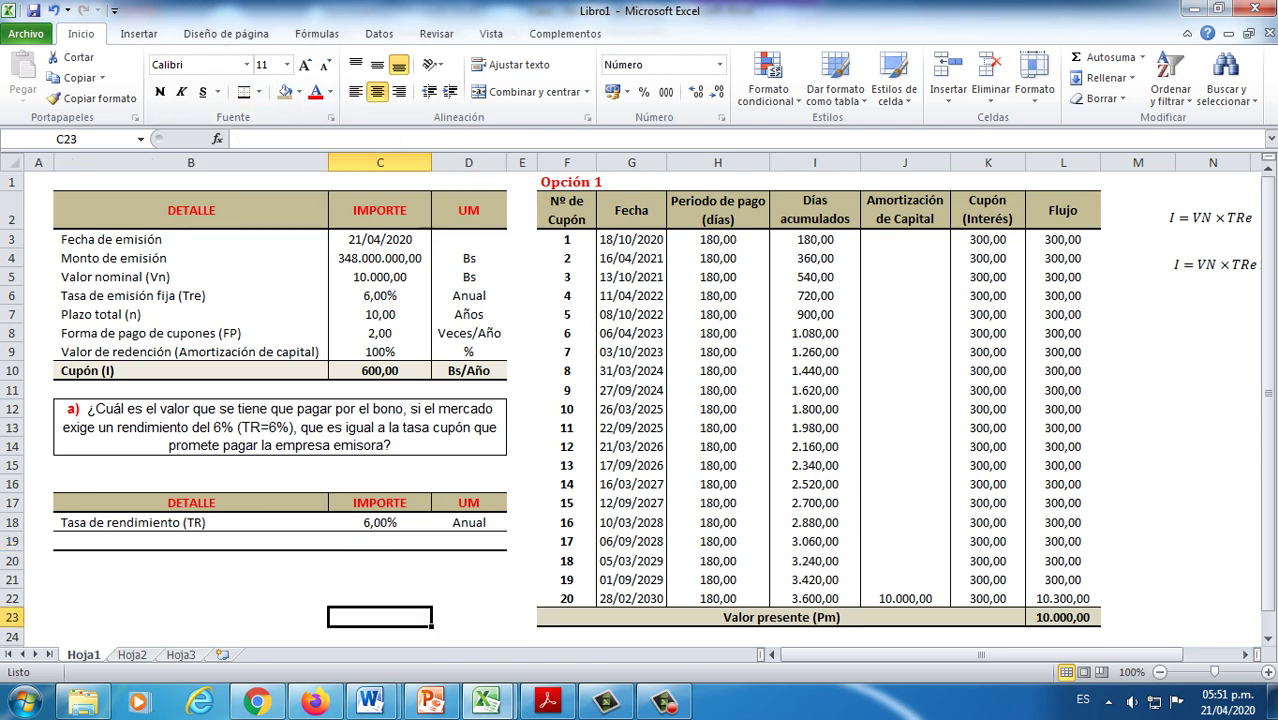
Step: Enter the row label "Valor presente (Pn)" in B19
left_click(190, 541)
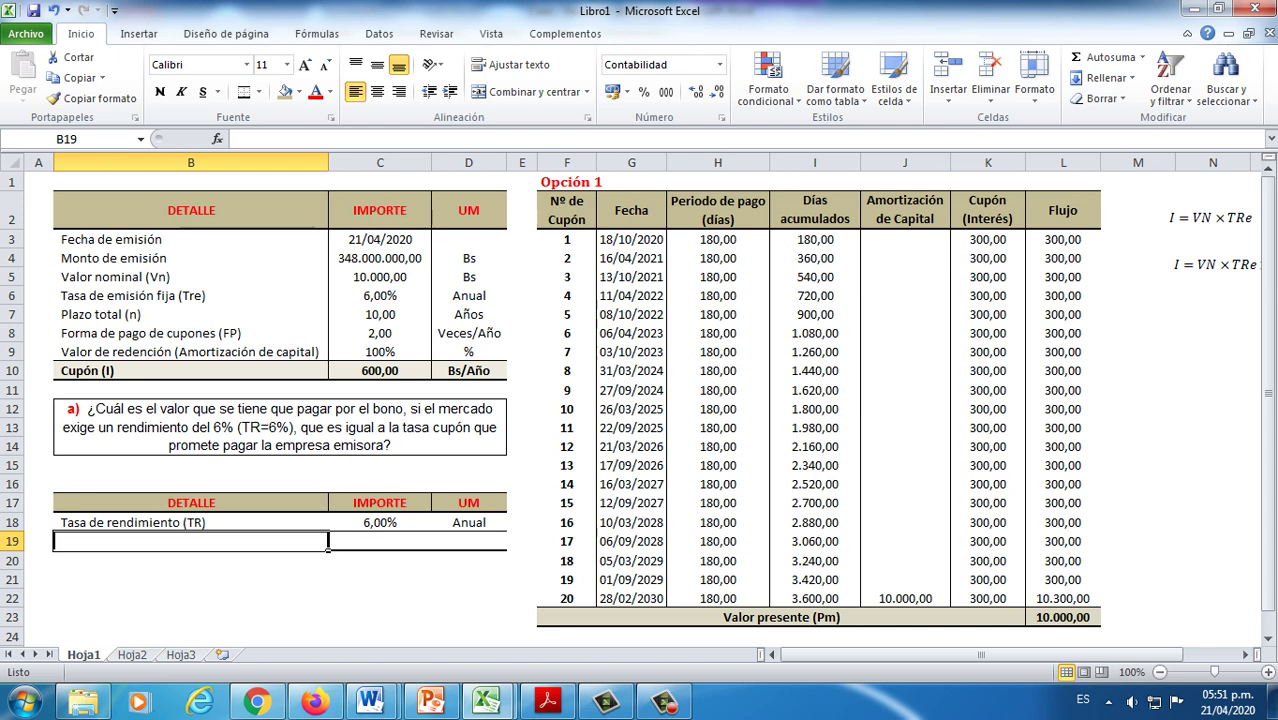
type("Va")
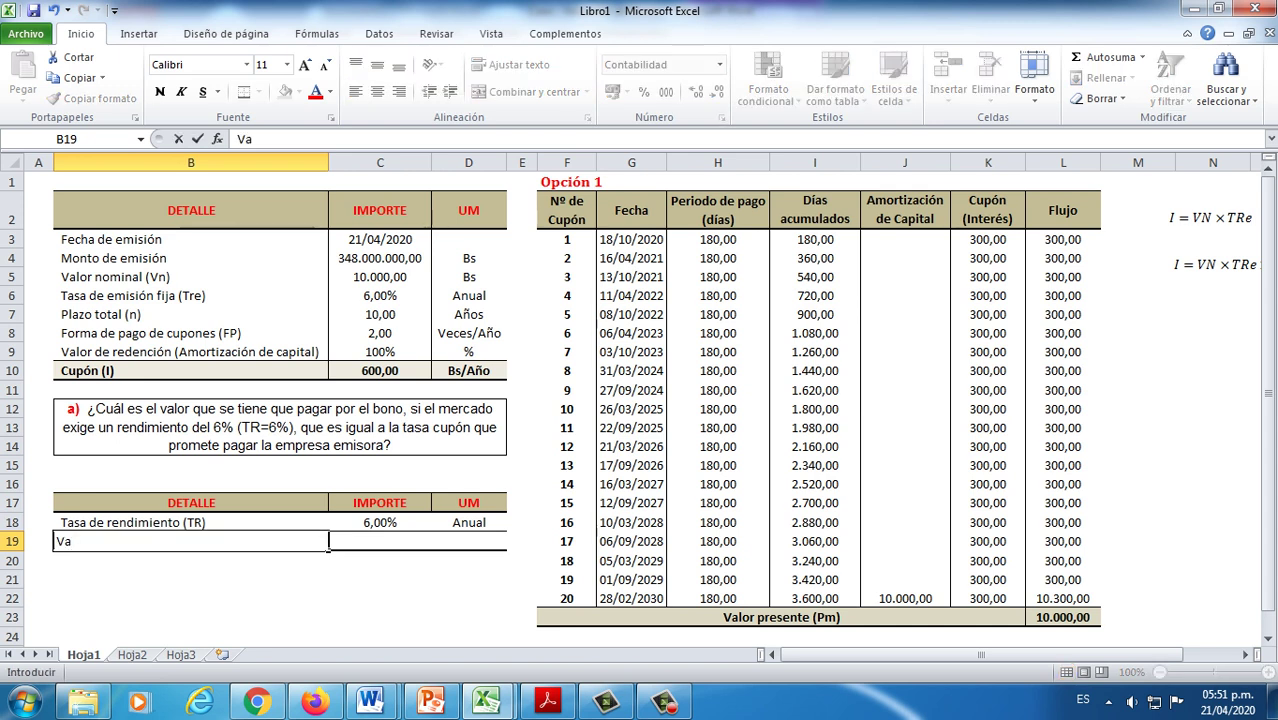
type("lor presente (")
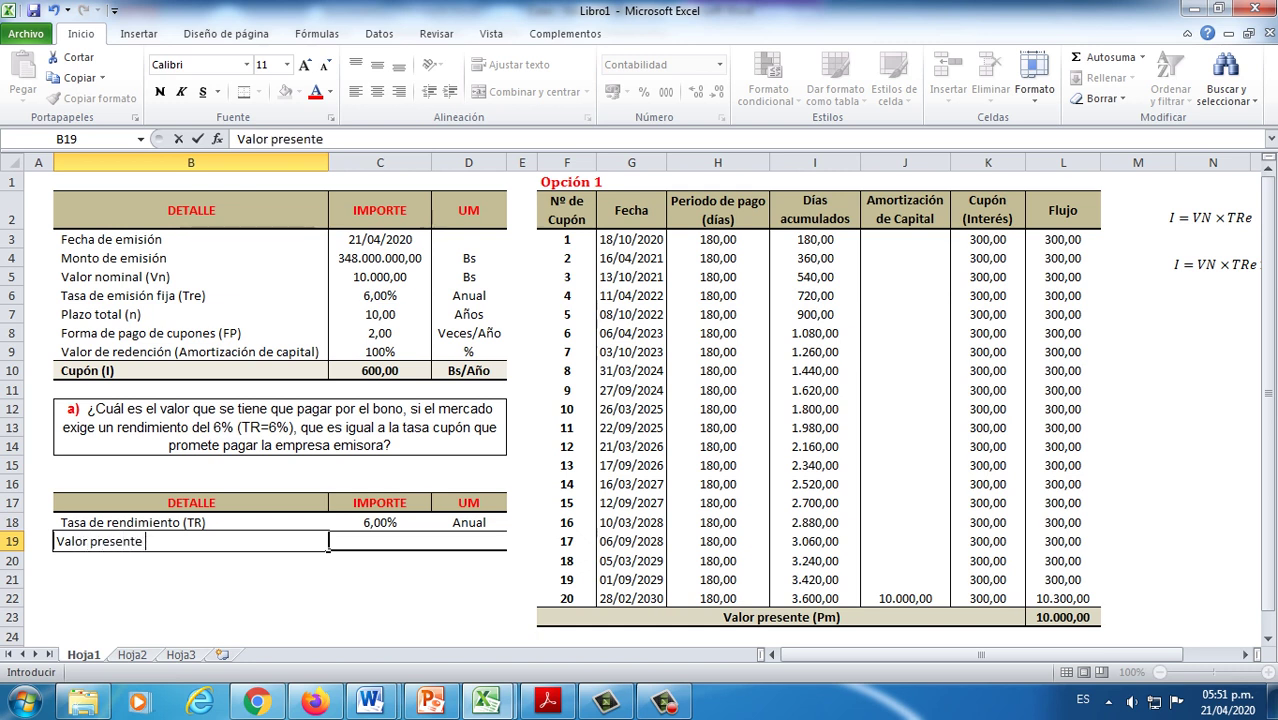
type("Pn)")
key("Return")
key("Right")
left_click(379, 541)
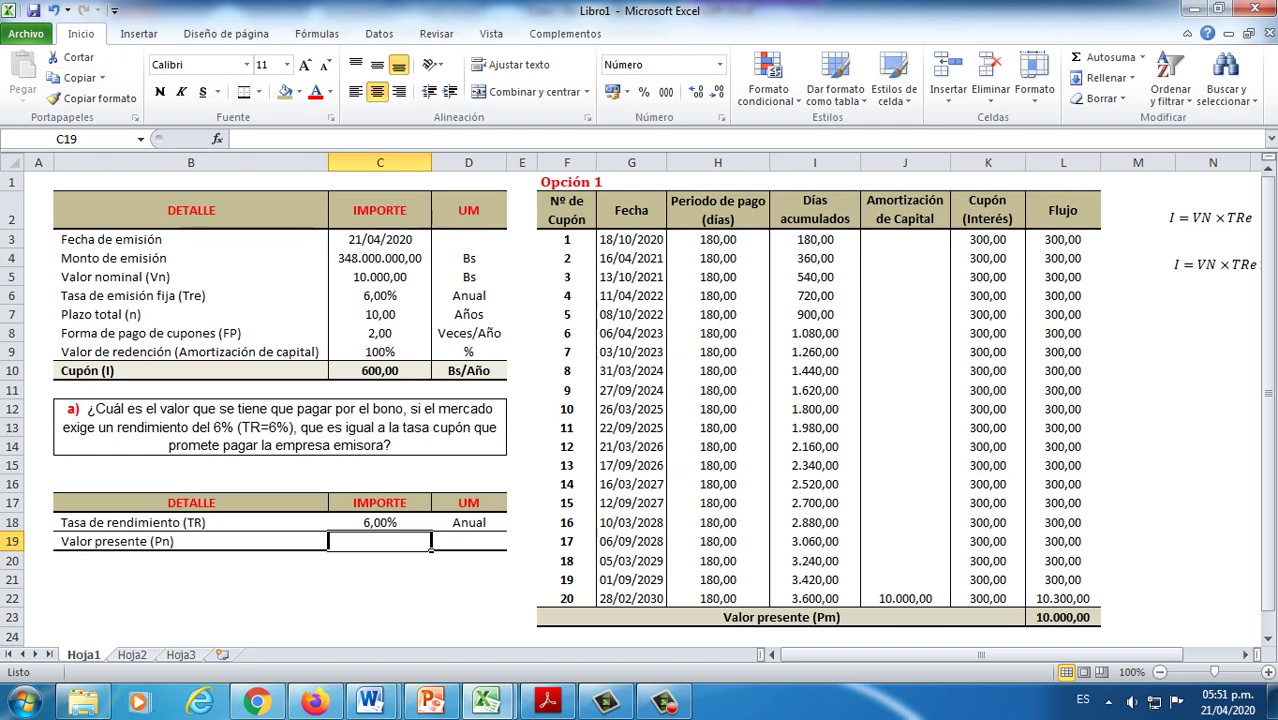
Step: Make the present value row B19:D19 bold and give it a top and thick bottom border
left_click(468, 522)
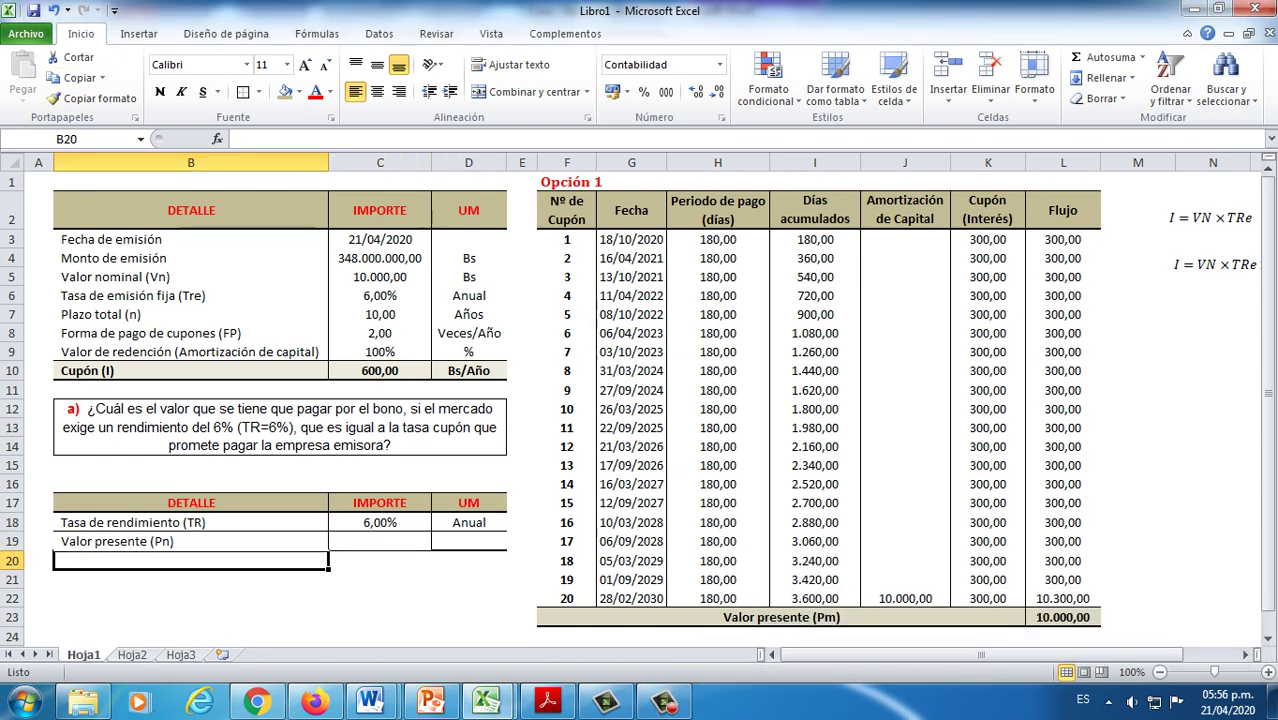
left_click_drag(180, 541, 490, 541)
key("ctrl+n")
left_click(380, 598)
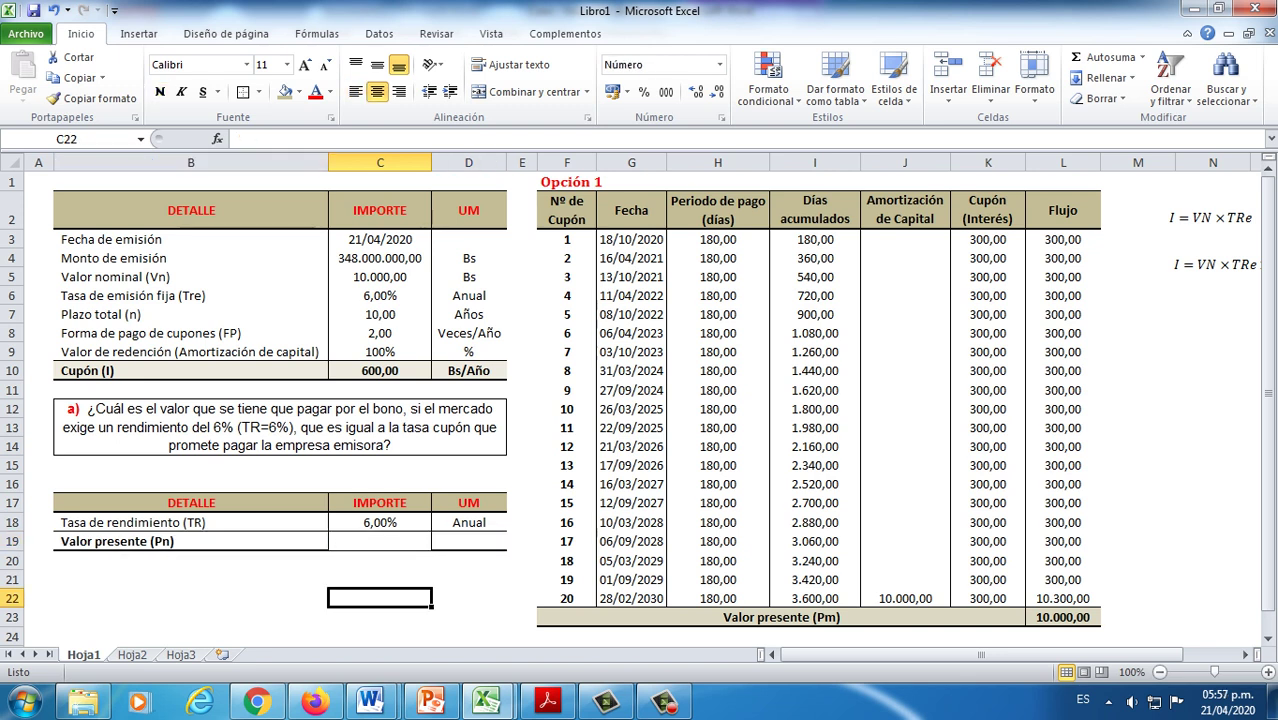
left_click_drag(120, 541, 470, 541)
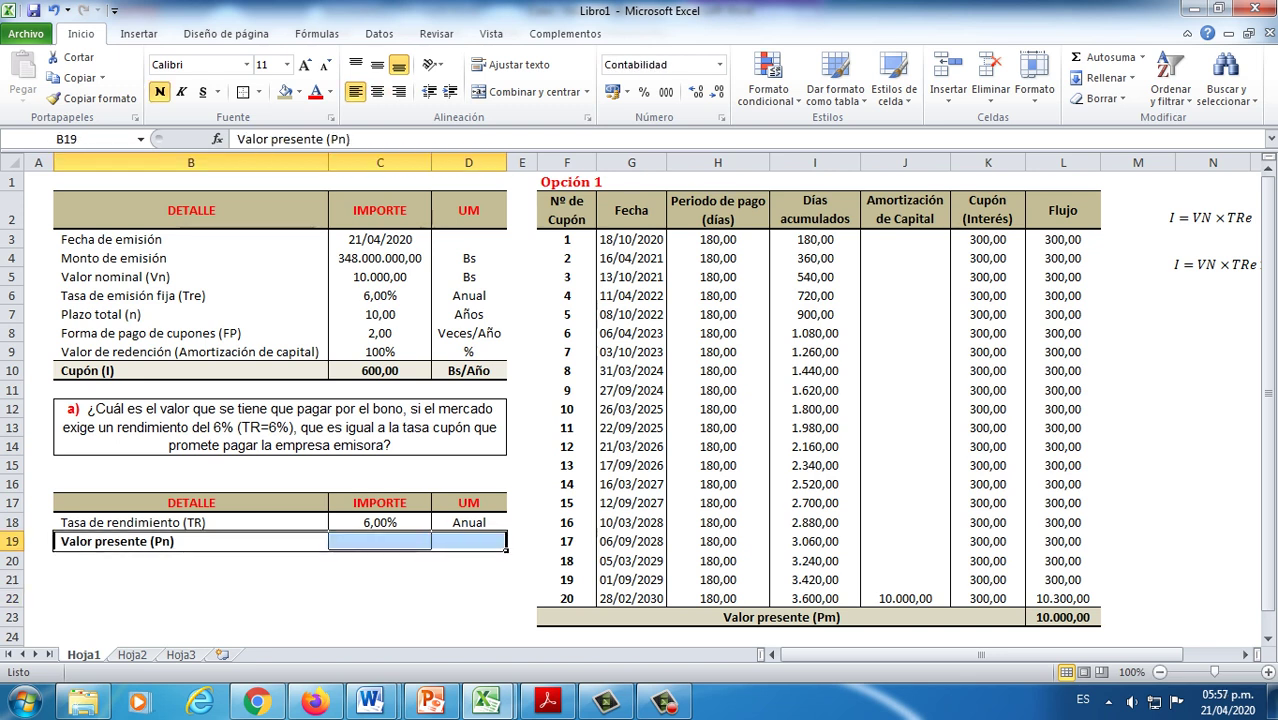
left_click(258, 91)
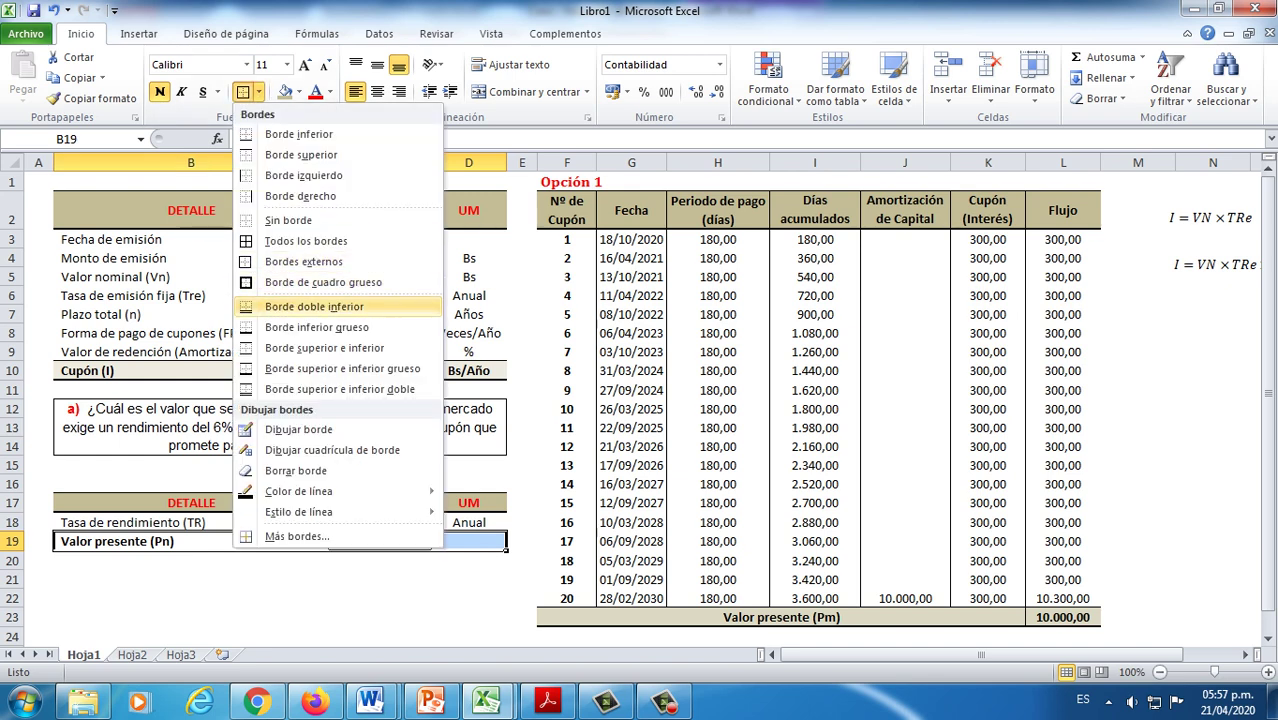
left_click(340, 368)
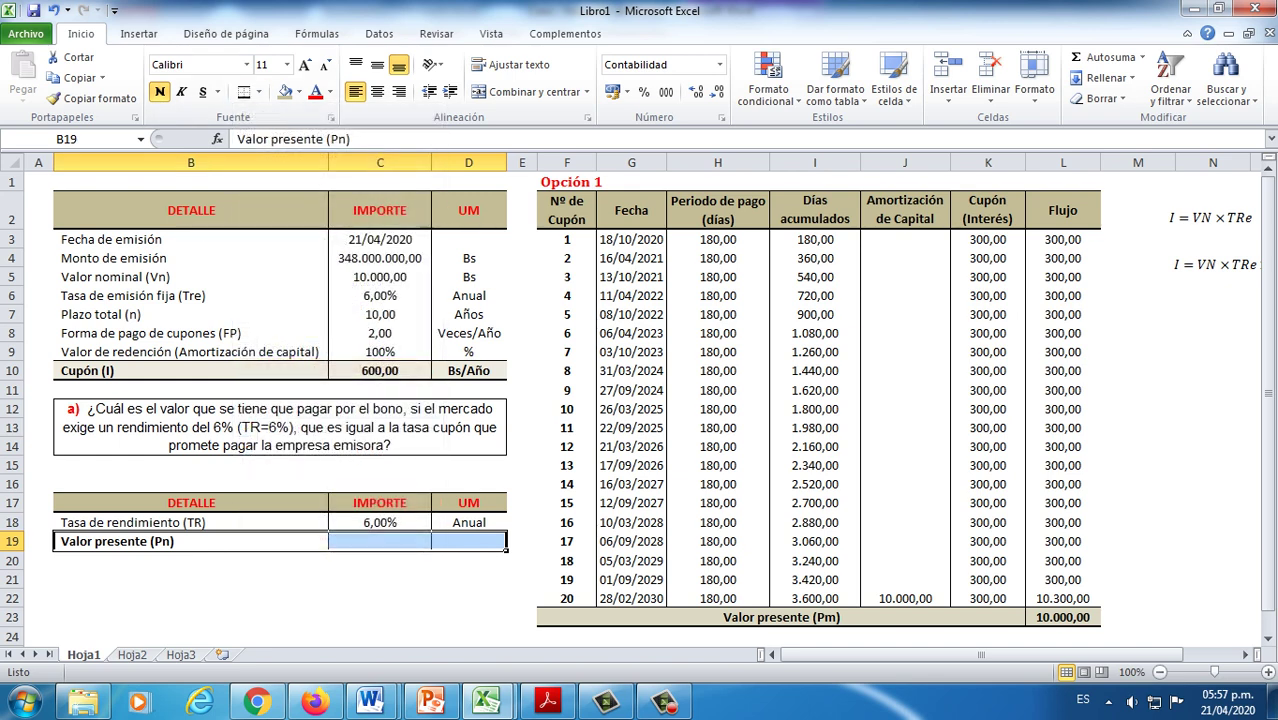
left_click(380, 579)
Step: Copy the "Opción 1" label from F1 to B16 and change the copy to "Opción 2"
left_click(594, 183)
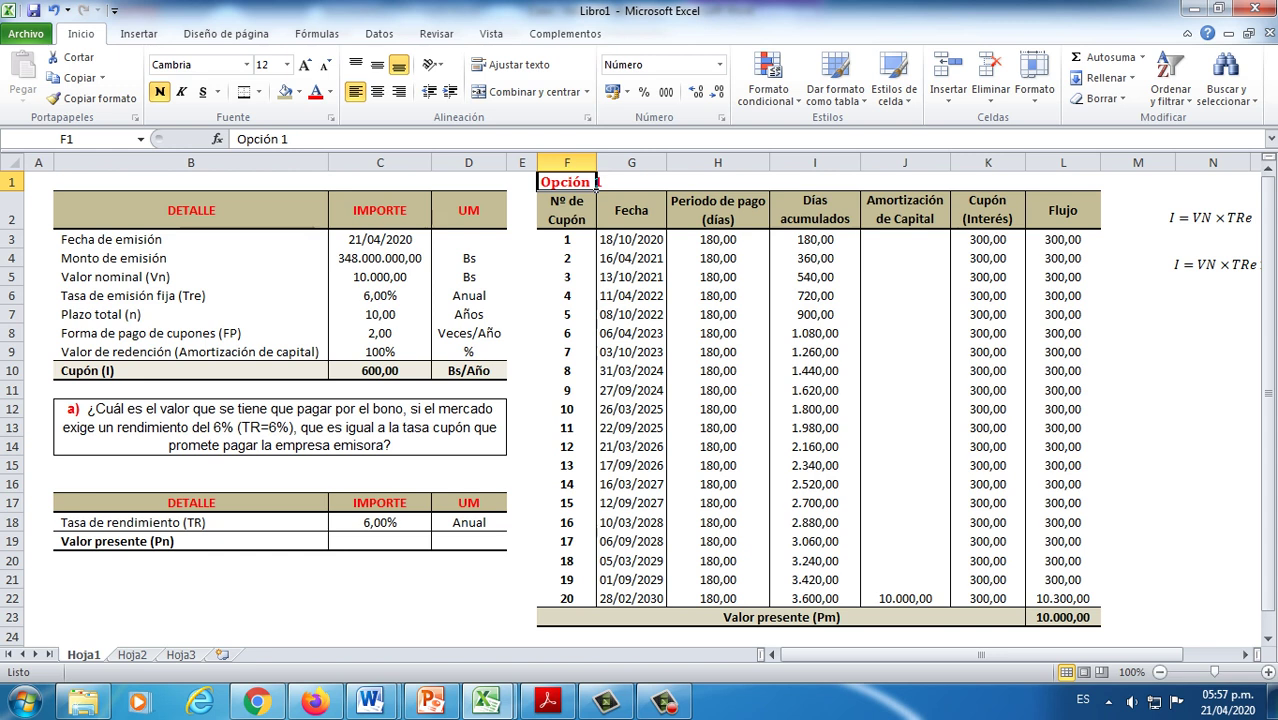
key("ctrl+c")
left_click(325, 484)
key("ctrl+v")
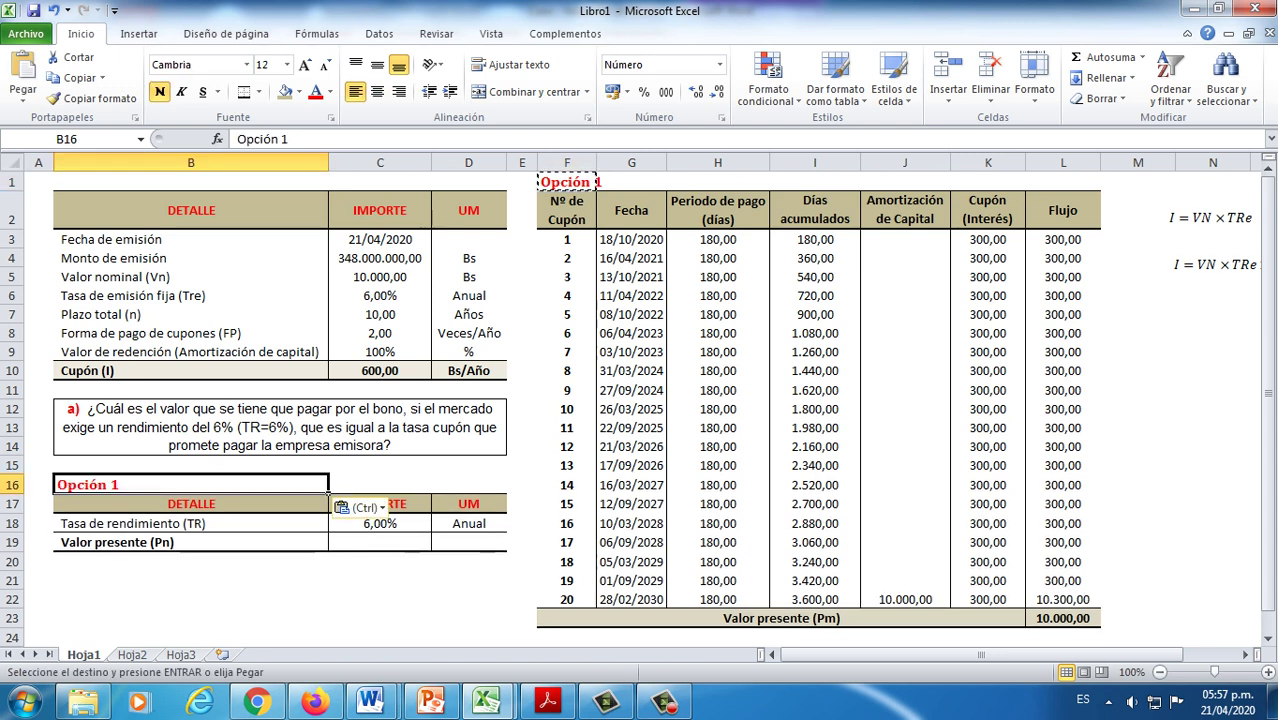
key("F2")
key("BackSpace")
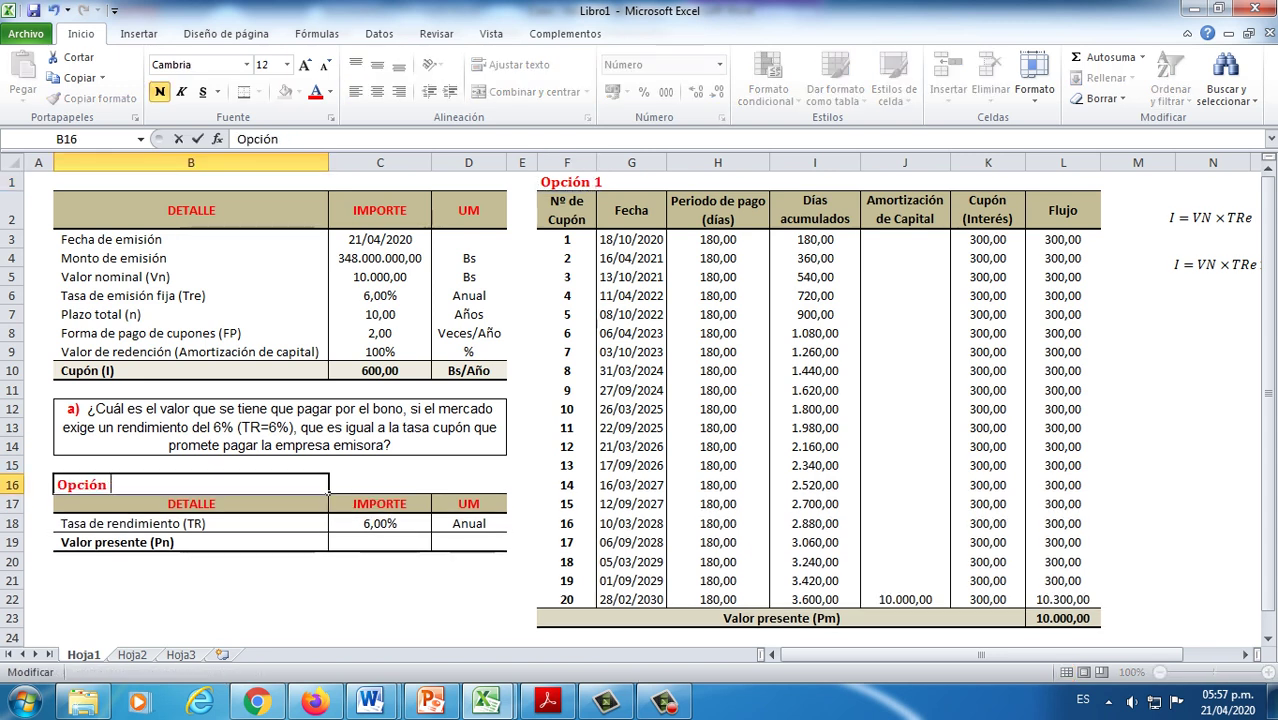
type("2")
left_click(380, 617)
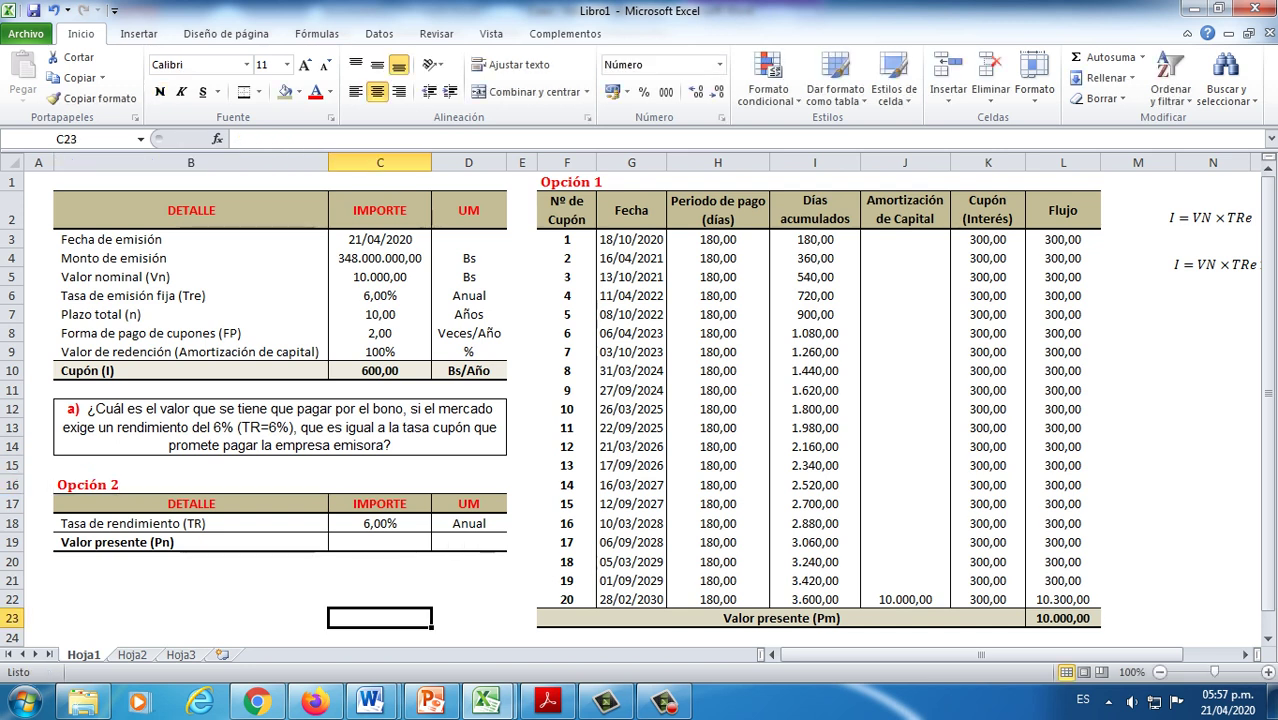
Step: Start a VA formula in C19 with the yield divided by the payment frequency, C18/C8, as the rate argument
left_click(380, 542)
type("=va")
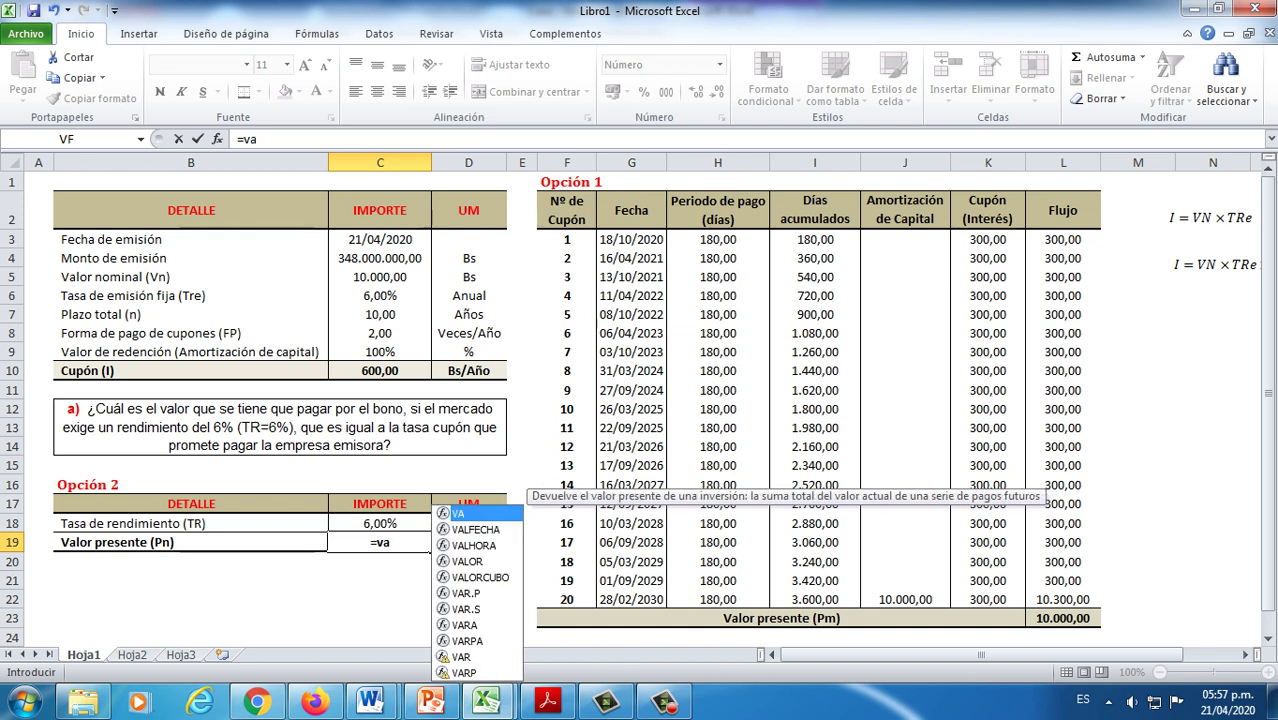
key("Tab")
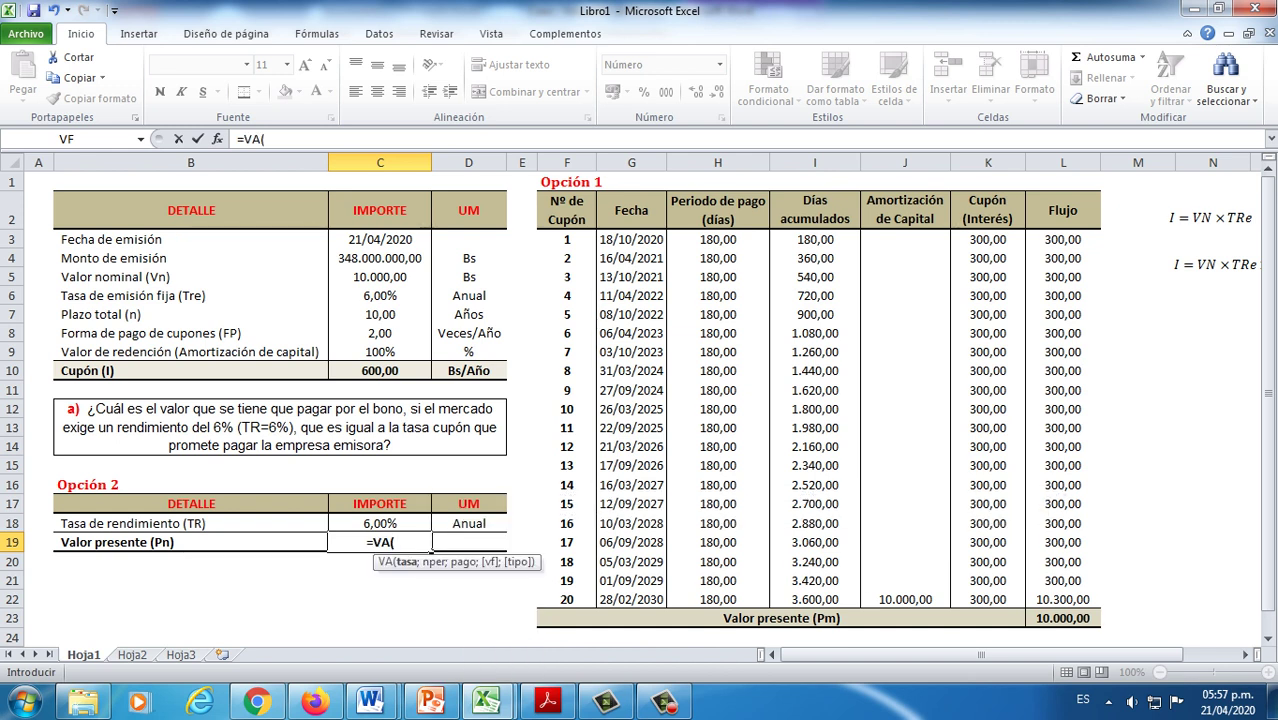
key("Up")
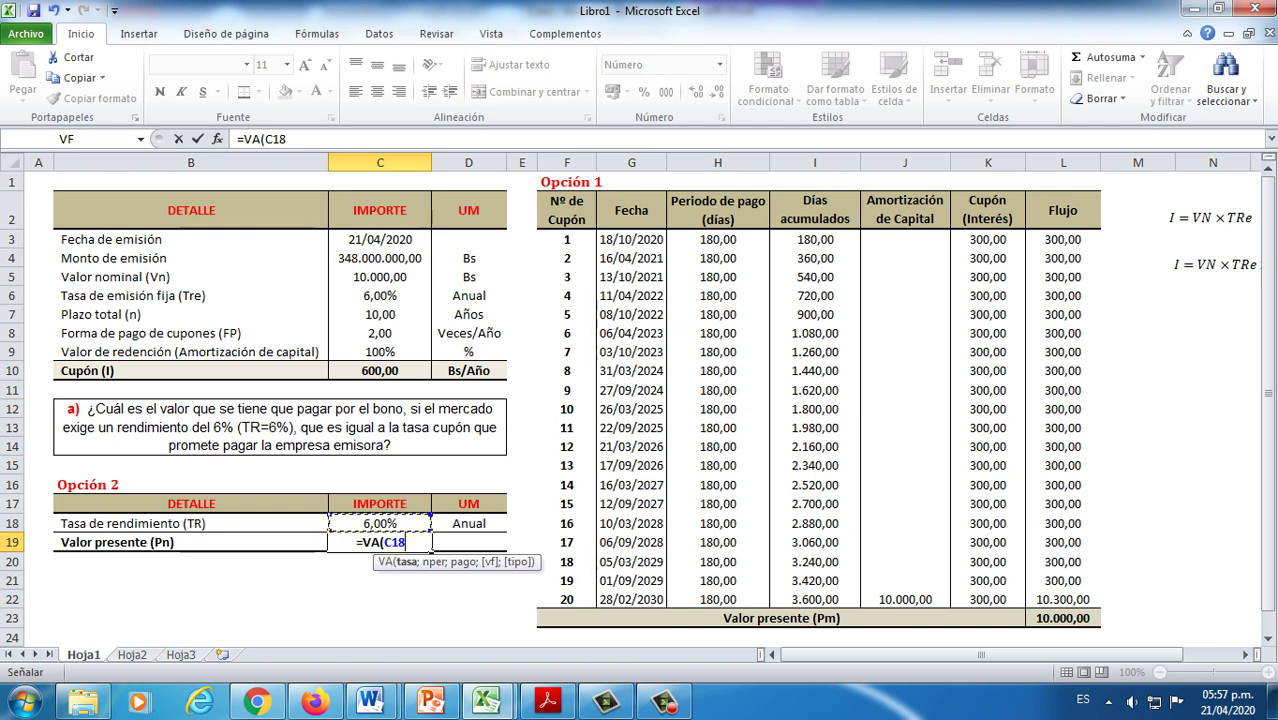
type("/")
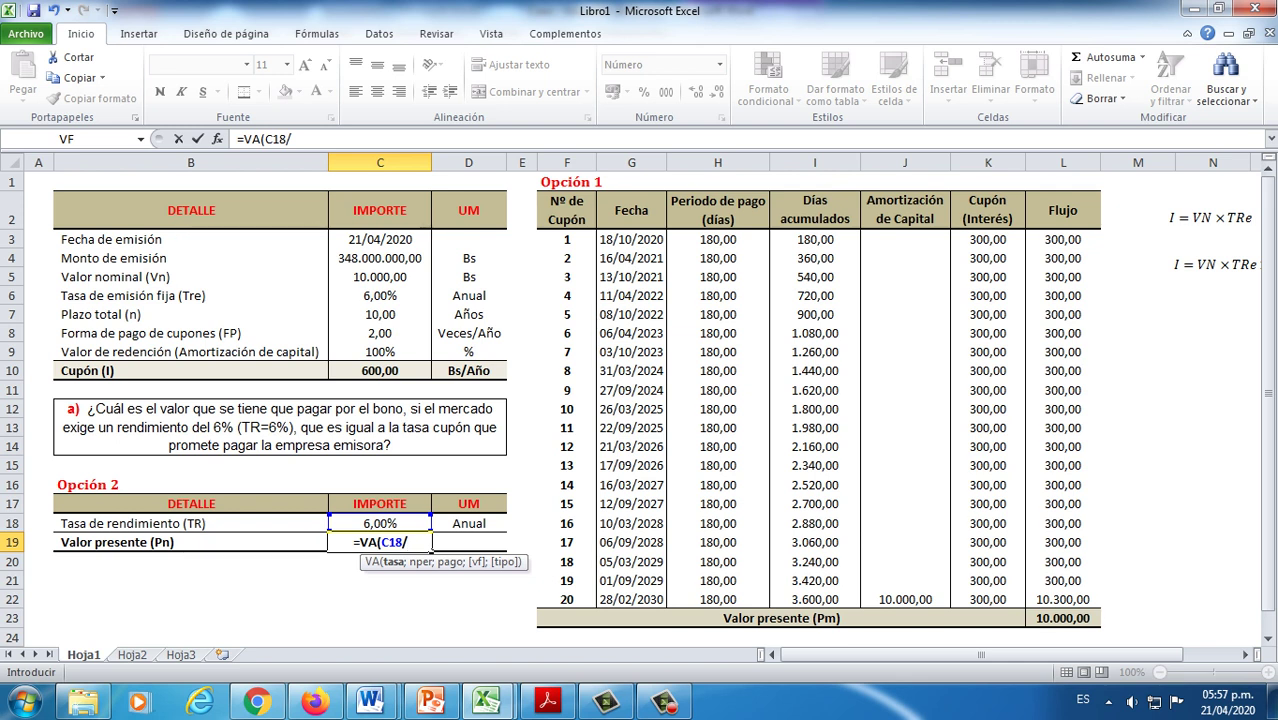
left_click(380, 333)
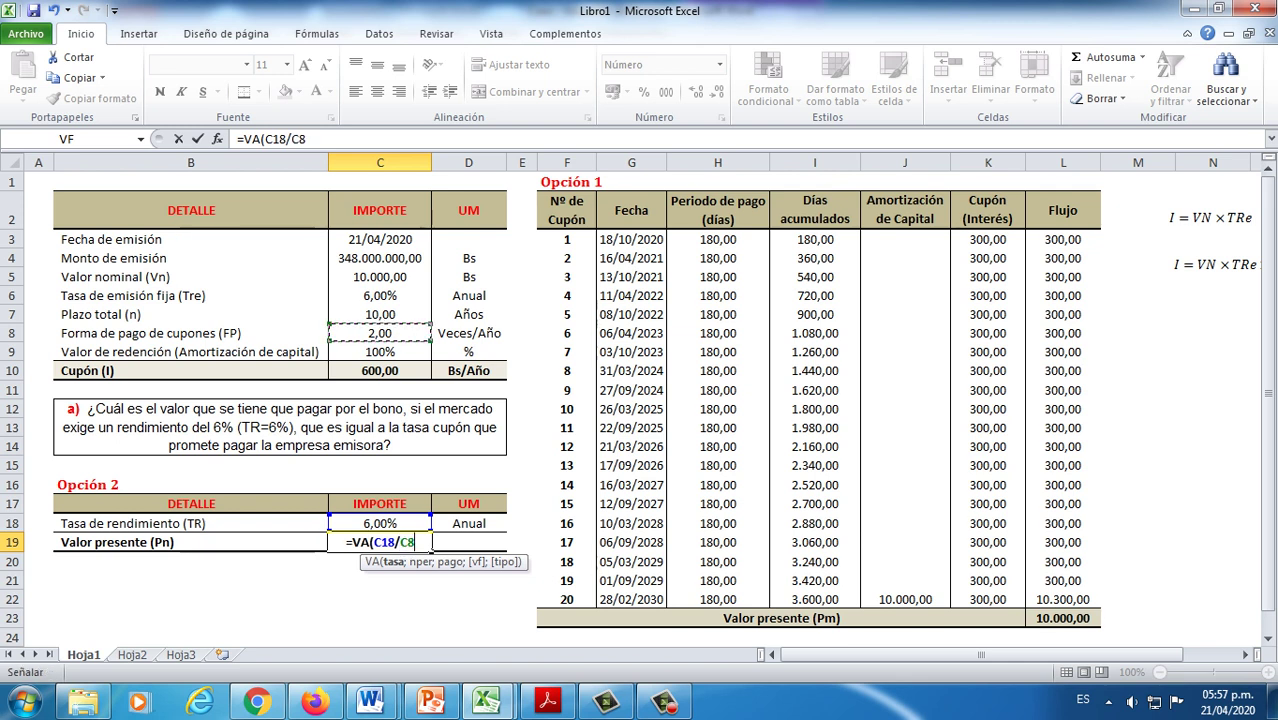
type(";")
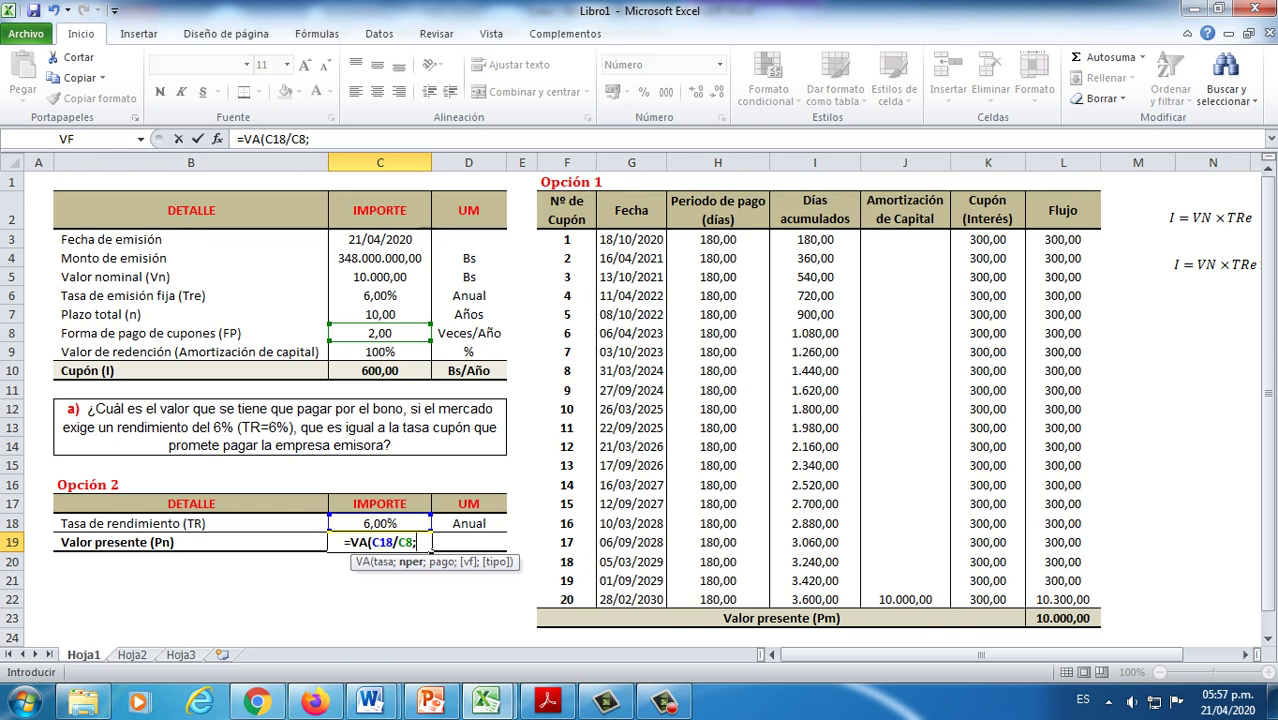
Step: Add C7*C8 as the number of periods and C10/C8 as the payment argument of the VA formula
type("C7*")
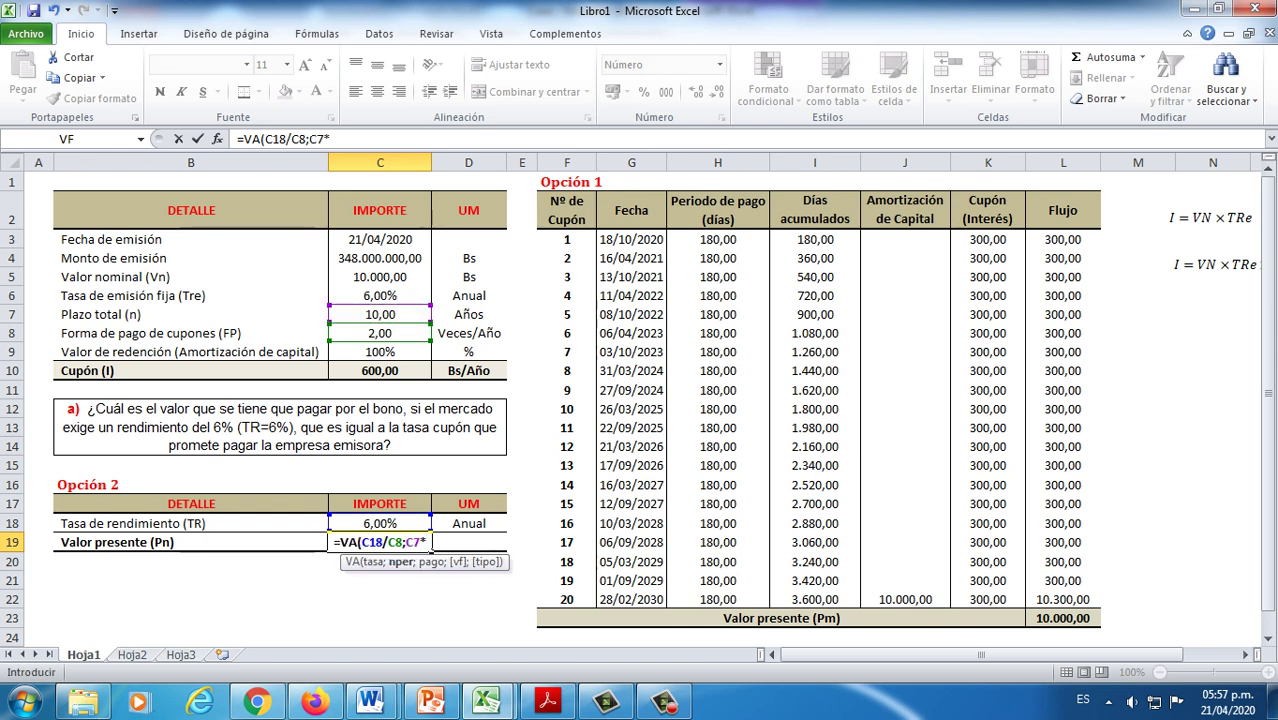
left_click(380, 333)
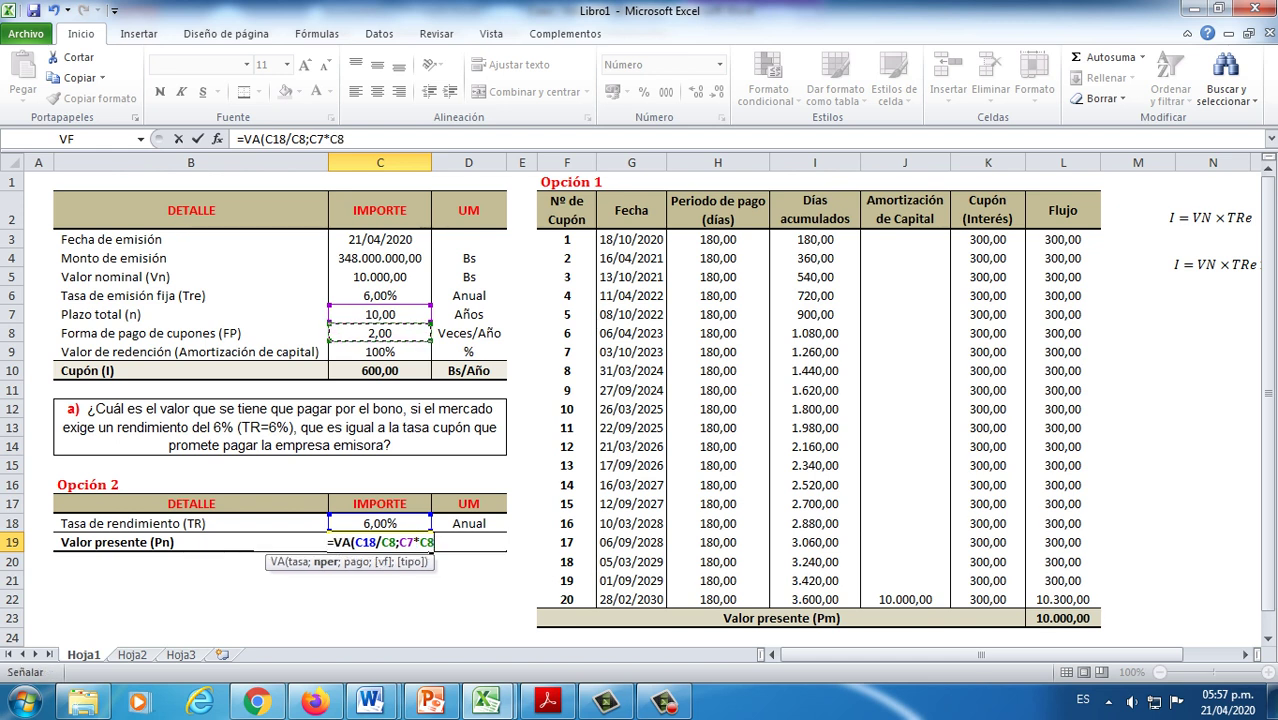
type(";")
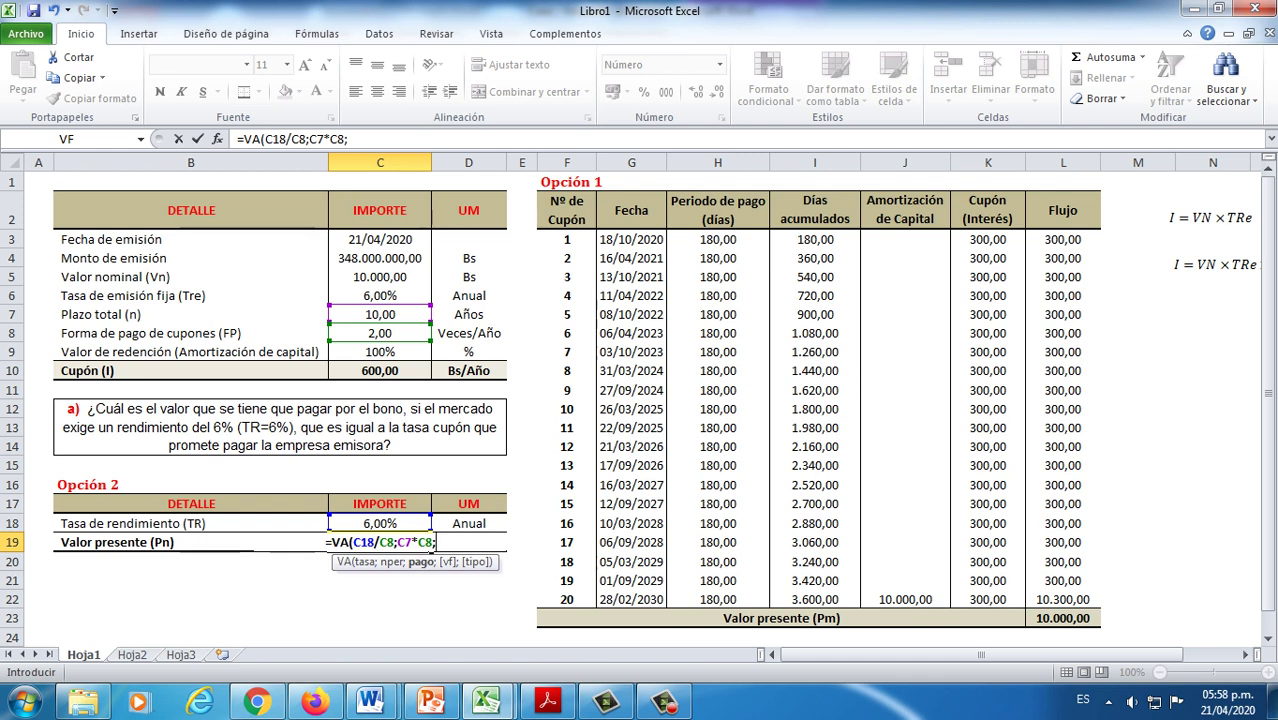
left_click(380, 370)
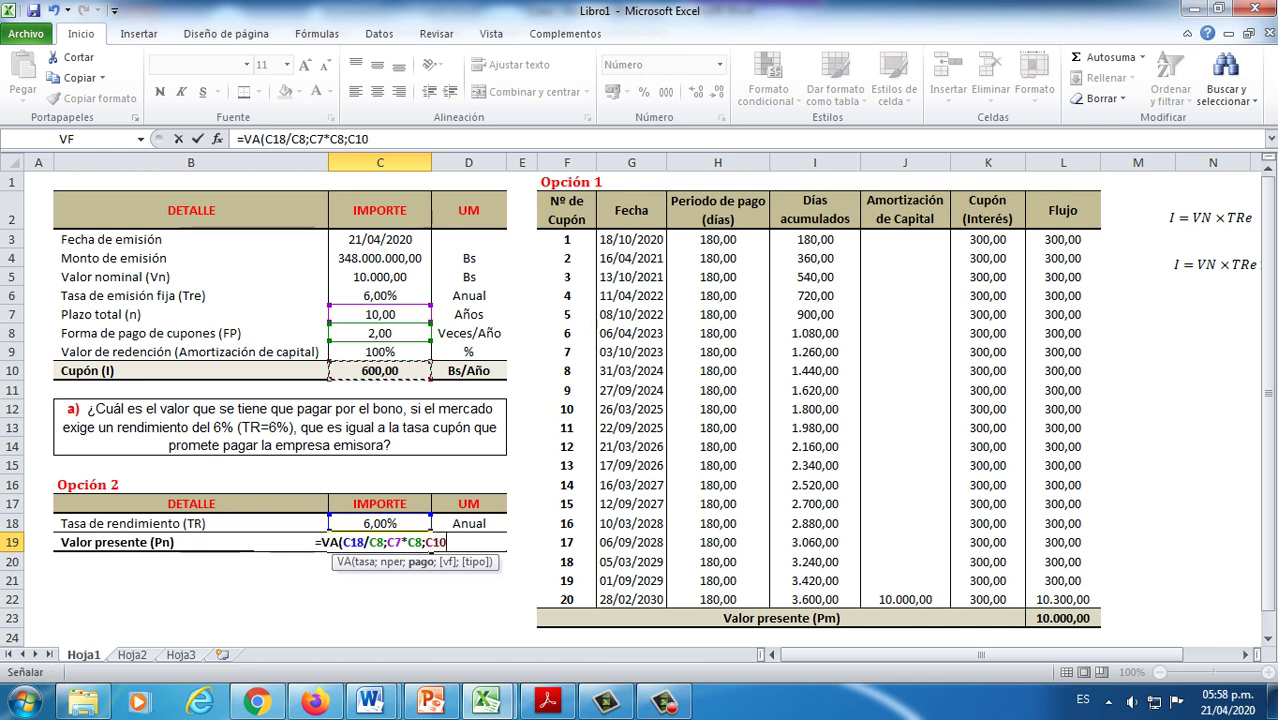
type("/")
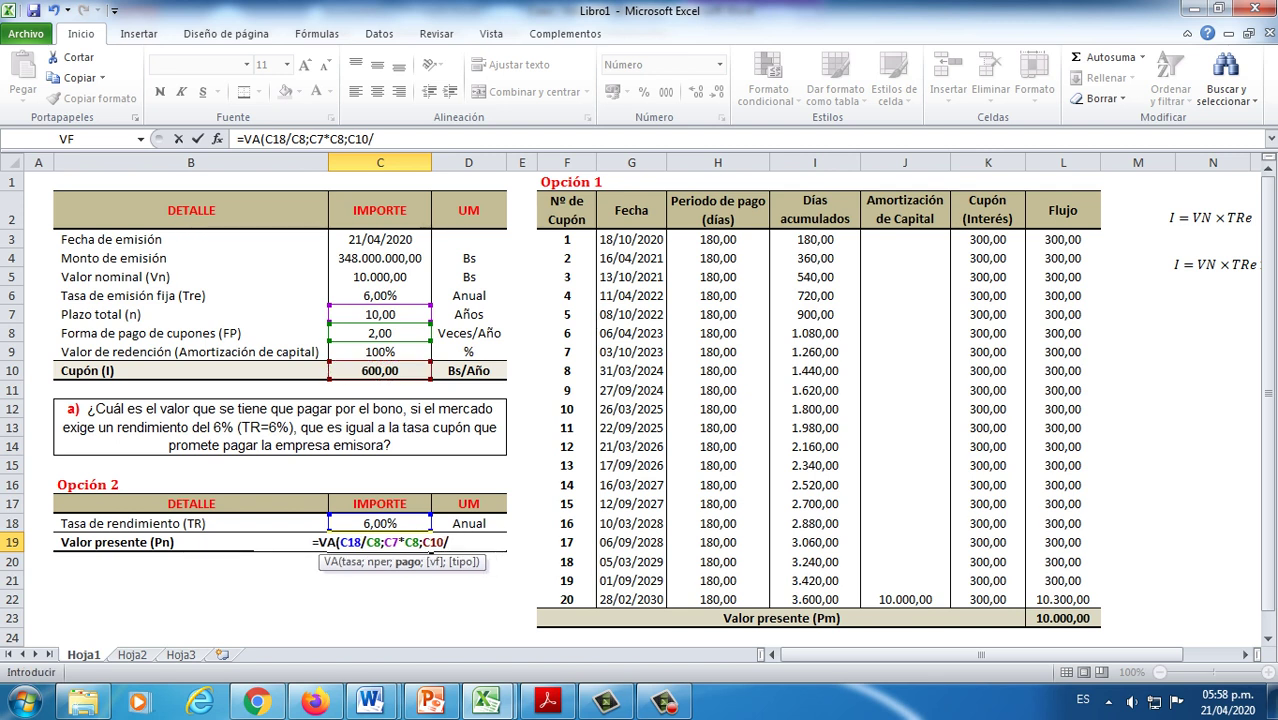
left_click(380, 333)
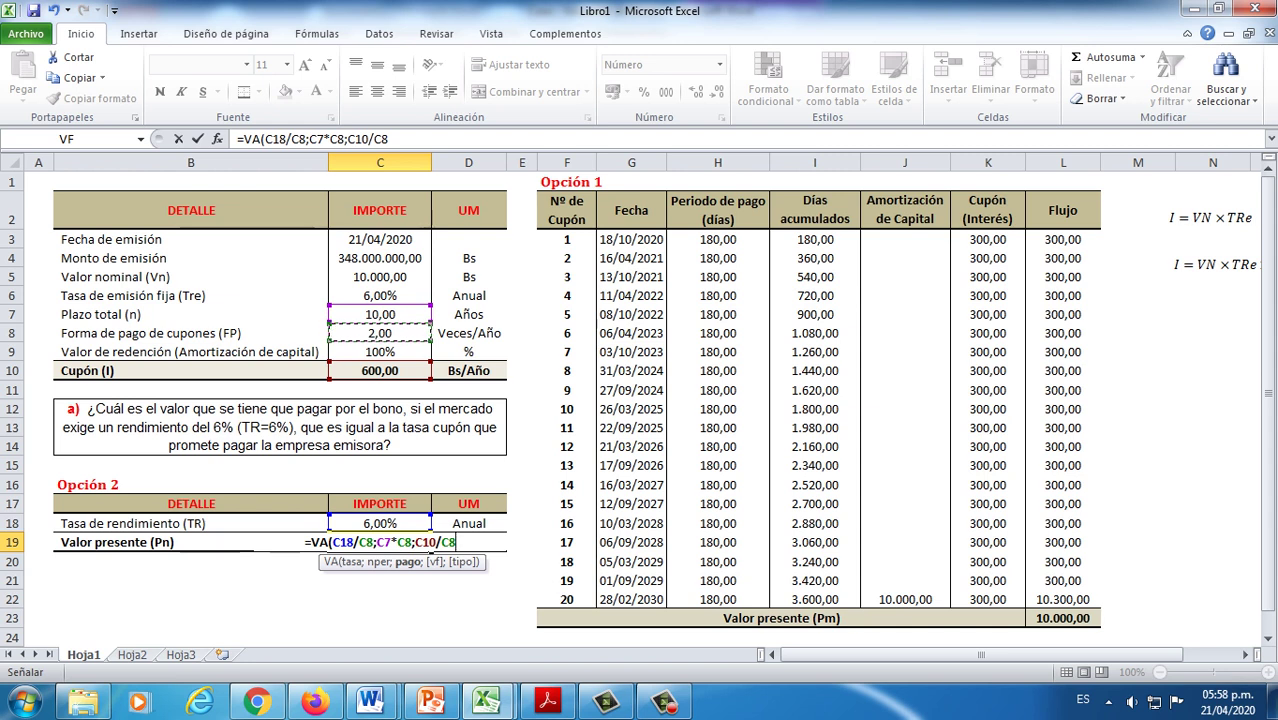
type(";")
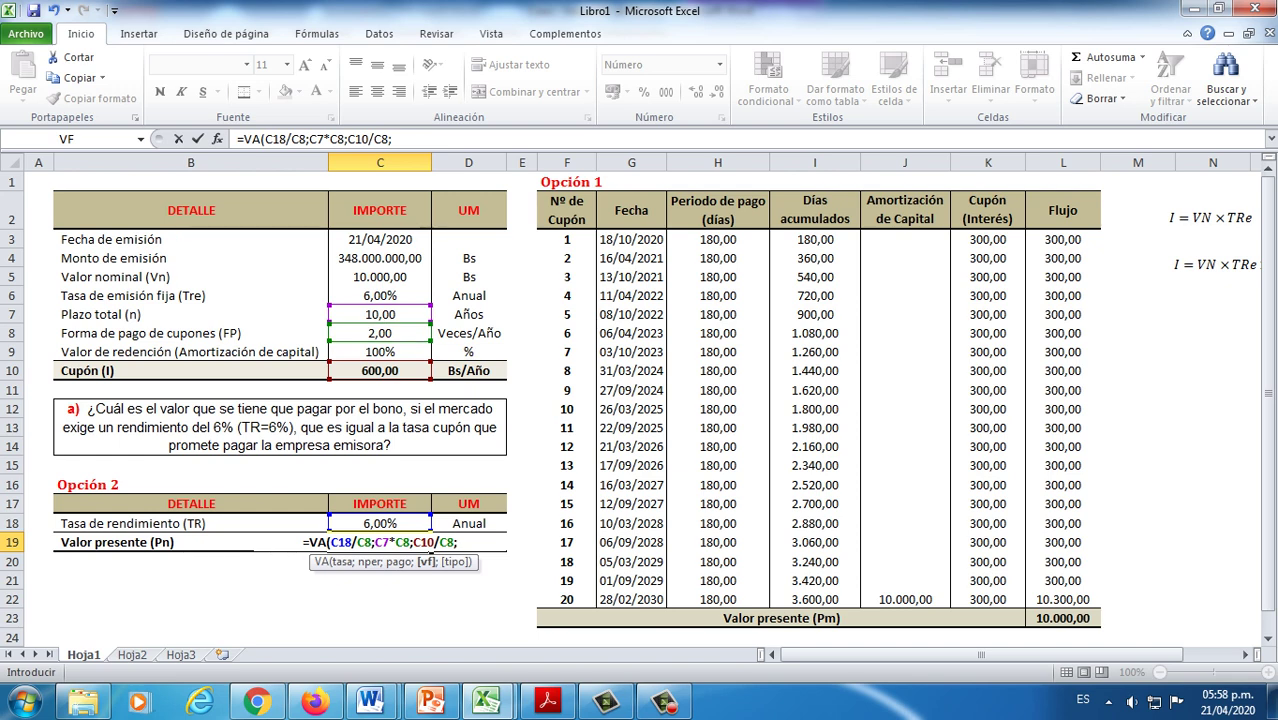
Step: Make the payment argument negative, add -C5 as the future value, and complete the formula as =VA(C18/C8;C7*C8;-C10/C8;-C5)
left_click(664, 700)
left_click(664, 700)
left_click(413, 542)
type("-")
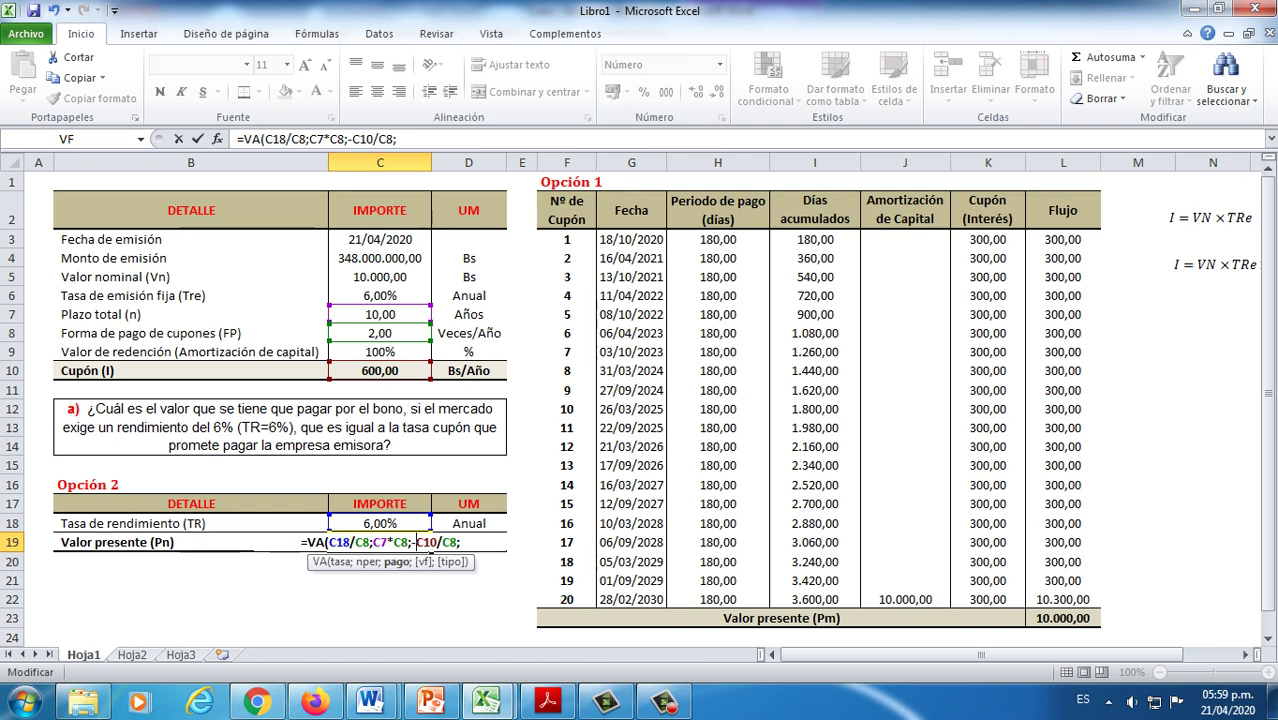
key("End")
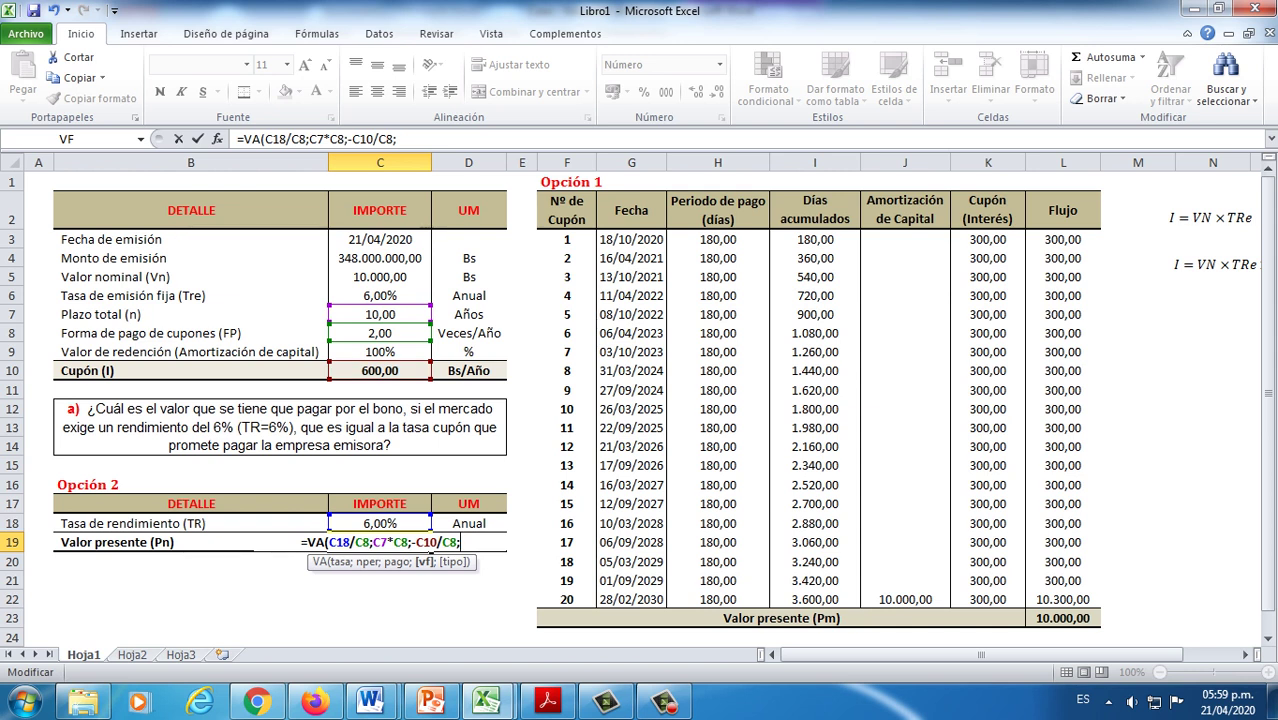
type("-")
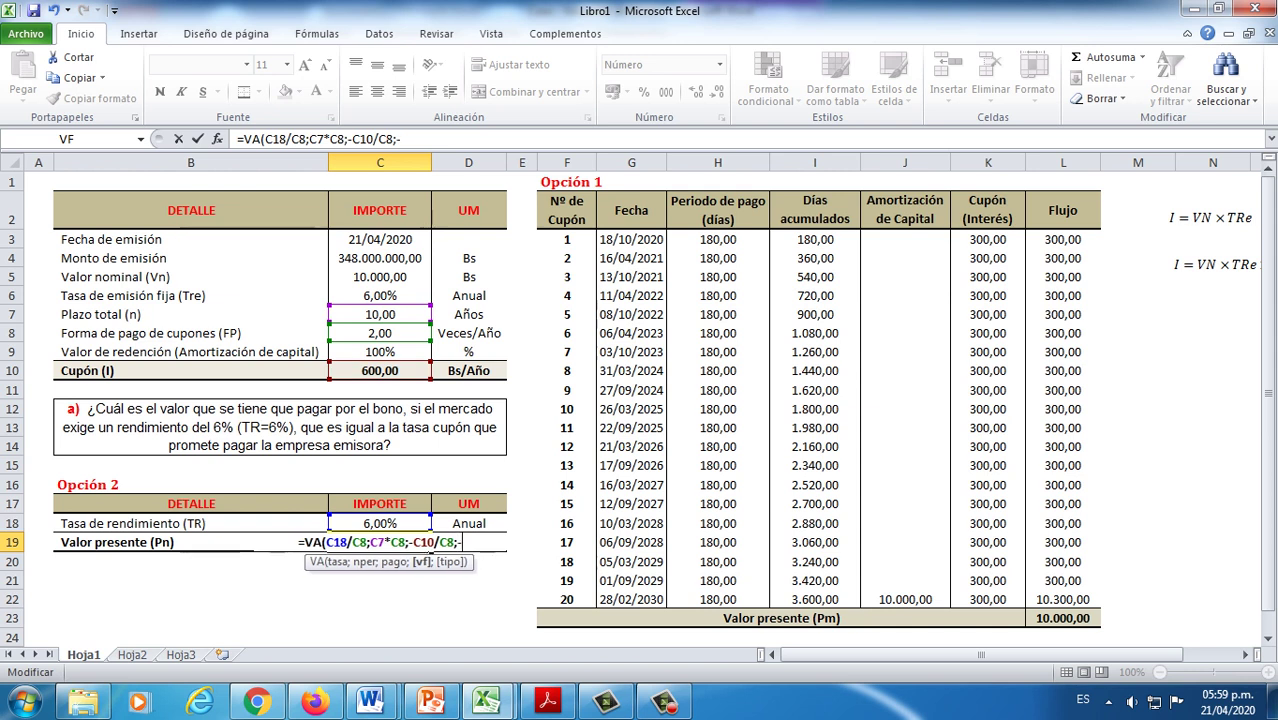
left_click(379, 276)
type(")")
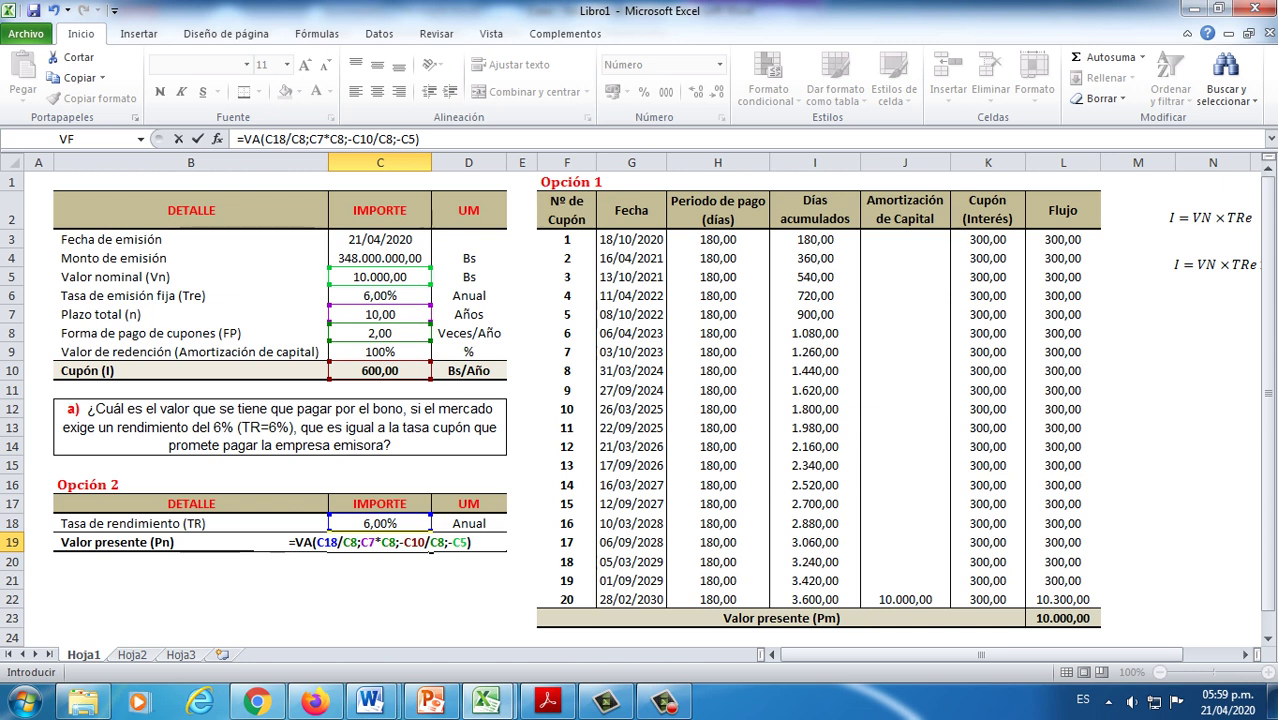
key("Return")
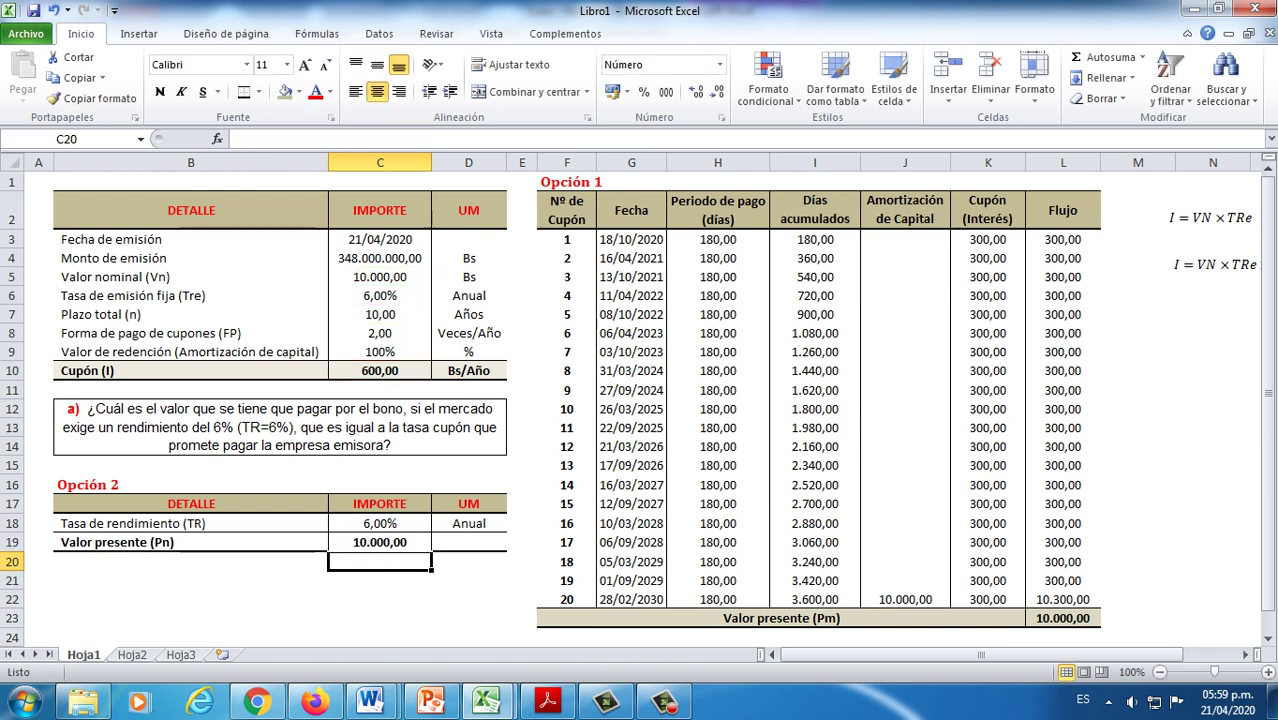
Step: Compare the present value formulas and results in C19 and L23
left_click(380, 542)
left_click(1063, 618)
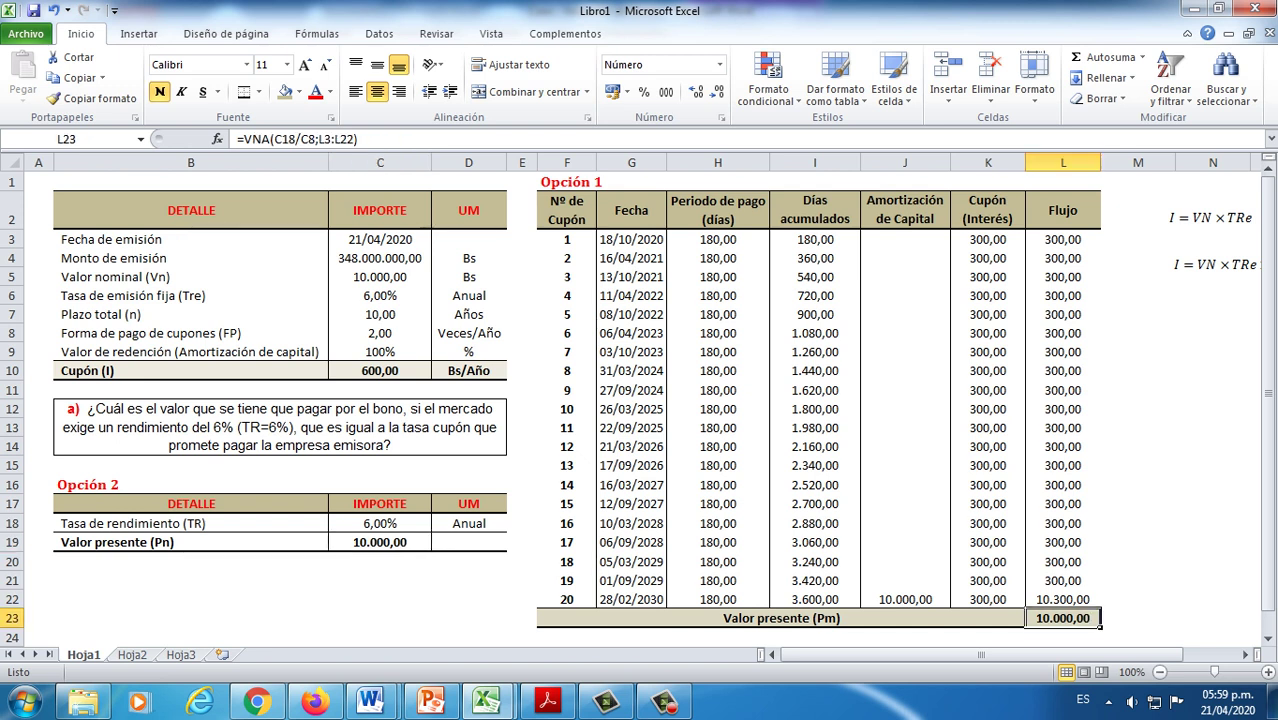
left_click(380, 542)
left_click(1063, 618)
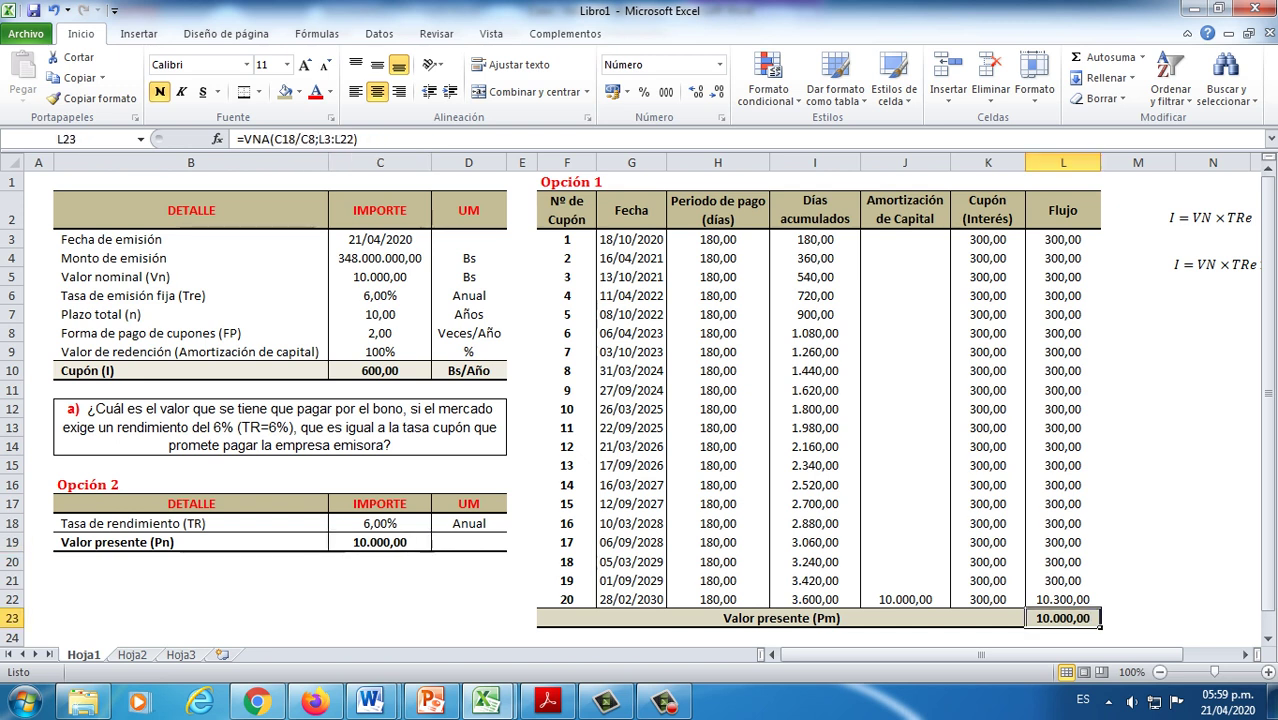
left_click(380, 542)
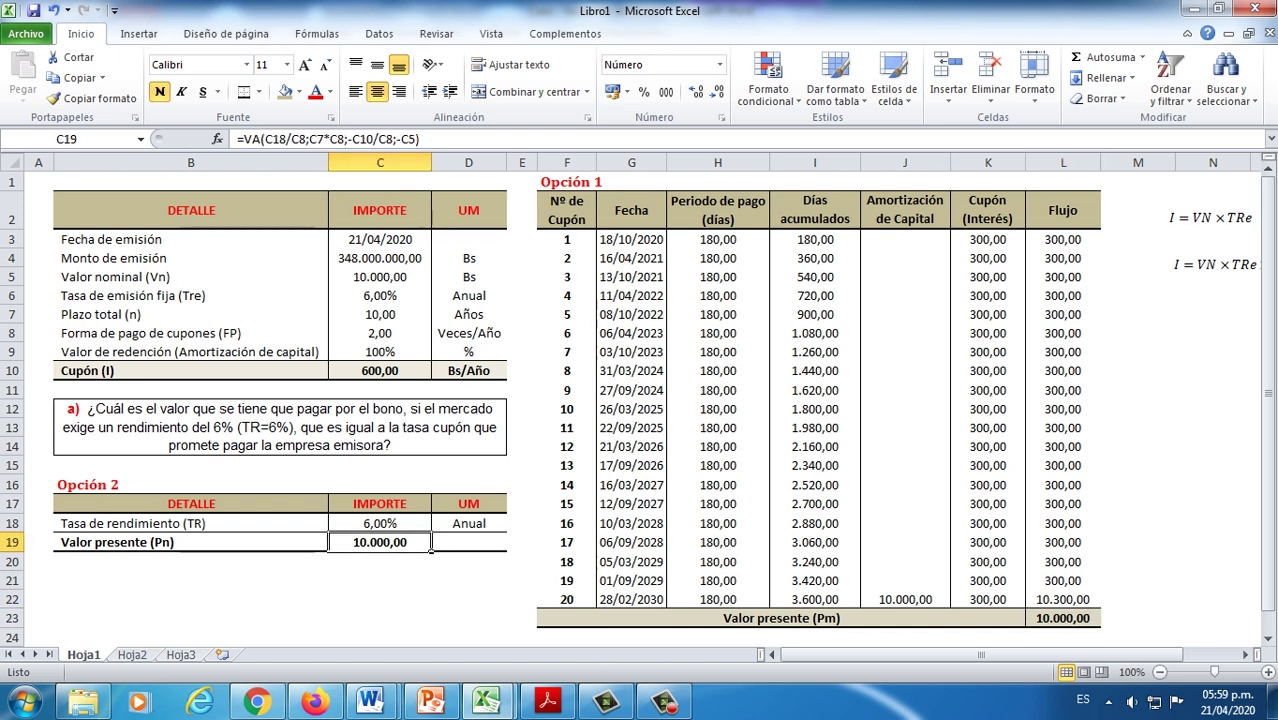
Step: Enter "Bs" in D19 as the unit of the present value
left_click(468, 542)
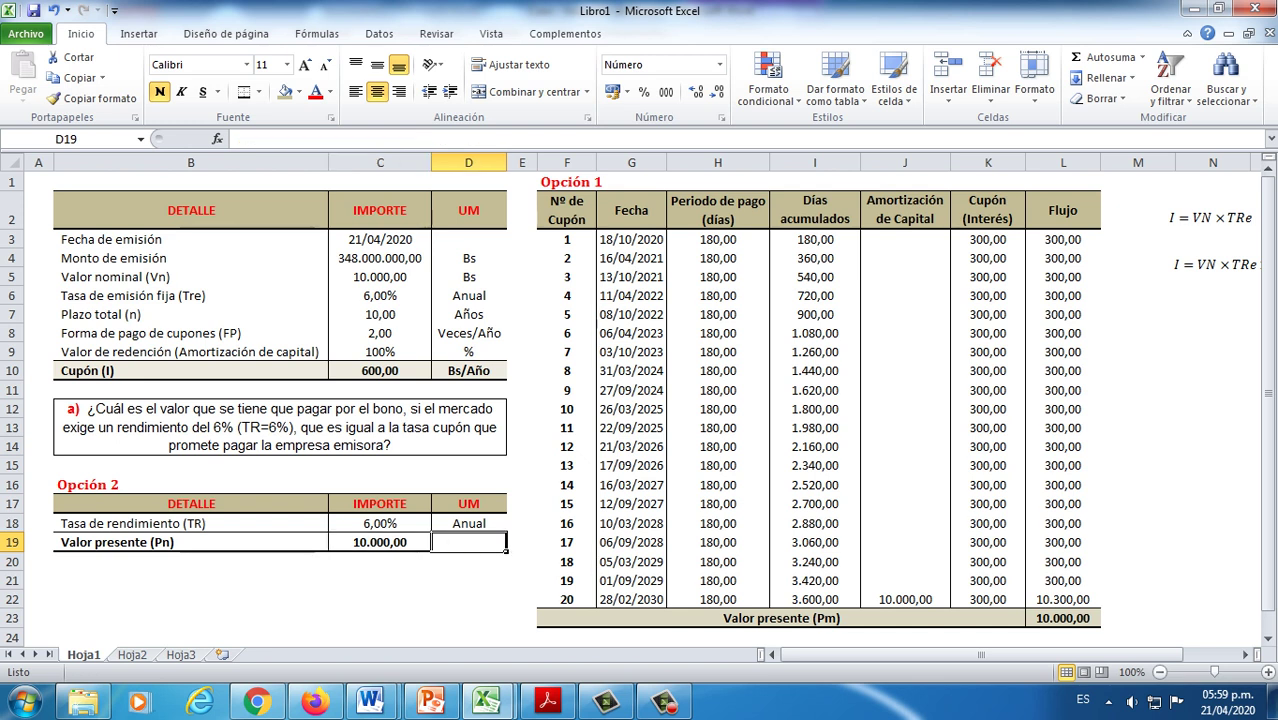
type("Bs")
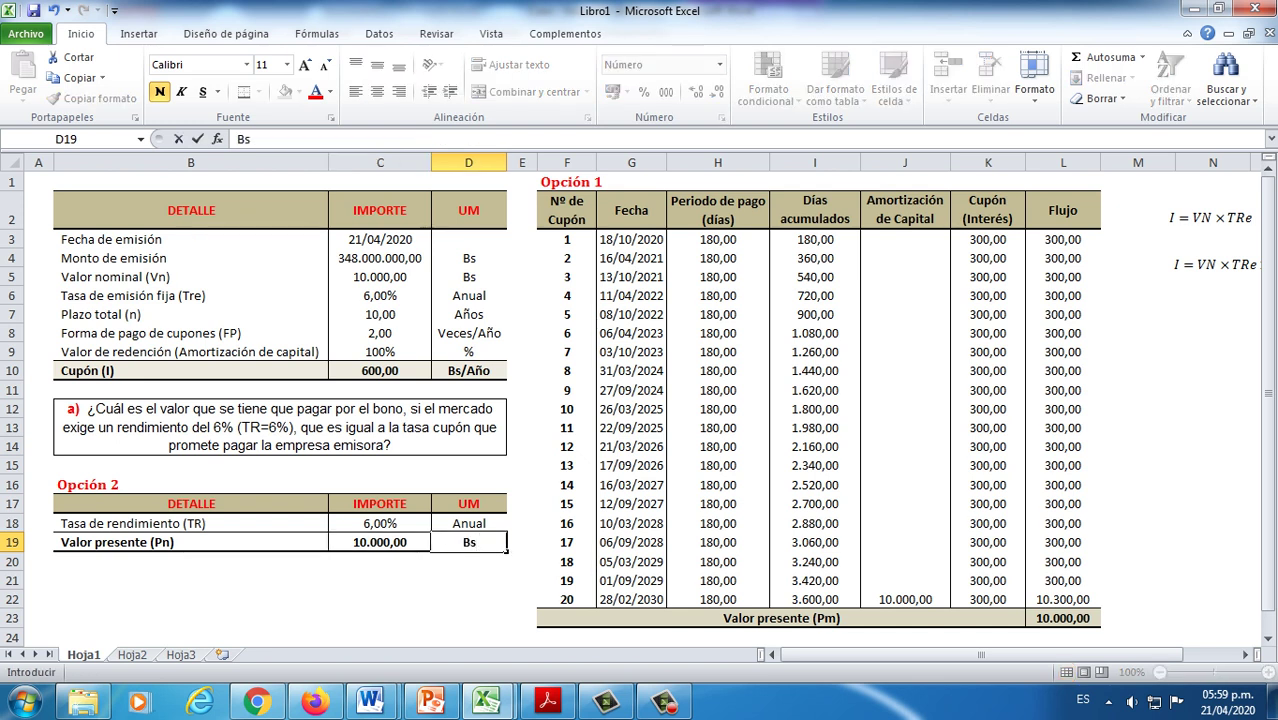
key("Return")
left_click(380, 542)
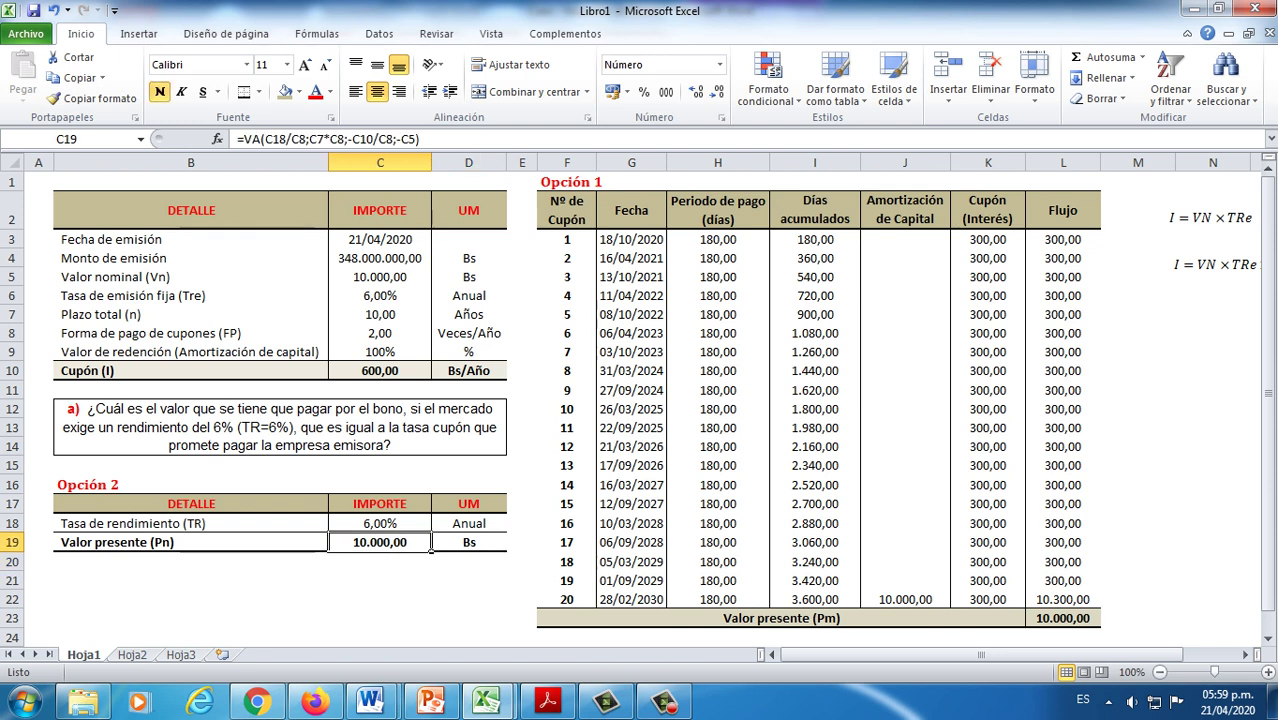
Step: Change the row label in B19 to "Valor presente (Pm)"
double_click(200, 542)
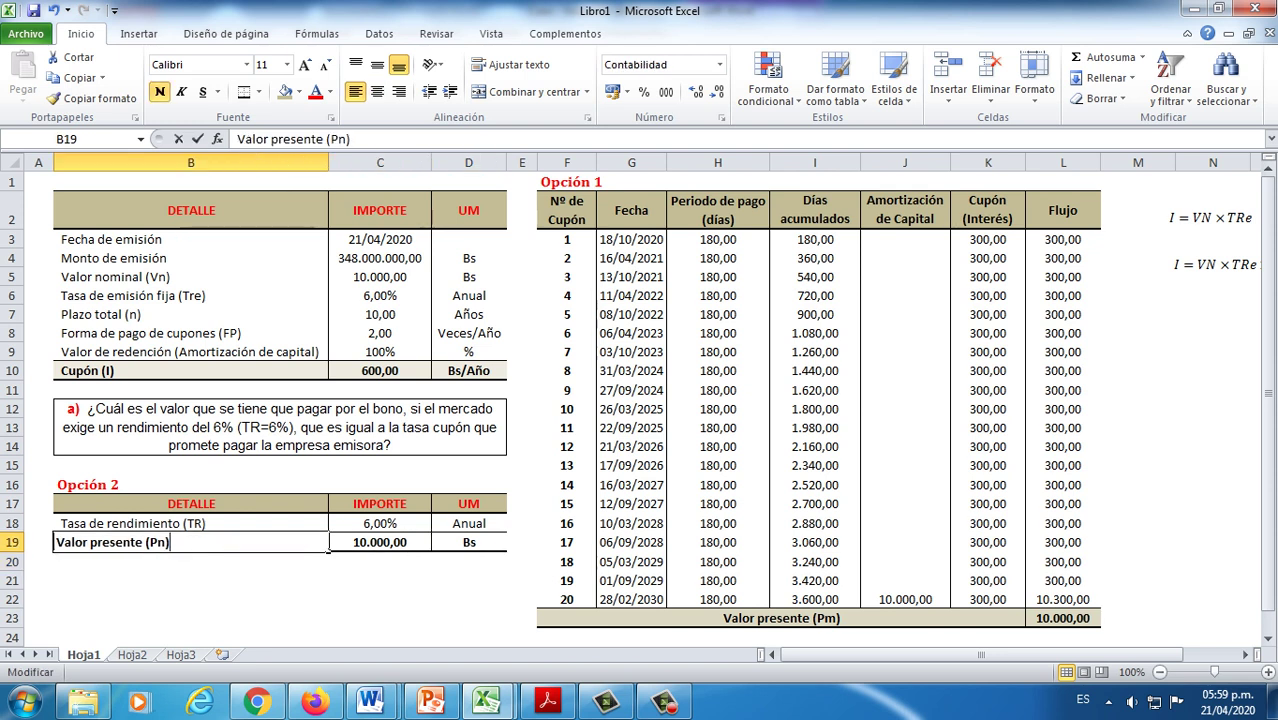
key("BackSpace")
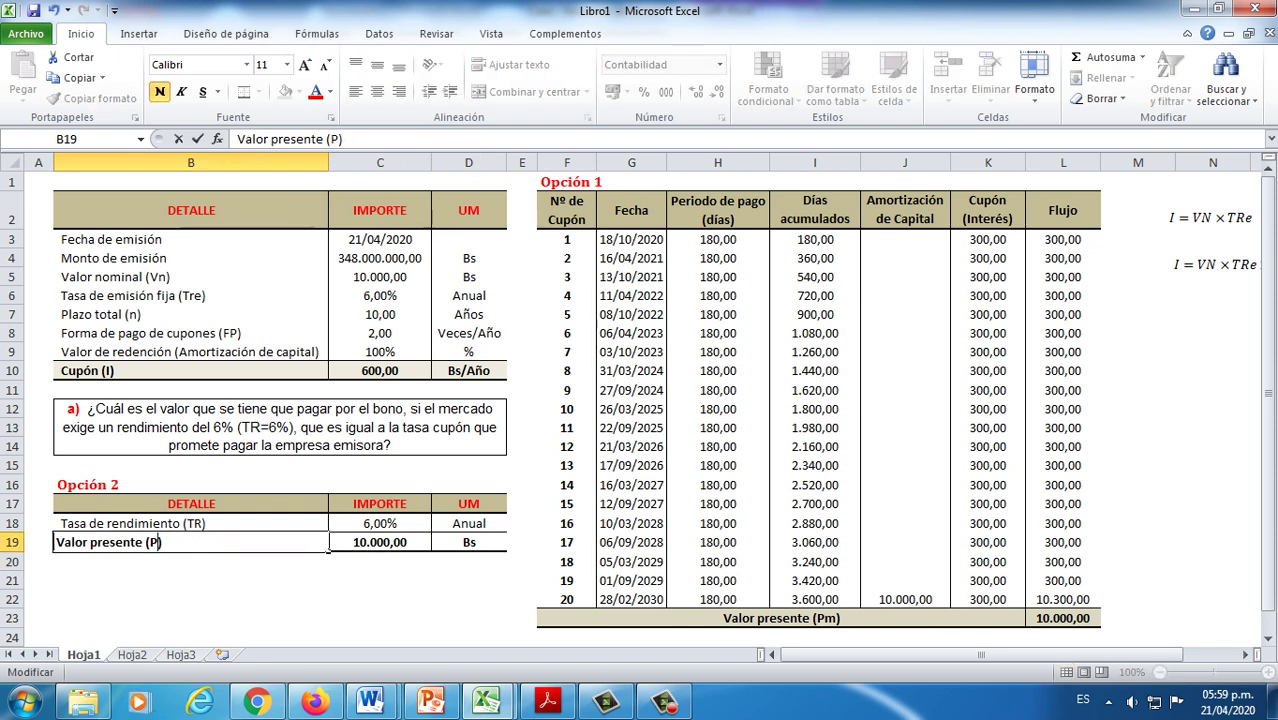
type("m")
key("Return")
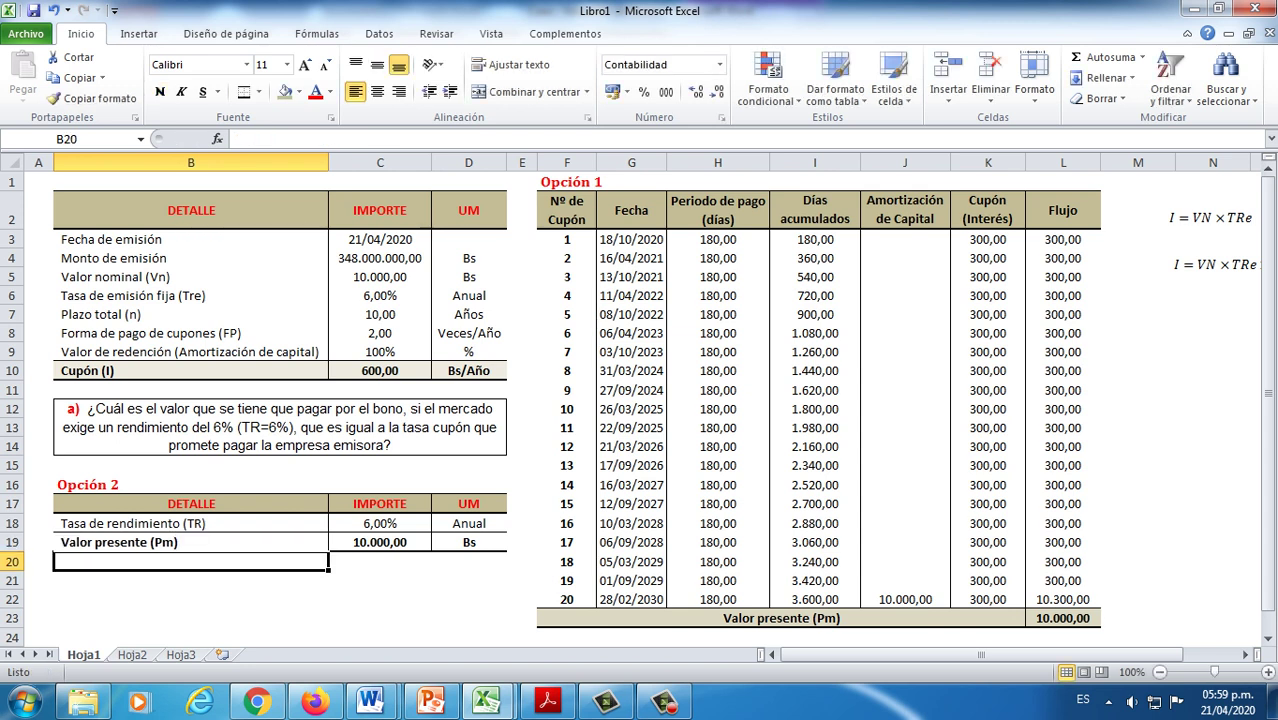
Step: Highlight the present values of both options, C19 and L23, together to compare them
left_click(380, 542)
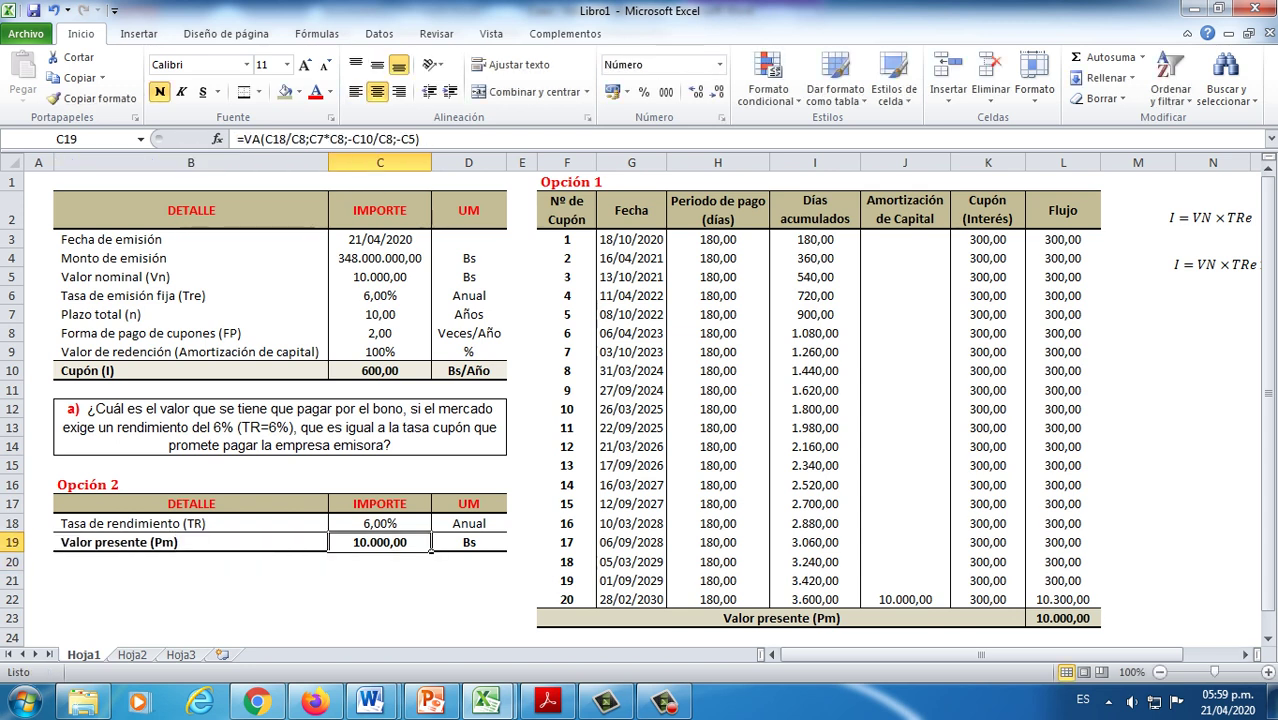
left_click(1062, 618, "ctrl")
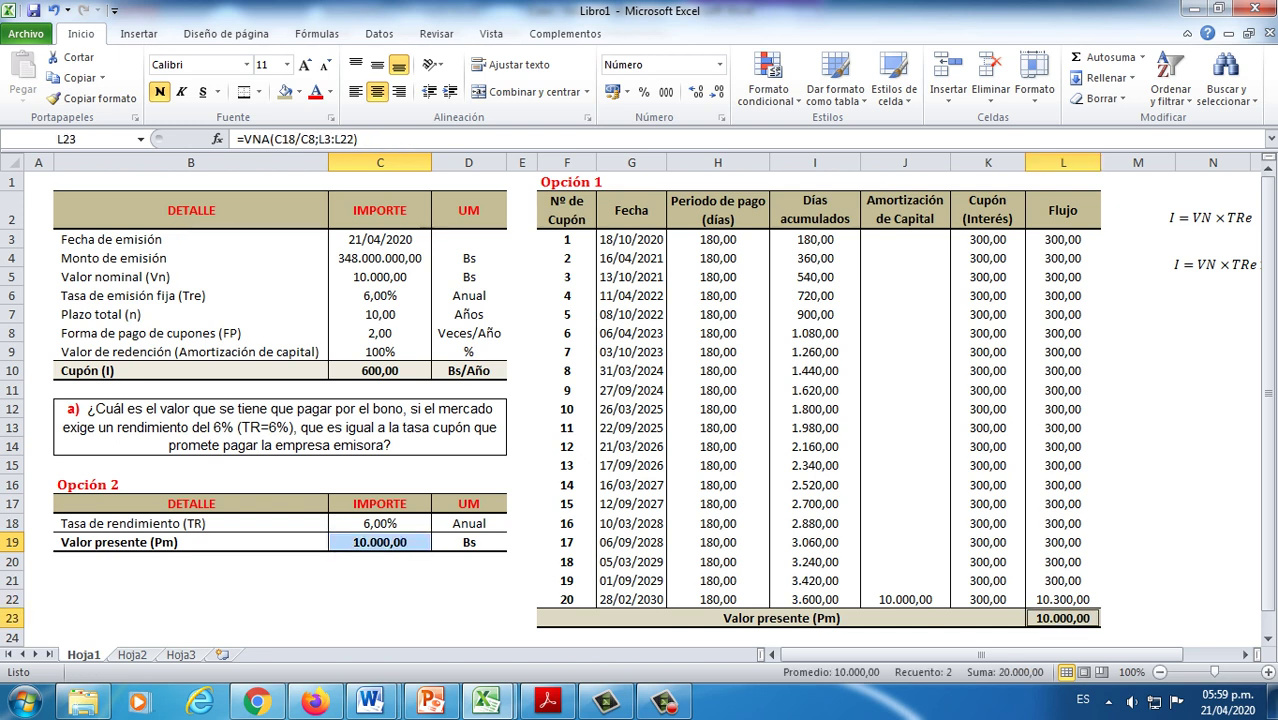
left_click(380, 580)
Step: Copy the "Opción 2" label from B16 to B21
scroll(640, 400, "down", 1)
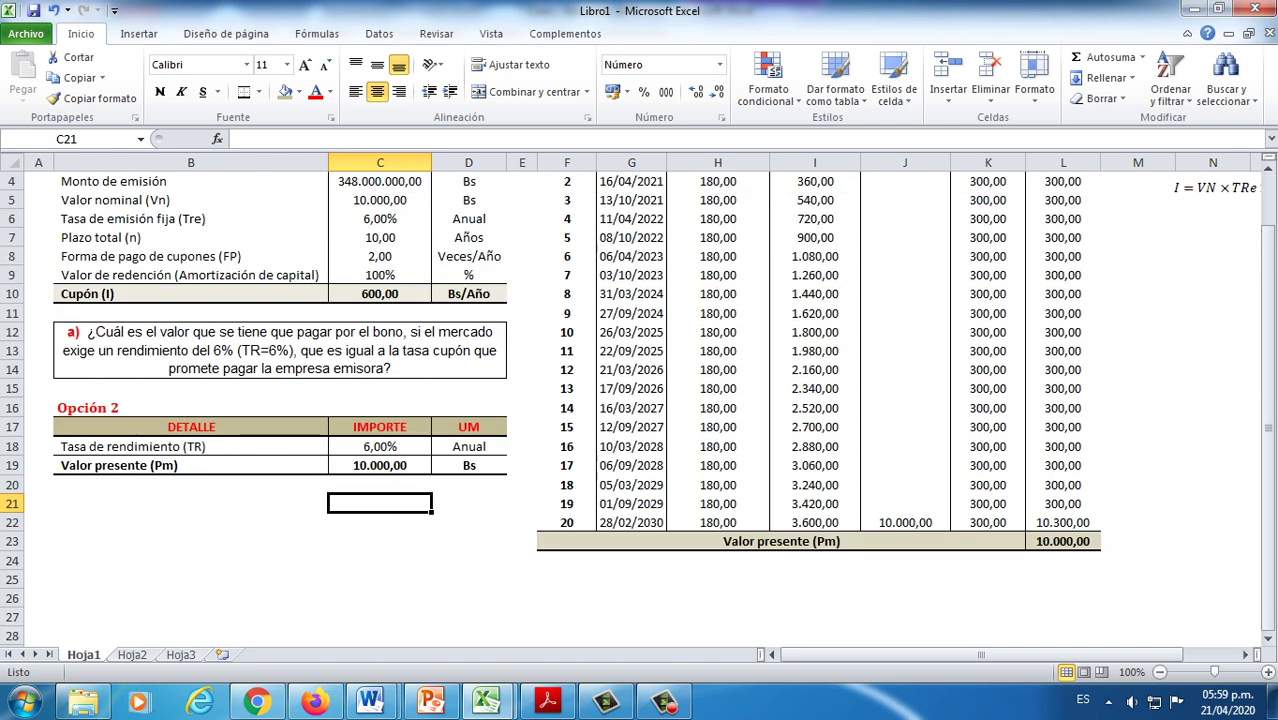
left_click(190, 407)
key("ctrl+c")
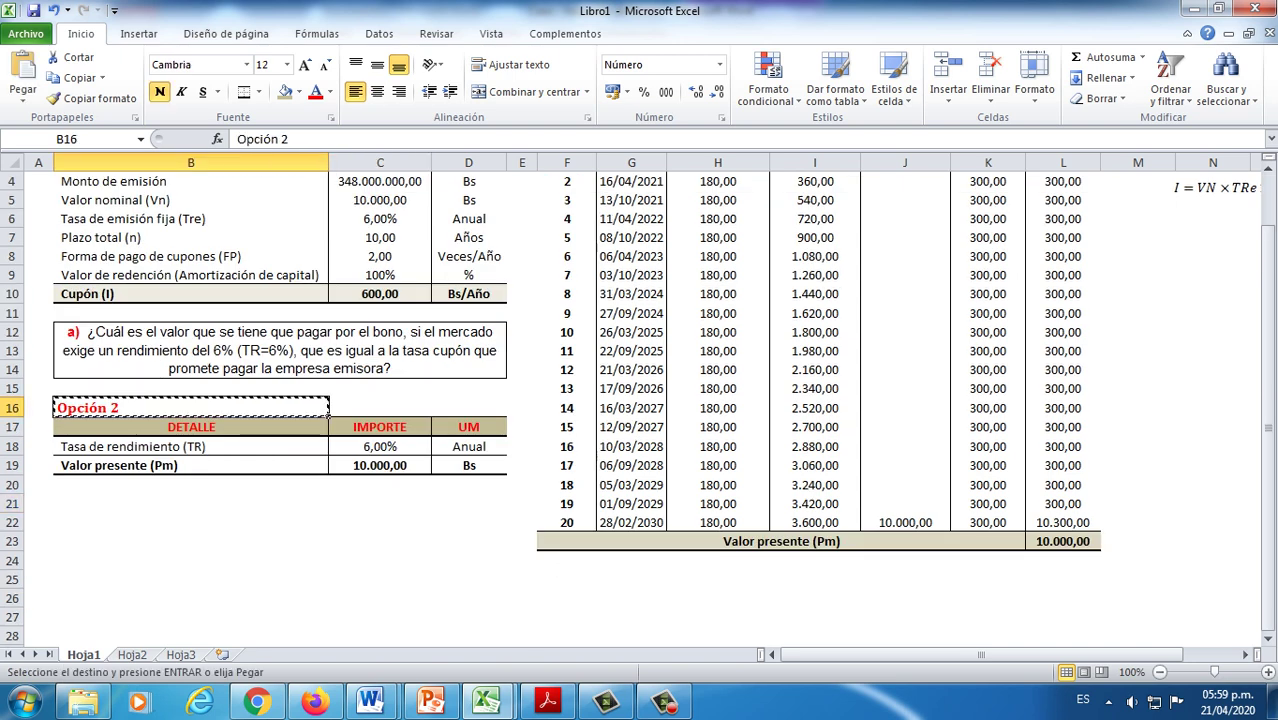
left_click(190, 504)
key("ctrl+v")
left_click(190, 542)
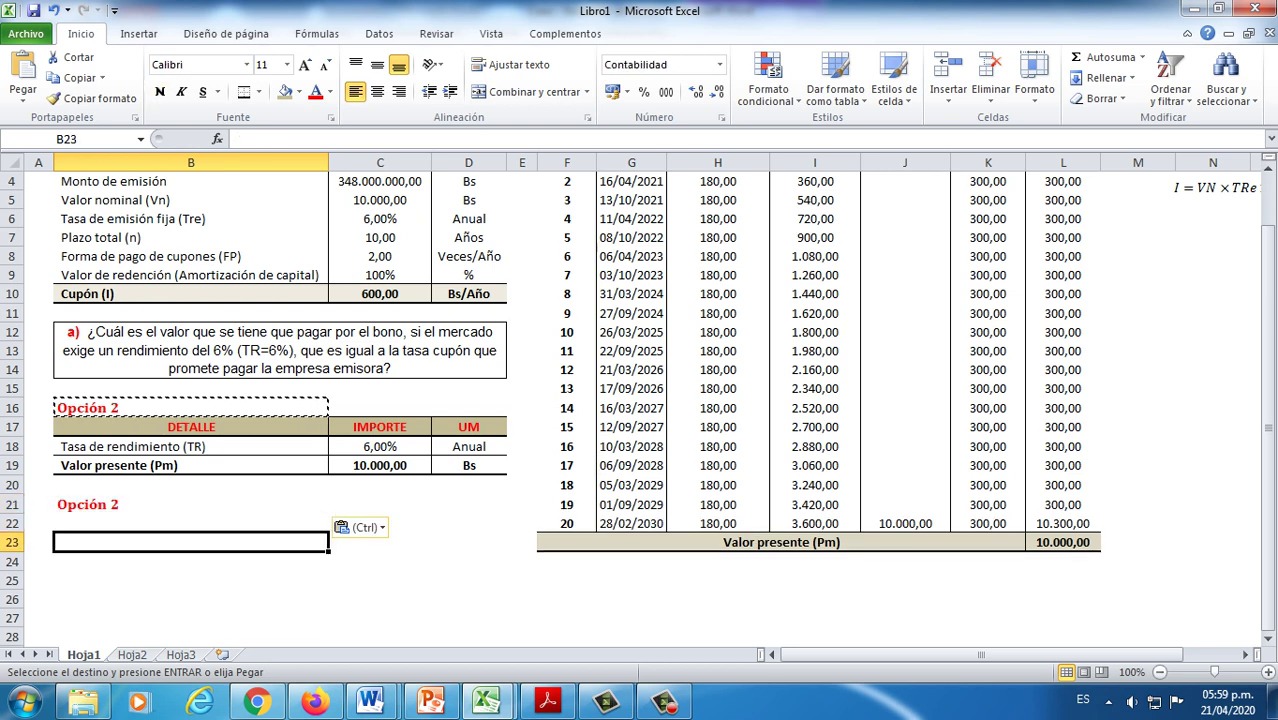
left_click_drag(190, 465, 469, 465)
key("ctrl+c")
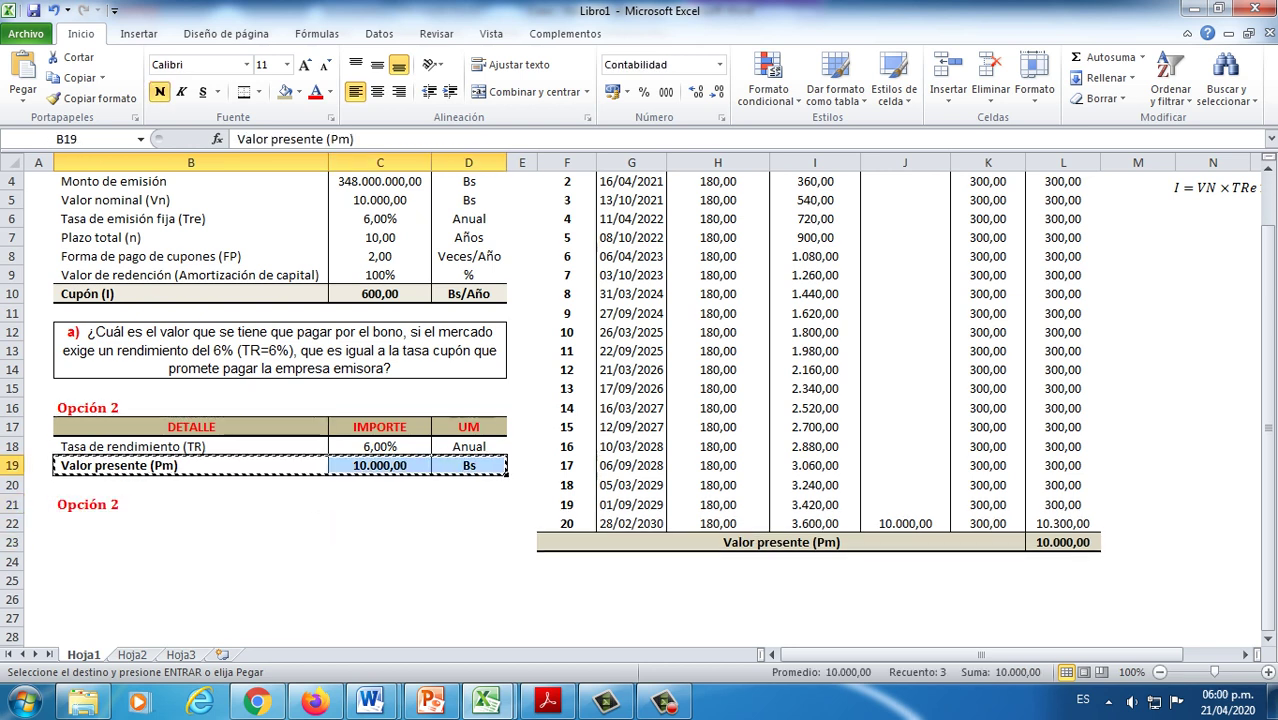
left_click(190, 542)
left_click(190, 523)
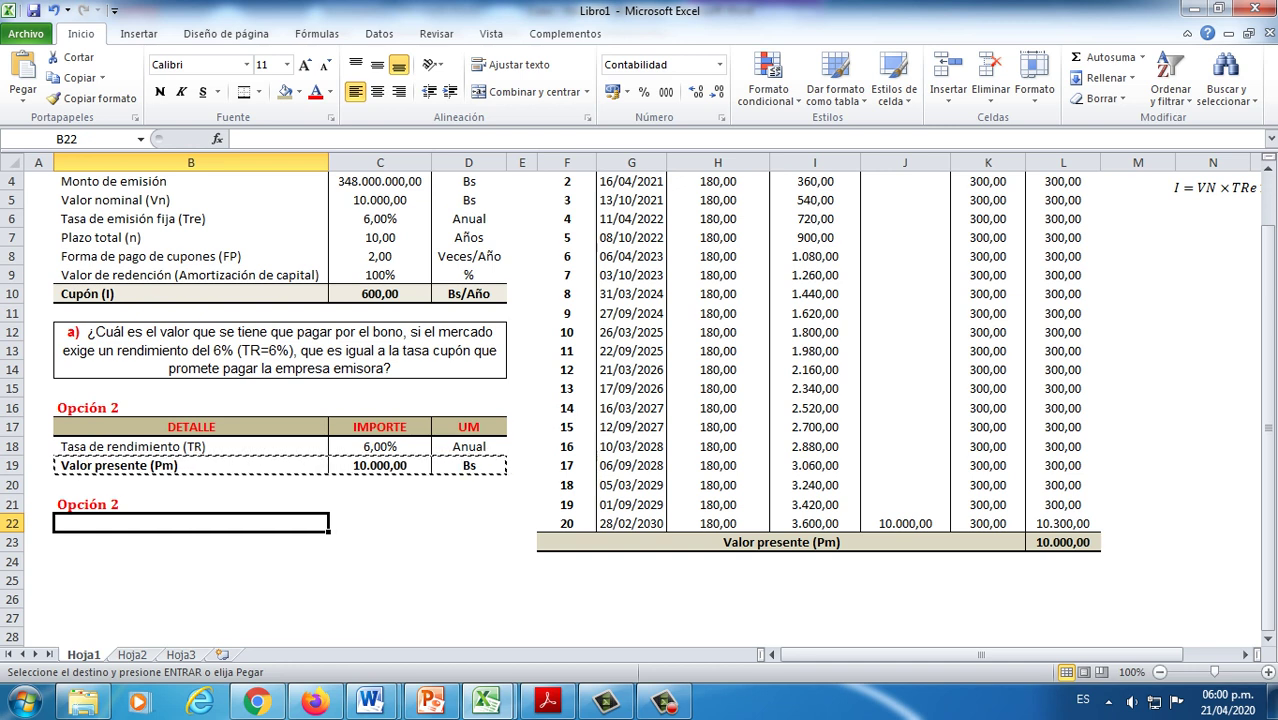
key("Escape")
Step: Copy the Opción 2 table in B17:D19 to B22, below the second option label
left_click_drag(190, 427, 469, 427)
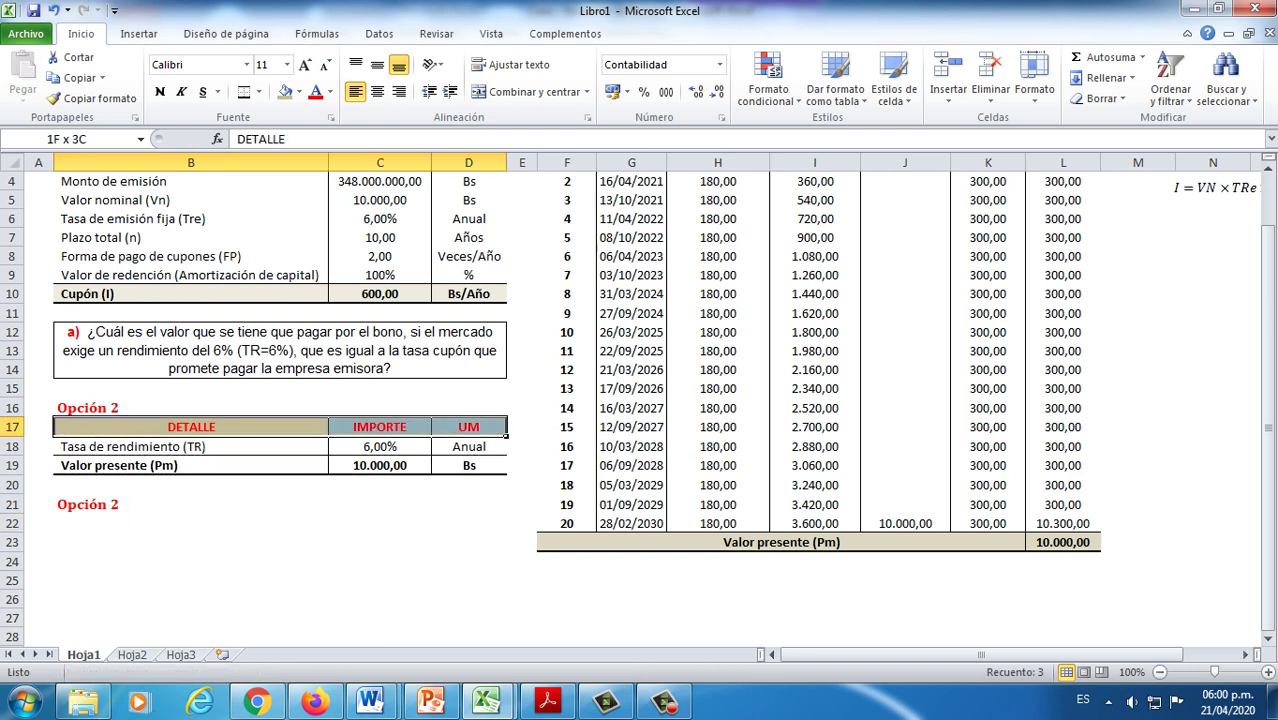
left_click_drag(190, 427, 469, 465)
key("ctrl+c")
left_click(190, 523)
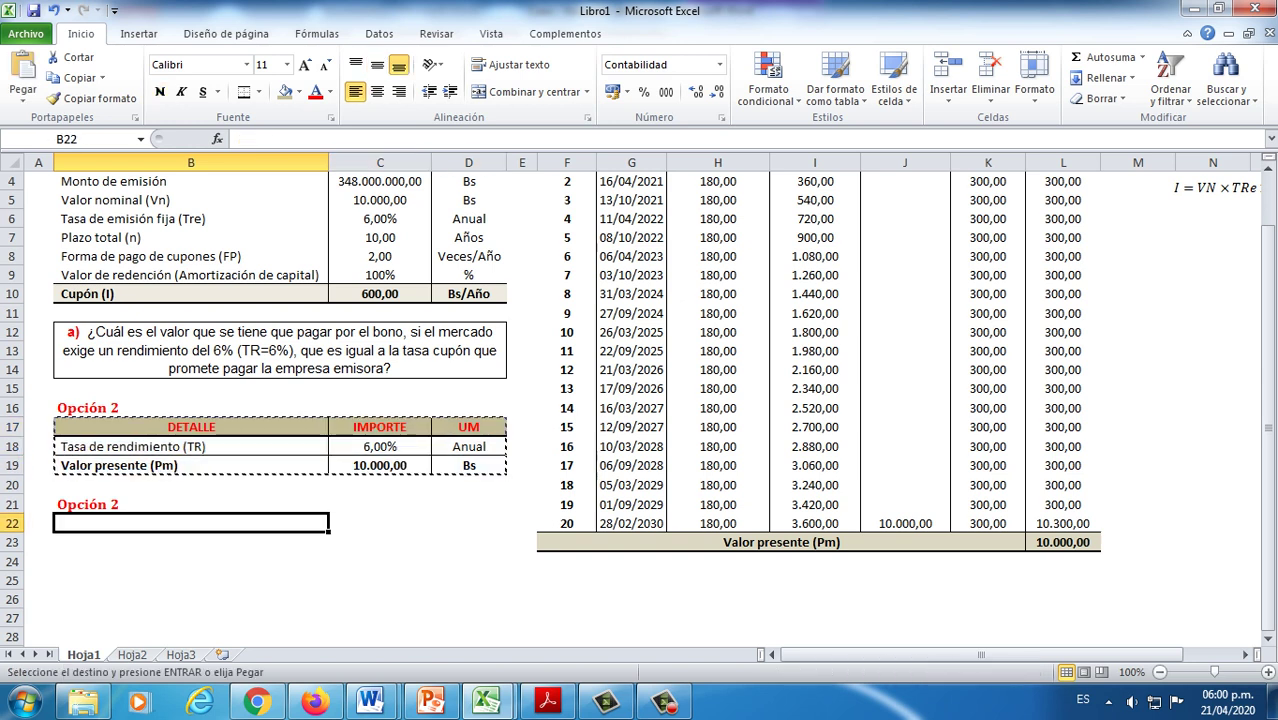
key("ctrl+v")
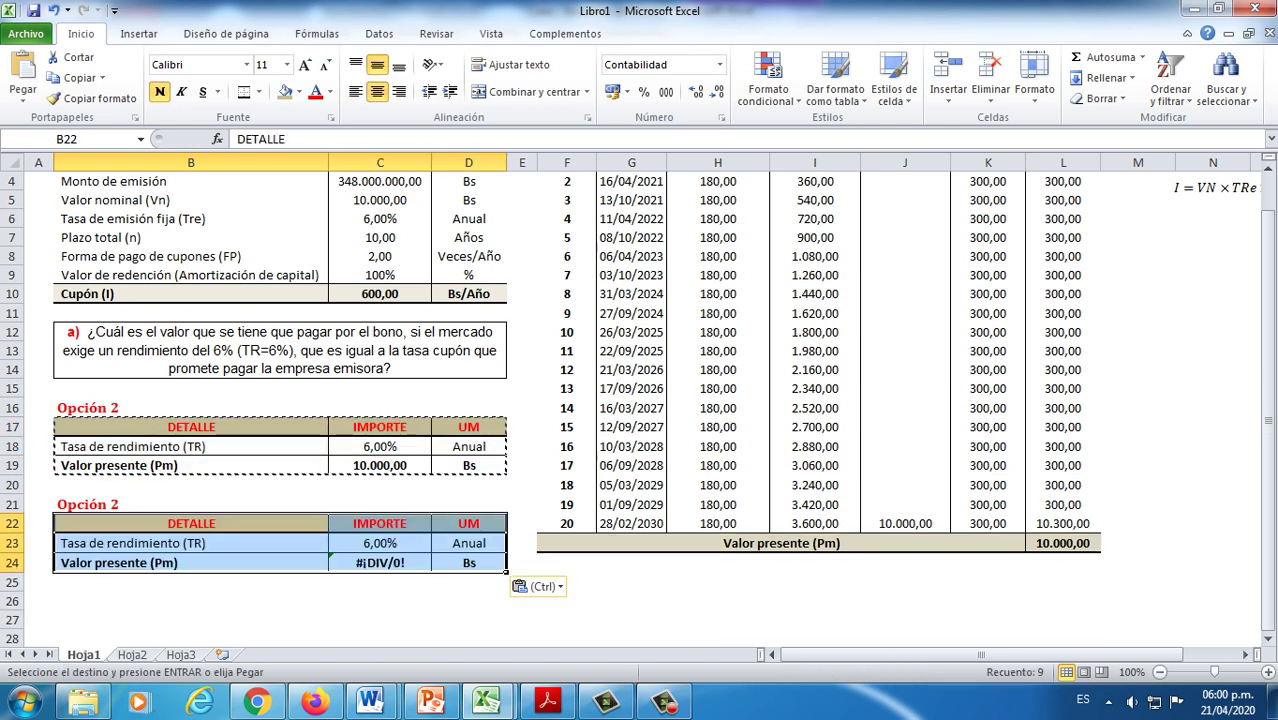
left_click(469, 504)
key("Escape")
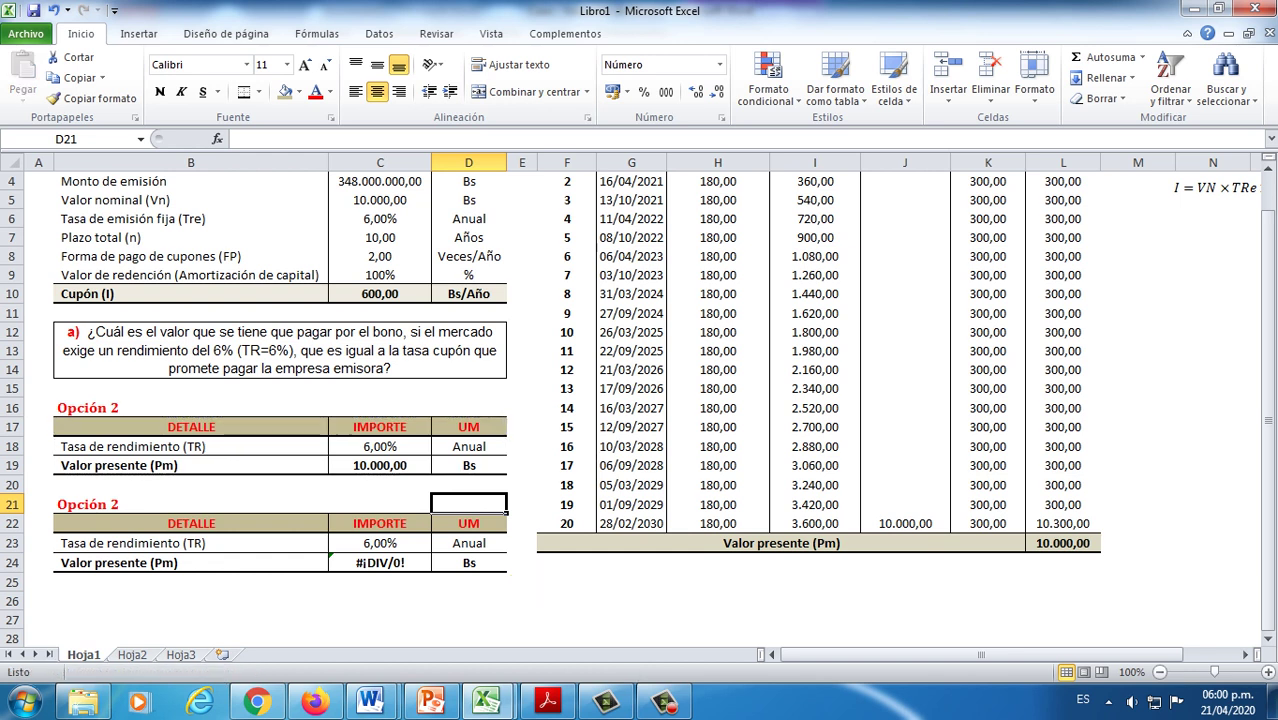
left_click(190, 484)
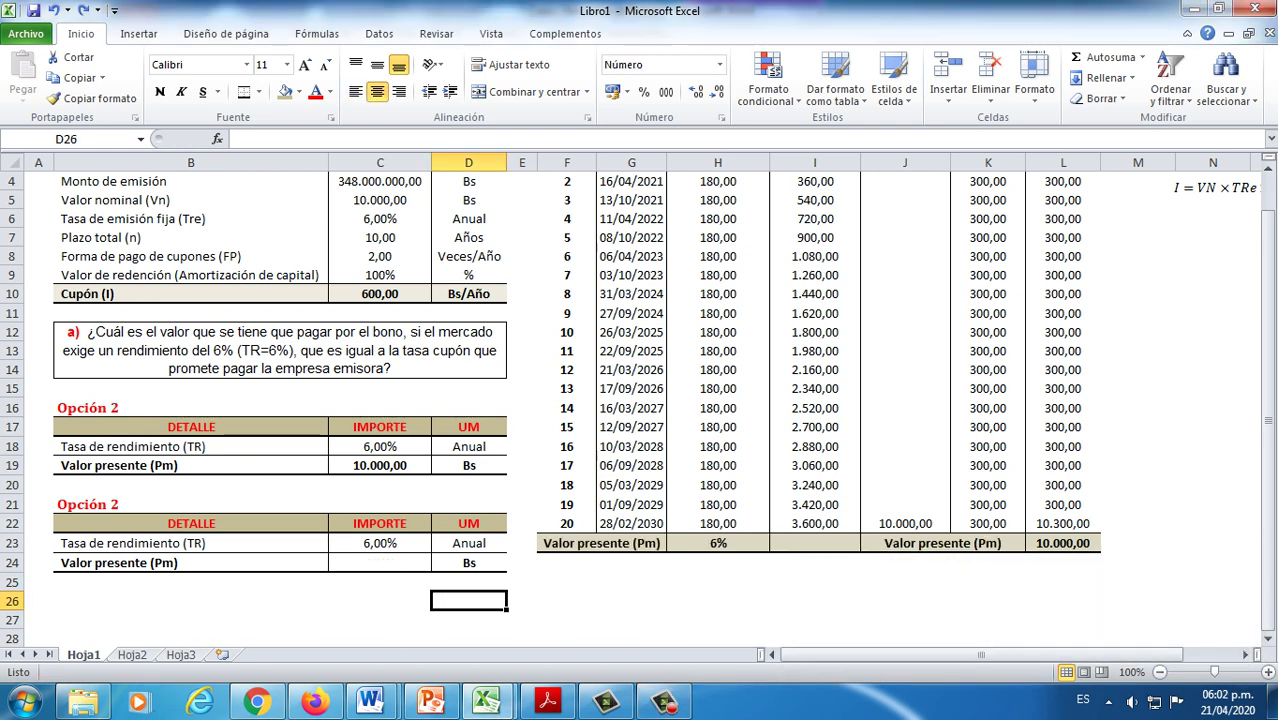
Step: Change the label in B21 to "Opción 3"
left_click(429, 565)
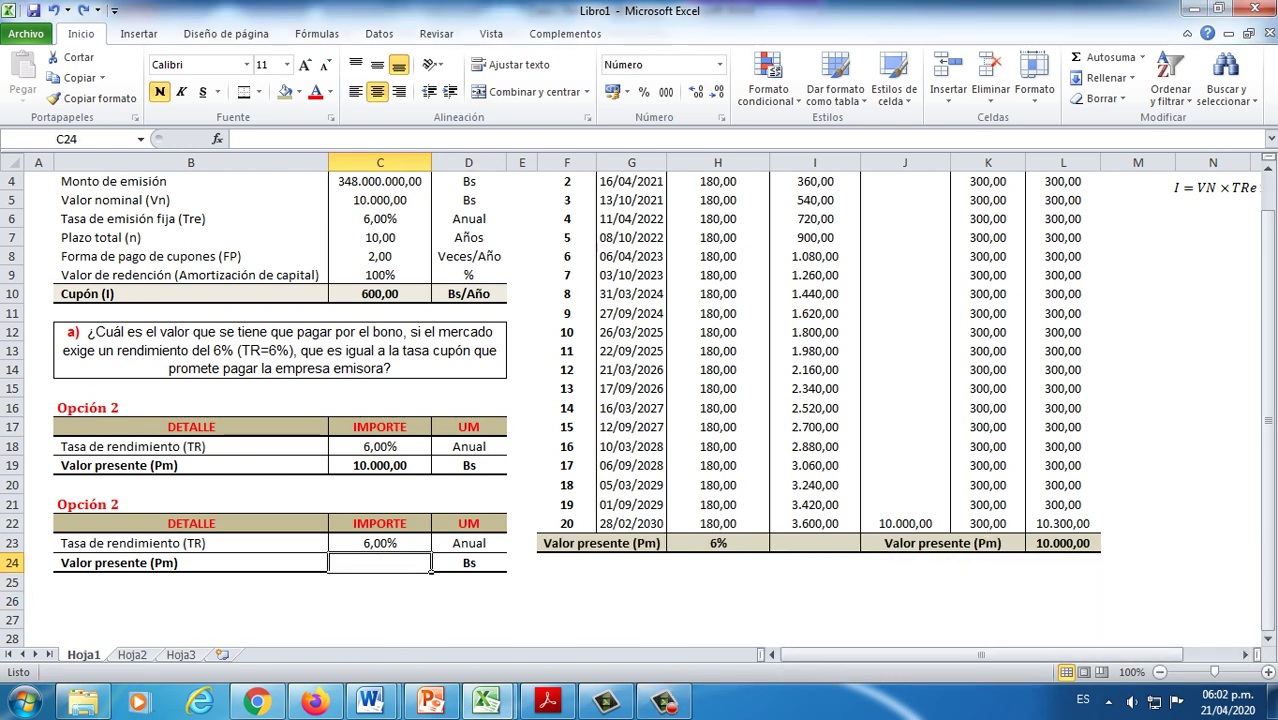
left_click(328, 512)
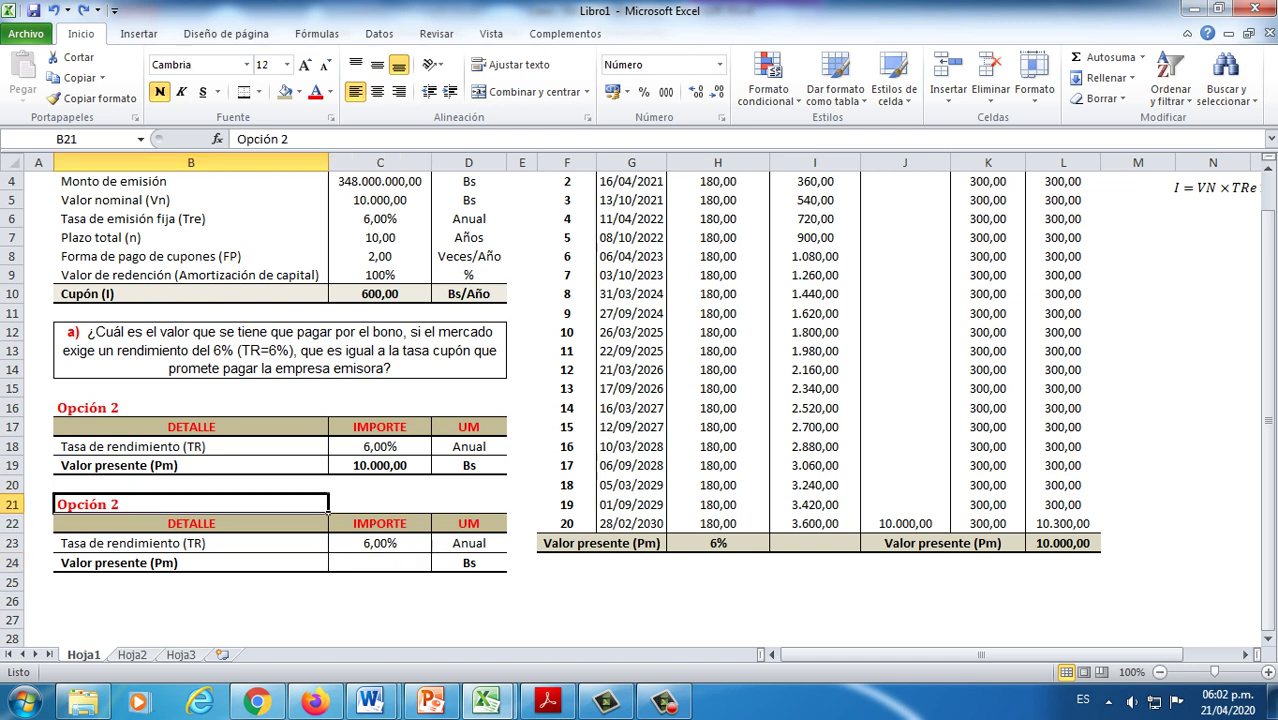
key("F2")
key("BackSpace")
type("3")
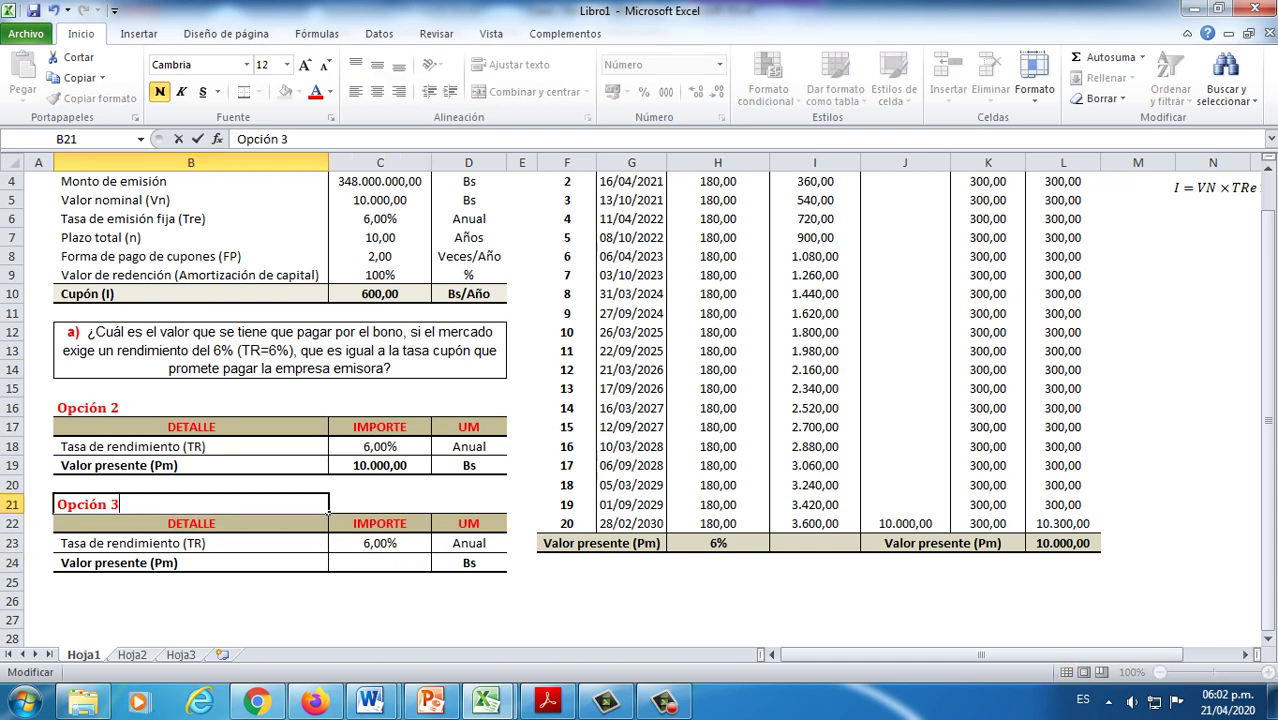
left_click(380, 582)
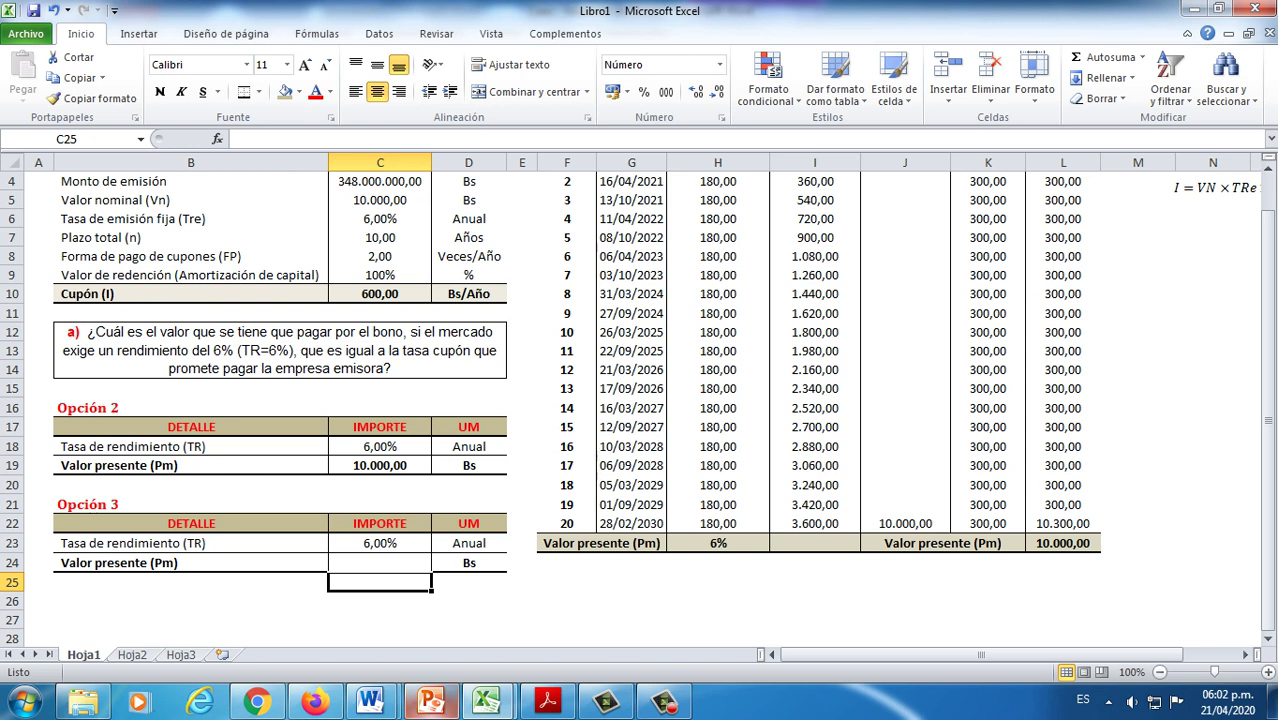
Step: Switch to PowerPoint and copy the condensed P₀ bond price equation from slide 11, then return to Excel
left_click(430, 700)
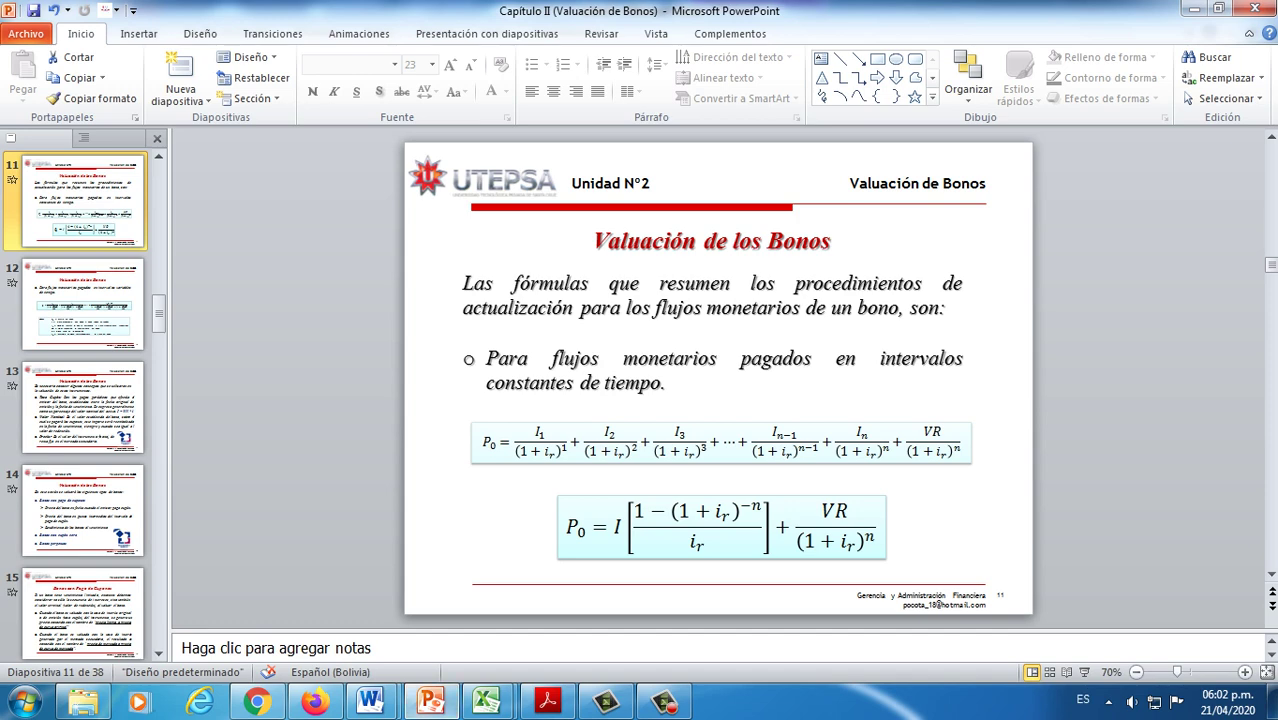
left_click(722, 527)
key("ctrl+c")
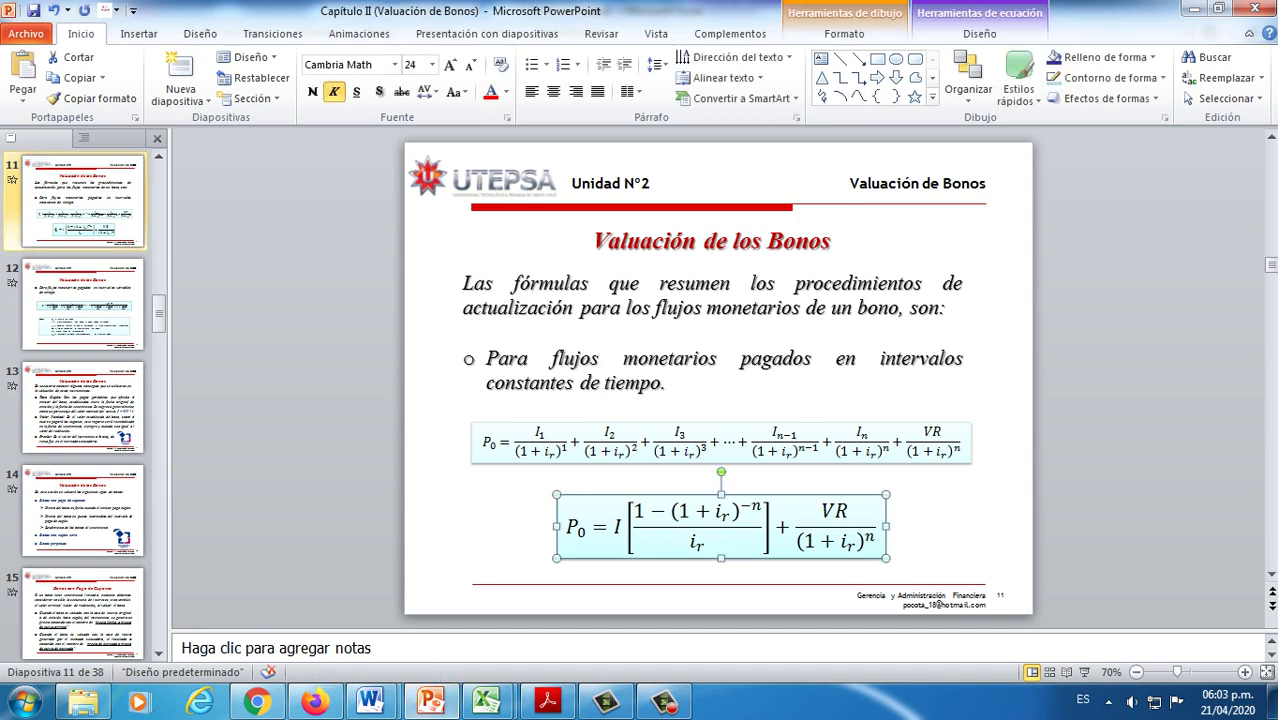
left_click(1192, 8)
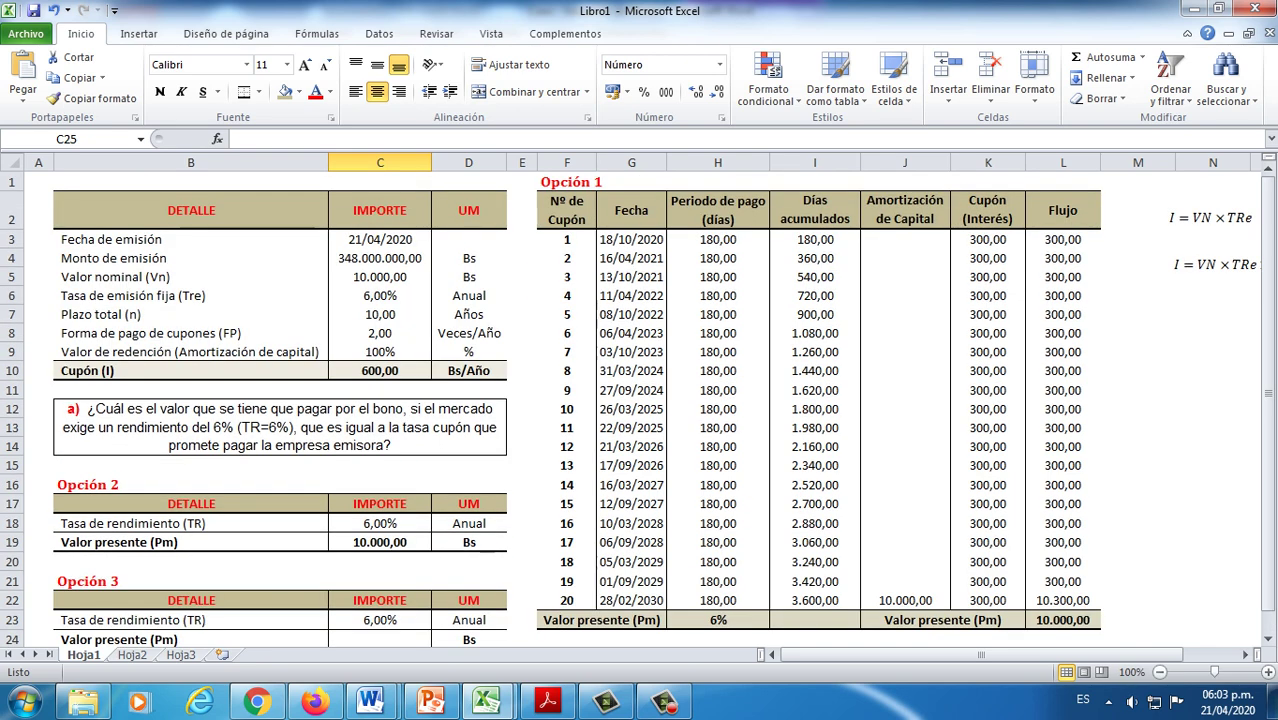
Step: Paste the copied bond price equation onto Hoja1 at D27, below the Opción 3 table
scroll(640, 400, "down", 2)
scroll(640, 400, "up", 2)
left_click_drag(987, 239, 1022, 606)
scroll(640, 400, "down", 3)
left_click(469, 507)
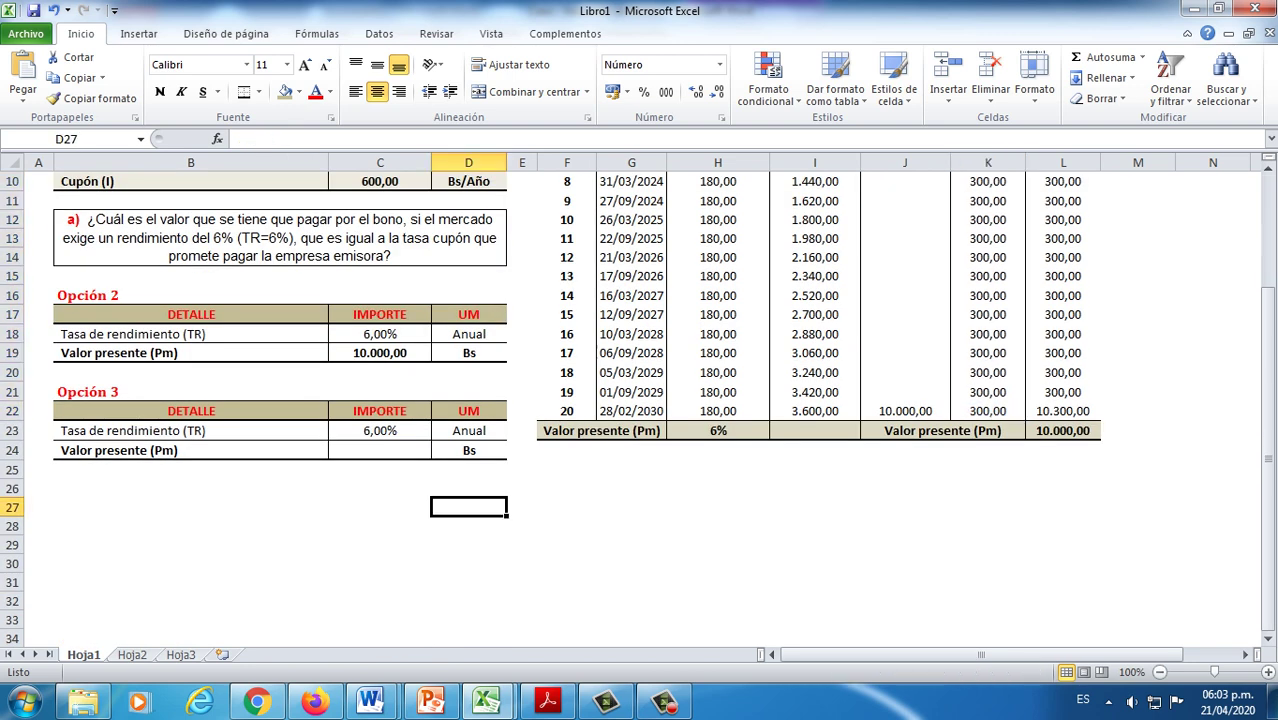
key("ctrl+v")
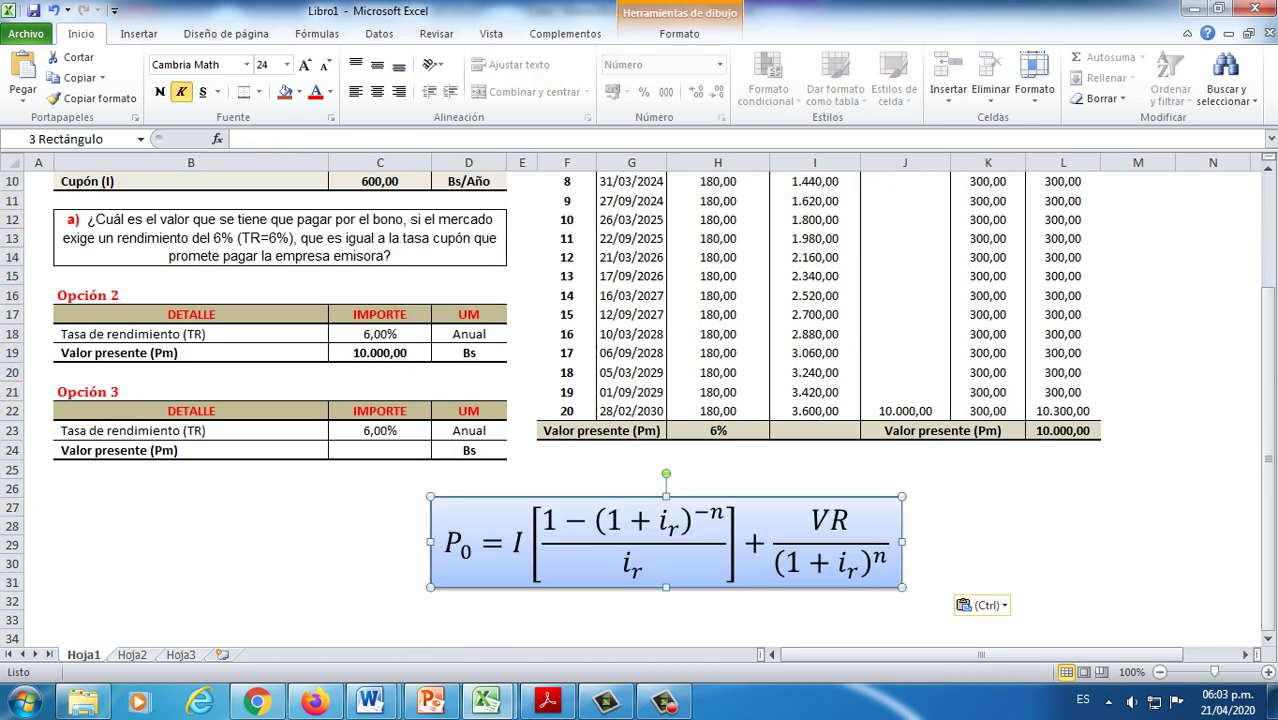
Step: Set the pasted equation's font size to 14 and fit its box just below the coupon schedule's present value row
left_click_drag(902, 542, 736, 542)
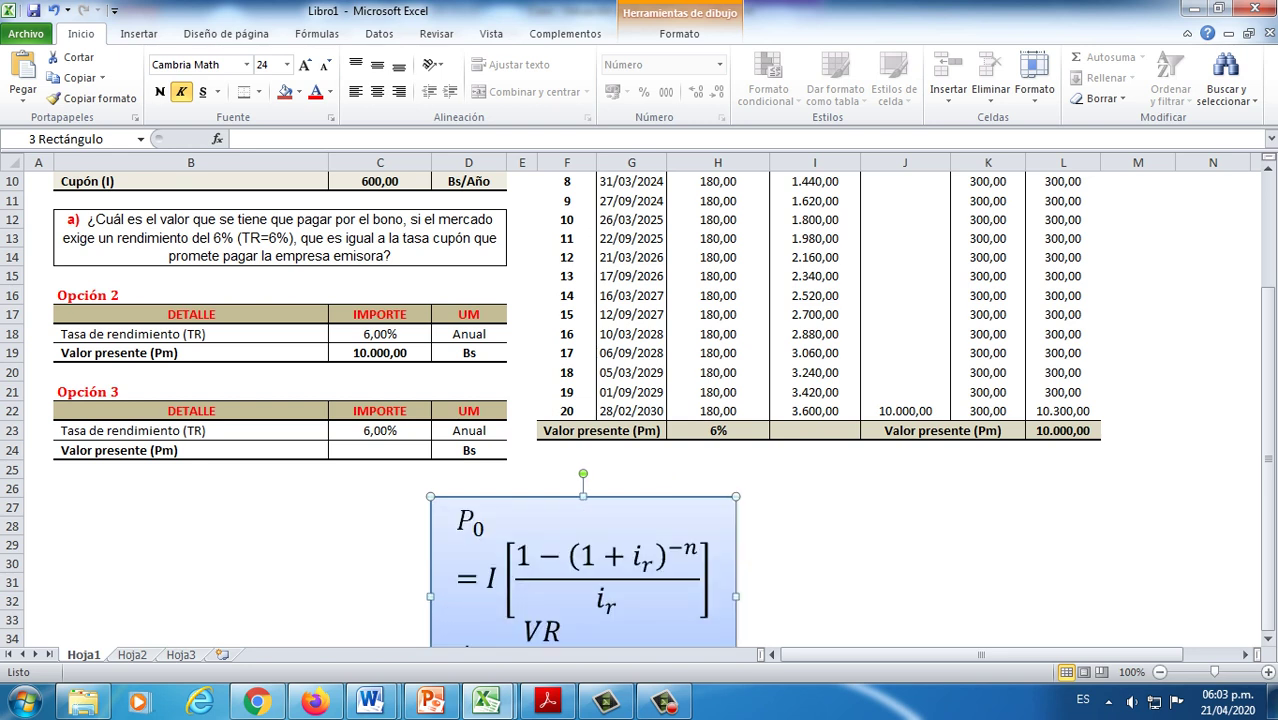
left_click_drag(736, 596, 899, 596)
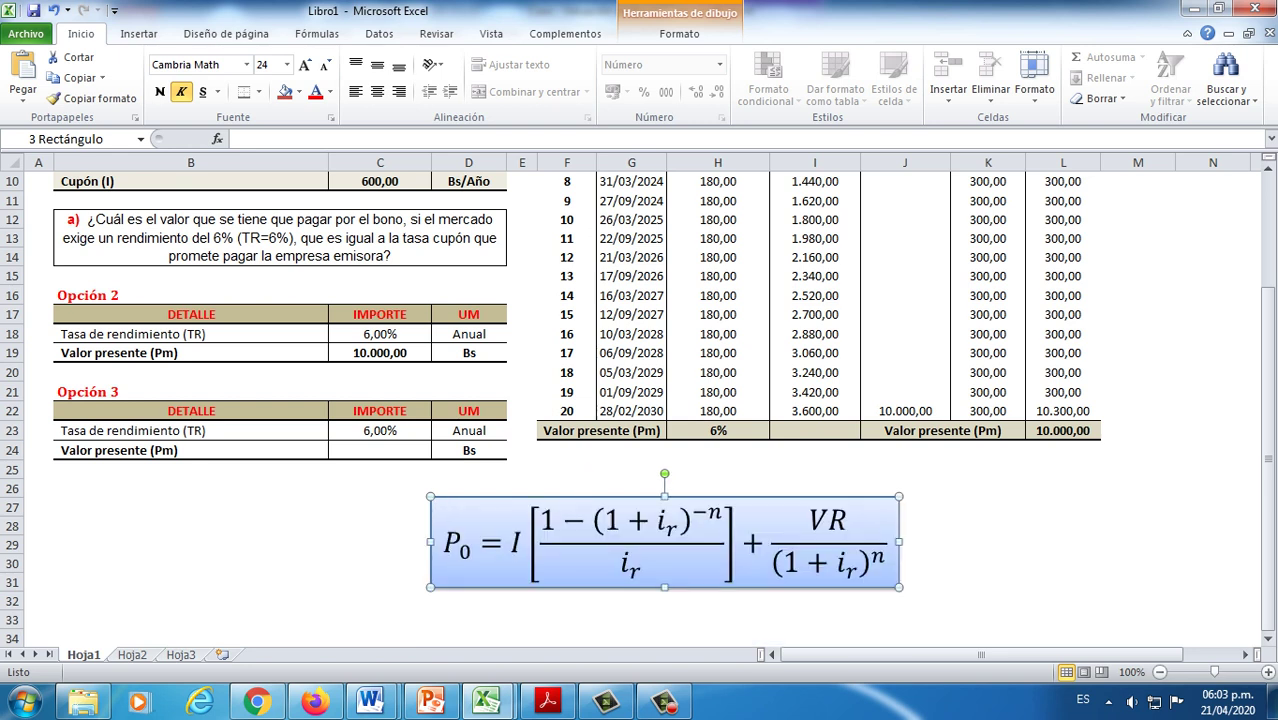
left_click_drag(442, 542, 889, 558)
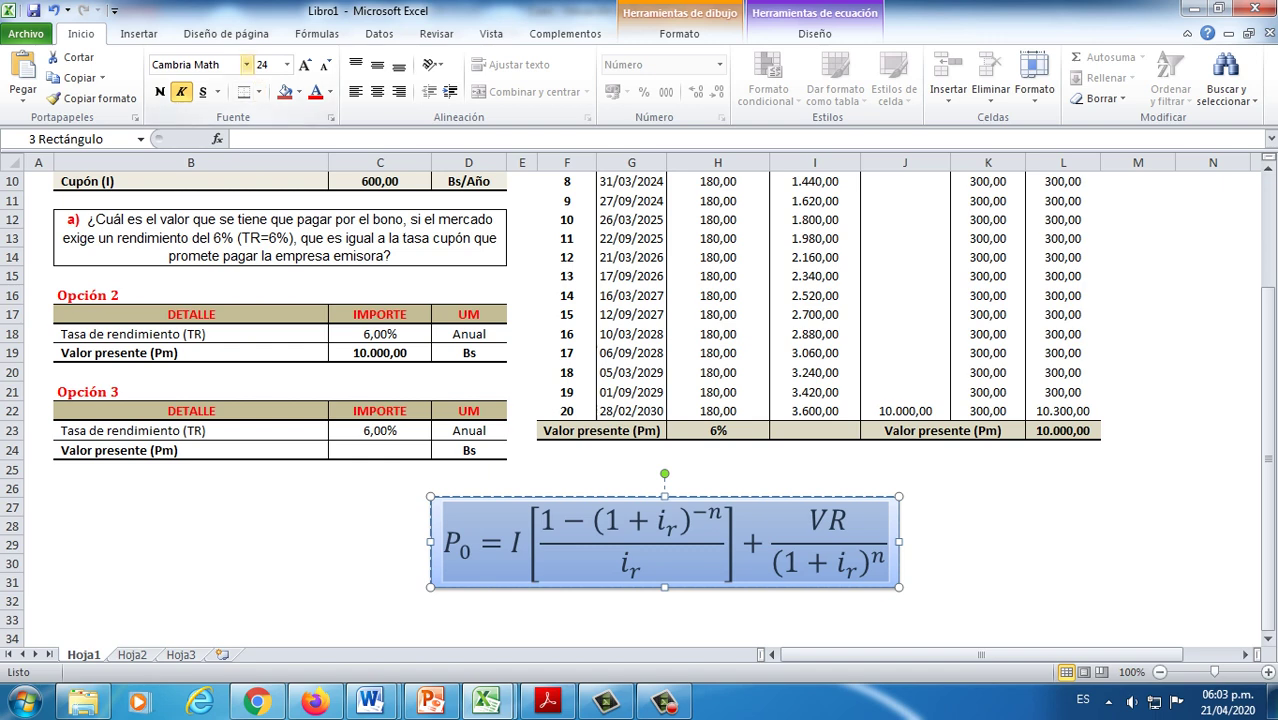
left_click(246, 64)
left_click(286, 64)
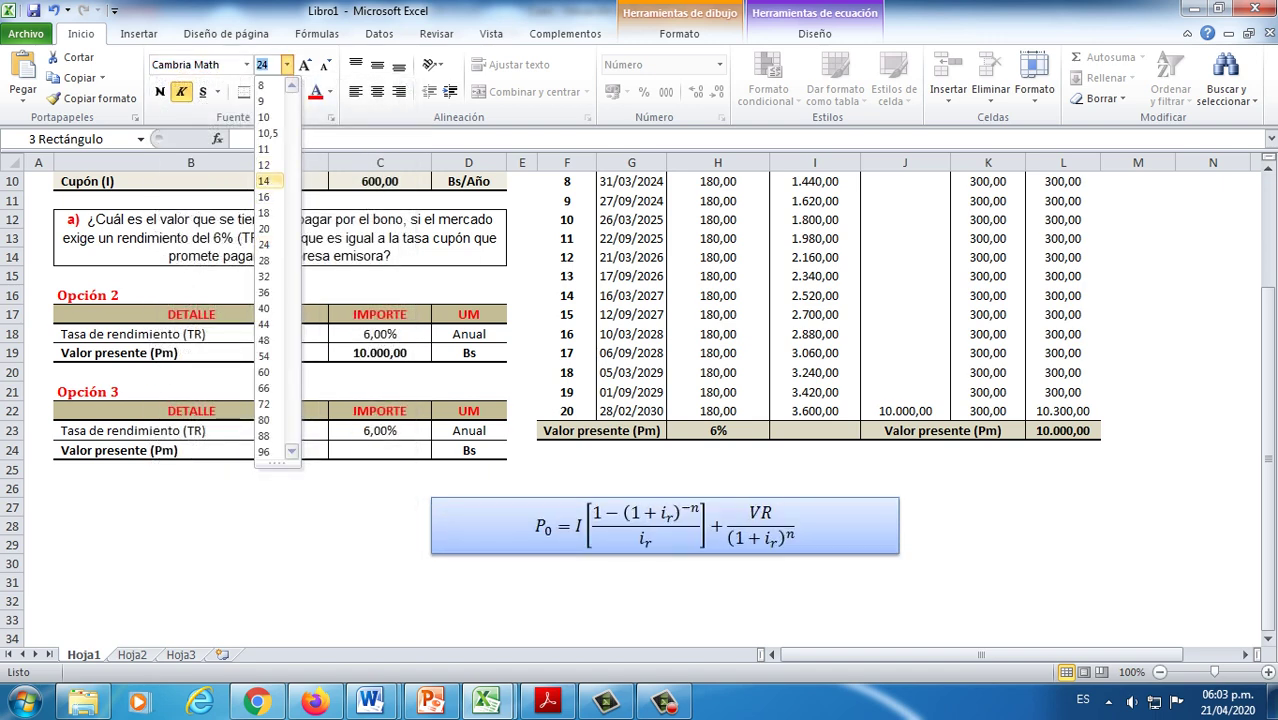
left_click(264, 180)
left_click_drag(899, 525, 853, 497)
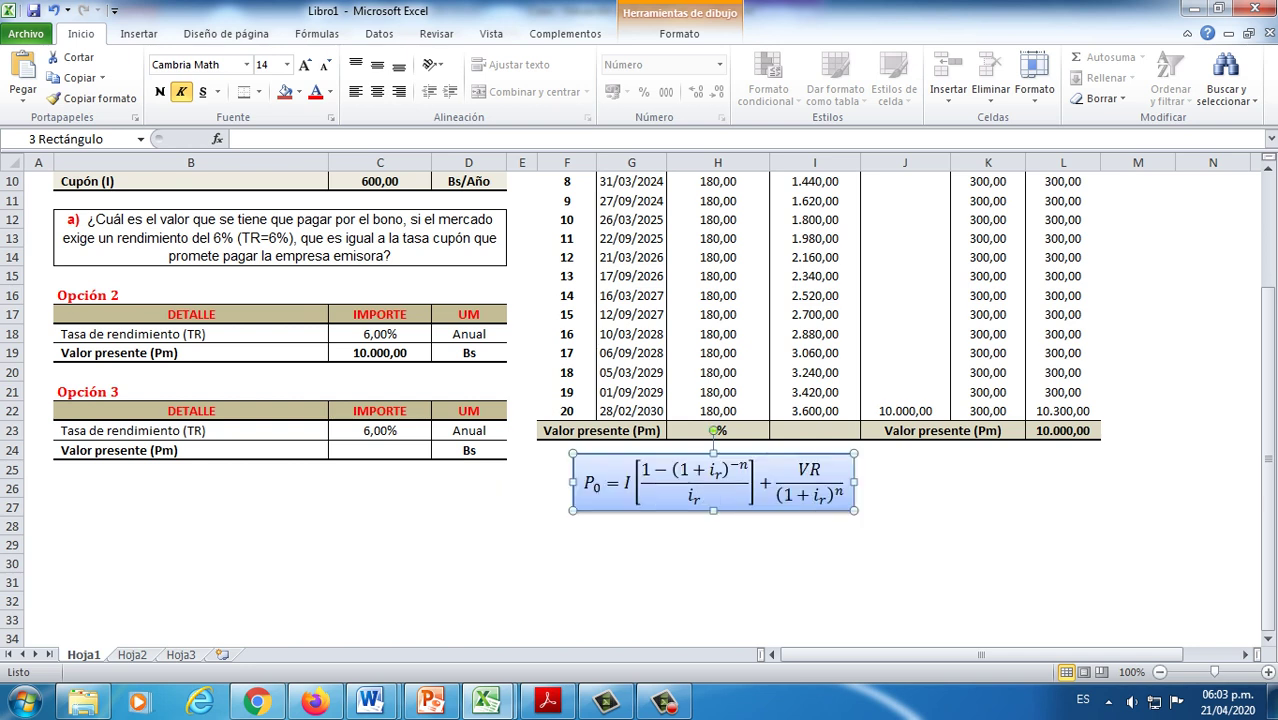
Step: Start the Opción 3 present value formula in C24 with the coupon per payment period, =(C10/C8)
left_click(428, 451)
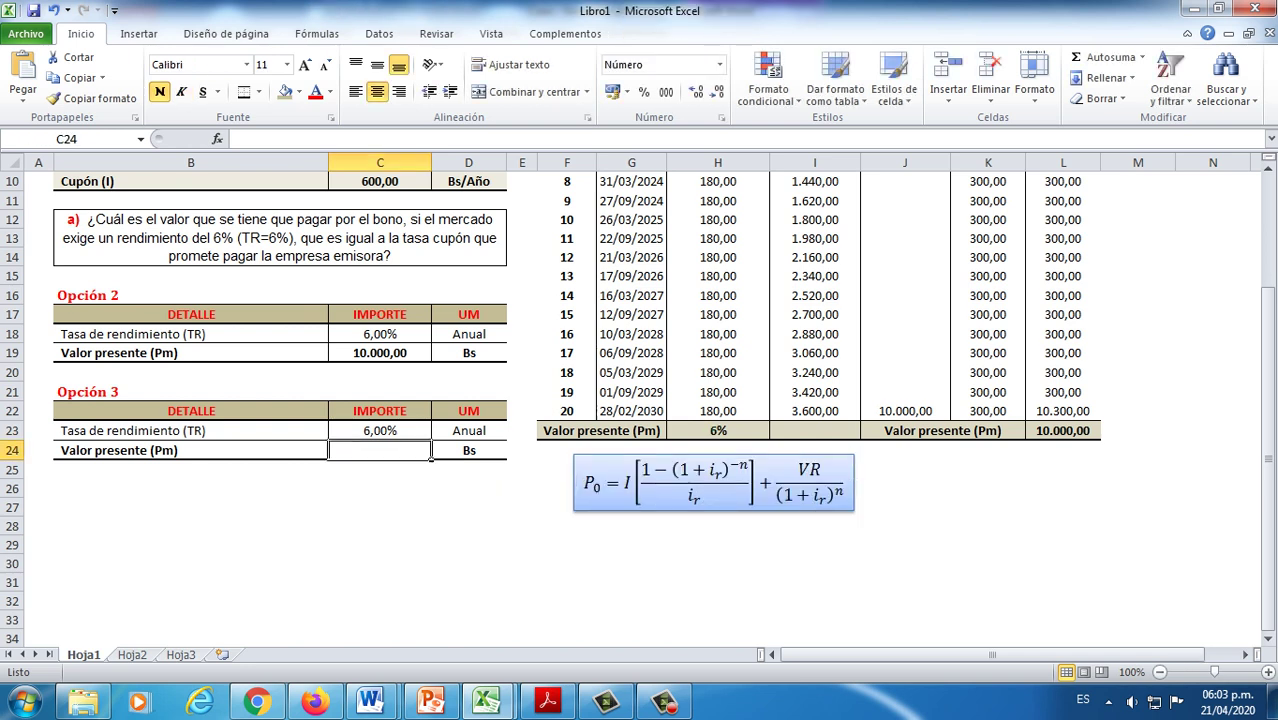
type("=")
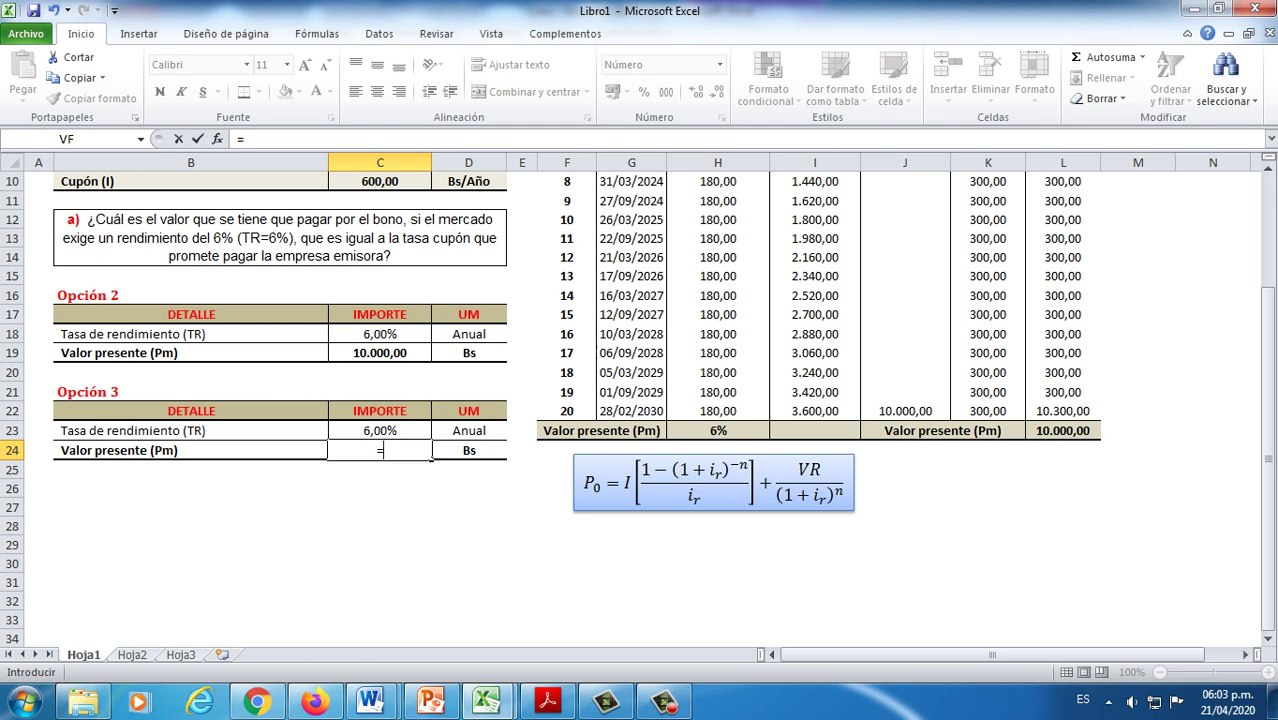
scroll(637, 409, "up", 2)
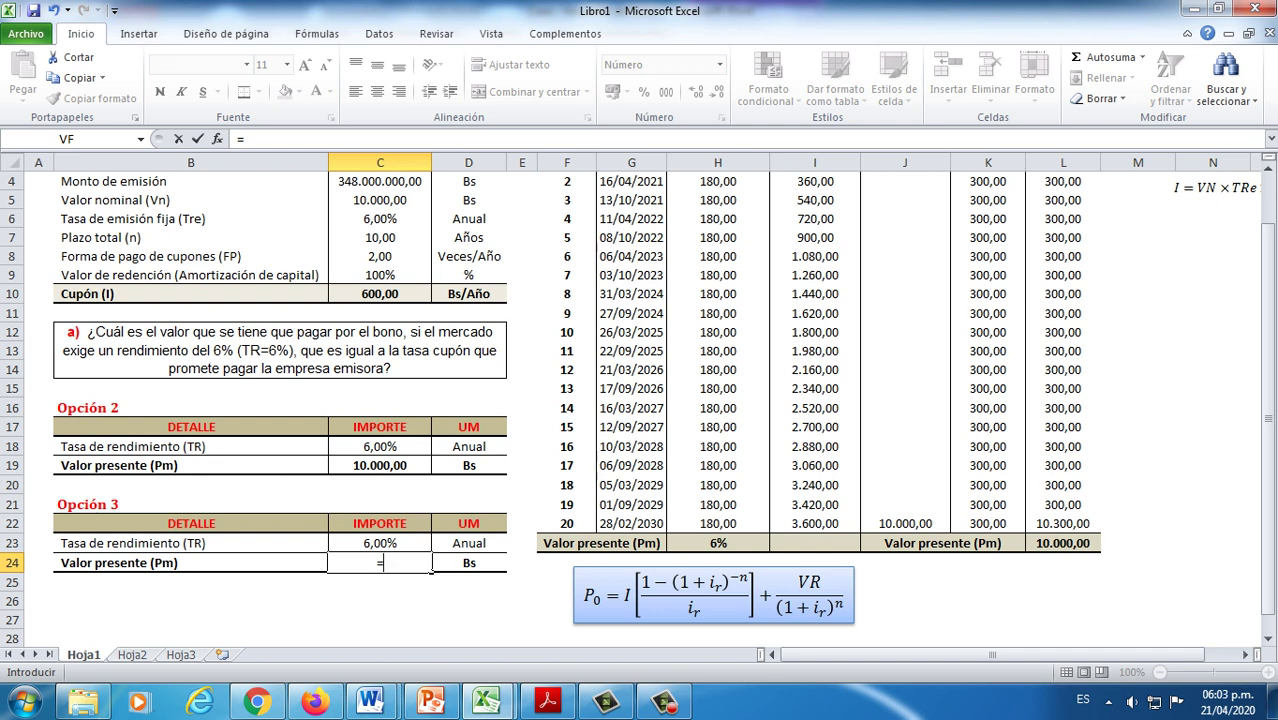
type("(")
left_click(380, 294)
type("/")
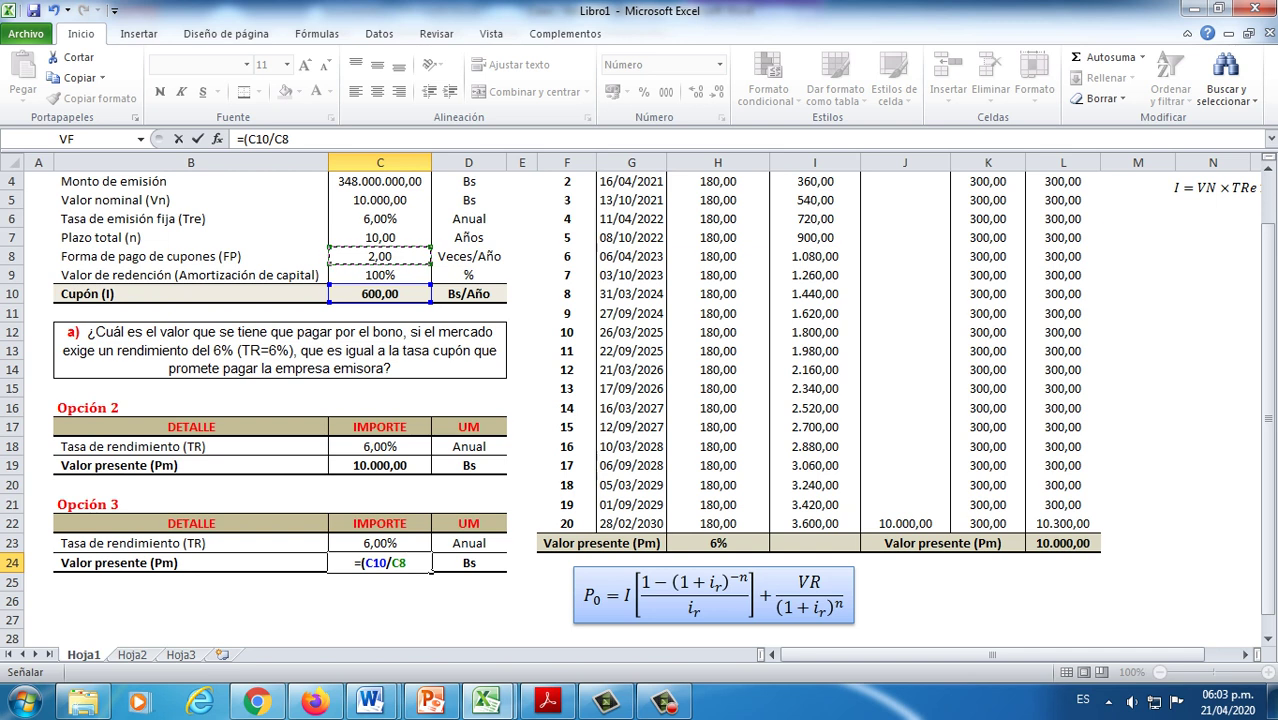
type(")")
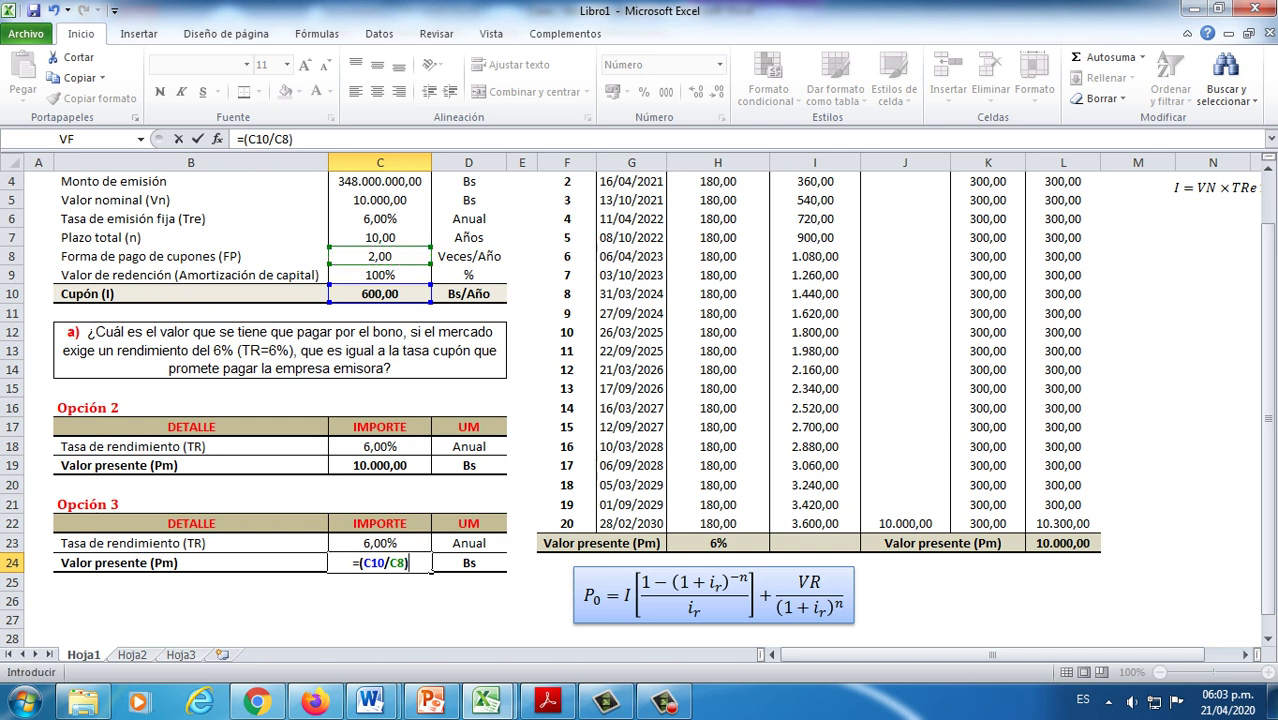
Step: Extend the C24 formula with the annuity factor's opening and periodic rate term, *((1-(1+C23/C8)
type("*((")
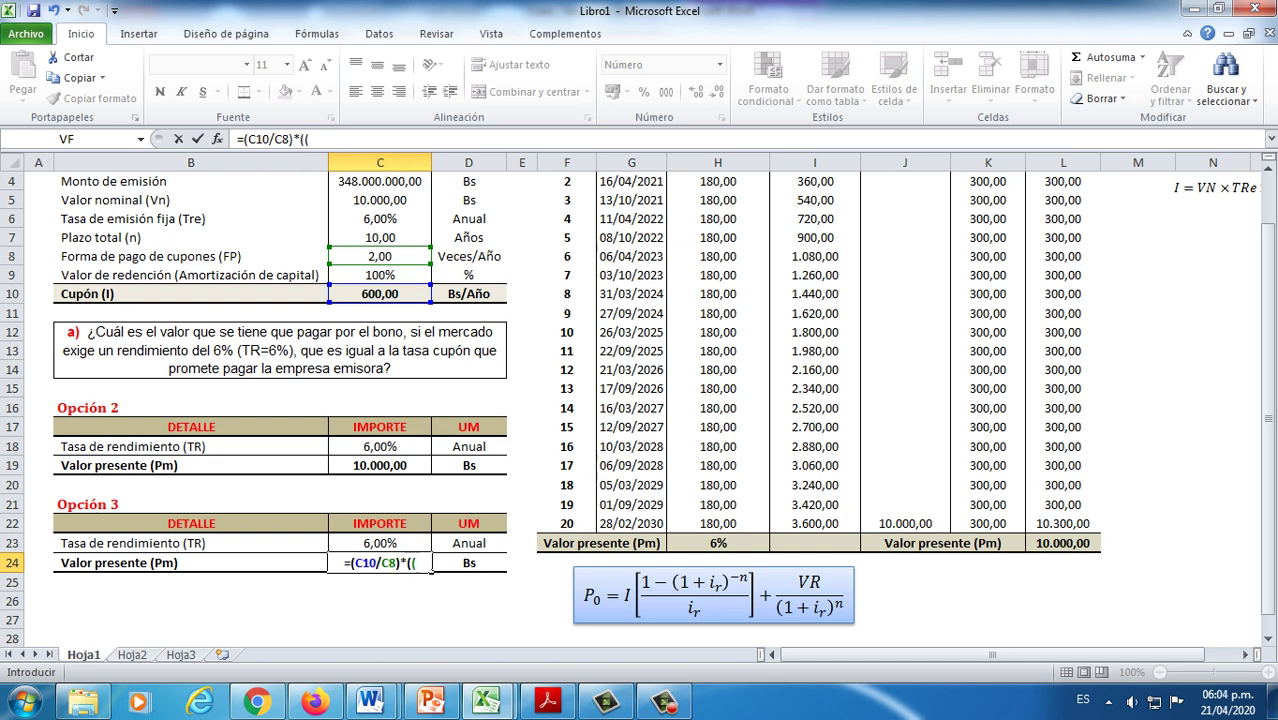
type("1-")
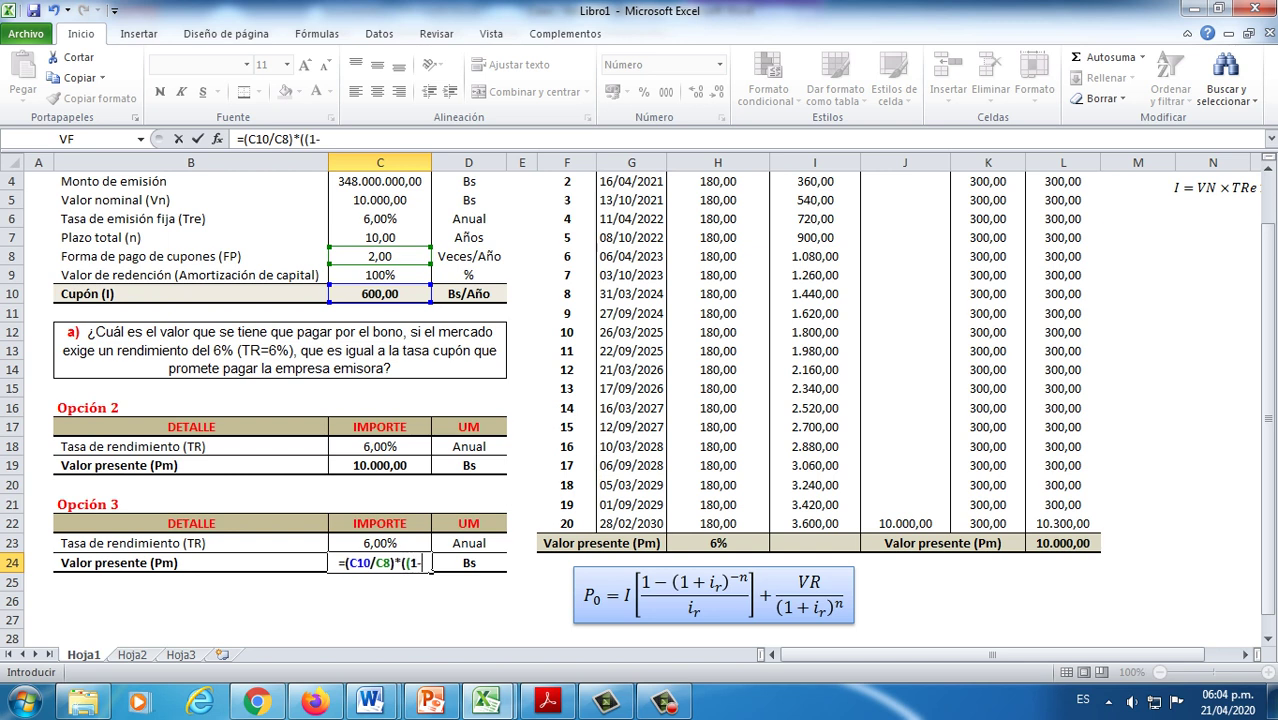
type("(1+")
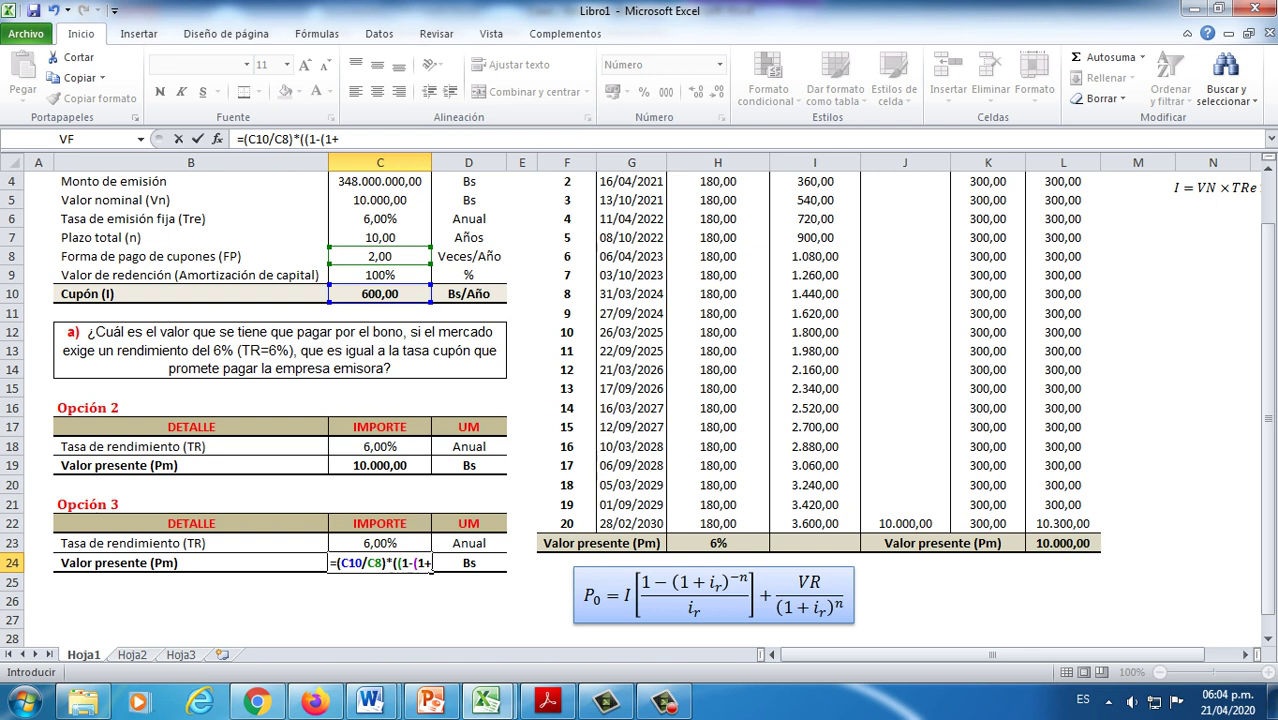
key("Up")
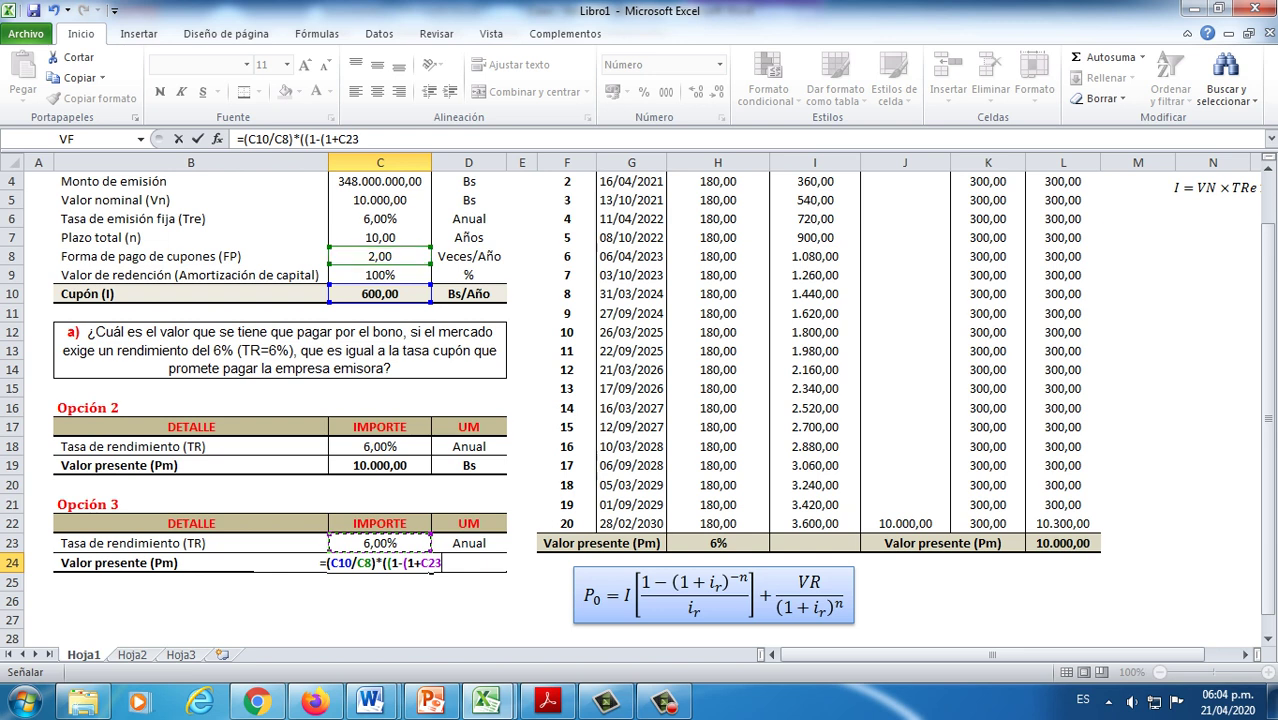
type("/")
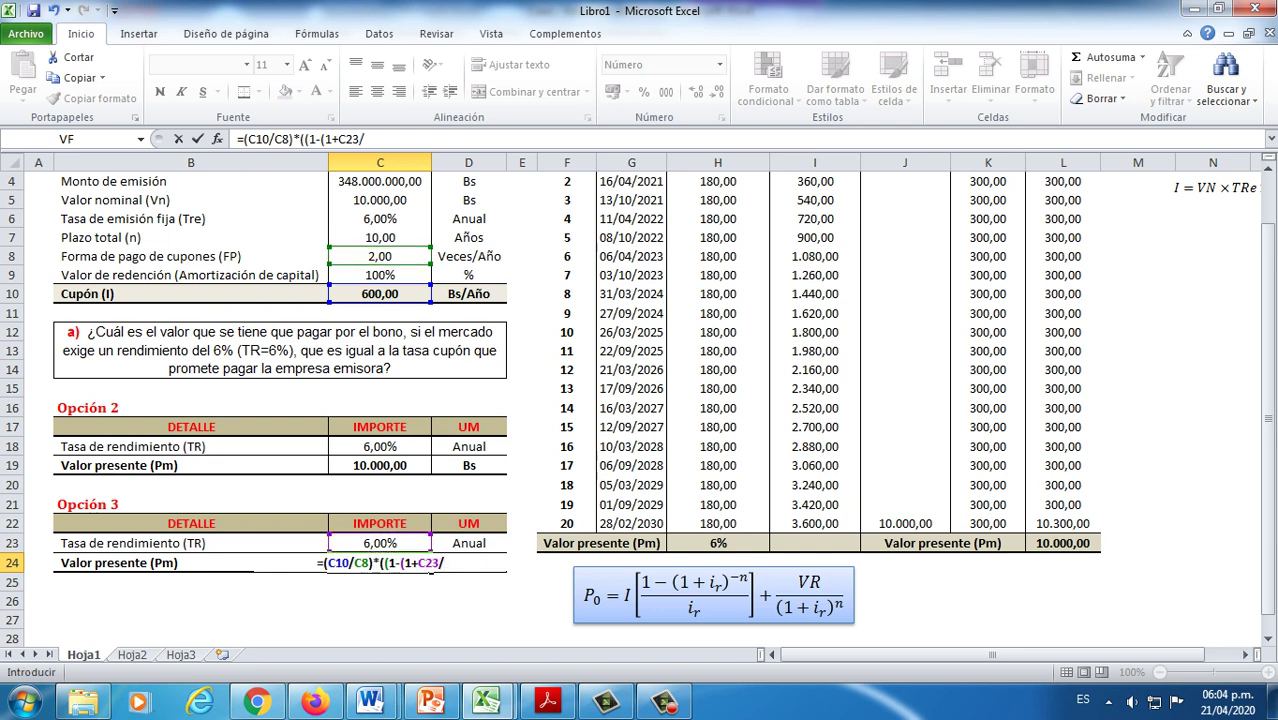
left_click(380, 257)
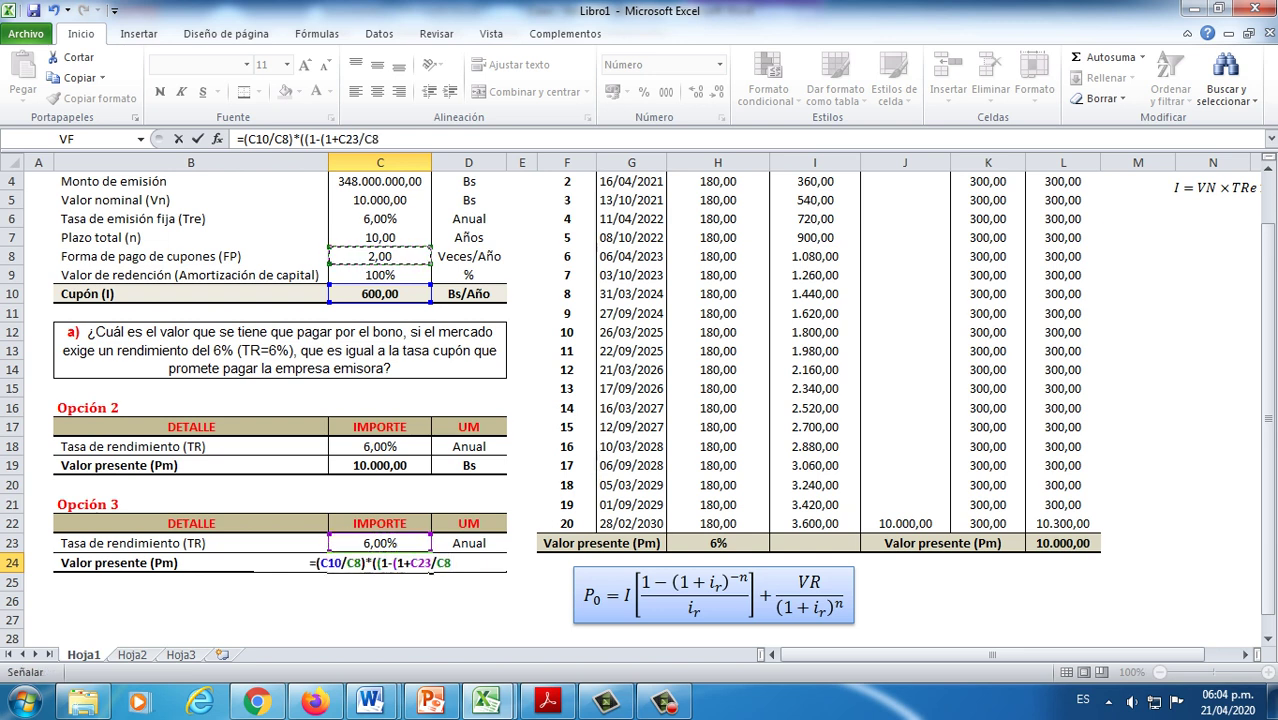
type(")")
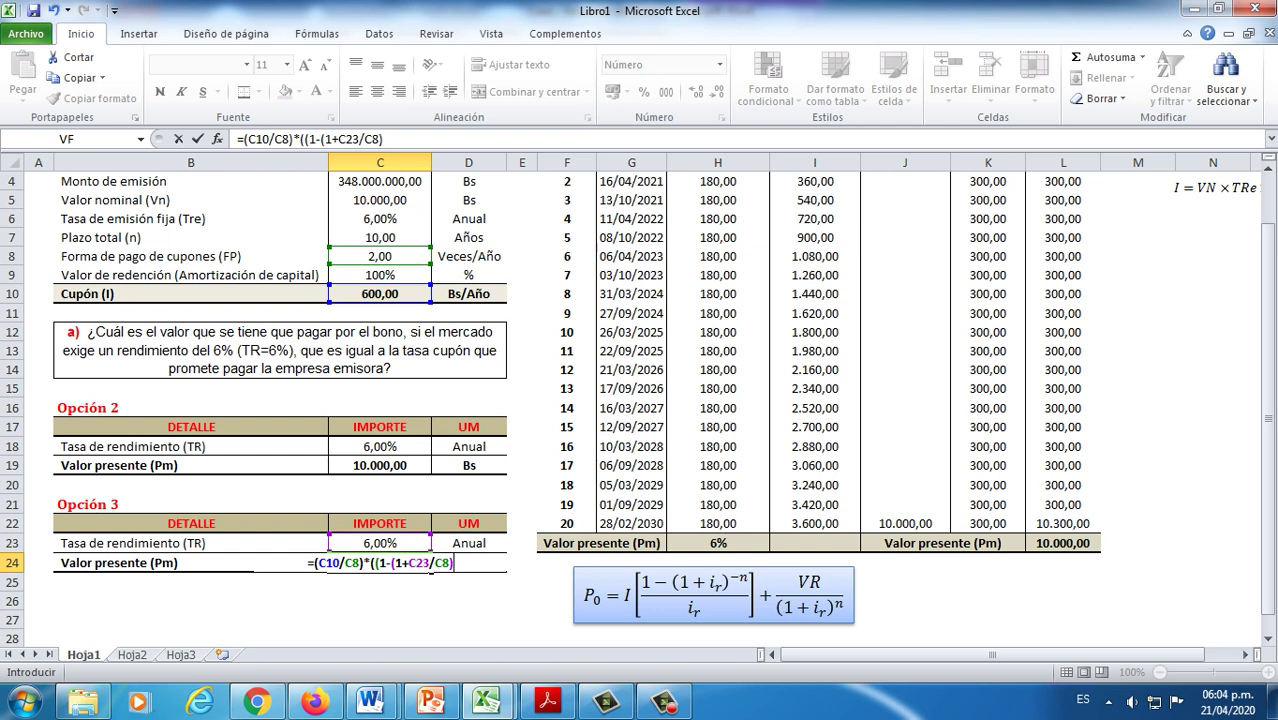
Step: Raise the periodic rate term in the C24 formula to the negative number of payment periods, ^(-C7*C8)), closing the numerator
type("^^")
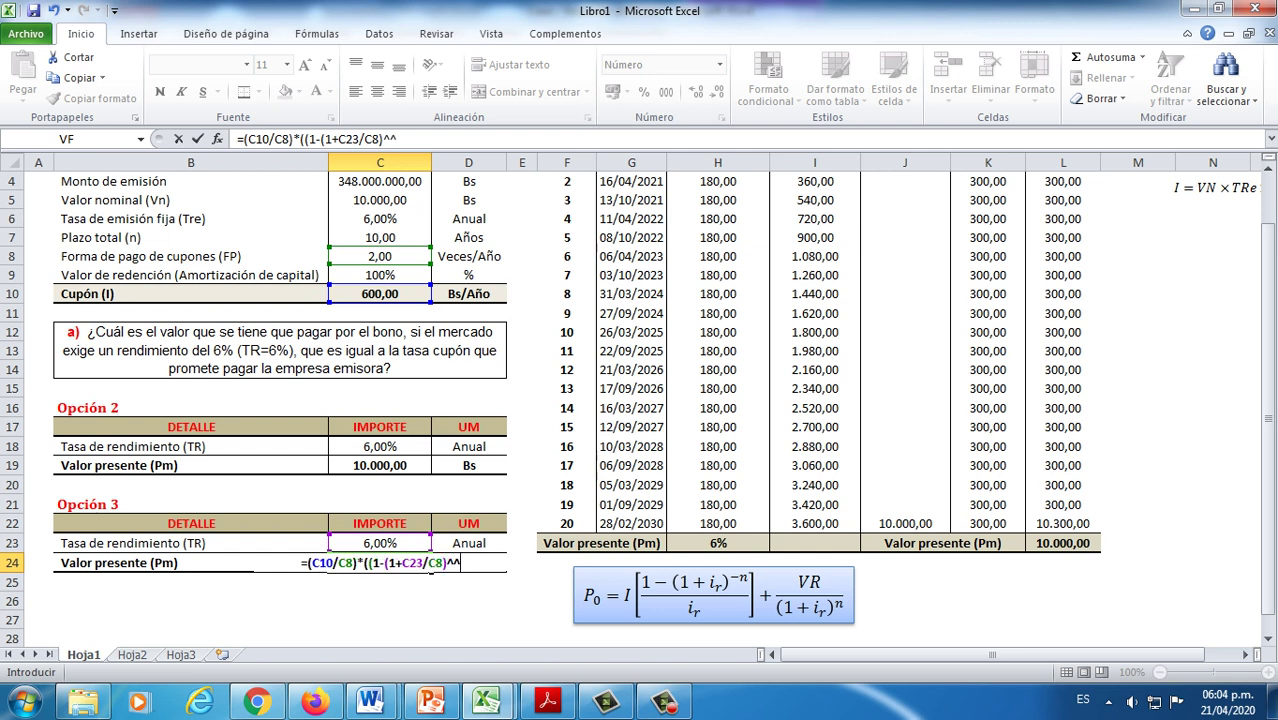
key("BackSpace")
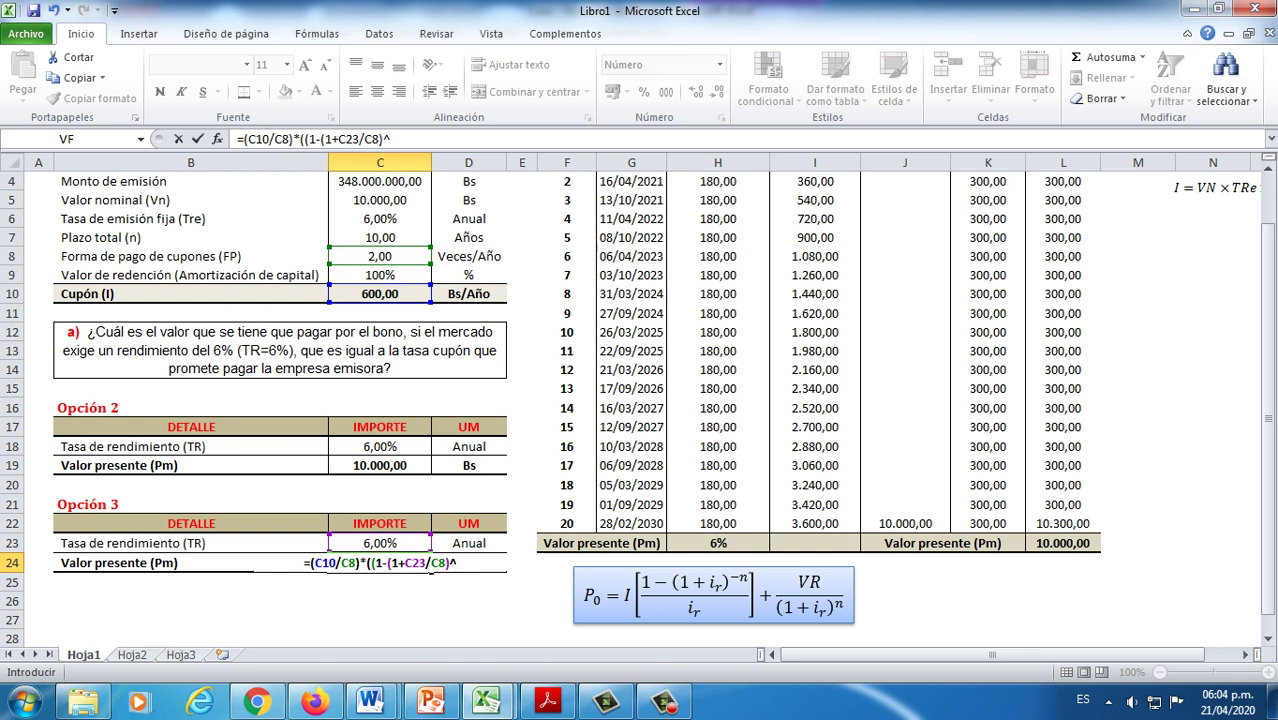
type("(-")
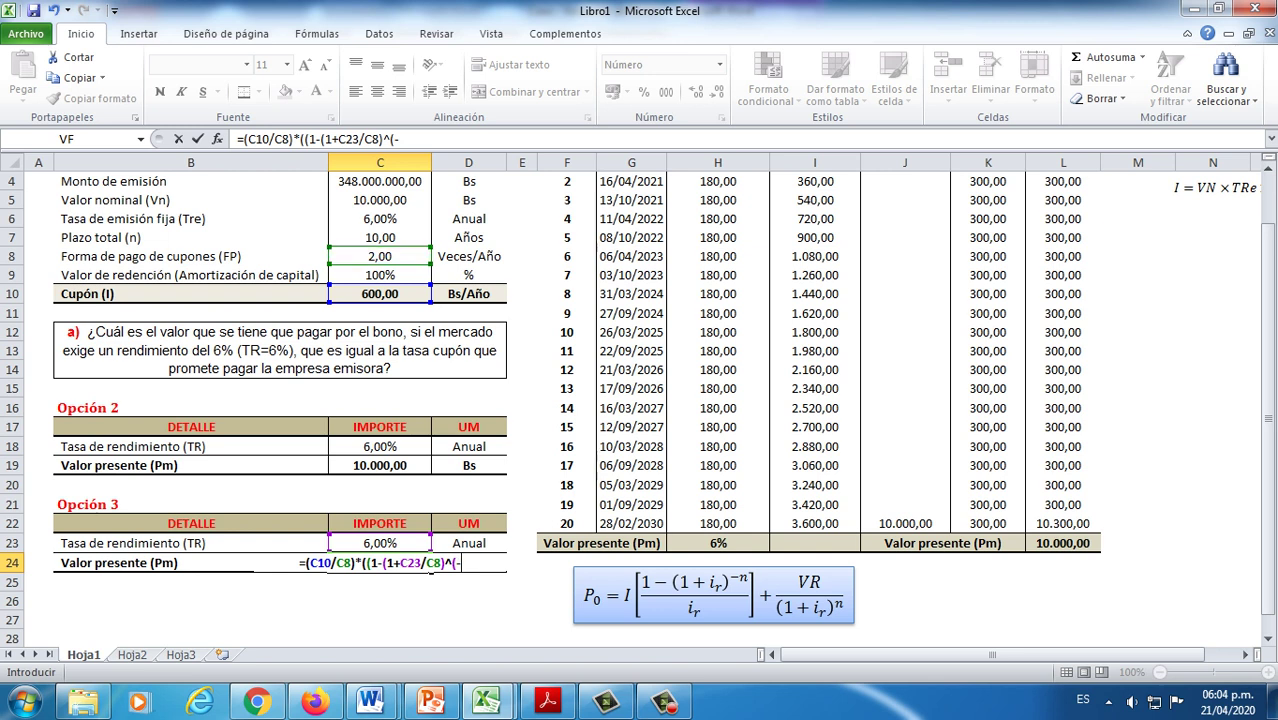
type("C7*")
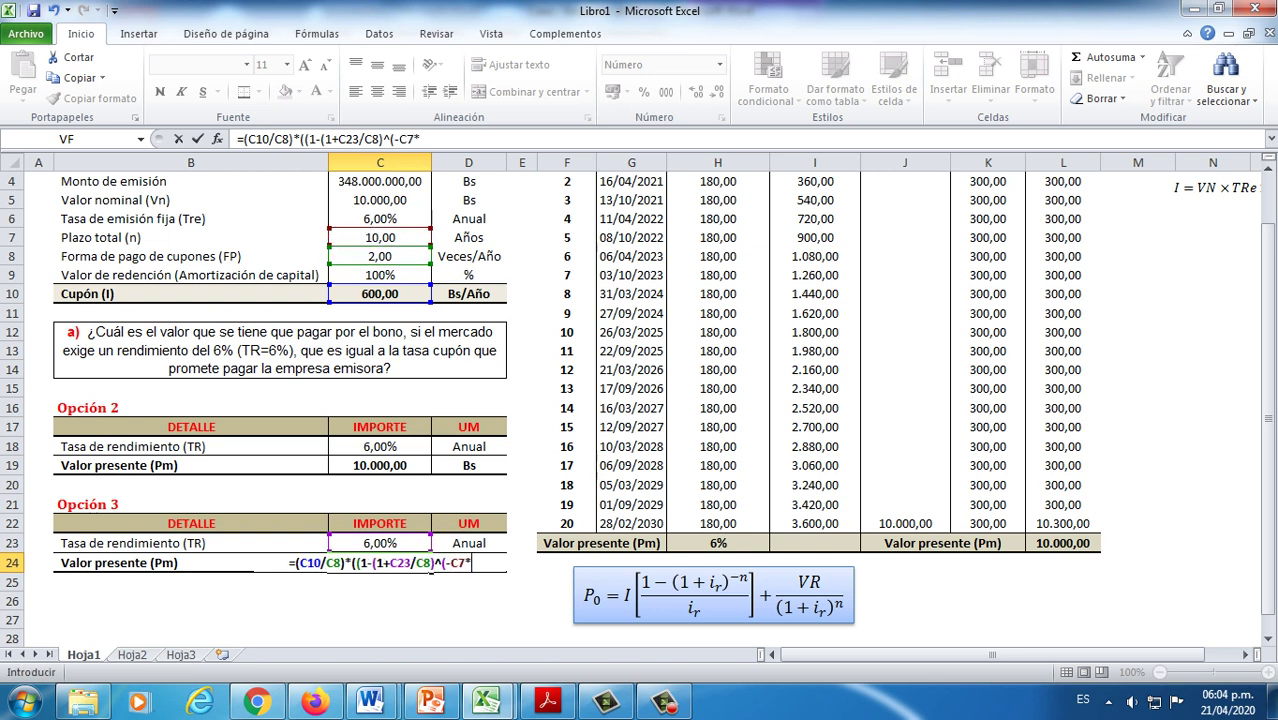
left_click(380, 256)
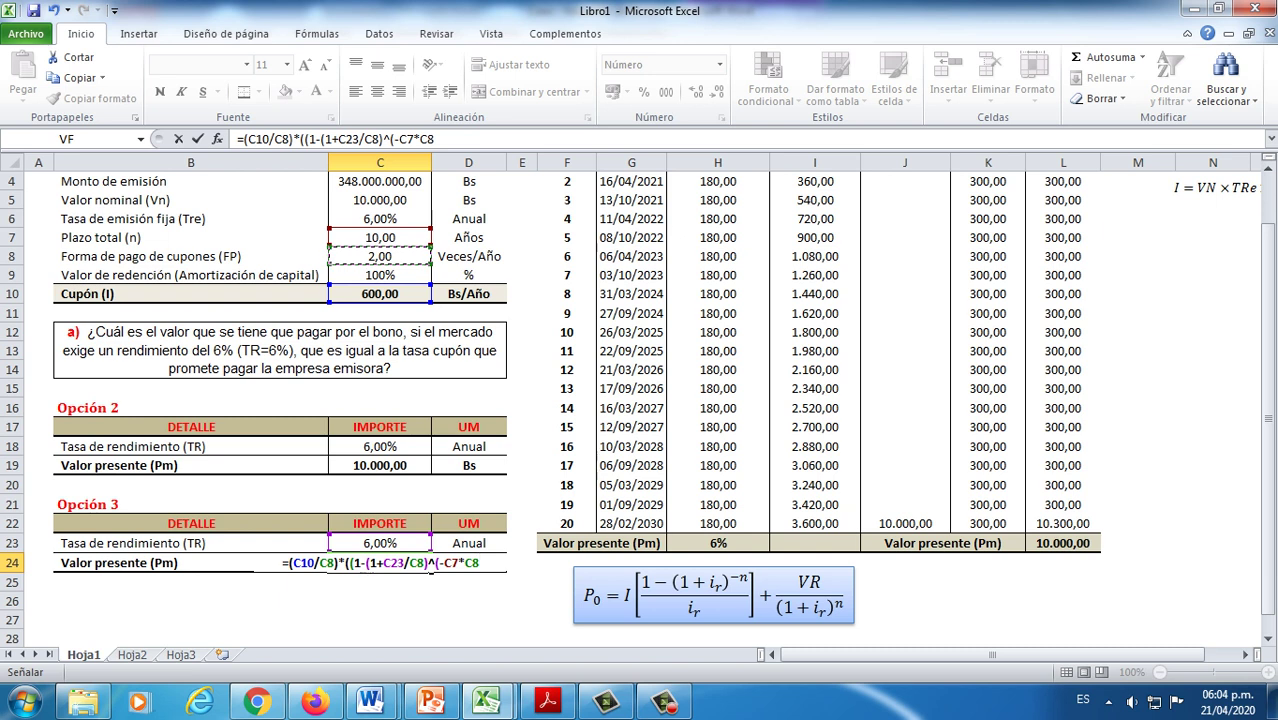
type("))")
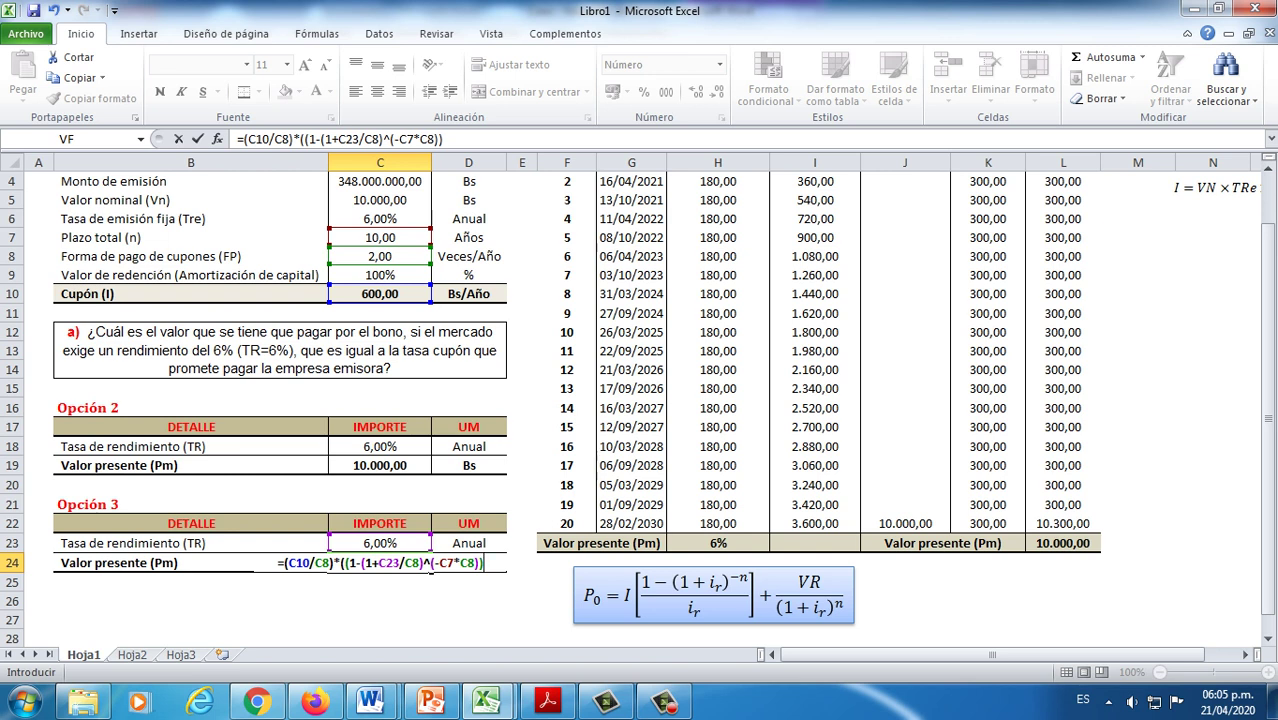
Step: Divide the annuity numerator in the C24 formula by the periodic yield, /(C23/C8)), closing the annuity factor
type("/")
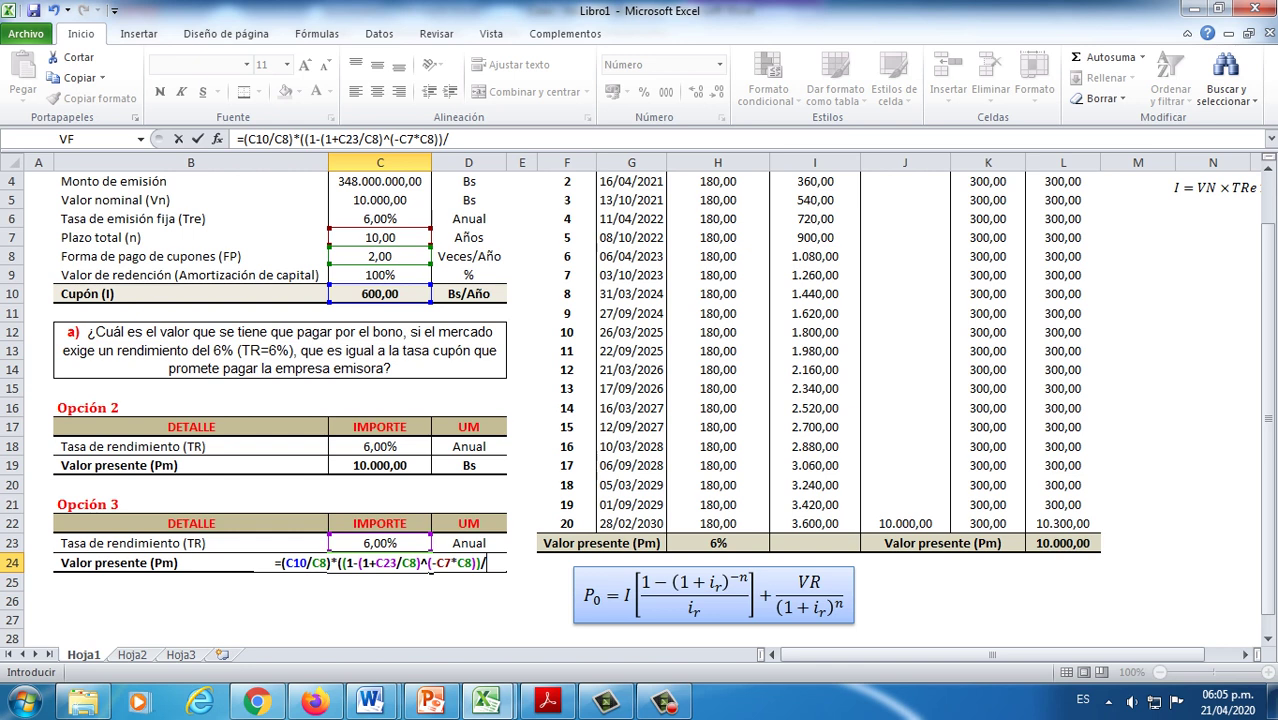
type("(")
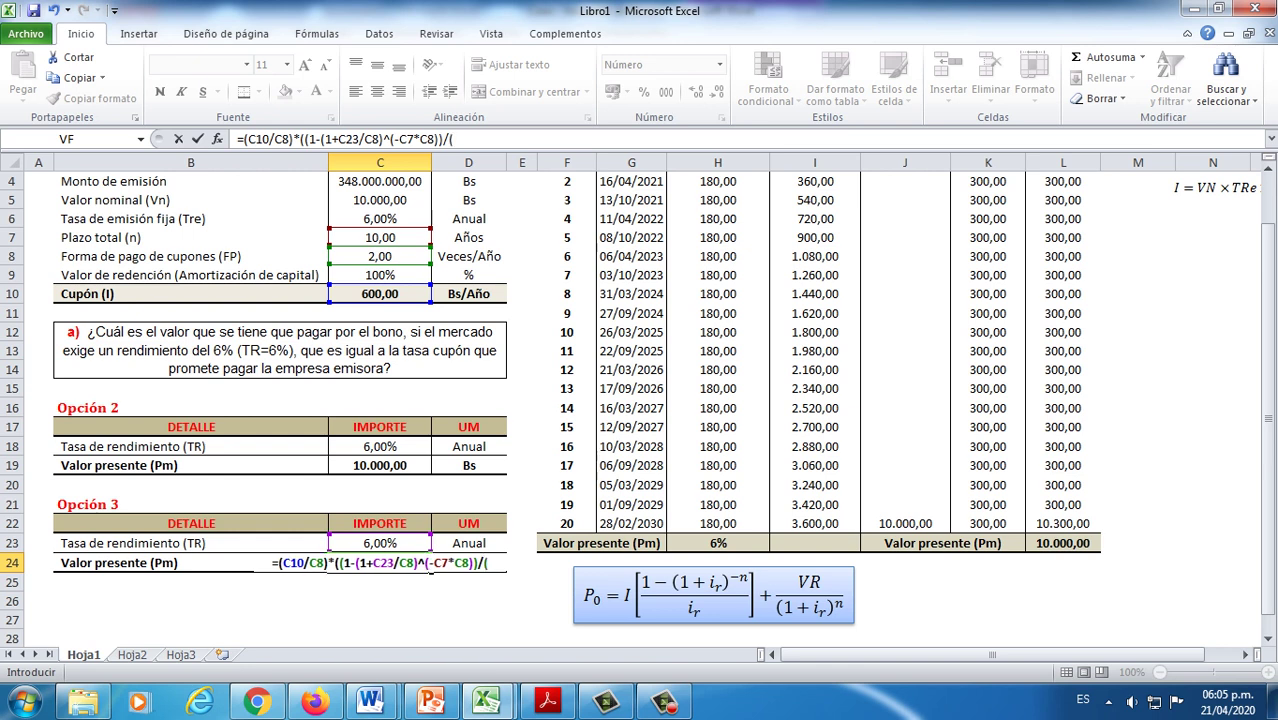
type("C23/")
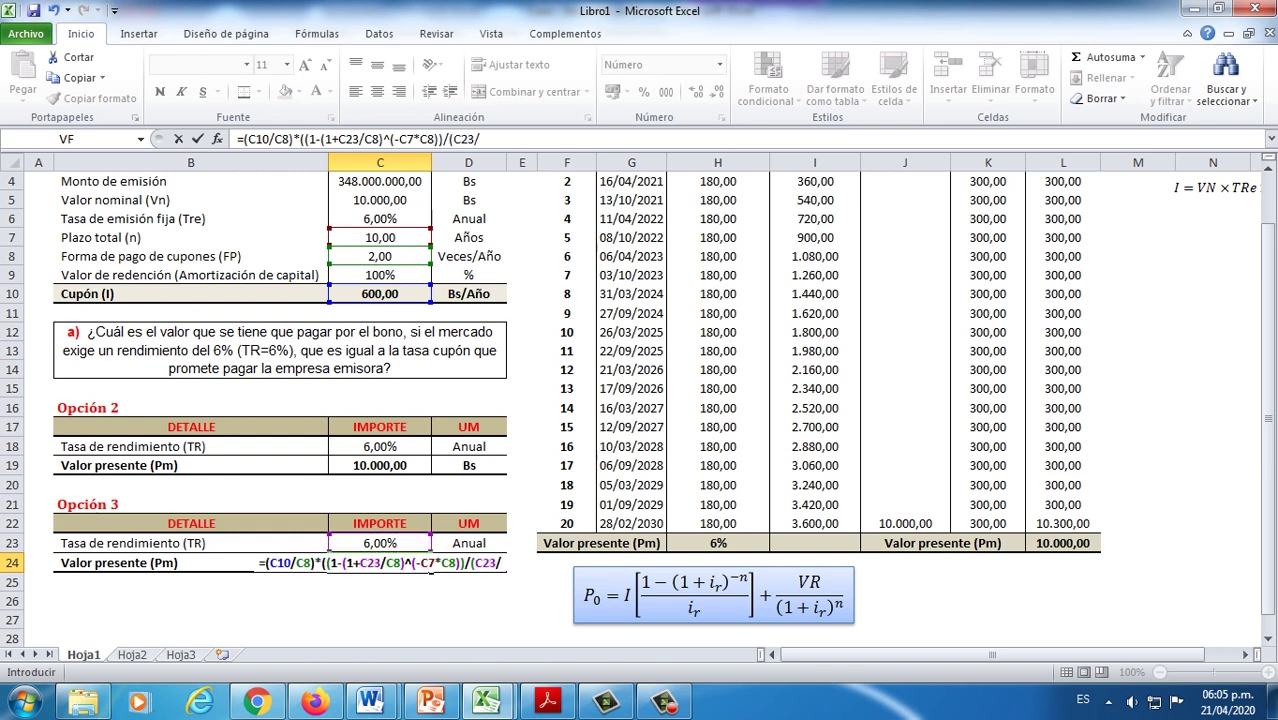
type("2")
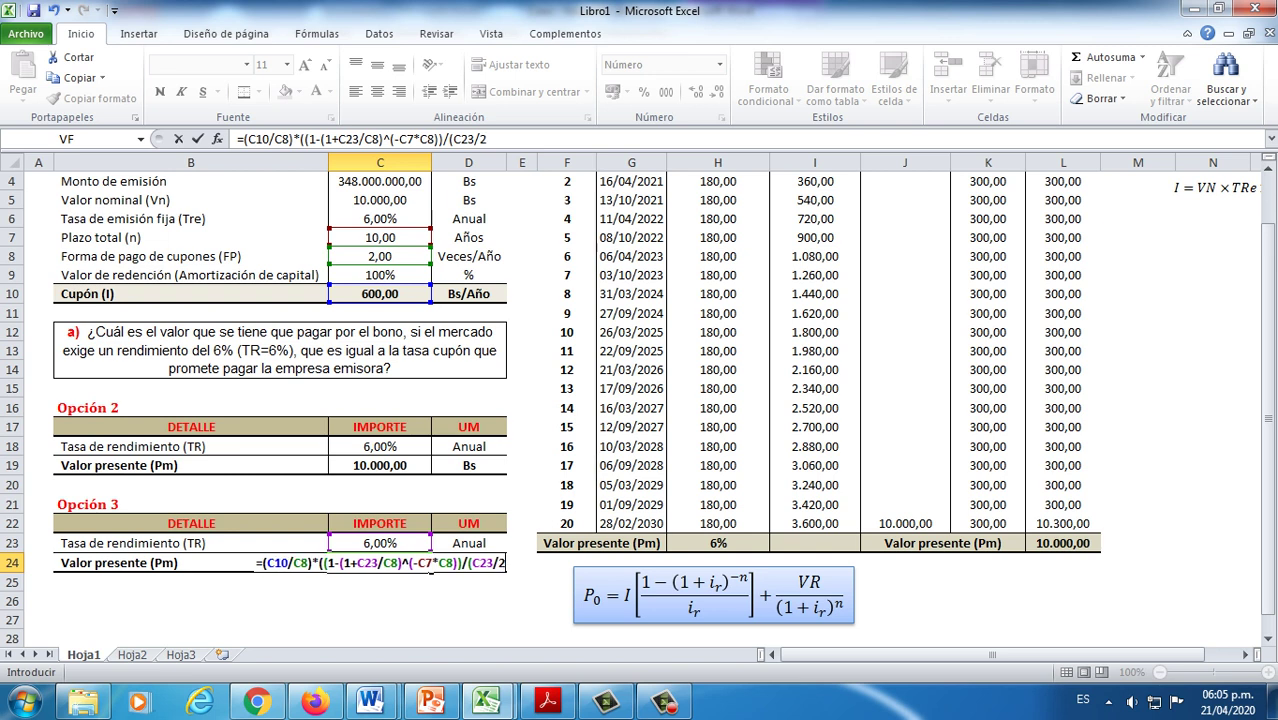
key("BackSpace")
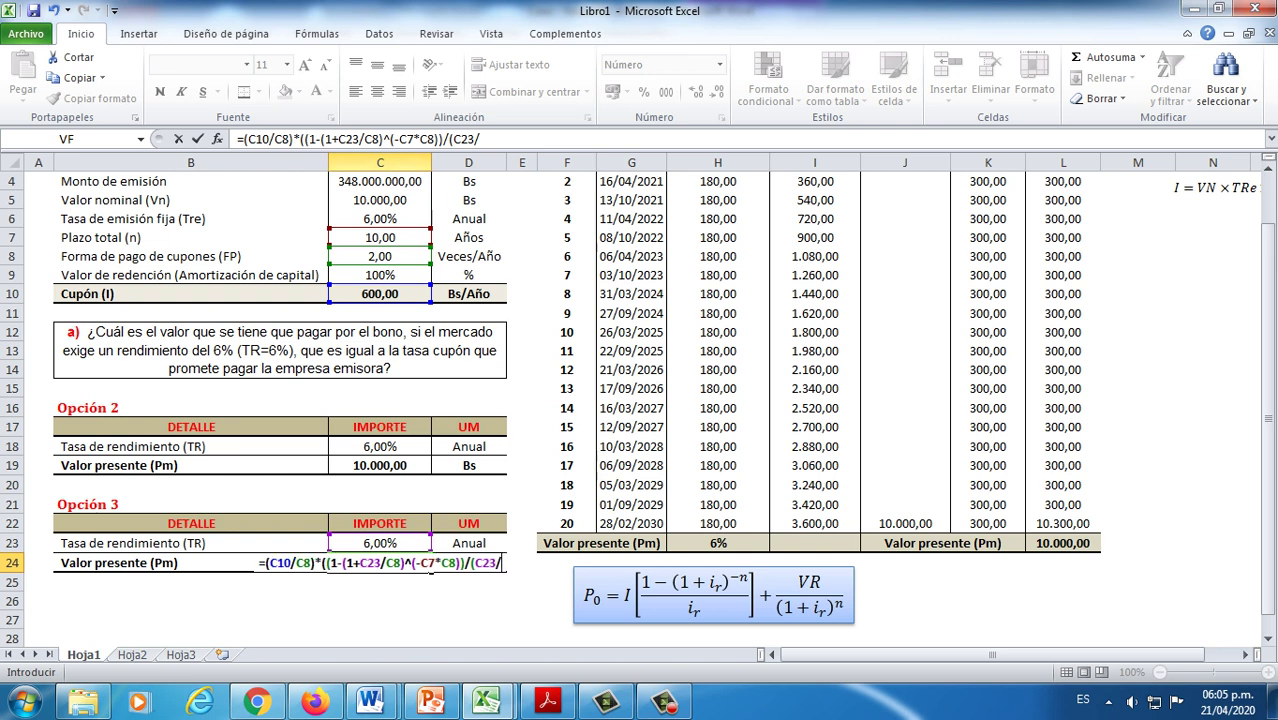
left_click(379, 256)
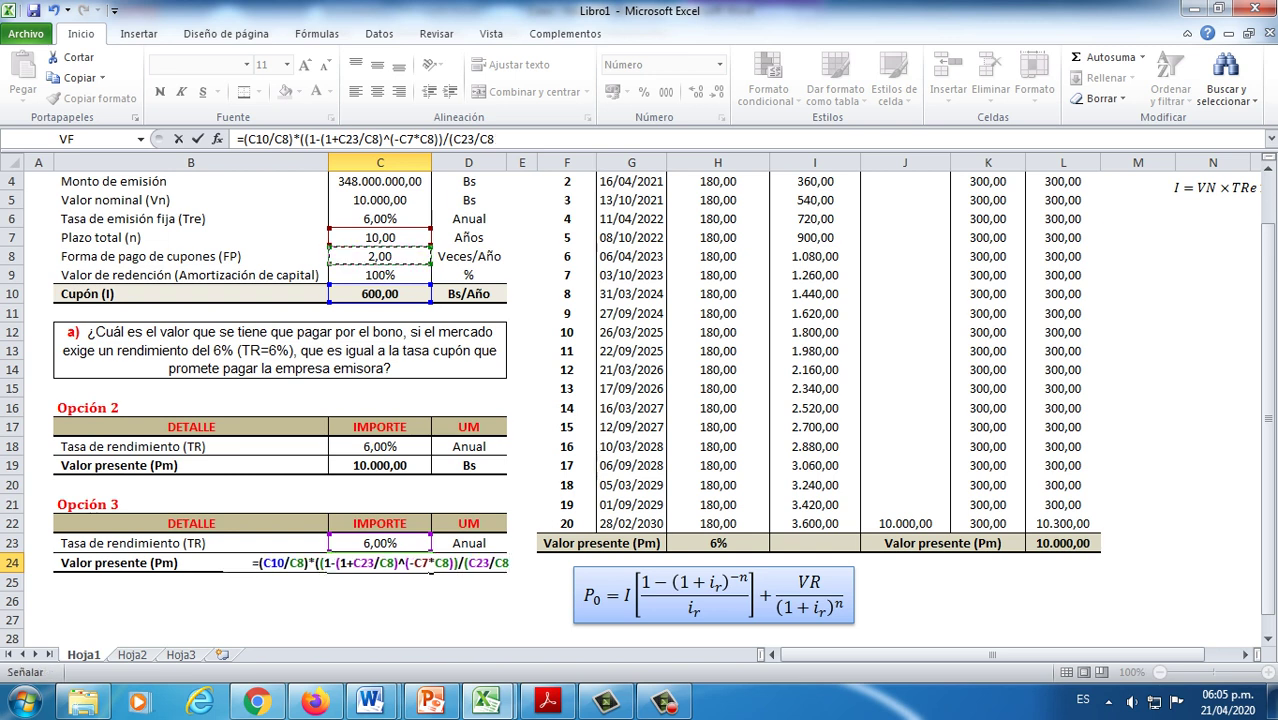
type(")")
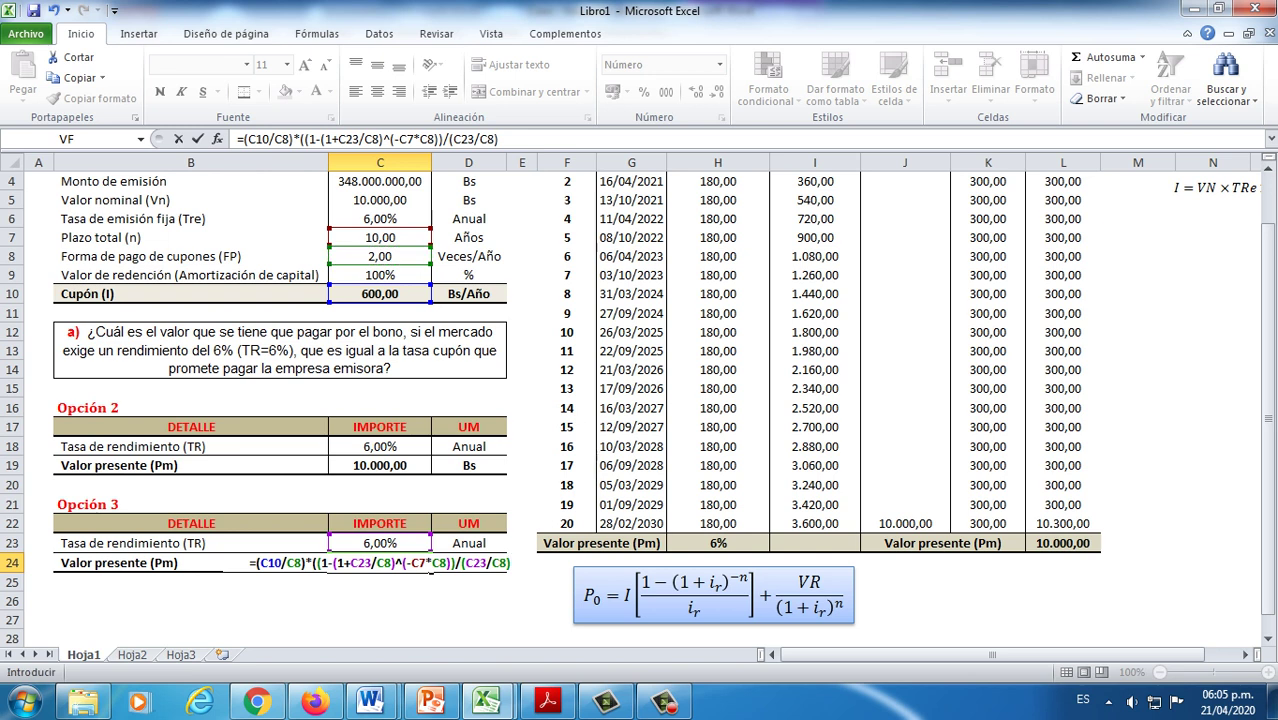
type(")")
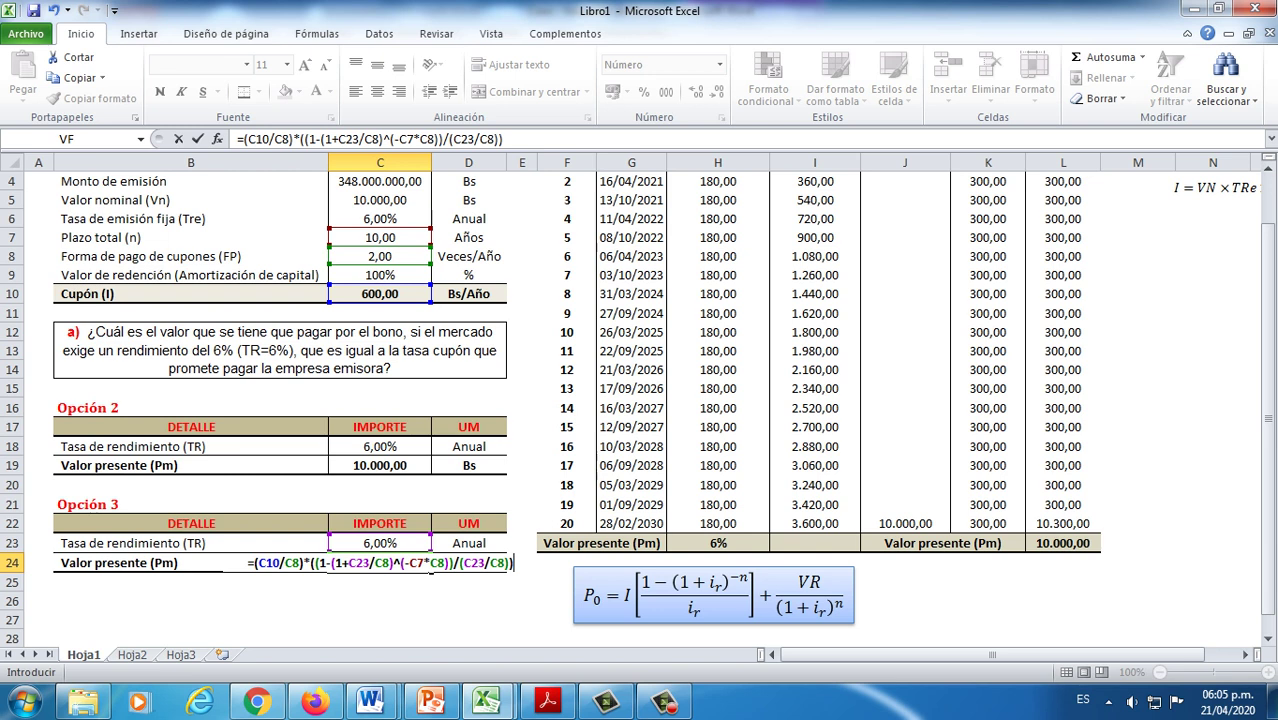
Step: Add the bond's nominal value to the C24 formula as the numerator of the redemption term, +C5/
type("+")
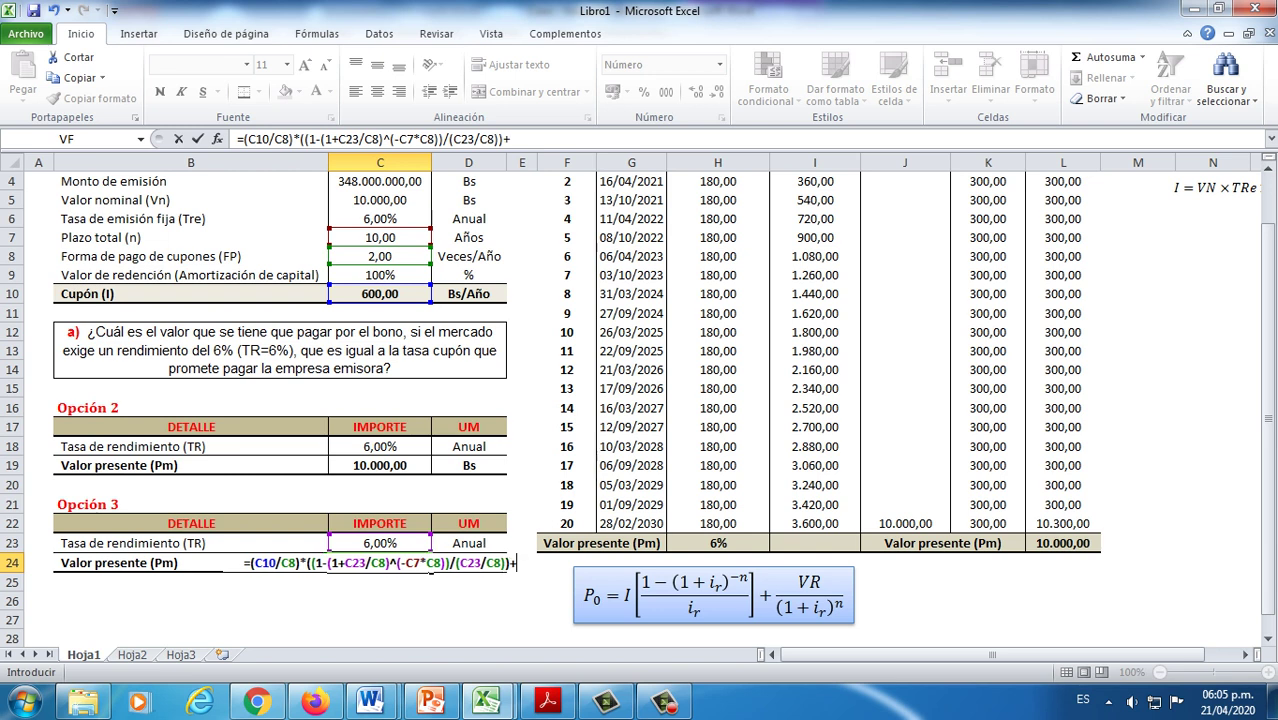
scroll(640, 400, "up", 1)
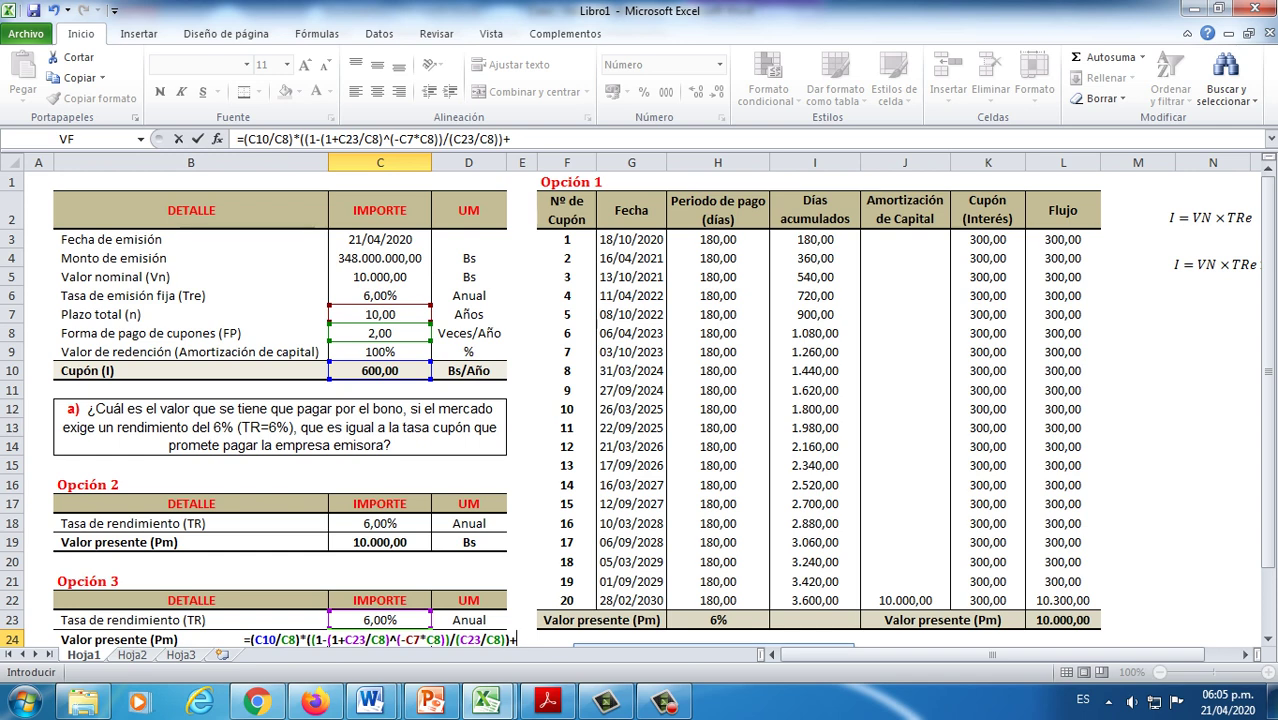
scroll(640, 400, "down", 1)
left_click(380, 200)
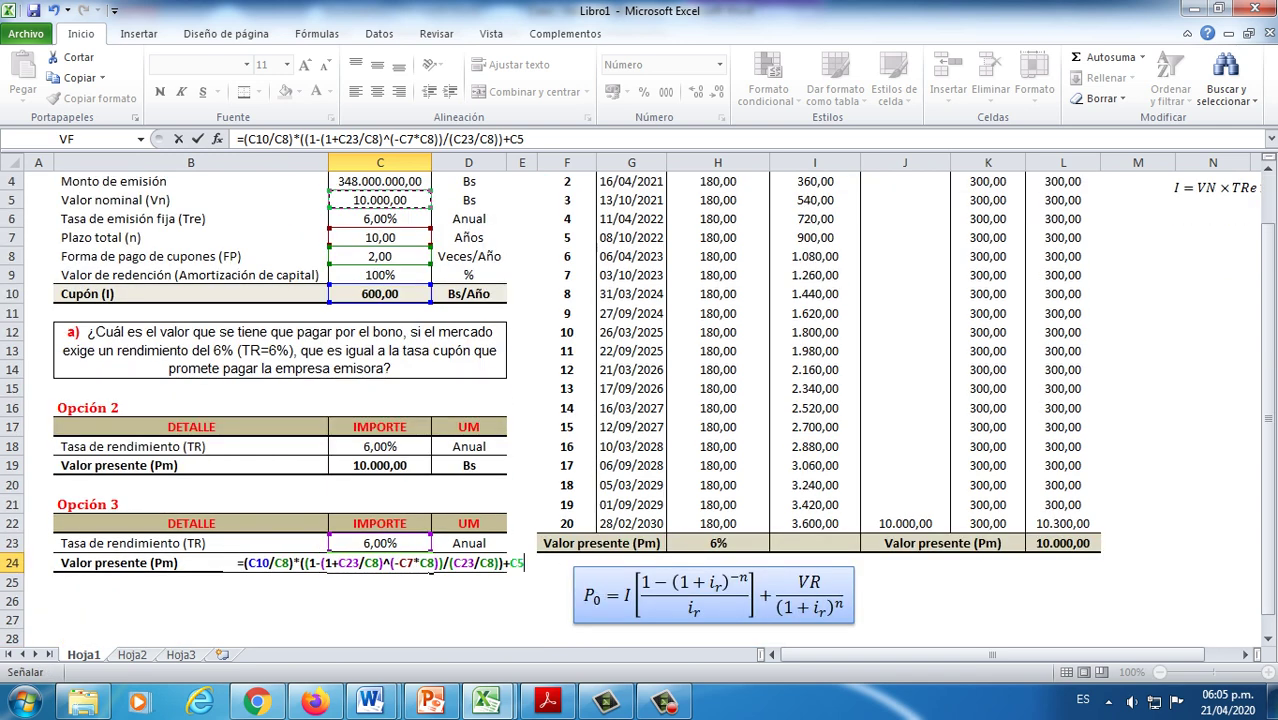
type("/")
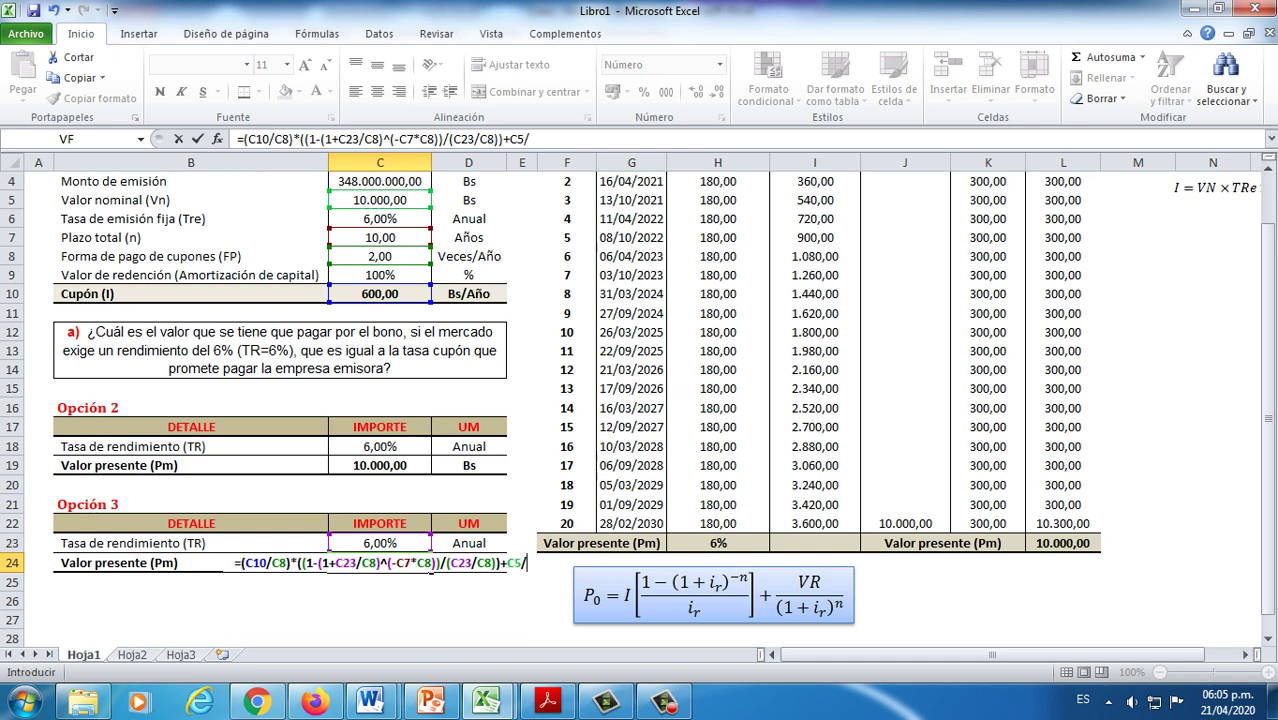
Step: Extend the redemption term in the C24 formula with its discount base and exponent operator, (1+C23/C8)^
type("(")
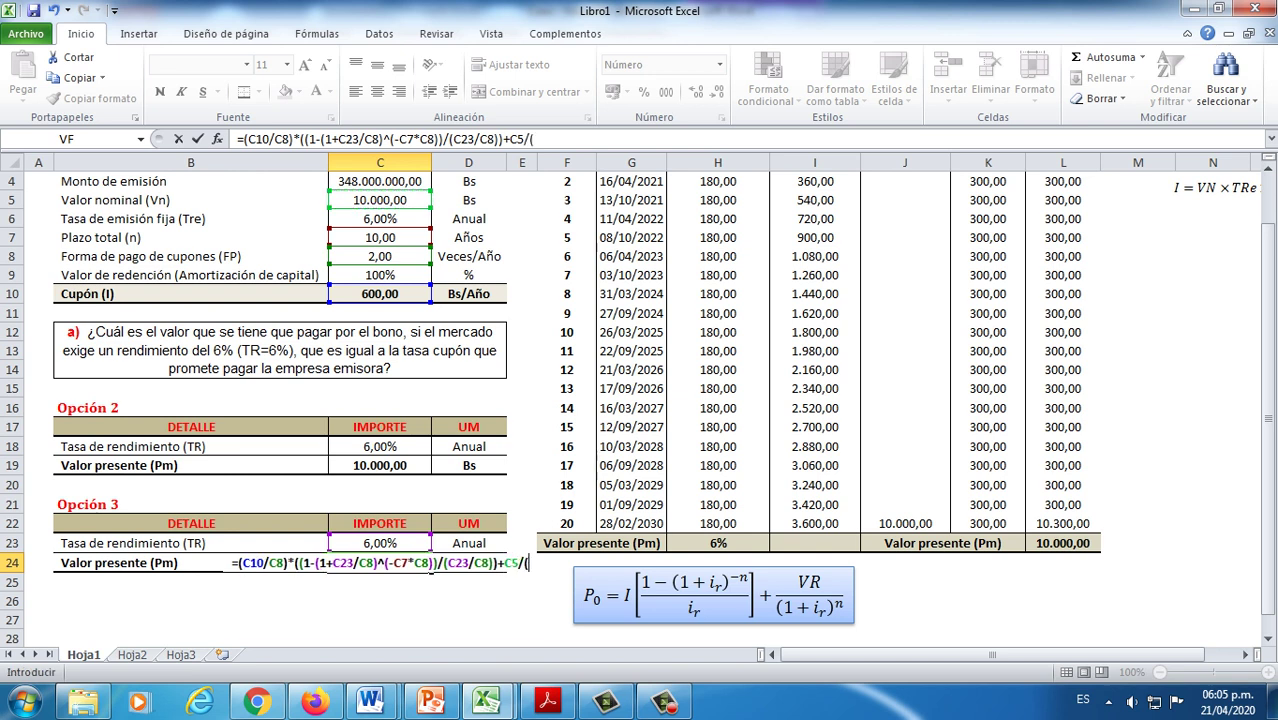
type("1+")
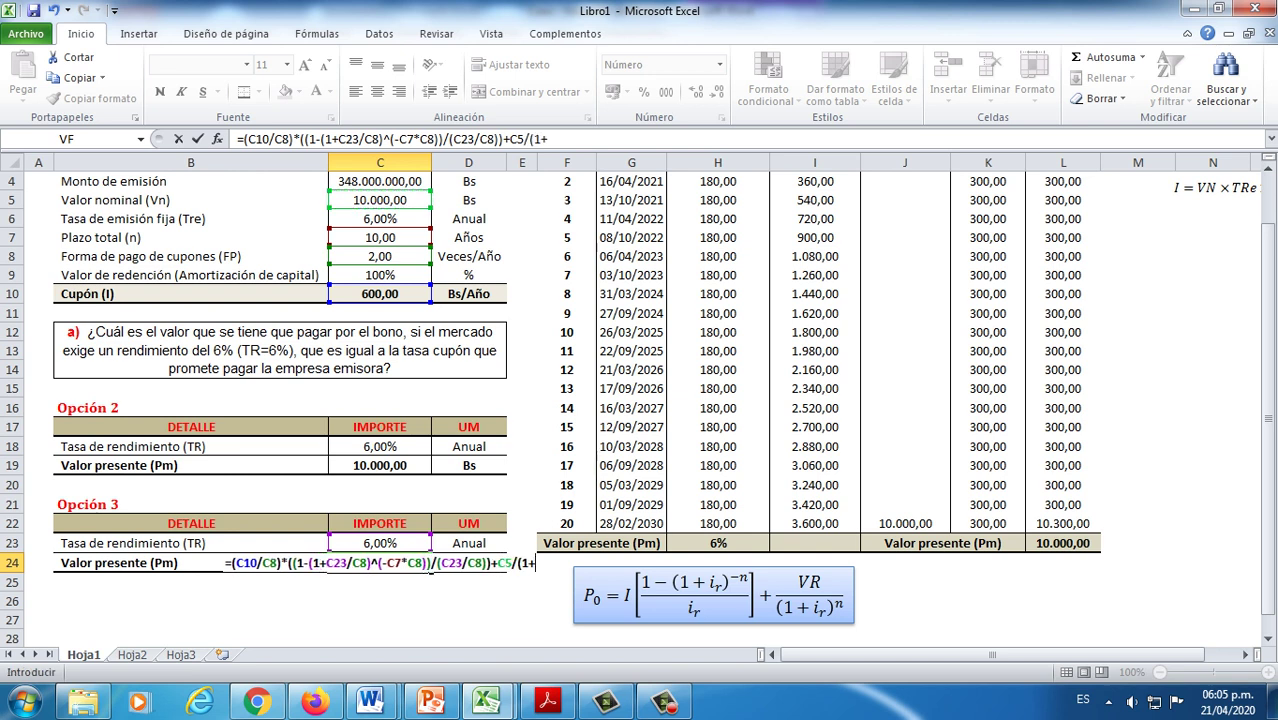
left_click(379, 543)
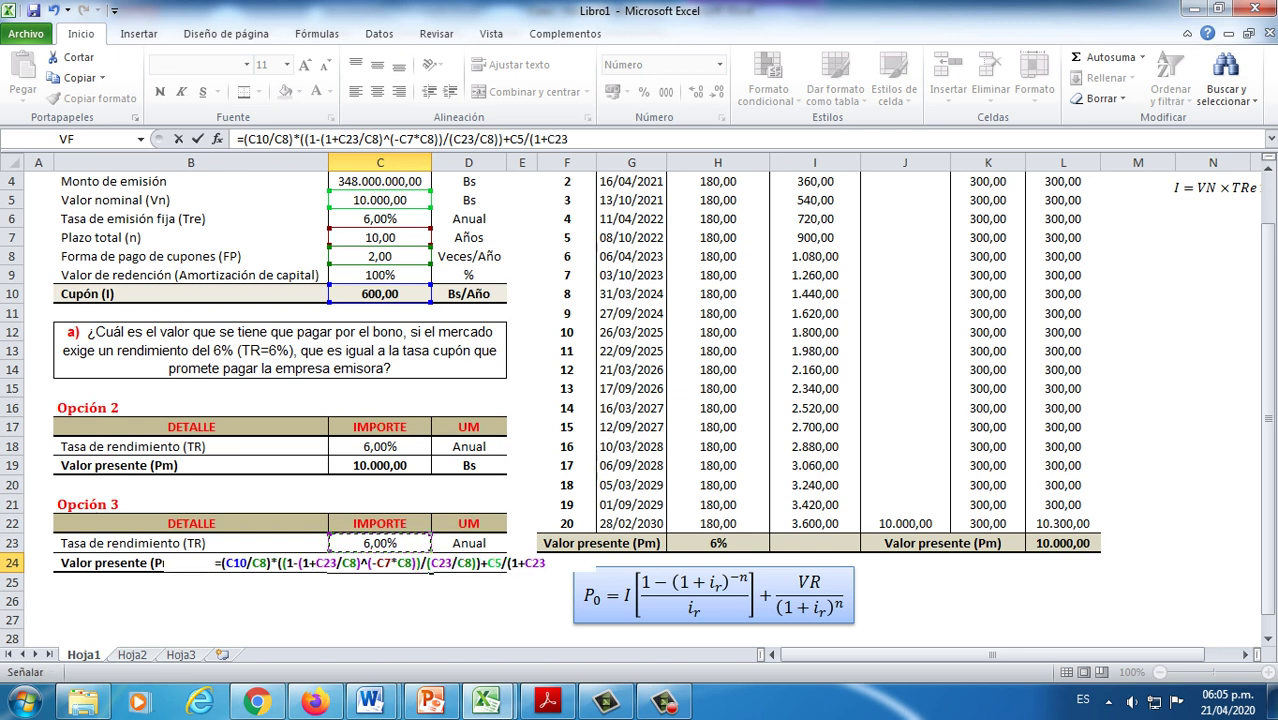
type("/")
left_click(379, 256)
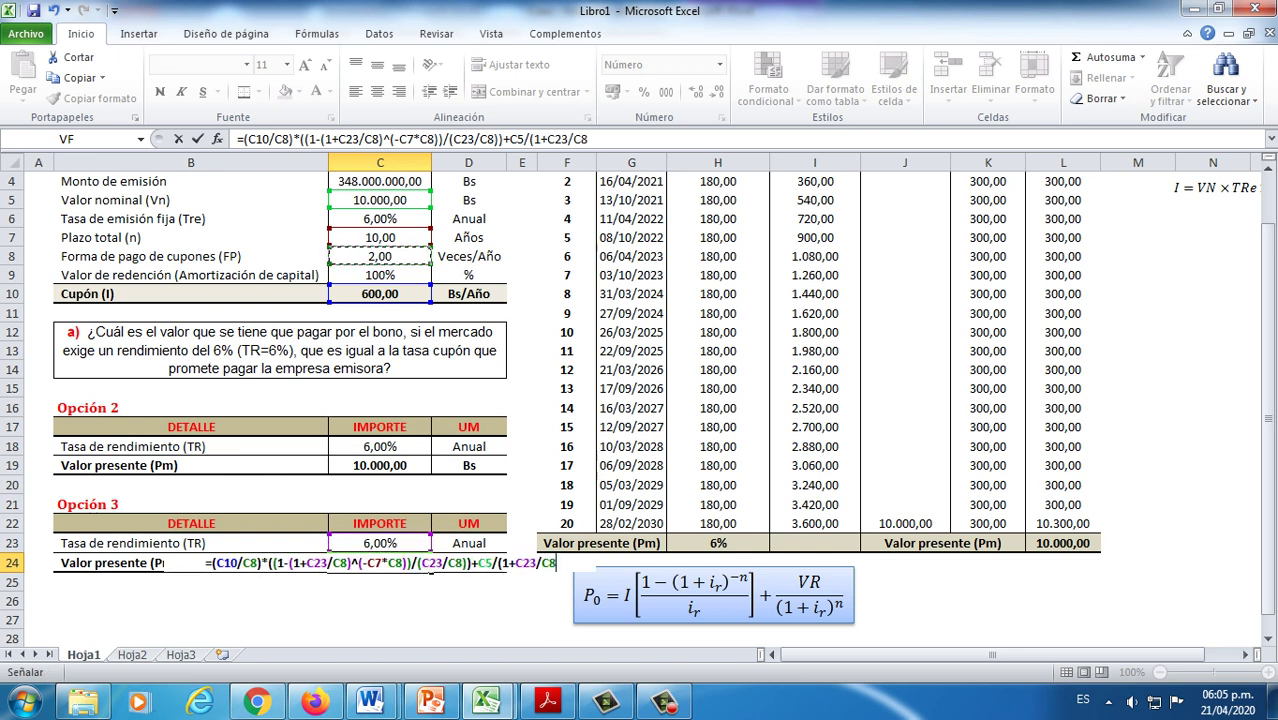
type(")")
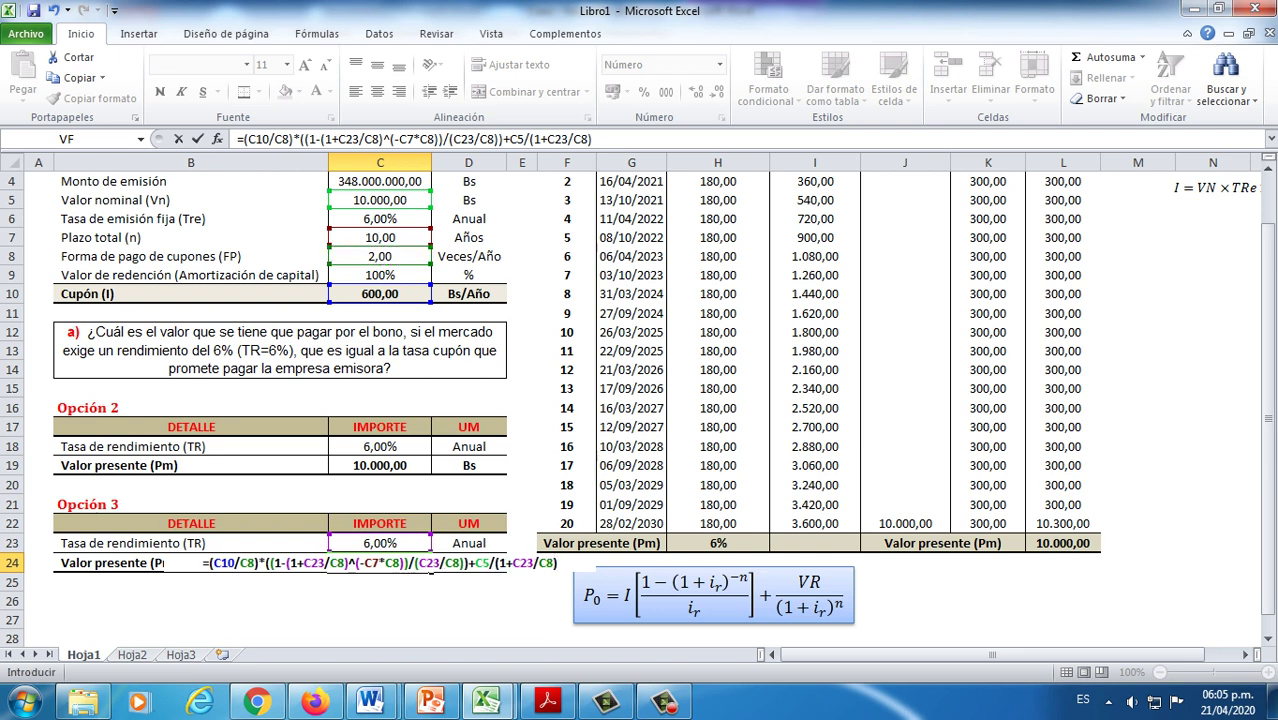
type("^^")
key("BackSpace")
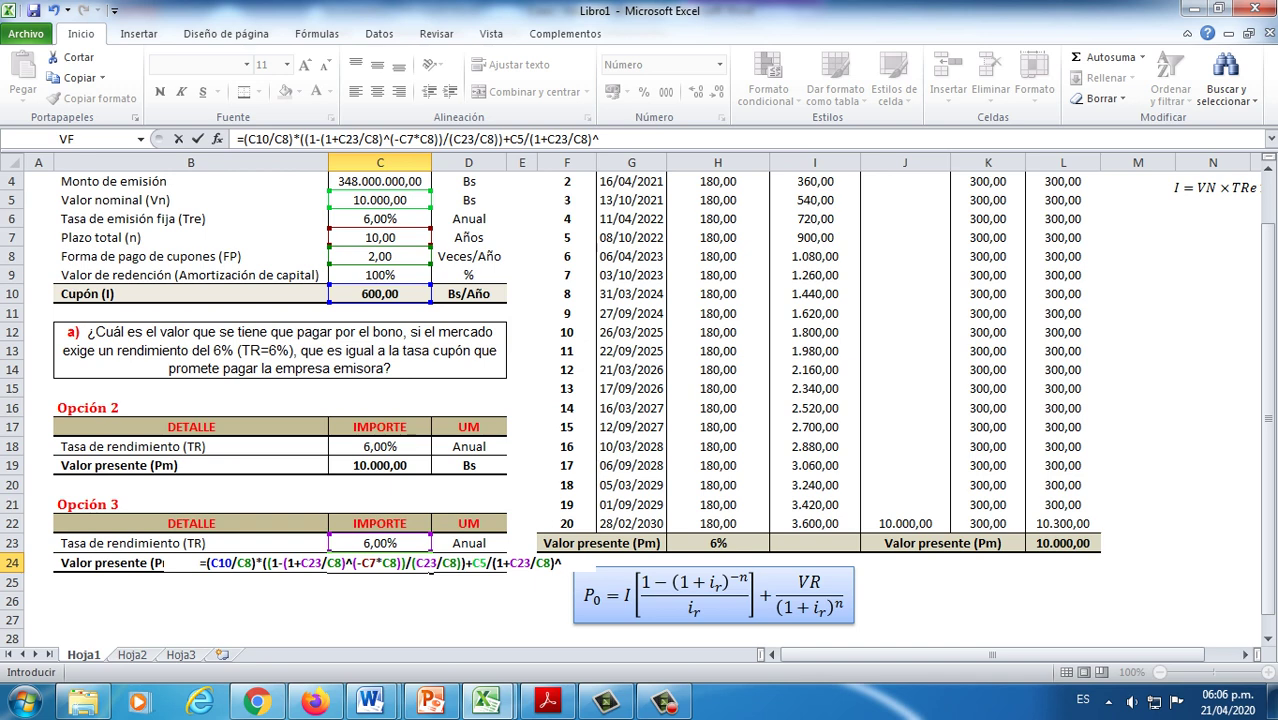
scroll(640, 400, "up", 1)
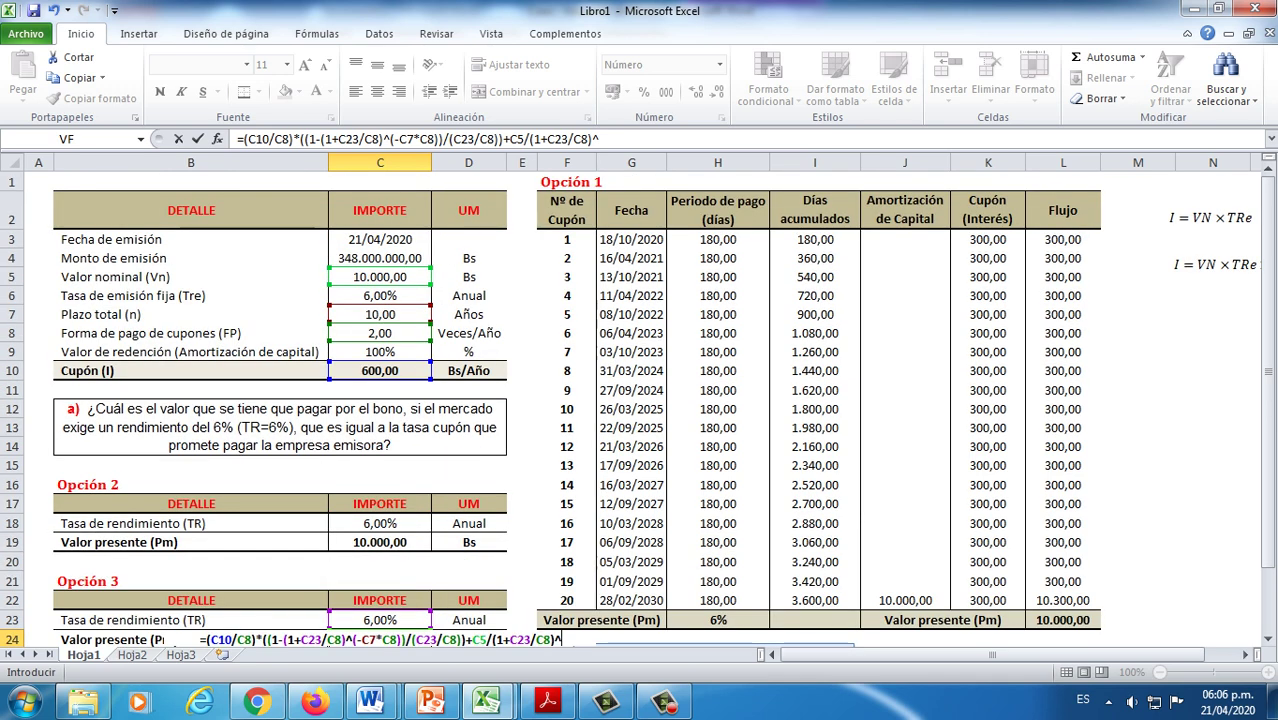
scroll(640, 400, "down", 1)
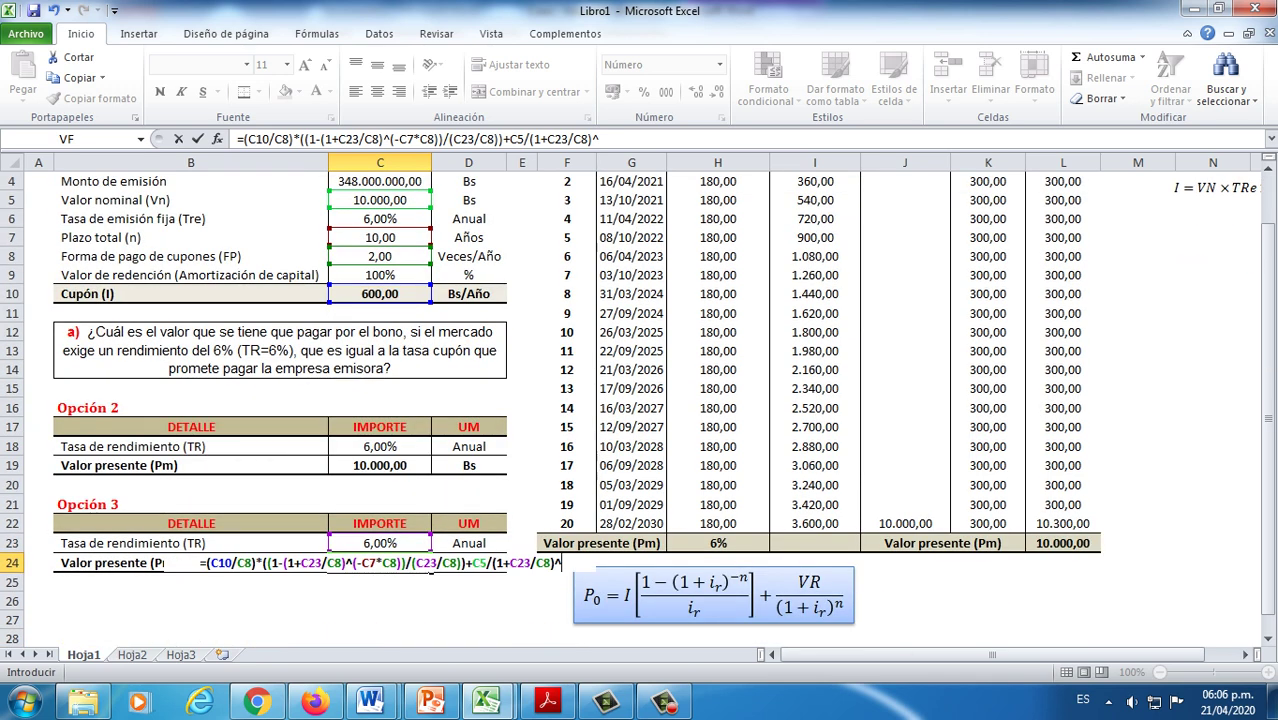
type("20")
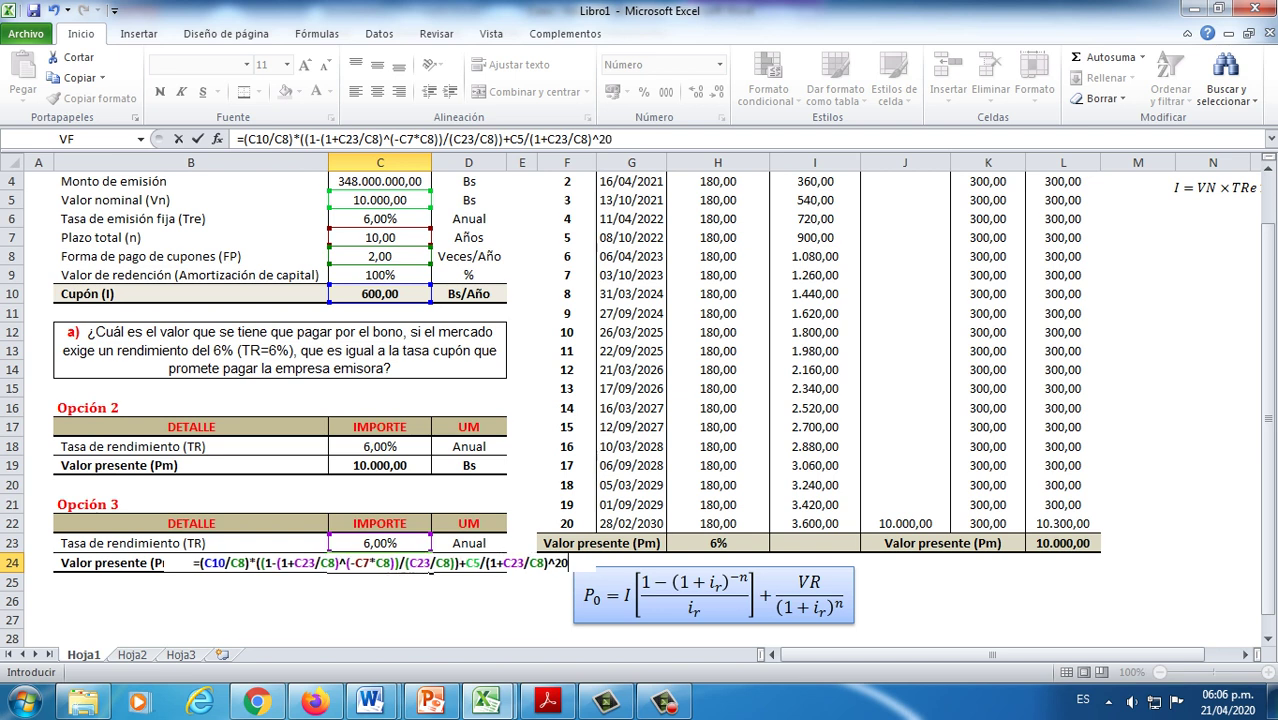
key("BackSpace")
key("BackSpace")
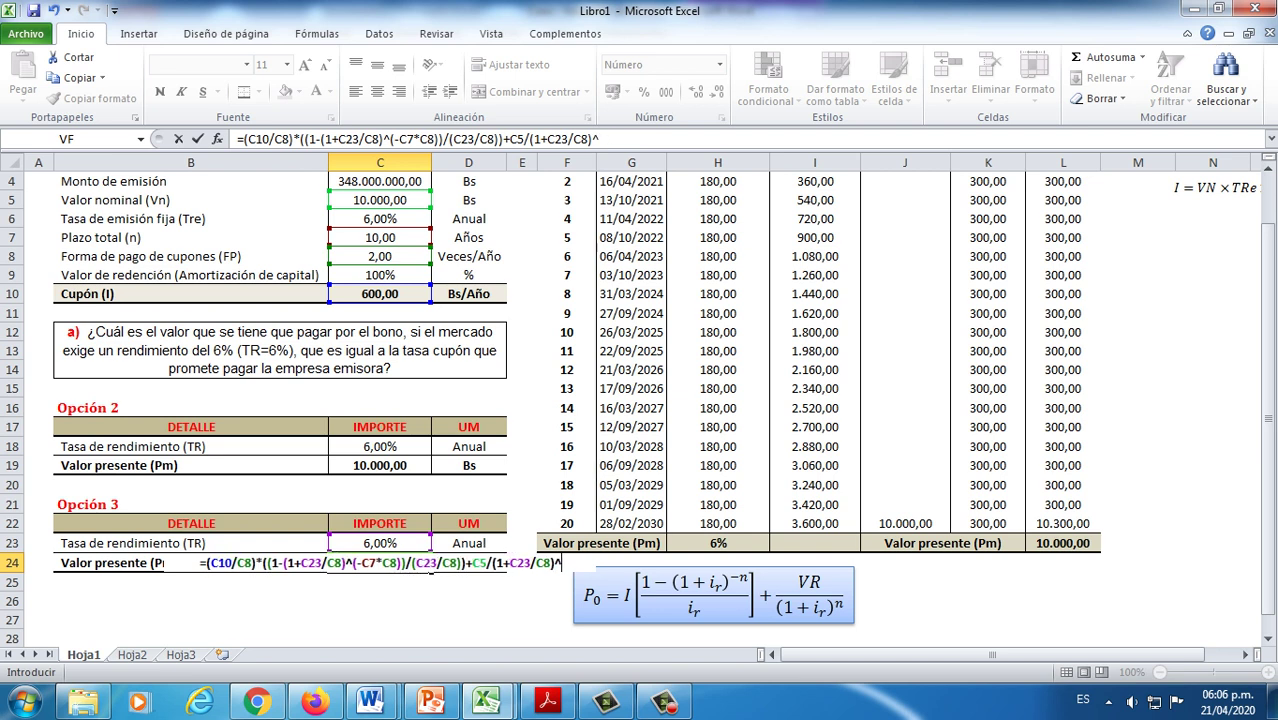
Step: Complete the C24 formula with the number of payment periods, (C7*C8), as the final exponent and enter it
type("(")
left_click(380, 237)
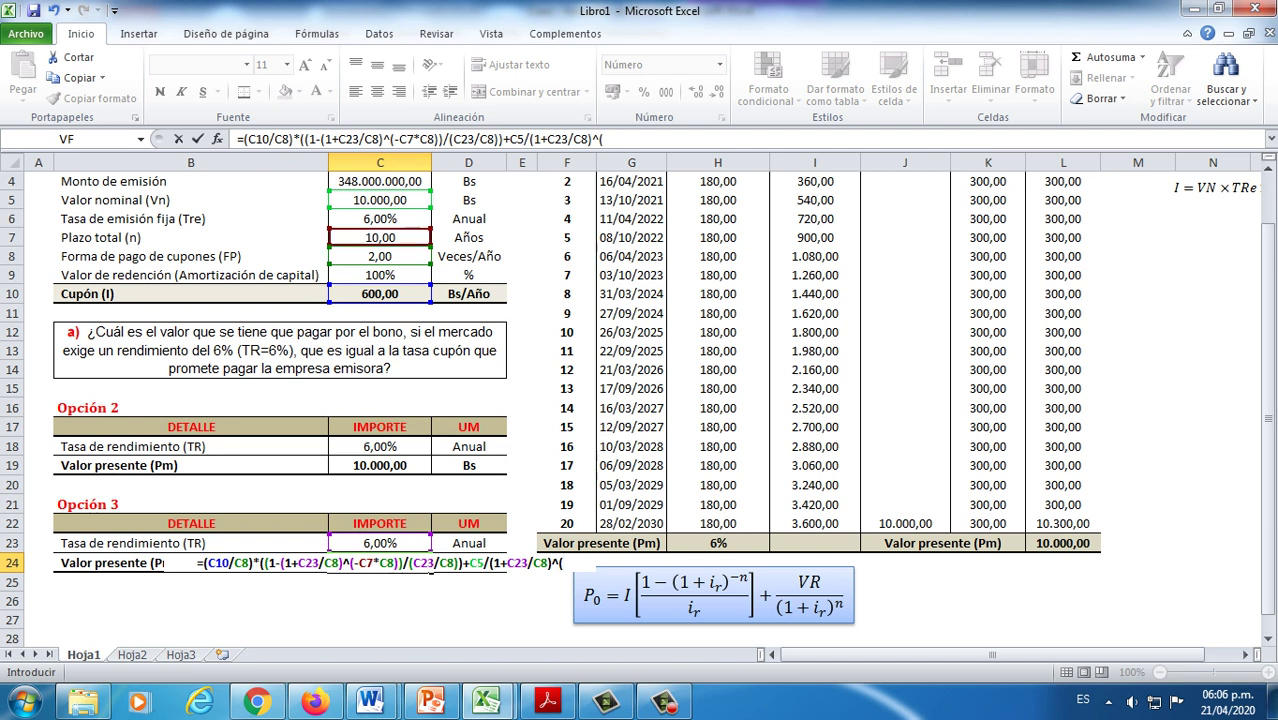
type("*")
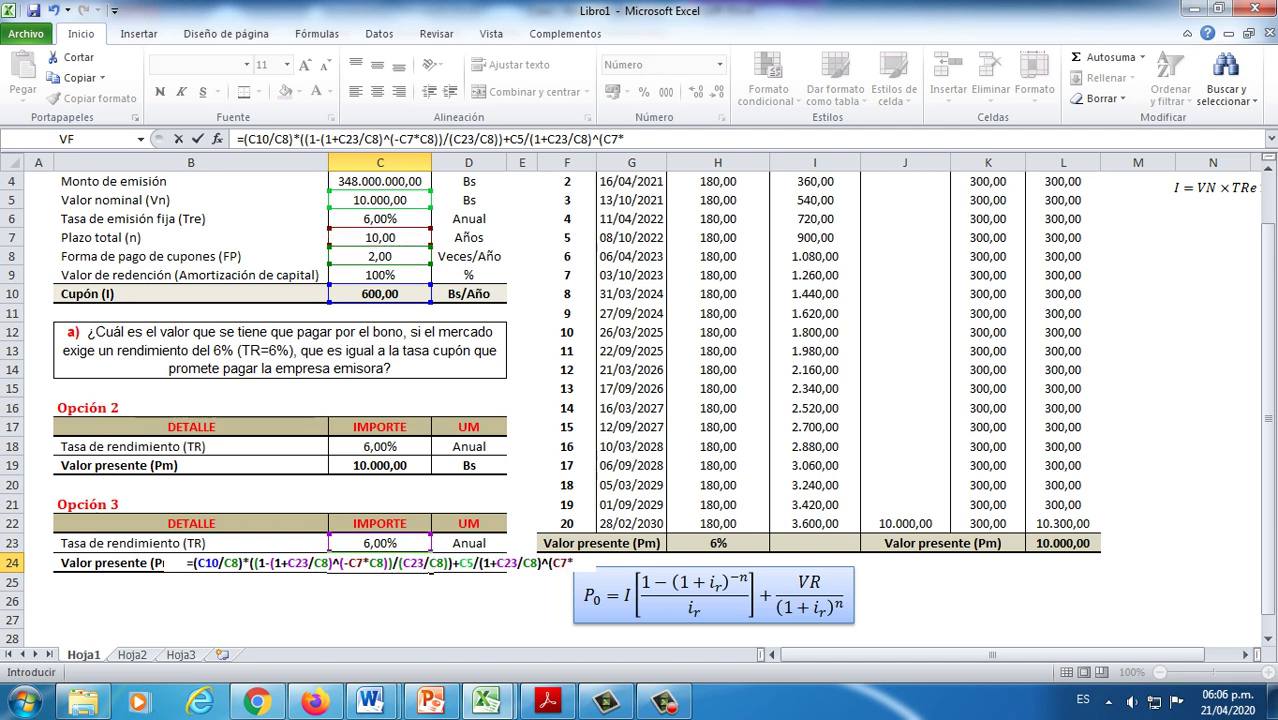
left_click(380, 256)
type(")")
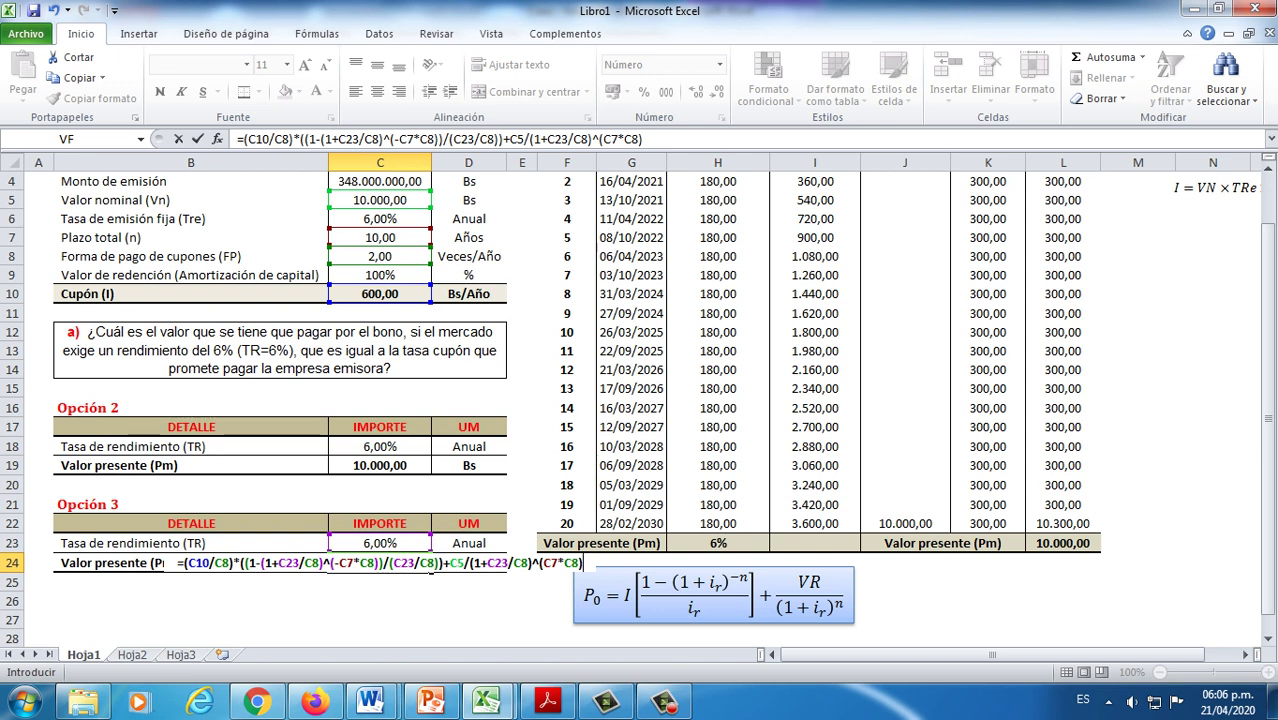
key("Return")
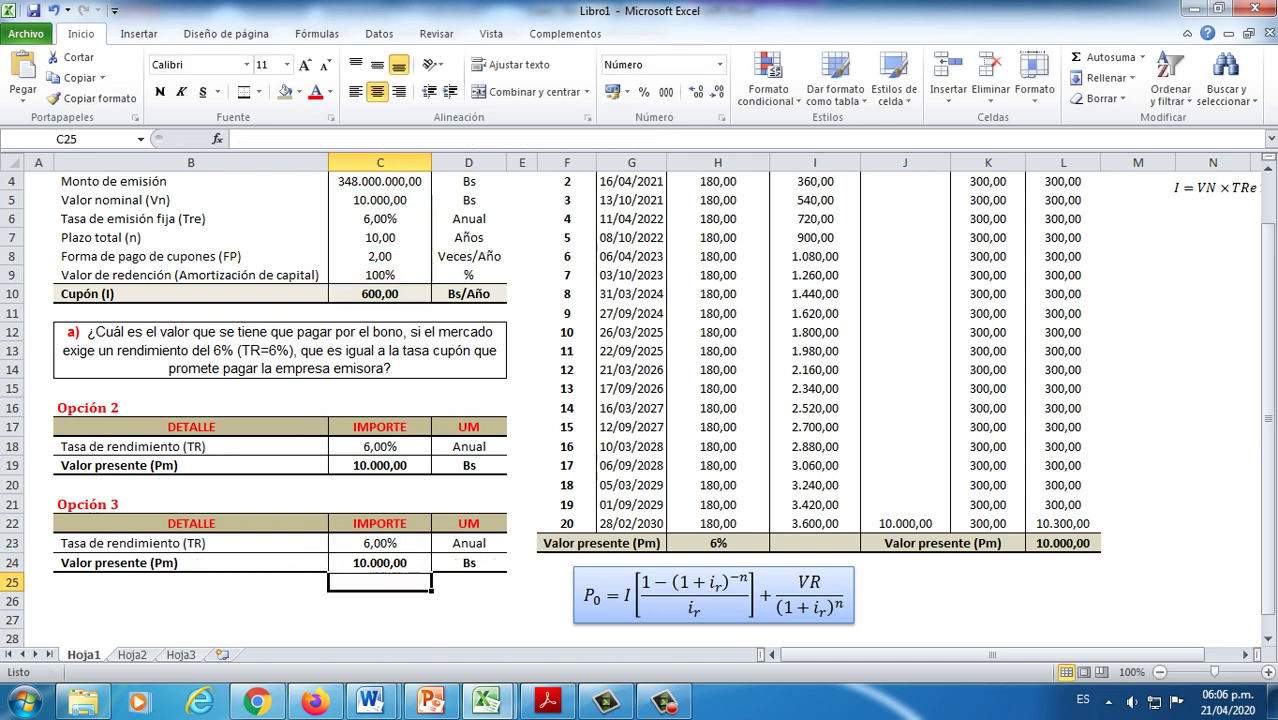
Step: Compare the present values of the three options by selecting cells C19, L23 and C24 together
left_click(380, 563)
left_click(1063, 543)
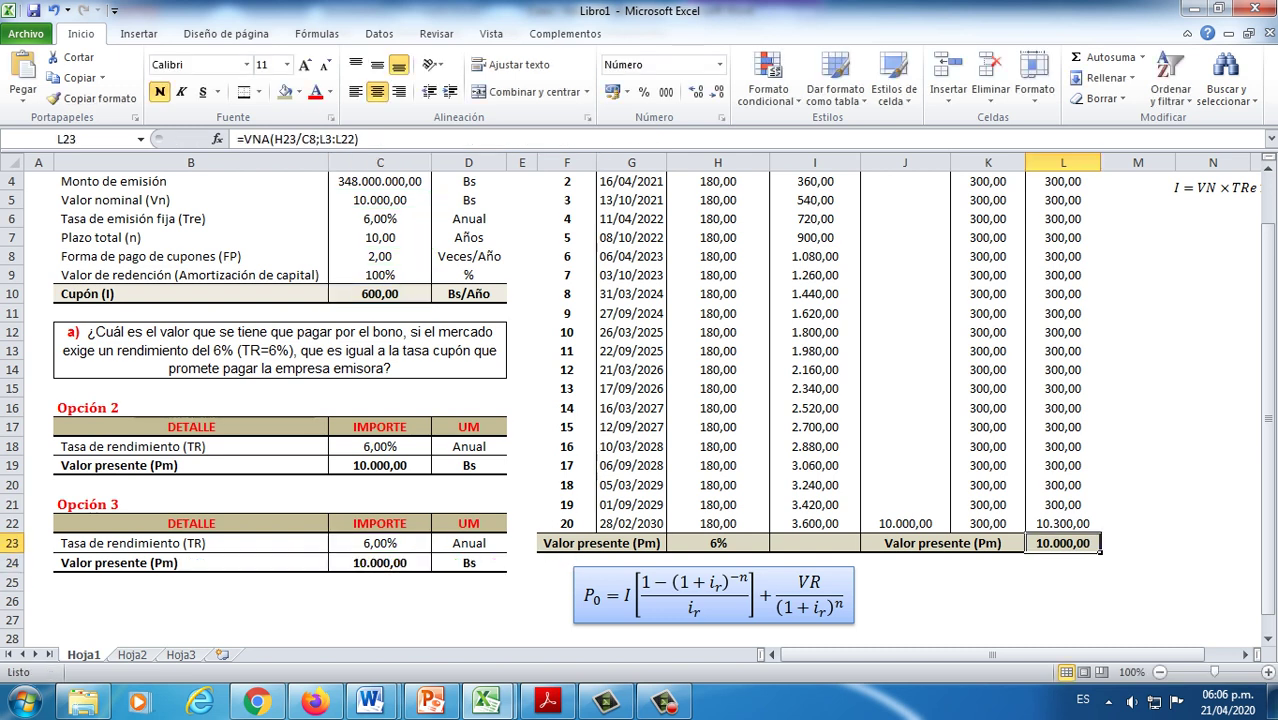
left_click(380, 563)
left_click(380, 466)
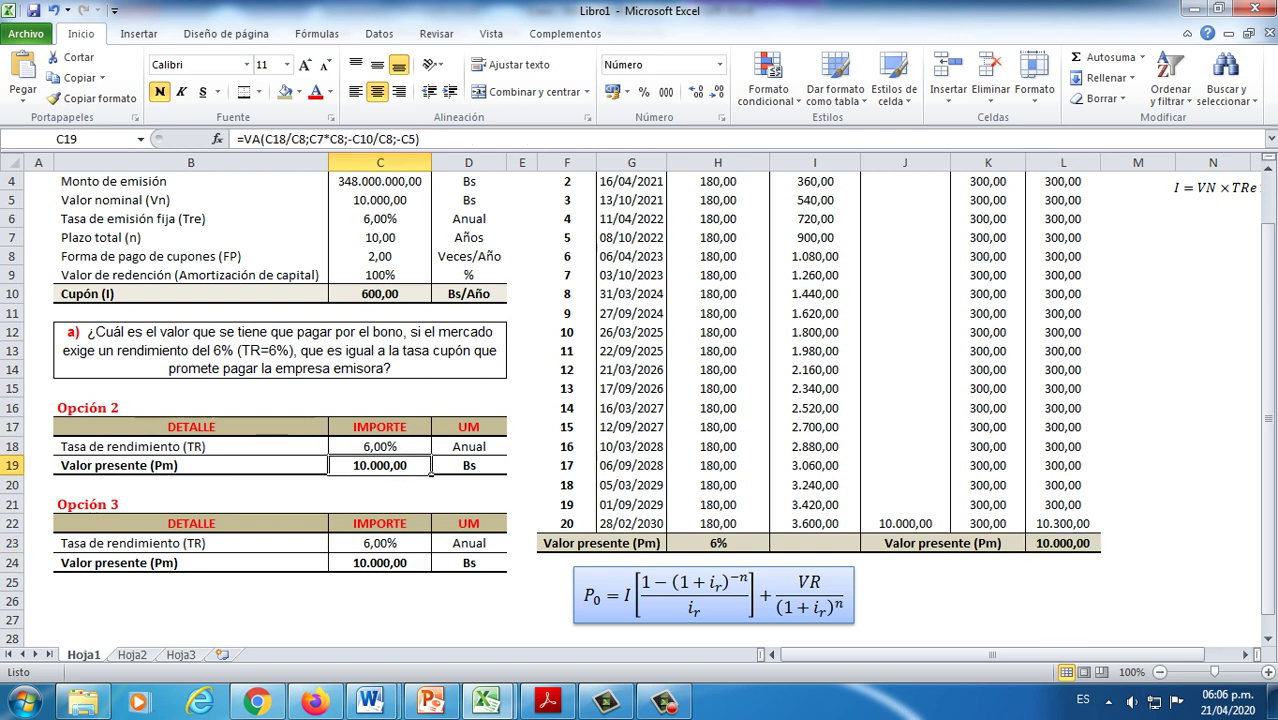
left_click(1063, 543, "ctrl")
left_click(380, 563, "ctrl")
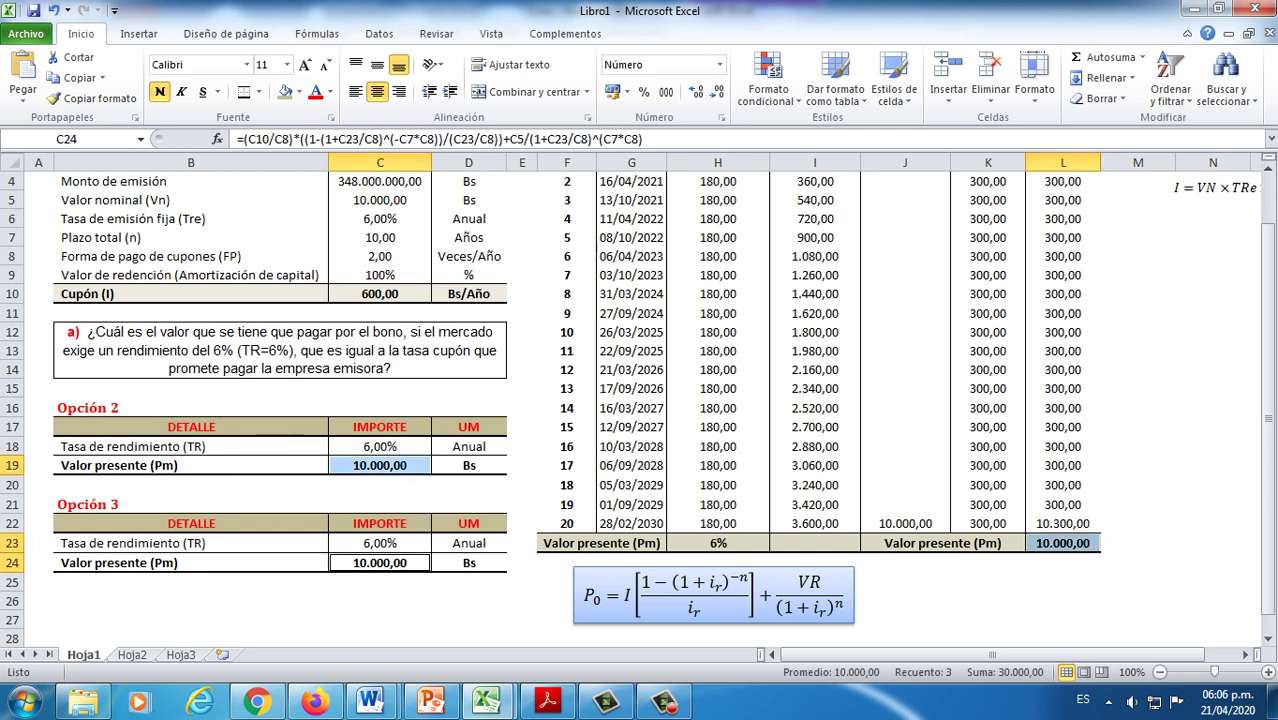
Step: Review question a) alongside the bond data, the coupon schedule and the present values of the three options
left_click(380, 601)
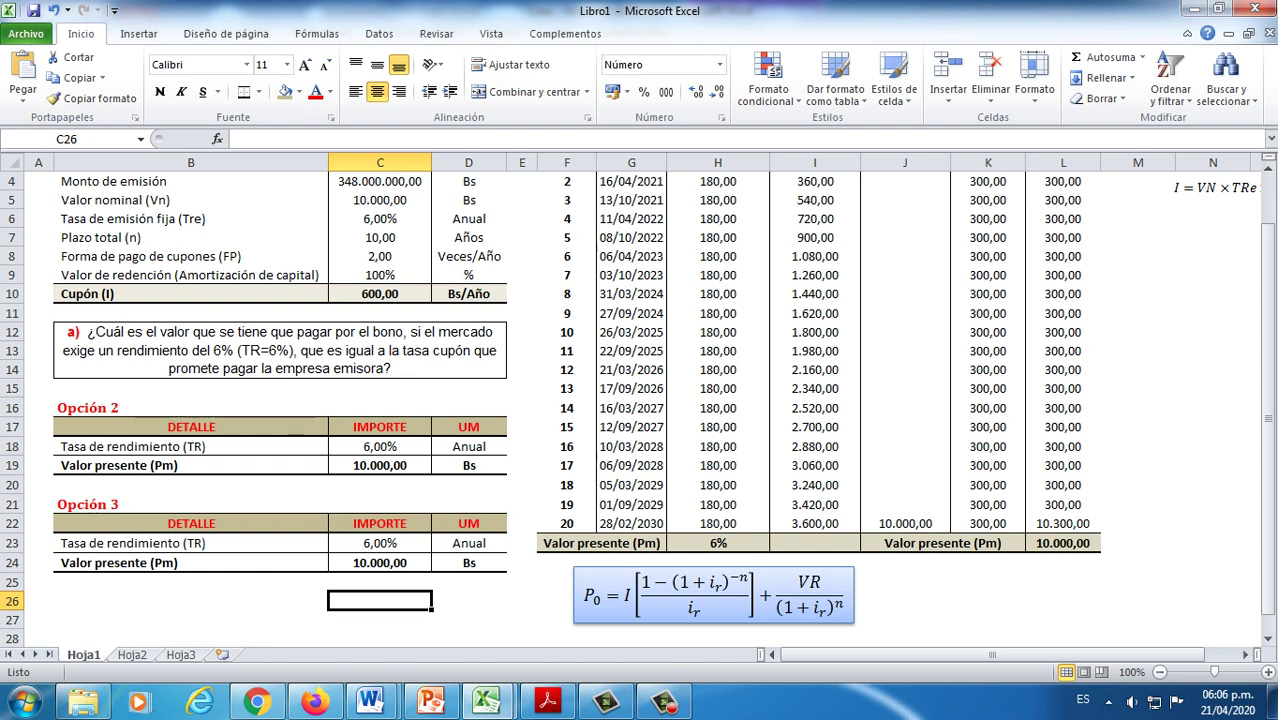
scroll(637, 409, "down", 1)
left_click(469, 467)
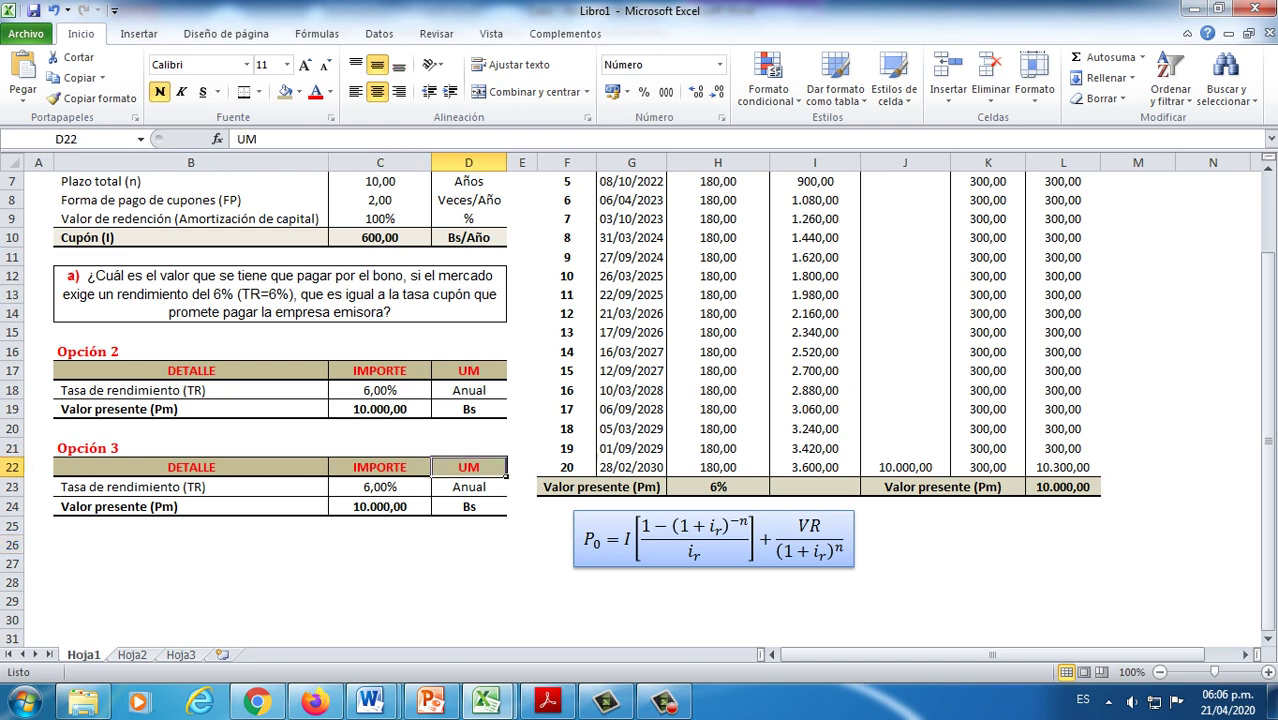
scroll(637, 400, "up", 2)
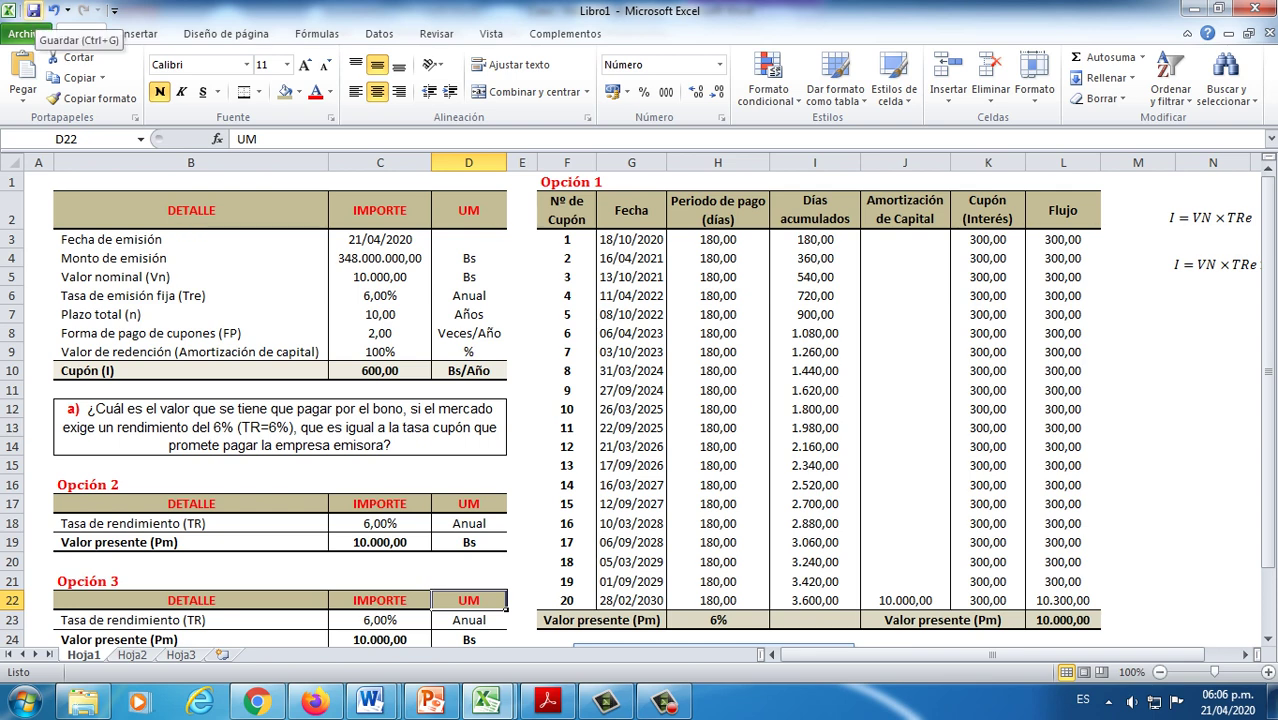
left_click(380, 296)
left_click(664, 702)
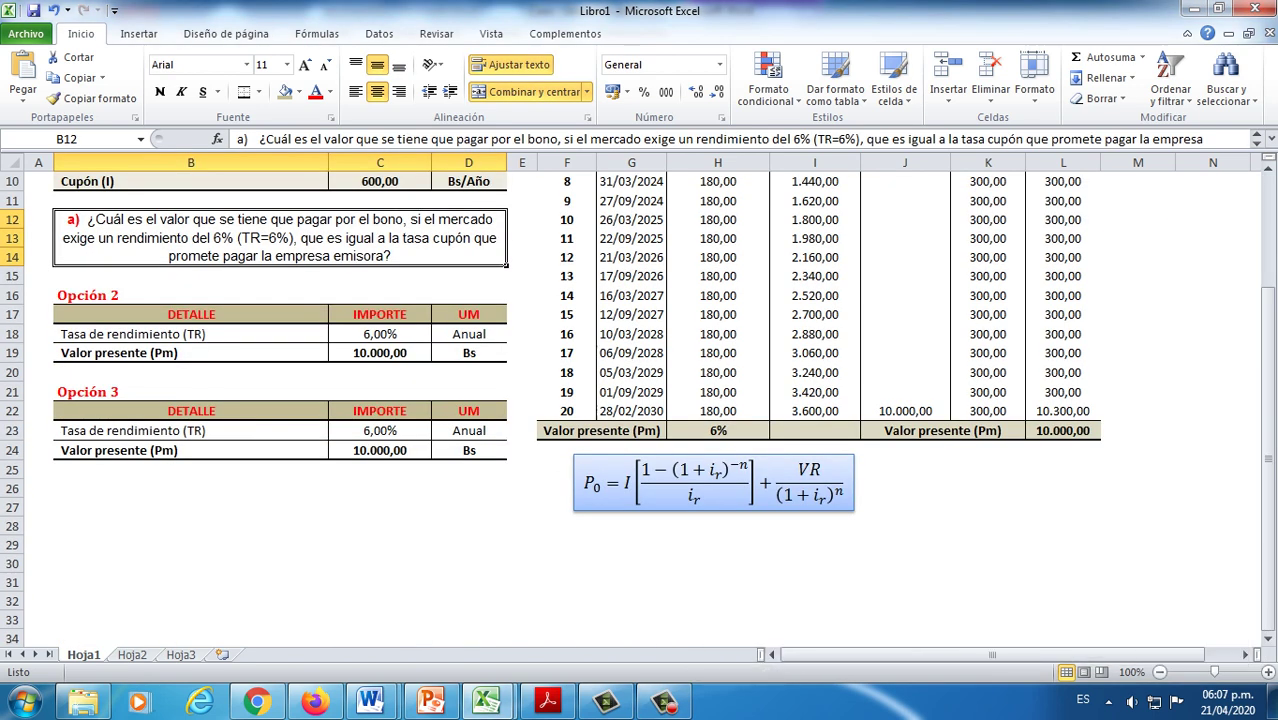
scroll(640, 400, "up", 2)
scroll(640, 400, "up", 1)
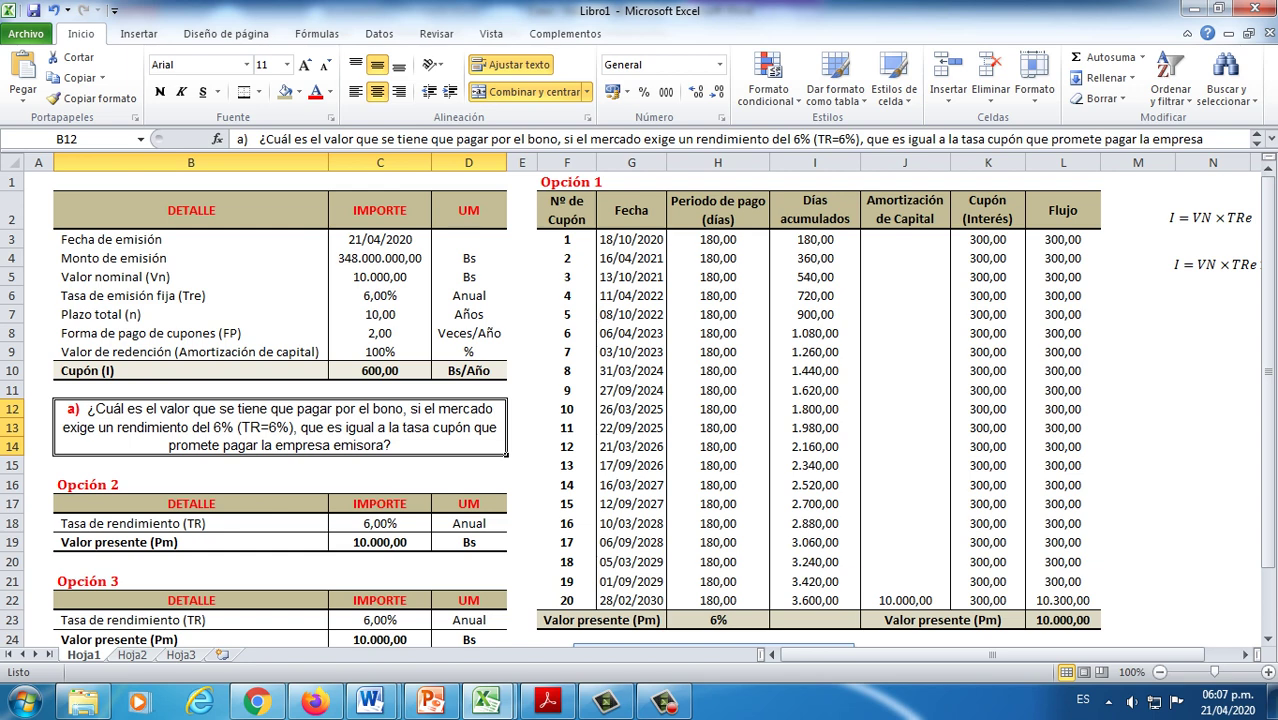
scroll(640, 400, "down", 1)
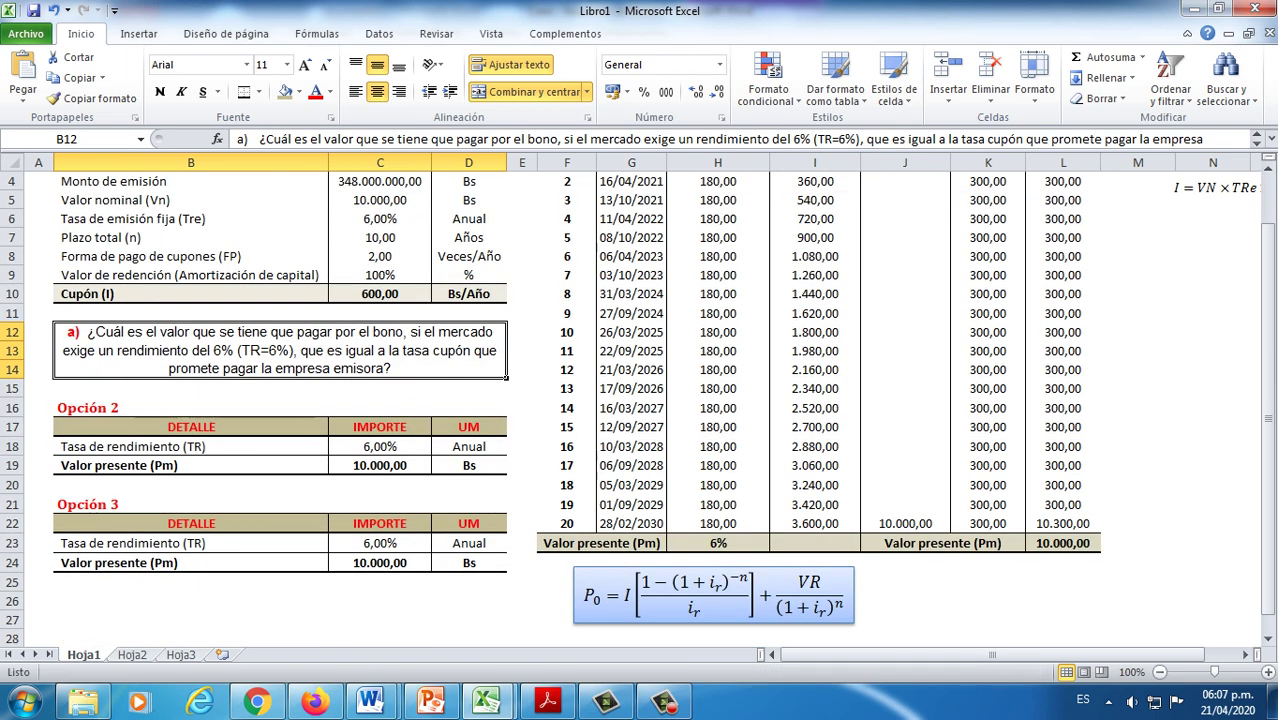
scroll(640, 400, "up", 1)
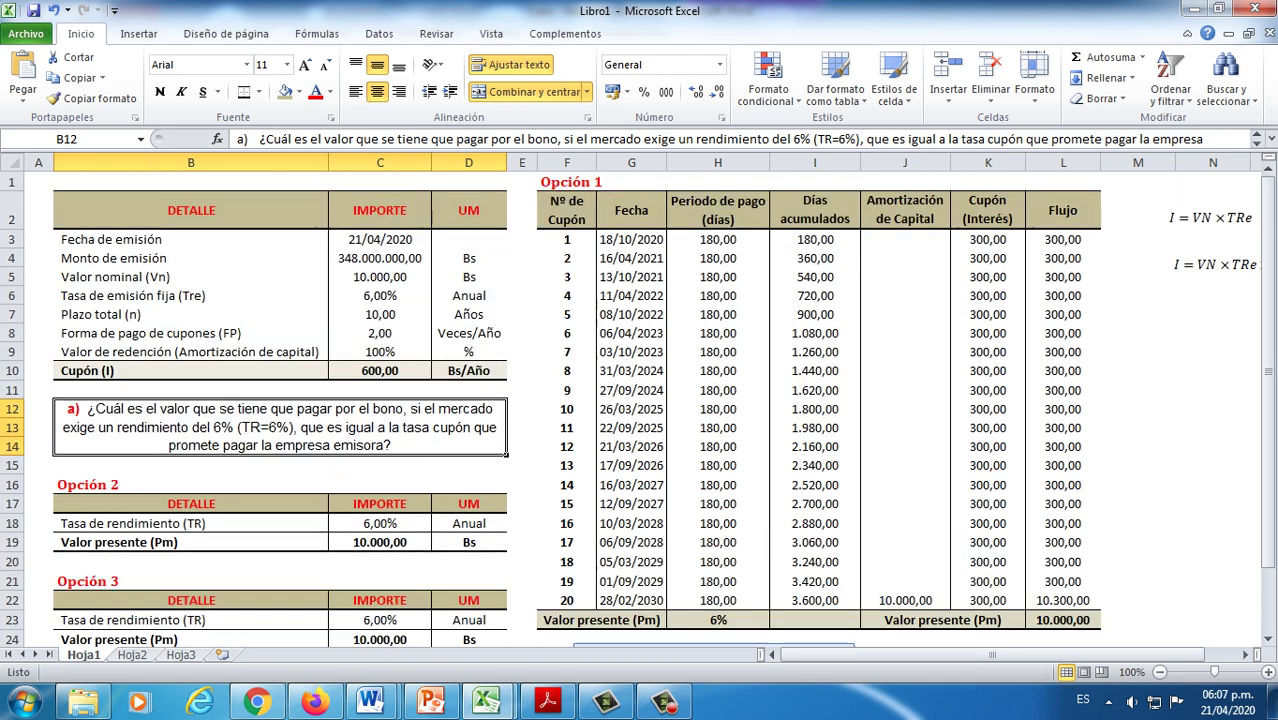
scroll(640, 400, "down", 2)
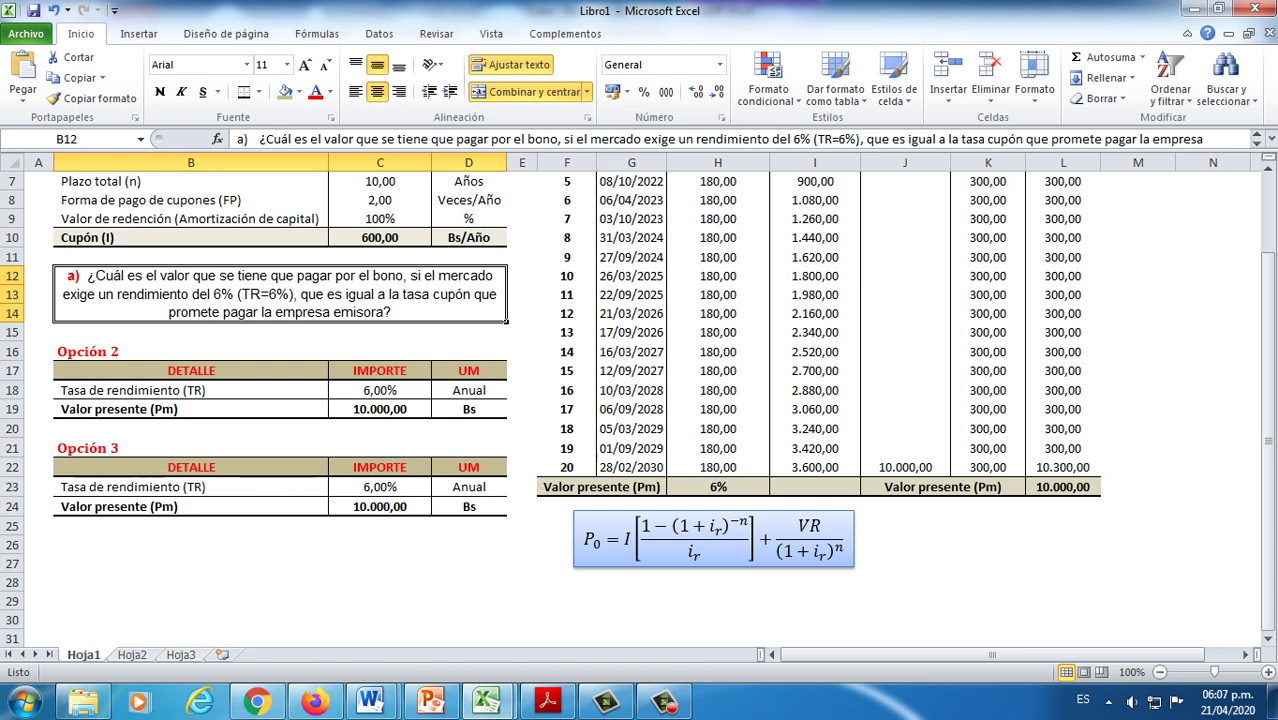
scroll(640, 400, "up", 2)
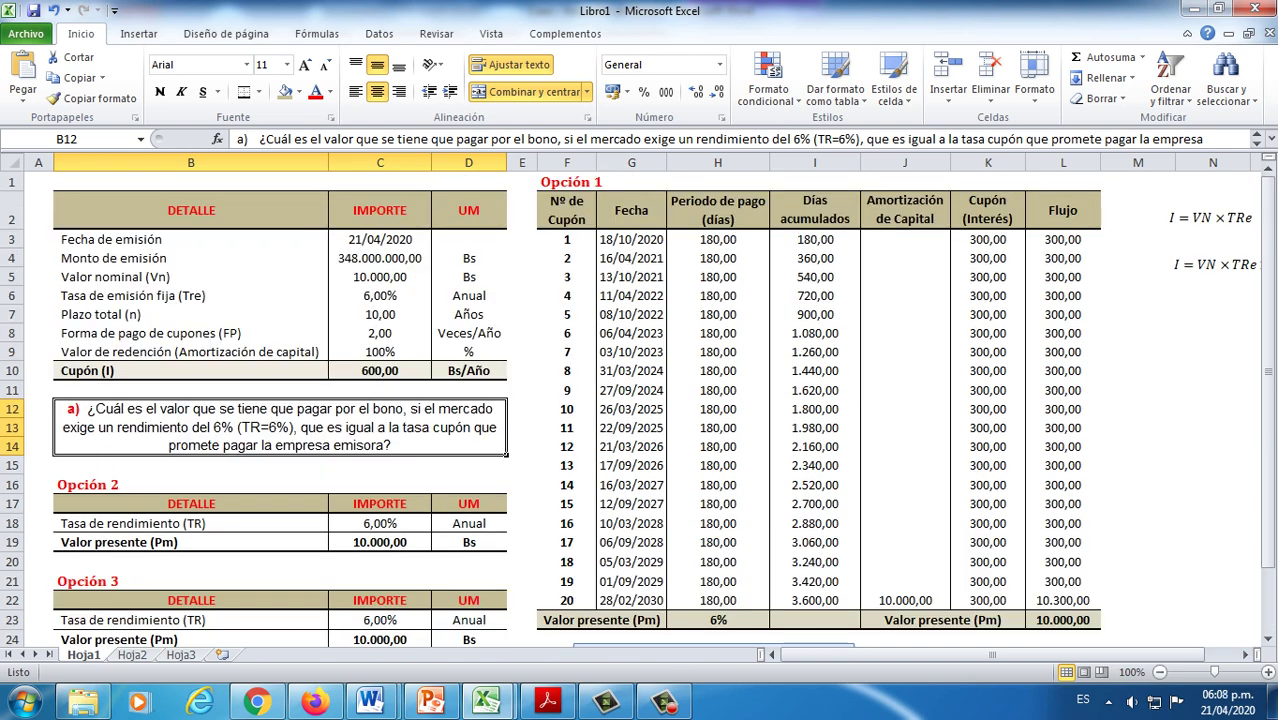
scroll(640, 400, "down", 3)
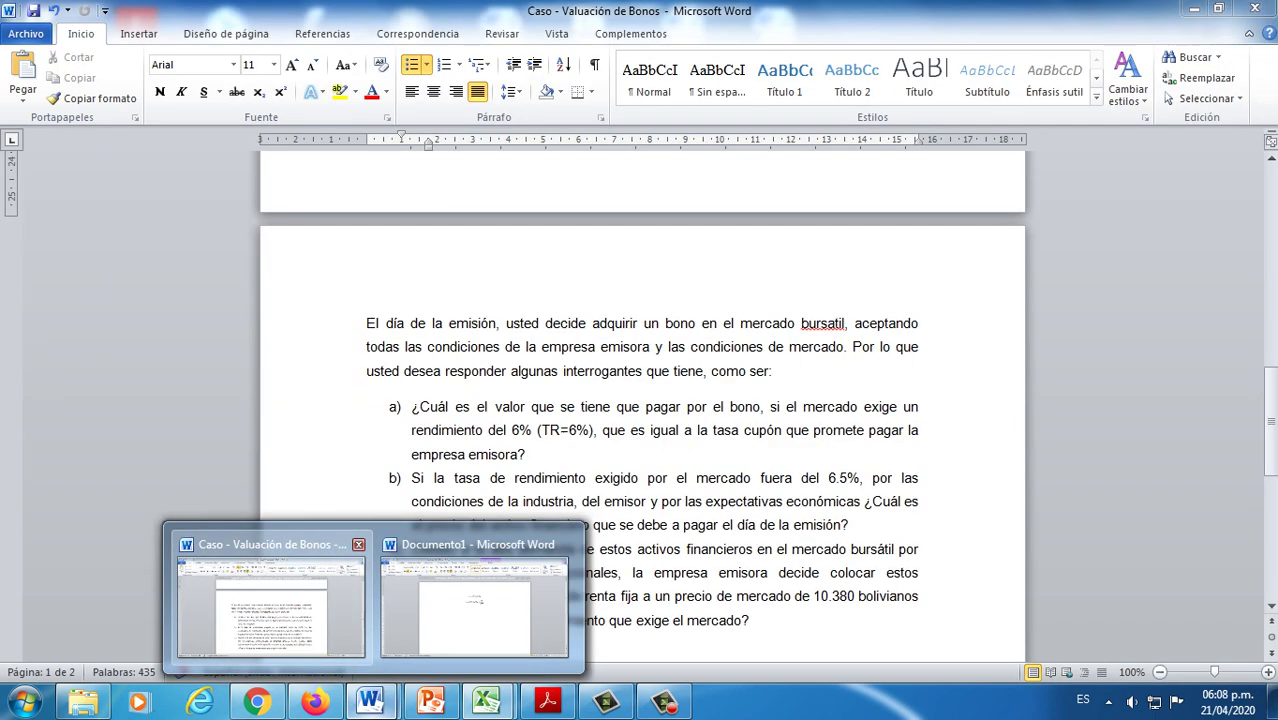
Step: Switch to the Word document Caso - Valuación de Bonos and copy the text of question b) about the 6.5% yield
left_click(275, 640)
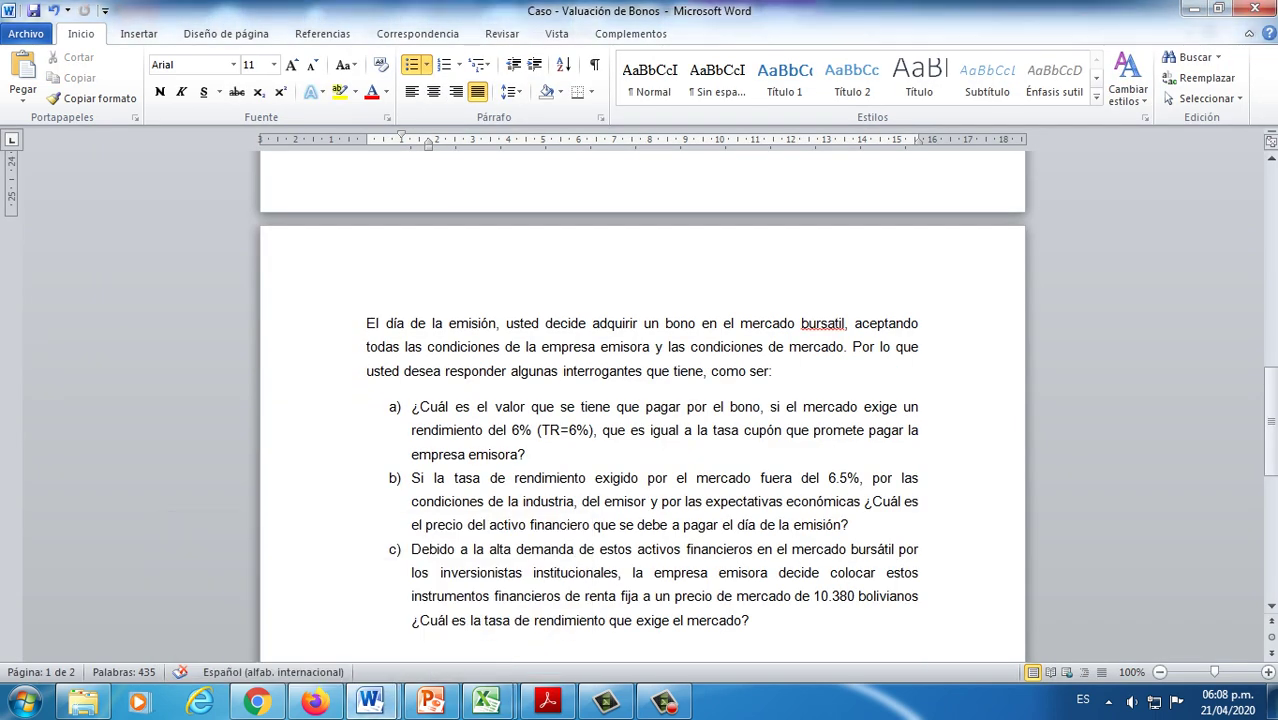
scroll(640, 400, "down", 2)
left_click_drag(849, 435, 411, 388)
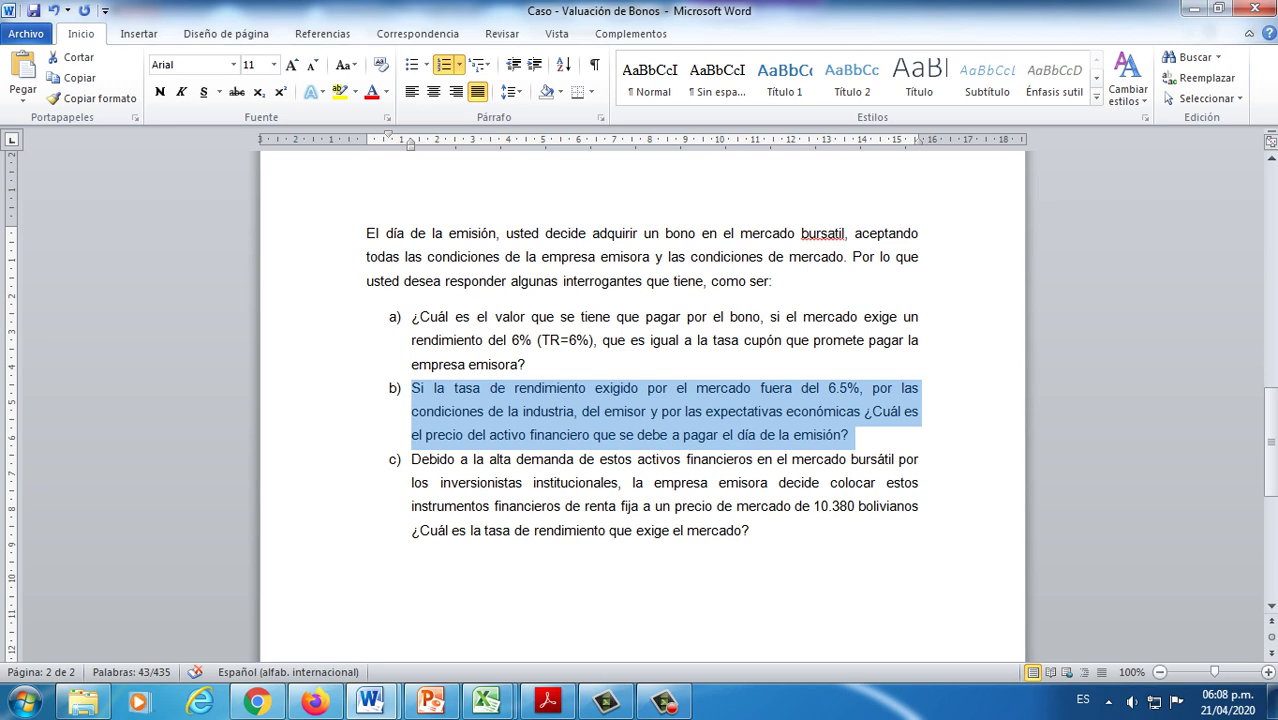
left_click(698, 435)
left_click_drag(849, 435, 411, 388)
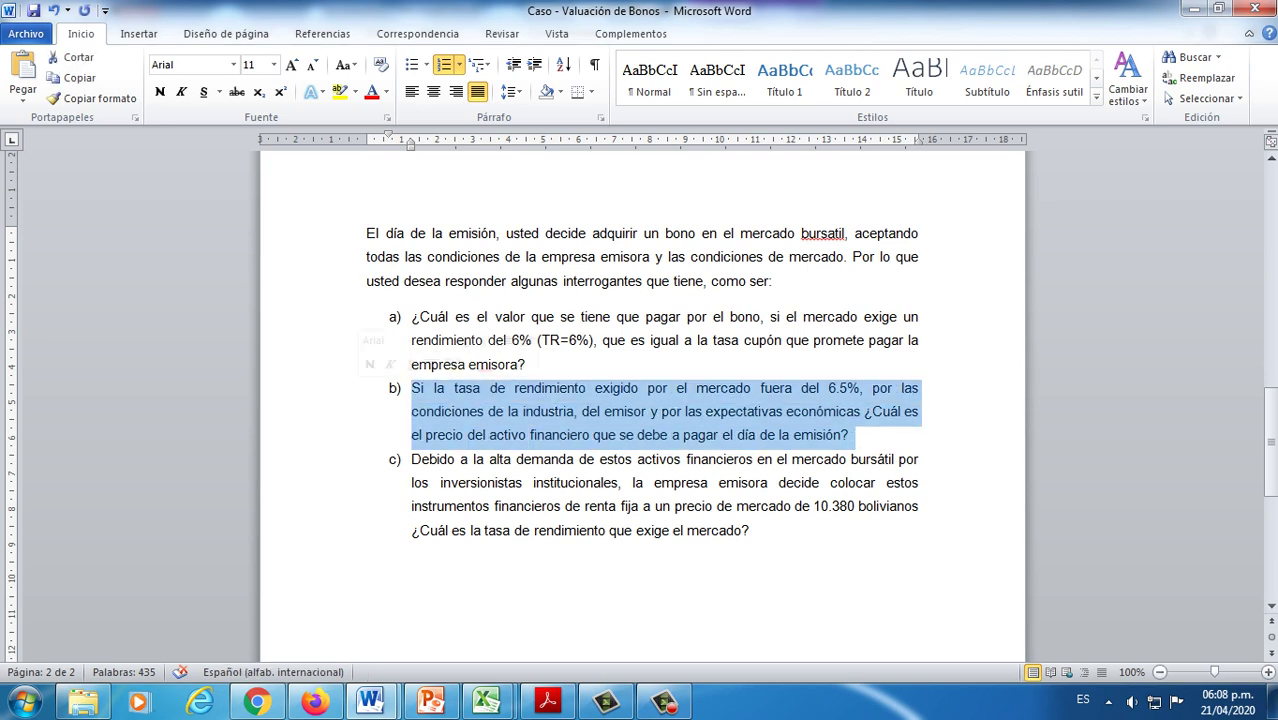
Step: Return to the Excel workbook and paste the copied question into cell B27, below the Opción 3 table
left_click(385, 700)
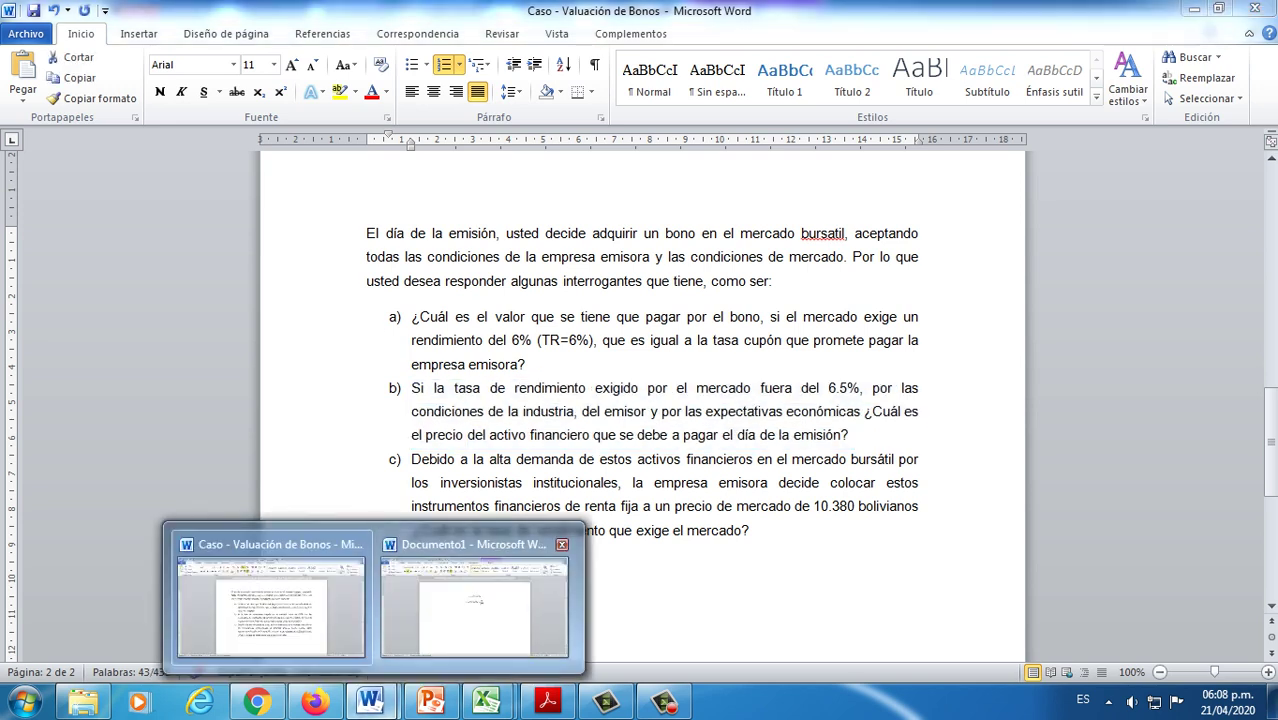
left_click(578, 560)
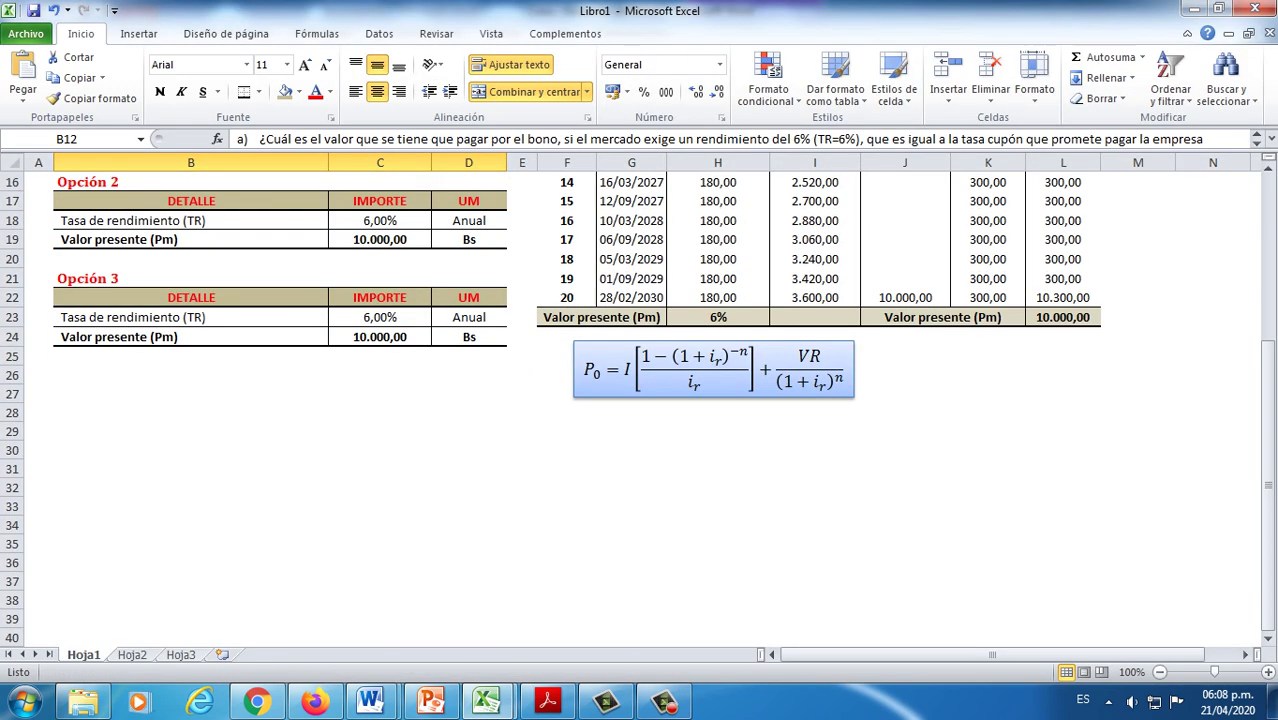
left_click(190, 375)
left_click(190, 394)
mouse_move(190, 394)
left_mouse_down()
mouse_move(470, 413)
mouse_move(190, 394)
left_mouse_up()
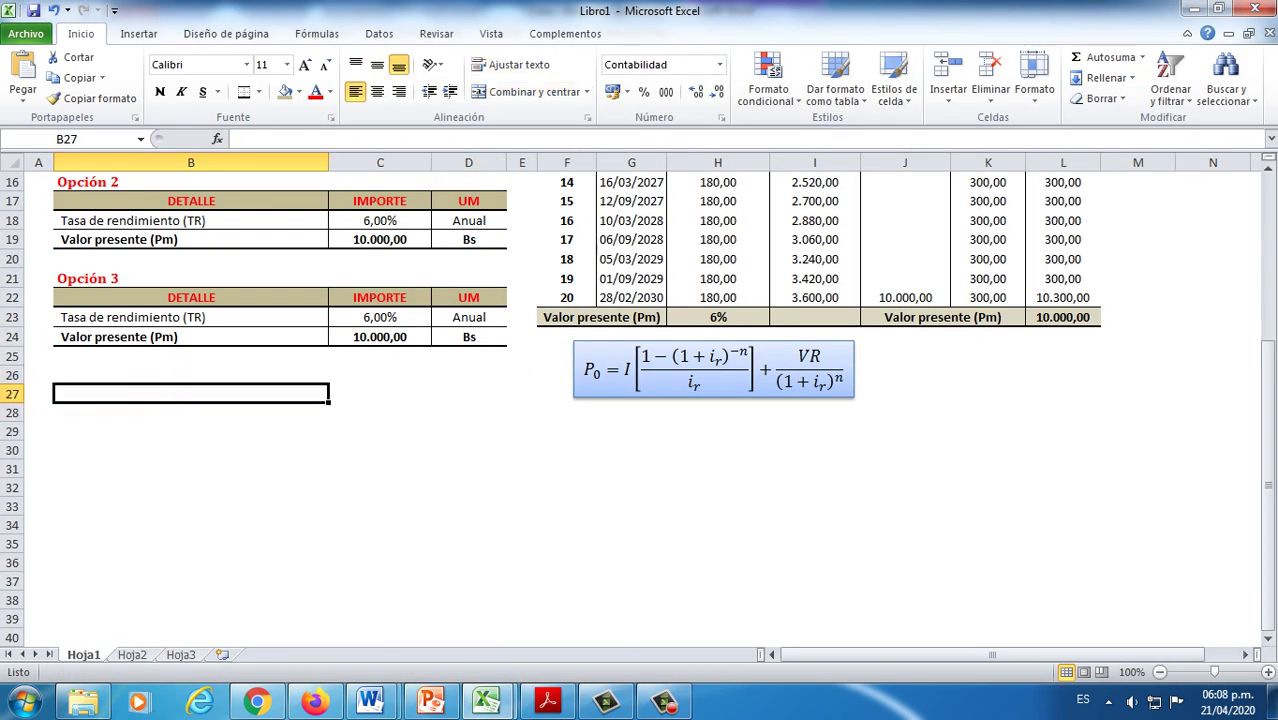
type("a) Si la tasa de rendimiento exigido por el mercado fuera del 6.5%, por las condiciones de la industria, del emisor y por las expectativas económicas ¿Cuál es el precio del activo financiero que se debe a pagar el día de la emisión?")
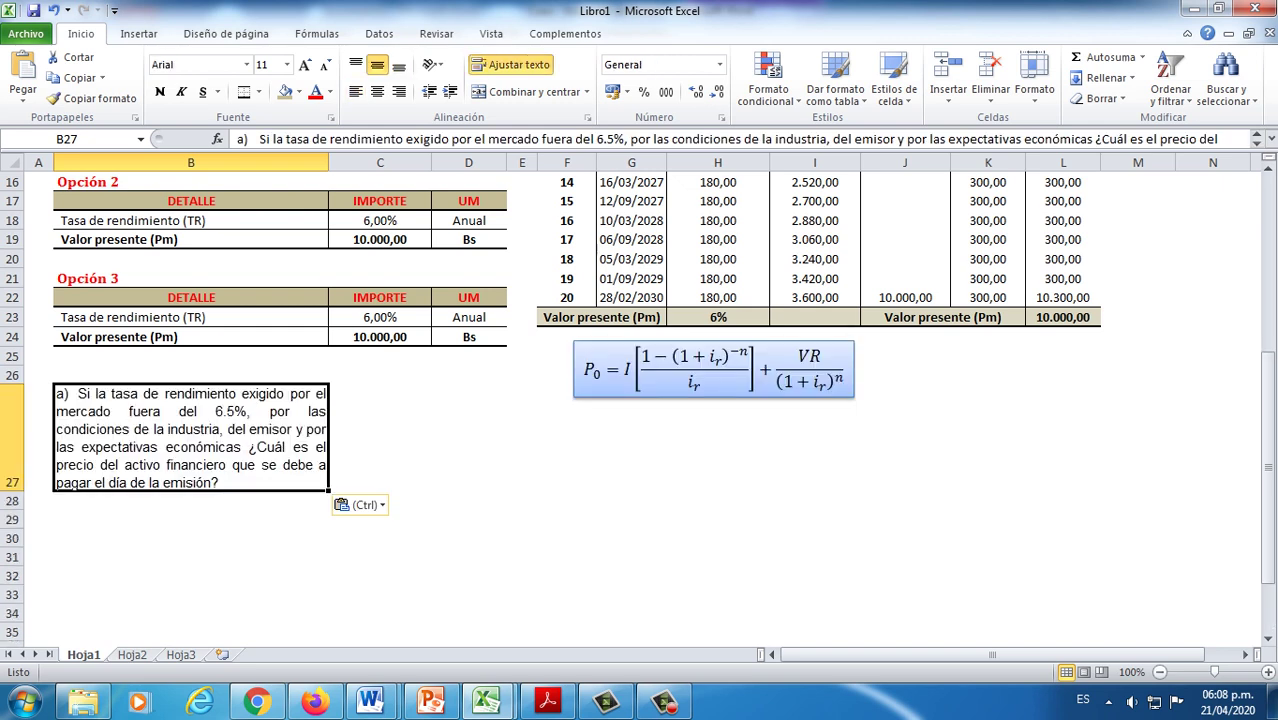
Step: Try to fit the pasted question into the merged range B27:D29 with wrapped text, and into the wider range B27:E29
left_click_drag(190, 437, 470, 518)
left_click(530, 91)
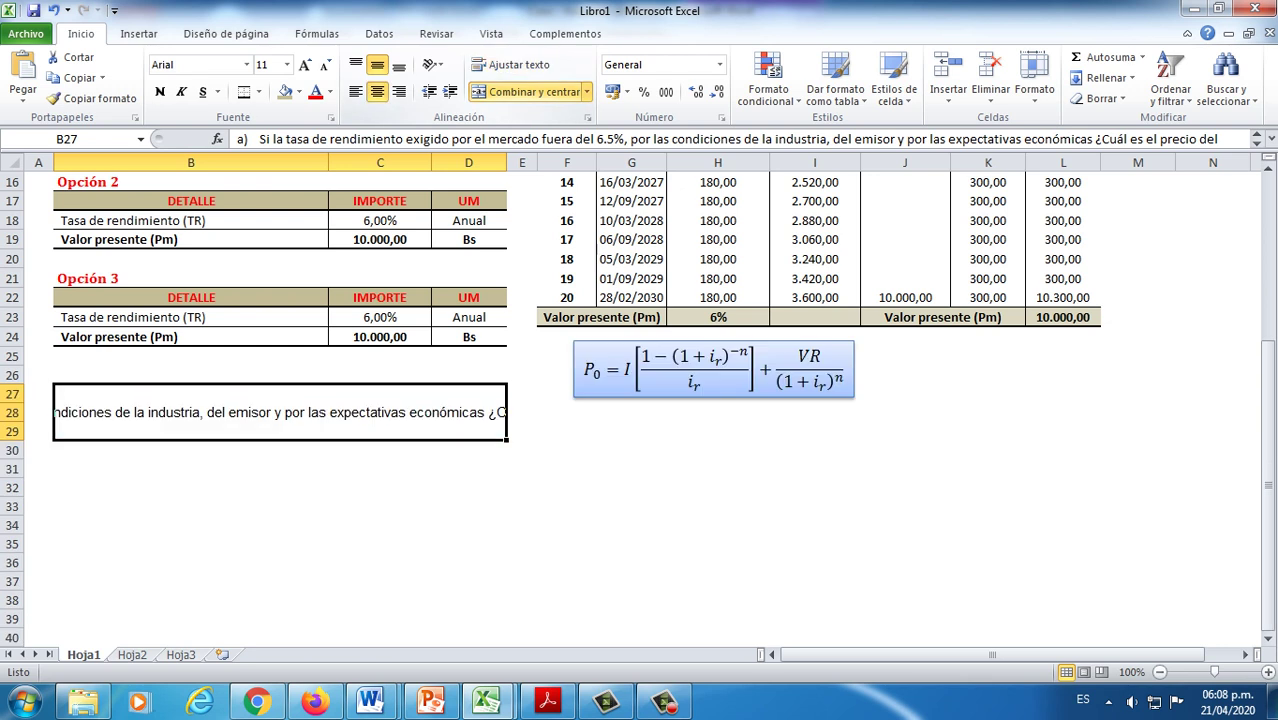
left_click(518, 64)
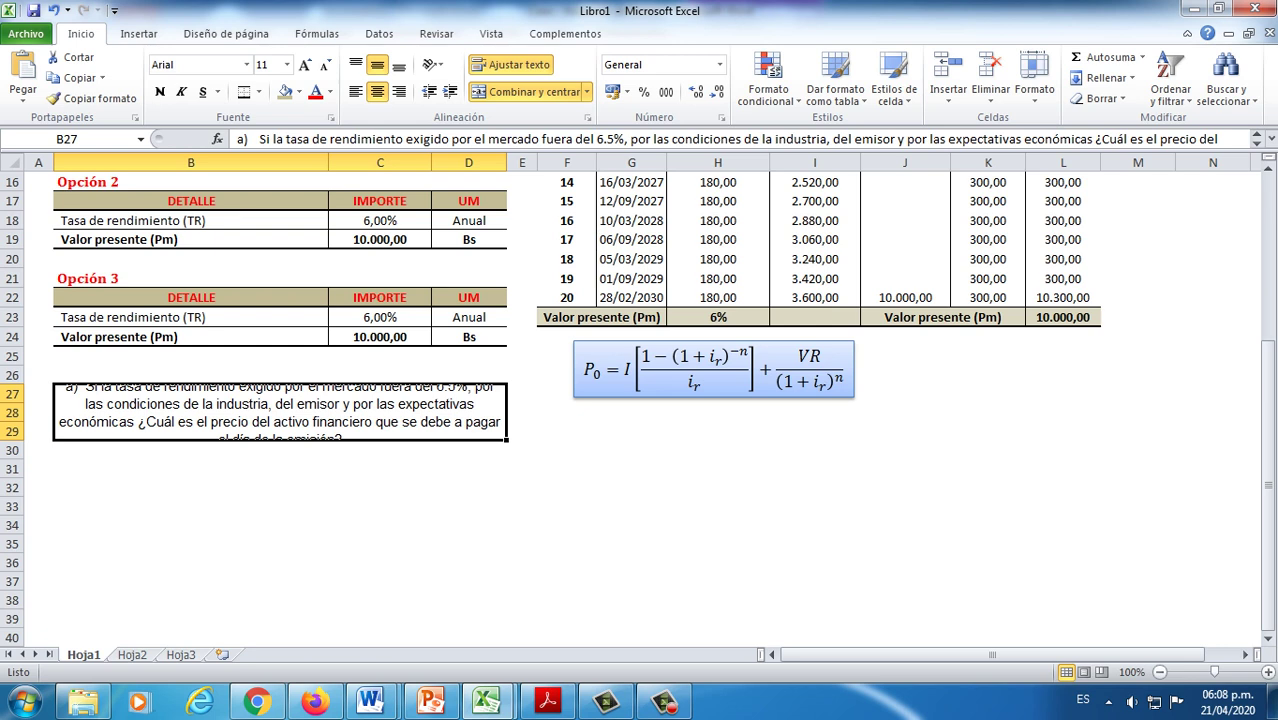
left_click(530, 91)
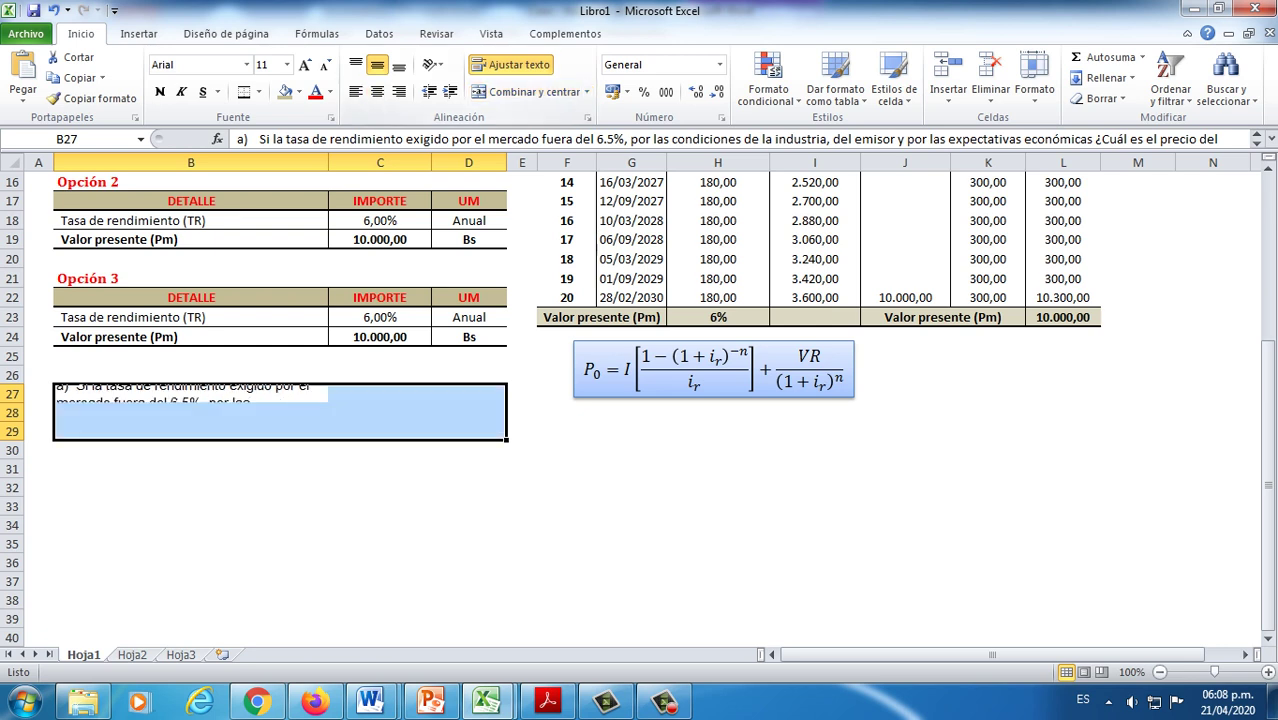
left_click_drag(90, 393, 525, 431)
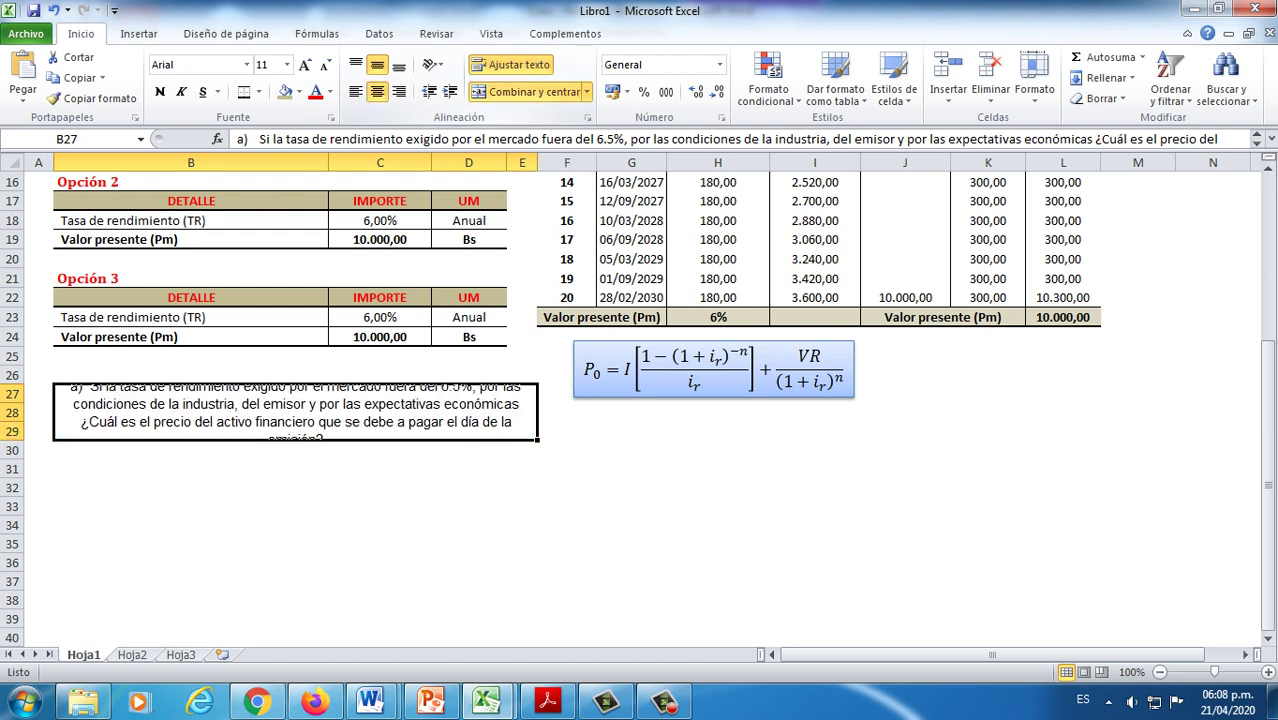
left_click(530, 91)
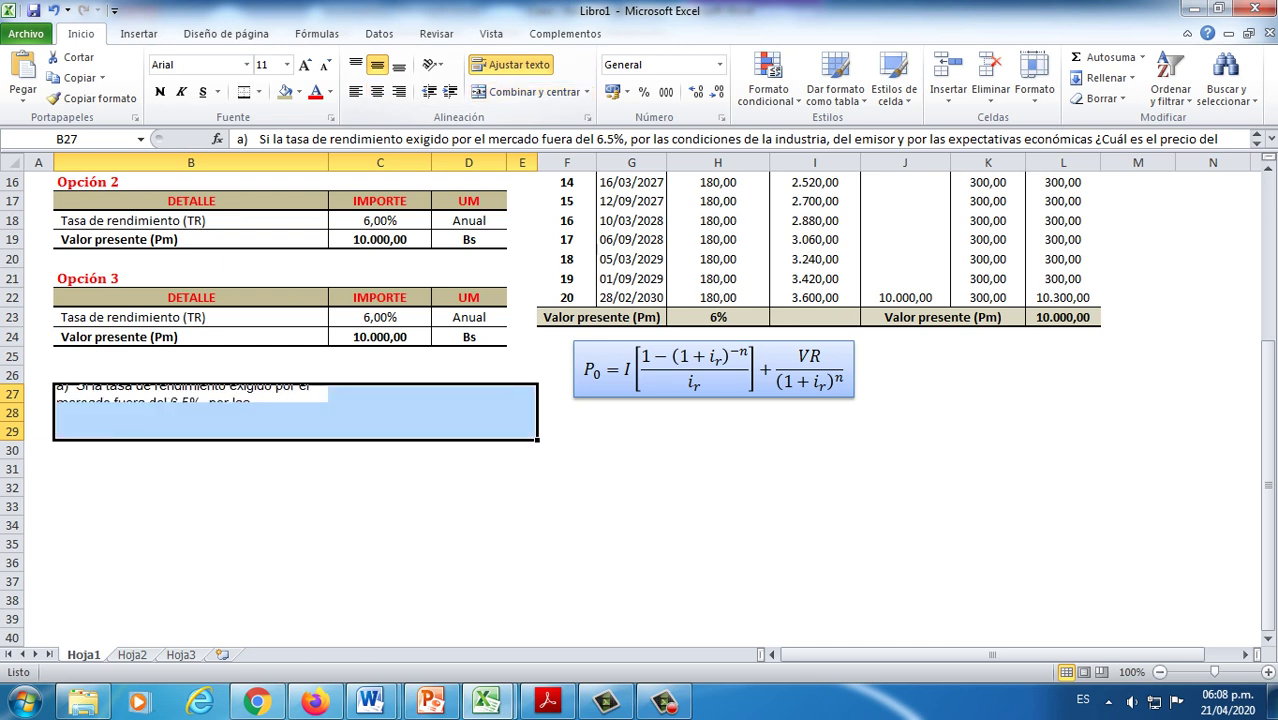
Step: Merge and center the pasted question across the range B27:F29
left_click_drag(80, 392, 575, 432)
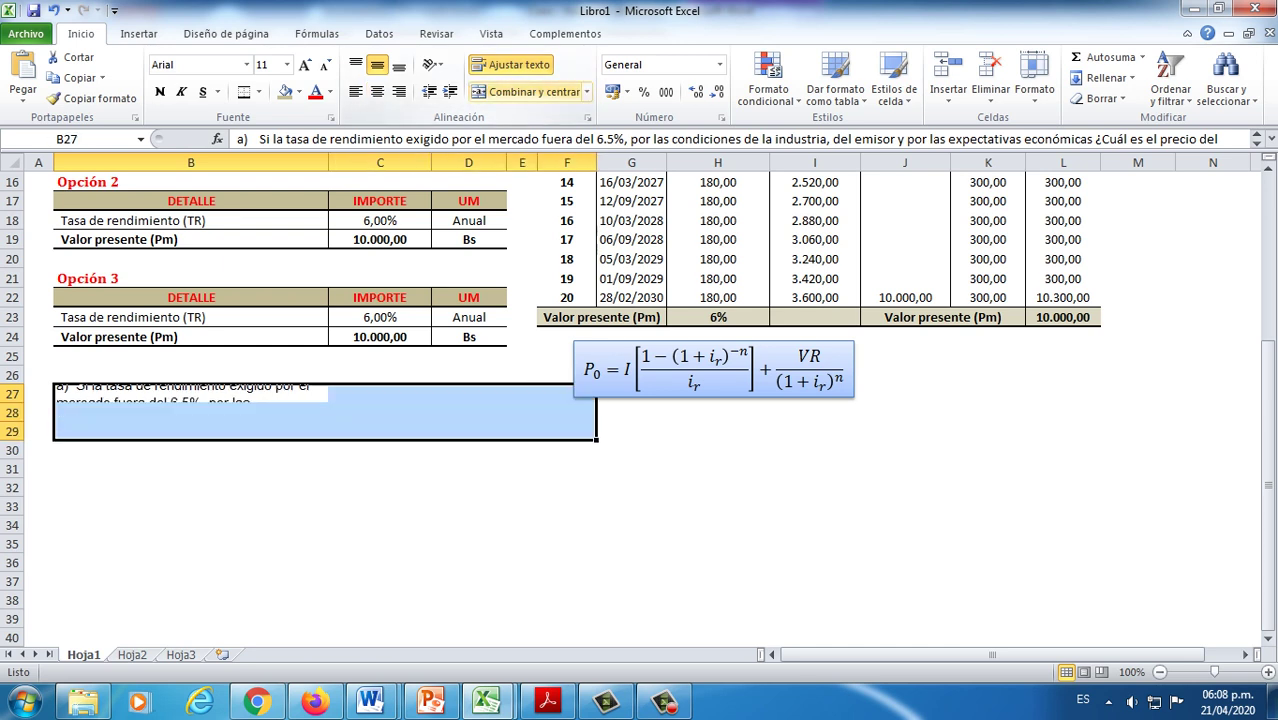
left_click(530, 91)
left_click(380, 525)
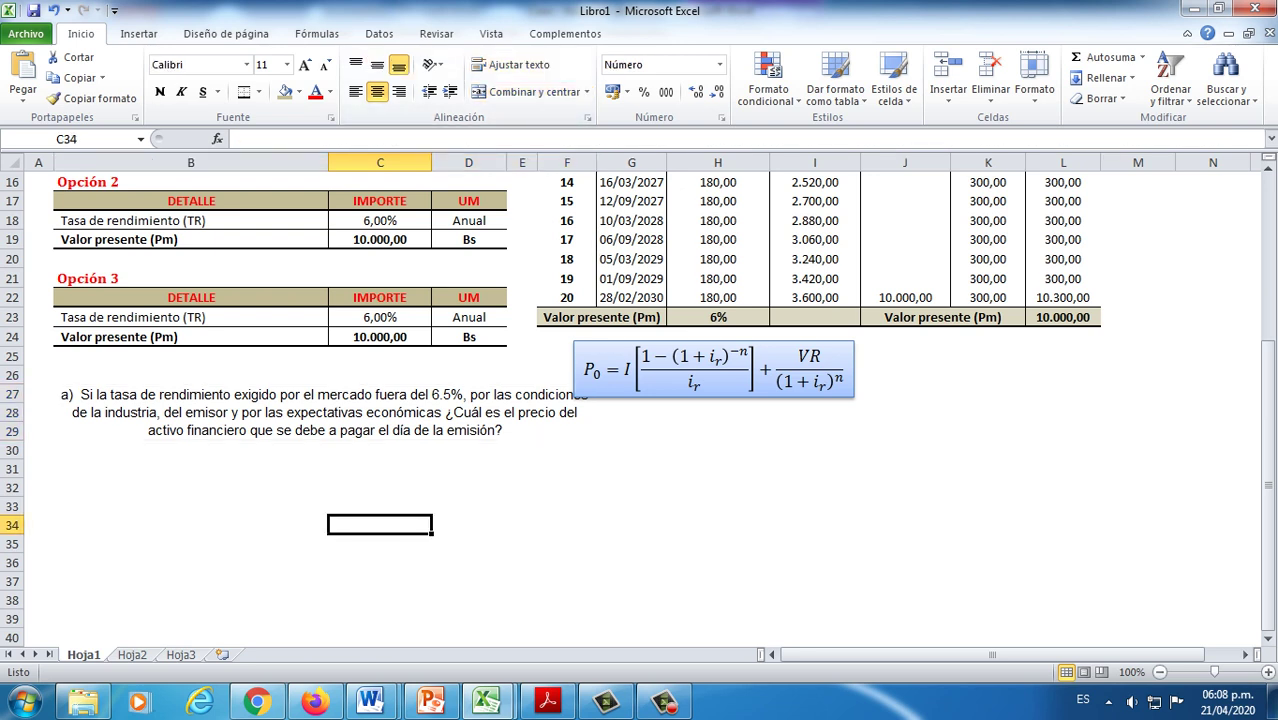
Step: Change the letter of the pasted question to b) and format that label in bold red
double_click(66, 394)
double_click(66, 394)
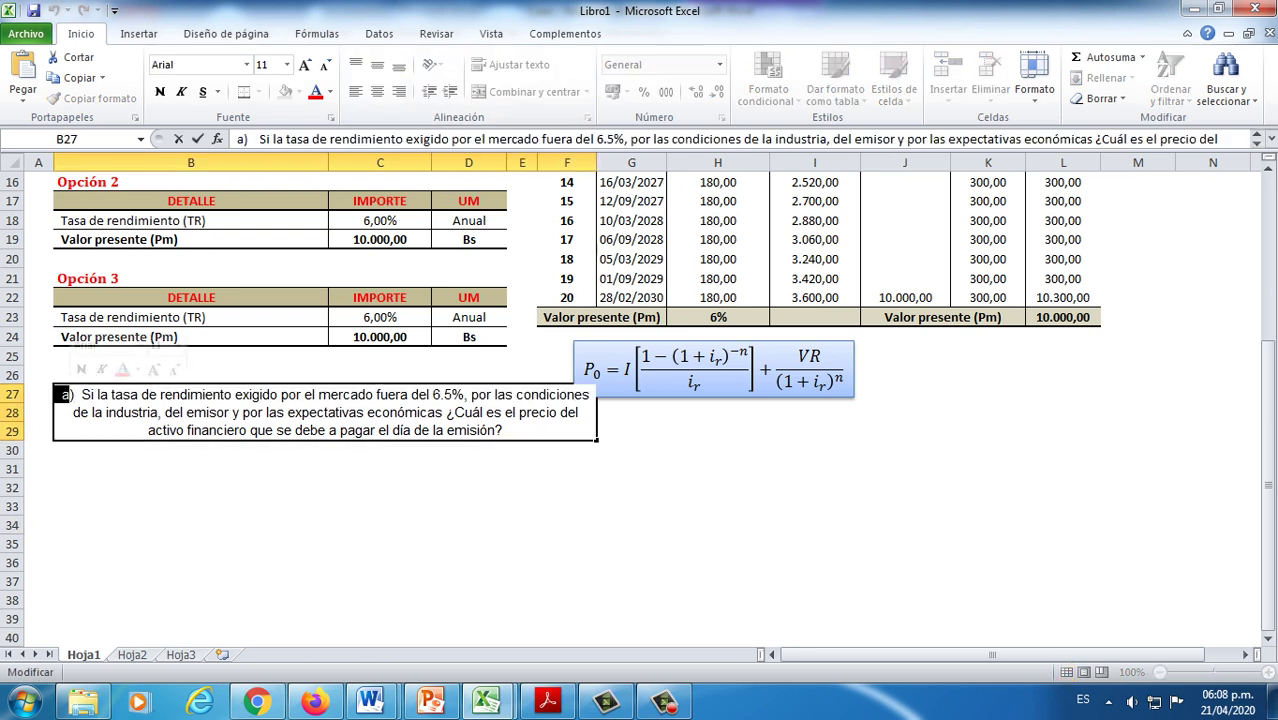
type("b")
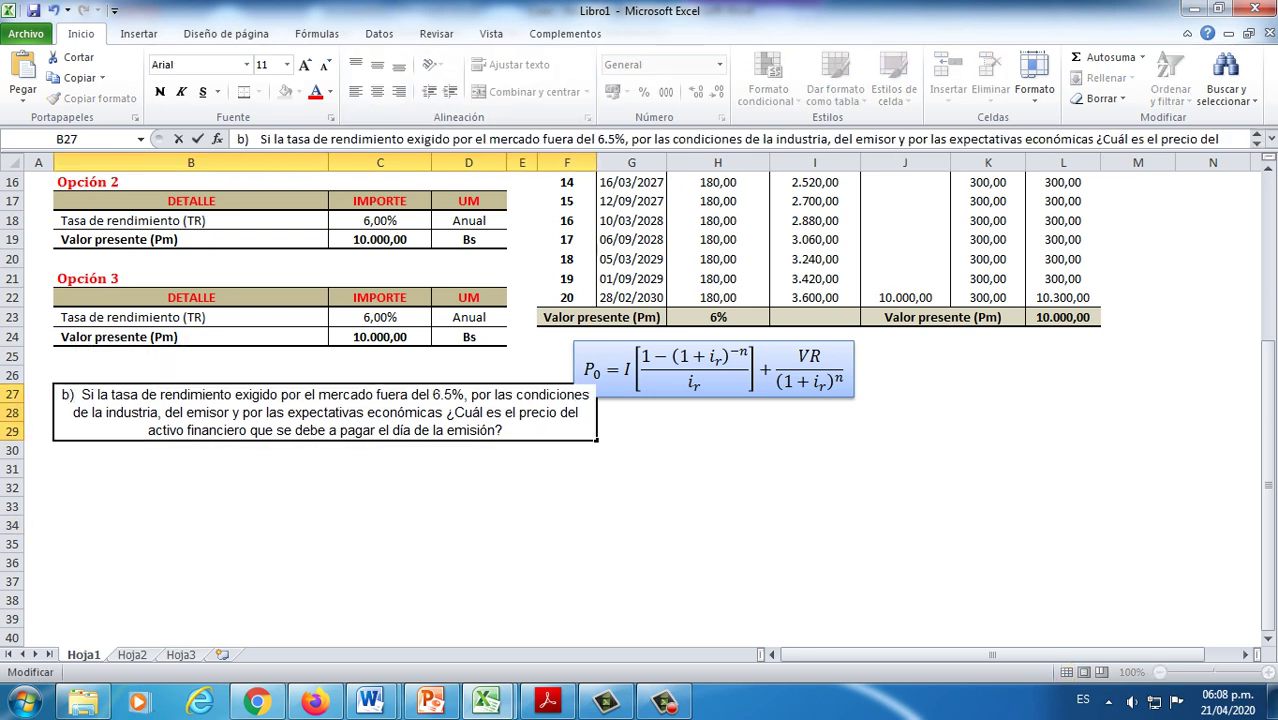
double_click(66, 394)
left_click(316, 92)
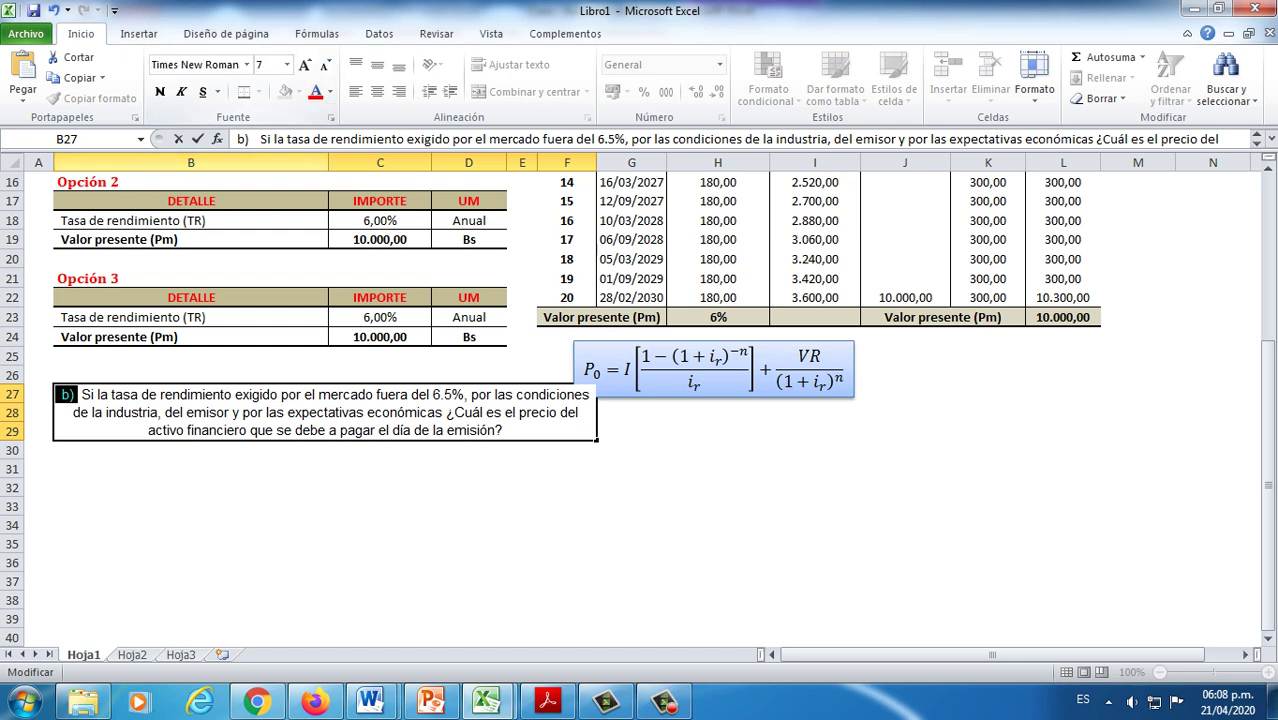
left_click(160, 92)
left_click(190, 469)
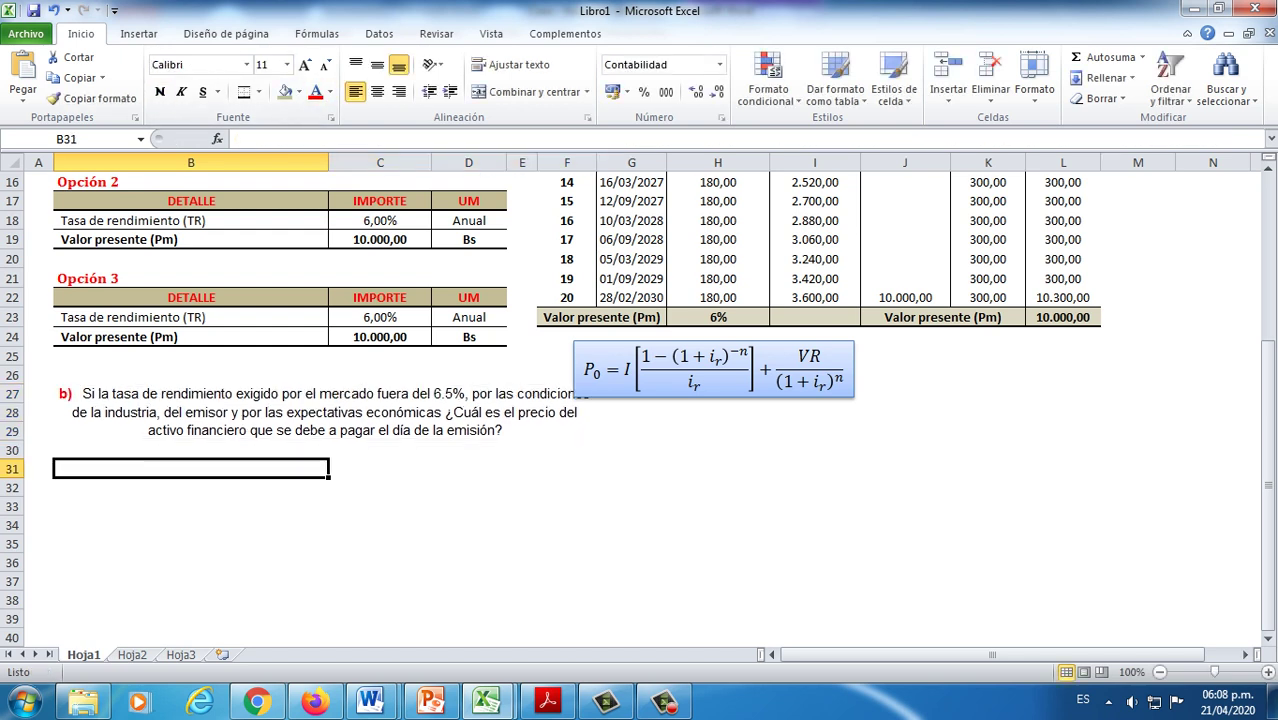
Step: Add an outside border around the merged question b) cell
left_click(300, 411)
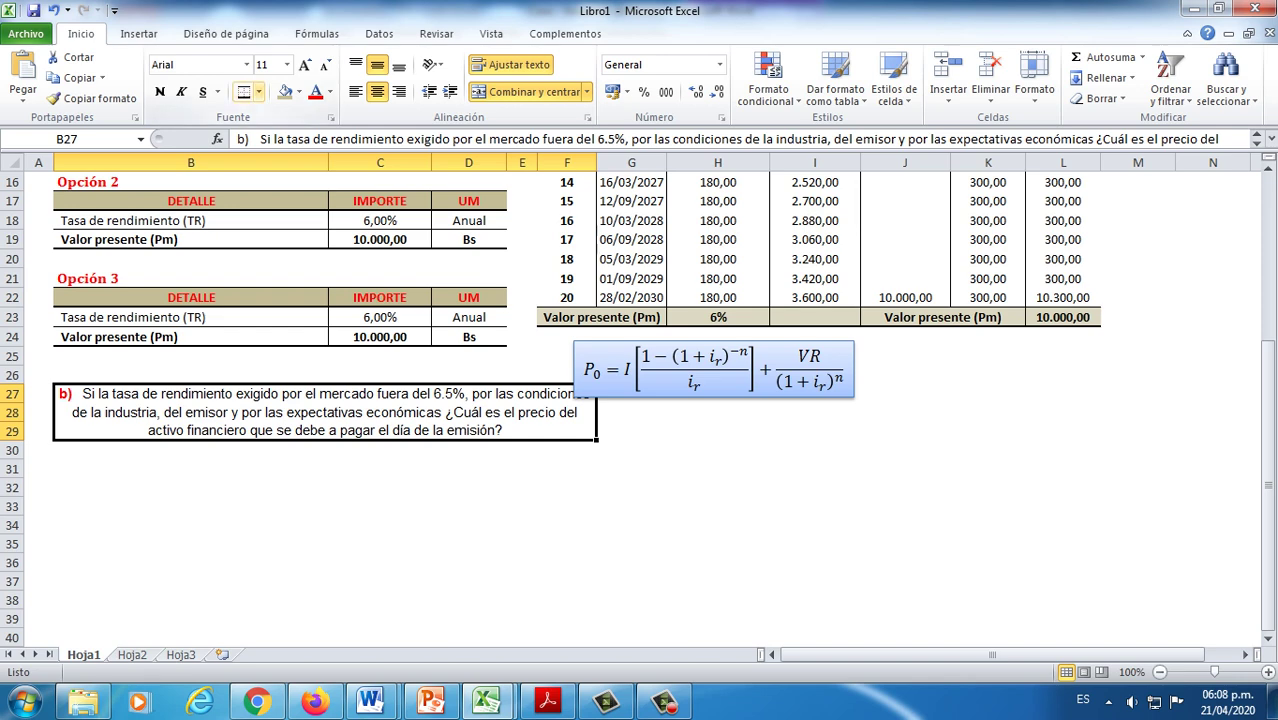
left_click(258, 92)
left_click(303, 261)
left_click(380, 469)
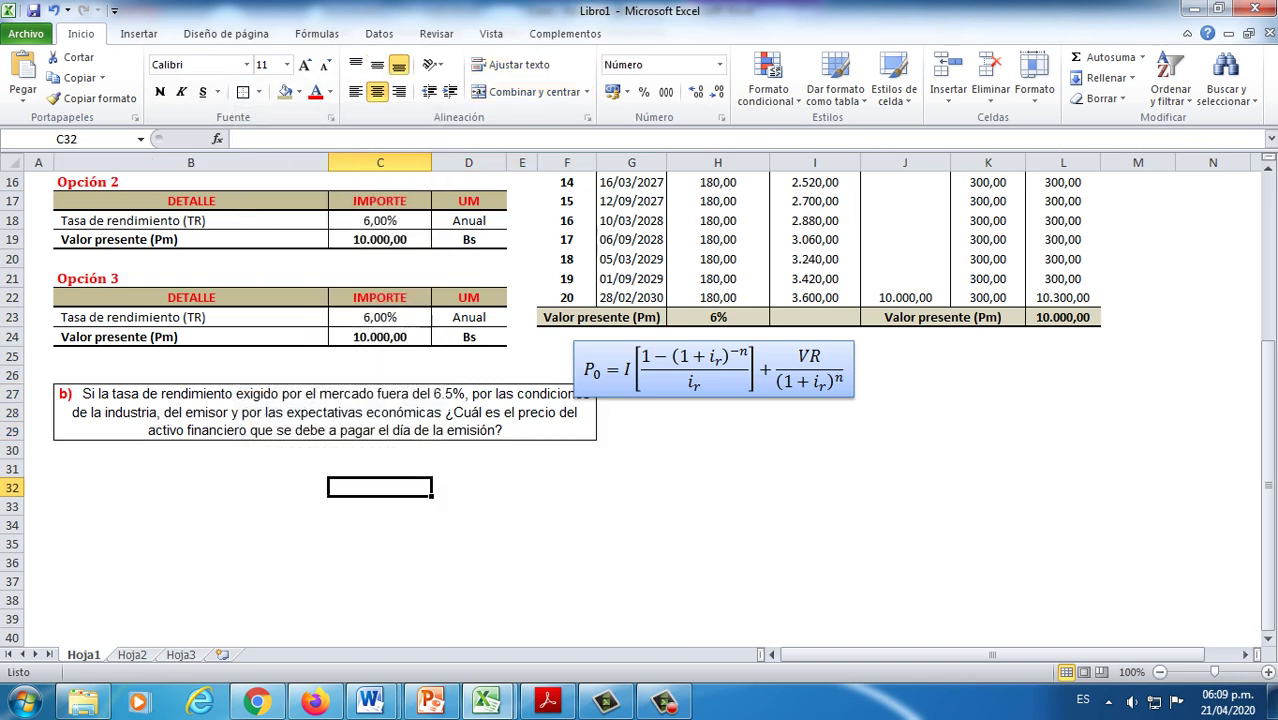
Step: Move the price equation box along beneath the coupon schedule so that it no longer covers the question b) text
scroll(380, 469, "up", 3)
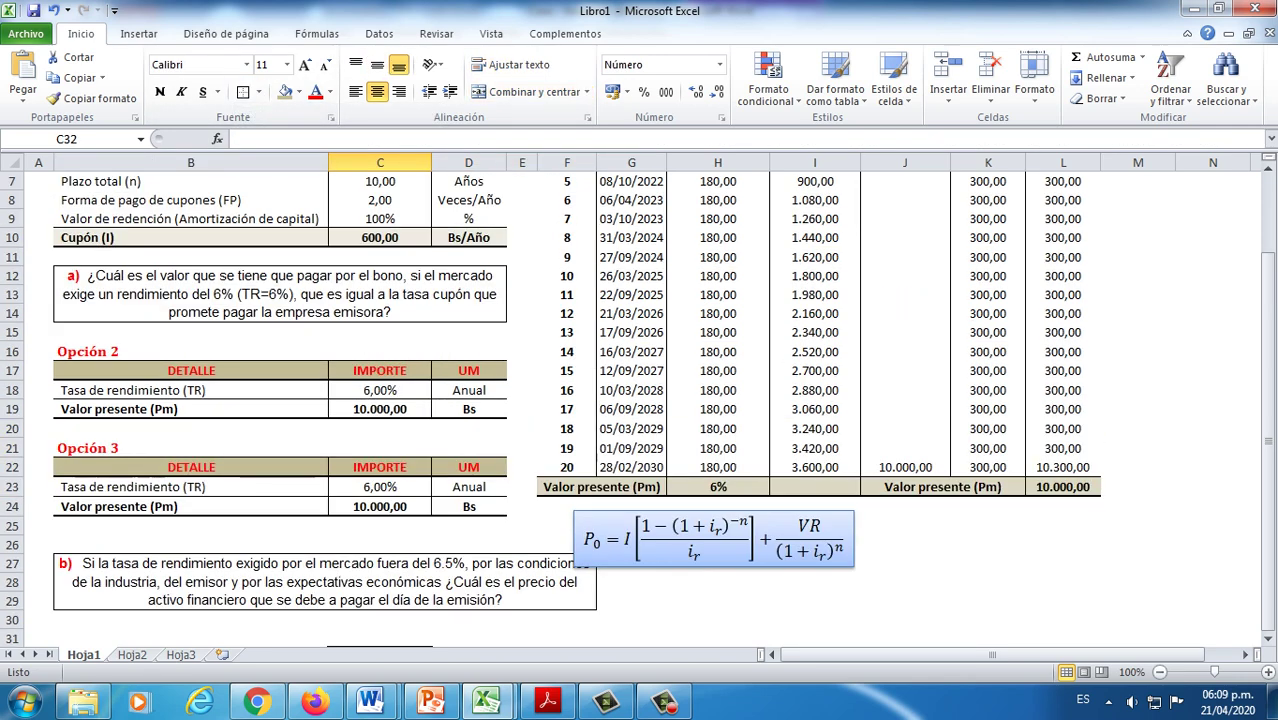
left_click_drag(640, 540, 773, 535)
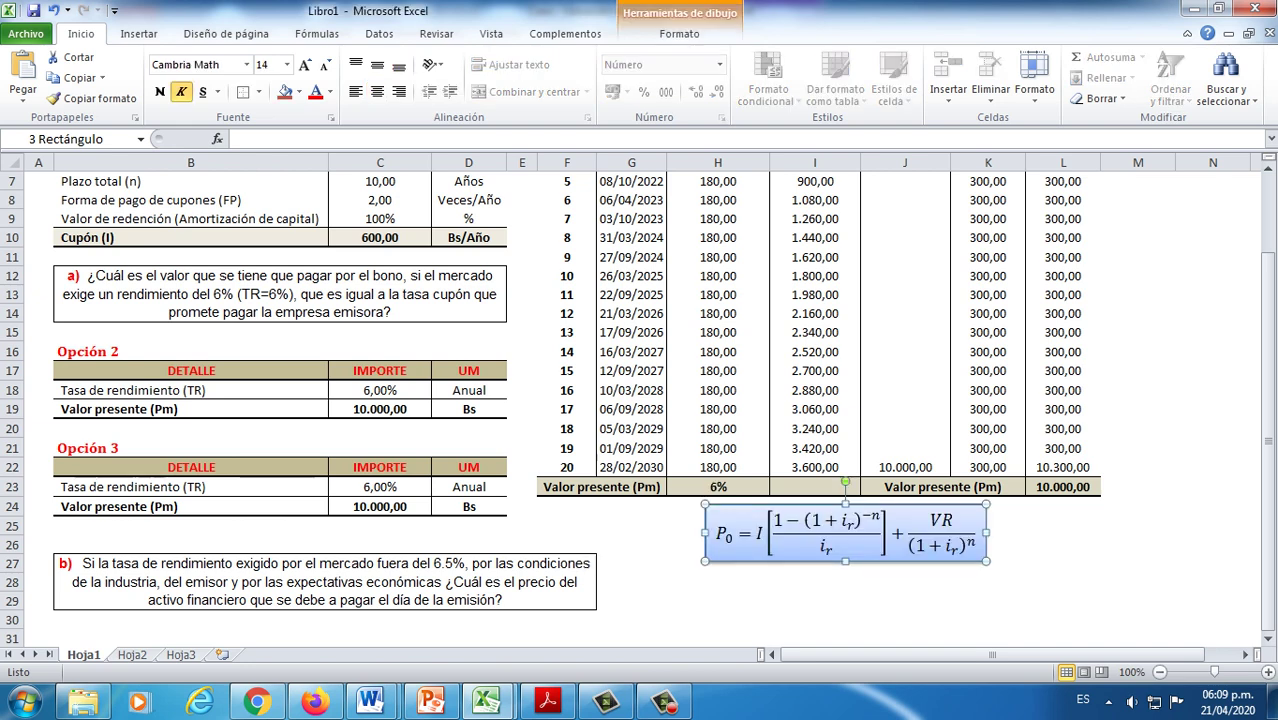
left_click(717, 619)
scroll(640, 408, "down", 1)
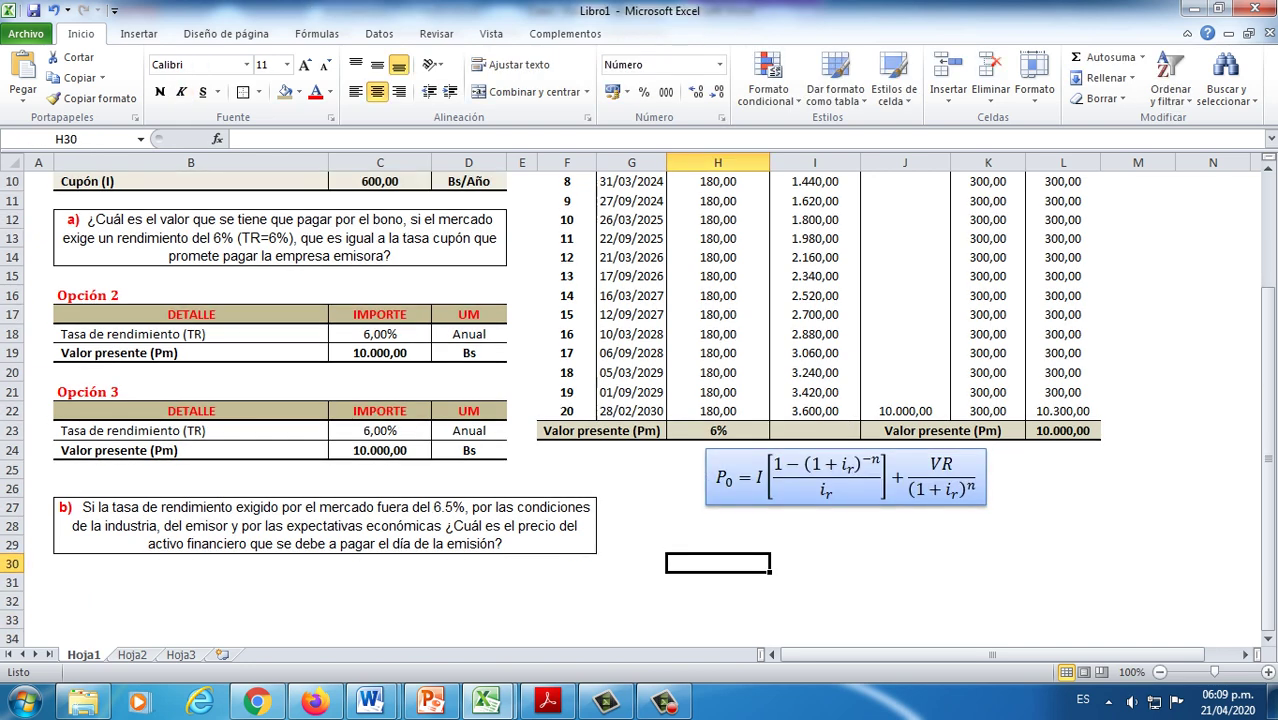
scroll(640, 408, "up", 3)
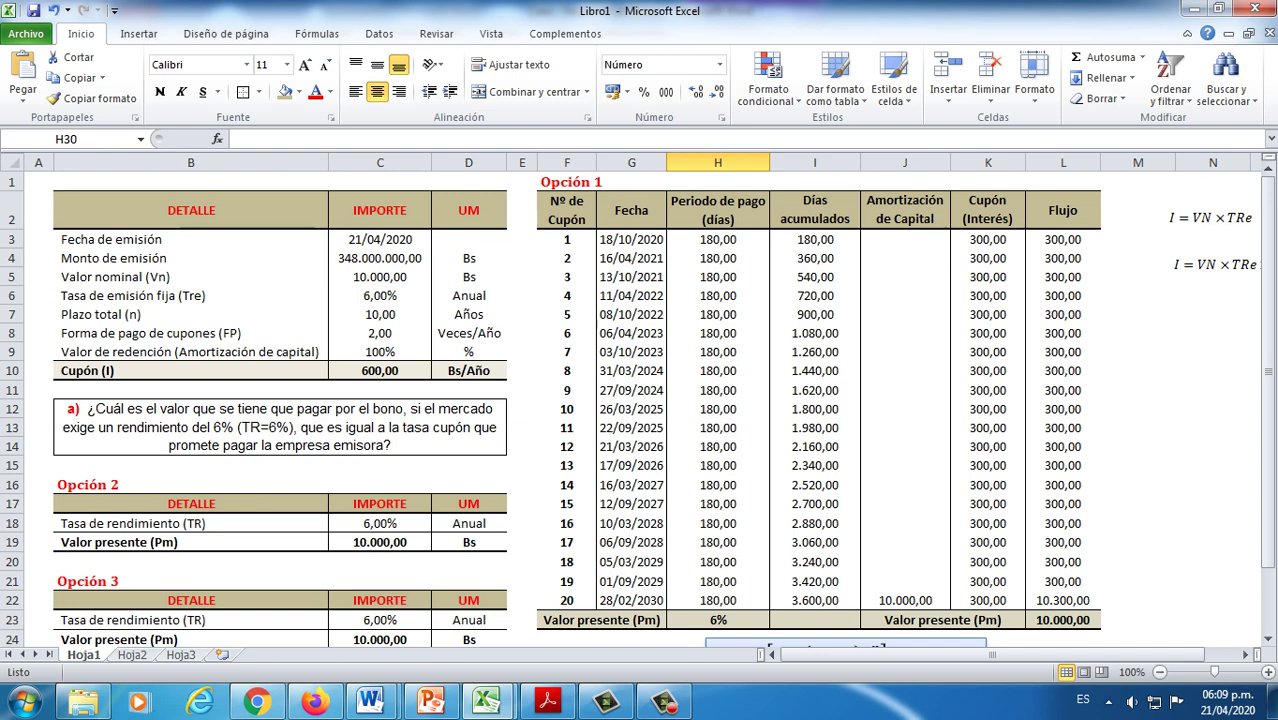
scroll(640, 408, "down", 2)
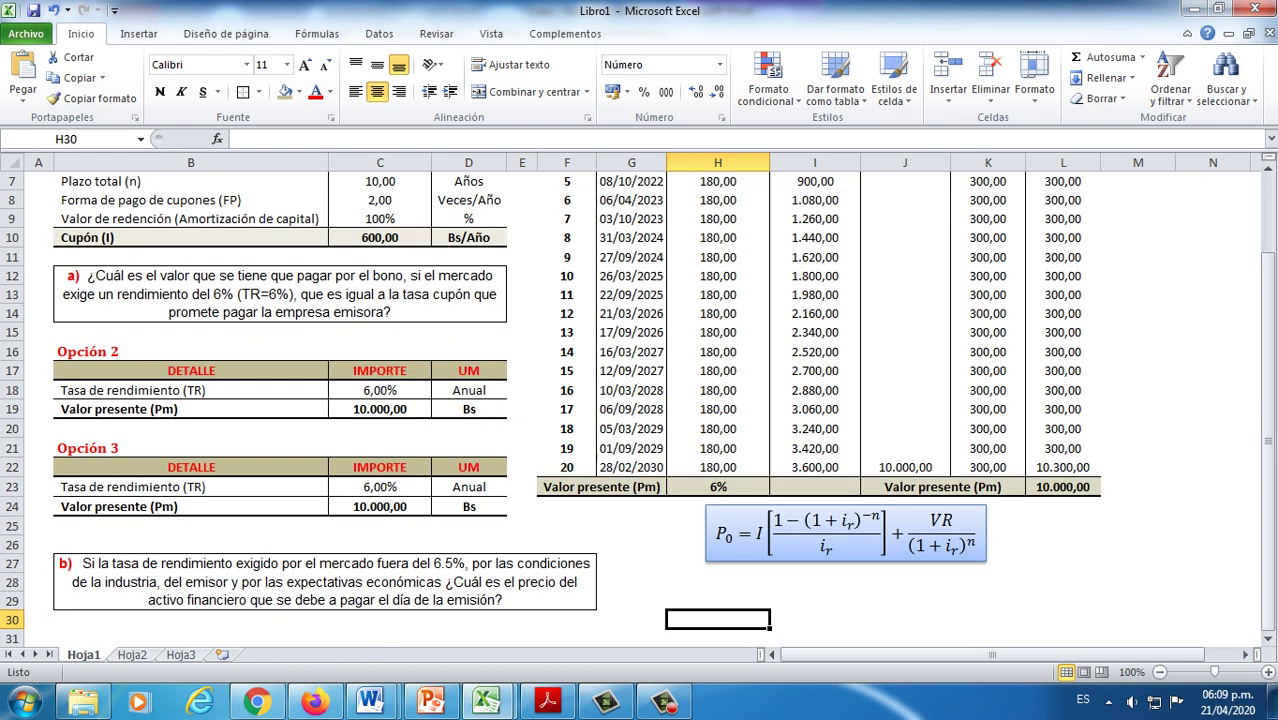
Step: Review the Opción 2 table, the VNA formula in L23 and the coupon schedule as possible methods for answering question b)
scroll(640, 408, "up", 2)
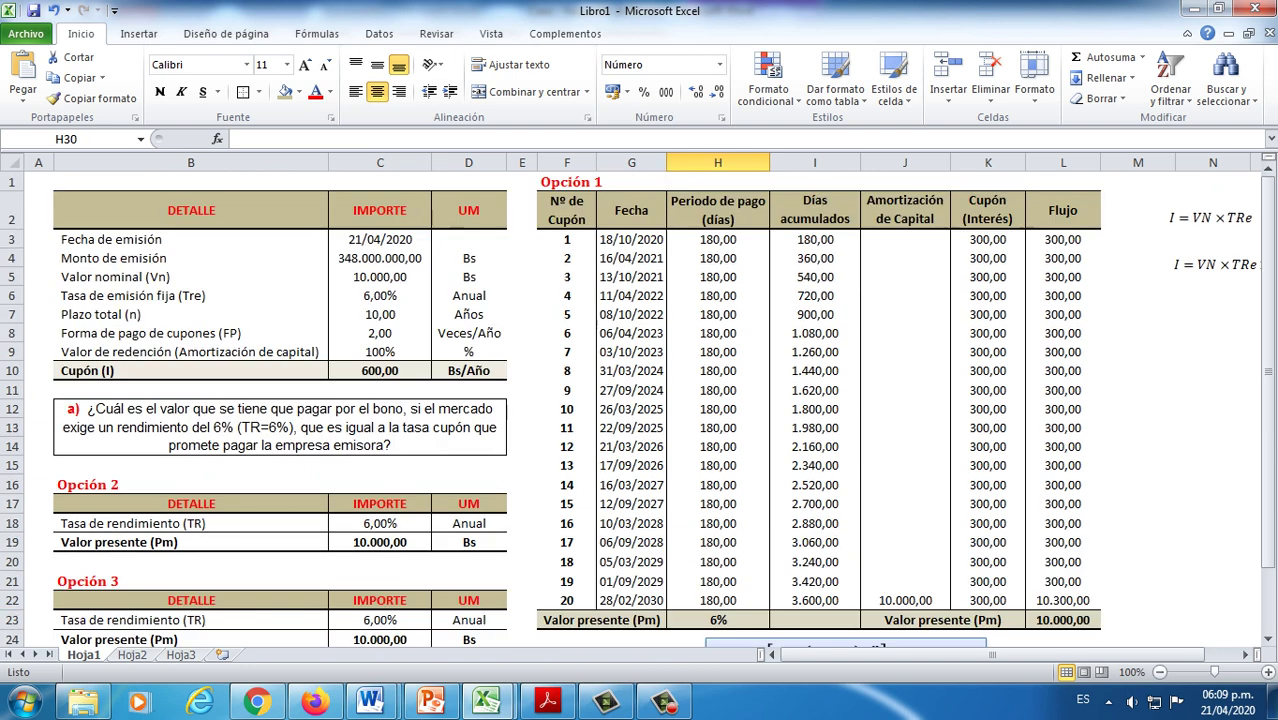
scroll(640, 408, "down", 2)
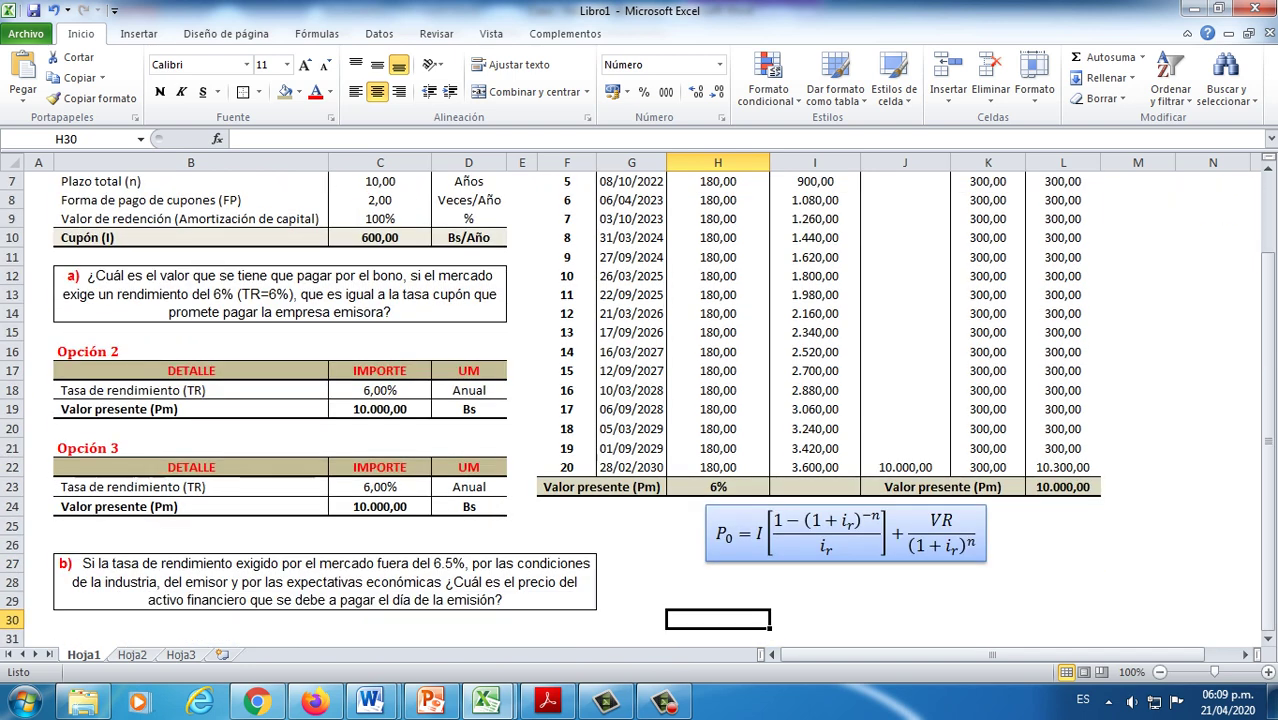
left_click_drag(190, 351, 470, 409)
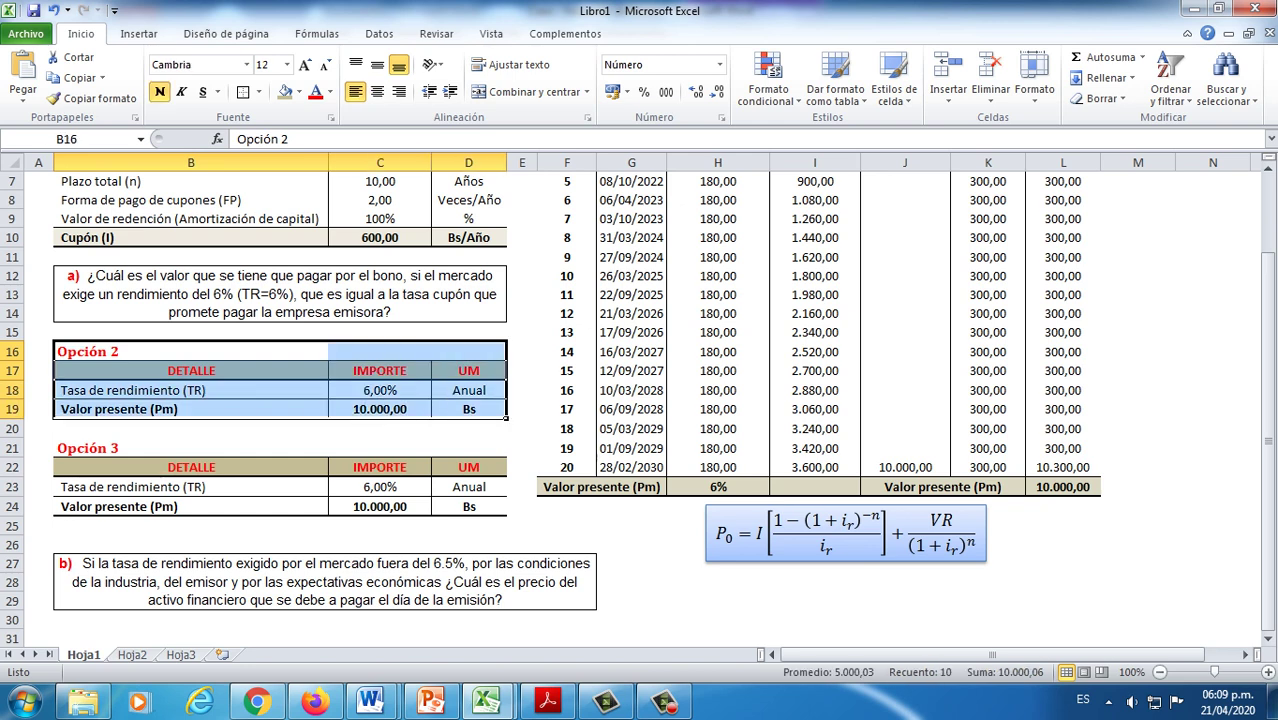
scroll(576, 400, "up", 2)
scroll(640, 400, "down", 3)
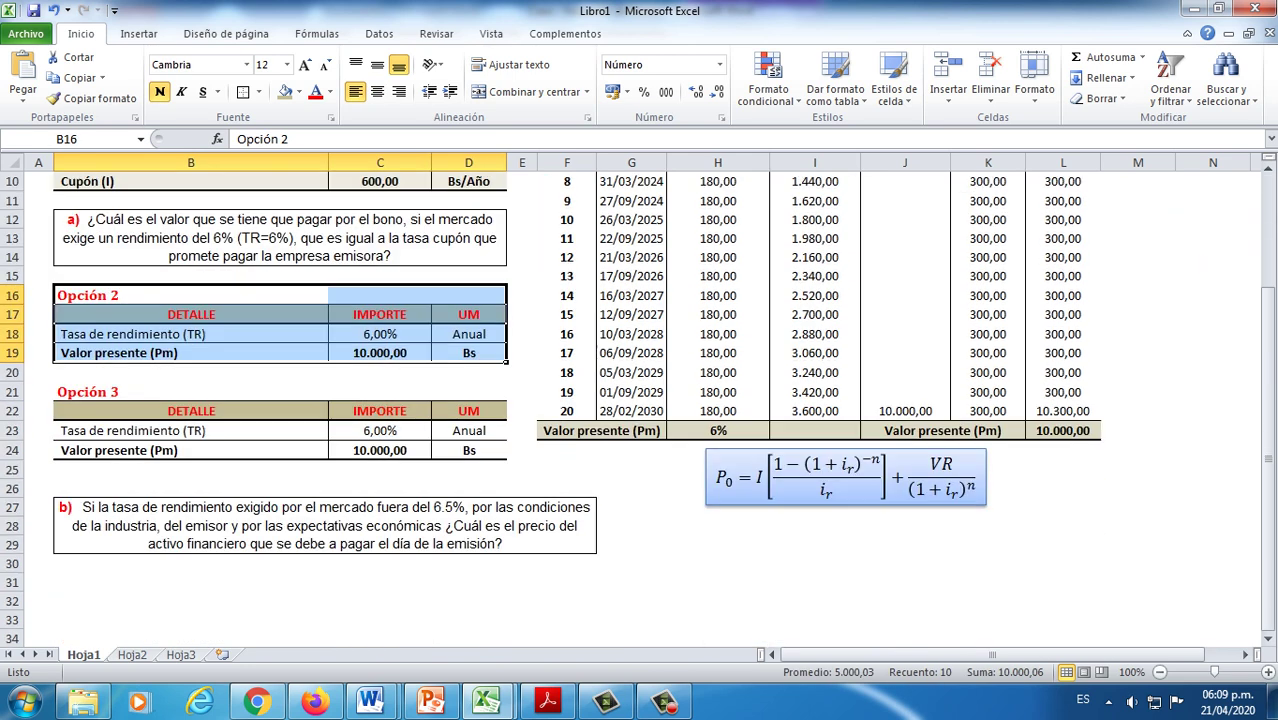
scroll(576, 400, "up", 3)
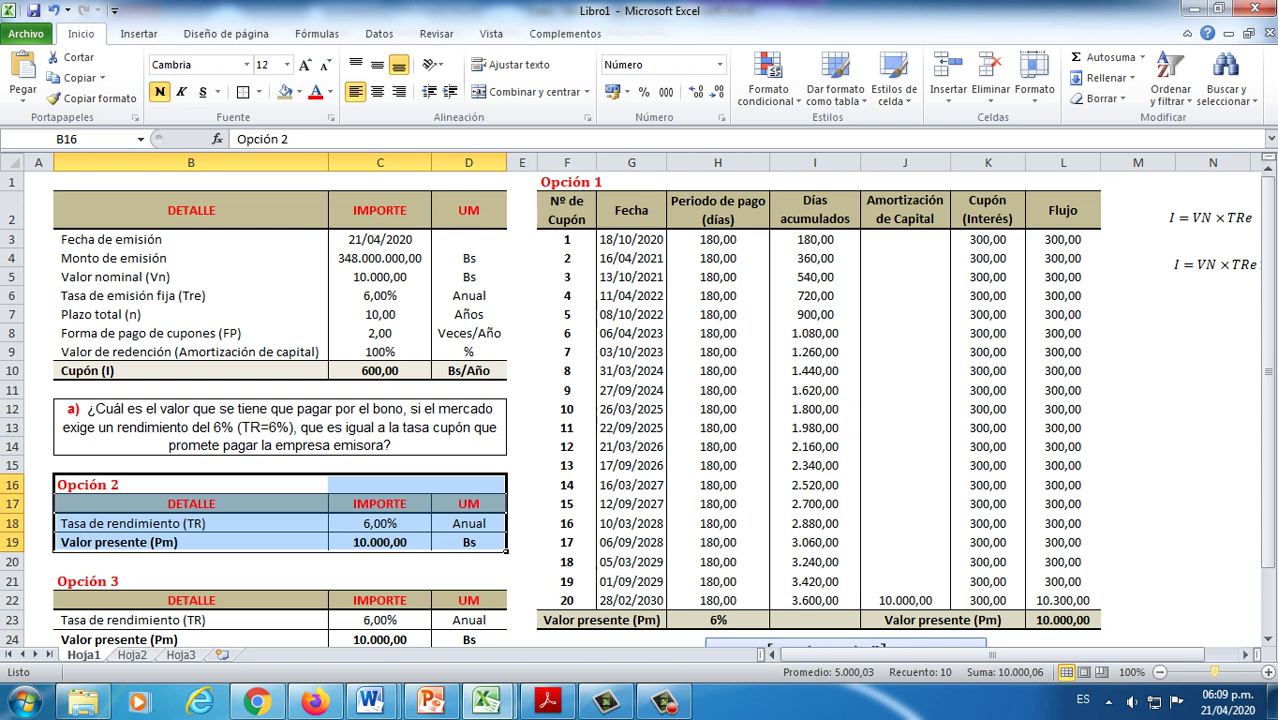
double_click(1063, 620)
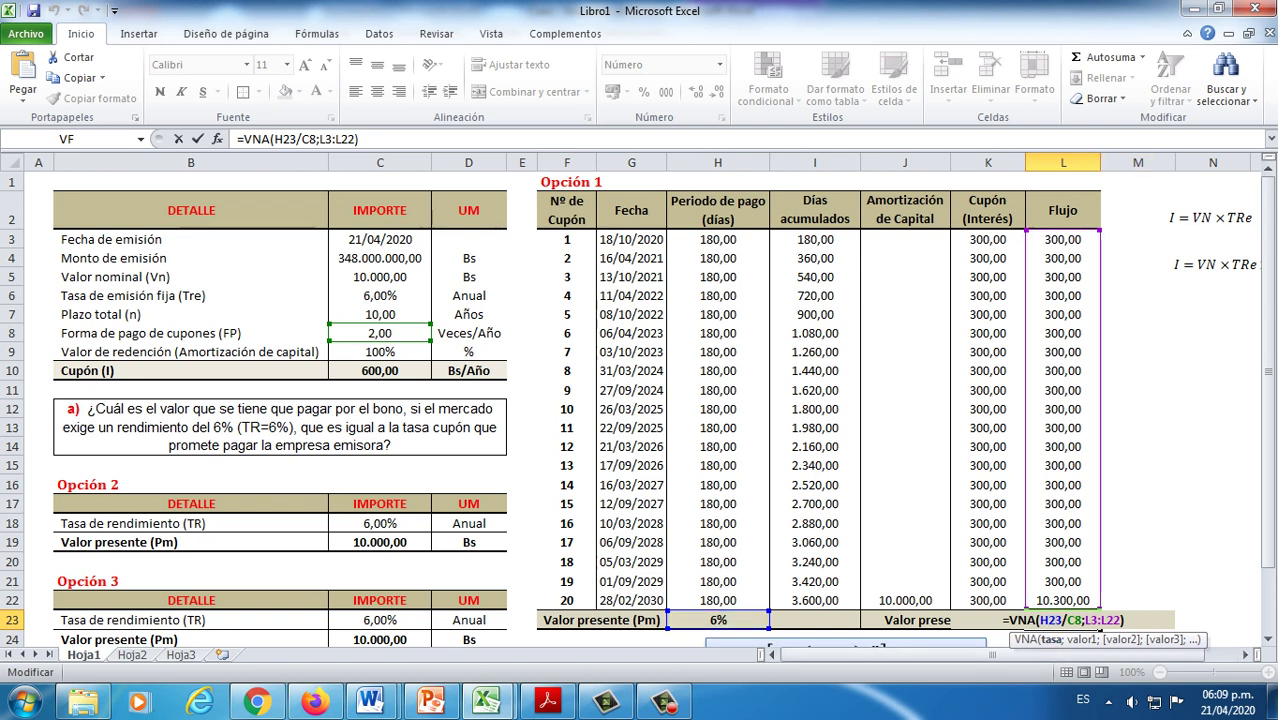
key("Return")
left_click_drag(567, 210, 1063, 620)
scroll(1063, 620, "down", 2)
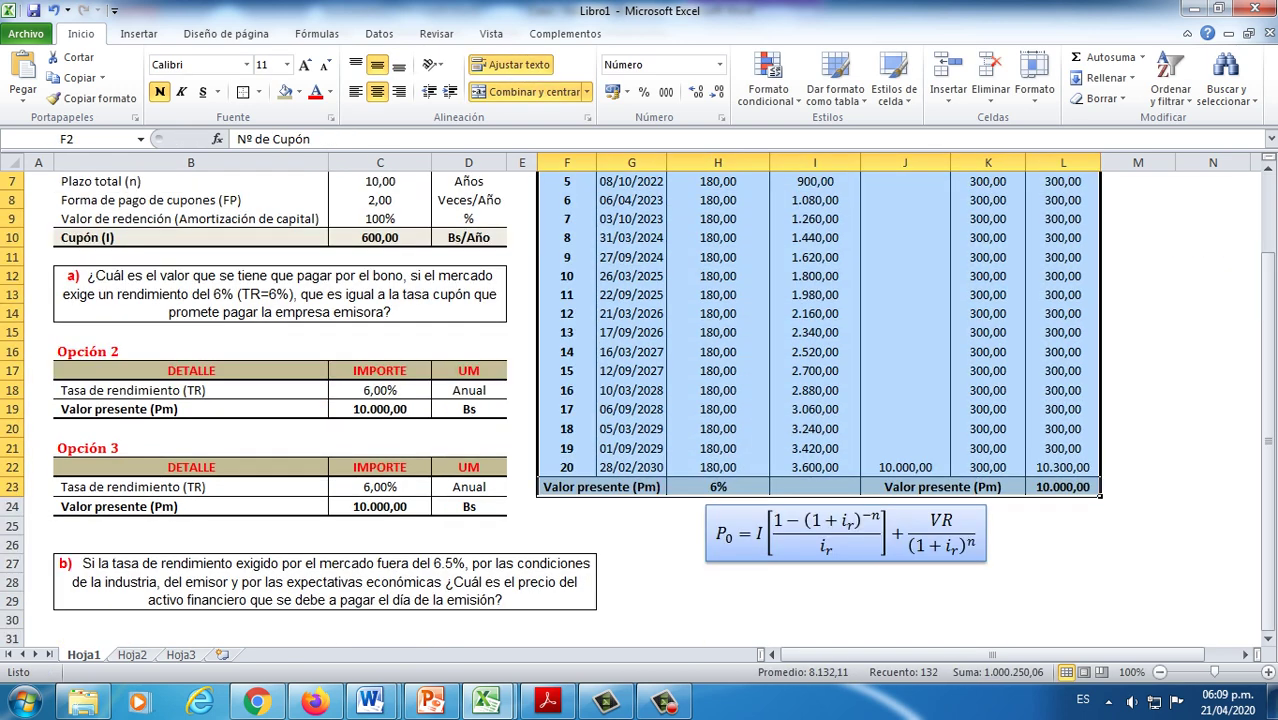
scroll(640, 400, "up", 2)
scroll(640, 400, "down", 3)
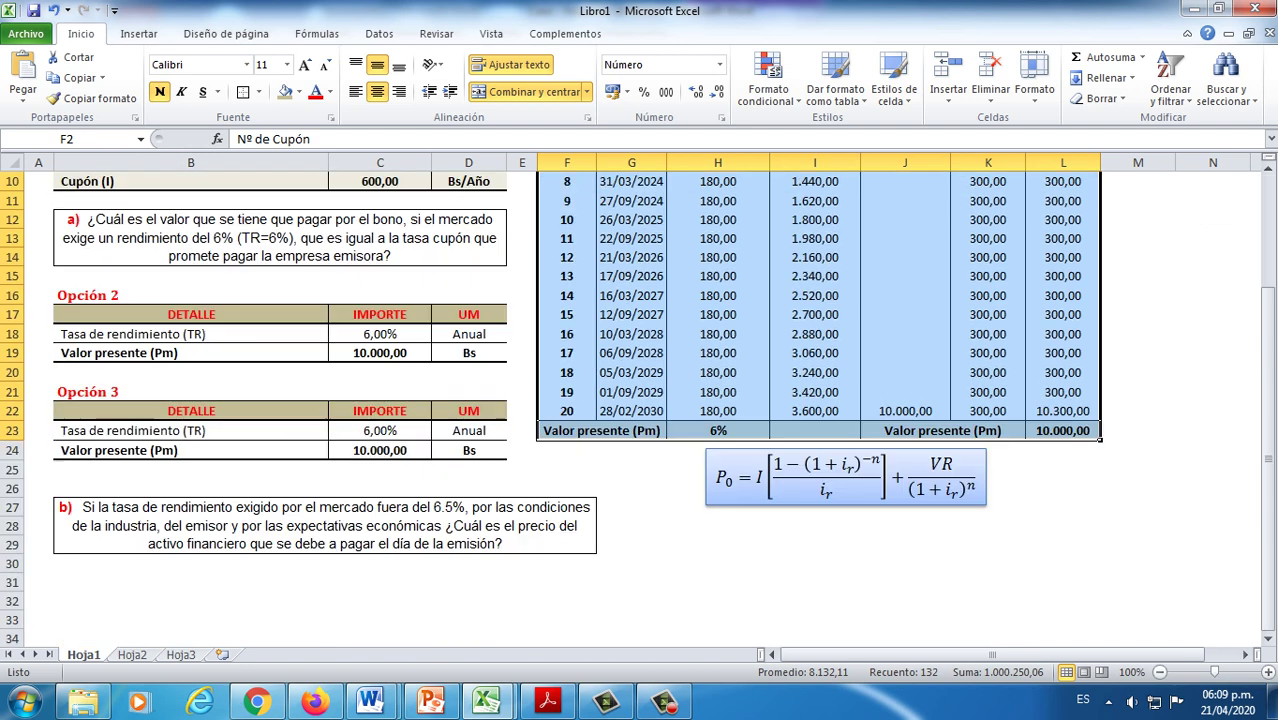
left_click(718, 600)
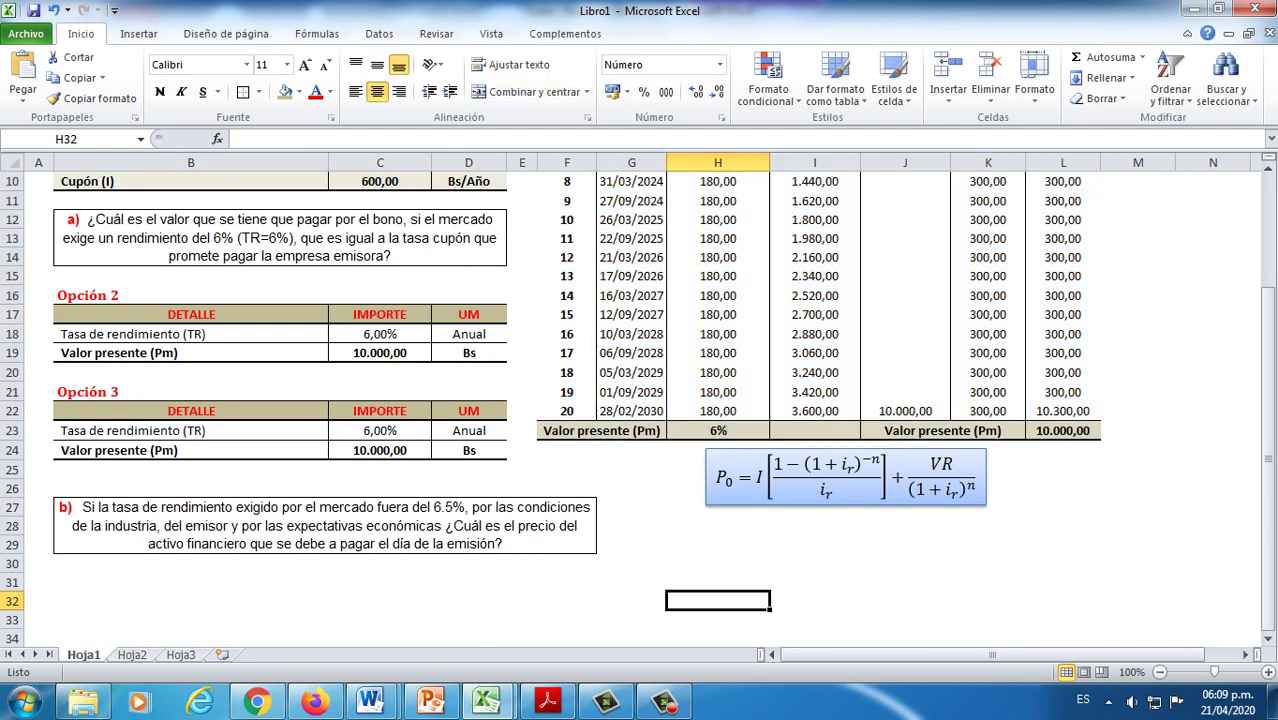
Step: Copy the Opción 2 table B17:D19 to B31 beneath question b) and clear the present value amount in the copy
left_click_drag(190, 314, 506, 358)
key("ctrl+c")
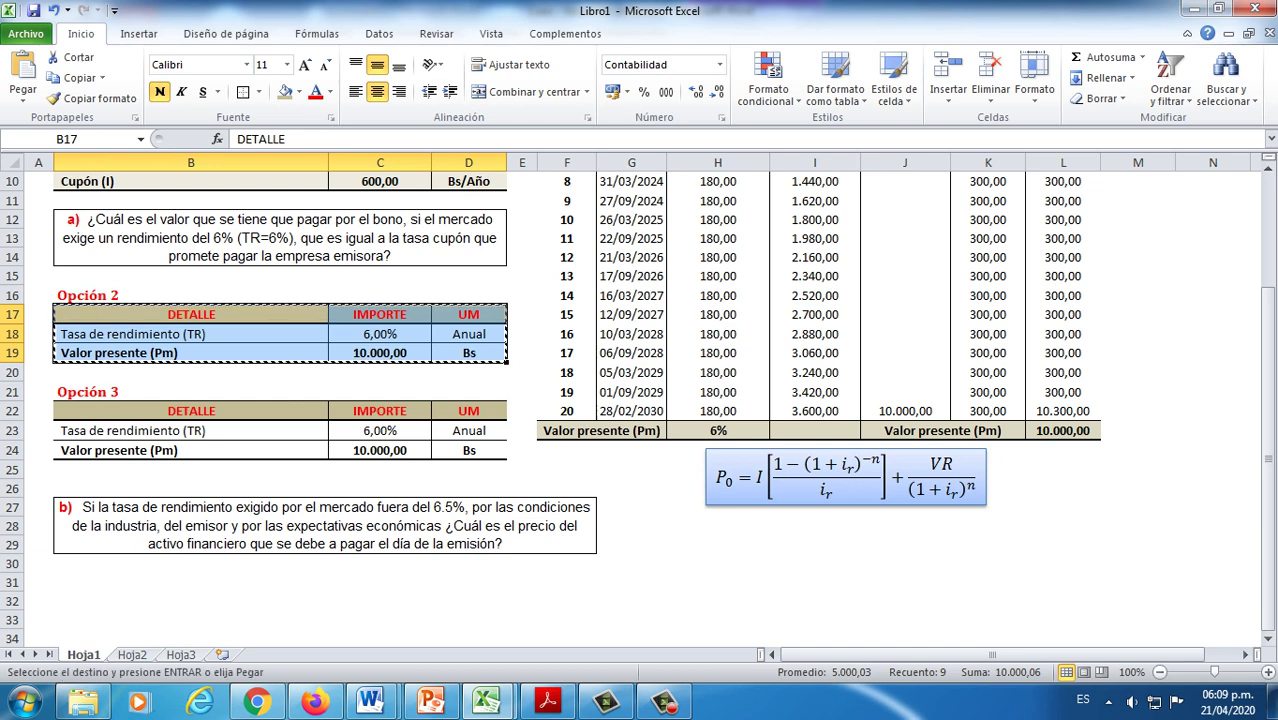
left_click(190, 582)
key("ctrl+v")
scroll(380, 544, "down", 3)
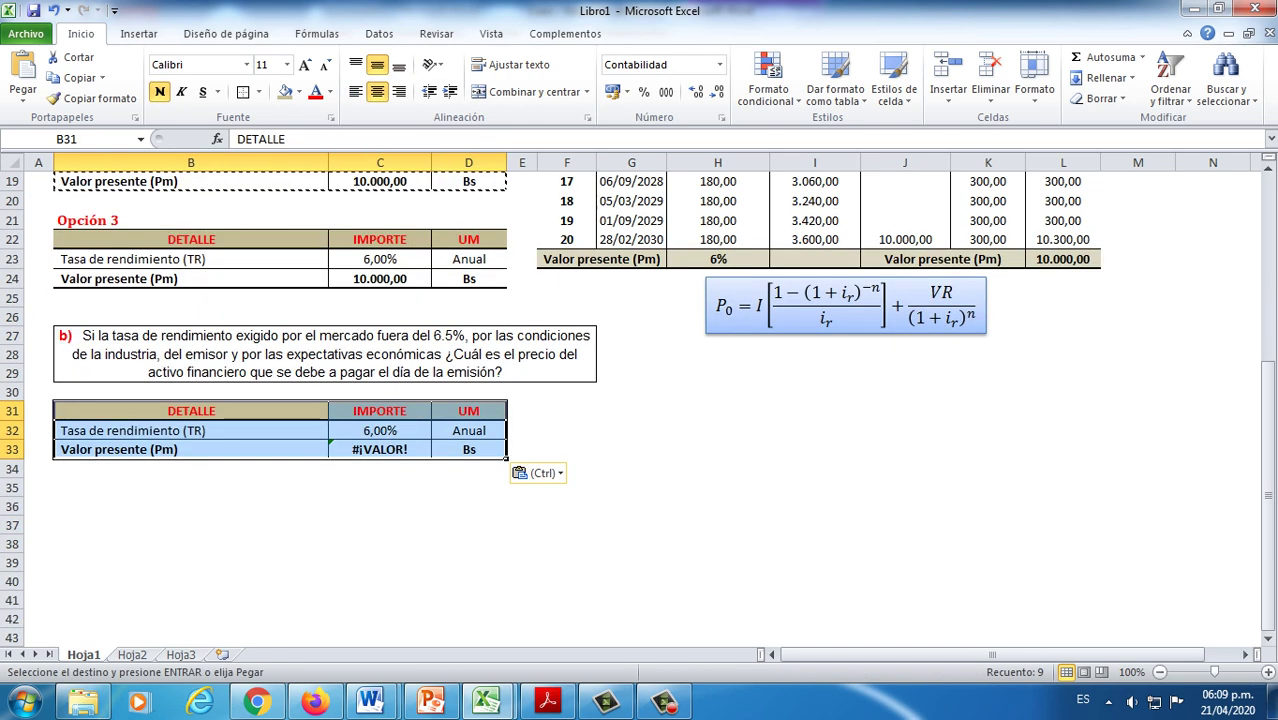
left_click(380, 544)
left_click(380, 450)
key("Delete")
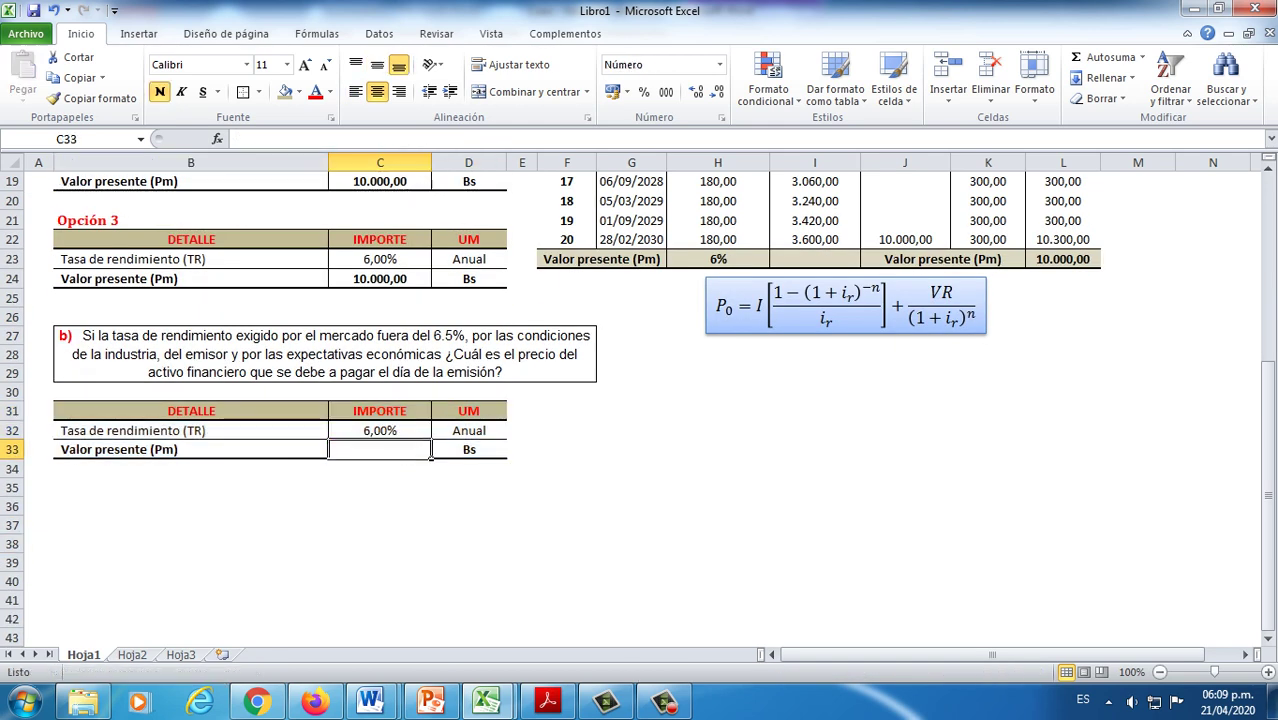
Step: Set the Tasa de rendimiento (TR) in the question b) table to 6,5%
left_click(567, 525)
scroll(640, 400, "up", 1)
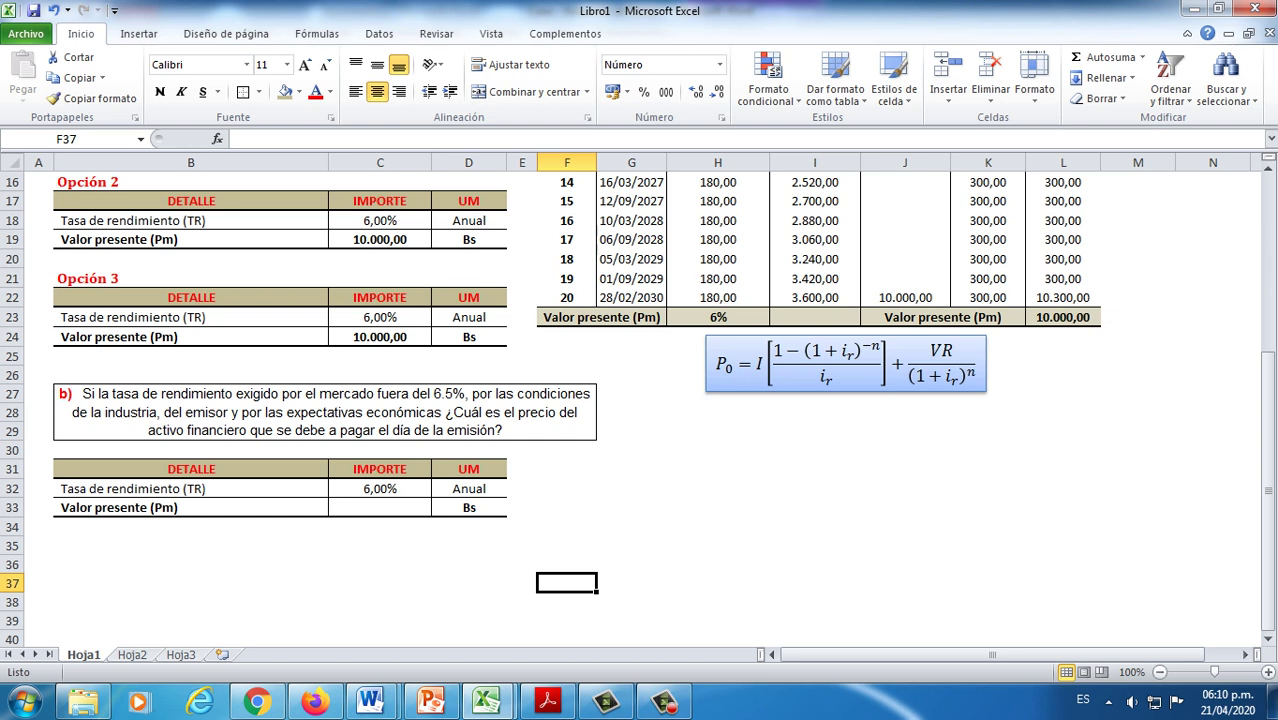
left_click(426, 493)
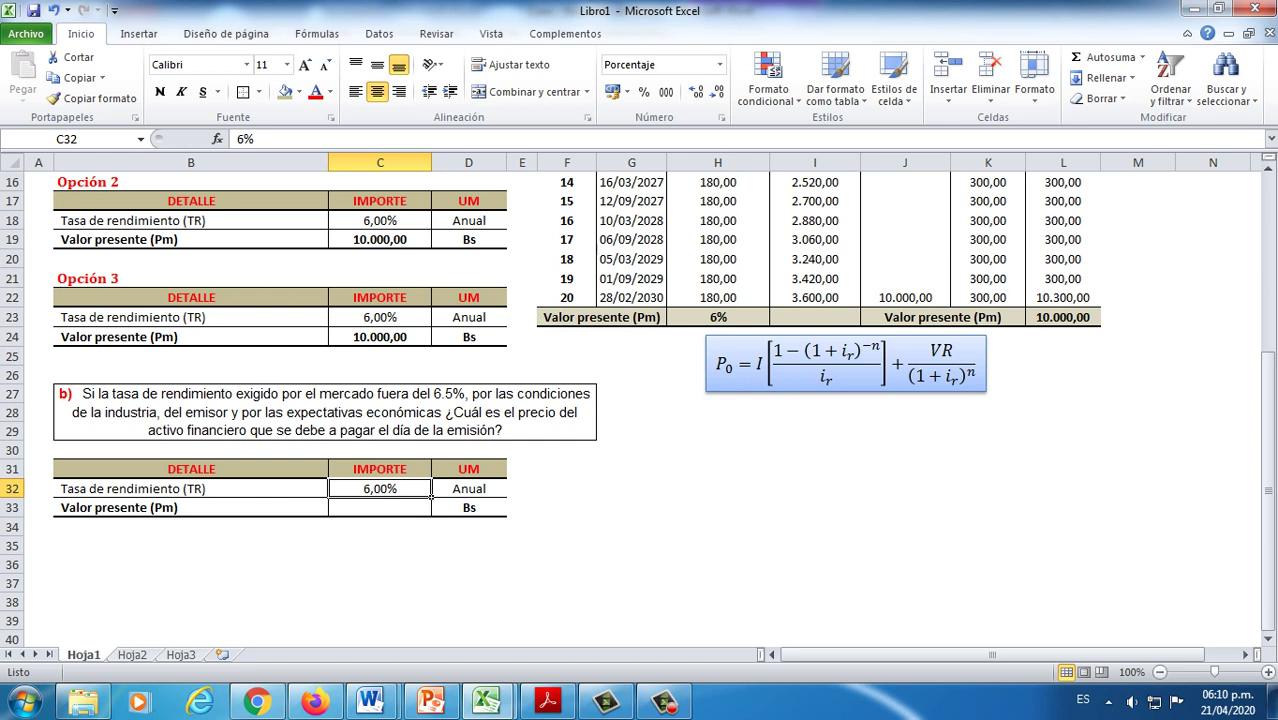
type("6,5")
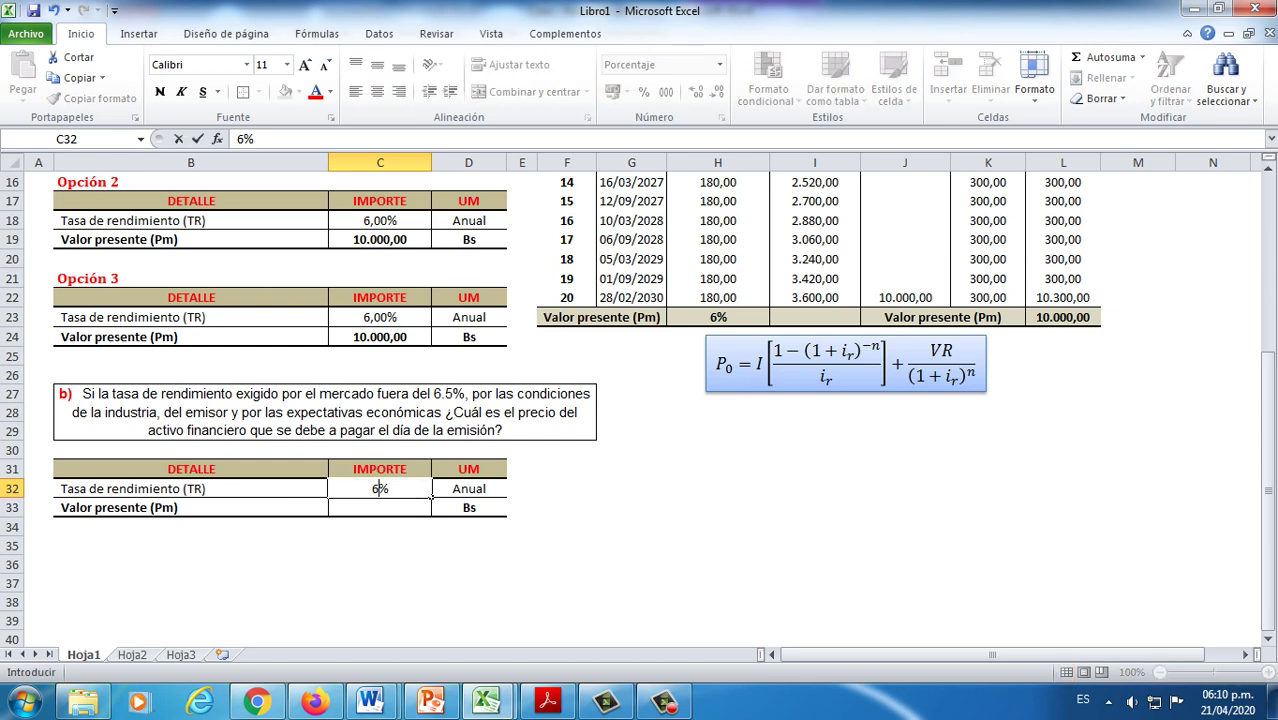
key("Return")
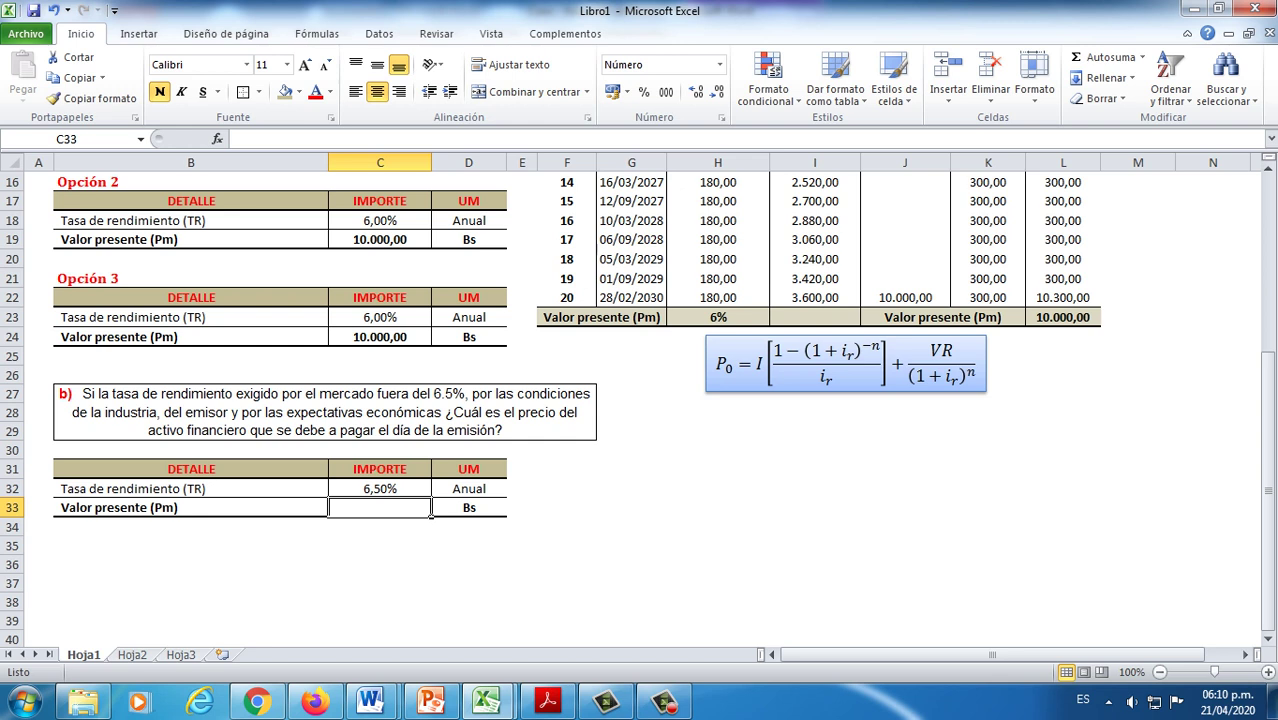
Step: Examine the coupon amounts in K3:K22 and the cash flows in L3:L22 of the schedule
left_click(379, 545)
left_click(379, 508)
scroll(640, 400, "up", 5)
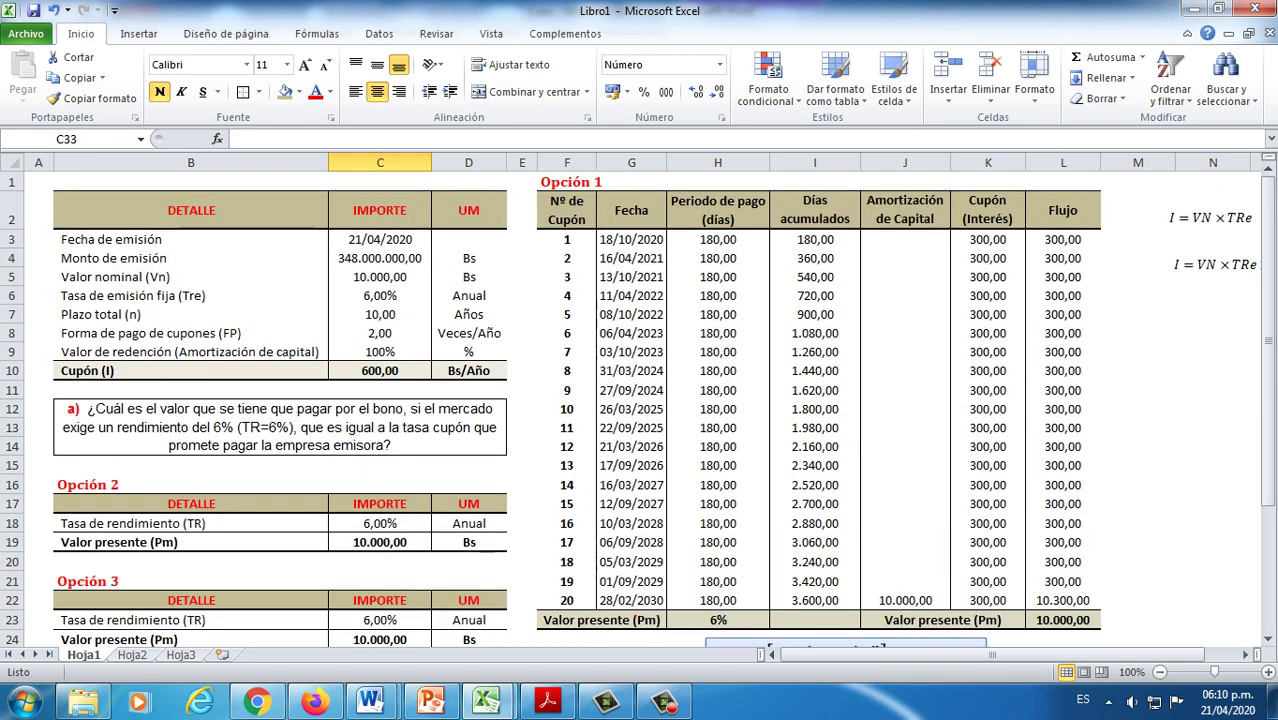
left_click_drag(988, 239, 988, 600)
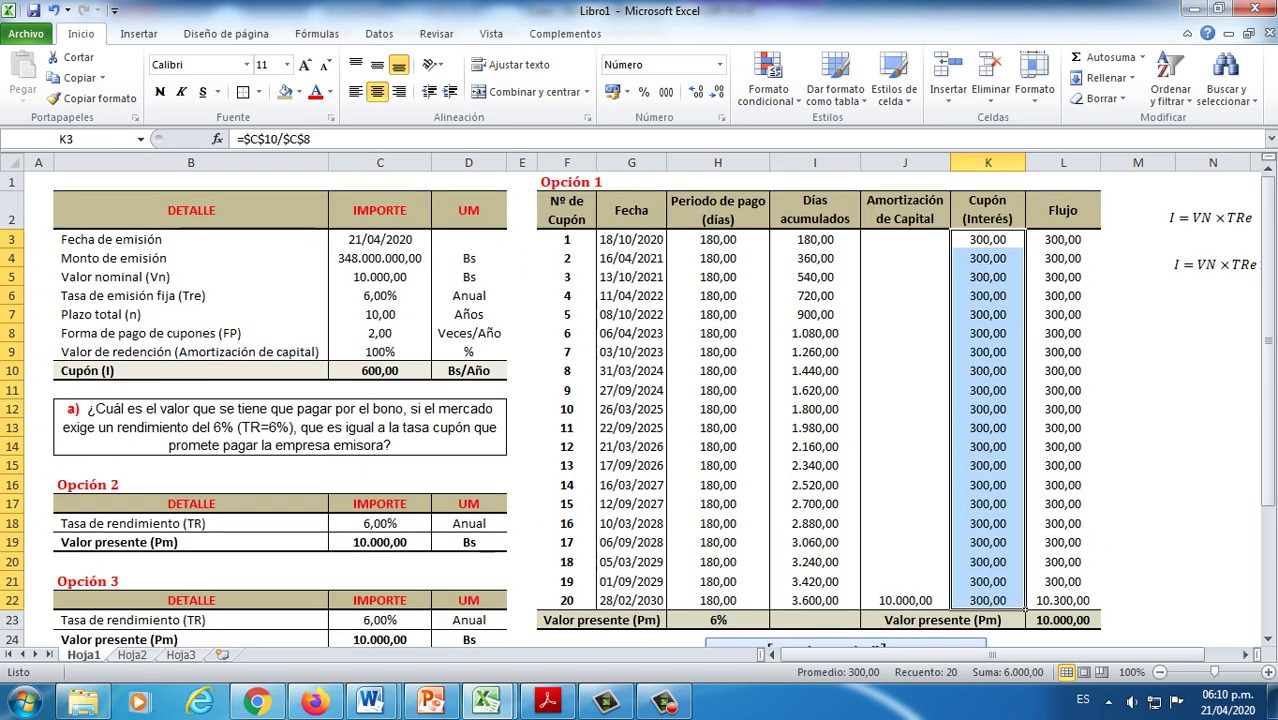
left_click_drag(1063, 239, 1063, 600)
scroll(640, 400, "down", 6)
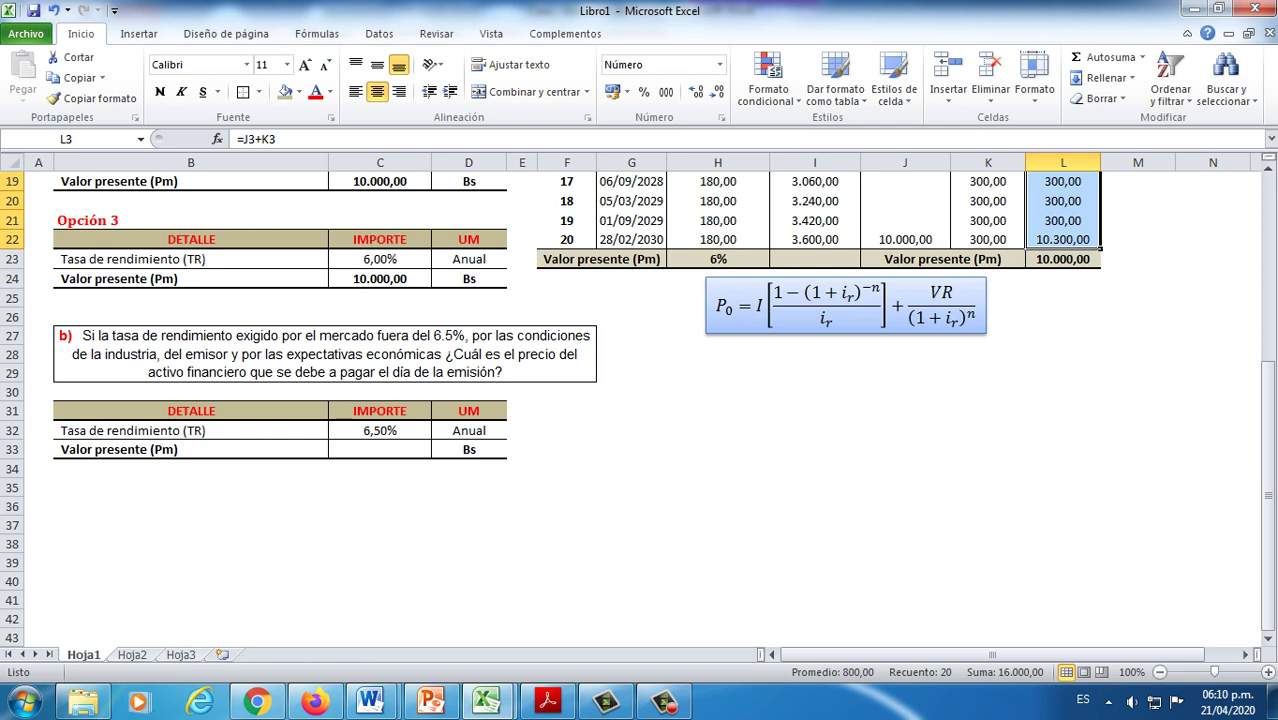
Step: Start a VA formula in C33 with the periodic rate C32/C8 as its first argument
left_click(431, 451)
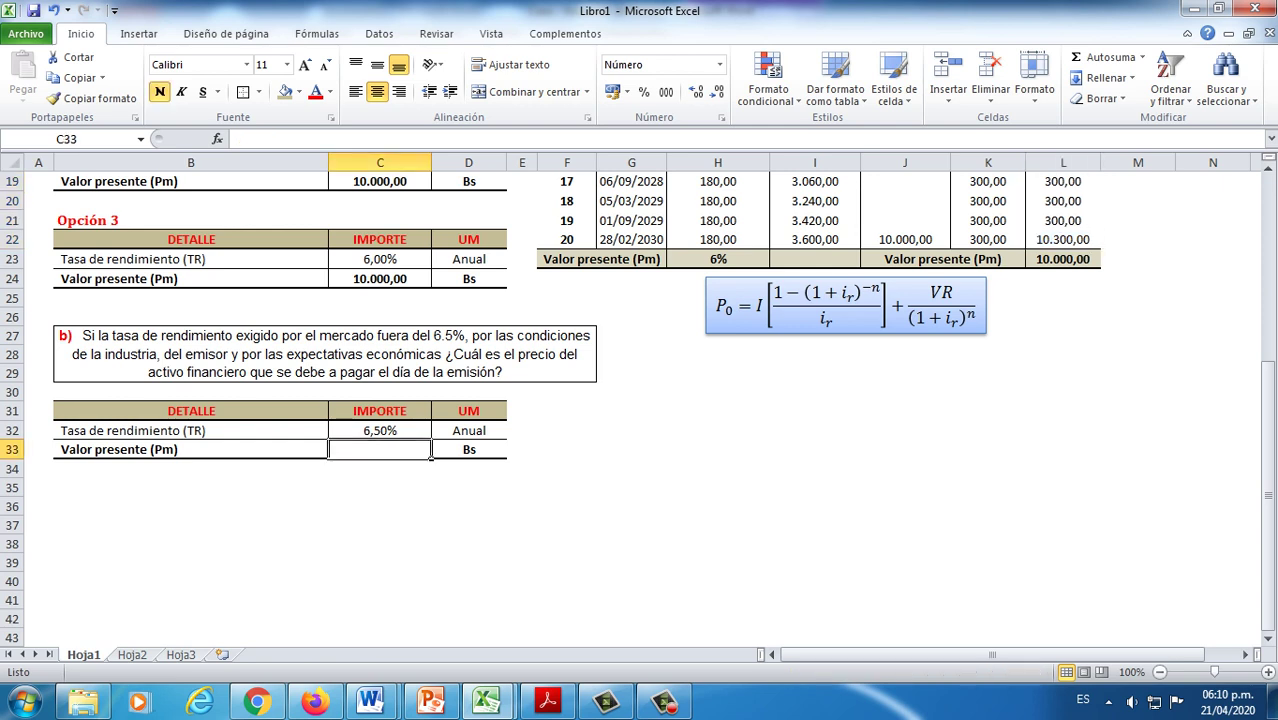
type("=va")
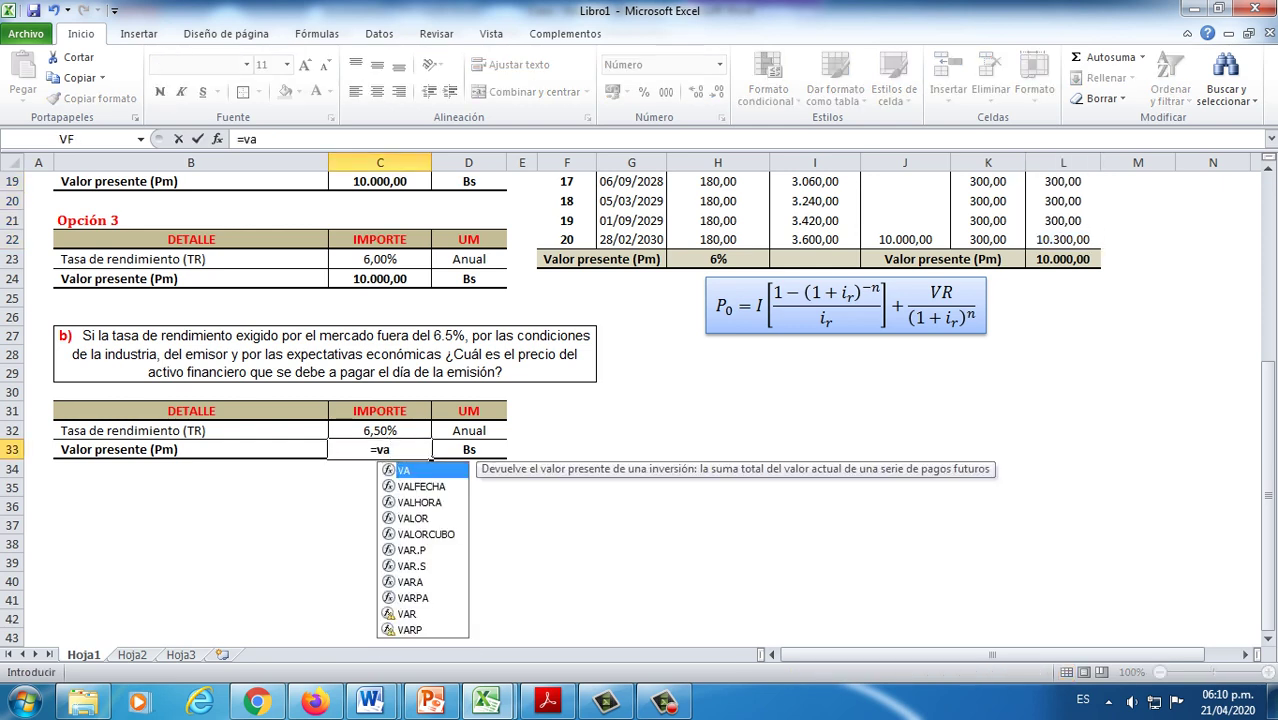
key("Tab")
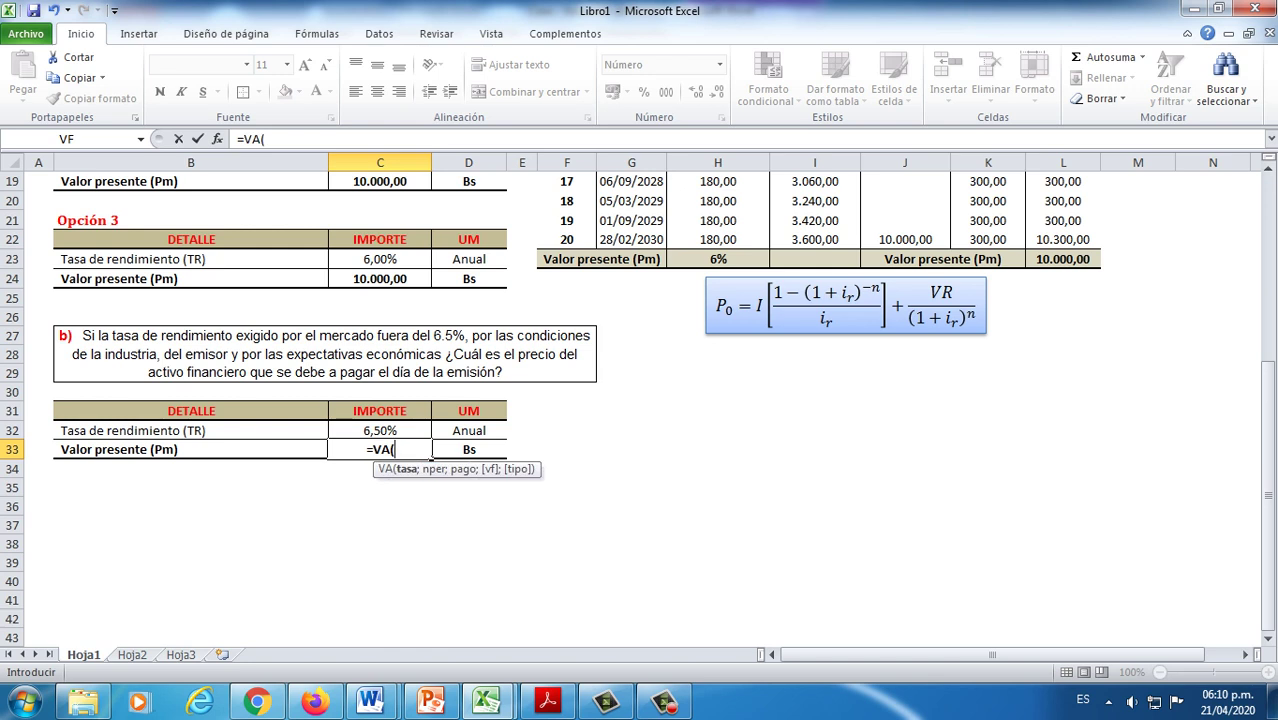
key("Up")
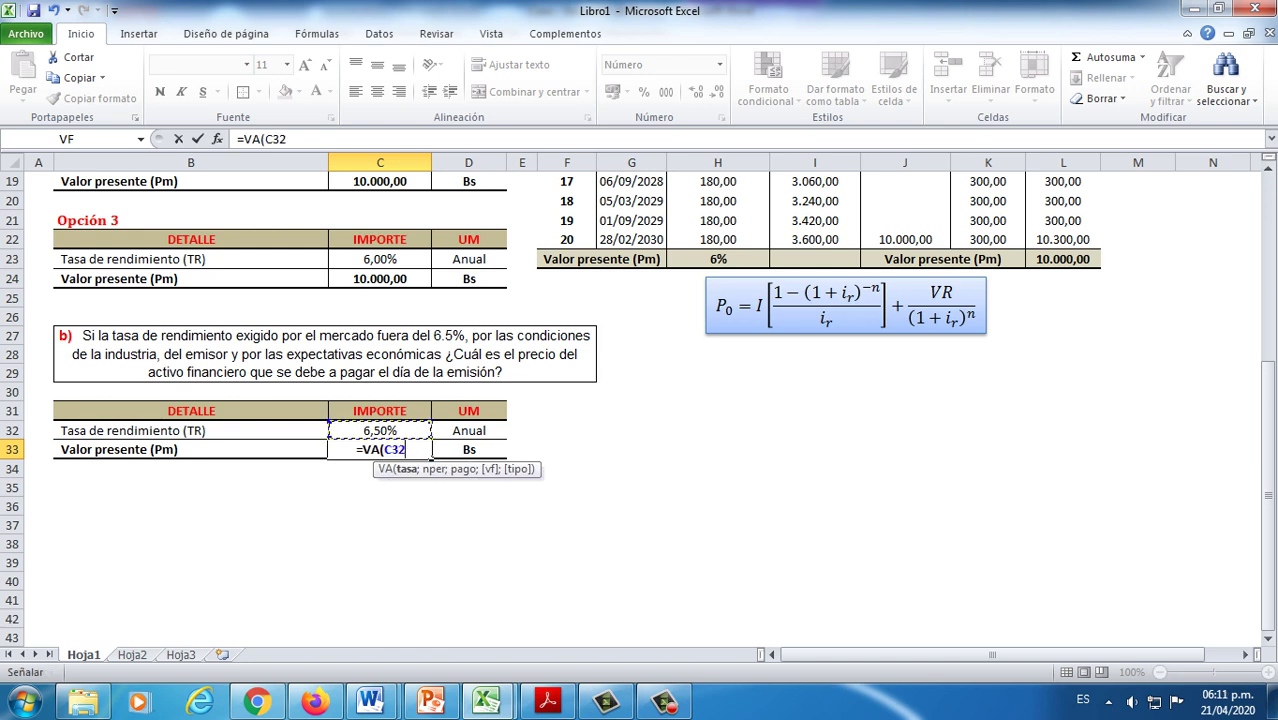
type("/")
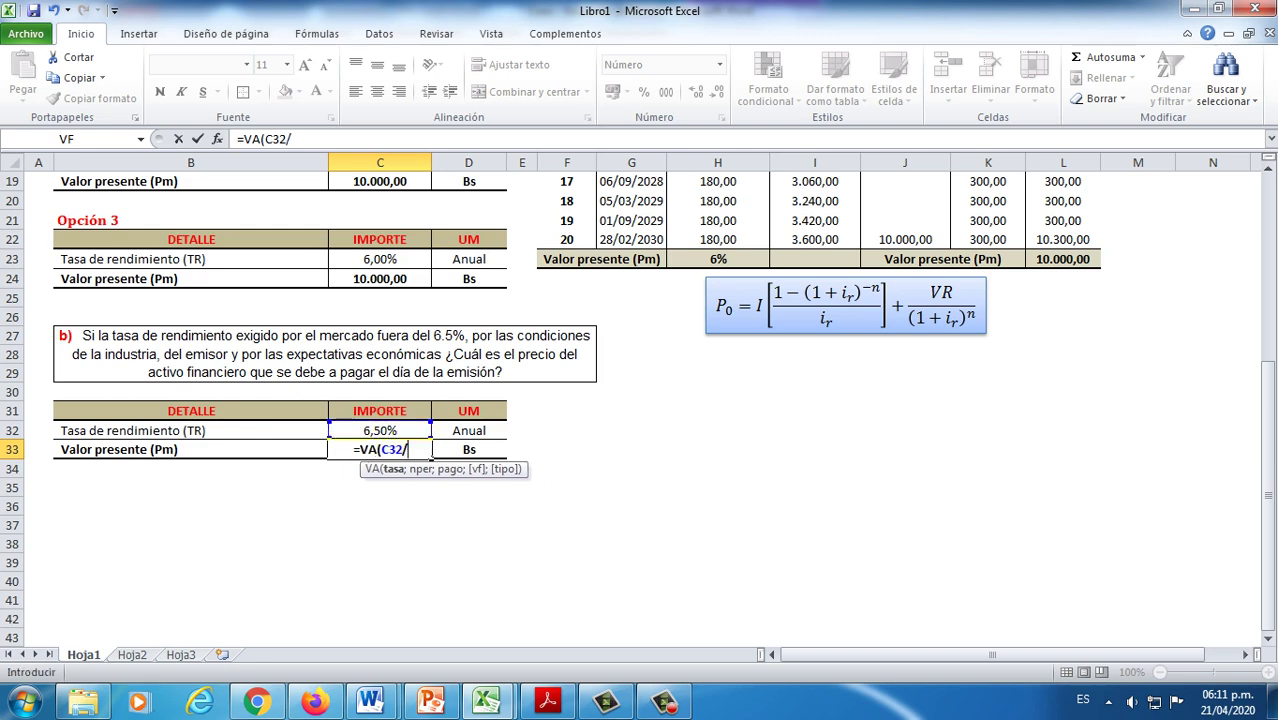
scroll(576, 400, "up", 6)
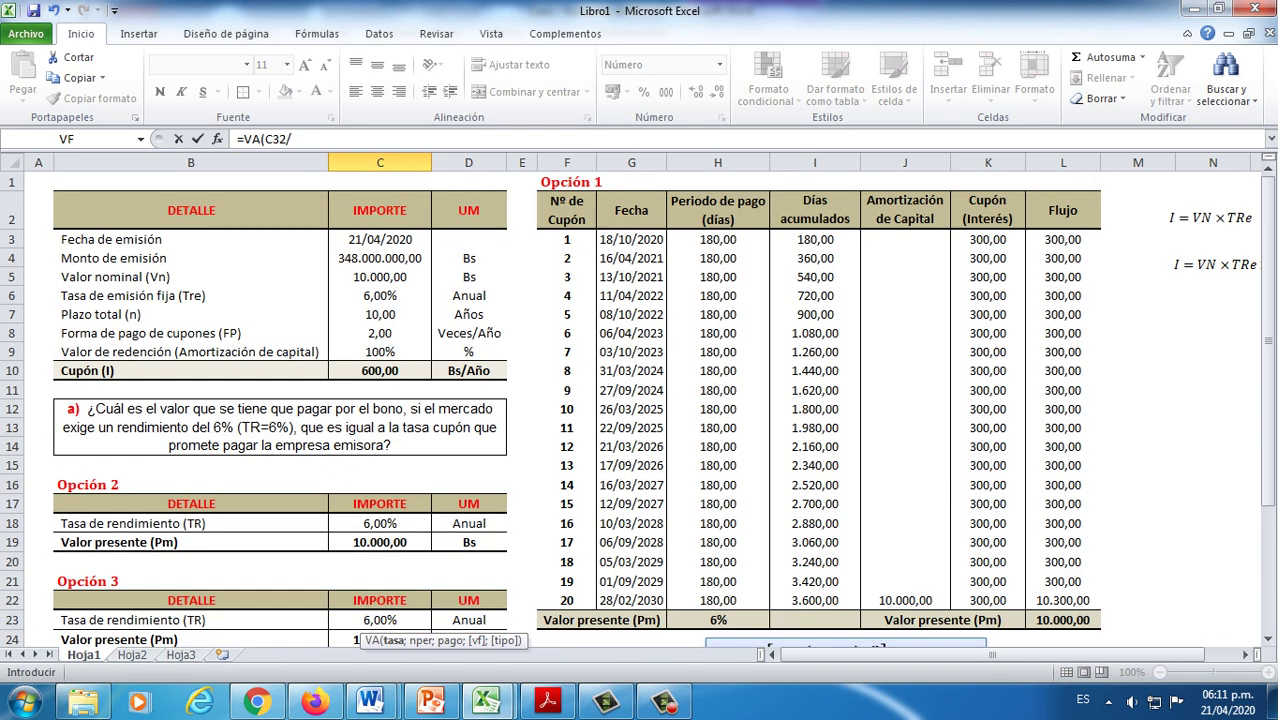
left_click(380, 333)
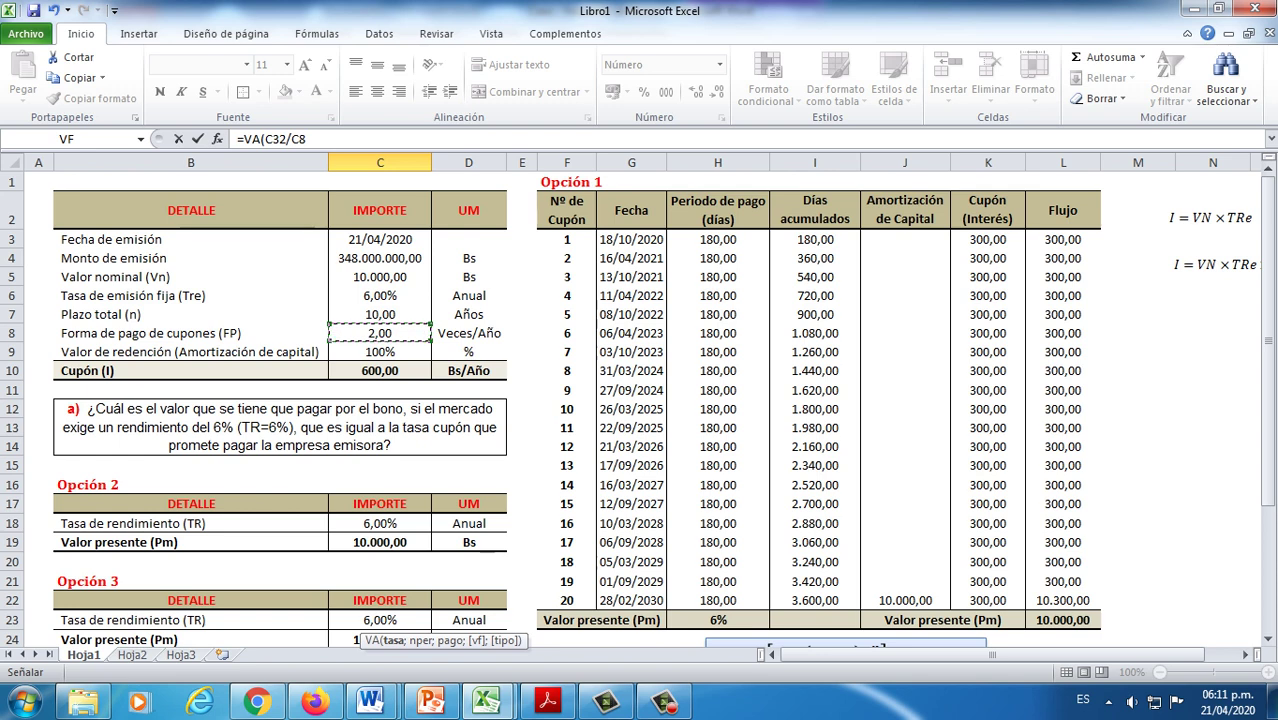
type(";")
Step: Enter the number of periods in the VA formula as the term times the coupon frequency, C7*C8
scroll(576, 400, "down", 2)
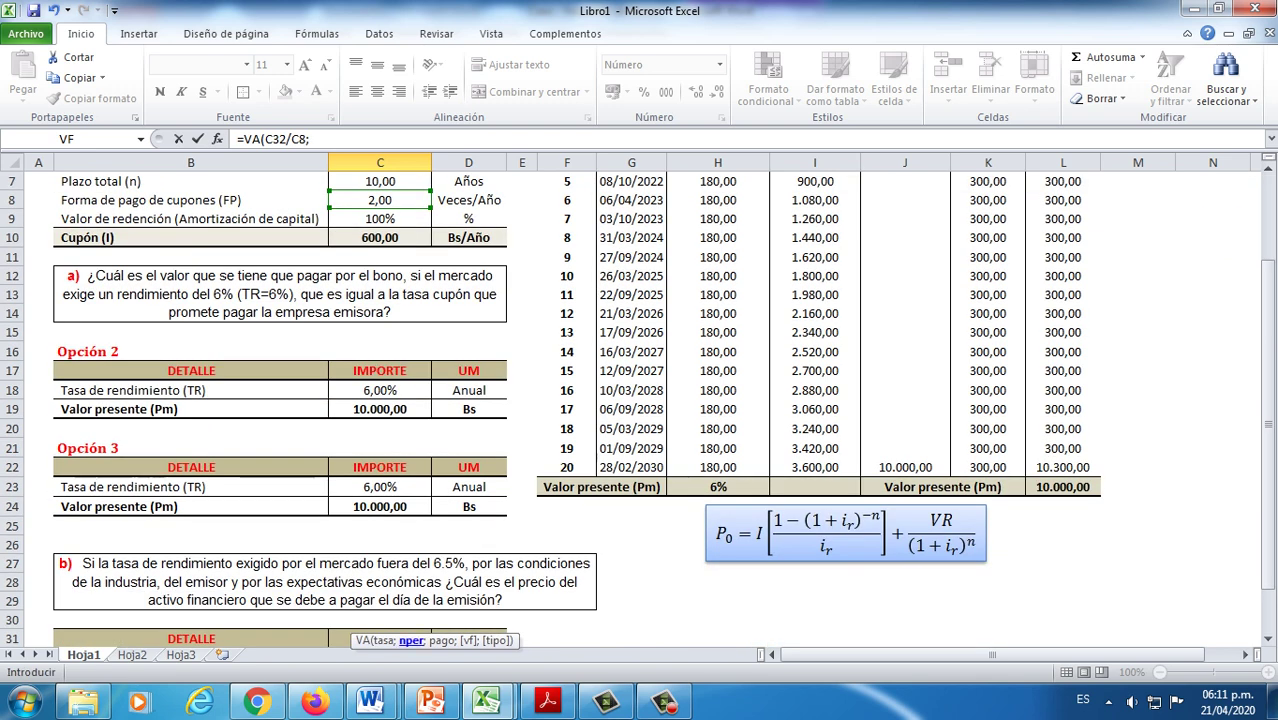
scroll(637, 411, "up", 1)
key("Up")
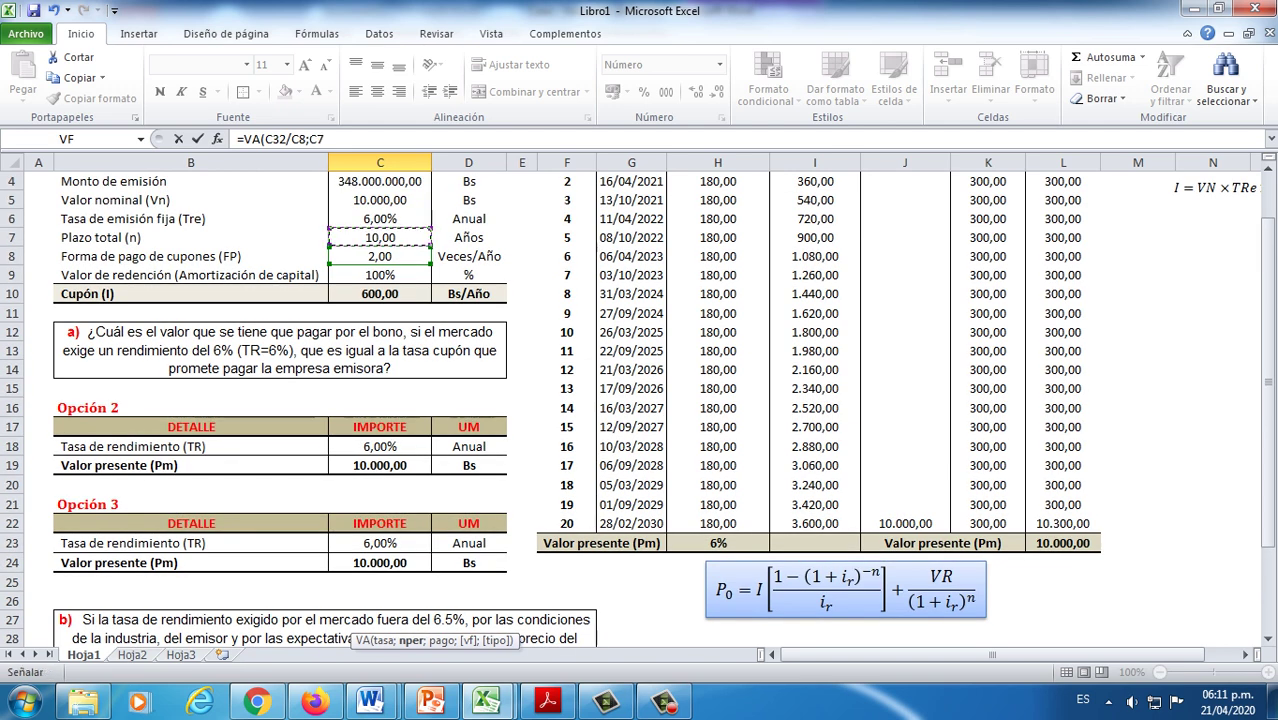
type("*")
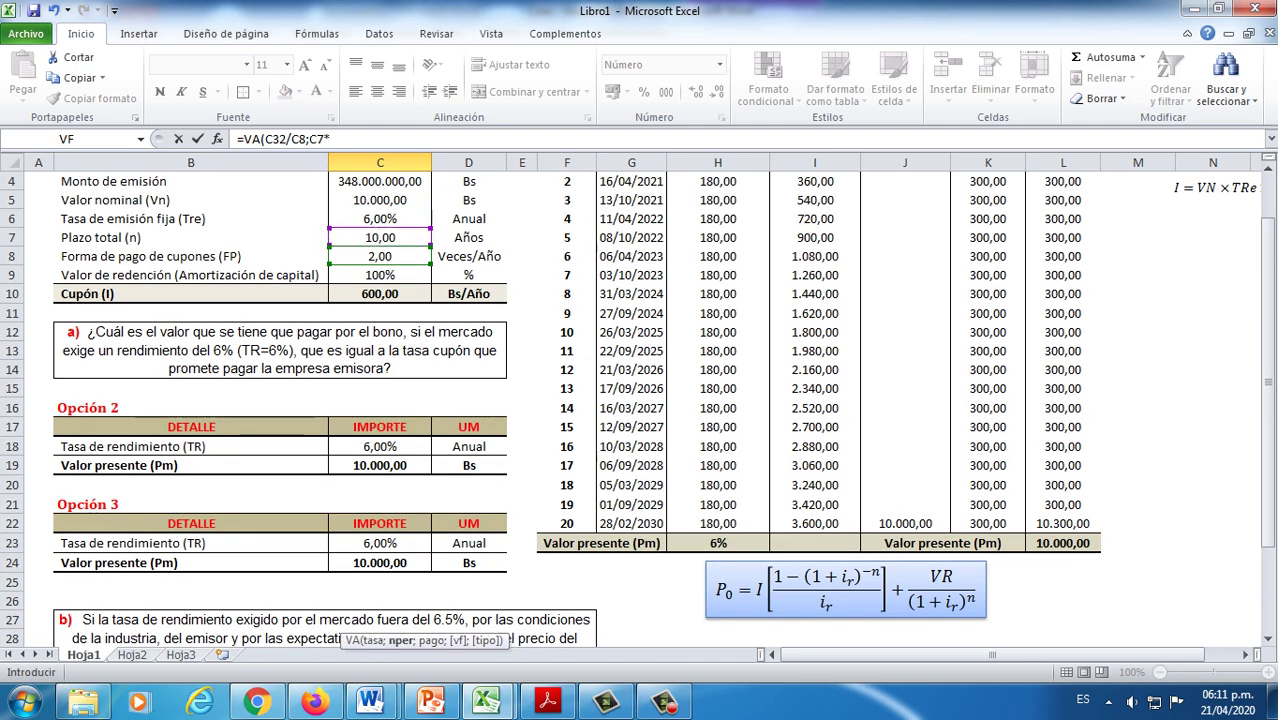
key("Up")
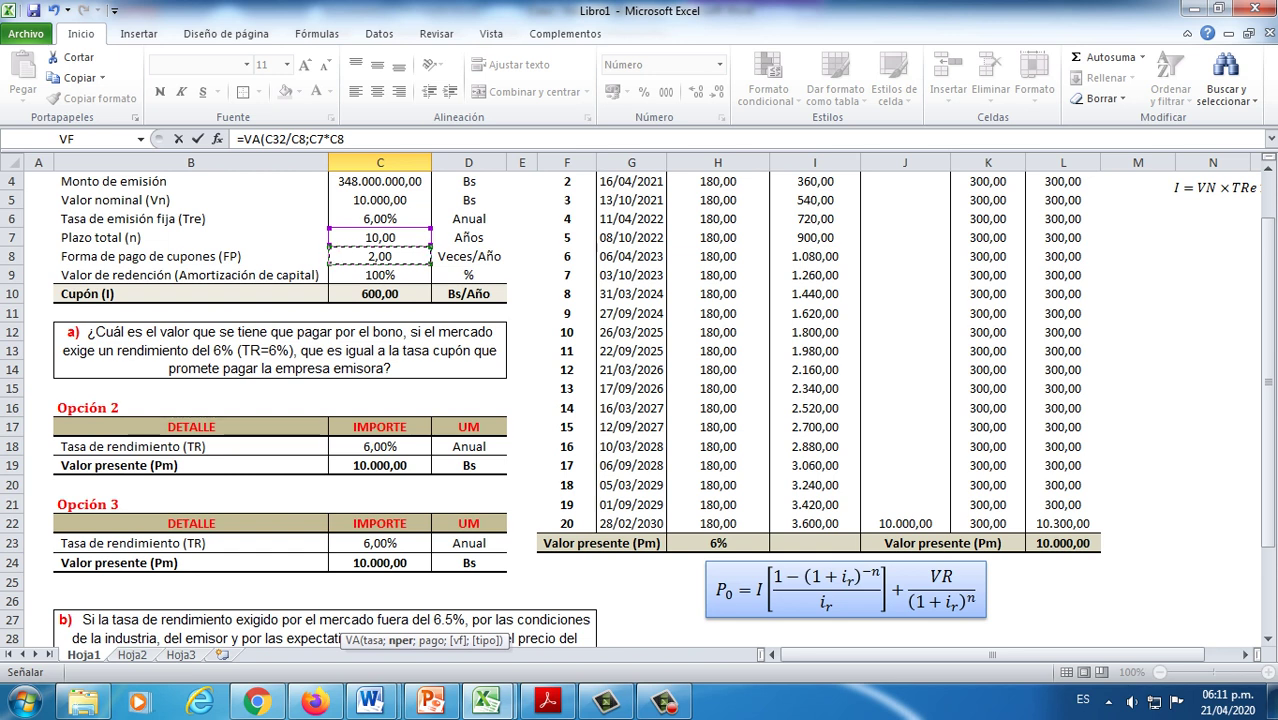
type(";")
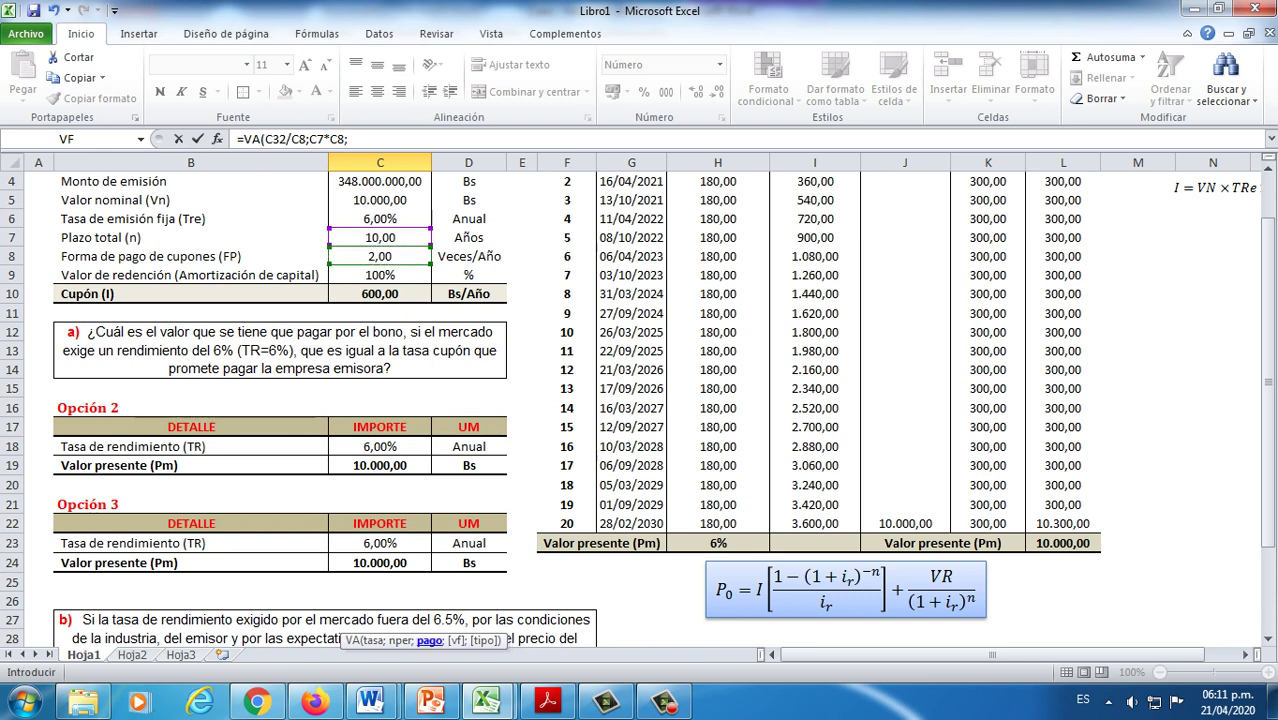
Step: Enter the VA formula's payment argument as the negative annual coupon divided by the coupon frequency, -C10/C8
scroll(640, 410, "down", 1)
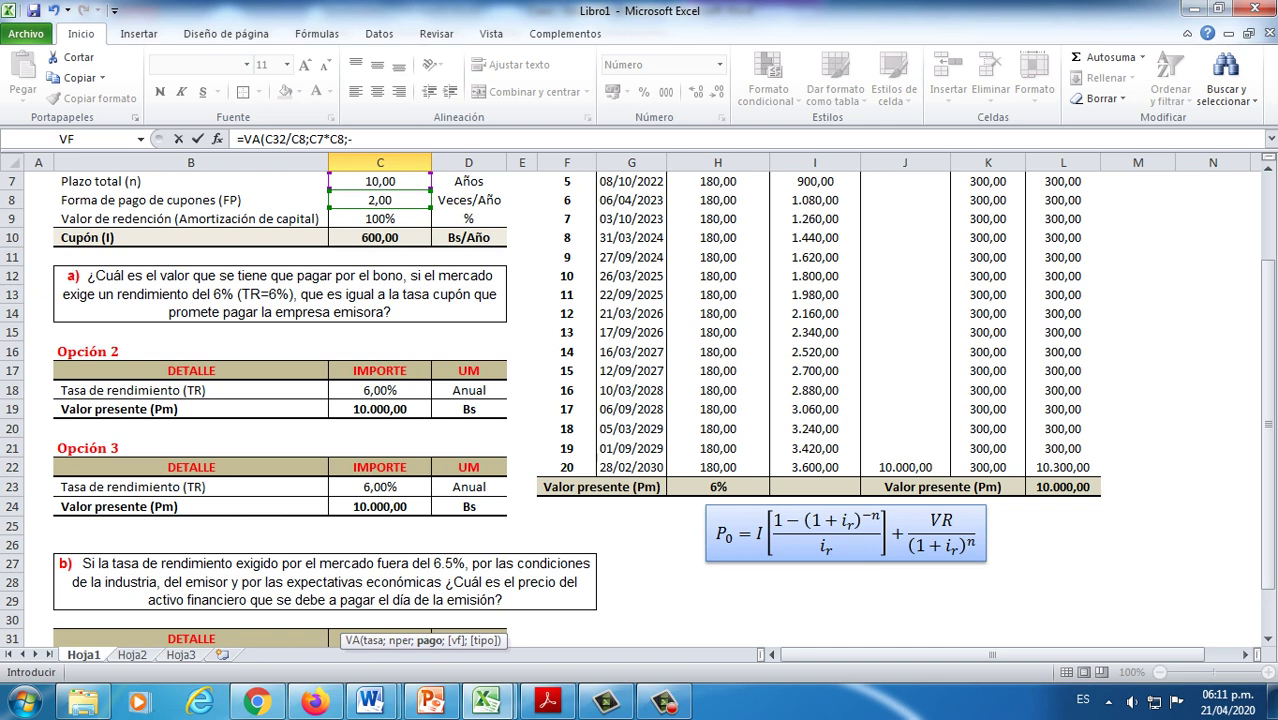
scroll(640, 410, "down", 1)
scroll(640, 410, "up", 1)
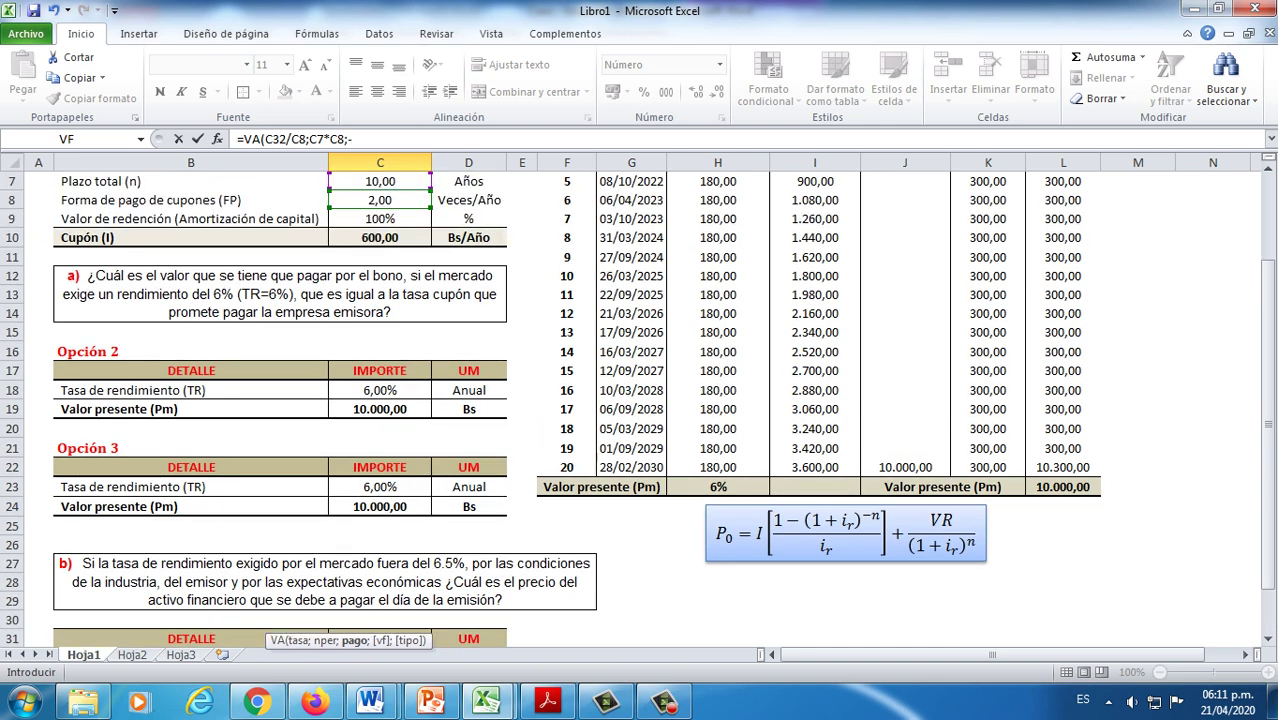
type("-")
left_click(380, 237)
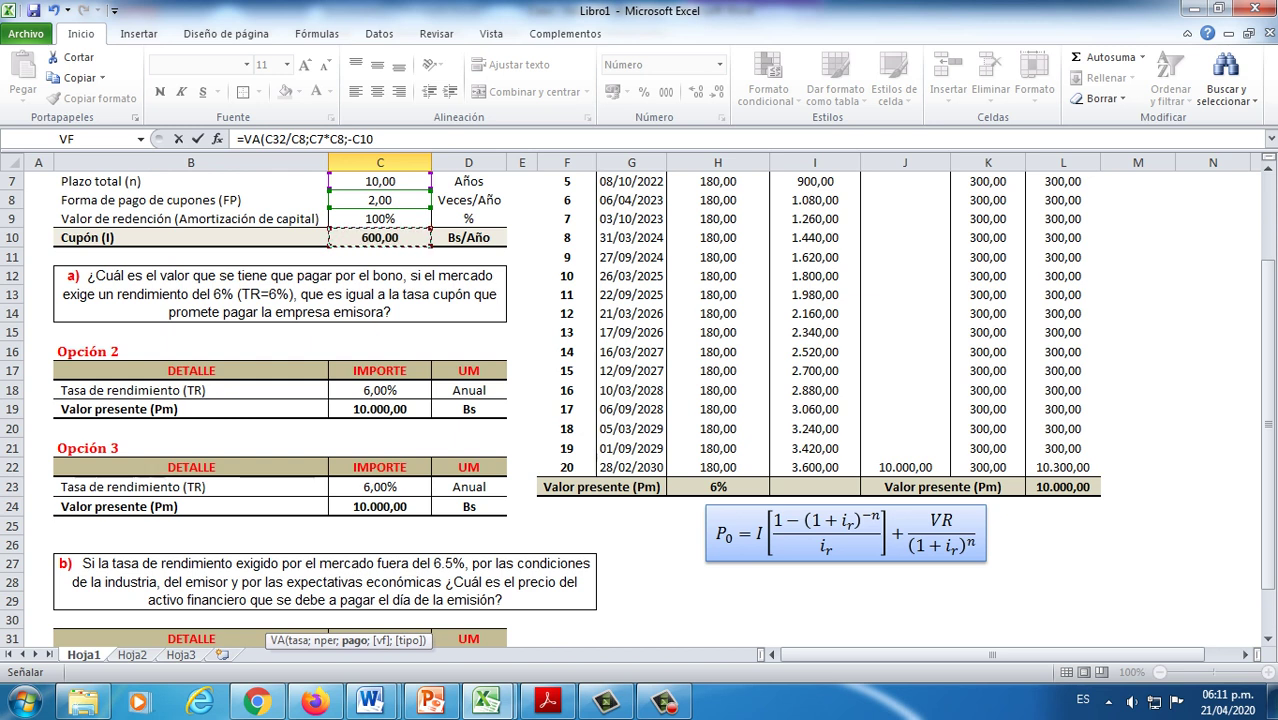
type("/")
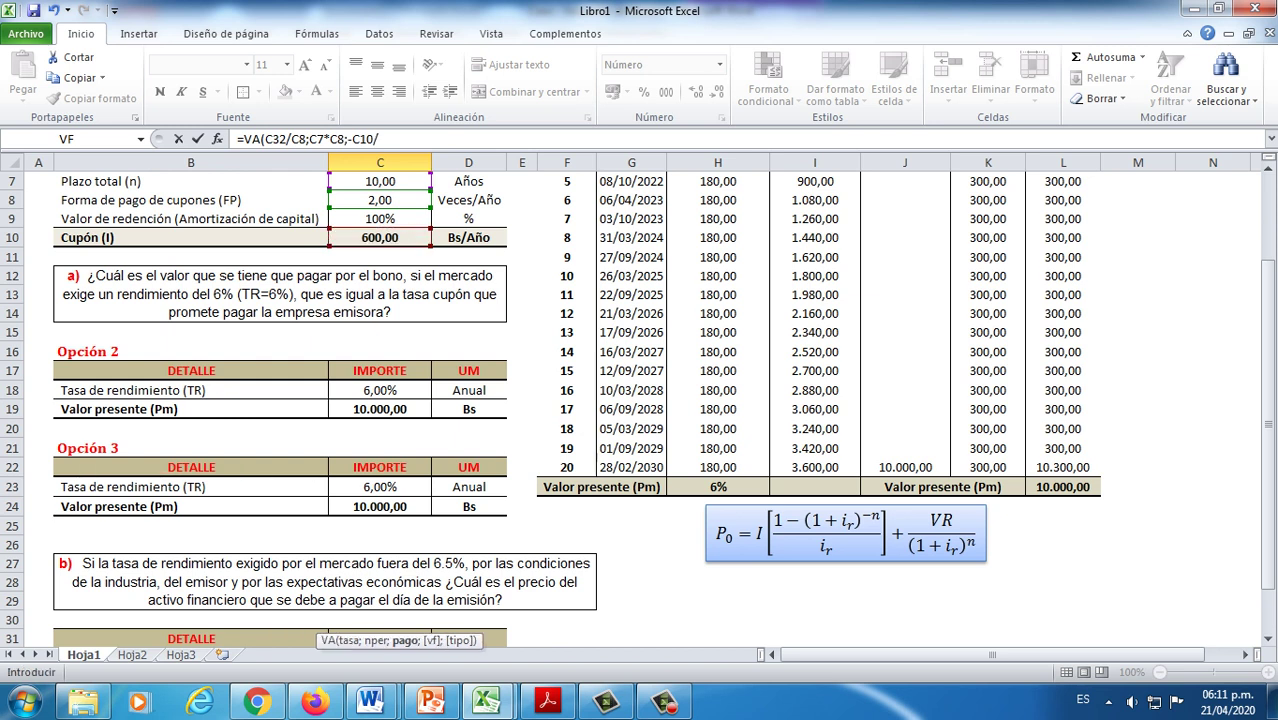
left_click(380, 199)
type(";")
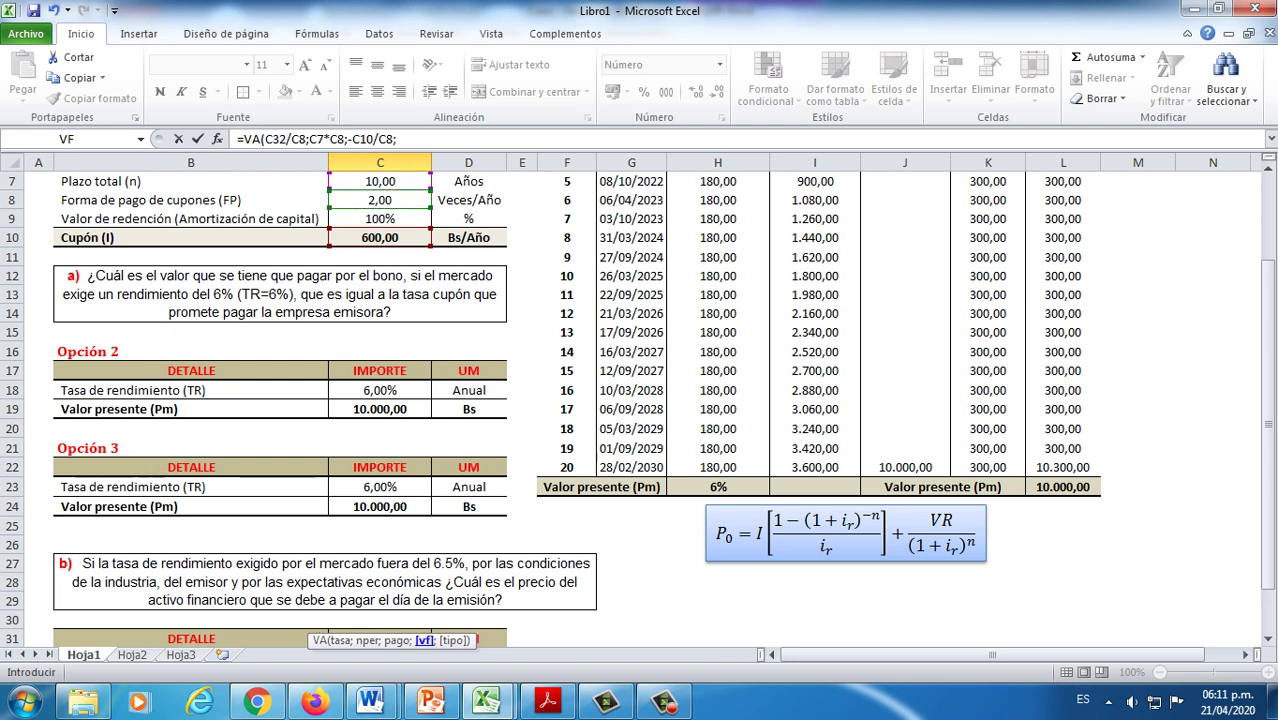
Step: Use the nominal value C5 as the VA formula's future value argument and complete the formula in C33
scroll(637, 409, "up", 1)
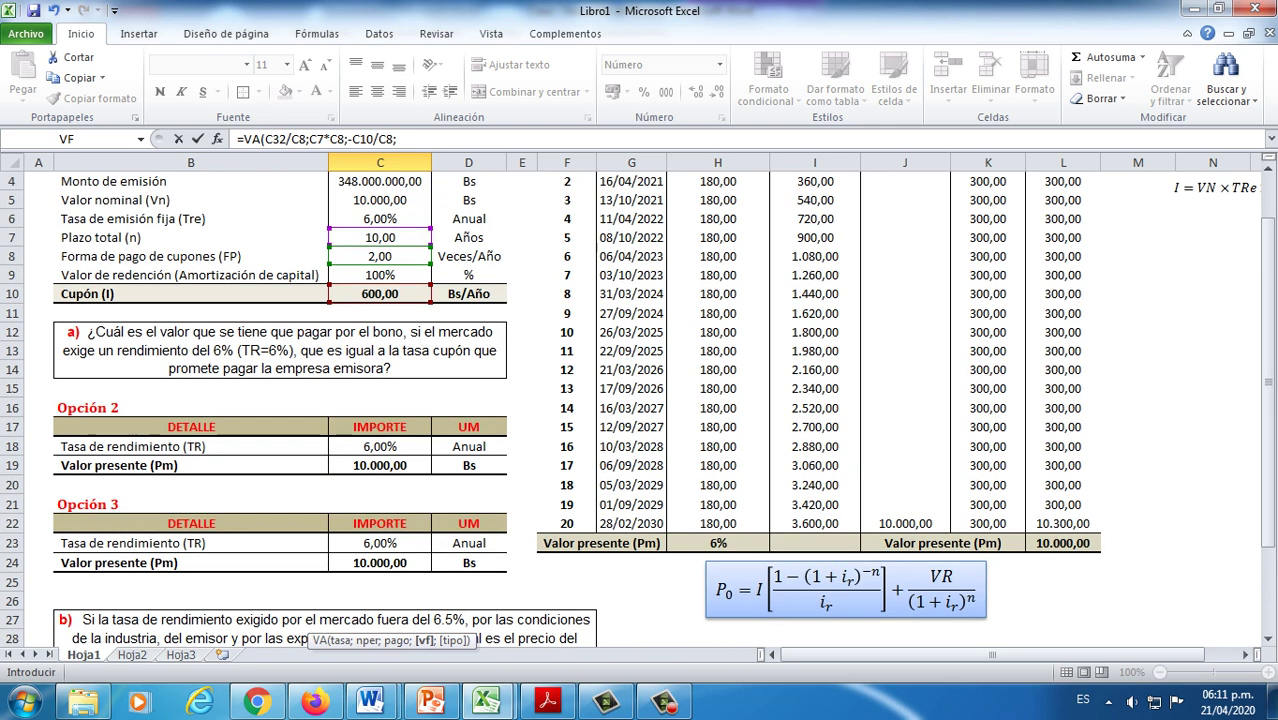
scroll(637, 409, "up", 1)
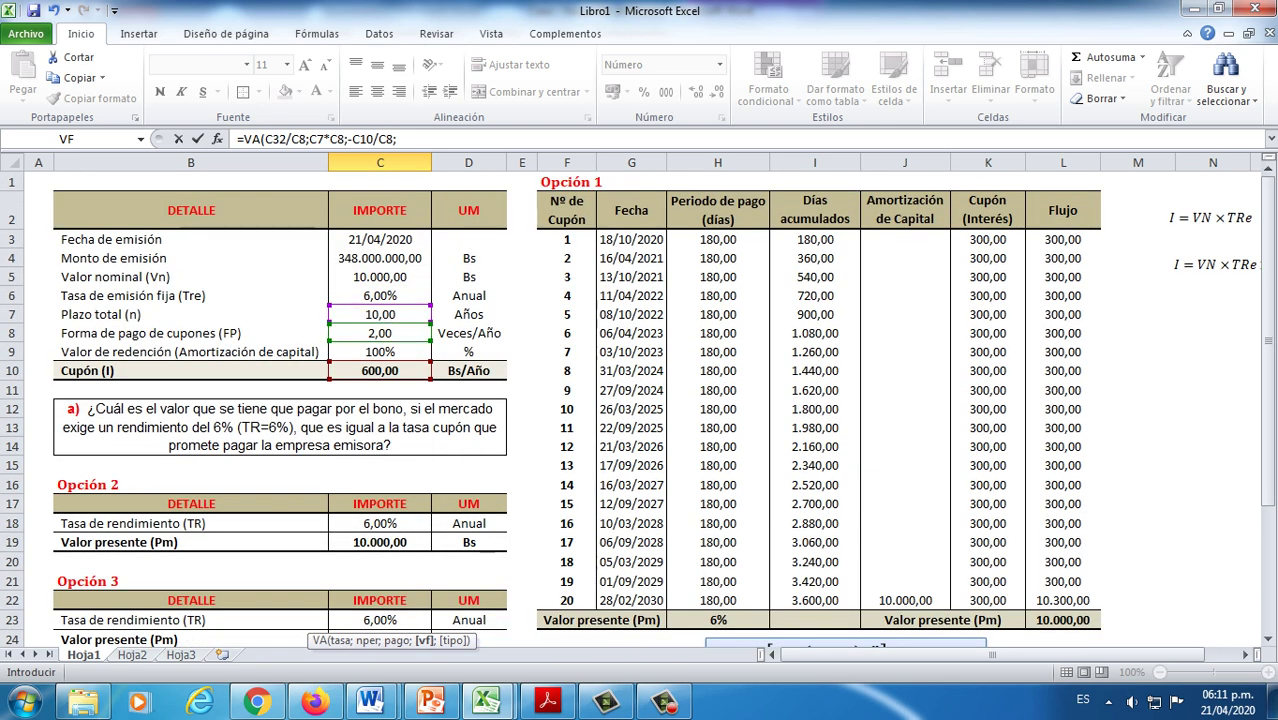
scroll(637, 409, "down", 4)
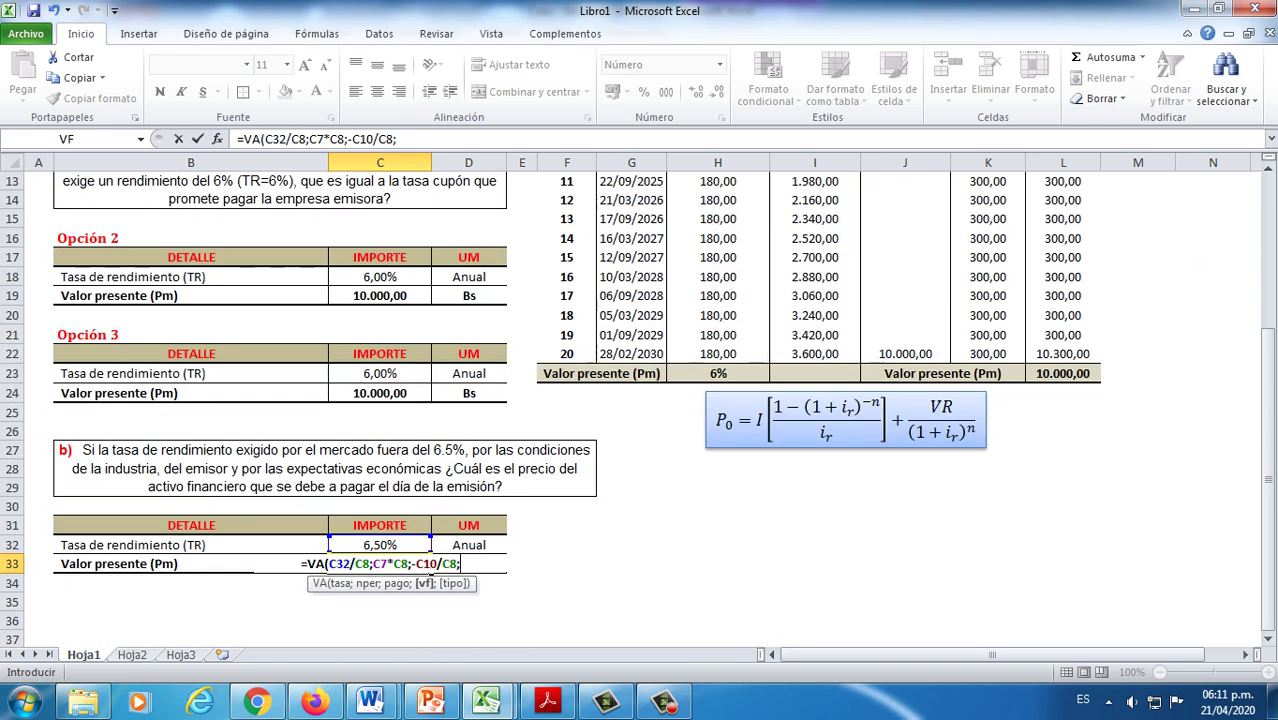
scroll(637, 409, "up", 4)
left_click(380, 277)
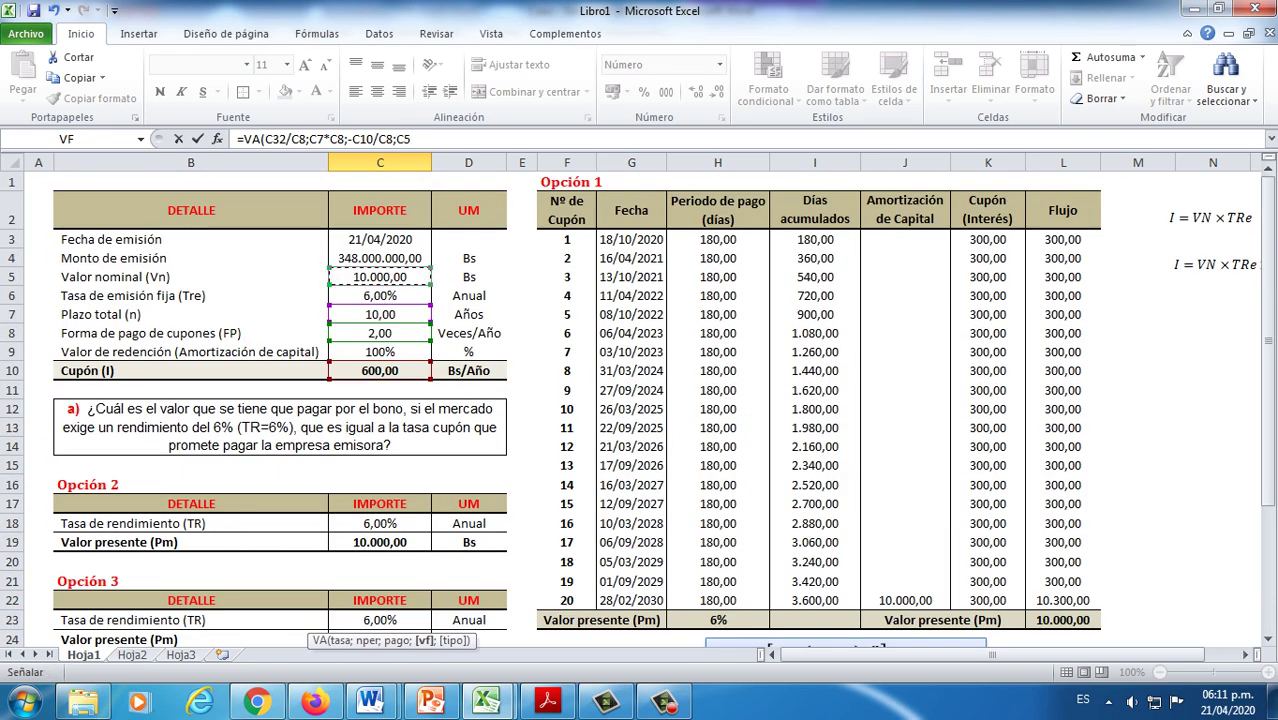
type(")")
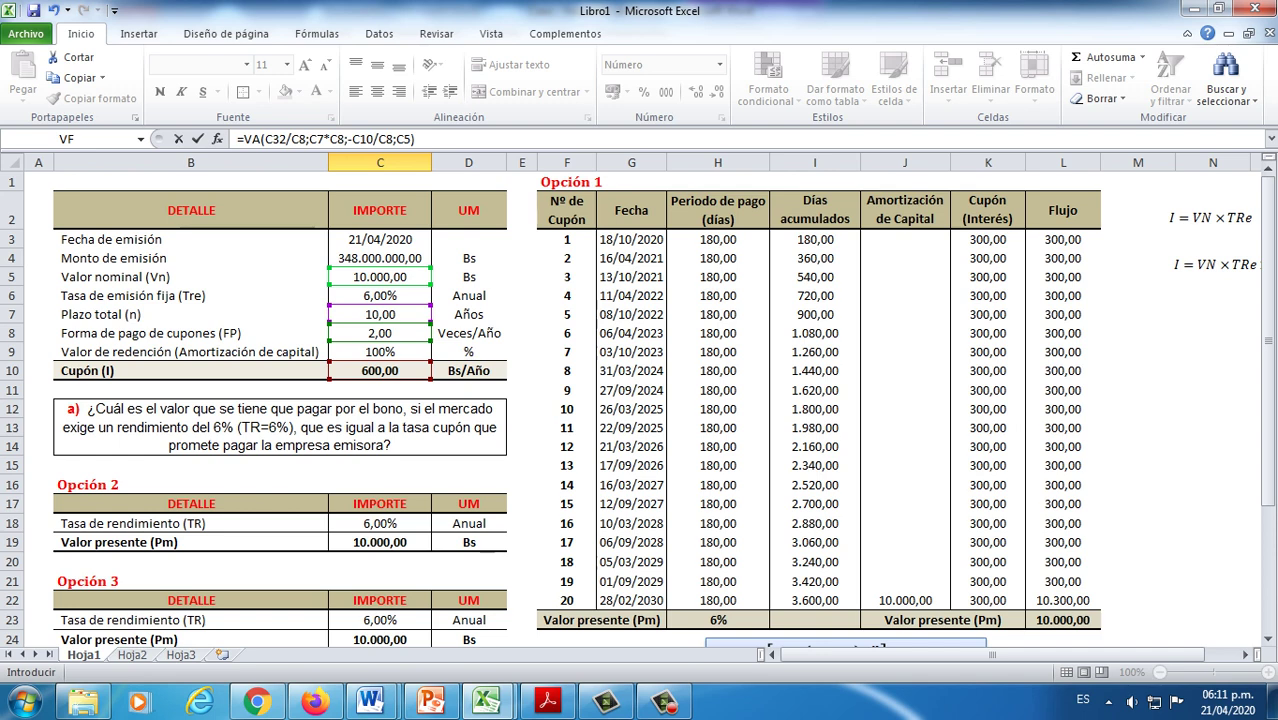
key("Return")
left_click(431, 607)
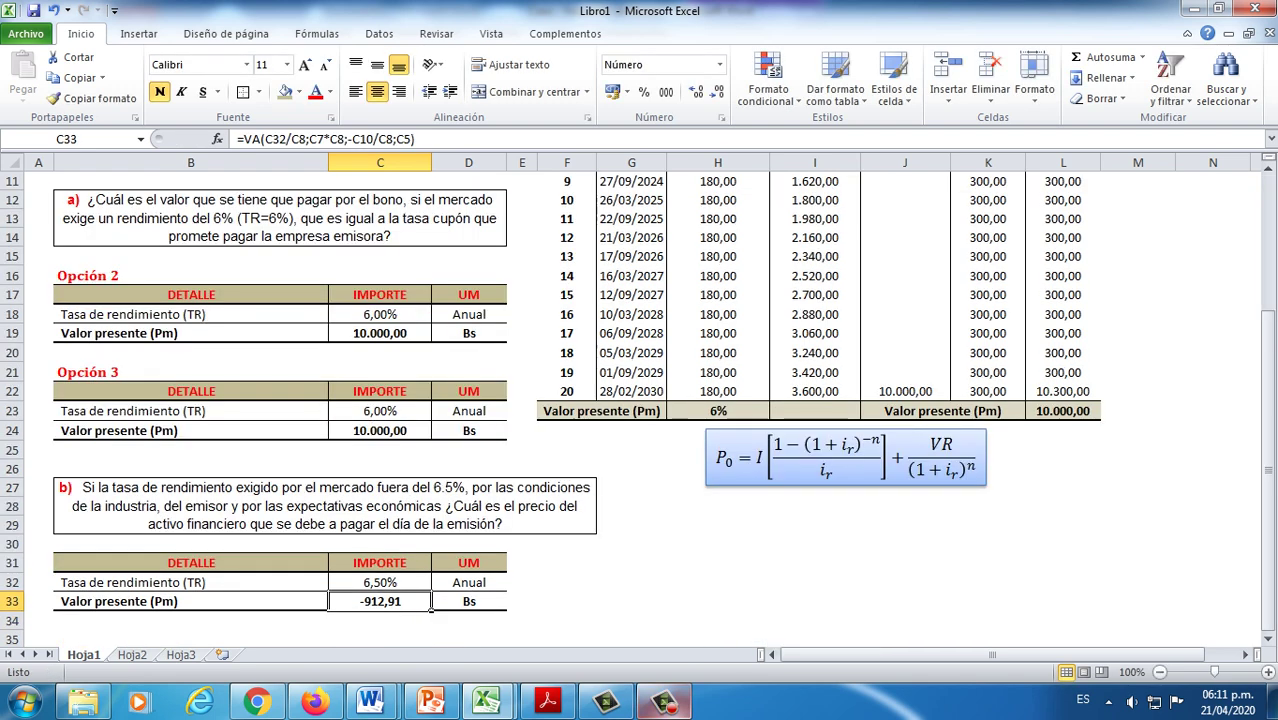
Step: Correct the VA formula in C33 by making its future value argument negative, -C5
key("F9")
double_click(377, 601)
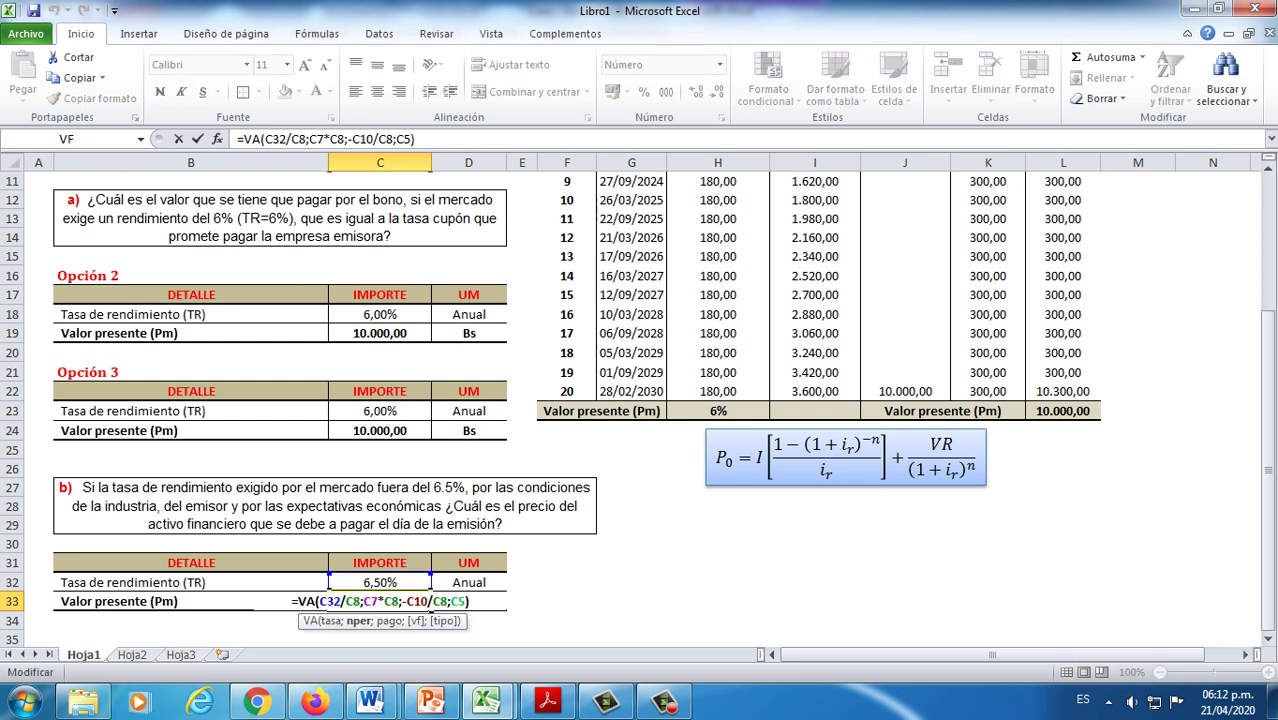
left_click(452, 601)
type("-")
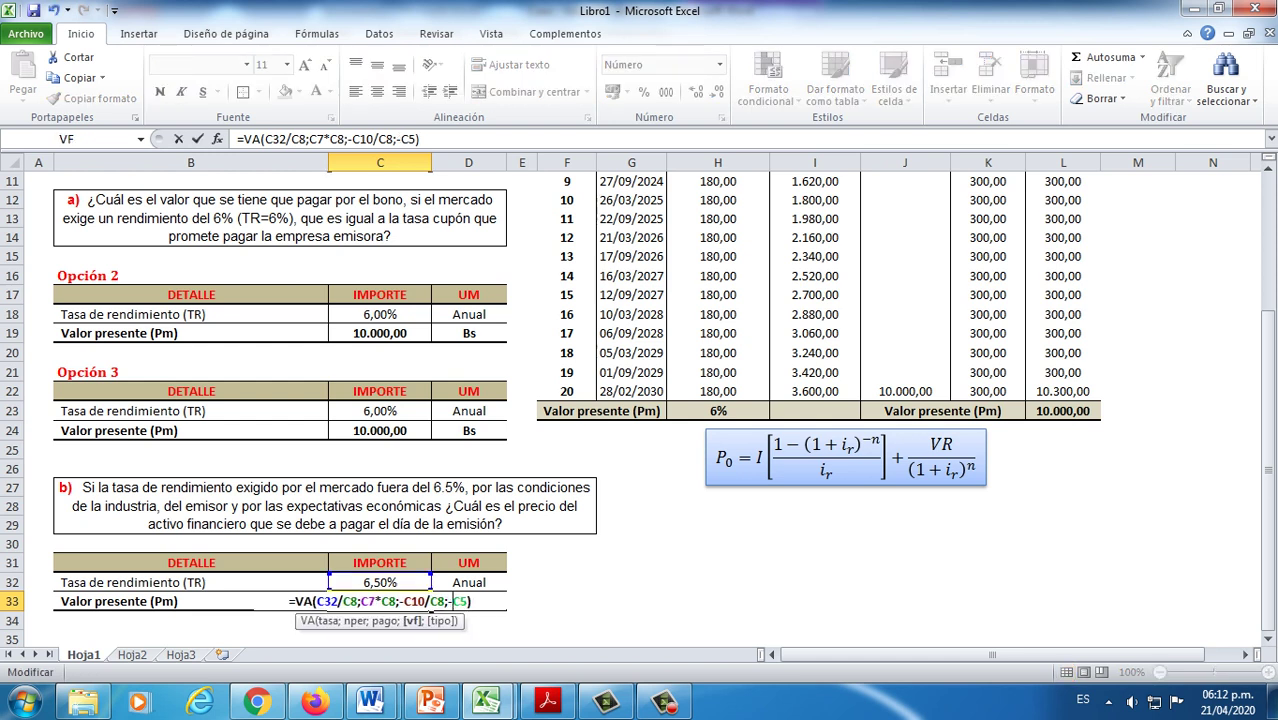
key("Return")
left_click(431, 607)
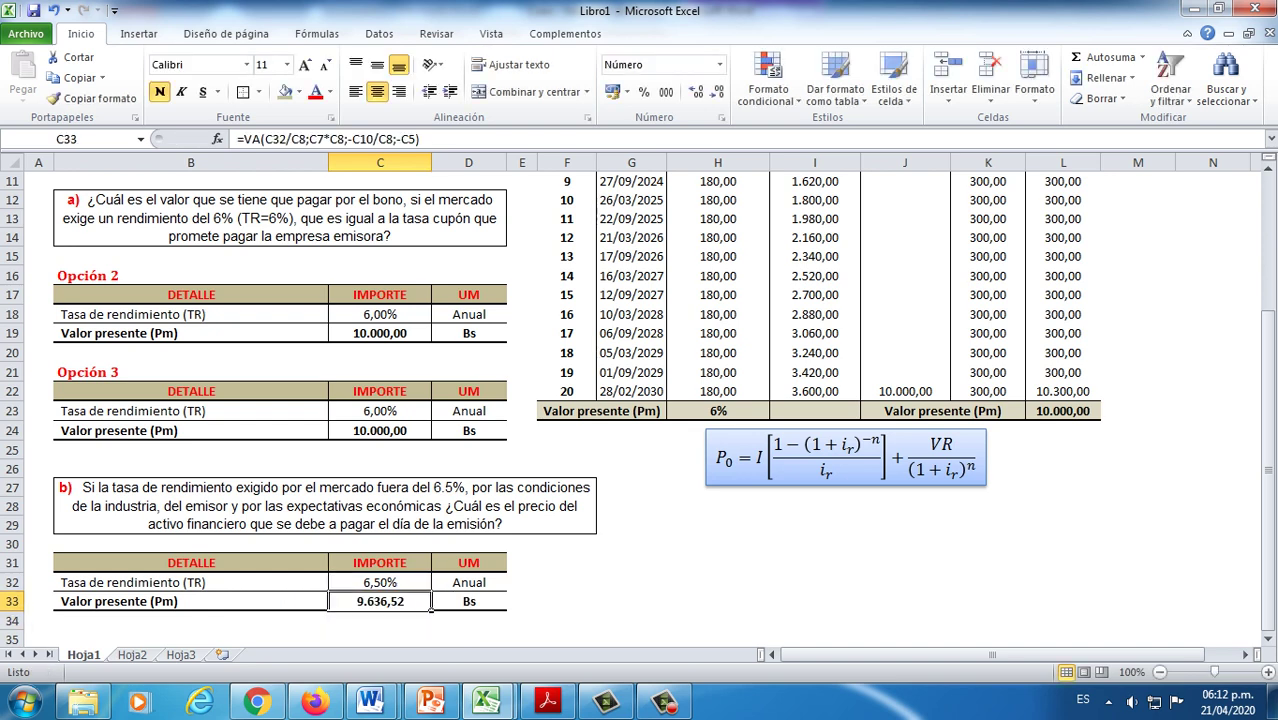
Step: Compare the present values in C19, C24 and C33, and the market yield in C32 with the fixed issue rate in C6
scroll(431, 607, "down", 1)
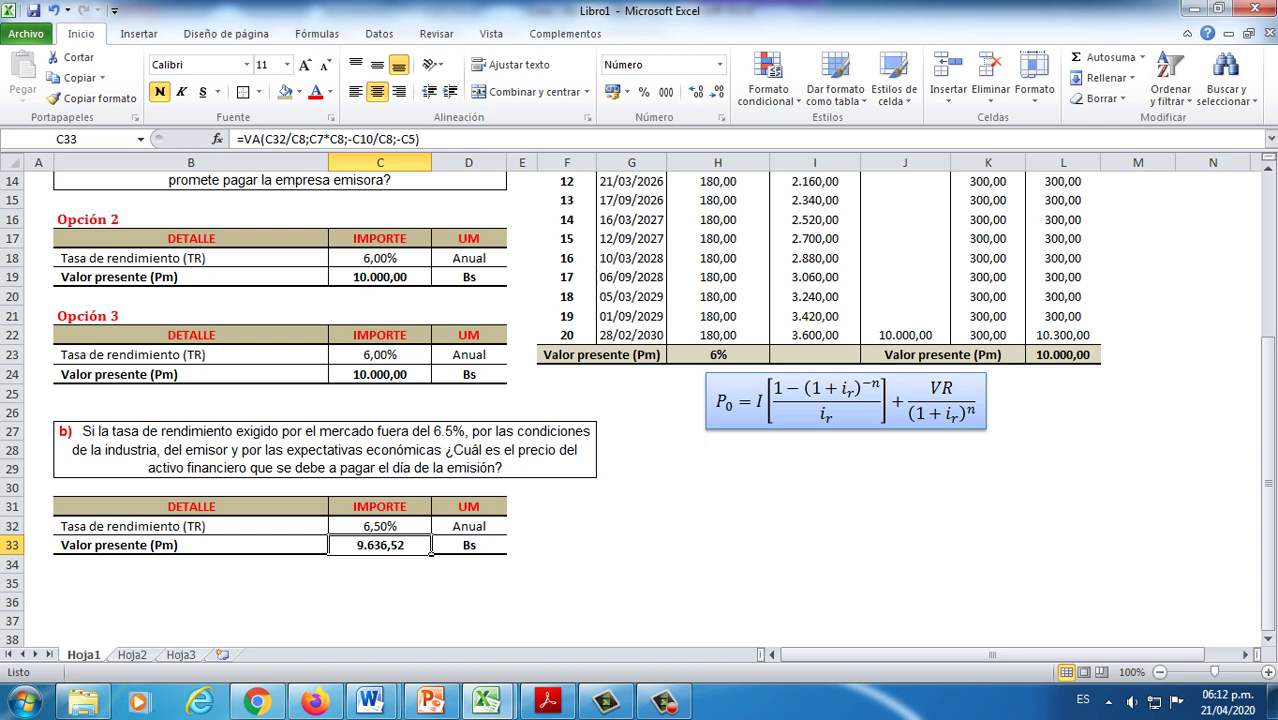
left_click(430, 492)
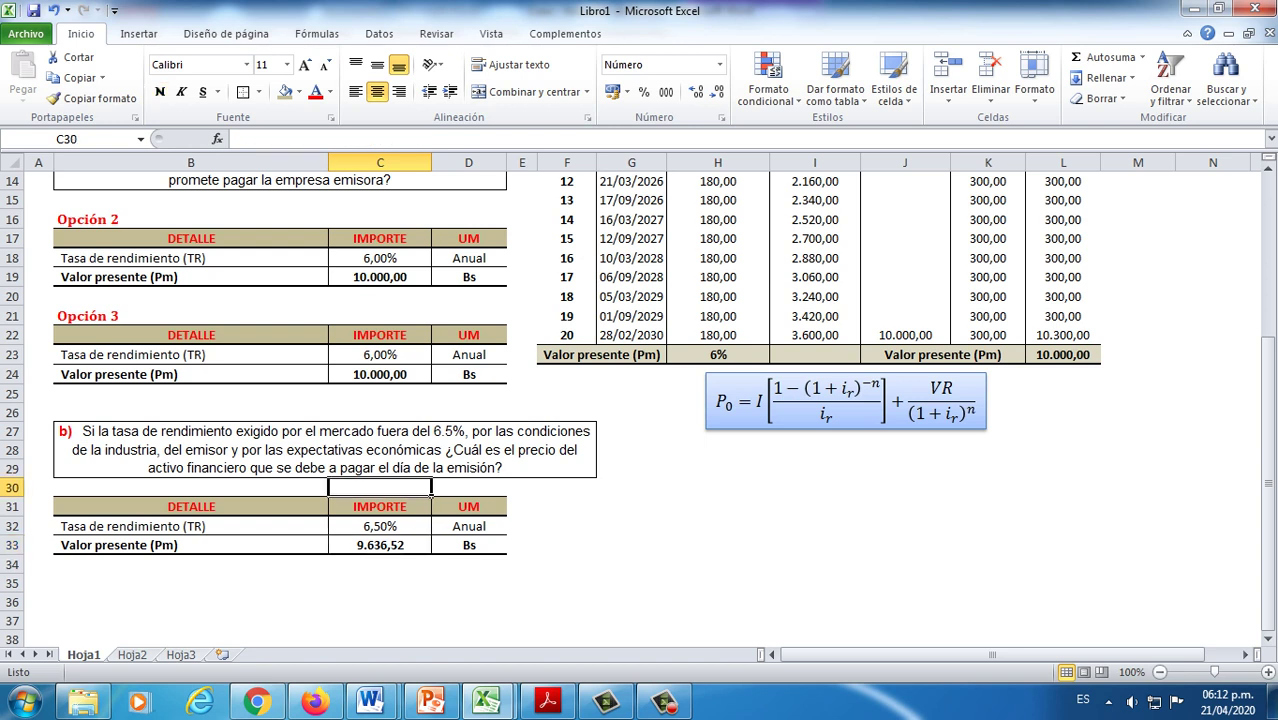
left_click(425, 283)
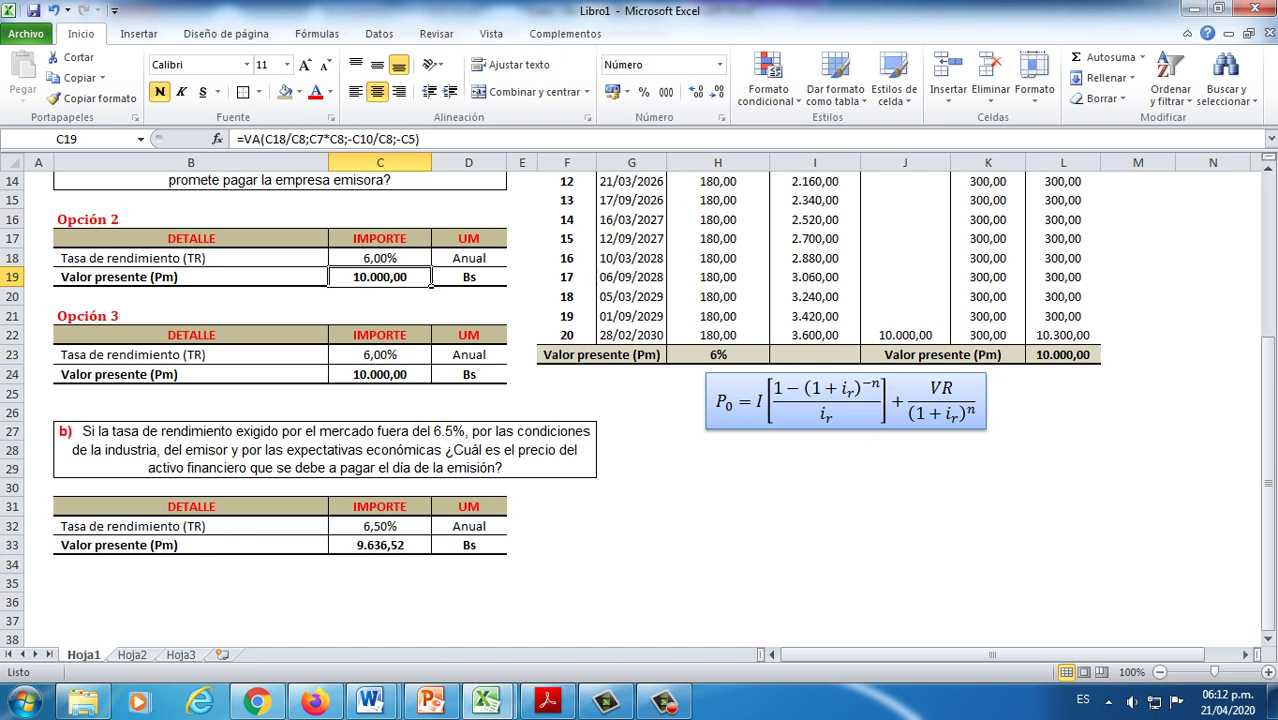
scroll(640, 400, "up", 2)
scroll(640, 400, "down", 3)
scroll(640, 400, "up", 2)
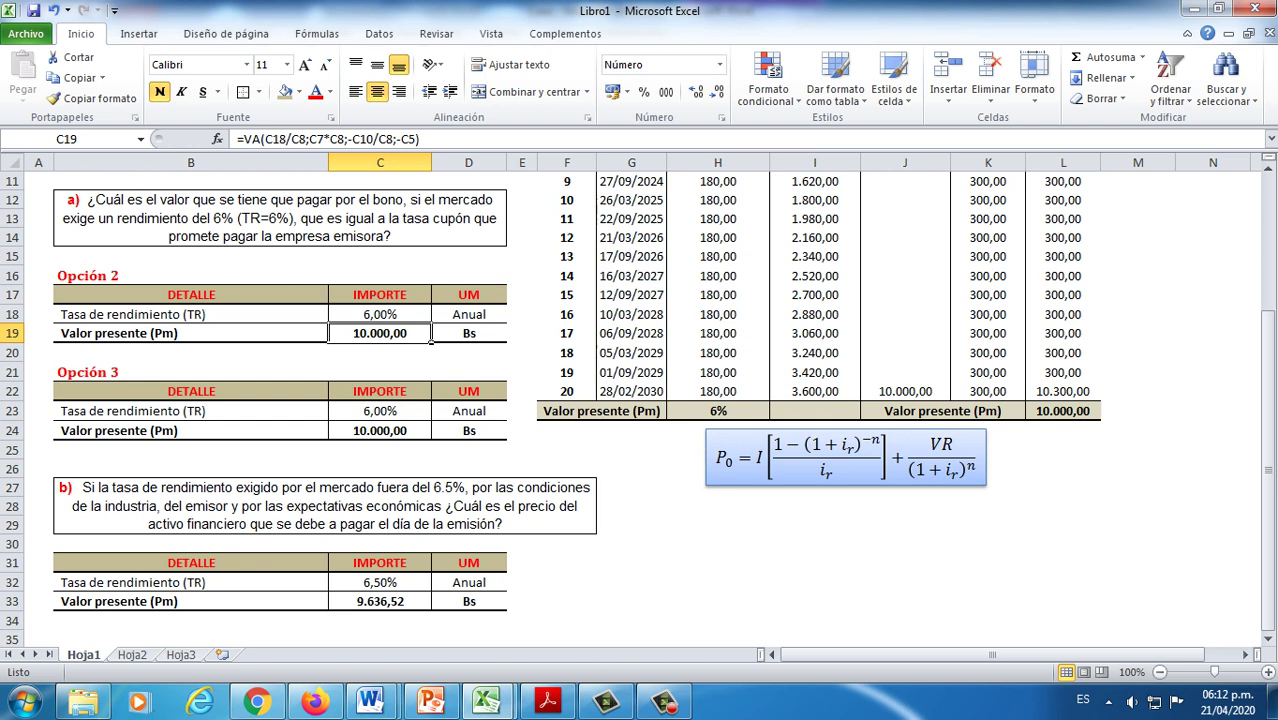
left_click(429, 435)
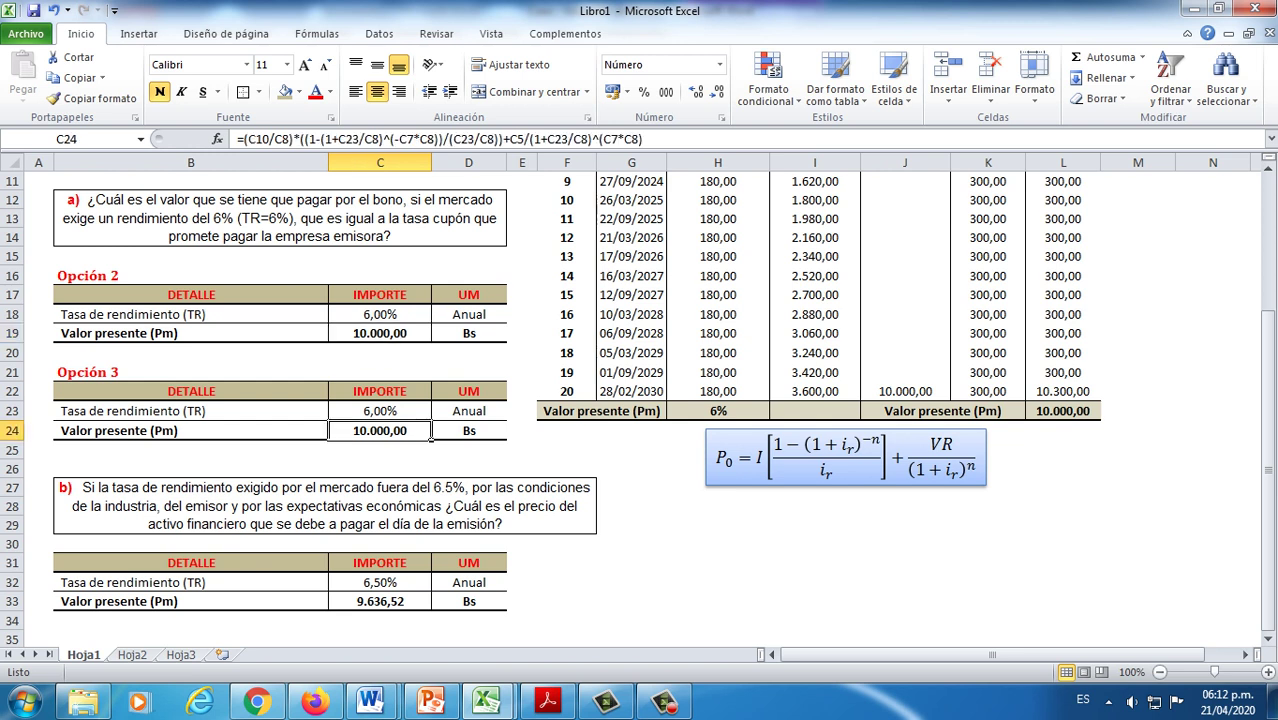
left_click(431, 590)
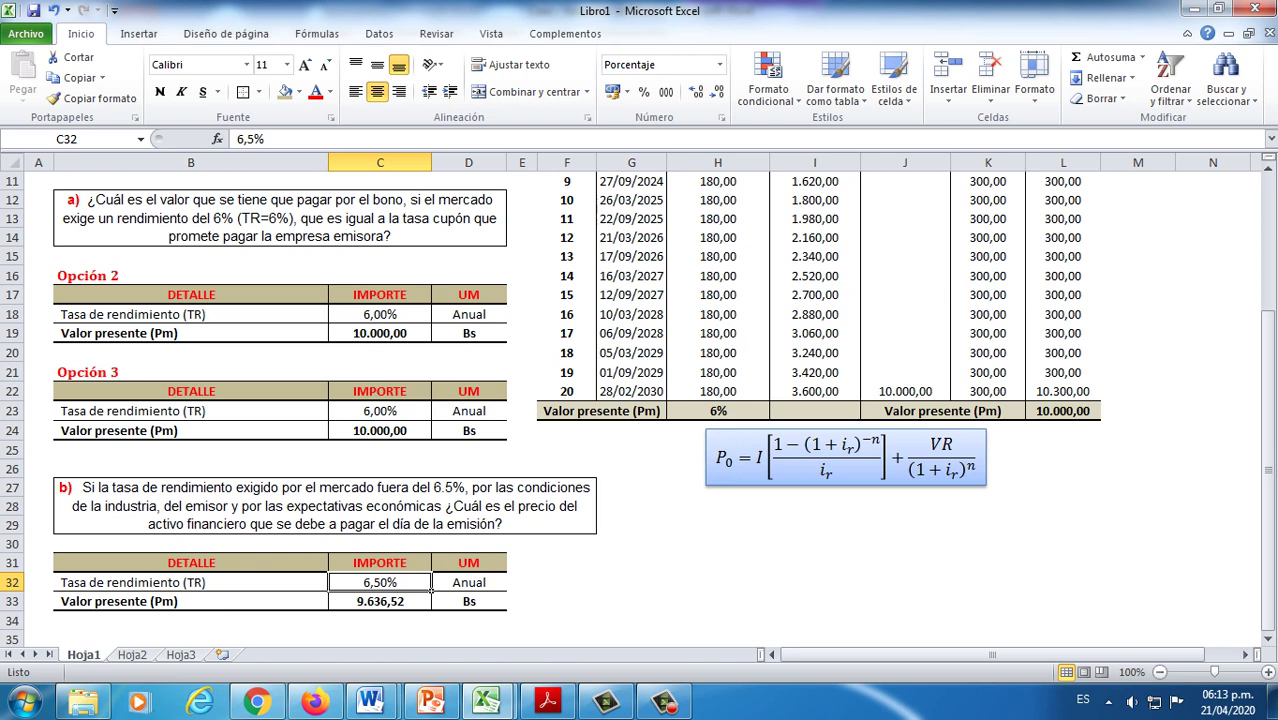
scroll(431, 590, "up", 3)
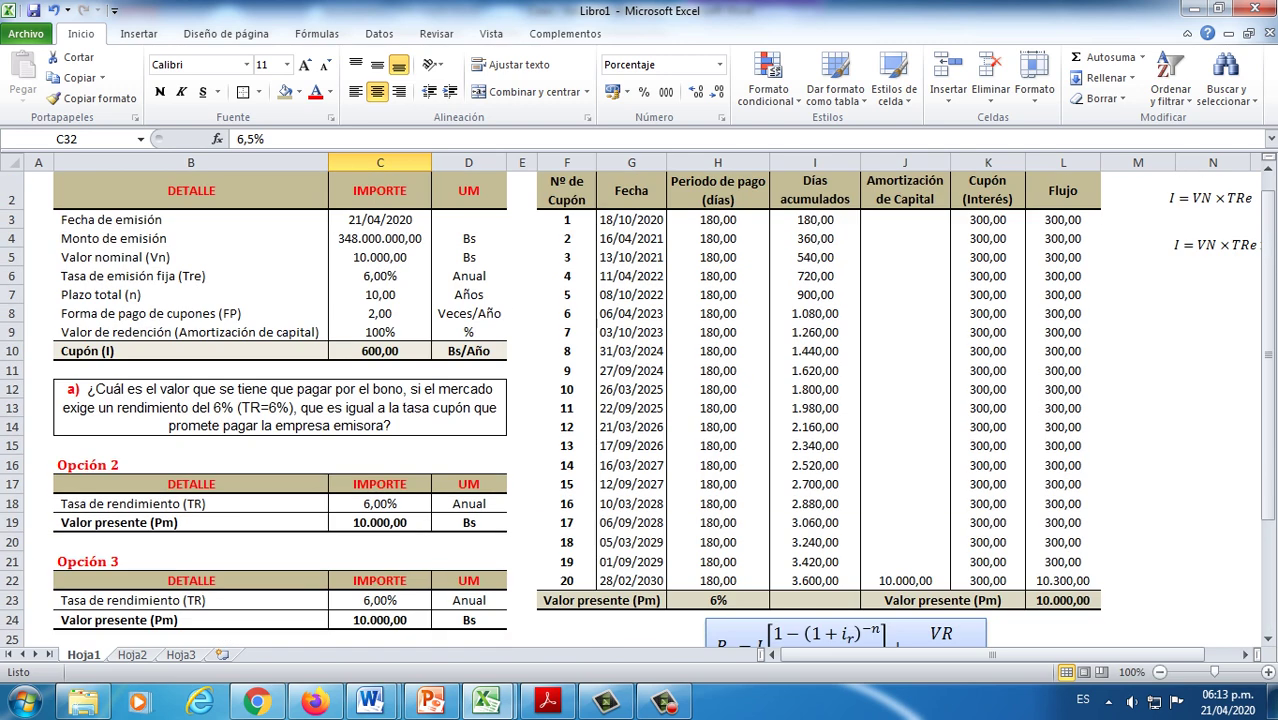
left_click(379, 276)
scroll(640, 400, "down", 4)
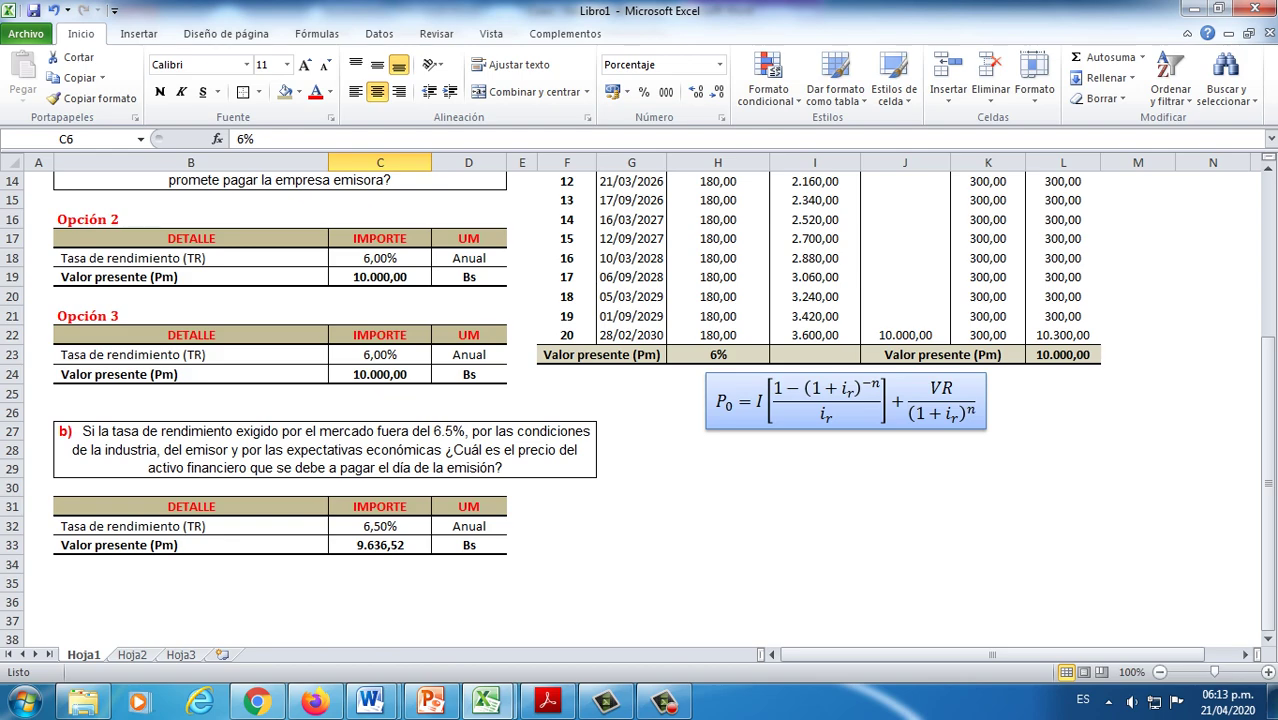
scroll(576, 400, "up", 4)
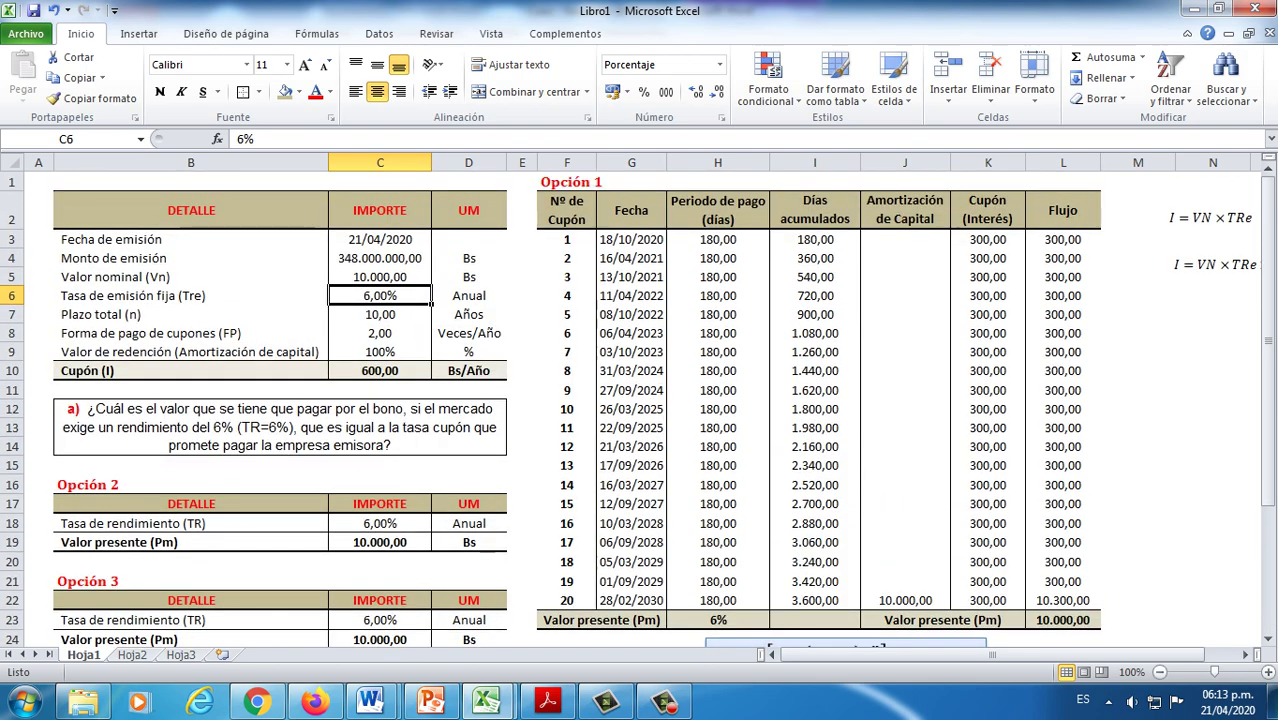
scroll(576, 400, "down", 3)
scroll(576, 400, "up", 3)
scroll(576, 400, "down", 6)
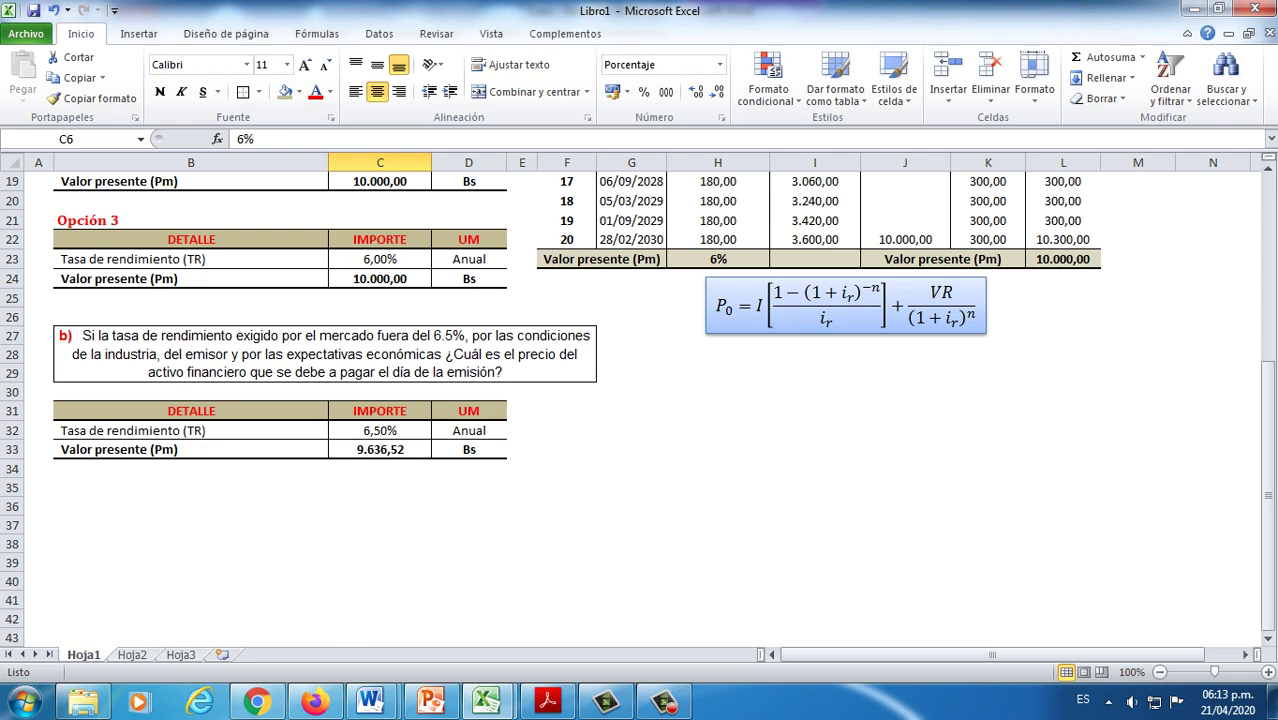
scroll(576, 400, "up", 2)
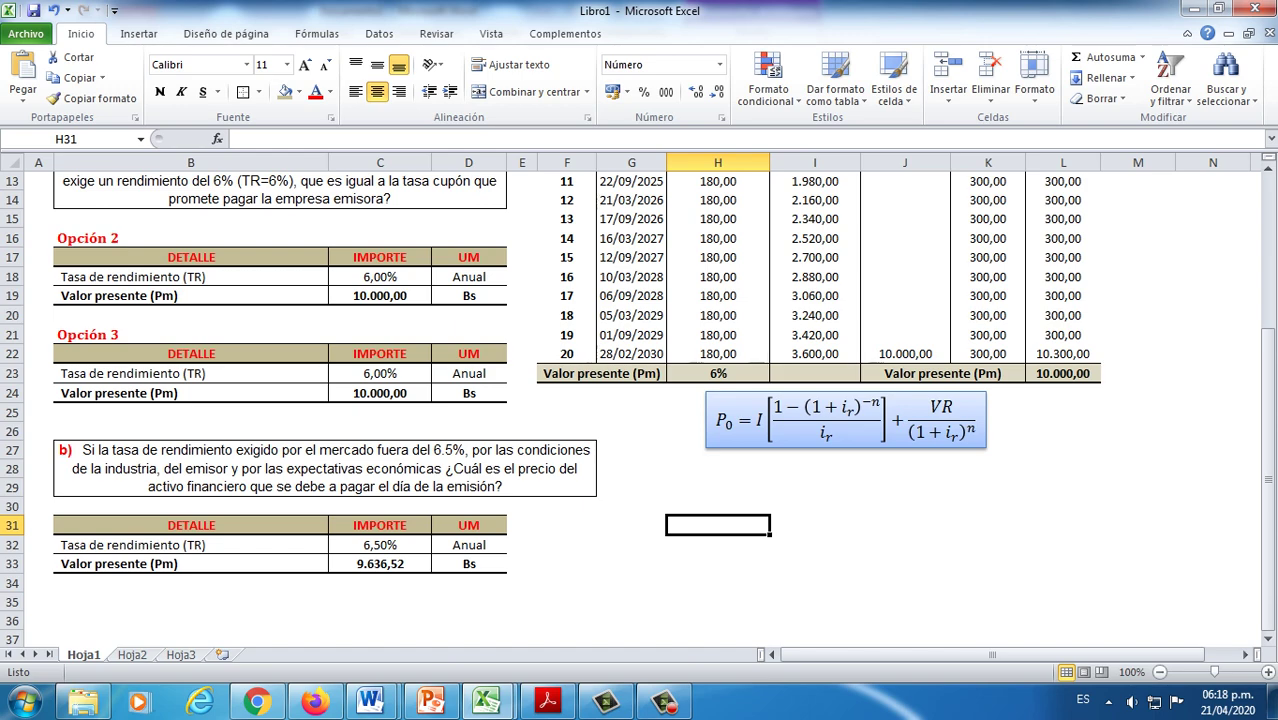
scroll(576, 410, "up", 4)
scroll(576, 410, "down", 2)
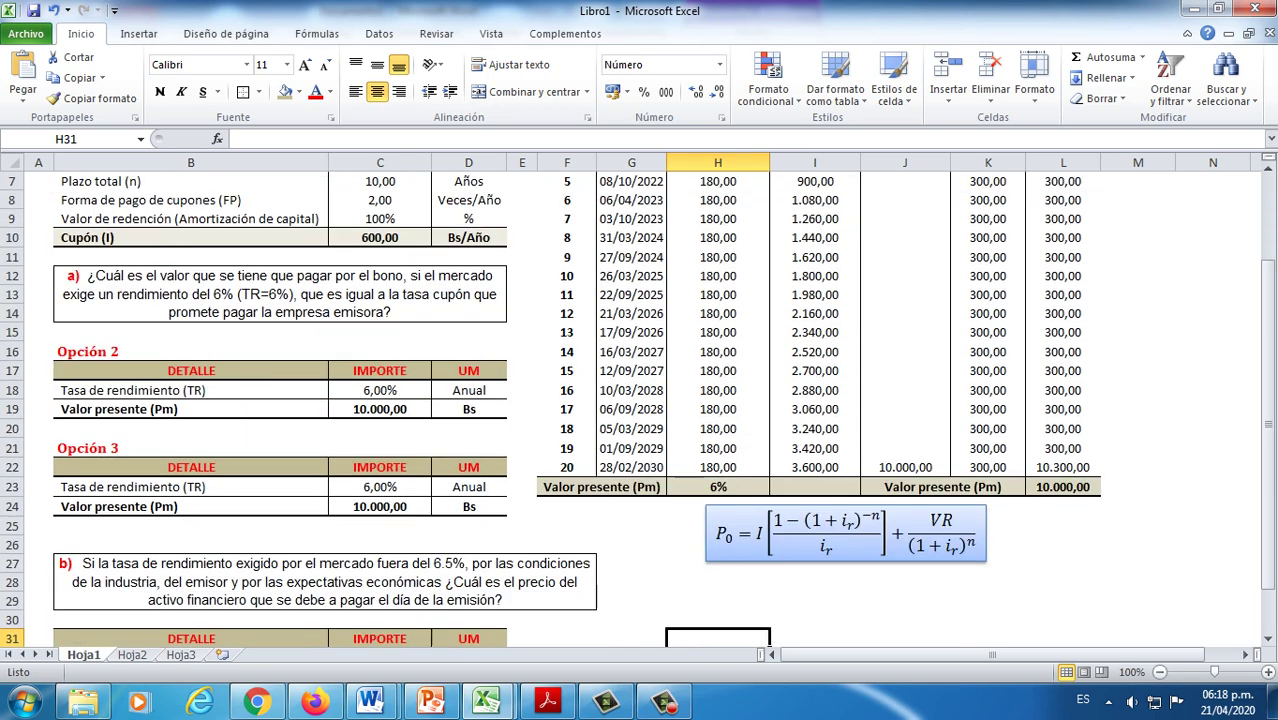
Step: Switch to PowerPoint and copy the three "par" labels and their three market-value boxes from the Fluctuaciones de los Bonos slide
left_click(430, 701)
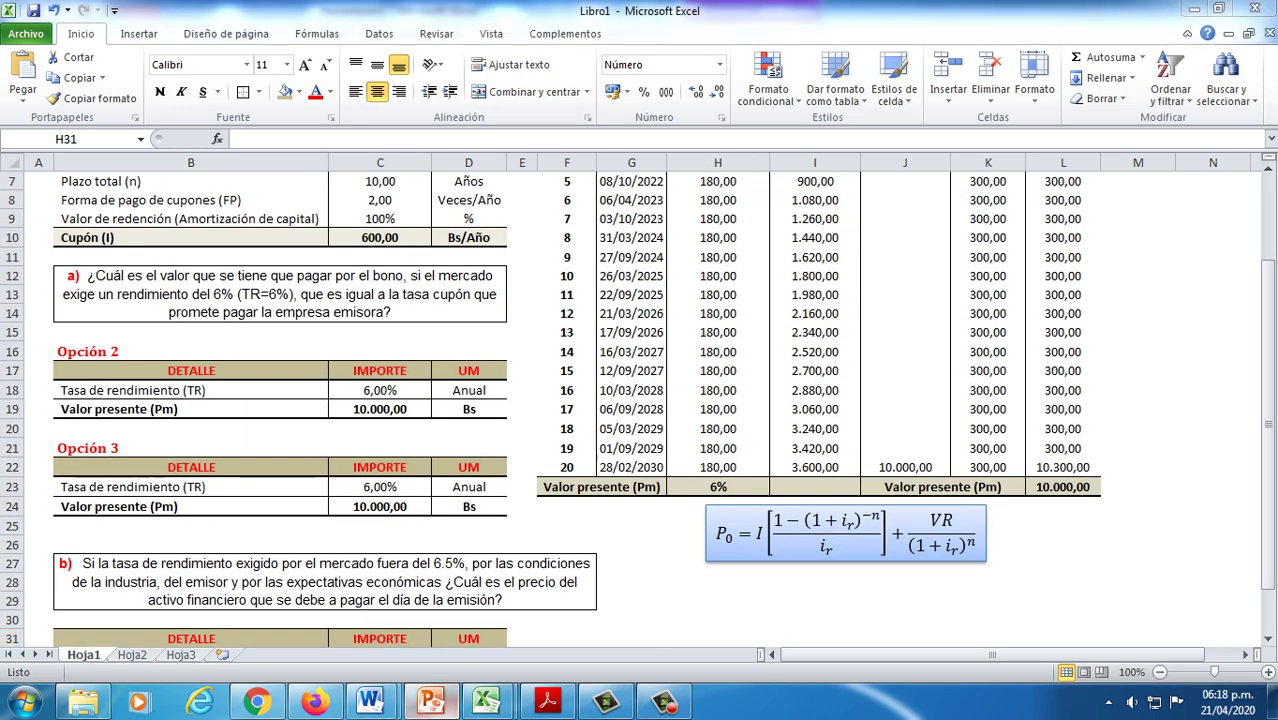
left_click(550, 419)
left_click(550, 481, "shift")
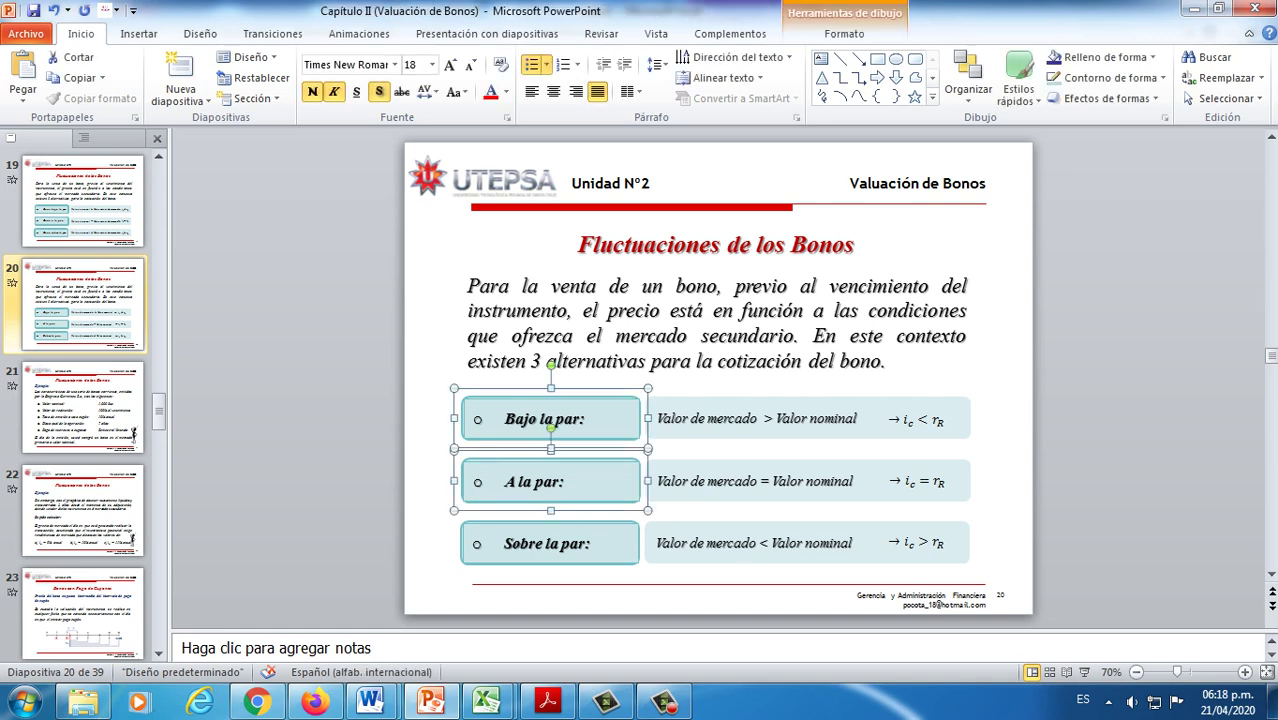
left_click(550, 543, "shift")
left_click(808, 419, "shift")
left_click(808, 481, "shift")
left_click(808, 543, "shift")
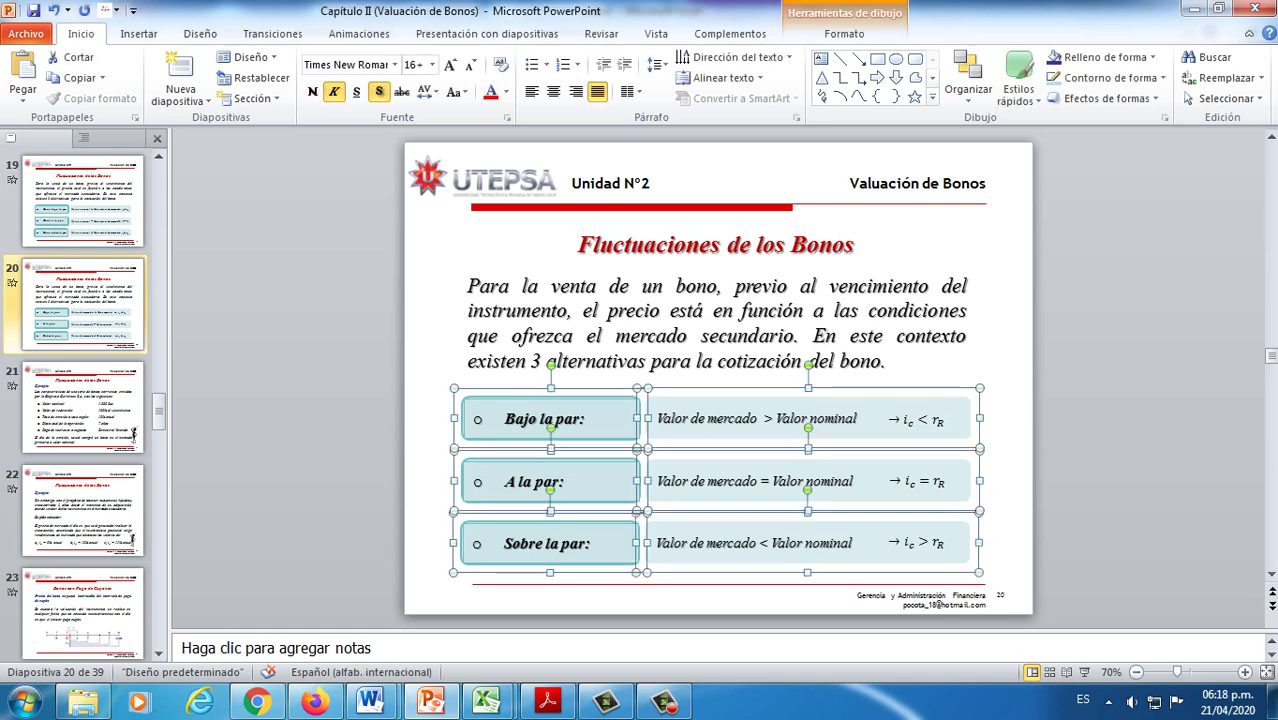
Step: Switch to the Libro1 workbook in Excel, paste the six boxes and place them beneath the blue price formula
mouse_move(486, 701)
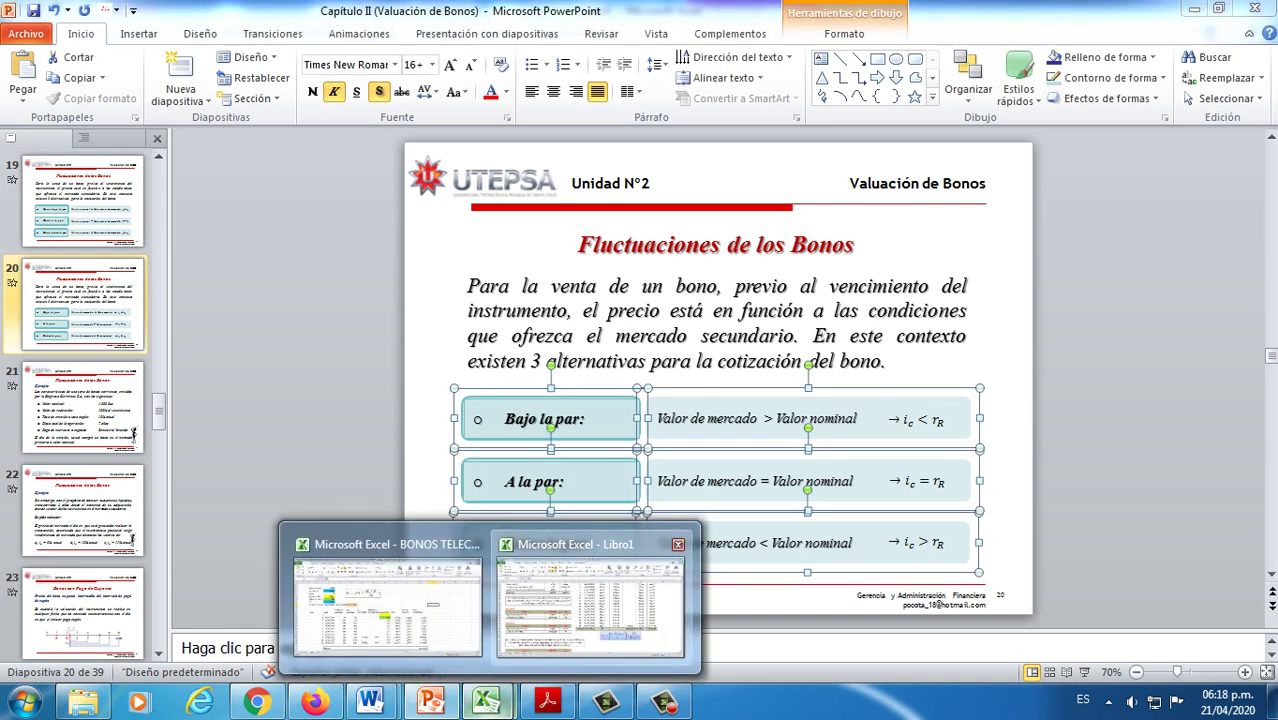
left_click(590, 635)
key("ctrl+v")
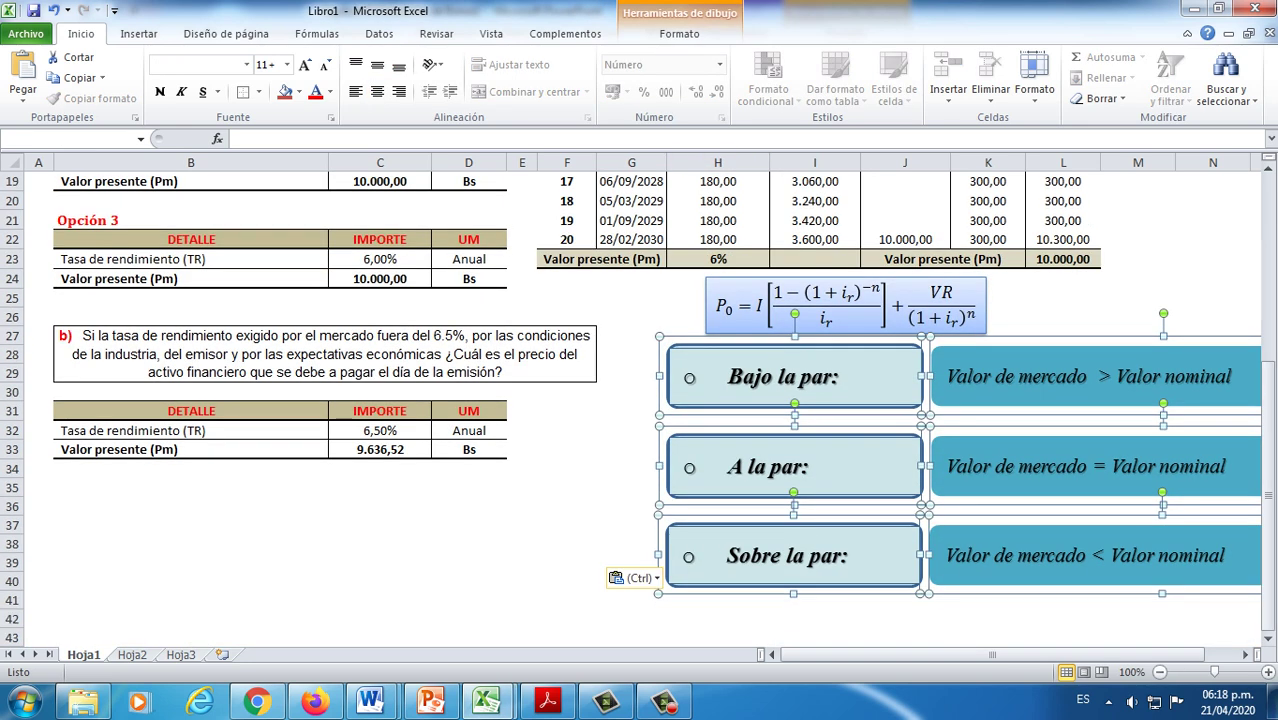
left_click_drag(659, 336, 716, 349)
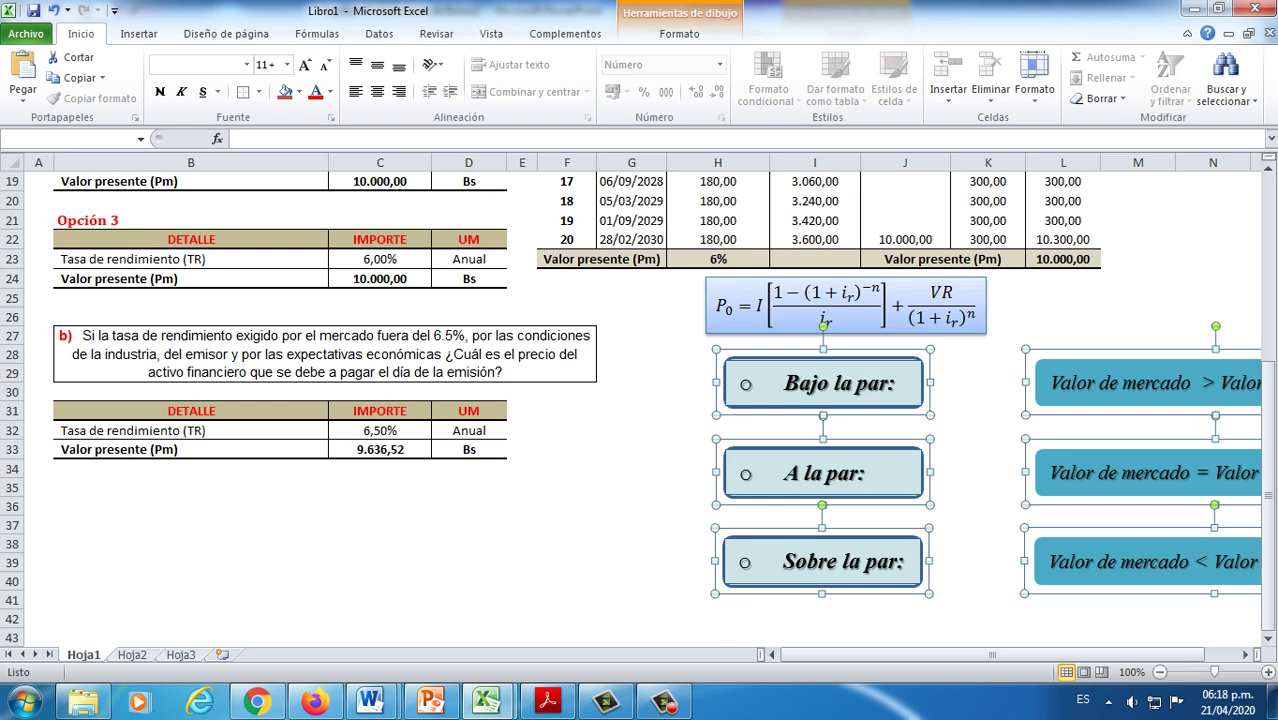
key("ctrl+z")
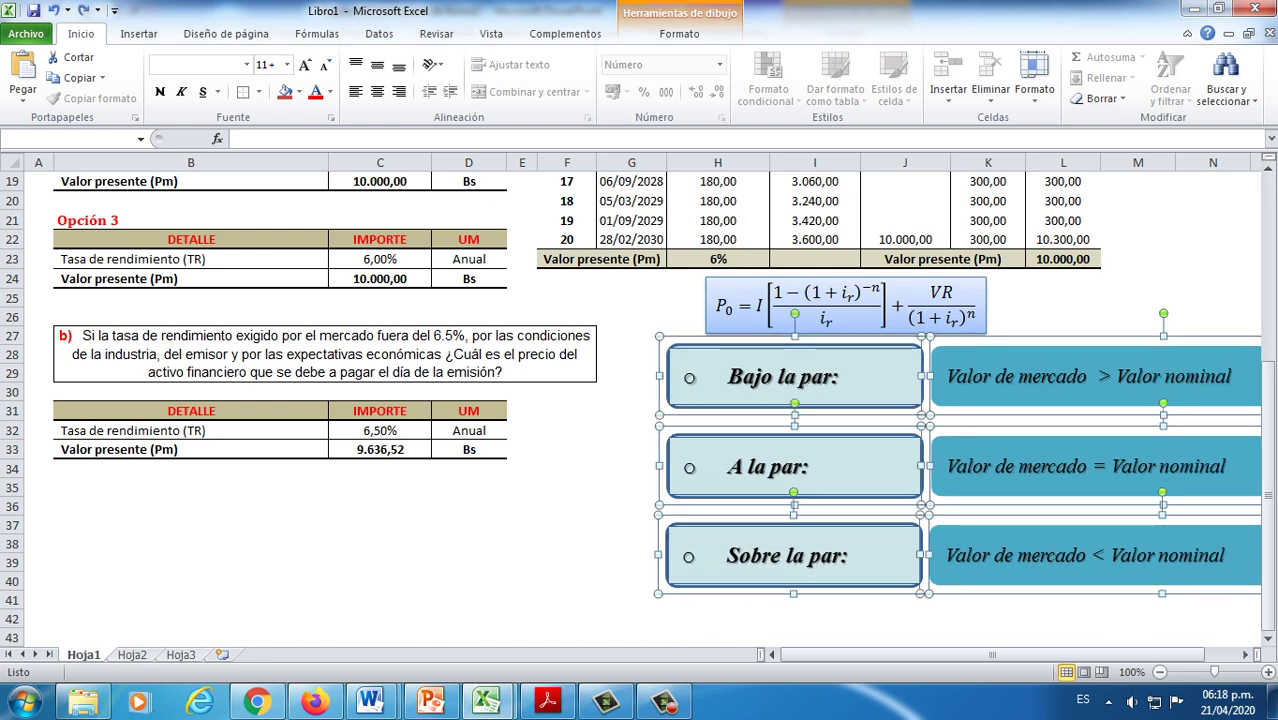
left_click_drag(716, 349, 675, 355)
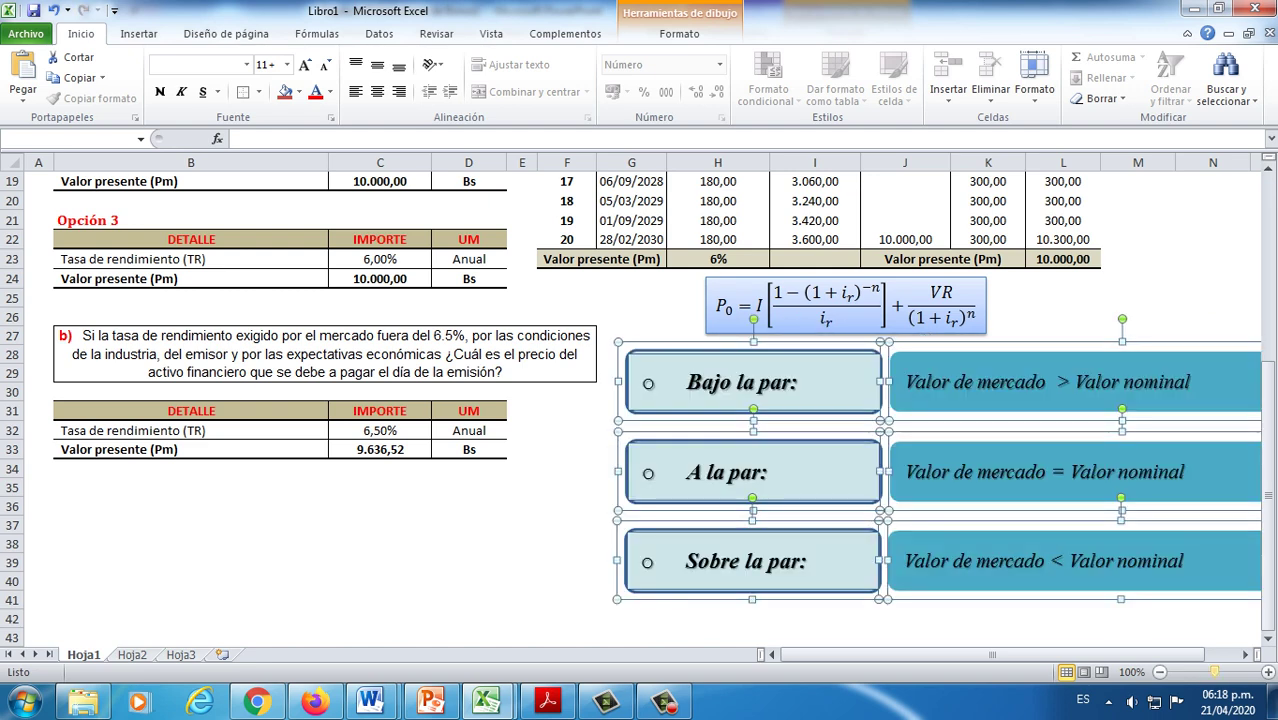
Step: Reduce the width of all six pasted boxes together
left_click_drag(1160, 655, 1186, 655)
left_click(1245, 655)
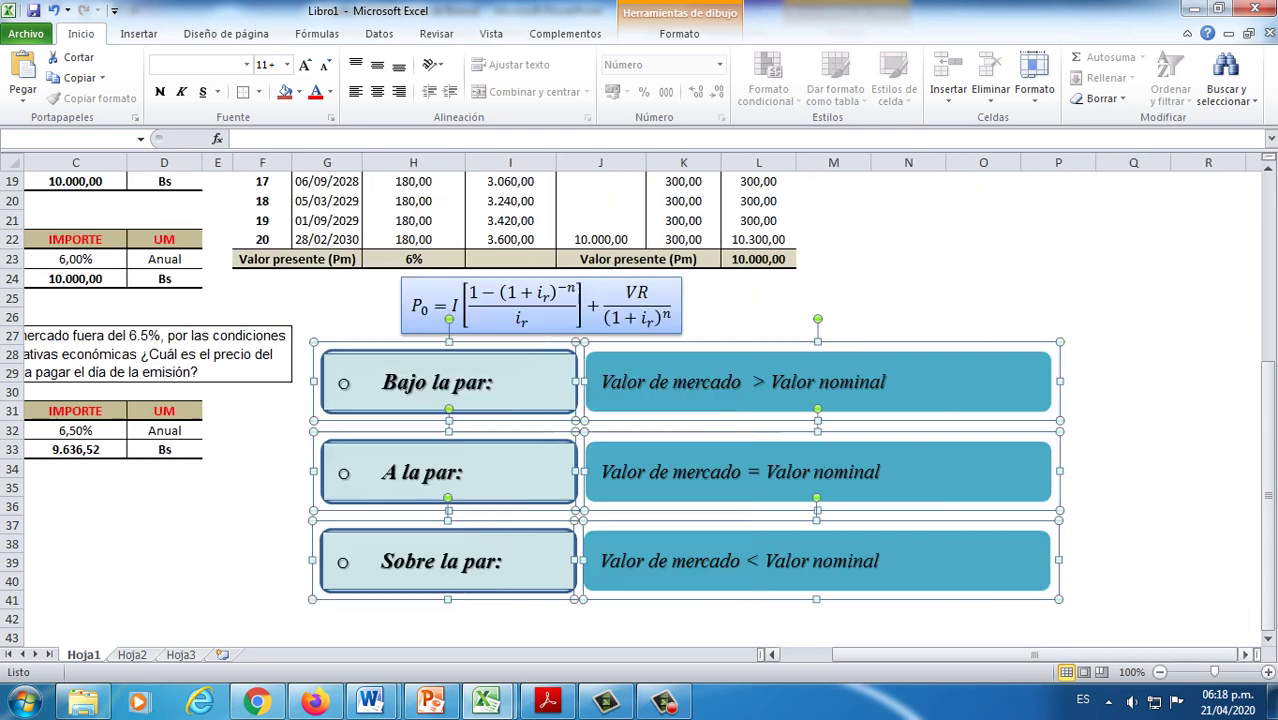
left_click(1208, 544)
left_click(940, 382)
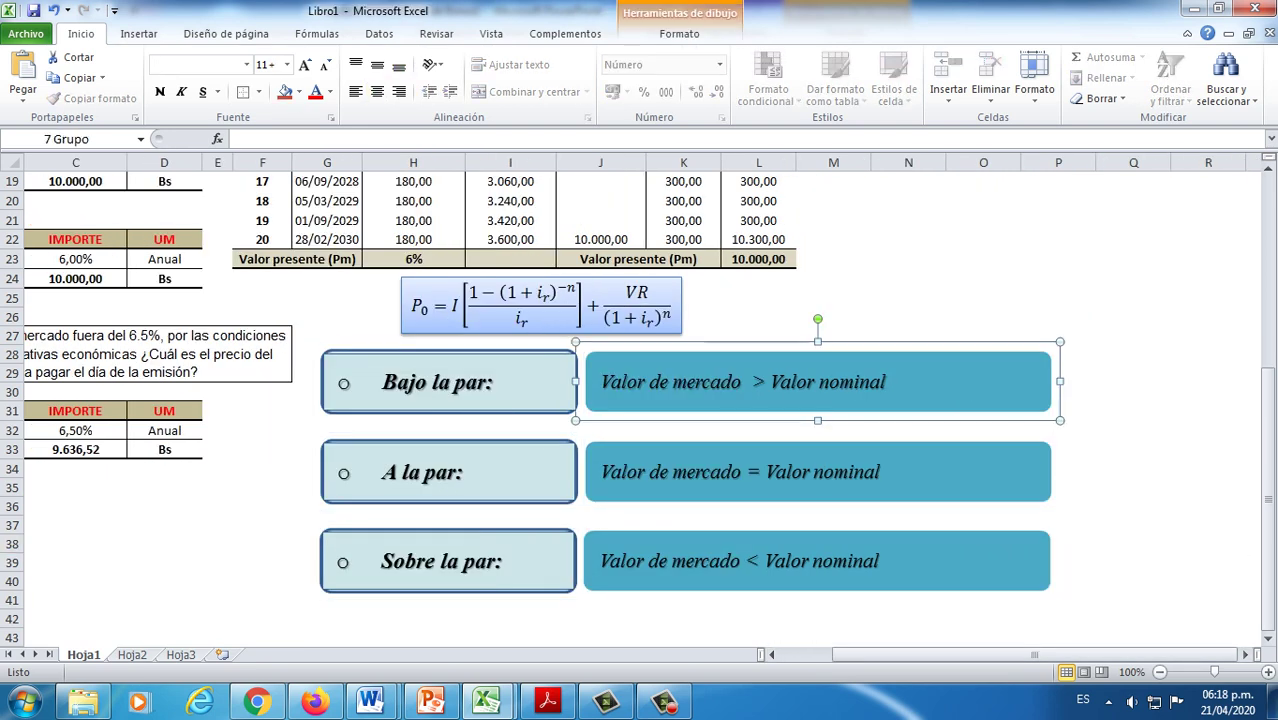
left_click(940, 472, "ctrl")
left_click(940, 561, "ctrl")
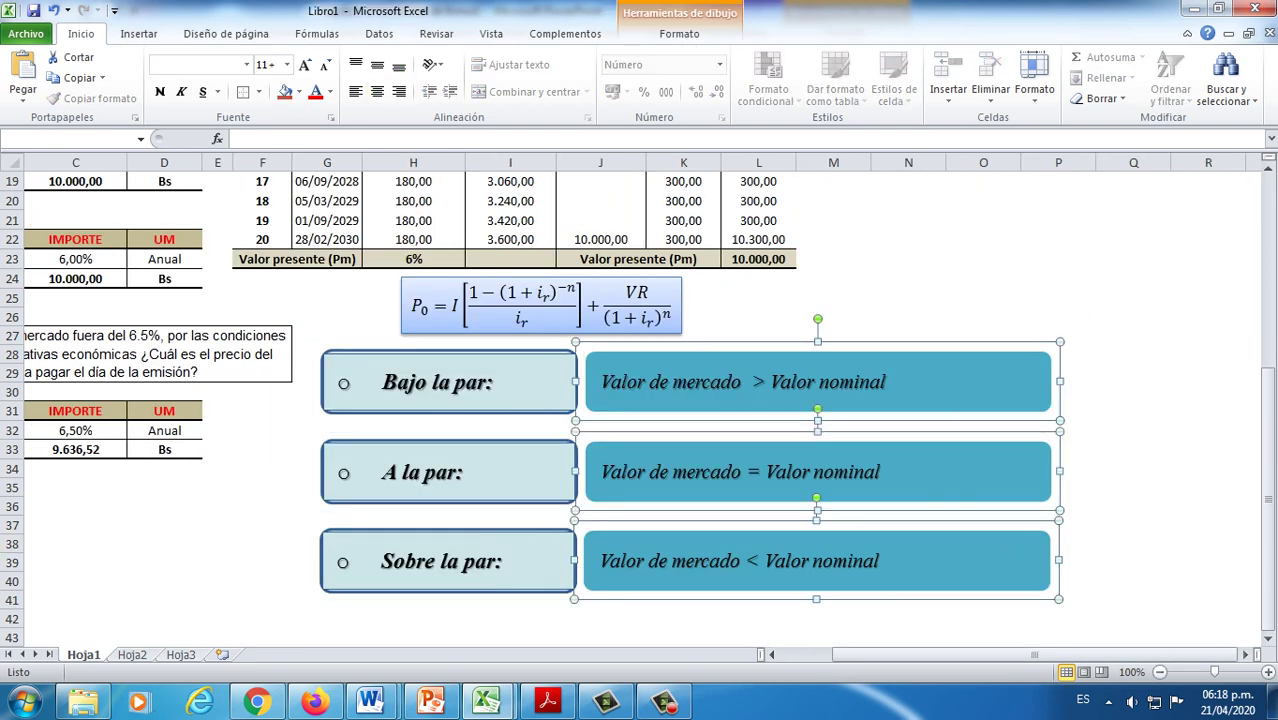
left_click(449, 382, "ctrl")
left_click(449, 472, "ctrl")
left_click(449, 561, "ctrl")
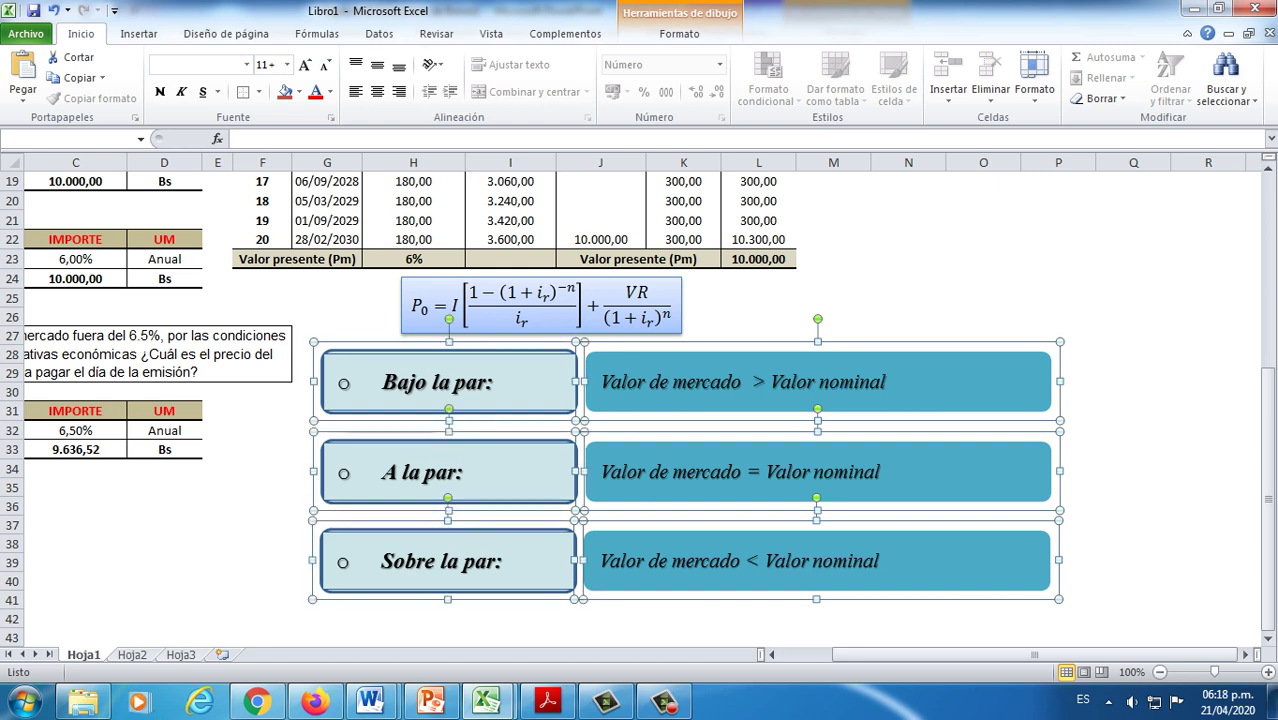
left_click_drag(1060, 470, 962, 470)
left_click(1058, 449)
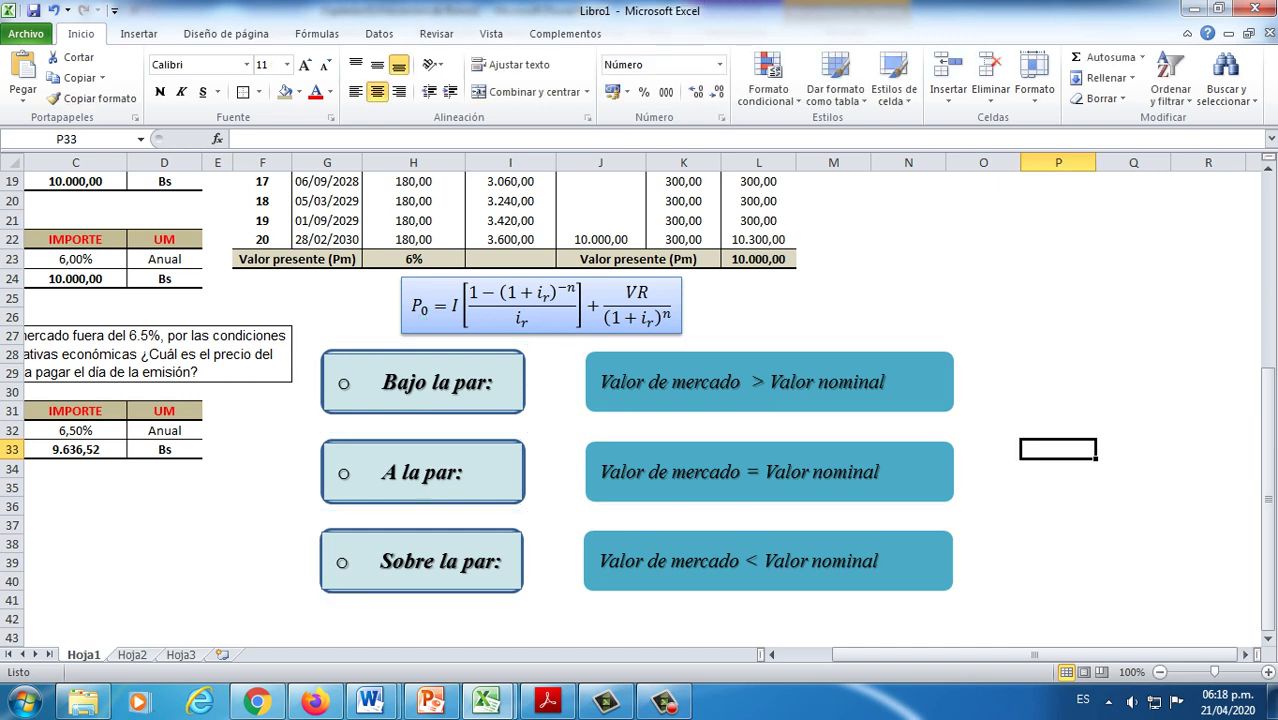
Step: Reduce the height of all six pasted boxes together
left_click(437, 382)
left_click(769, 381, "ctrl")
left_click(422, 472, "ctrl")
left_click(769, 471, "ctrl")
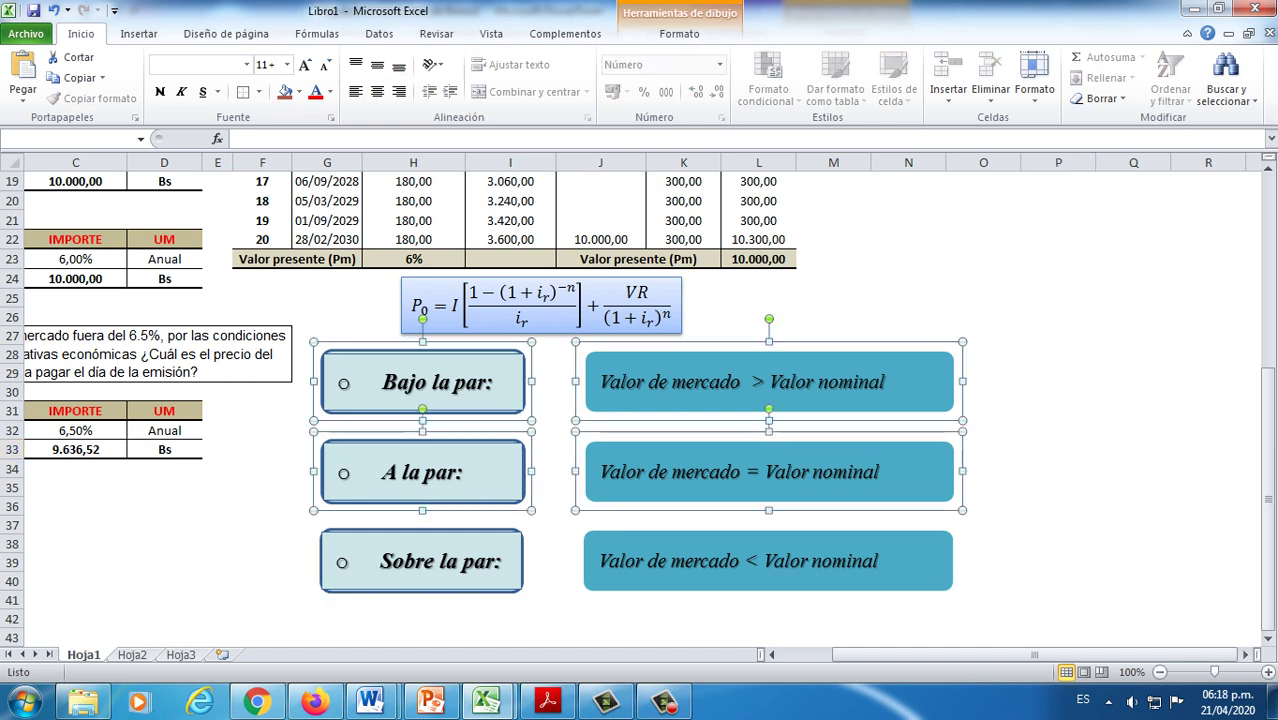
left_click(768, 561, "ctrl")
left_click(421, 561, "ctrl")
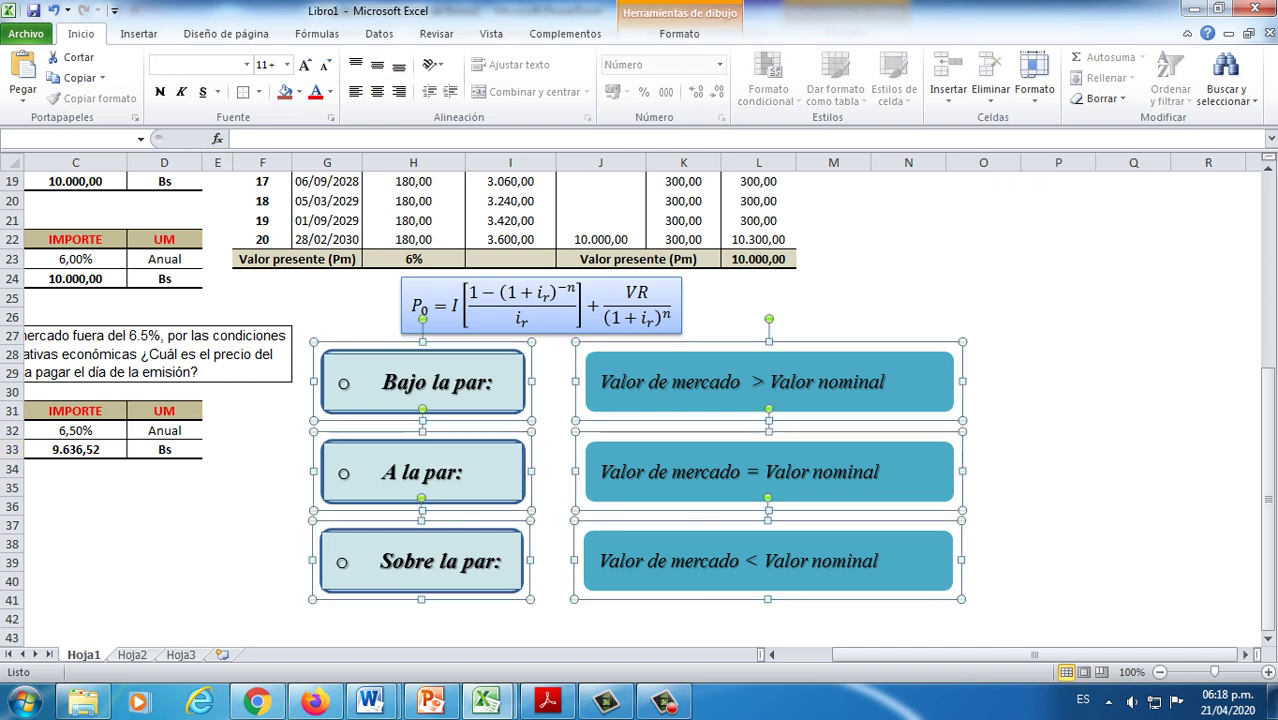
left_click_drag(421, 600, 421, 573)
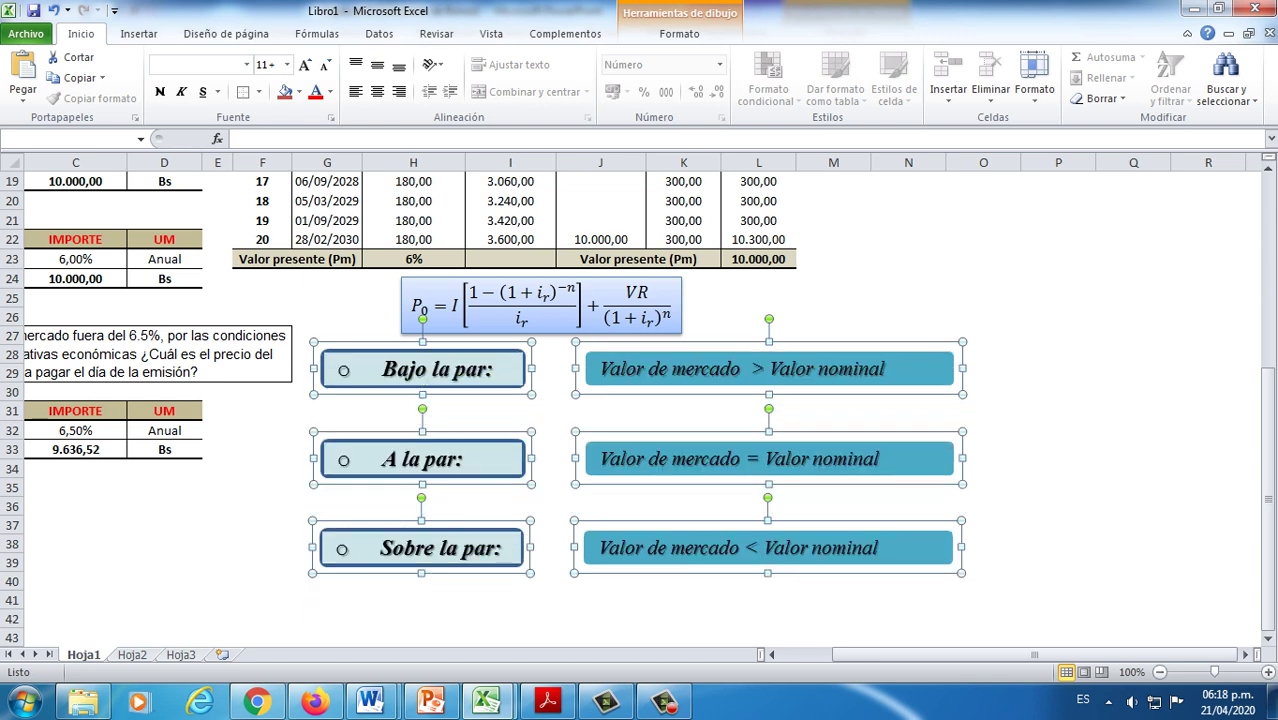
Step: Select only the four boxes of the A la par and Sobre la par rows
left_click(422, 459, "ctrl")
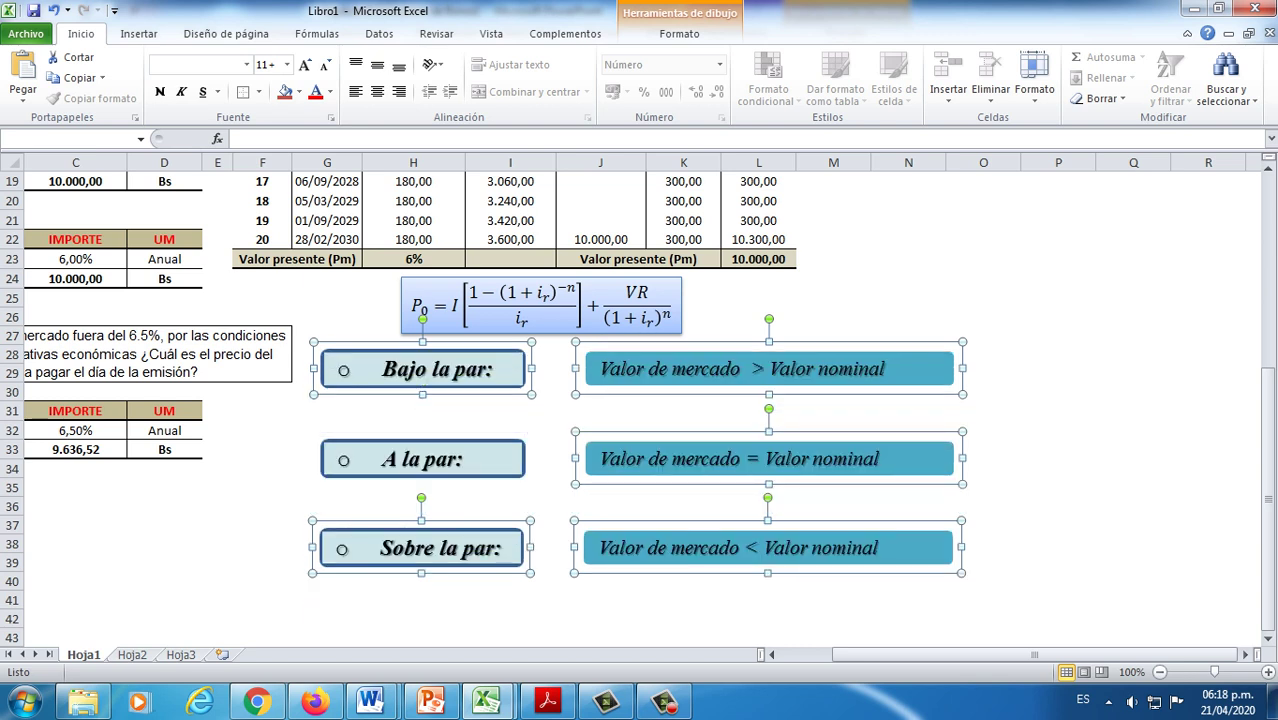
left_click(684, 411)
left_click(422, 459)
left_click(768, 458, "ctrl")
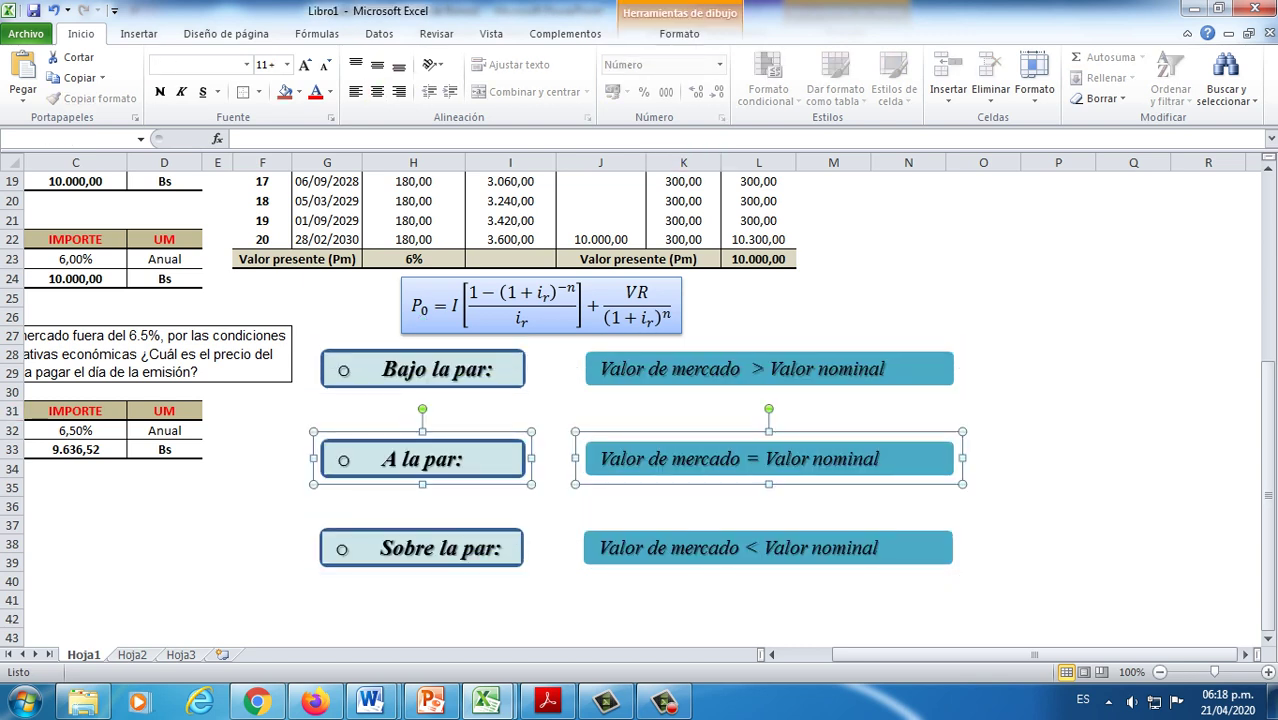
left_click(421, 548, "ctrl")
left_click(768, 548, "ctrl")
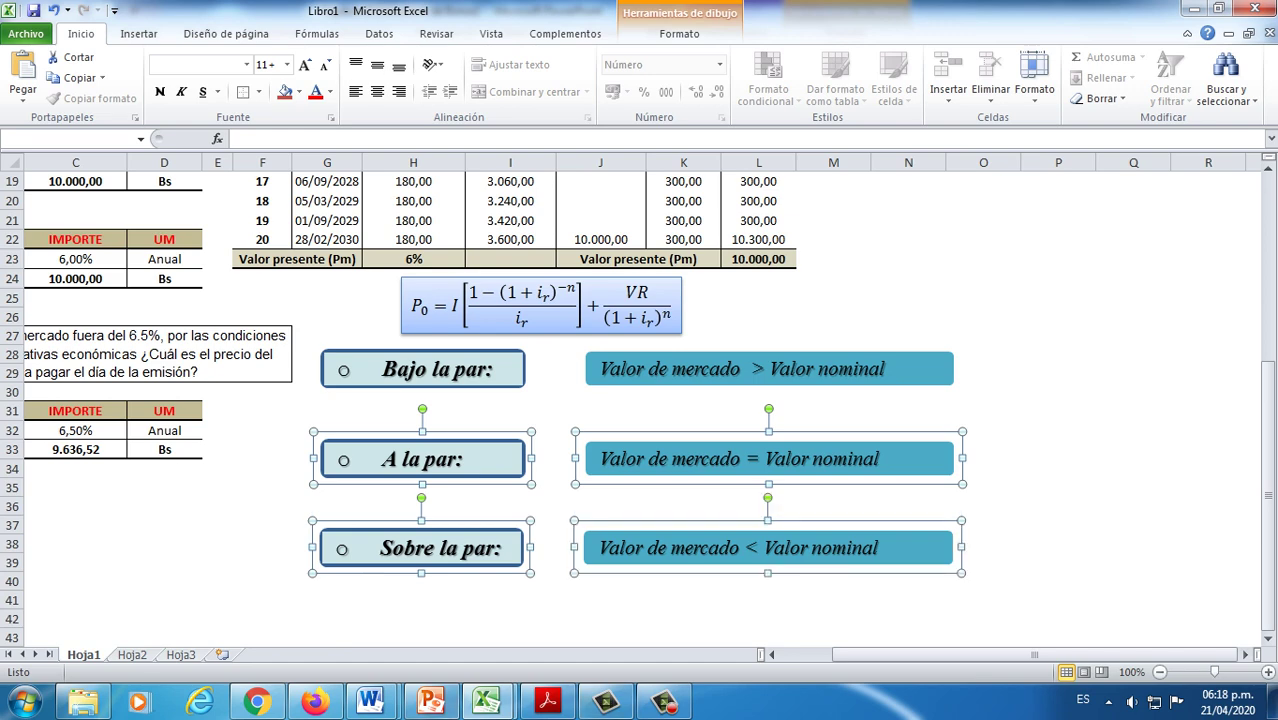
left_click(664, 702)
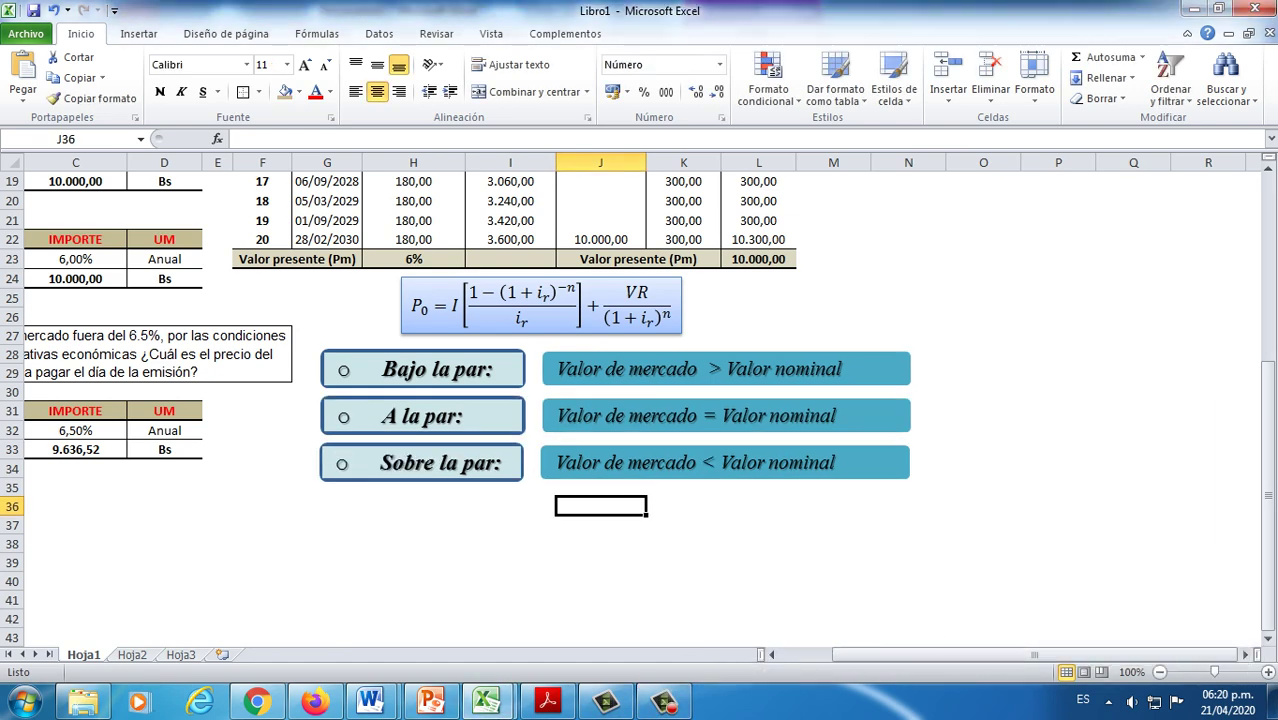
Step: Change the comparison sign to < in the Bajo la par row and to > in the Sobre la par row
left_click_drag(1240, 654, 1203, 655)
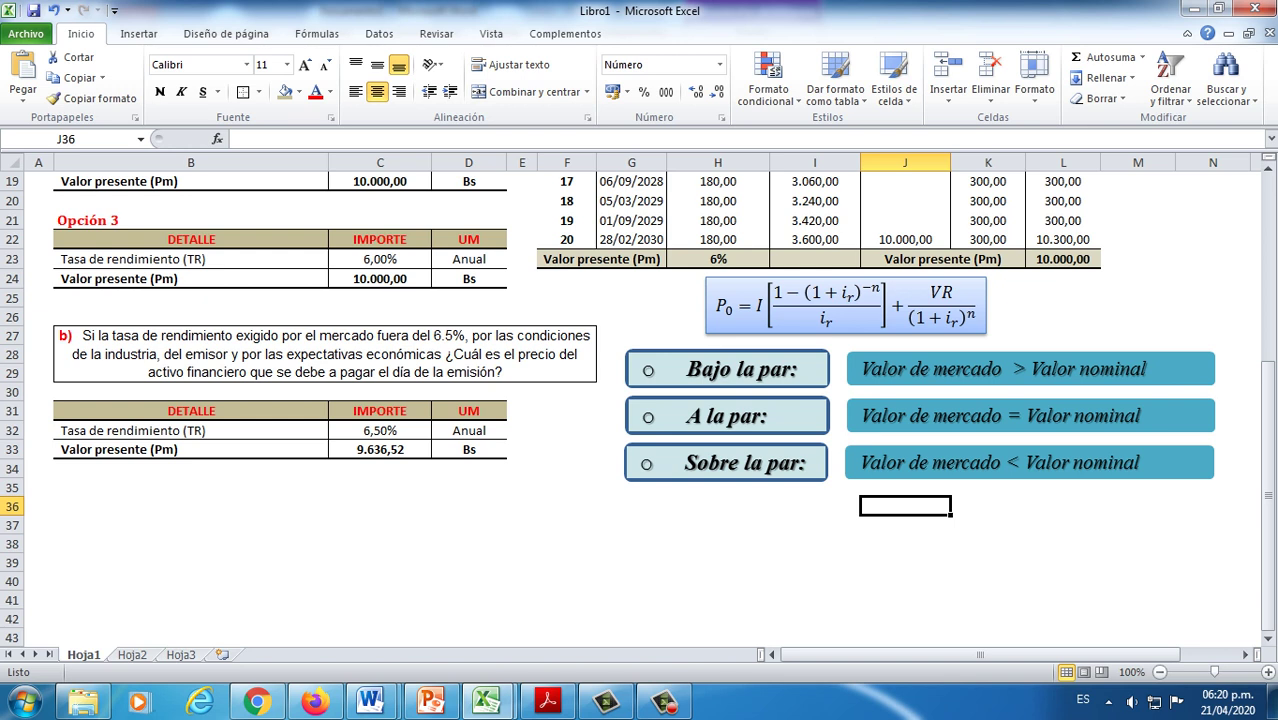
double_click(1019, 369)
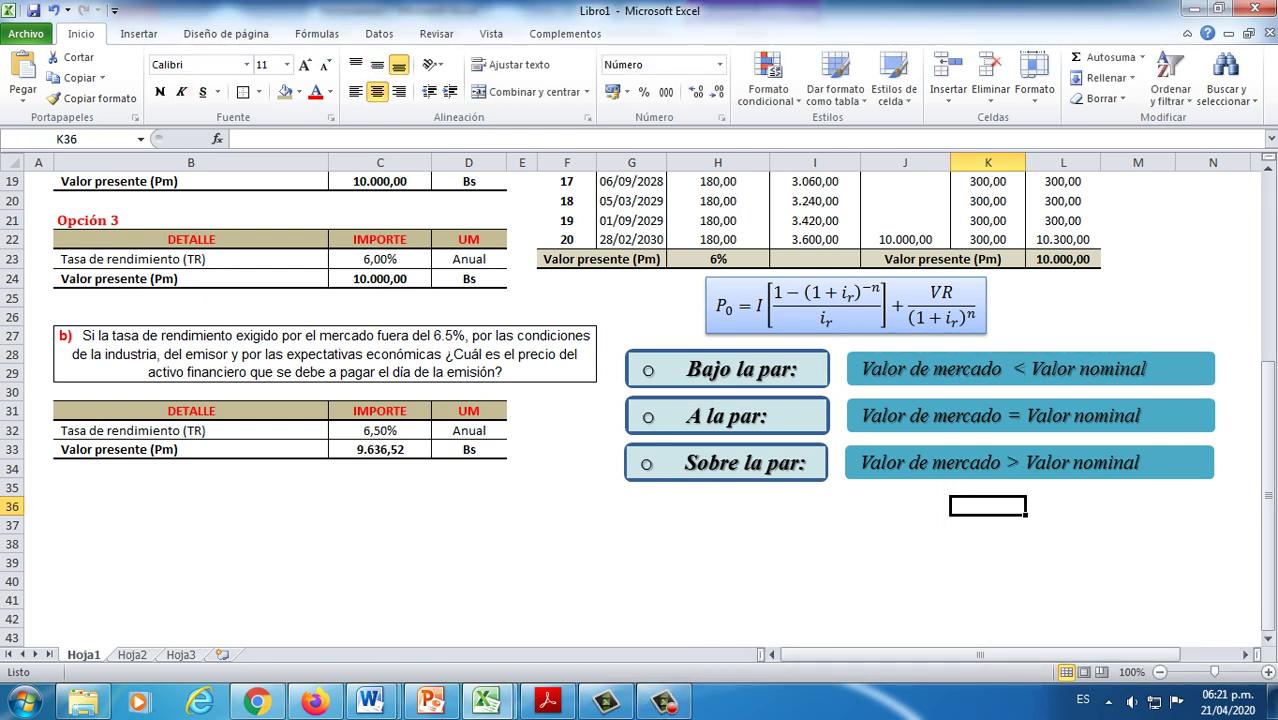
Step: Compare the present value of question b in C33 with the bond's nominal value in C5
scroll(640, 400, "up", 6)
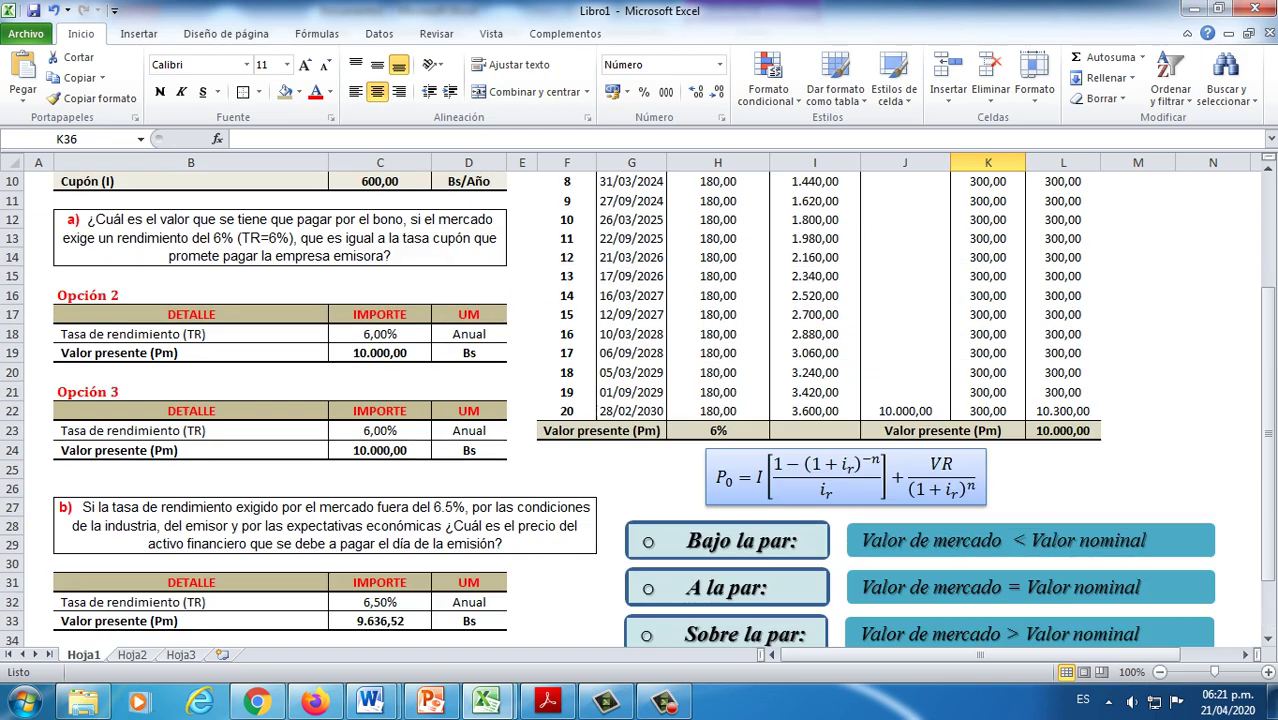
scroll(640, 400, "down", 5)
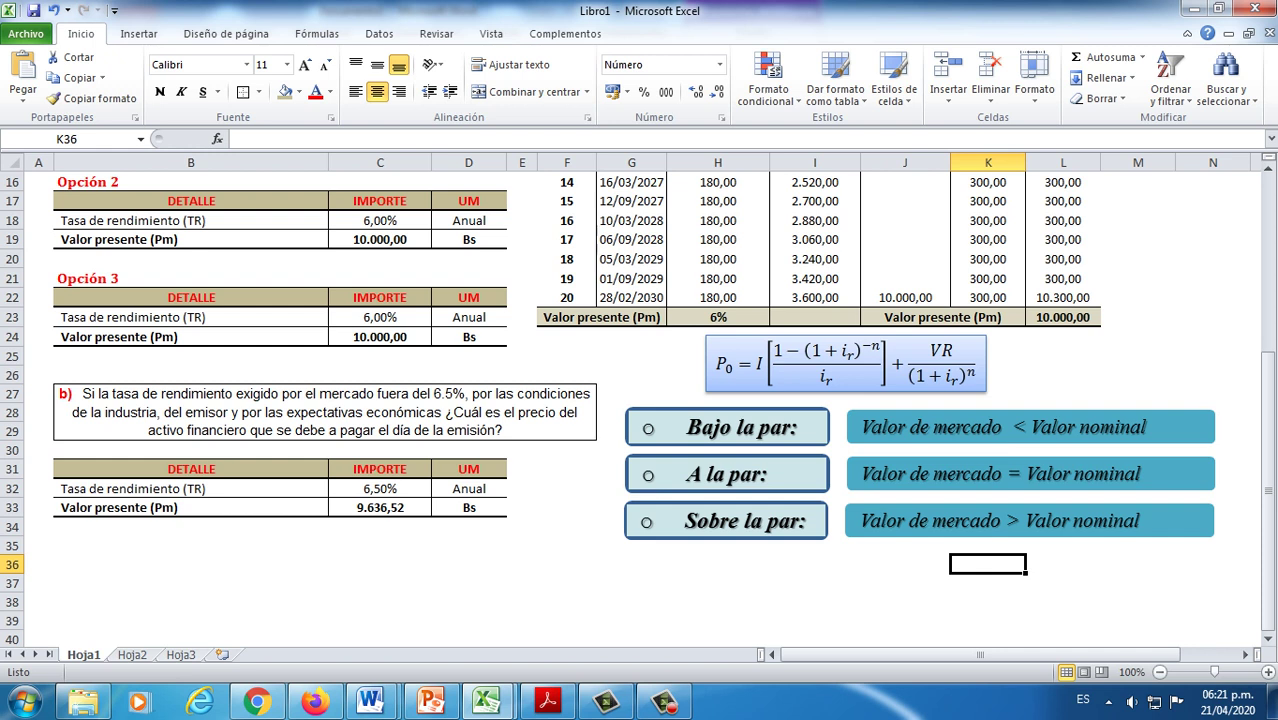
left_click(380, 508)
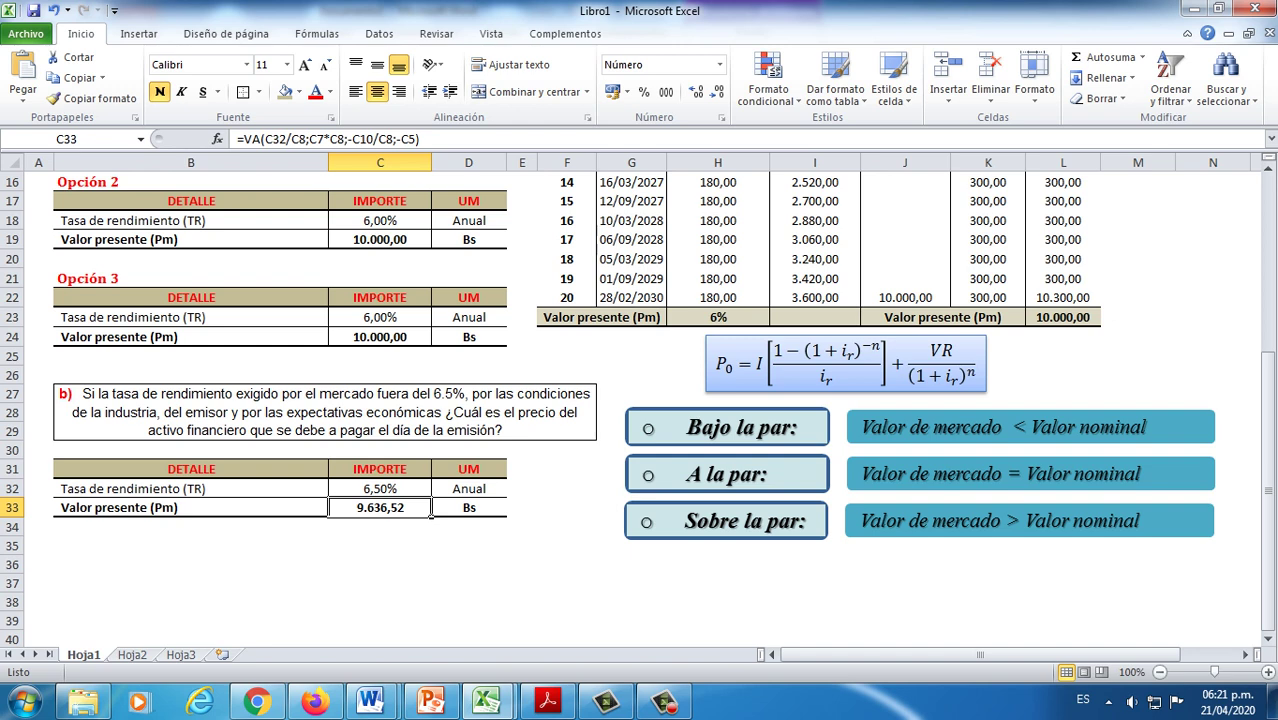
scroll(640, 410, "up", 3)
scroll(640, 410, "down", 3)
scroll(432, 510, "up", 5)
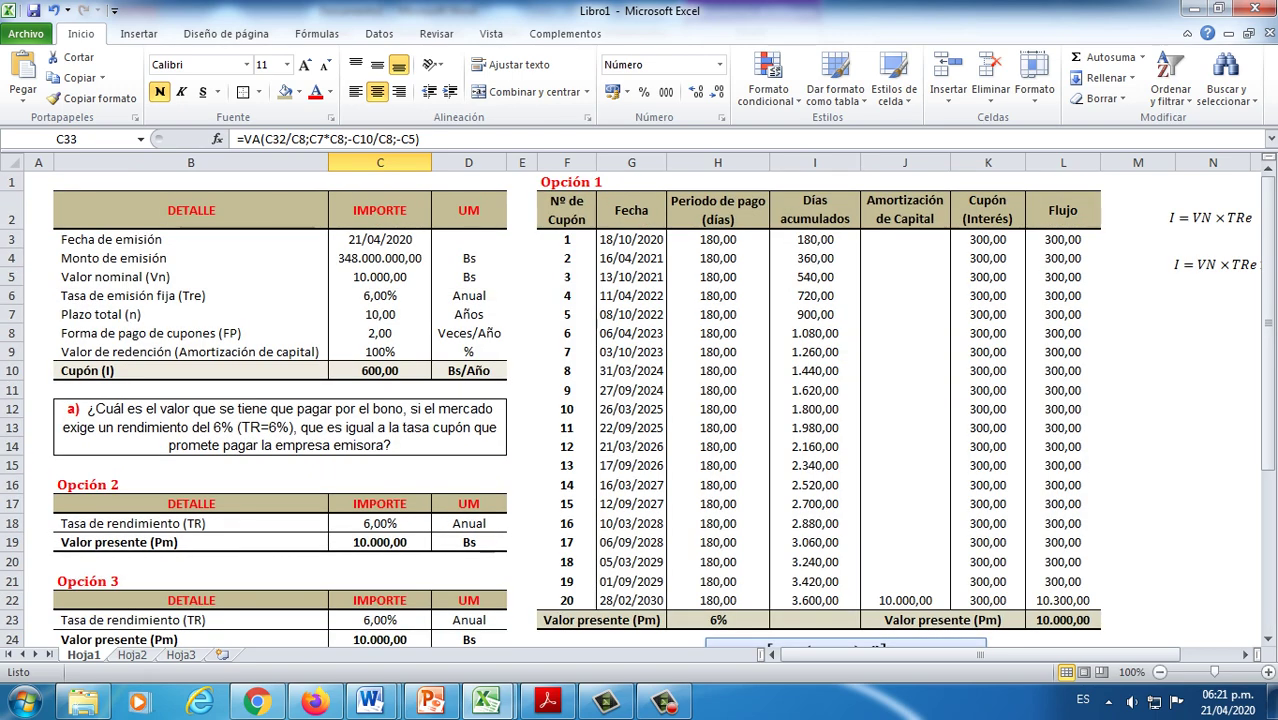
left_click(380, 277)
scroll(380, 277, "down", 6)
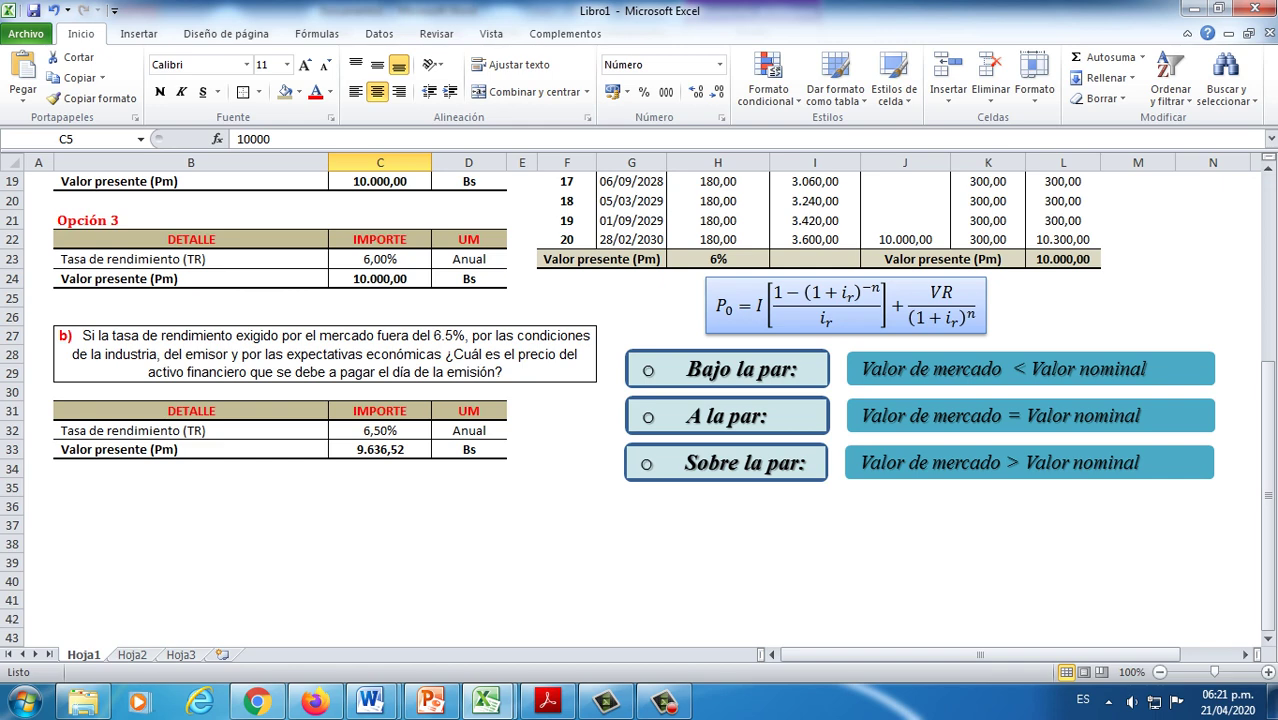
Step: Compare the fixed emission rate in C6 with the yield rate of question b in C32
scroll(637, 410, "up", 5)
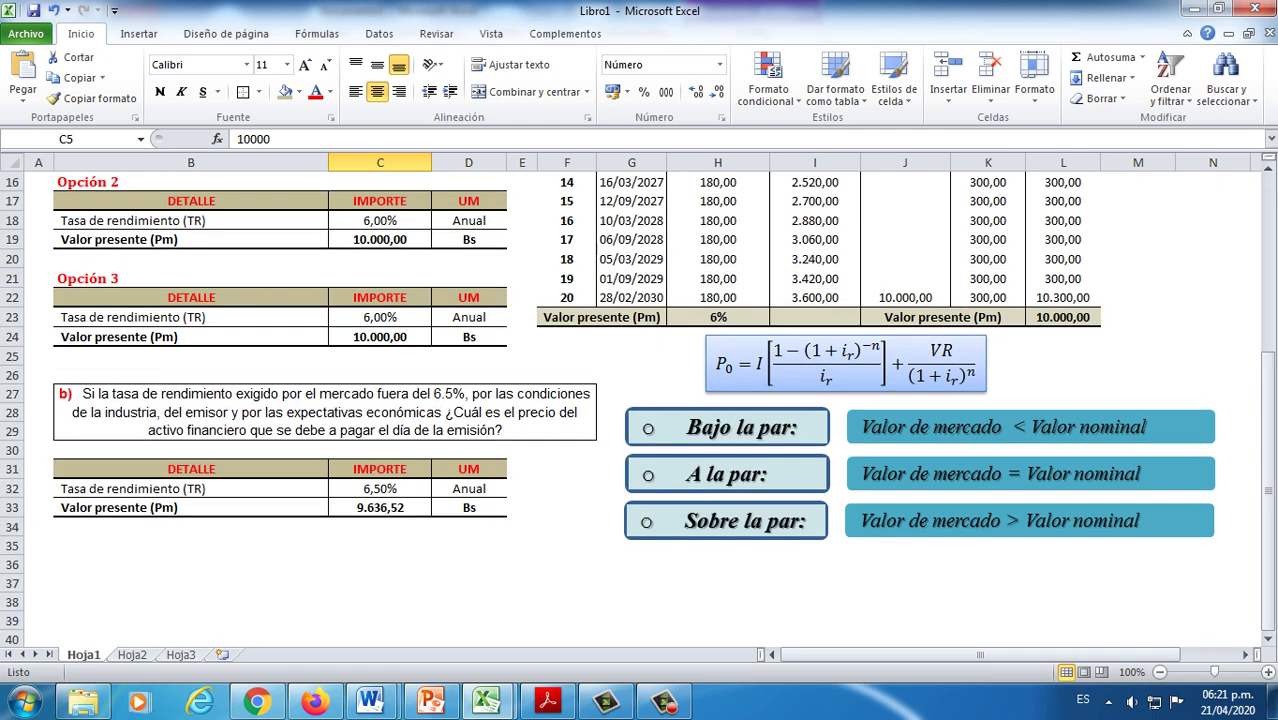
left_click(380, 219)
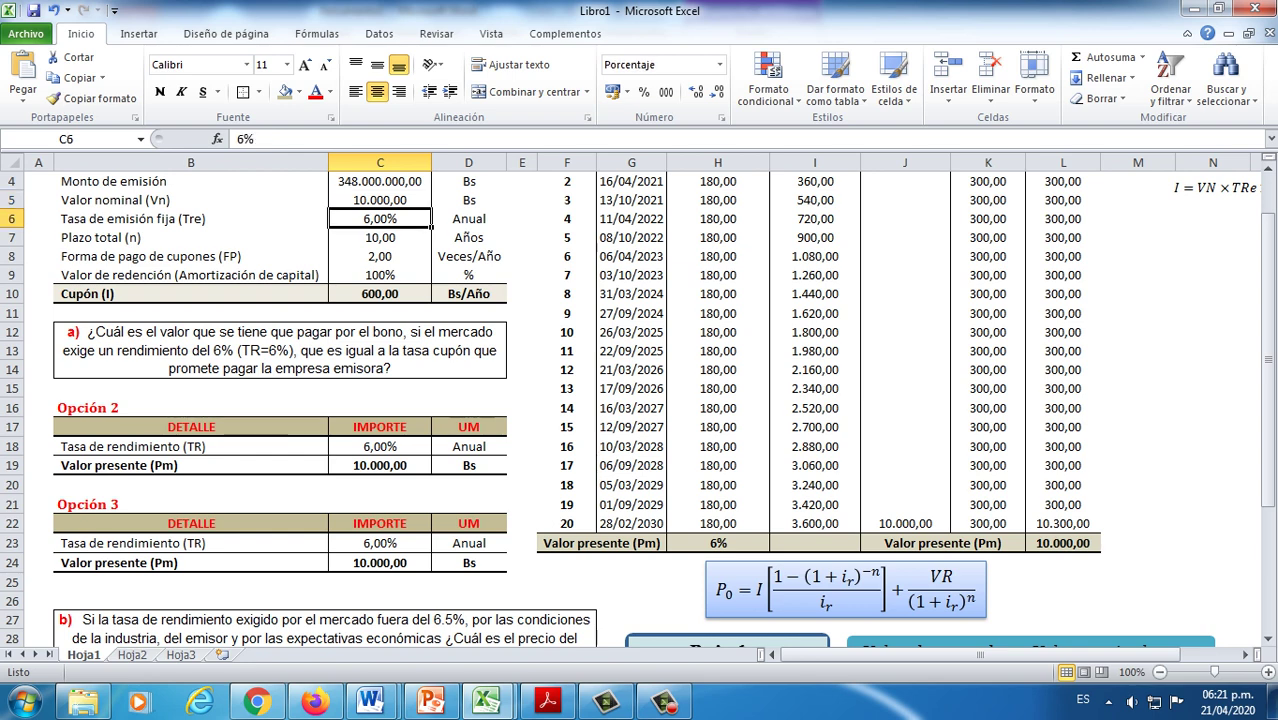
scroll(380, 219, "down", 3)
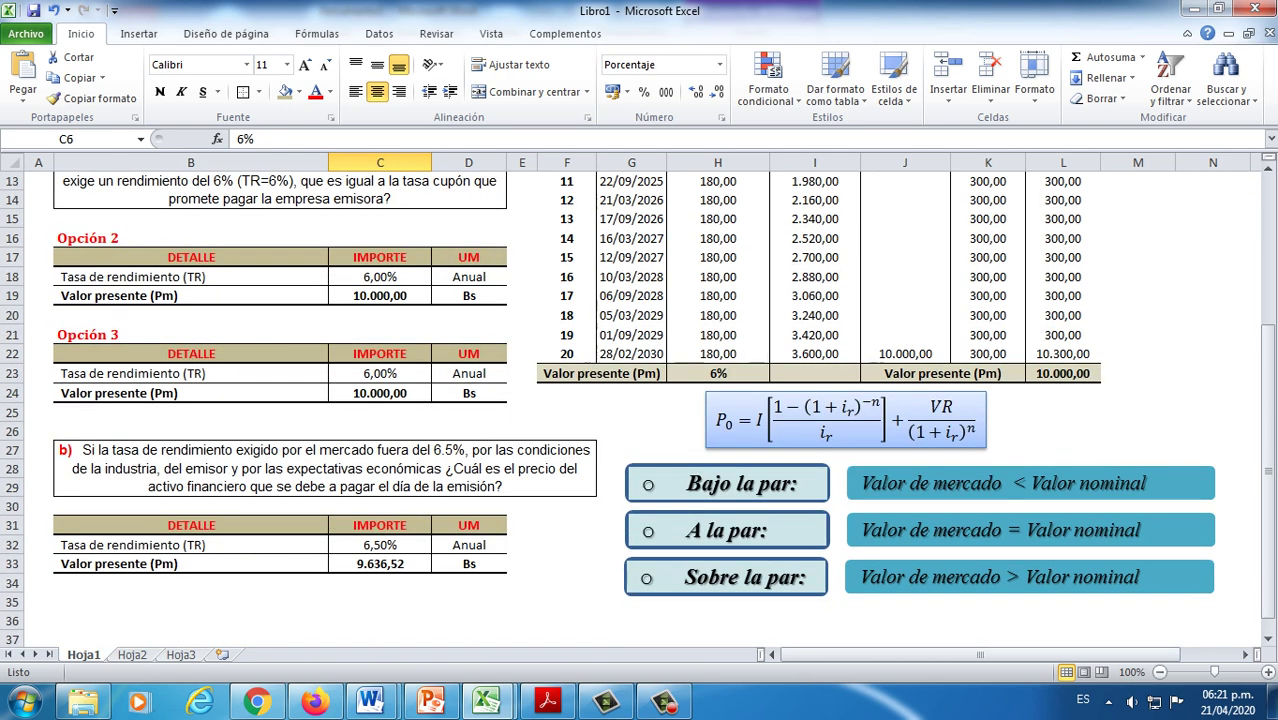
left_click(429, 548)
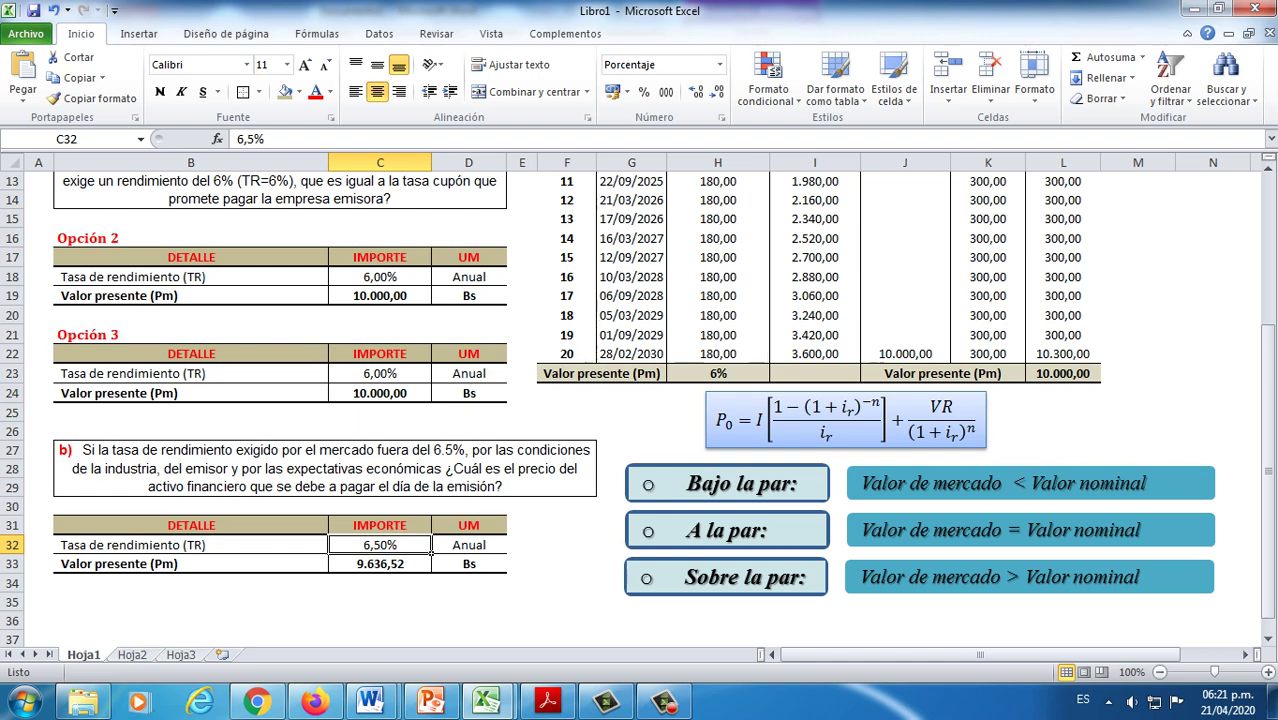
scroll(431, 550, "up", 4)
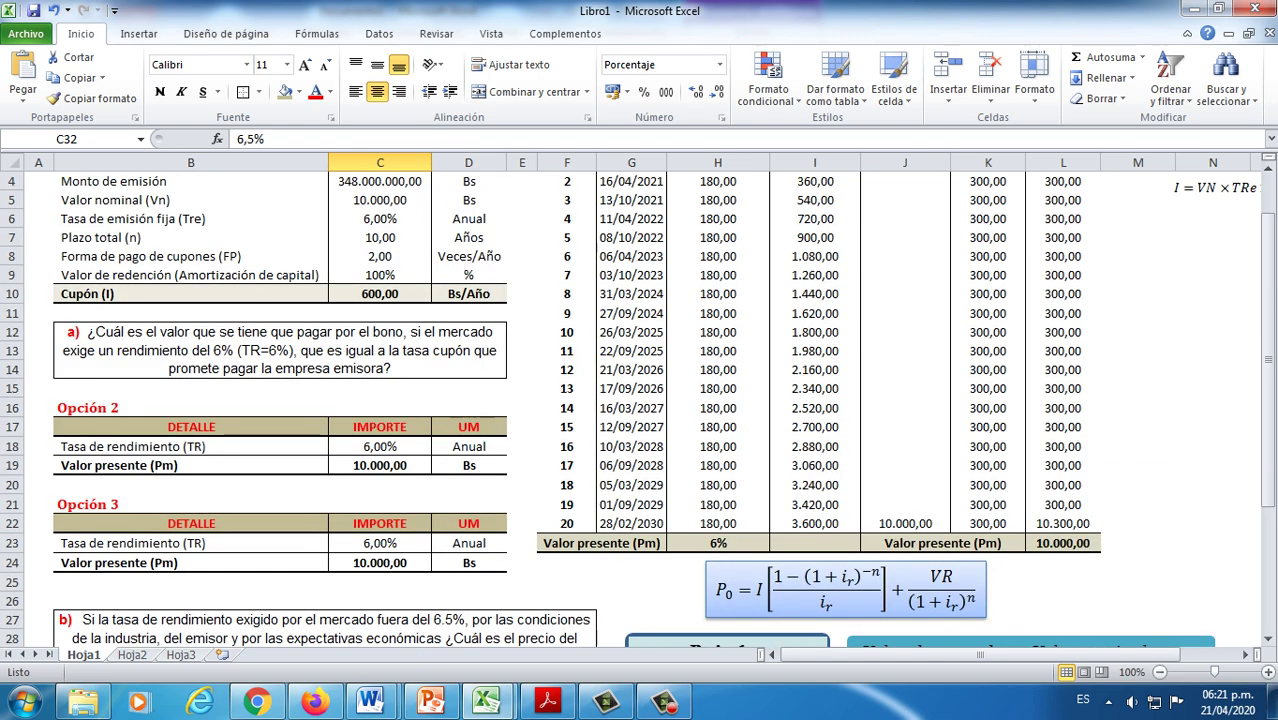
Step: Check the fixed emission rate in C6 against the price and rate relations in the par comparison boxes
scroll(431, 490, "down", 5)
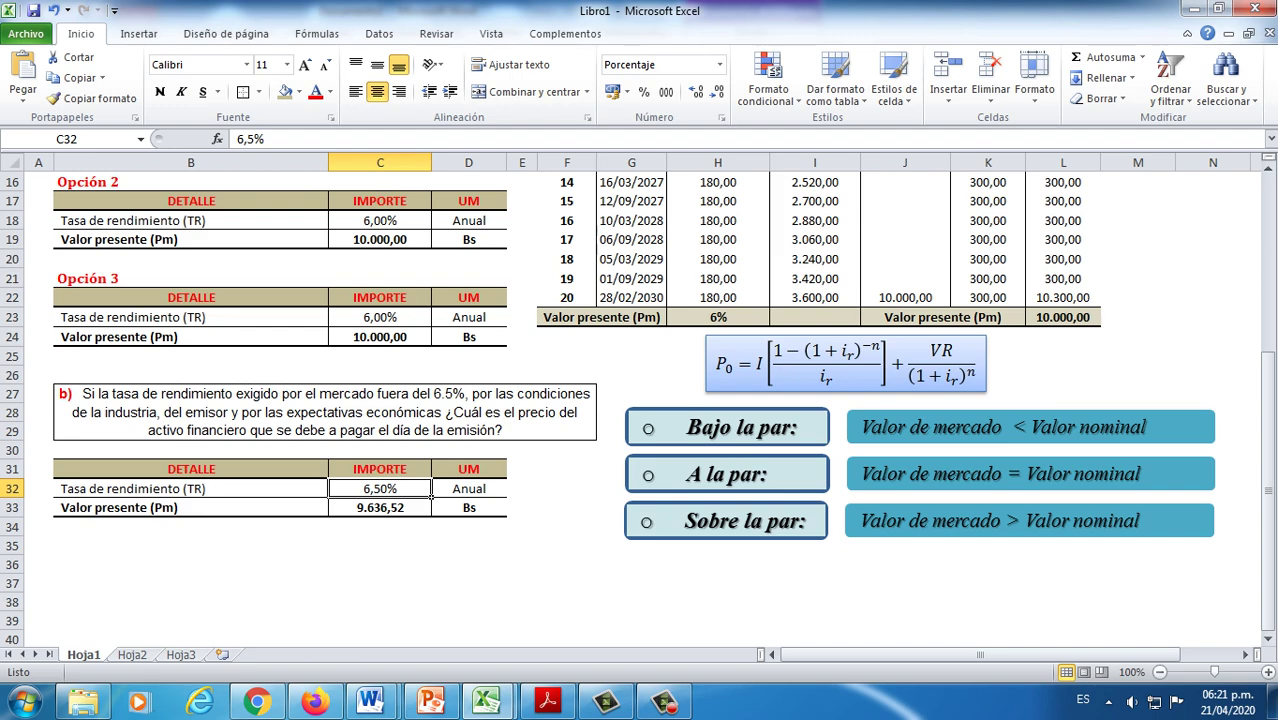
scroll(431, 490, "up", 5)
left_click(400, 289)
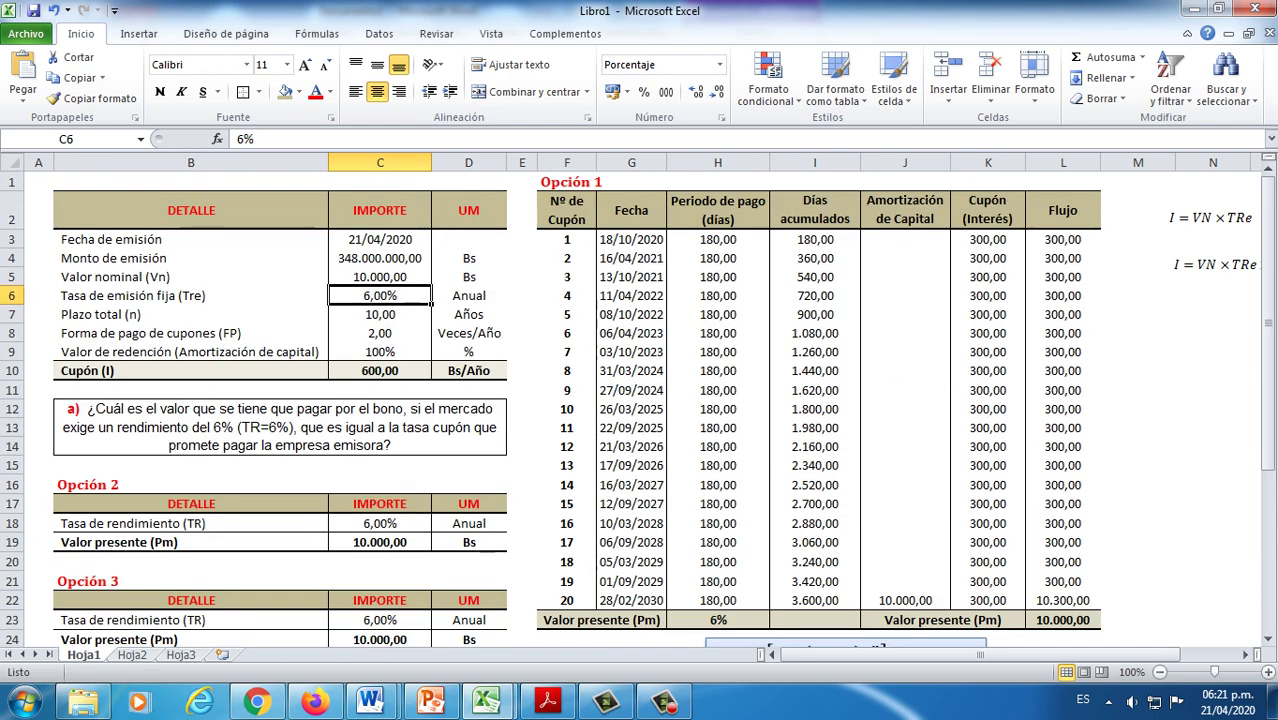
scroll(400, 289, "down", 4)
left_click(665, 702)
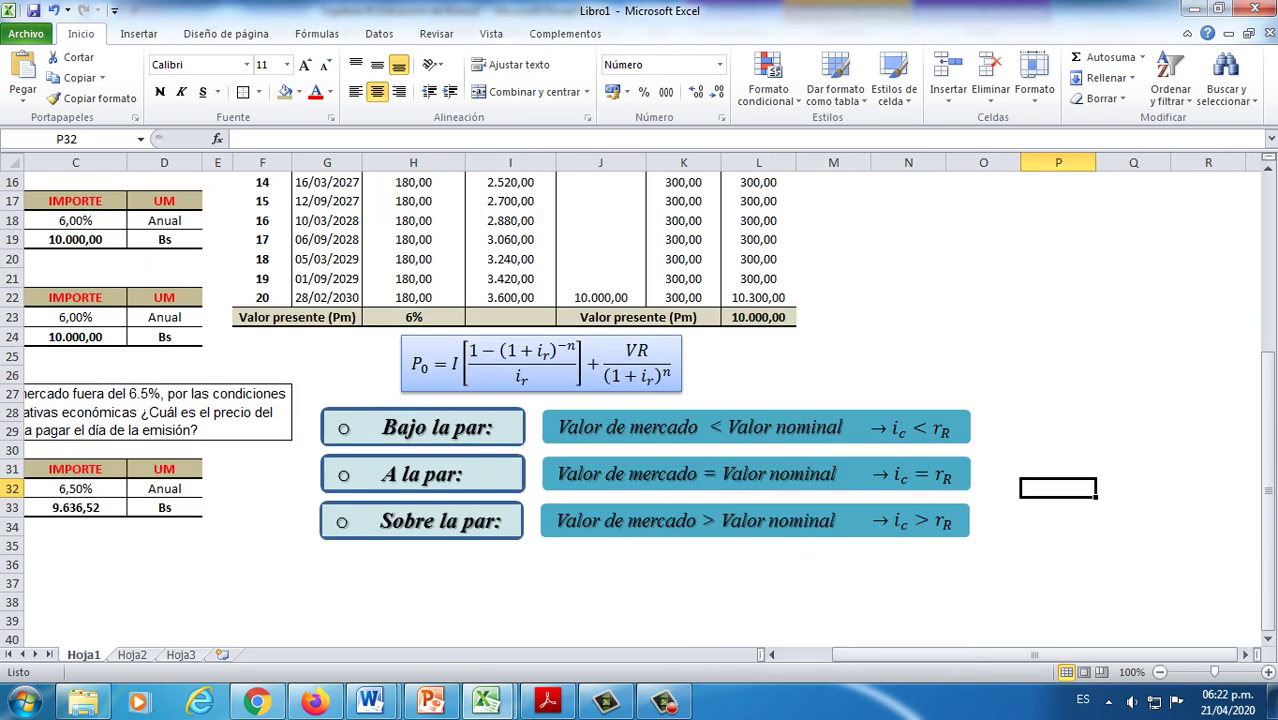
left_click_drag(1035, 655, 980, 655)
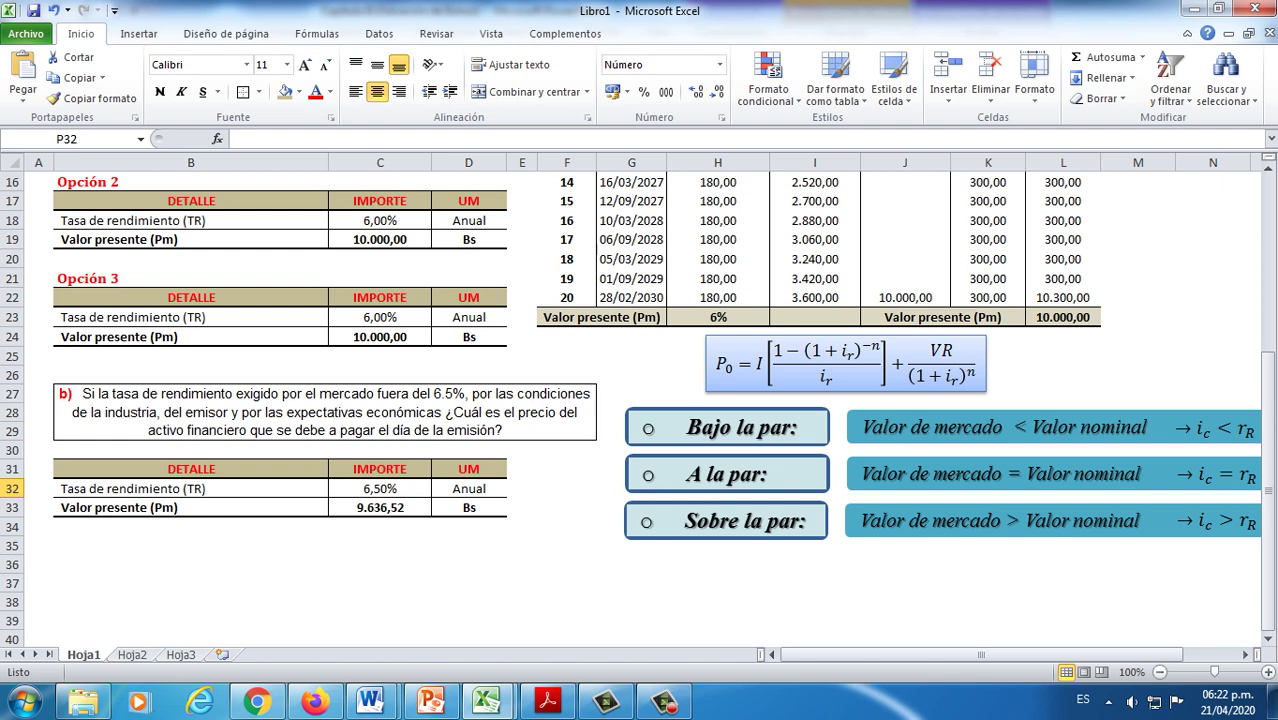
left_click_drag(980, 655, 1035, 655)
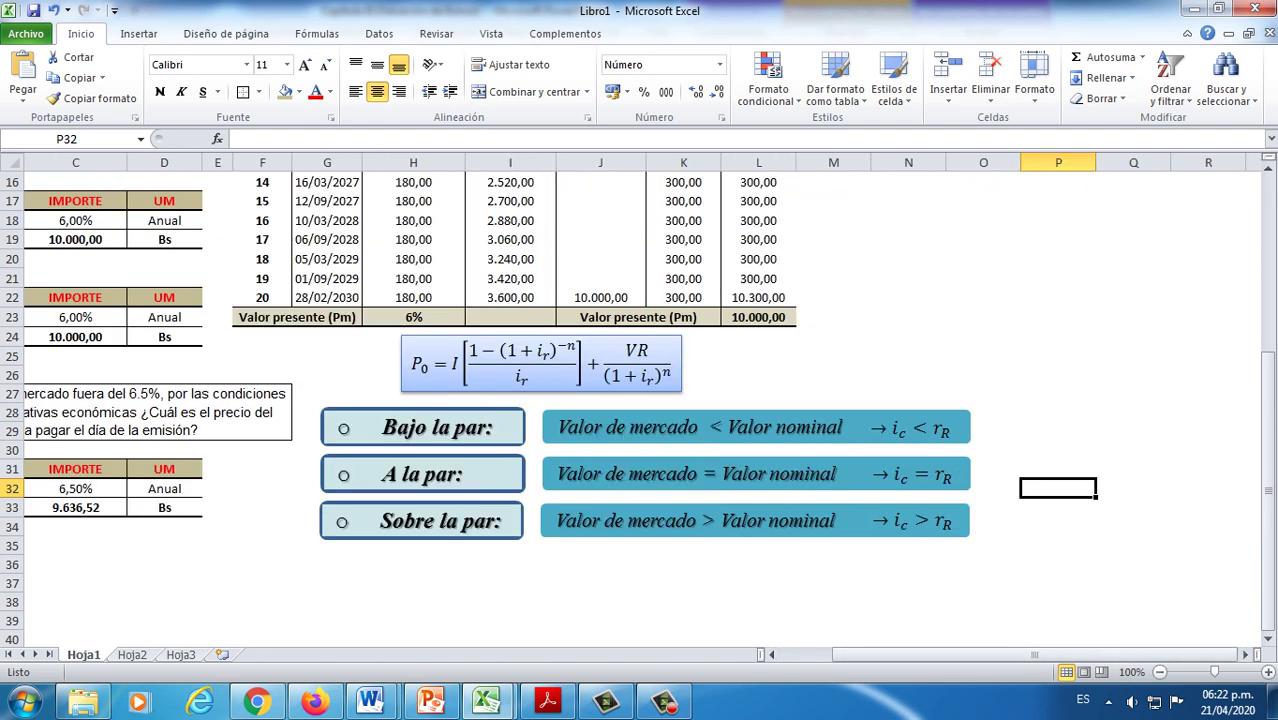
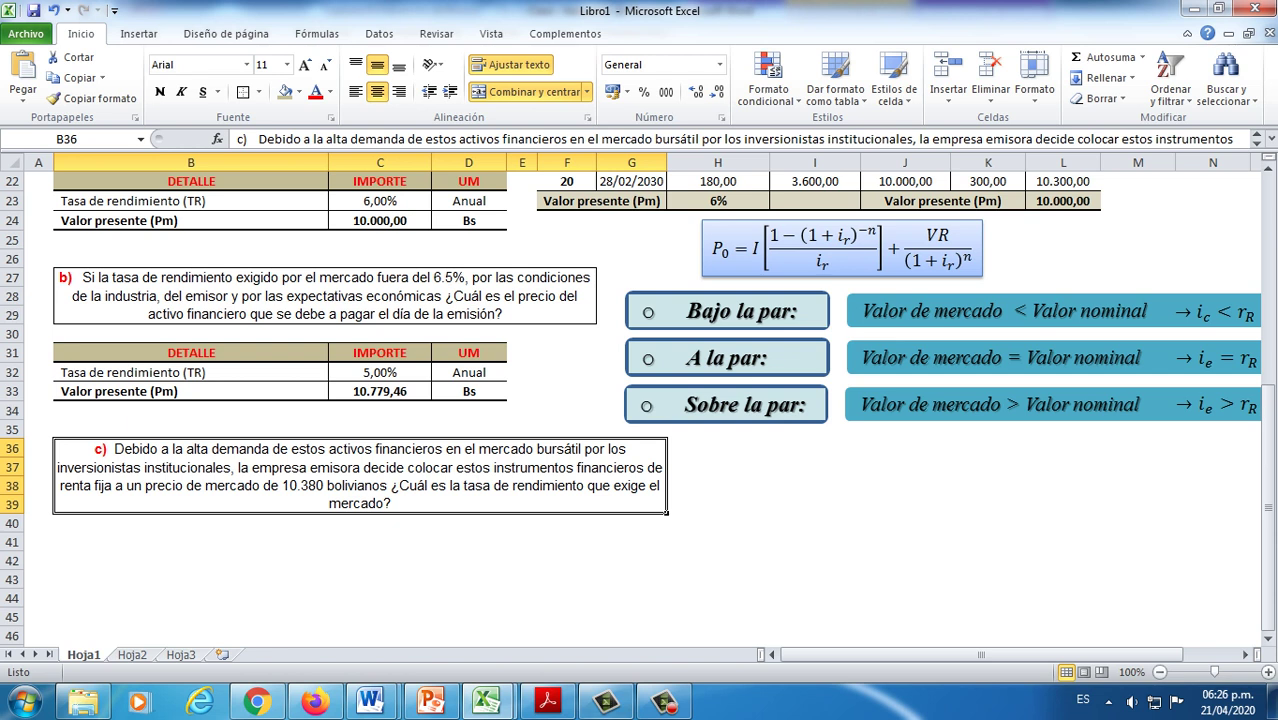
Step: Read question c in B36 and review the bond data and earlier valuation tables above it
left_click(663, 702)
scroll(640, 400, "up", 7)
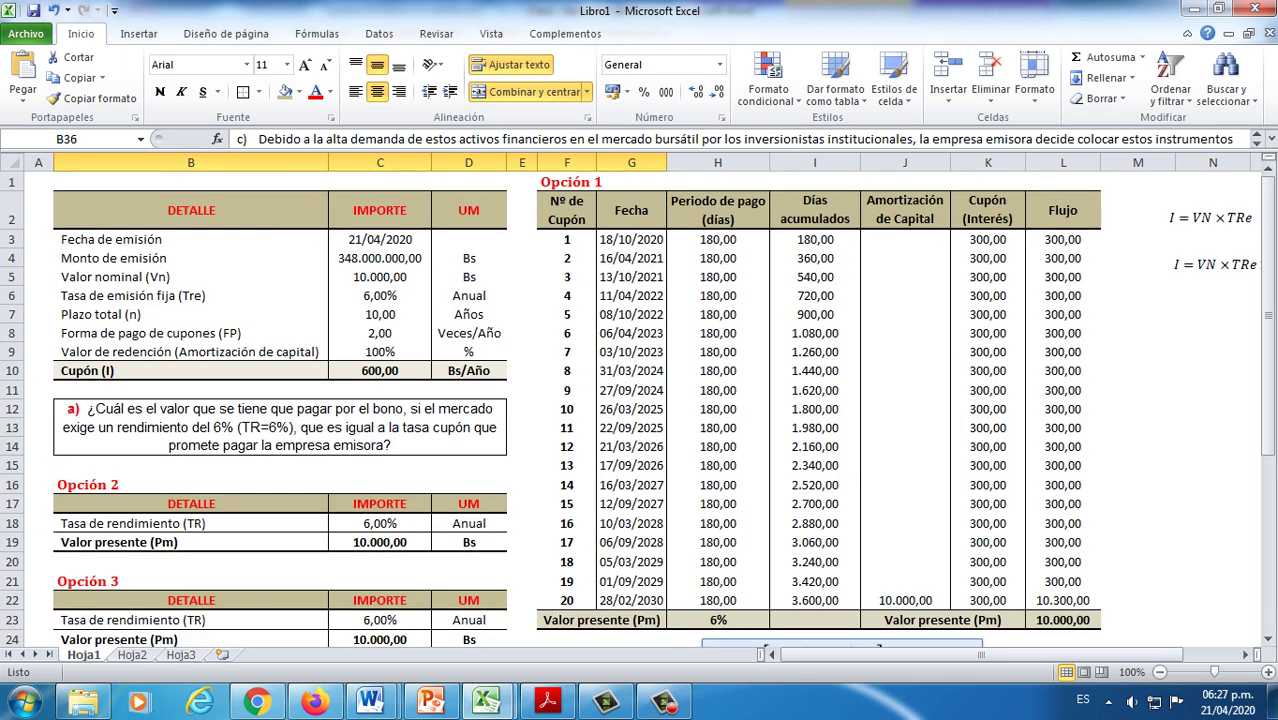
scroll(640, 400, "down", 7)
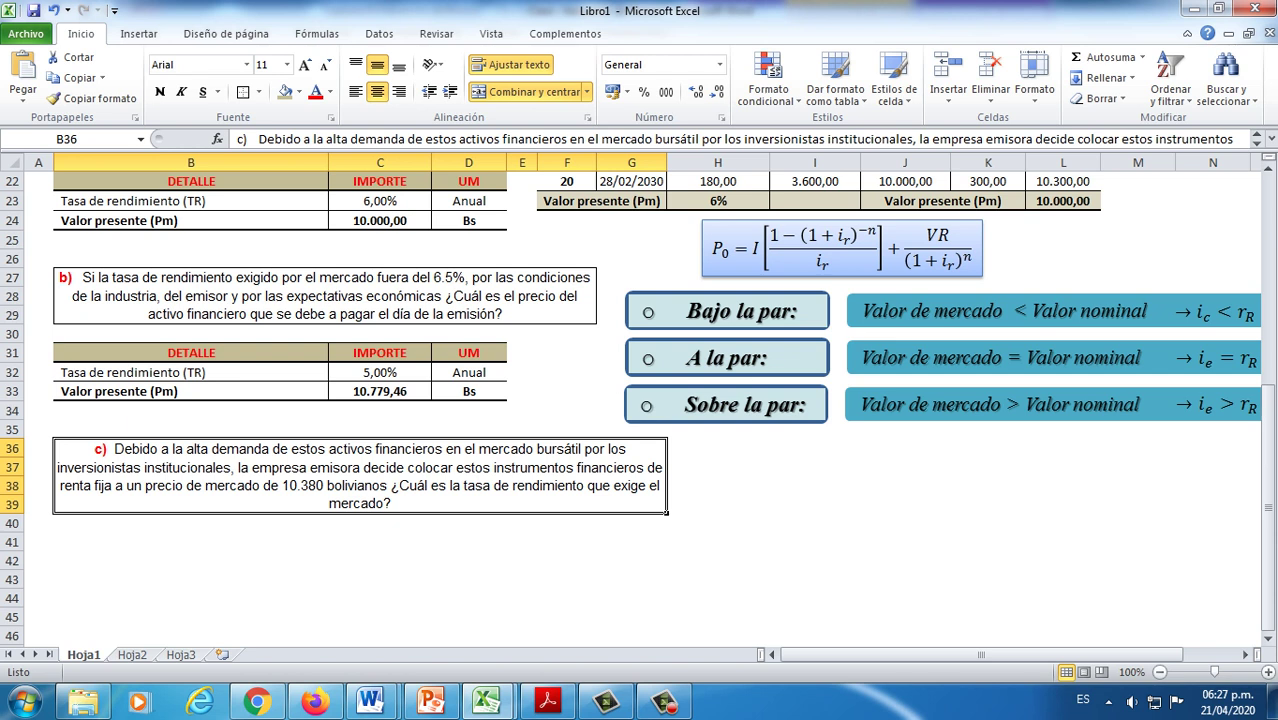
scroll(640, 400, "up", 7)
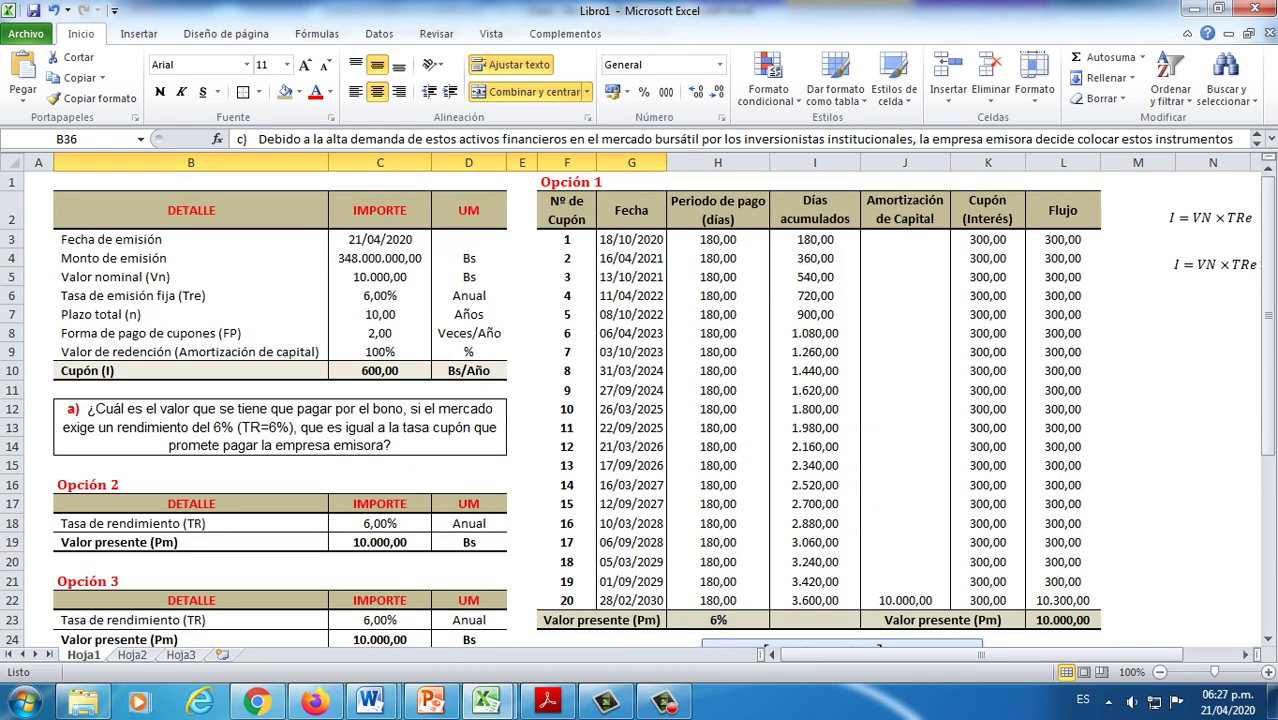
scroll(640, 400, "down", 9)
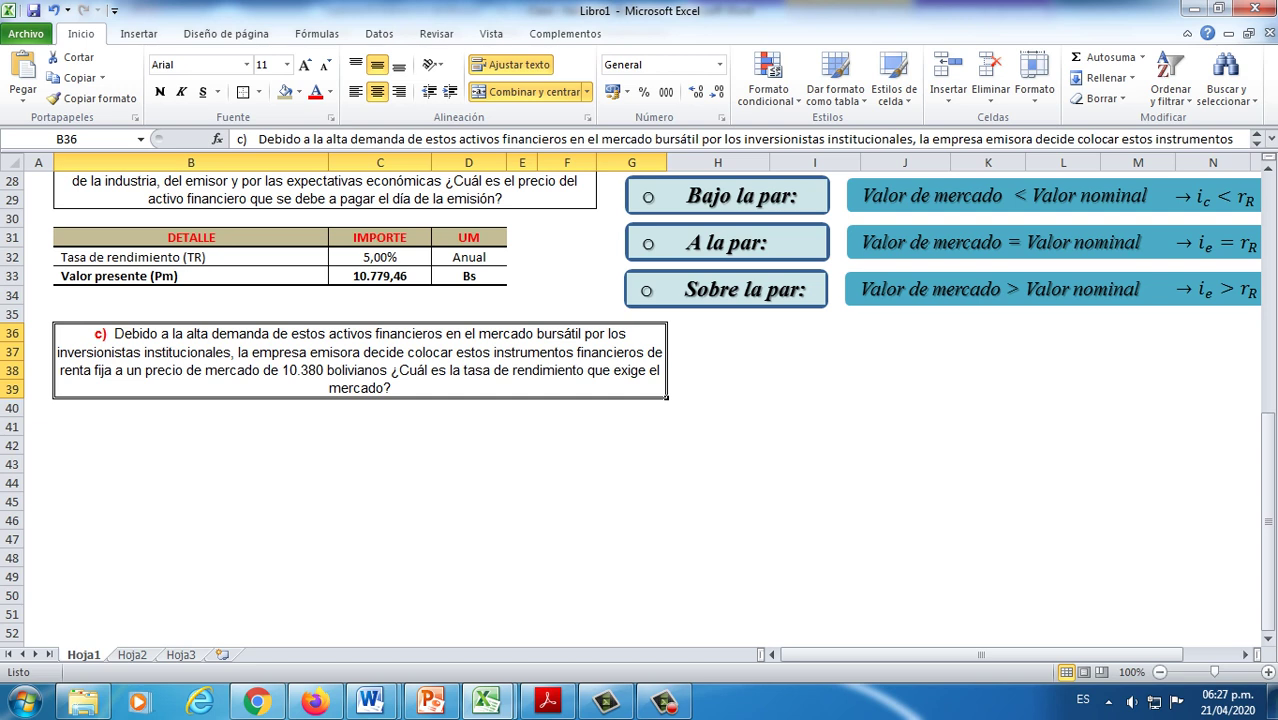
scroll(640, 400, "up", 1)
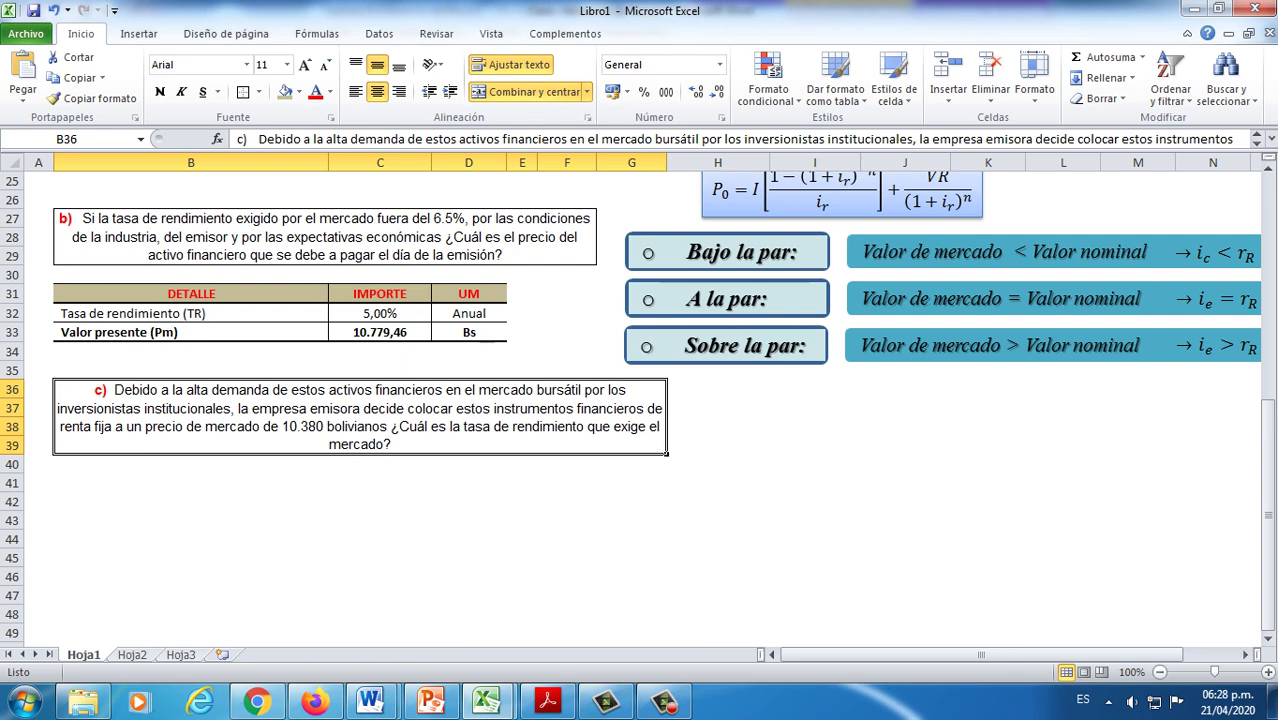
left_click(190, 482)
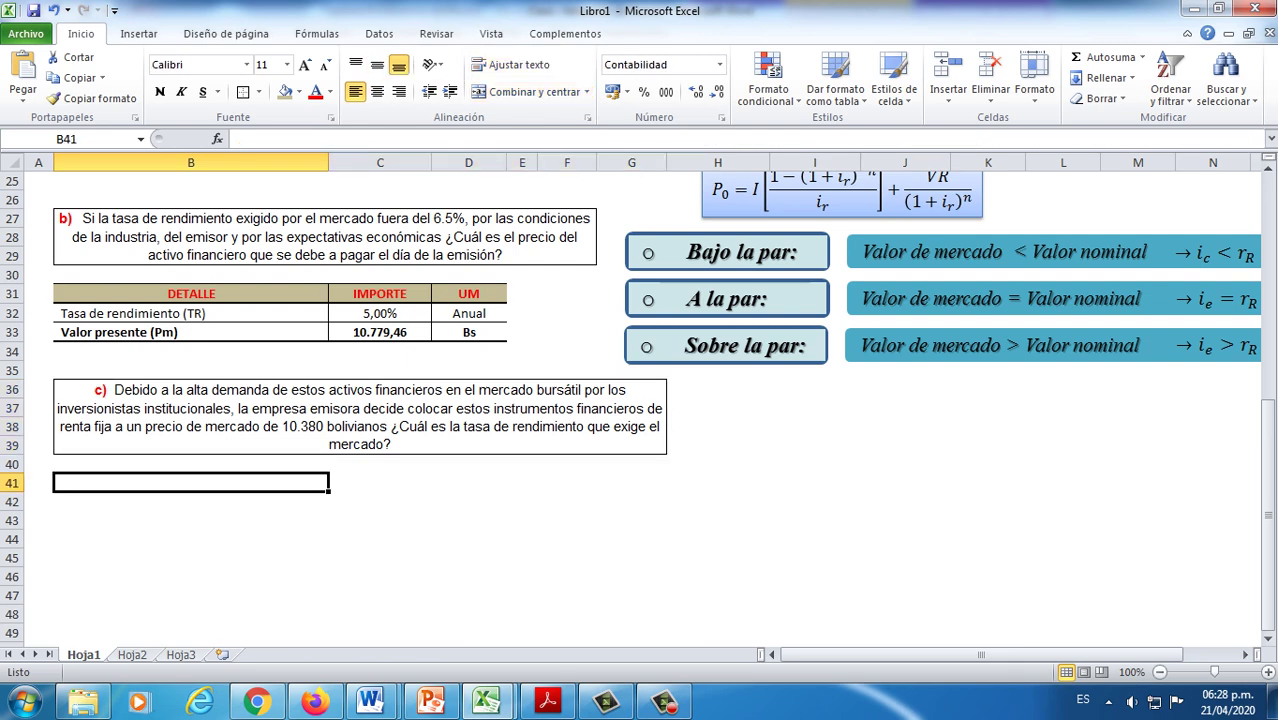
scroll(640, 400, "up", 8)
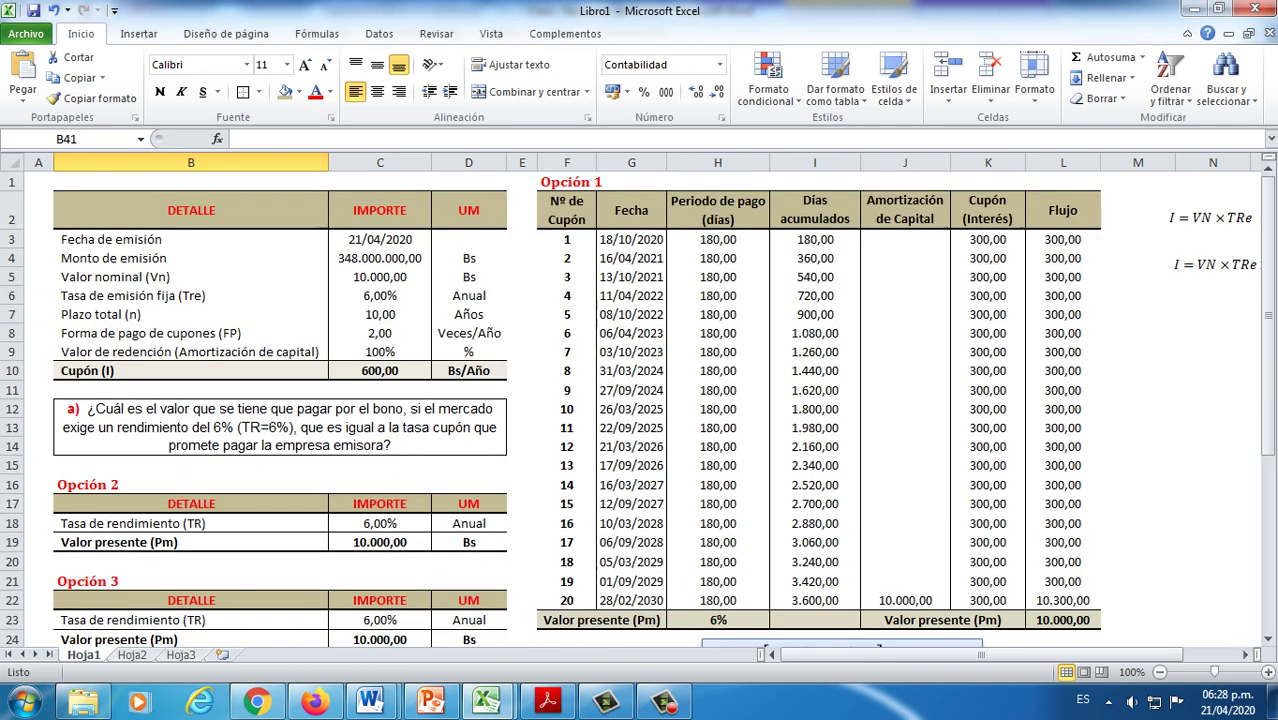
scroll(640, 400, "down", 8)
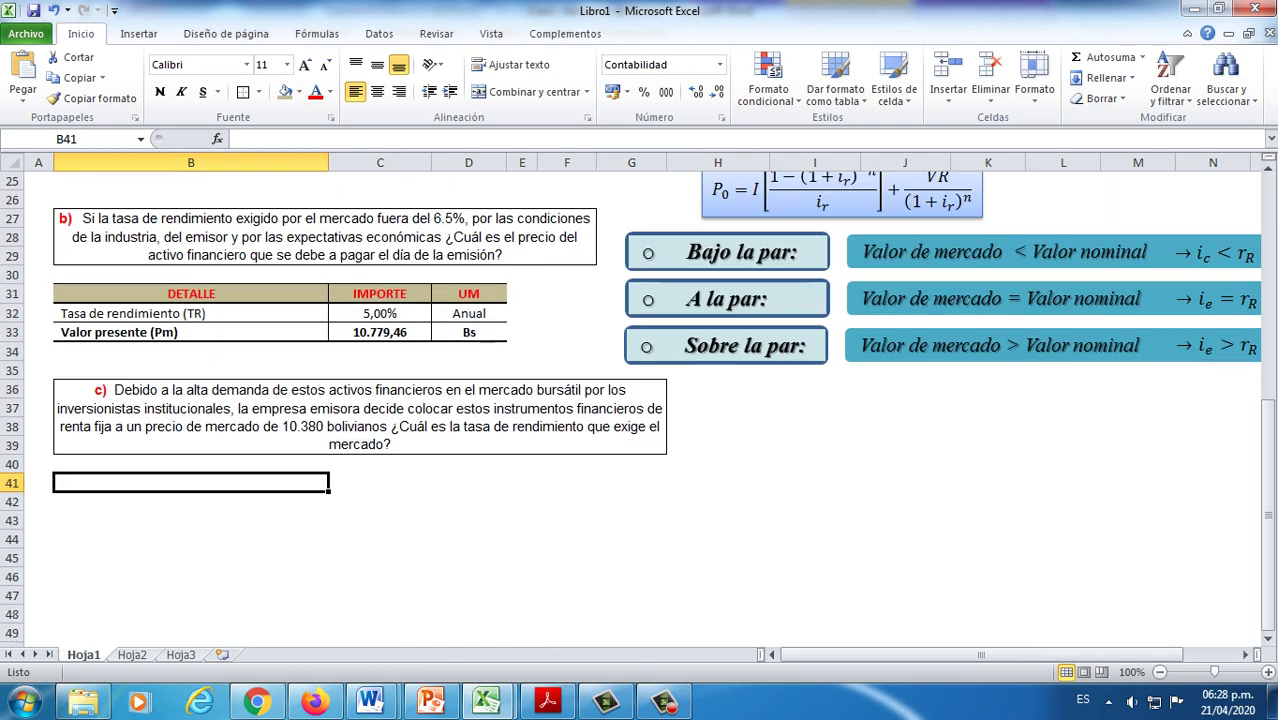
scroll(640, 400, "up", 5)
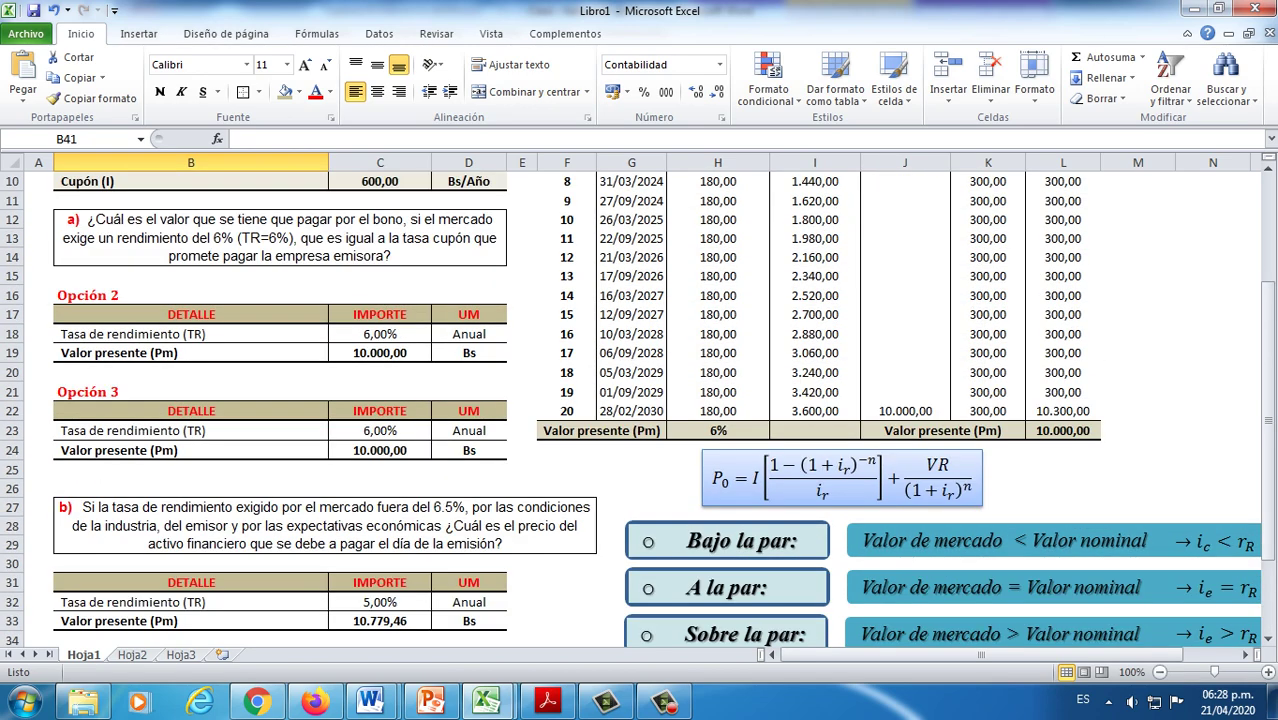
scroll(640, 400, "down", 4)
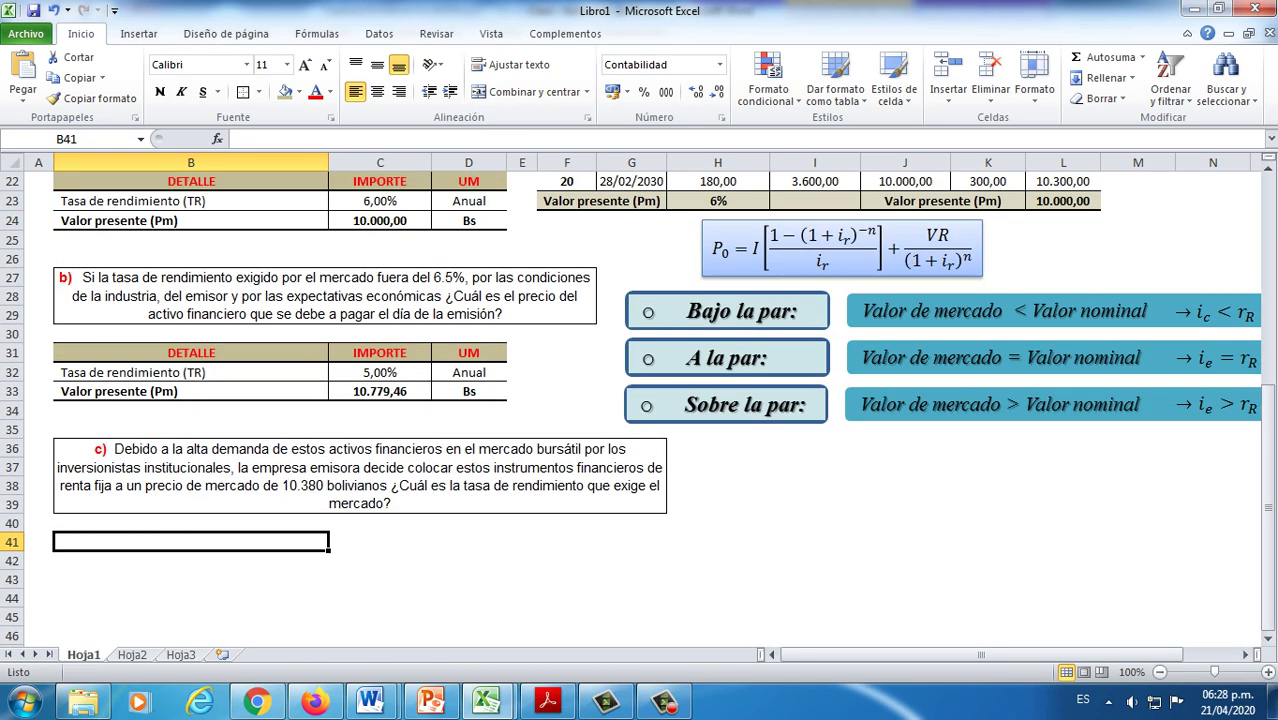
scroll(640, 400, "up", 4)
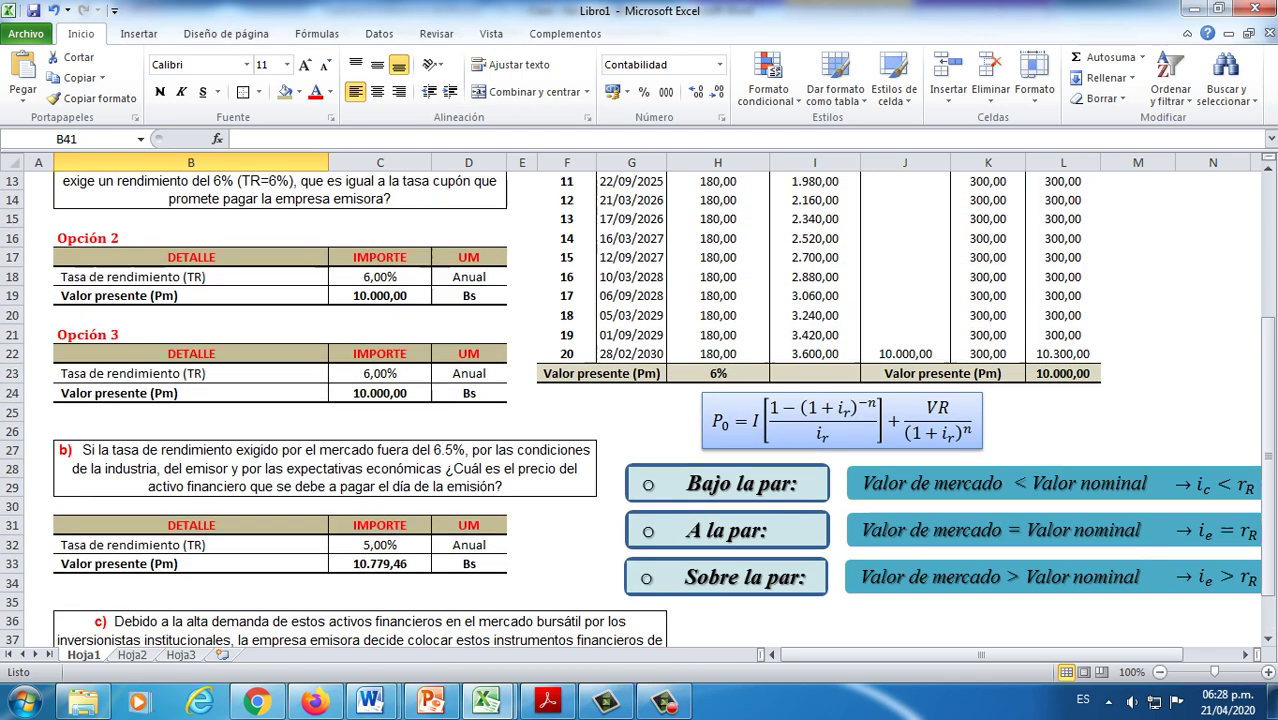
scroll(640, 400, "down", 5)
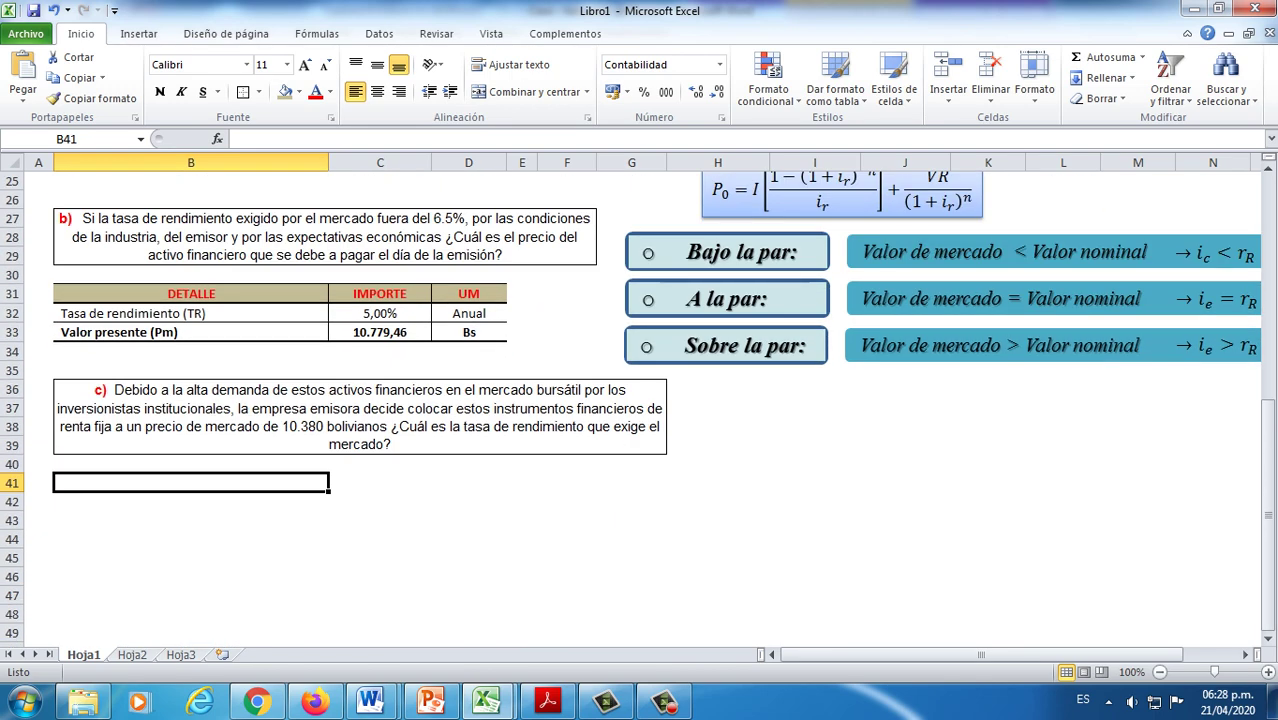
Step: Copy the Opción 3 valuation table (B22:D24) to B41, below question c
scroll(640, 400, "up", 2)
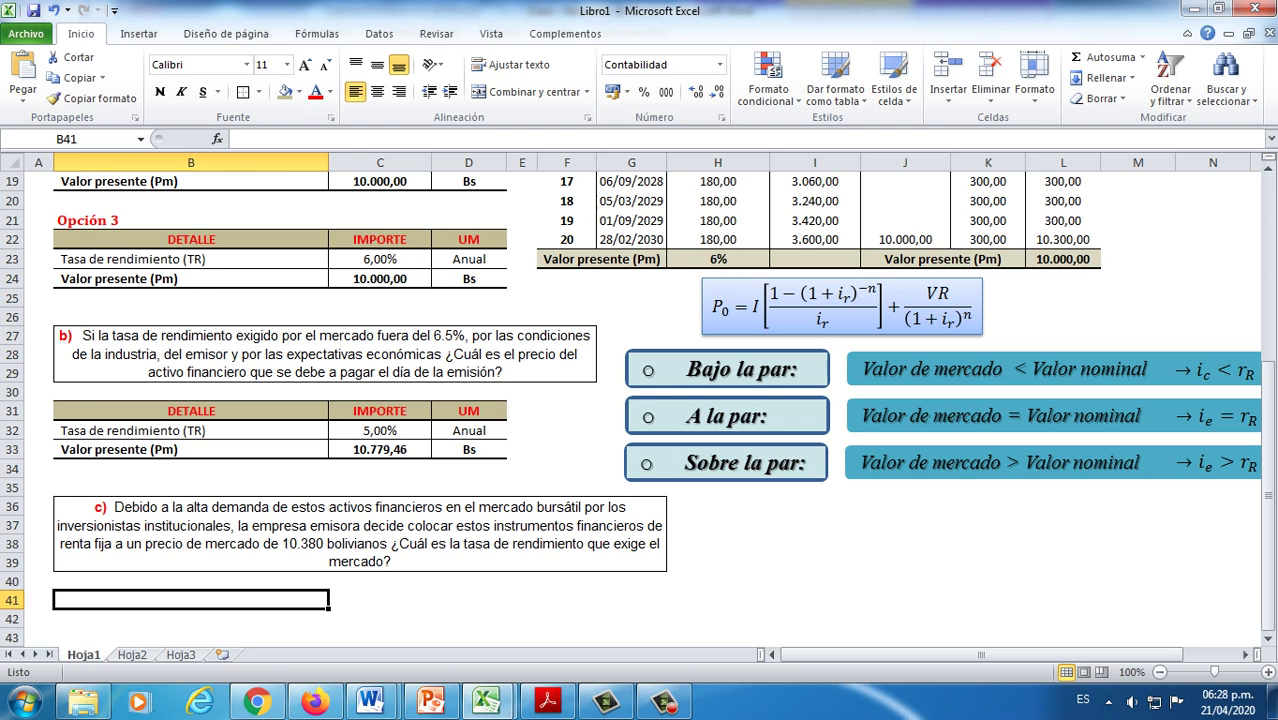
left_click_drag(190, 239, 469, 278)
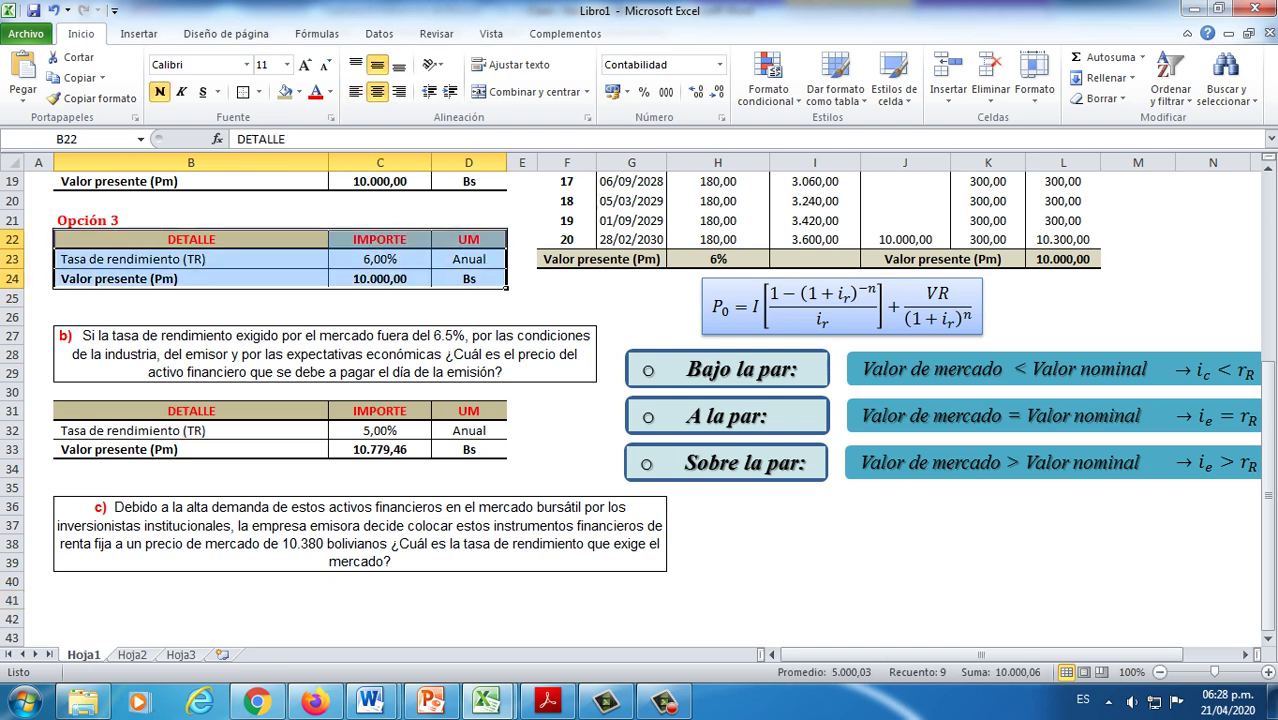
key("ctrl+c")
scroll(240, 426, "down", 3)
left_click(240, 426)
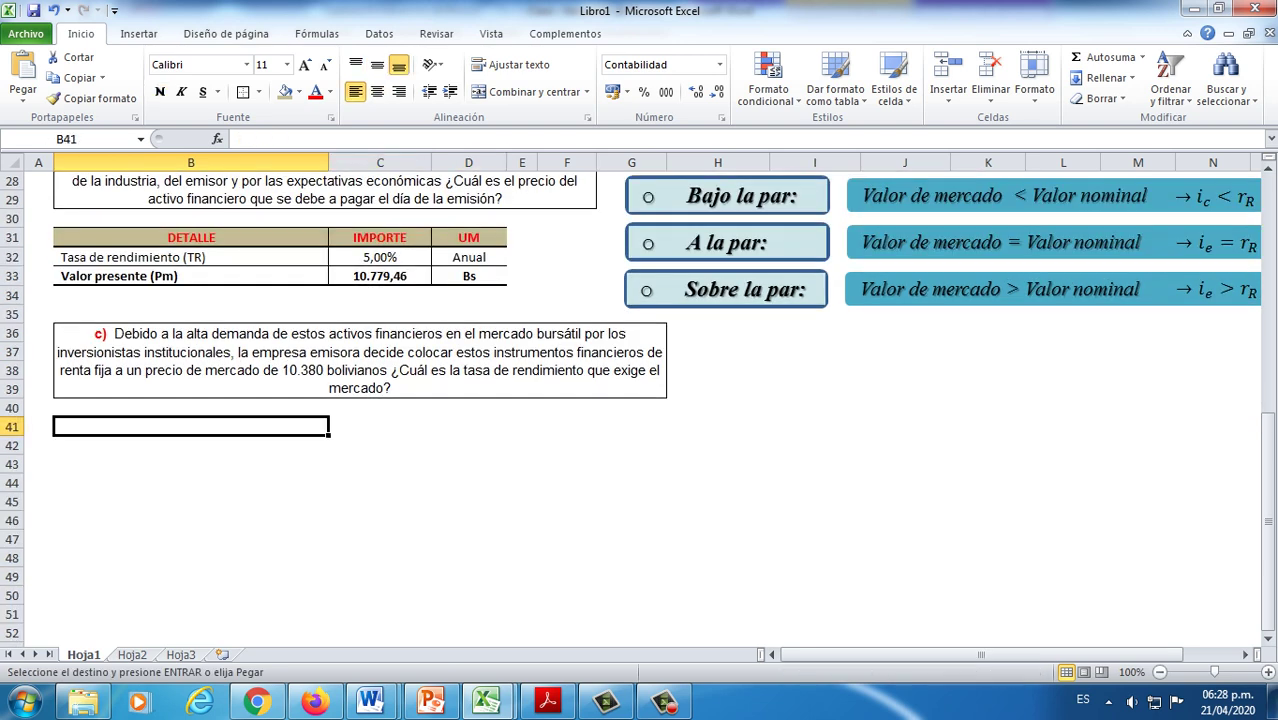
key("ctrl+v")
left_click(566, 446)
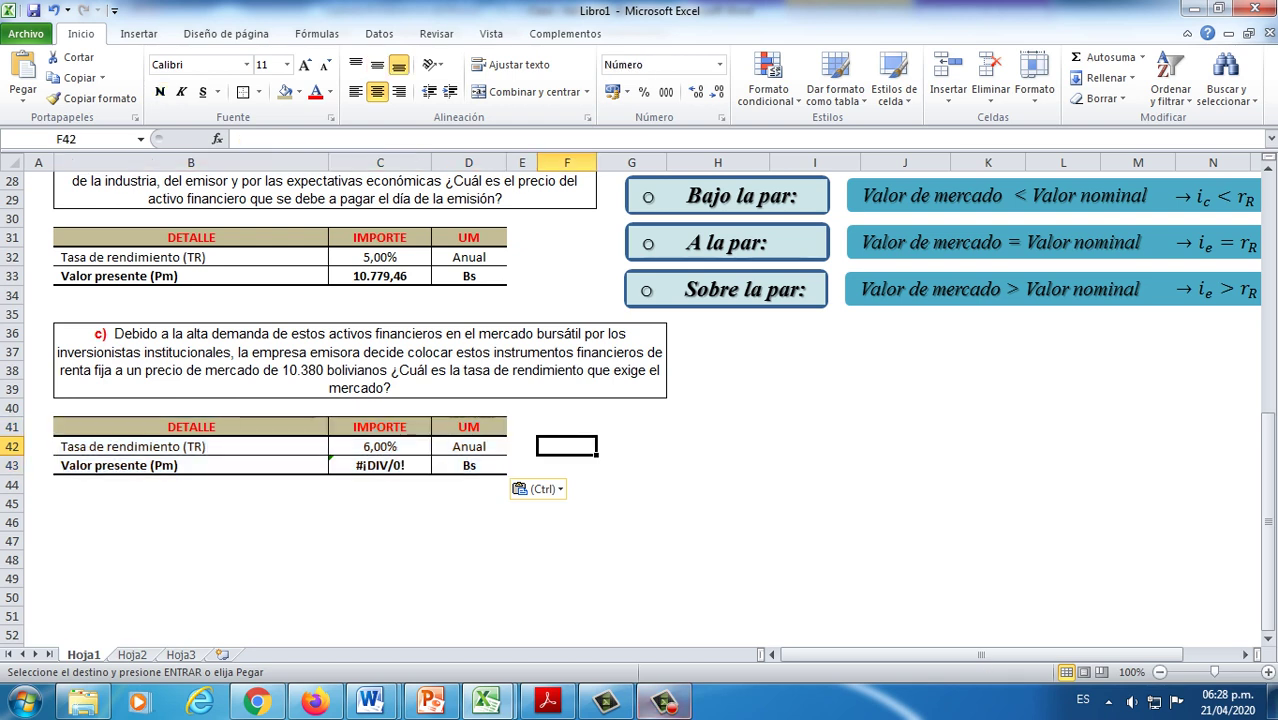
left_click(663, 703)
left_click(663, 703)
Step: Replace the label in B42 of the question c table with "Precio de mercado"
left_click(190, 446)
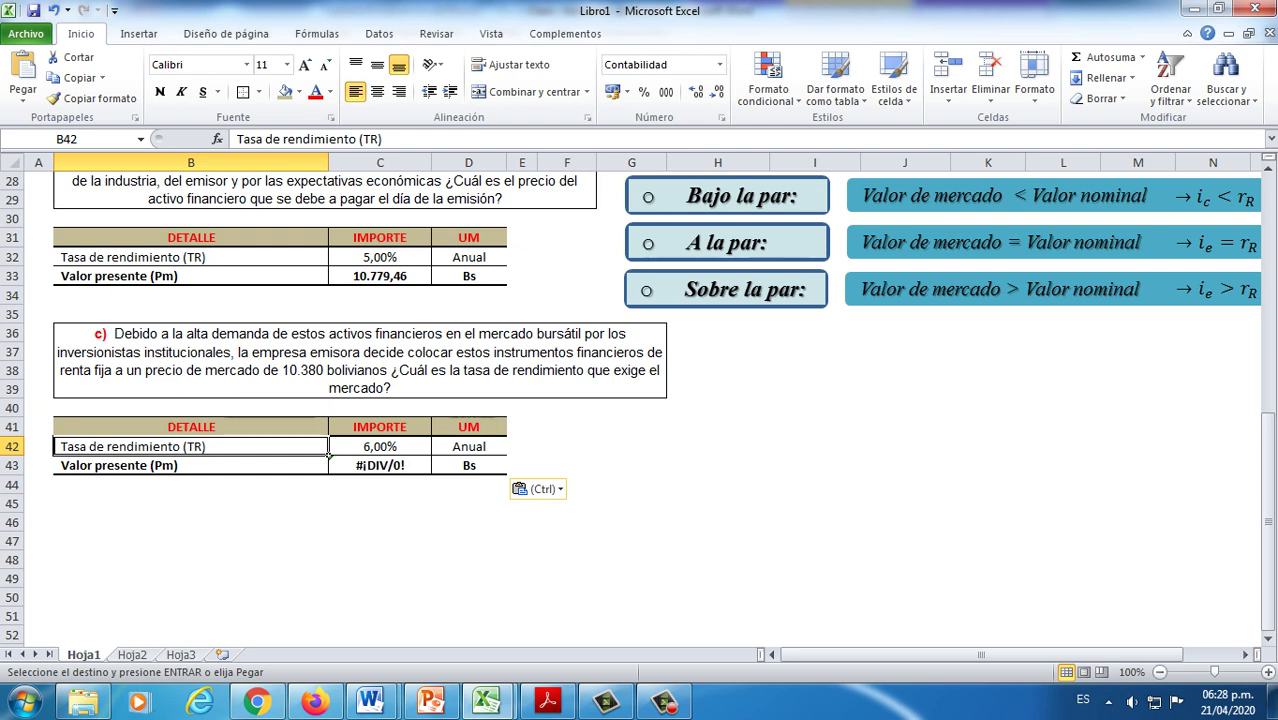
type("Preci")
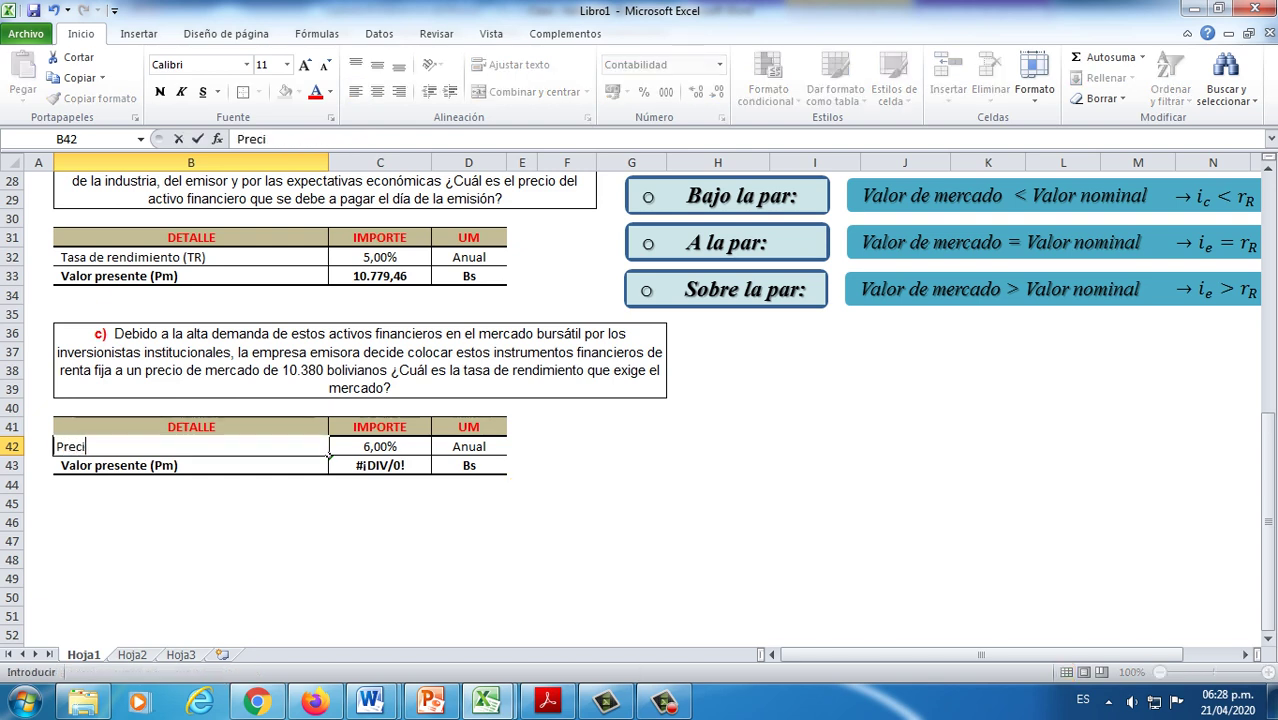
type("o de mercado")
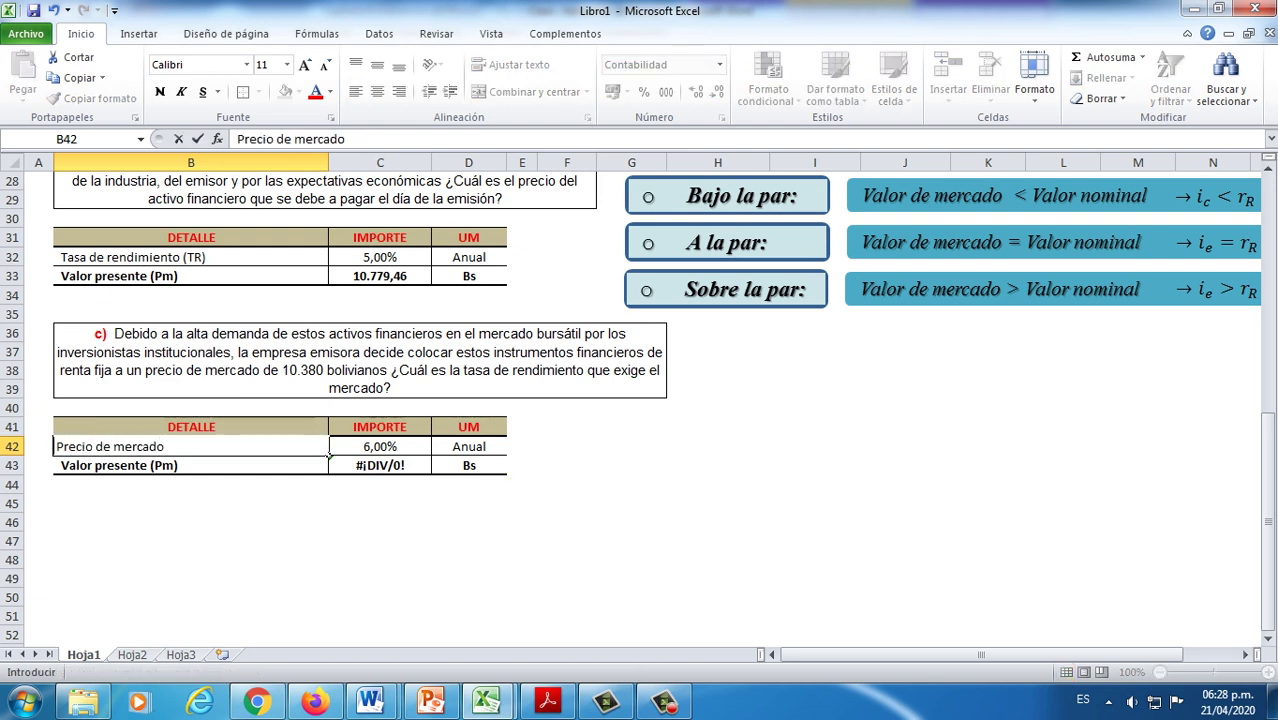
key("Tab")
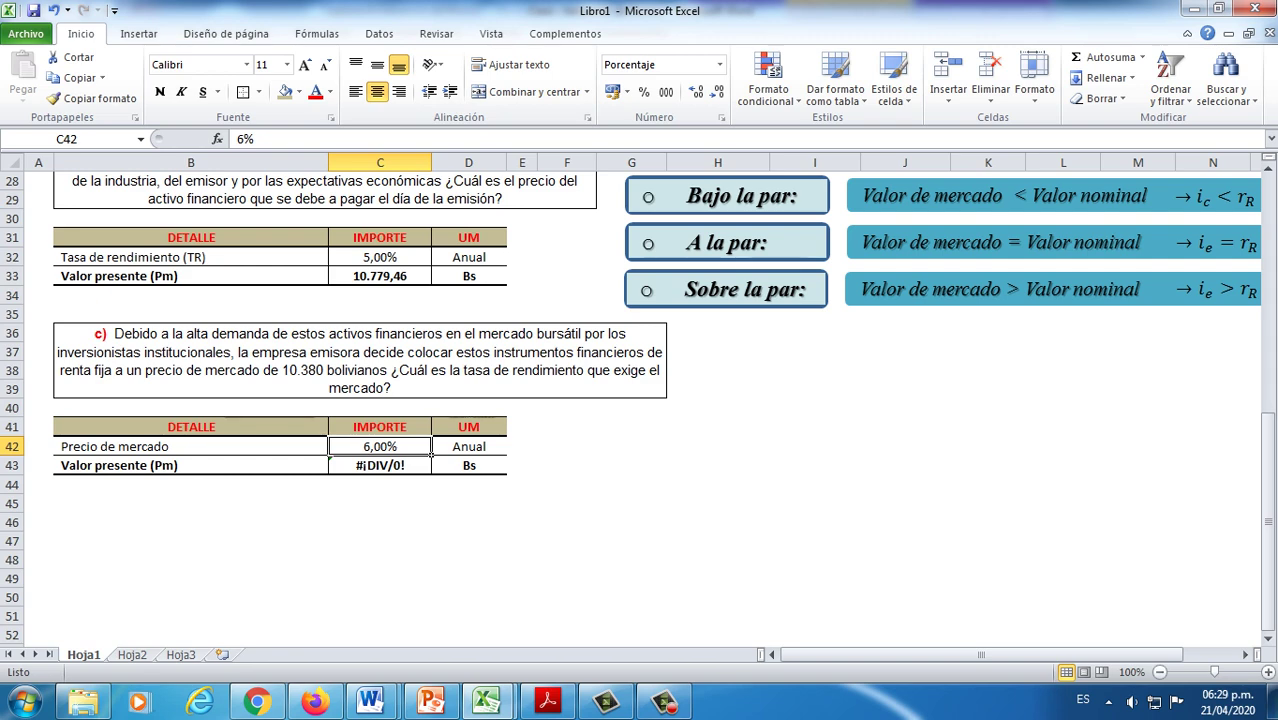
Step: Format C42 as a number with a thousands separator and enter the market price 10380
left_click(719, 64)
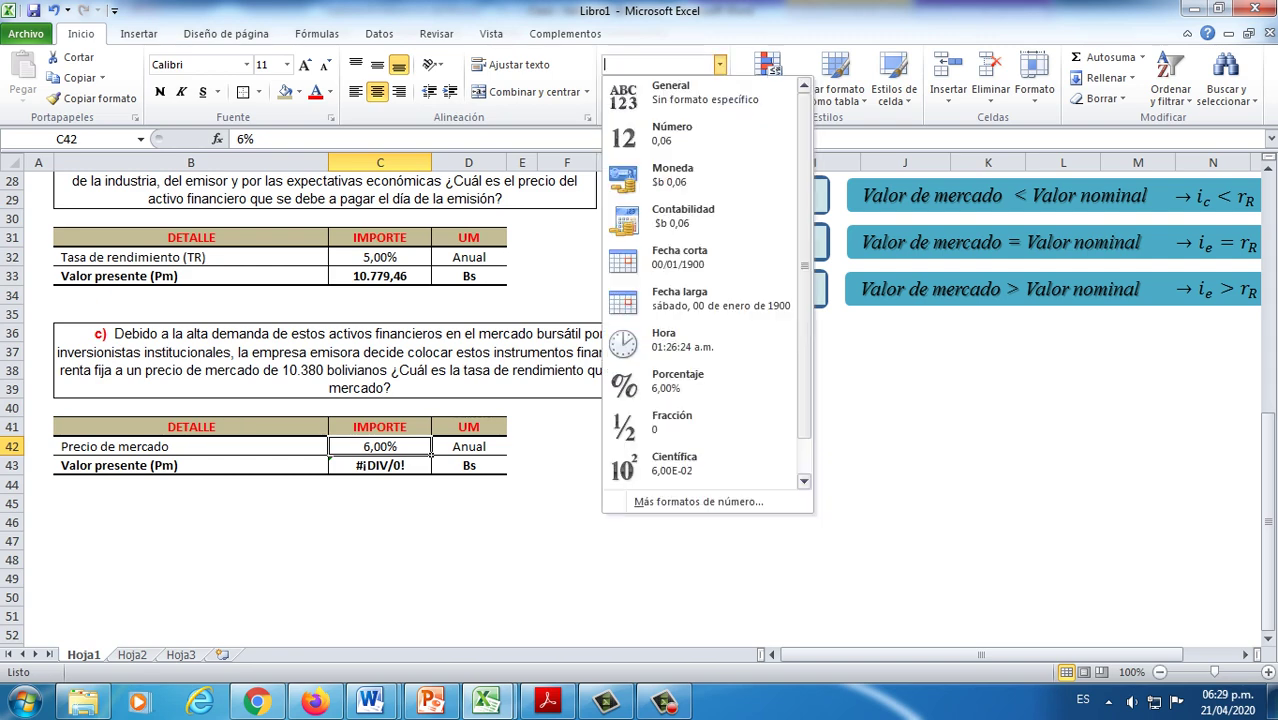
left_click(719, 64)
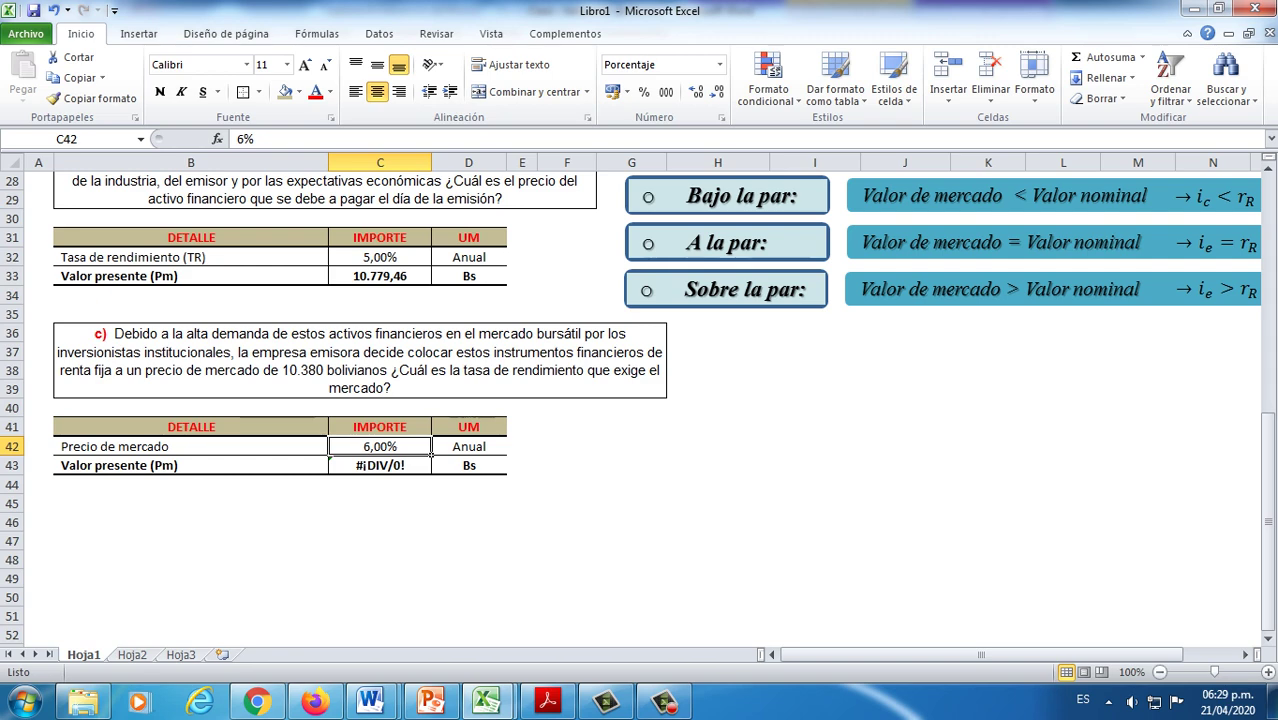
left_click(719, 64)
left_click(698, 501)
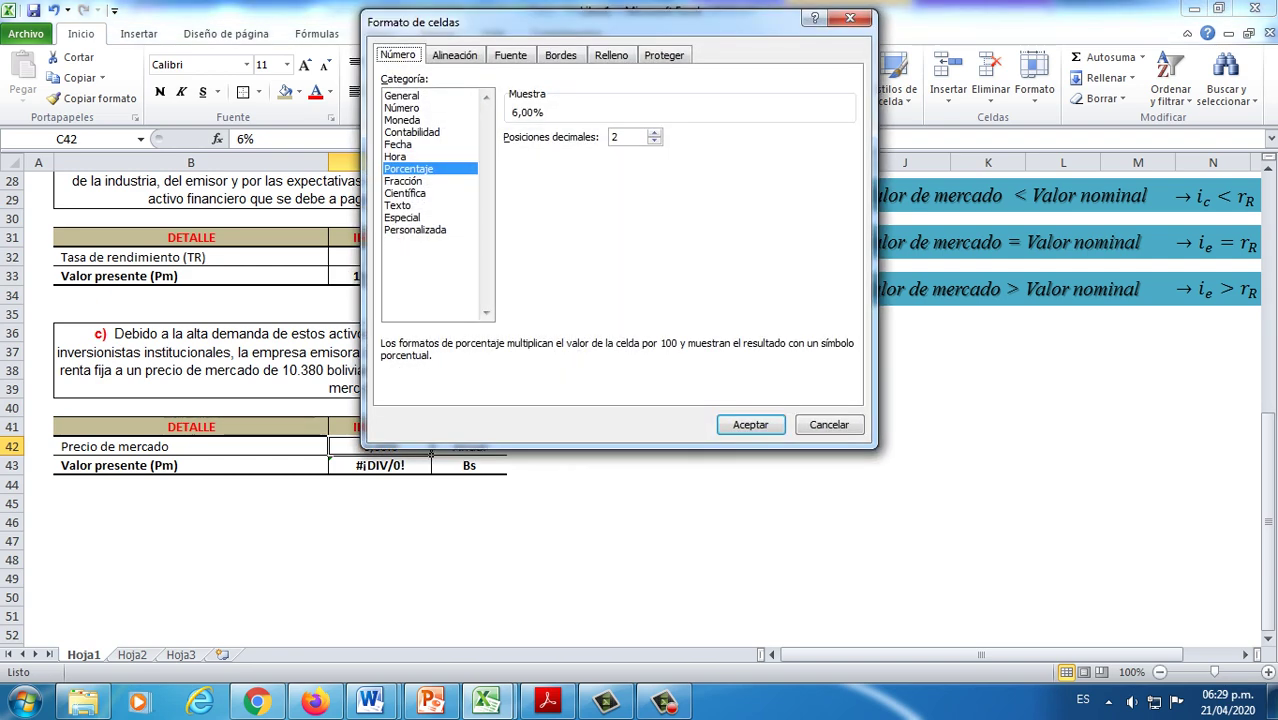
left_click(401, 107)
left_click(510, 159)
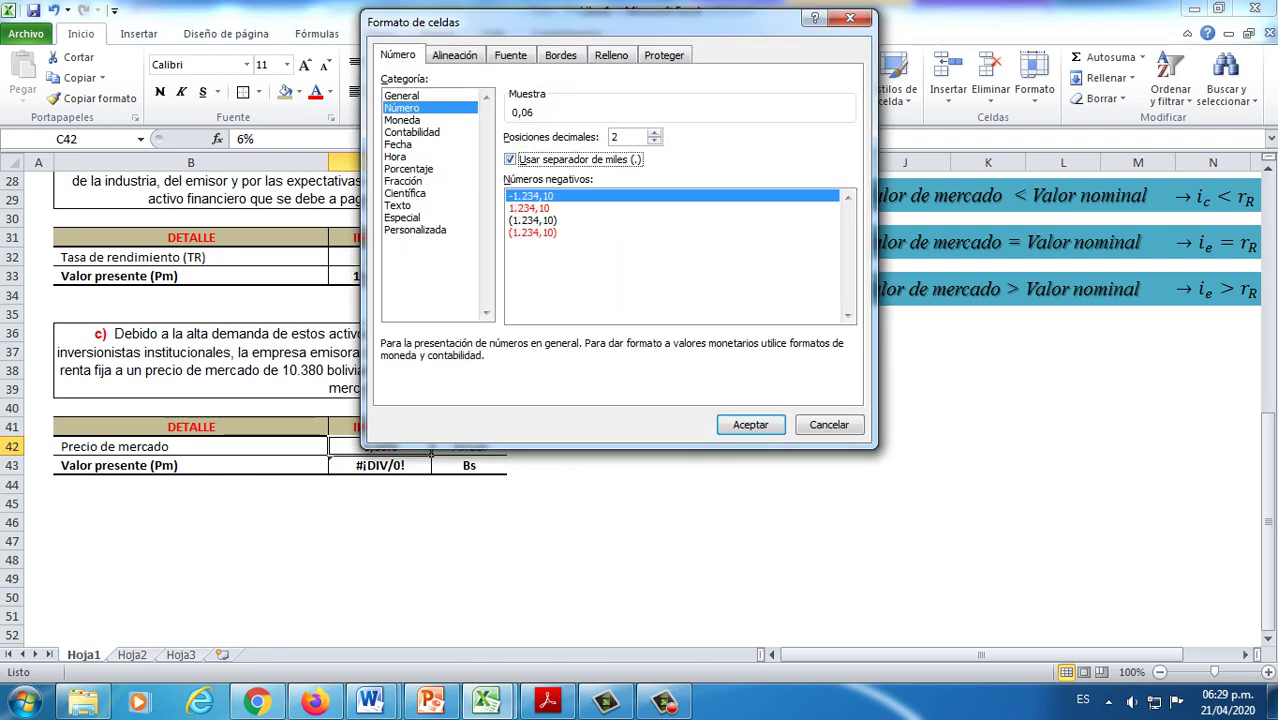
left_click(750, 424)
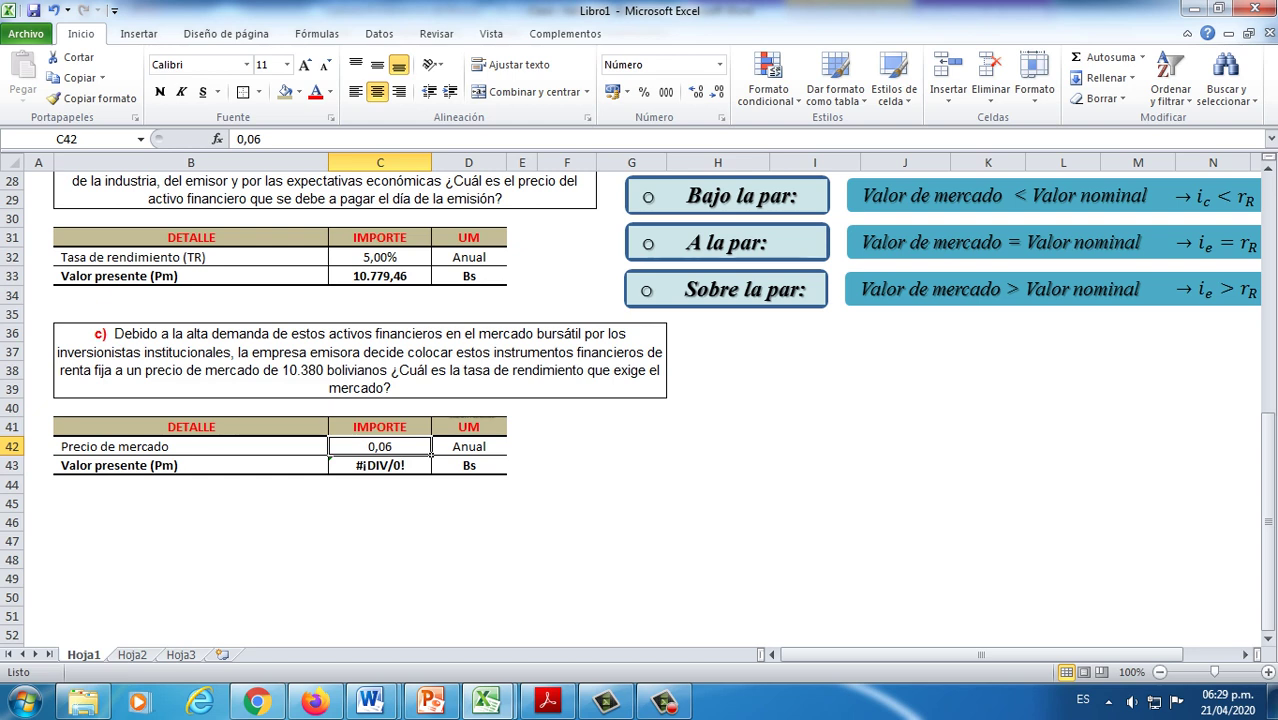
type("10380")
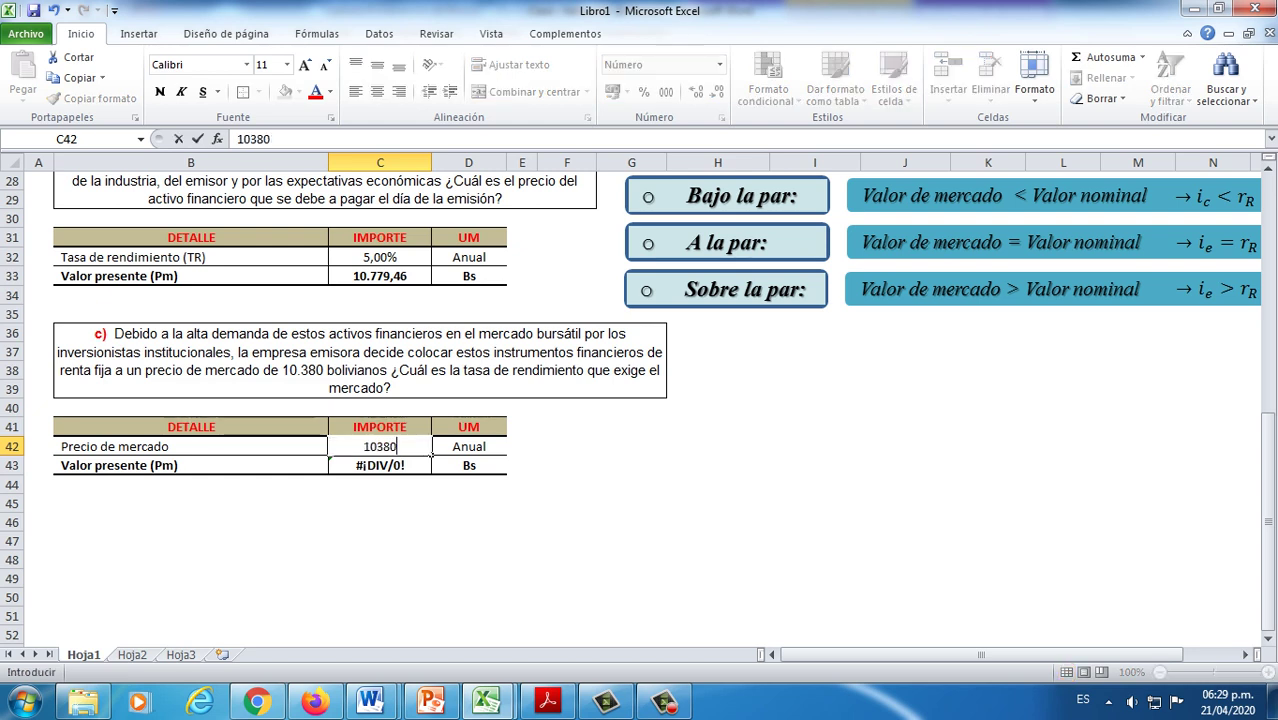
key("Return")
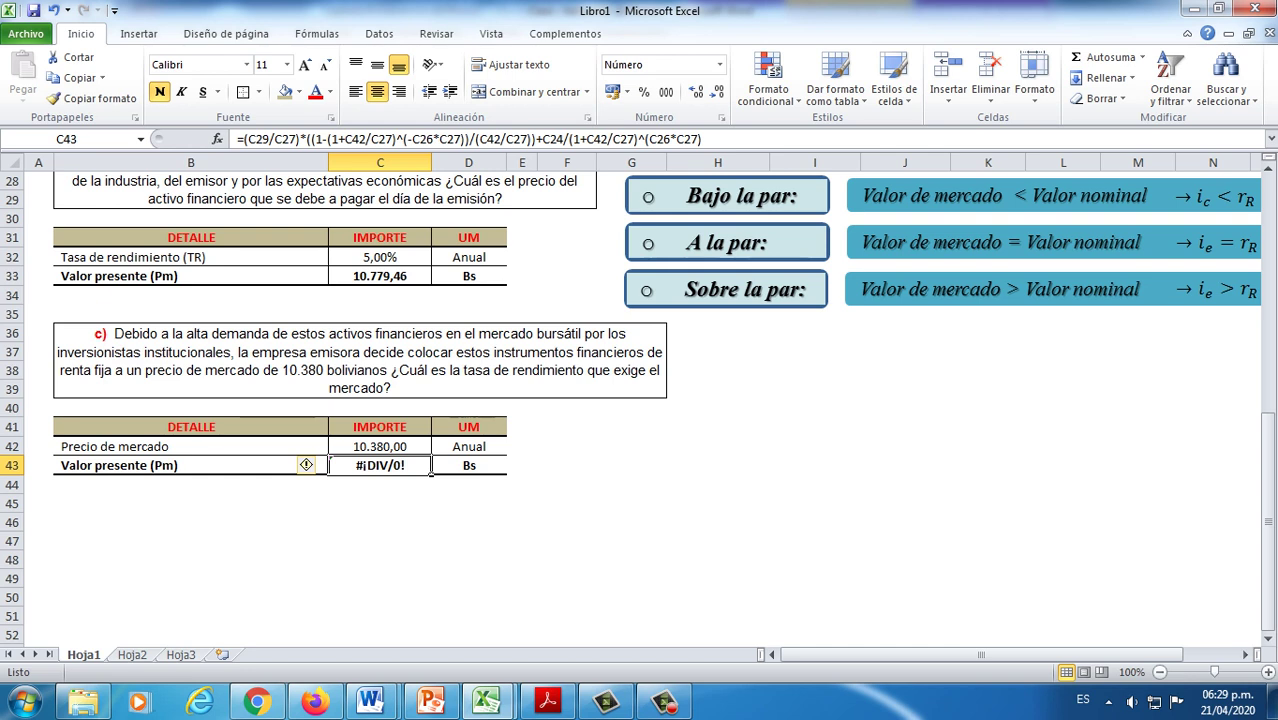
Step: Relate the market price in C42 to the Sobre la par comparison box
left_click(380, 446)
left_click(790, 289)
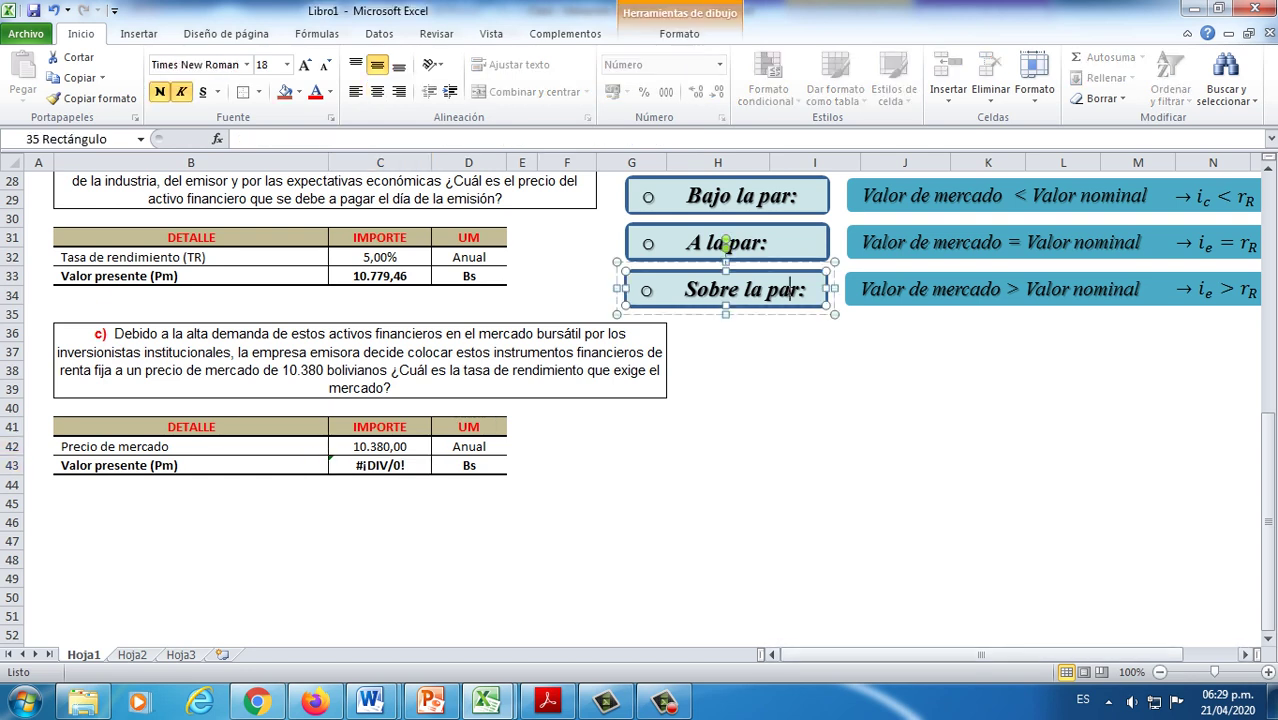
key("Escape")
key("Escape")
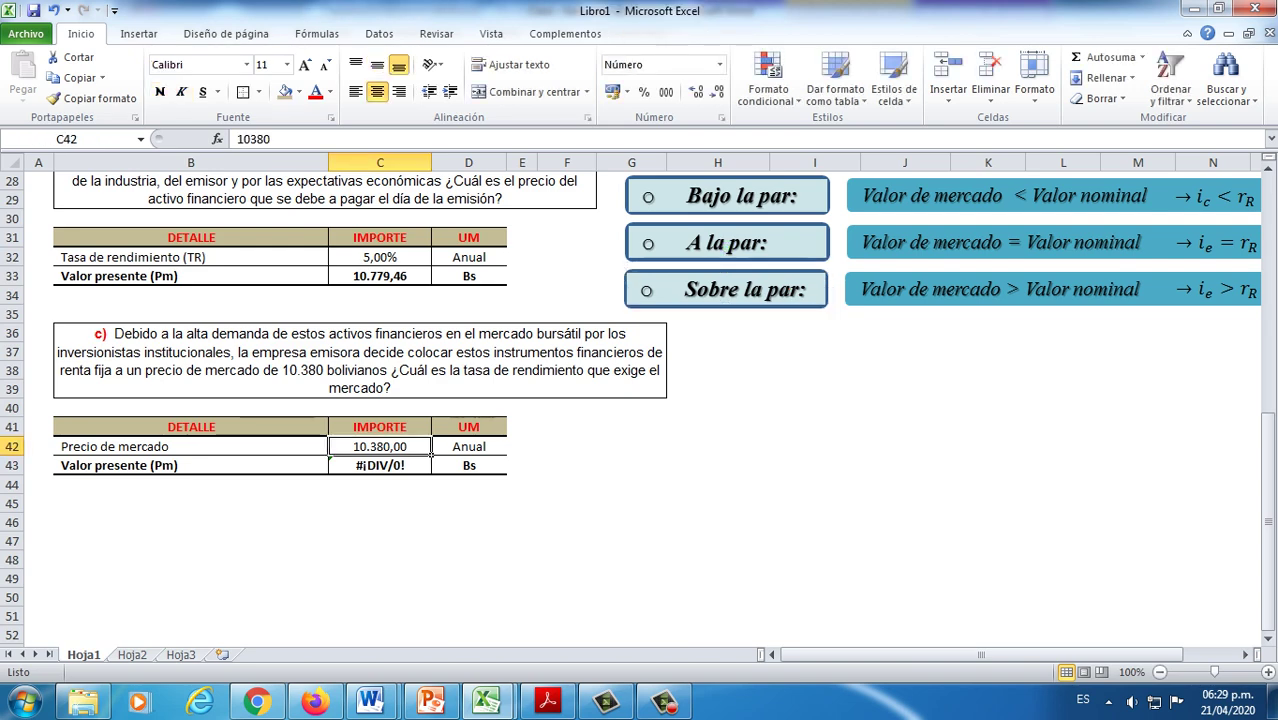
Step: Compare the bond's nominal value in C5 with the market price in the question c table
scroll(640, 405, "up", 8)
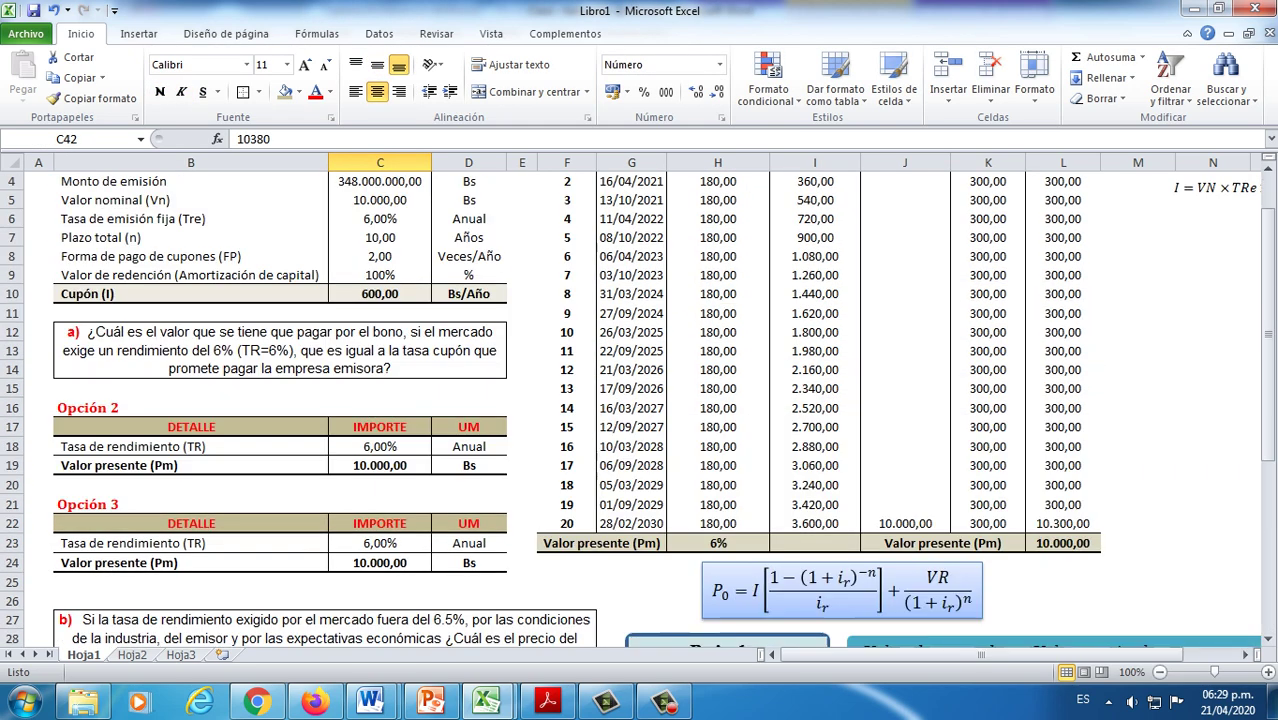
left_click(380, 200)
scroll(640, 405, "down", 8)
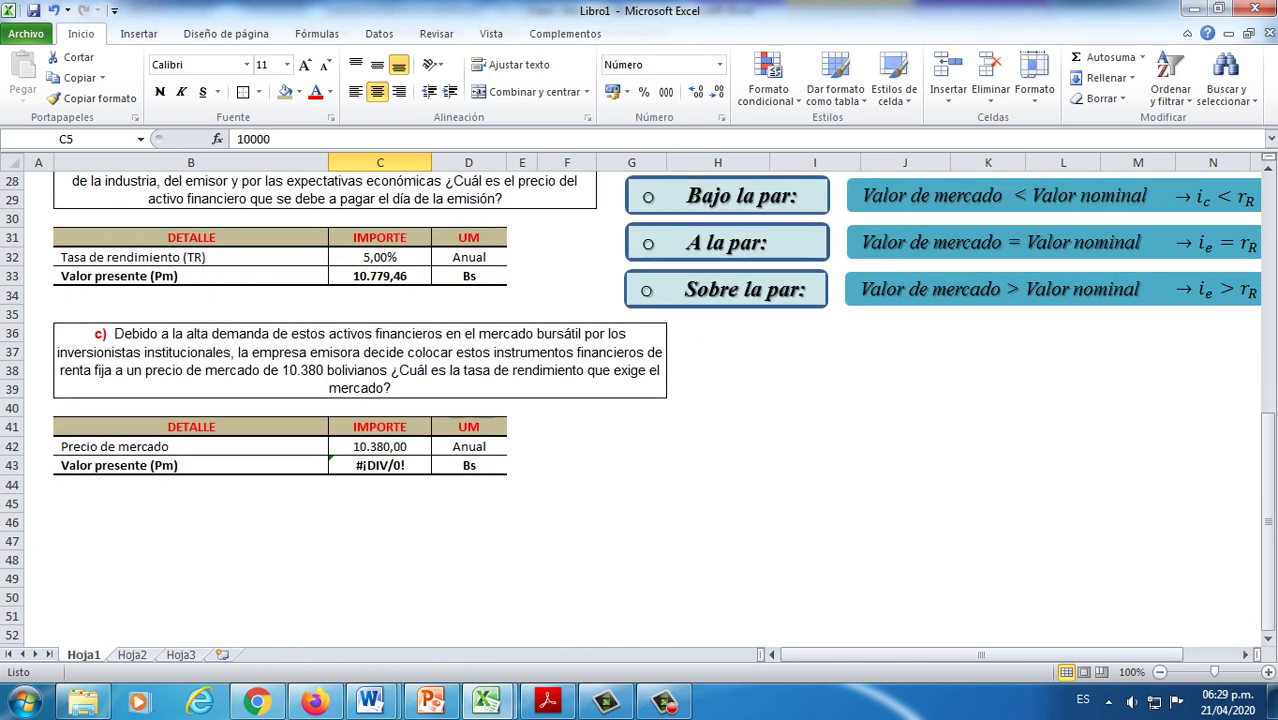
mouse_move(981, 654)
left_mouse_down()
mouse_move(1236, 654)
mouse_move(983, 654)
left_mouse_up()
left_click(380, 465)
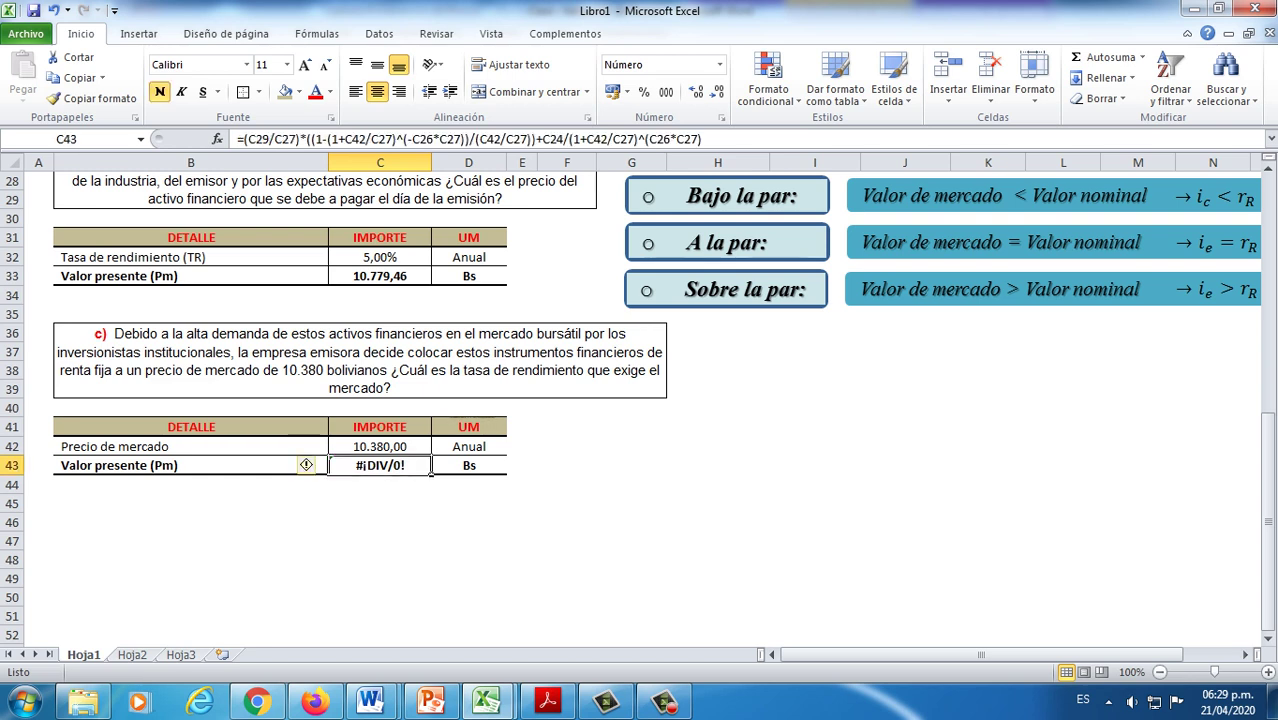
Step: Examine the Sobre la par rate relation and relate it to the fixed issue rate in C6
left_click_drag(983, 654, 1036, 654)
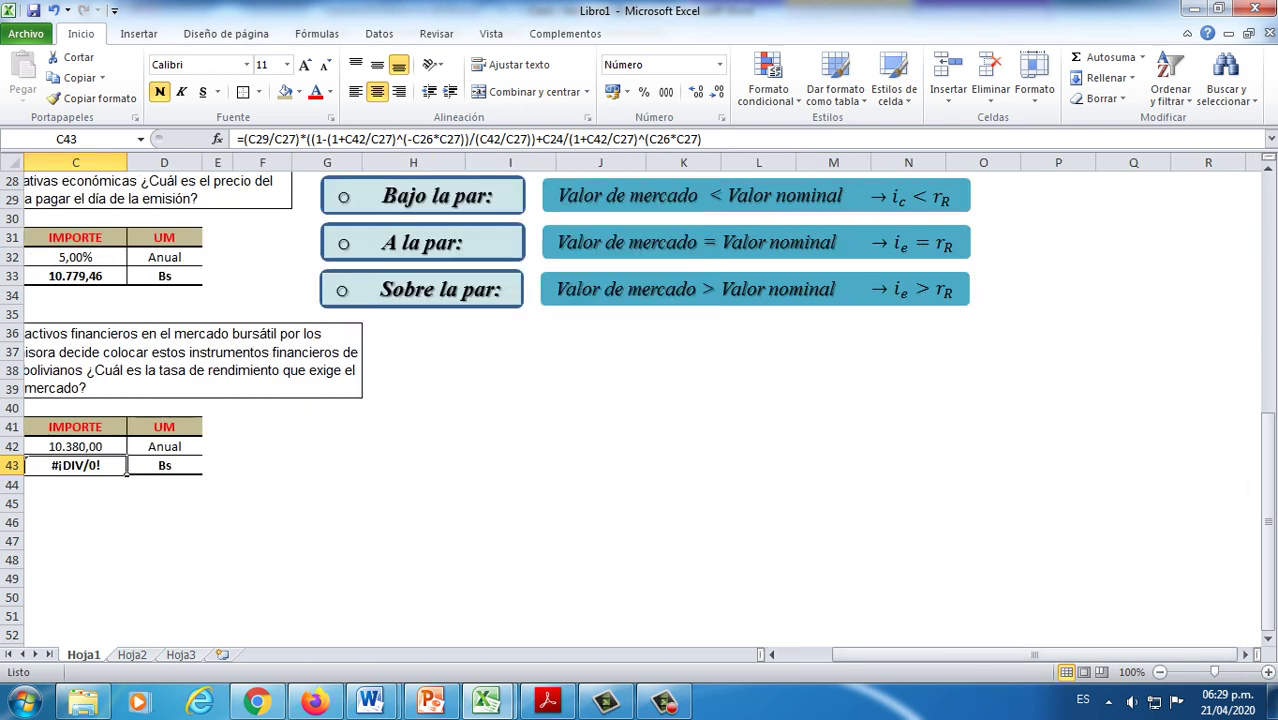
scroll(640, 400, "up", 2)
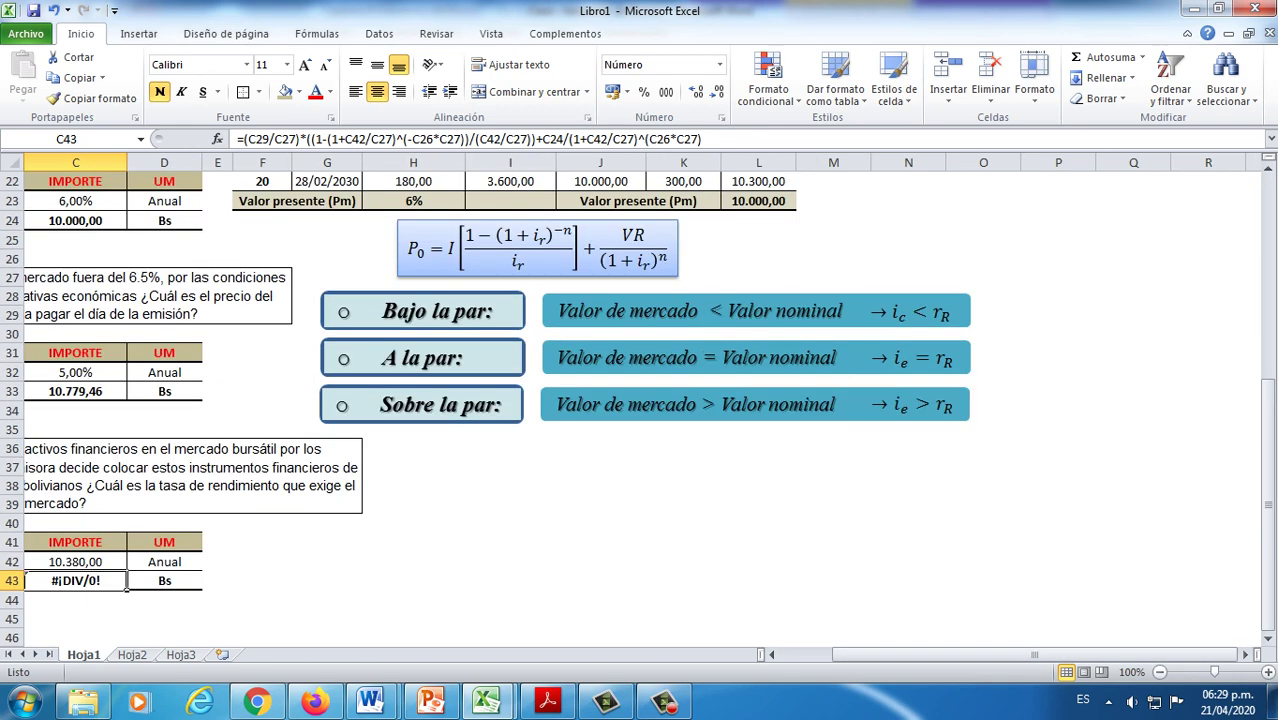
left_click(943, 405)
scroll(943, 405, "up", 7)
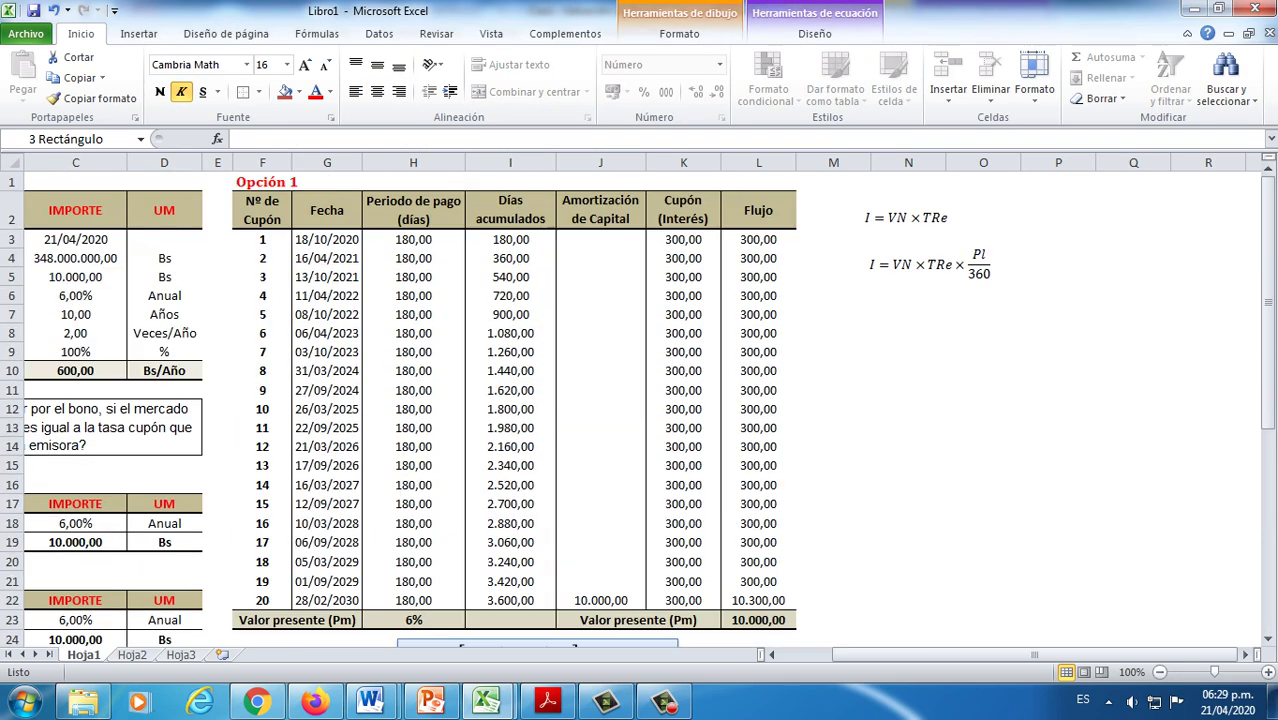
left_click(75, 295)
scroll(75, 295, "down", 1)
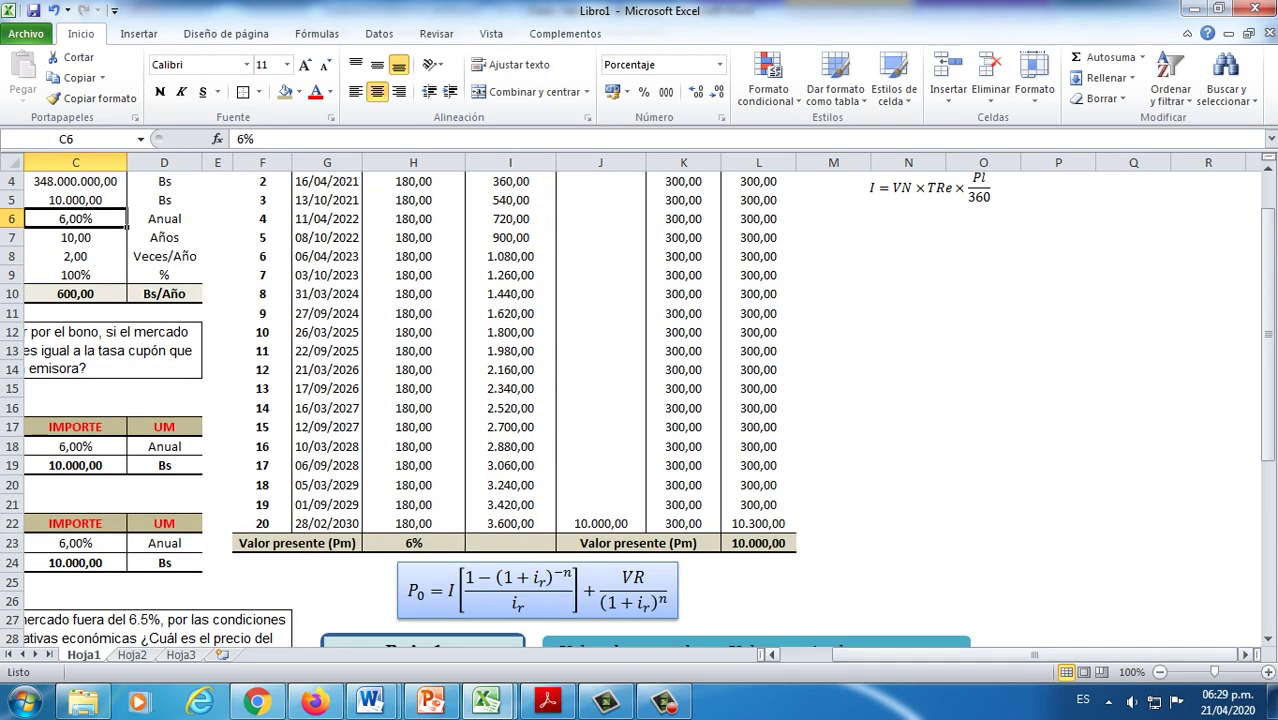
left_click_drag(1036, 654, 1030, 654)
scroll(640, 400, "down", 9)
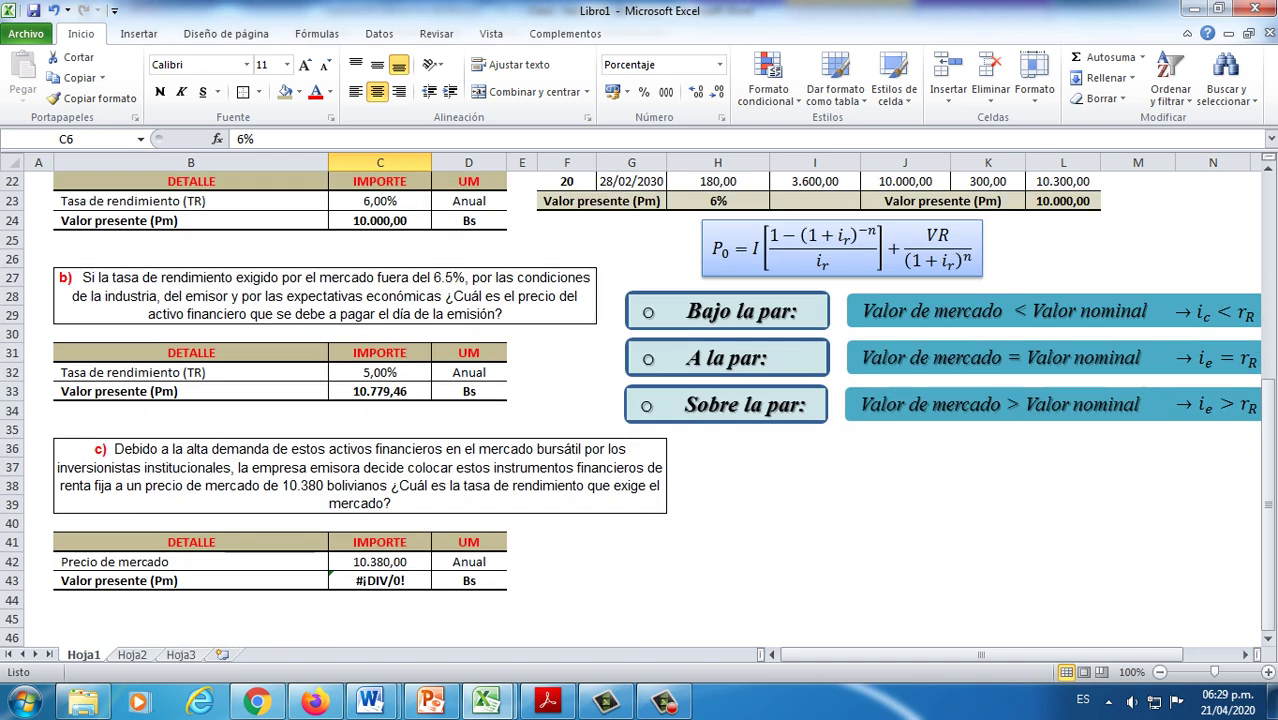
Step: Replace the label in B43 of the question c table with "Renidmiento de mercado (TR)"
left_click(520, 503)
left_click(326, 411)
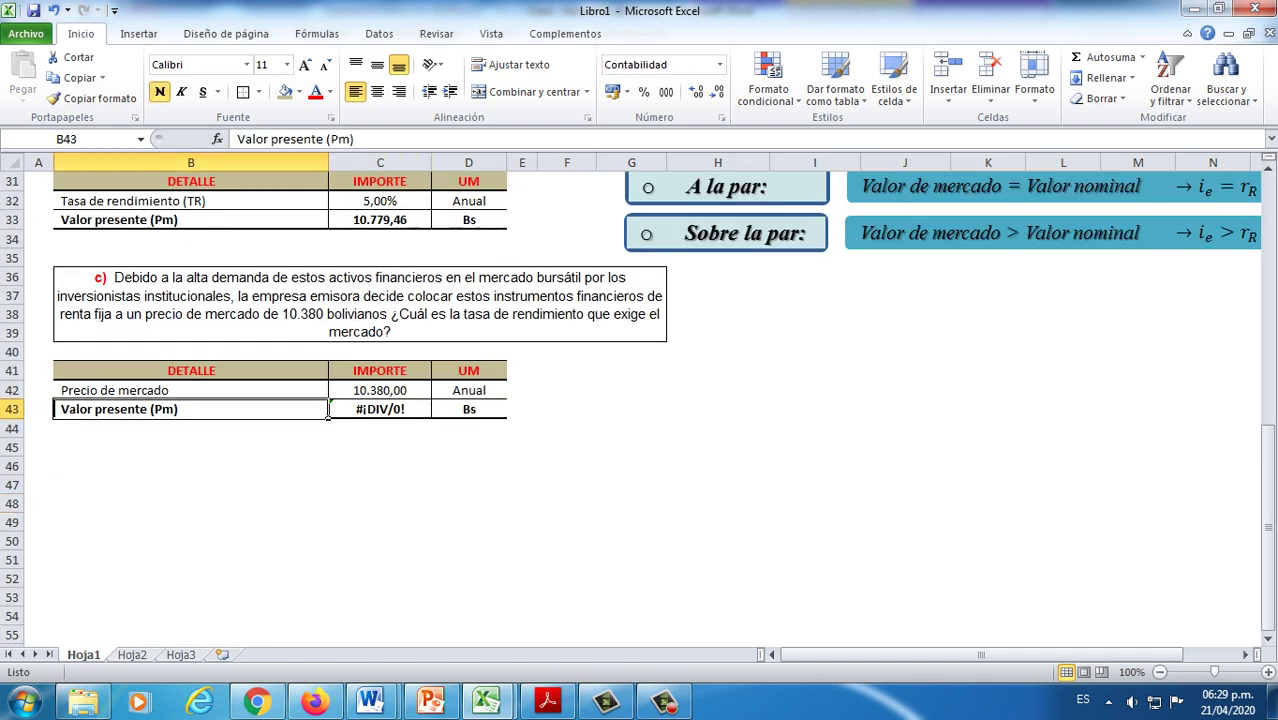
type("Re")
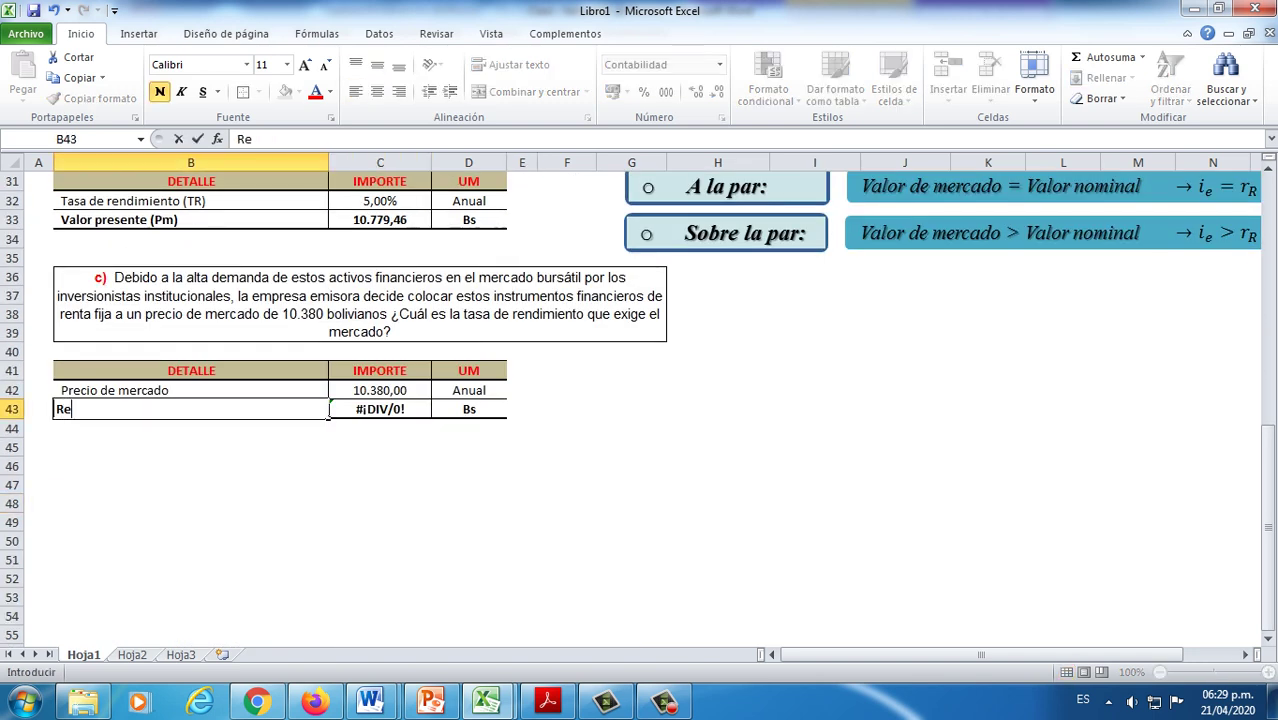
type("nidimiento de ")
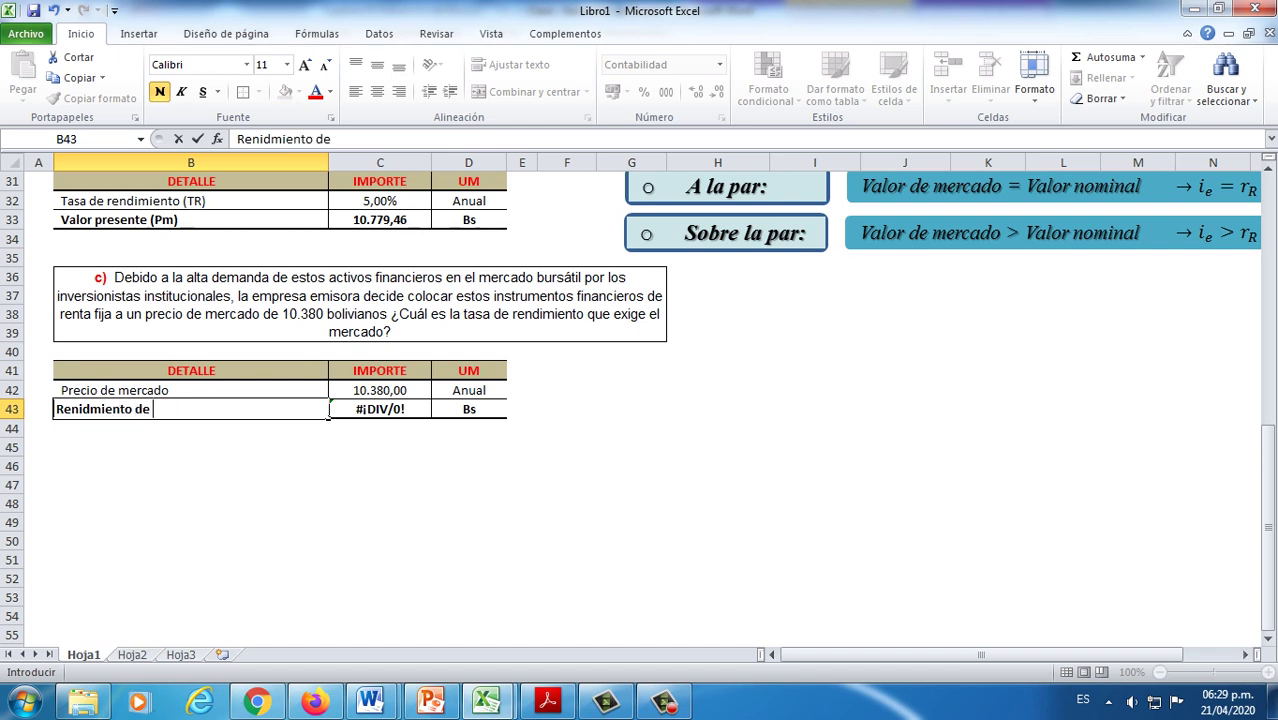
type("mercado ")
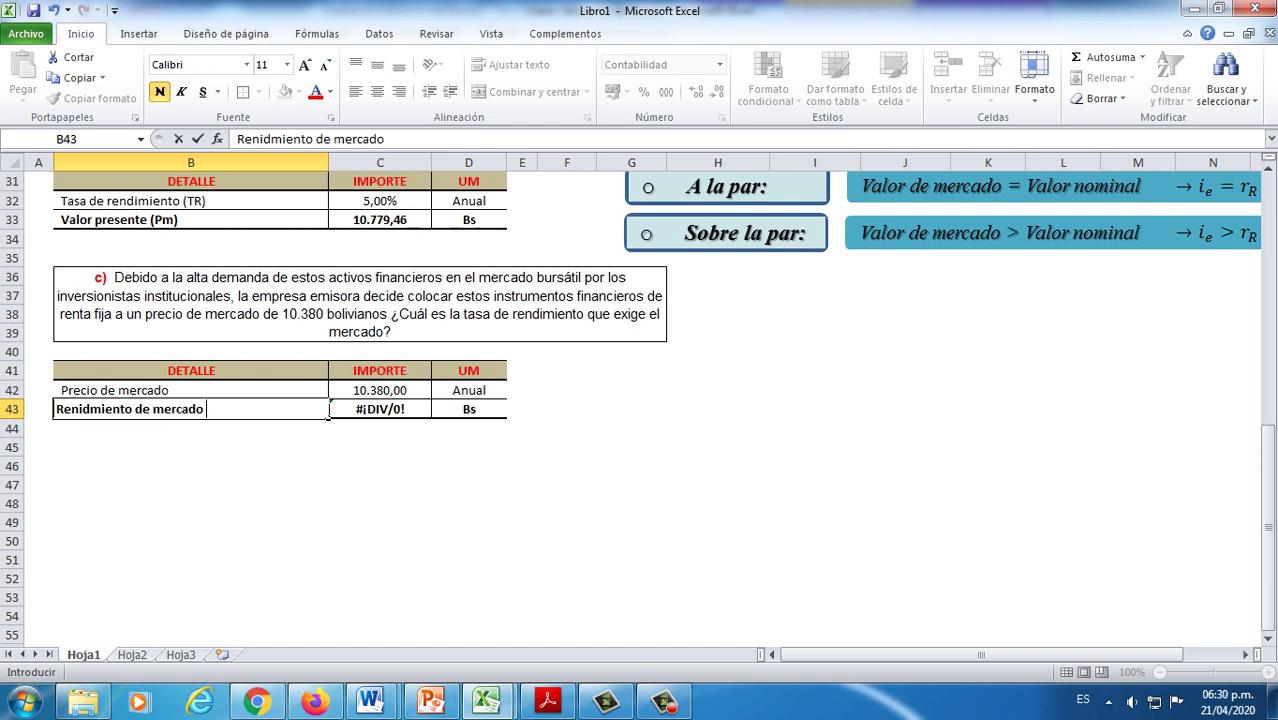
type("(TR)")
left_click(469, 485)
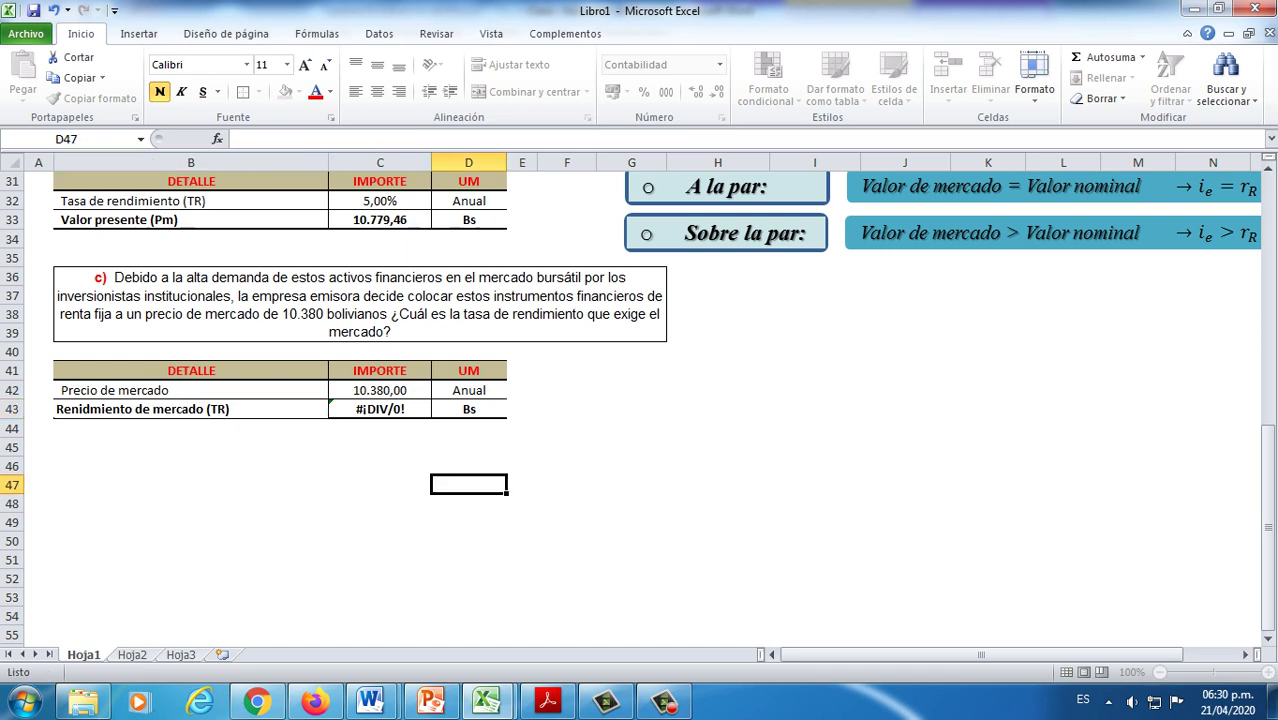
Step: Clear the copied present value formula in C43 and begin a TASA function there
left_click(380, 409)
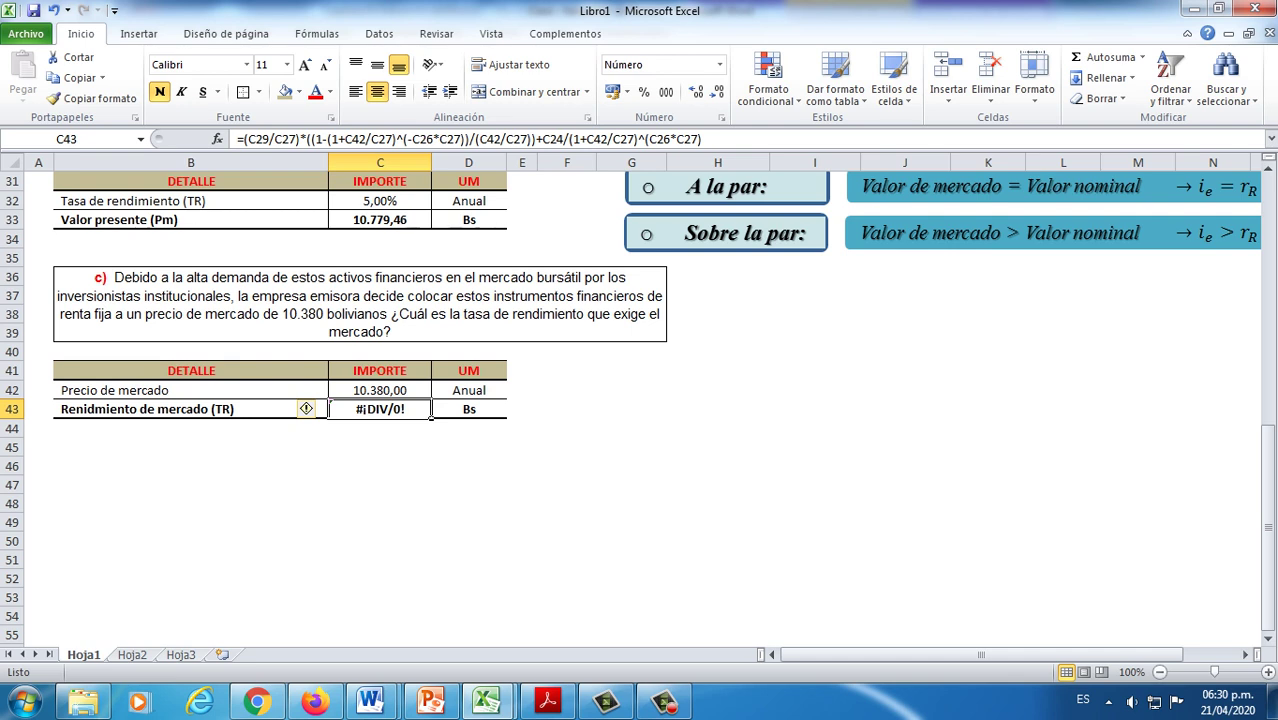
key("F9")
key("F9")
key("Delete")
type("=")
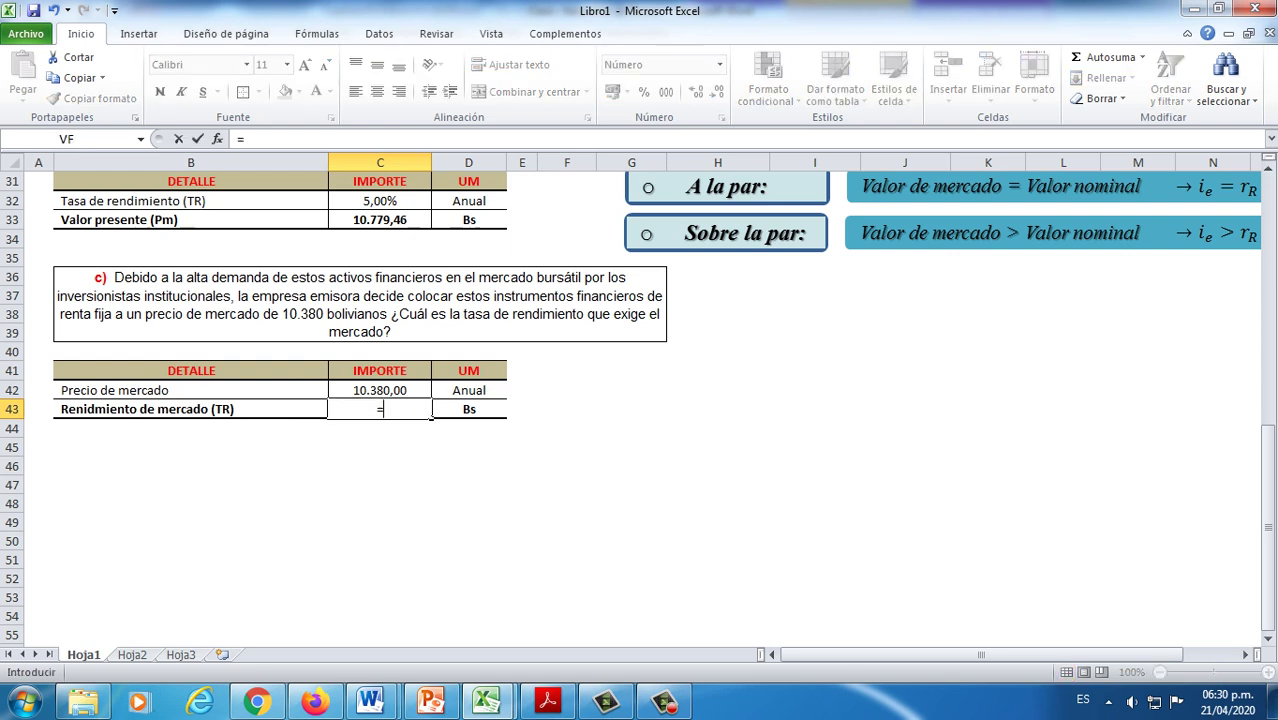
type("TASA")
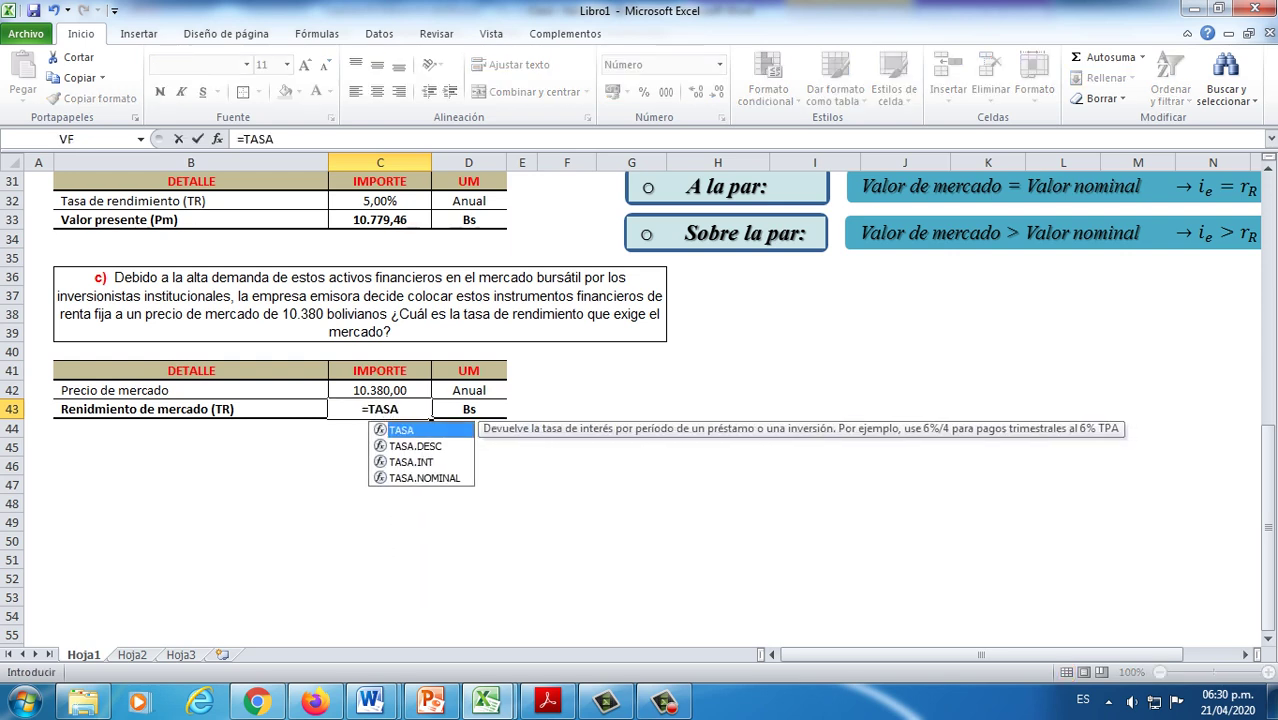
type("(")
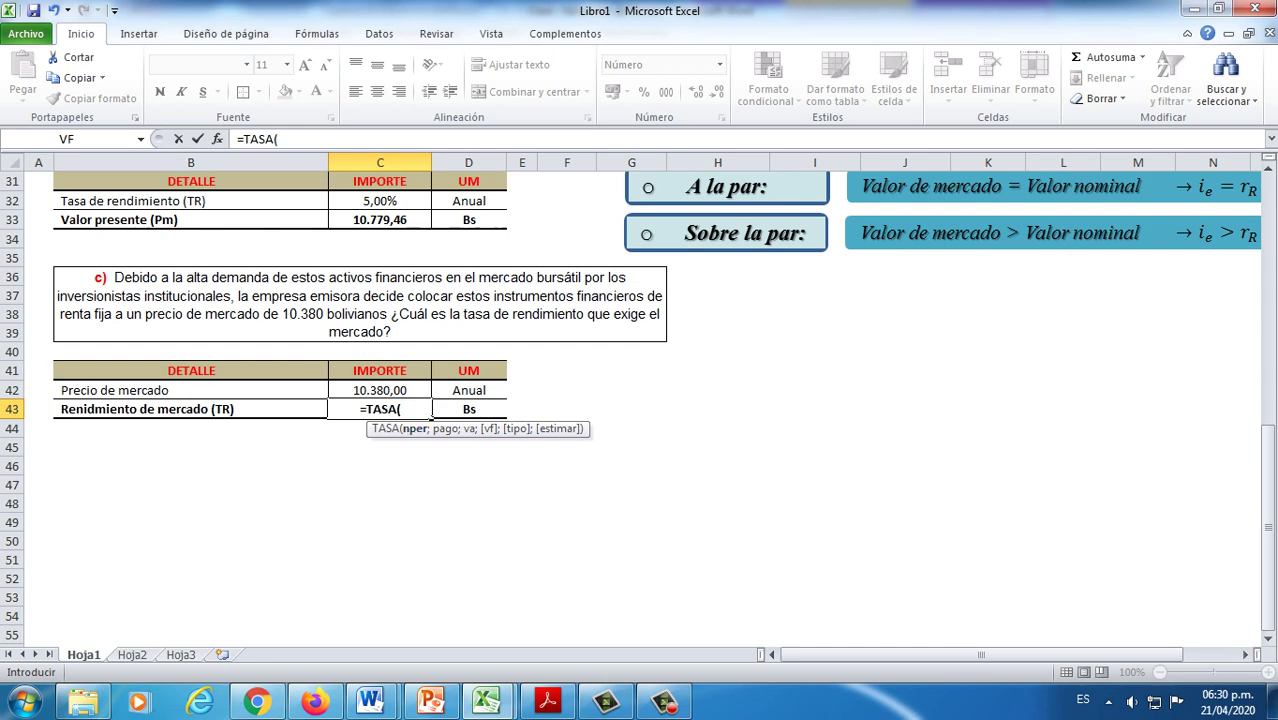
Step: Set the nper argument of the TASA function to the total term times the coupon frequency, C7*C8
scroll(430, 418, "up", 10)
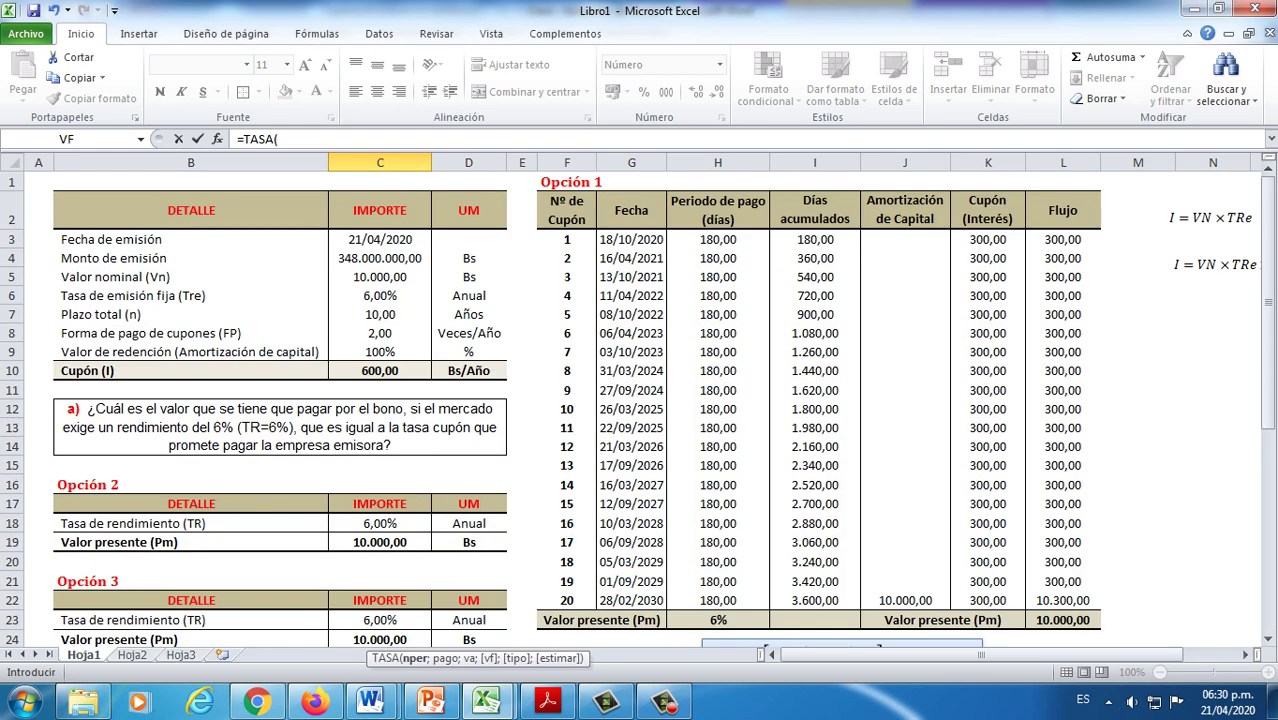
left_click(380, 315)
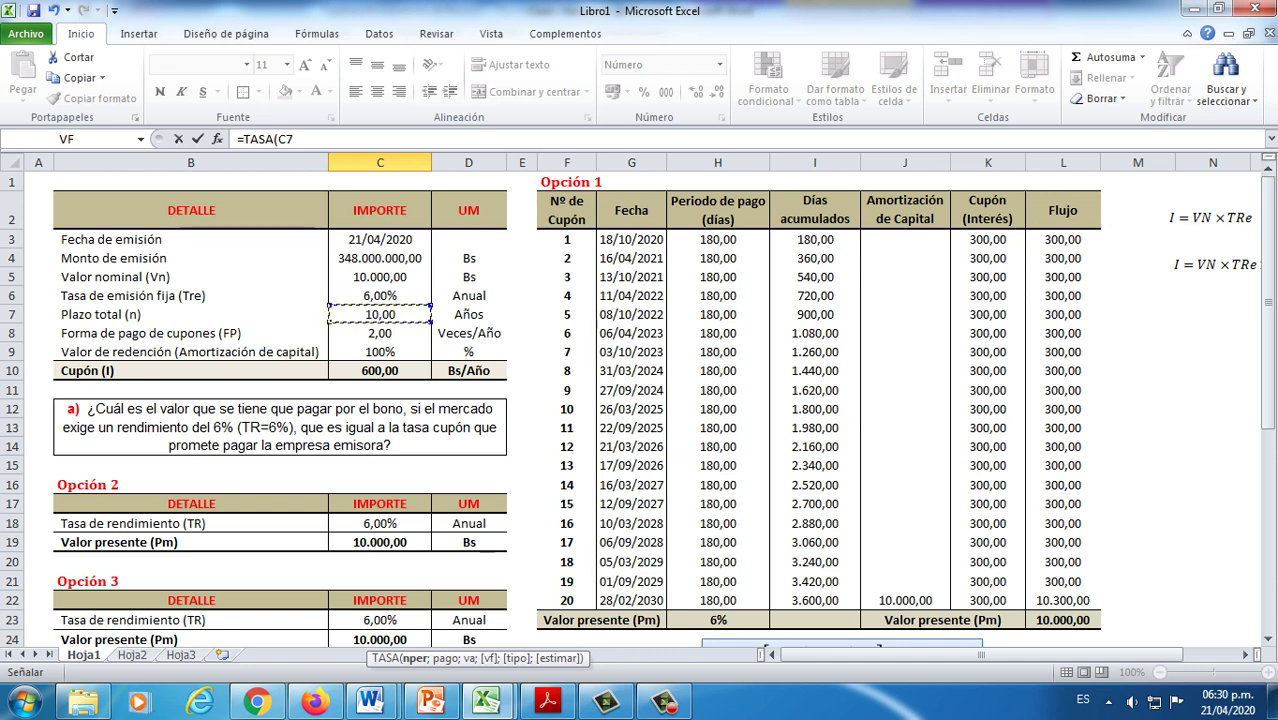
type("*")
left_click(380, 333)
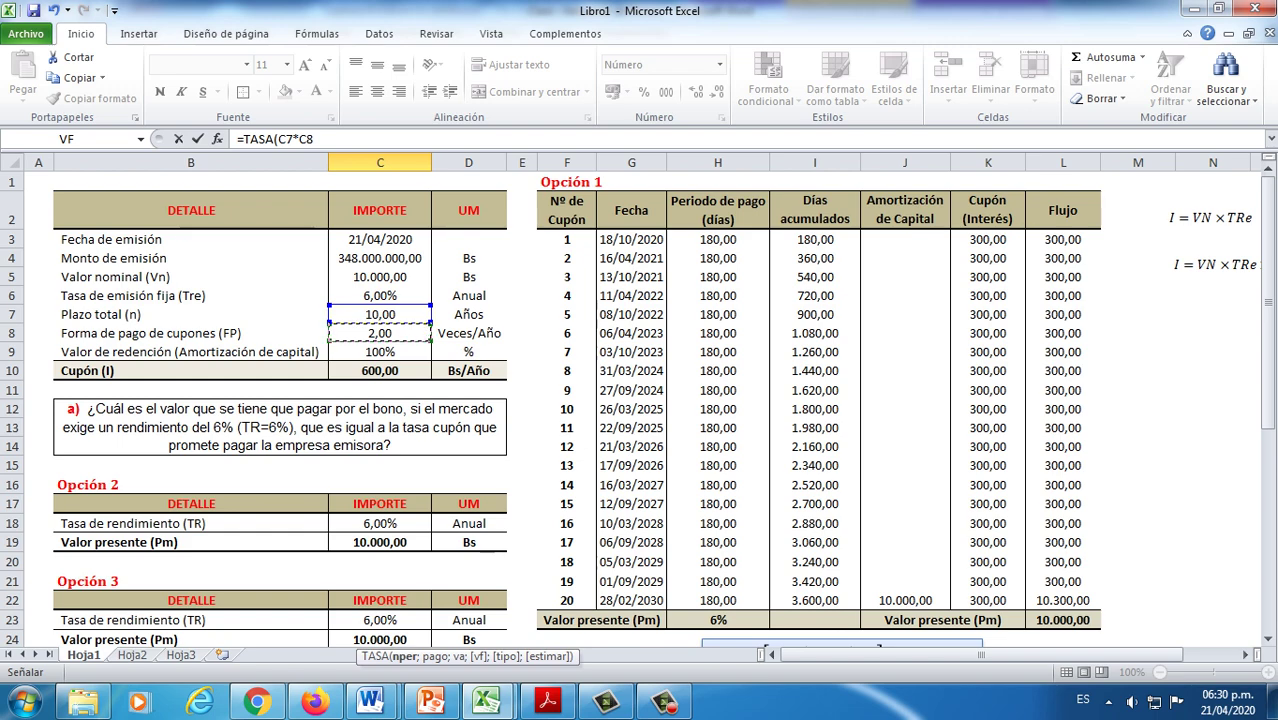
scroll(640, 400, "down", 9)
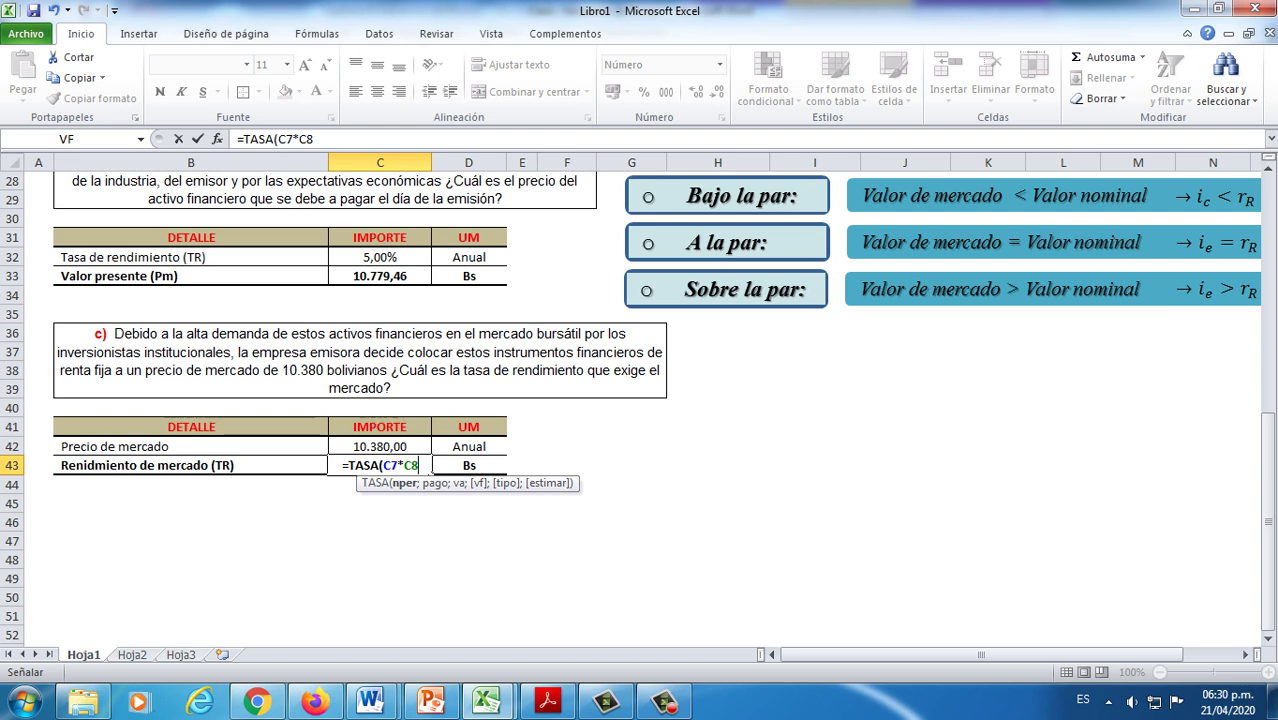
type(";")
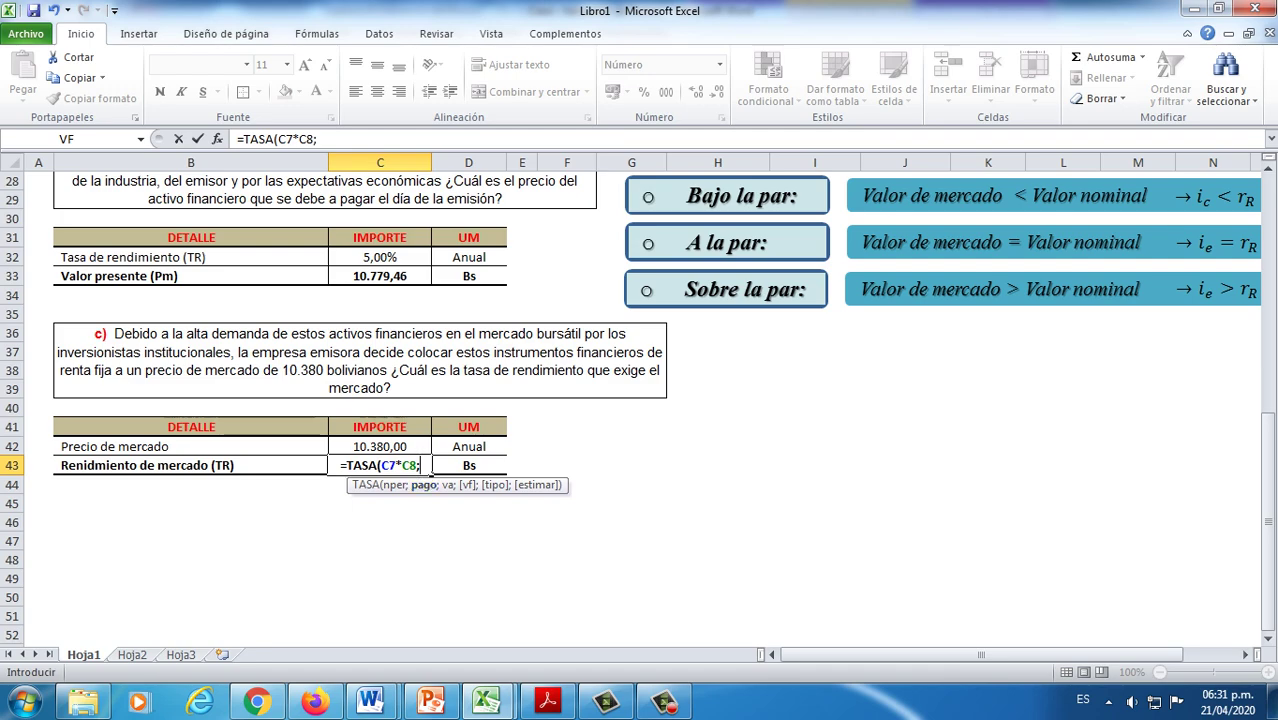
Step: Reference the annual coupon in C10 as the pago argument of the TASA function
scroll(640, 400, "up", 9)
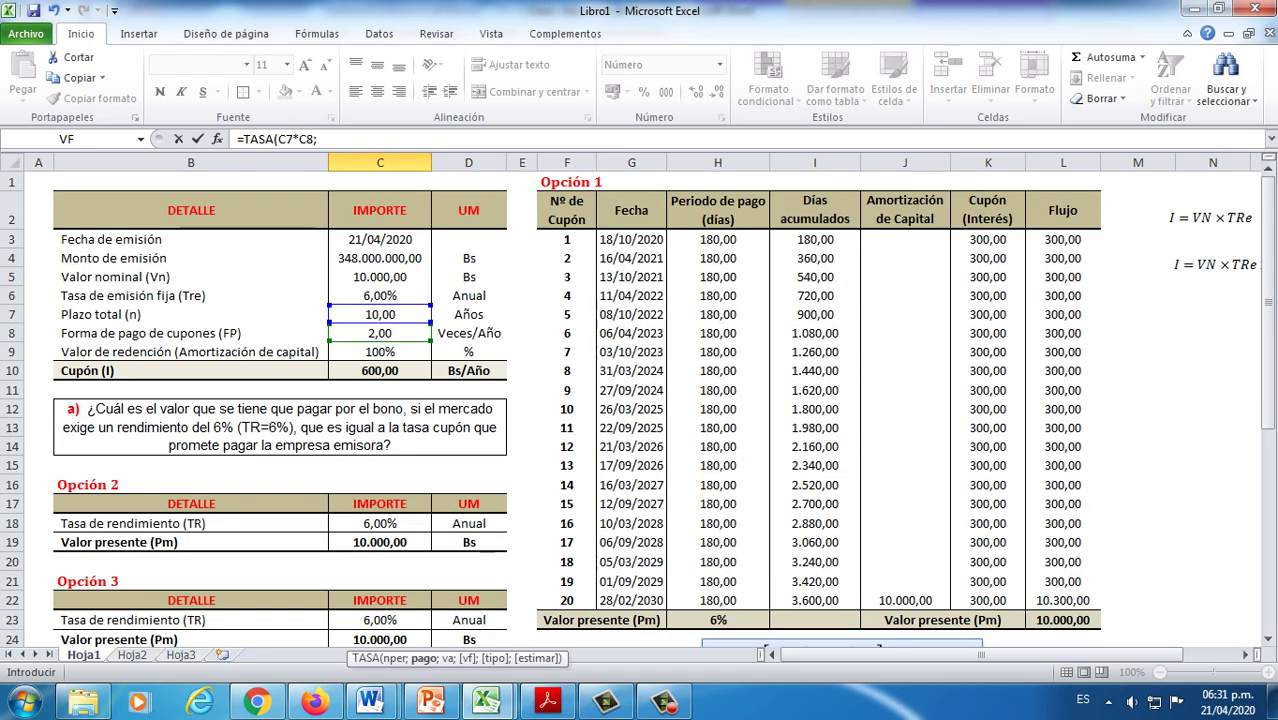
scroll(640, 400, "down", 5)
scroll(640, 400, "up", 1)
scroll(640, 400, "down", 3)
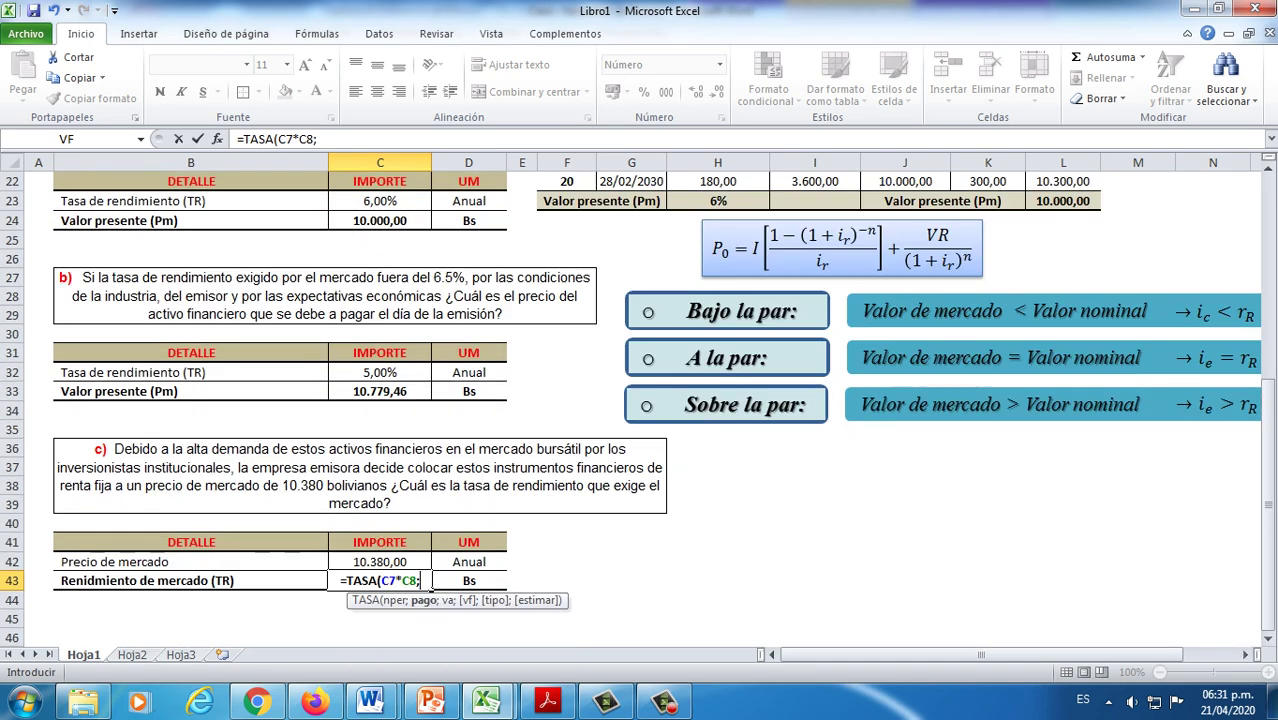
scroll(640, 400, "up", 7)
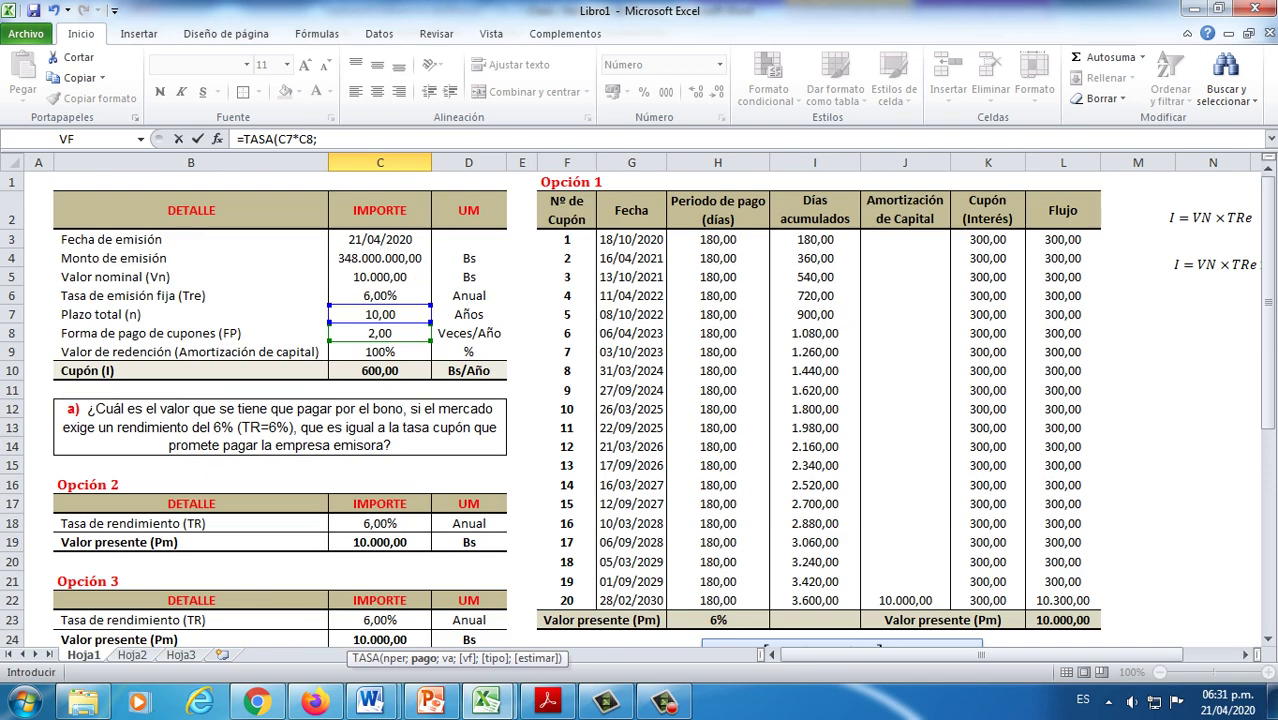
scroll(640, 400, "down", 7)
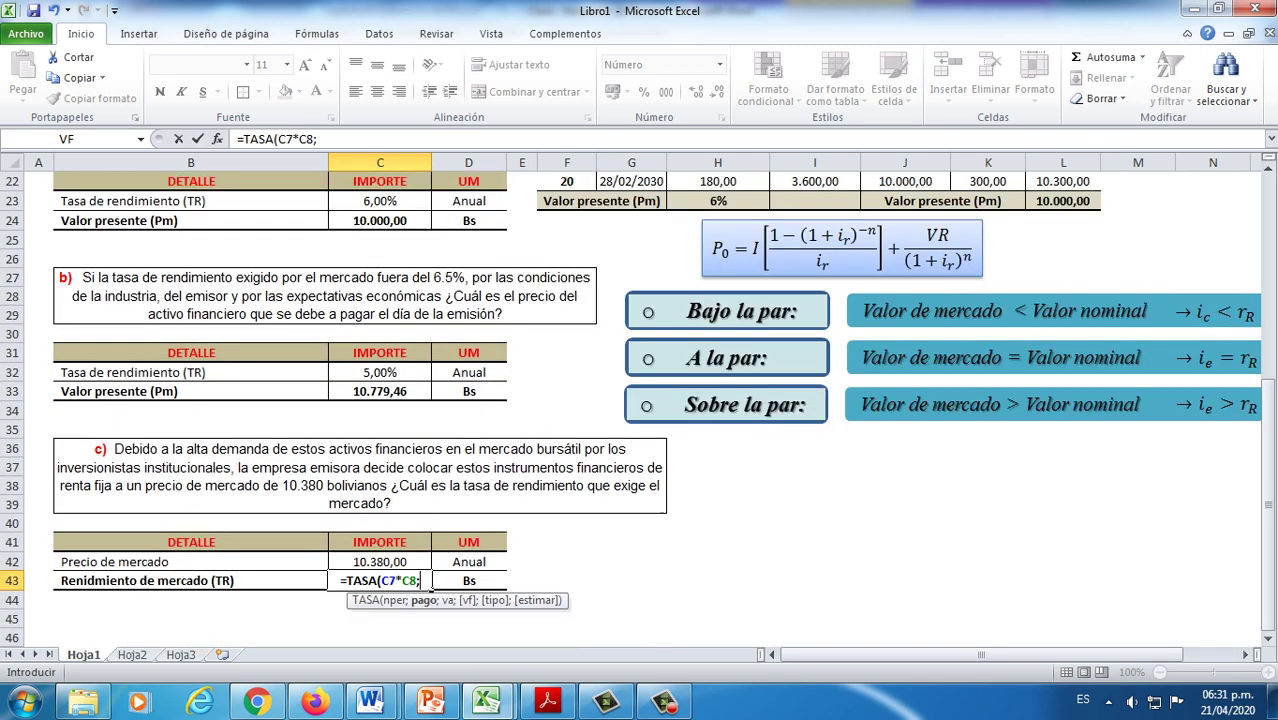
scroll(640, 400, "up", 3)
scroll(640, 400, "up", 1)
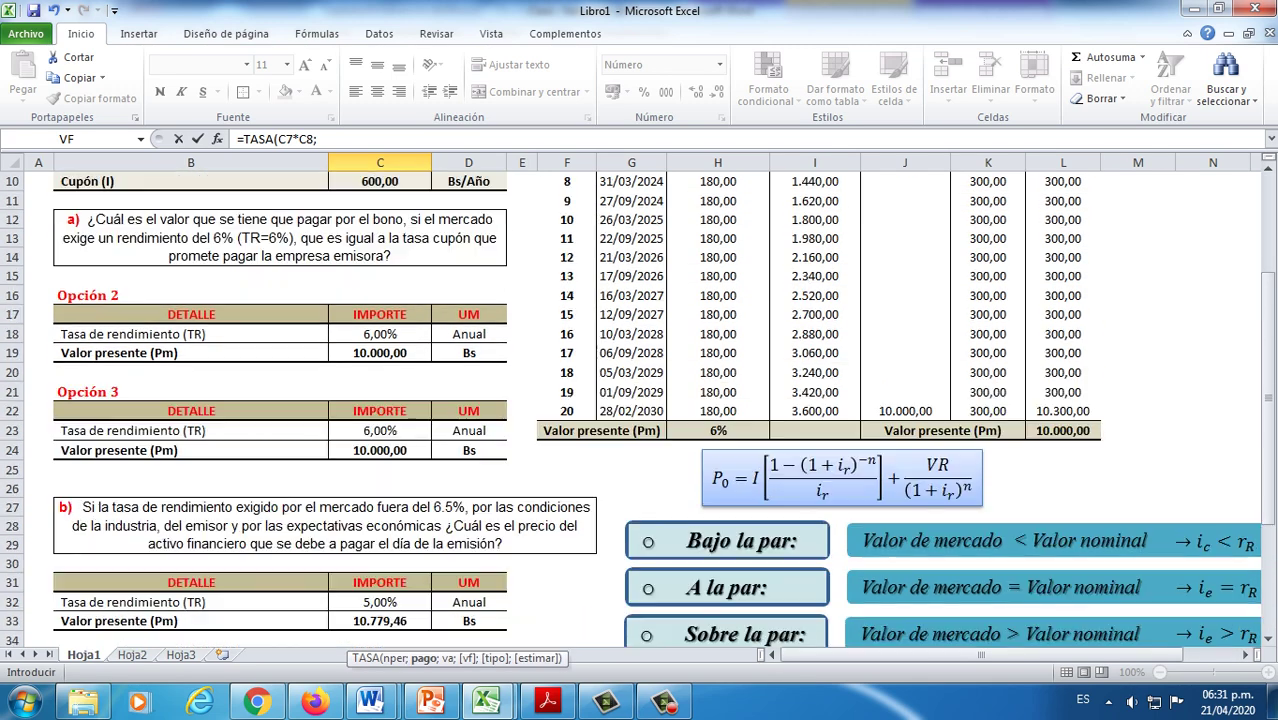
scroll(640, 400, "up", 1)
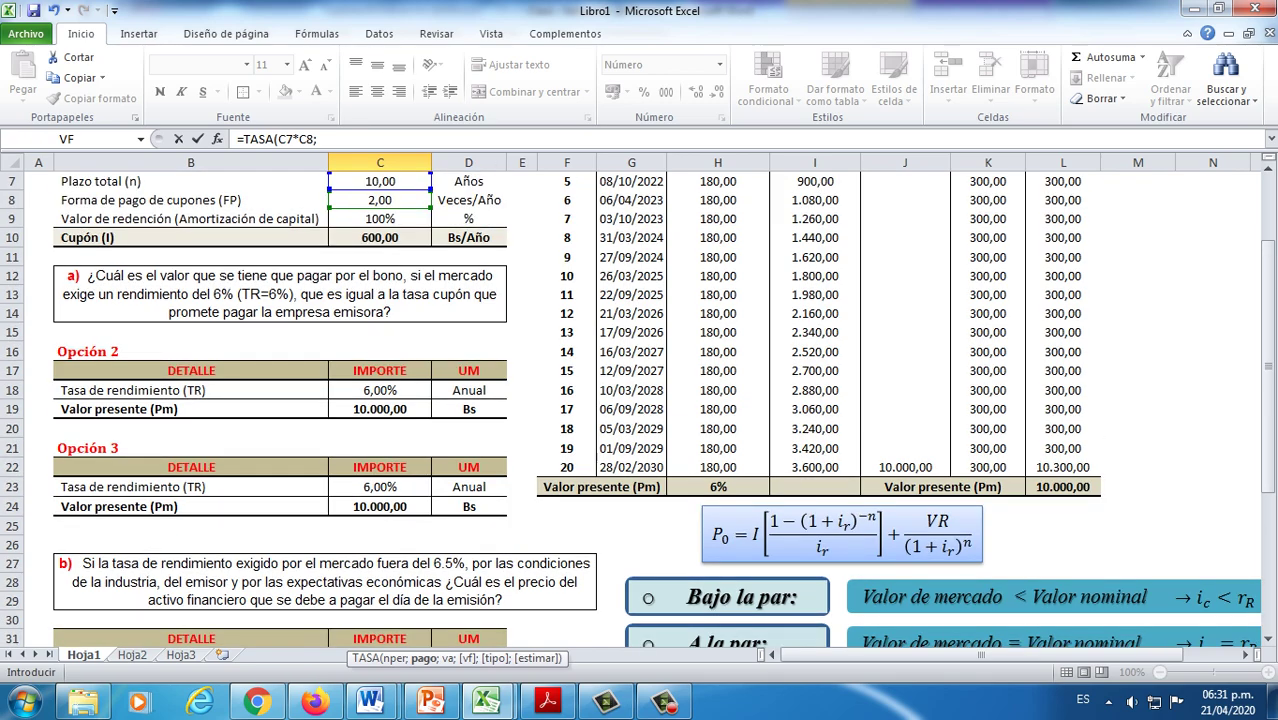
left_click(380, 237)
scroll(430, 357, "down", 9)
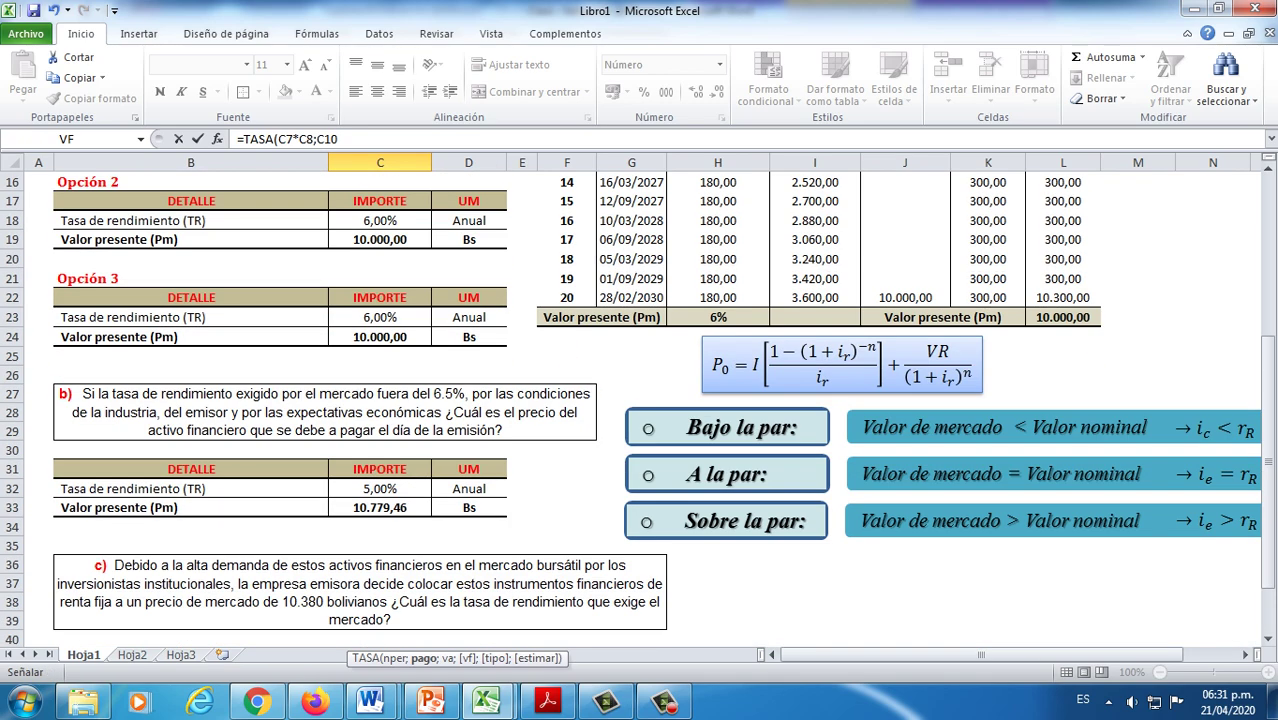
Step: Divide the pago argument by the coupon frequency C8 and make it negative, giving -C10/C8, and advance to the va argument
scroll(640, 400, "up", 8)
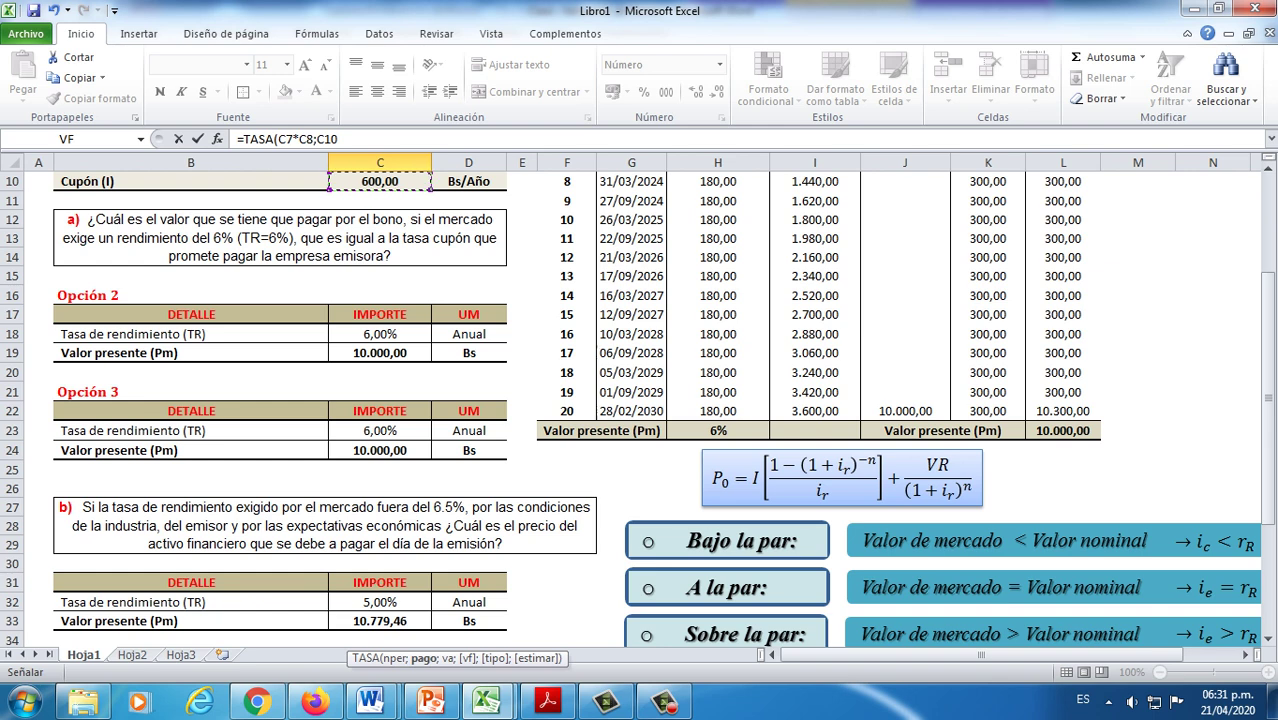
scroll(640, 400, "up", 3)
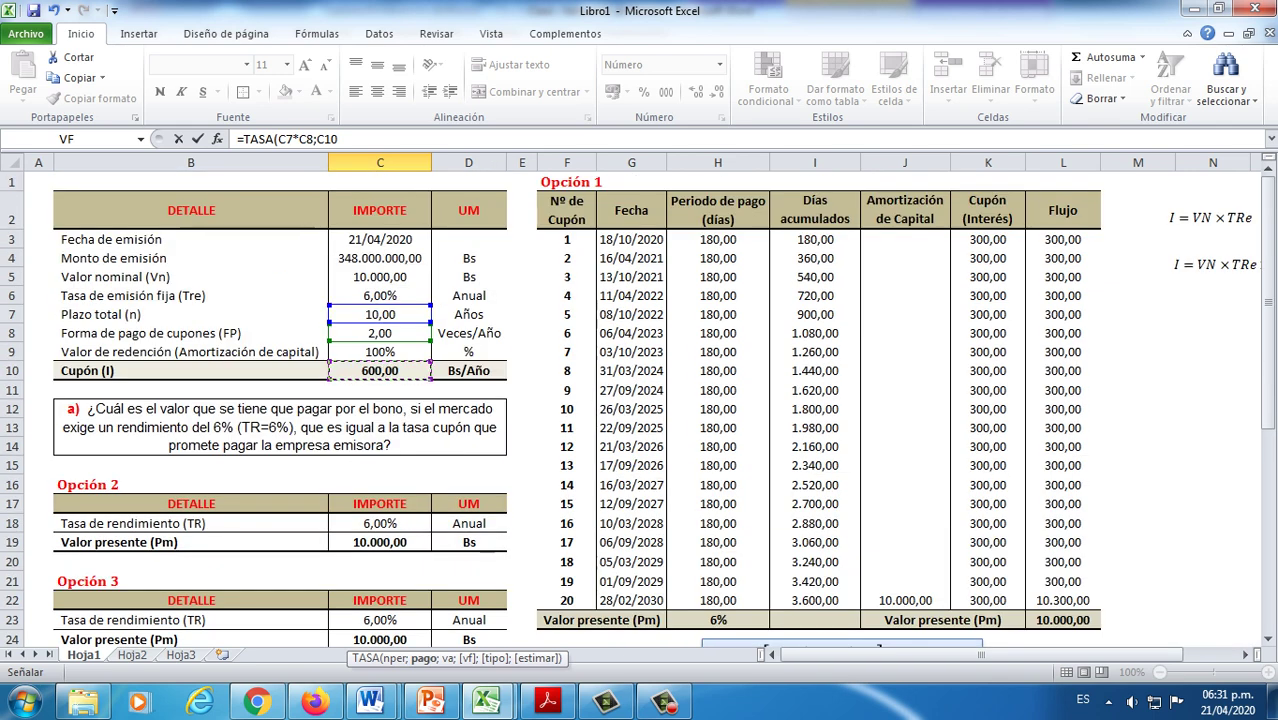
type("/")
left_click(380, 333)
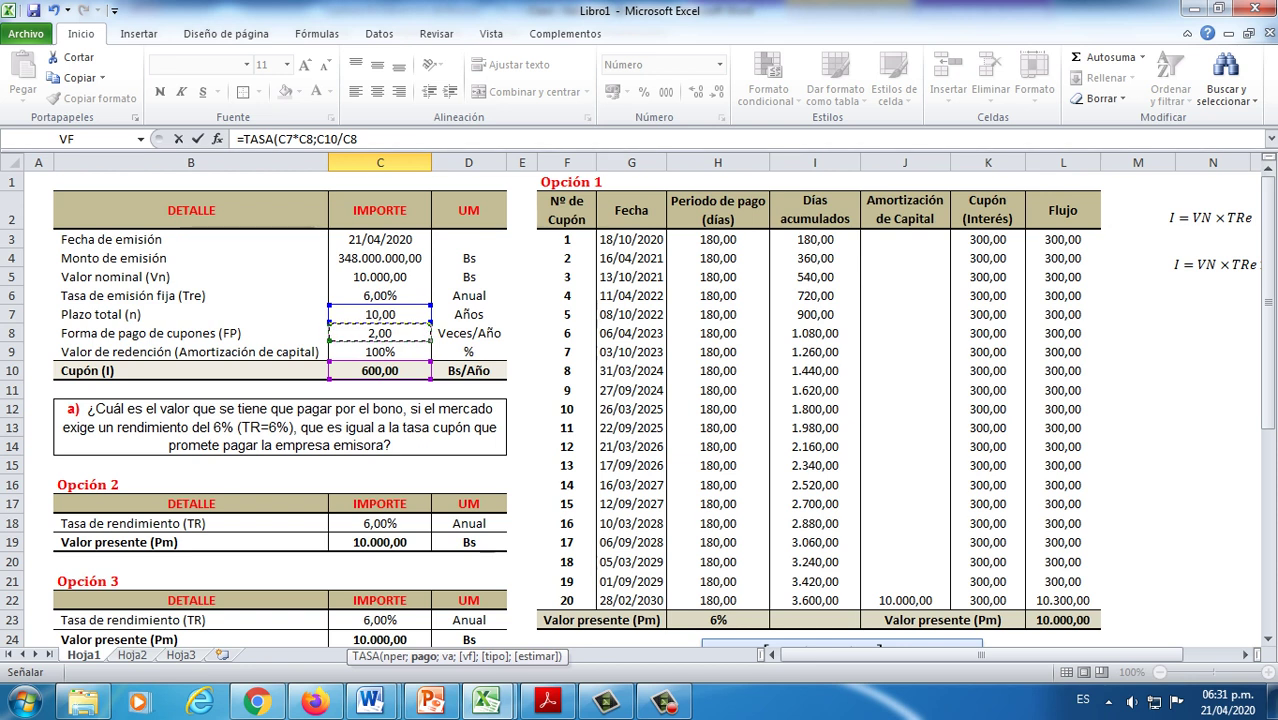
left_click(318, 139)
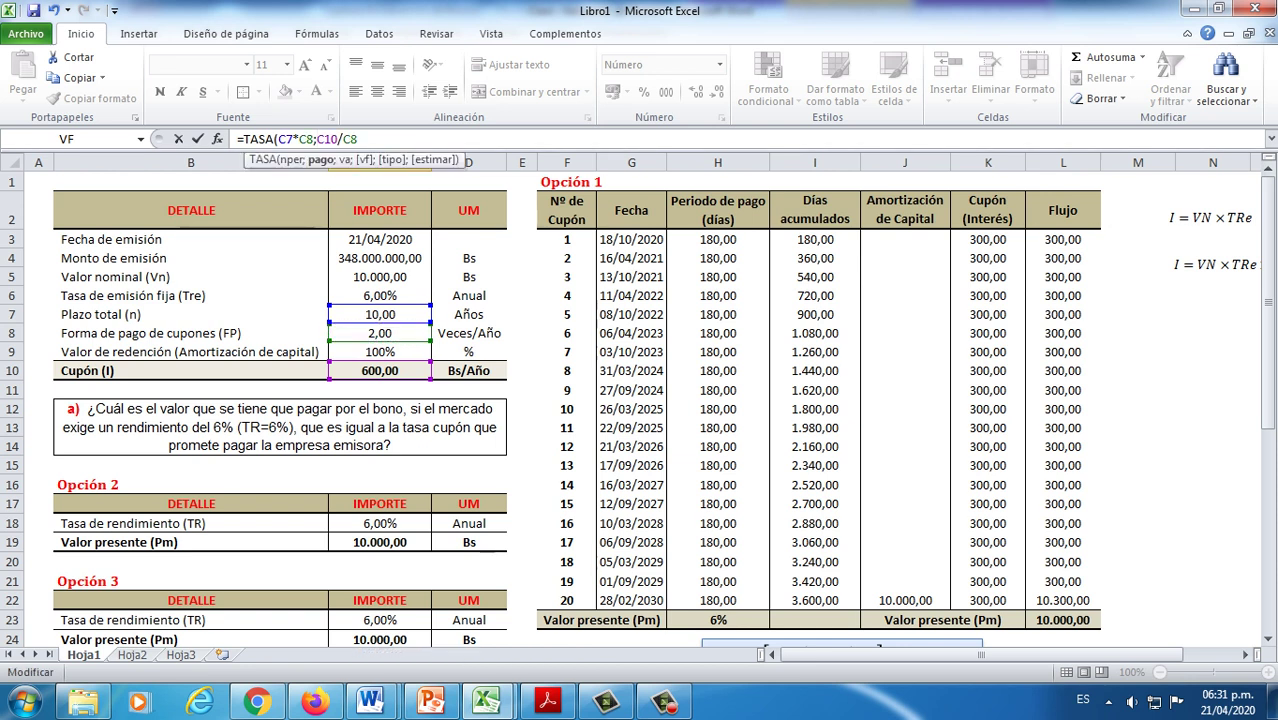
type("-")
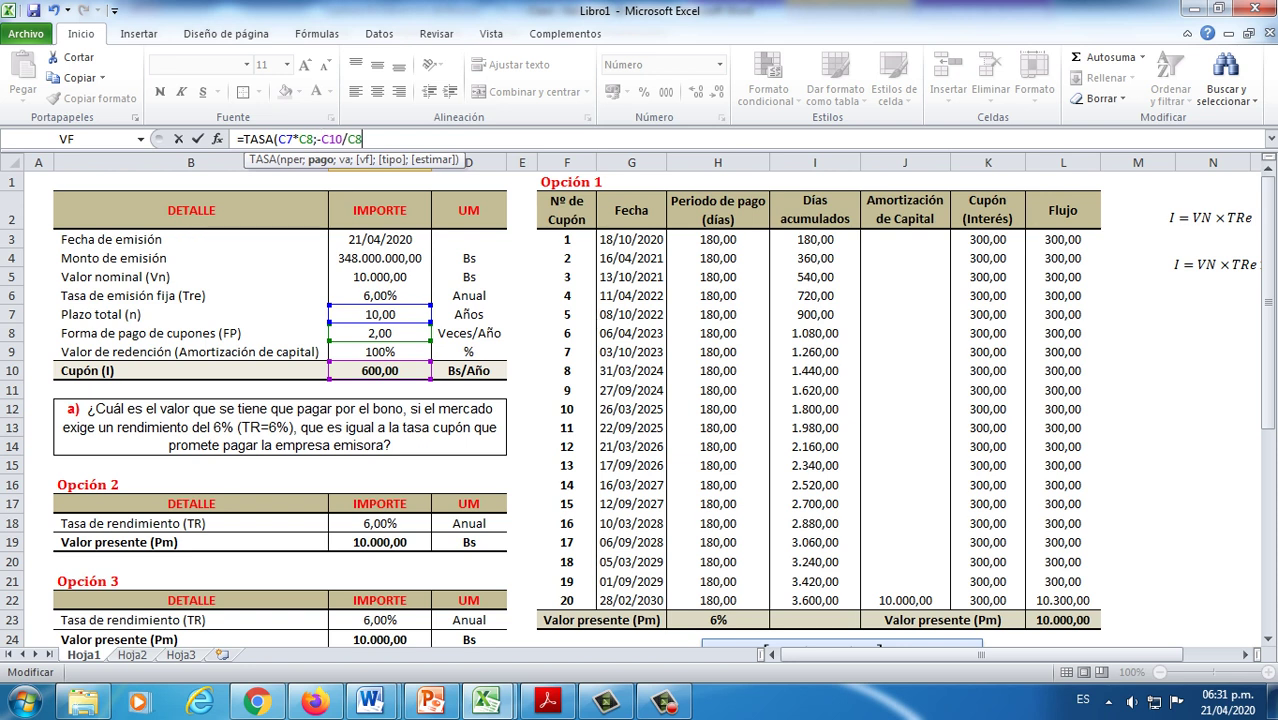
type(";")
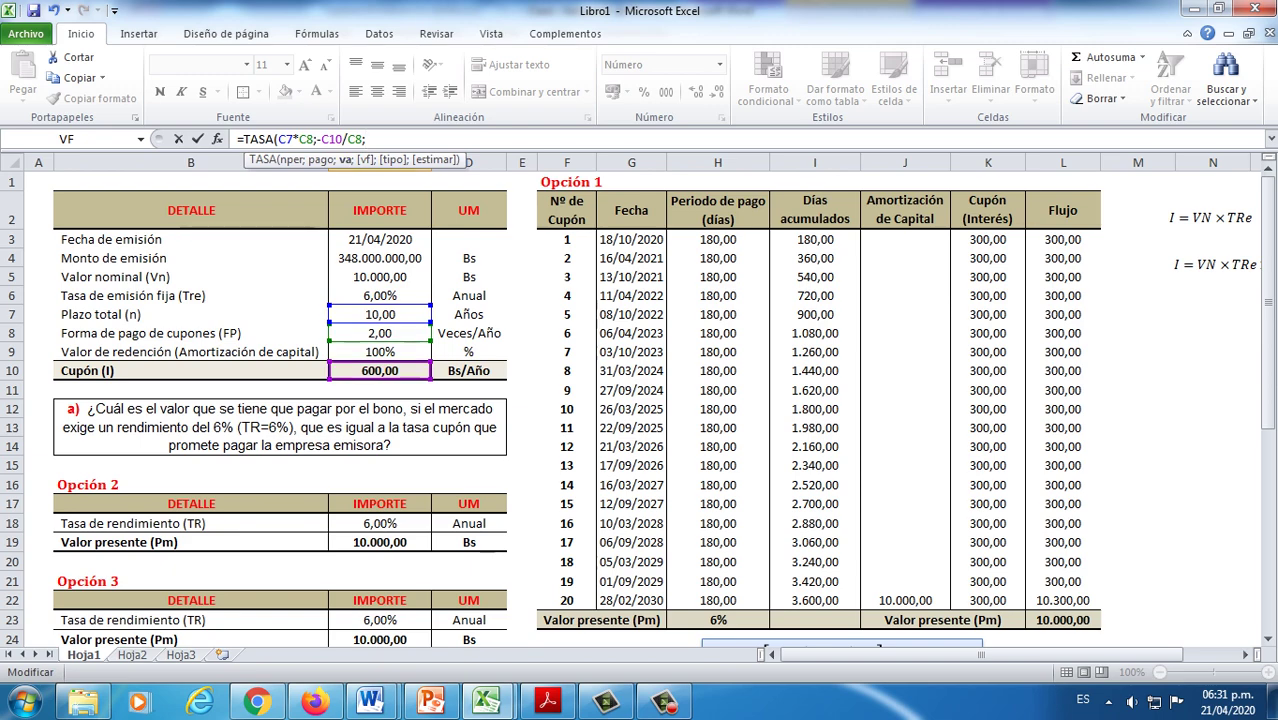
Step: Reference the market price in C42 as the va argument of the TASA function and advance to the vf argument
left_click_drag(1268, 210, 1268, 300)
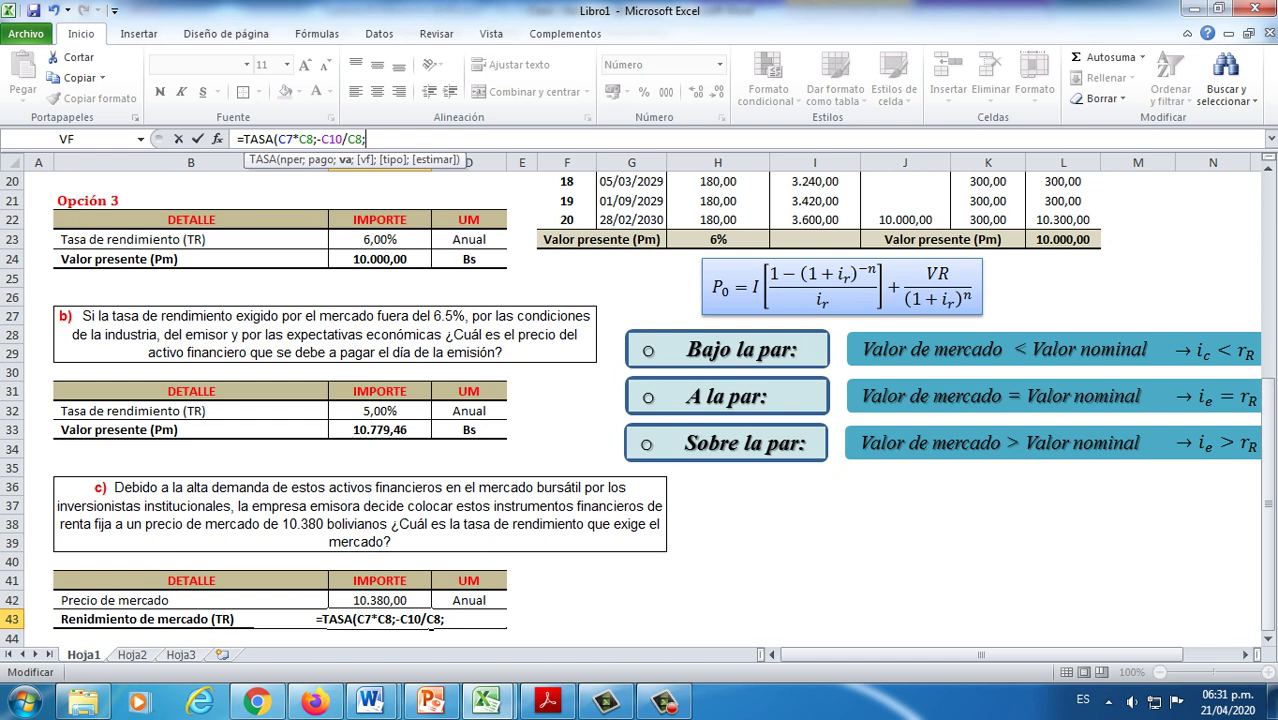
left_click(380, 600)
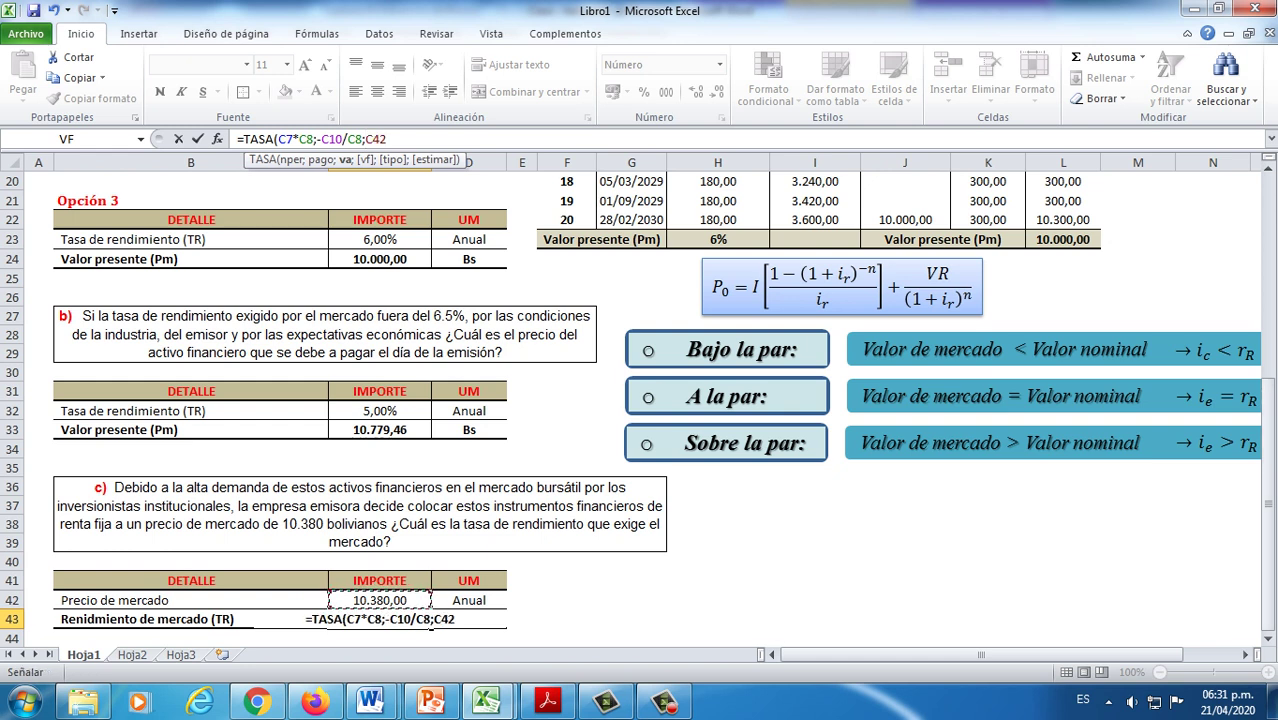
type(";")
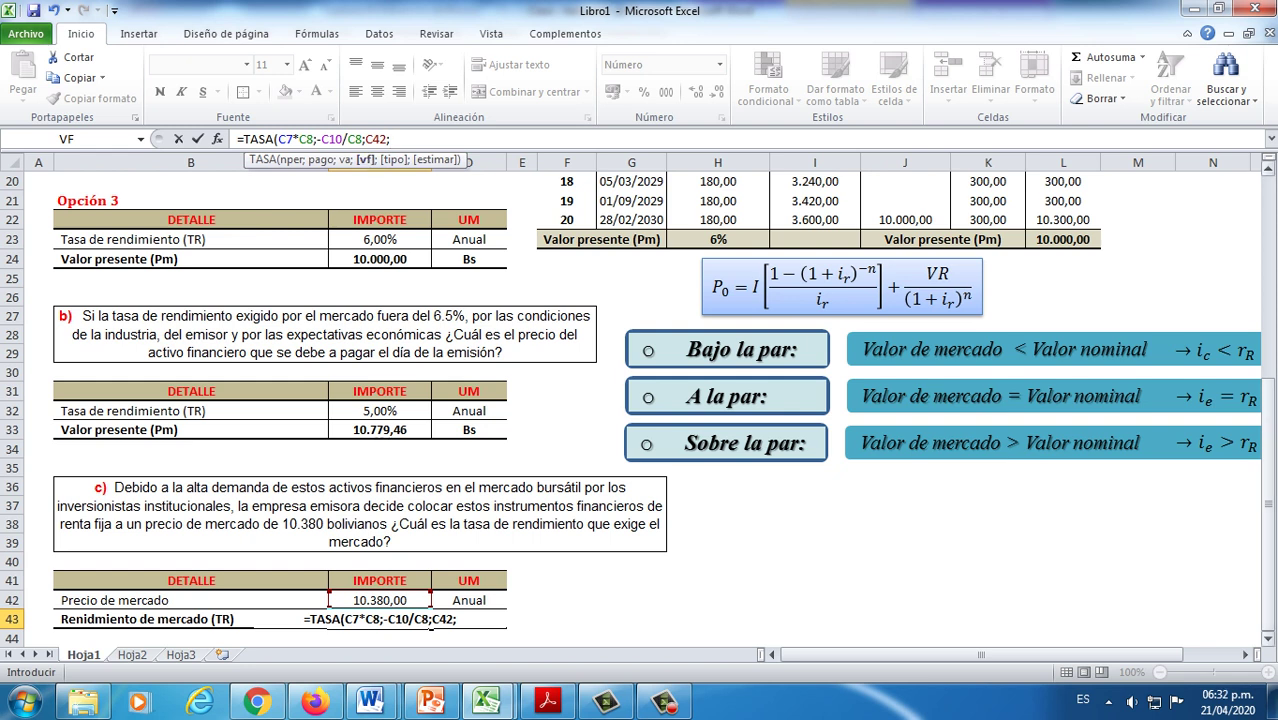
Step: Set the vf argument of the TASA function to the negative nominal value, -C5, and close the function
scroll(640, 400, "up", 6)
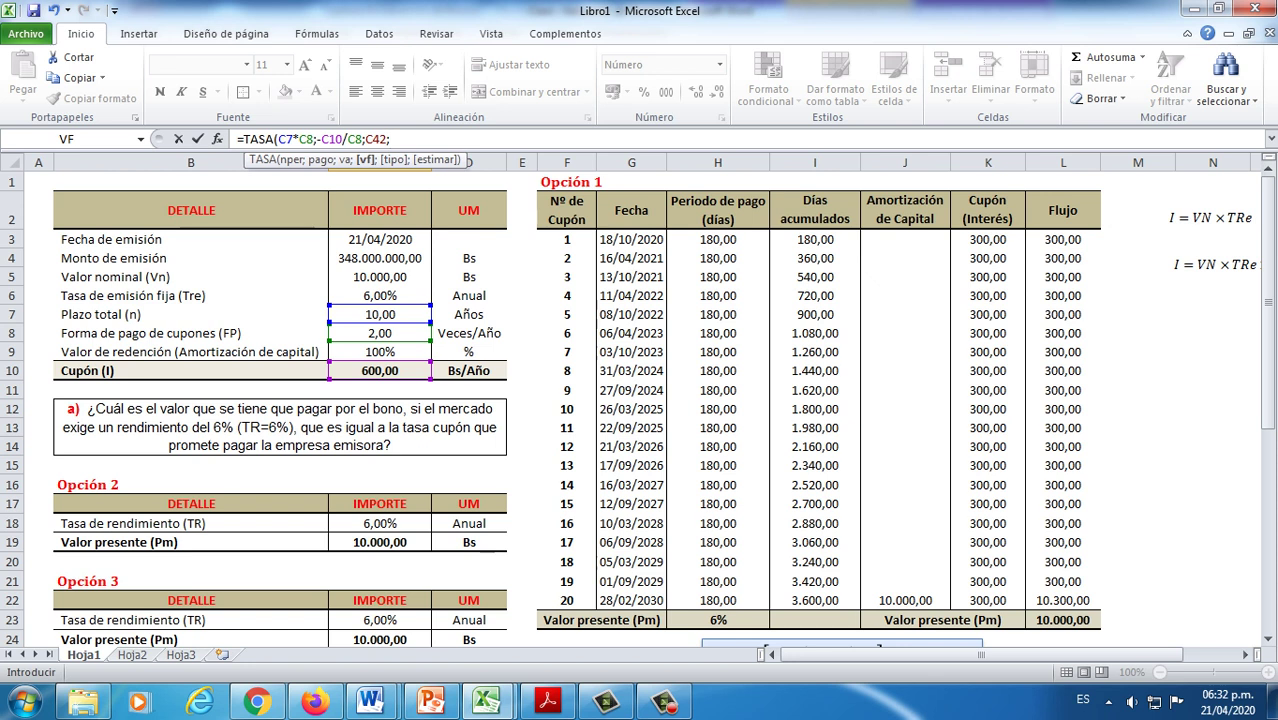
left_click(380, 277)
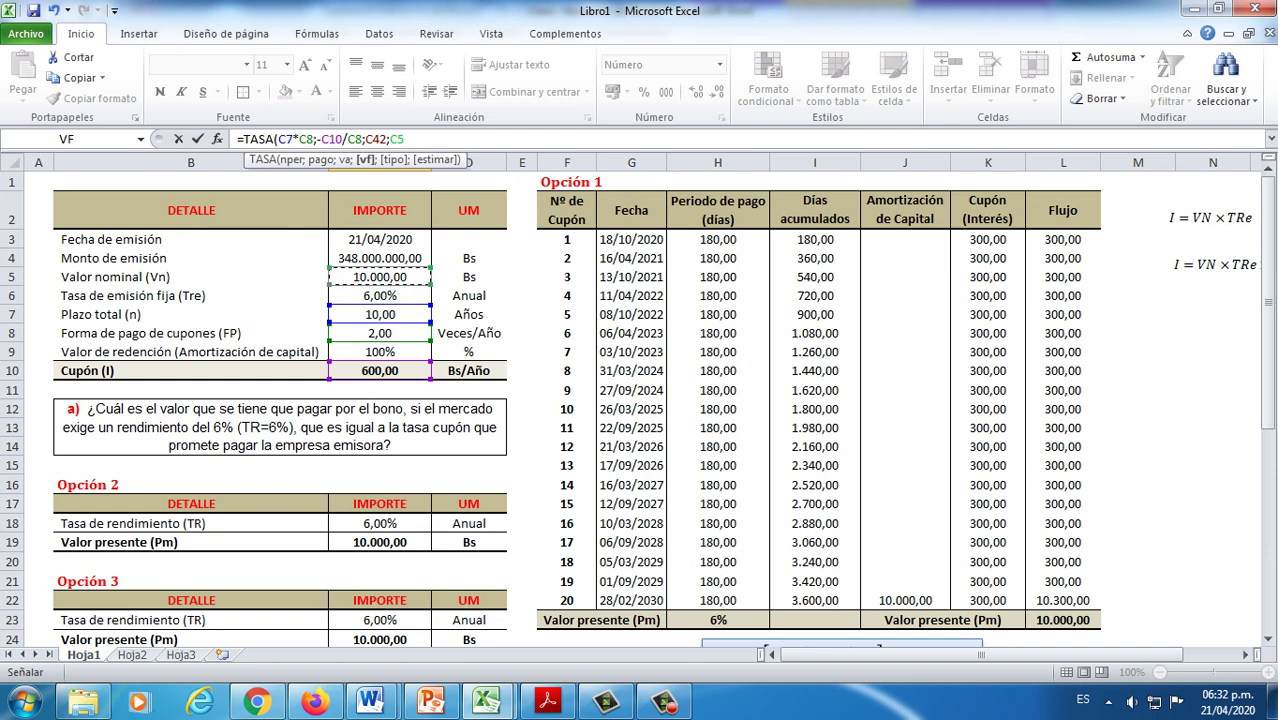
key("BackSpace")
key("BackSpace")
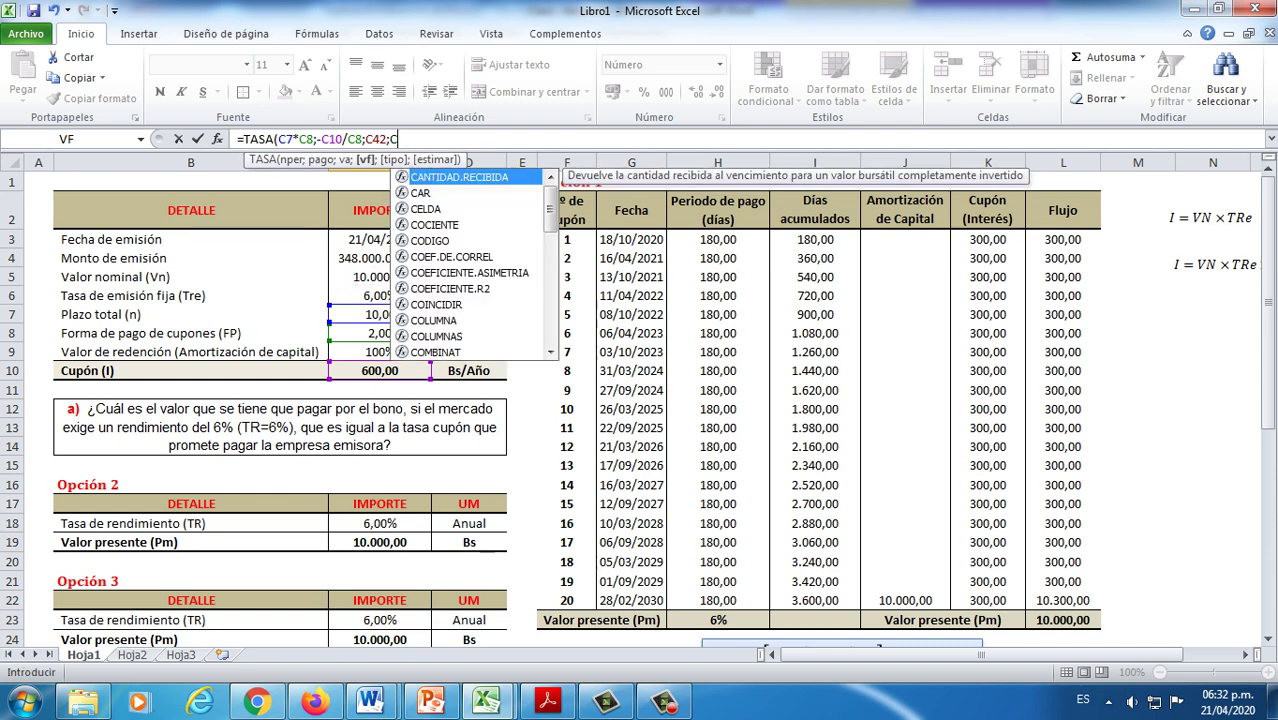
type("-")
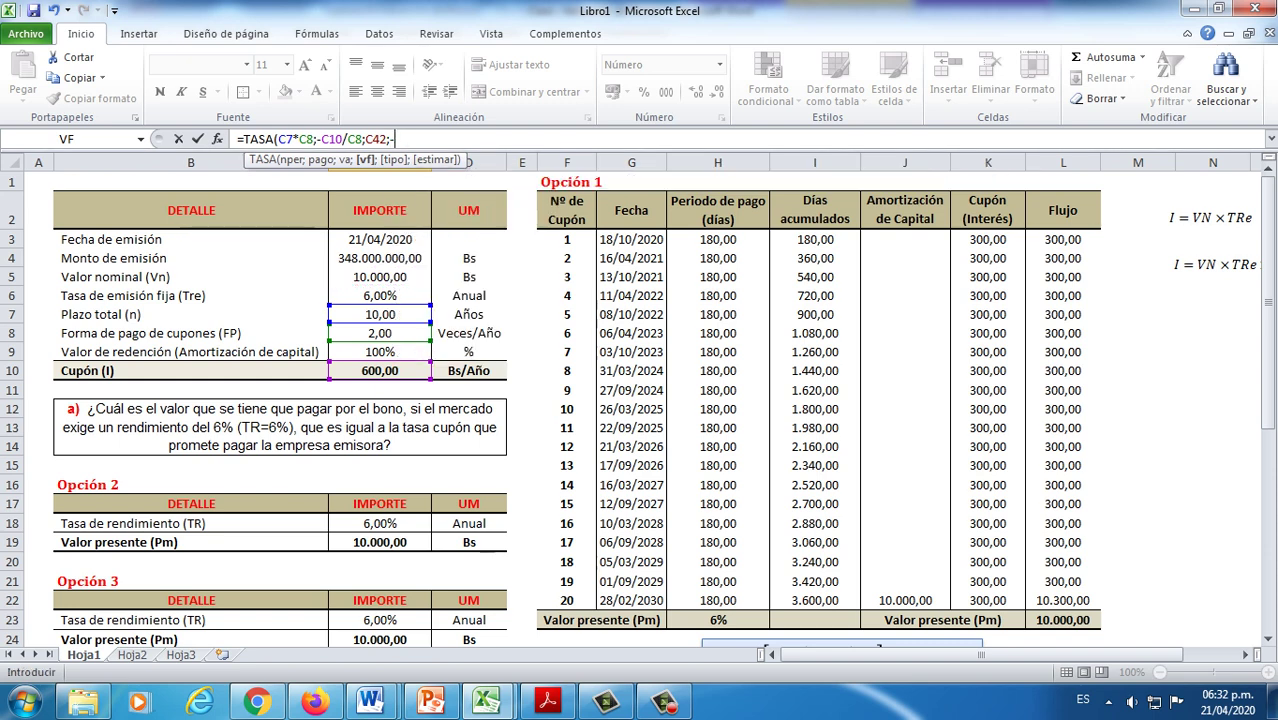
left_click(379, 277)
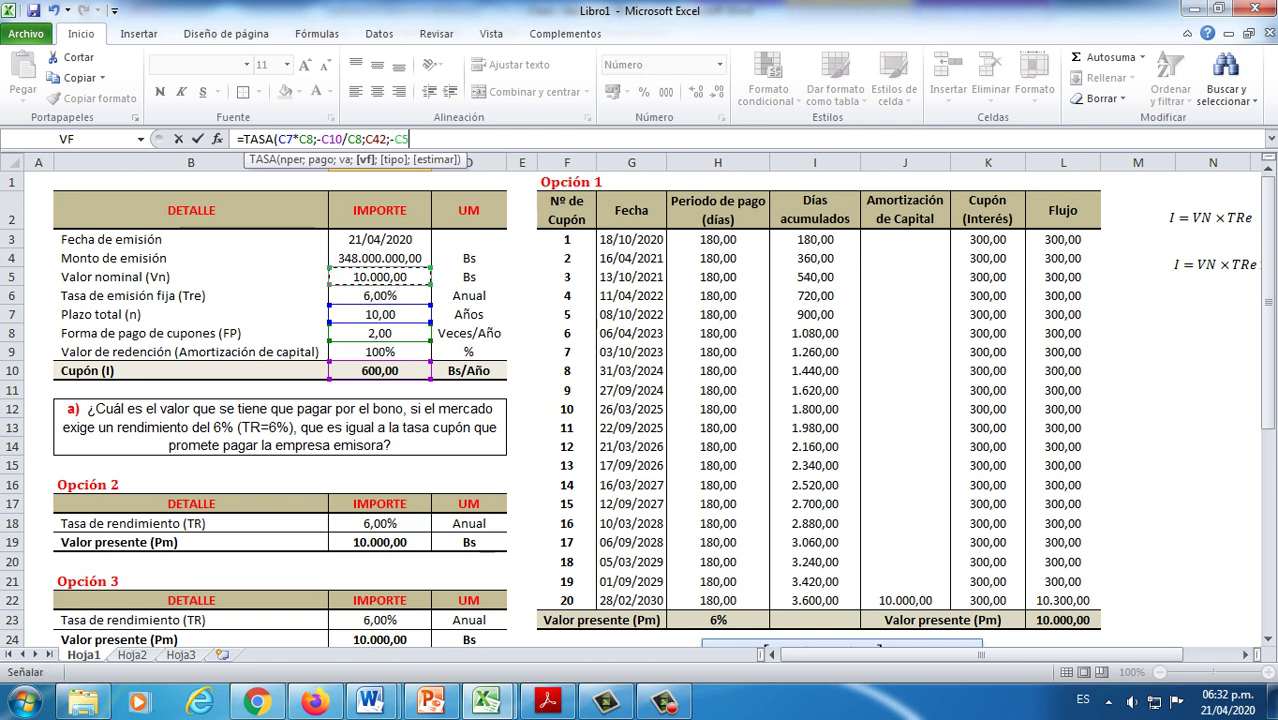
type(")")
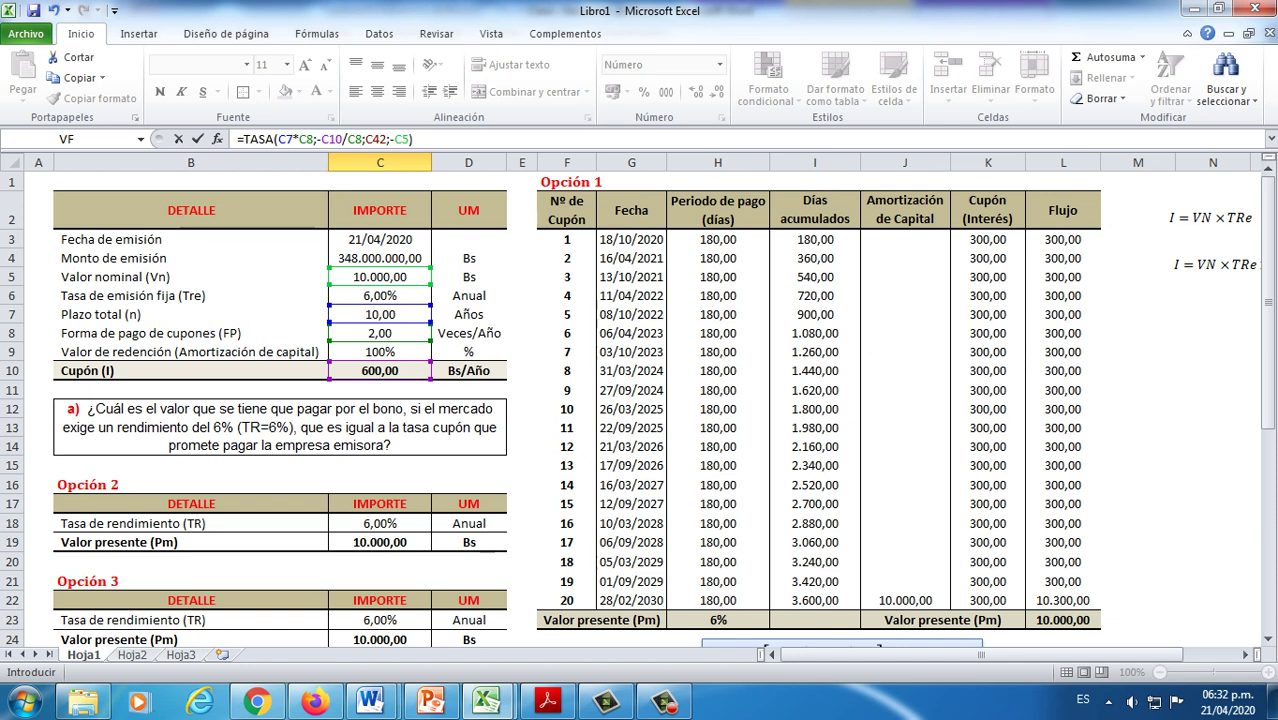
Step: Annualise the TASA result by multiplying it by the coupon frequency in C8, and enter the formula
type("*")
type("2")
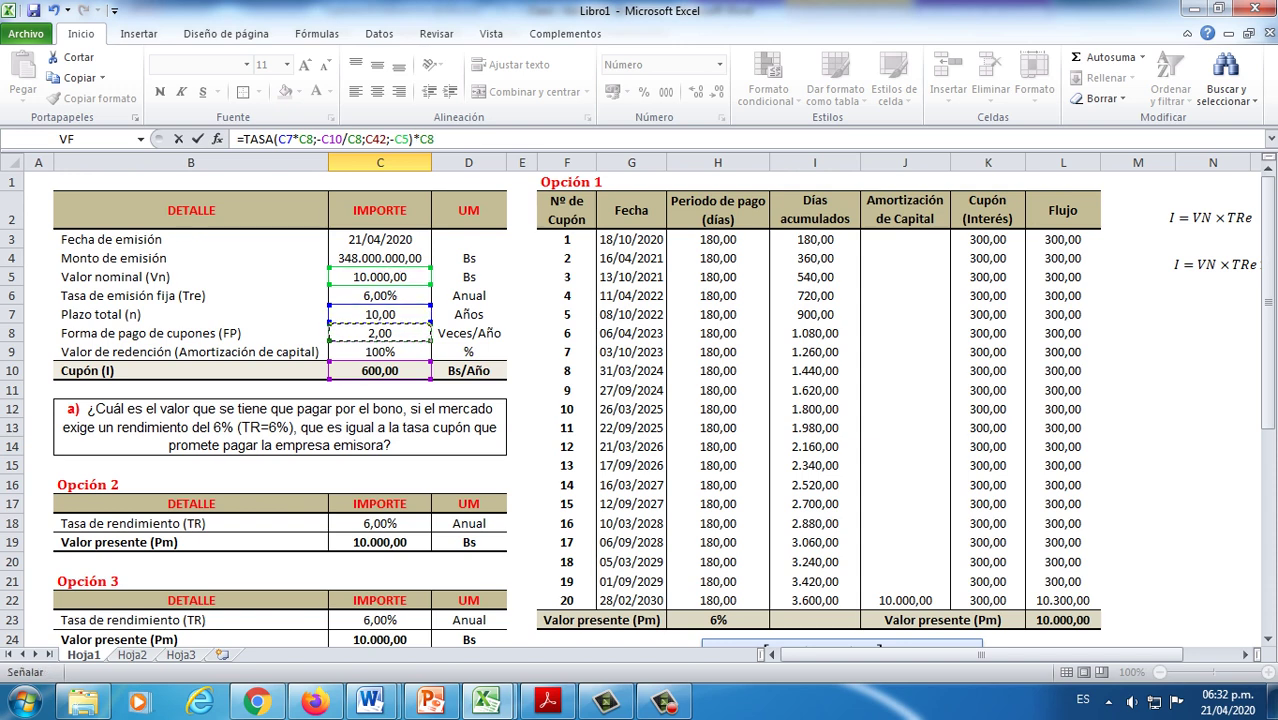
key("Return")
scroll(640, 400, "down", 1)
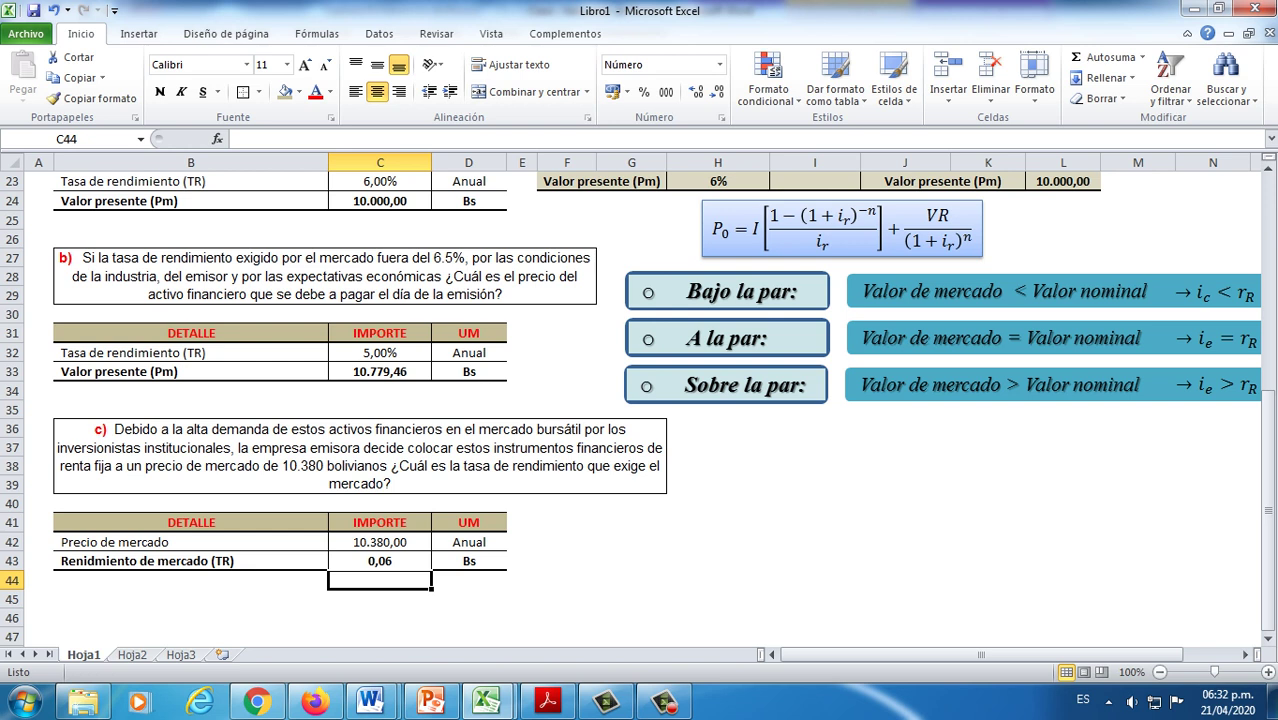
Step: Format the market yield in C43 as a percentage with two decimals
key("Up")
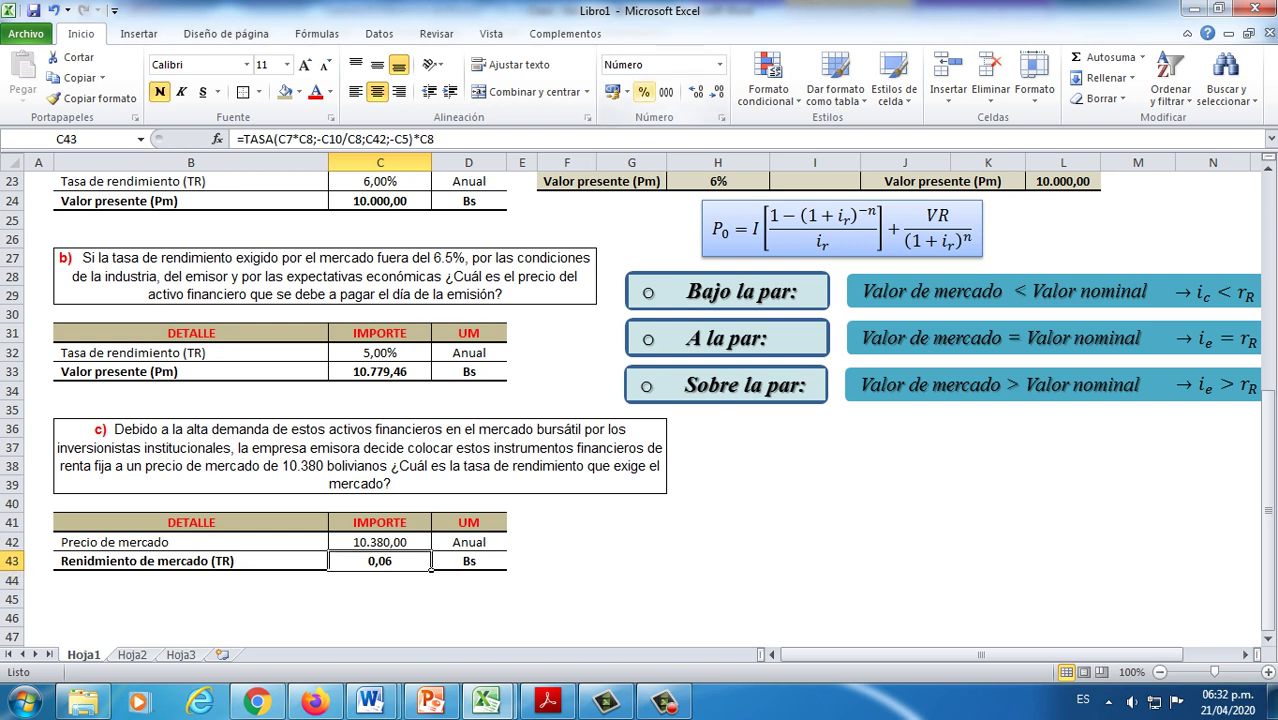
left_click(643, 91)
left_click(694, 91)
left_click(694, 91)
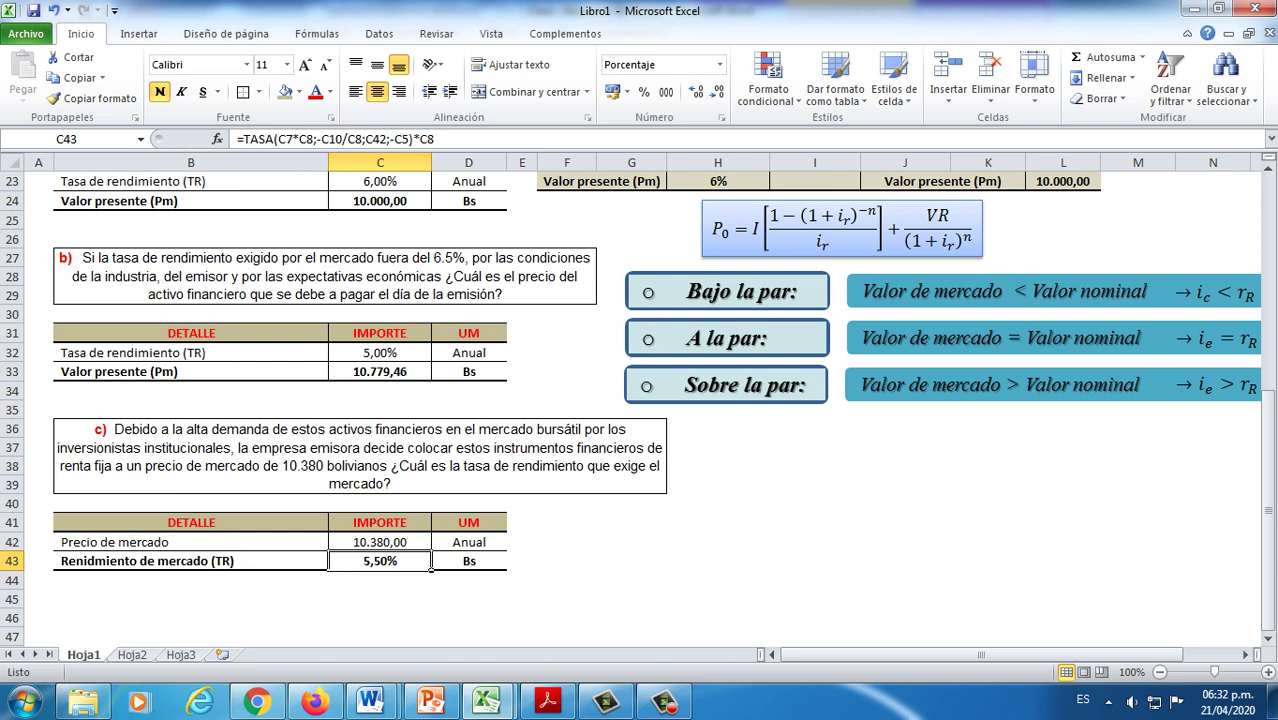
Step: Compare the market price in C42 with the nominal value in C5, using the "Sobre la par" price condition
scroll(640, 400, "down", 1)
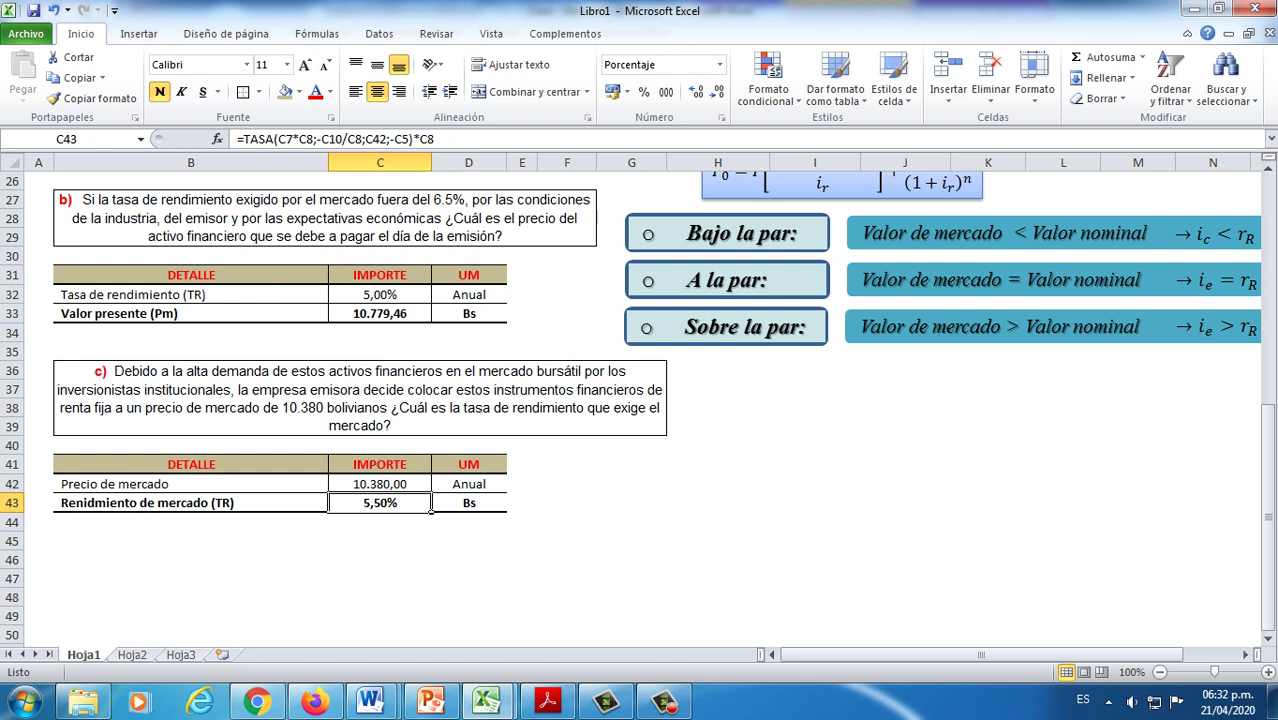
left_click(468, 559)
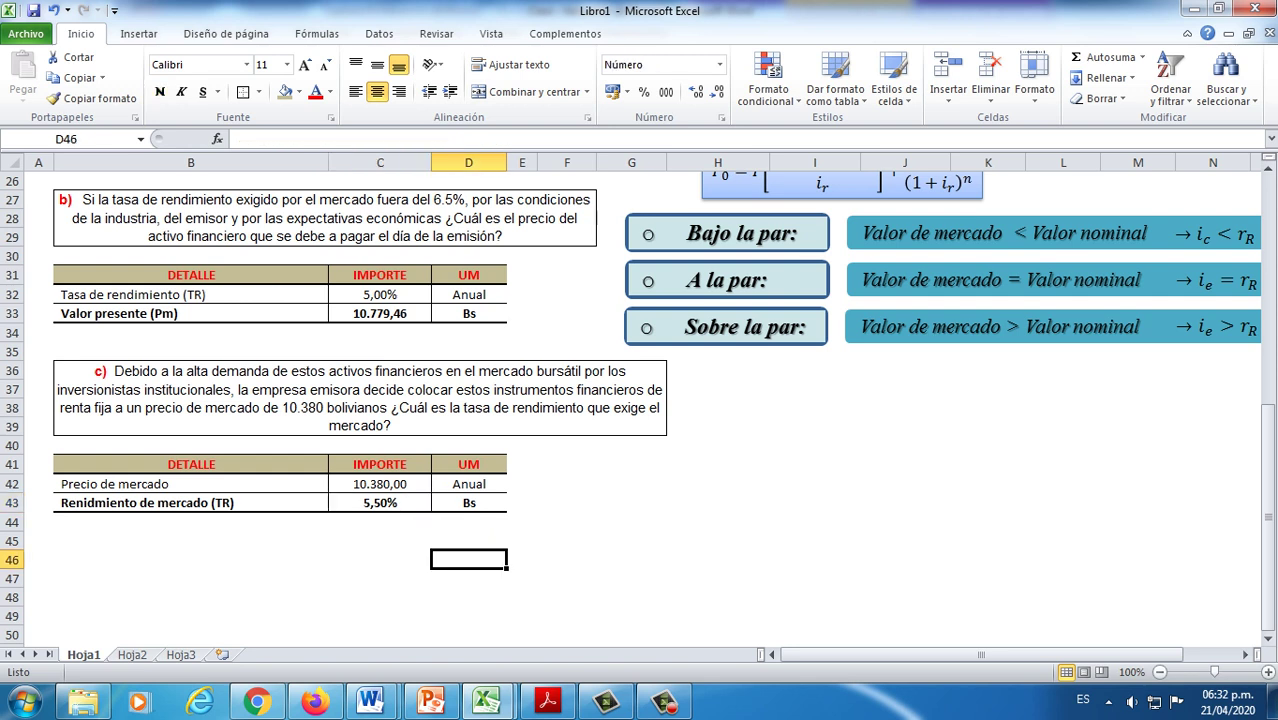
left_click_drag(684, 327, 804, 327)
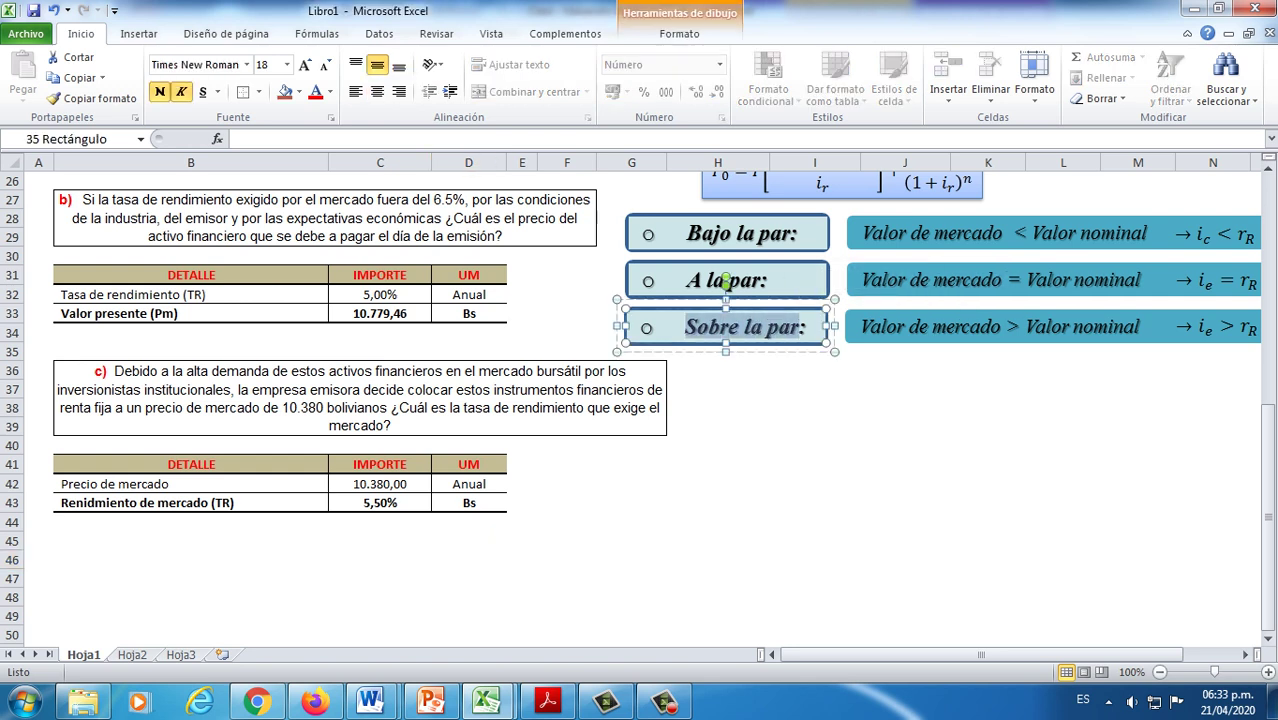
left_click(428, 487)
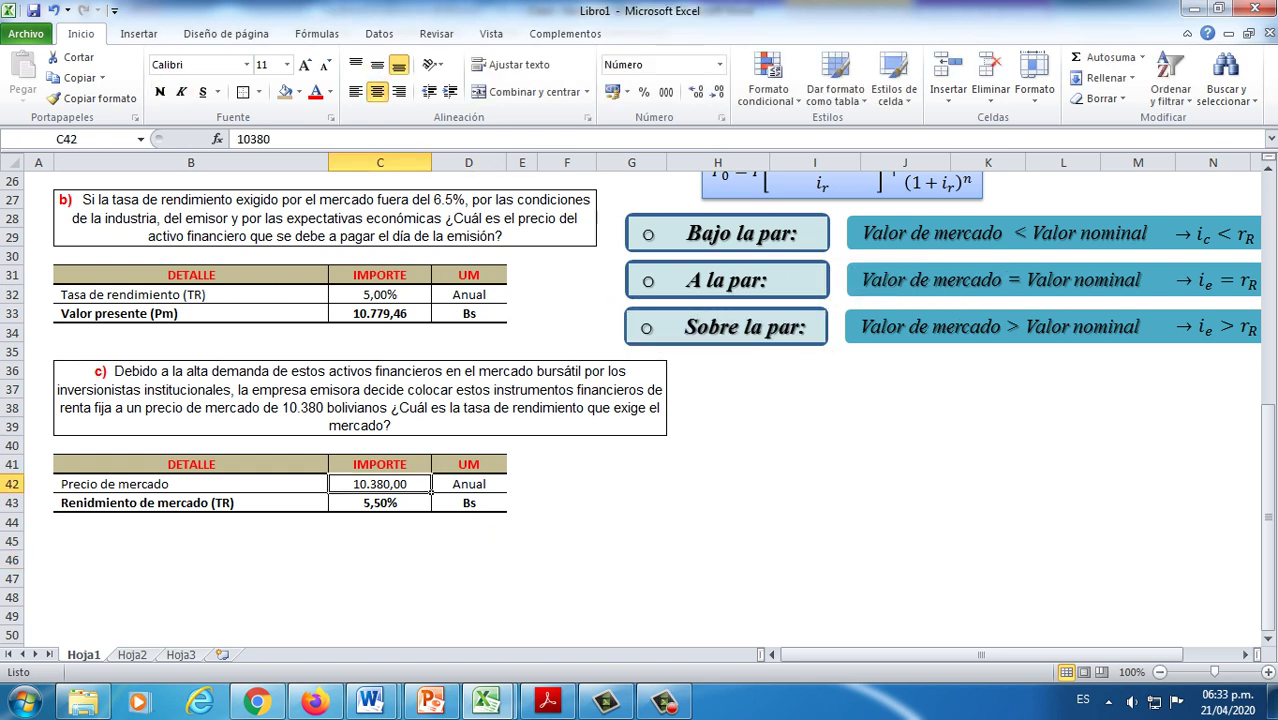
left_click(1073, 282)
scroll(1073, 282, "up", 8)
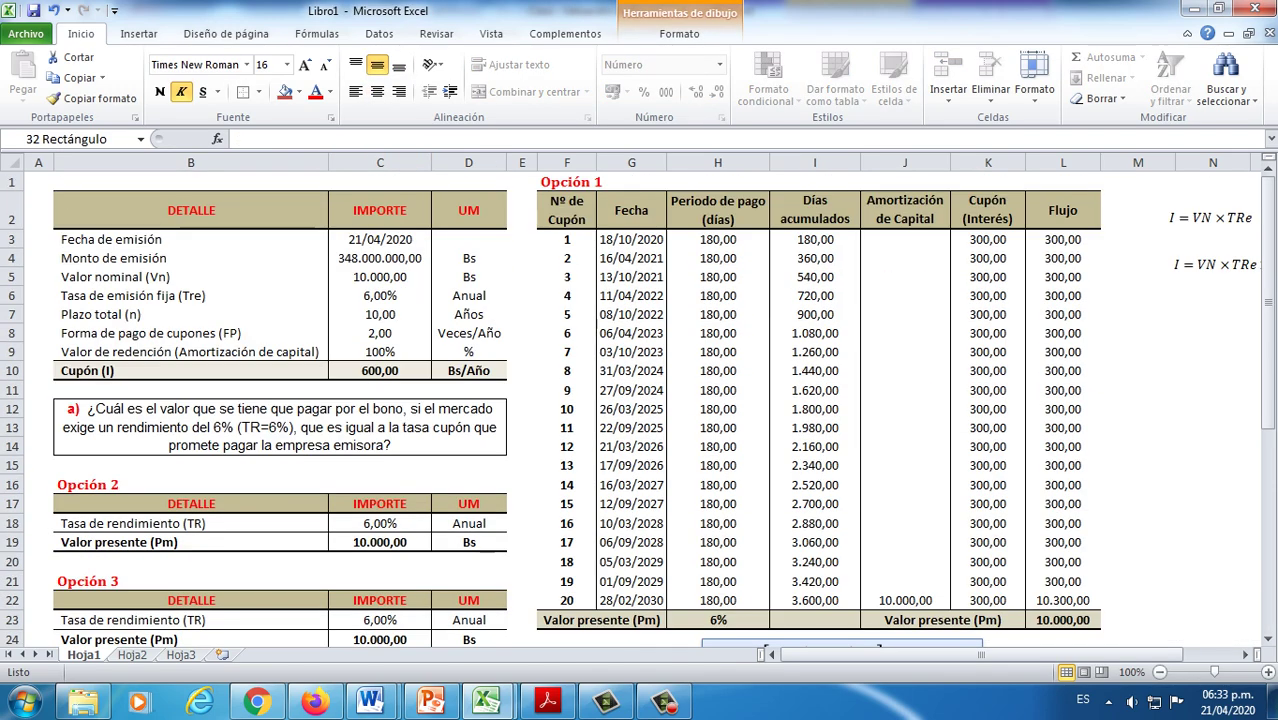
left_click(380, 277)
scroll(380, 277, "down", 8)
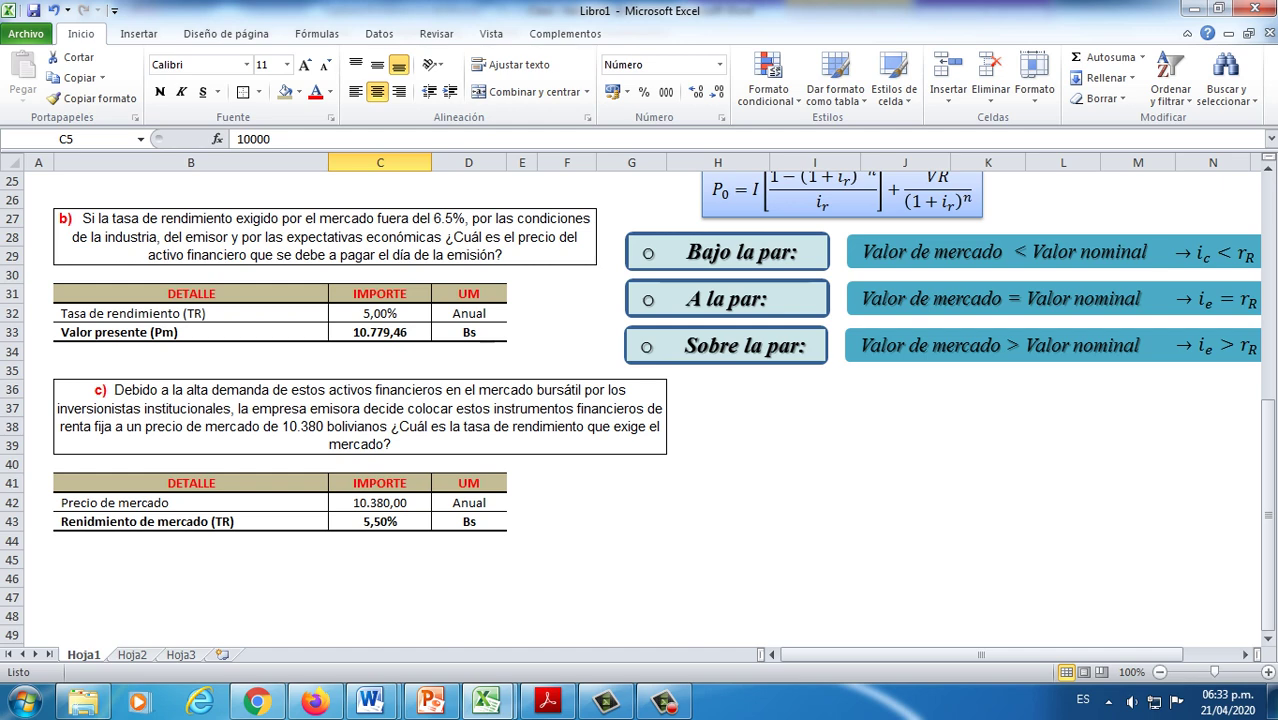
left_click(717, 503)
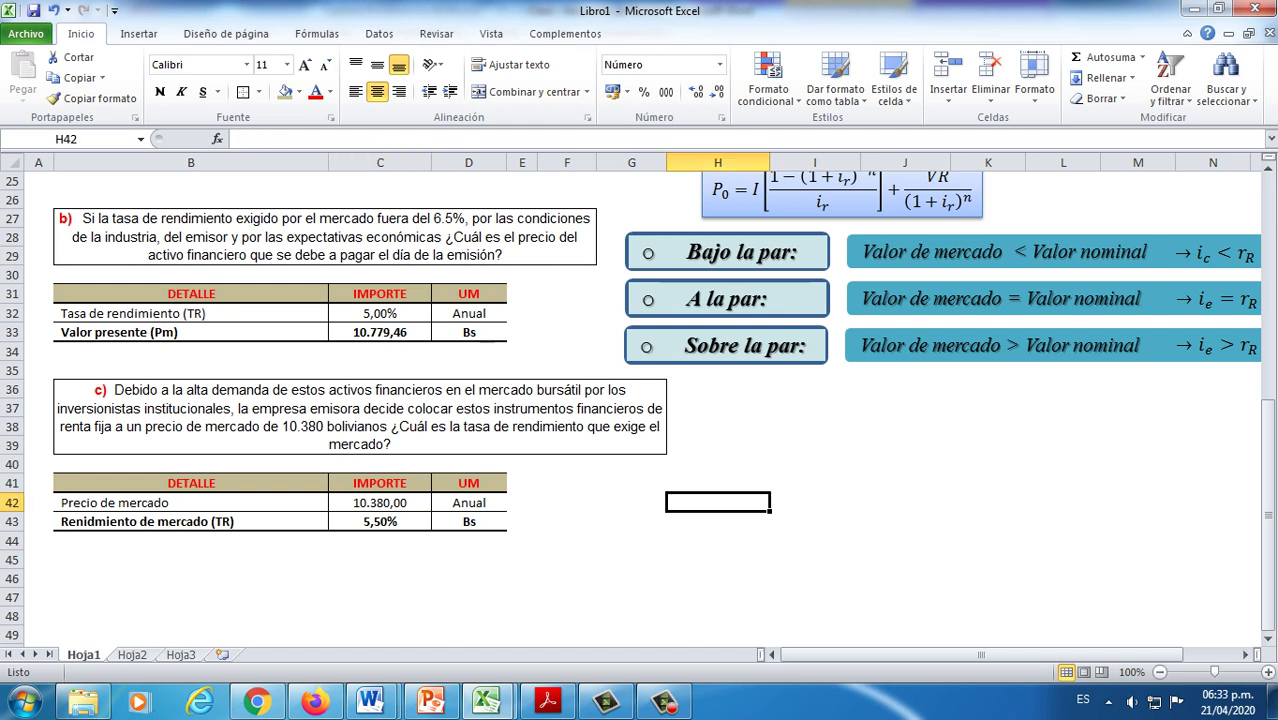
Step: Compare the fixed issue rate in C6 with the market yield in C43, using the "Sobre la par" rate condition
left_click(1200, 345)
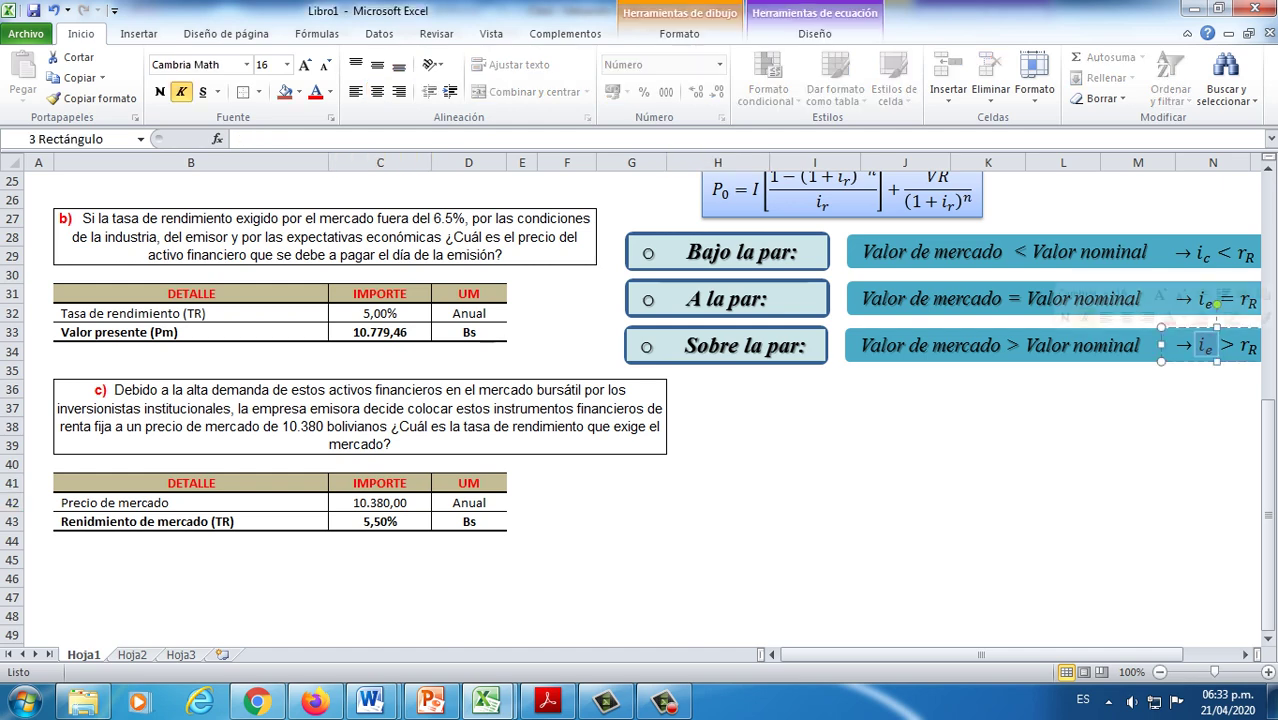
scroll(660, 400, "up", 8)
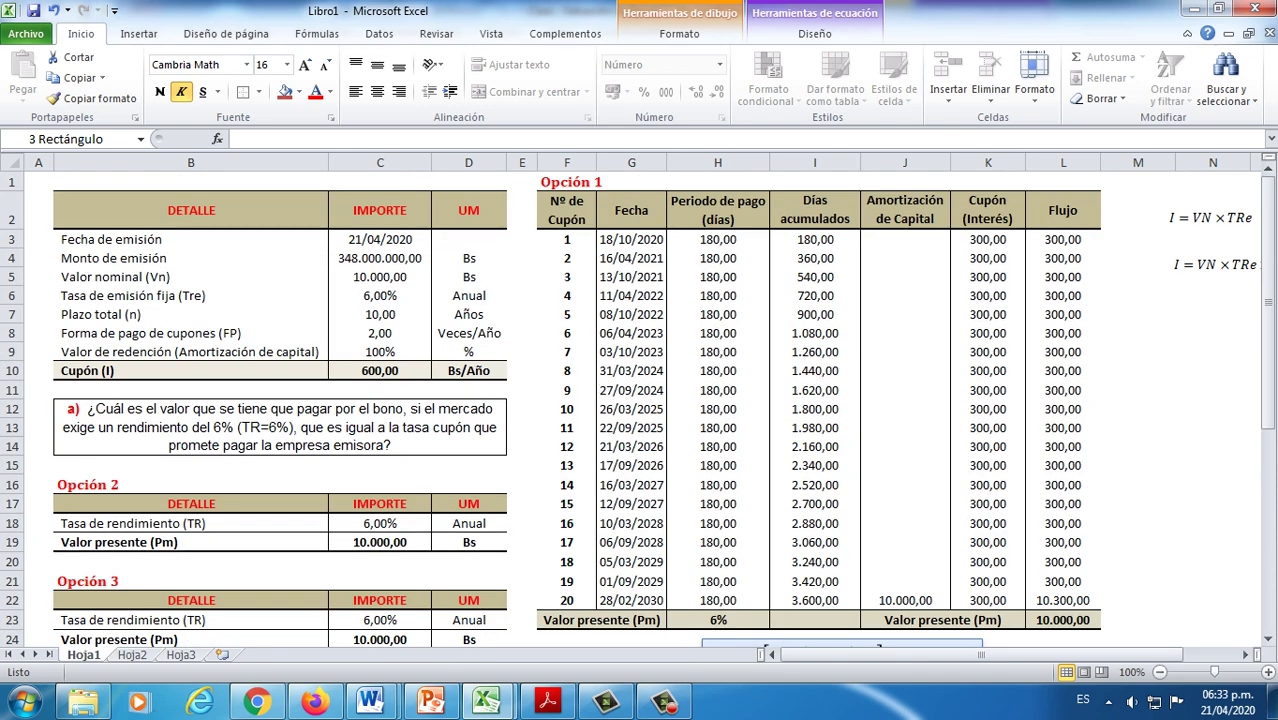
left_click(380, 295)
scroll(660, 400, "down", 9)
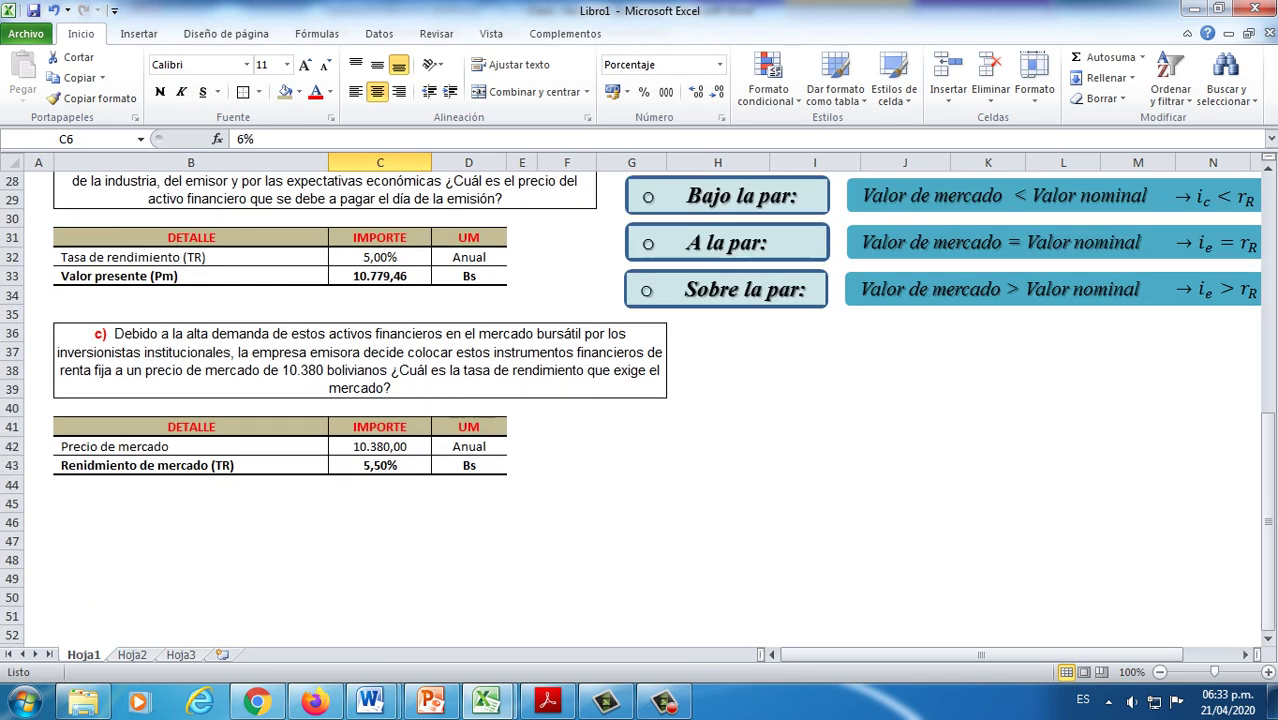
left_click(428, 468)
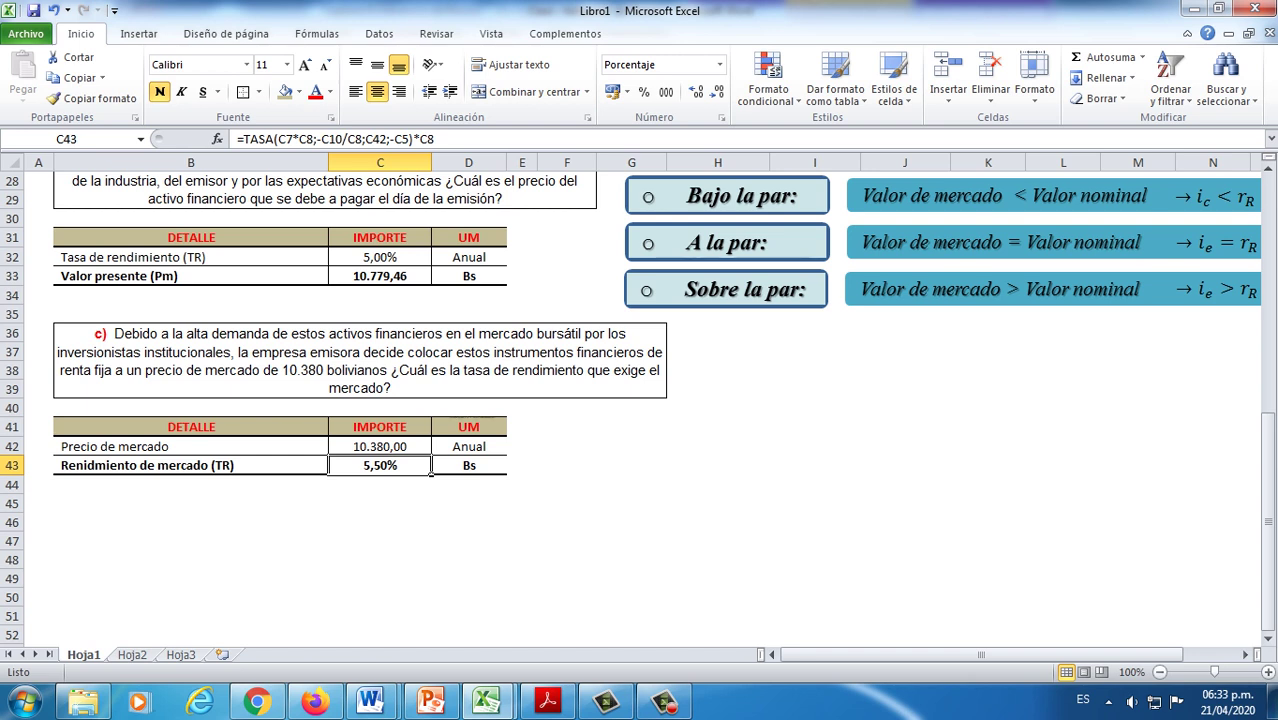
left_click(380, 485)
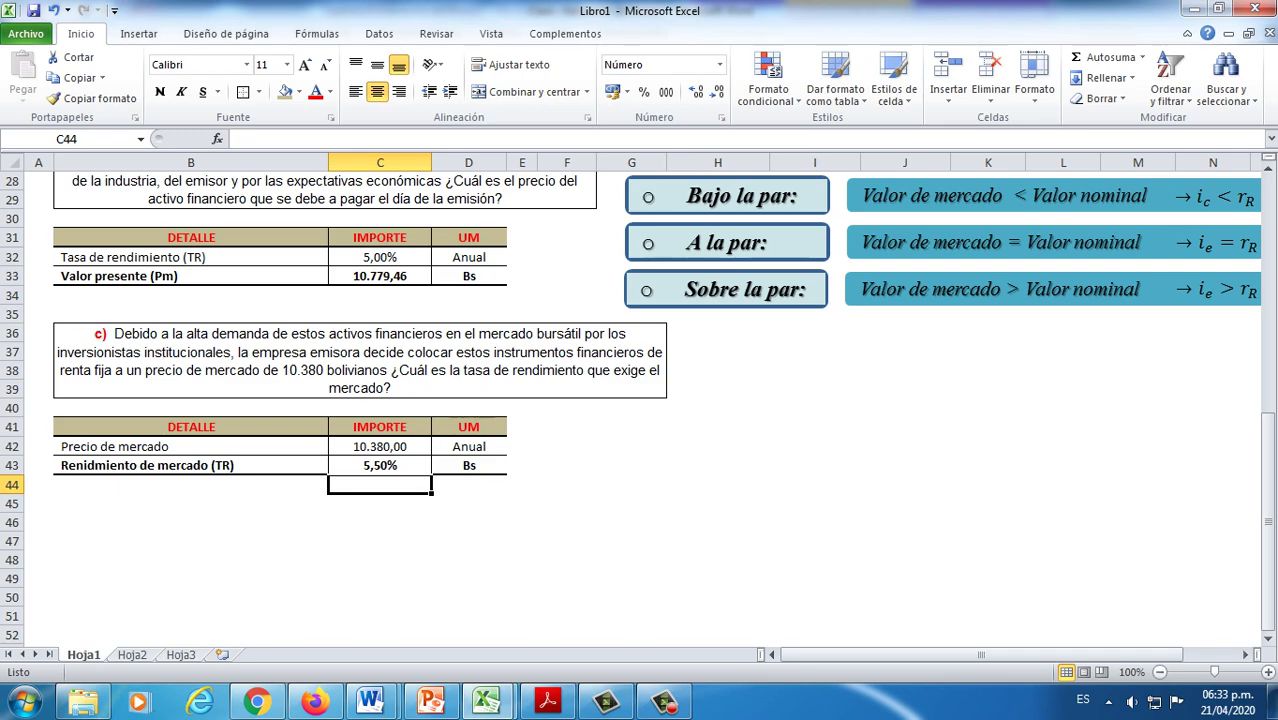
left_click(428, 472)
scroll(640, 400, "up", 5)
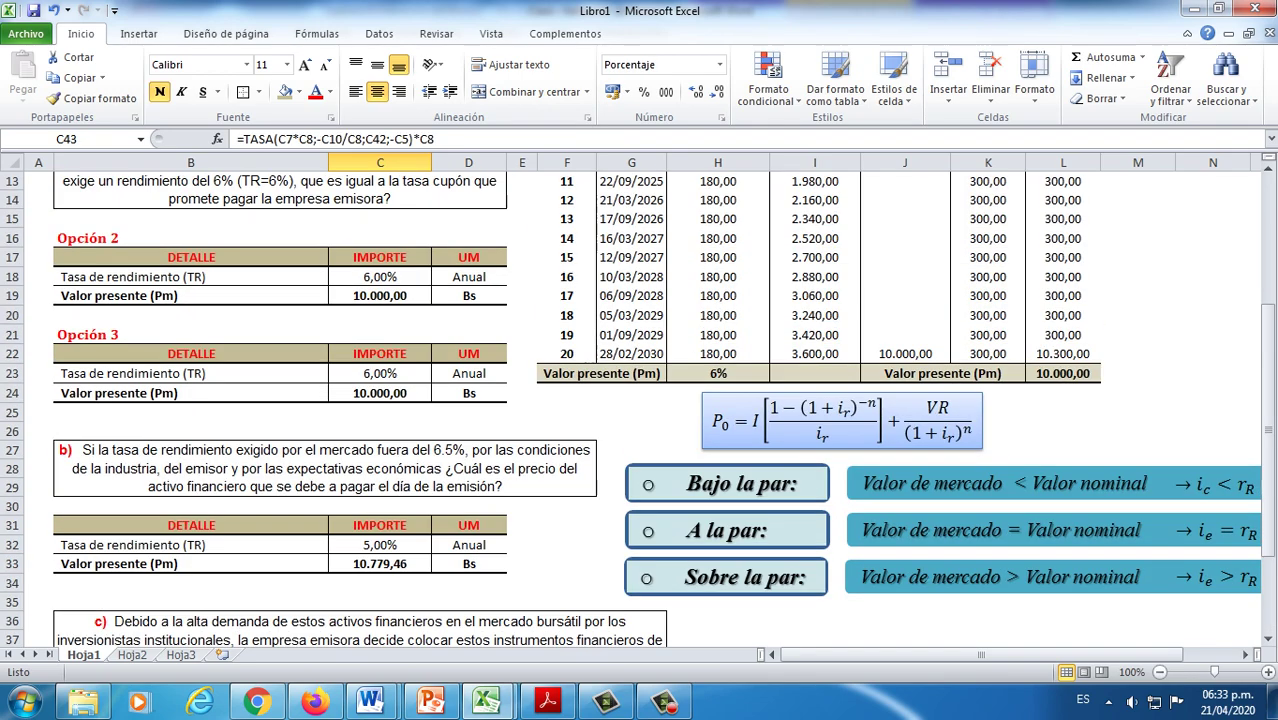
scroll(640, 400, "down", 4)
scroll(431, 530, "up", 4)
scroll(596, 183, "up", 2)
scroll(596, 183, "down", 2)
scroll(596, 183, "up", 4)
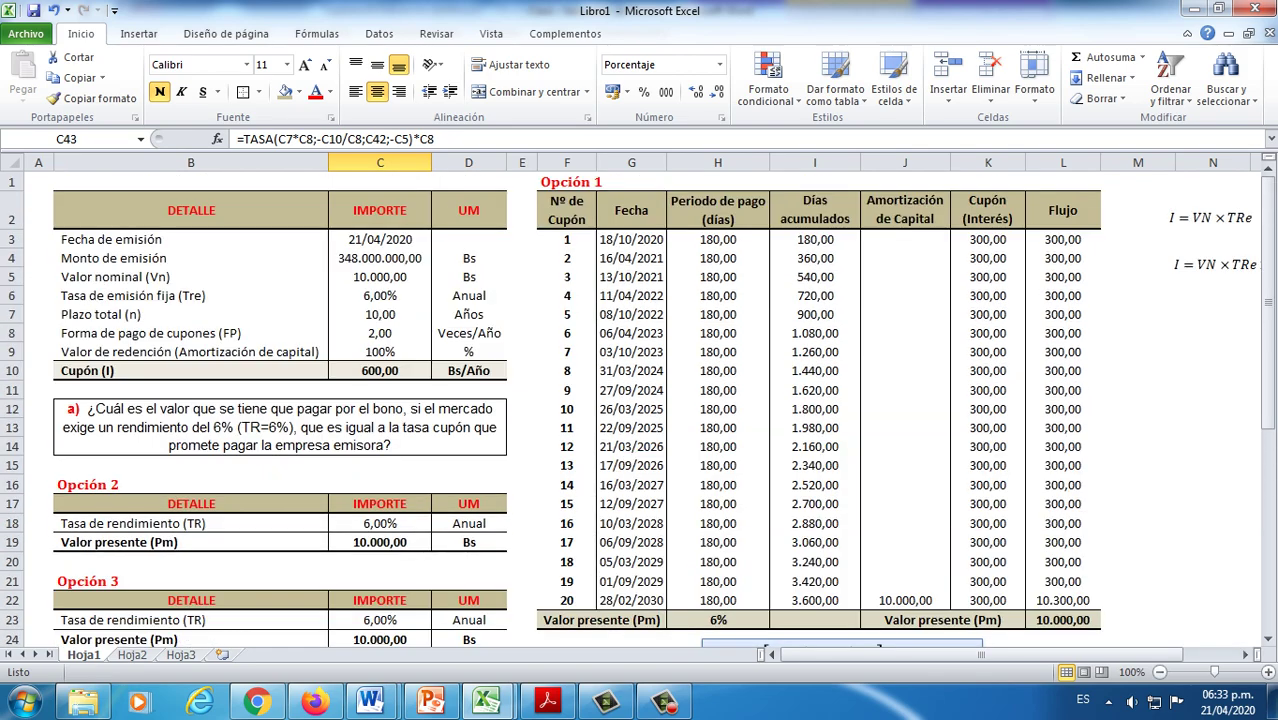
left_click(592, 183)
key("ctrl+c")
scroll(640, 400, "down", 14)
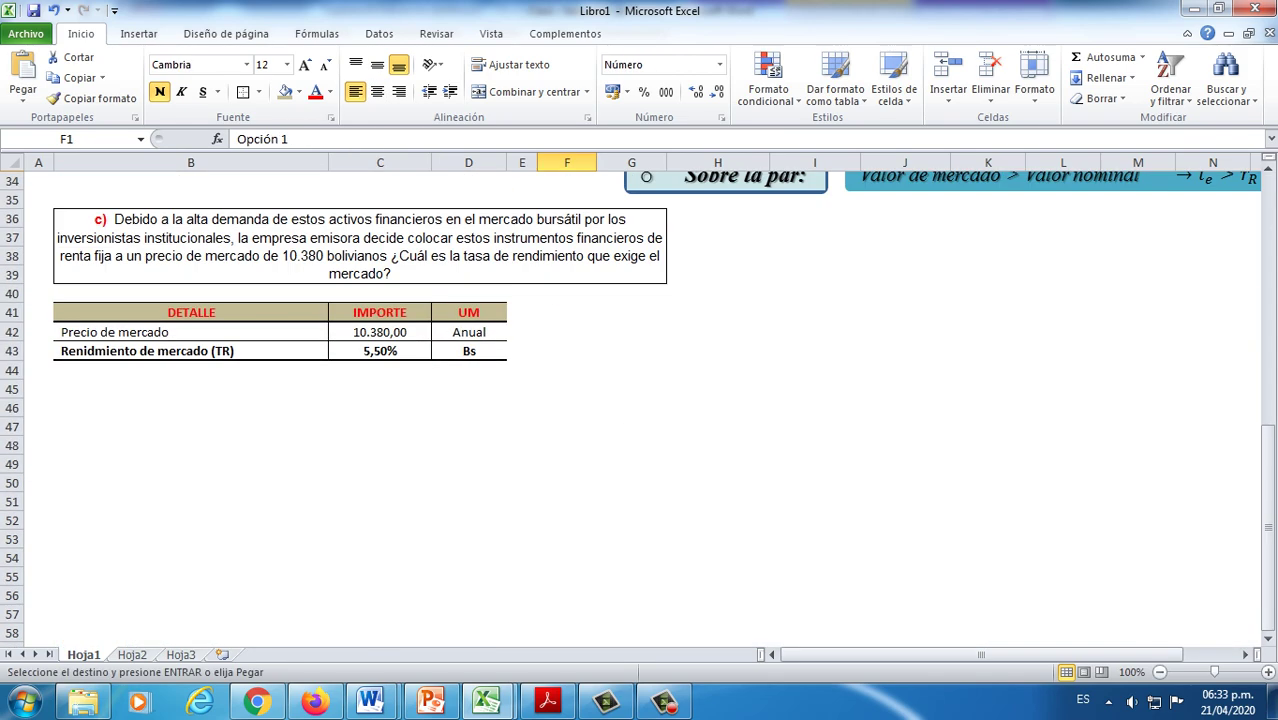
Step: Move the question c table down one row to B42:D44, leaving B41 free above it
scroll(640, 400, "up", 5)
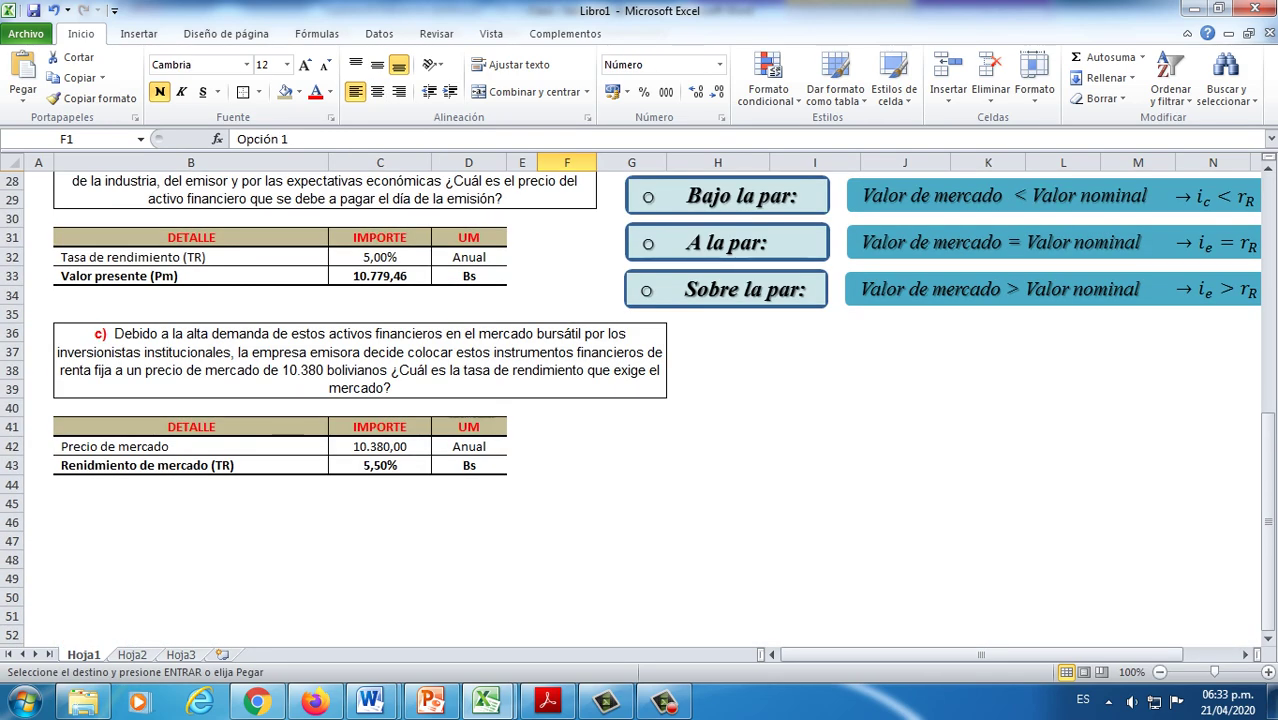
left_click_drag(190, 427, 507, 474)
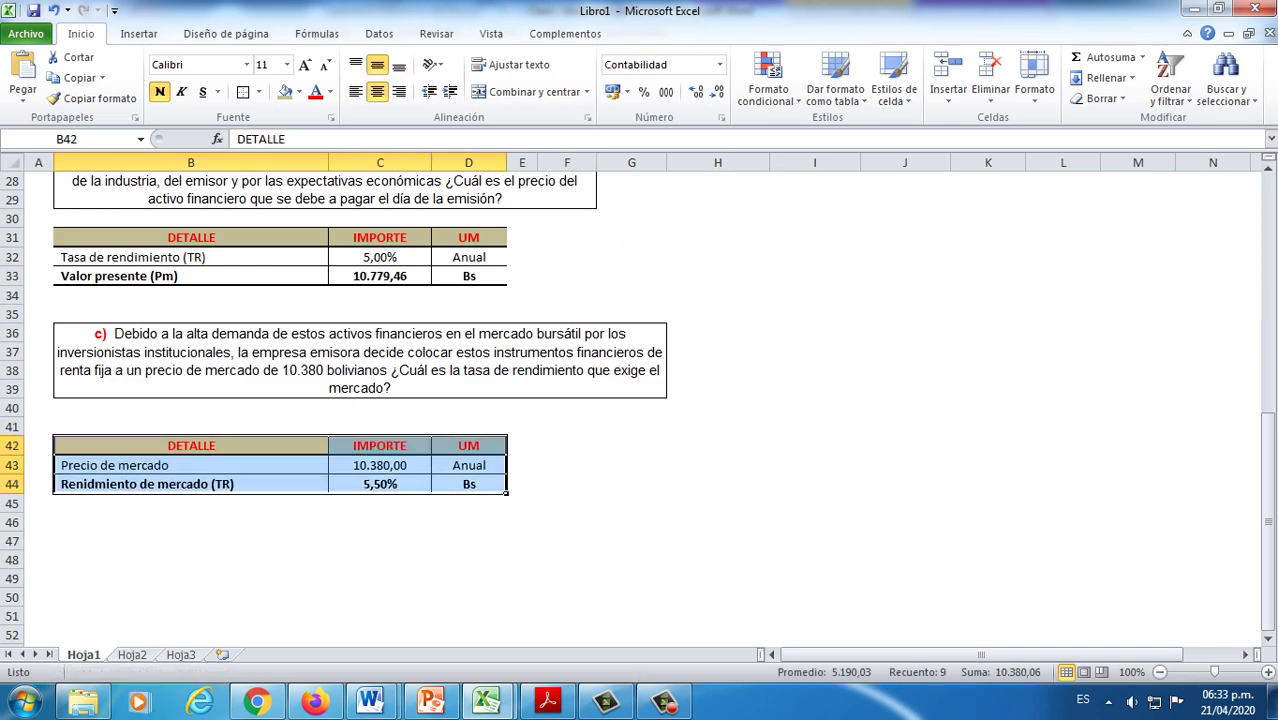
left_click(322, 428)
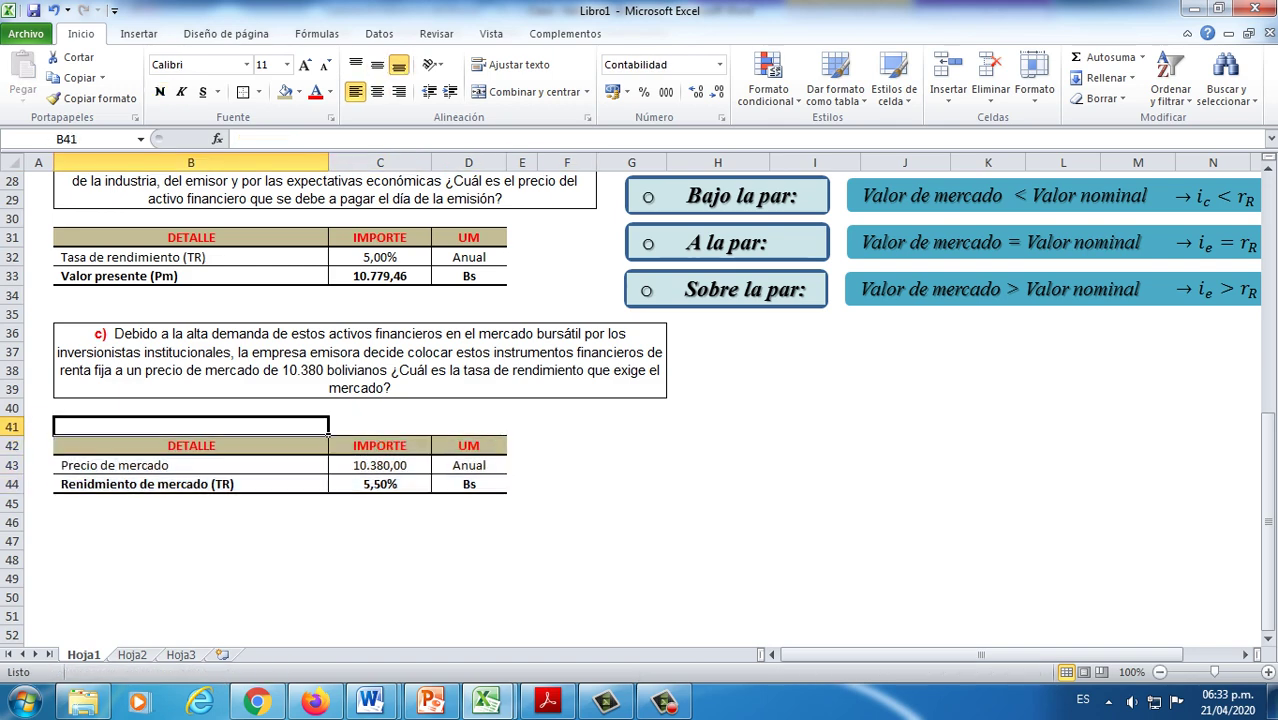
Step: Copy the "Opción 1" heading from F1 into B41 above the question c table, and select the yield cell C44
scroll(328, 434, "up", 9)
left_click(590, 182)
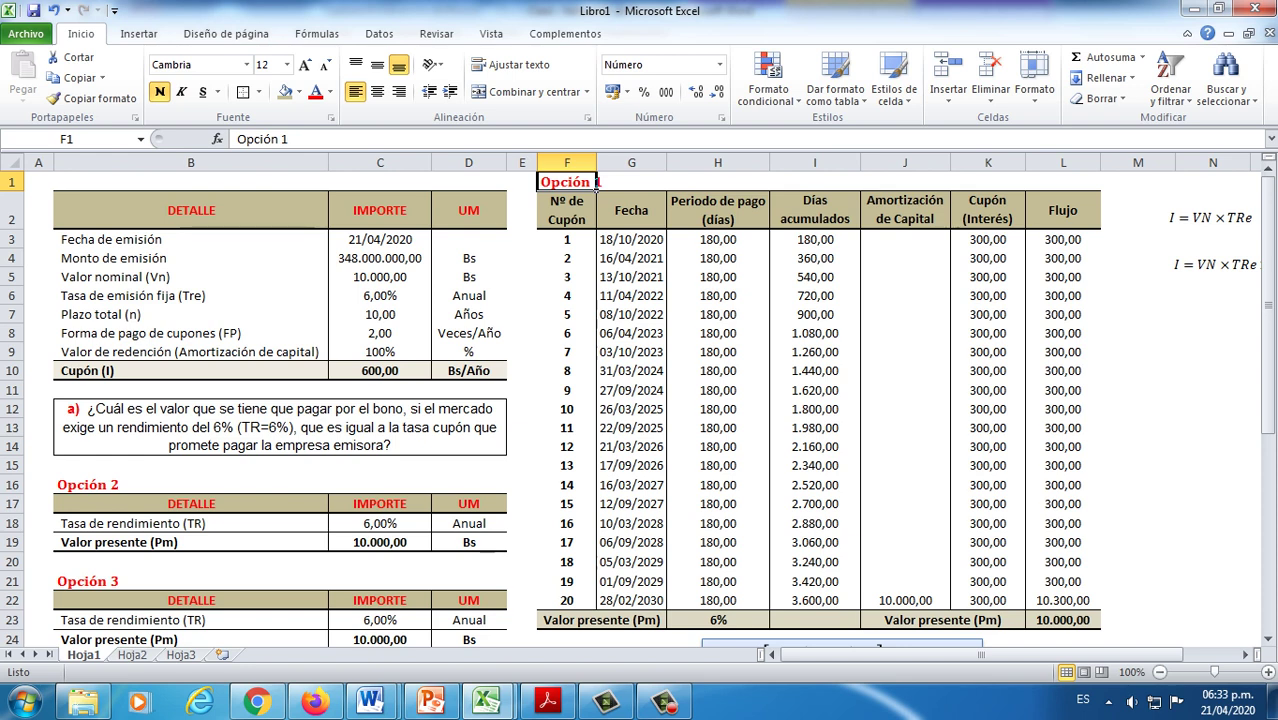
key("ctrl+c")
scroll(597, 183, "down", 11)
left_click(190, 312)
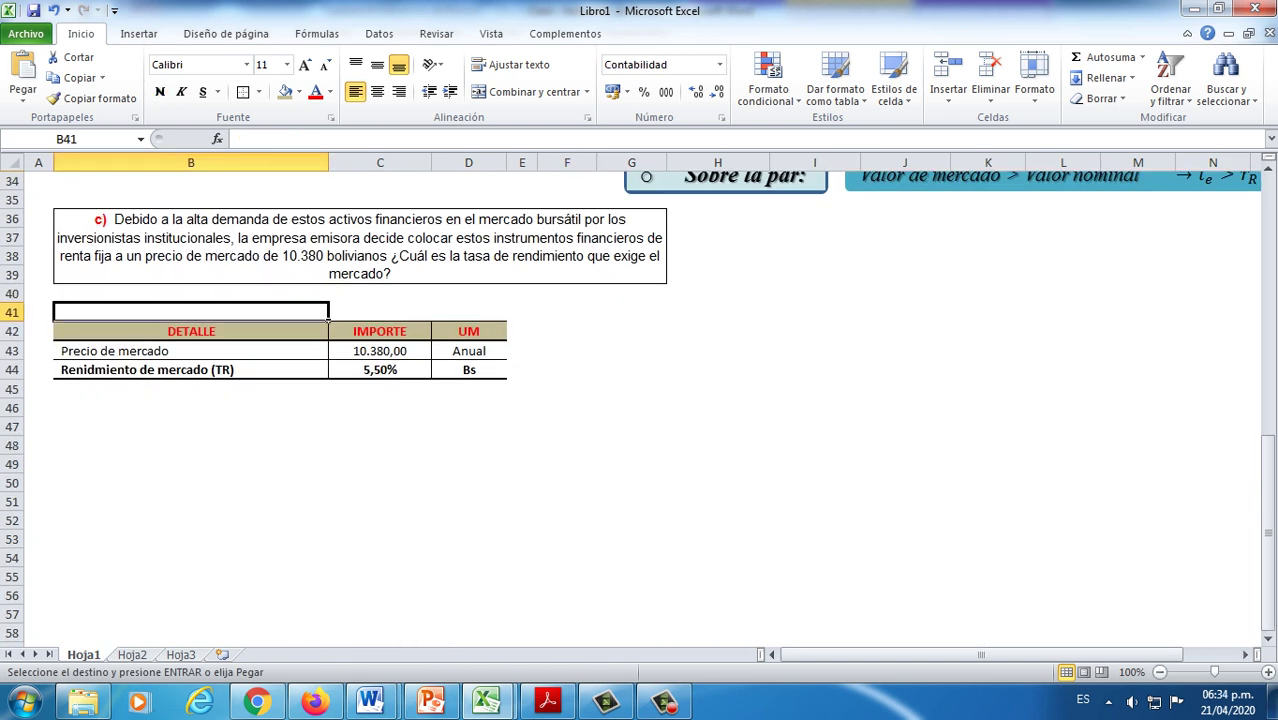
key("ctrl+v")
left_click(468, 483)
left_click(468, 408)
key("Escape")
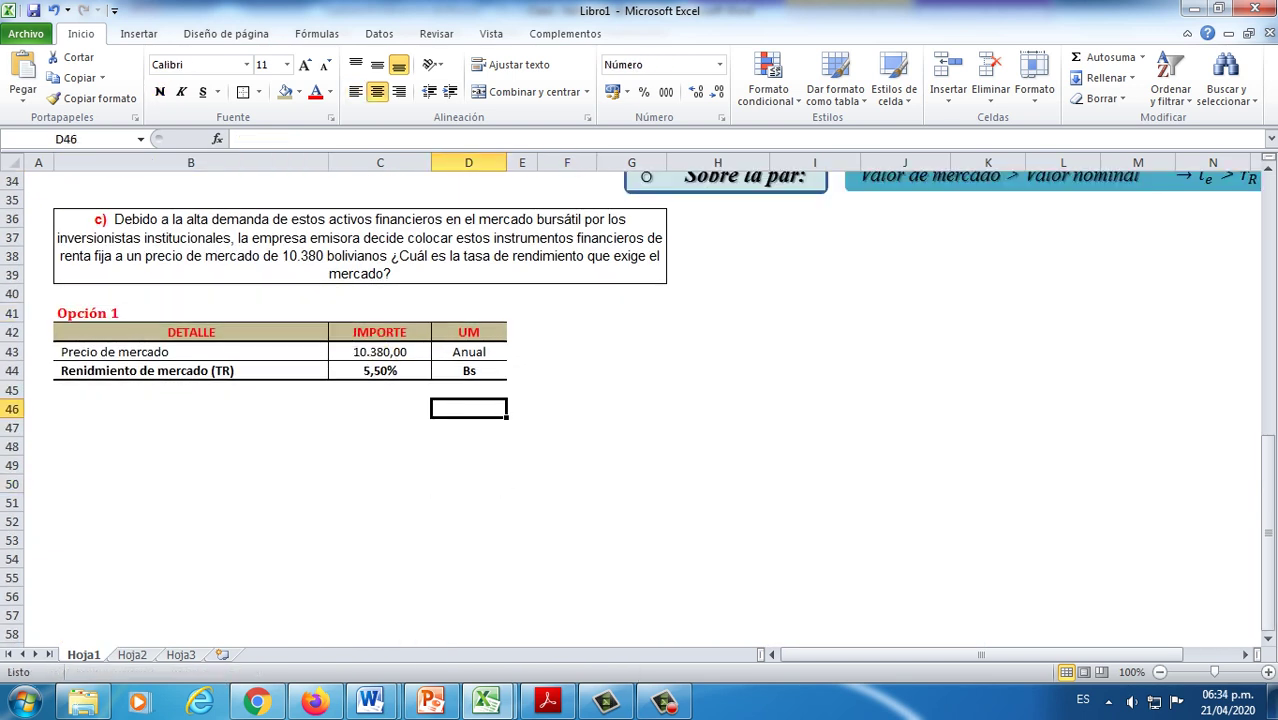
left_click(380, 371)
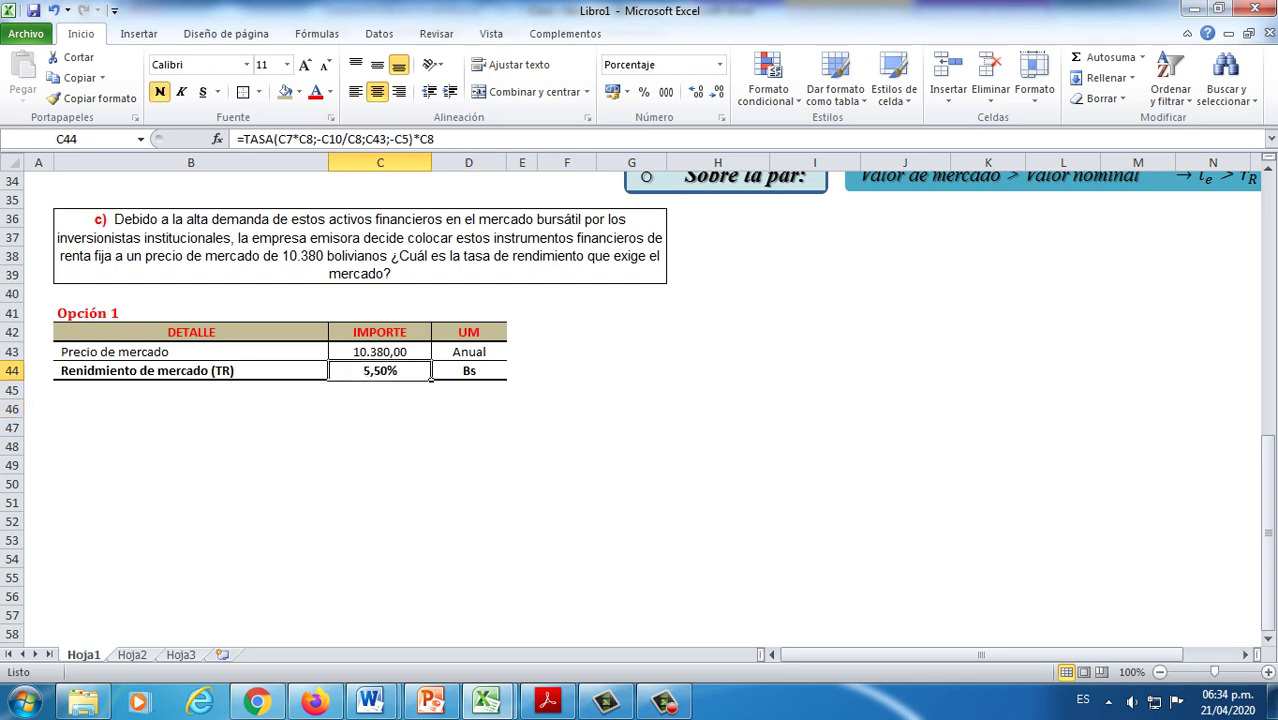
Step: Copy the original coupon schedule in F1:L23, including its "Opción 1" heading
scroll(640, 400, "up", 11)
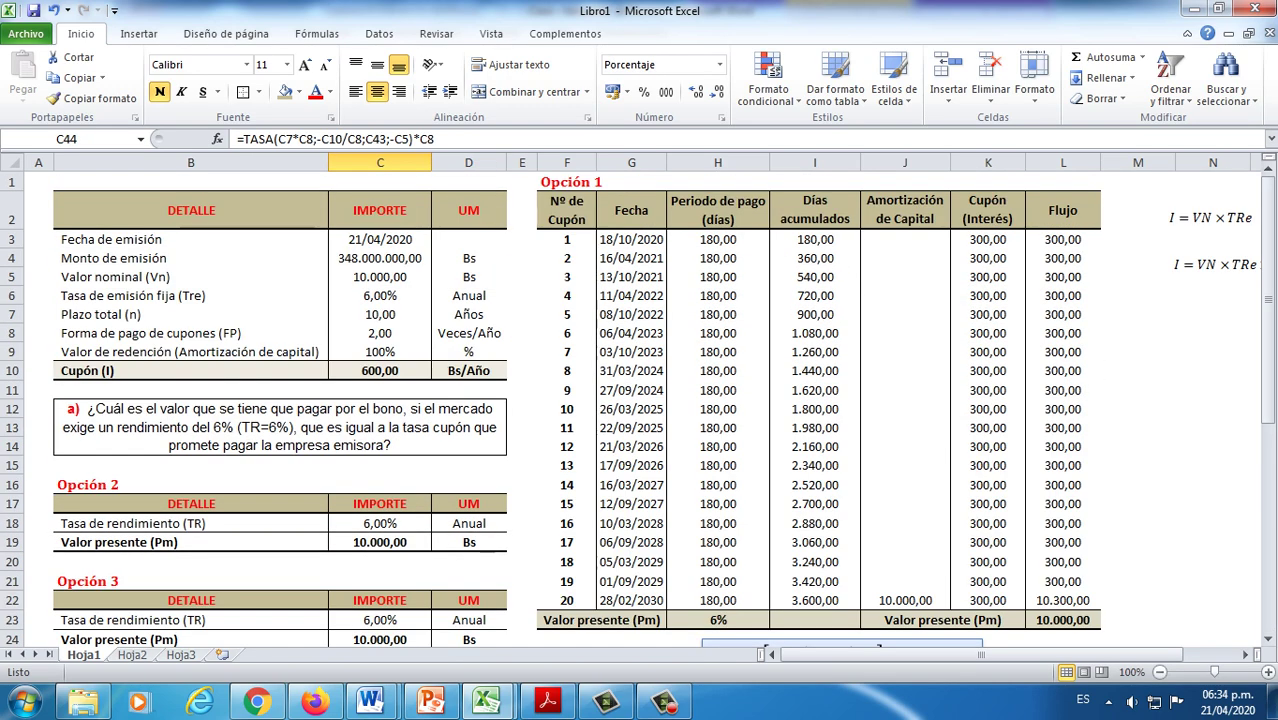
left_click_drag(567, 182, 1063, 620)
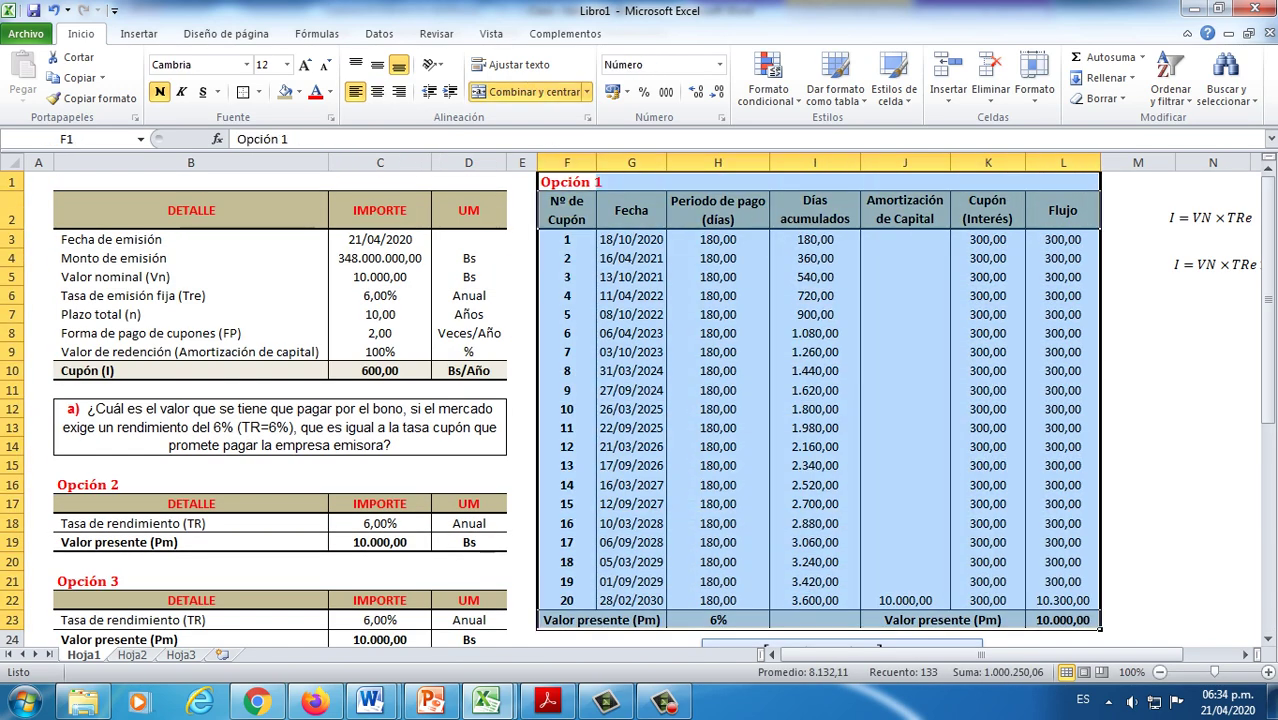
key("ctrl+c")
scroll(631, 400, "down", 11)
left_click(631, 313)
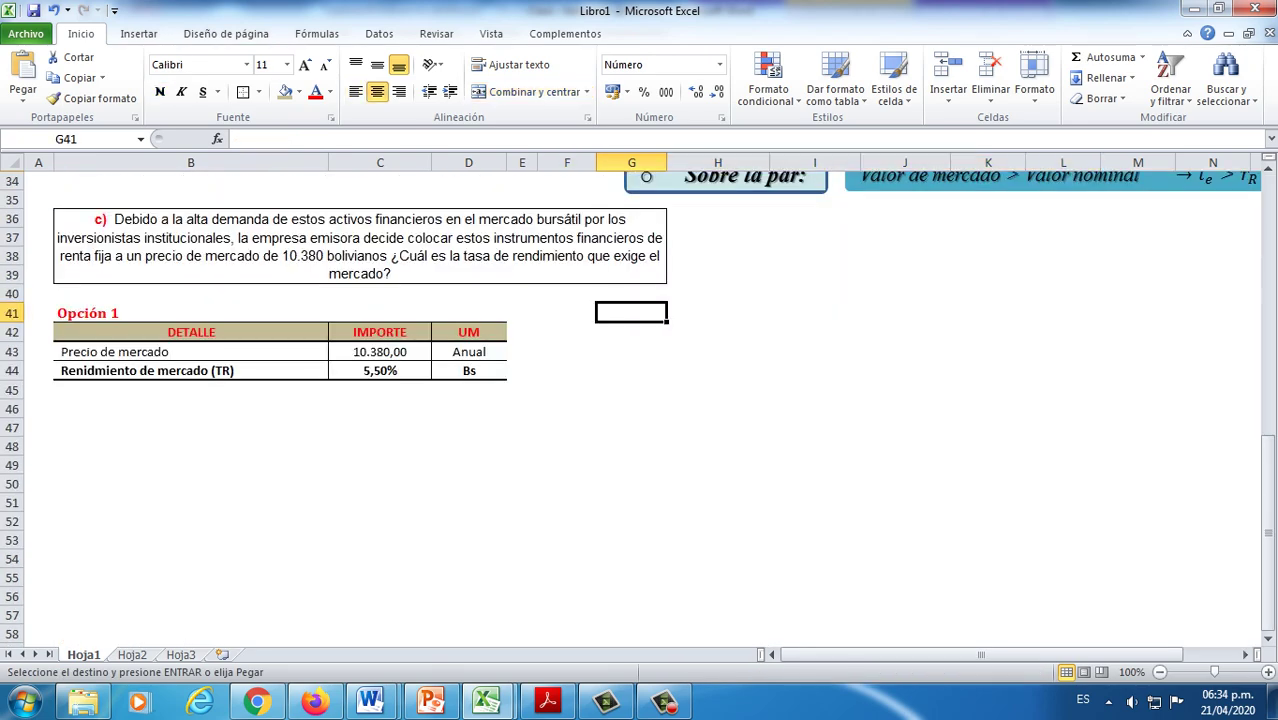
Step: Try placing the copied schedule from F42 beside the question c table and centring the contents of B43:D43
scroll(640, 400, "up", 11)
scroll(640, 400, "down", 8)
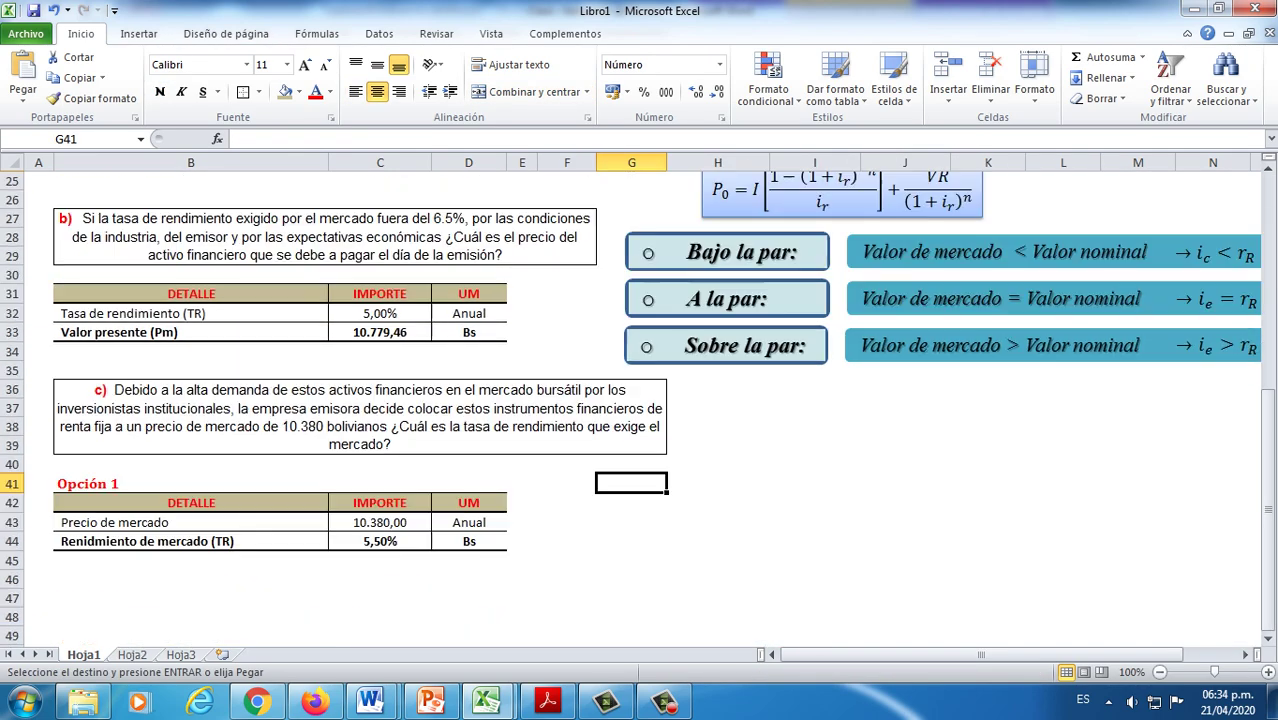
left_click(567, 503)
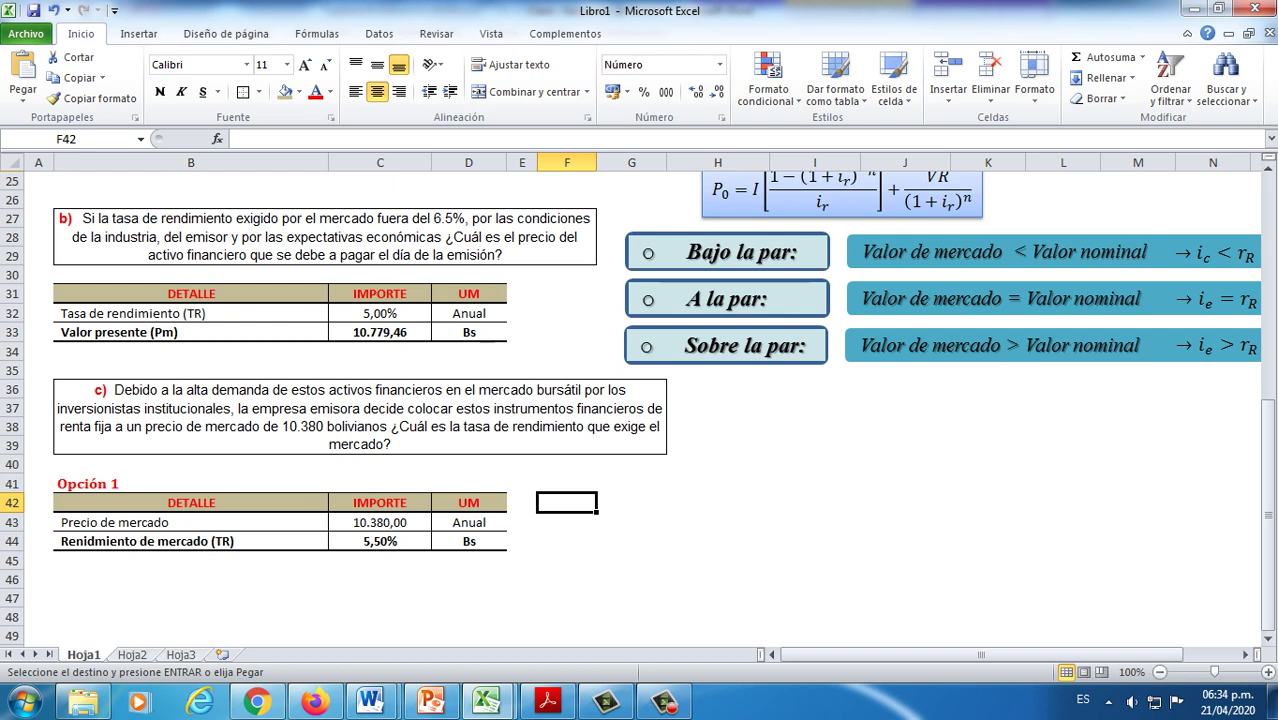
key("ctrl+v")
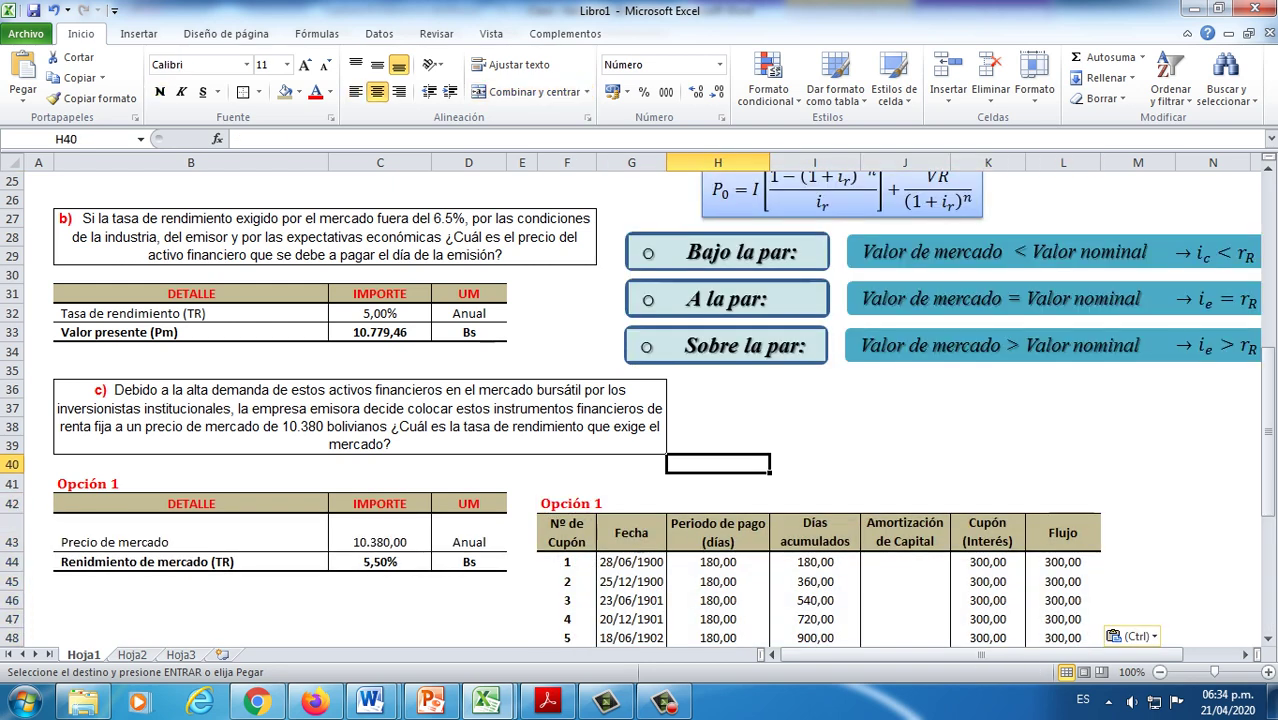
left_click_drag(190, 541, 468, 541)
left_click(377, 91)
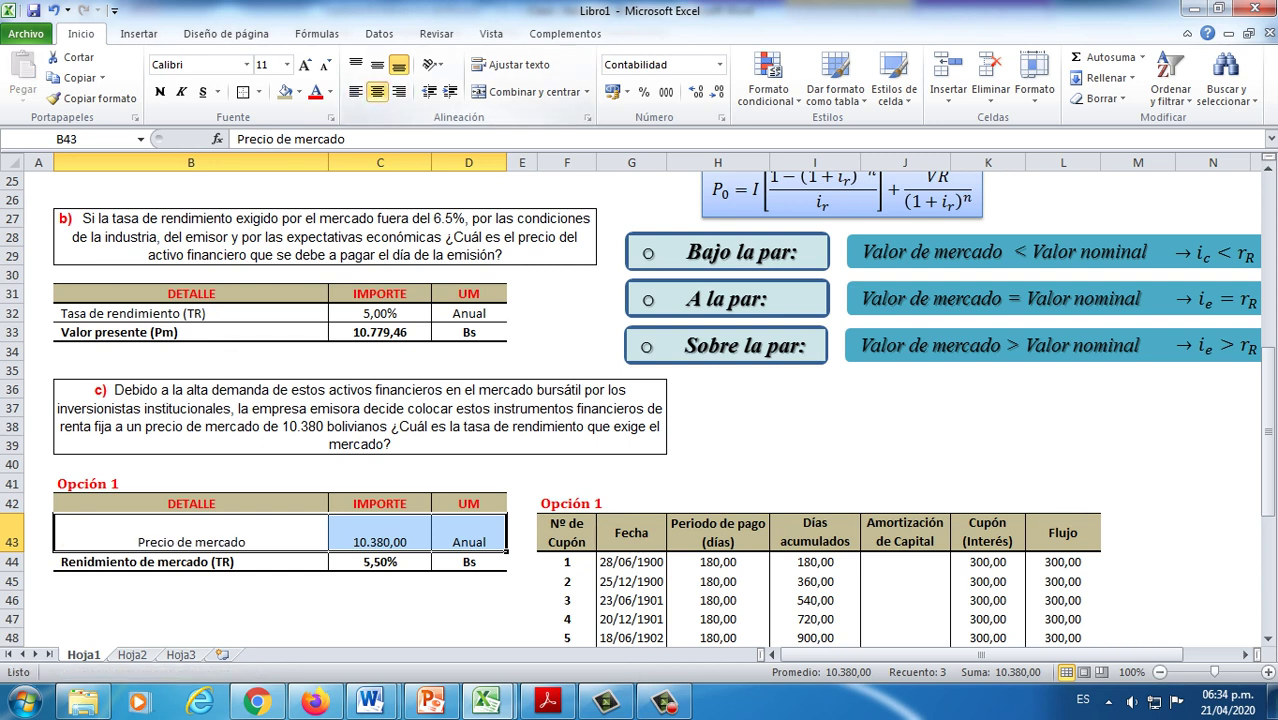
left_click(815, 483)
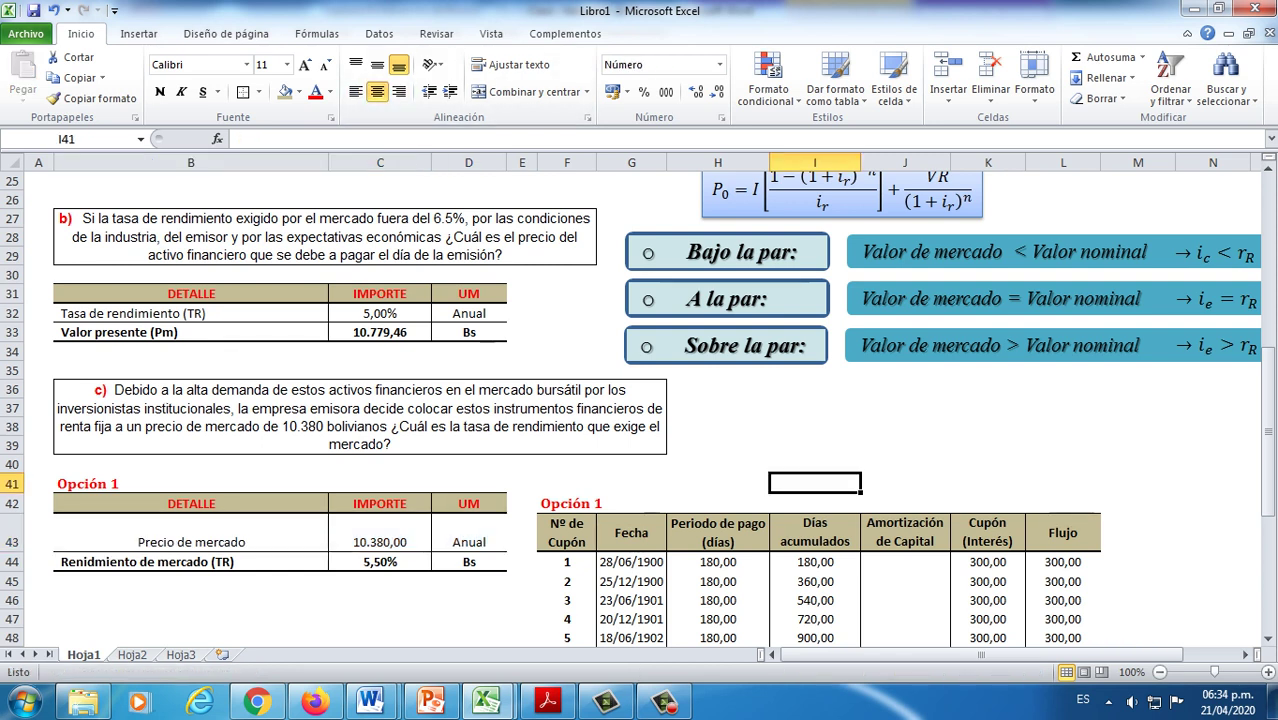
Step: Undo the centring of B43:D43 and the schedule pasted at F42
key("ctrl+z")
key("ctrl+c")
key("ctrl+z")
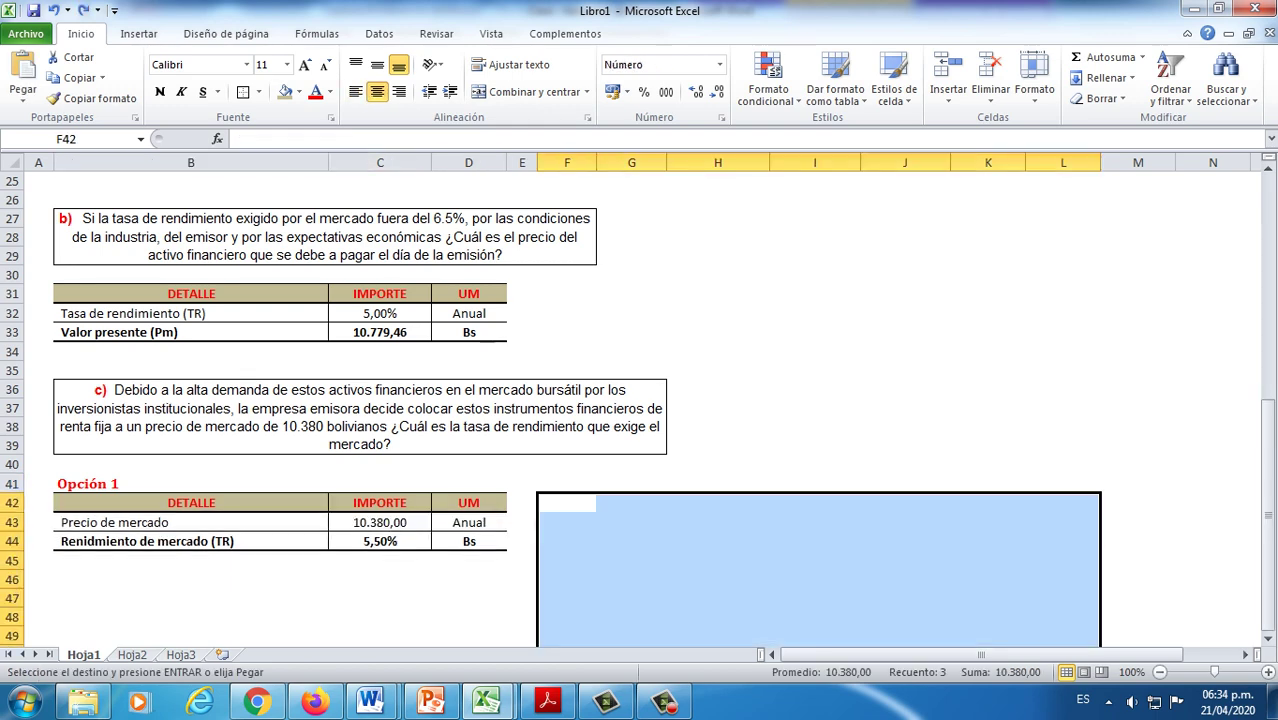
key("ctrl+z")
scroll(640, 400, "up", 4)
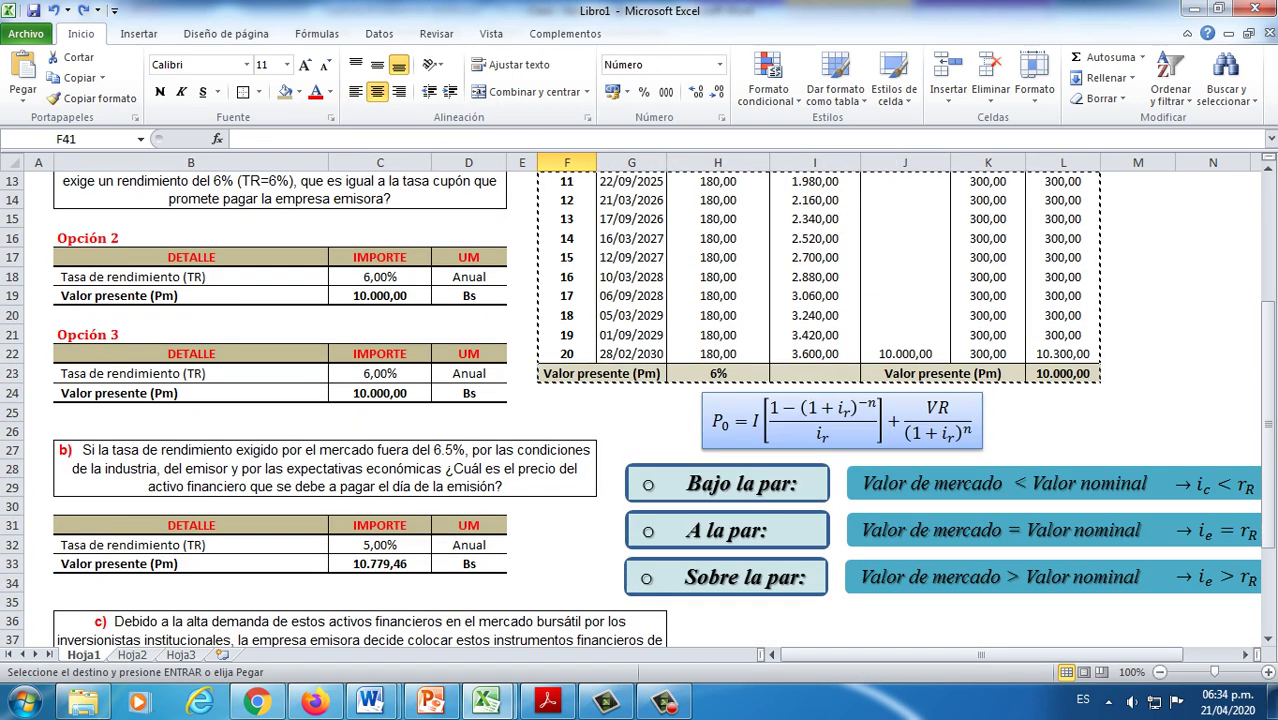
scroll(640, 400, "down", 5)
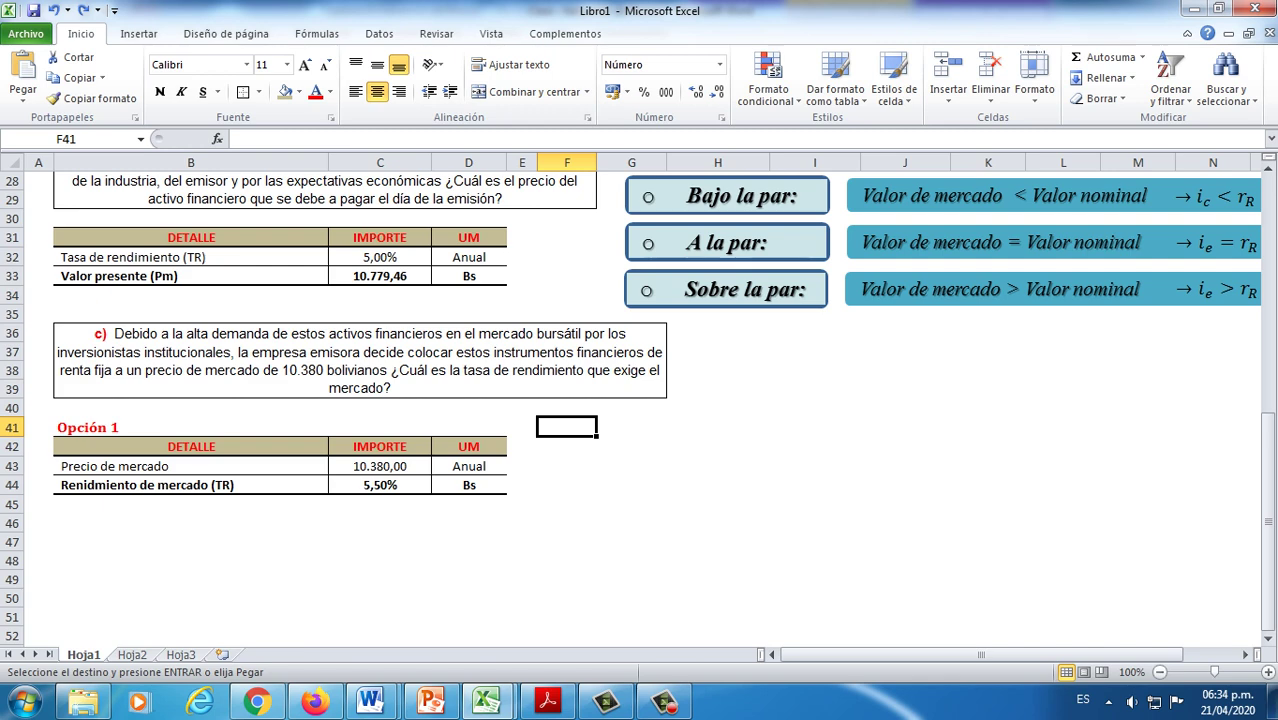
left_click(567, 446)
key("ctrl+v")
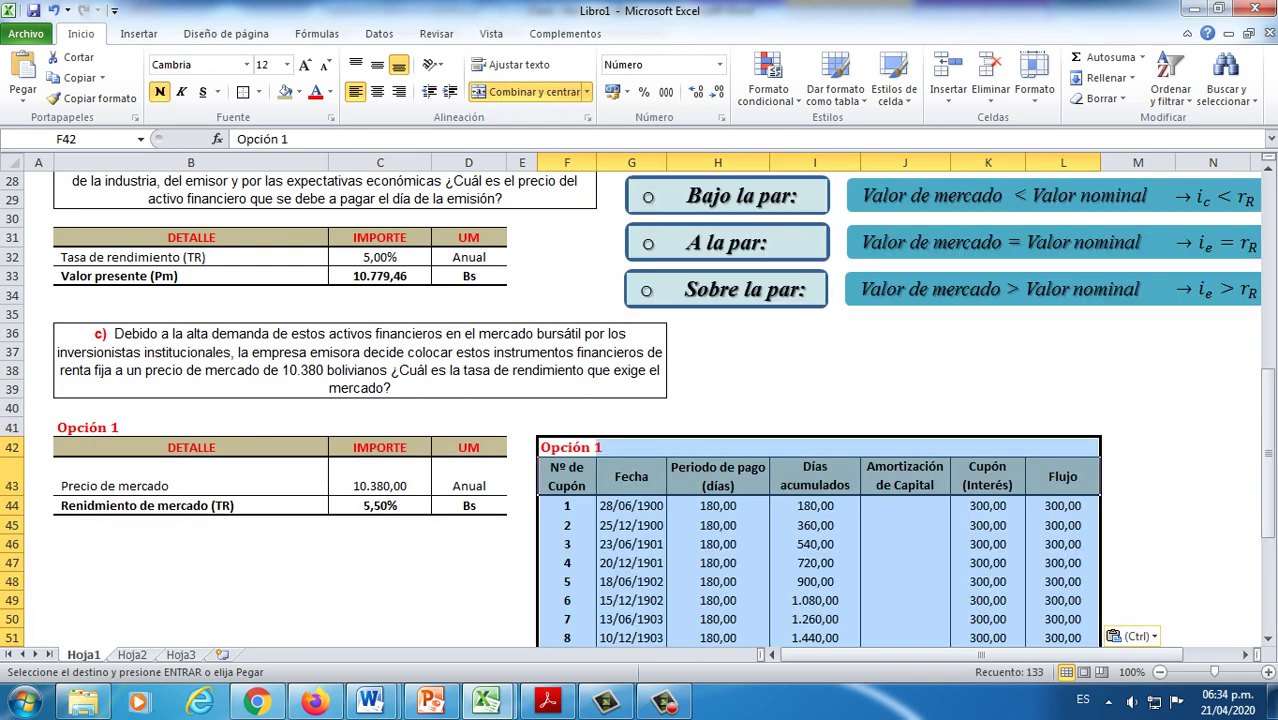
key("ctrl+z")
Step: Paste the copied coupon schedule at F41, level with the question c "Opción 1" heading
left_click(567, 427)
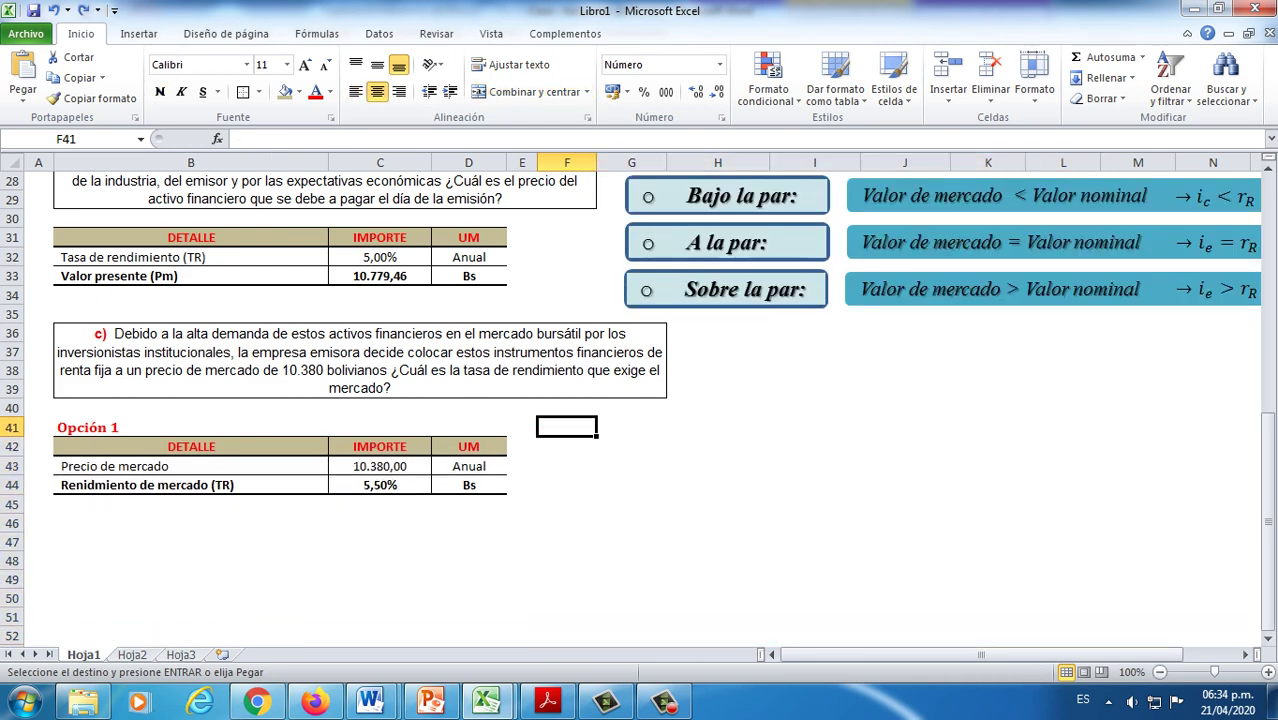
key("ctrl+v")
scroll(650, 400, "down", 7)
scroll(650, 400, "up", 9)
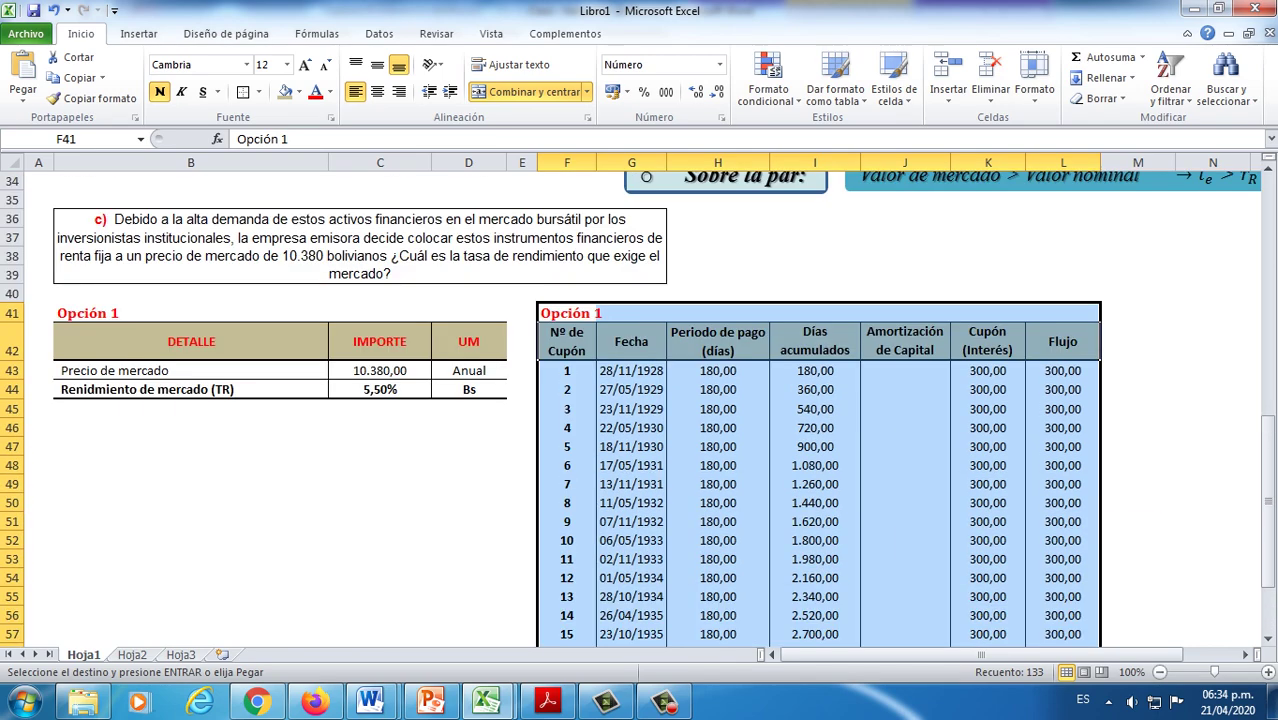
scroll(650, 400, "down", 3)
key("Escape")
left_click(379, 560)
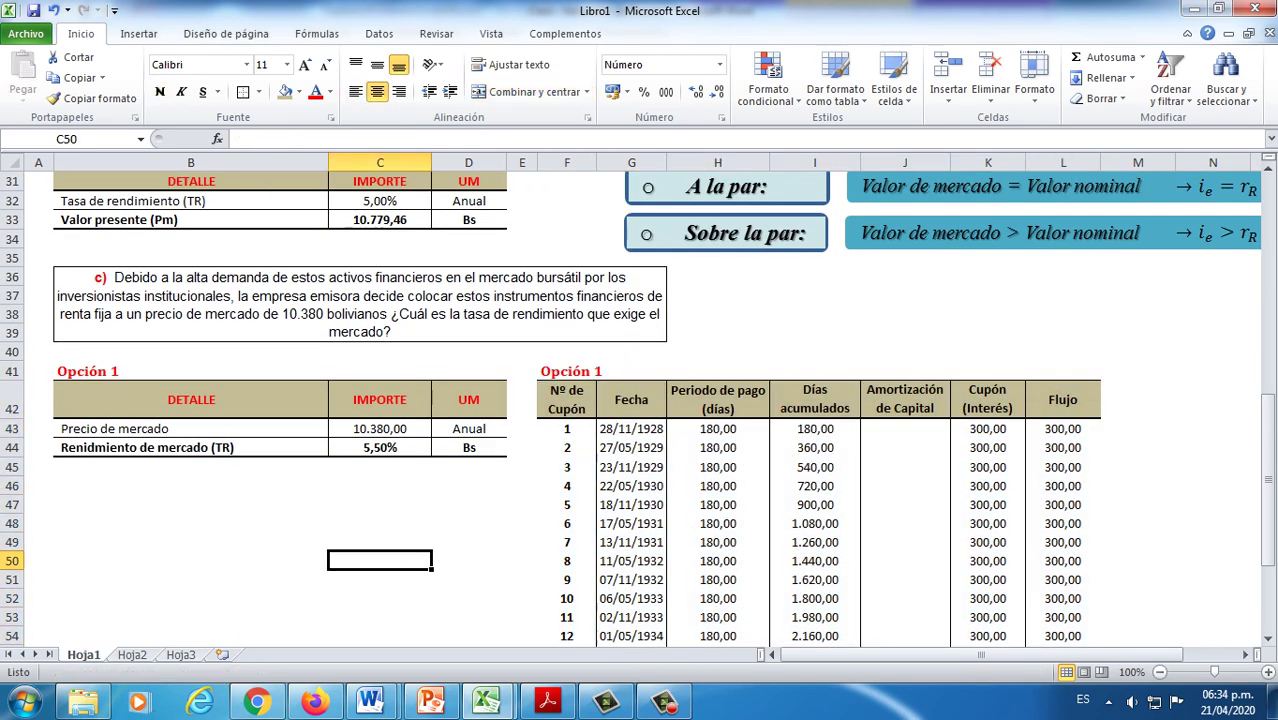
Step: Replace the first date formula in G43 of the pasted schedule with =C3, the issue date
double_click(631, 428)
scroll(650, 400, "up", 10)
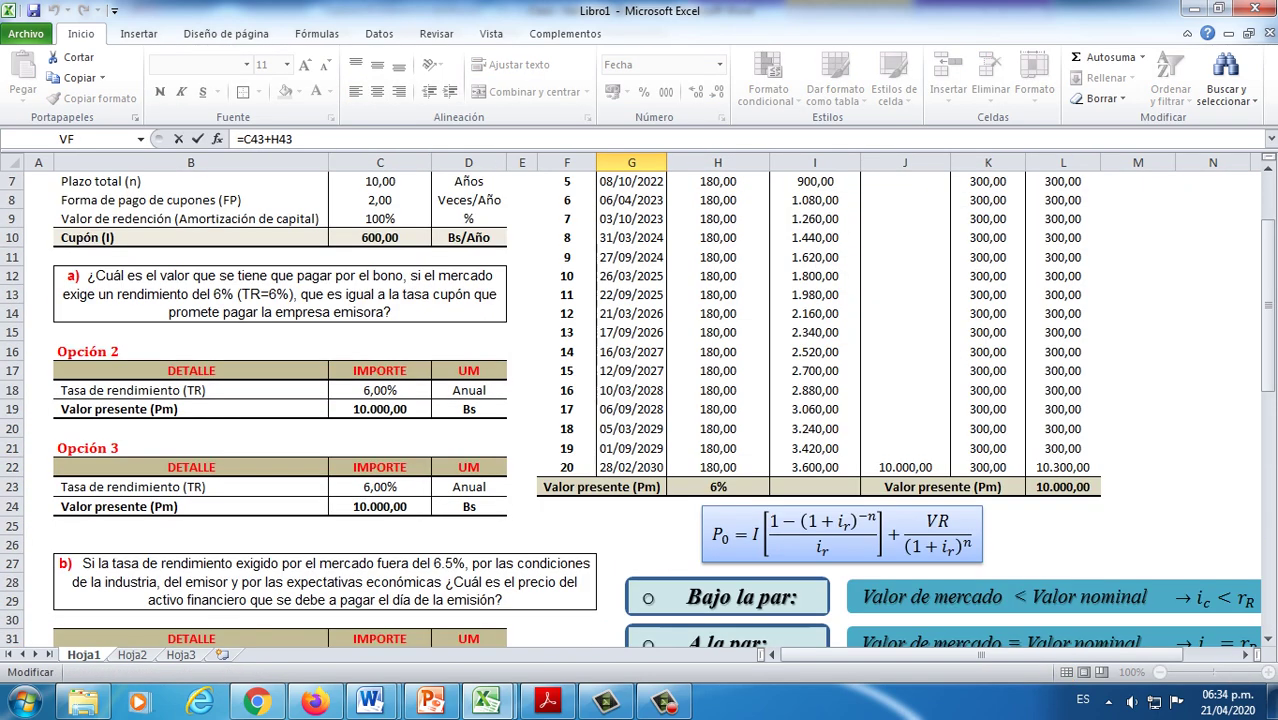
scroll(650, 400, "down", 13)
key("Escape")
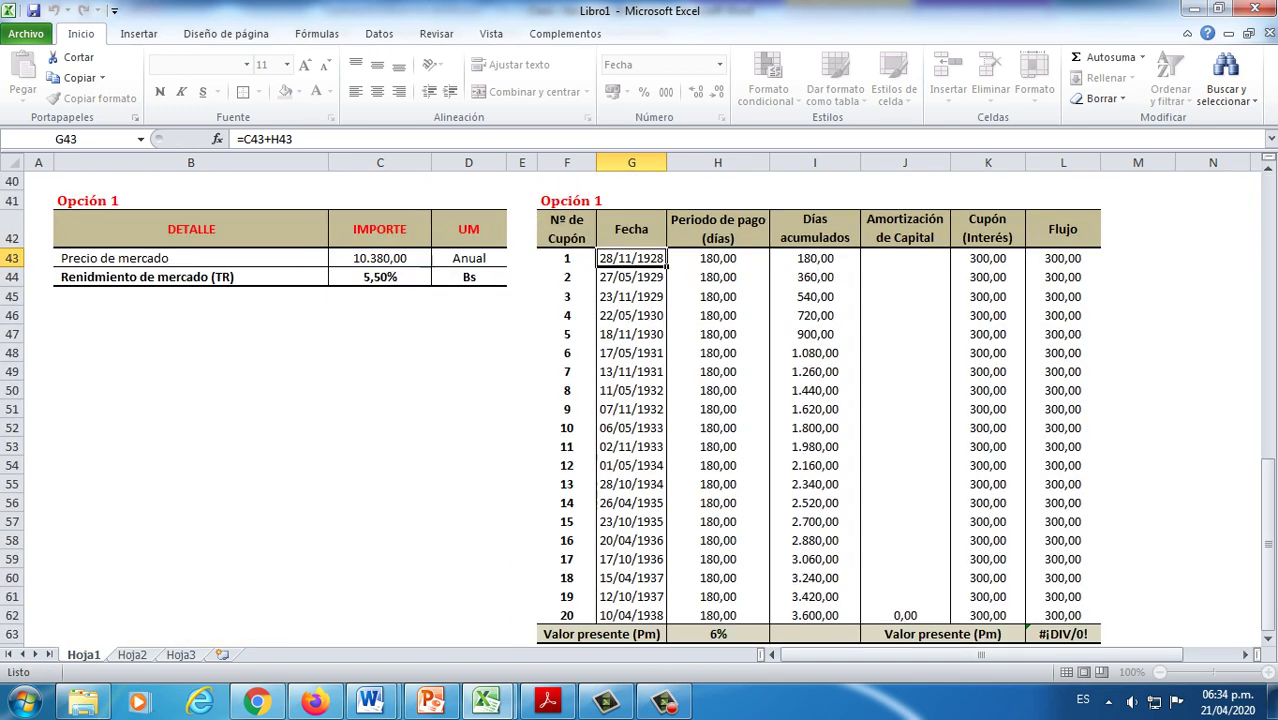
left_click(717, 258)
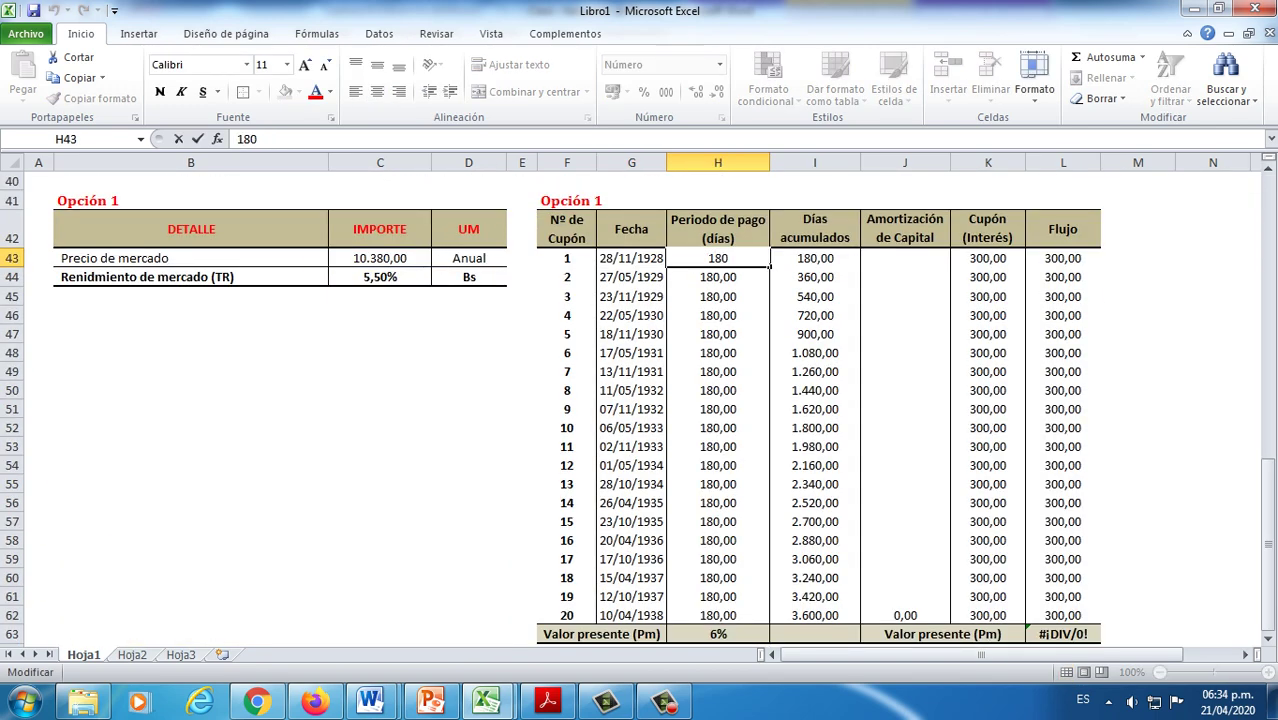
left_click(631, 258)
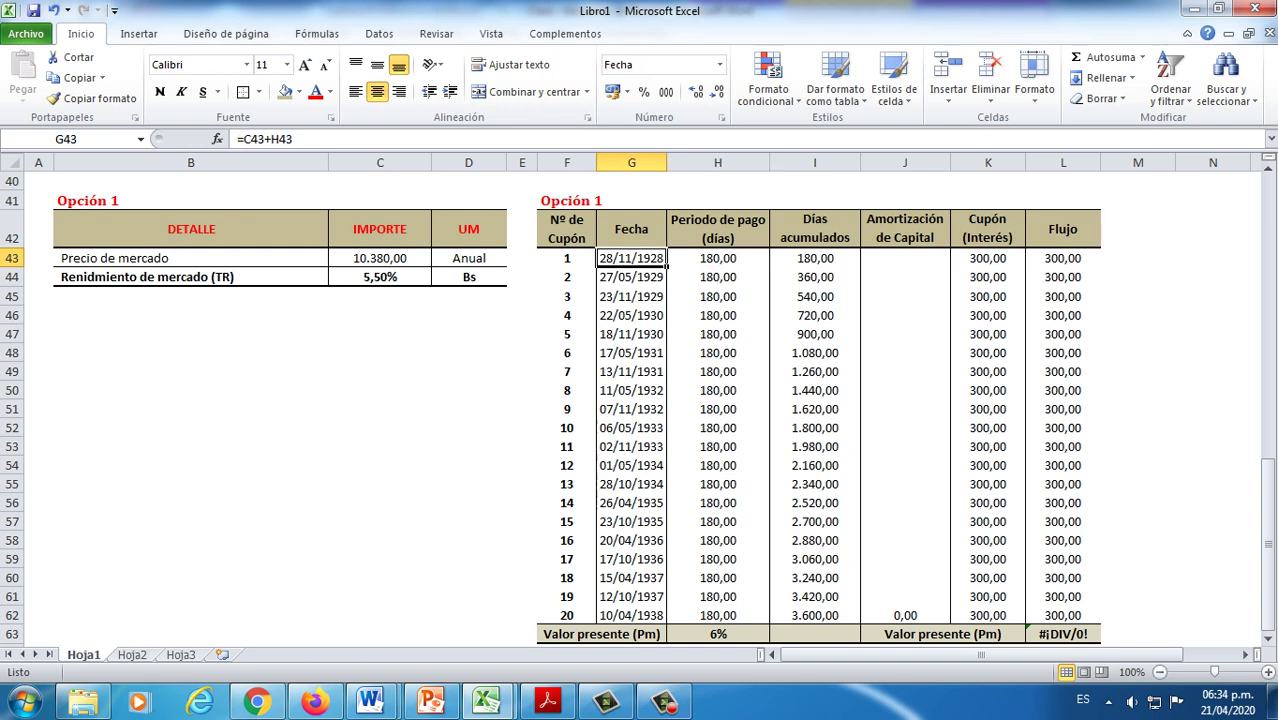
type("=")
scroll(640, 400, "up", 13)
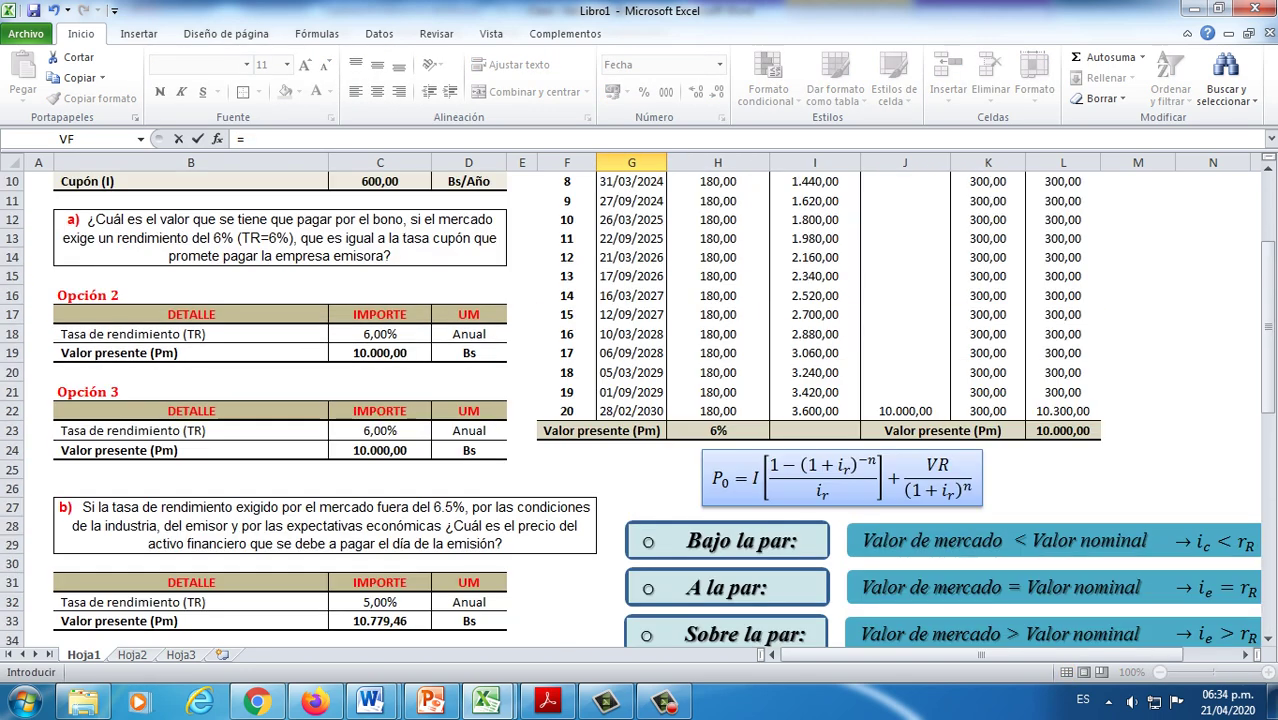
left_click(380, 239)
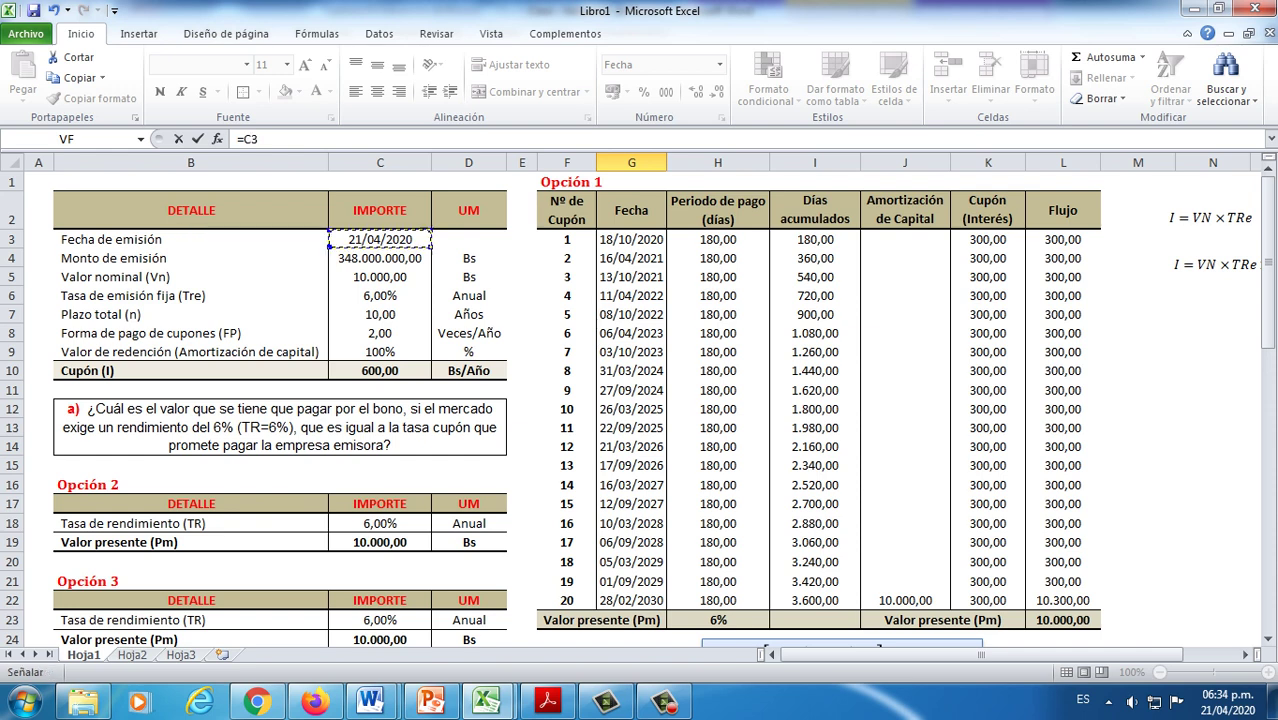
key("Return")
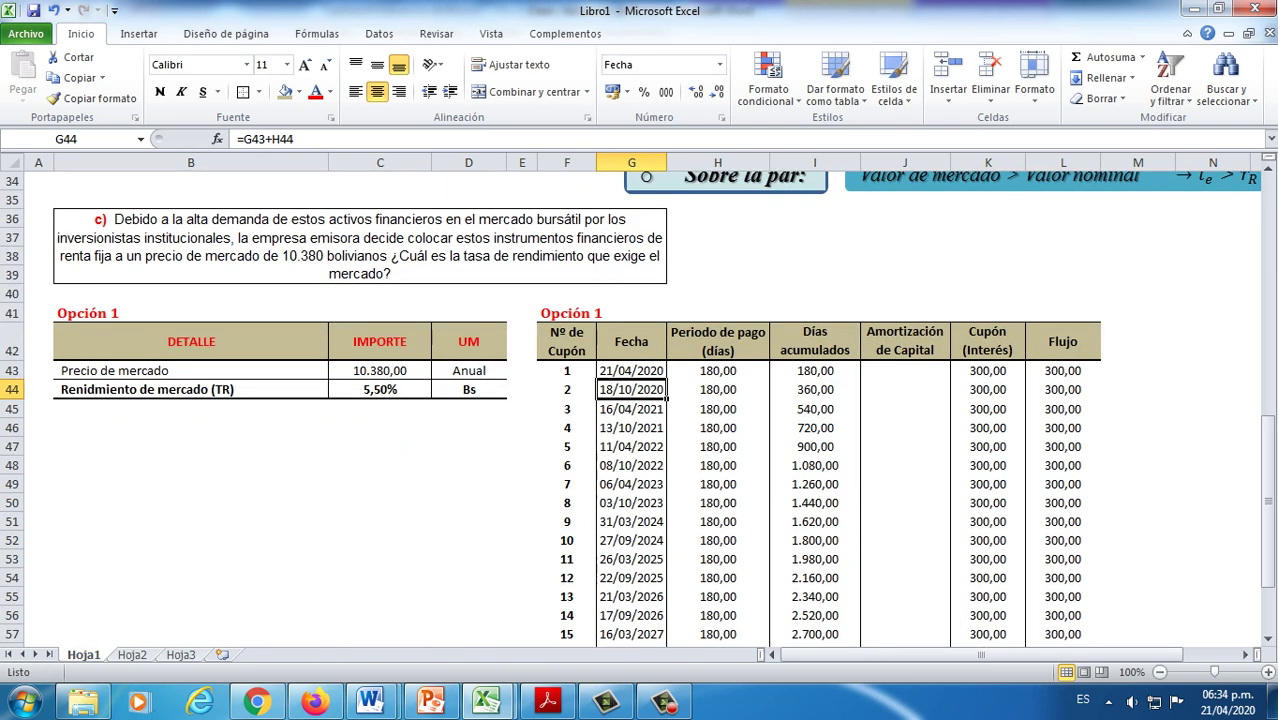
Step: Enter =H43 in H44 and fill the payment period formula down through H62
left_click(717, 370)
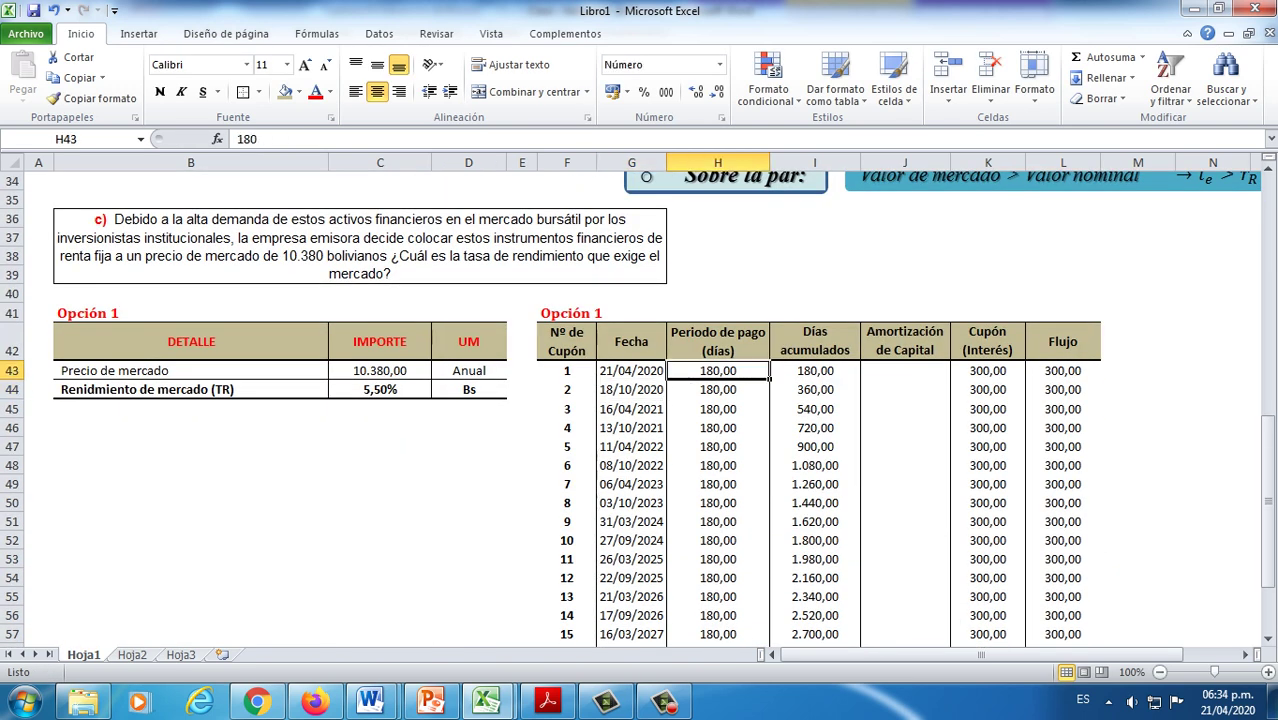
double_click(631, 389)
key("Escape")
left_click(717, 389)
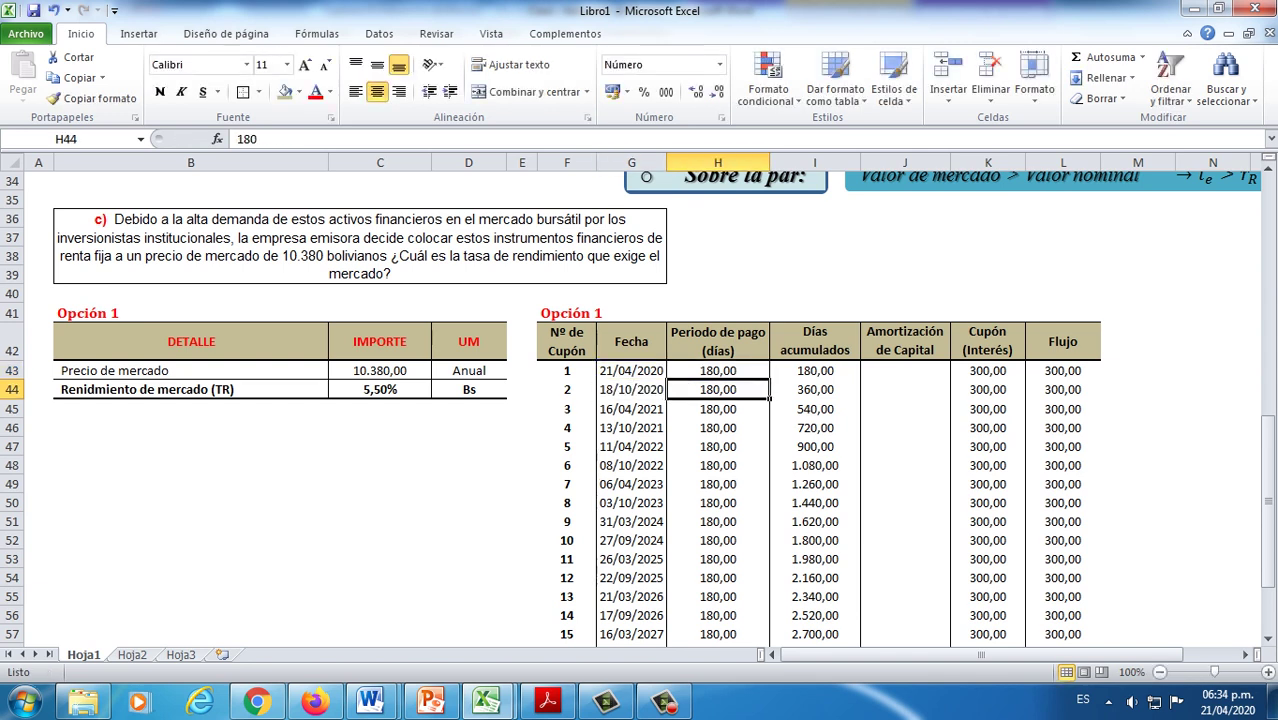
double_click(717, 389)
key("Escape")
type("=H43")
key("Return")
key("Up")
left_click_drag(769, 398, 730, 600)
left_click(717, 446)
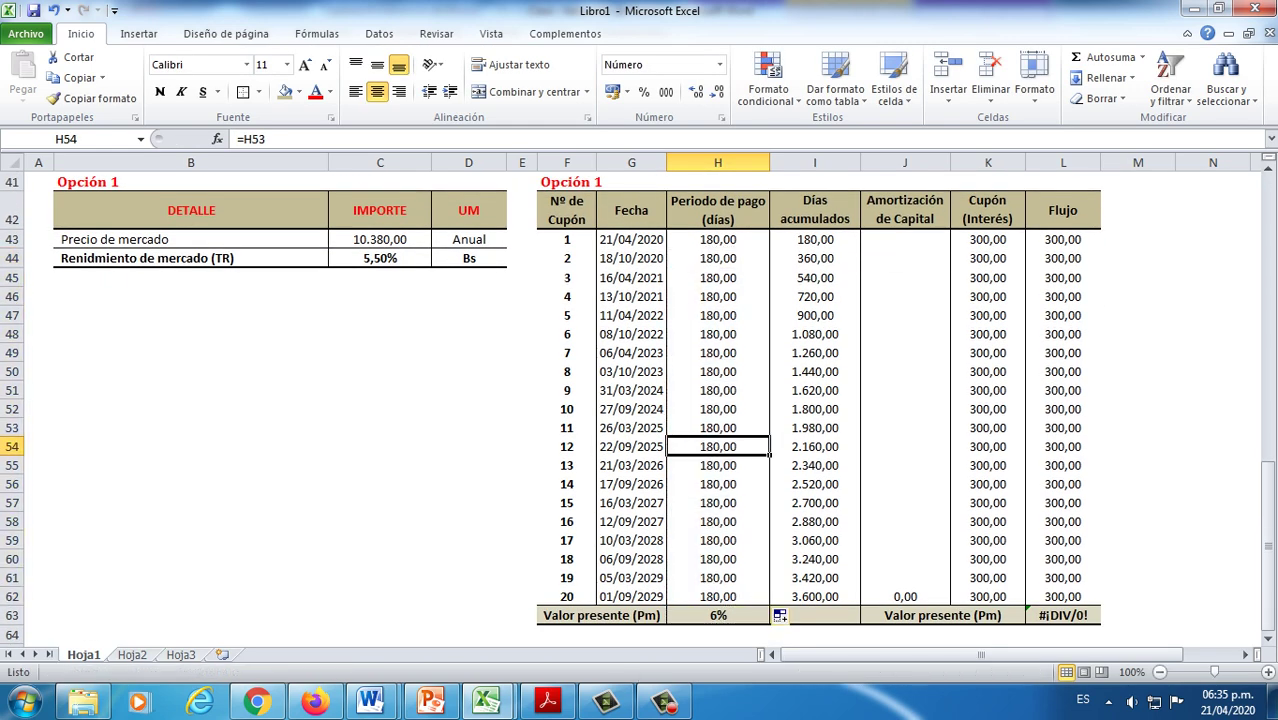
Step: Fill the date formula =G43+H44 from G44 down through G62, excluding the total row
double_click(631, 259)
key("Escape")
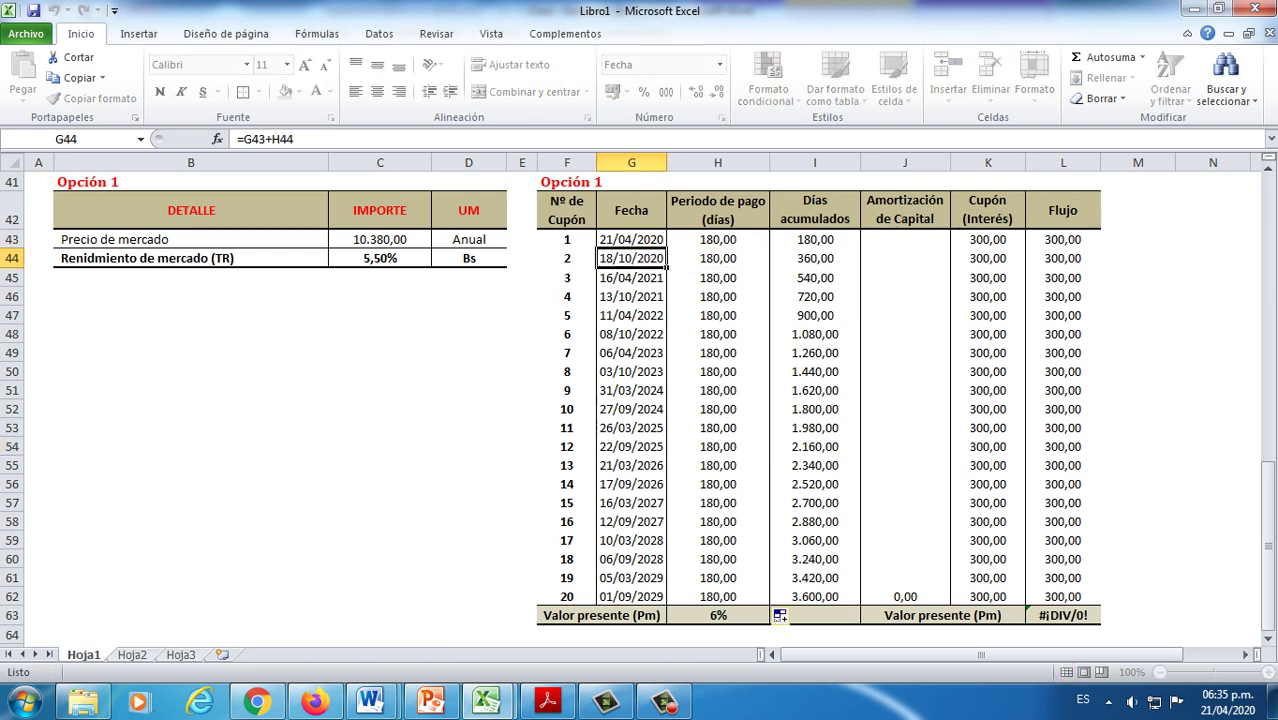
left_click_drag(666, 268, 660, 616)
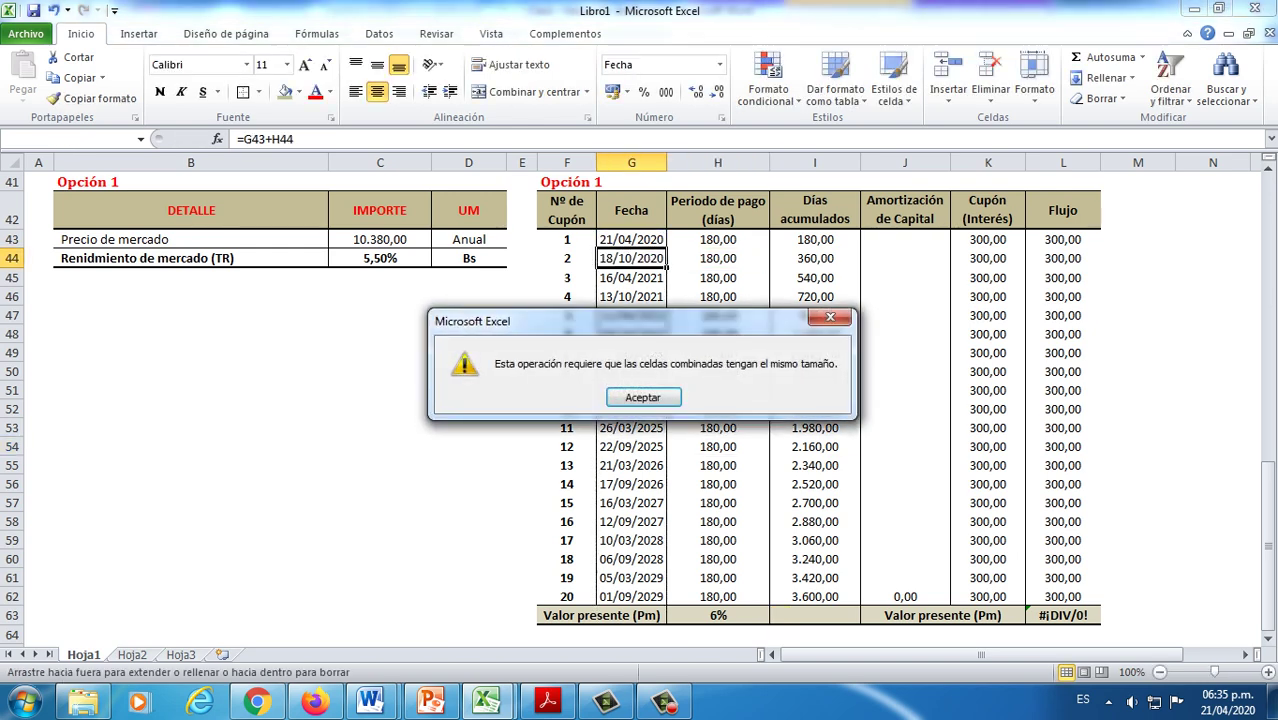
key("Return")
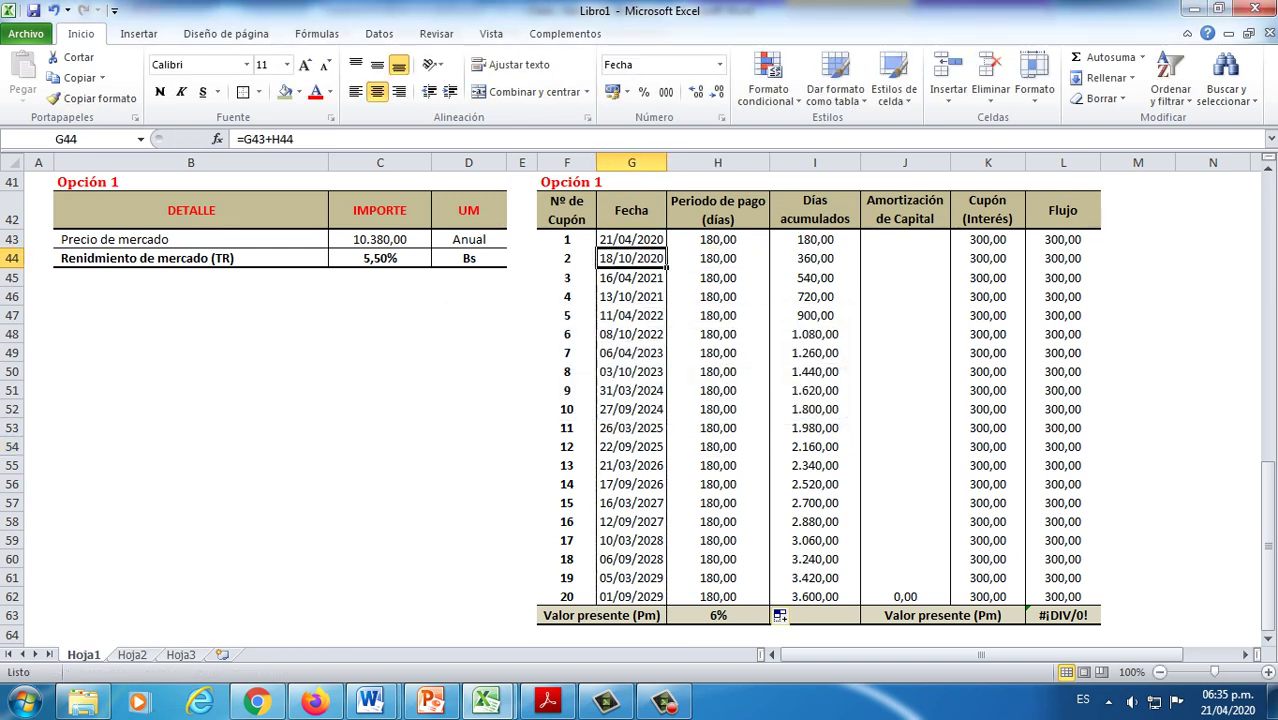
left_click(658, 241)
key("Down")
key("F2")
key("Escape")
left_click_drag(665, 267, 666, 606)
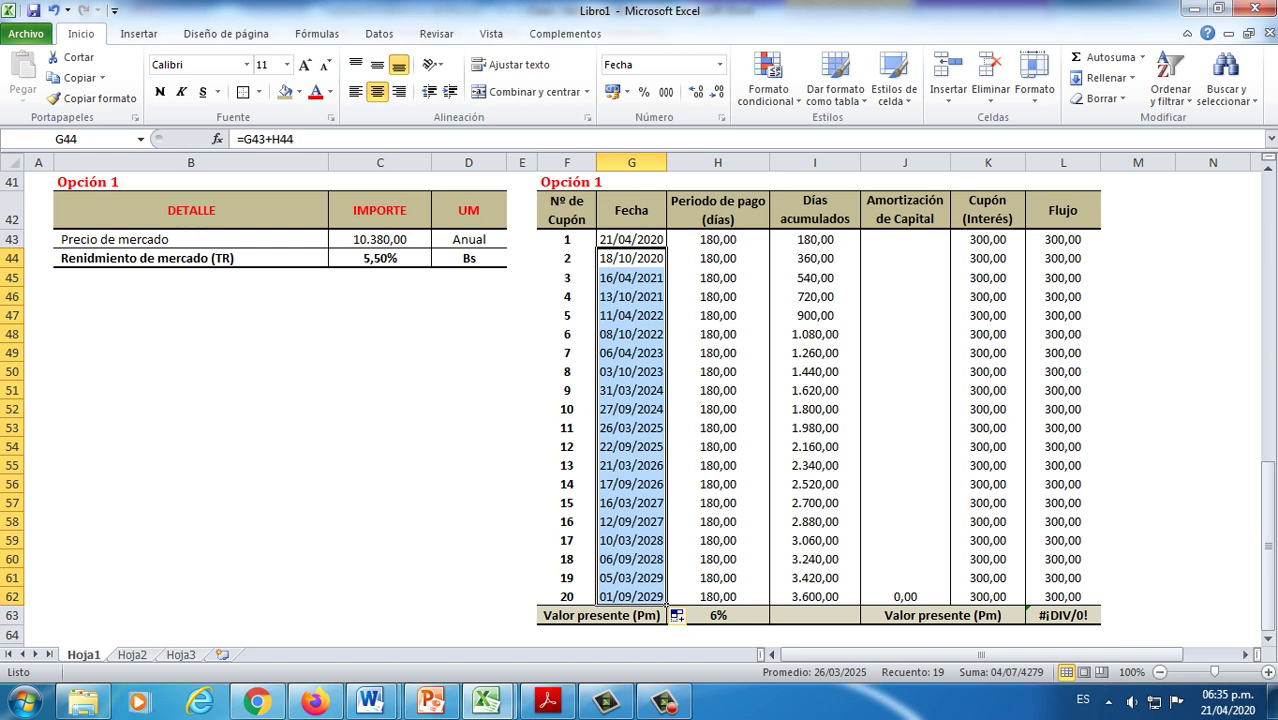
Step: Compare the pasted schedule's dates with the original schedule and check the references in H44 and G43
scroll(666, 606, "up", 13)
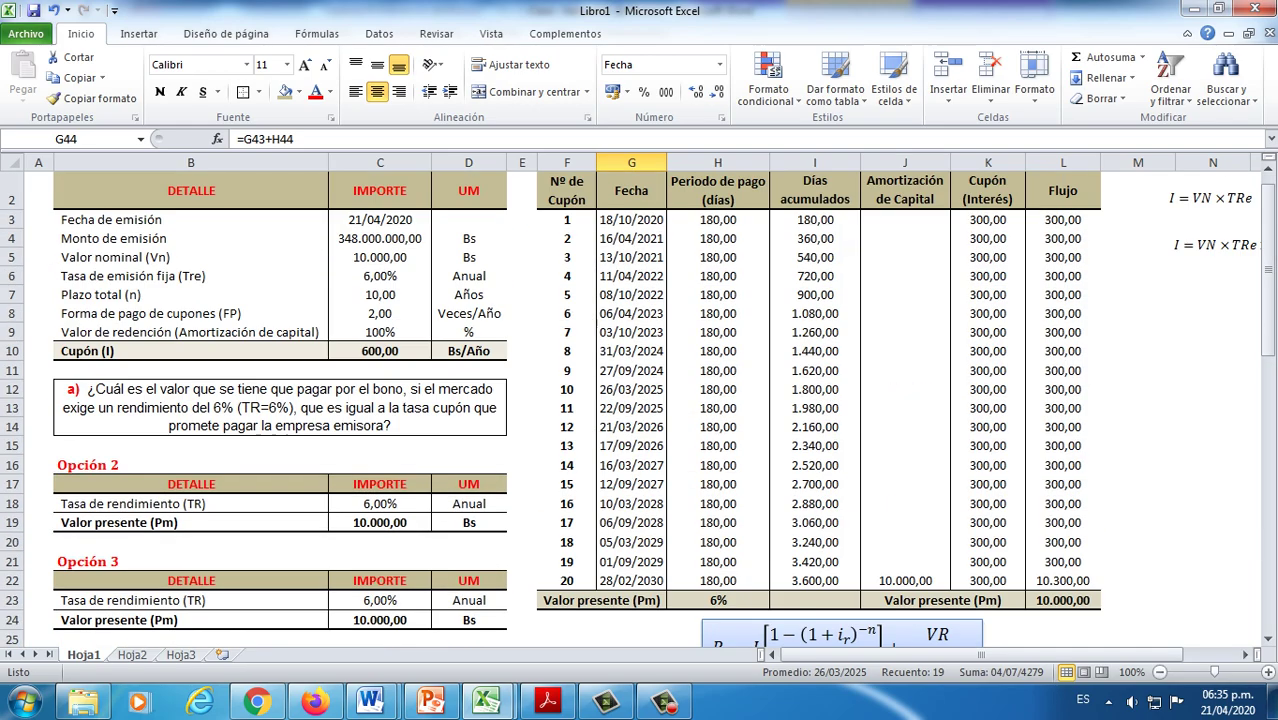
scroll(640, 400, "down", 12)
left_click(631, 409)
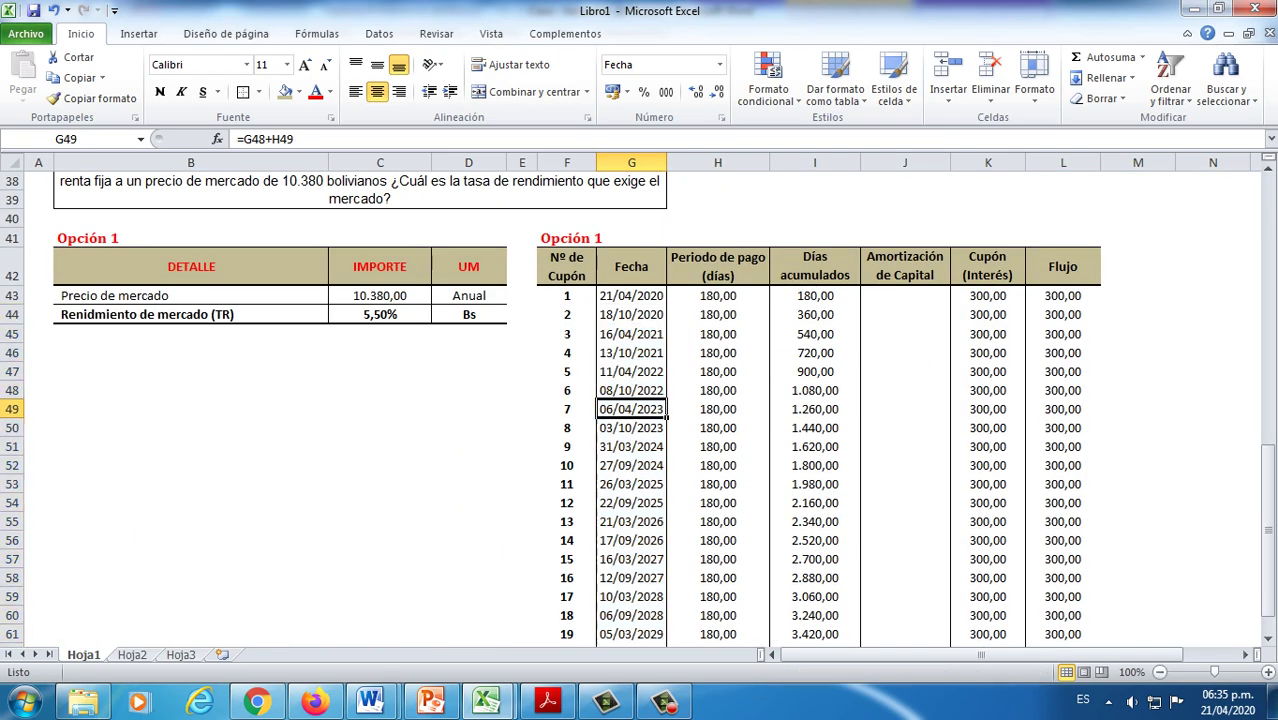
double_click(712, 315)
key("Escape")
double_click(630, 296)
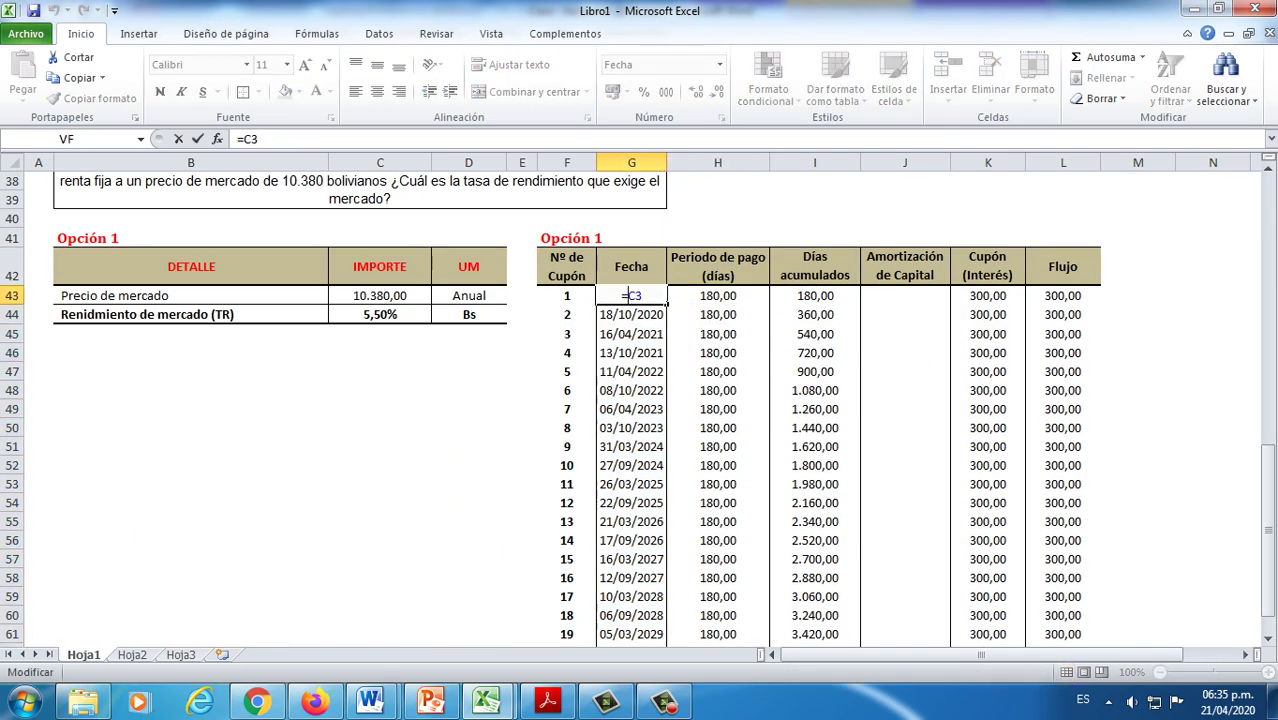
scroll(630, 296, "up", 5)
scroll(640, 400, "up", 7)
scroll(640, 400, "down", 9)
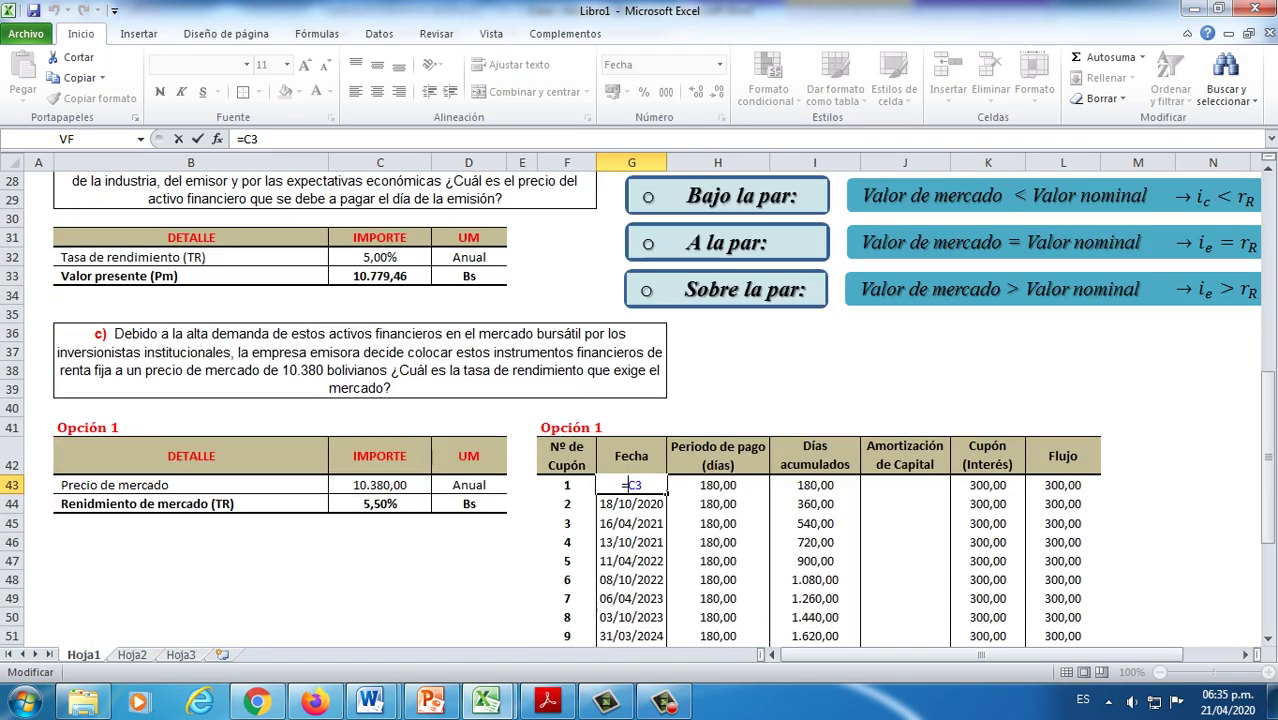
key("ctrl+Return")
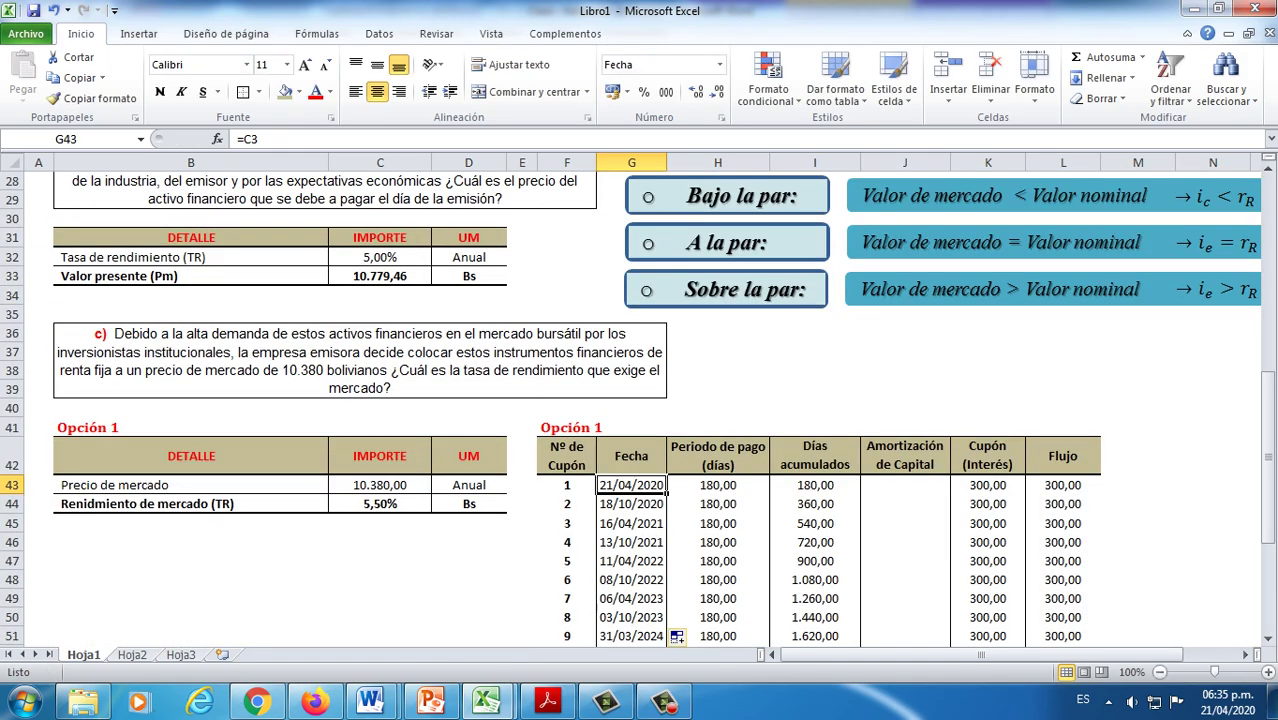
Step: Enter =C3+H43 in G43 so the first coupon date adds the payment period to the issue date
type("=")
scroll(640, 400, "up", 9)
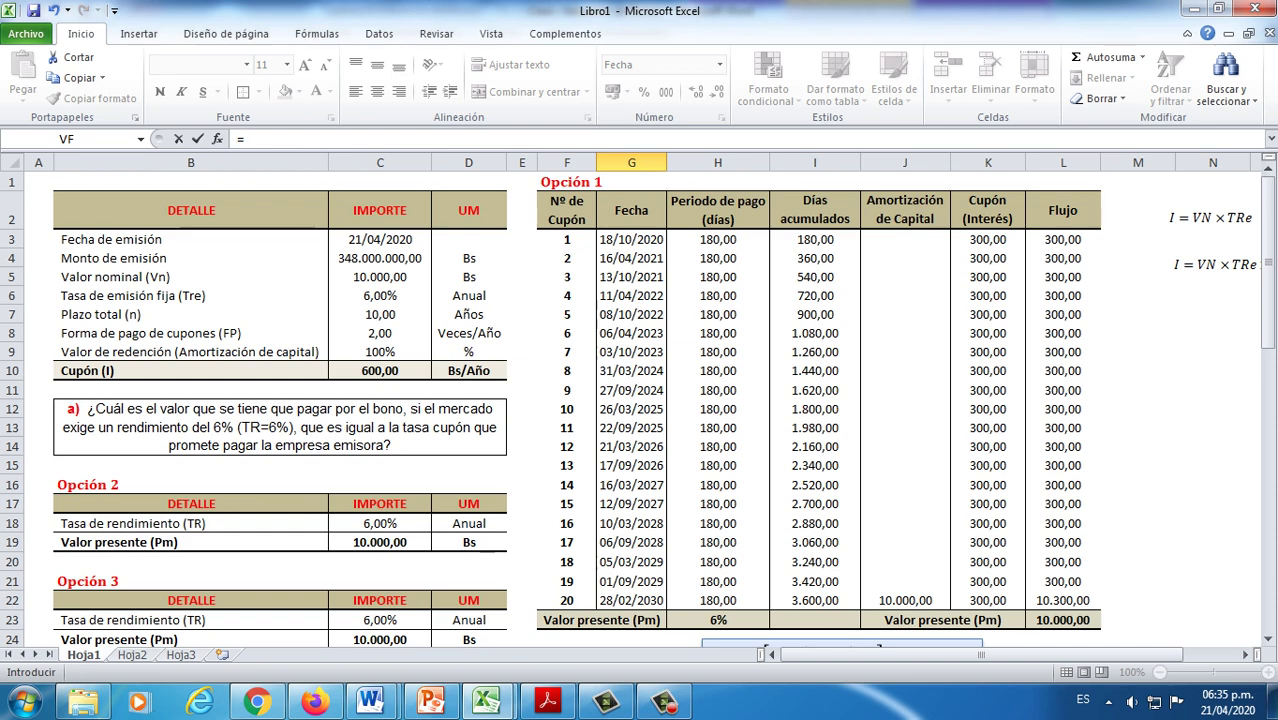
left_click(380, 239)
type("+")
scroll(640, 400, "down", 12)
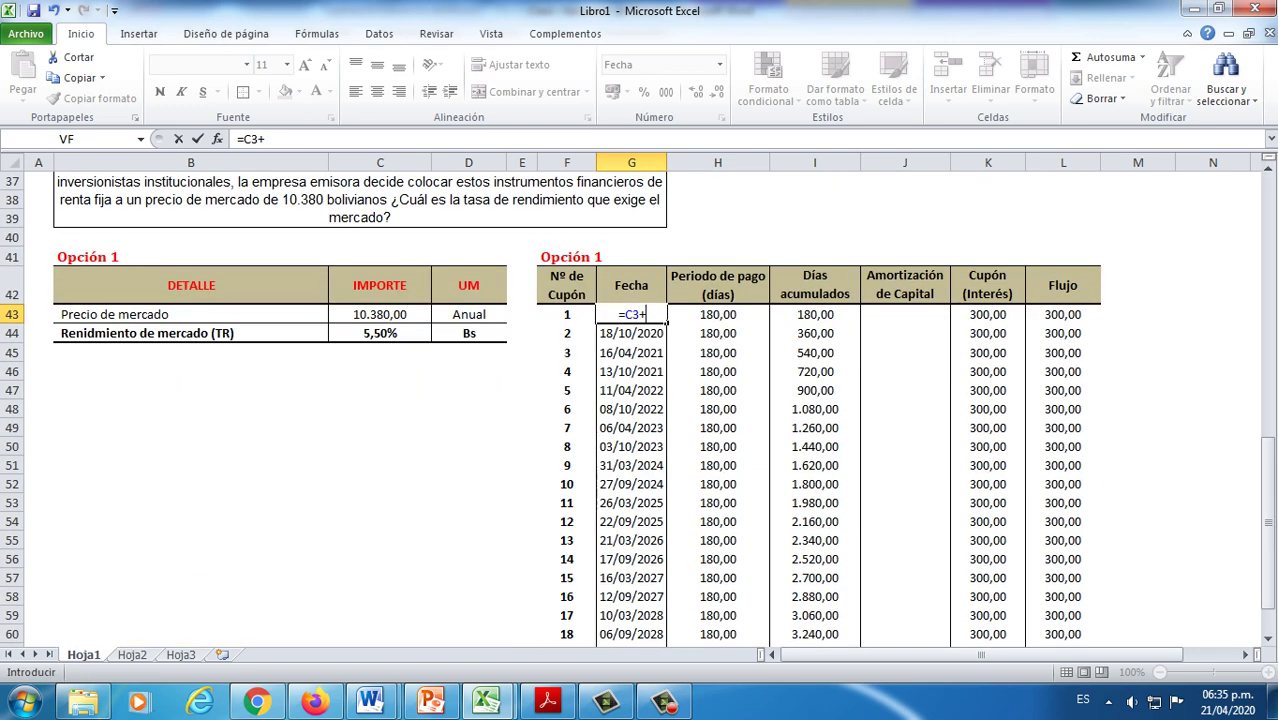
key("Right")
key("Return")
Step: Check the references in G44 and fill its date formula =G43+H44 down through G62
key("F2")
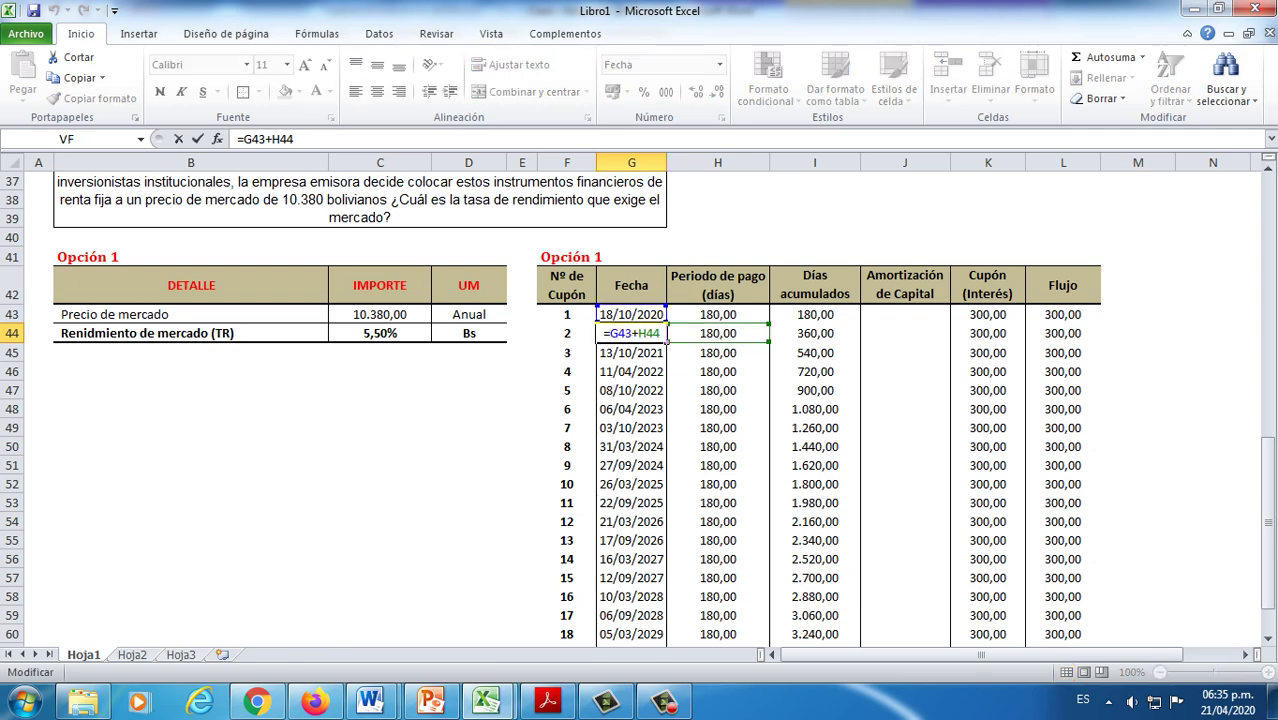
key("Escape")
left_click_drag(665, 342, 640, 600)
Step: Compare the last coupon date in G62 with the original schedule's last date in G22
scroll(640, 400, "up", 10)
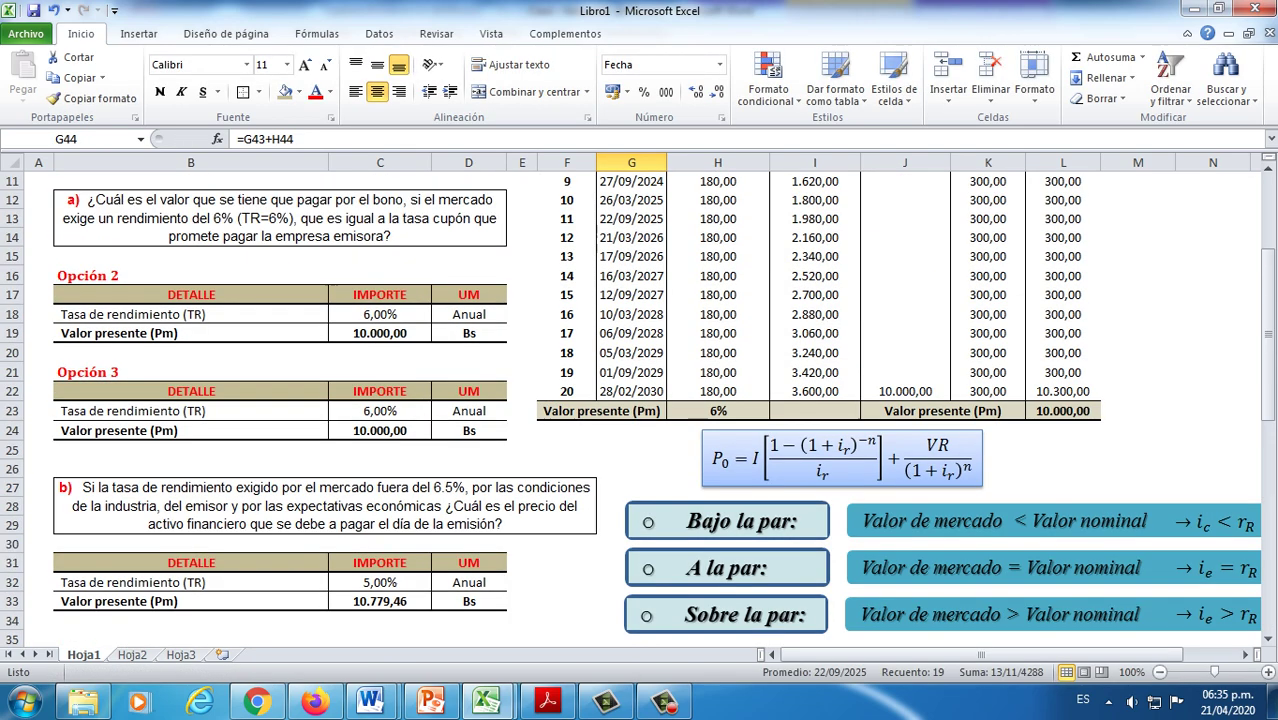
left_click(631, 391)
scroll(640, 400, "down", 10)
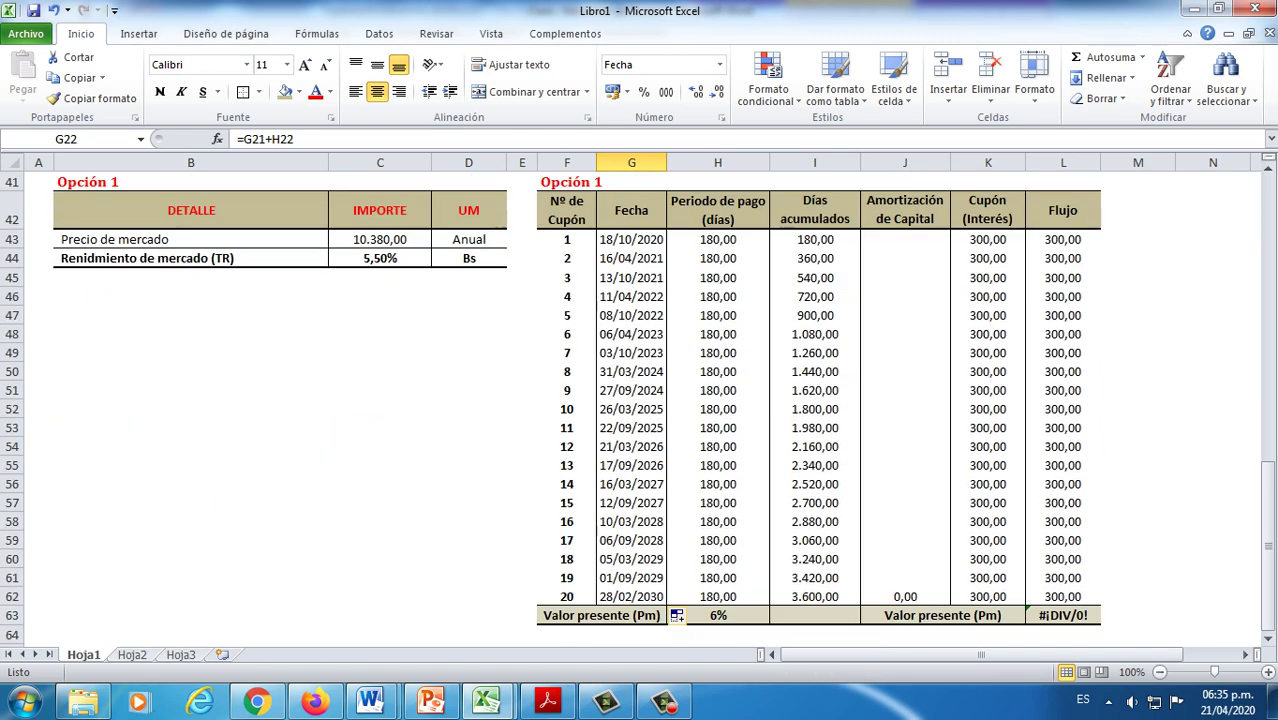
left_click(631, 596)
scroll(640, 400, "down", 3)
scroll(640, 400, "up", 4)
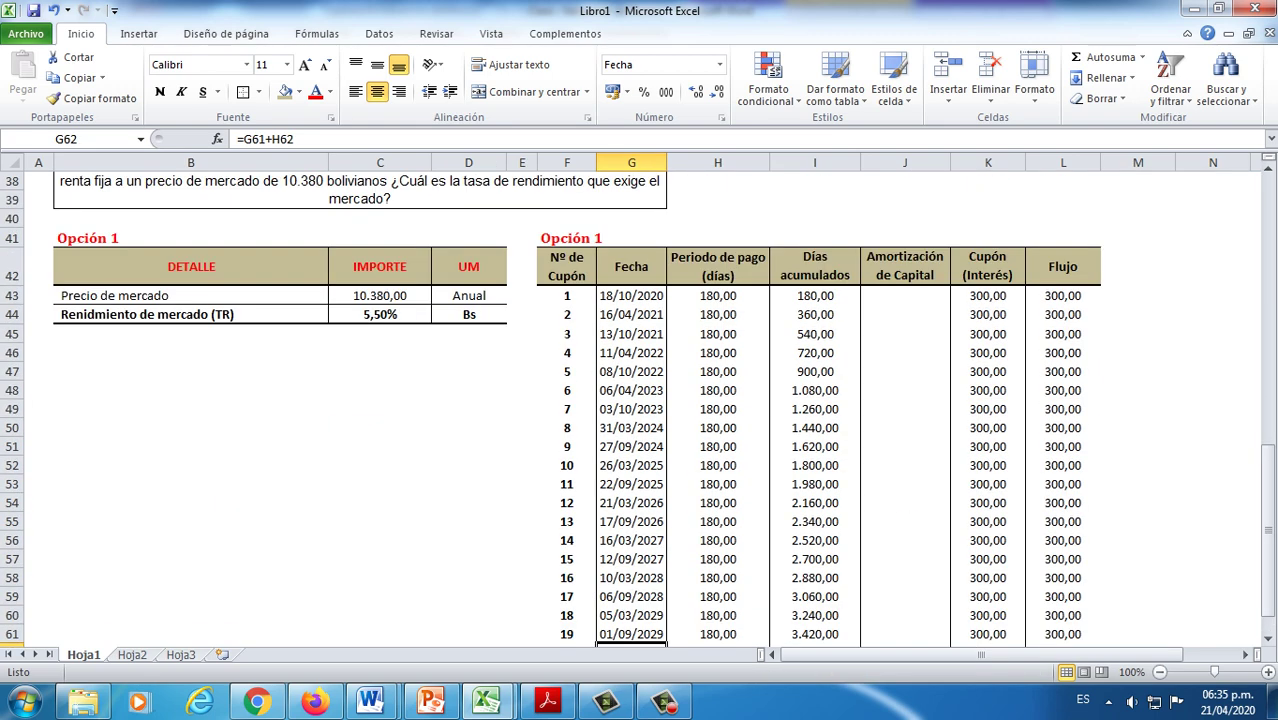
scroll(640, 400, "down", 3)
left_click(690, 556)
scroll(690, 556, "up", 4)
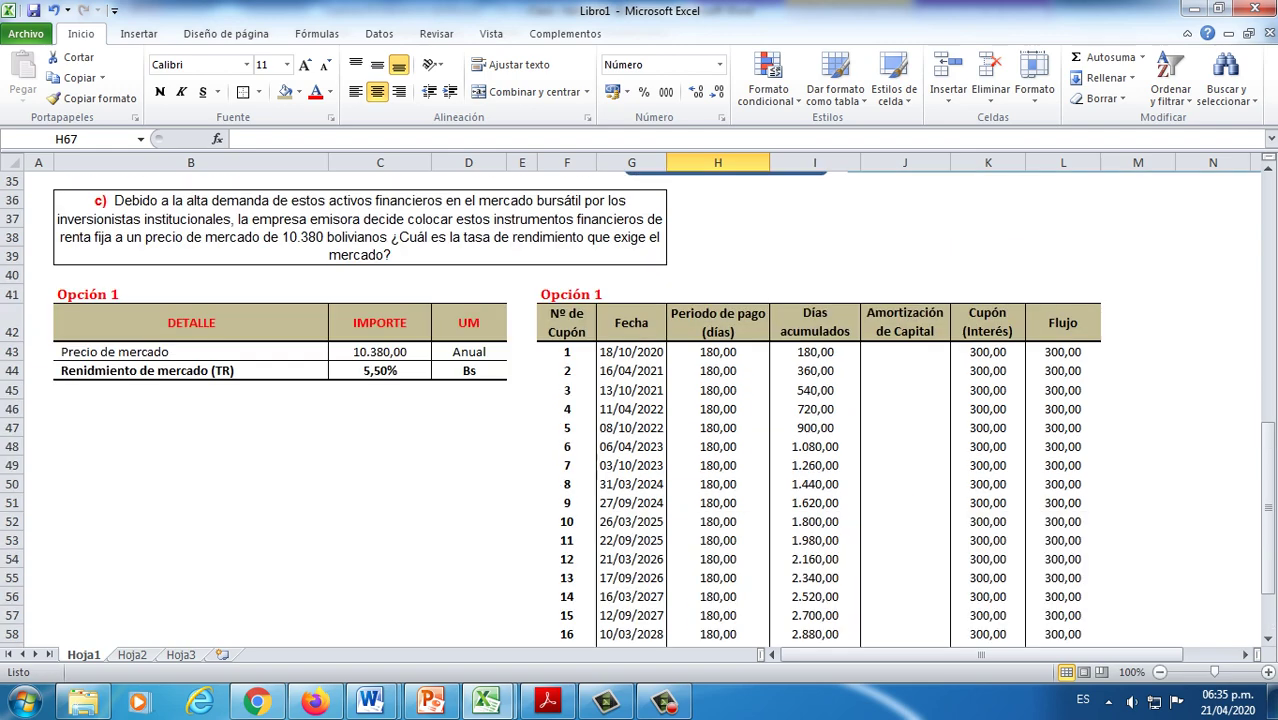
Step: Review the copied schedule's payment periods, coupon numbers and accumulated days from row 43 to row 62
left_click_drag(718, 352, 718, 615)
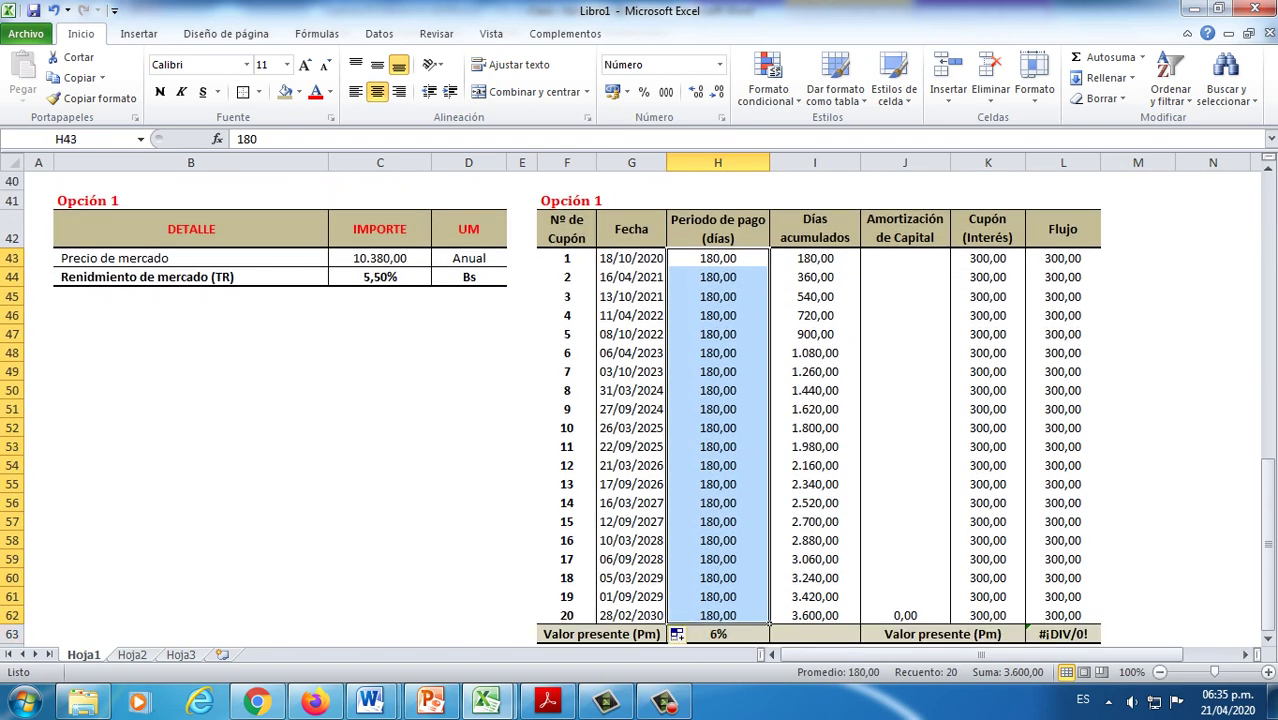
left_click_drag(567, 258, 567, 615)
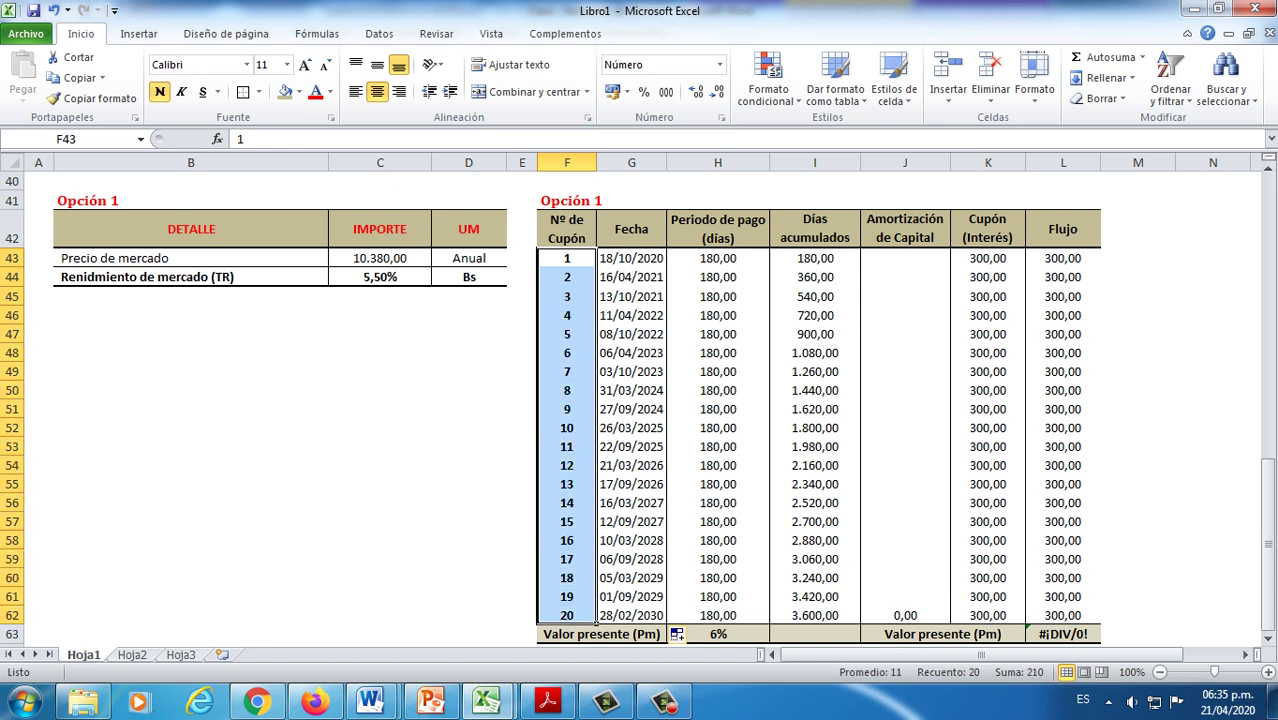
left_click(814, 258)
key("ctrl+Down")
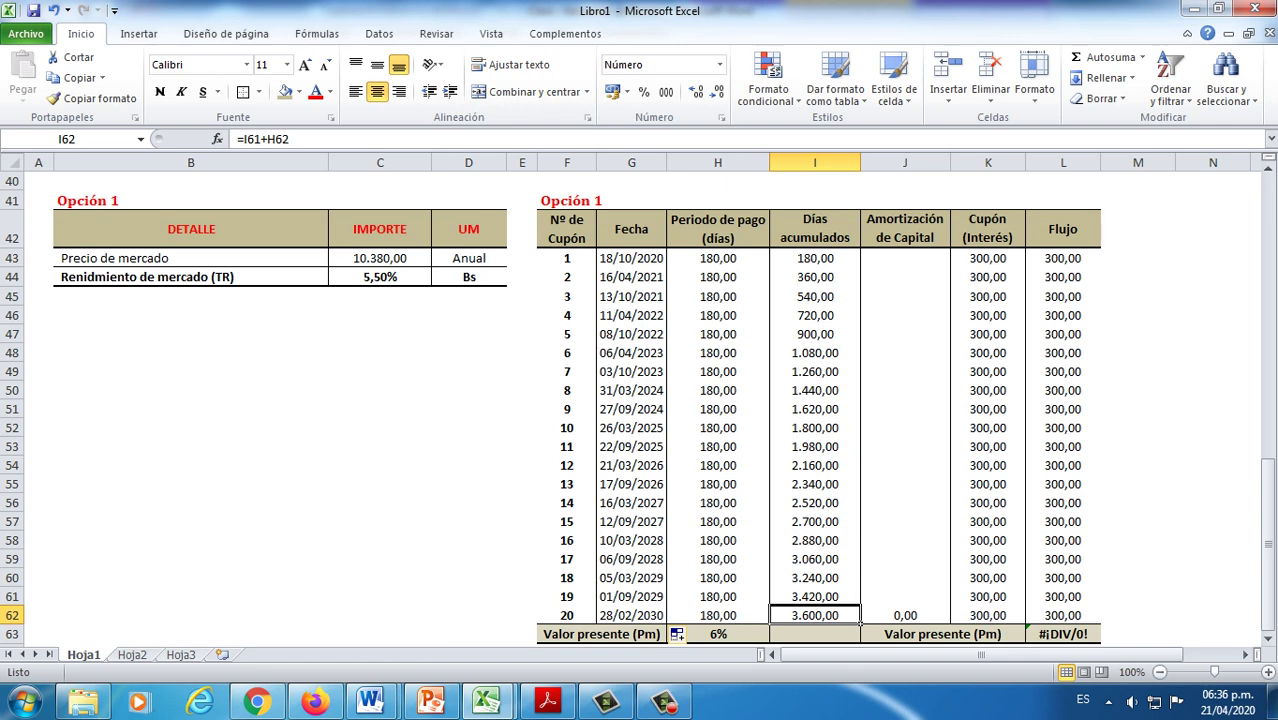
Step: Replace the capital amortization formula in J62 with =C5, the bond's nominal value
left_click(905, 615)
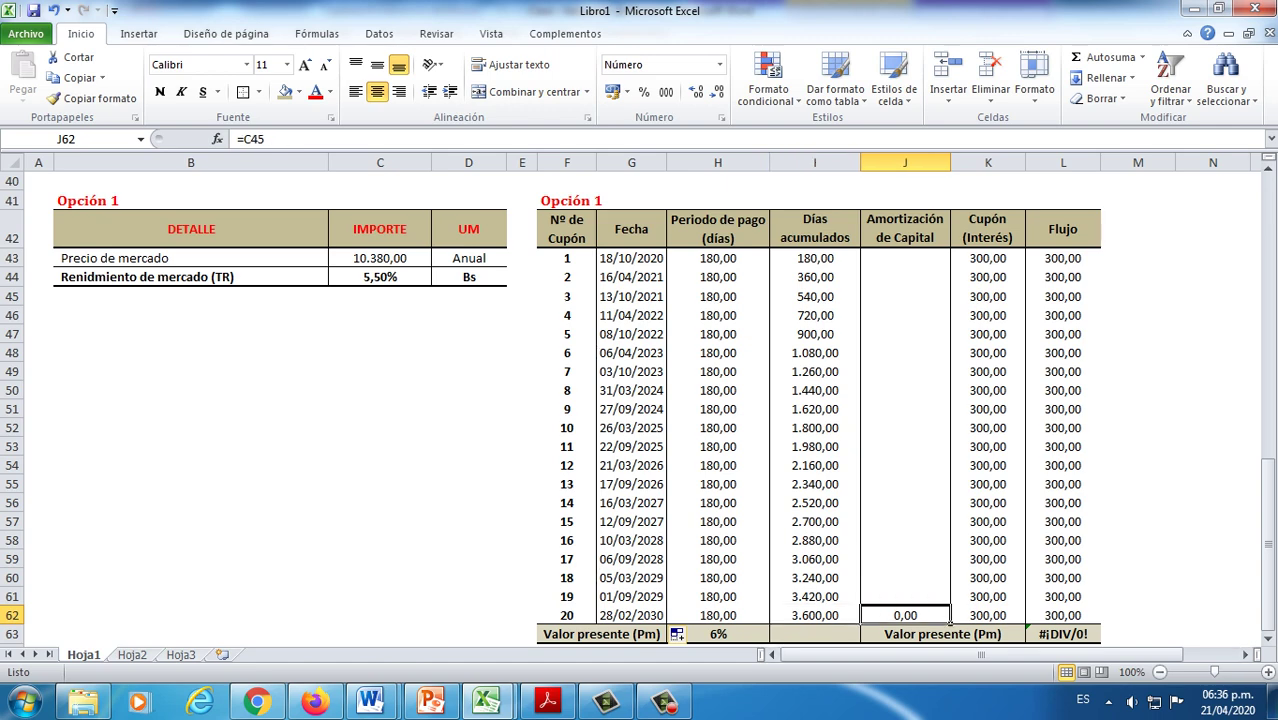
type("=")
scroll(640, 400, "up", 13)
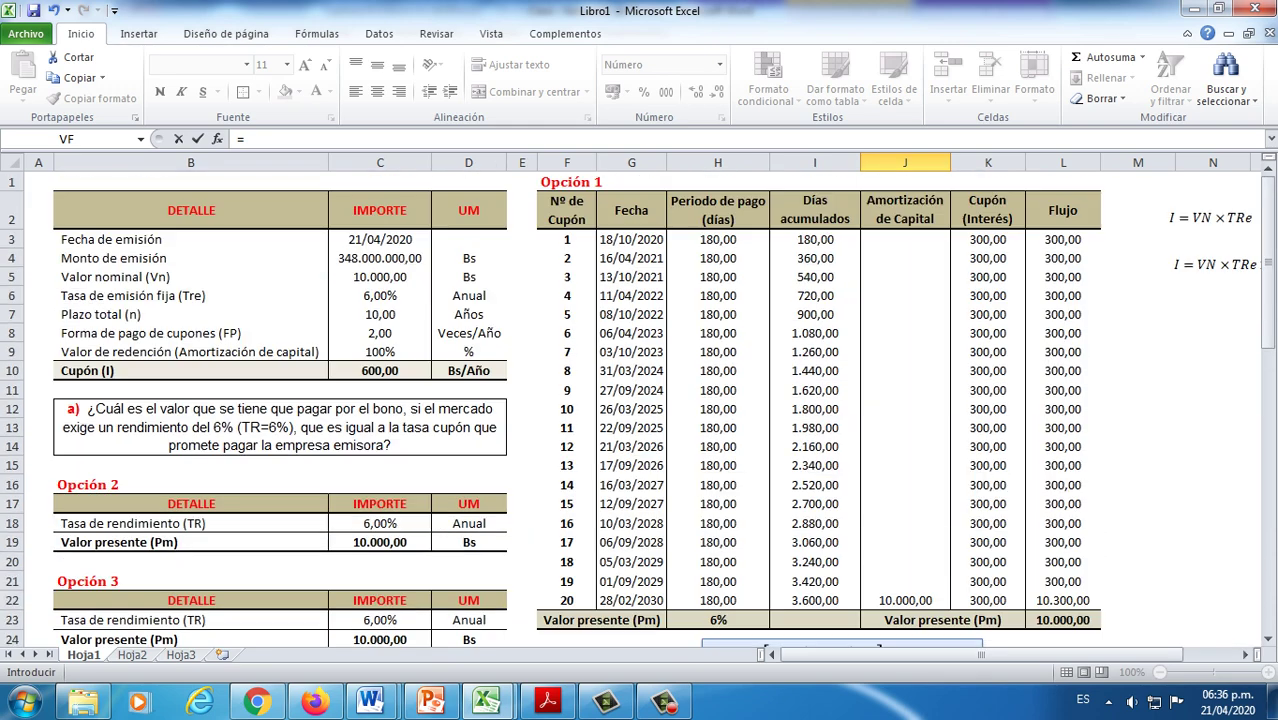
left_click(380, 277)
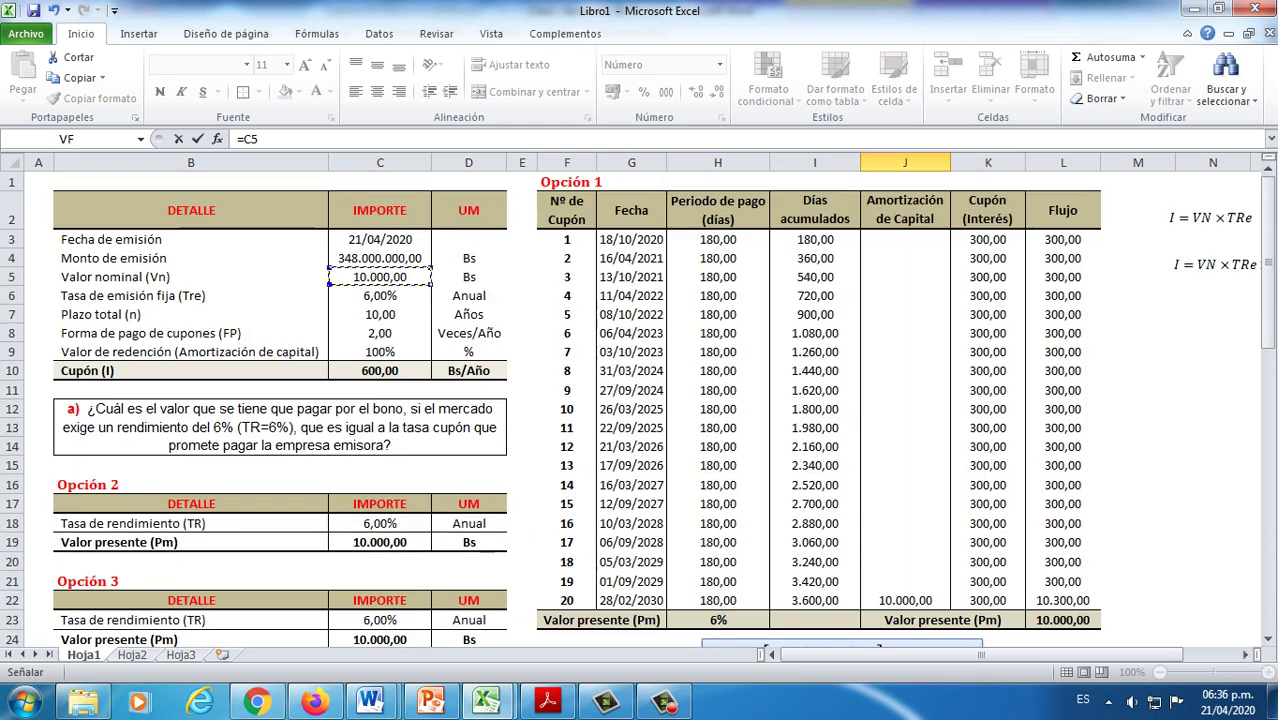
key("Return")
Step: Check which cells of the bond data table the coupon interest formula in K43 refers to
scroll(640, 400, "up", 4)
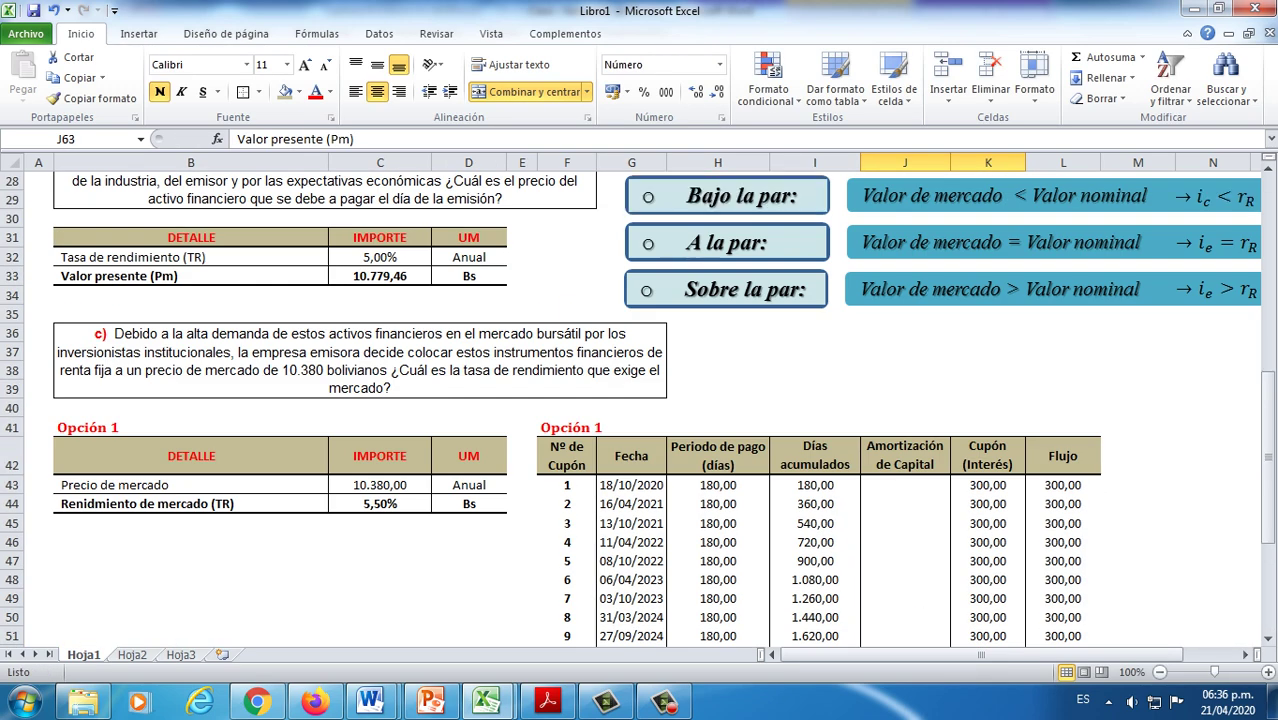
double_click(996, 485)
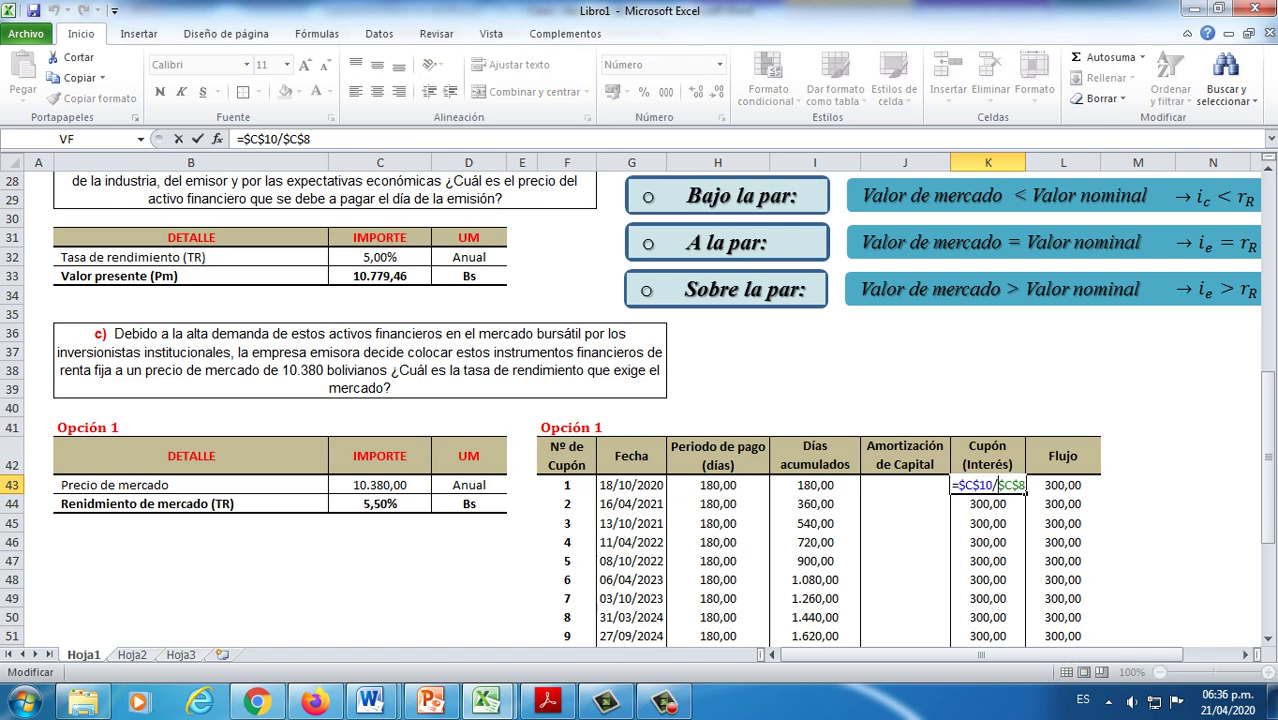
key("Escape")
key("F2")
scroll(640, 410, "up", 3)
scroll(640, 410, "up", 6)
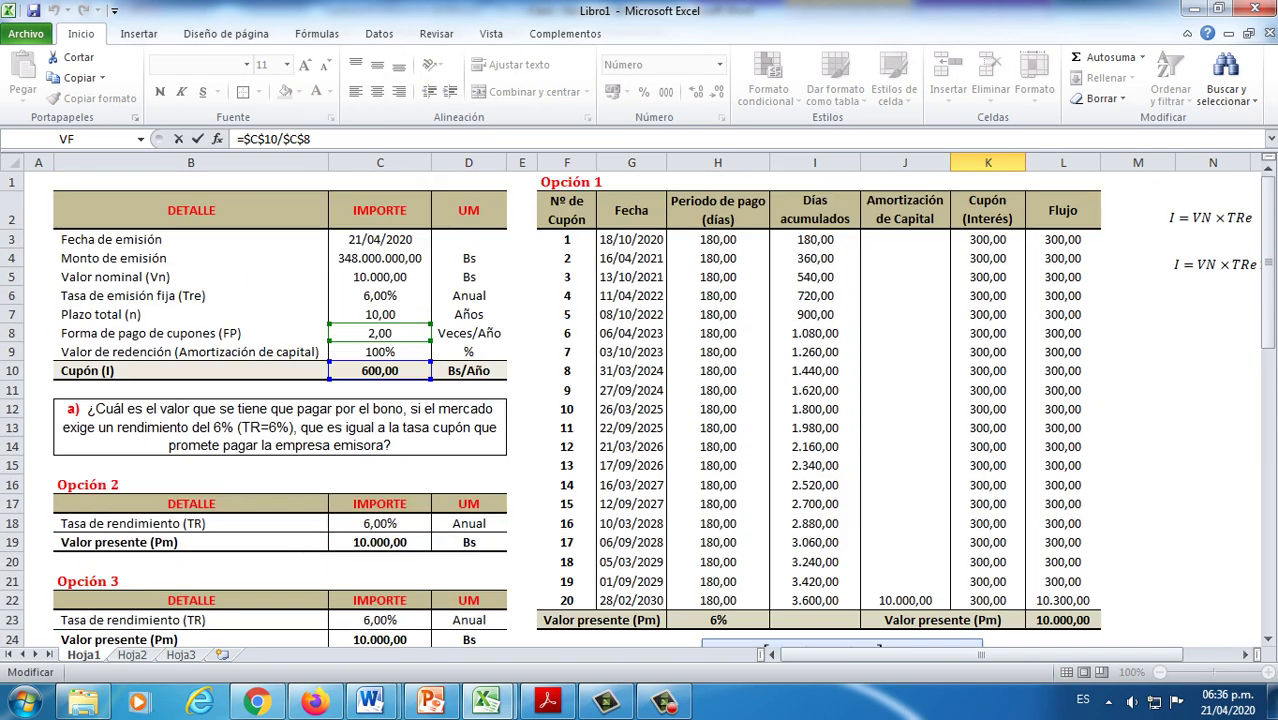
key("Escape")
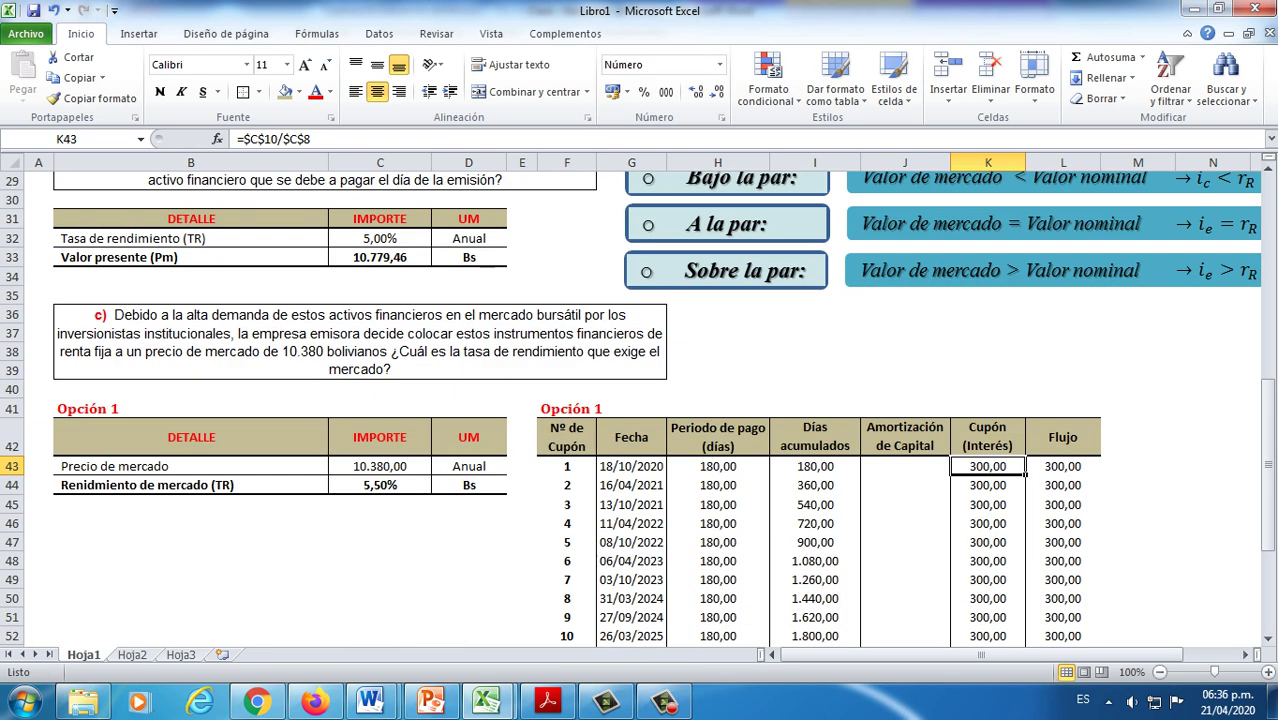
Step: Re-enter the coupon interest formula in K43 as =$C$10/$C$8 with absolute references
type("=")
scroll(640, 410, "up", 10)
left_click(380, 371)
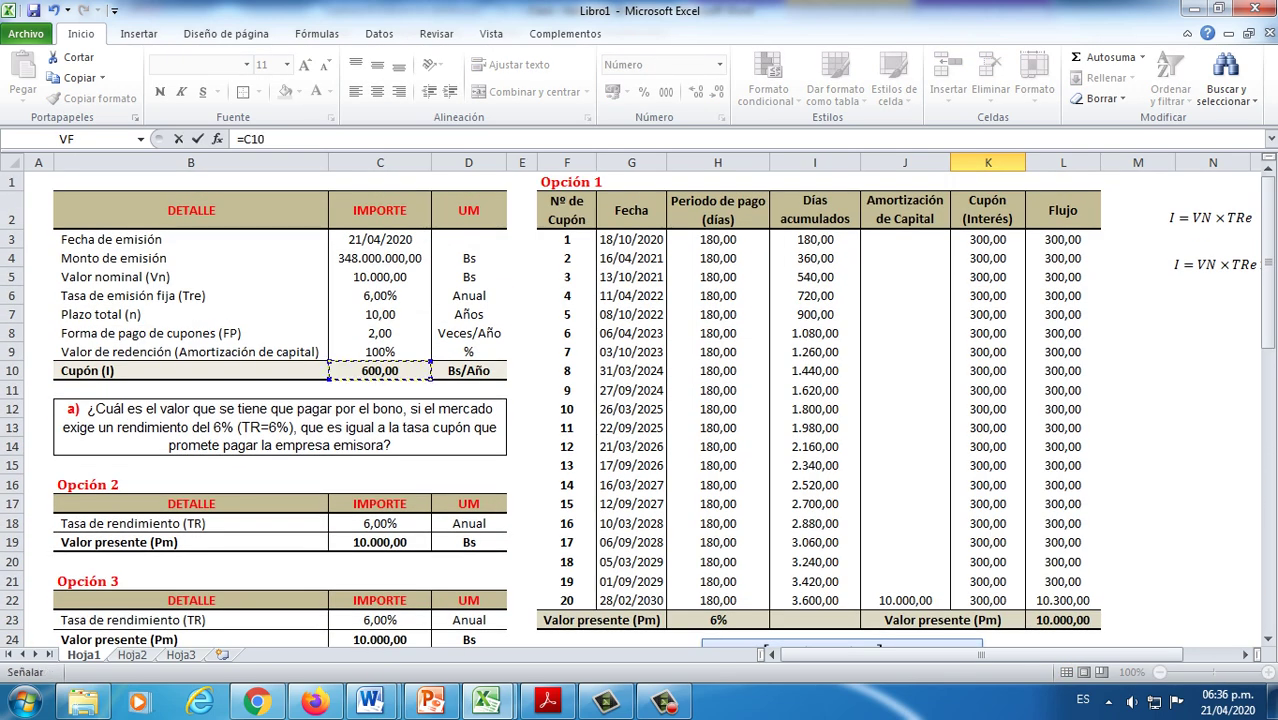
type("/")
left_click(380, 333)
key("F2")
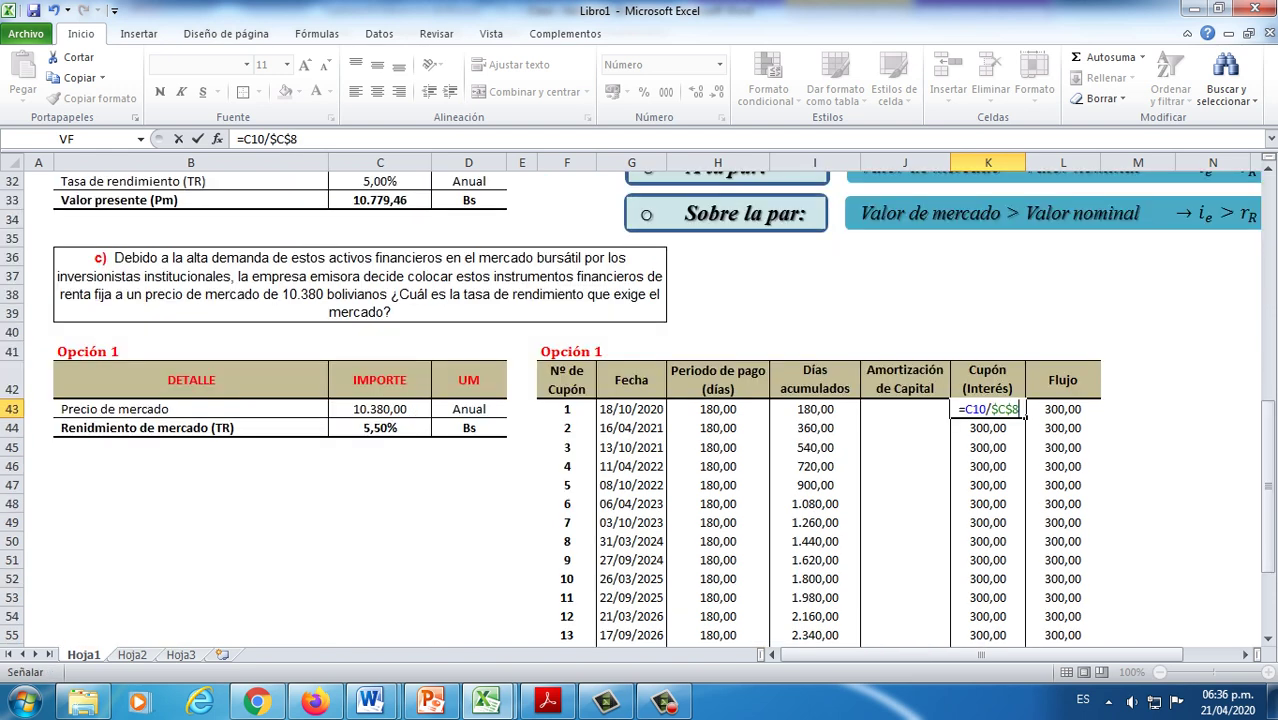
key("F4")
key("Left")
key("Left")
key("Left")
key("Left")
key("Left")
key("Left")
key("F4")
key("Return")
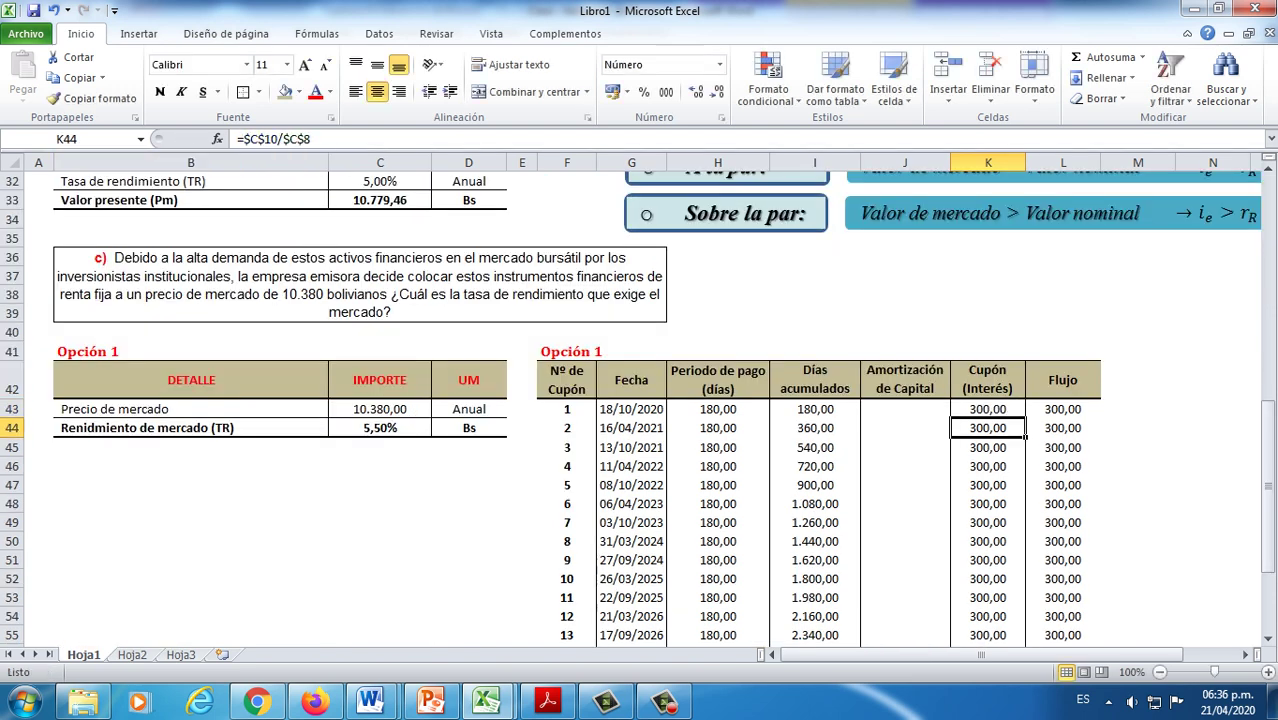
Step: Fill the coupon interest formula from K43 down through K62
key("Up")
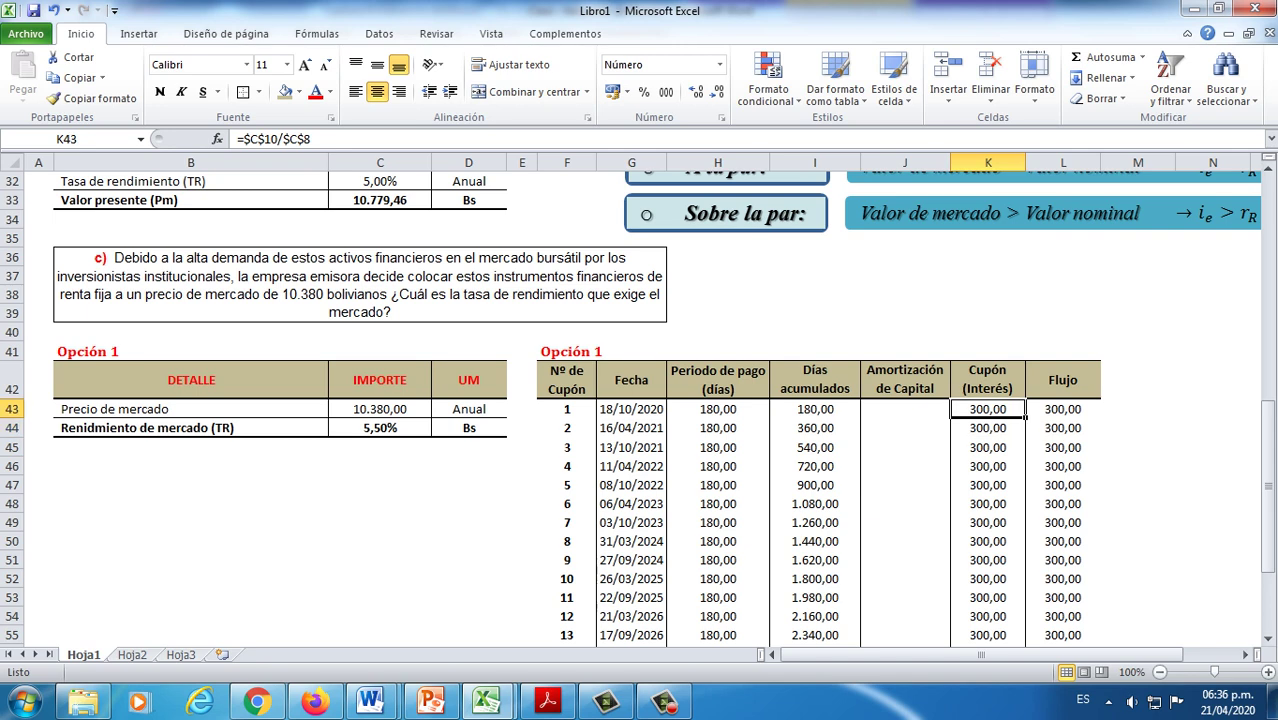
left_click_drag(1025, 418, 1000, 622)
left_click(1138, 390)
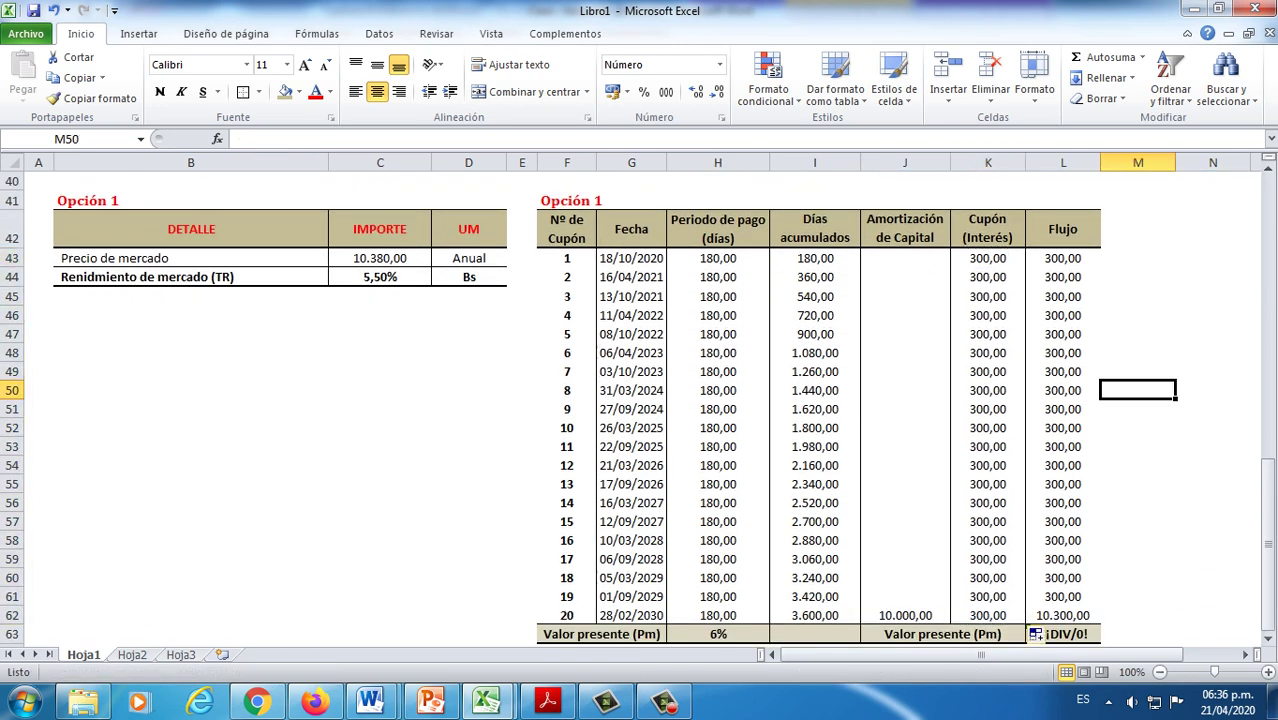
Step: Check the cash flow formula =J43+K43 in L43 and fill it down through L62
double_click(1044, 258)
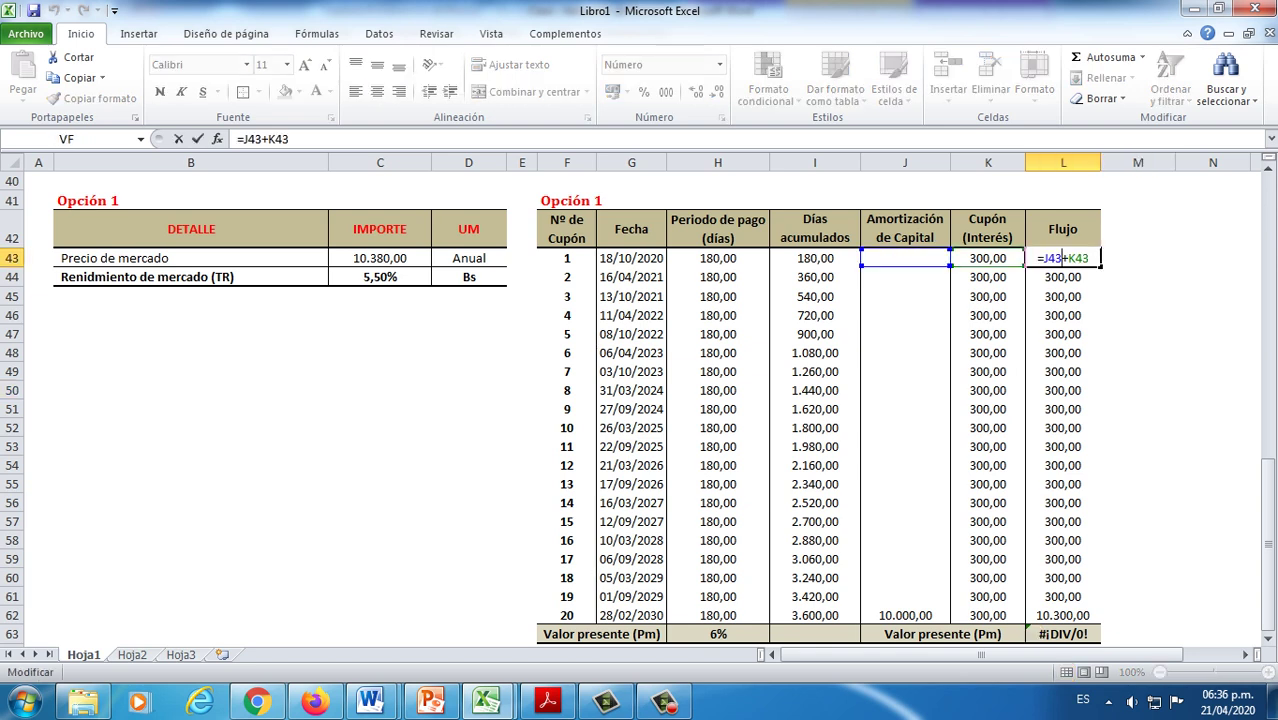
key("ctrl+Return")
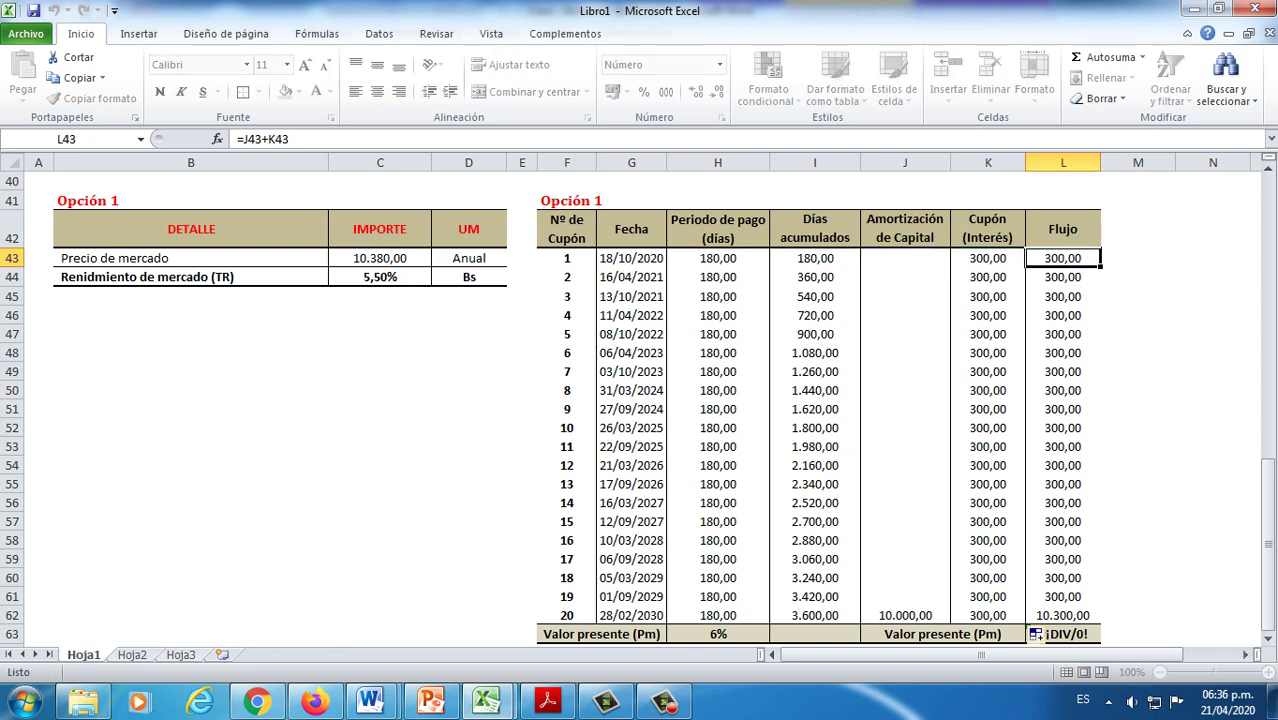
left_click_drag(1100, 267, 1098, 618)
scroll(1098, 618, "down", 3)
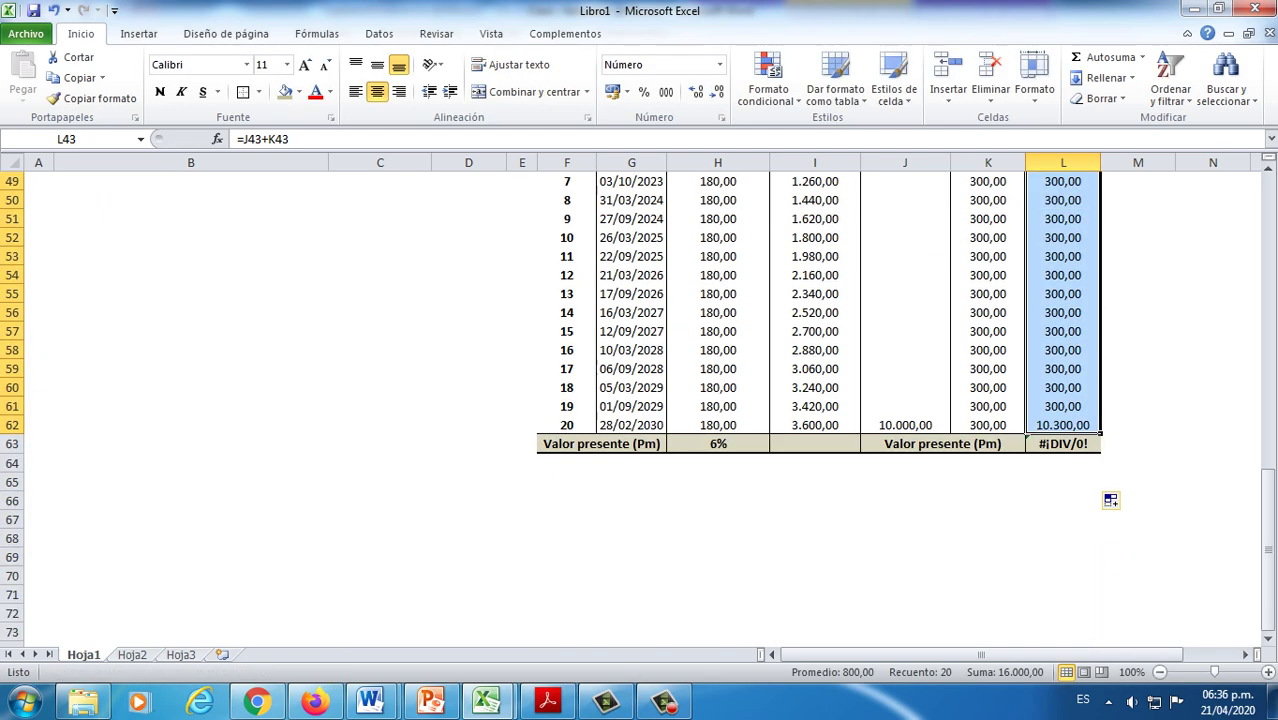
Step: Select F2:L22 and then F42:L62 to compare the original and copied schedules' summary values
scroll(1098, 618, "up", 18)
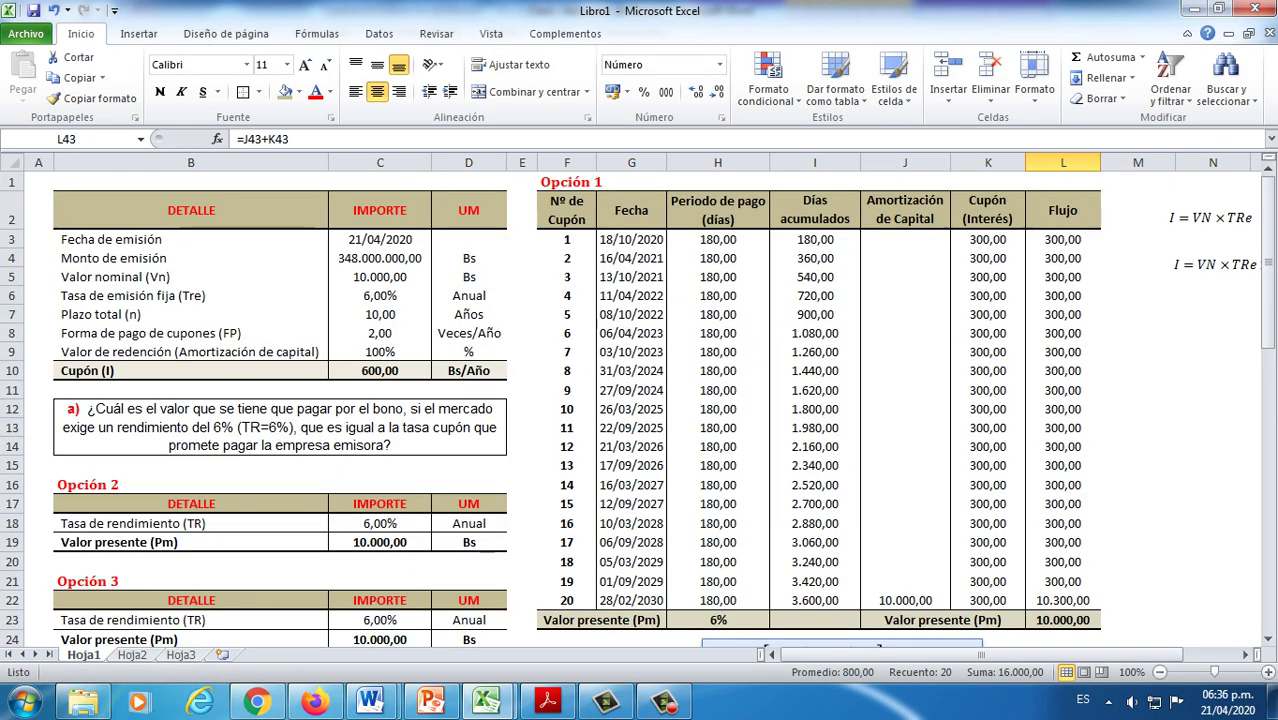
left_click_drag(567, 210, 1063, 600)
scroll(1063, 600, "down", 5)
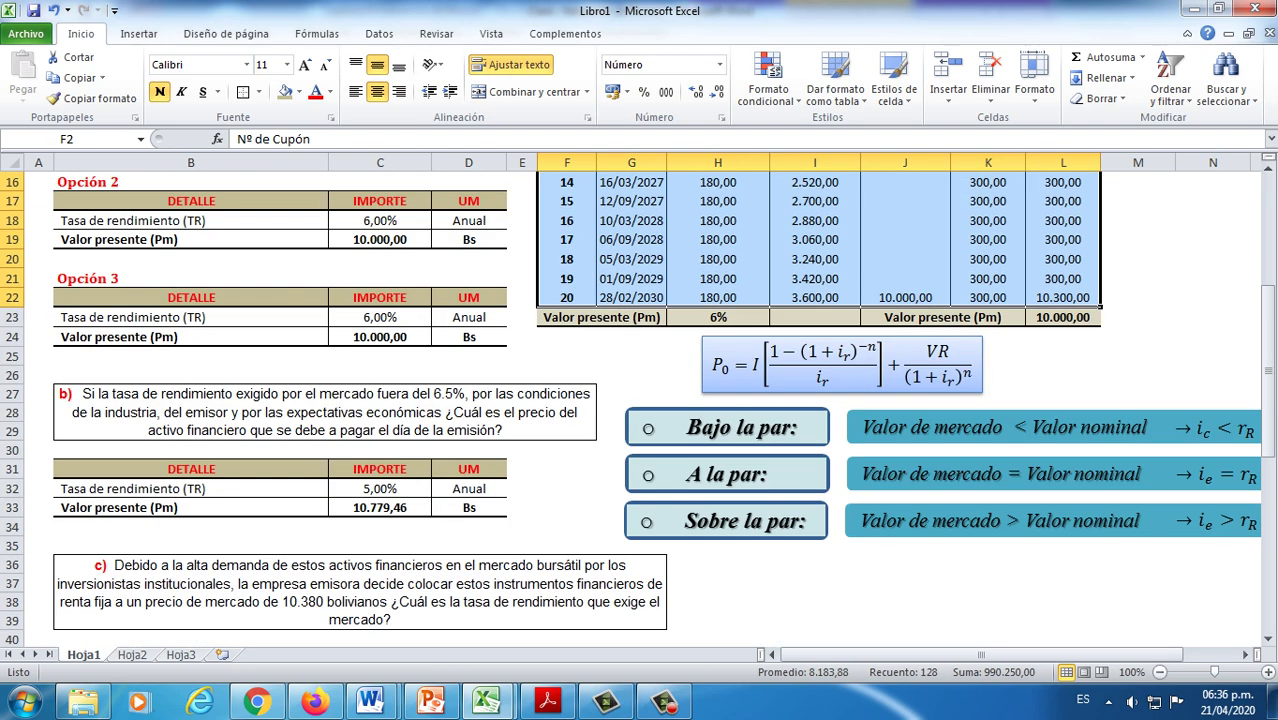
scroll(660, 400, "down", 10)
scroll(660, 400, "up", 3)
left_click_drag(567, 285, 1063, 640)
scroll(905, 575, "down", 2)
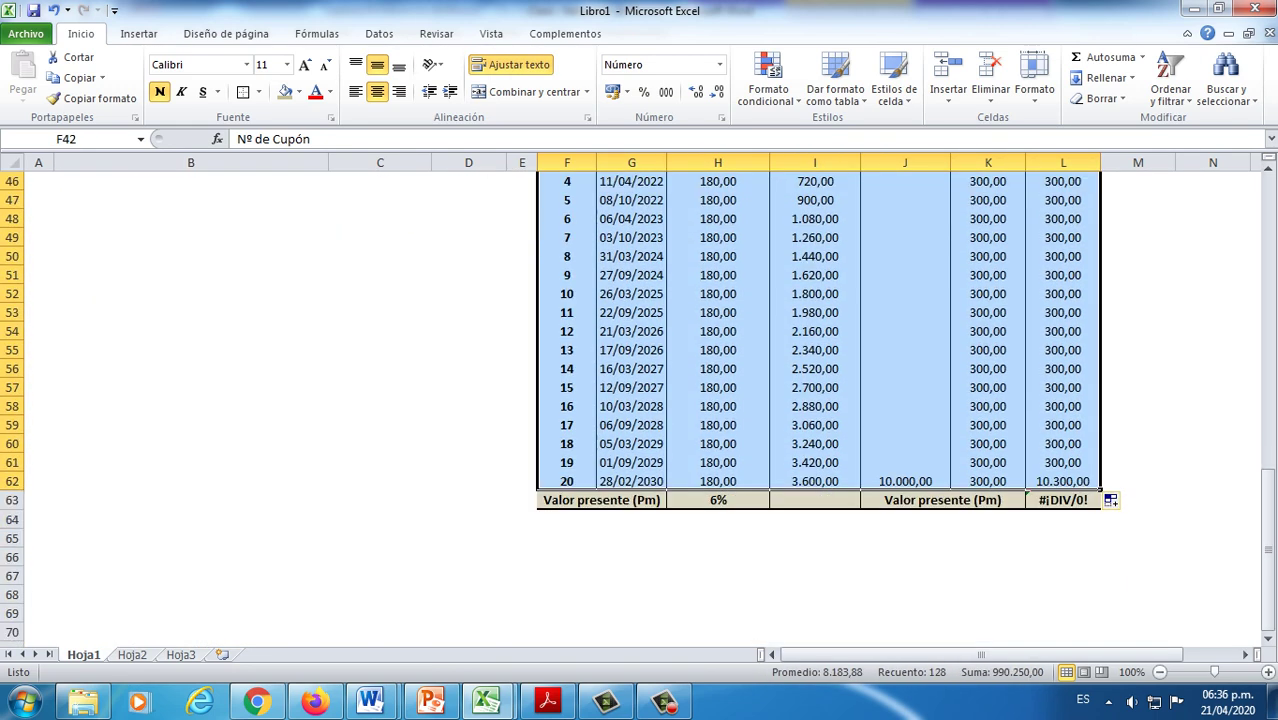
left_click(905, 575)
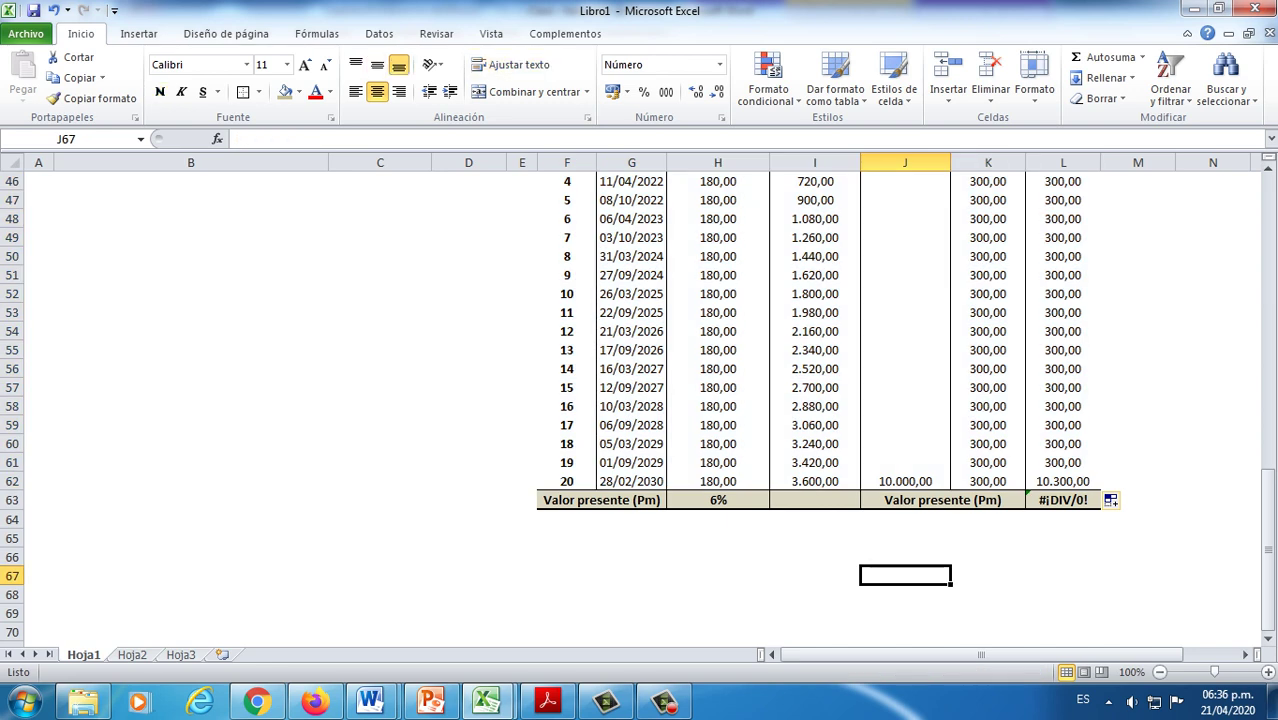
Step: Copy the cell formatting of L63 onto H63 in the copied schedule's total row
right_click(1063, 500)
left_click(1251, 551)
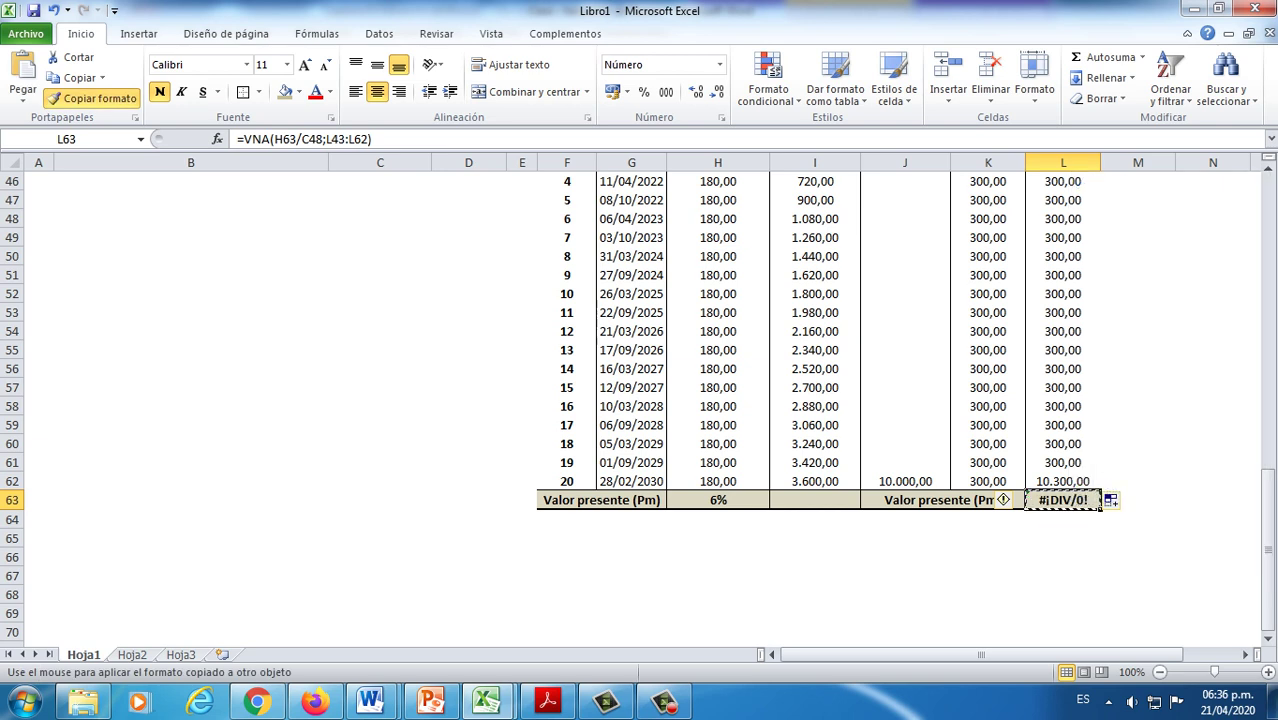
left_click(718, 500)
left_click(718, 557)
left_click(640, 500)
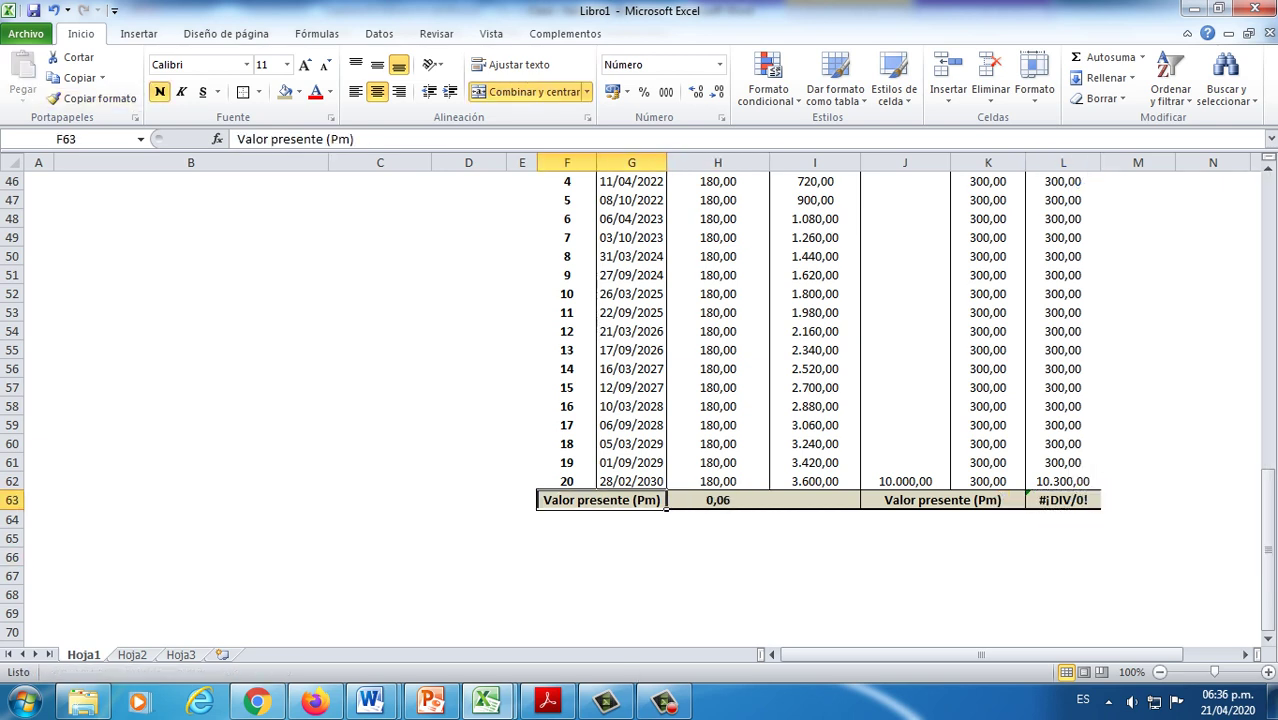
Step: Change the label in F63 of the copied schedule's total row to "Valor de Mercado (Pm)"
double_click(617, 500)
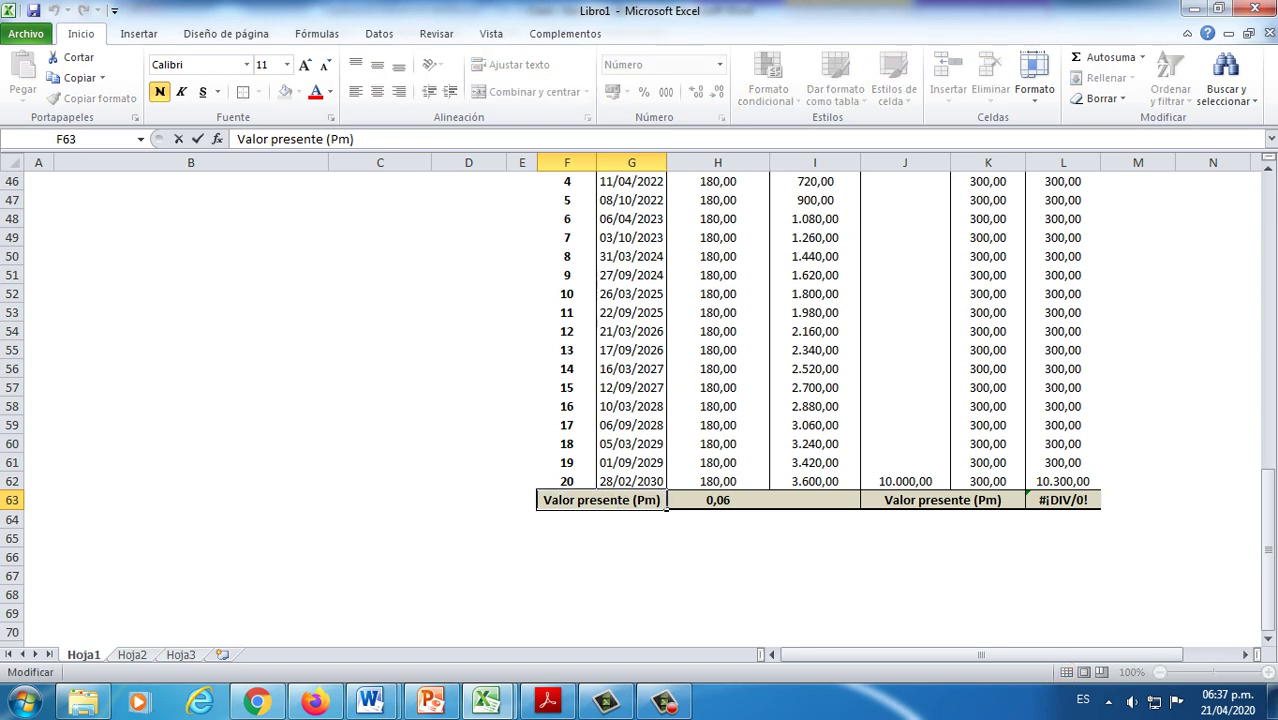
scroll(640, 400, "up", 2)
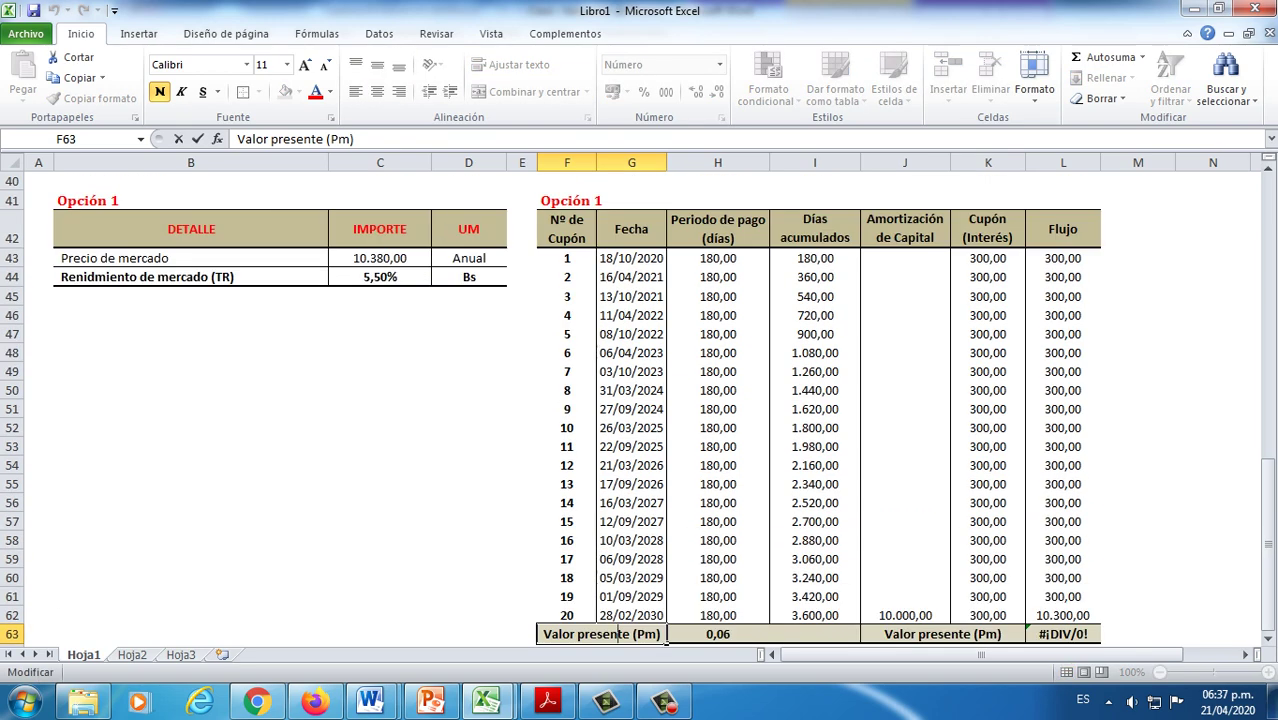
scroll(640, 400, "down", 3)
double_click(603, 443)
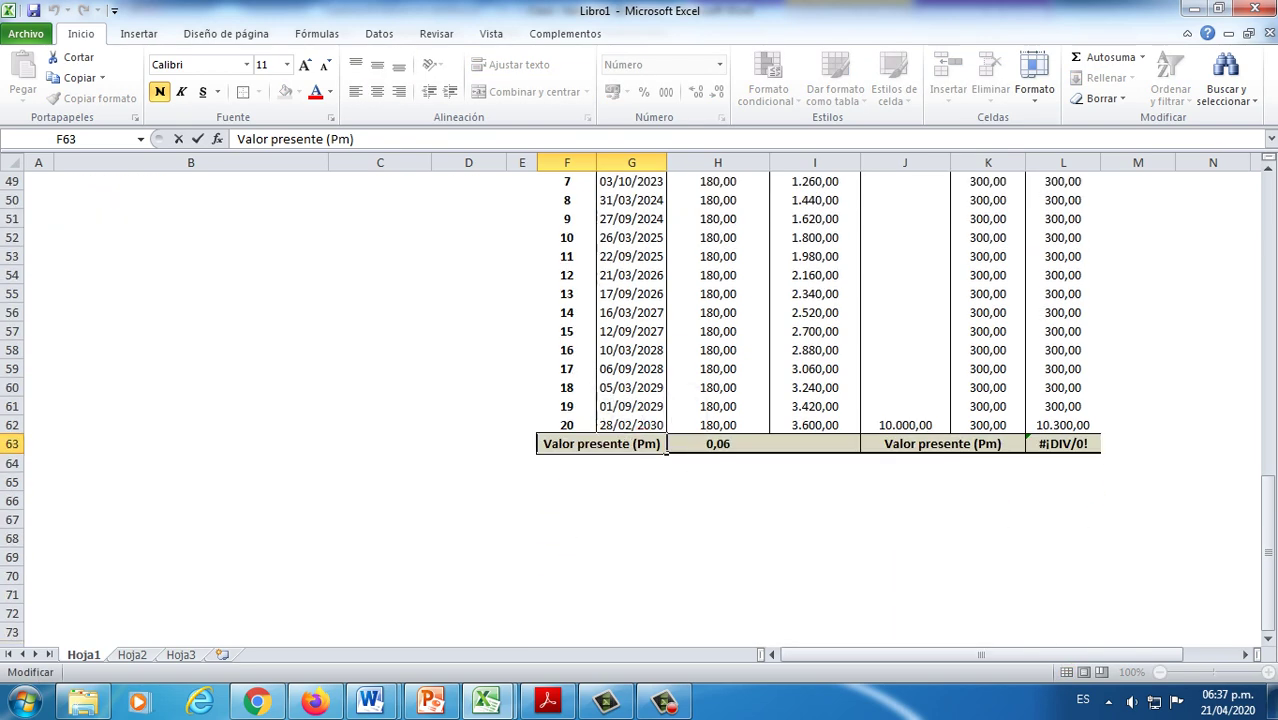
left_click_drag(577, 443, 629, 443)
type("de mercado")
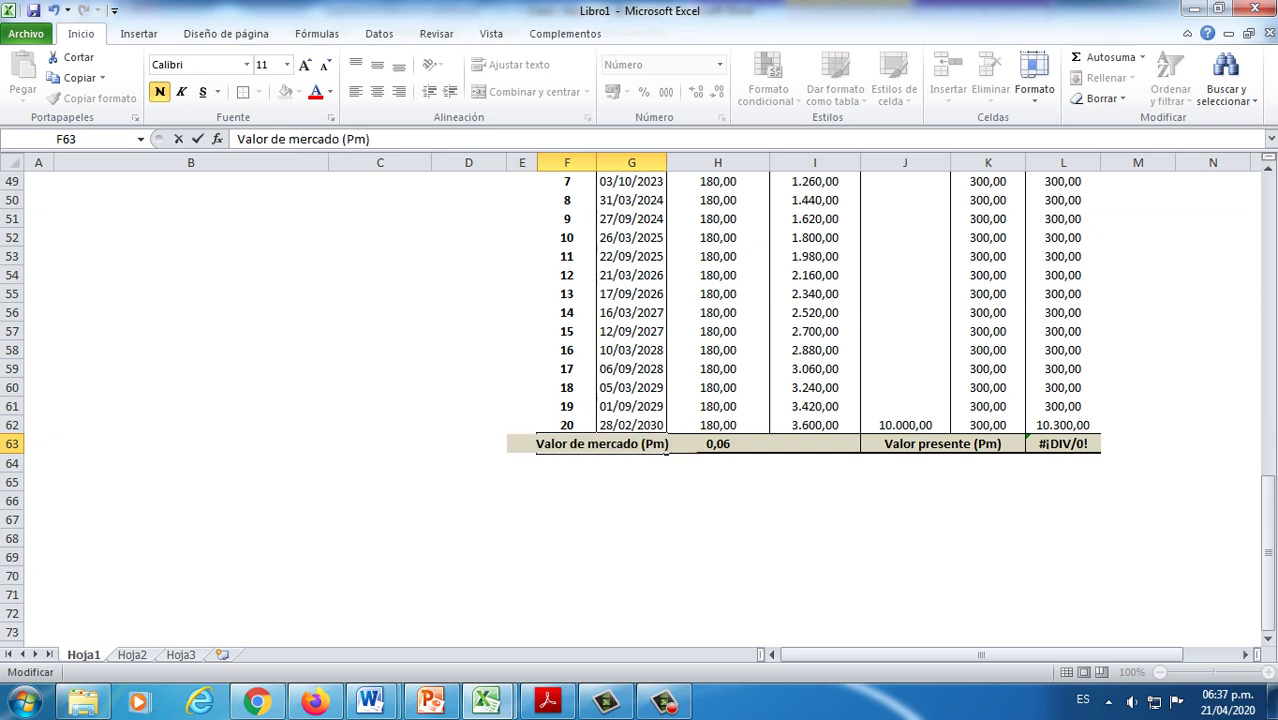
key("Return")
double_click(598, 443)
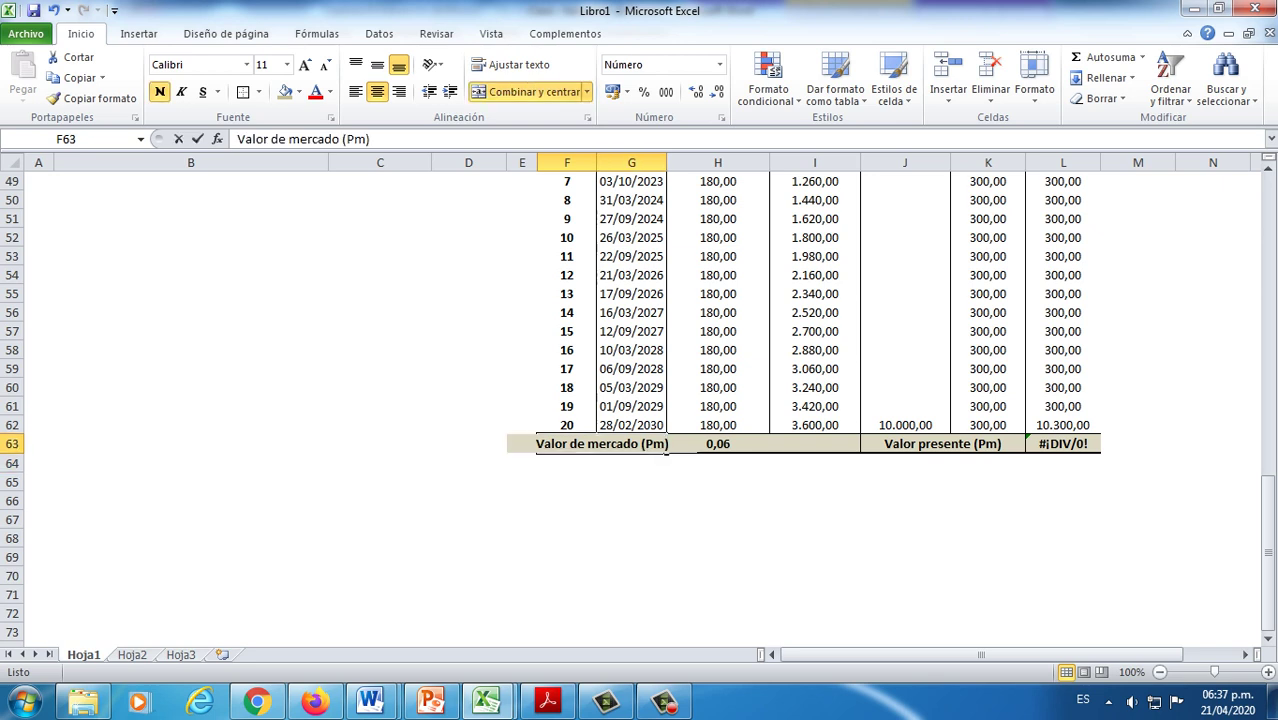
key("BackSpace")
type("M")
left_click(631, 538)
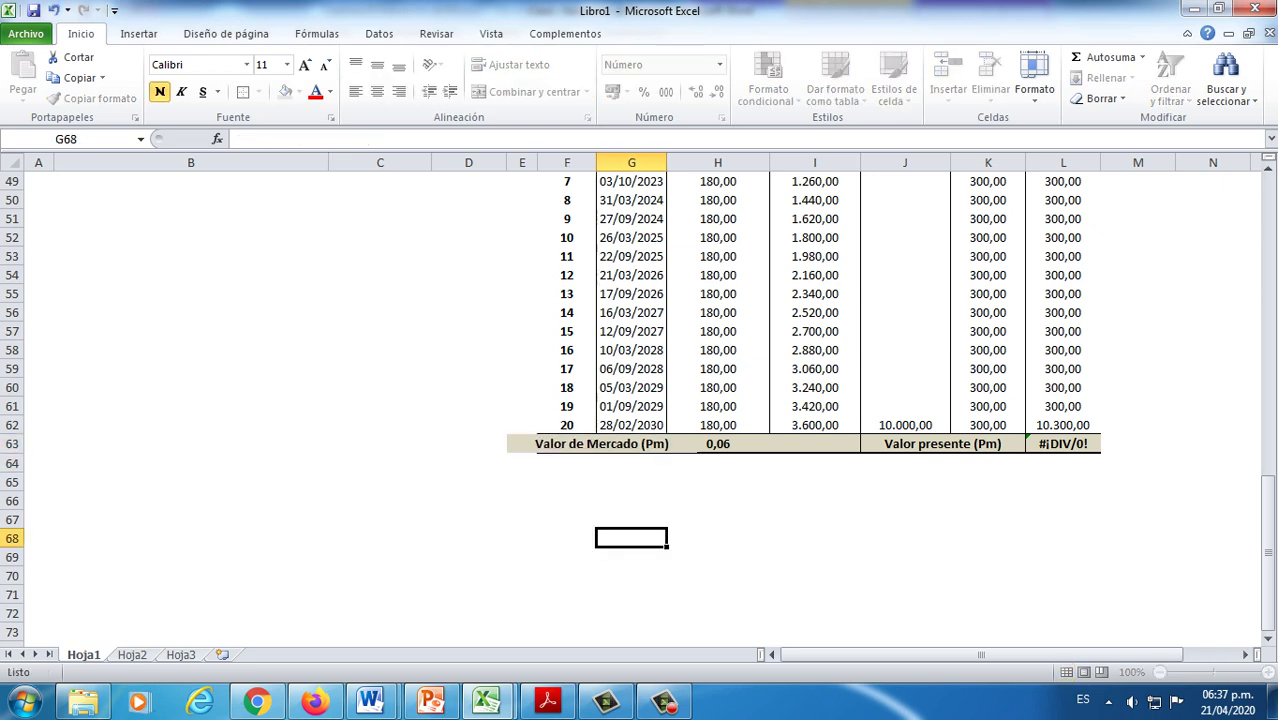
Step: Widen column G slightly so the label in F63 fits within its merged cell
left_click(601, 443)
left_click_drag(666, 162, 673, 162)
left_click(724, 557)
left_click(603, 443)
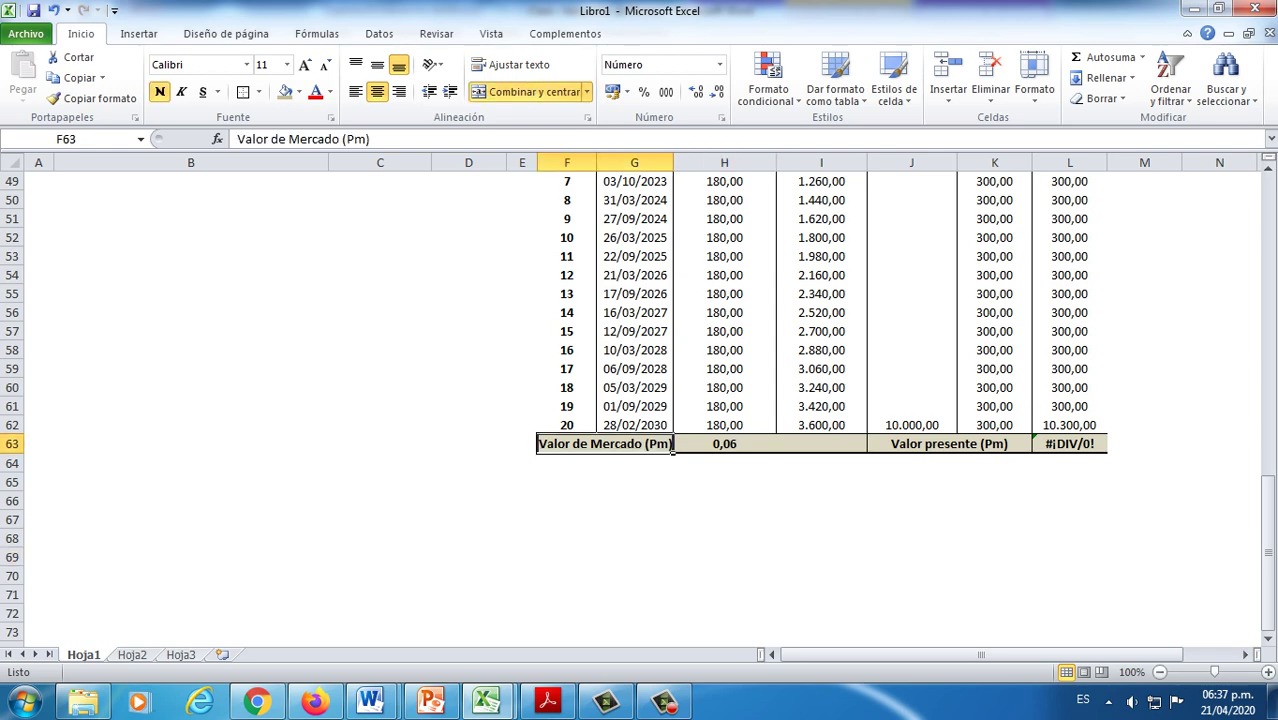
Step: Enter the market price 10380 in H63 of the copied schedule's total row
left_click(724, 445)
scroll(740, 470, "up", 4)
scroll(760, 490, "down", 3)
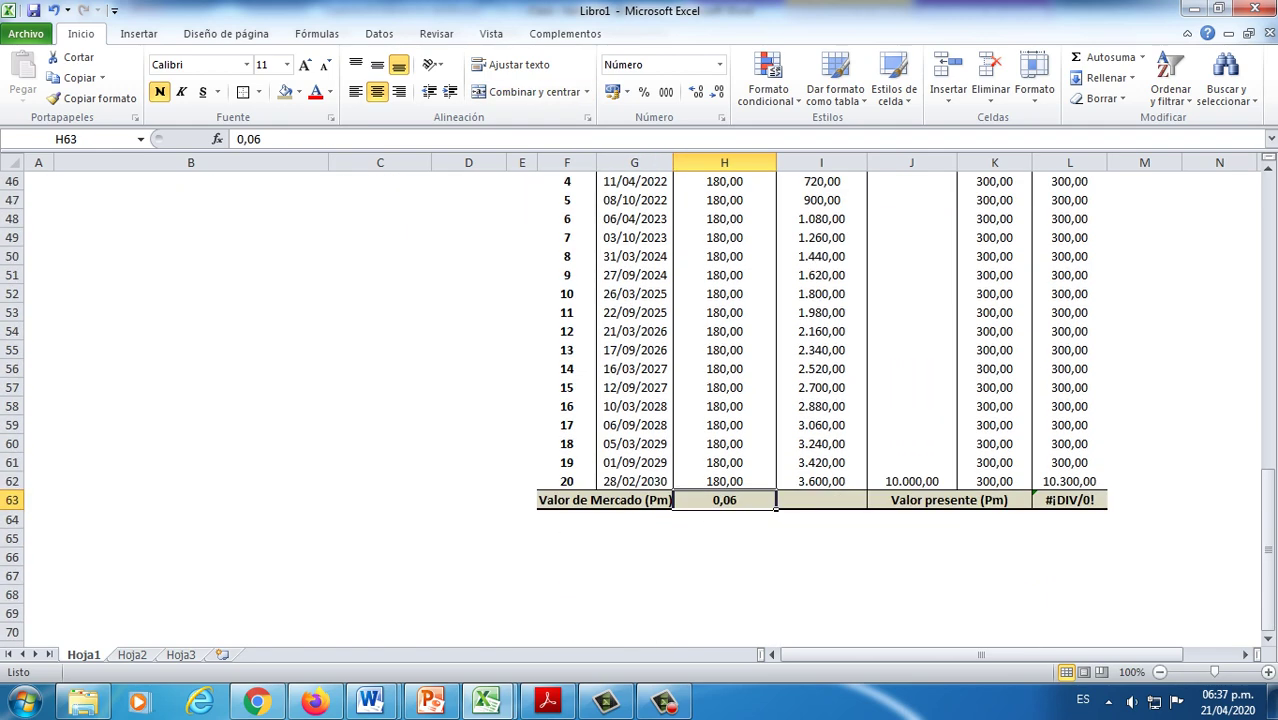
type("10380")
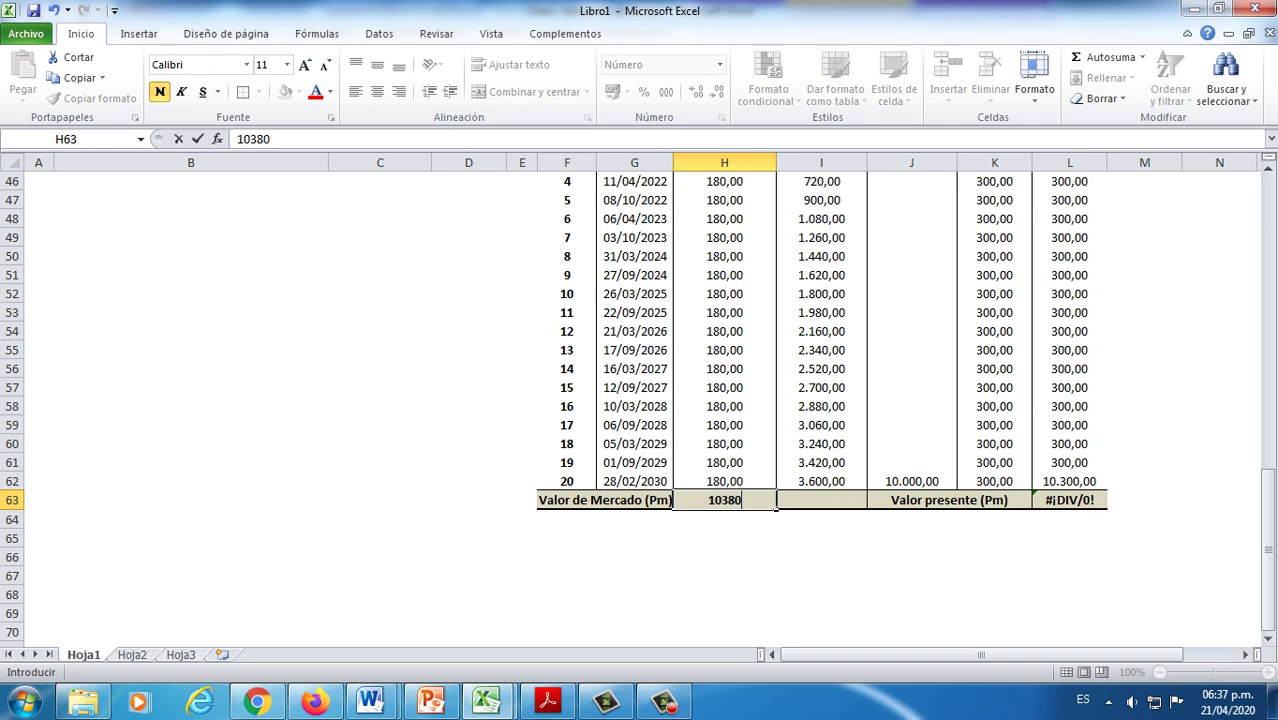
key("Return")
scroll(640, 400, "up", 8)
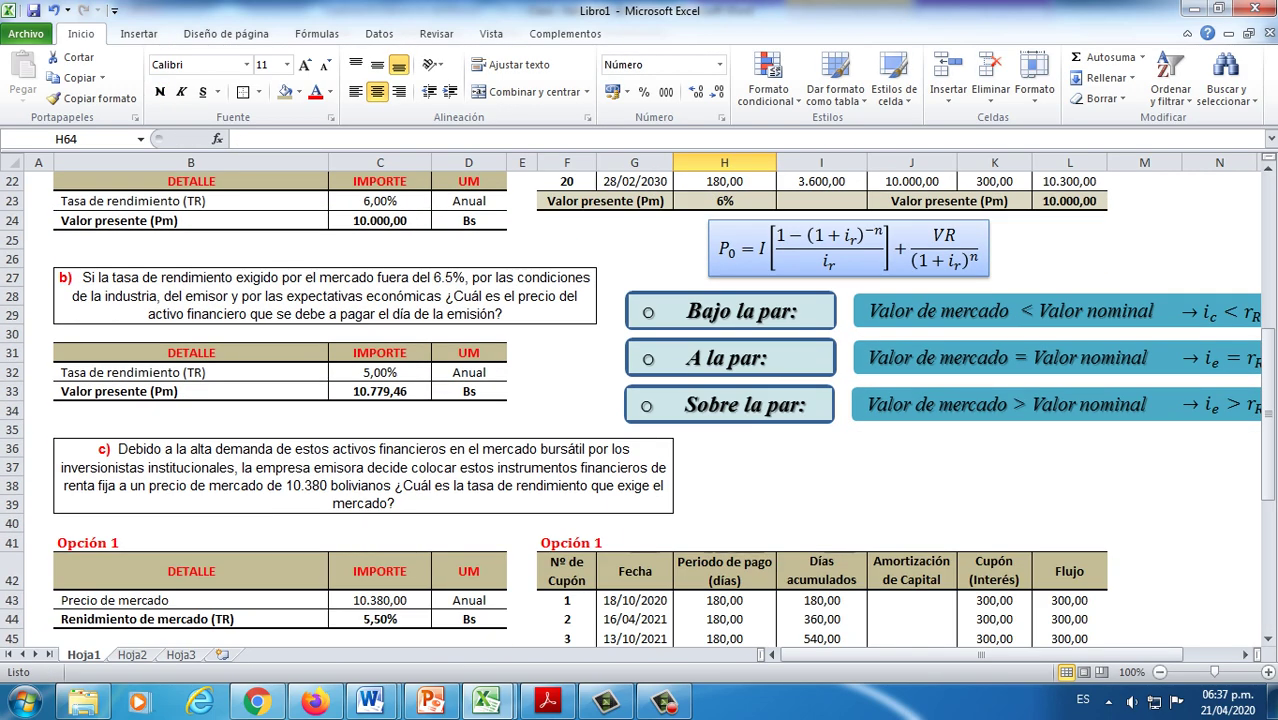
scroll(640, 400, "down", 8)
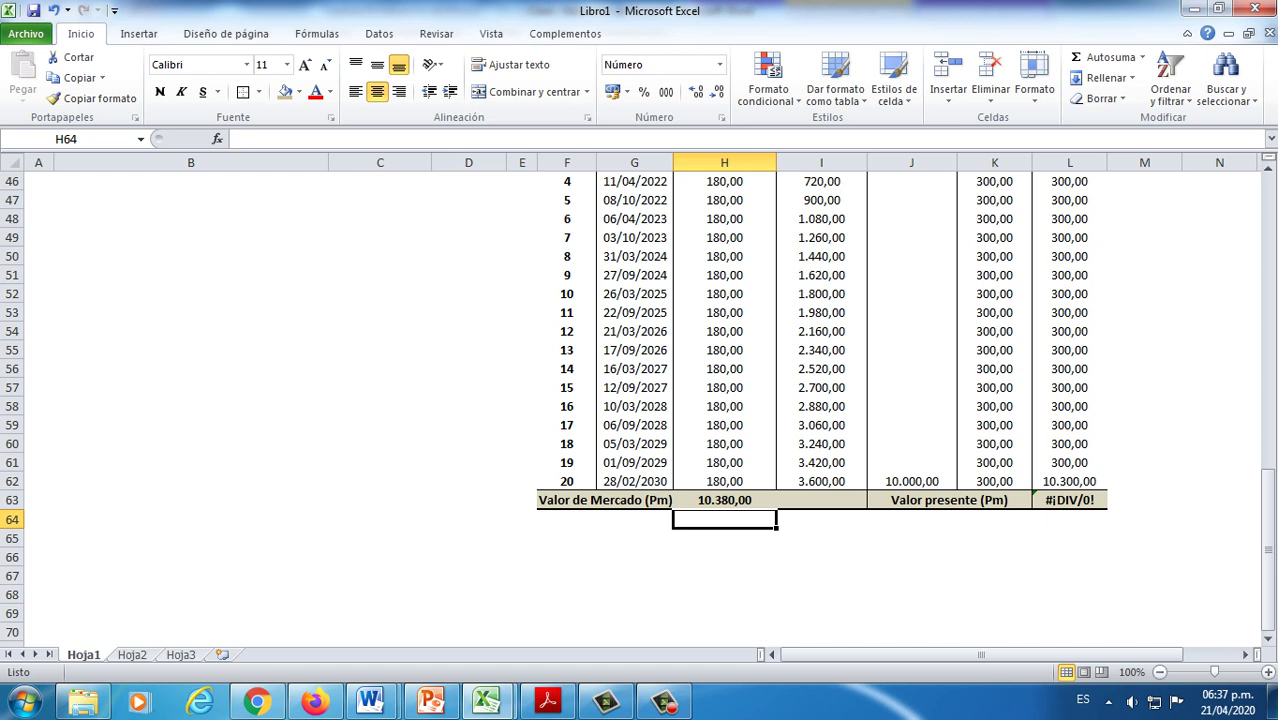
Step: Replace the label in J63 with "Tasa de renimiento (TR)"
left_click(1029, 504)
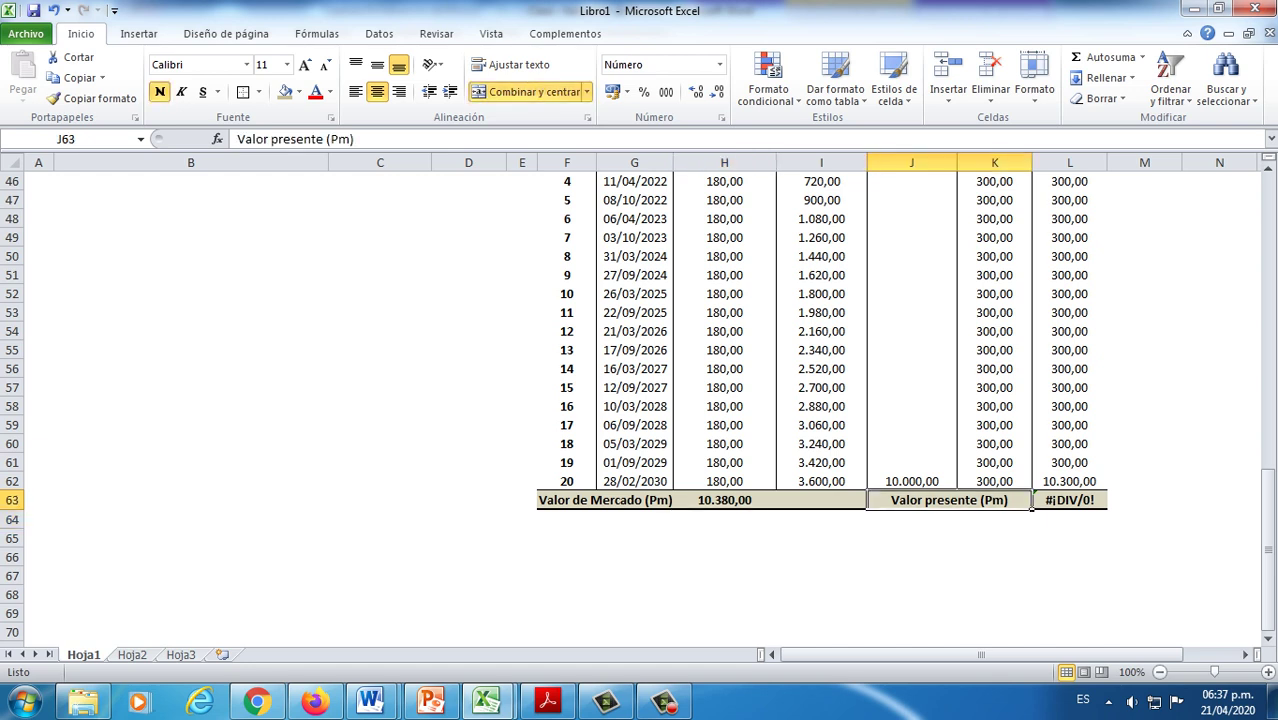
type("Tasa d")
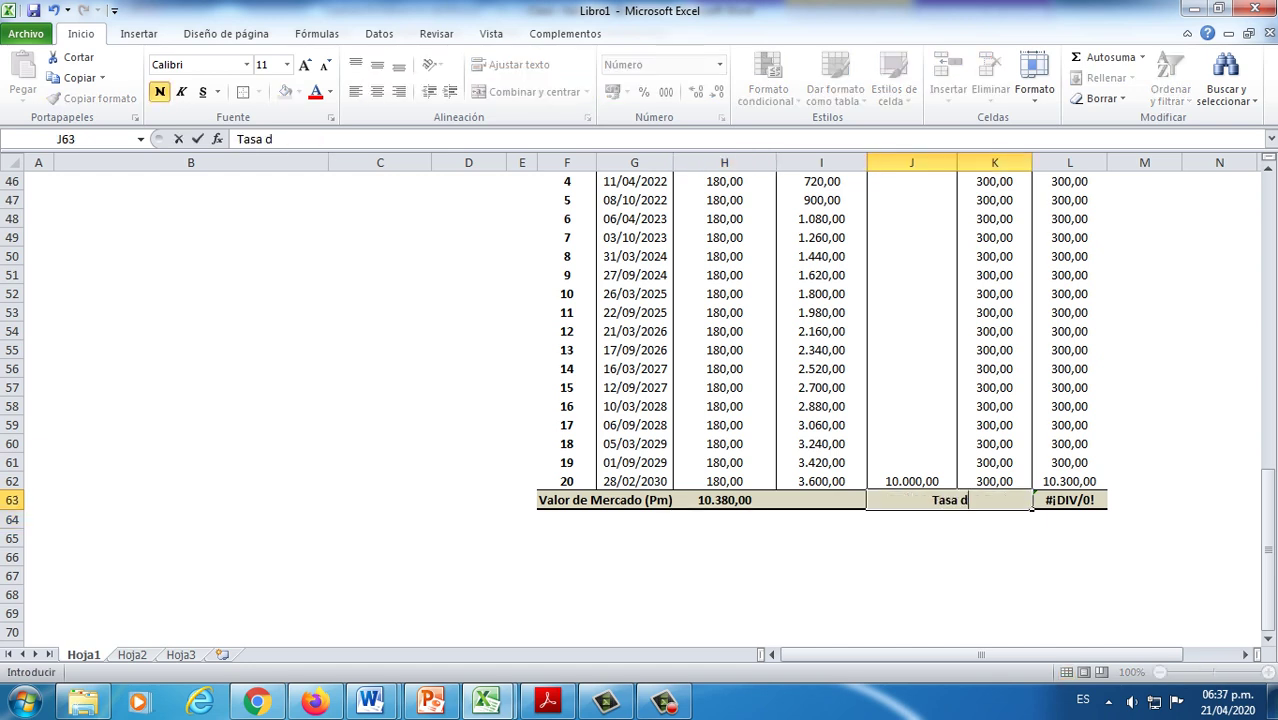
type("e renimiento")
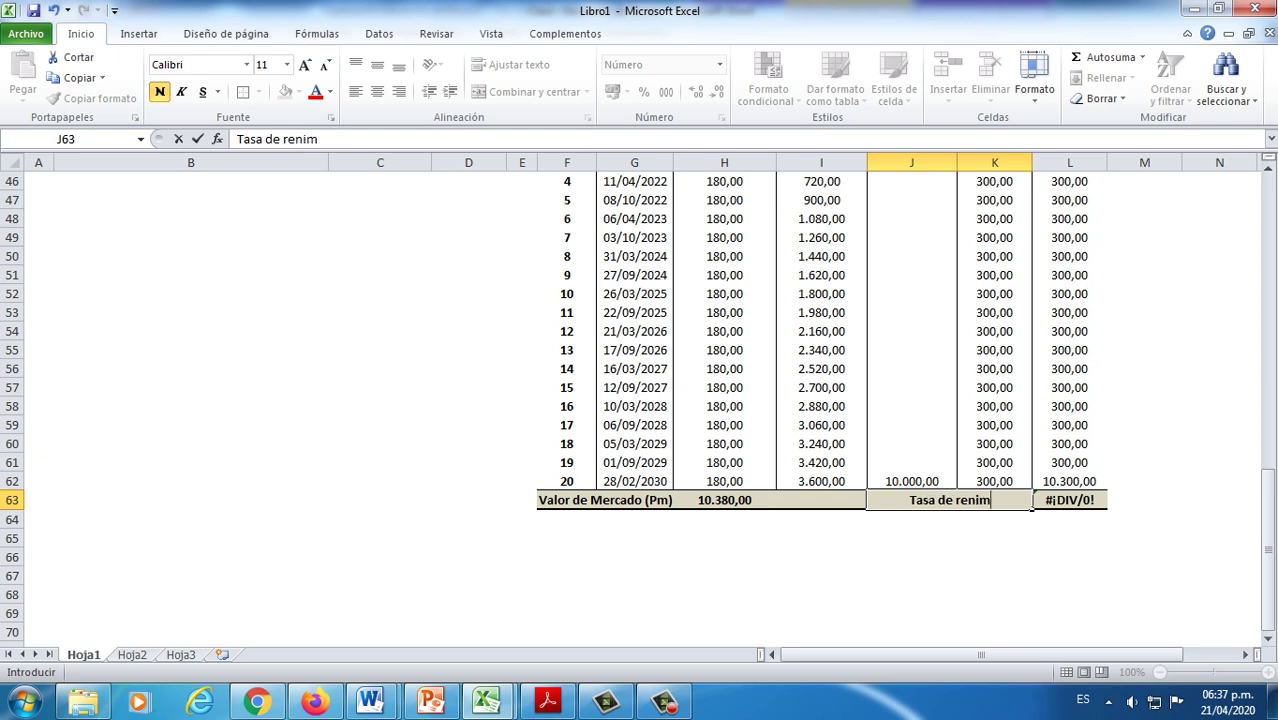
type("(TR)")
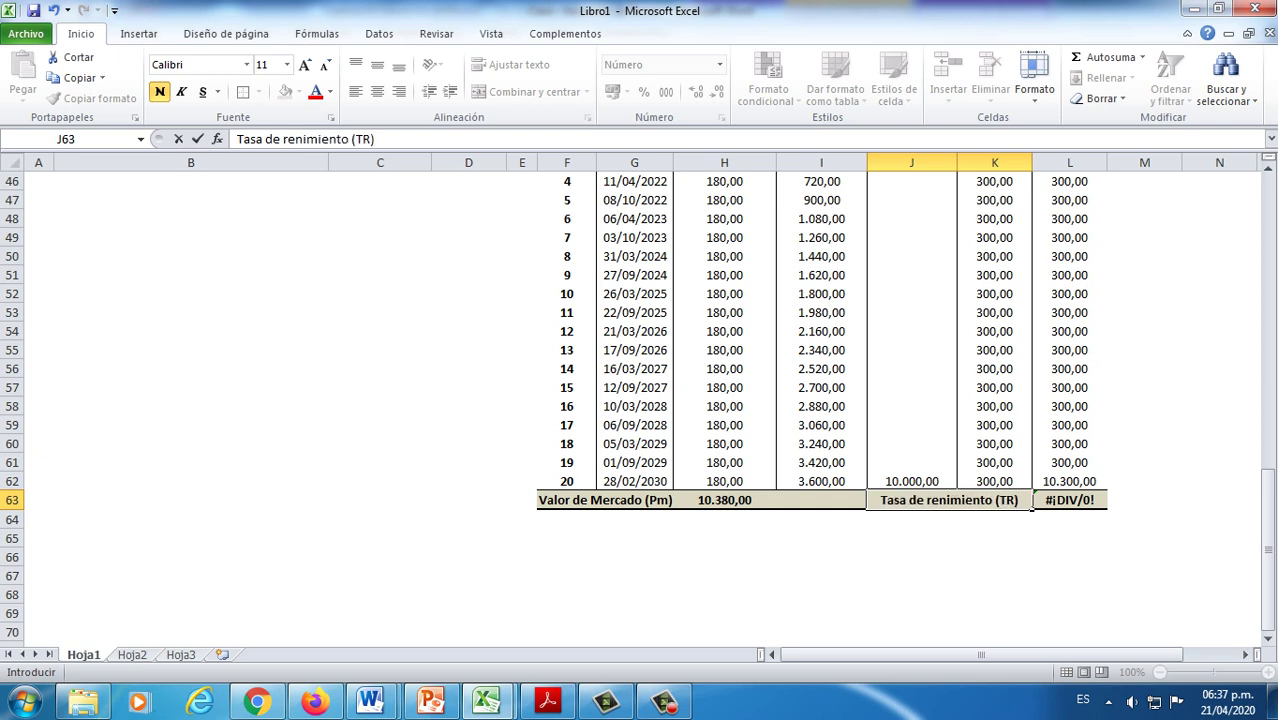
key("Return")
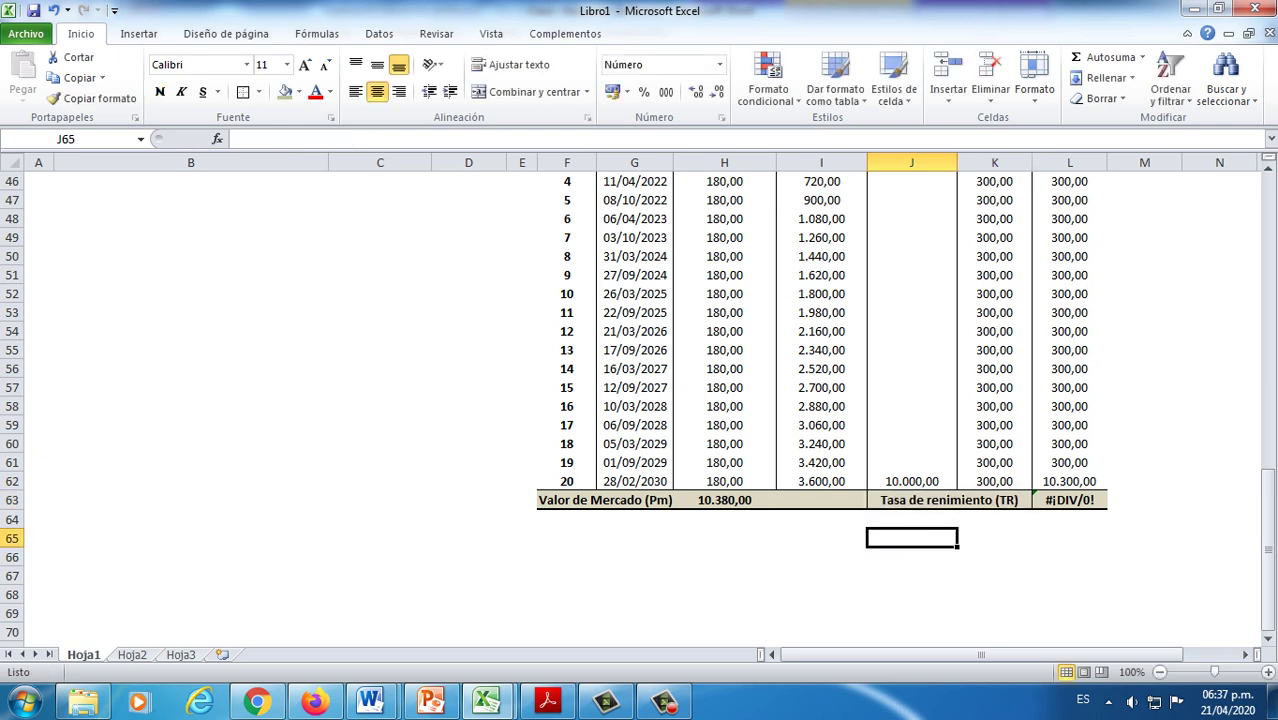
left_click(1069, 500)
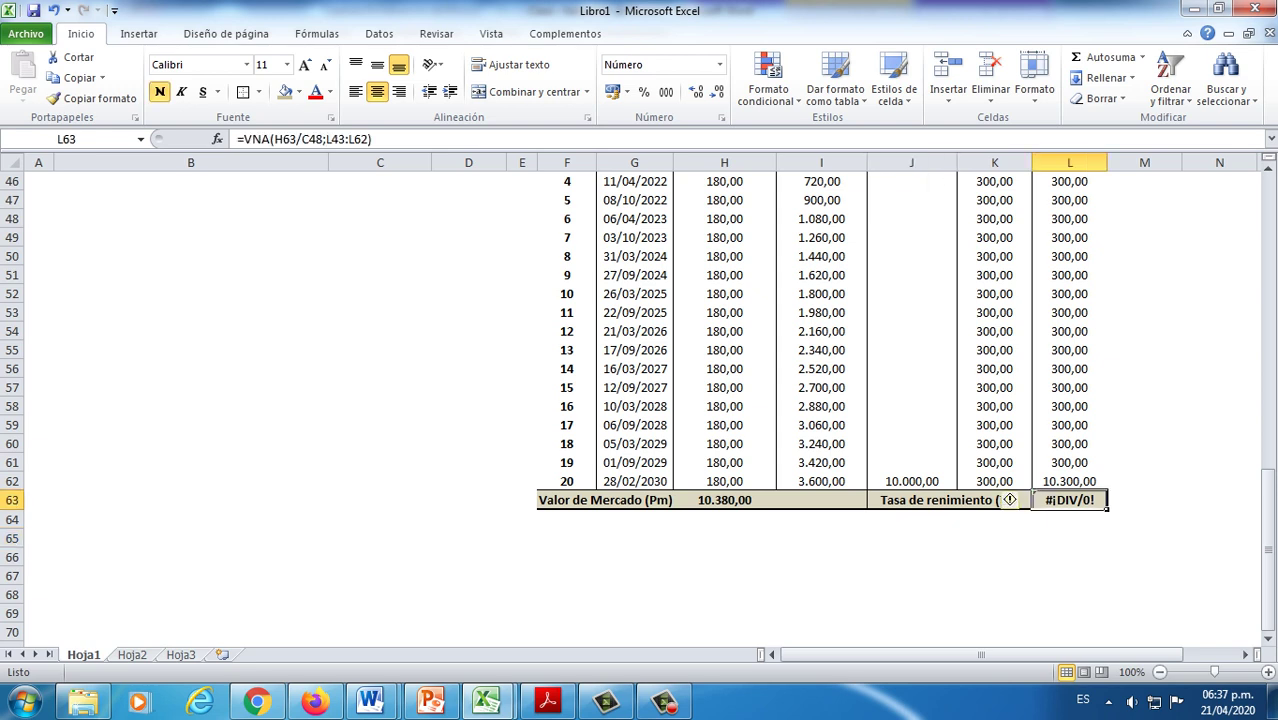
type("=")
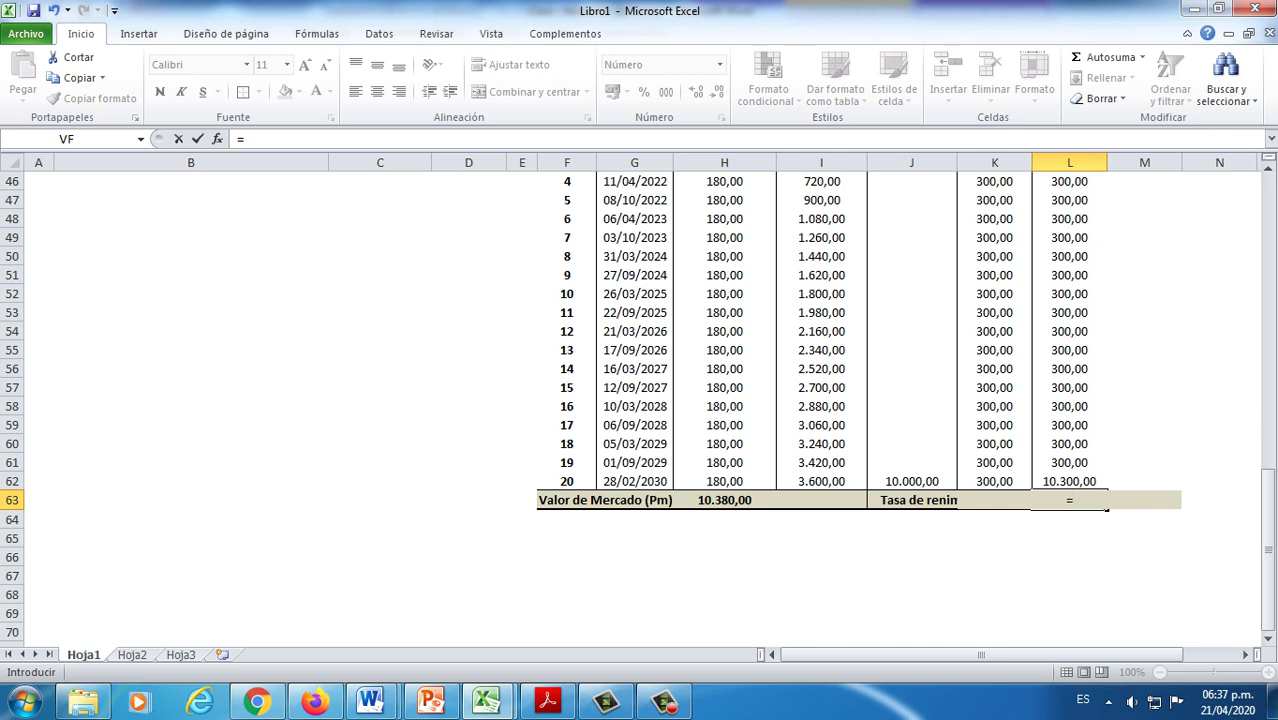
key("Escape")
Step: Move the copied schedule's range F43:L63 down one row, leaving row 43 empty beneath the headers
scroll(640, 400, "up", 4)
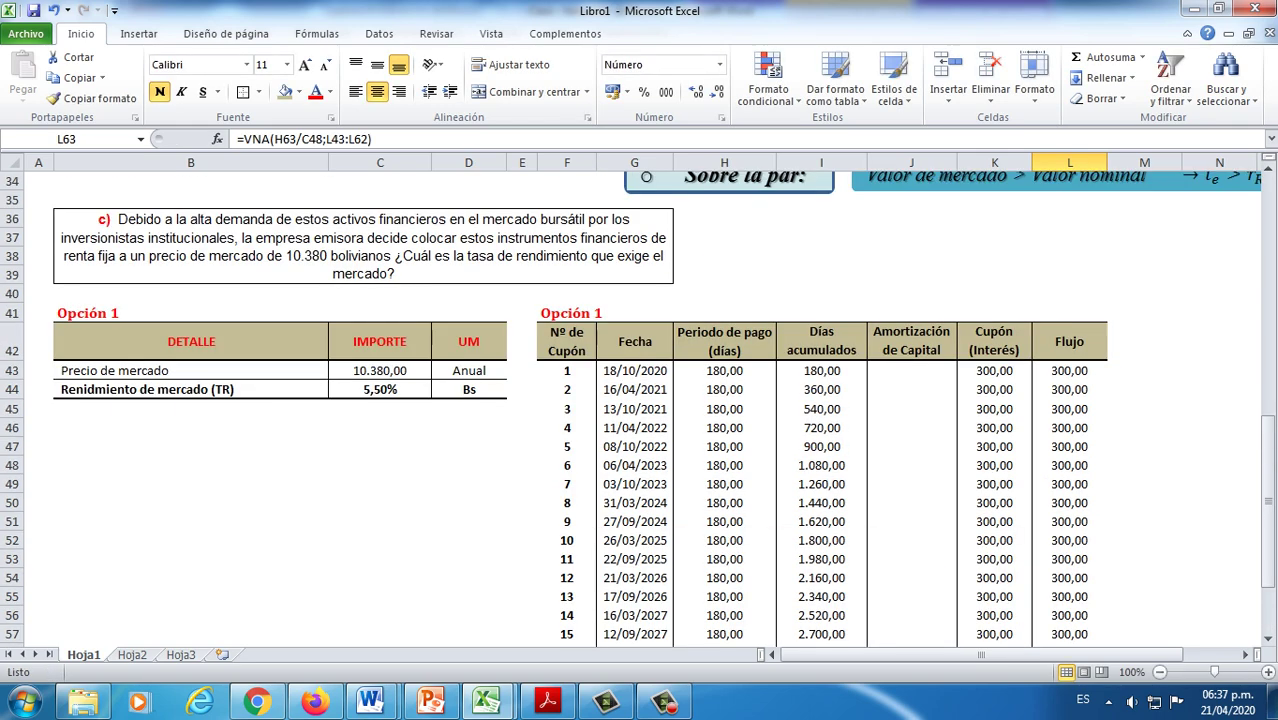
left_click_drag(566, 370, 1069, 572)
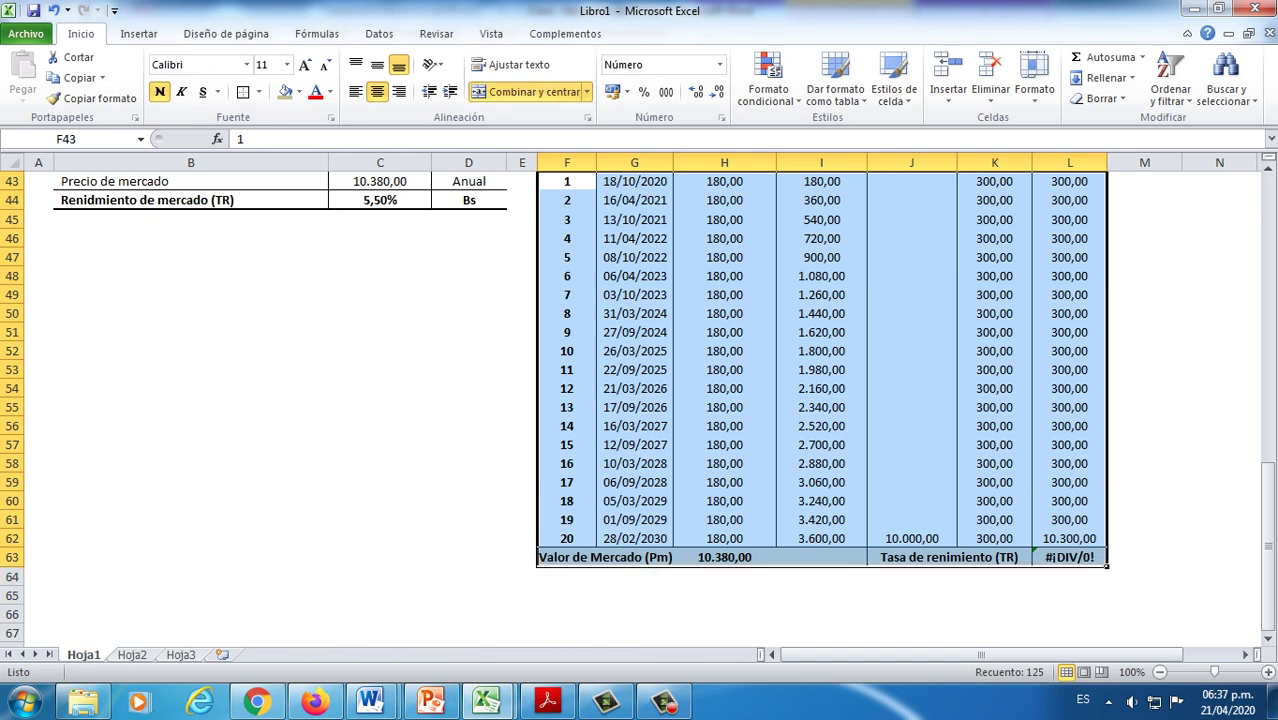
scroll(640, 400, "up", 3)
left_click_drag(940, 361, 935, 345)
left_click(596, 397)
left_click(1144, 465)
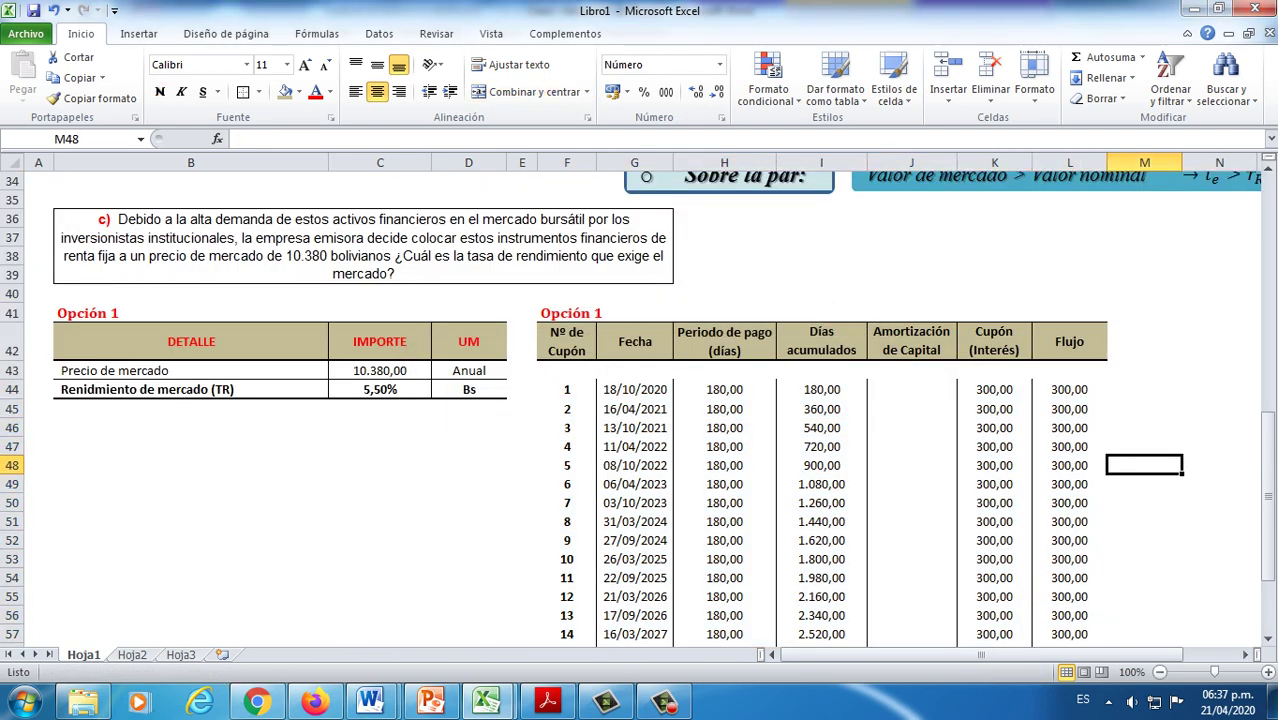
Step: Enter coupon number 0 in F43 and link G43 to the issue date with =C3
left_click(567, 370)
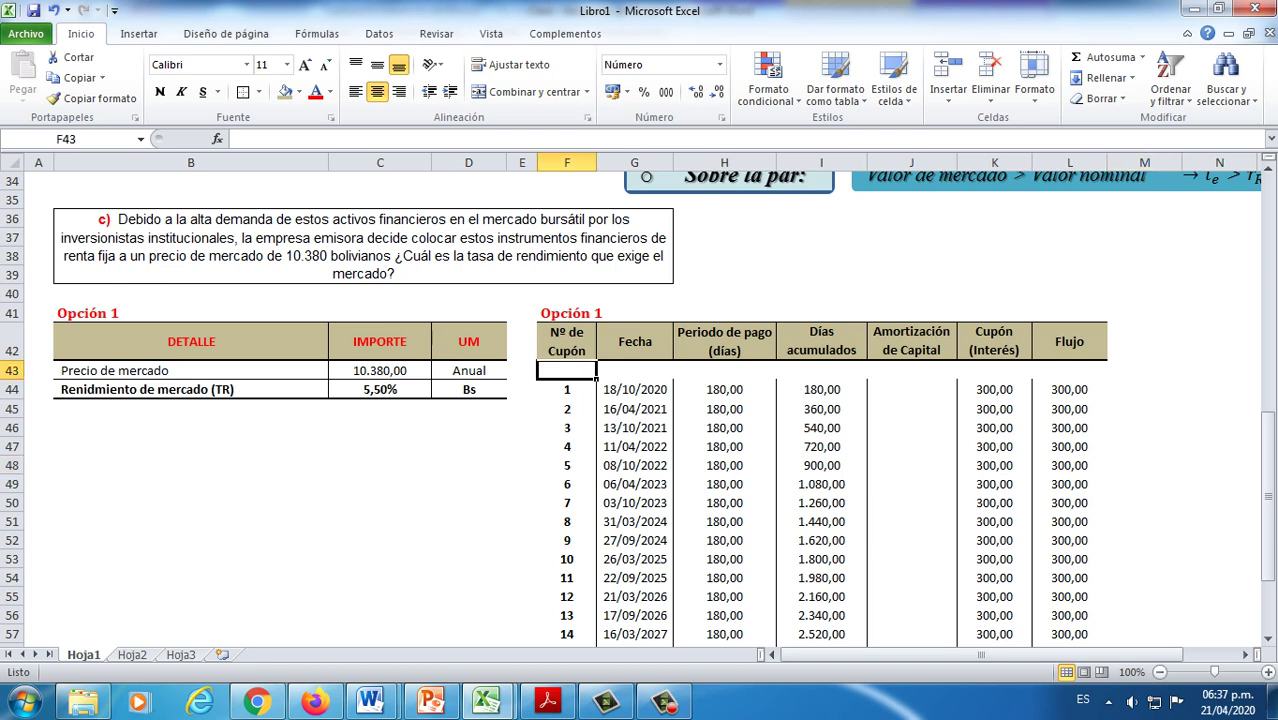
type("0")
key("Tab")
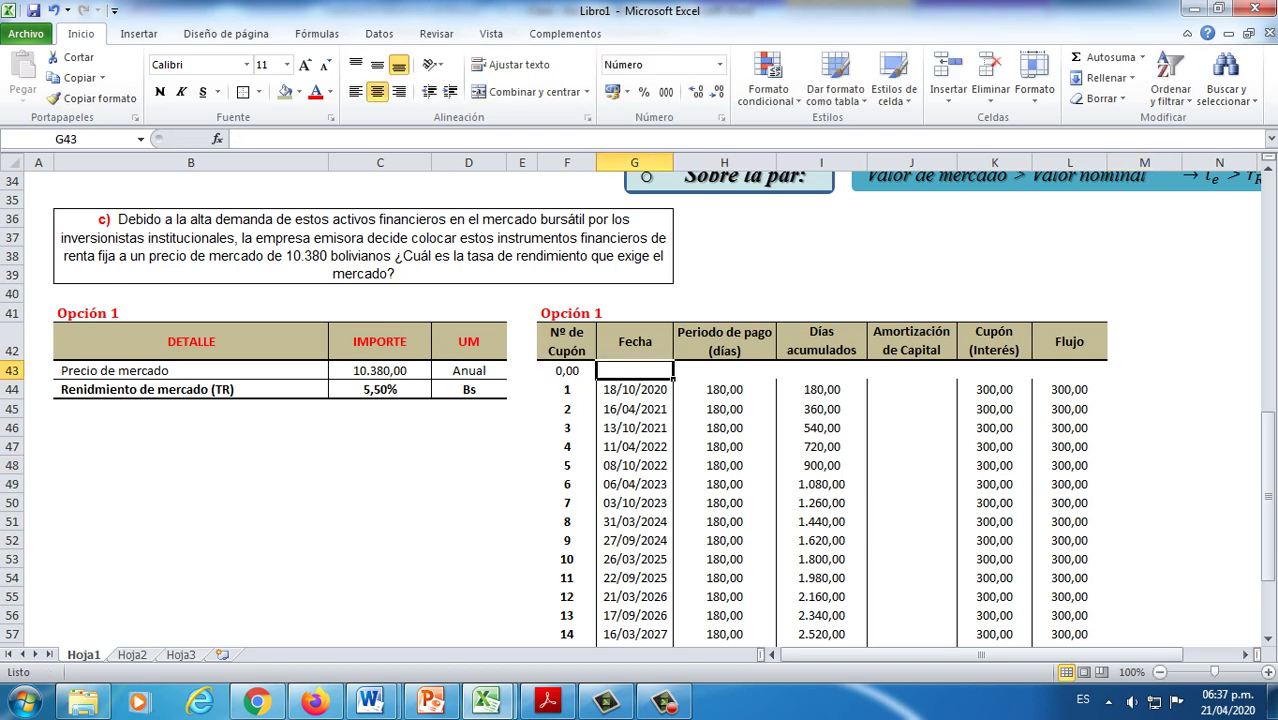
type("=")
scroll(640, 400, "up", 11)
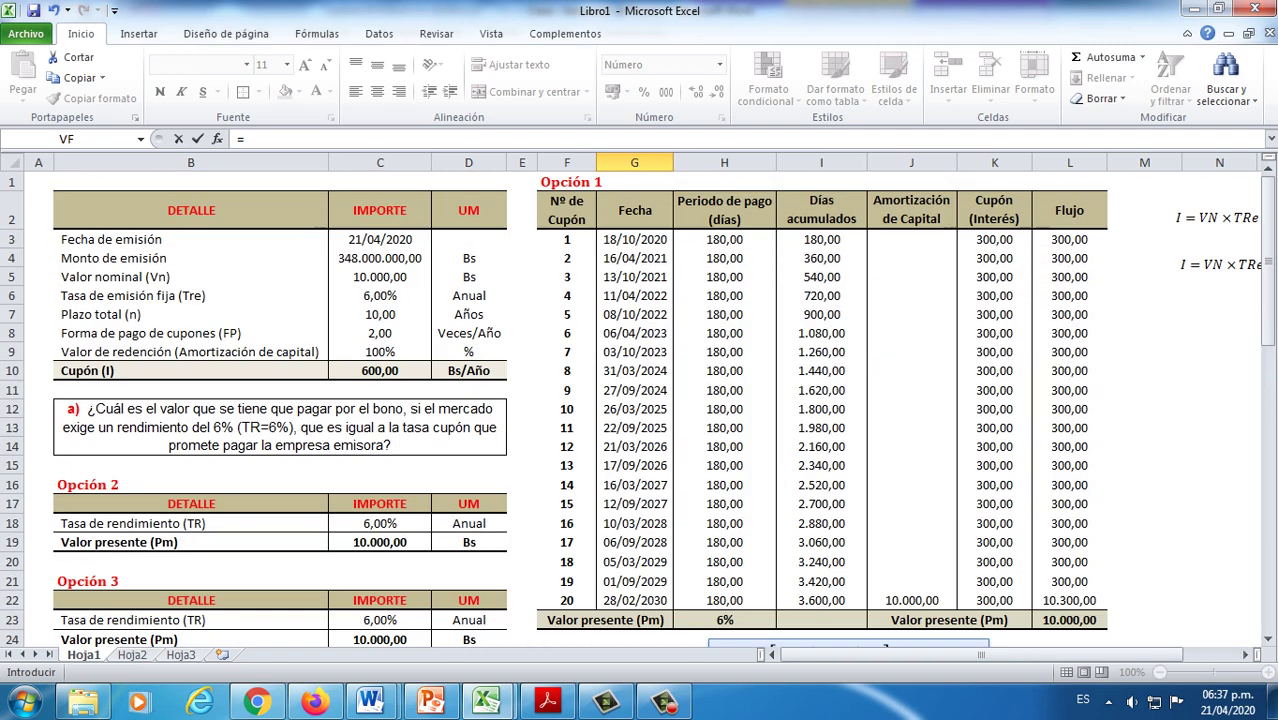
left_click(380, 239)
scroll(640, 400, "down", 11)
key("Return")
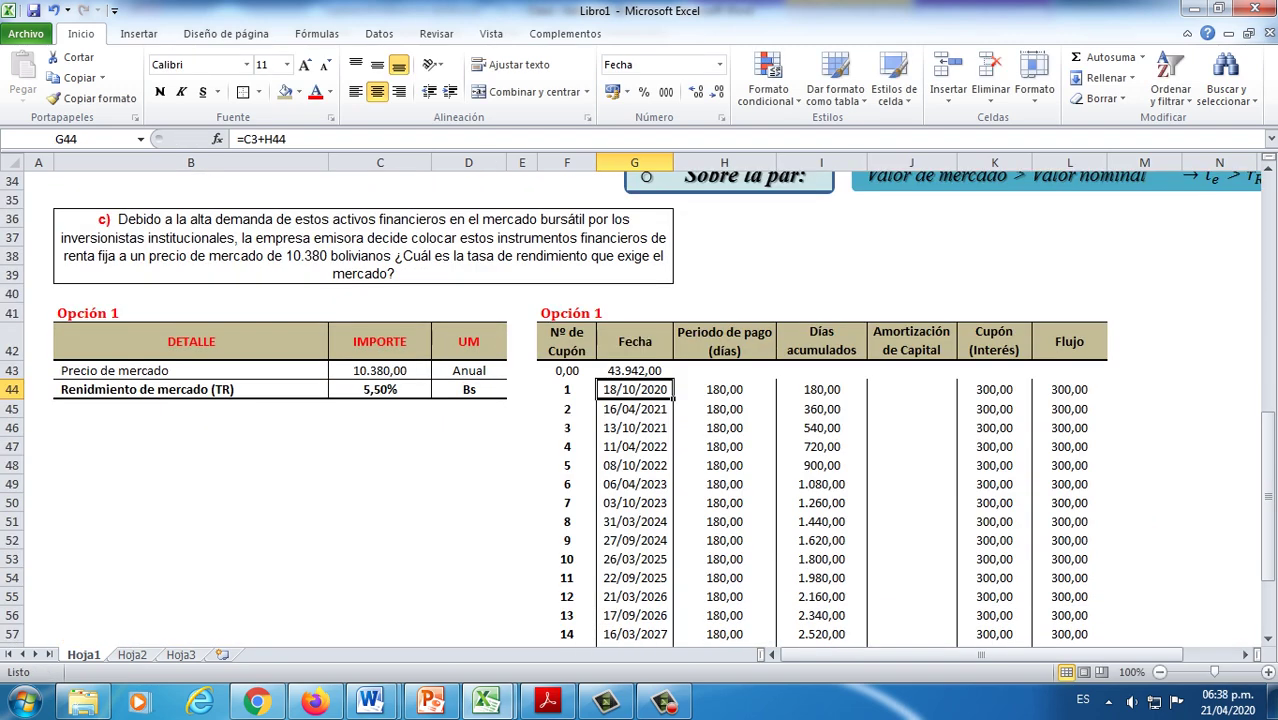
Step: Copy the cell formatting of F44 onto F43, H44 onto H43, and I44 across I43:L43
right_click(570, 392)
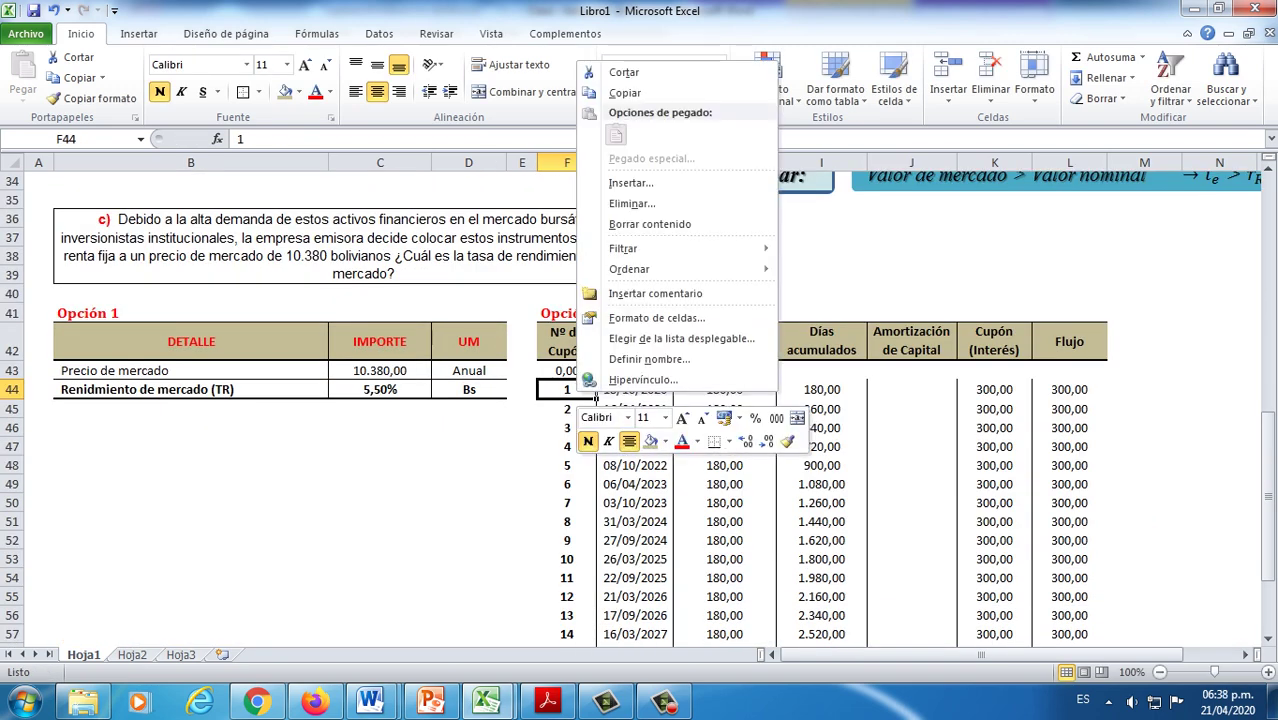
left_click(788, 441)
left_click(567, 370)
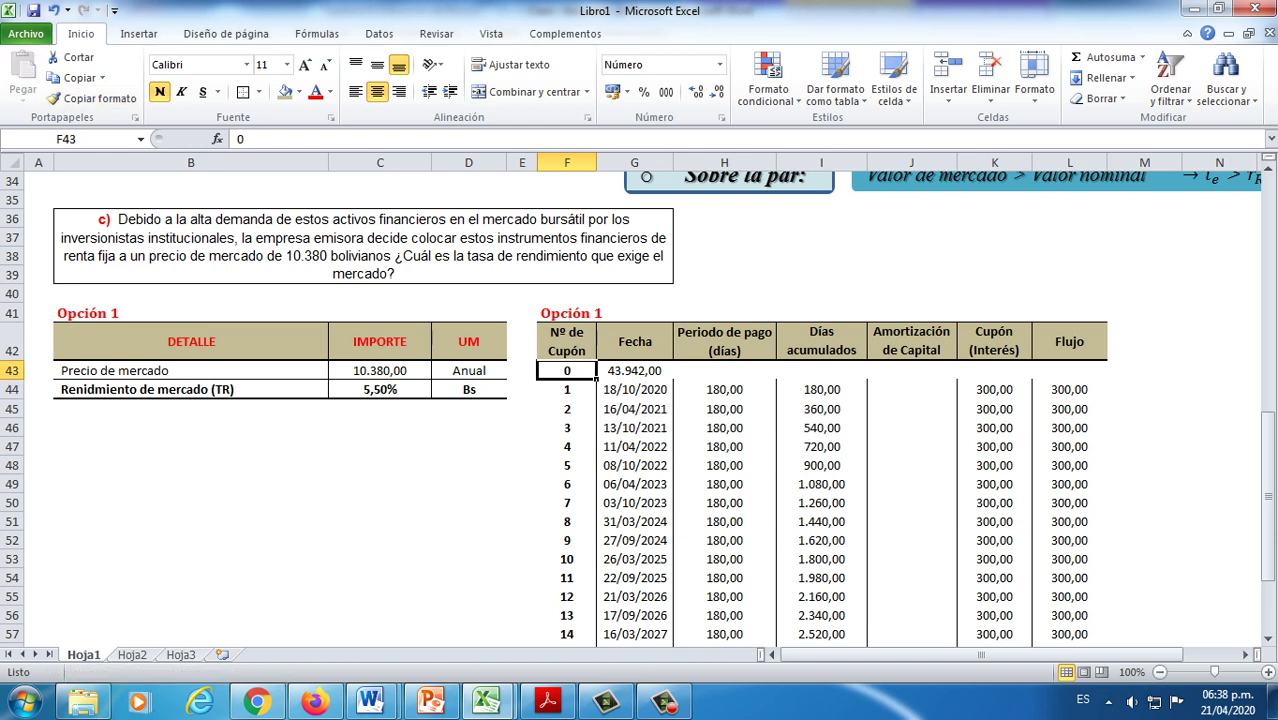
right_click(724, 389)
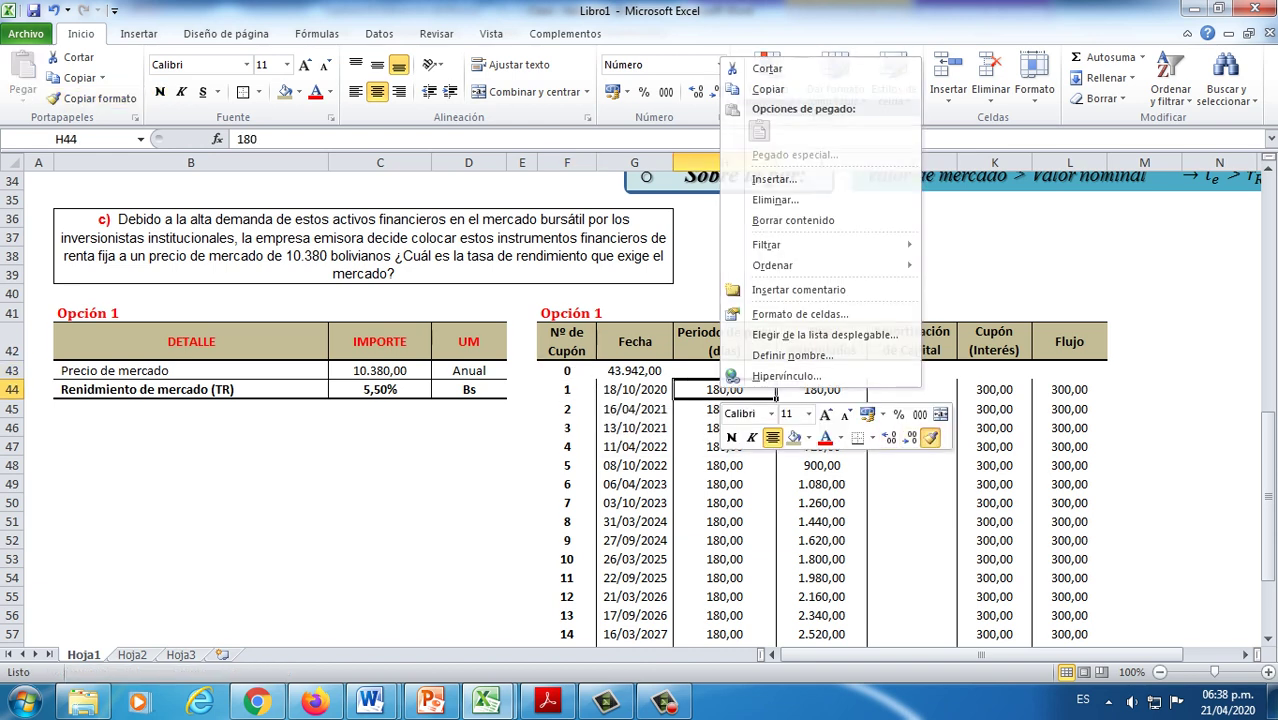
left_click(788, 441)
left_click(724, 370)
right_click(822, 392)
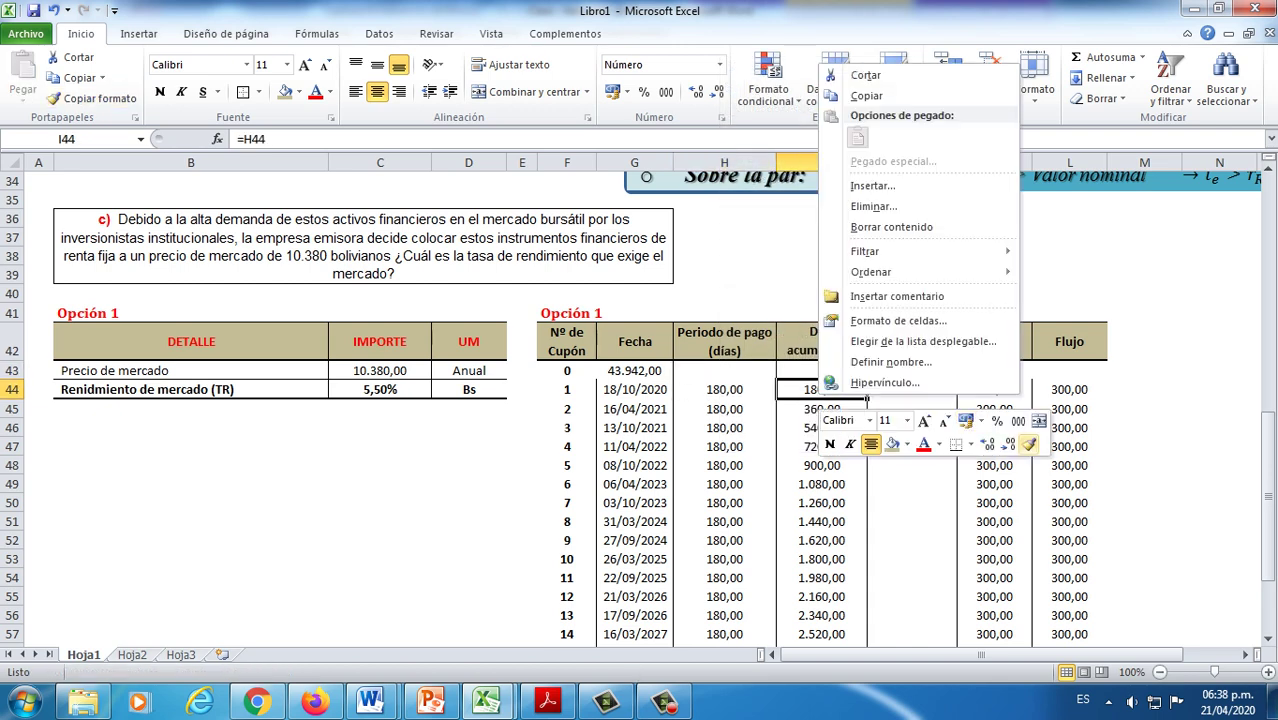
left_click(1027, 443)
left_click_drag(821, 370, 1069, 370)
left_click(1144, 465)
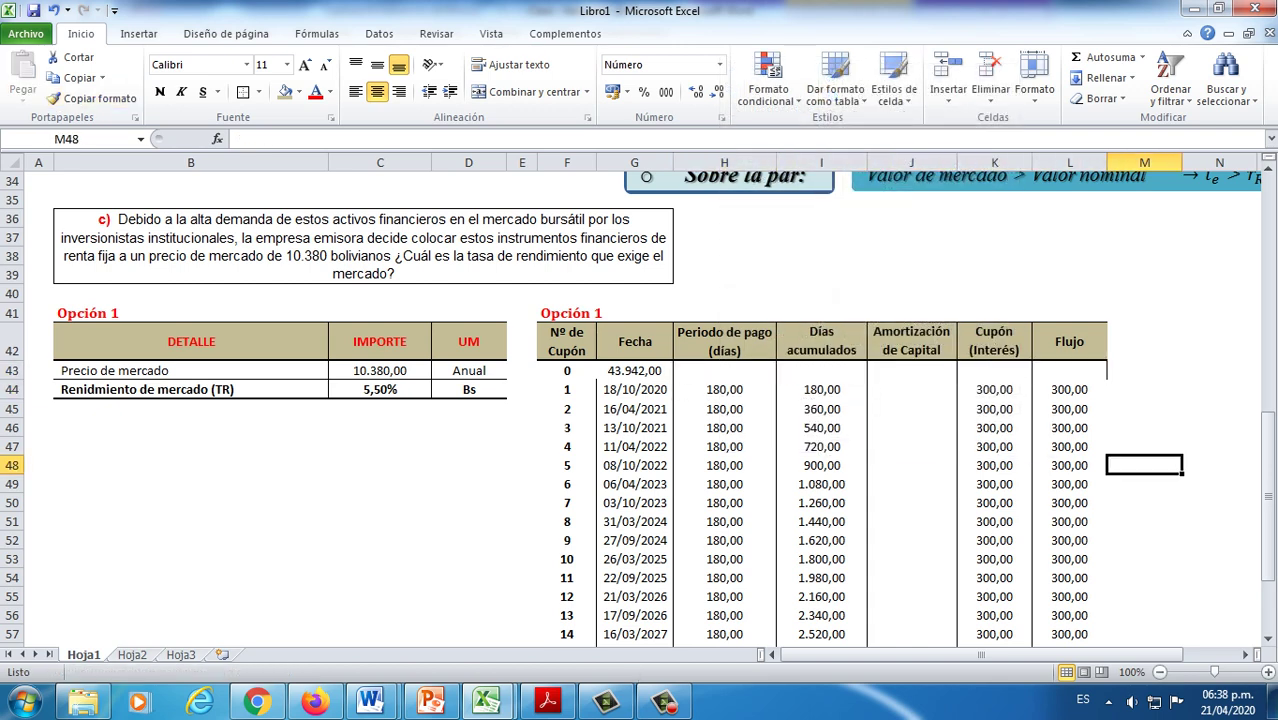
Step: Copy the date formatting of G44 onto the issue date in G43
scroll(648, 400, "down", 1)
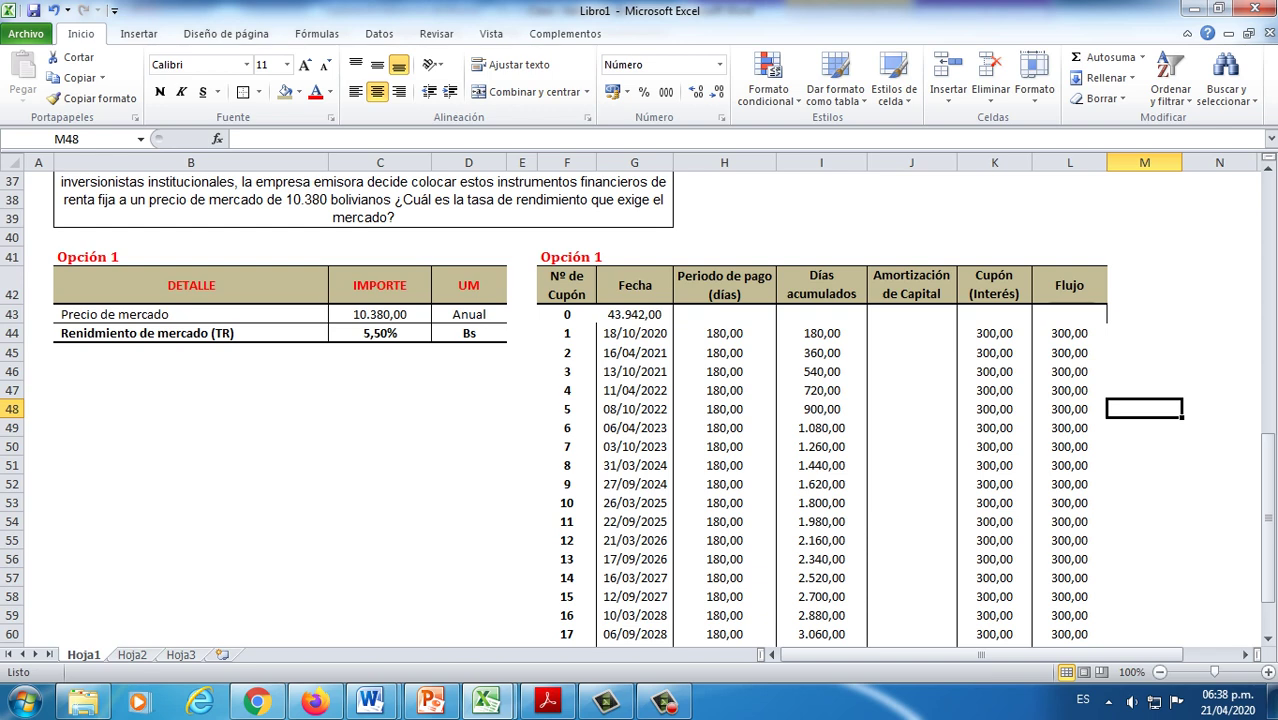
right_click(648, 333)
left_click(860, 304)
left_click(634, 314)
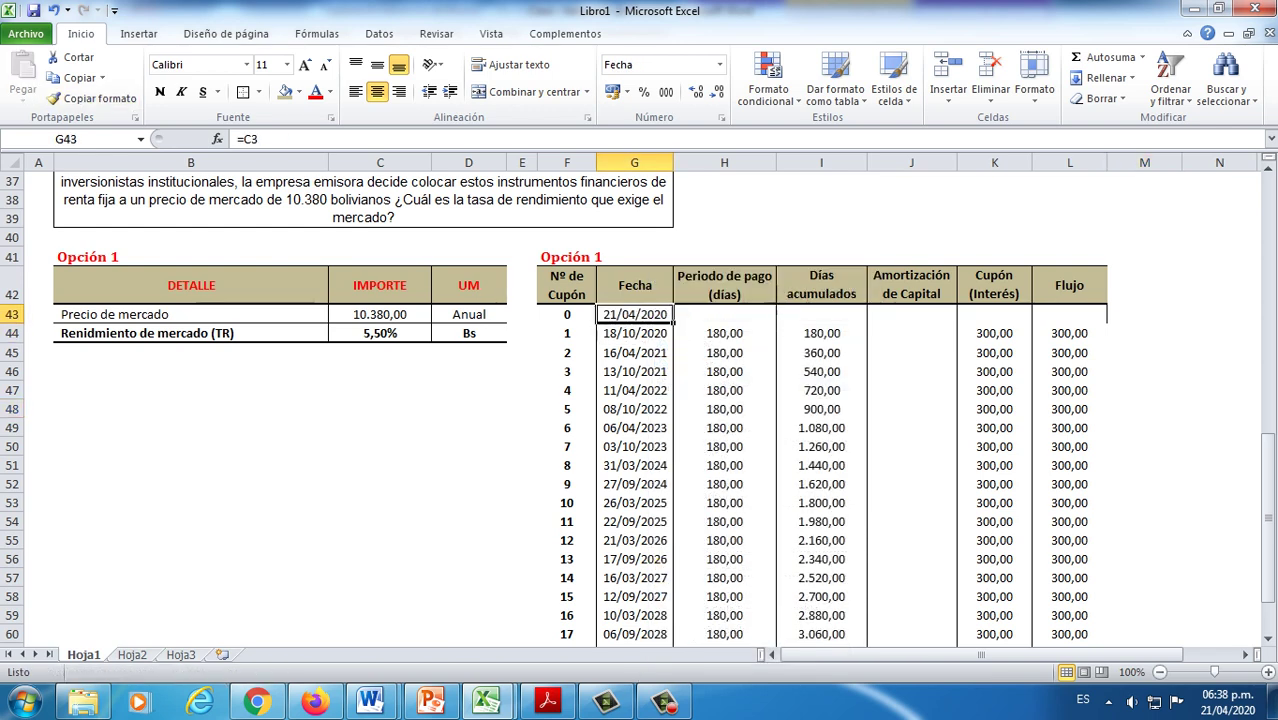
left_click(634, 371)
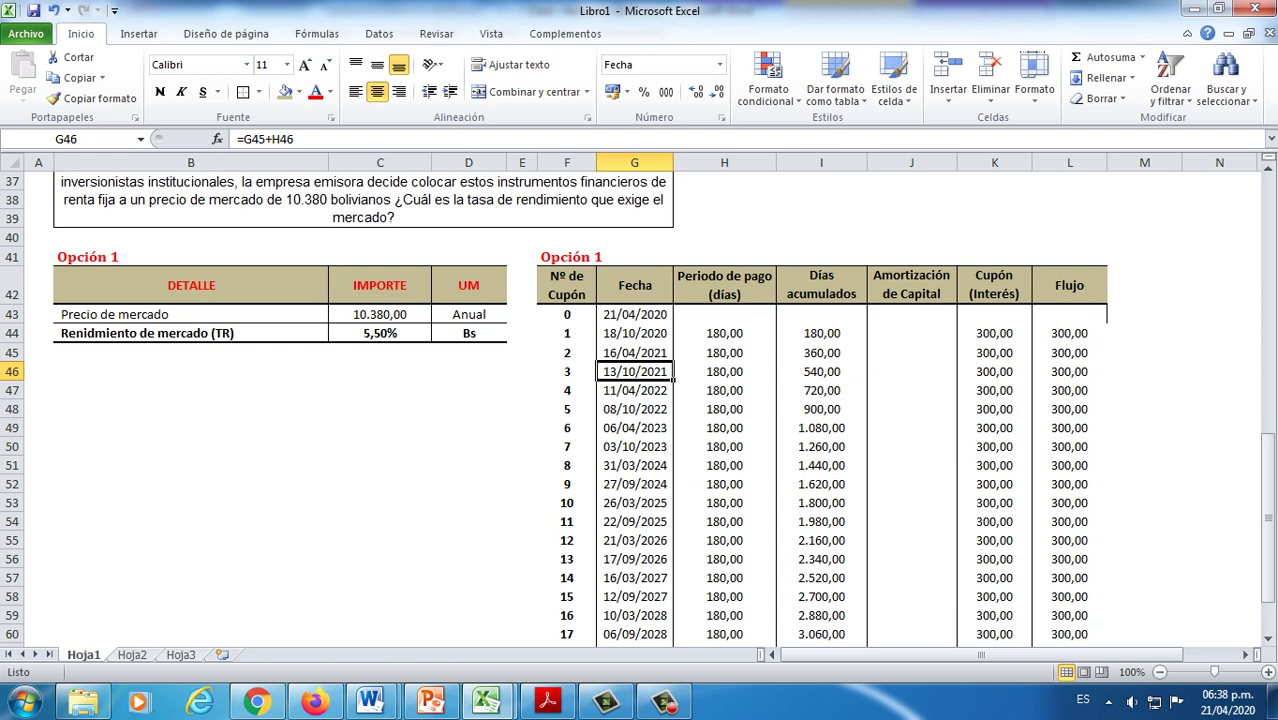
left_click(1069, 314)
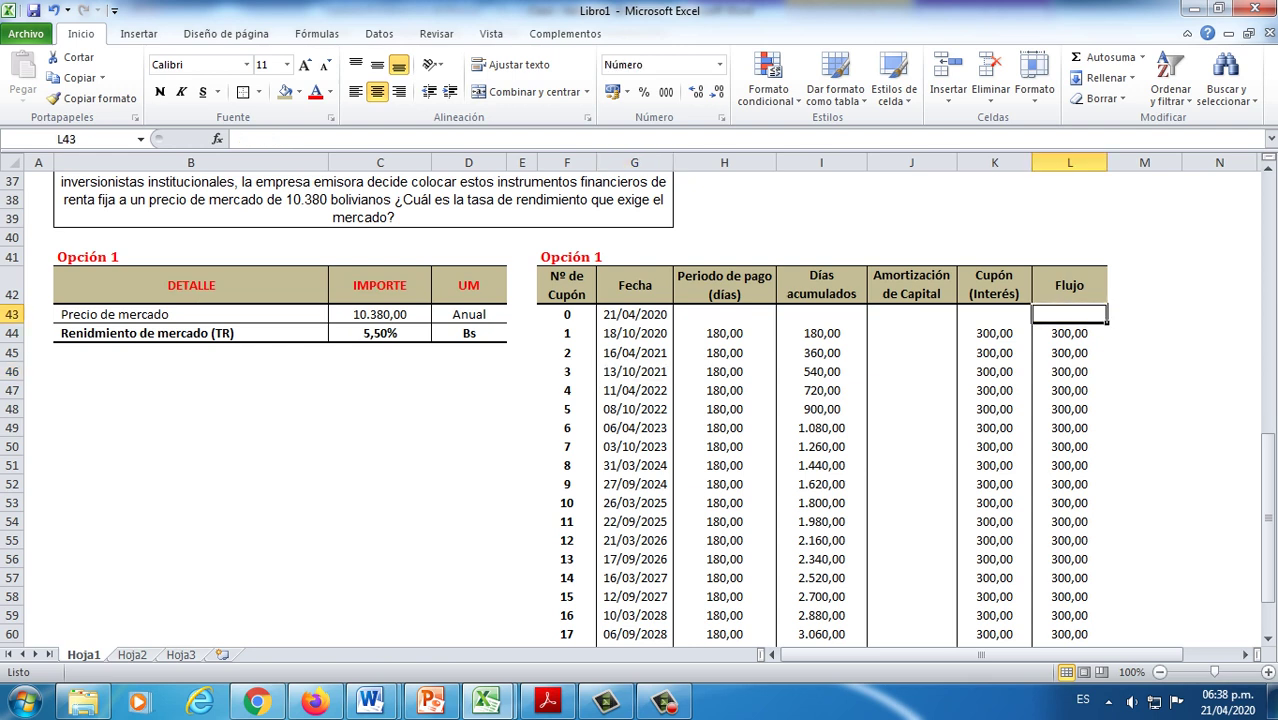
type("=")
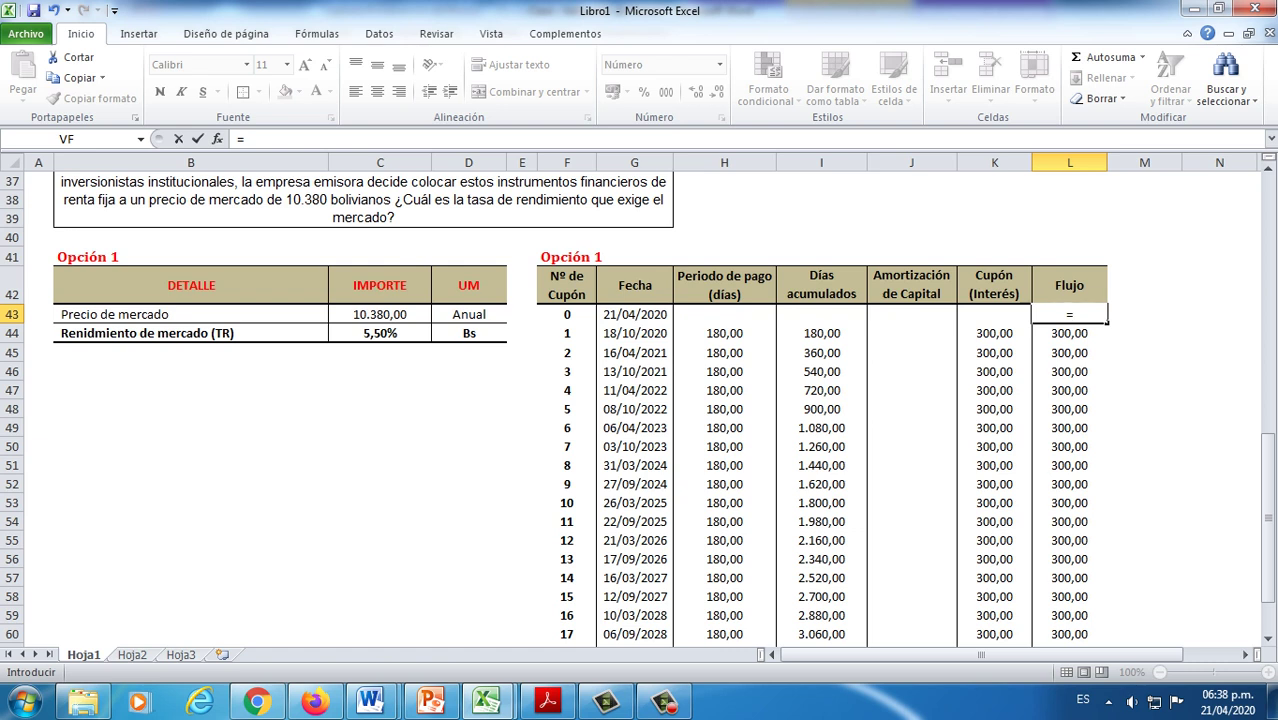
scroll(640, 400, "up", 12)
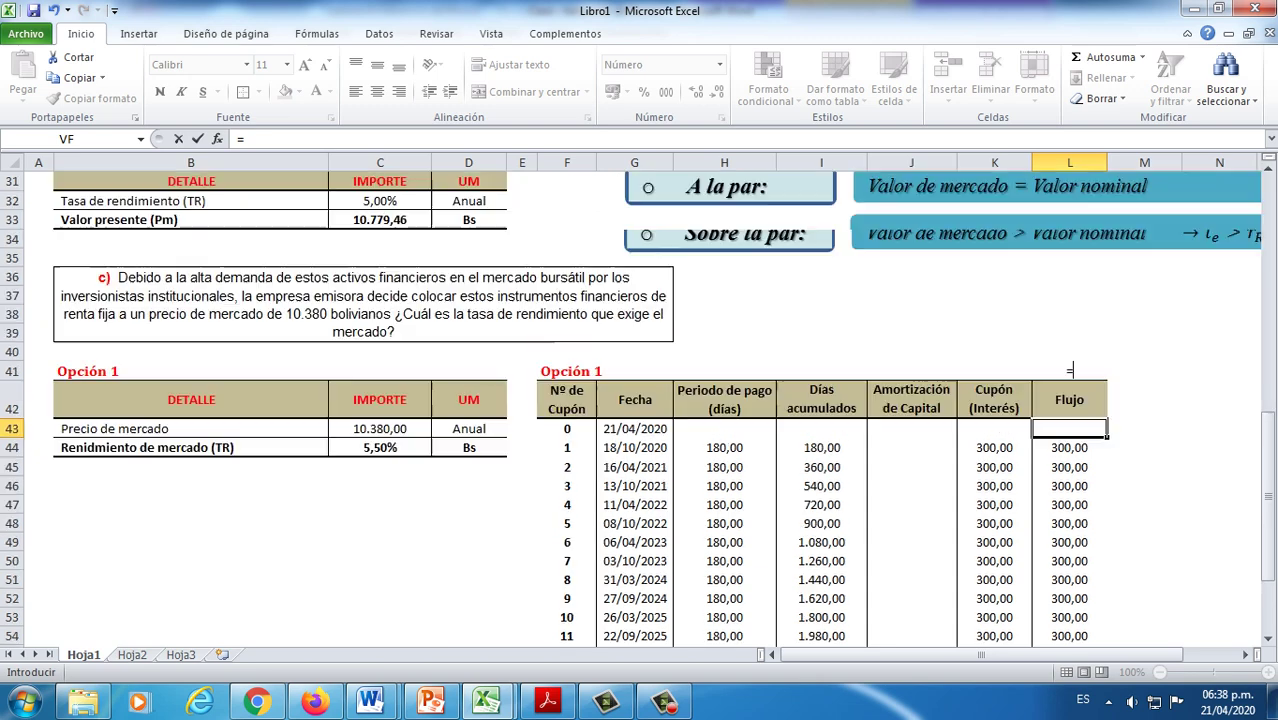
scroll(640, 400, "down", 5)
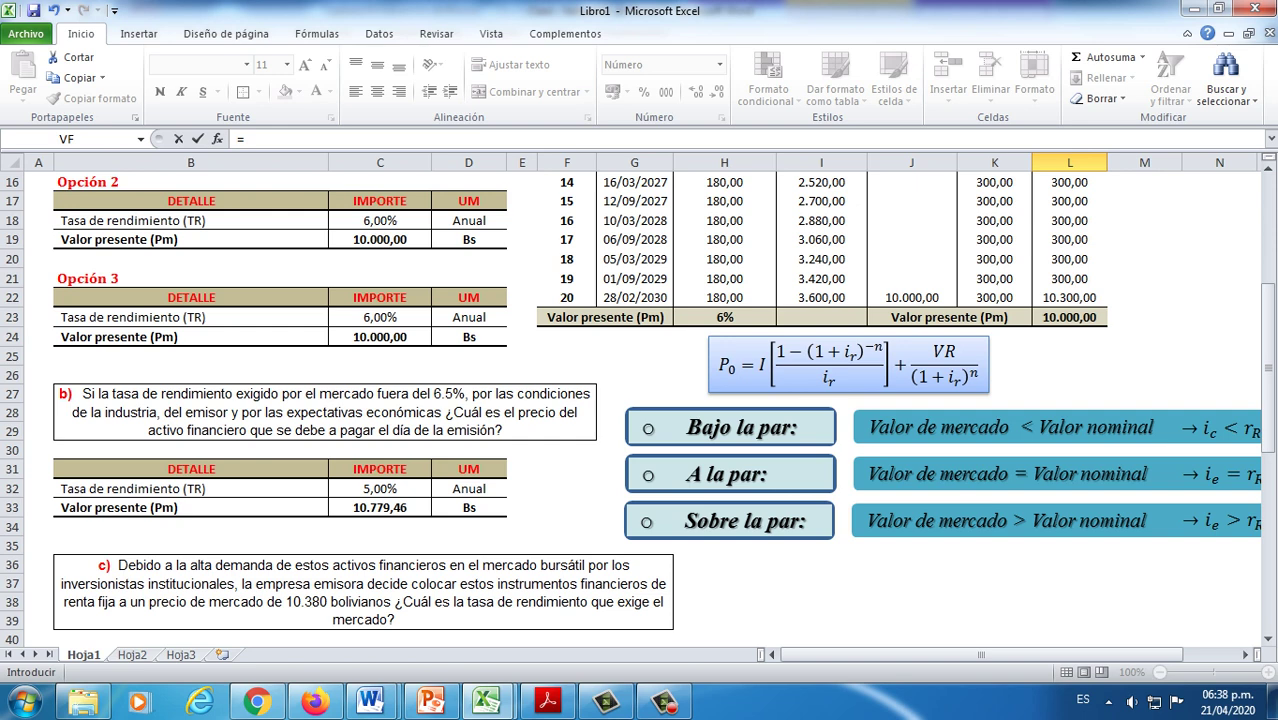
left_click(690, 374)
key("Escape")
Step: Copy the bond price equation box from below the first schedule and place the copy under question c's Opción 1 price and yield table
left_click(848, 287)
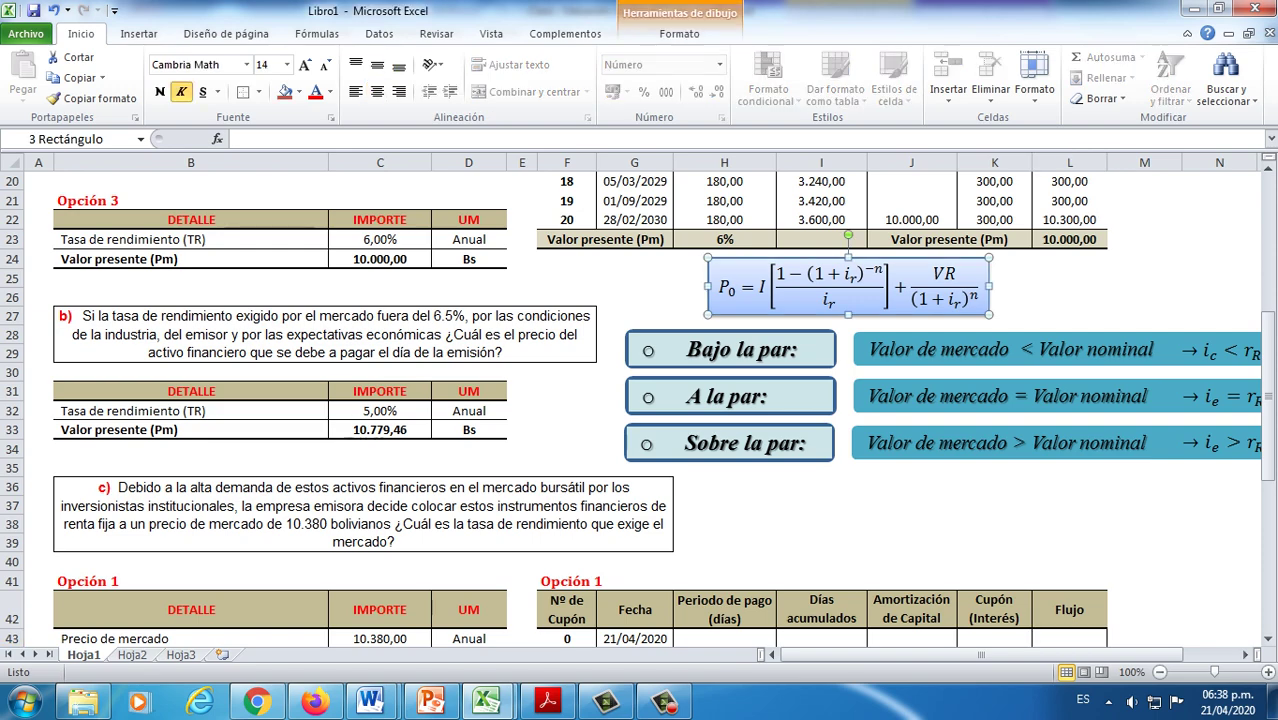
scroll(640, 400, "down", 9)
scroll(640, 400, "up", 2)
left_click(190, 371)
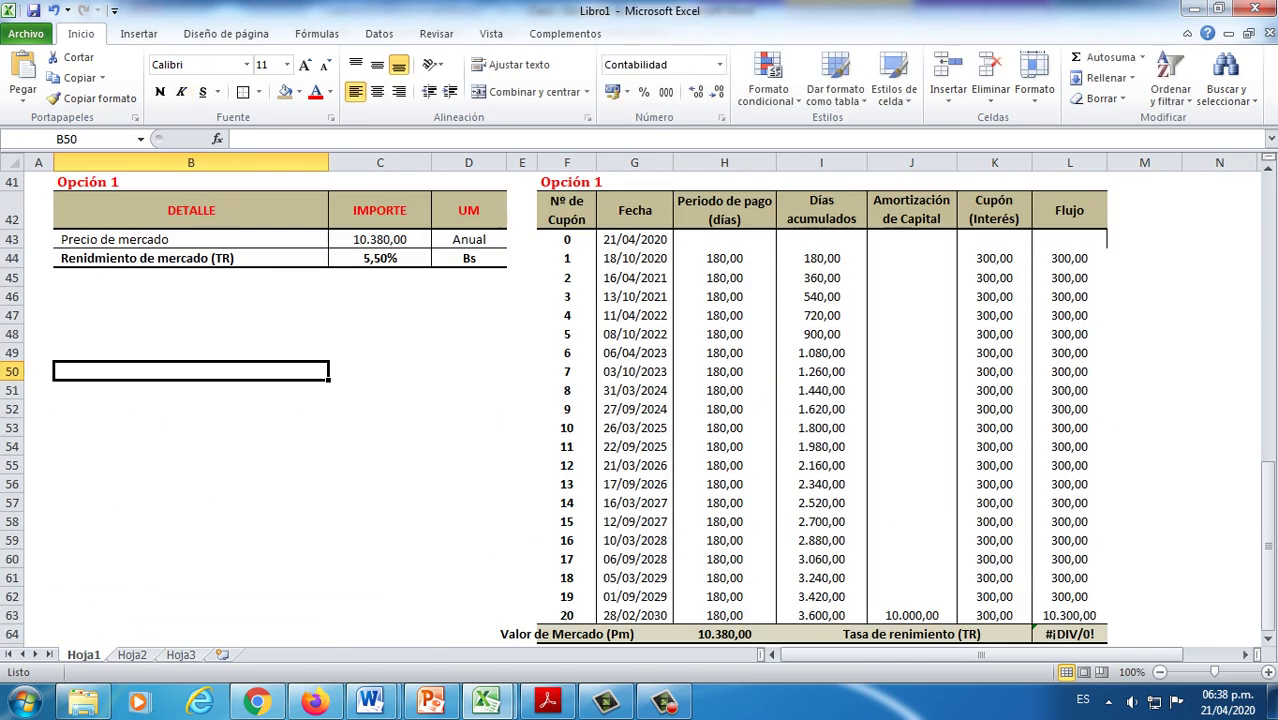
key("ctrl+v")
left_click_drag(193, 389, 292, 329)
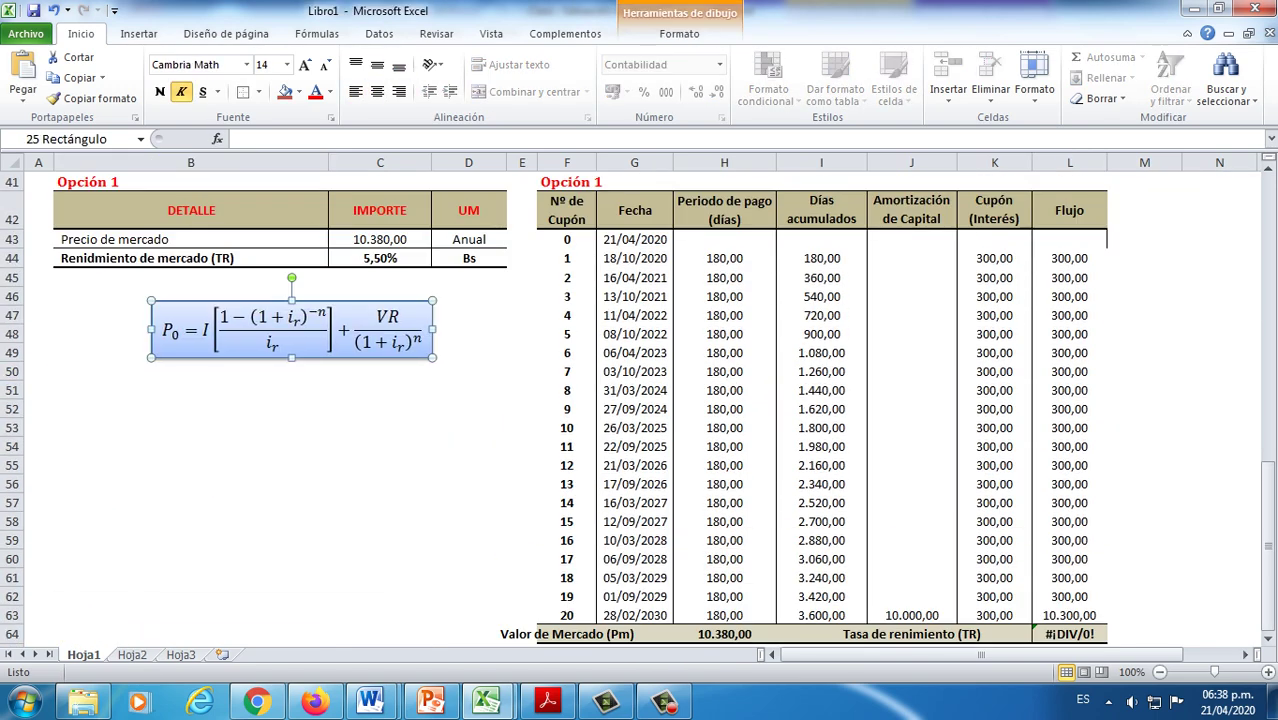
Step: In the copied equation, paste a copy of P₀ directly after the equals sign and set its font size to 14
double_click(172, 330)
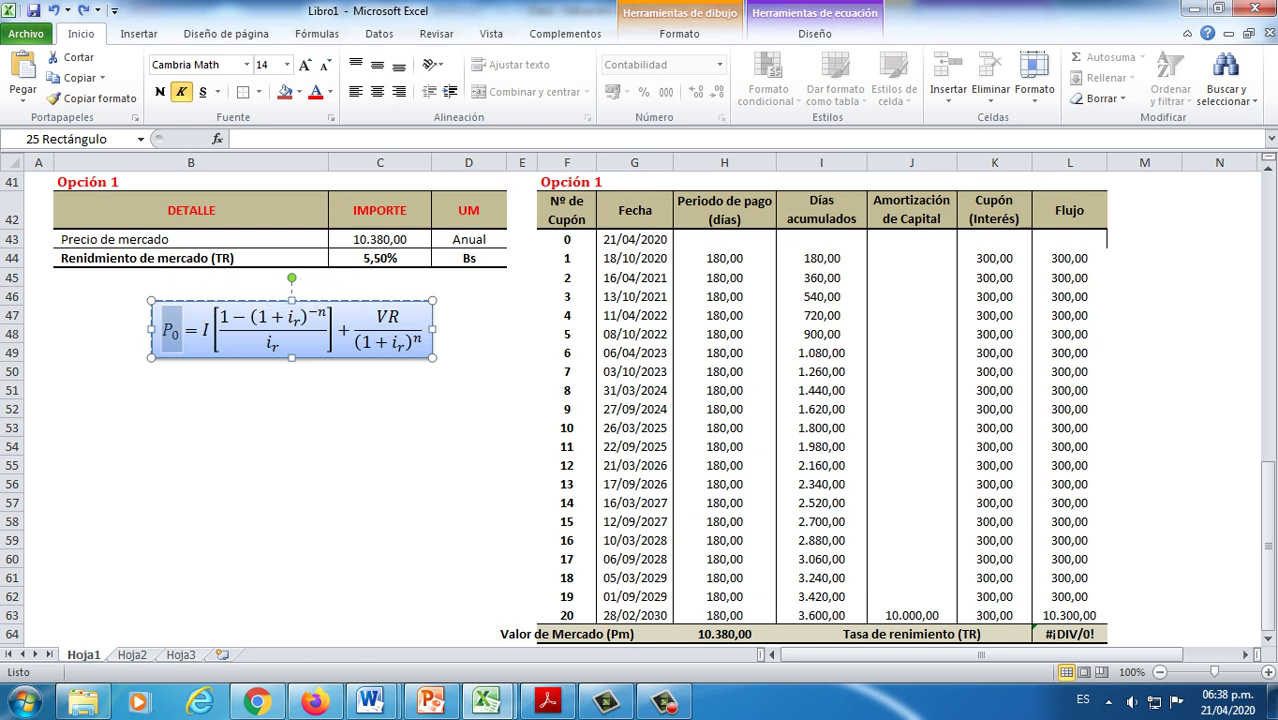
key("ctrl+v")
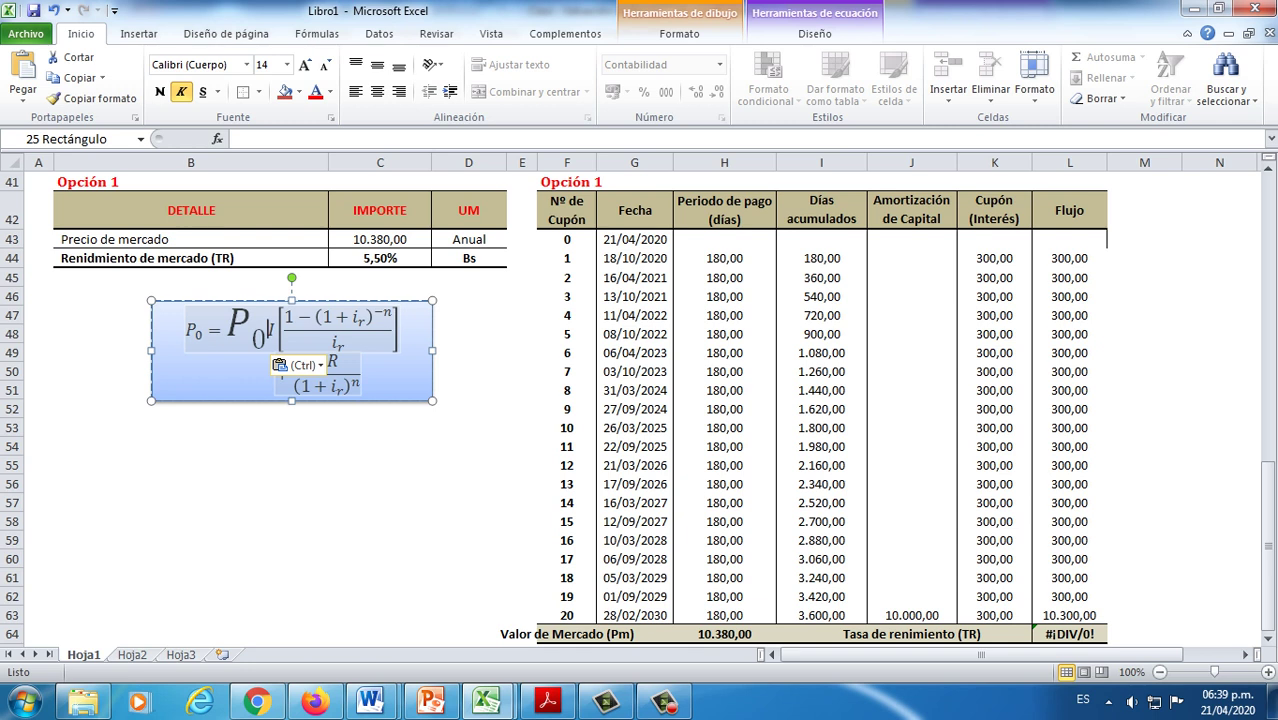
type("+")
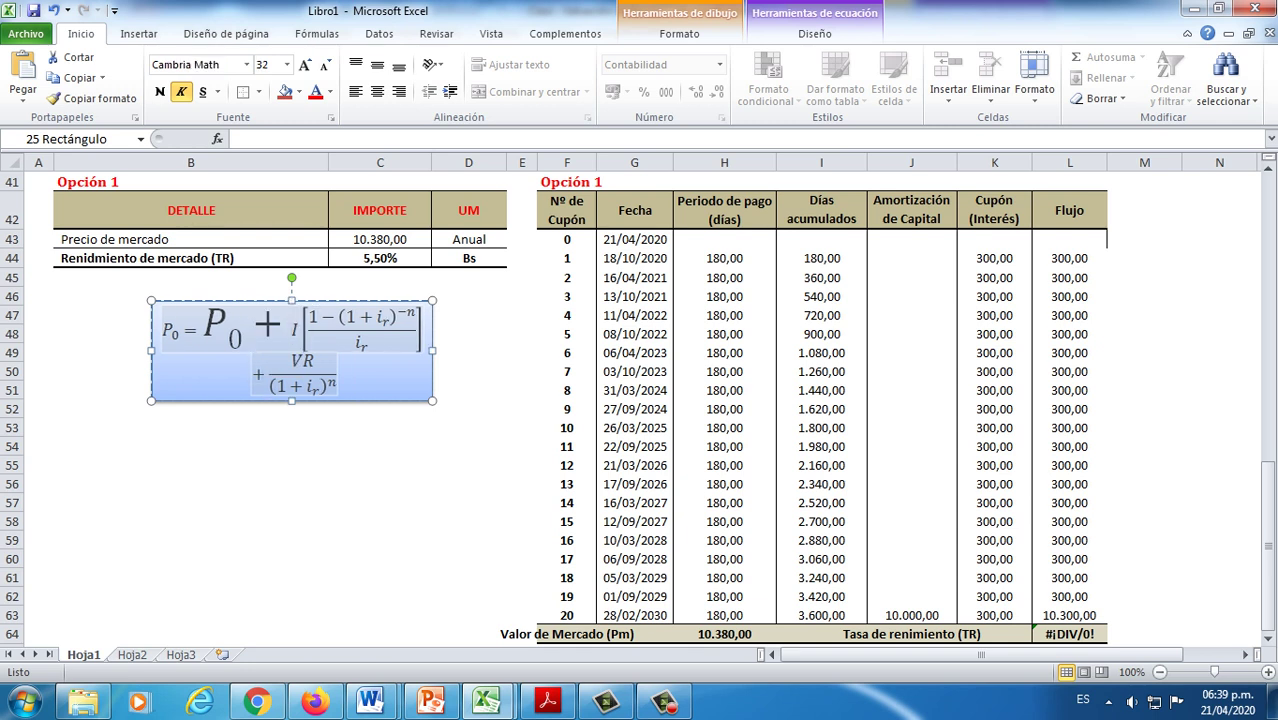
key("BackSpace")
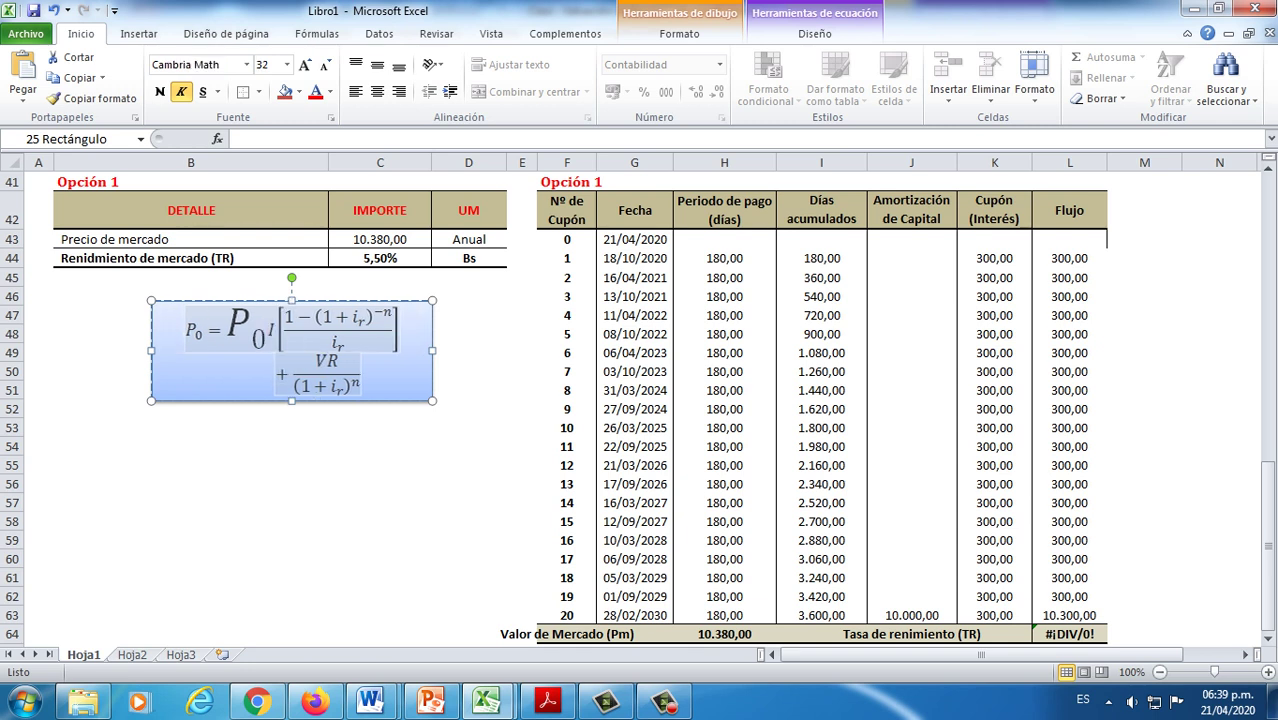
key("Escape")
left_click_drag(206, 326, 246, 336)
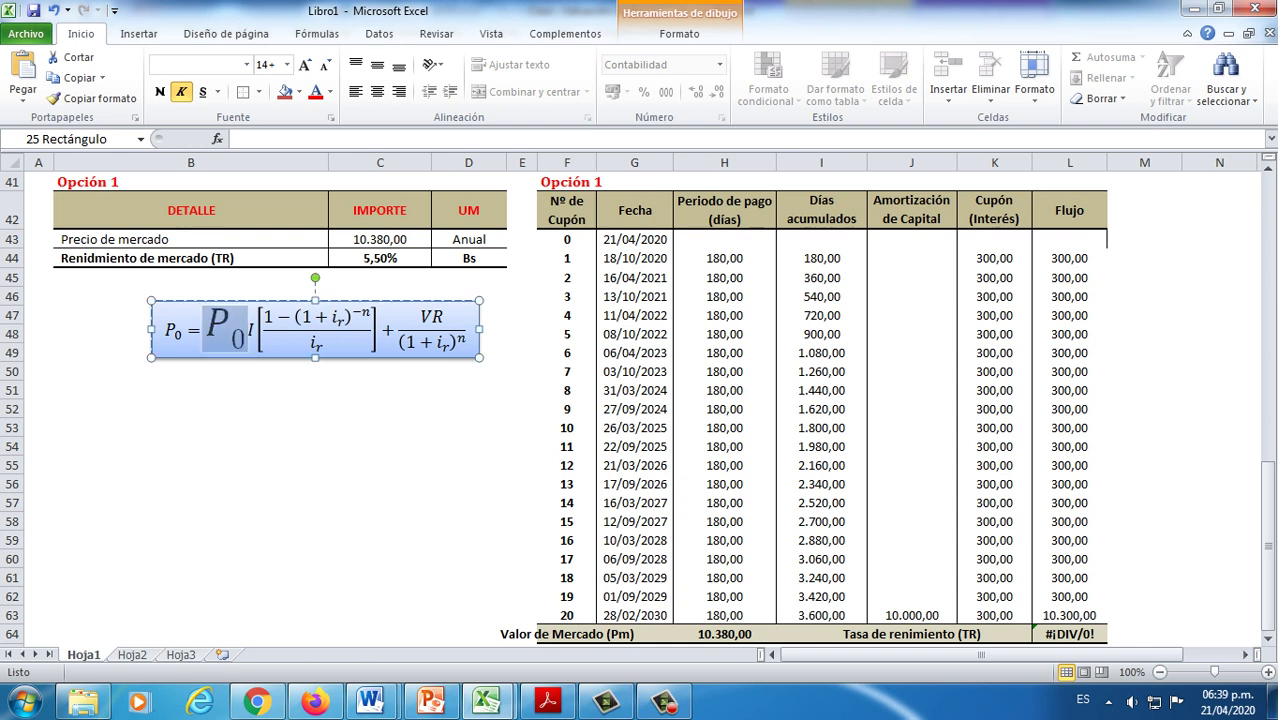
left_click(287, 64)
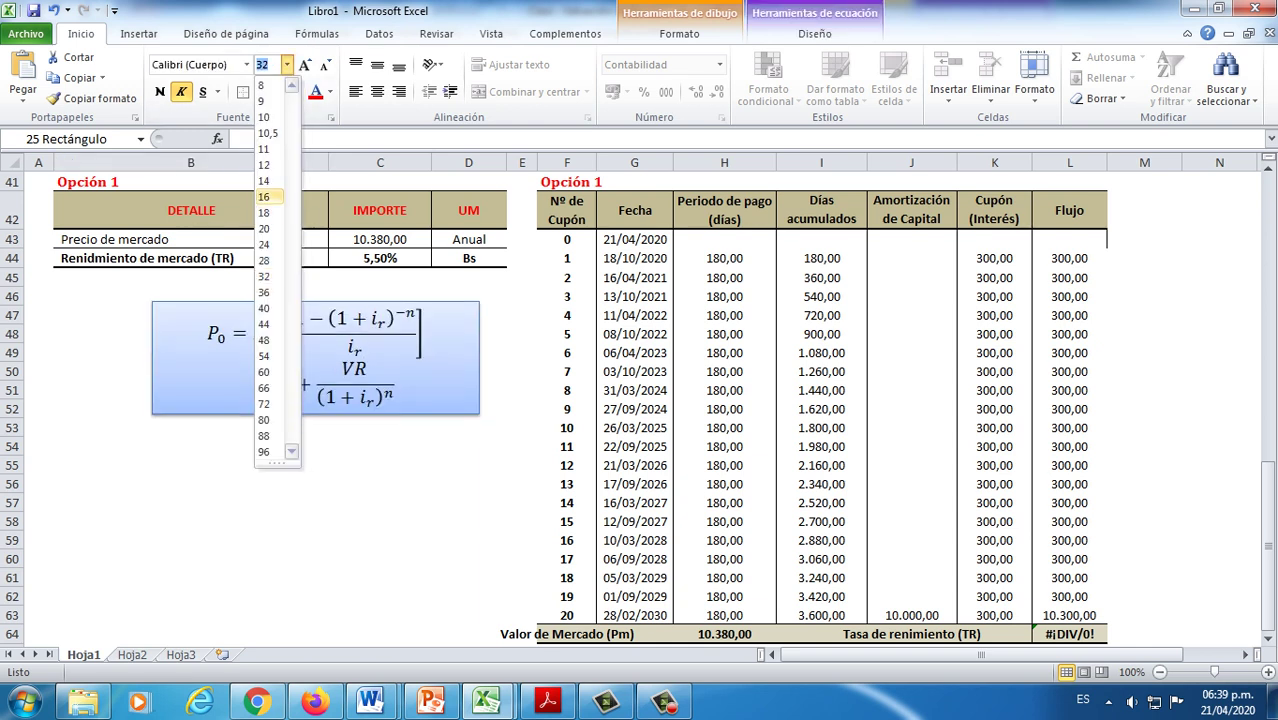
left_click(264, 181)
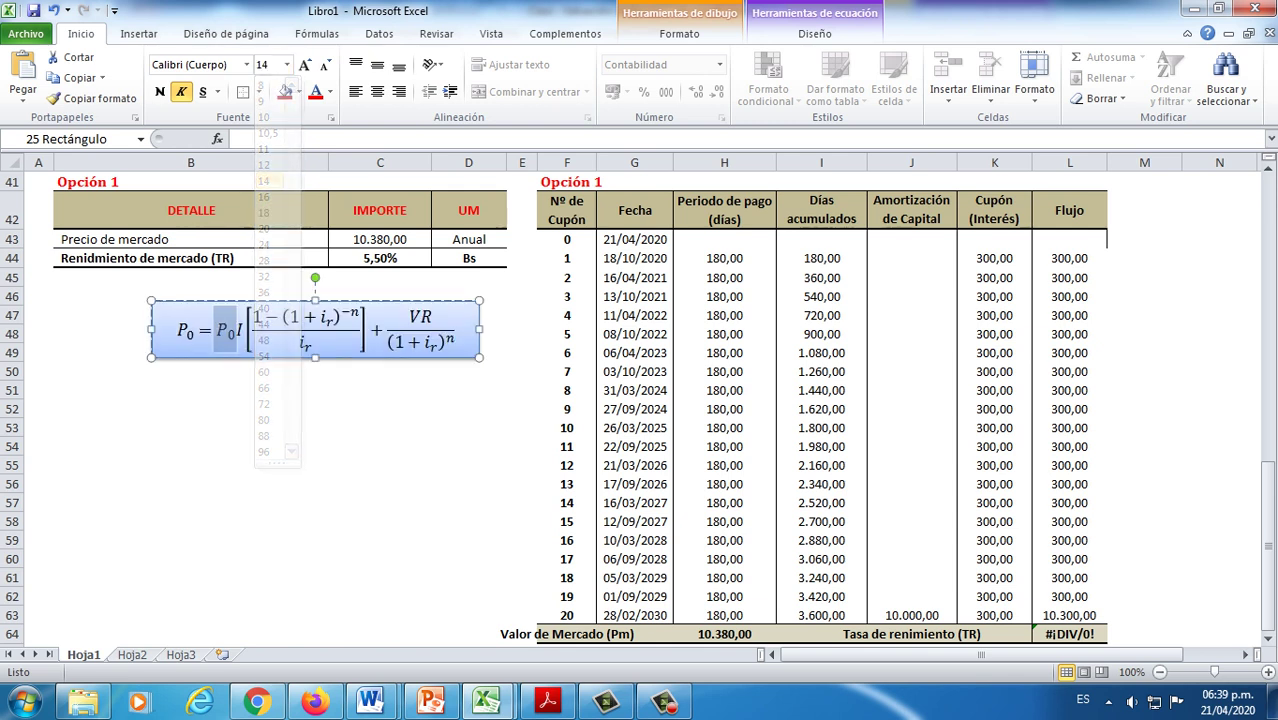
left_click(380, 465)
Step: Replace P₀ before the equals sign with 0 and insert a plus sign between the pasted P₀ and I
left_click(187, 330)
double_click(187, 330)
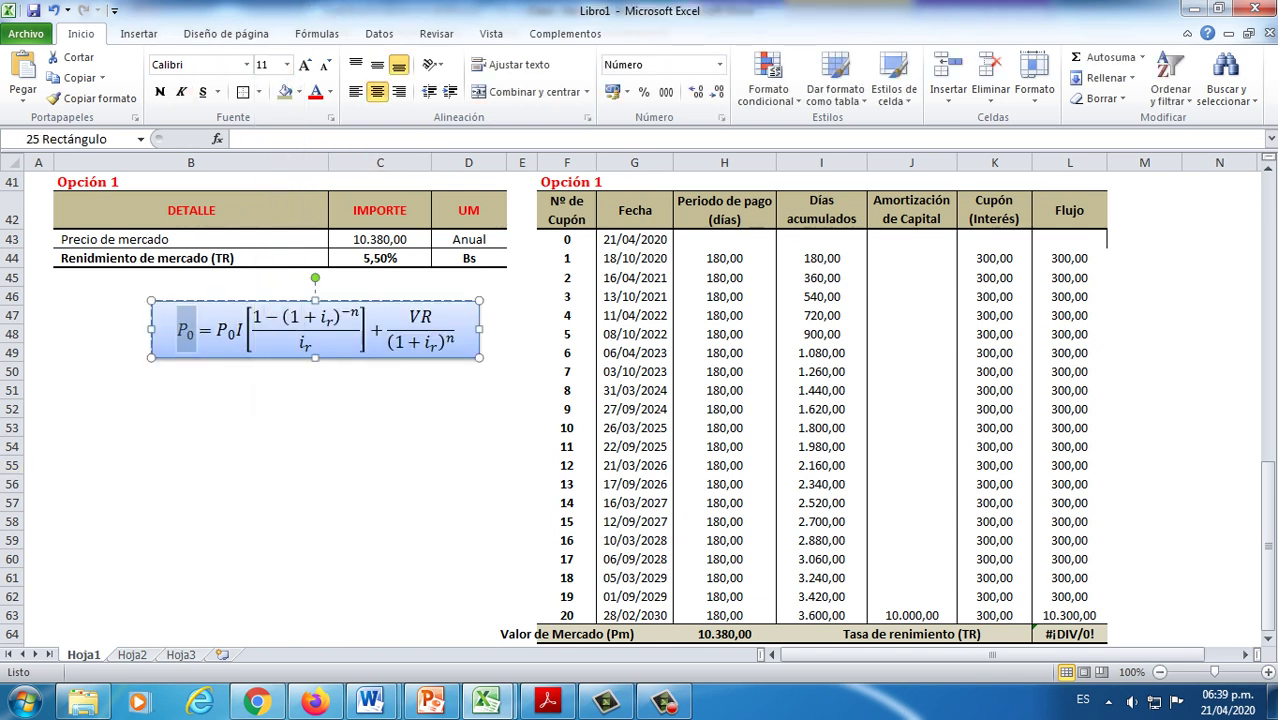
type("0")
left_click(232, 329)
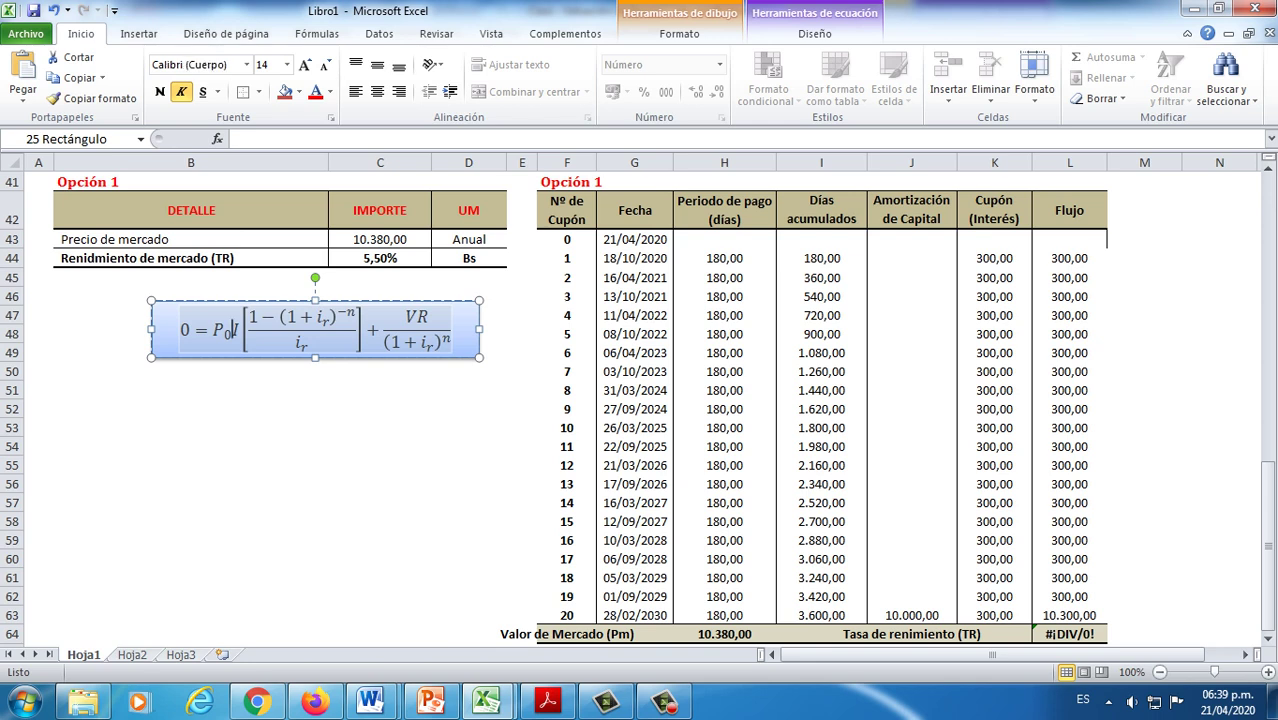
type("+")
left_click(380, 484)
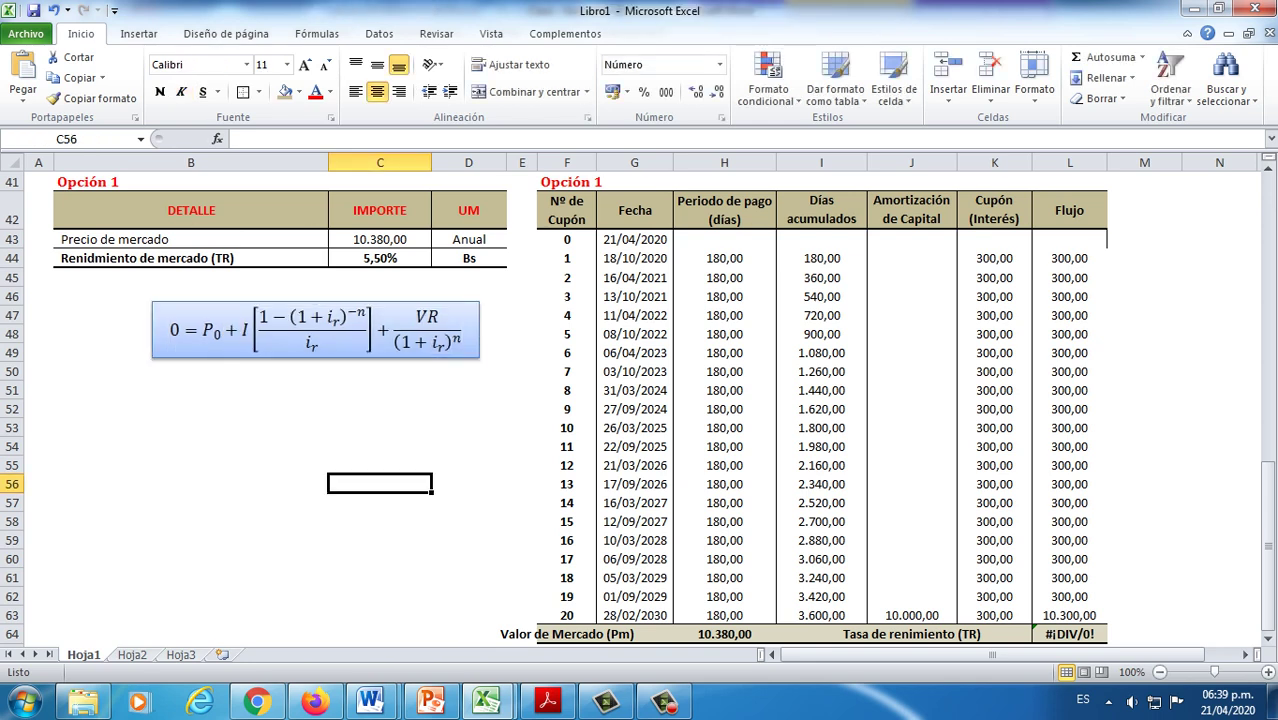
Step: Insert a minus sign before P₀ in the copied equation so it starts 0 = −P₀ + I
scroll(640, 400, "up", 7)
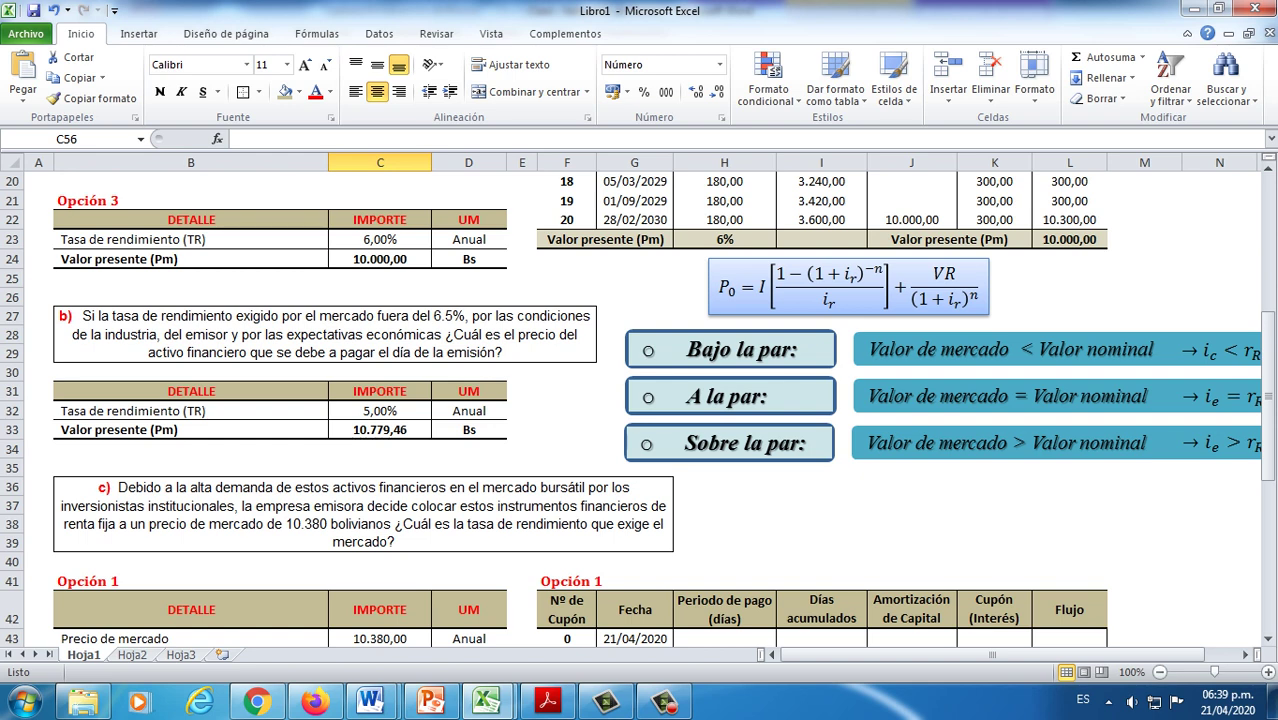
scroll(640, 400, "down", 5)
left_click(203, 441)
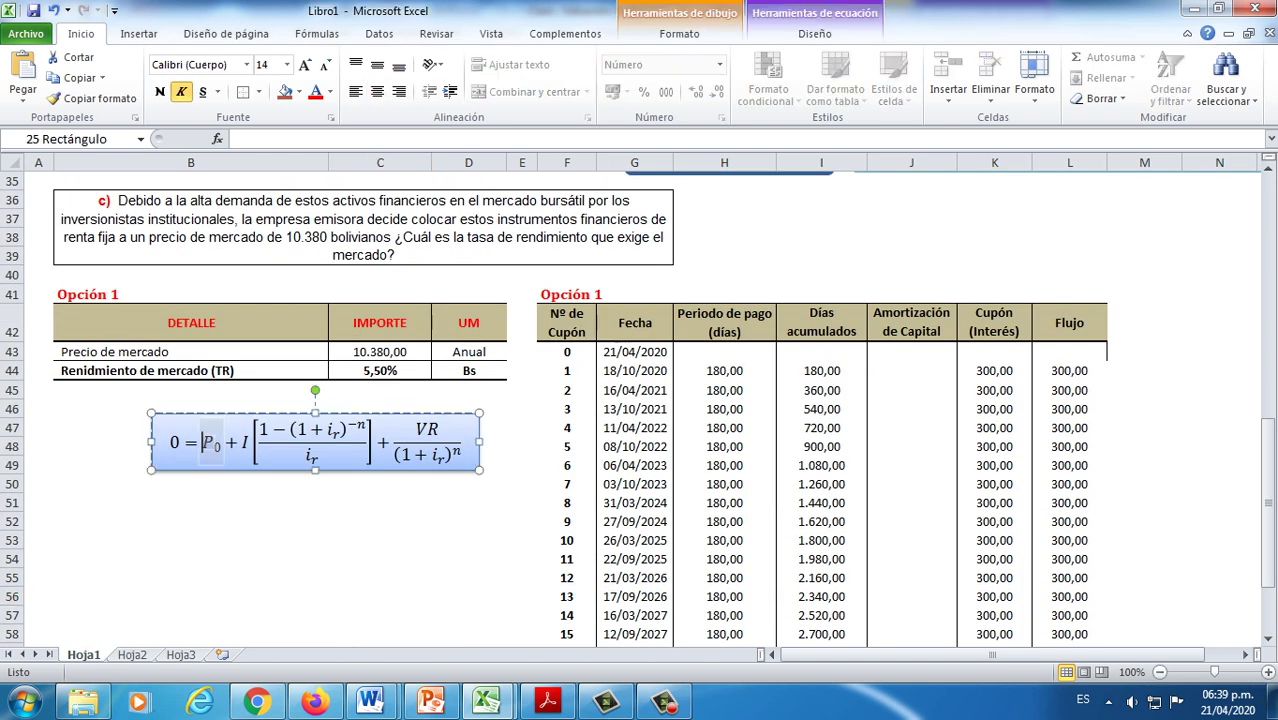
type("-")
left_click(380, 558)
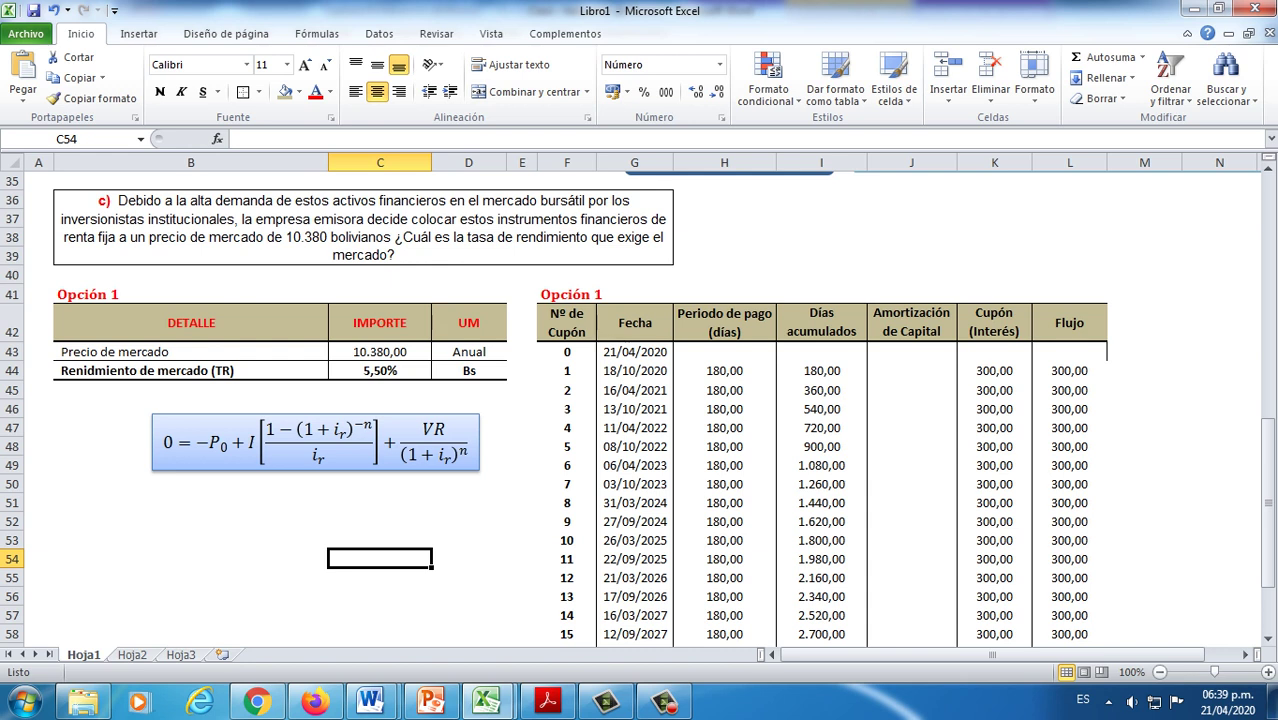
Step: Enter the period-0 cash flow in L43 as the negative market price with =-C43
left_click(1069, 352)
type("=-")
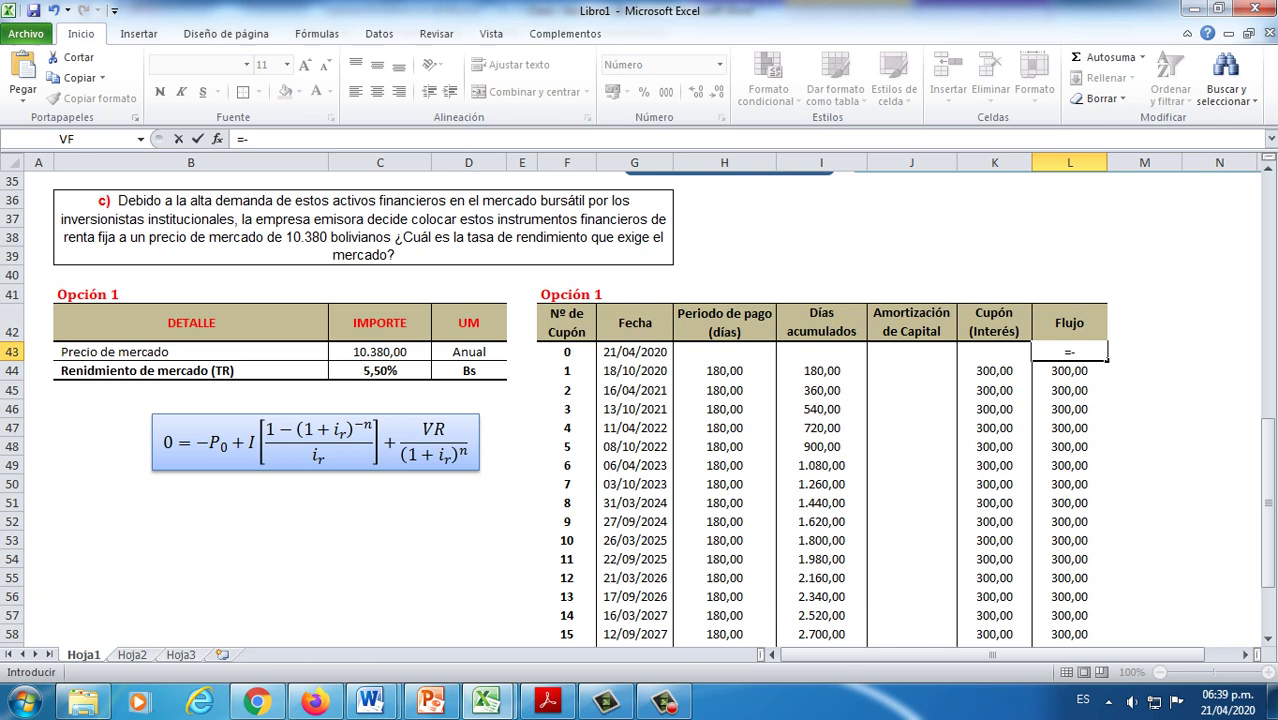
left_click(380, 351)
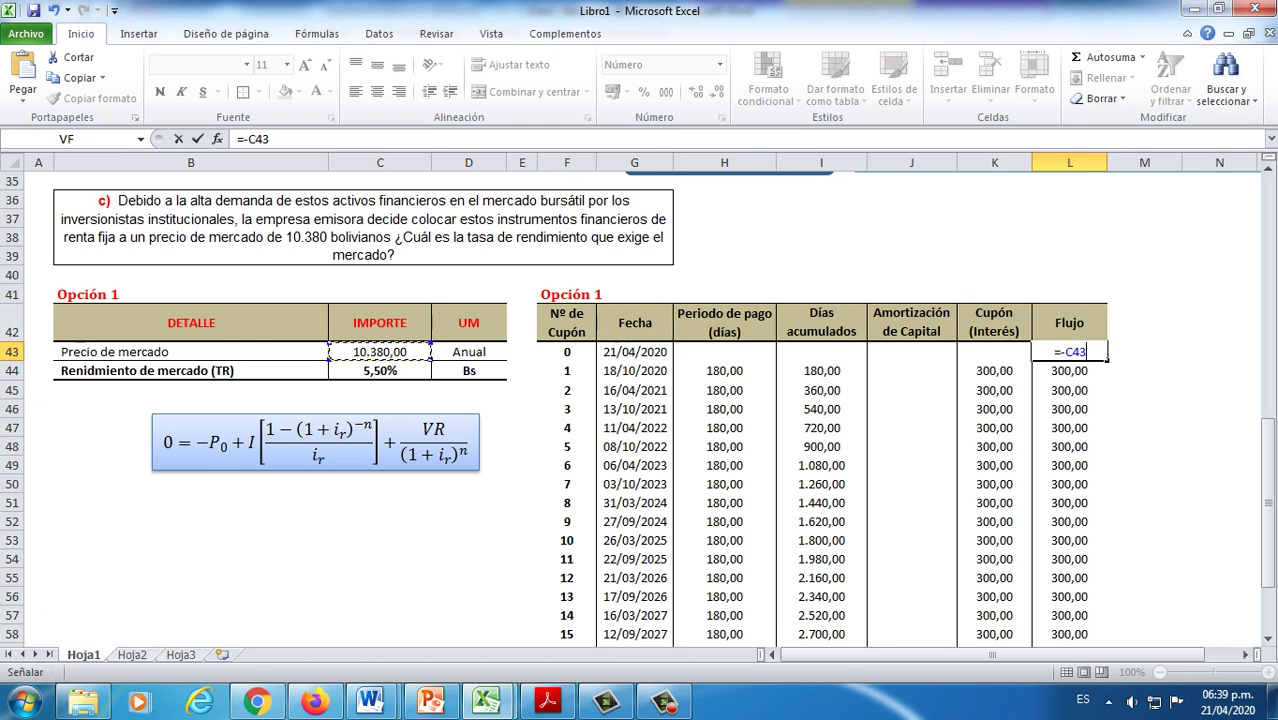
key("Return")
left_click(1144, 408)
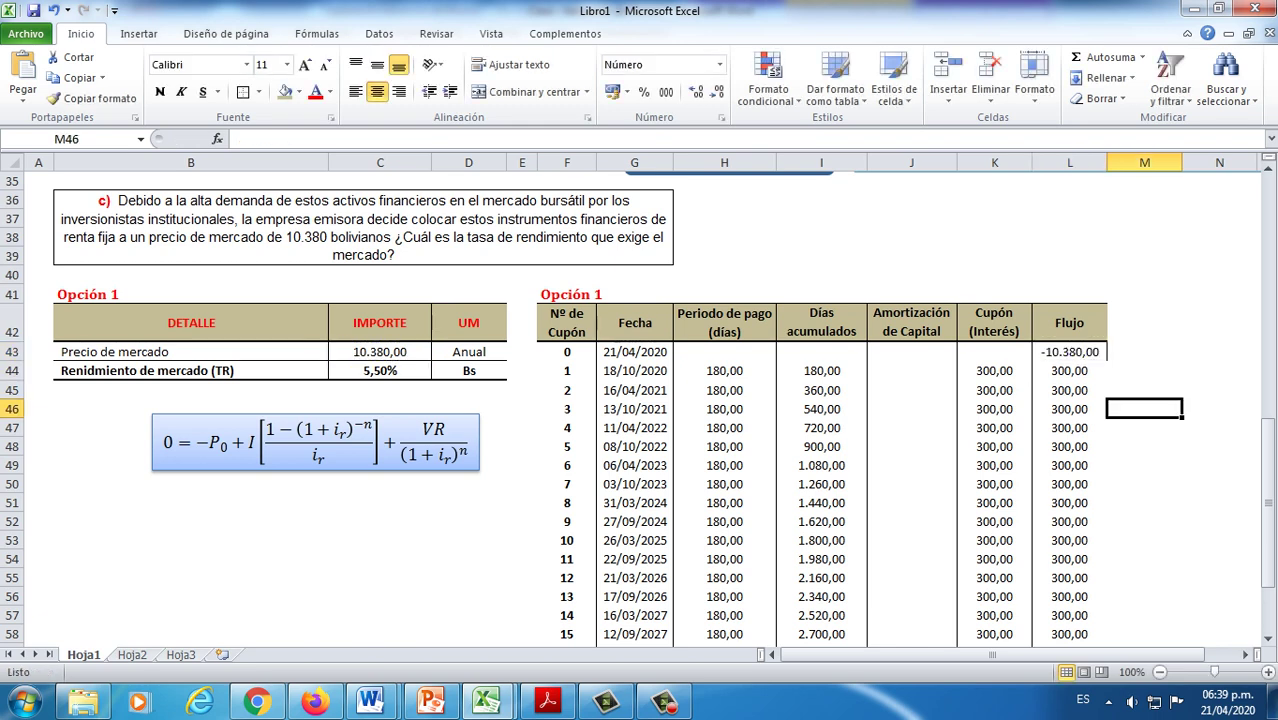
Step: Copy the cell formatting of L45 onto the period-0 cash flow in L43
right_click(1067, 391)
left_click(1251, 443)
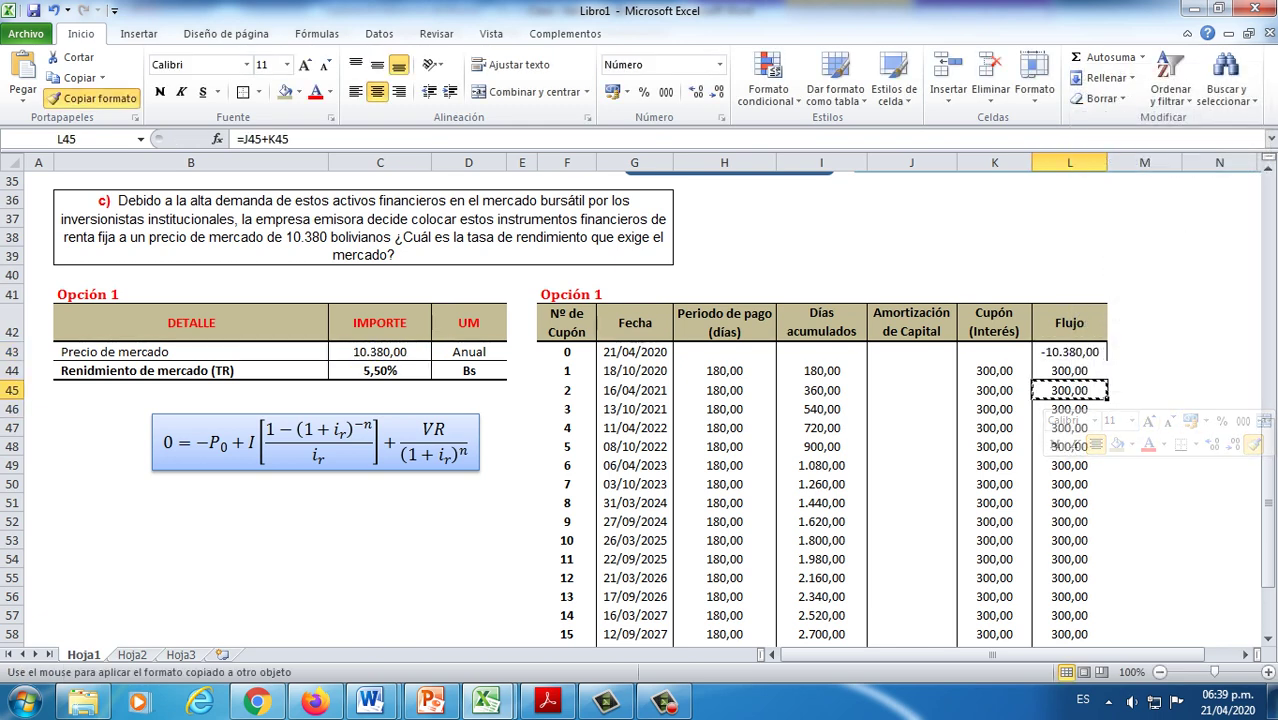
left_click(1069, 352)
left_click(1144, 409)
Step: Delete the VNA formula from the yield cell L64 in the schedule's total row
scroll(640, 400, "down", 3)
scroll(640, 400, "up", 4)
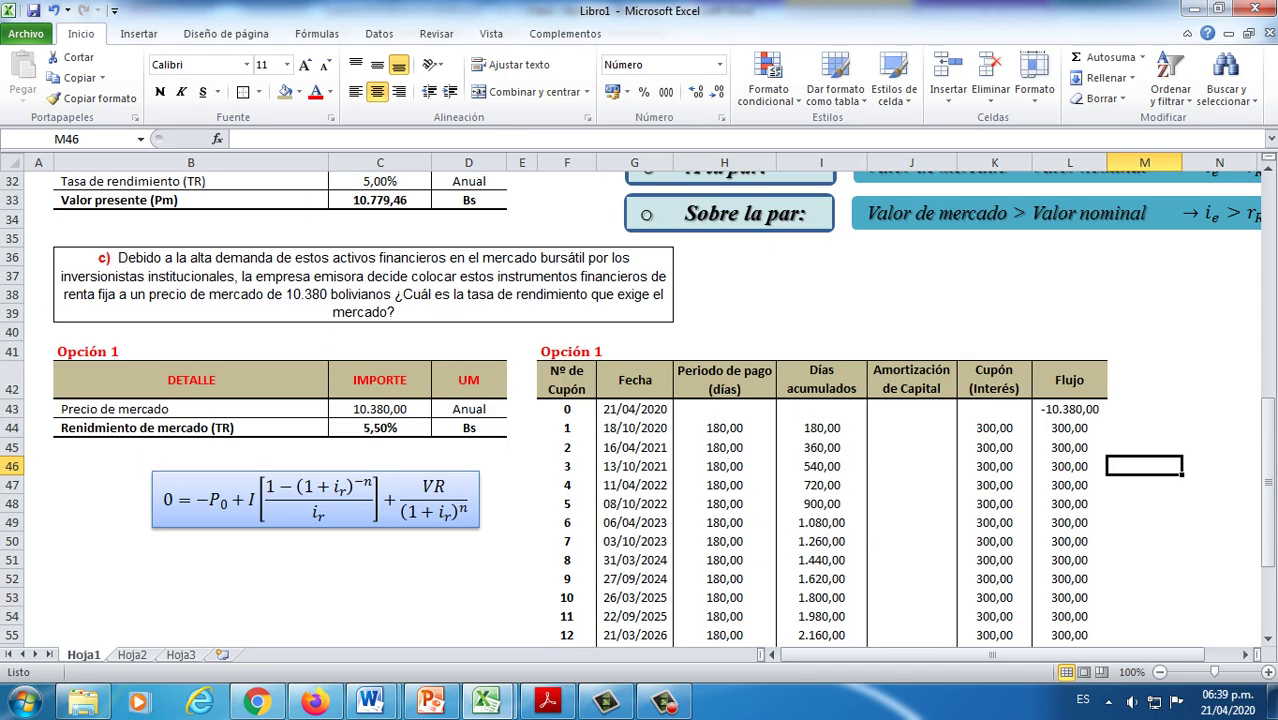
scroll(640, 400, "down", 4)
left_click(1069, 557)
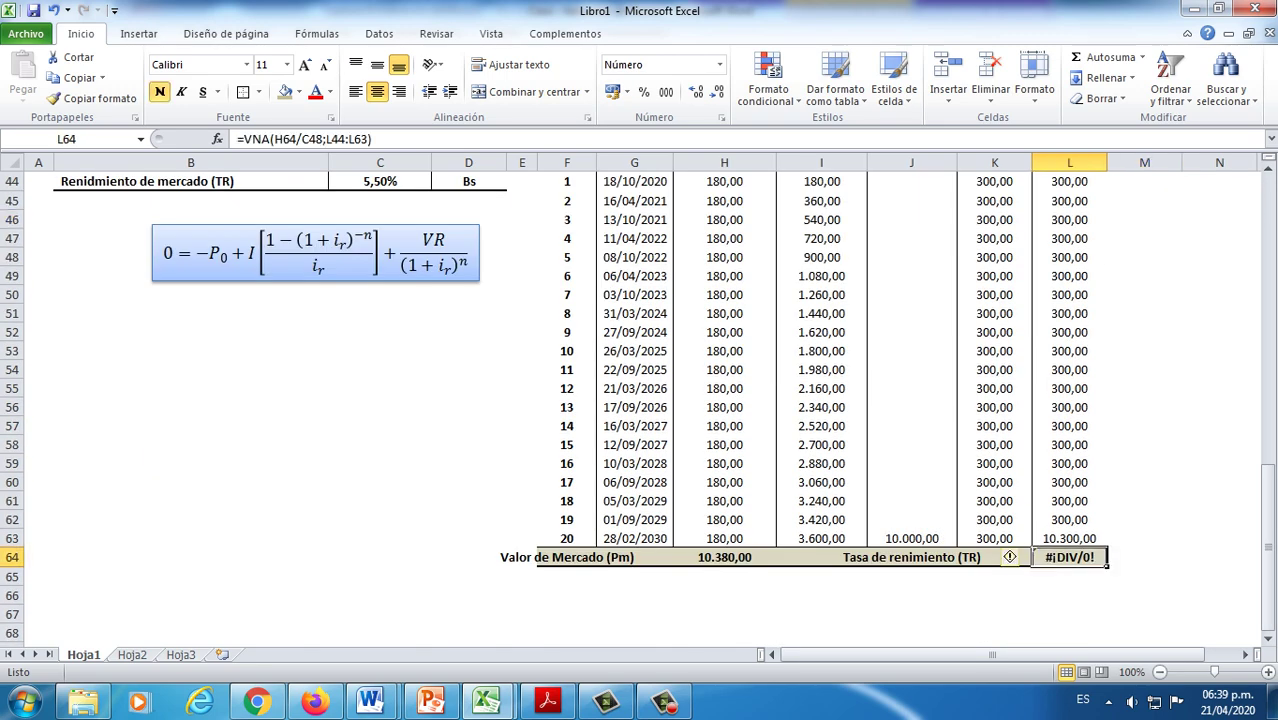
key("Delete")
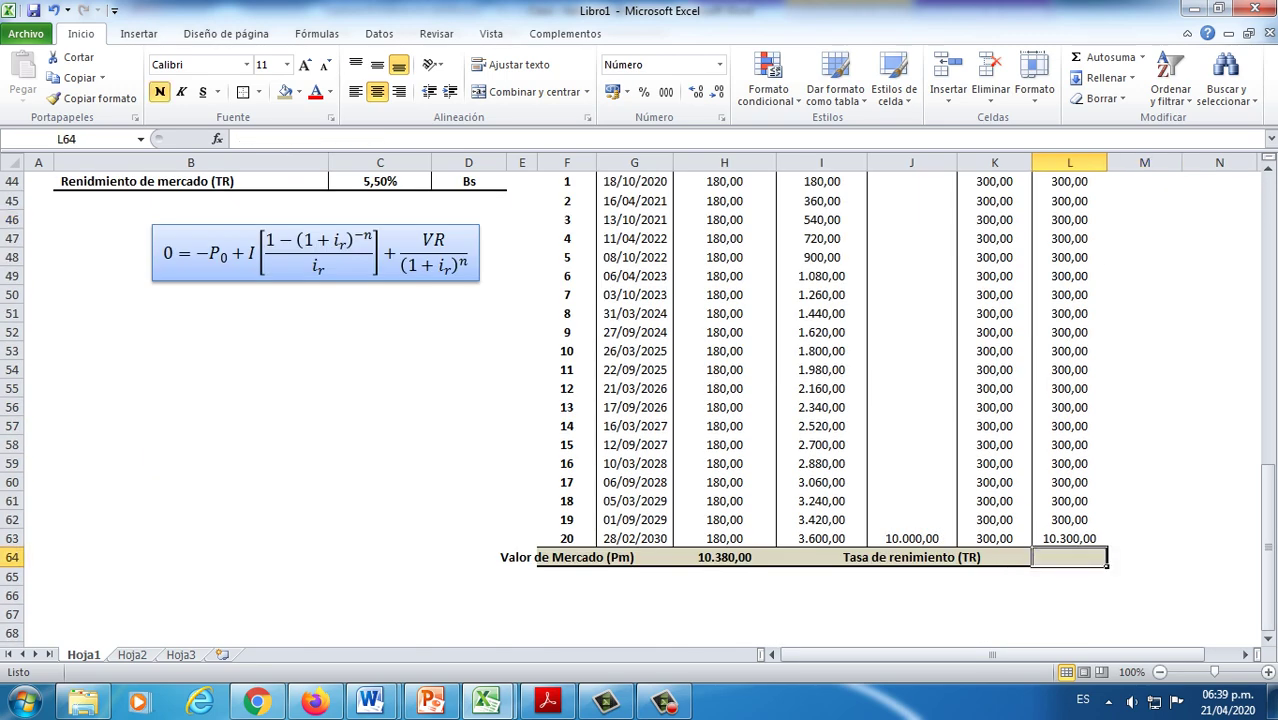
Step: Change the heading above question c's coupon schedule in F41 to Opción 2
scroll(640, 400, "up", 4)
scroll(640, 400, "down", 3)
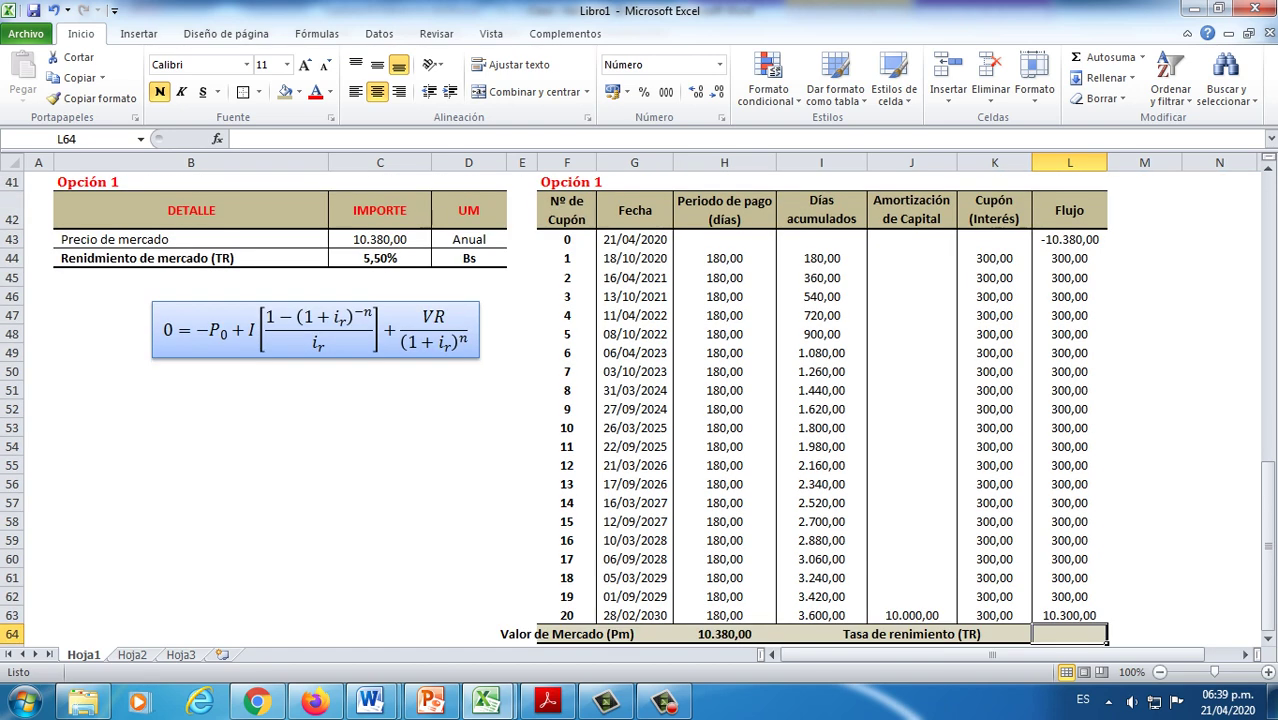
scroll(640, 400, "up", 4)
double_click(634, 409)
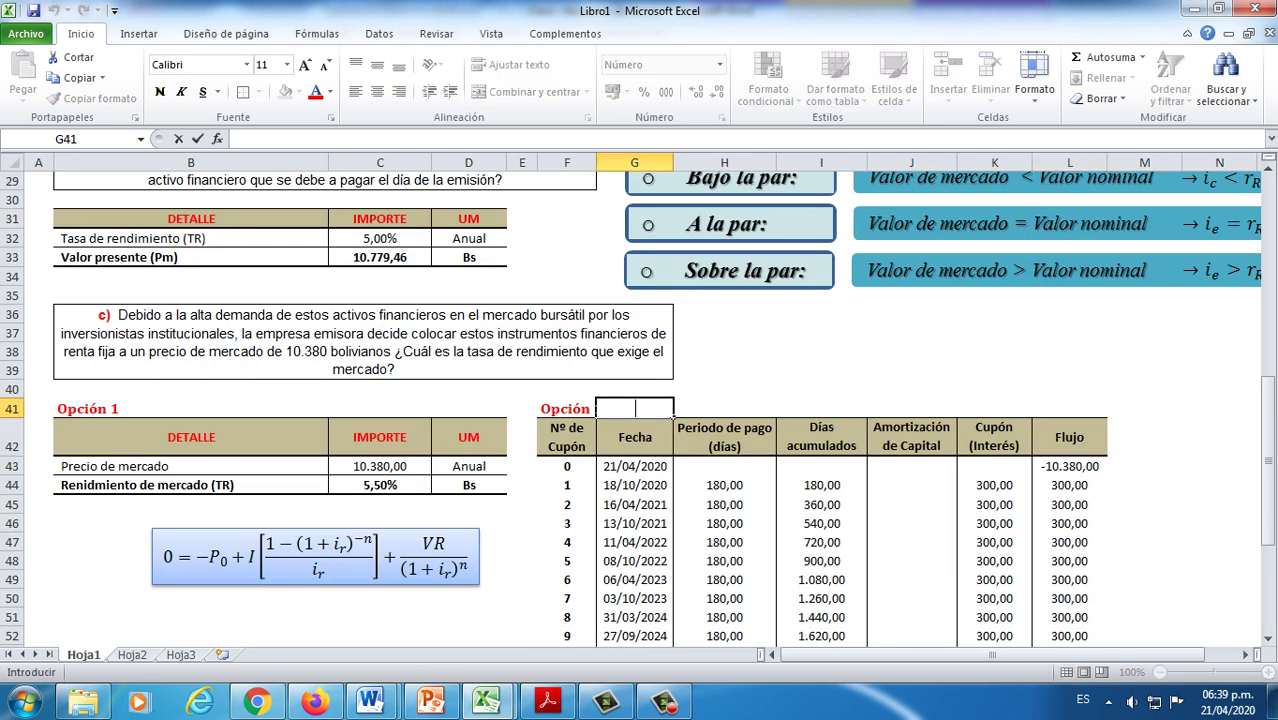
left_click(585, 409)
double_click(588, 410)
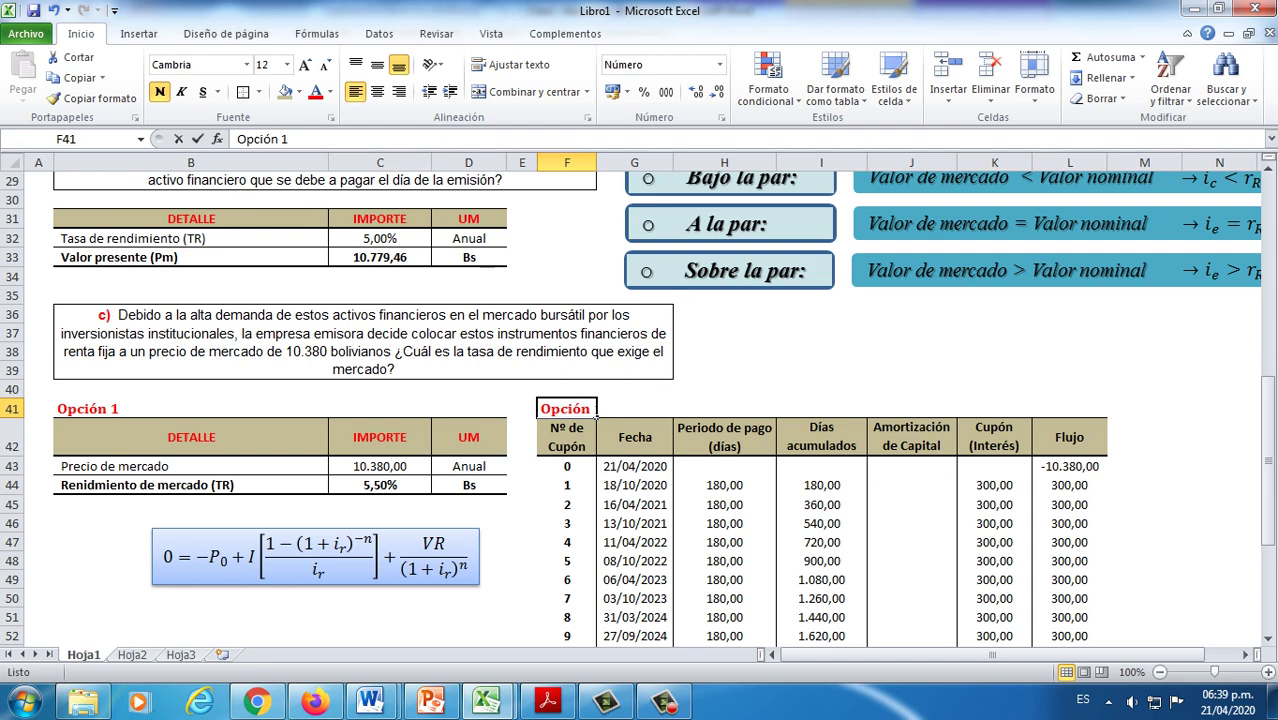
key("BackSpace")
type("2")
key("Return")
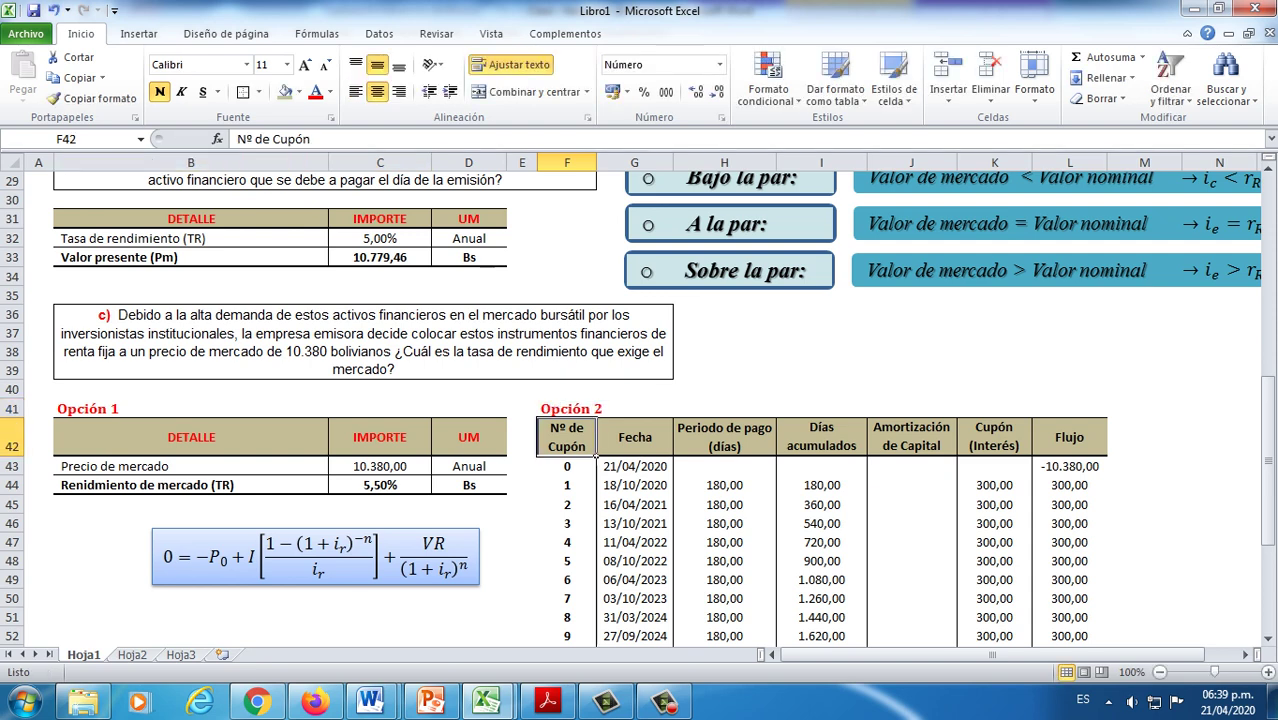
Step: Calculate the yield in L64 of the schedule's total row with =TIR(L43:L63)
scroll(597, 418, "down", 7)
scroll(597, 287, "up", 4)
scroll(597, 287, "down", 3)
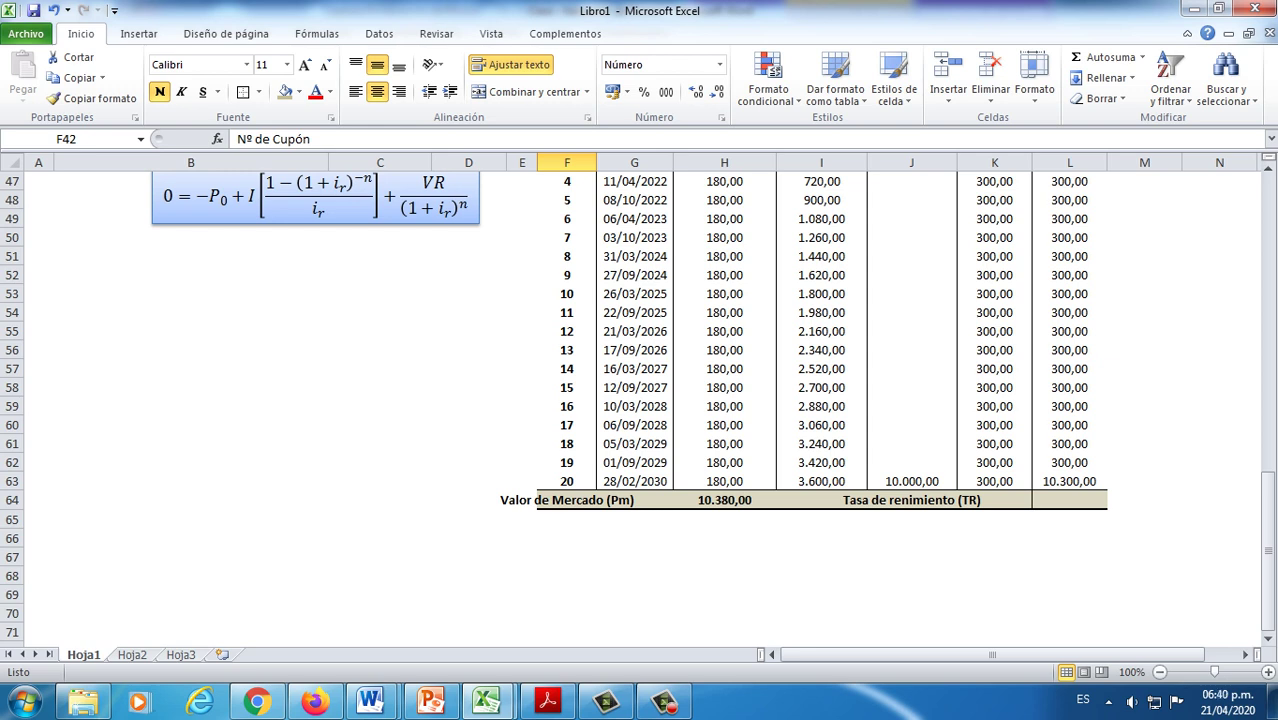
left_click(1069, 500)
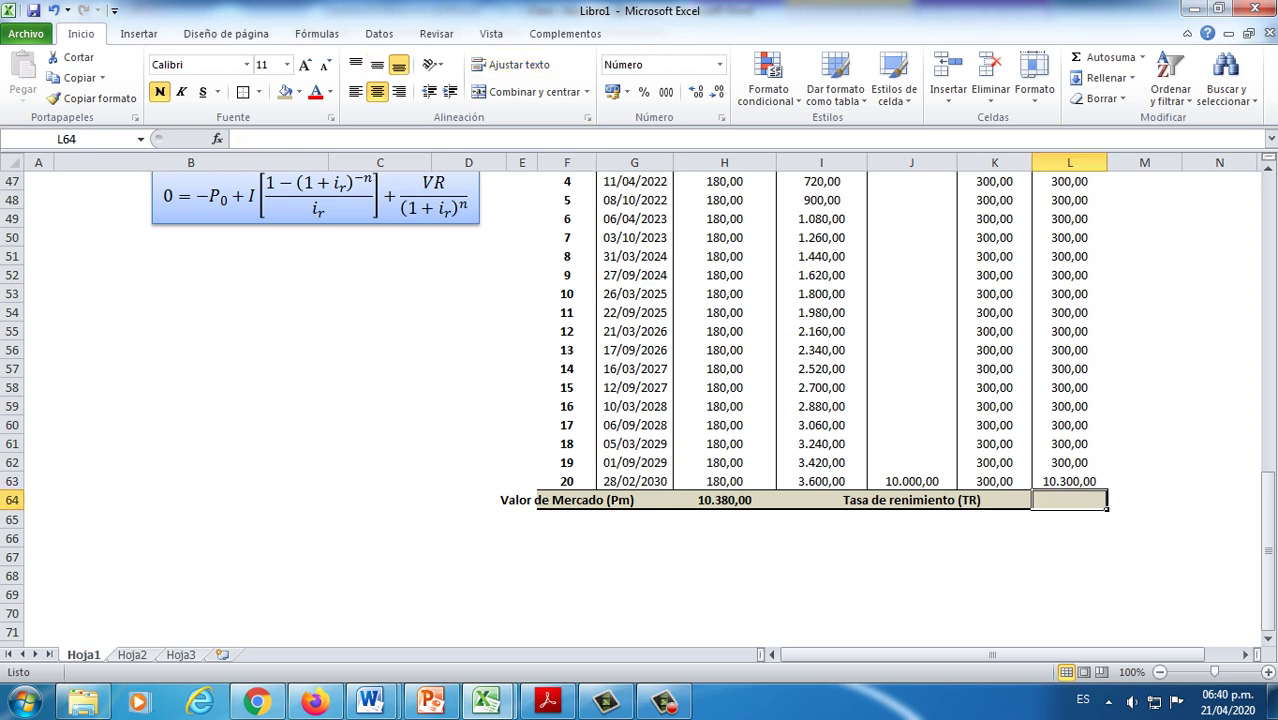
type("=TIR")
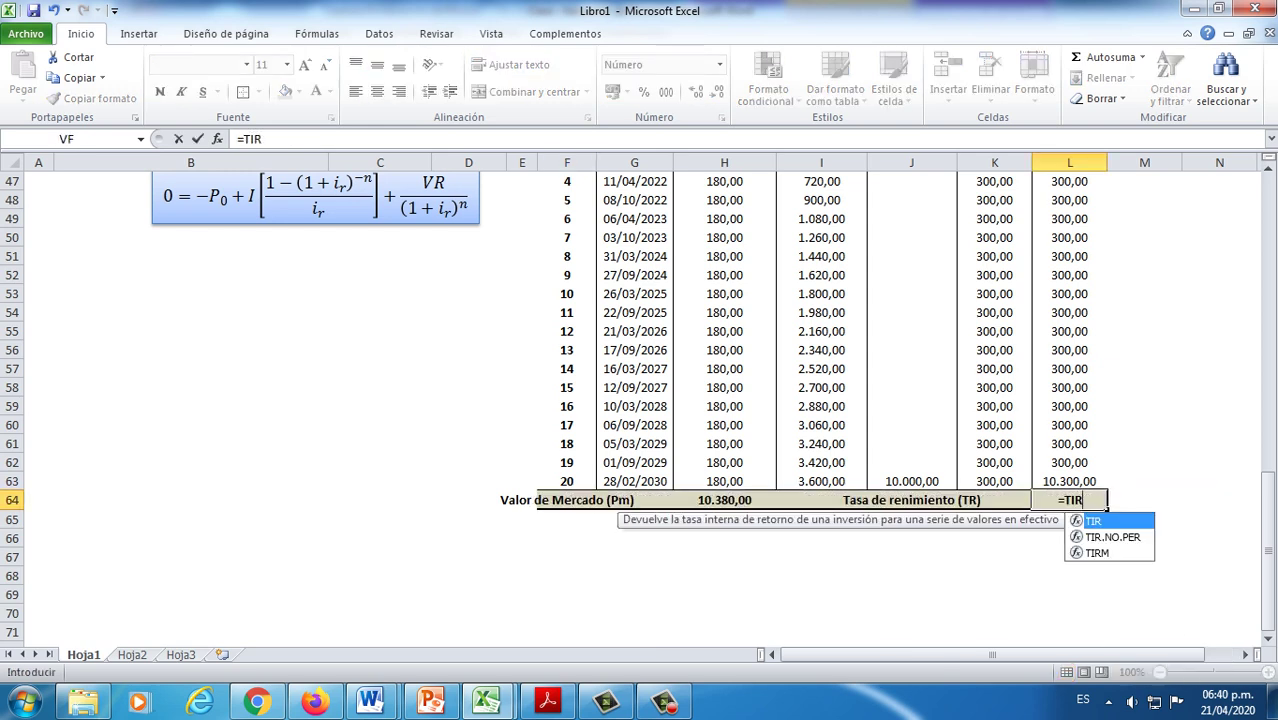
type("(")
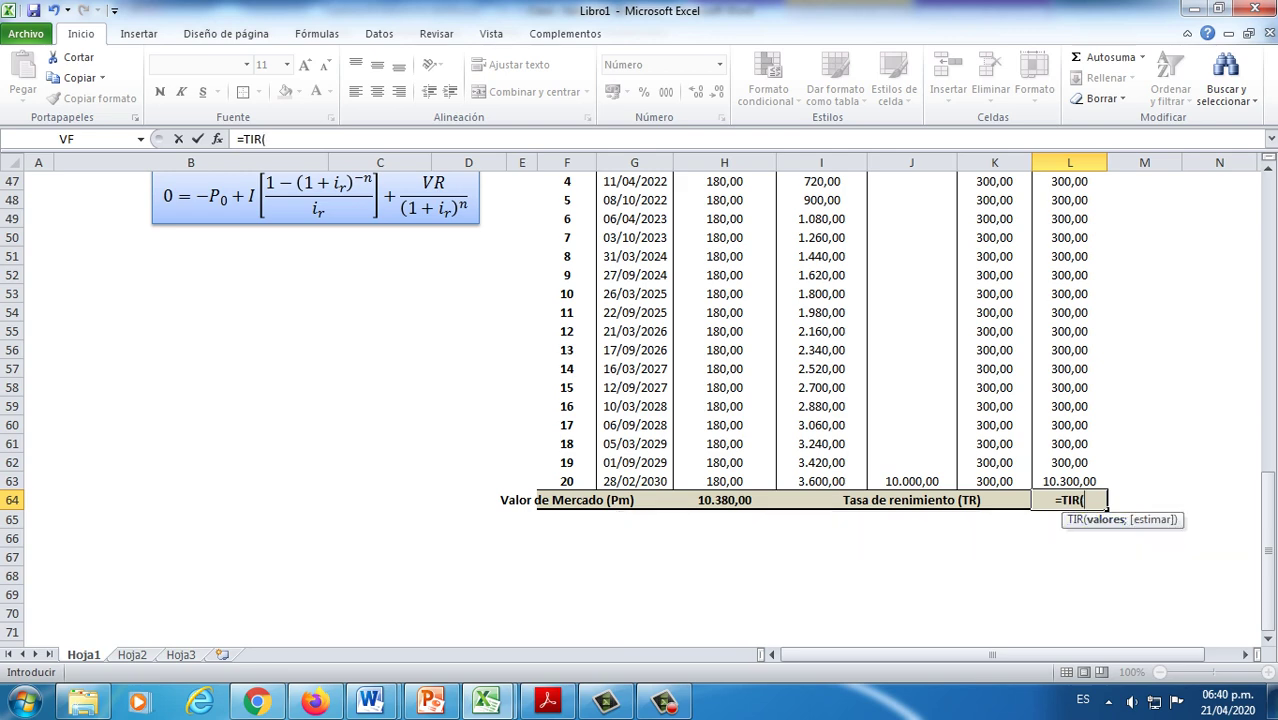
scroll(1075, 519, "up", 8)
scroll(660, 400, "down", 4)
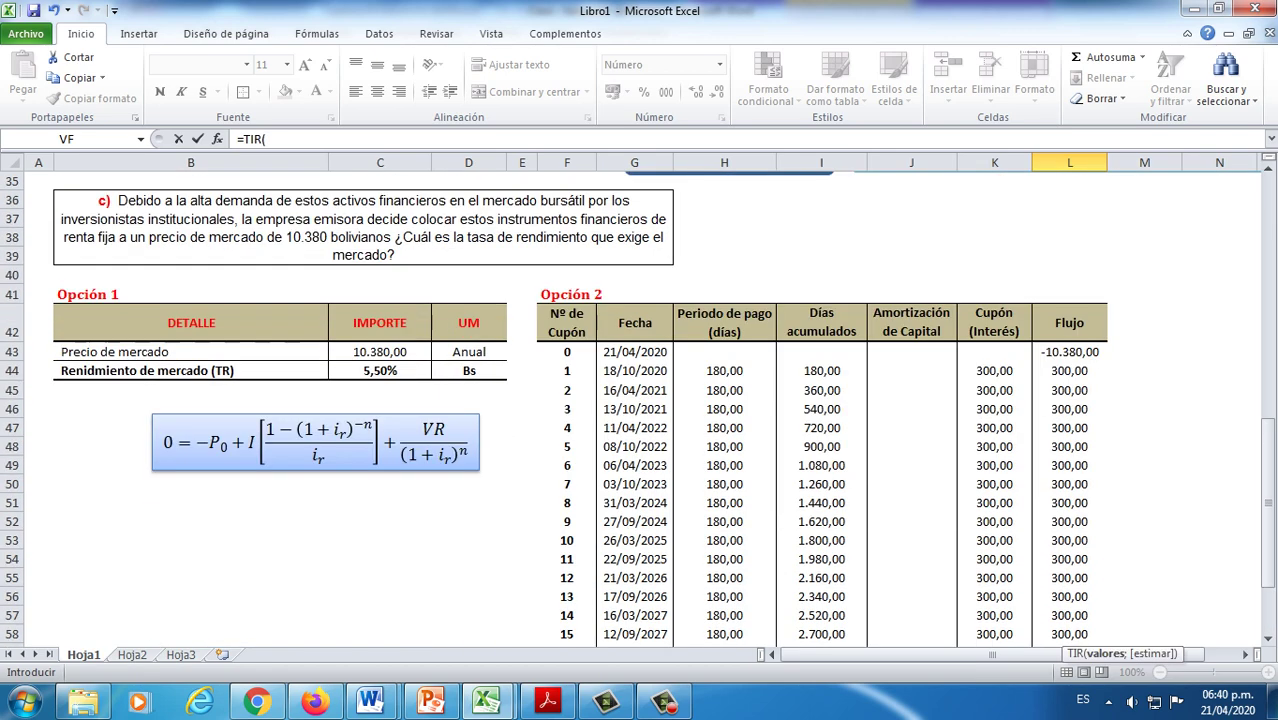
left_click_drag(1069, 352, 1078, 645)
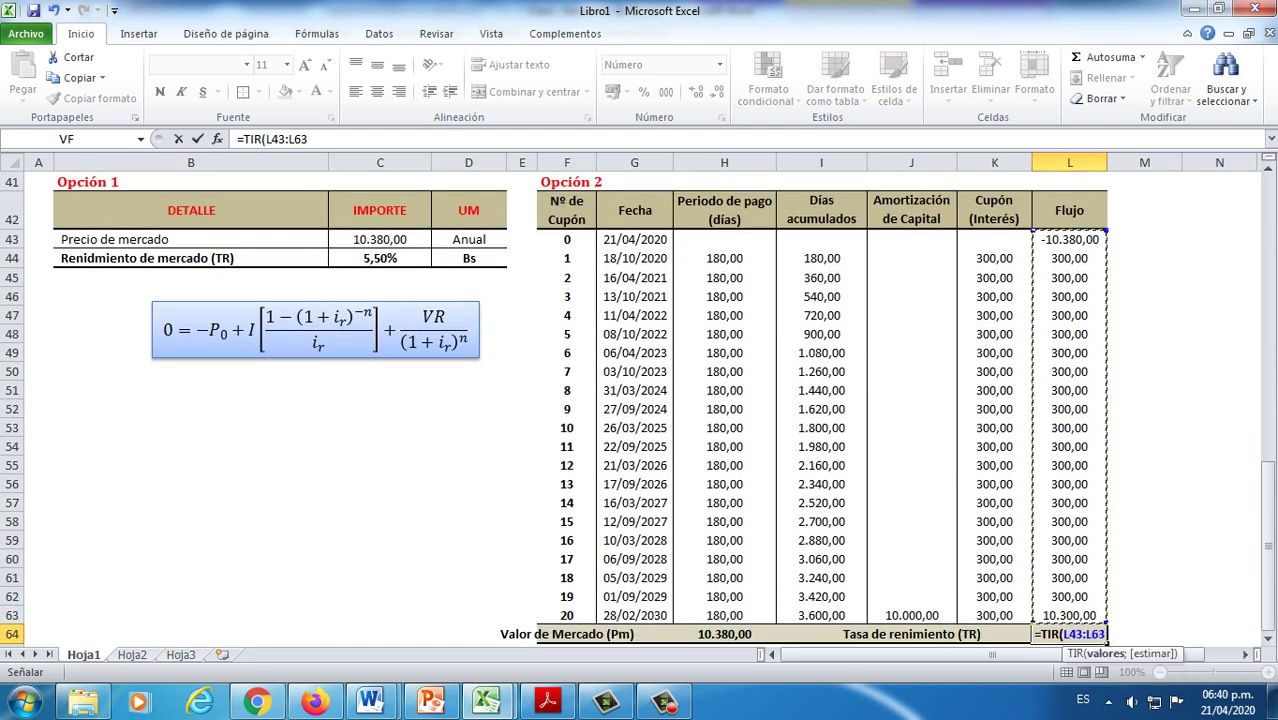
type(")")
key("Return")
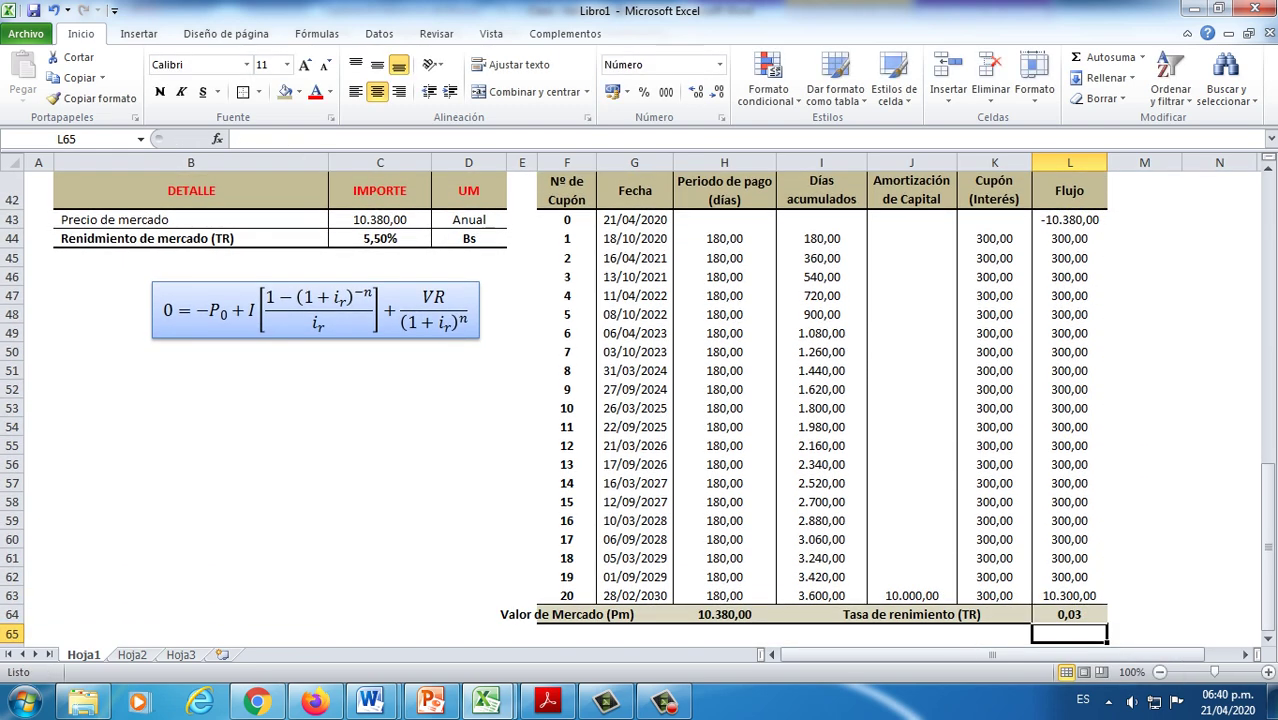
Step: Format the yield in L64 as a percentage and annualise it by multiplying the TIR formula by the payment frequency in C8
key("Up")
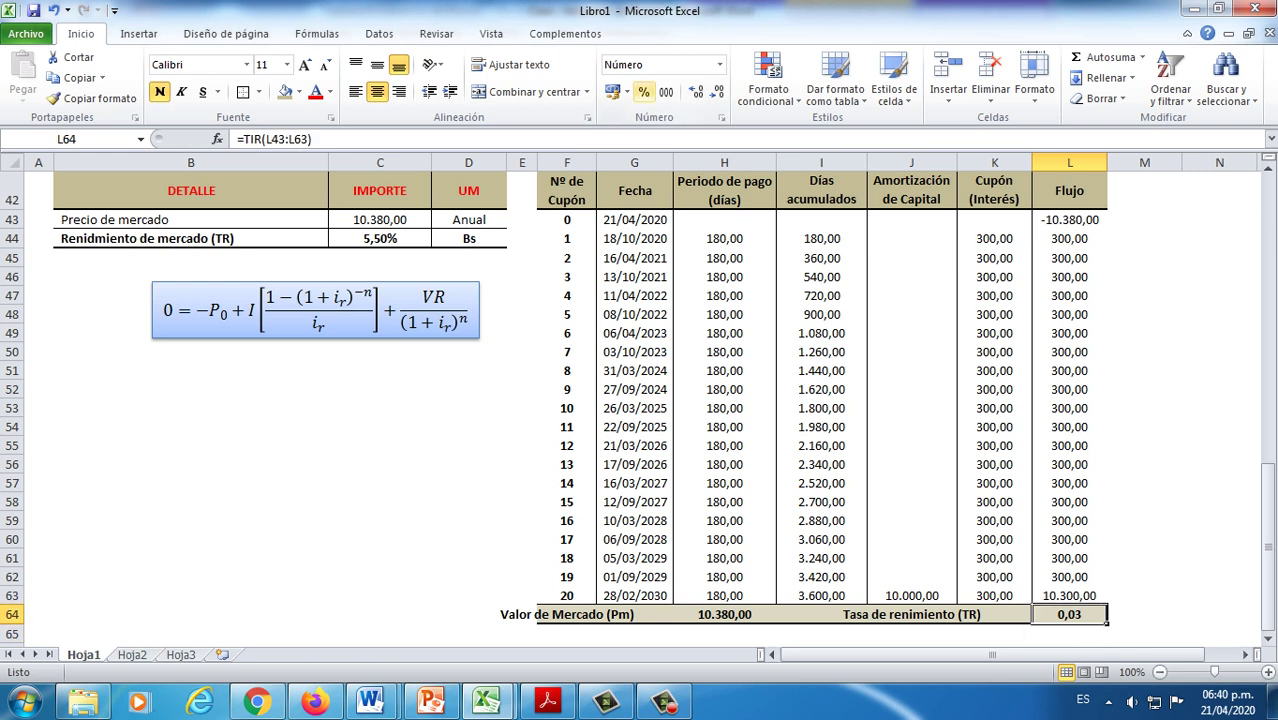
left_click(643, 91)
double_click(1061, 614)
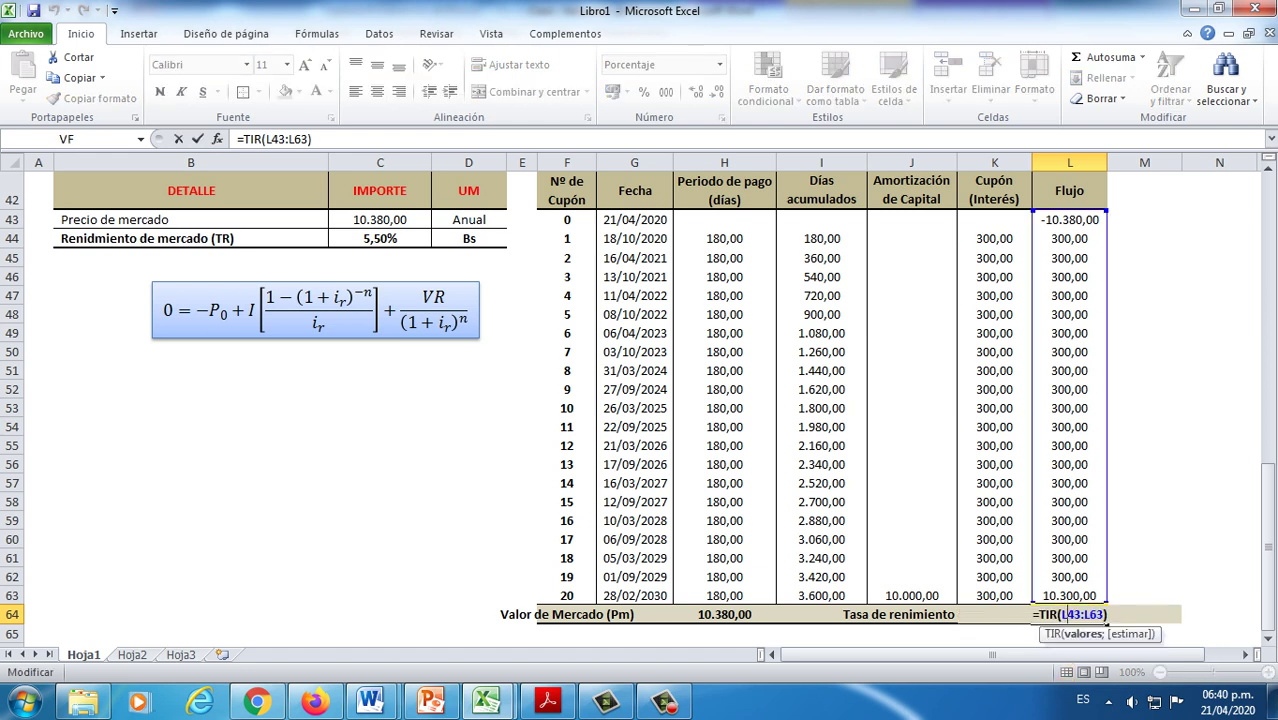
key("End")
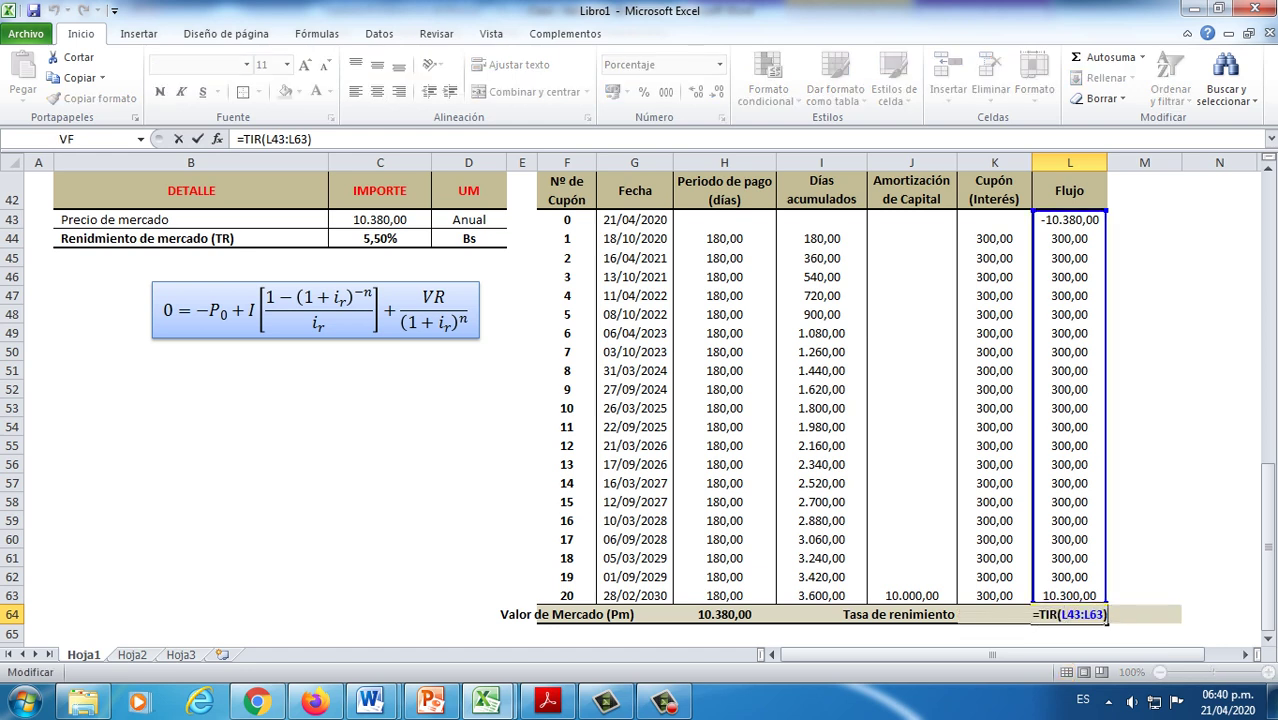
type("*")
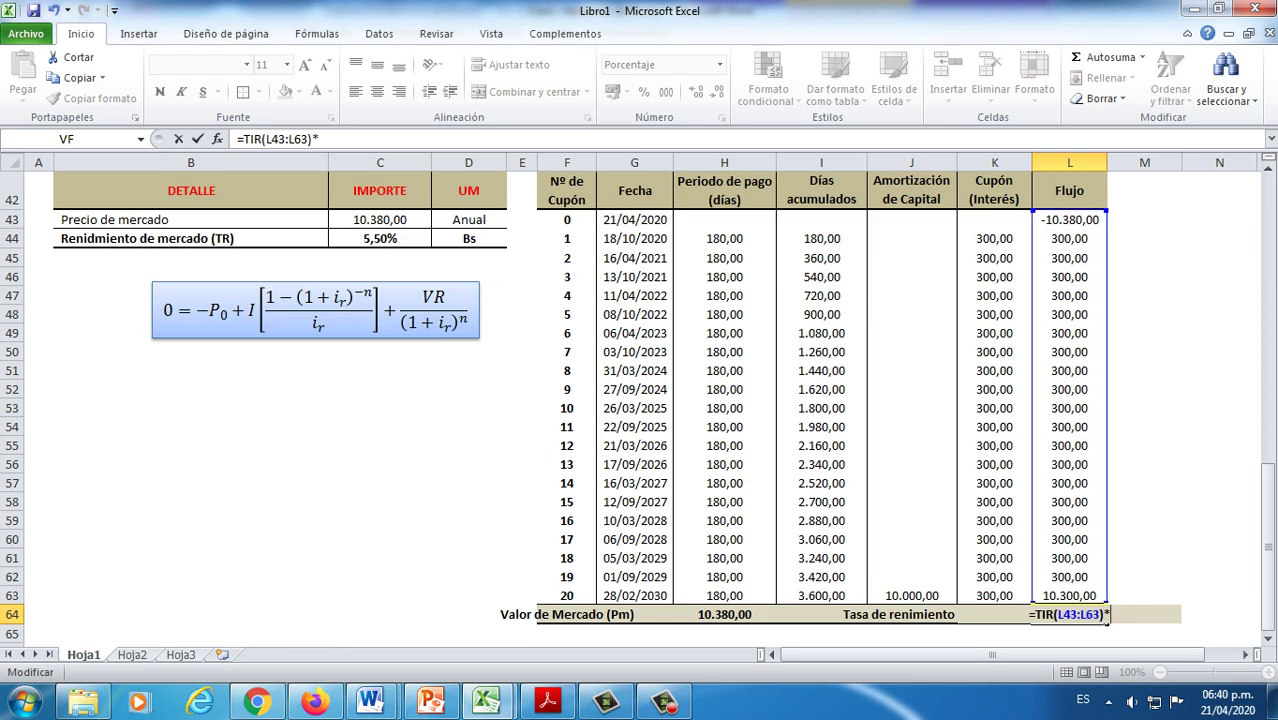
scroll(640, 400, "up", 14)
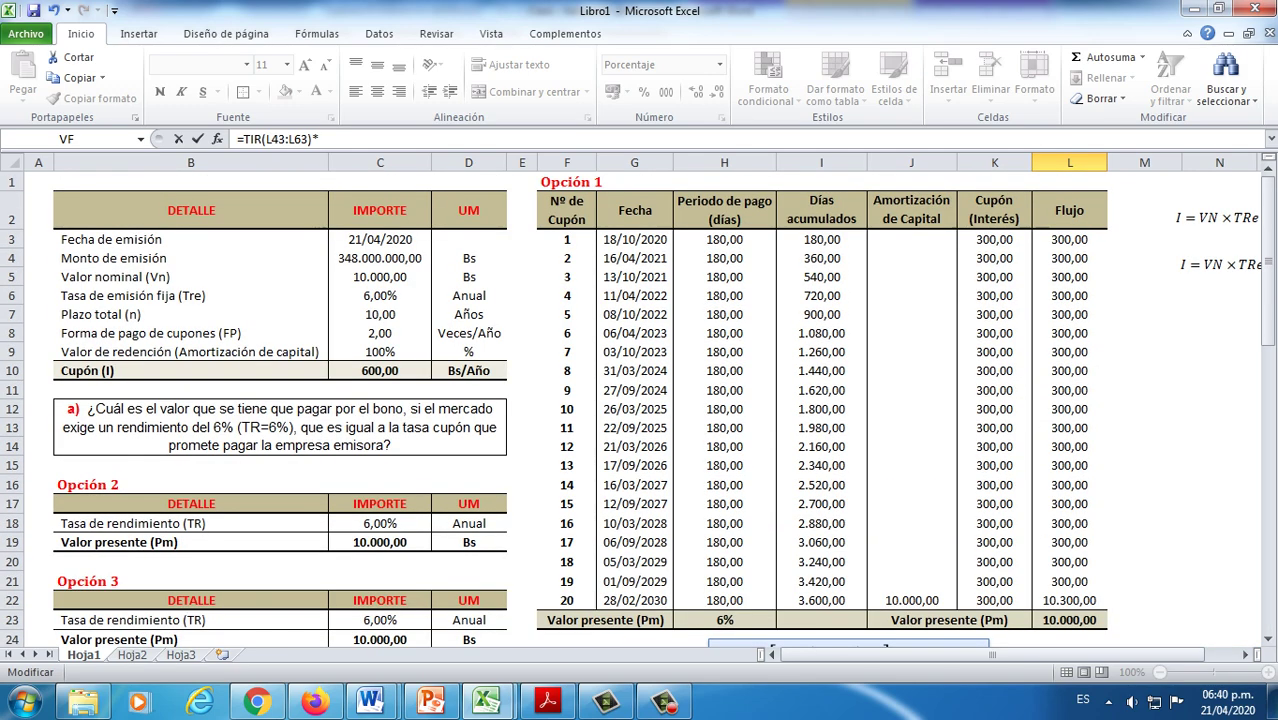
left_click(380, 333)
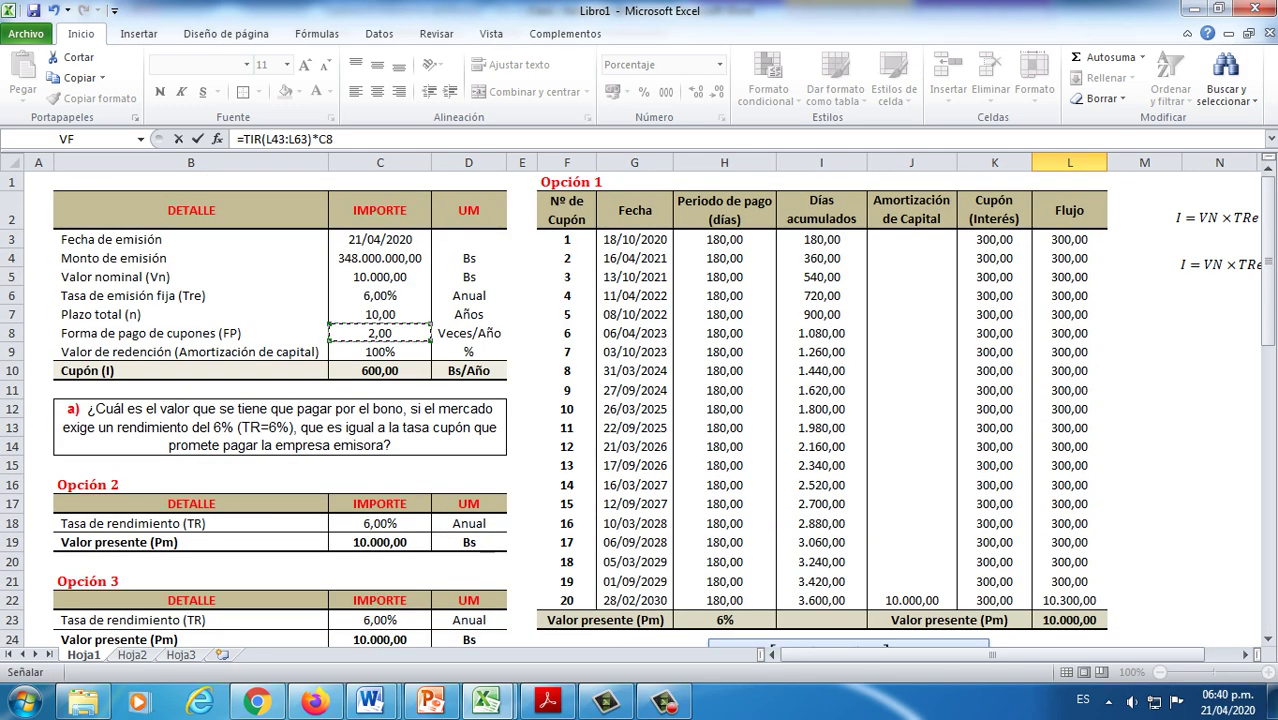
key("Return")
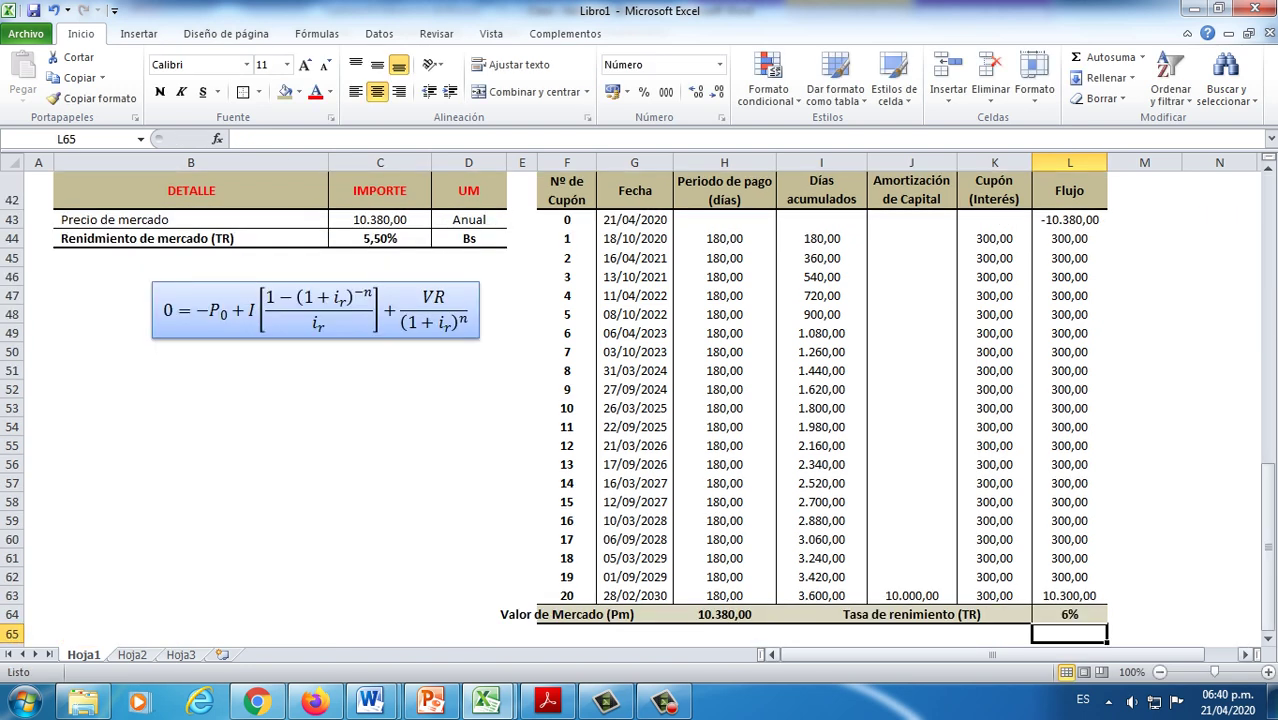
Step: Show the yield in L64 with two decimal places and compare it with the market yield in C44
left_click(1069, 614)
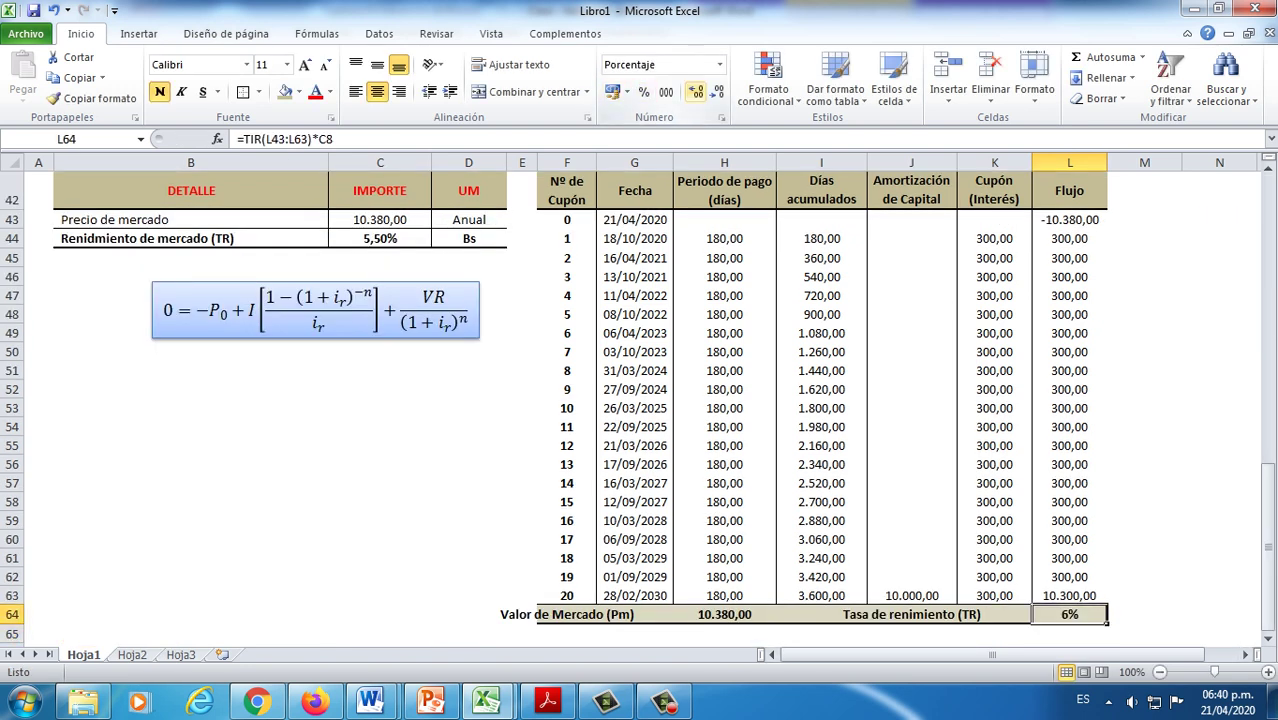
left_click(695, 91)
left_click(695, 91)
left_click(428, 242)
left_click(1069, 614, "ctrl")
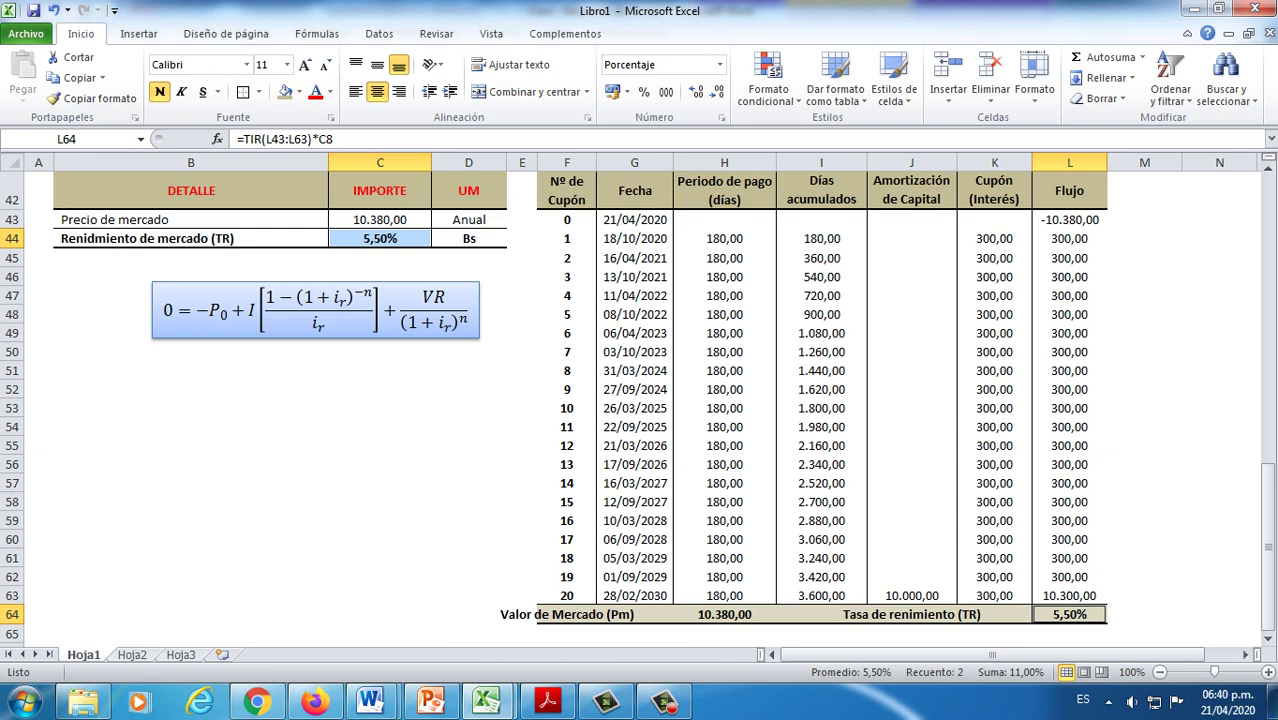
scroll(640, 400, "up", 2)
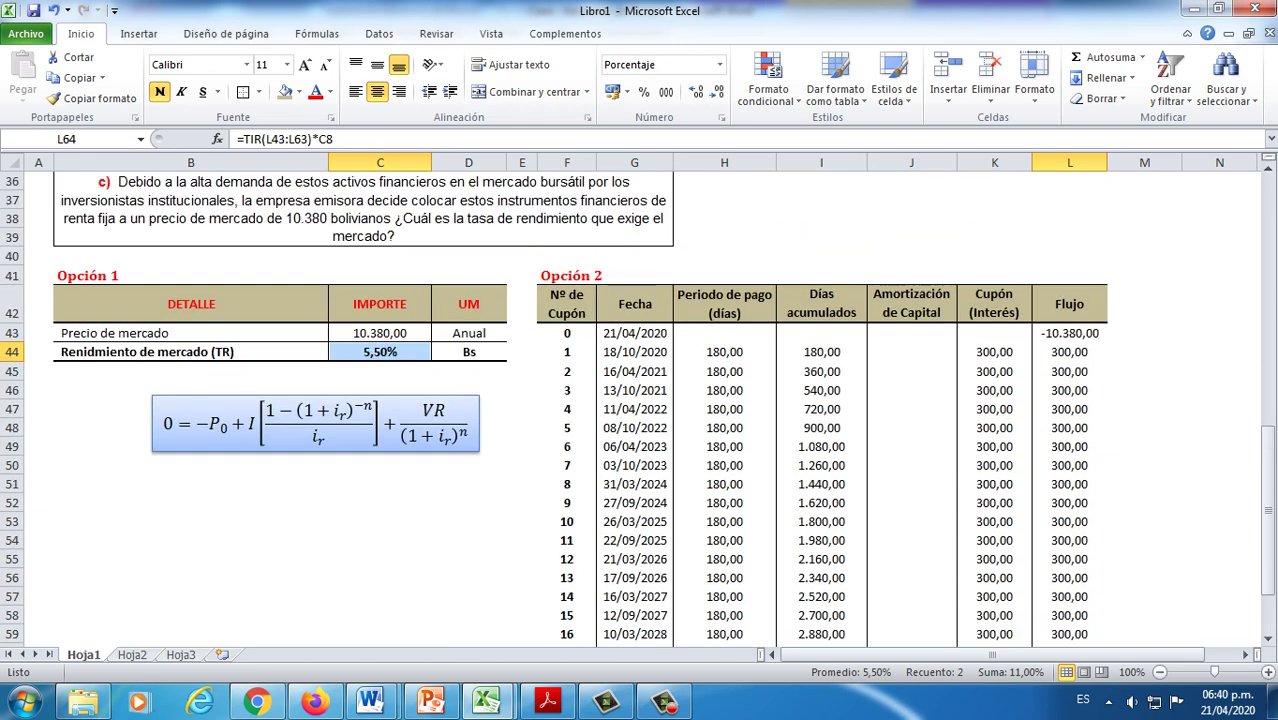
scroll(640, 400, "down", 3)
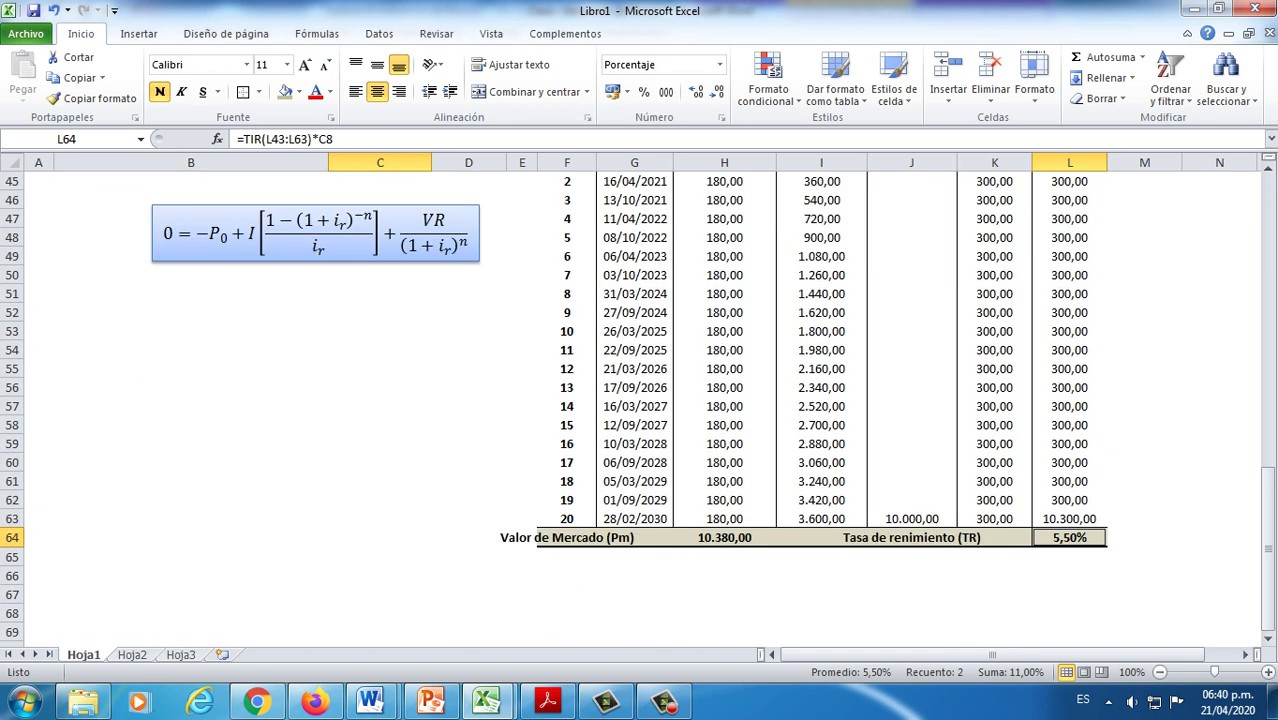
left_click(1069, 594)
Step: Move the equation picture slightly lower to free row 46 and copy the TASA formula from C44 into B46
scroll(1069, 594, "up", 2)
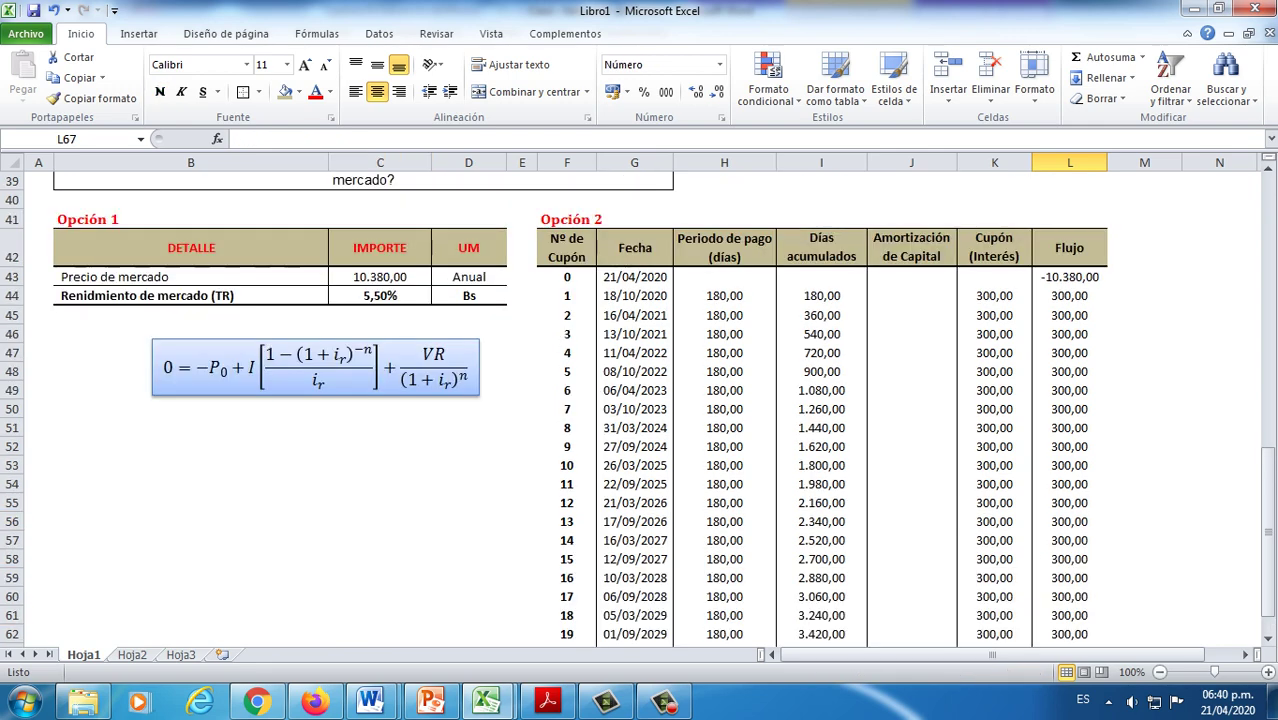
left_click_drag(300, 367, 293, 404)
left_click(400, 296)
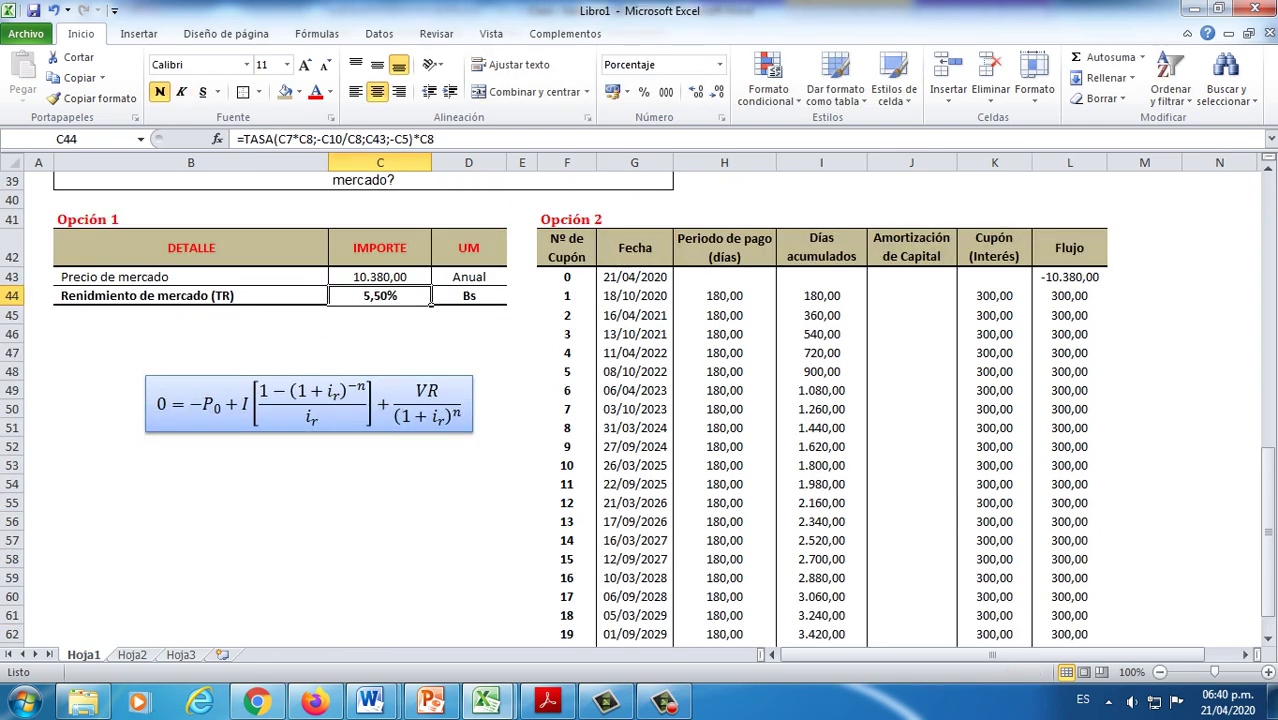
left_click(380, 295)
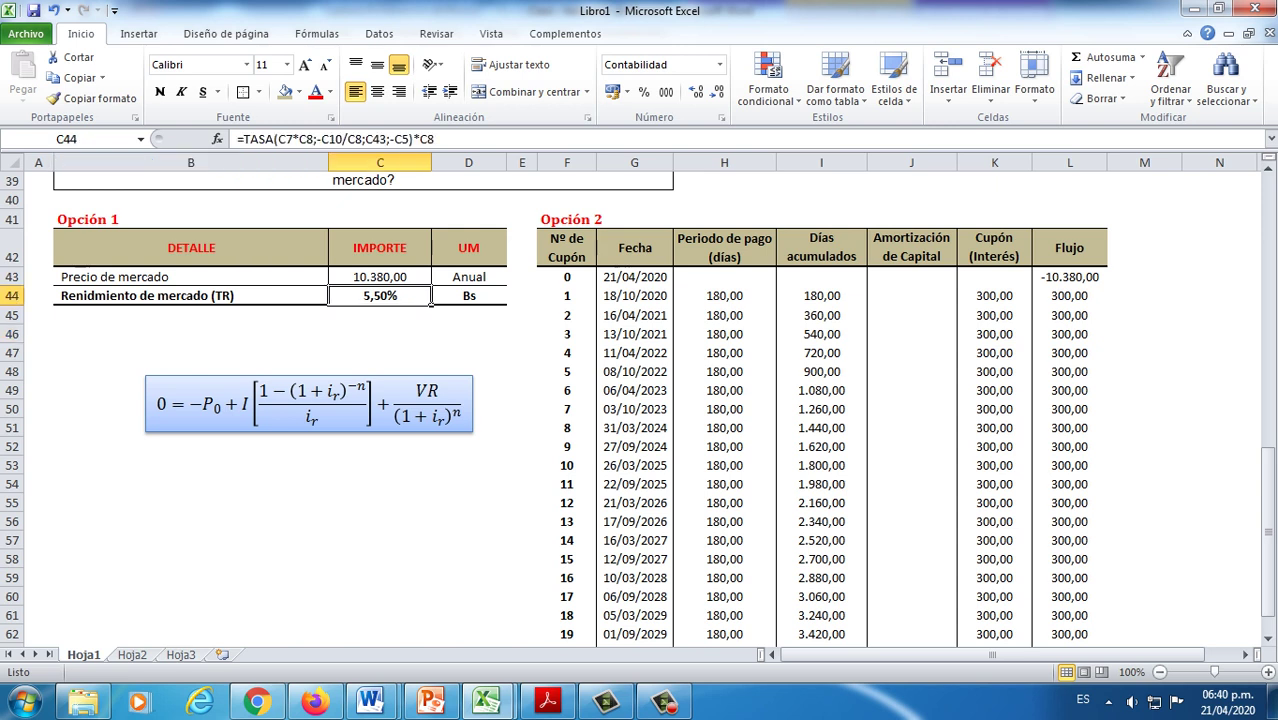
key("ctrl+c")
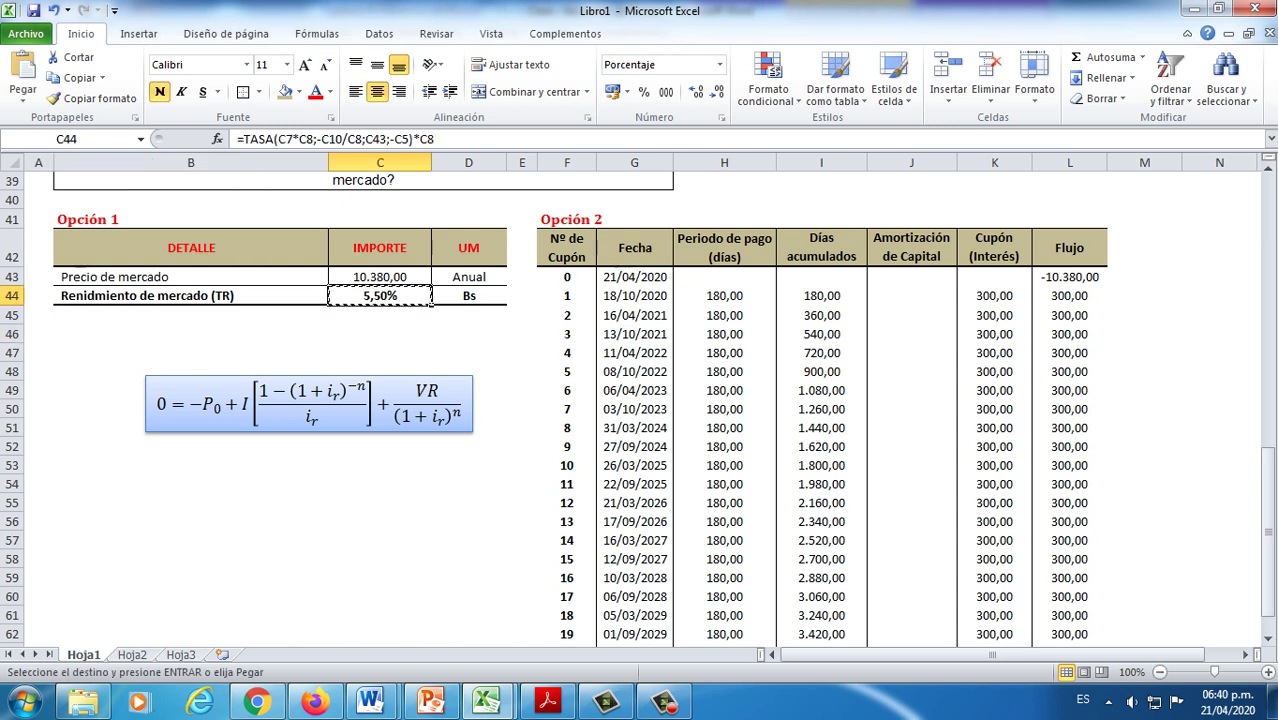
left_click(56, 333)
key("ctrl+v")
Step: Turn the copied TASA formula in B46 into plain text and rewrite its first argument as Plazo*FP
double_click(182, 333)
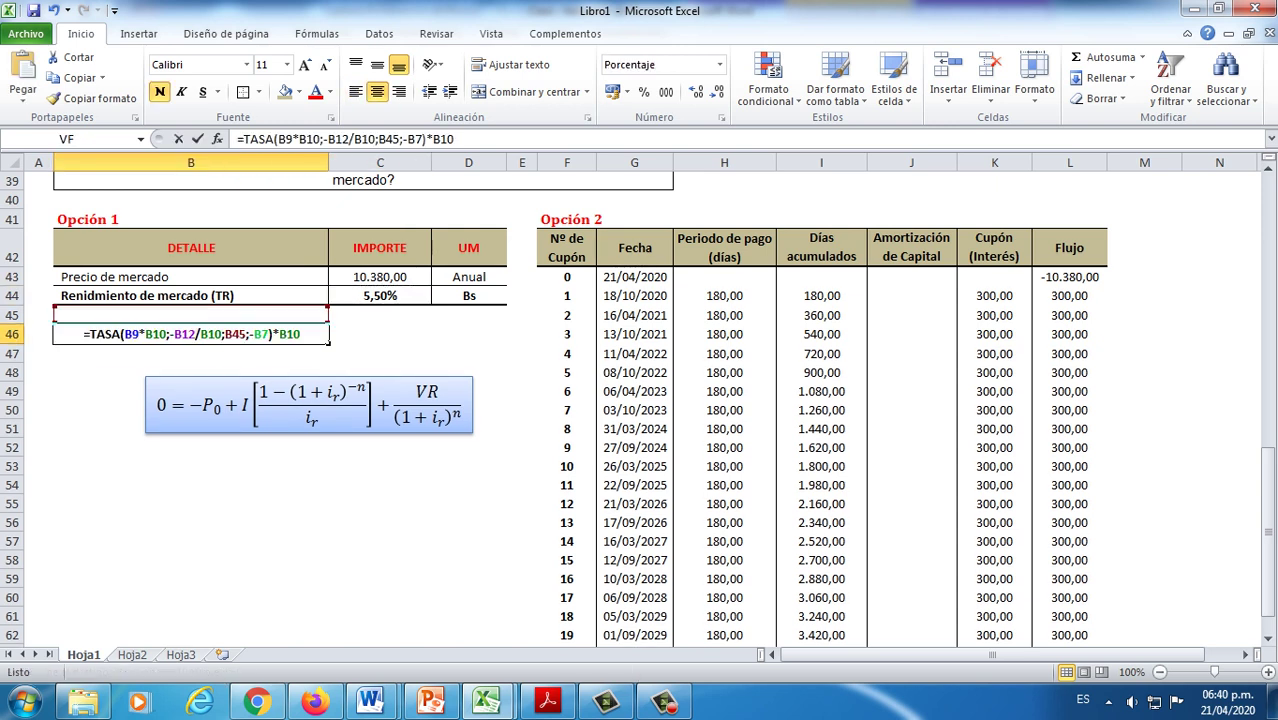
key("Home")
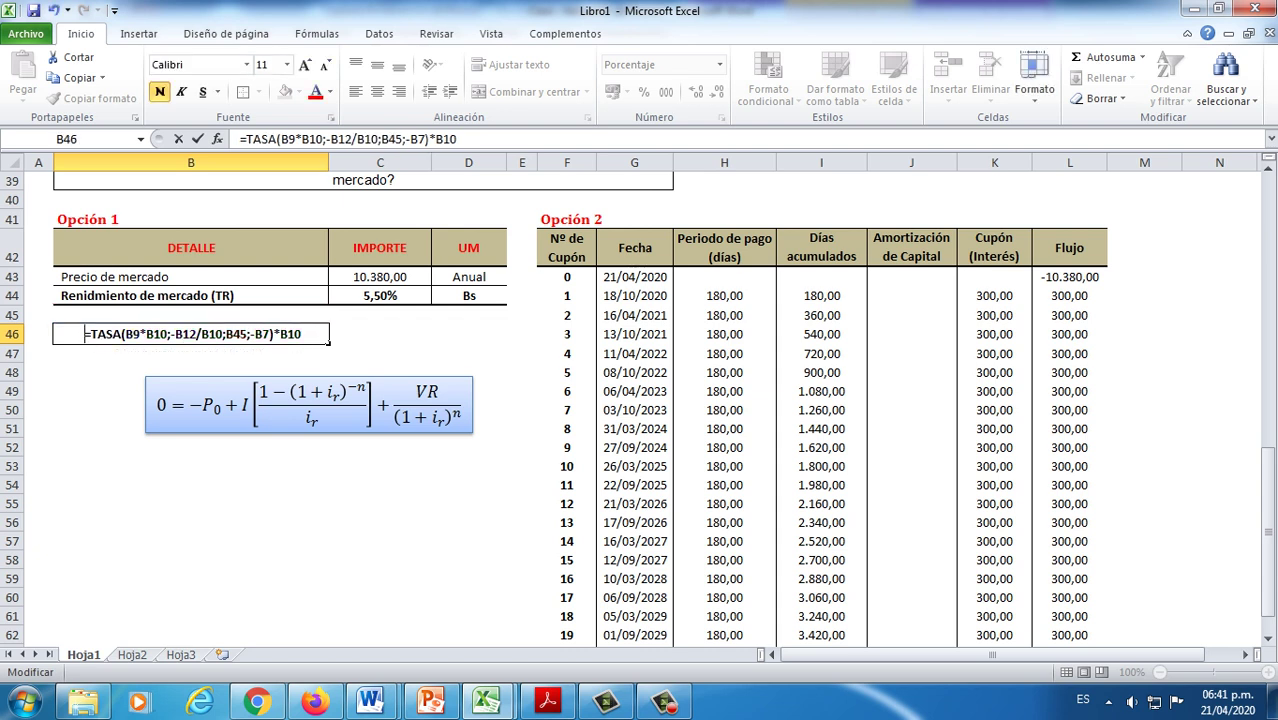
key("shift+Right")
key("shift+Right")
type("Plazo")
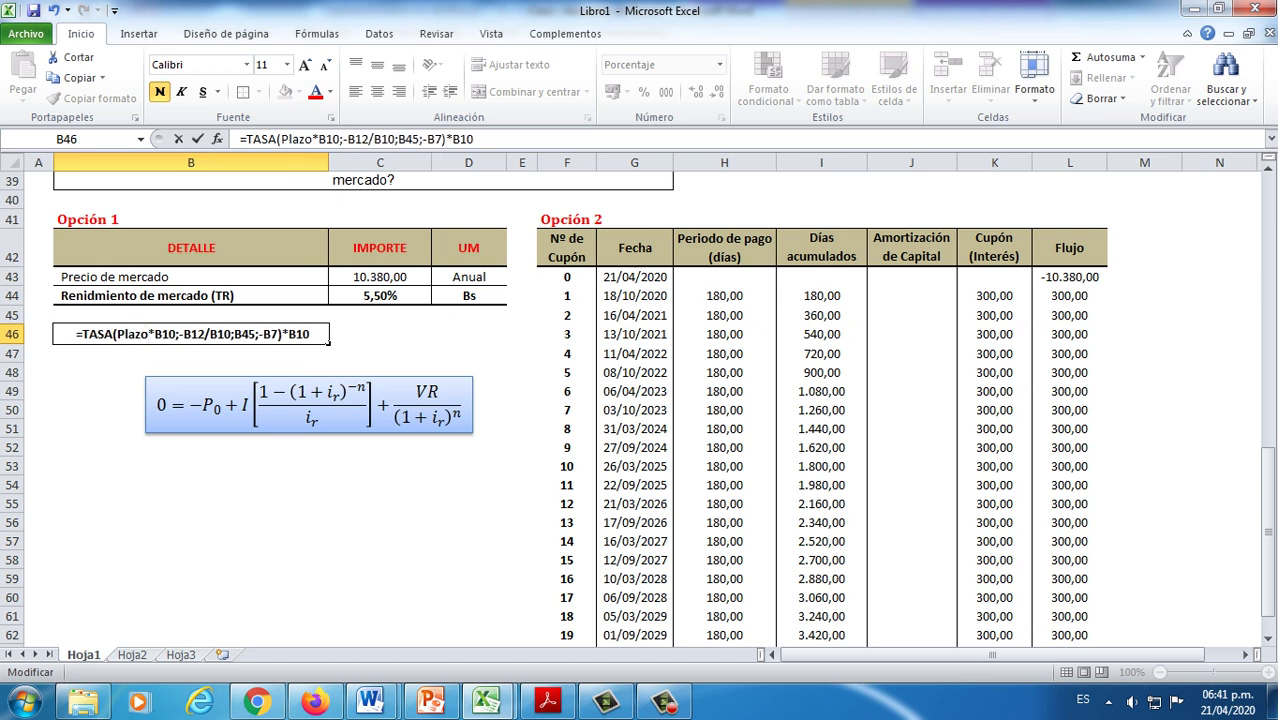
key("shift+Right")
key("shift+Right")
key("shift+Right")
type("F")
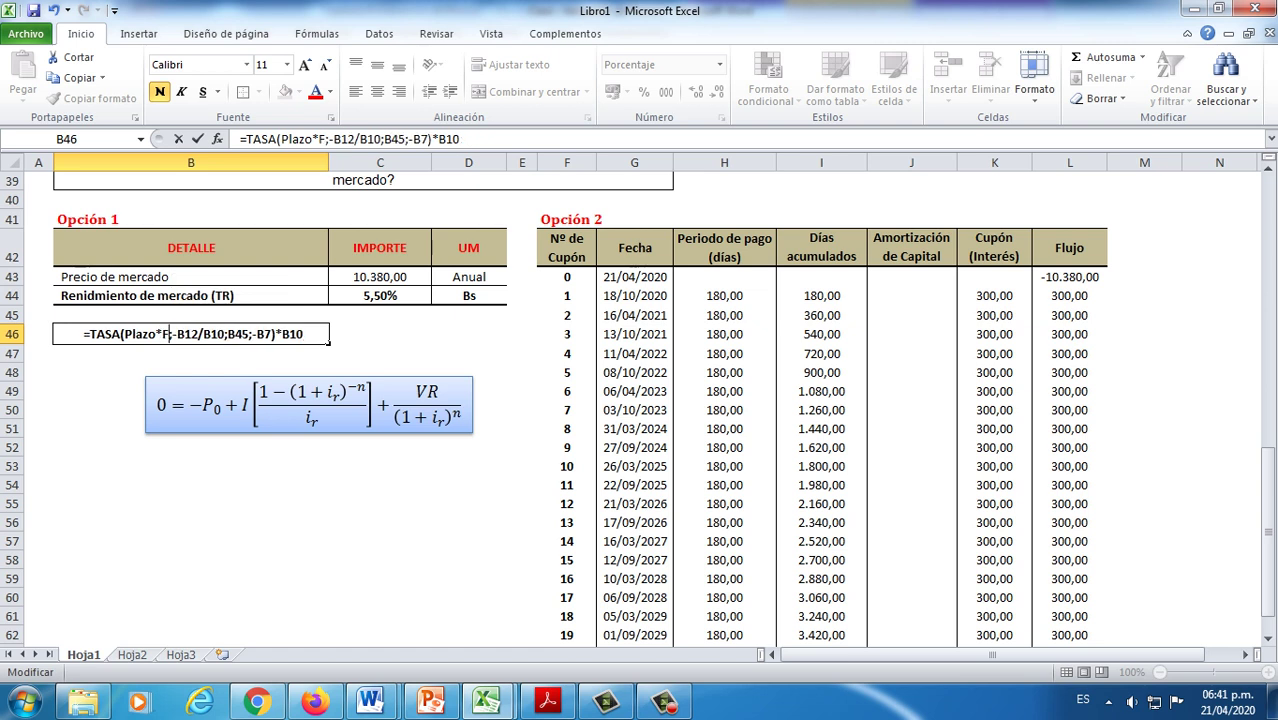
type("P")
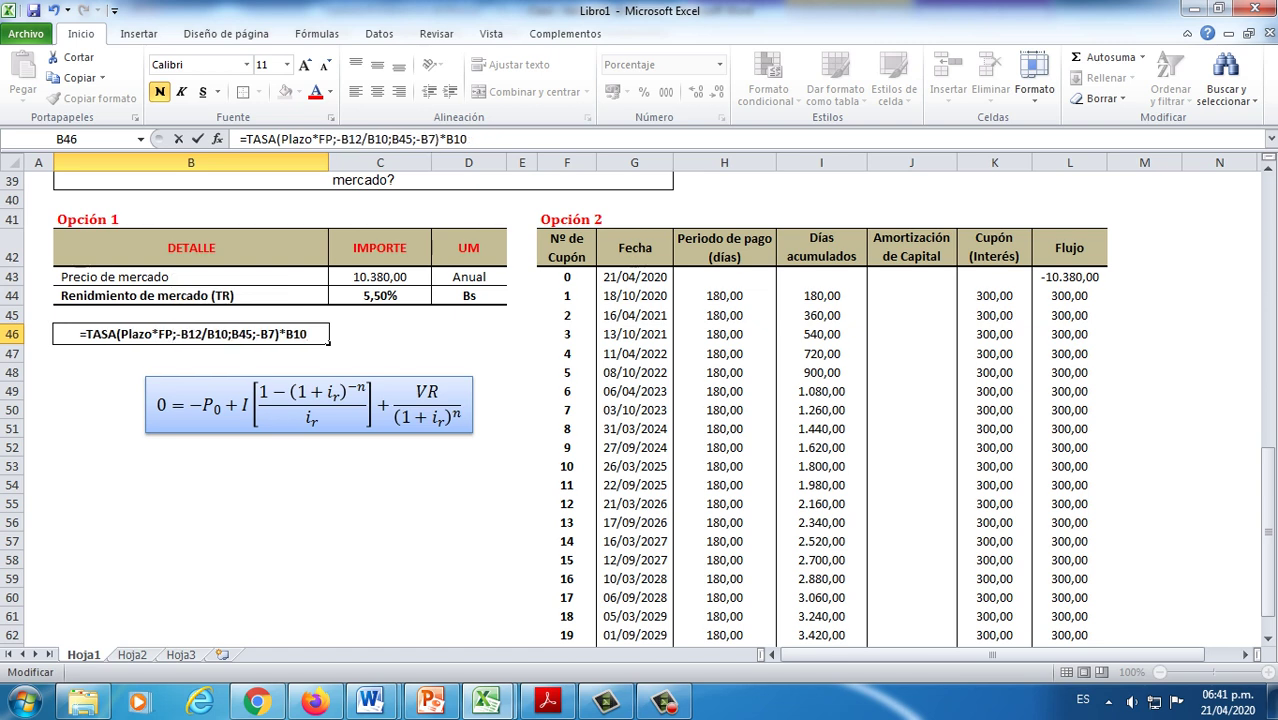
Step: Rewrite the payment argument in B46's formula text as -Cupón/FP
key("shift+Right")
key("shift+Right")
key("shift+Right")
type("C")
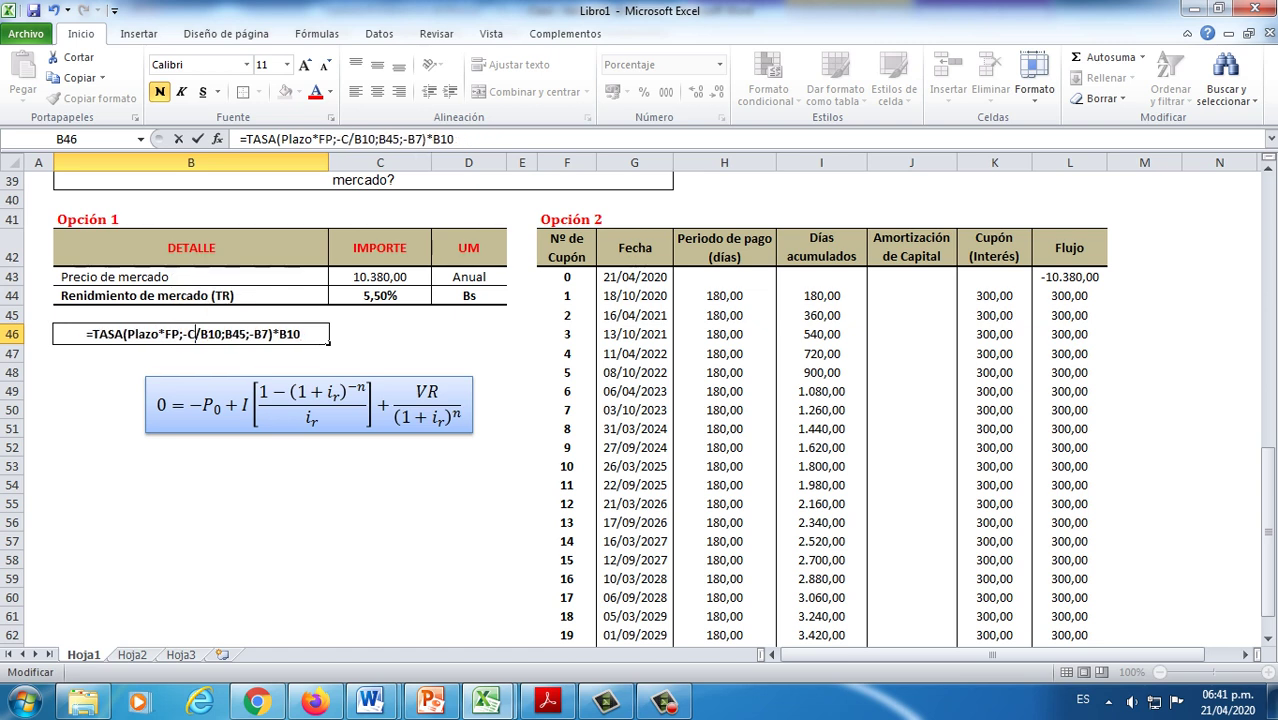
type("upón")
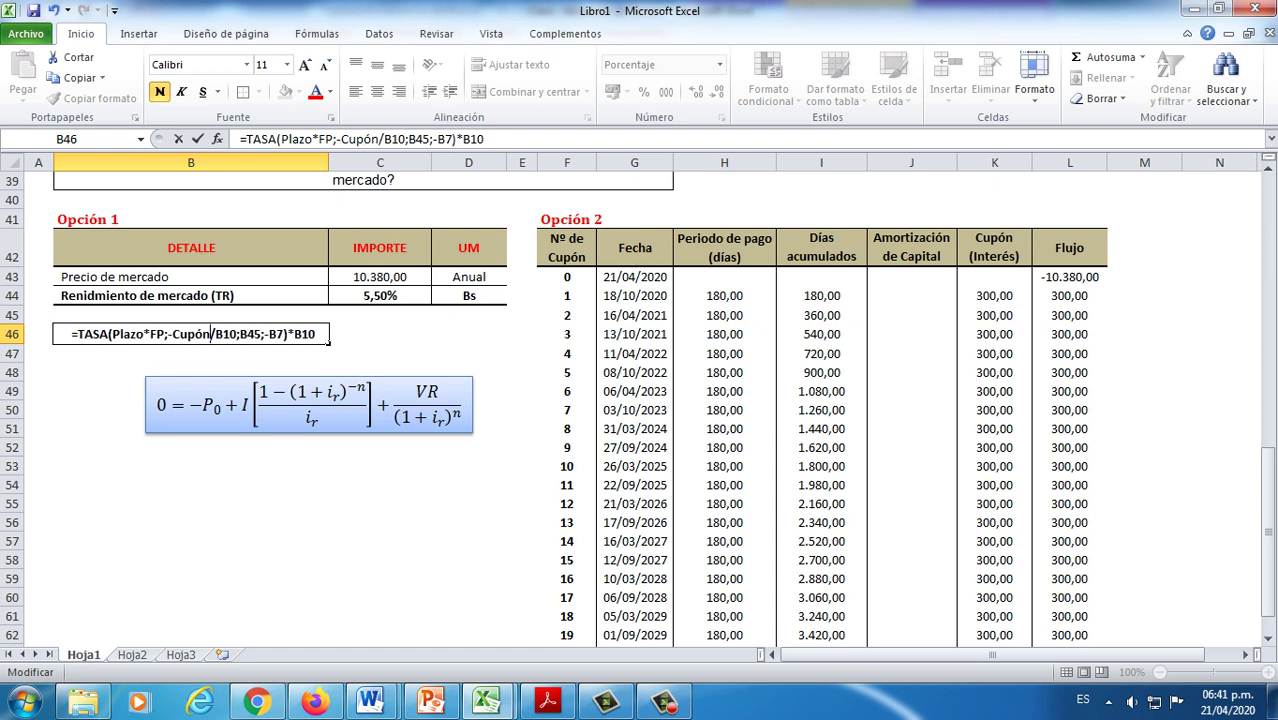
key("Right")
key("shift+Right")
key("shift+Right")
key("shift+Right")
type("FP")
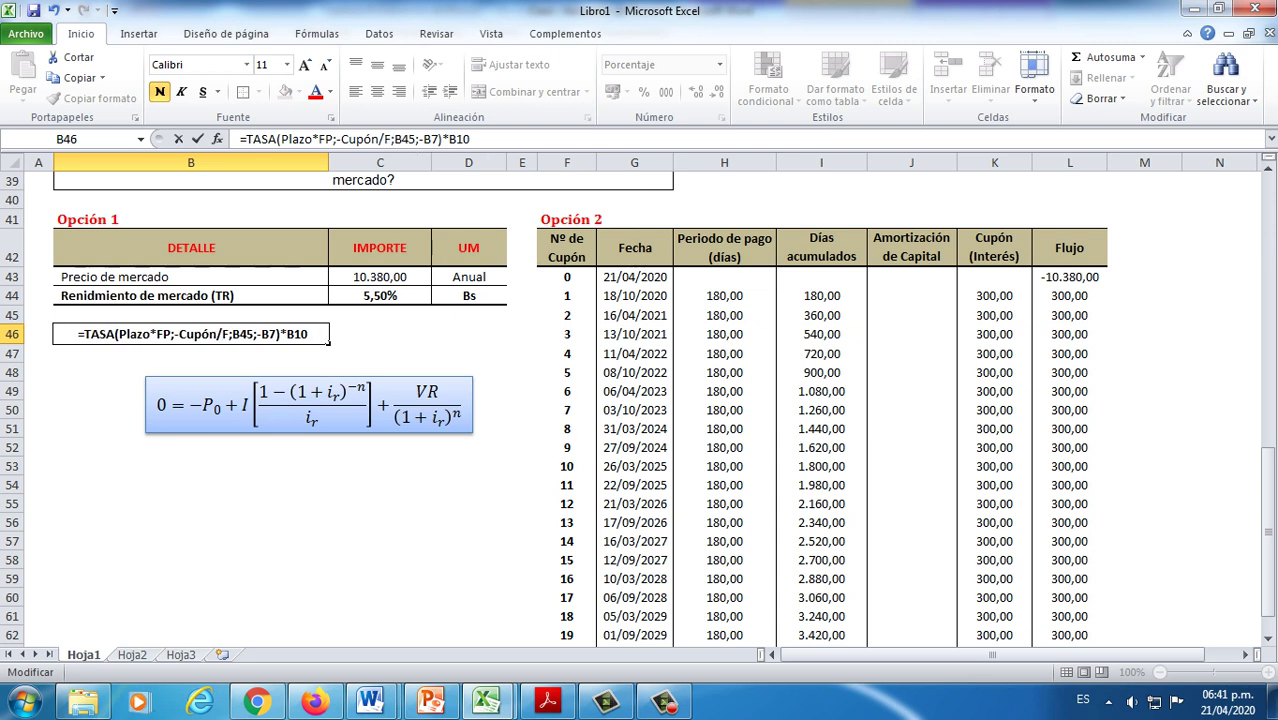
left_click(380, 353)
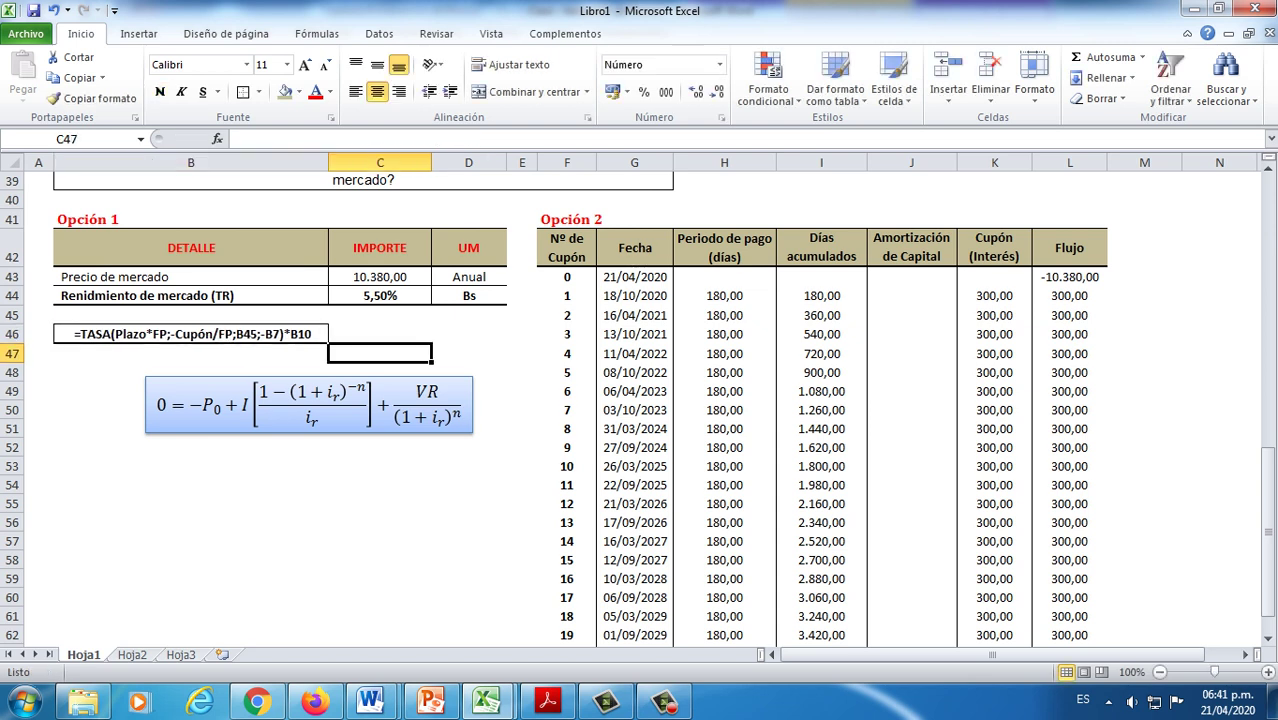
Step: Check the arguments of the TASA formula in C44 and replace B45 in B46's formula text with Precio
left_click(380, 296)
double_click(380, 296)
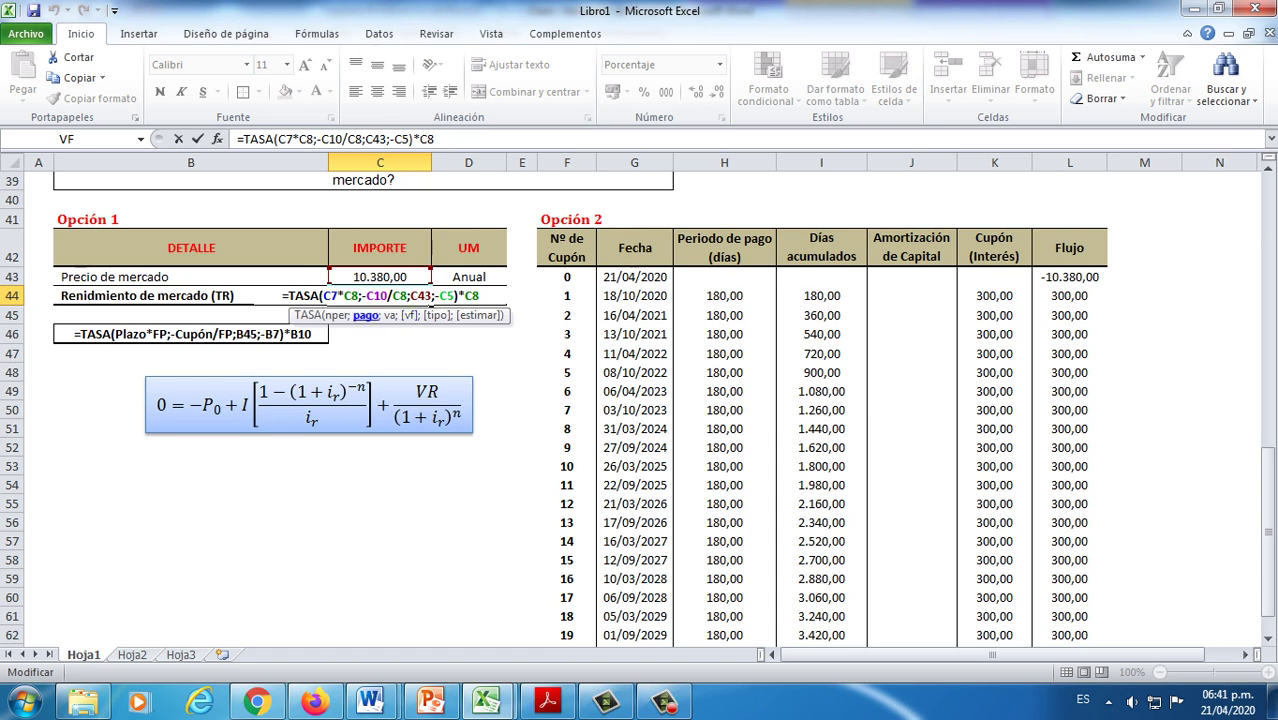
double_click(326, 336)
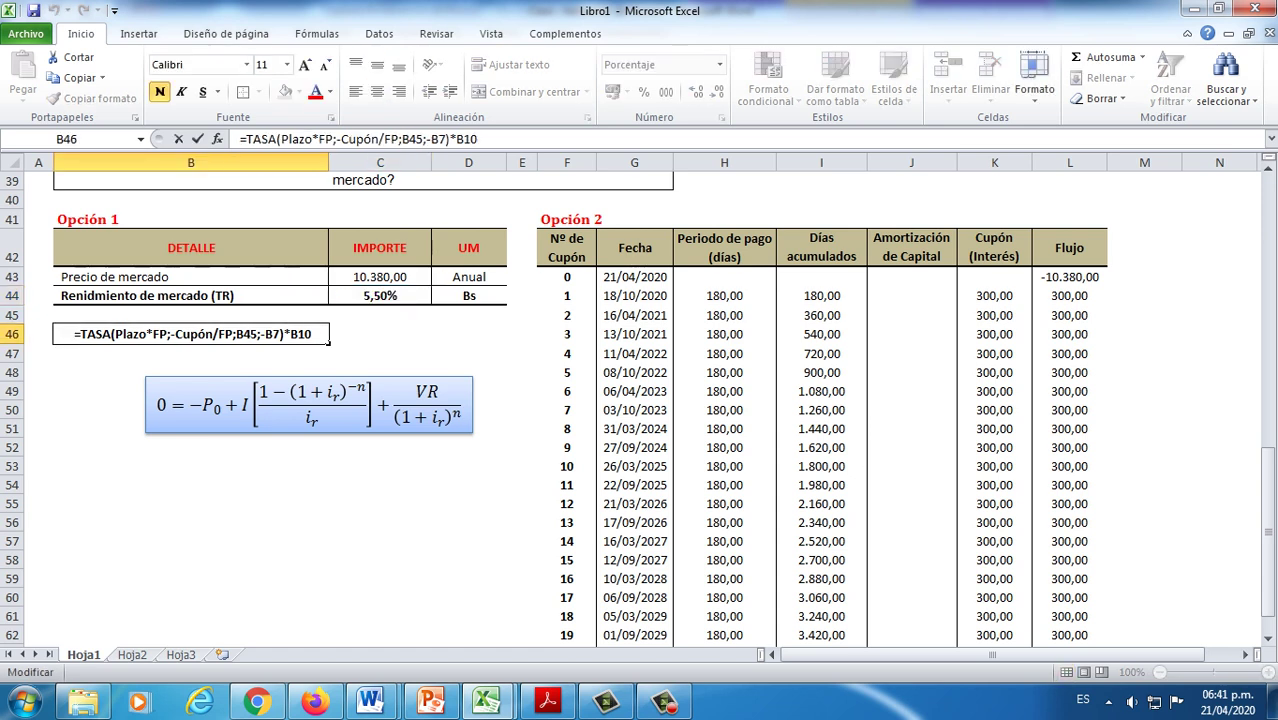
left_click_drag(236, 334, 258, 334)
type("Prec")
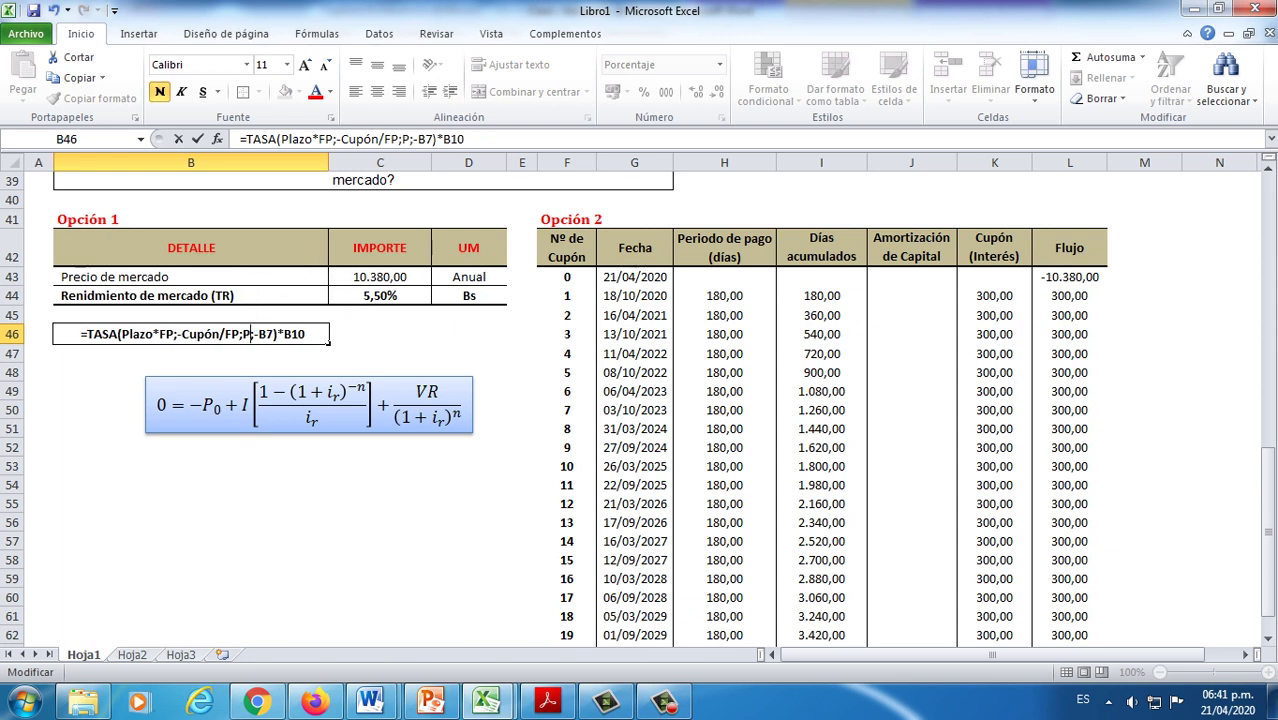
type("io")
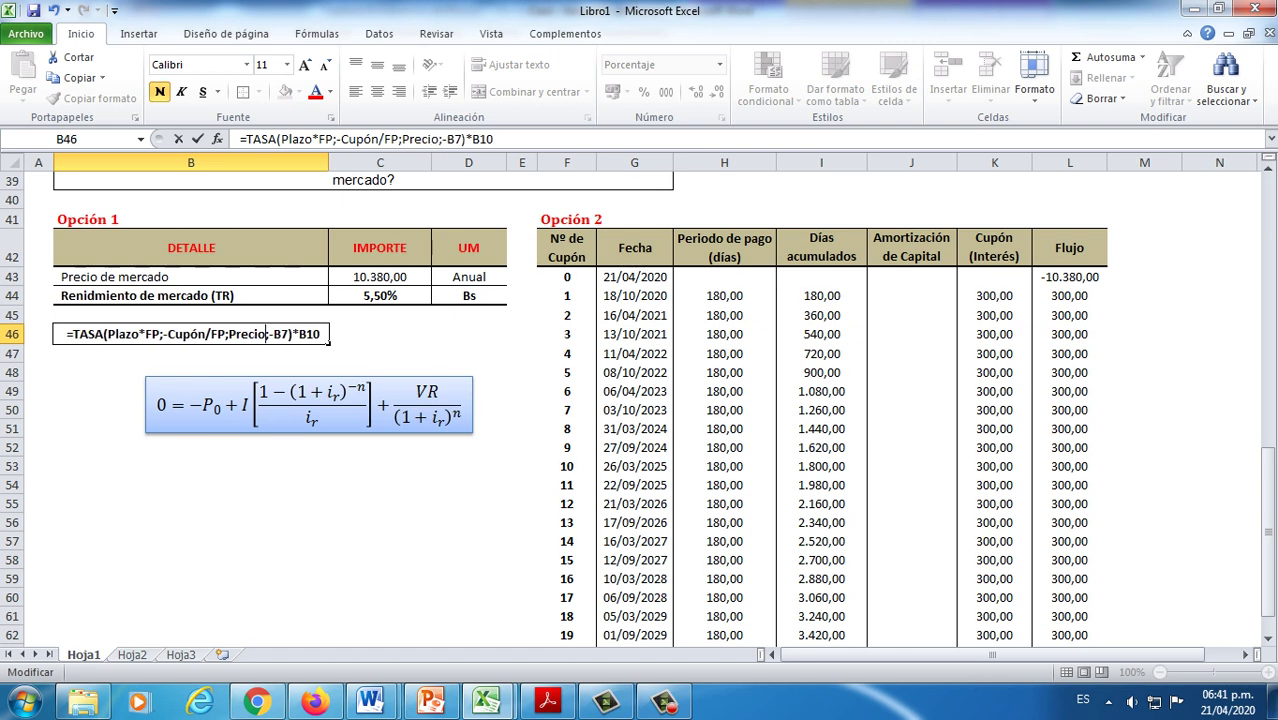
Step: Replace B7 in B46's TASA formula text with Valos nominal, keeping the minus sign before it
key("Right")
key("Right")
key("shift+Right")
key("shift+Right")
type("Va")
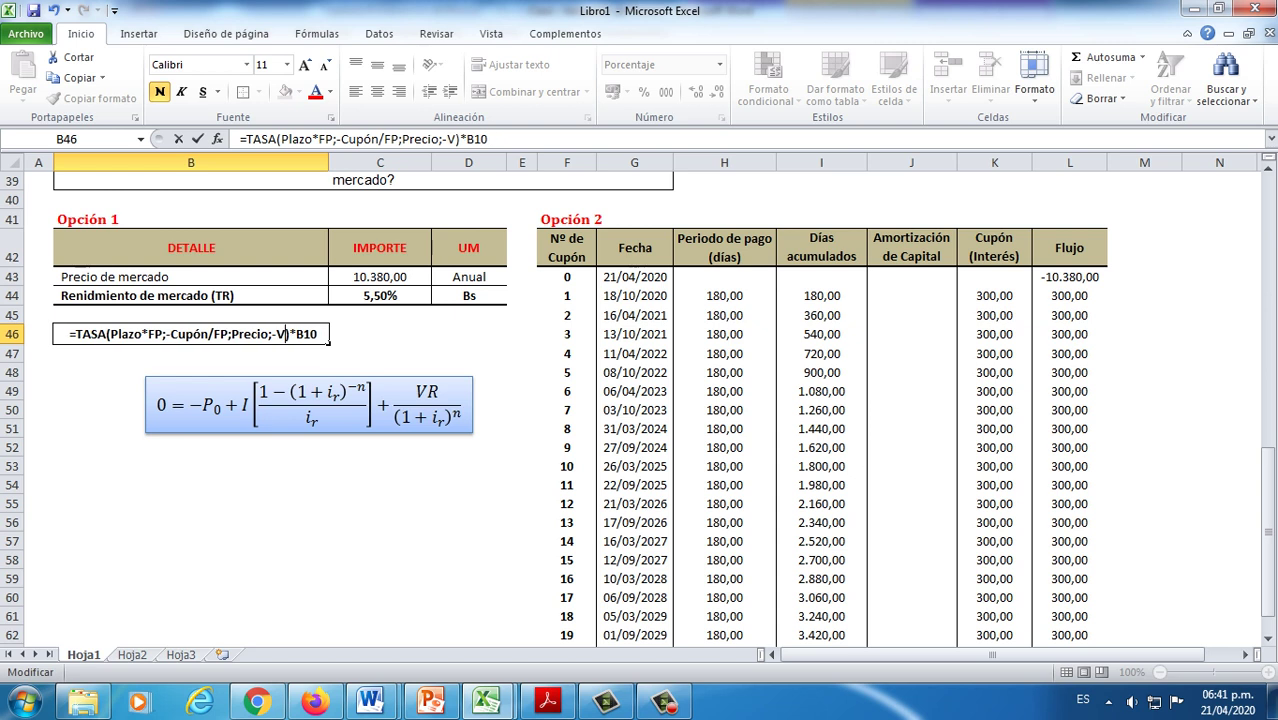
type("los no")
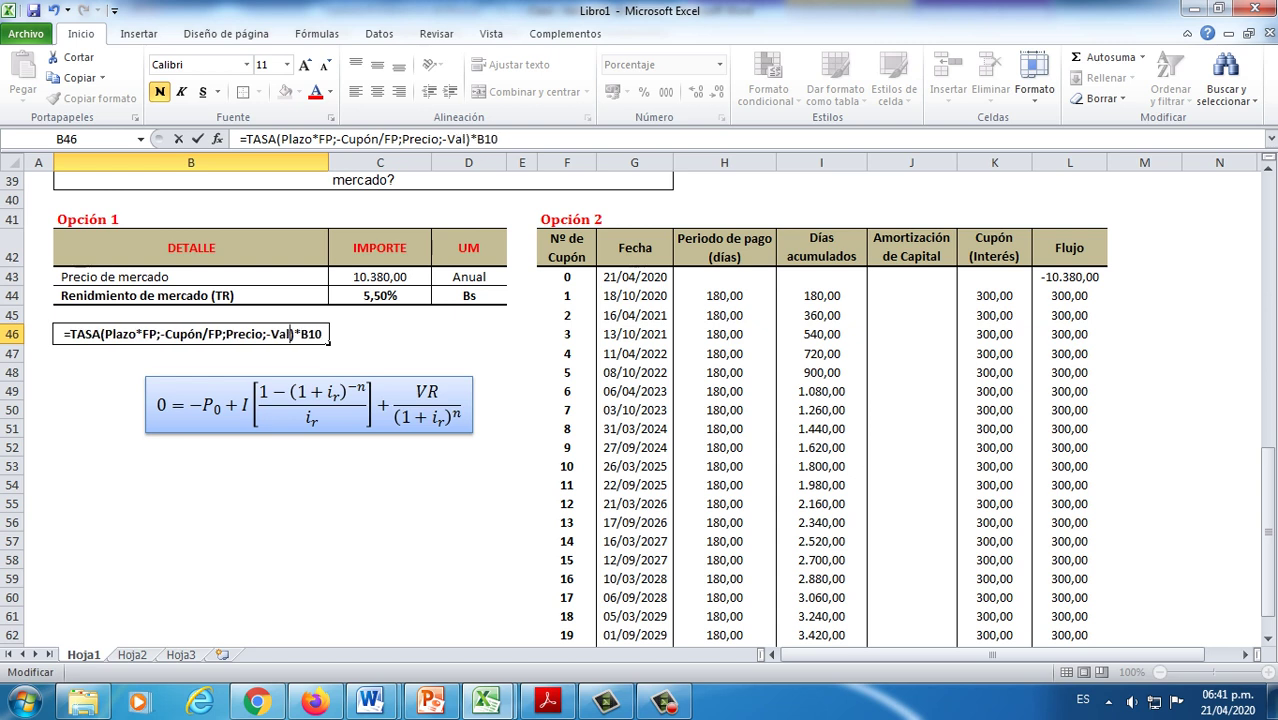
type("minal")
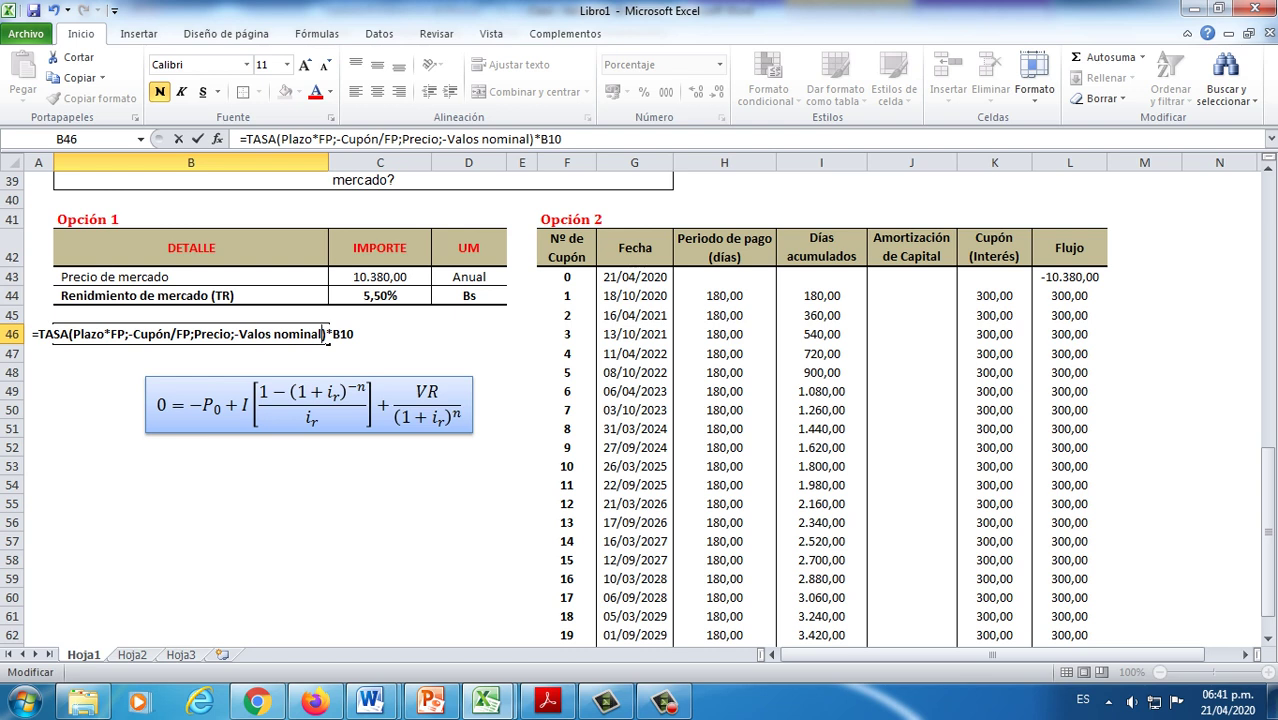
Step: Replace the B10 multiplier at the end of B46's formula text with FP and commit the cell
key("Right")
key("Right")
key("shift+End")
type("F")
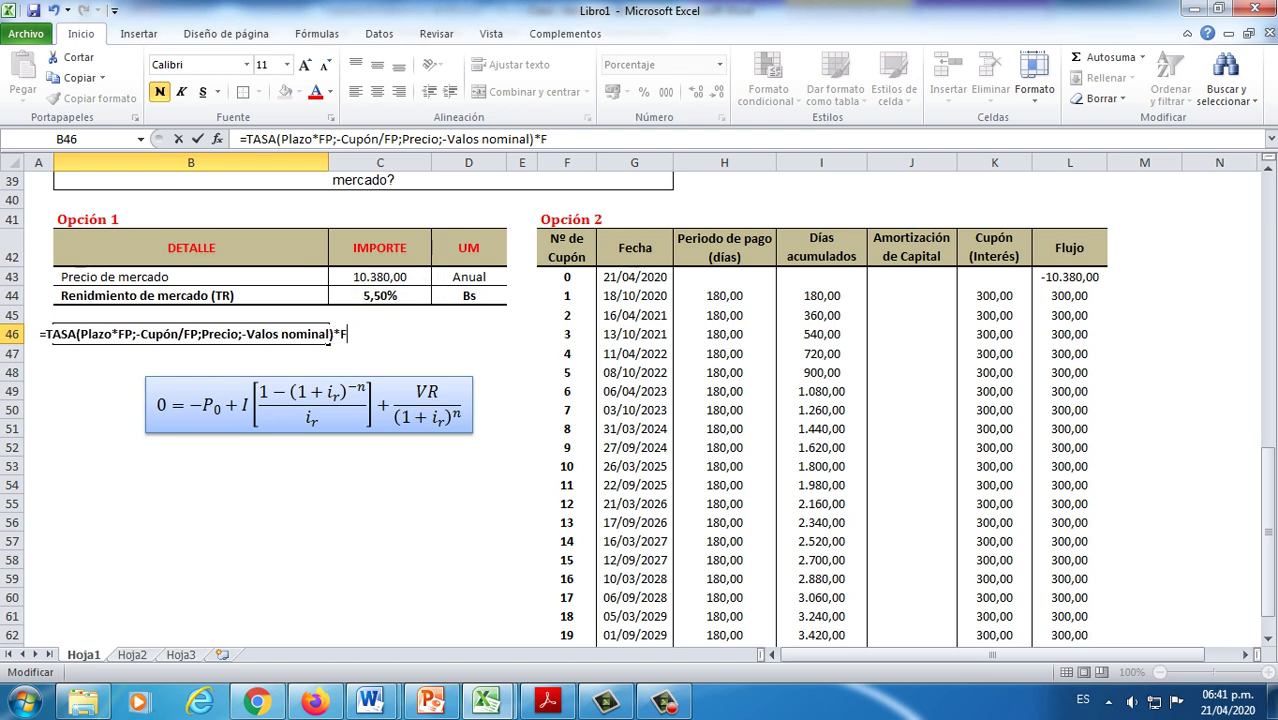
type("P")
key("Return")
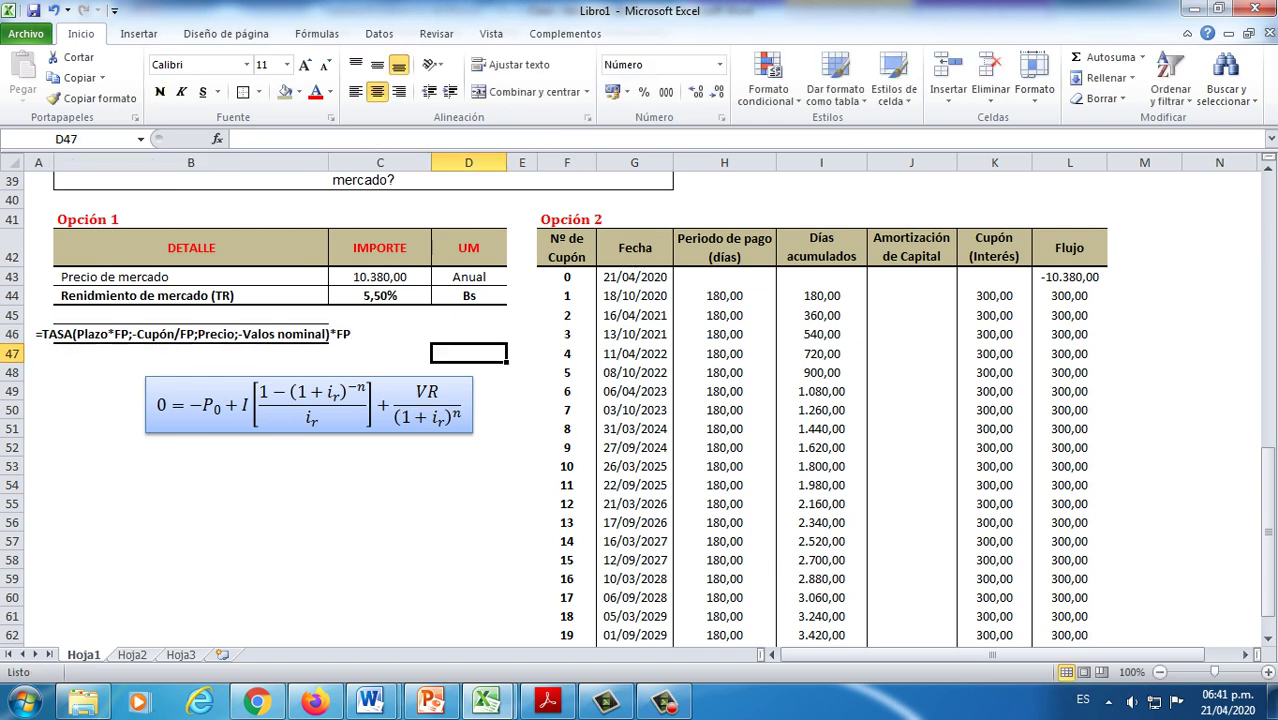
Step: Remove the borders from B46 and left-align its TASA formula text
left_click(52, 335)
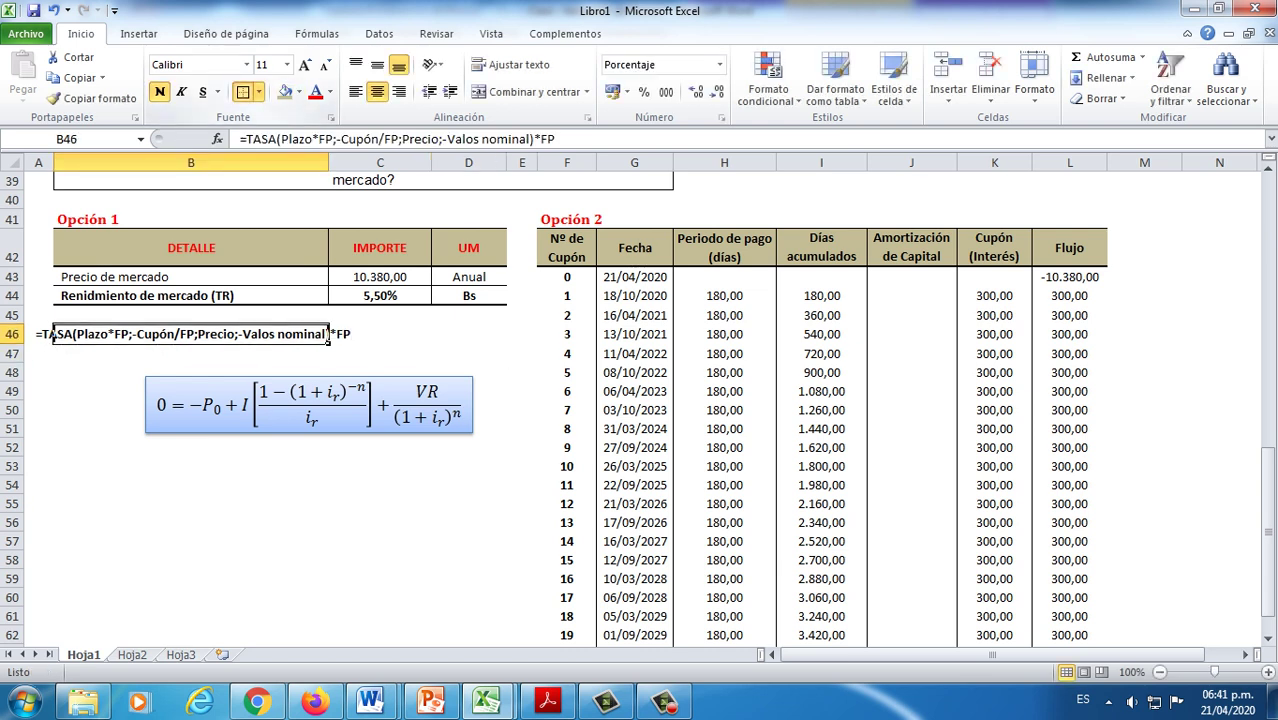
left_click(258, 92)
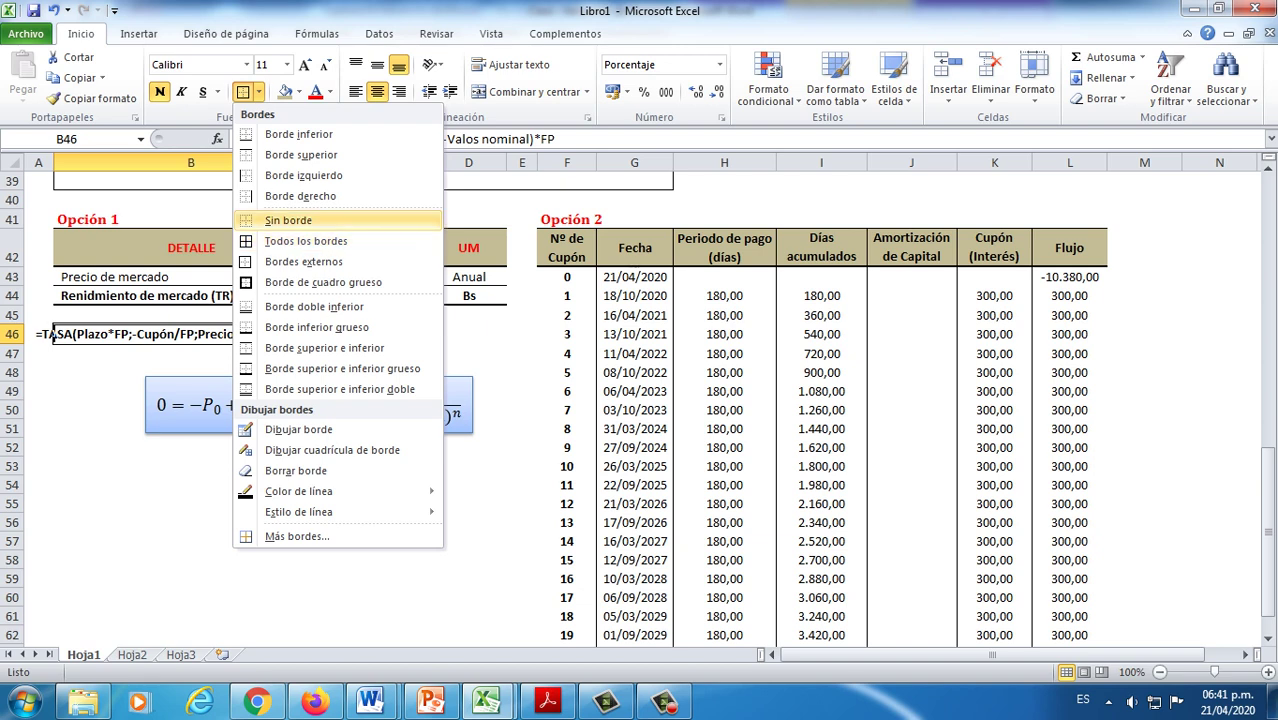
left_click(288, 220)
left_click(356, 92)
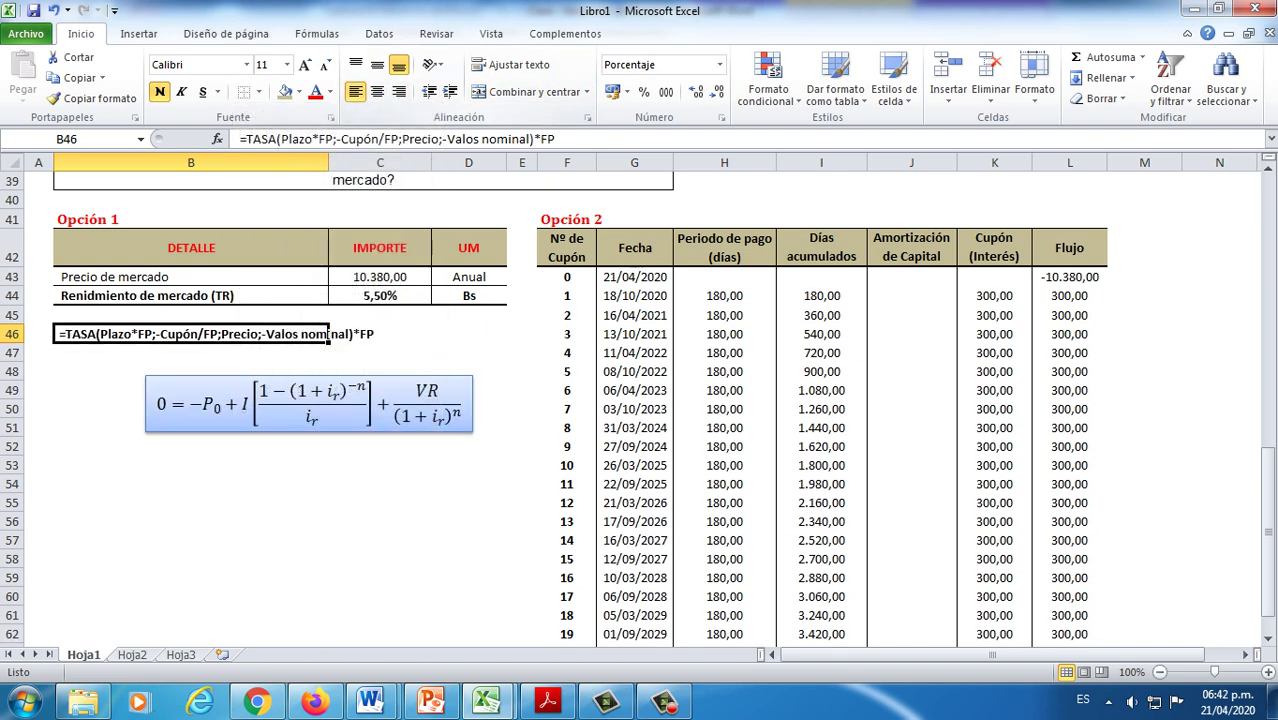
left_click(380, 334)
left_click(250, 334)
Step: Copy the TIR formula from L64 into K66 and turn the copy into plain text
scroll(327, 334, "down", 4)
left_click(994, 425)
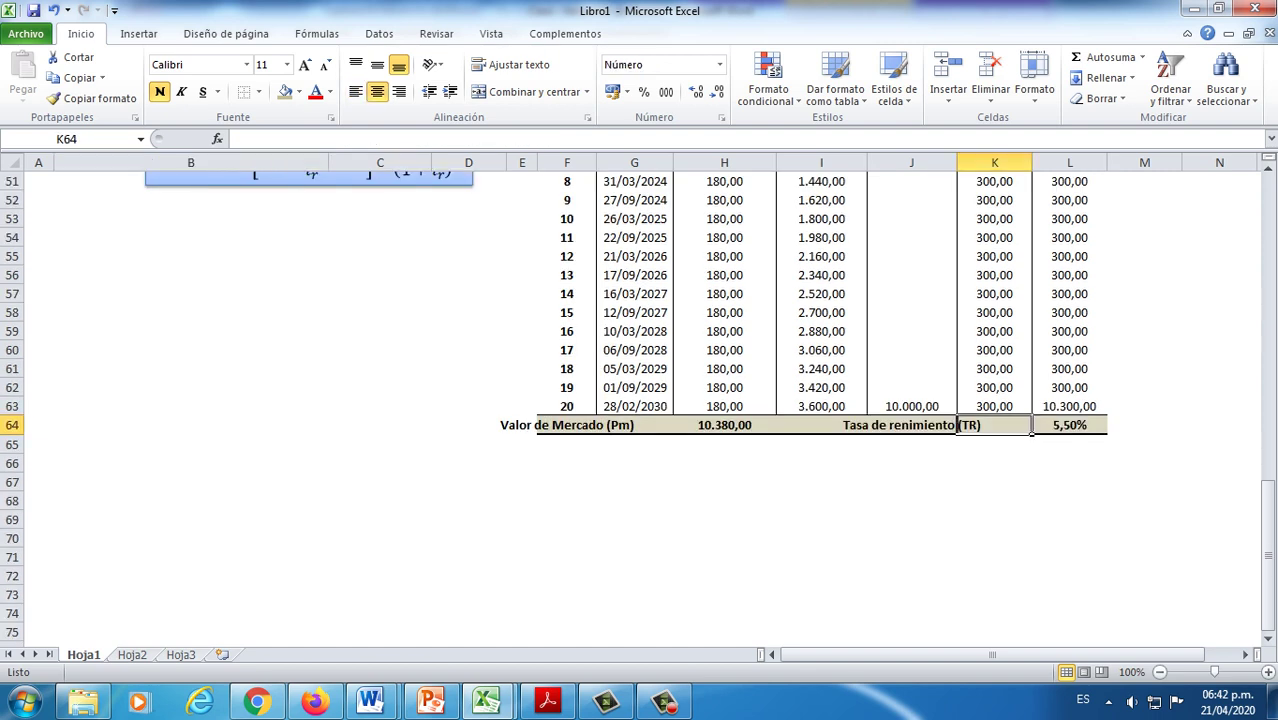
left_click(1069, 425)
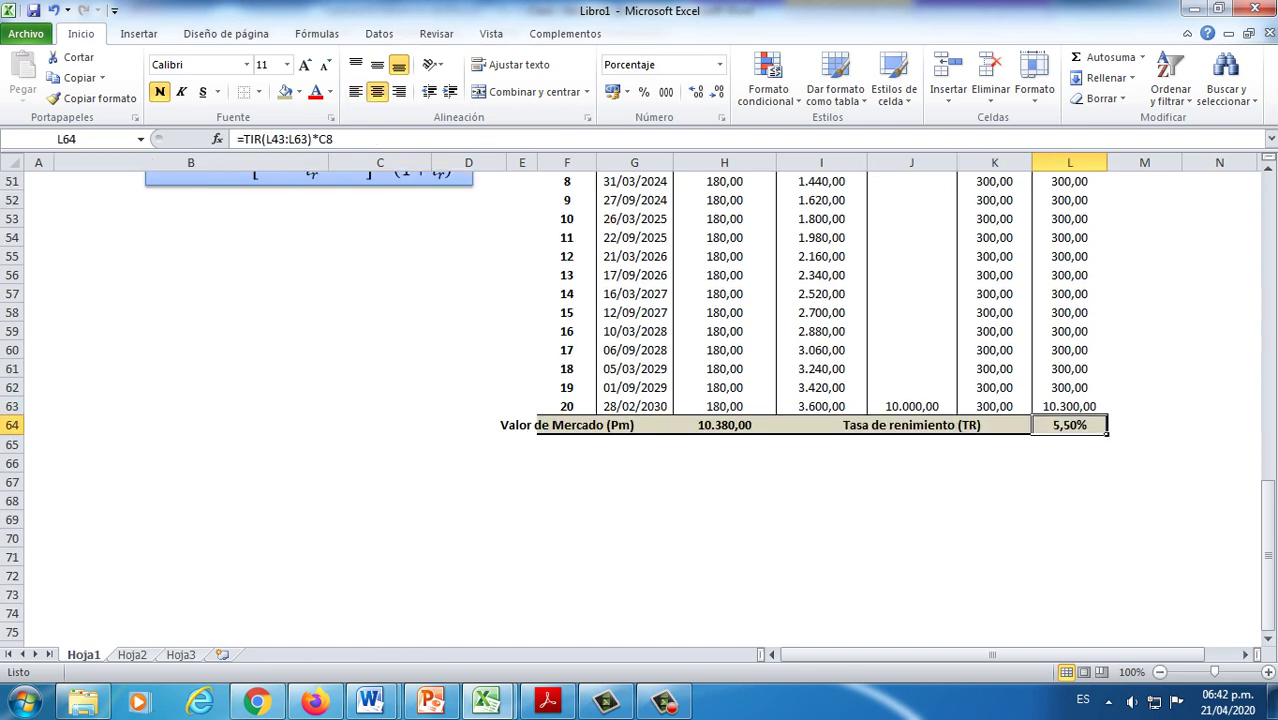
key("ctrl+c")
left_click(994, 463)
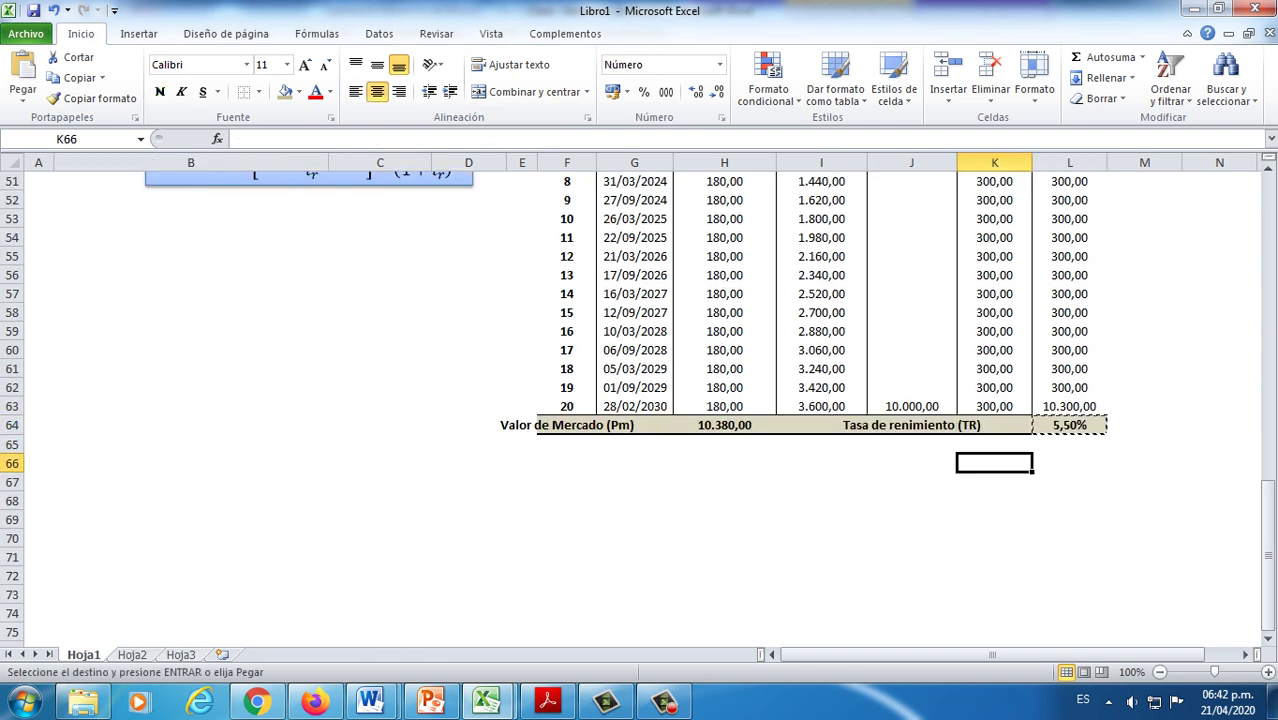
key("ctrl+v")
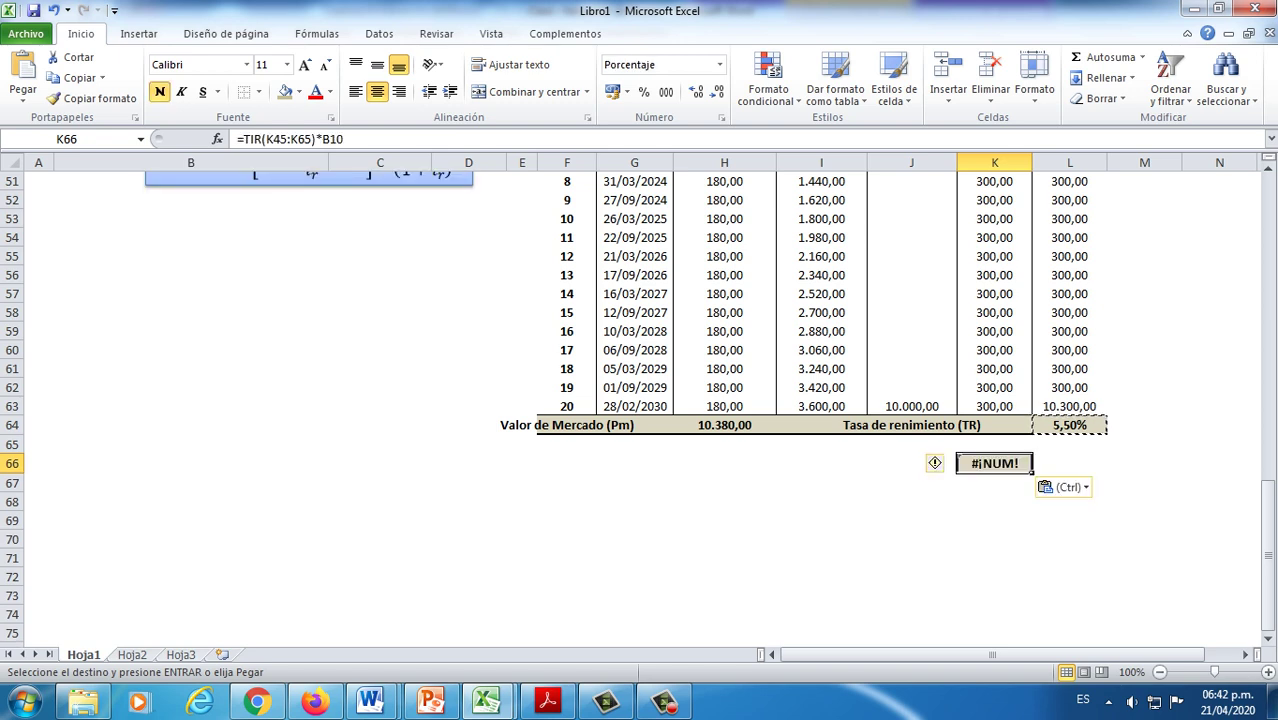
double_click(991, 463)
left_click(942, 463)
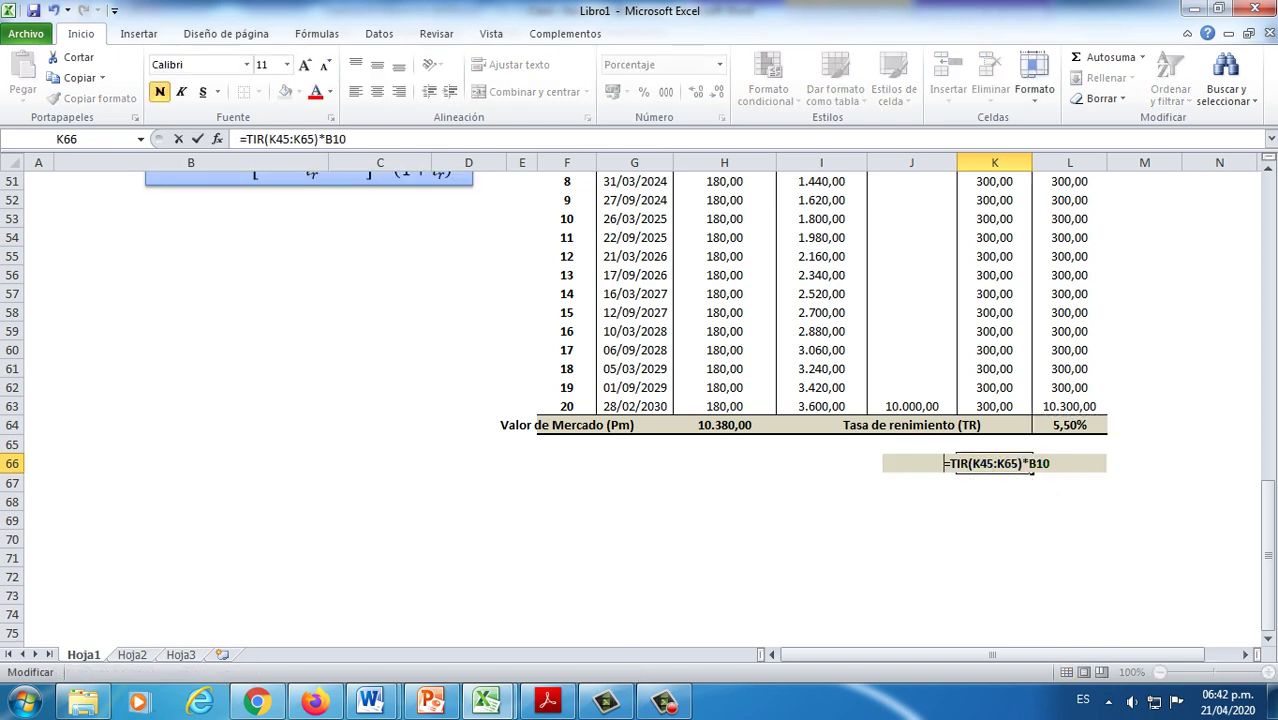
Step: Replace K45 in K66's TIR formula text with Flujo año 0
left_click_drag(972, 463, 994, 463)
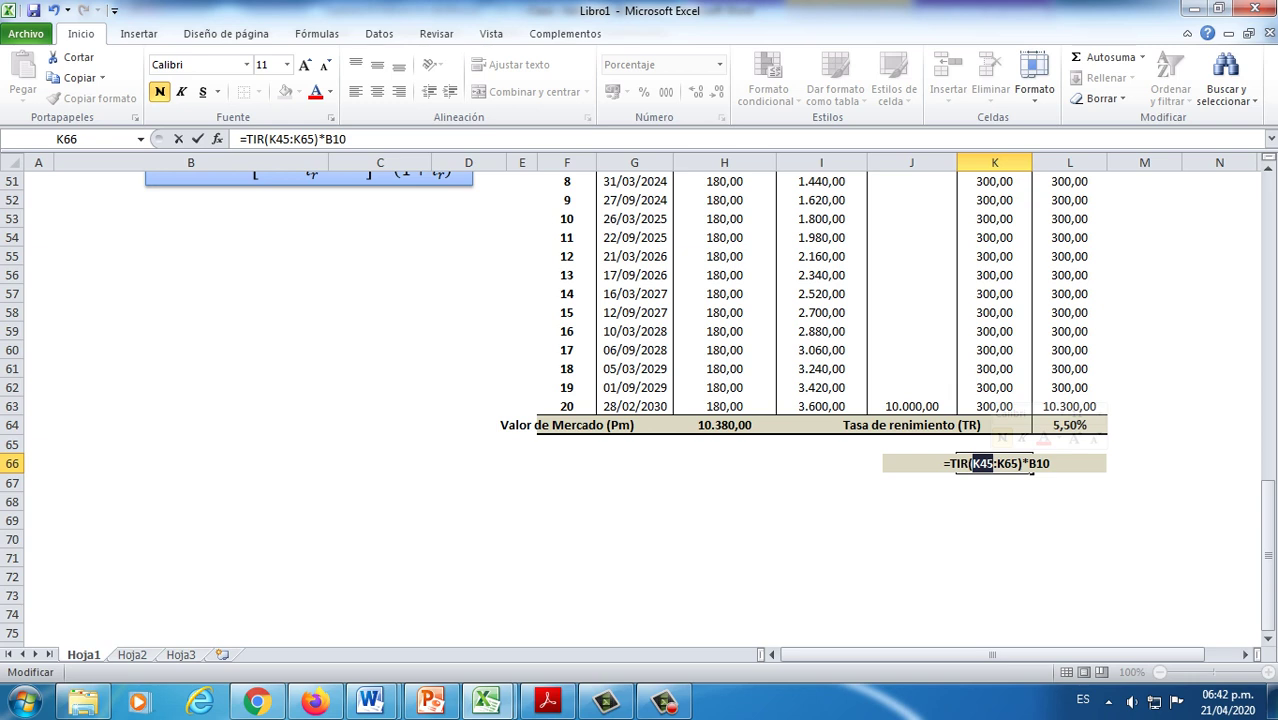
type("Tasa")
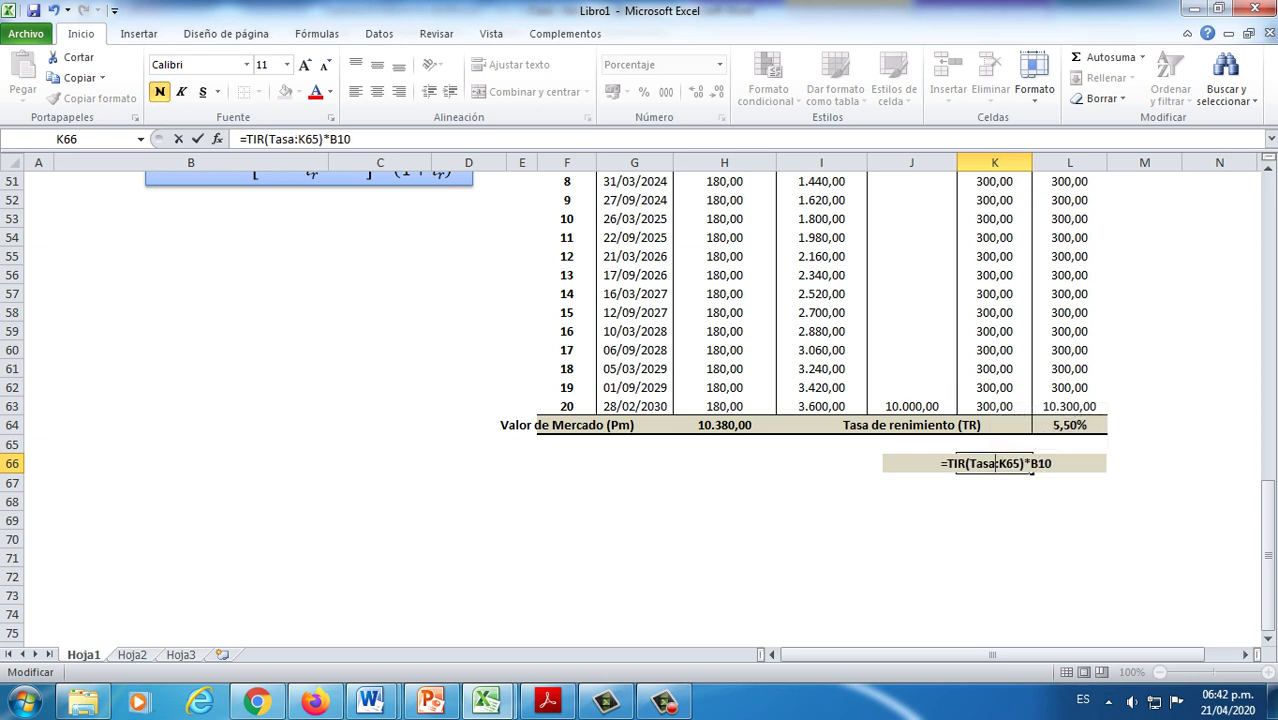
key("BackSpace")
key("BackSpace")
key("BackSpace")
key("BackSpace")
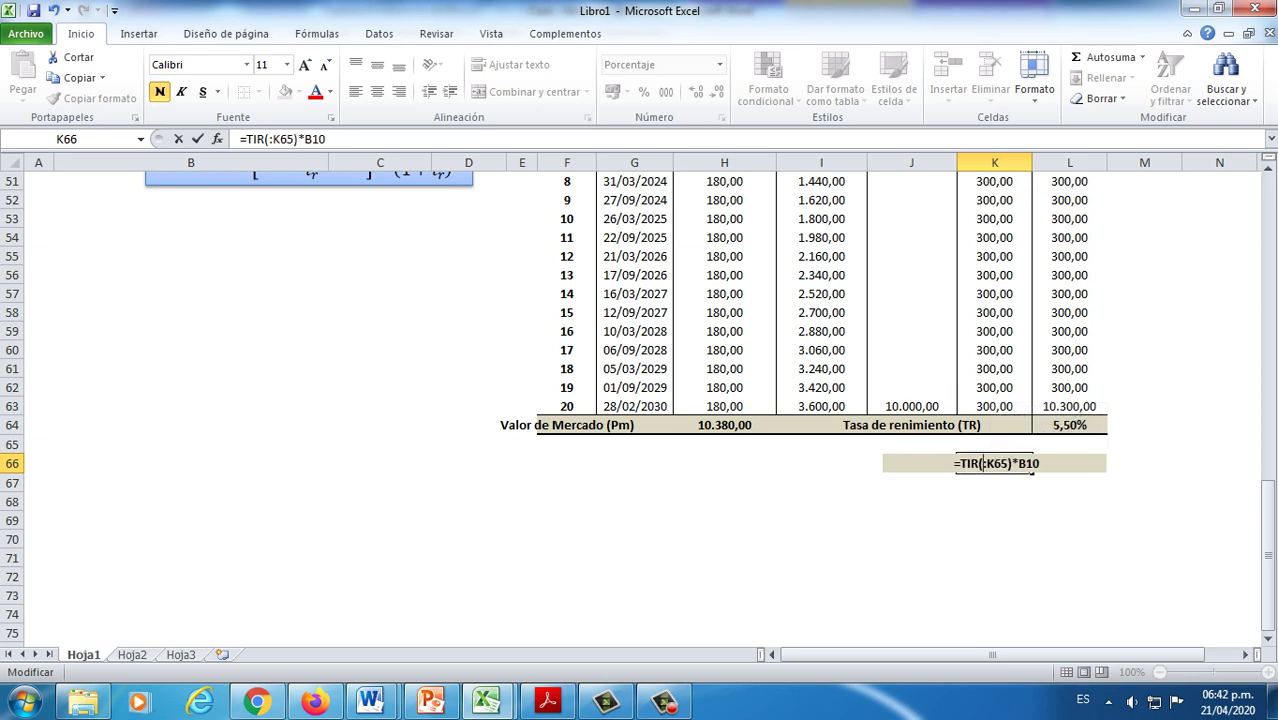
type("Flujo año")
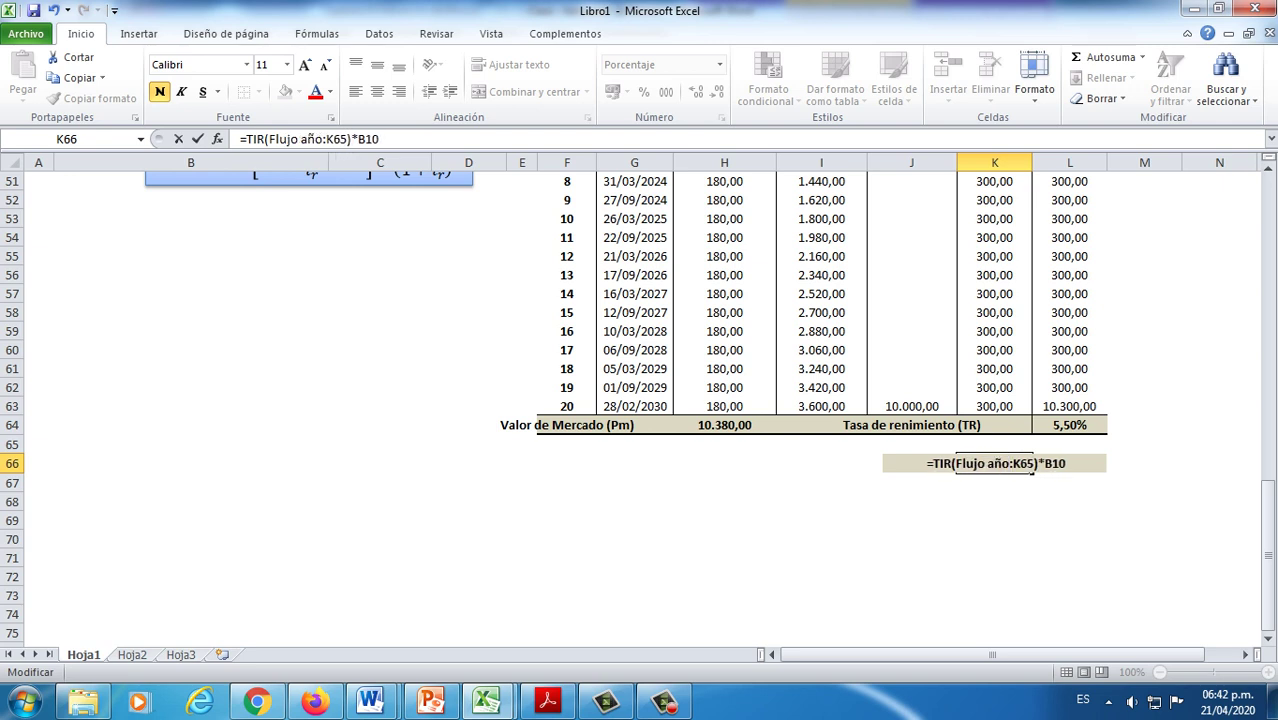
type(" 0")
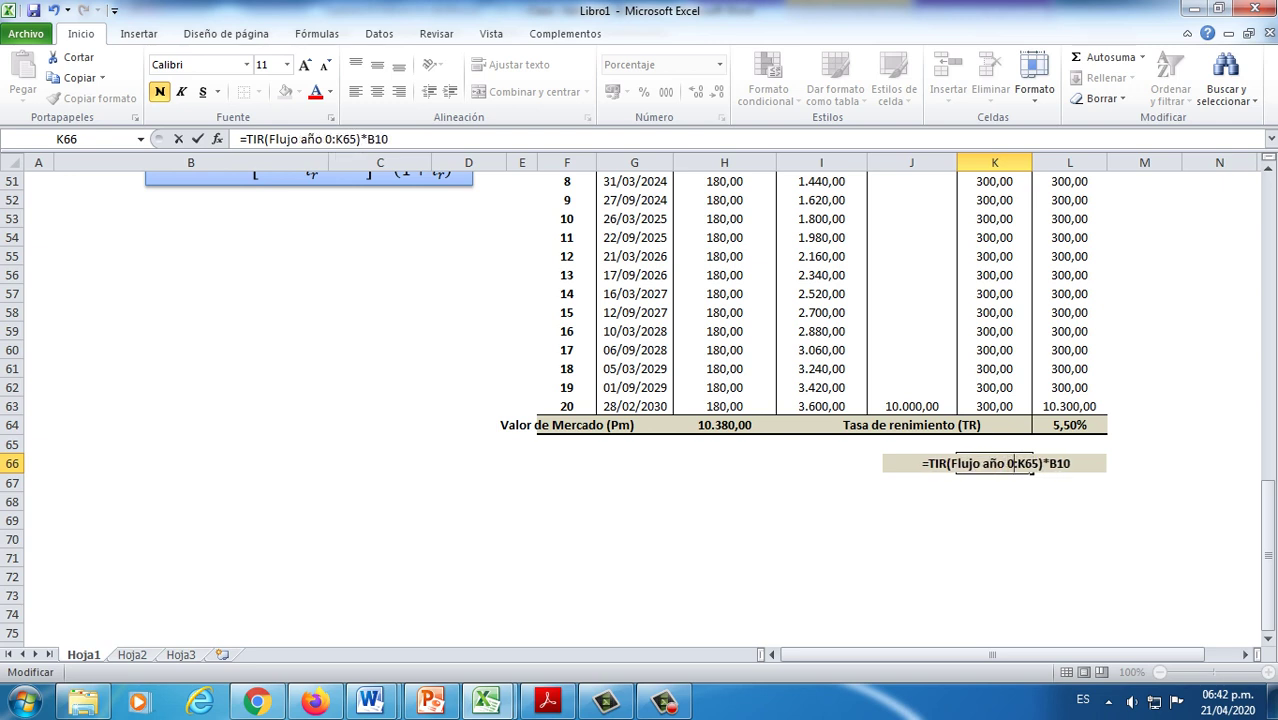
Step: Replace K65 in K66's TIR formula text with Flujo periodo final
left_click_drag(1016, 464, 1036, 465)
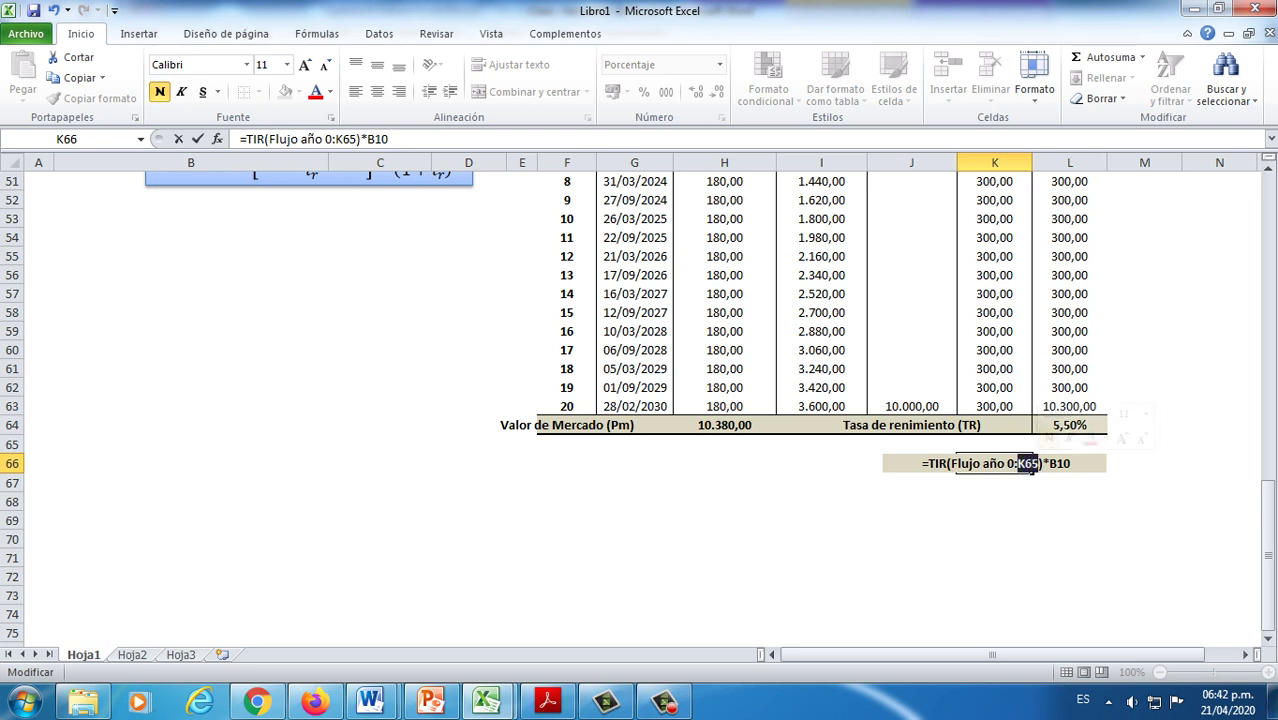
type("Fl")
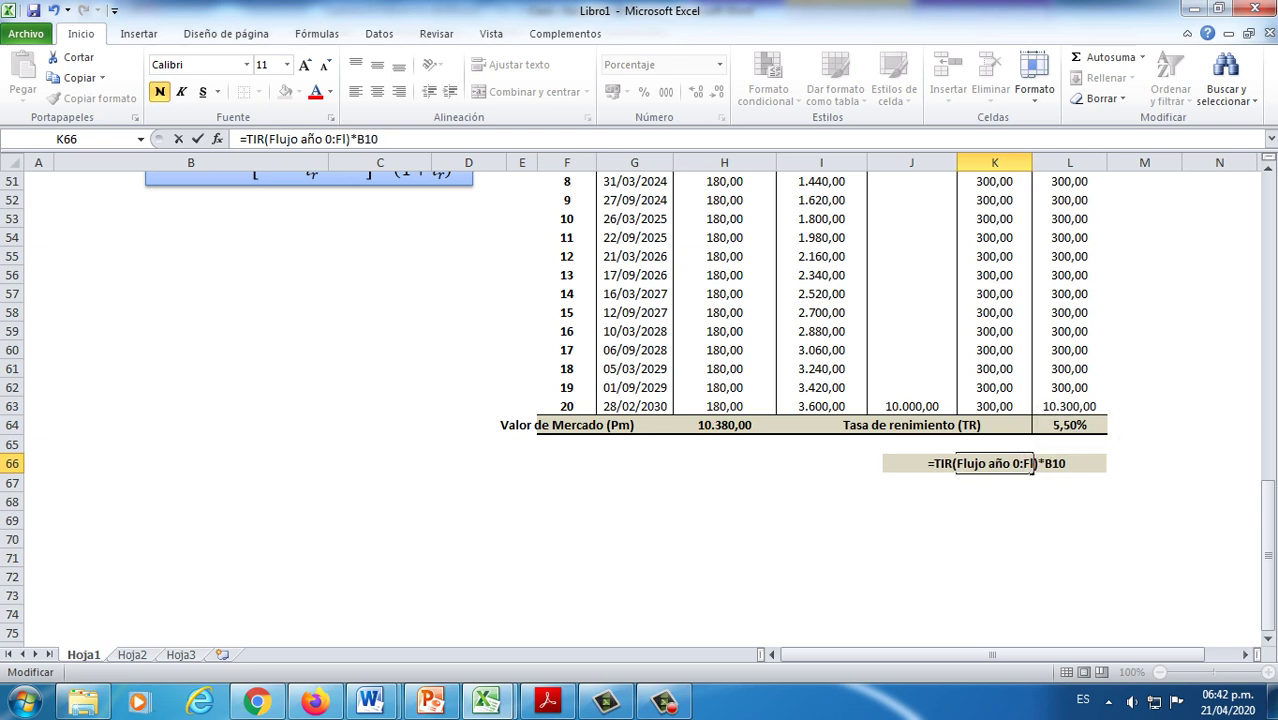
type("ujo peri")
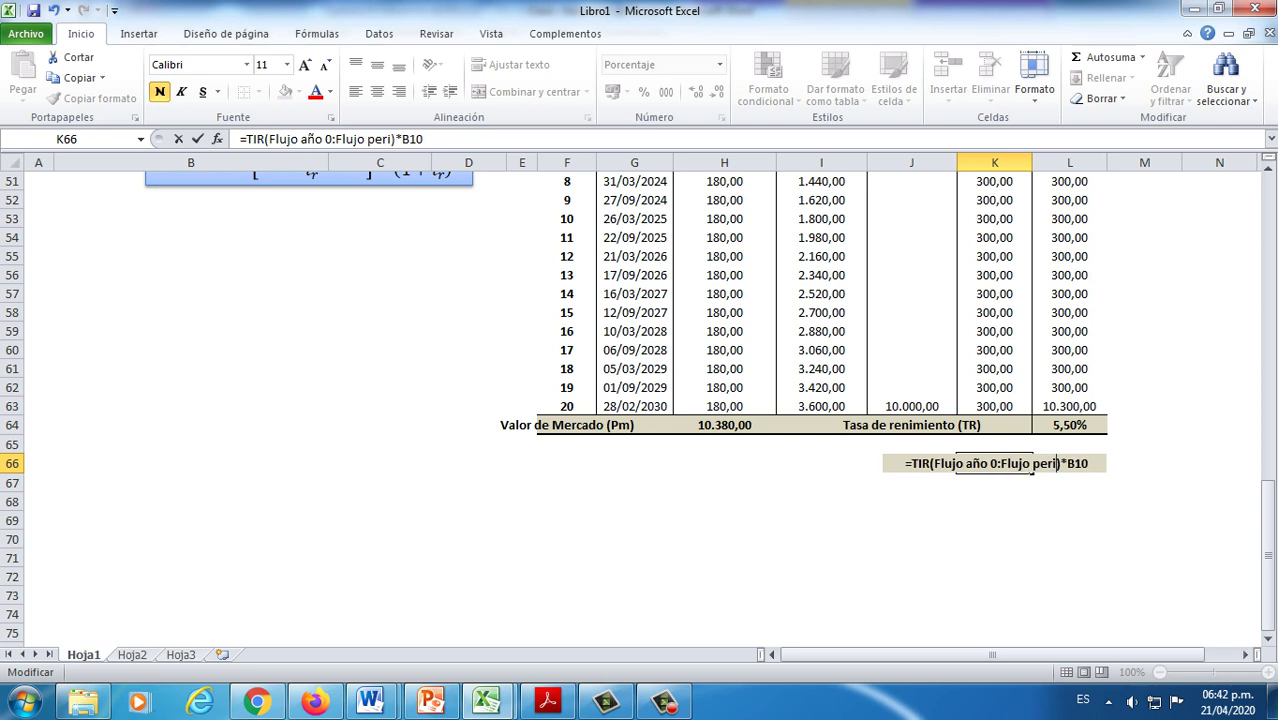
type("odo final")
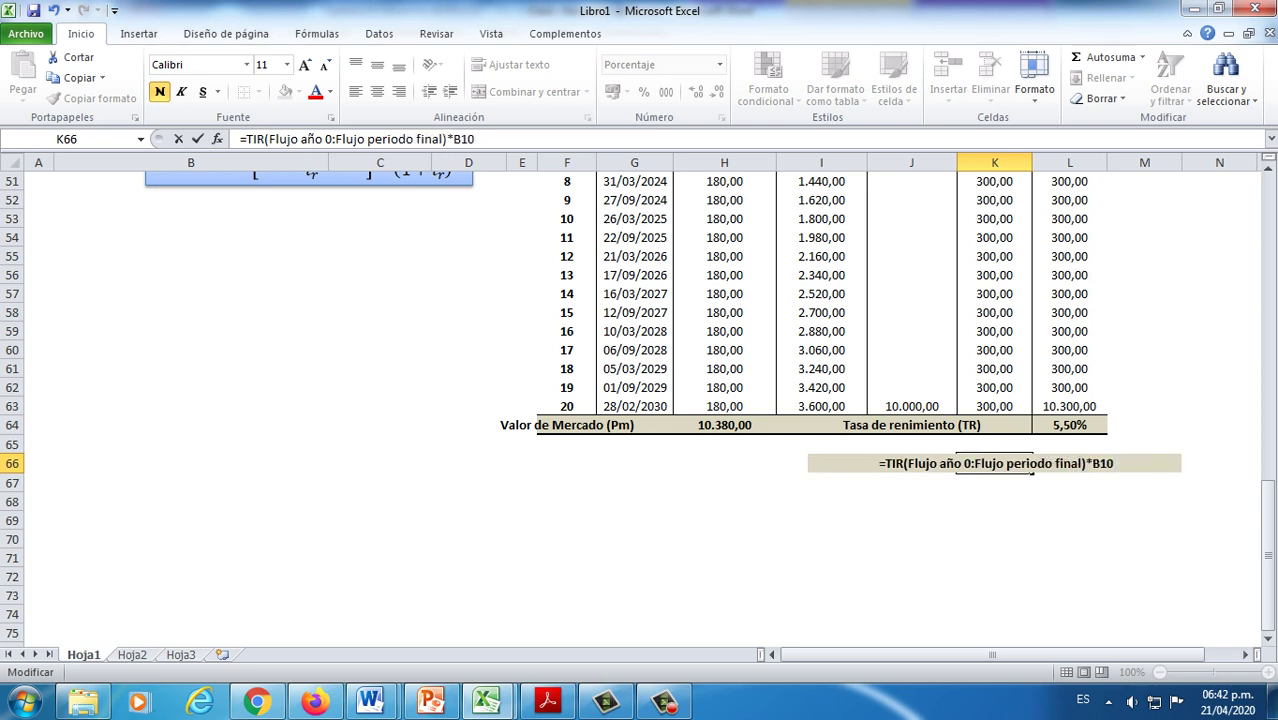
Step: Reword the first argument of K66's TIR formula text as Flujo periodo 0 and commit the cell
left_click_drag(939, 463, 963, 463)
type("perio")
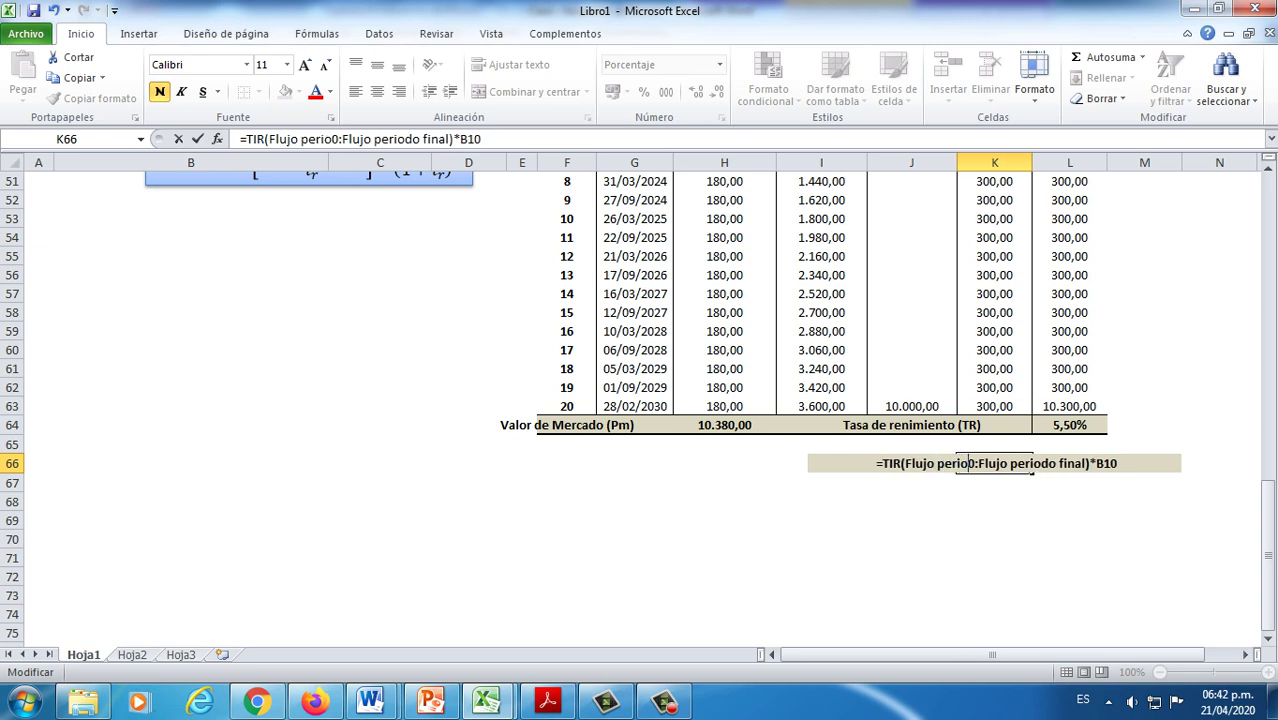
type("do")
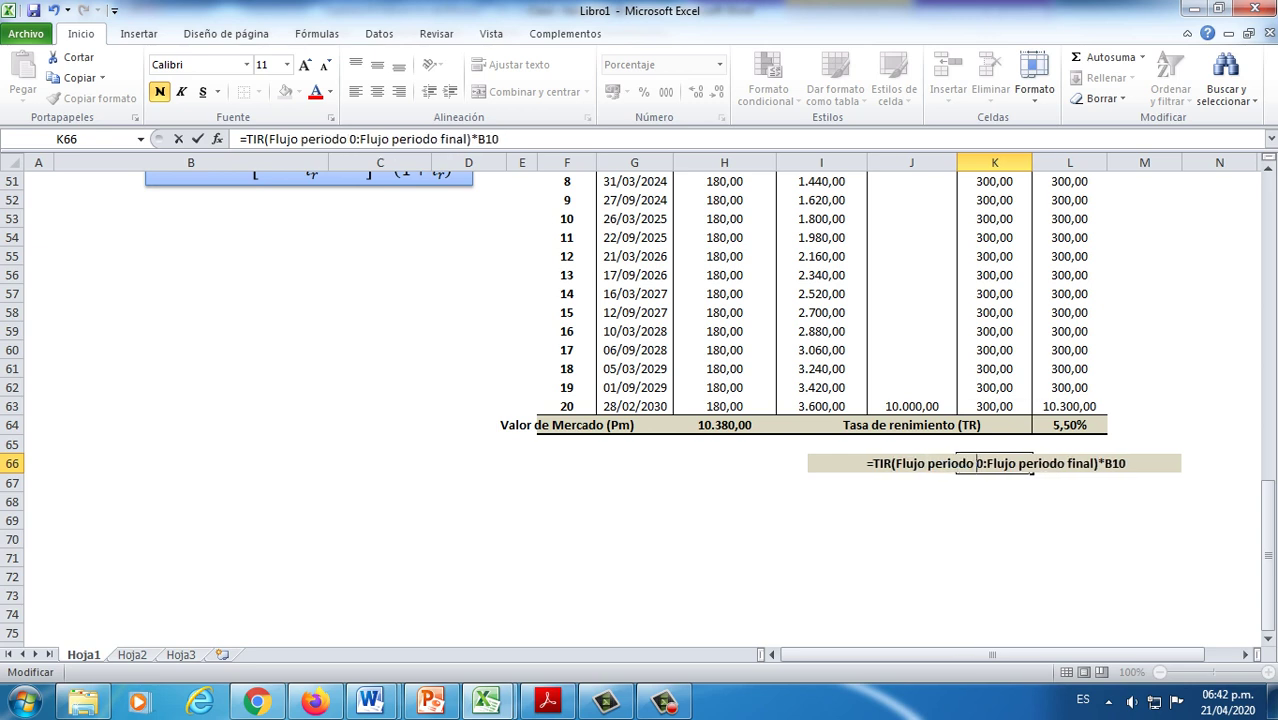
key("Return")
Step: Left-align the TIR formula text in K66 and remove the cell's fill and borders
left_click(955, 465)
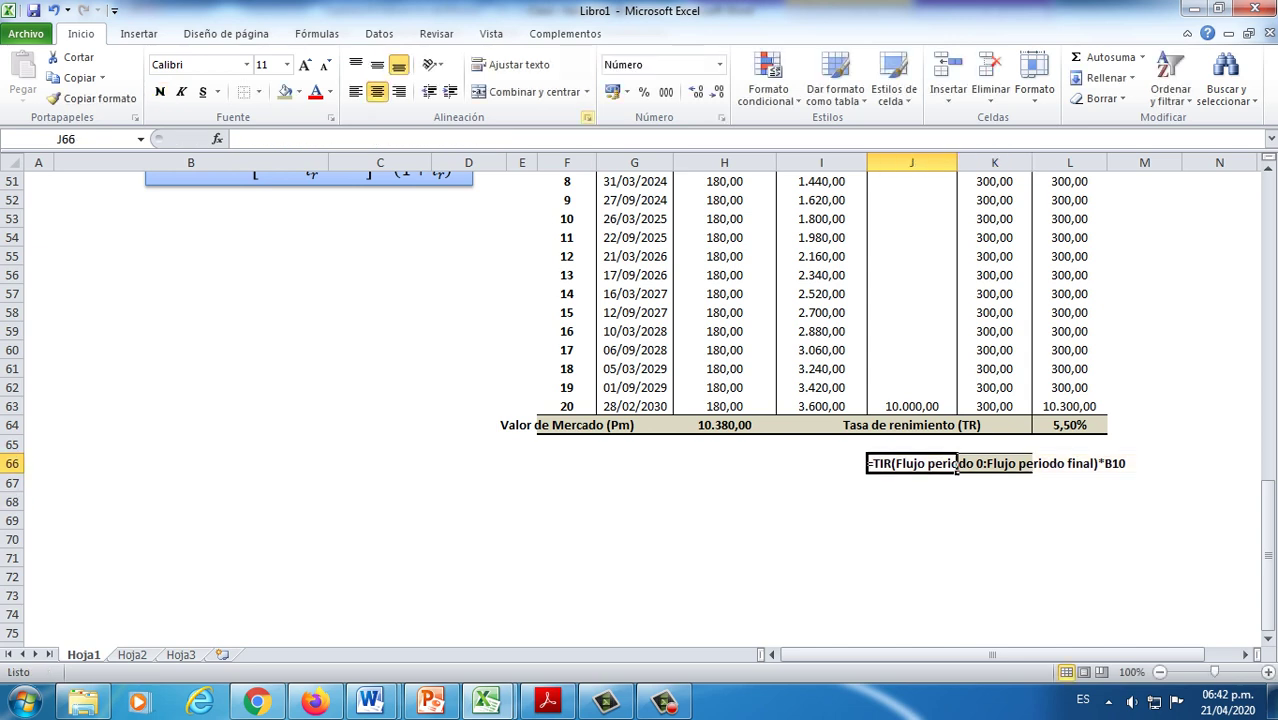
left_click(355, 91)
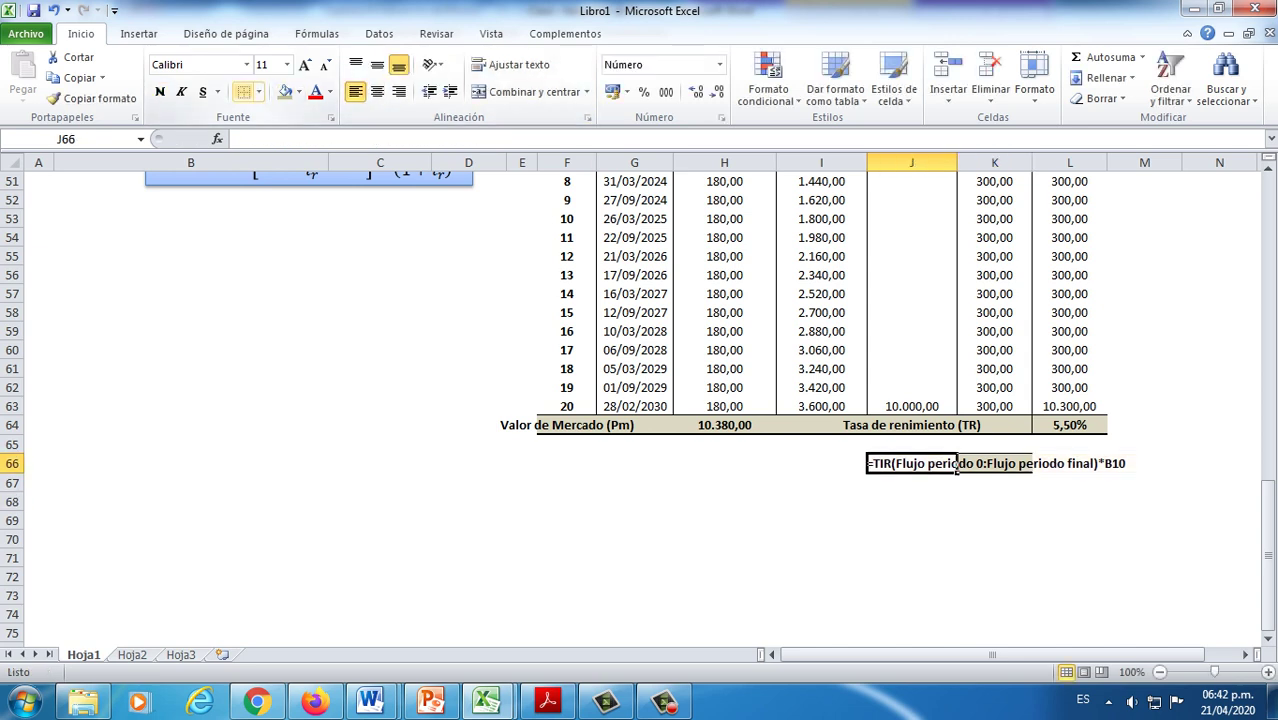
left_click(298, 91)
left_click(957, 470)
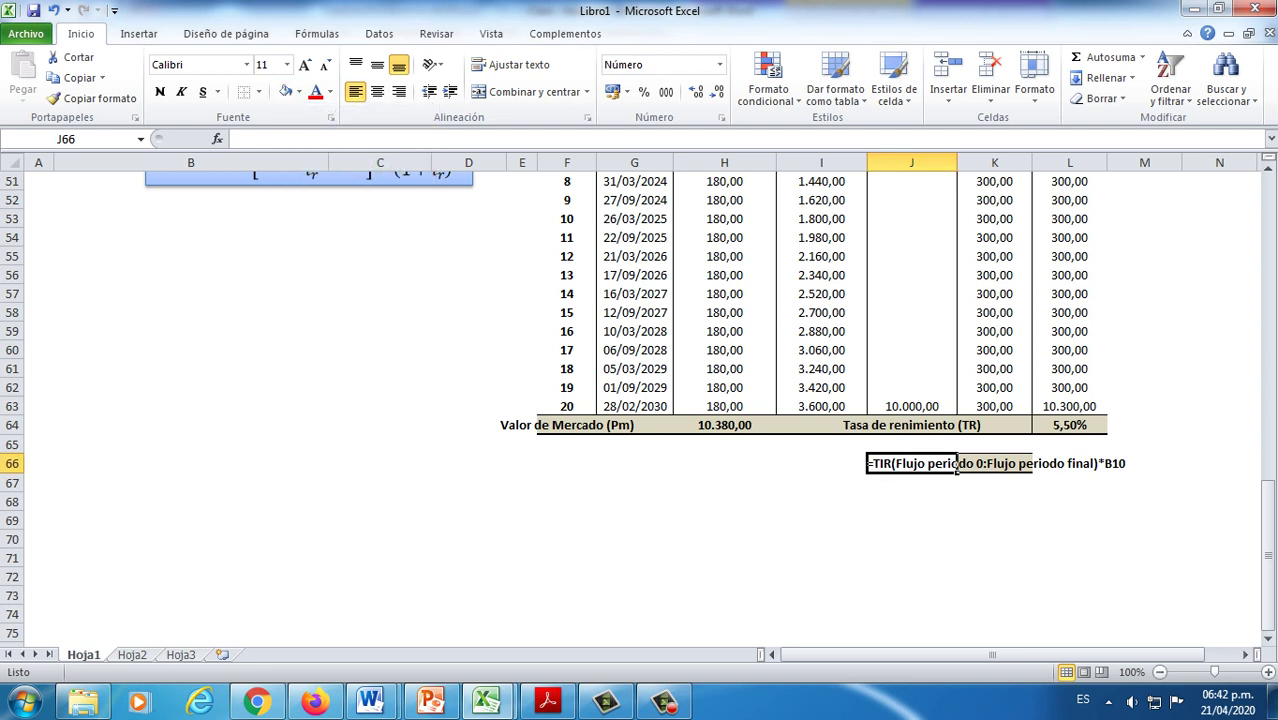
left_click_drag(957, 470, 1032, 470)
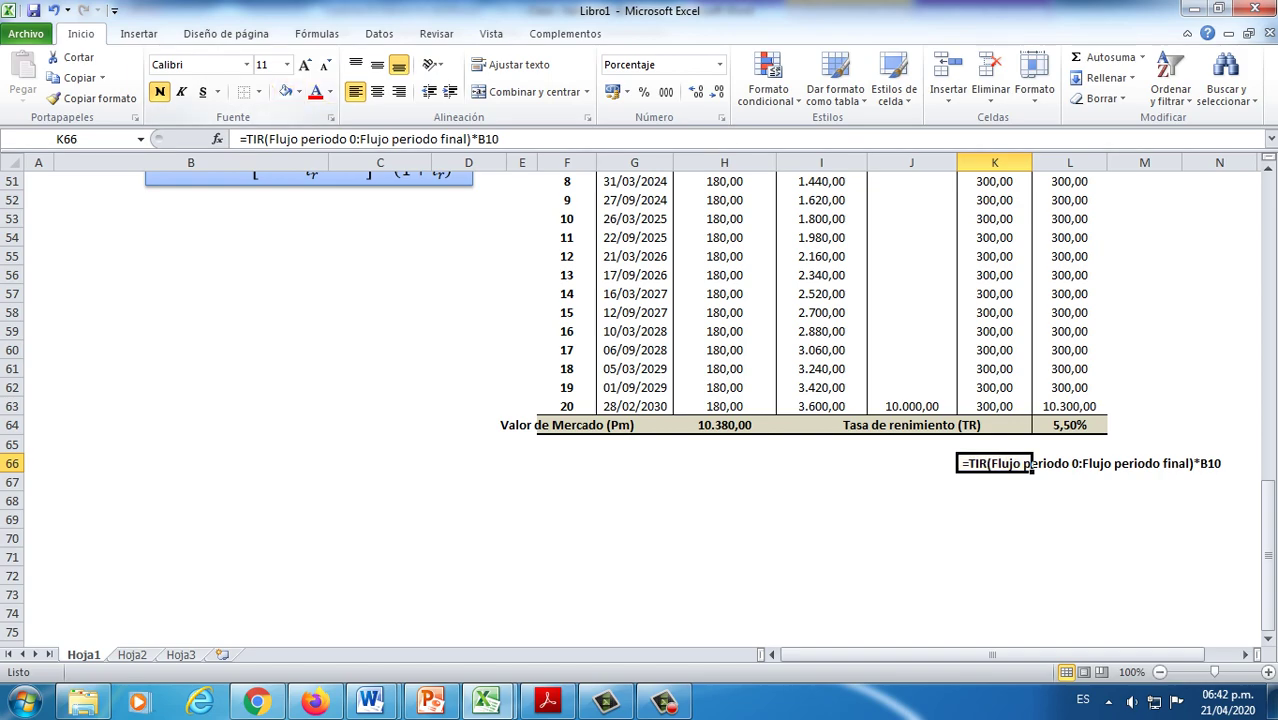
Step: Review the worksheet from the bond data table down to question c's TASA and TIR solutions
left_click(813, 538)
scroll(813, 538, "up", 4)
scroll(813, 538, "up", 8)
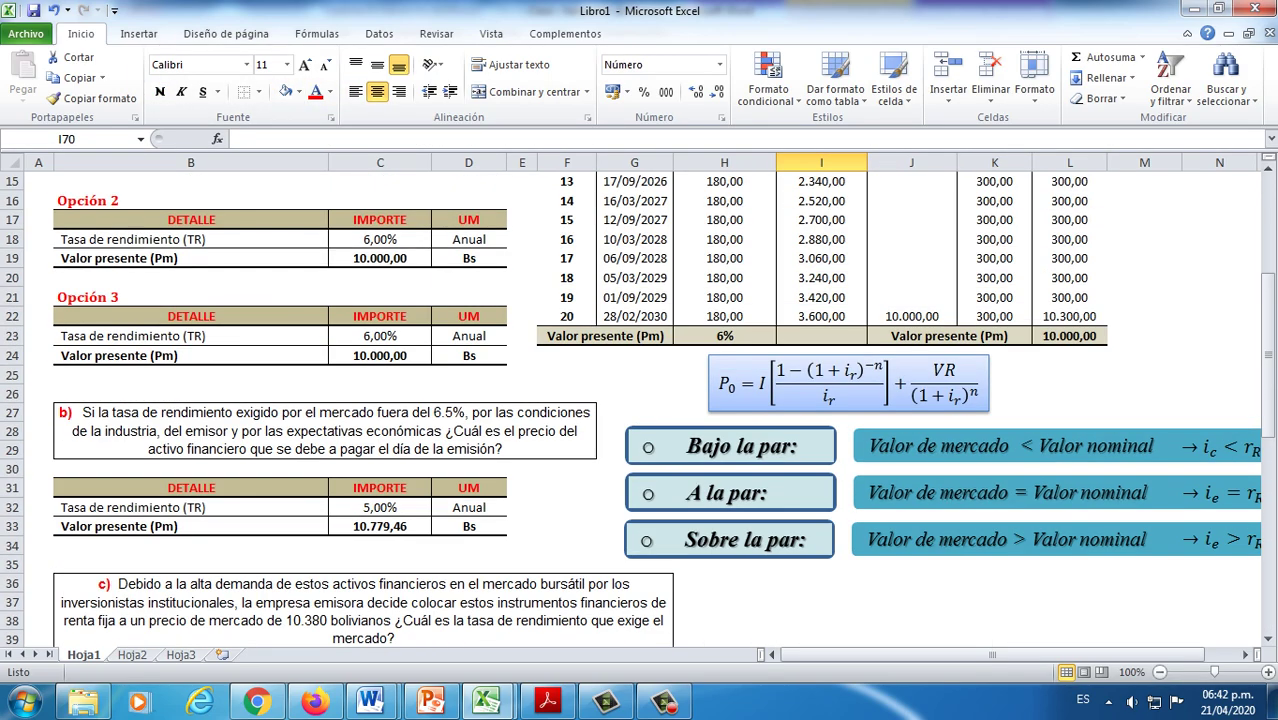
scroll(813, 538, "up", 5)
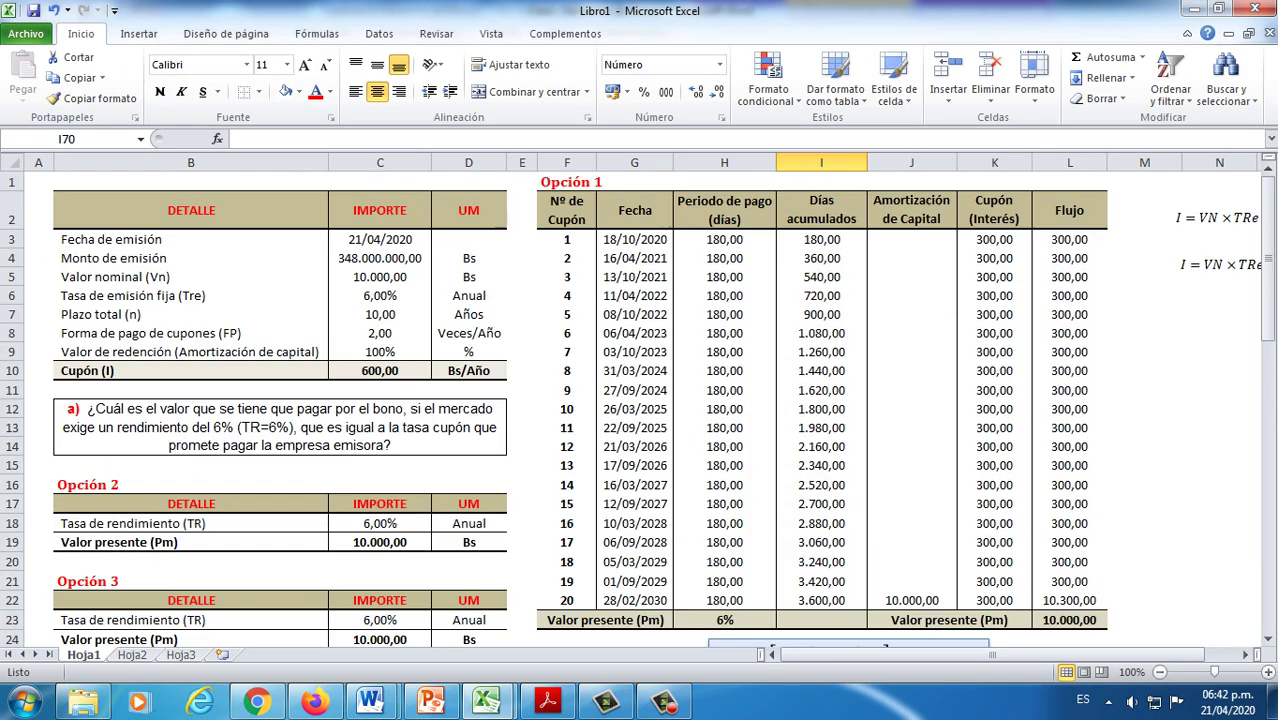
scroll(813, 538, "down", 10)
scroll(813, 538, "down", 5)
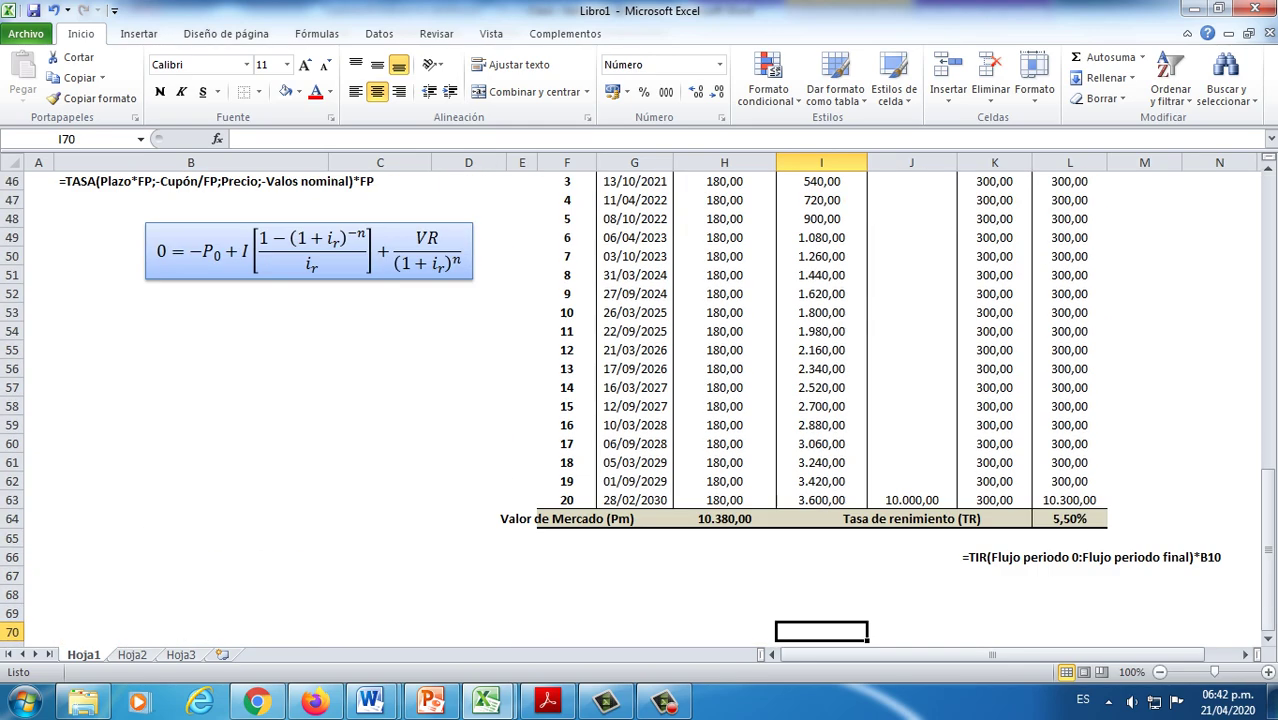
scroll(813, 538, "up", 4)
scroll(813, 538, "down", 3)
scroll(813, 538, "up", 9)
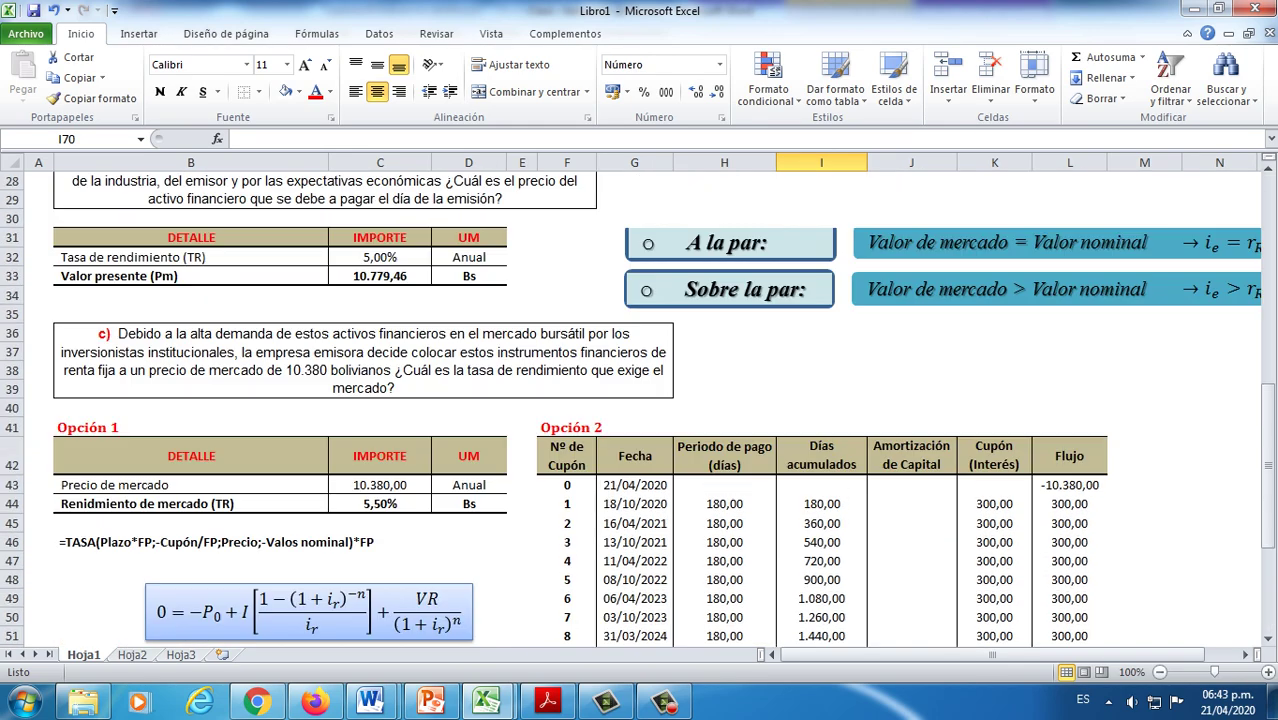
scroll(813, 538, "down", 11)
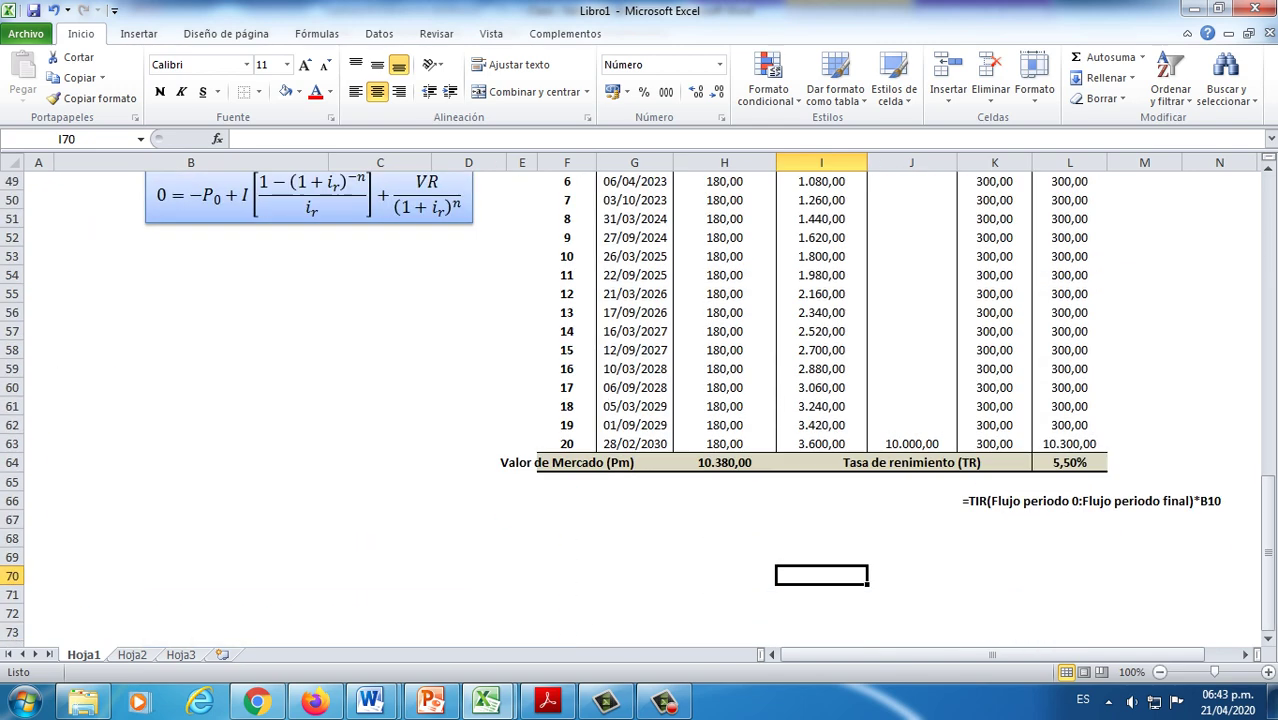
Step: Merge and center the Valor de Mercado (Pm) label across F64:G64
left_click_drag(603, 462, 634, 462)
left_click(534, 91)
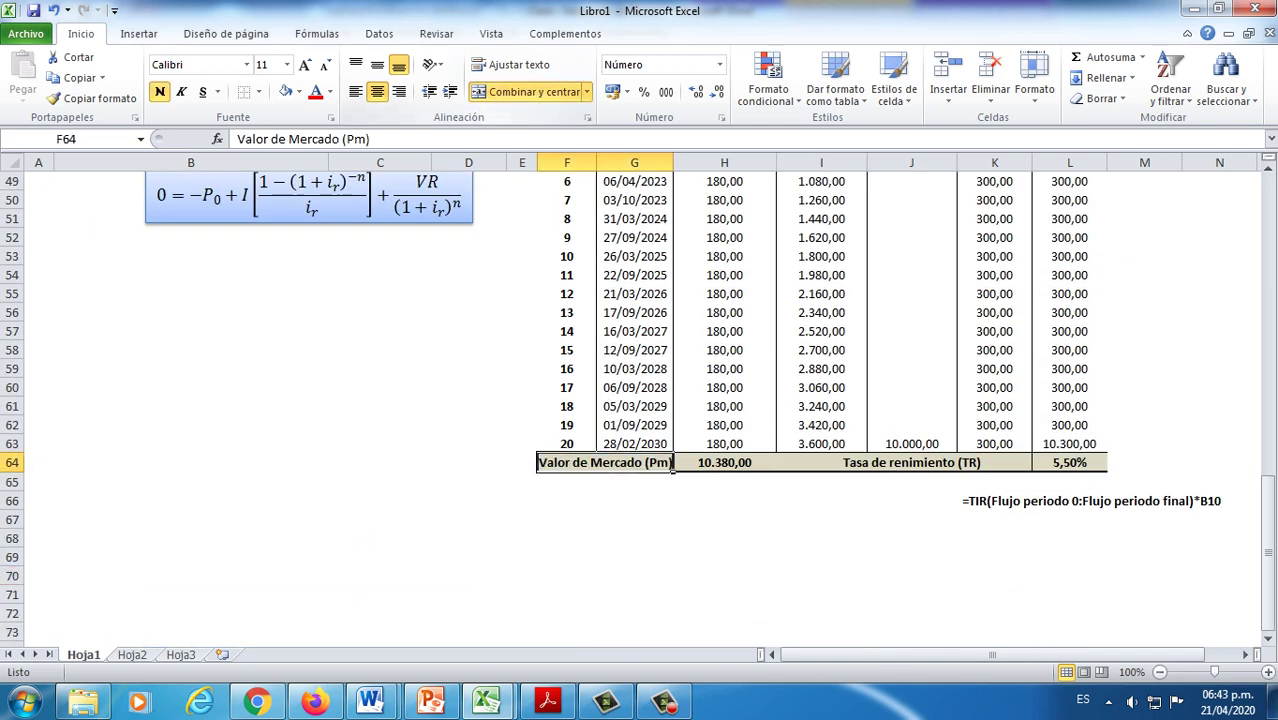
left_click(821, 538)
left_click(724, 462)
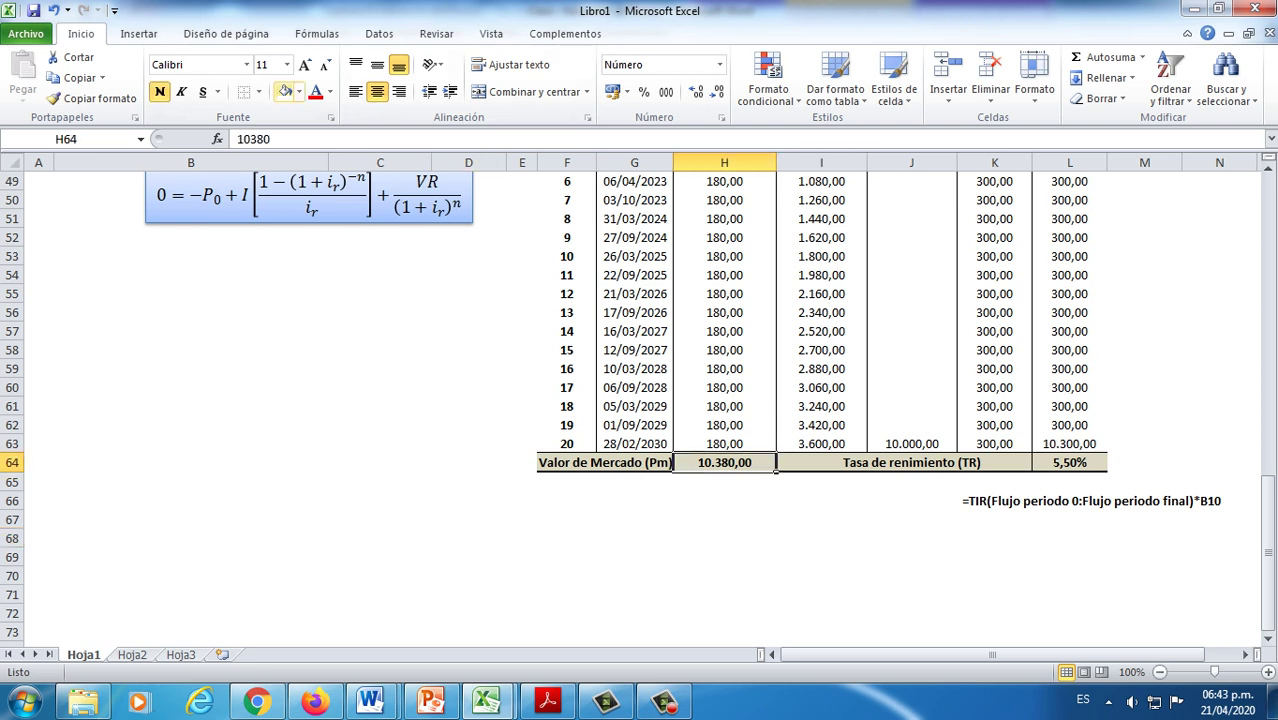
Step: Apply outside borders to the market price cell H64
left_click(258, 91)
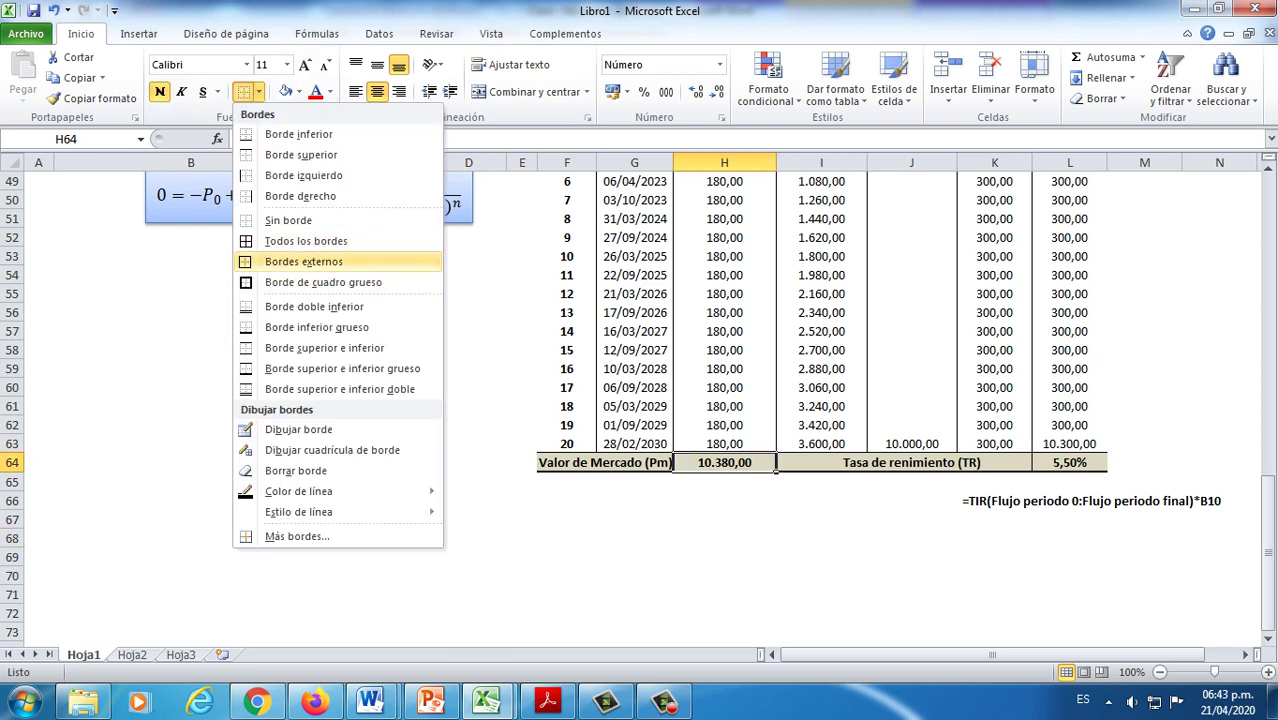
left_click(303, 261)
Step: Try merging and centering the Tasa de renimiento (TR) label across I64:K64, and undo the merge
left_click_drag(800, 462, 1031, 470)
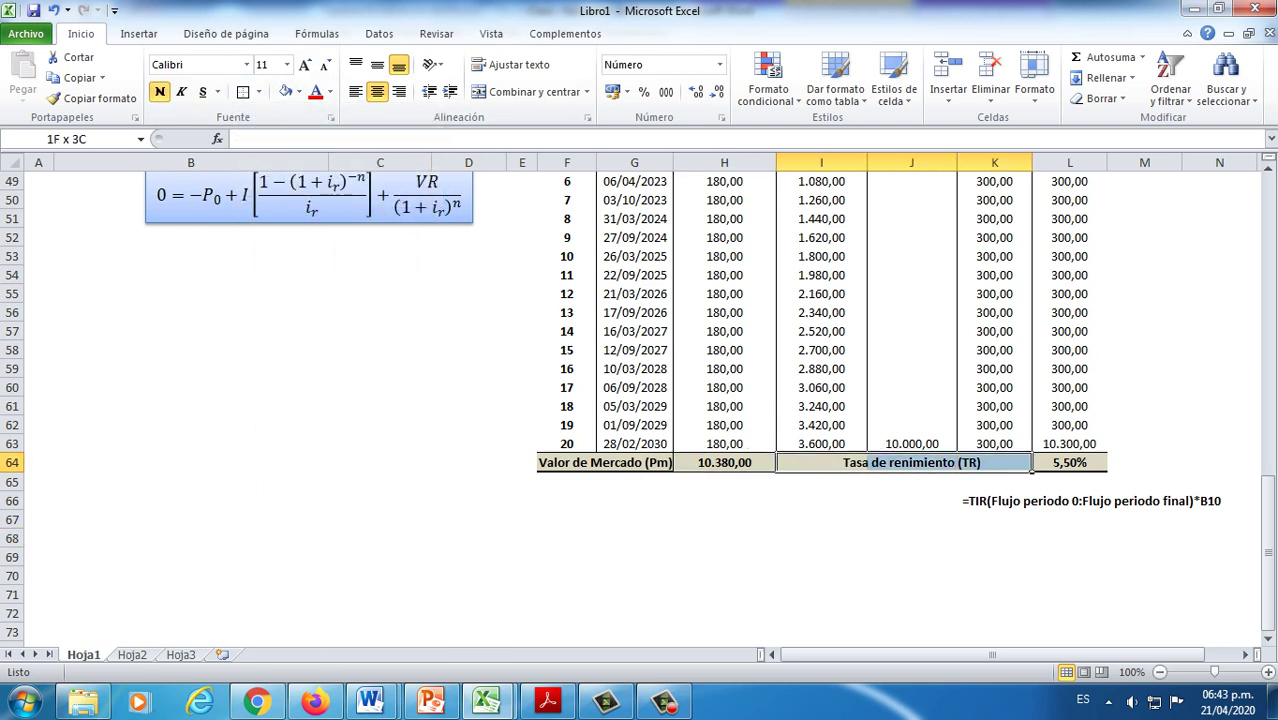
left_click(530, 91)
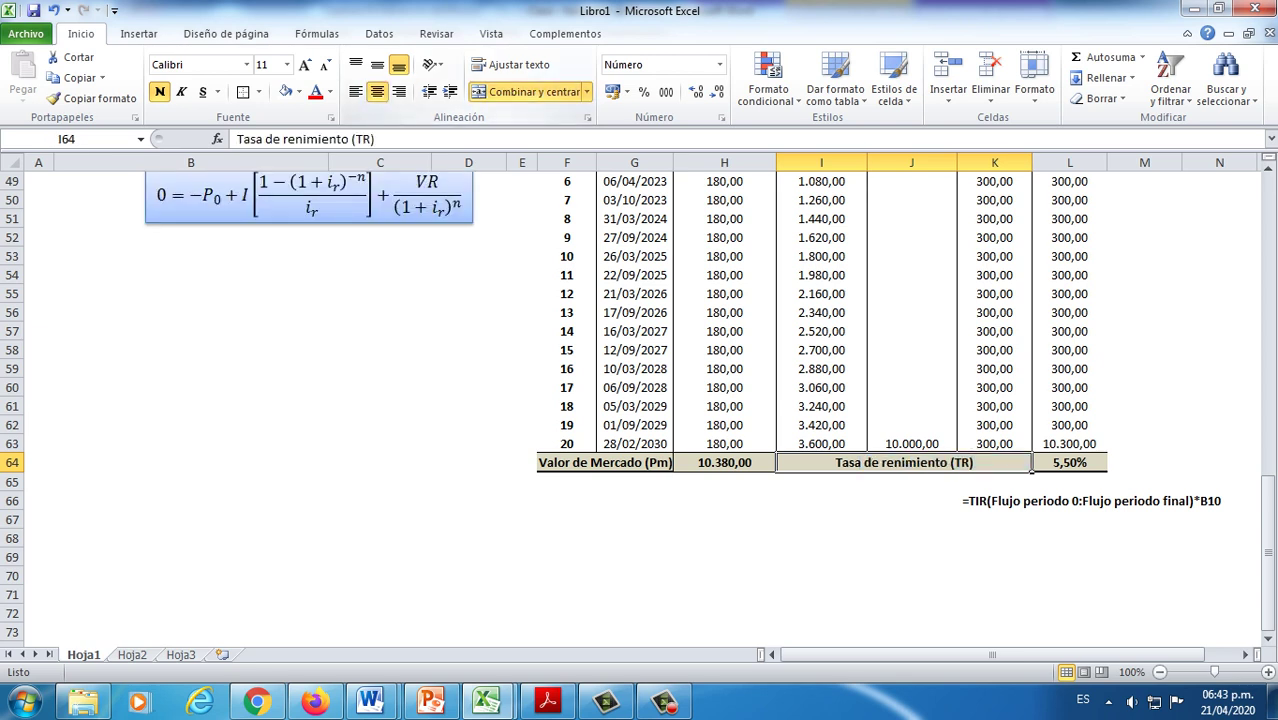
left_click(821, 519)
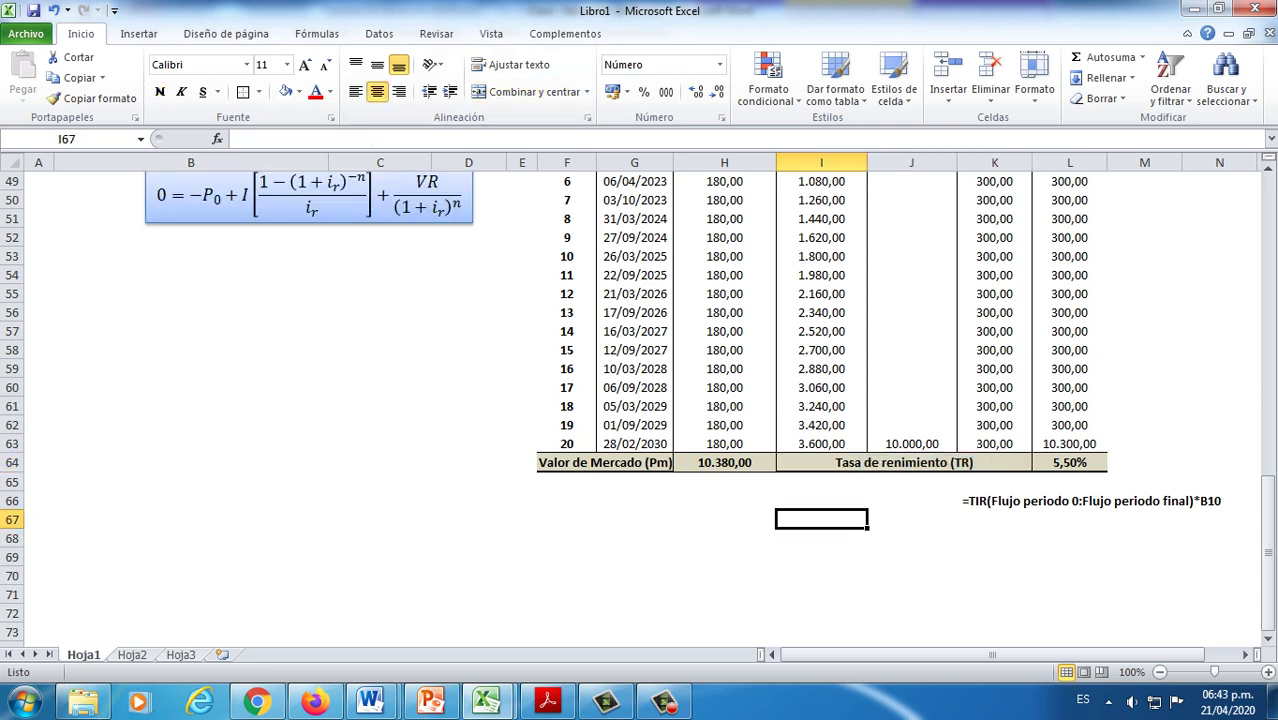
key("ctrl+z")
left_click(911, 519)
Step: Merge and center the Tasa de renimiento (TR) label across J64:K64
left_click_drag(911, 463, 993, 463)
left_click(530, 91)
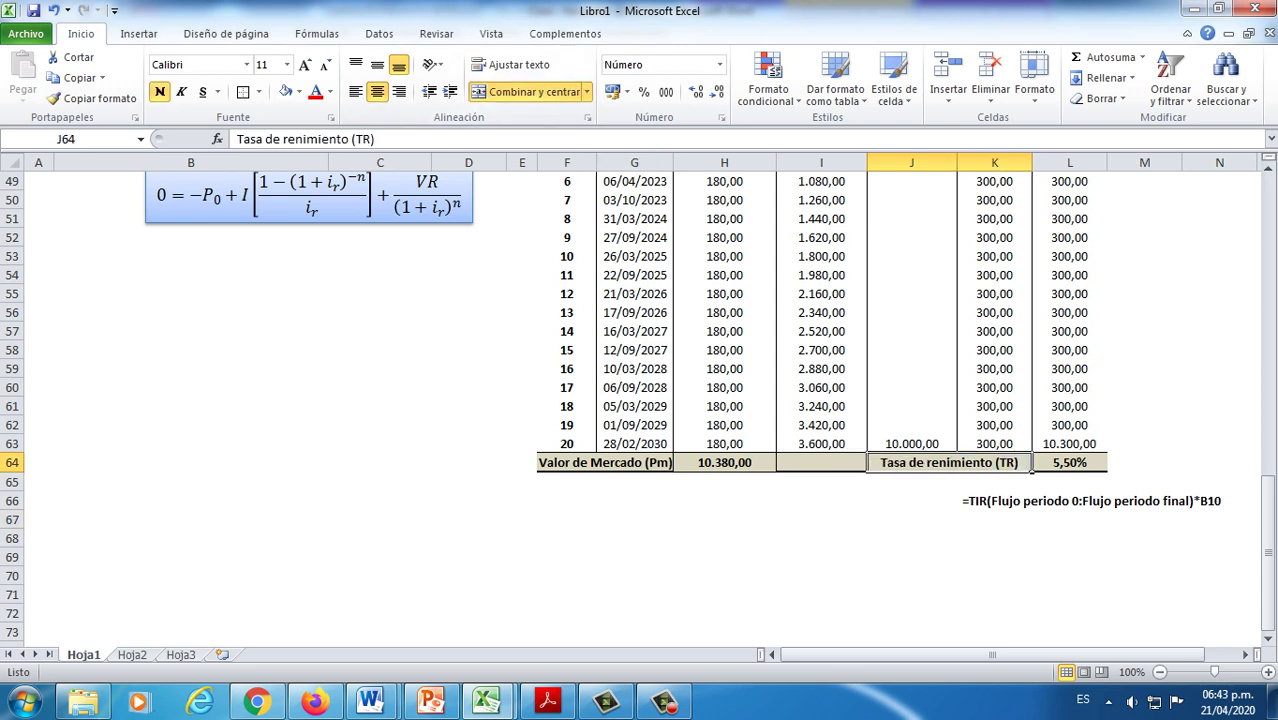
left_click(821, 594)
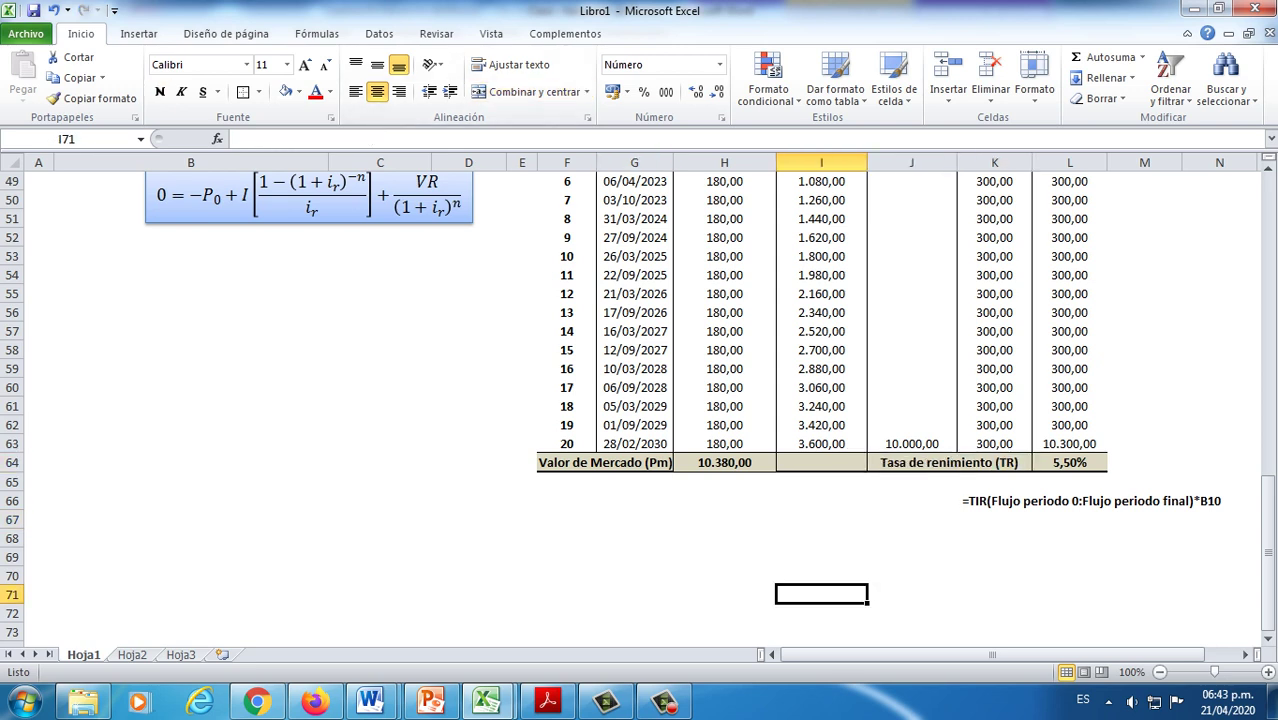
Step: Apply a top and thick bottom border to the cash flow table's closing row, F64:L64
left_click_drag(567, 463, 1069, 463)
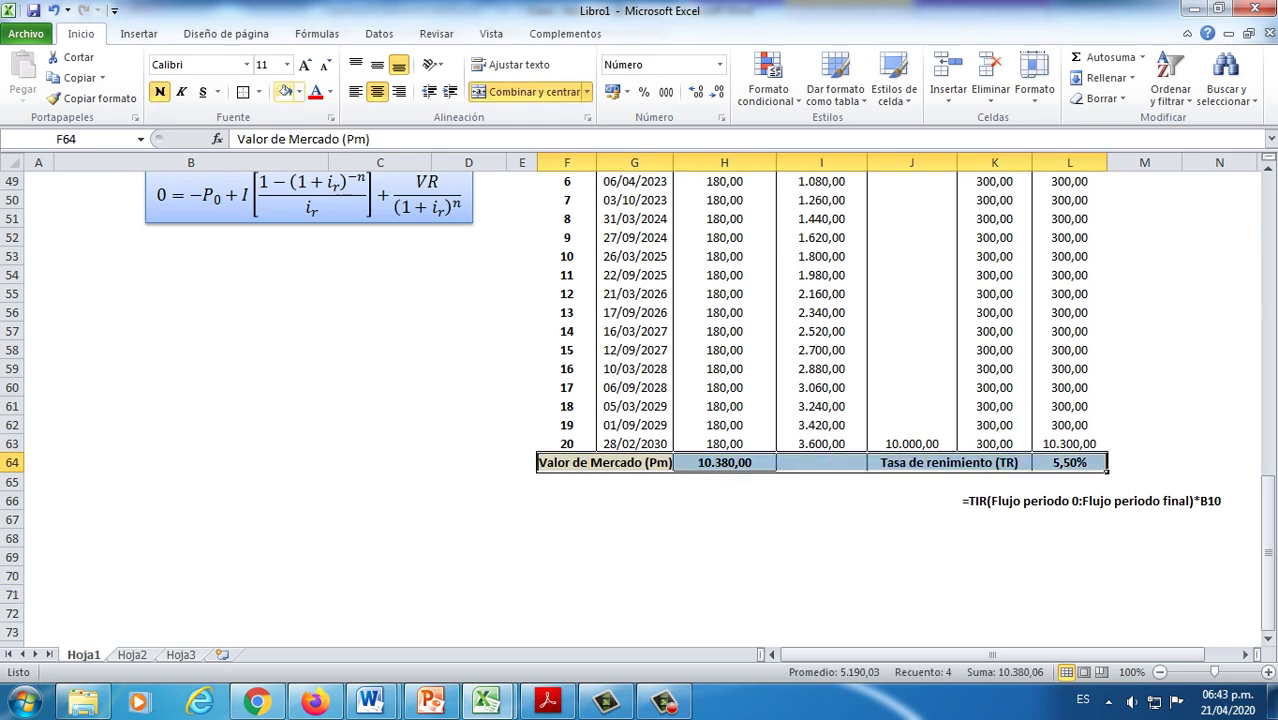
left_click(258, 92)
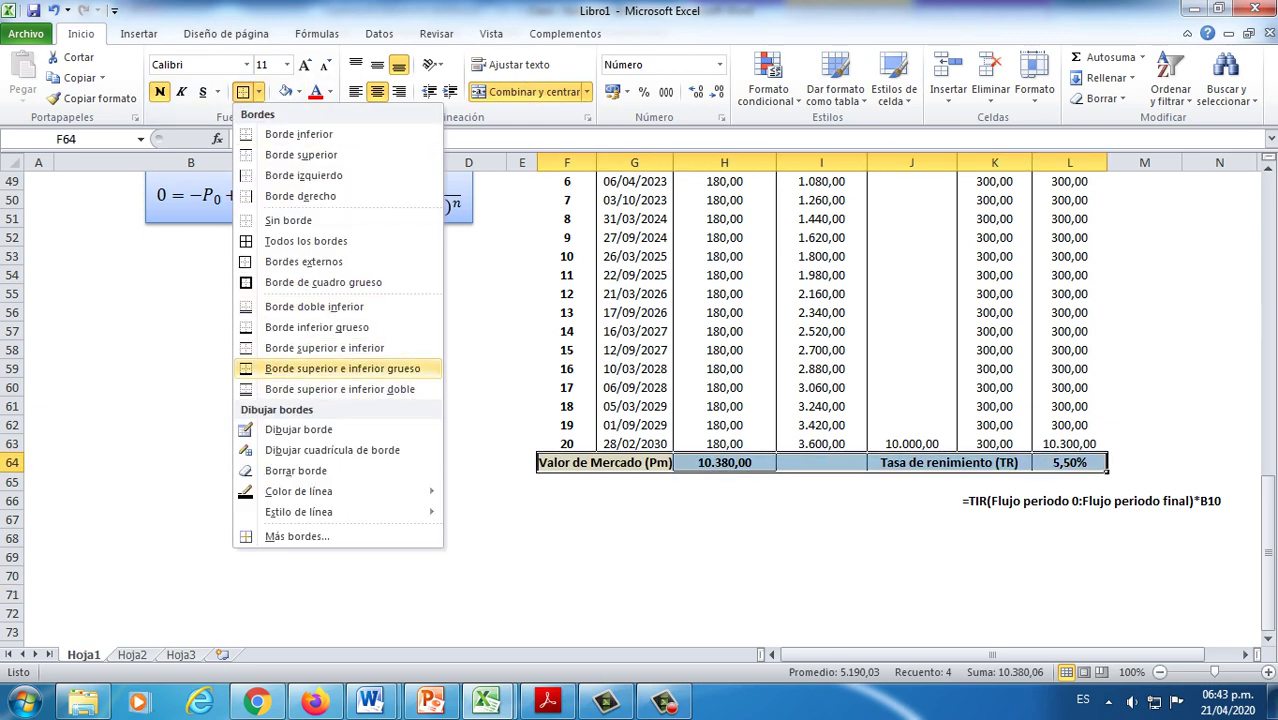
left_click(342, 368)
left_click(911, 575)
Step: Review the worksheet from questions a and b down to question c's TASA and TIR tables
scroll(911, 575, "up", 4)
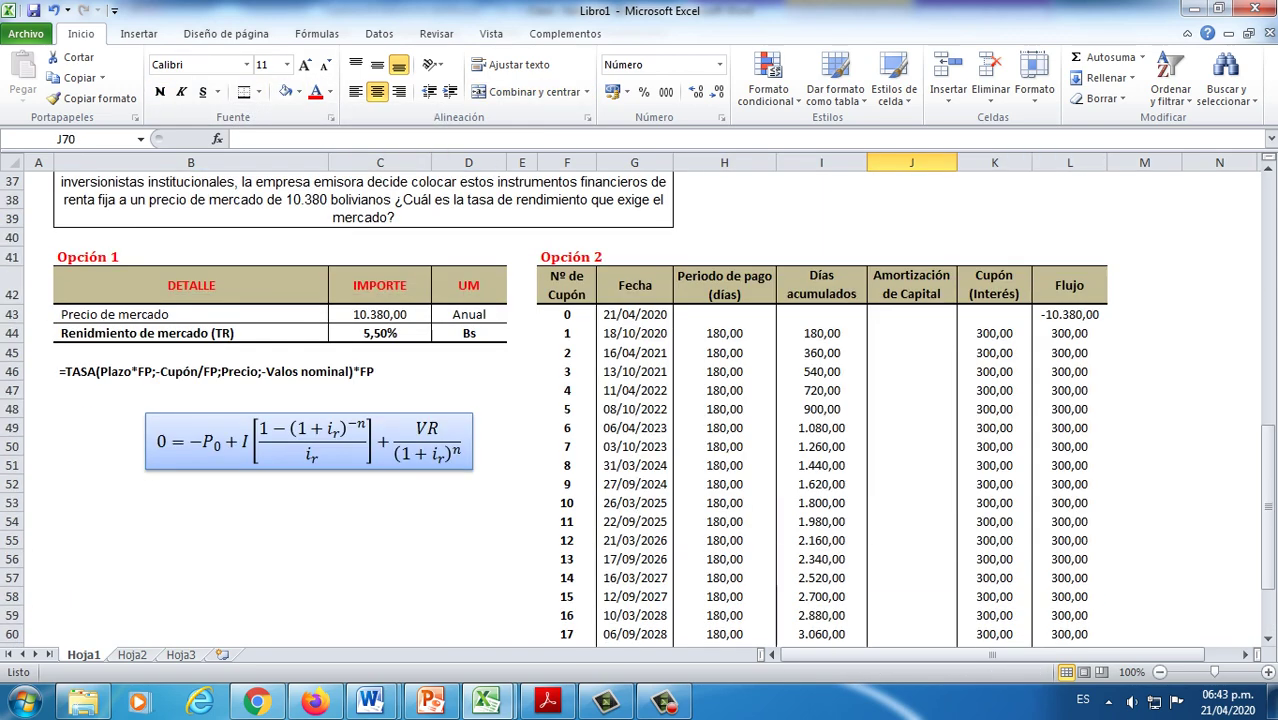
scroll(640, 400, "down", 4)
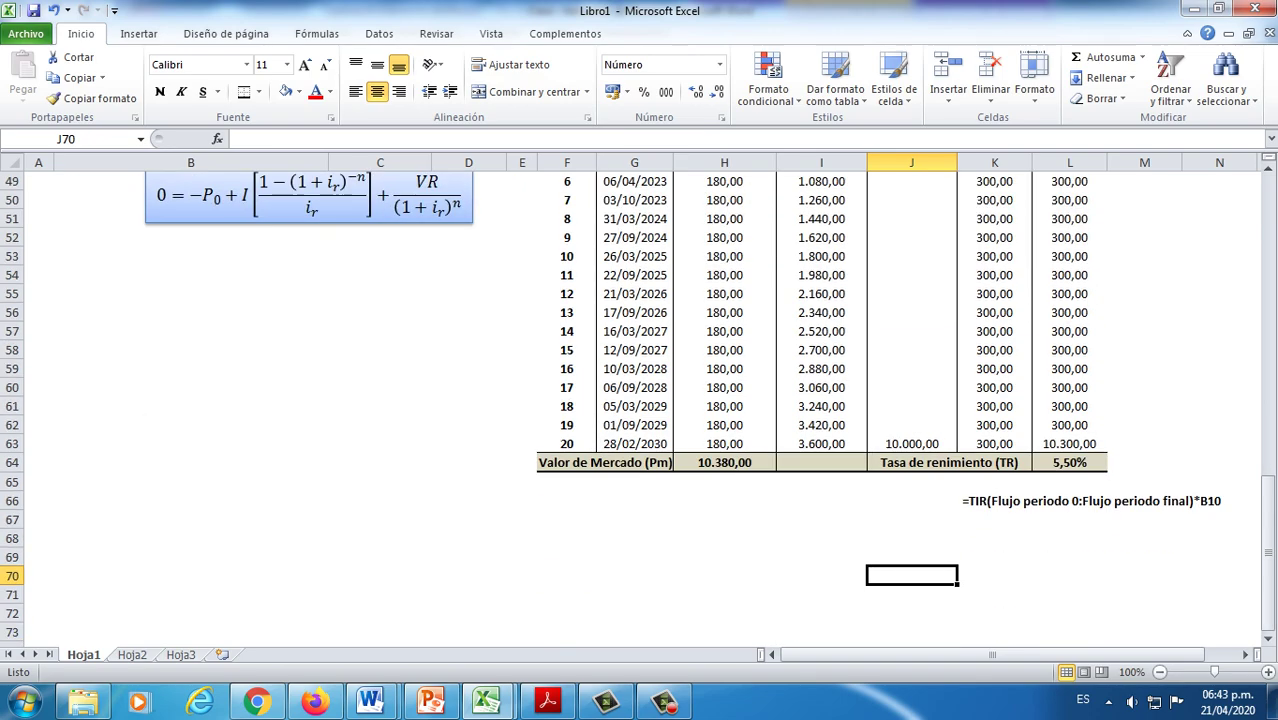
scroll(640, 400, "up", 16)
scroll(640, 400, "down", 3)
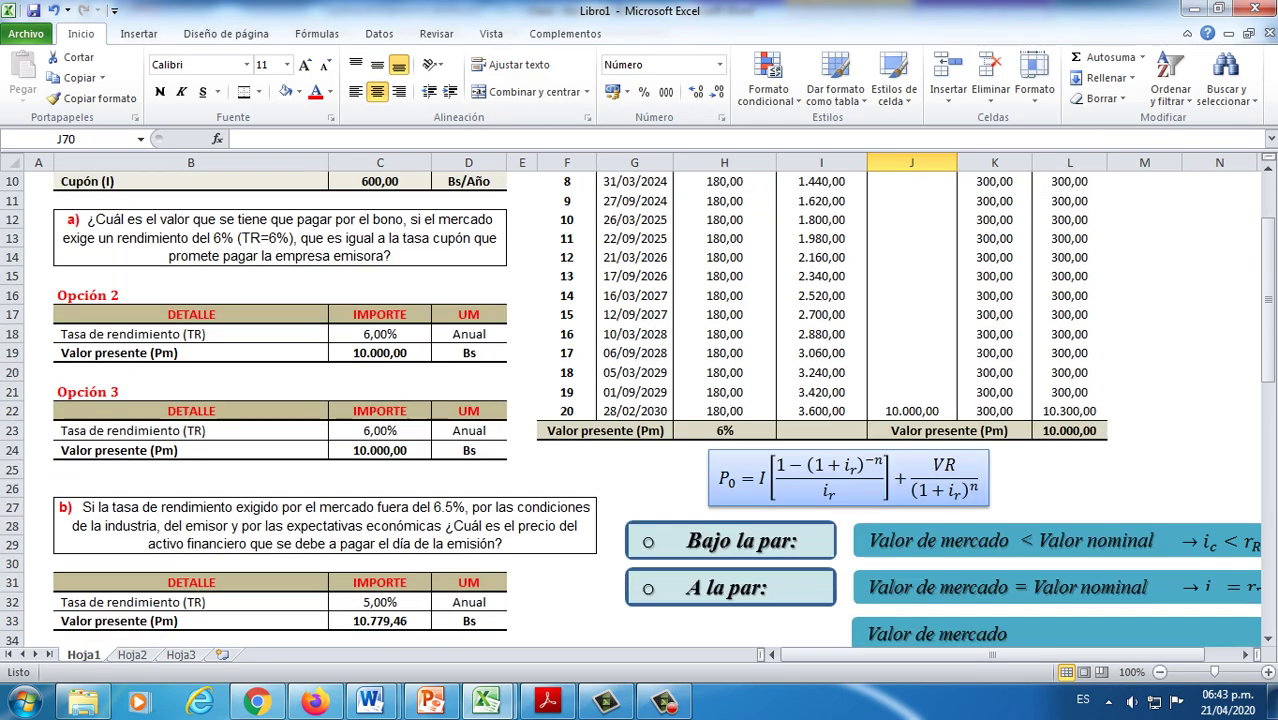
scroll(640, 400, "down", 7)
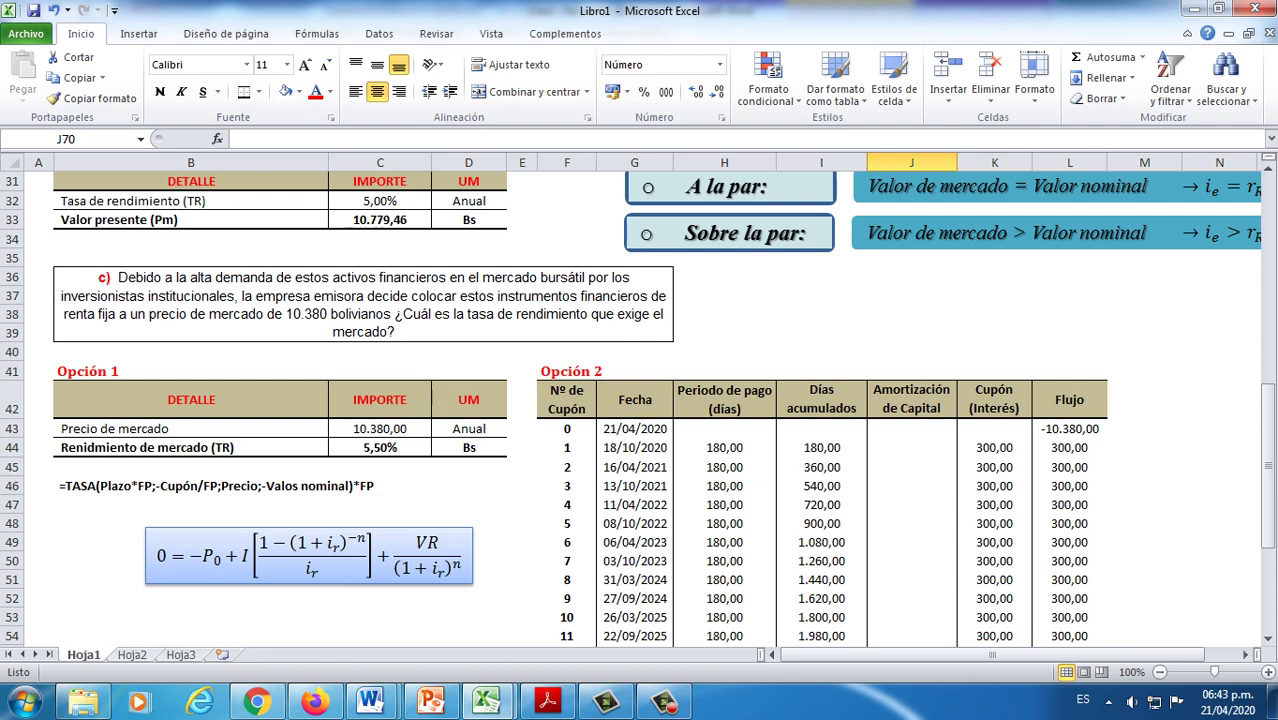
scroll(640, 400, "down", 2)
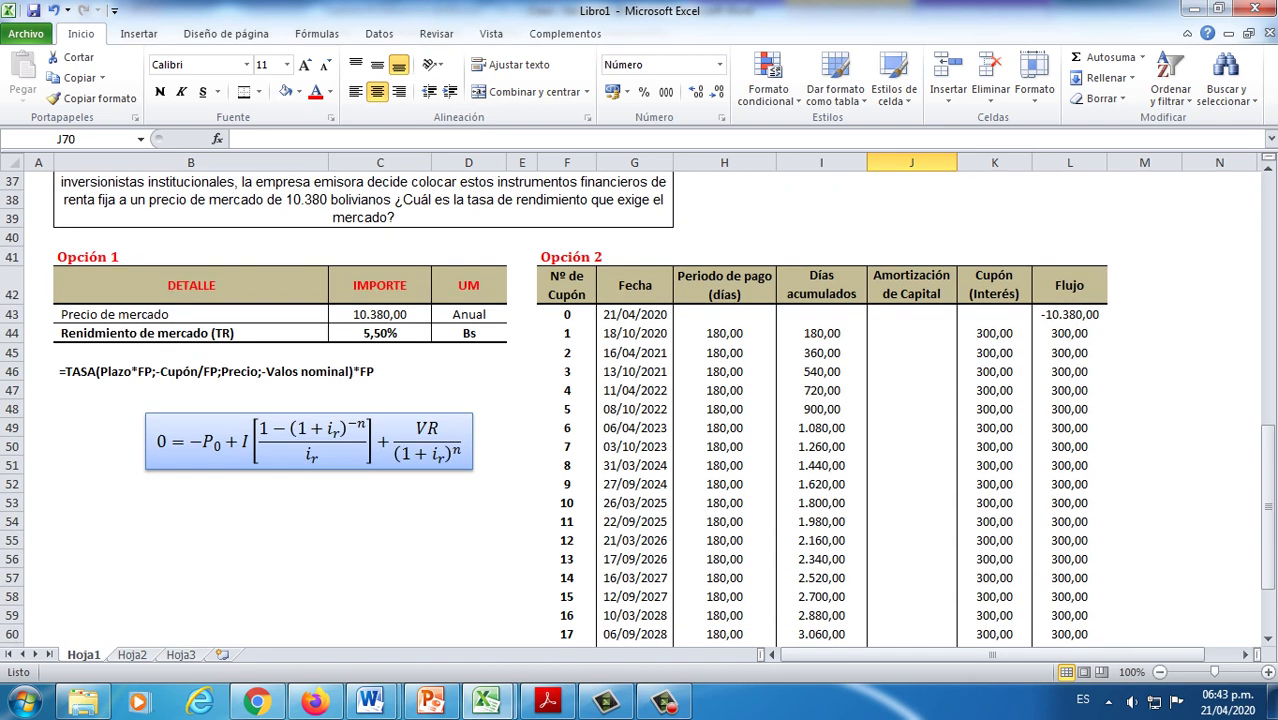
mouse_move(663, 700)
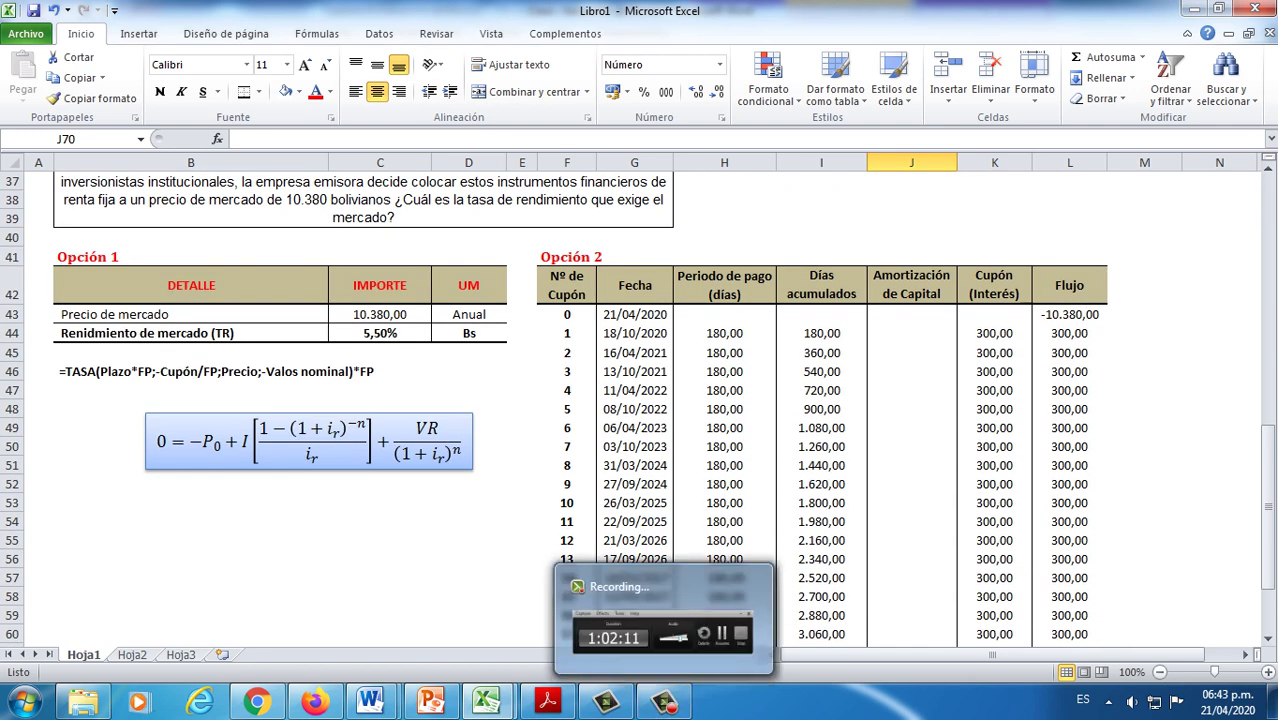
left_click(380, 540)
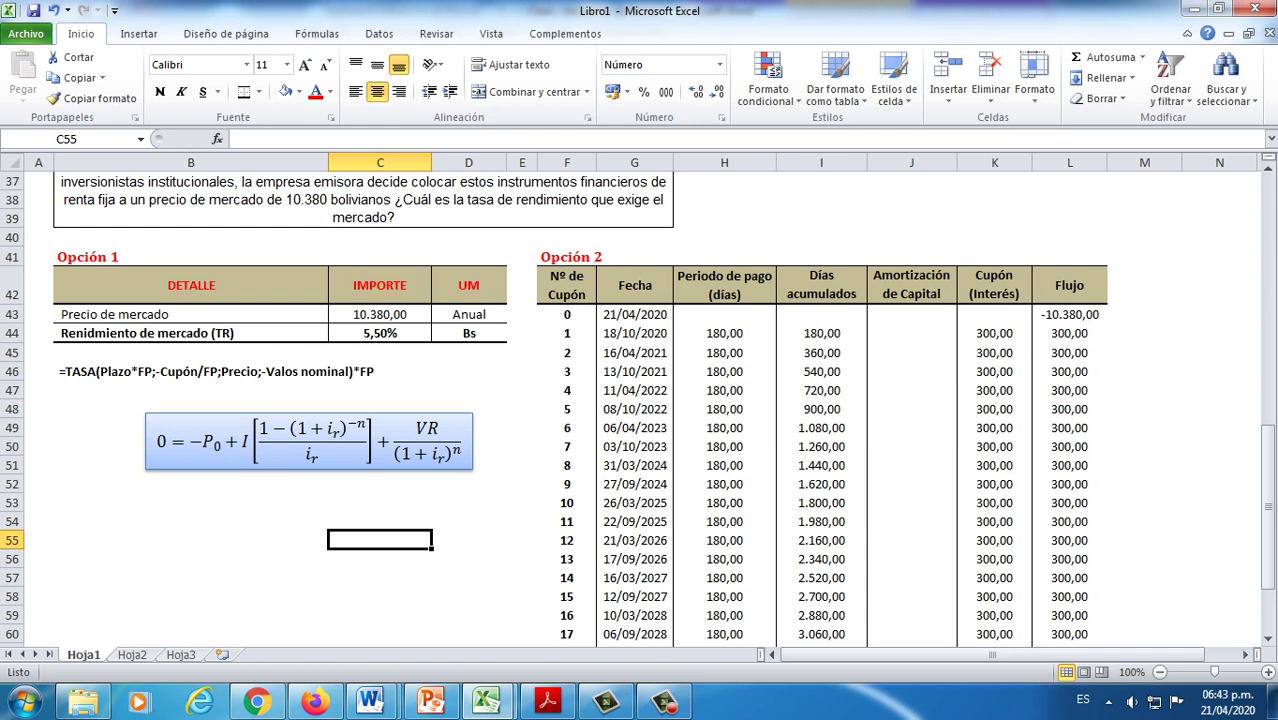
scroll(637, 410, "down", 1)
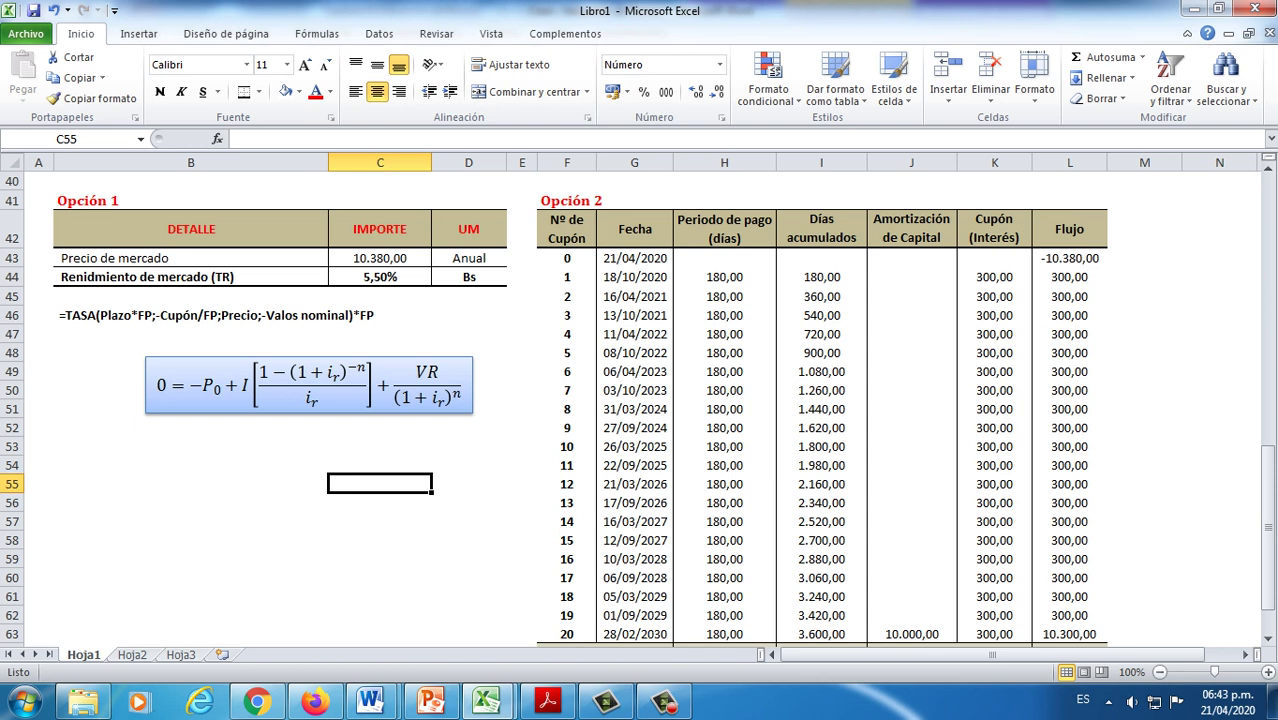
Step: Move question c's yield equation box closer beneath the TASA formula text, slightly left of its current place
left_click(191, 447)
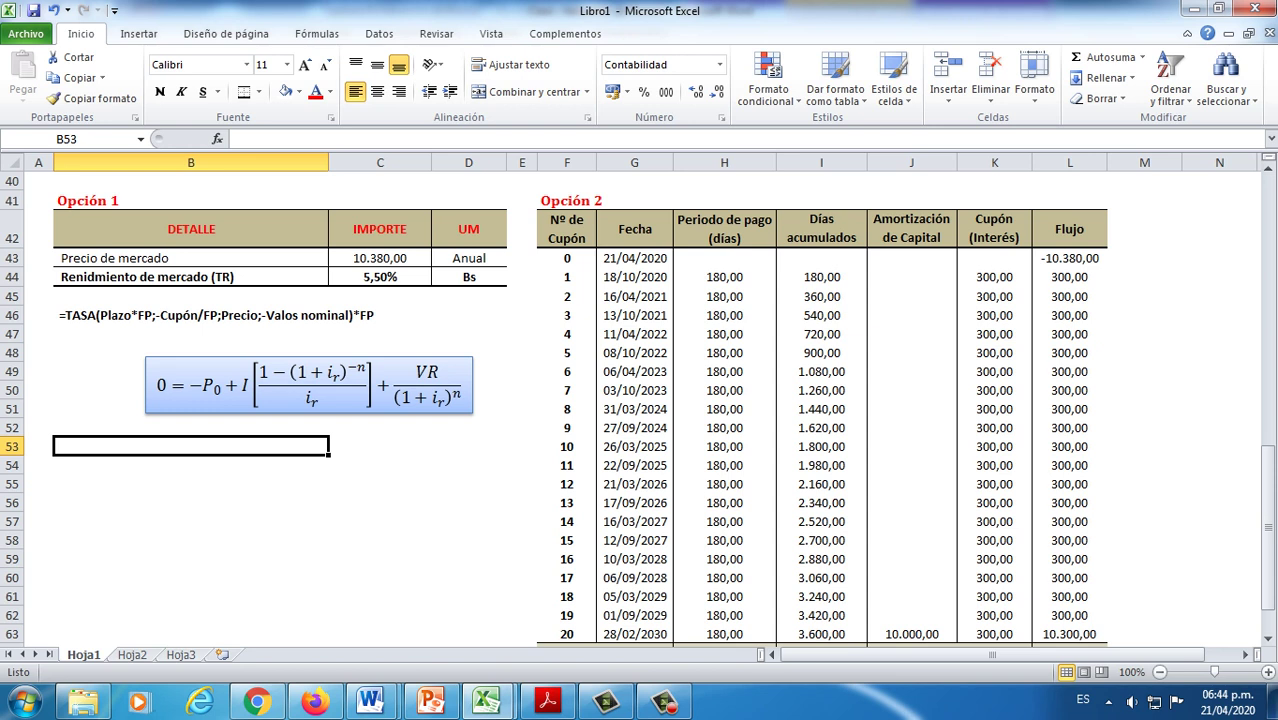
left_click_drag(309, 385, 258, 376)
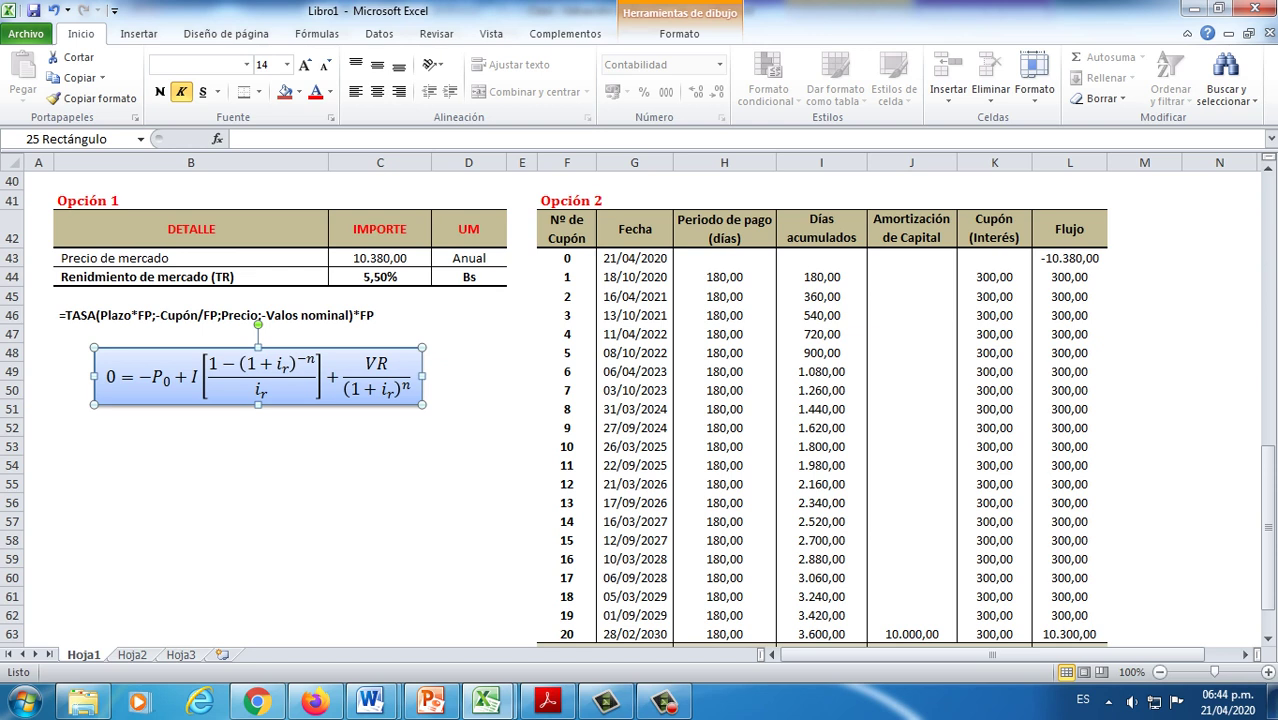
left_click_drag(212, 360, 211, 343)
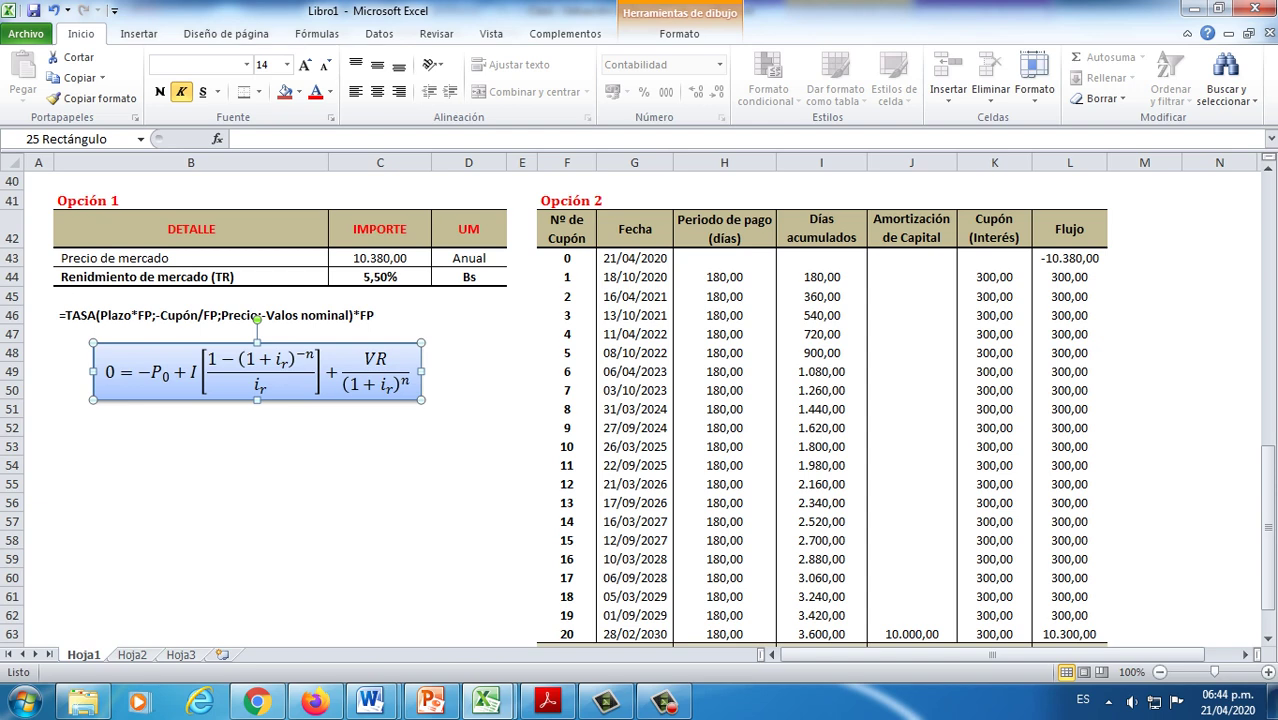
left_click(664, 702)
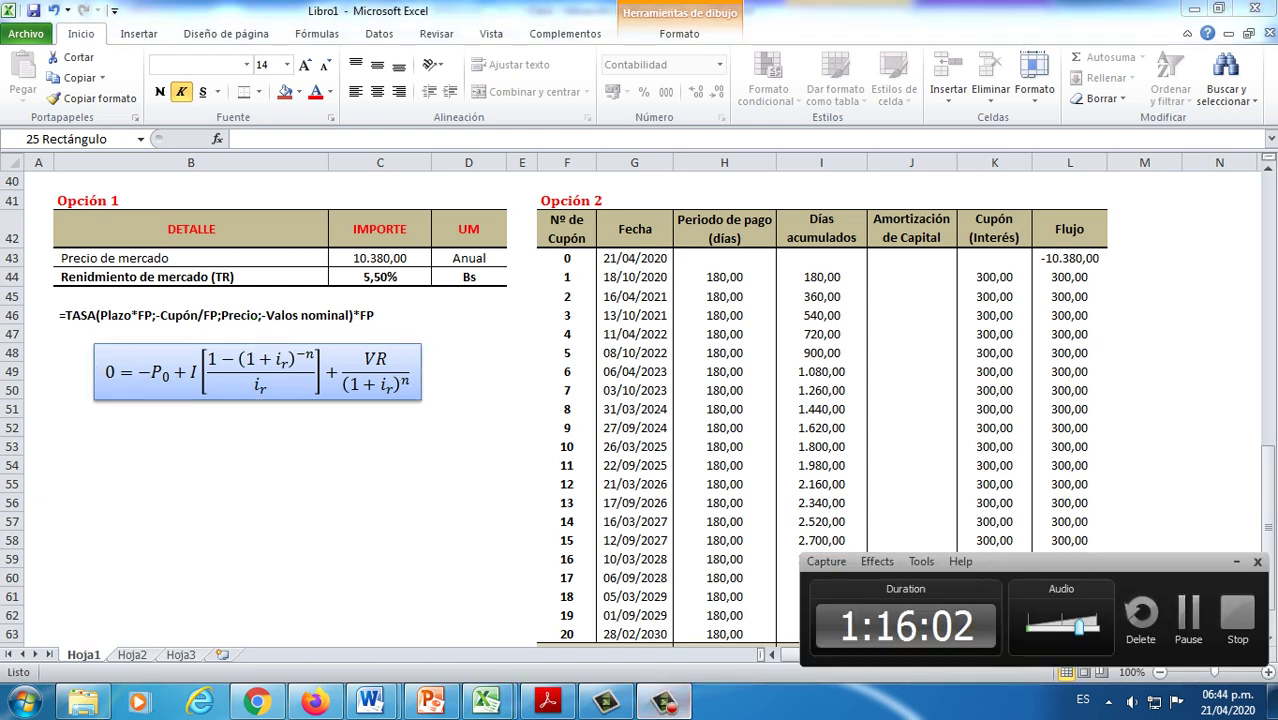